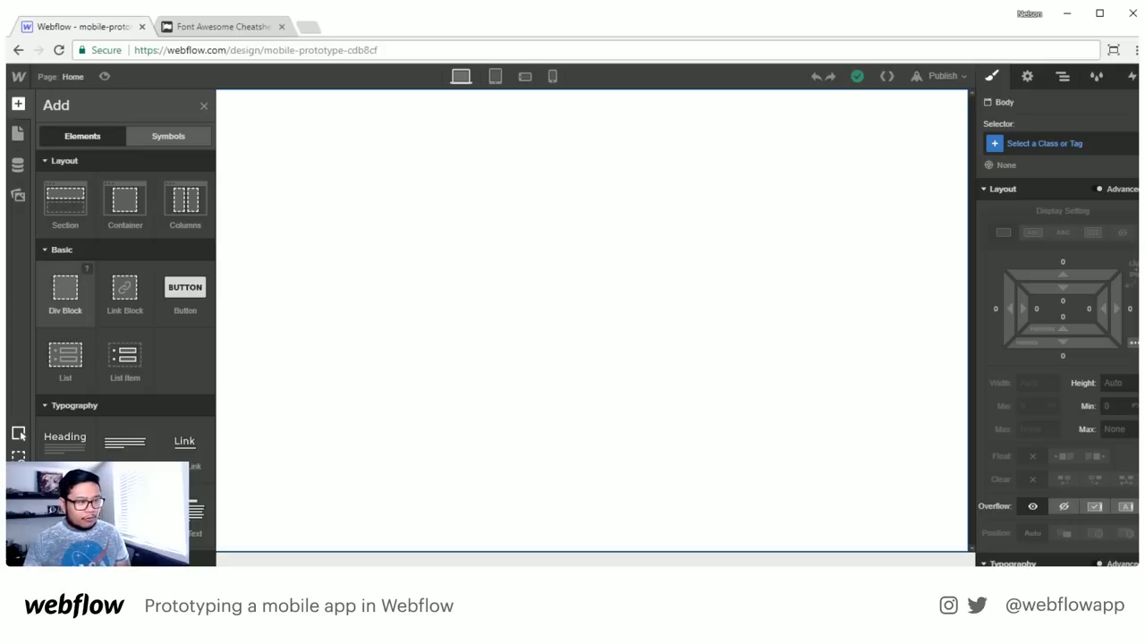
Add a div block to the page body, give it the class wrapper and make it visible on phones only
drag(66, 286, 480, 267)
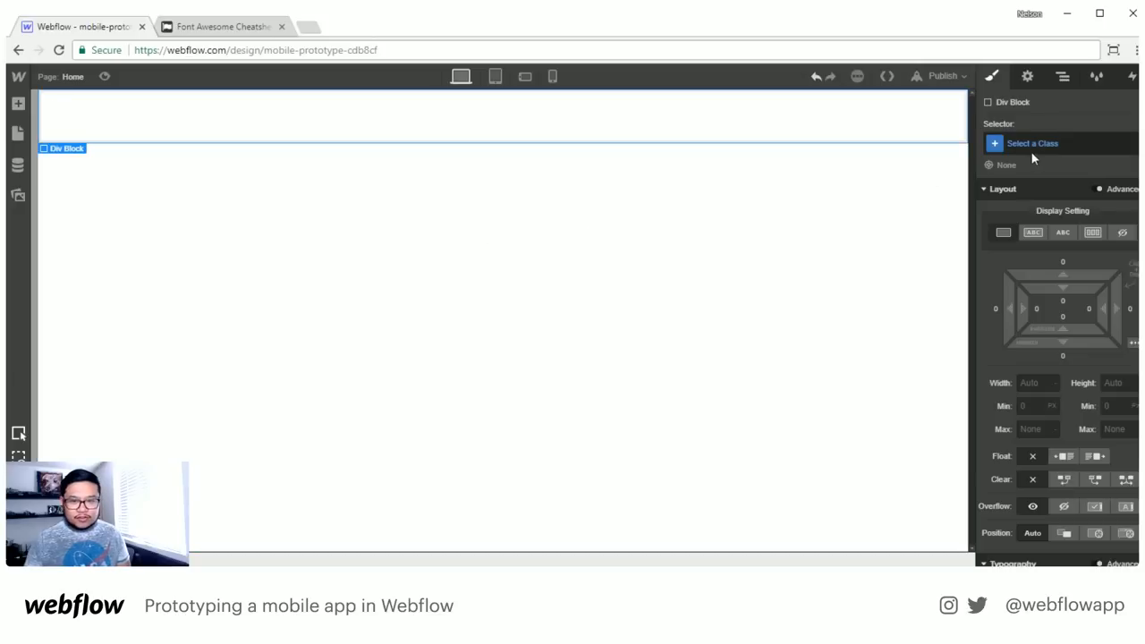
click(1030, 147)
text(wrapper)
key(Return)
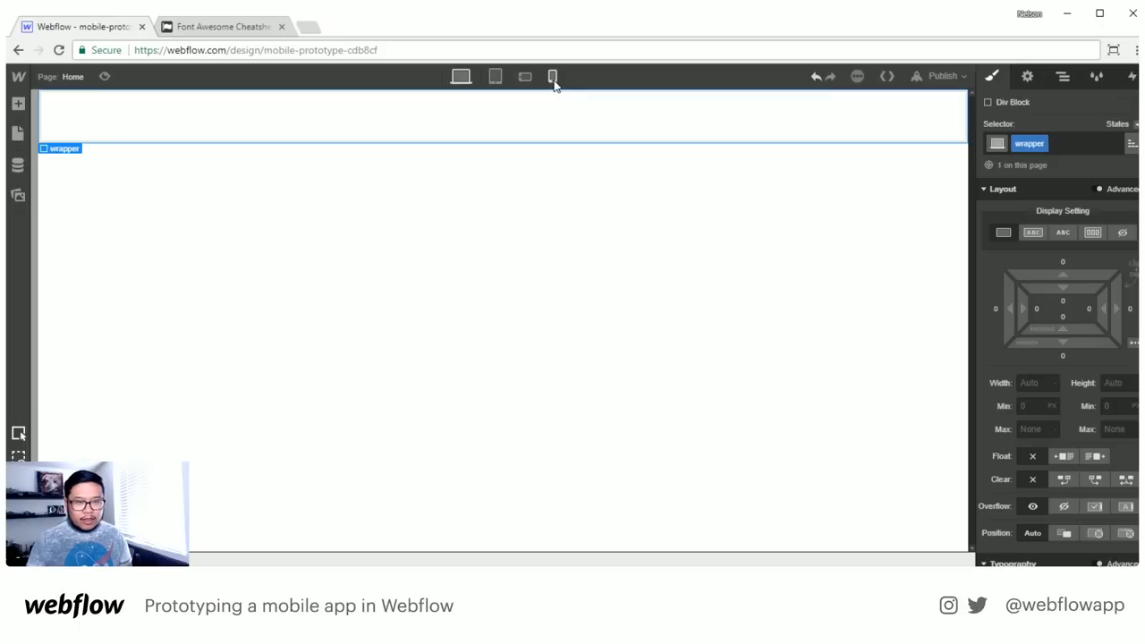
click(1029, 78)
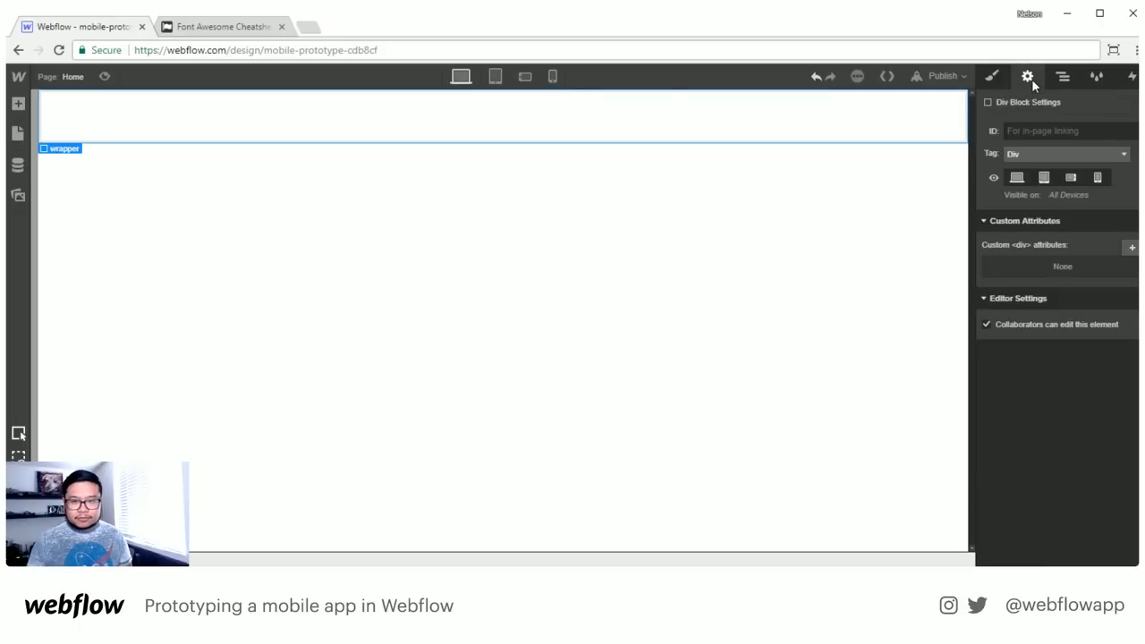
click(1045, 178)
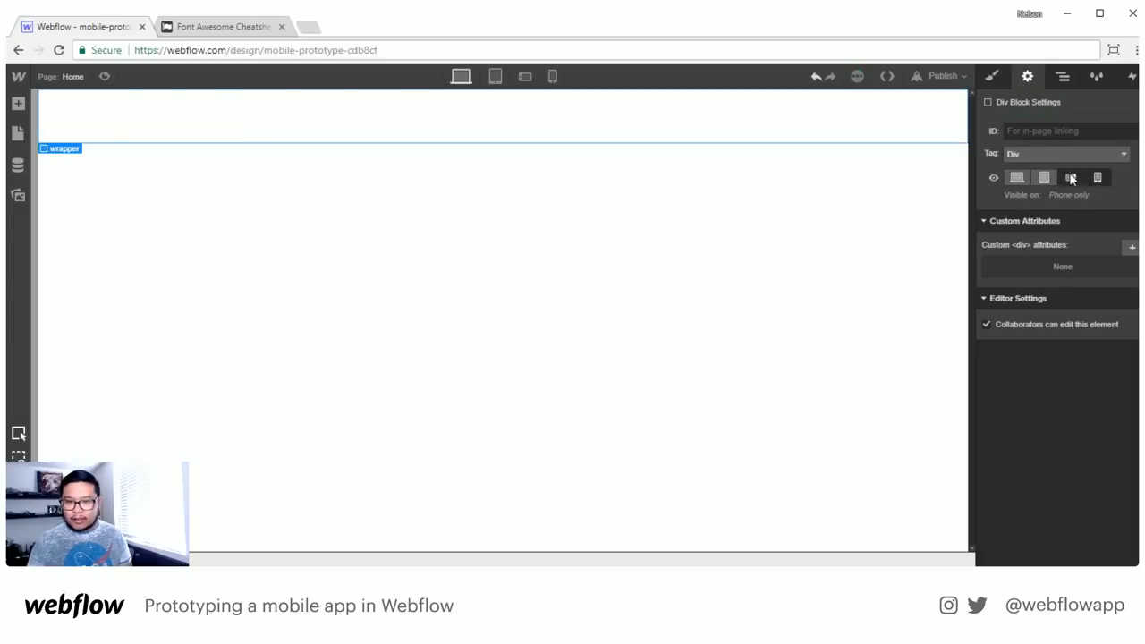
Add a second div block above the wrapper in the page structure and give it the class message
click(1059, 78)
key(a)
drag(66, 286, 1061, 170)
click(991, 76)
click(1047, 143)
text(messa)
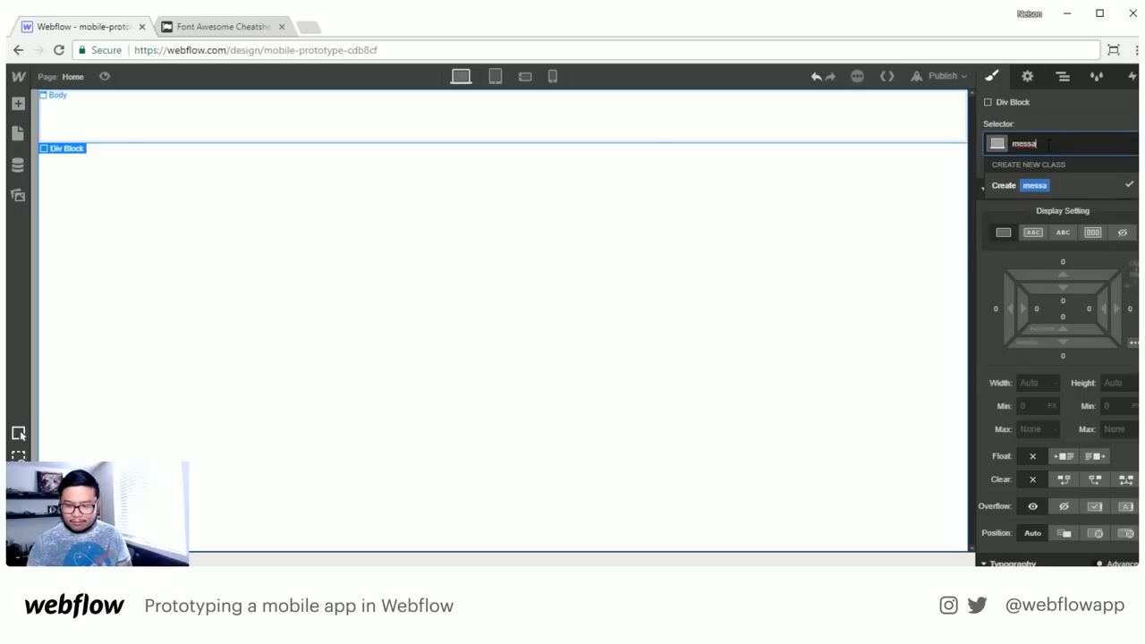
text(ge)
key(Return)
Make the message div a horizontal flex layout, justified and aligned to the center, with a height of 100vh
click(1093, 231)
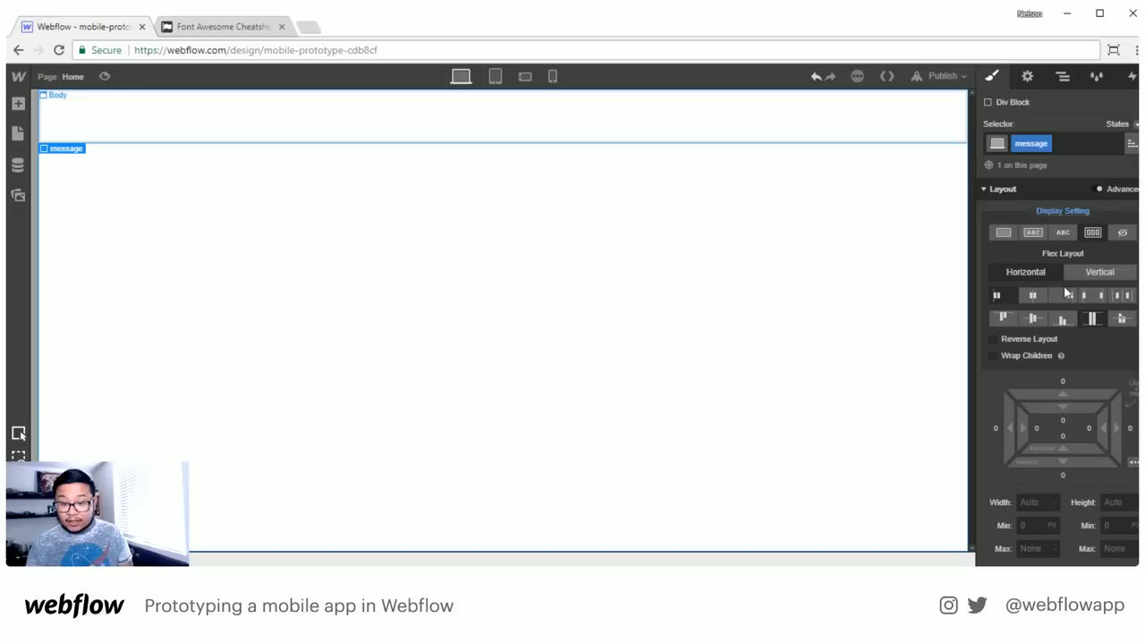
click(1033, 296)
click(1033, 318)
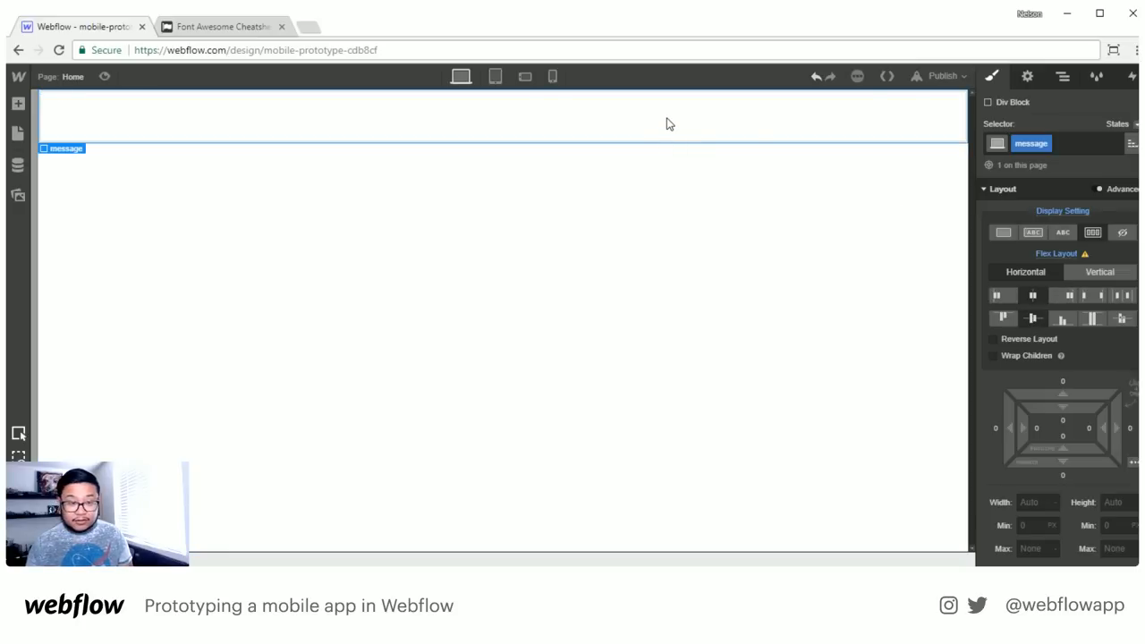
click(1112, 501)
text(100)
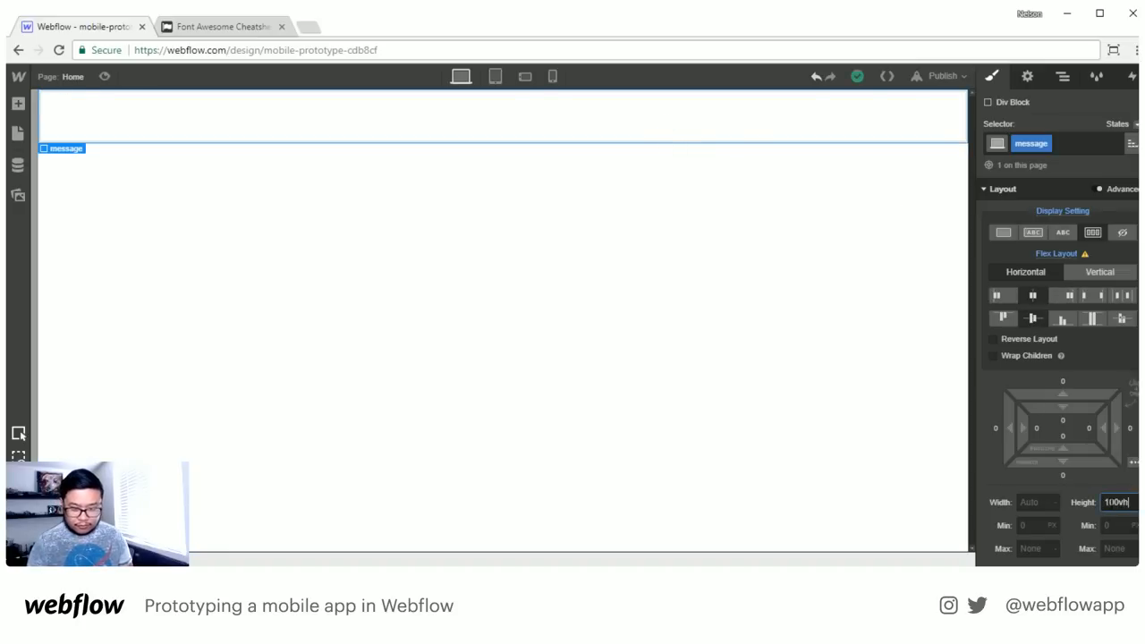
key(Return)
Add a text block inside the message div reading "This is only a mobile prototype. Please shrink your screen or use a mobile device"
key(a)
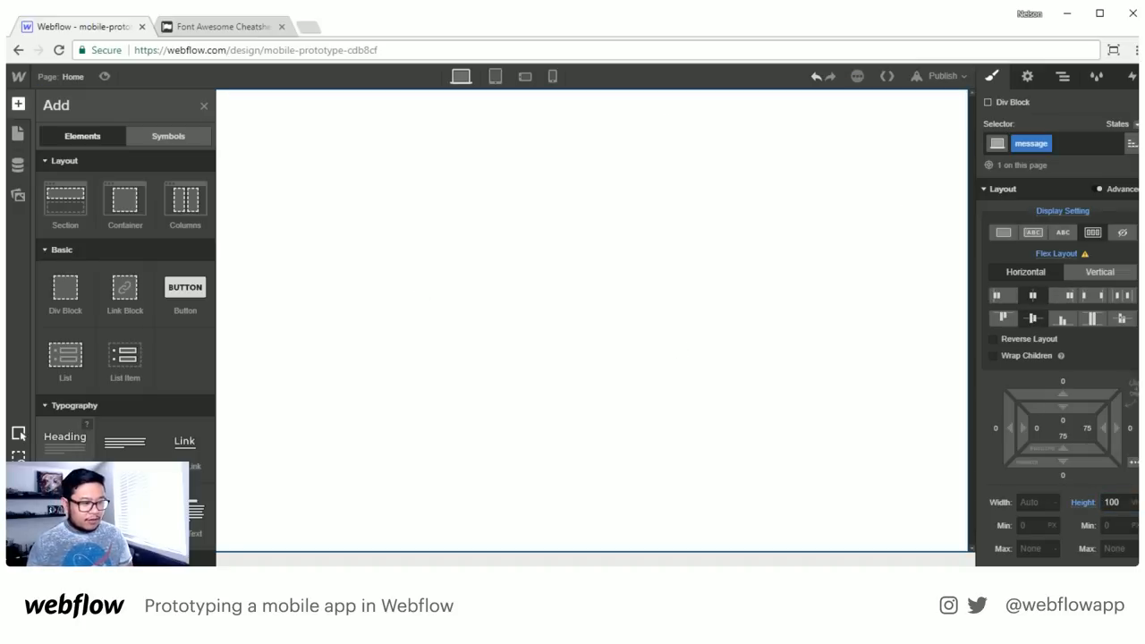
drag(194, 514, 485, 345)
double_click(480, 322)
text(This is only a mobile prototype. Please shrink your screen or)
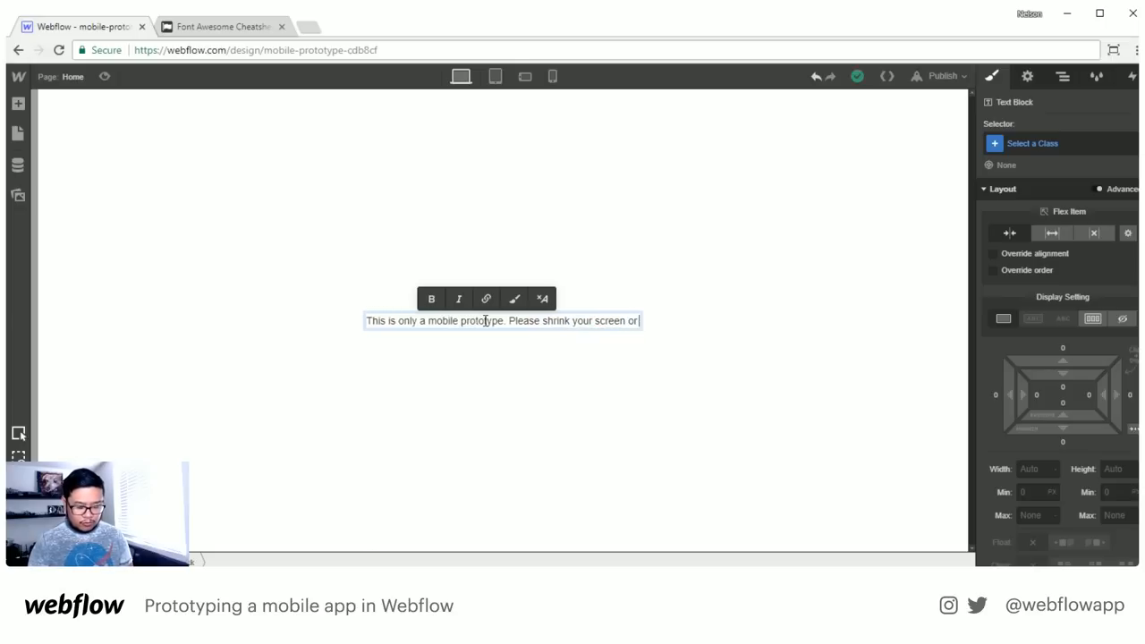
text( use a)
text( mobile de)
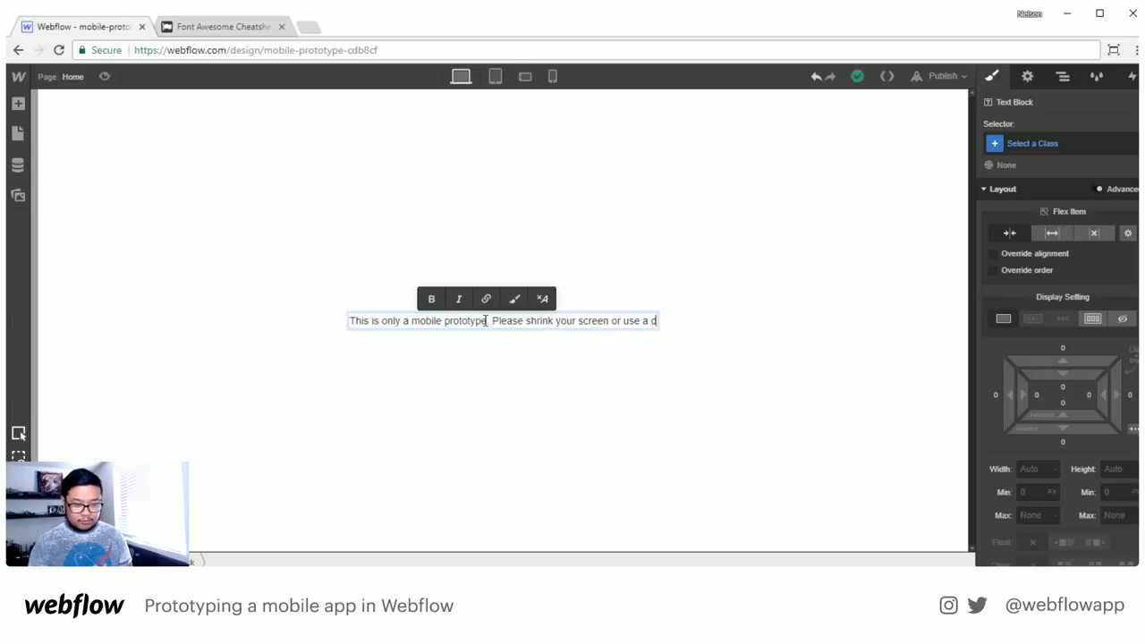
text(vice)
key(Escape)
Hide the message div on landscape and portrait phones so it shows on desktop and tablet only
click(938, 150)
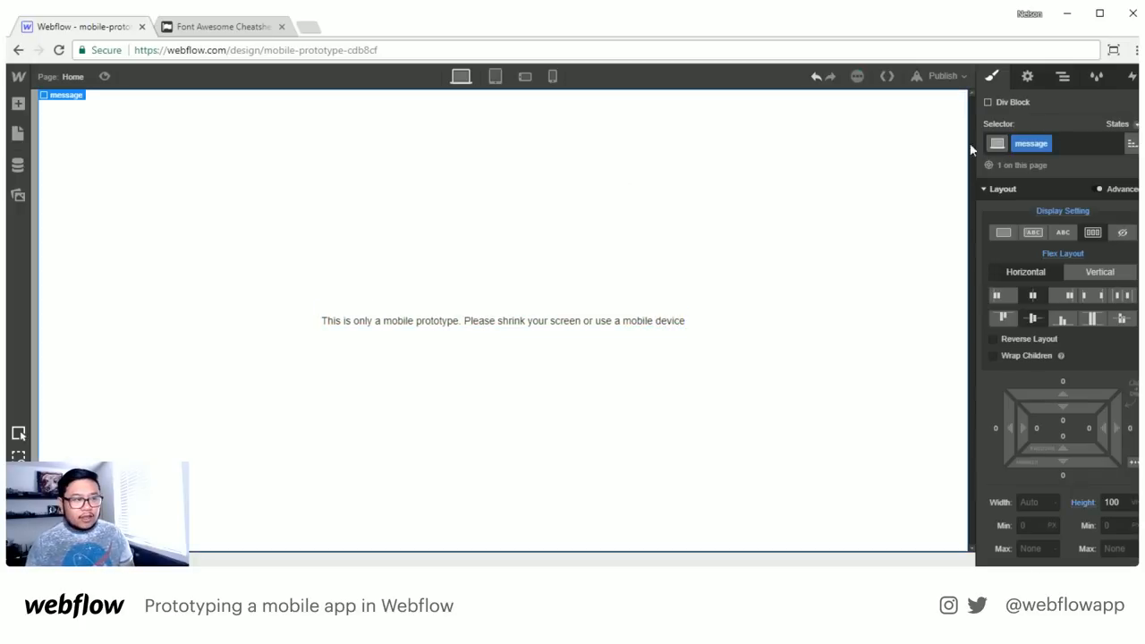
click(1063, 76)
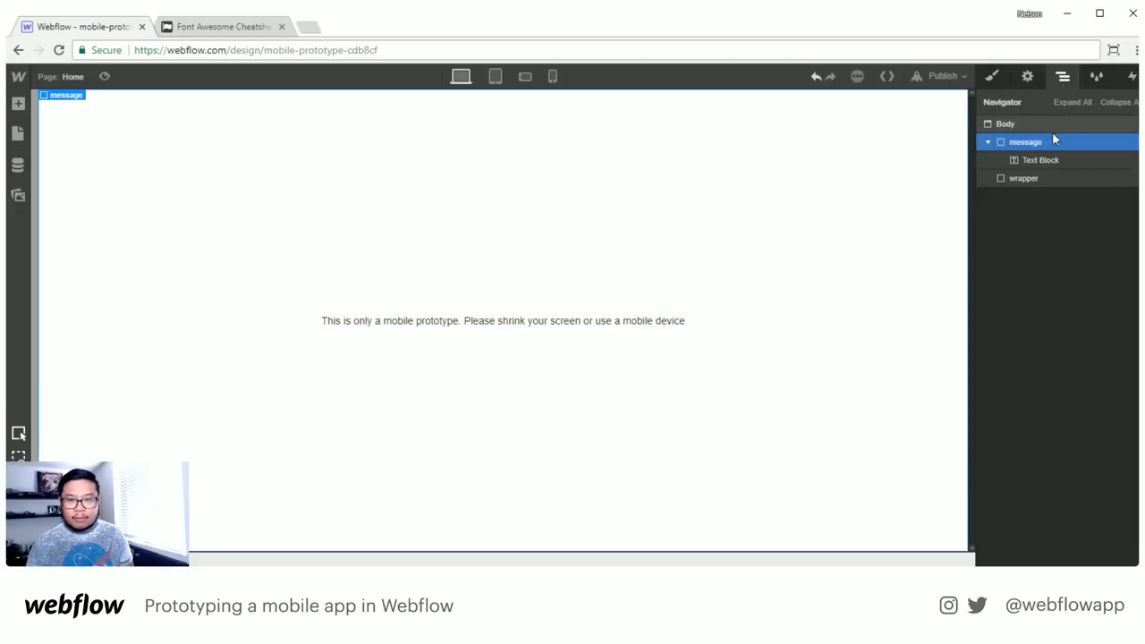
click(1029, 77)
click(1070, 177)
click(1098, 177)
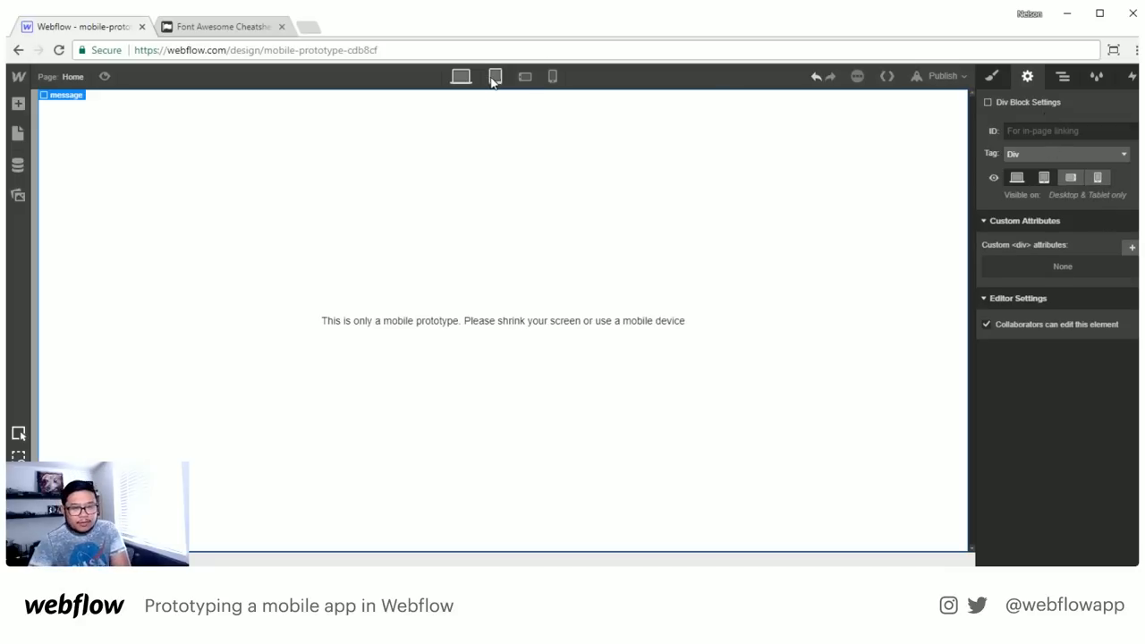
Check how the message div displays in the tablet, landscape phone, portrait phone and desktop views
click(991, 76)
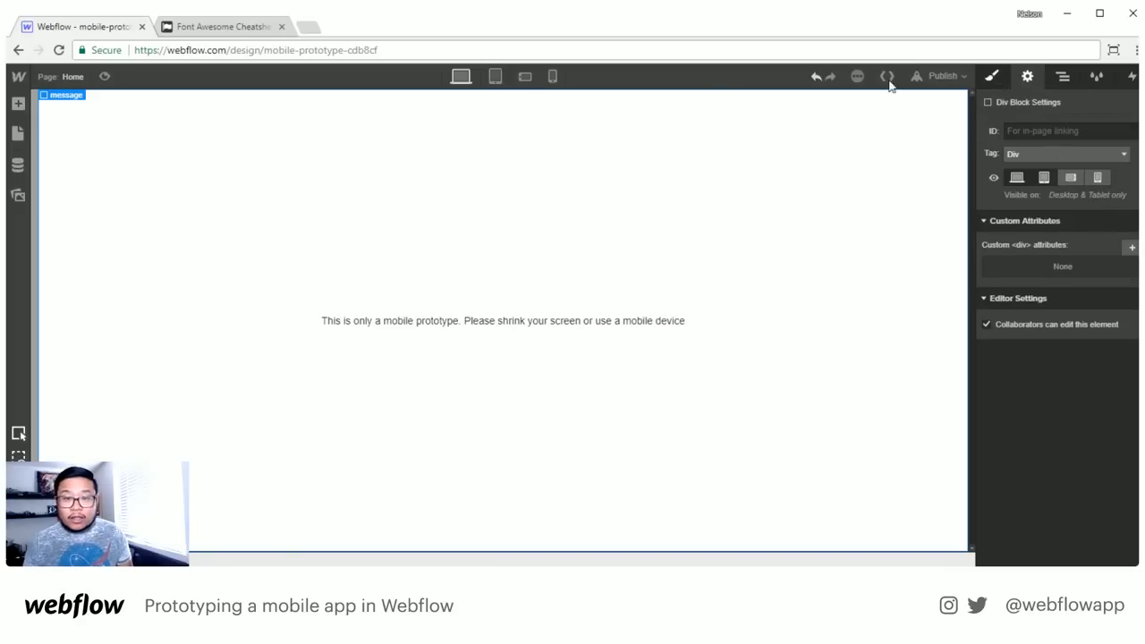
click(495, 78)
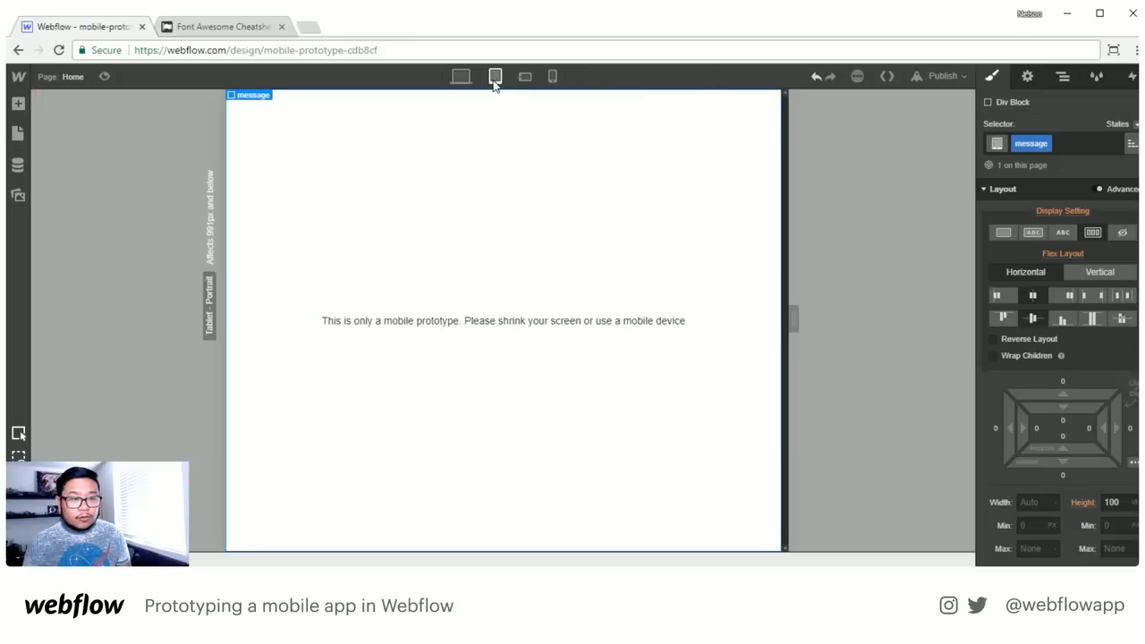
click(526, 78)
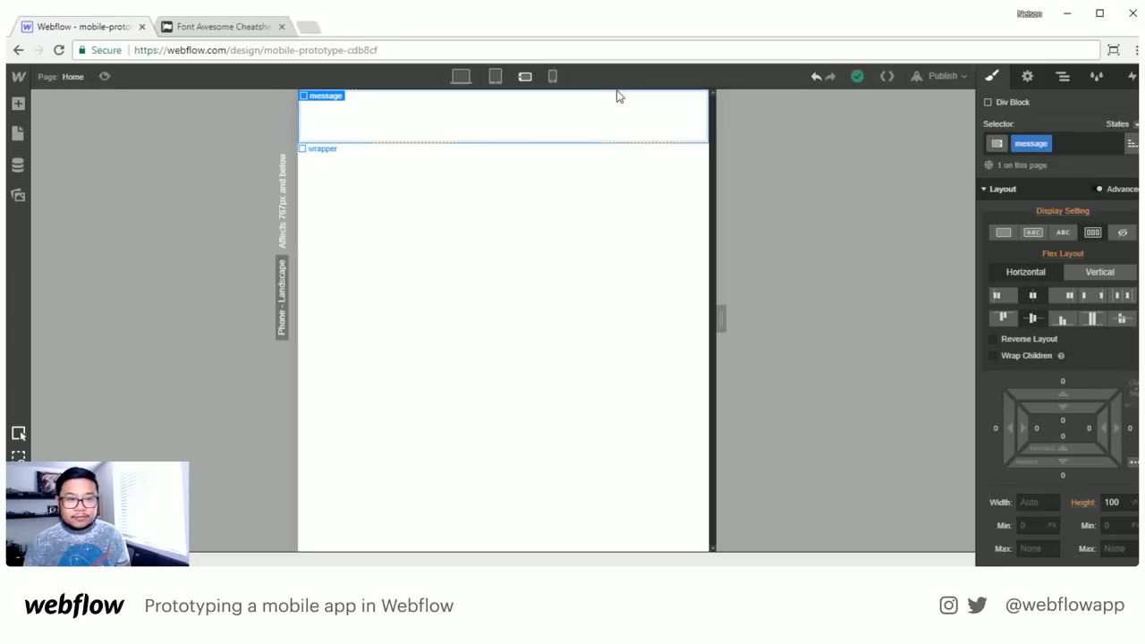
click(553, 78)
click(494, 77)
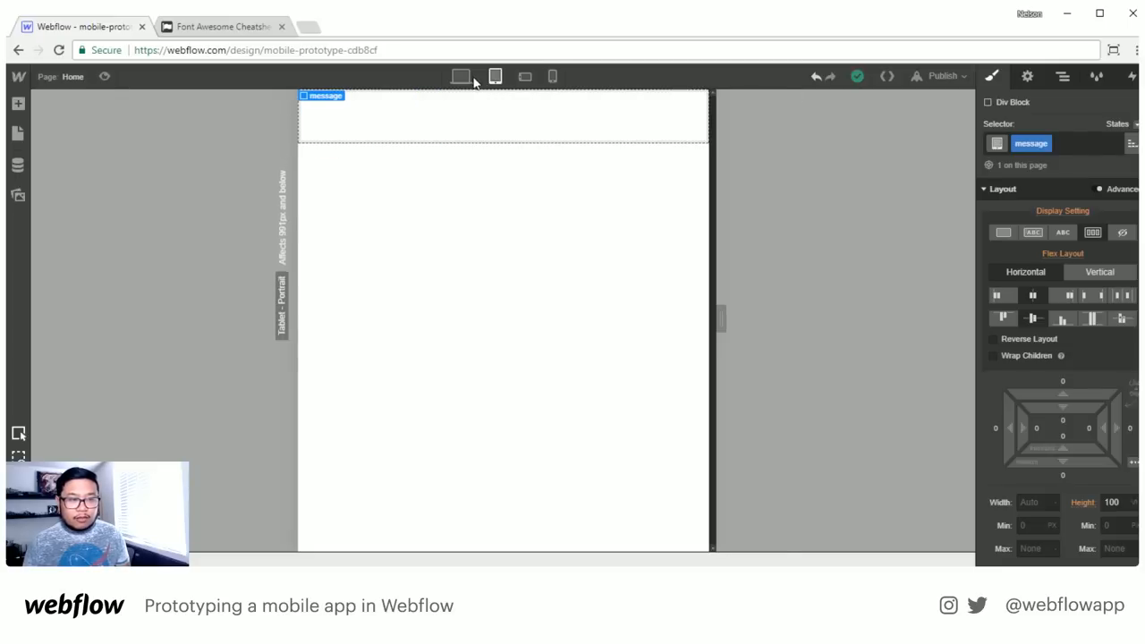
click(460, 77)
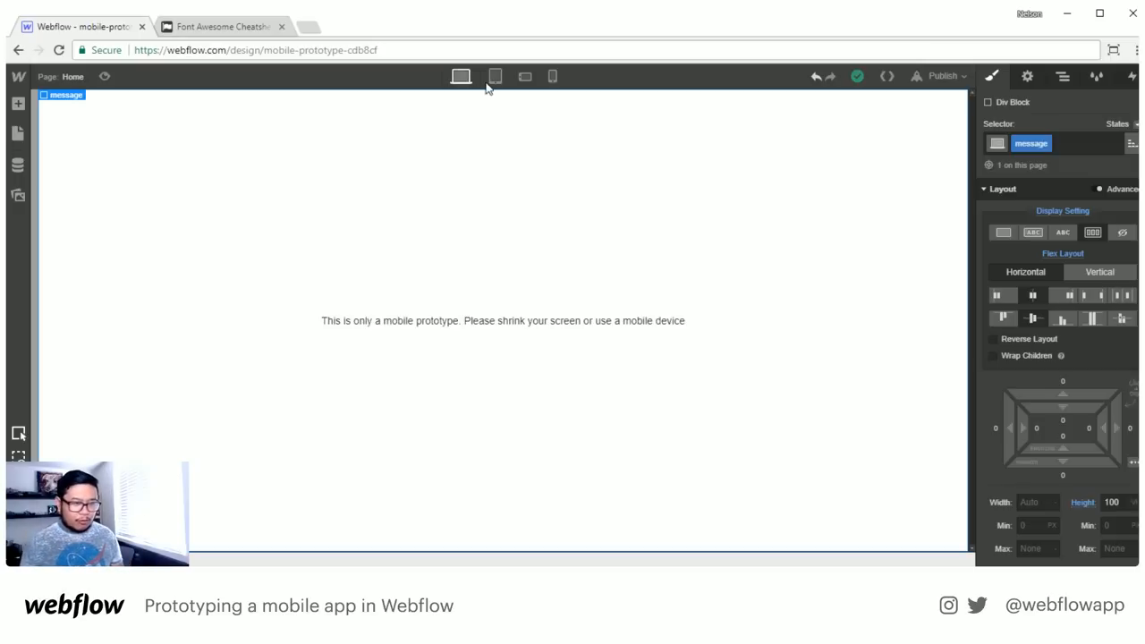
In the landscape phone view, set the wrapper's height to 100vh and its overflow to hidden
click(525, 77)
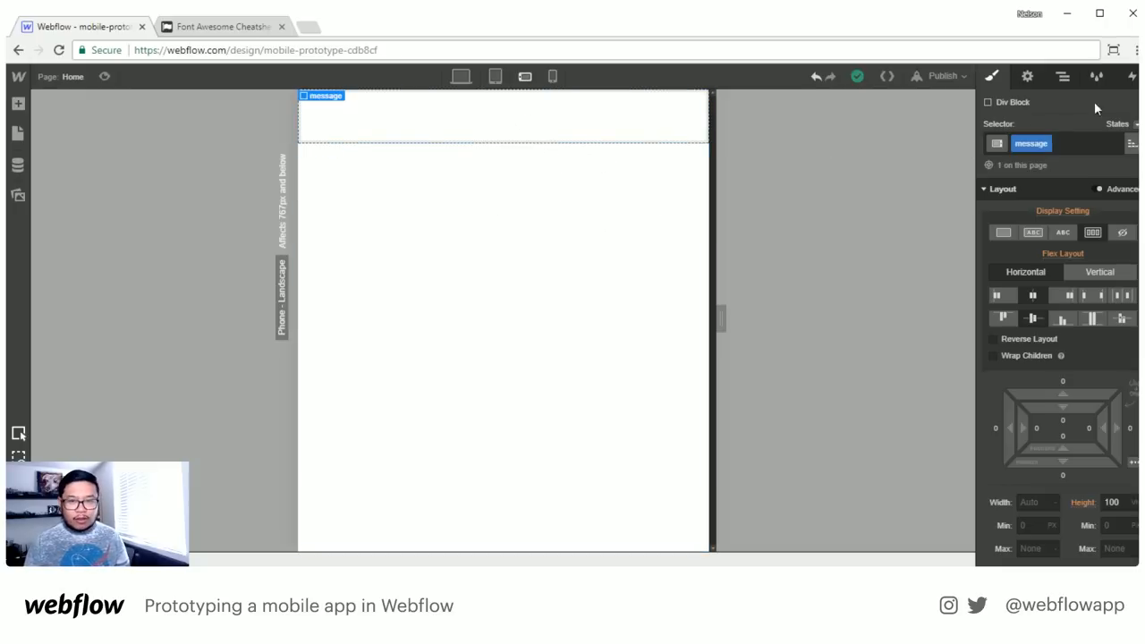
click(1063, 76)
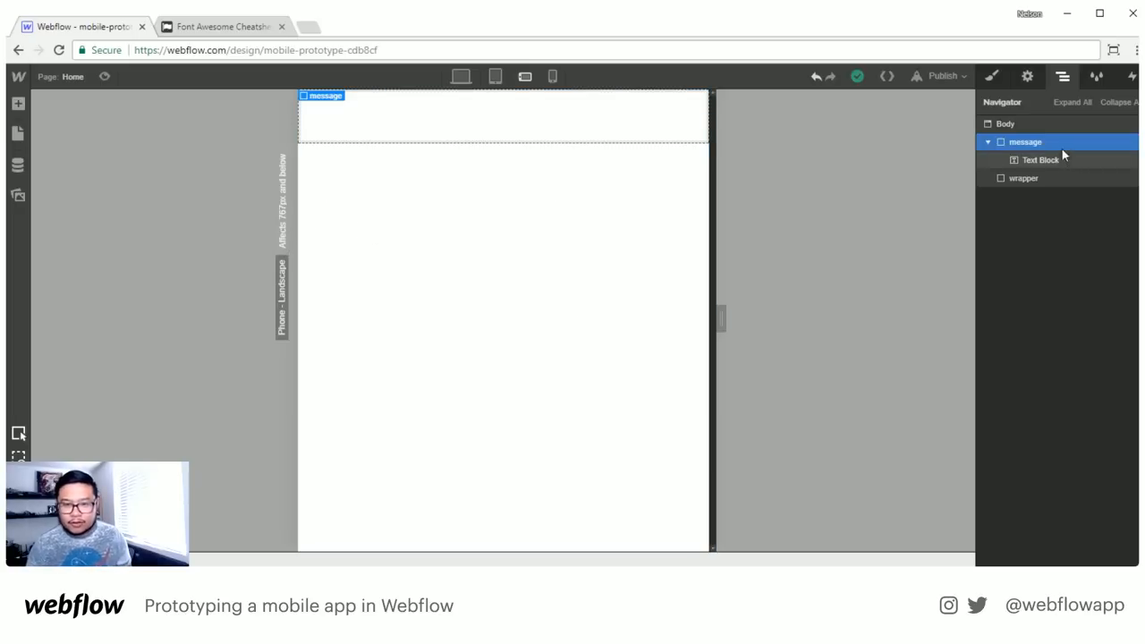
click(989, 144)
click(1027, 161)
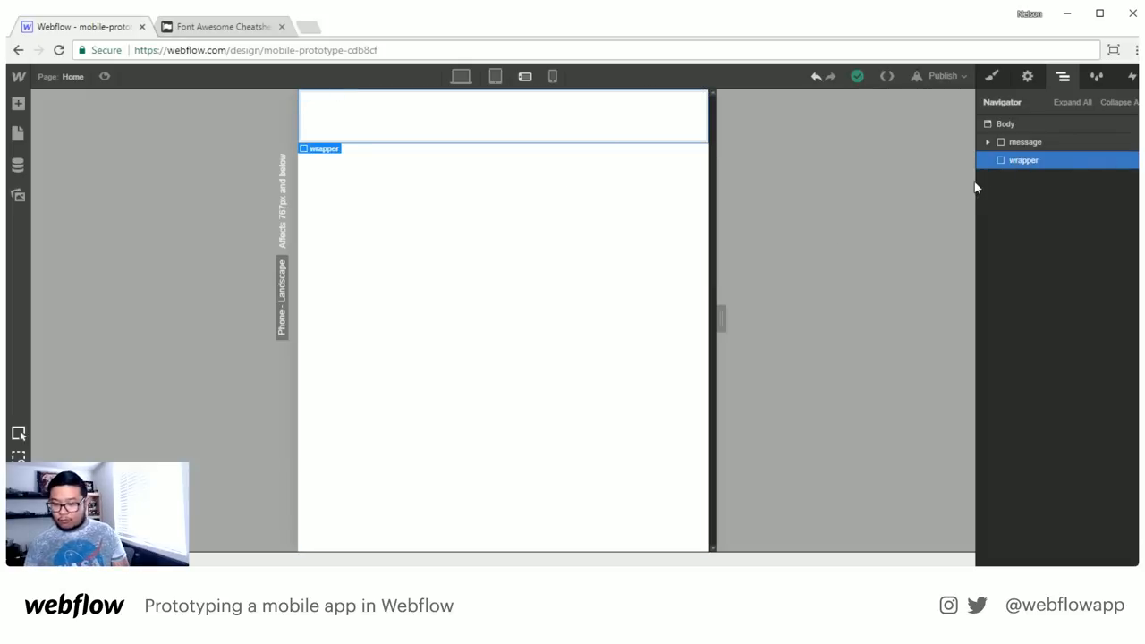
key(s)
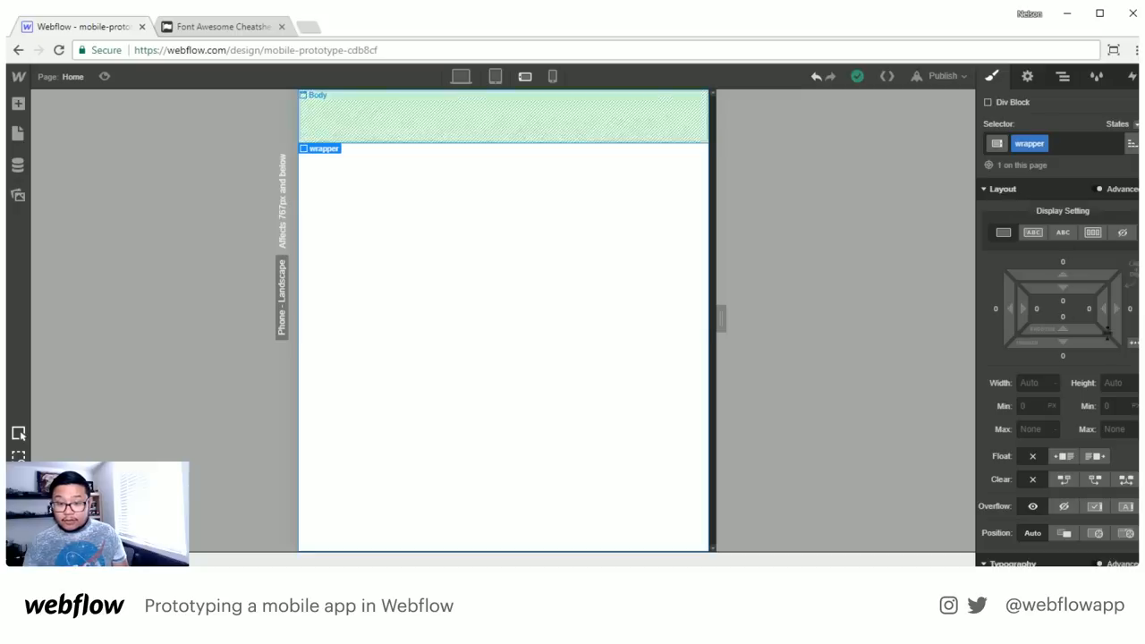
click(1109, 383)
text(100vh)
key(Return)
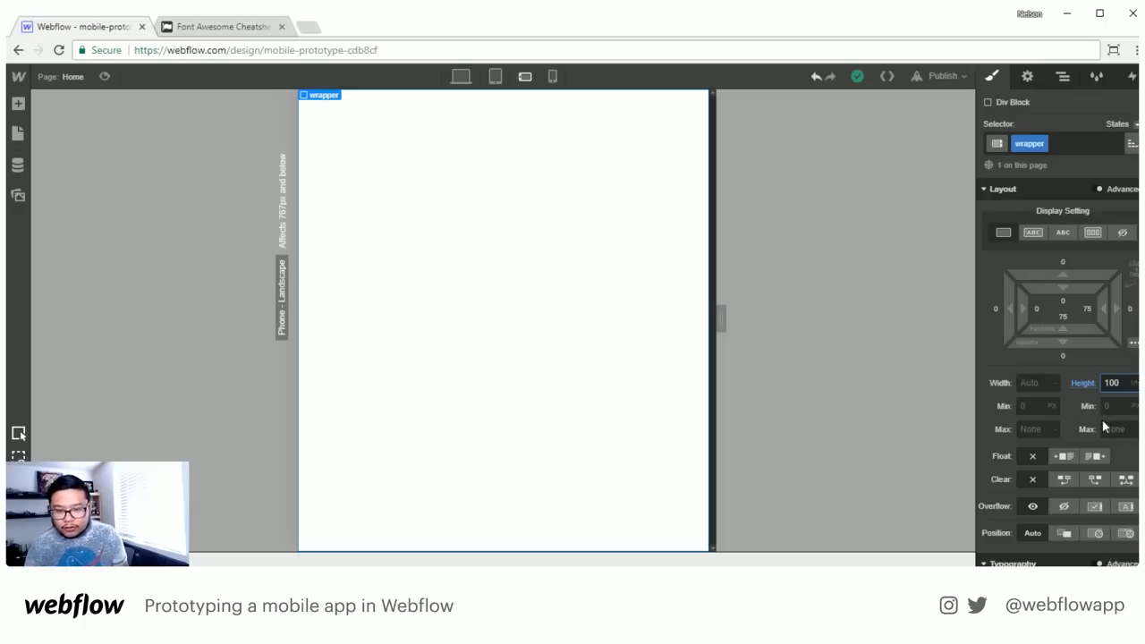
scroll(1097, 426, down, 1)
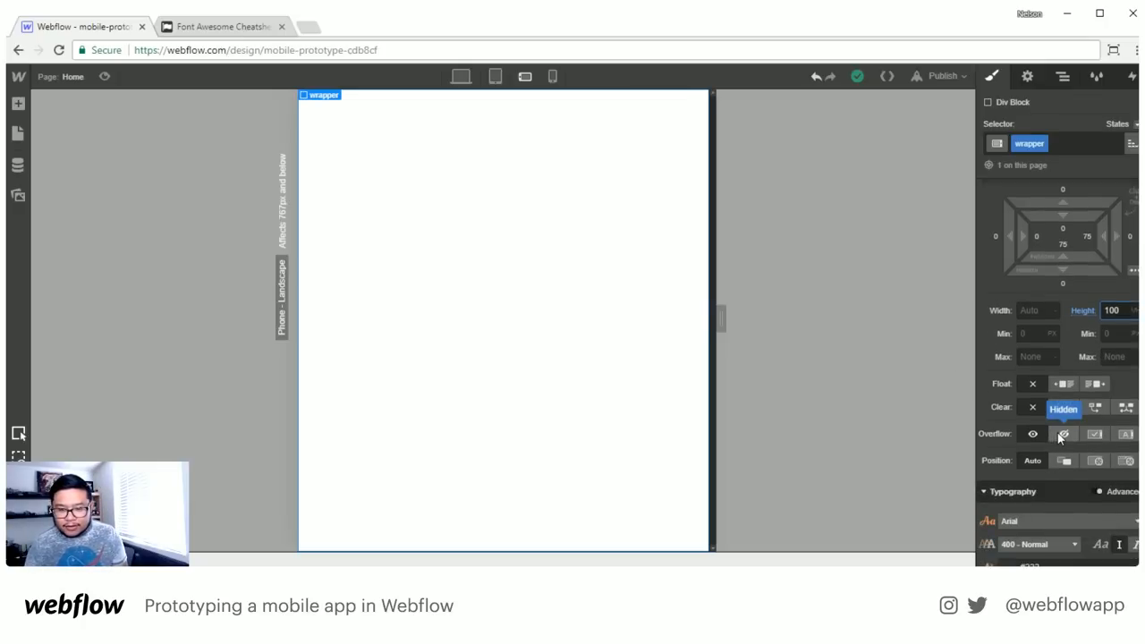
click(1062, 435)
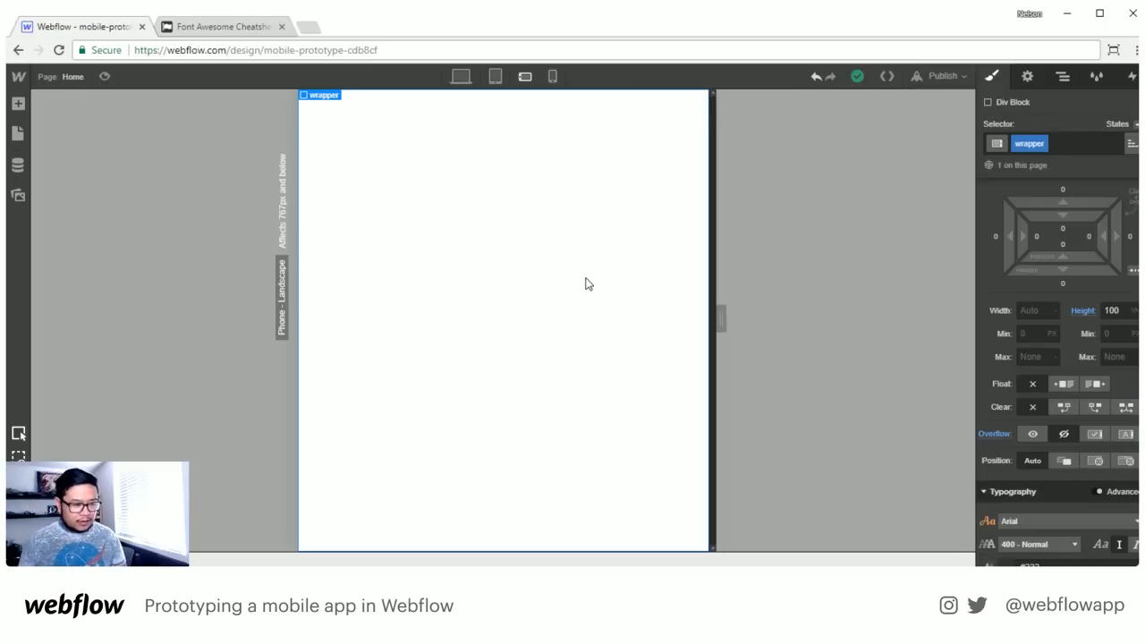
Add a Tabs component inside the wrapper
key(a)
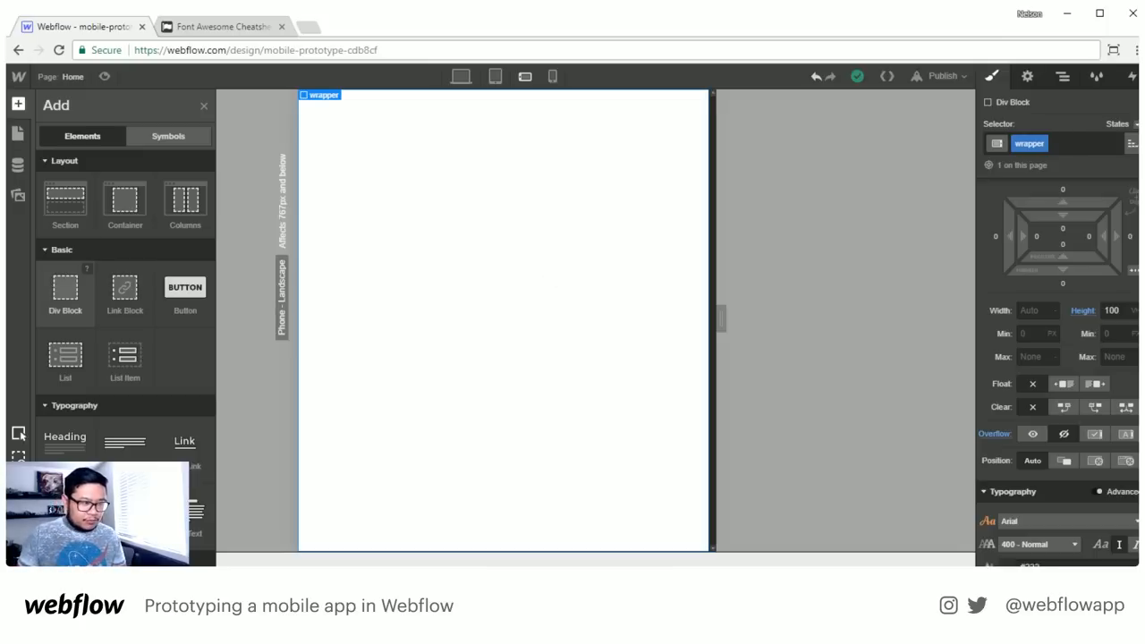
scroll(150, 415, down, 3)
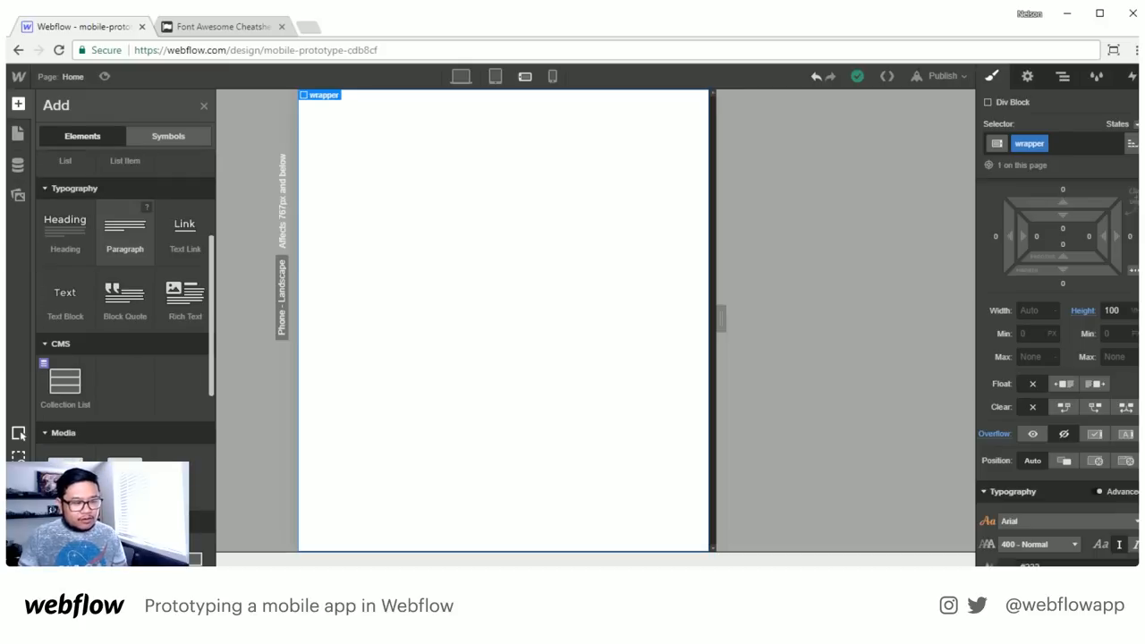
scroll(151, 415, up, 3)
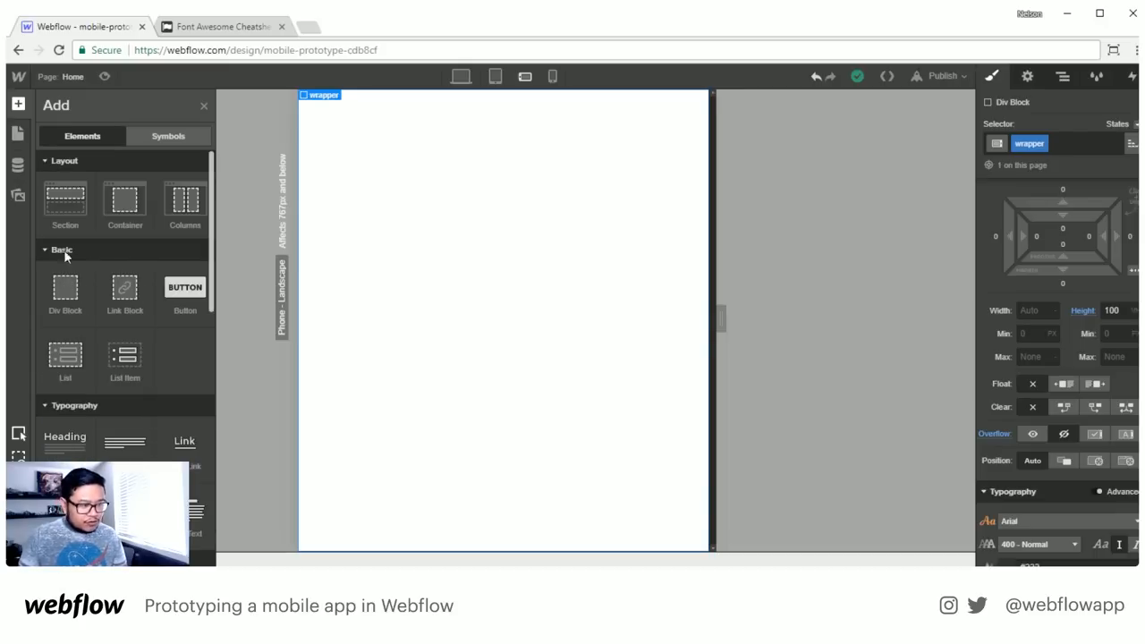
scroll(65, 286, down, 10)
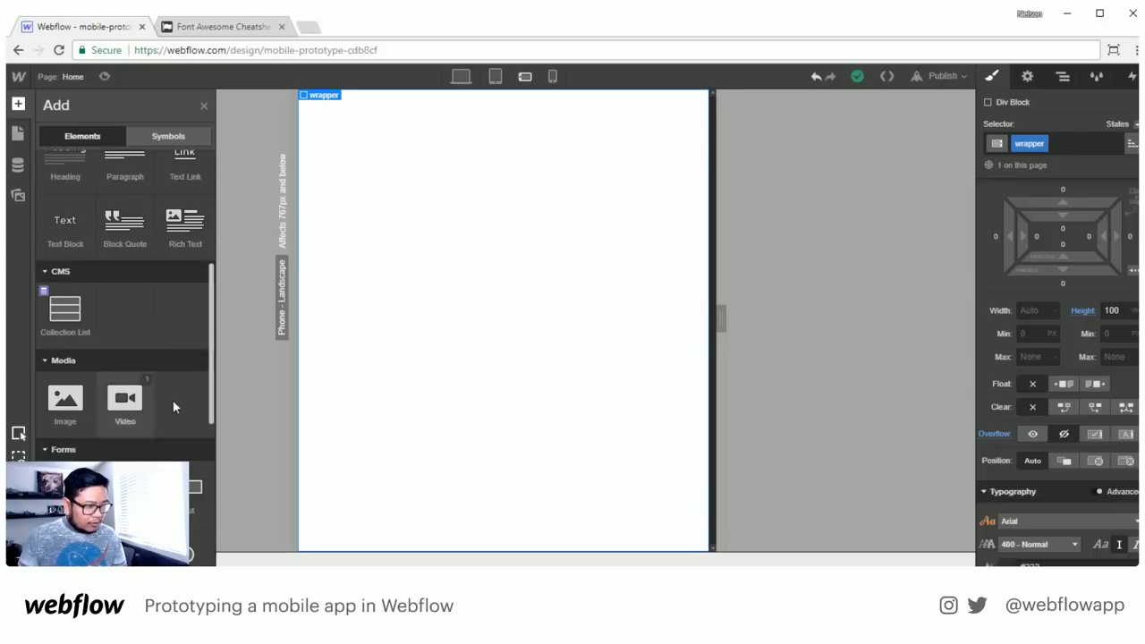
drag(125, 492, 450, 471)
Reorder the Tabs component's children so that Tabs Content sits above Tabs Menu, and select Tabs Menu
click(1063, 76)
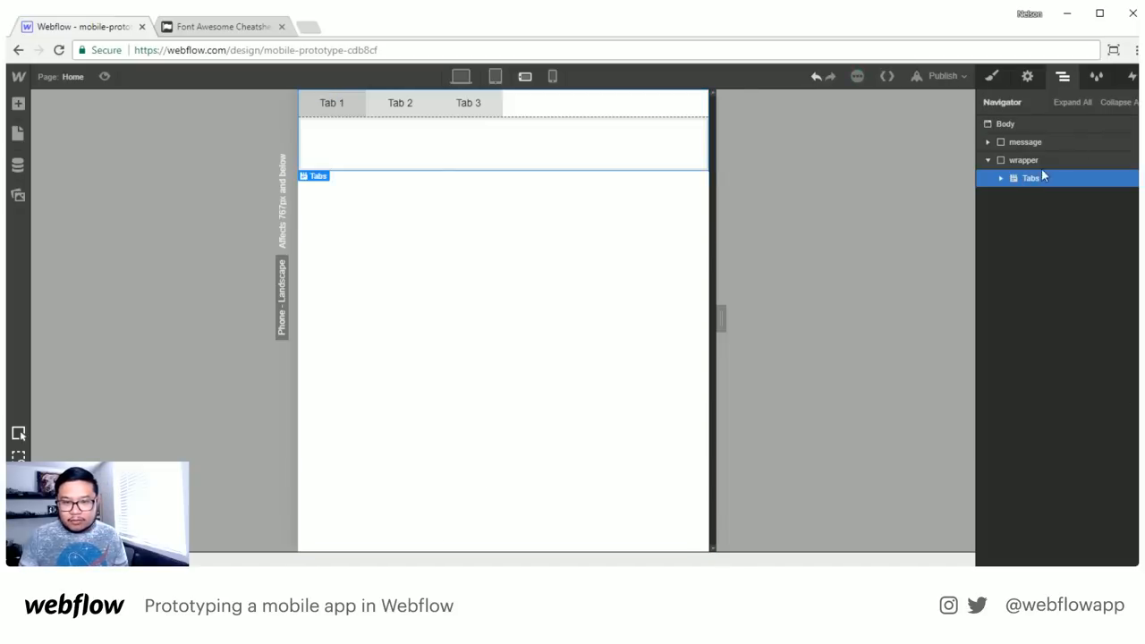
click(1002, 179)
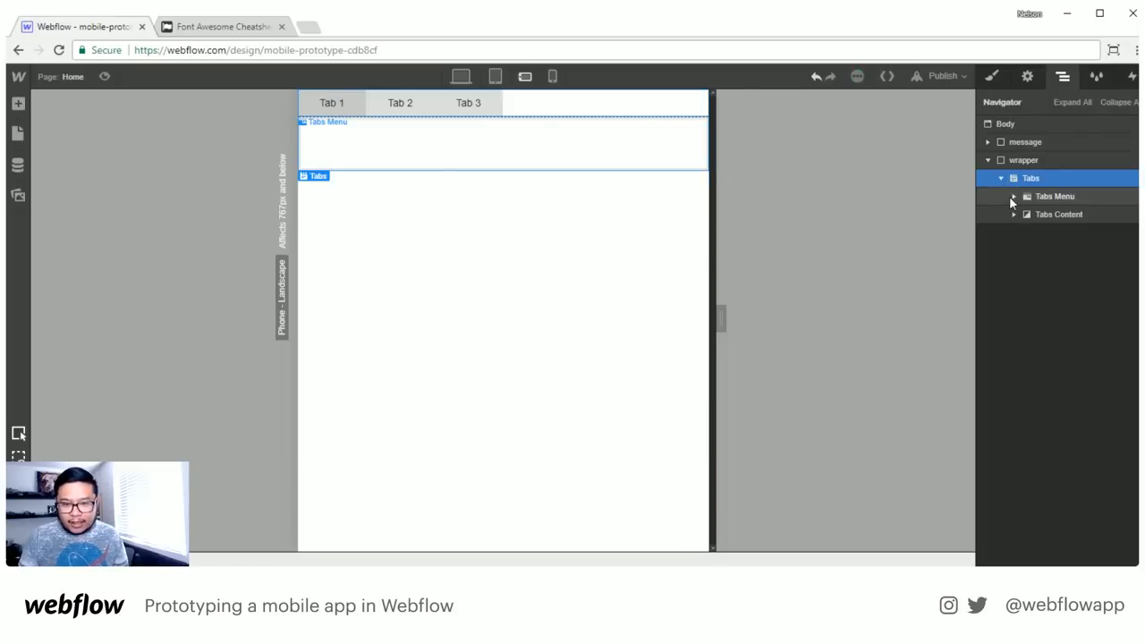
click(1060, 196)
mouse_move(1061, 196)
mouse_down()
mouse_move(1048, 218)
mouse_move(1061, 191)
mouse_up()
click(1054, 217)
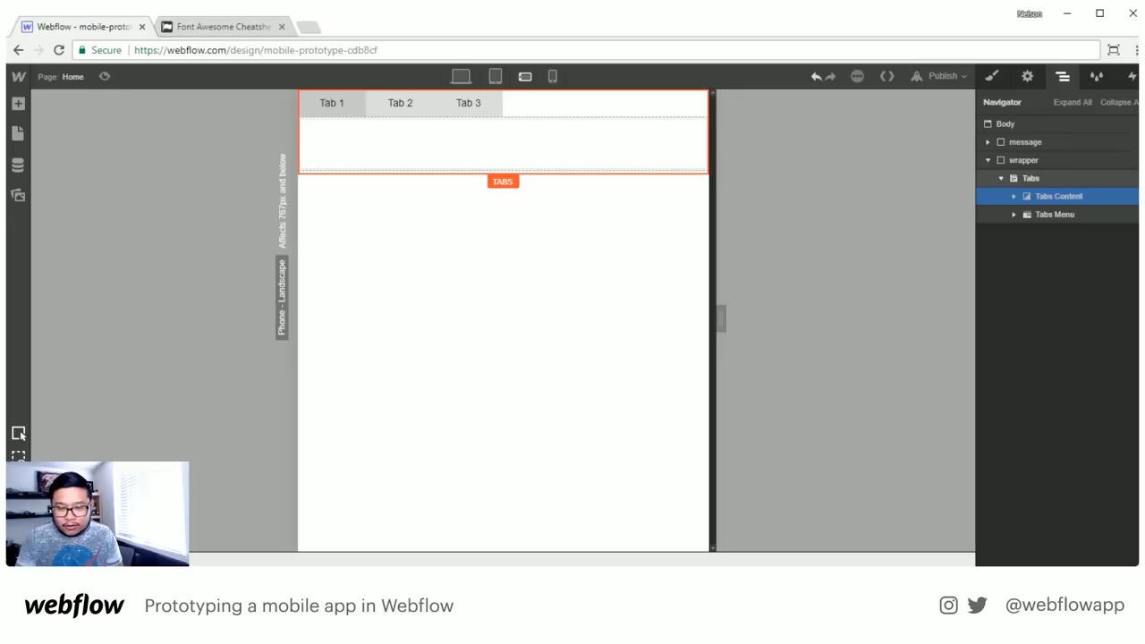
click(1063, 179)
click(1047, 198)
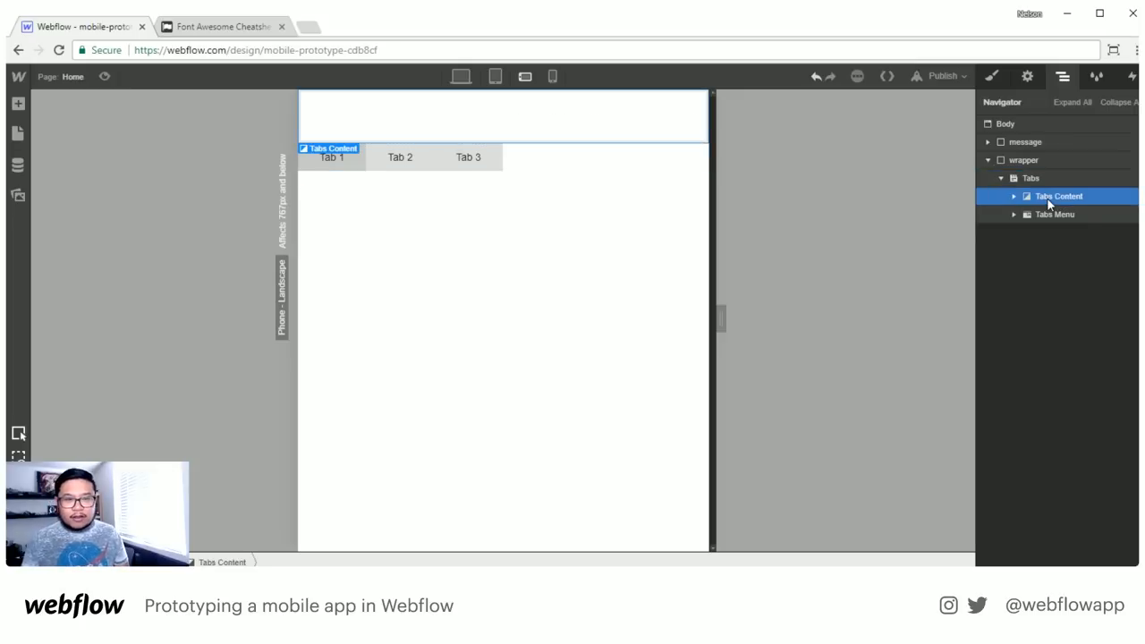
click(1056, 216)
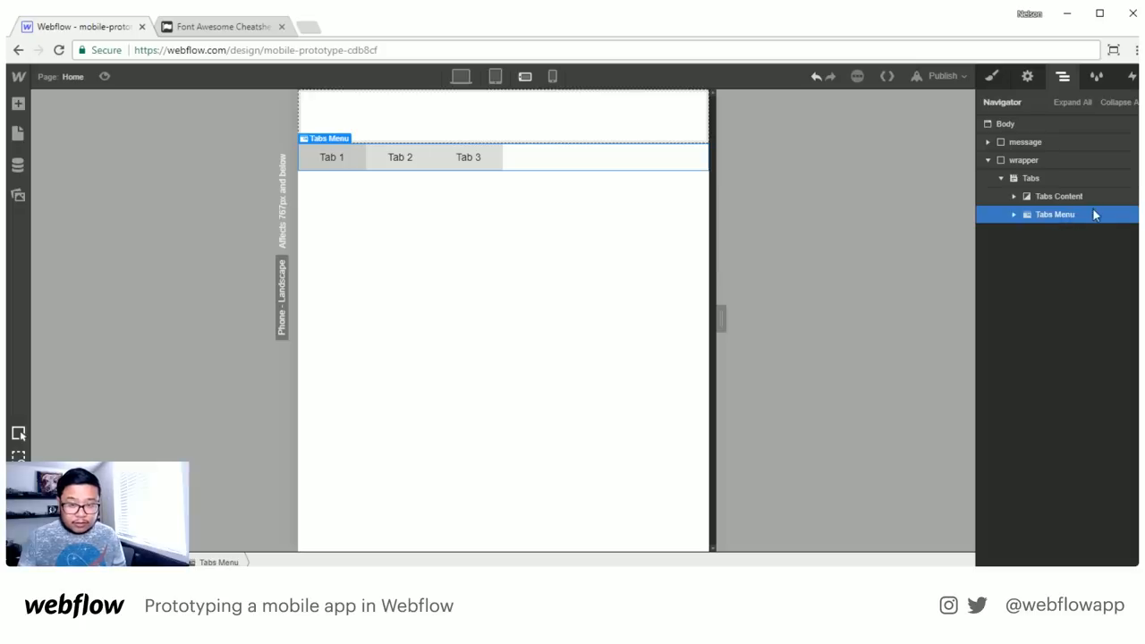
Try to set the height of the whole Tabs component to 90vh
click(1048, 174)
click(992, 77)
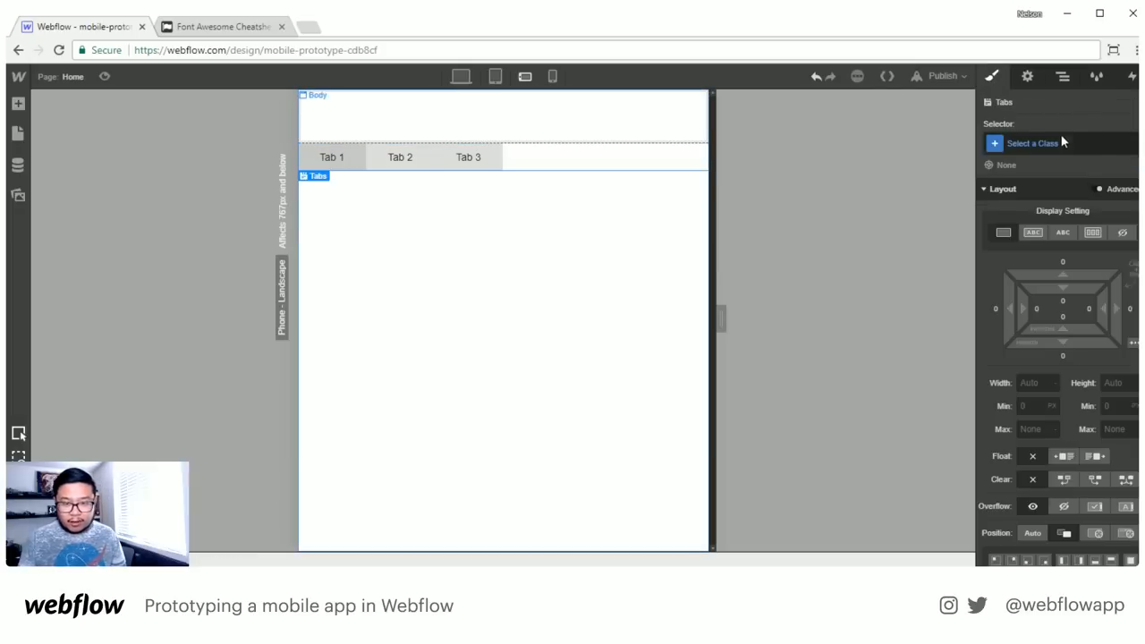
click(1060, 141)
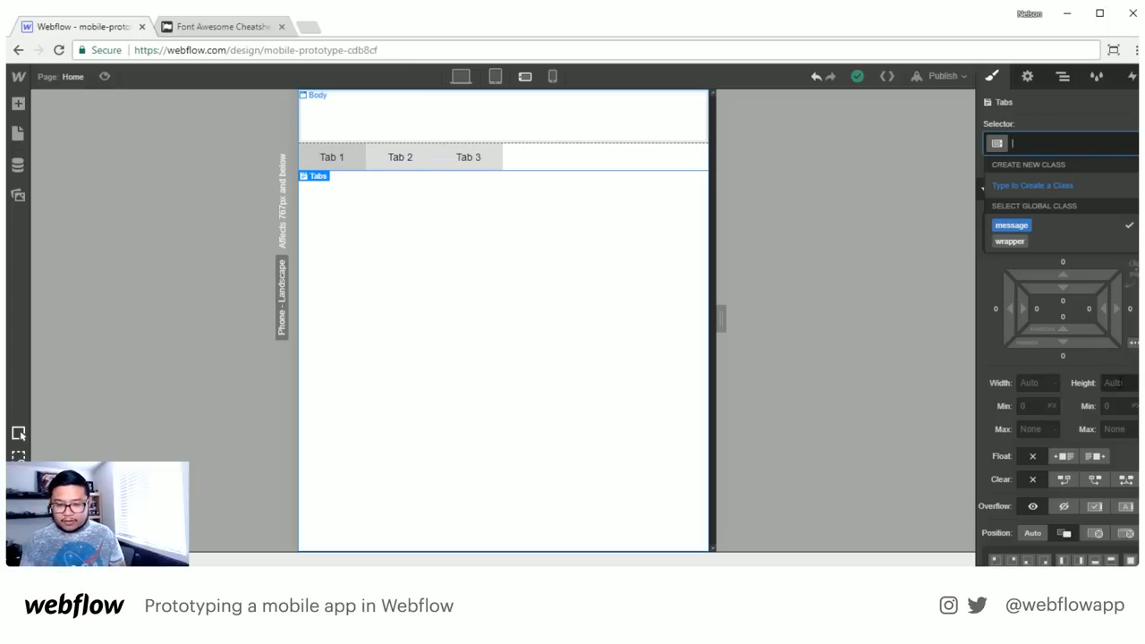
click(1111, 383)
text(90v)
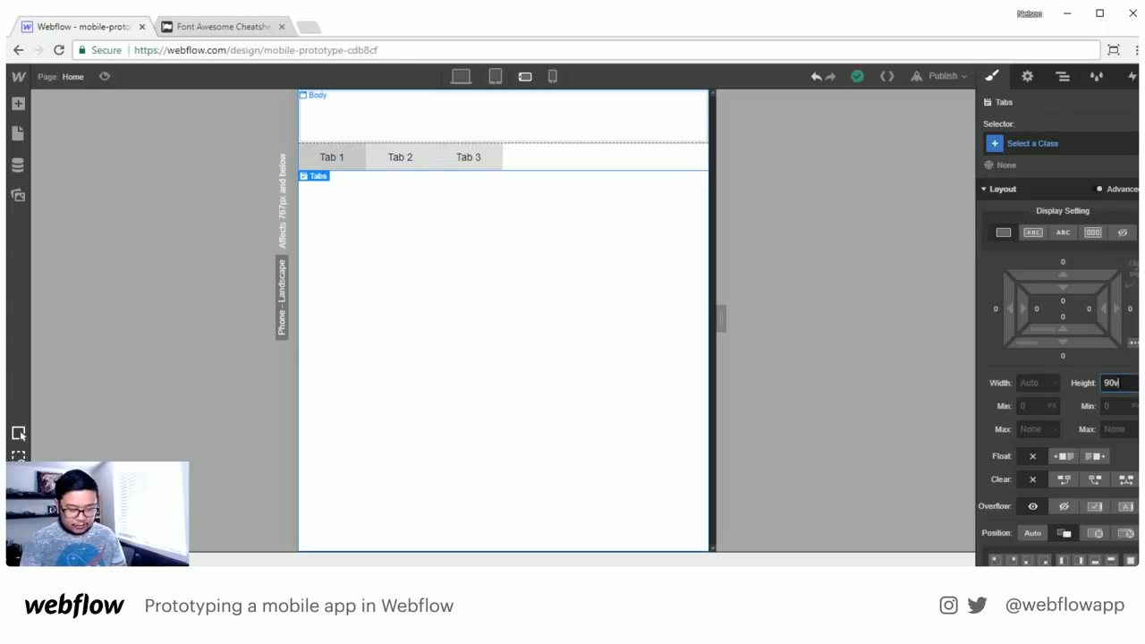
text(h)
key(Return)
key(BackSpace)
key(BackSpace)
Set the height of Tabs Content to 90vh
click(1063, 76)
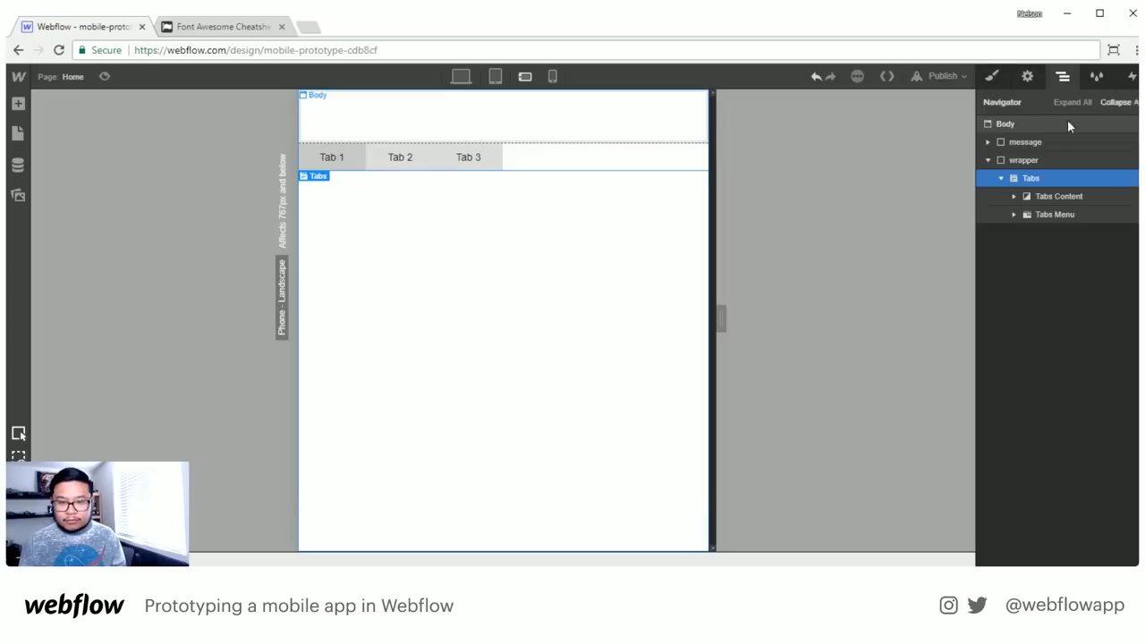
click(1060, 196)
click(988, 82)
click(1109, 382)
text(90)
key(Return)
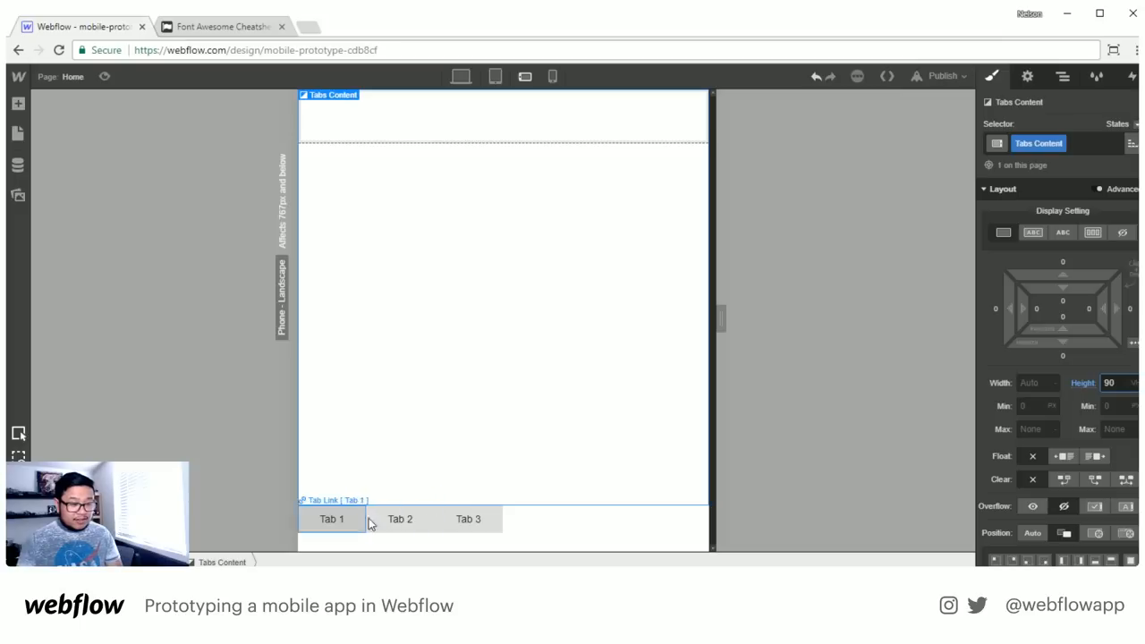
Set the height of Tabs Menu to 10vh
click(437, 545)
click(1063, 76)
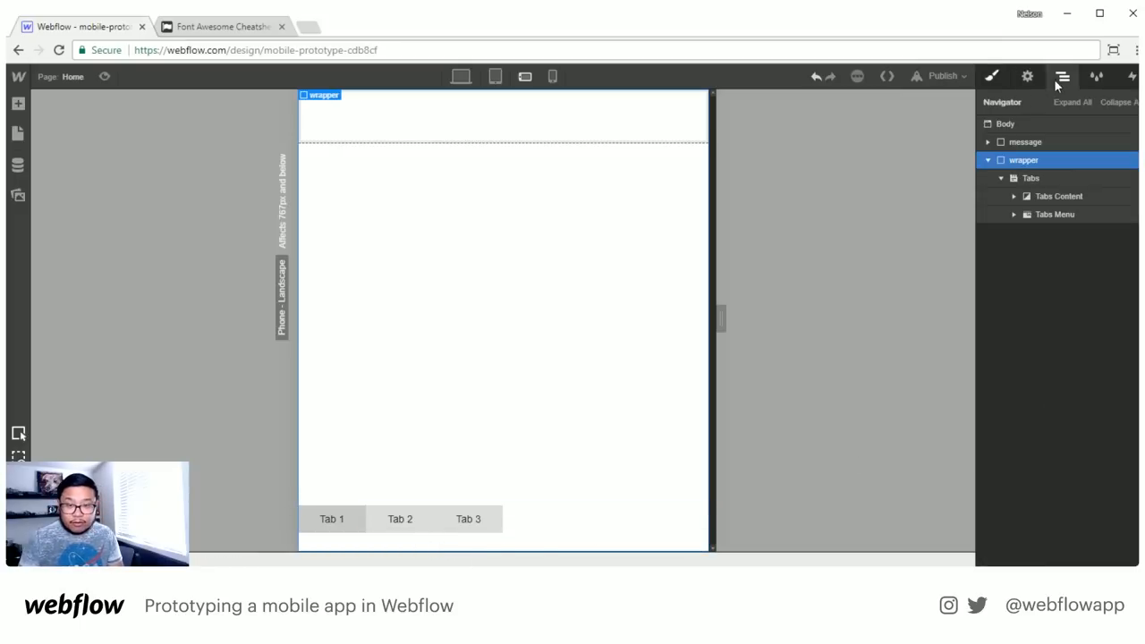
click(1060, 214)
click(992, 76)
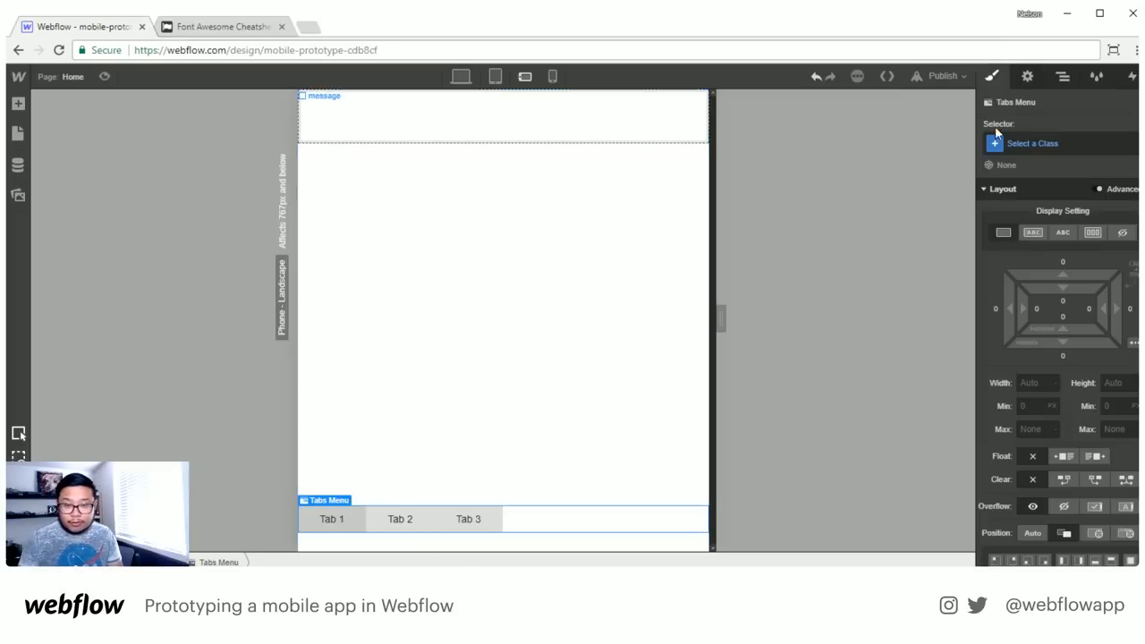
click(1114, 383)
text(100)
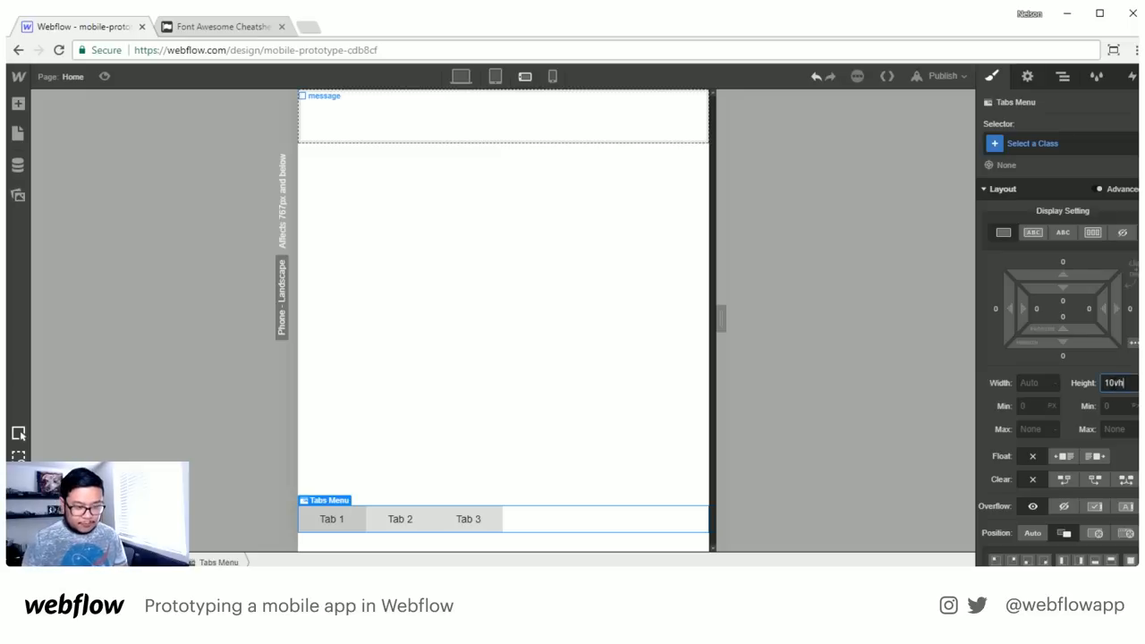
key(Return)
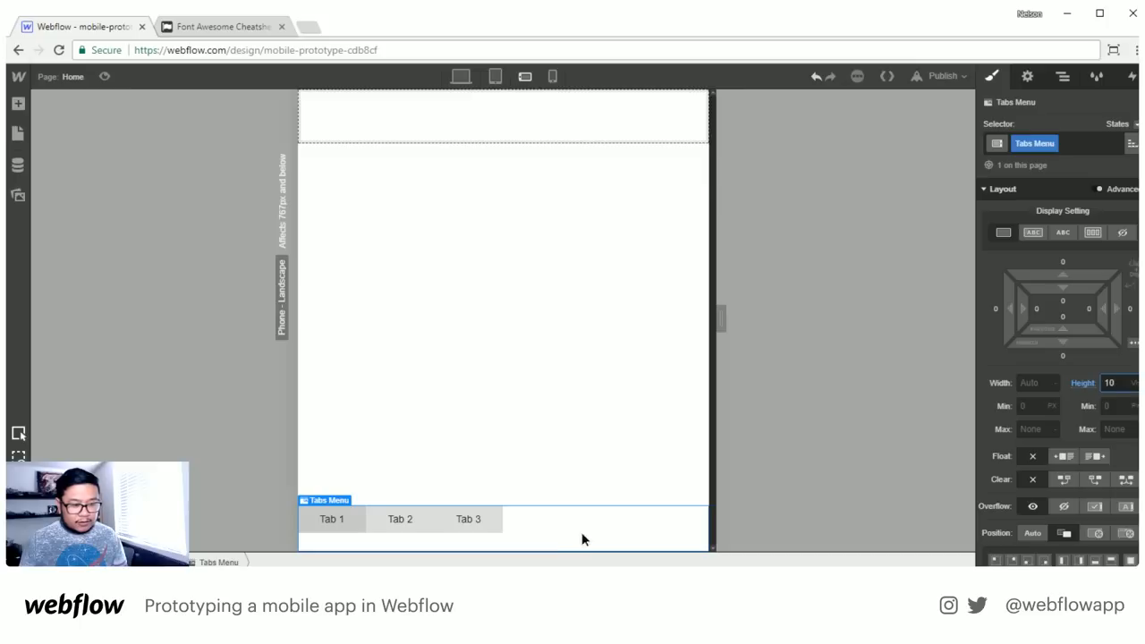
Set Tabs Menu's display to flex and the Tab 2 link's flex sizing to Expand
click(1092, 234)
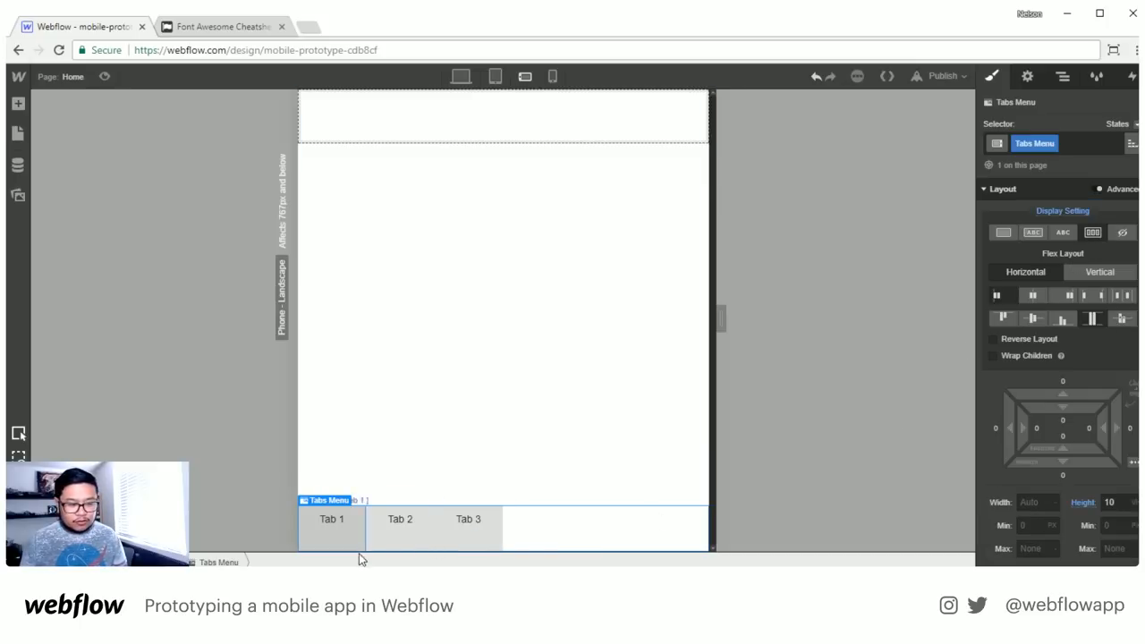
click(396, 537)
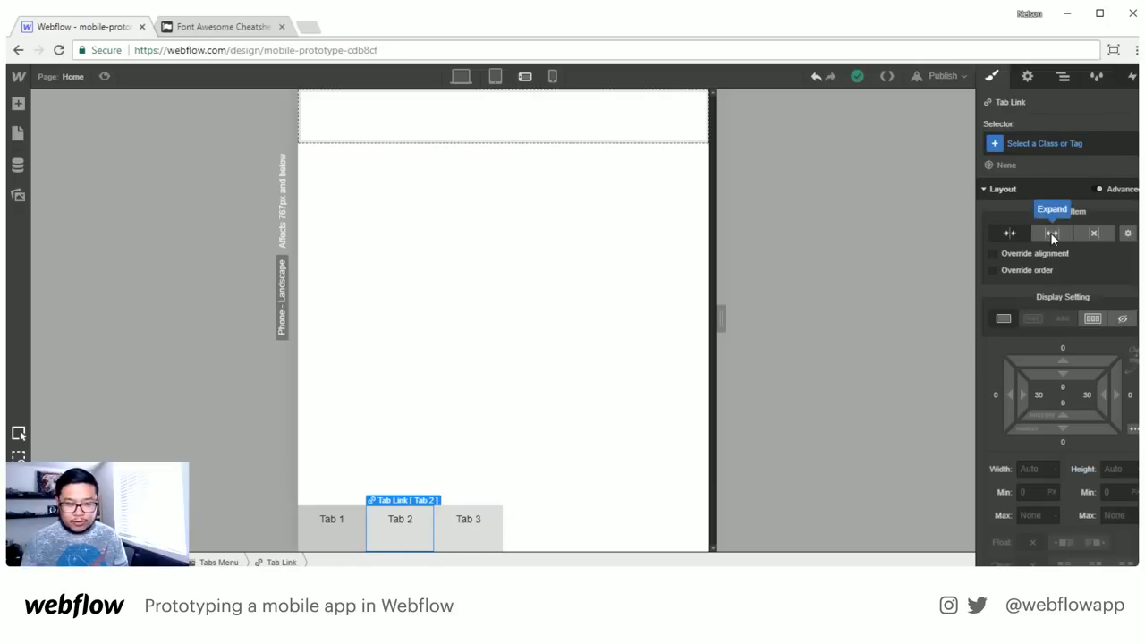
click(1051, 233)
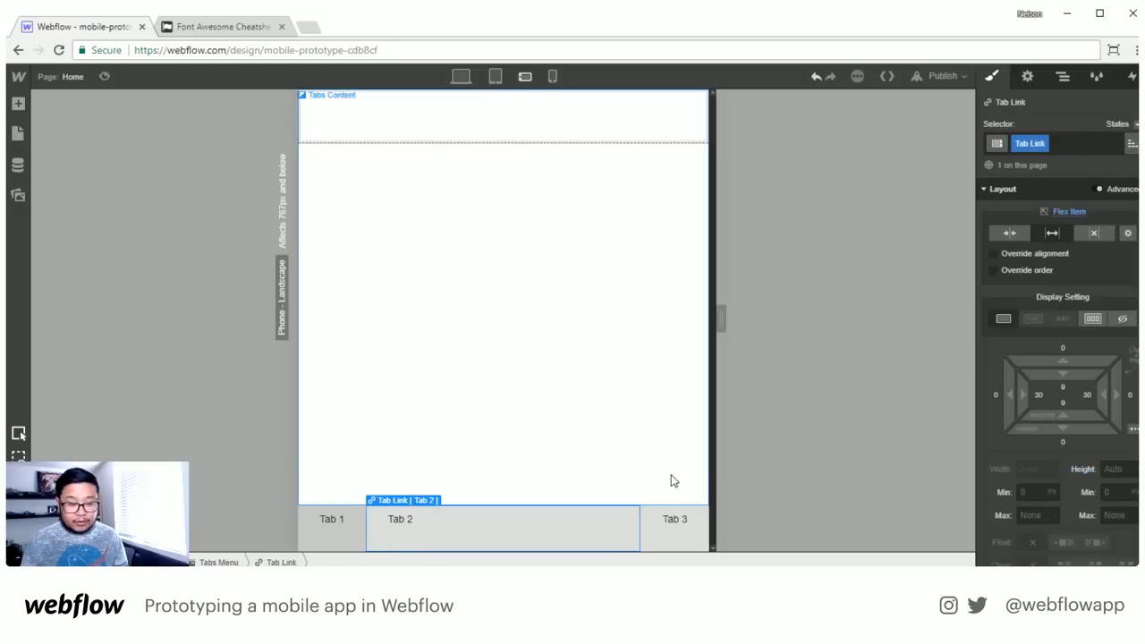
Apply the existing Tab Link class to the Tab 3 link
click(669, 545)
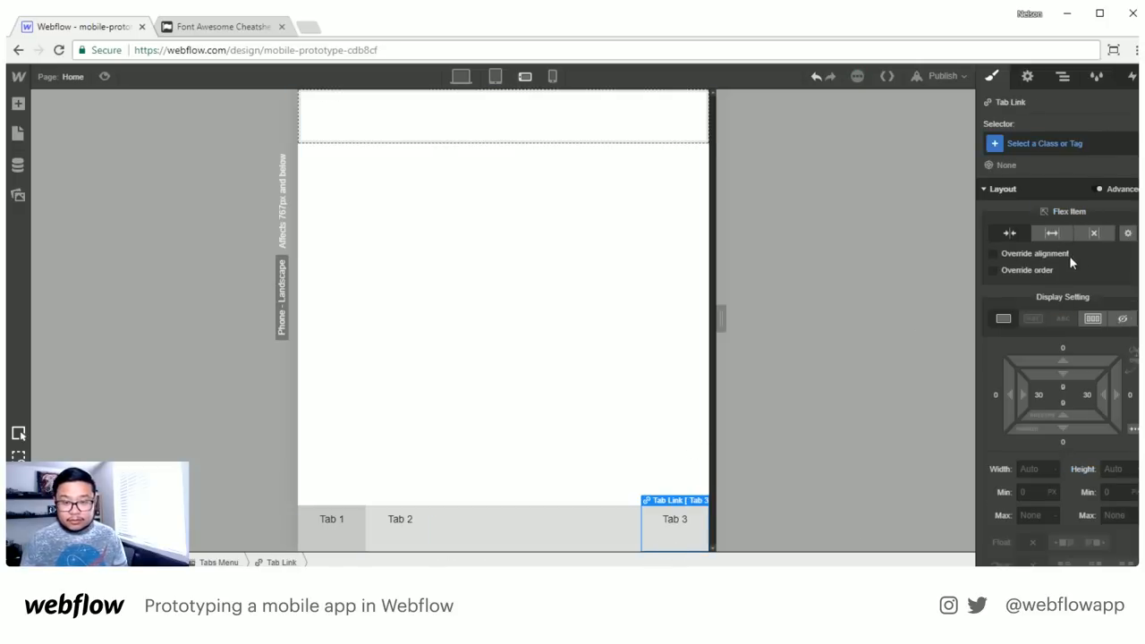
click(1055, 144)
text(tab)
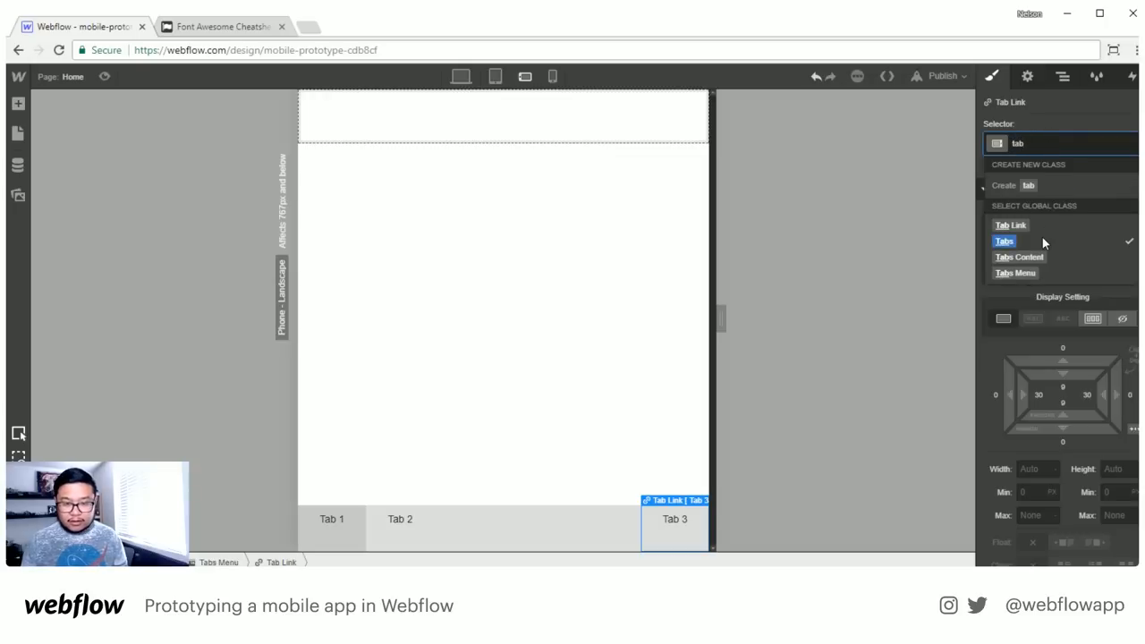
key(Escape)
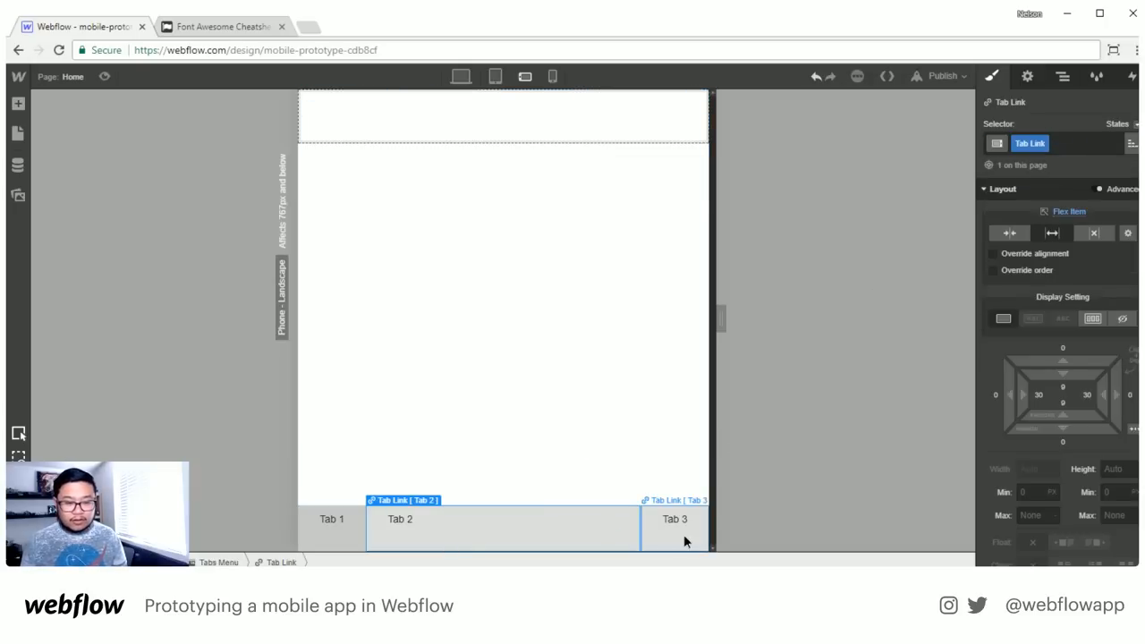
click(1063, 143)
text(tab l)
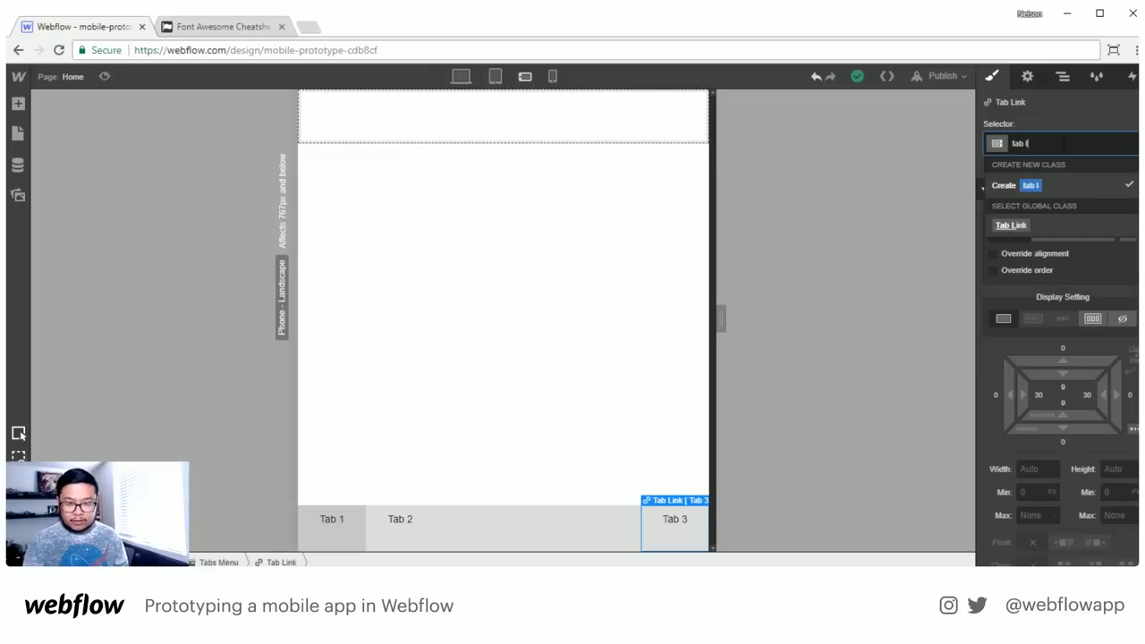
key(Return)
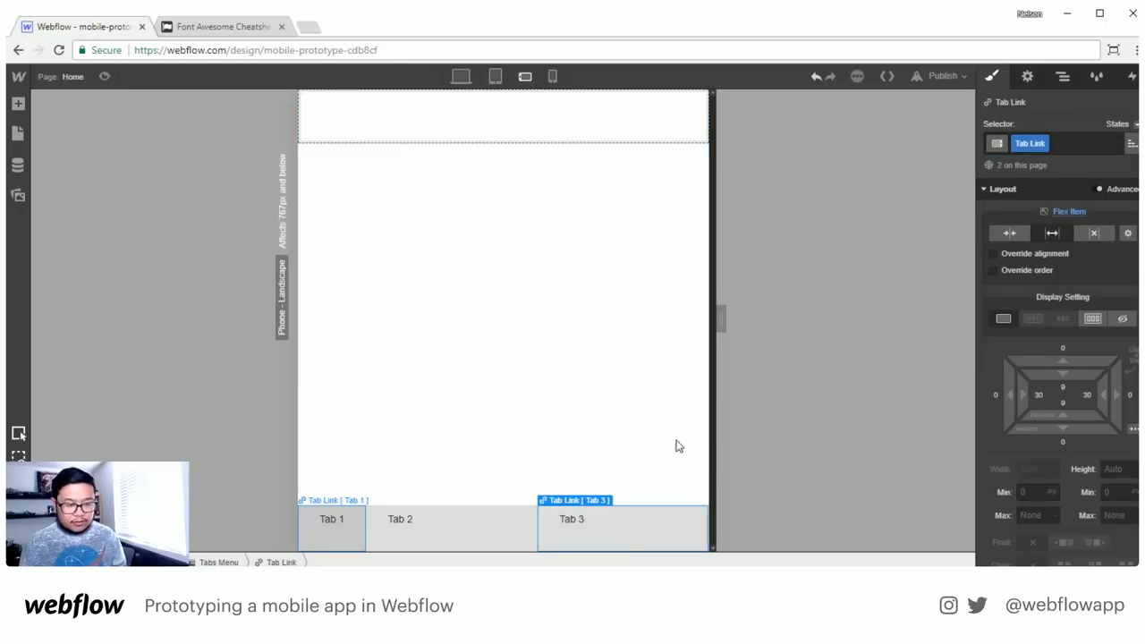
Apply the existing Tab Link class to the Tab 1 link
click(331, 526)
click(1051, 143)
text(tab)
key(Down)
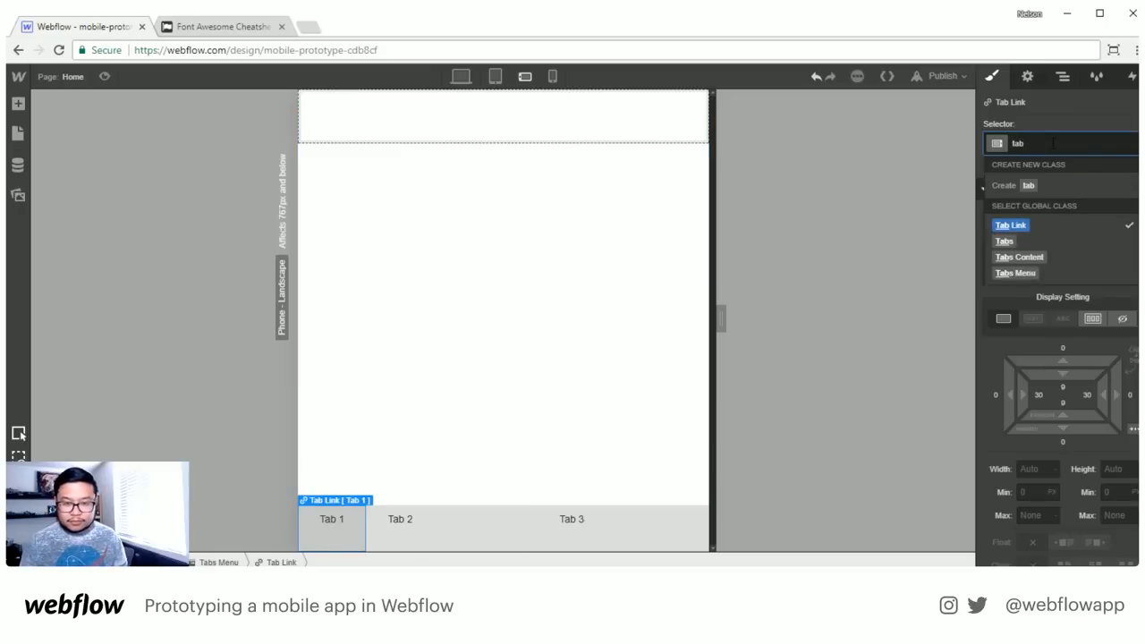
key(Return)
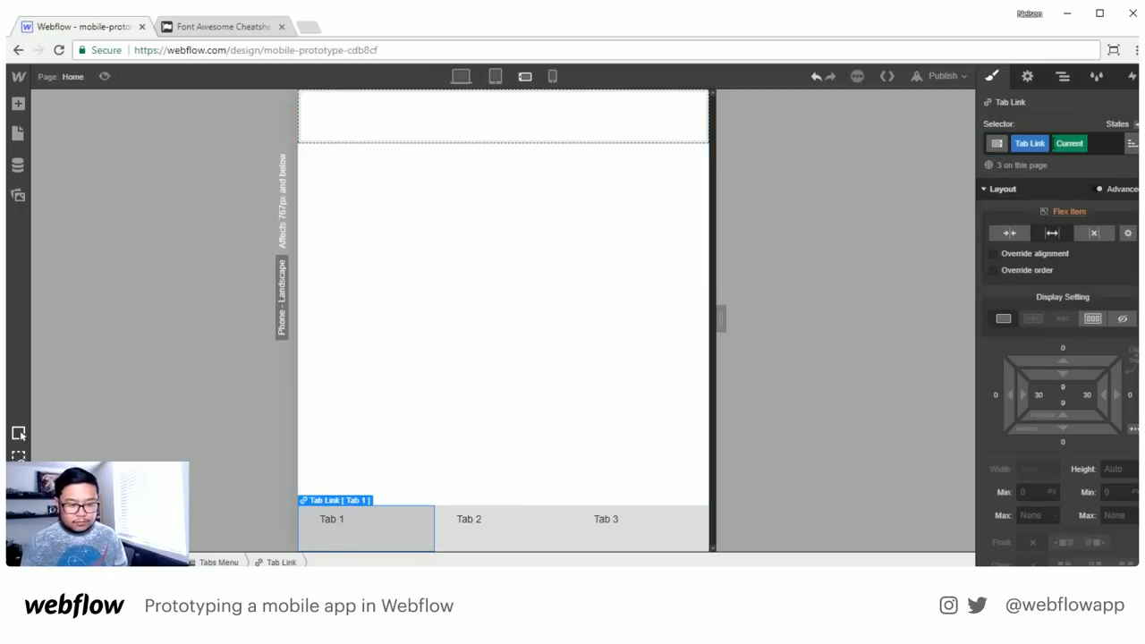
Duplicate the Tab 3 link twice within Tabs Menu
click(648, 537)
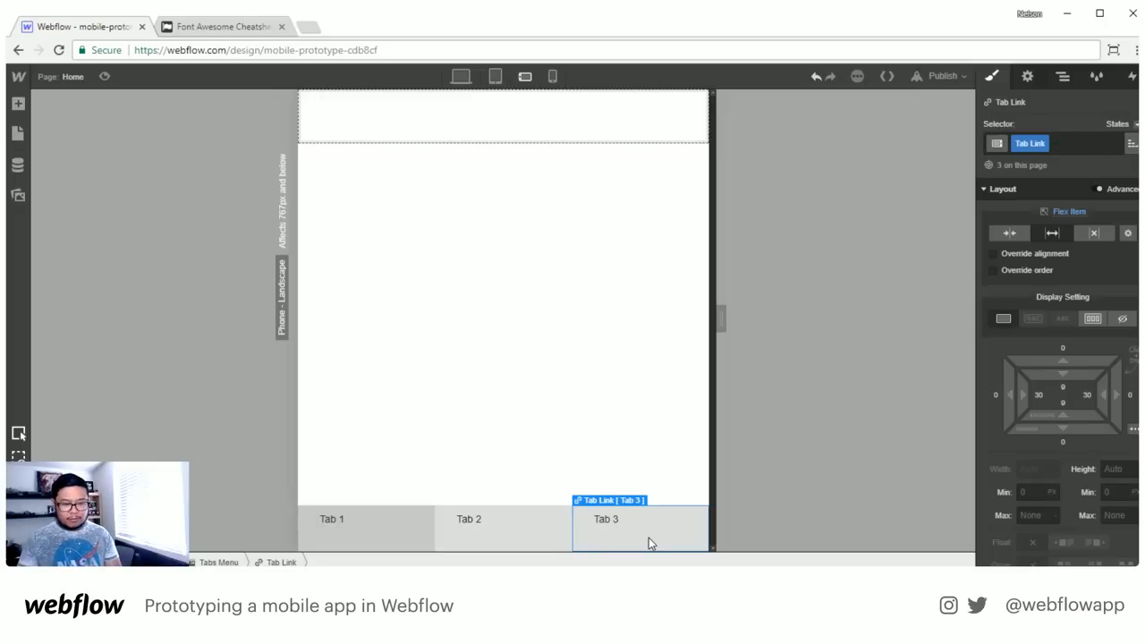
key(ctrl+c)
key(ctrl+v)
key(ctrl+v)
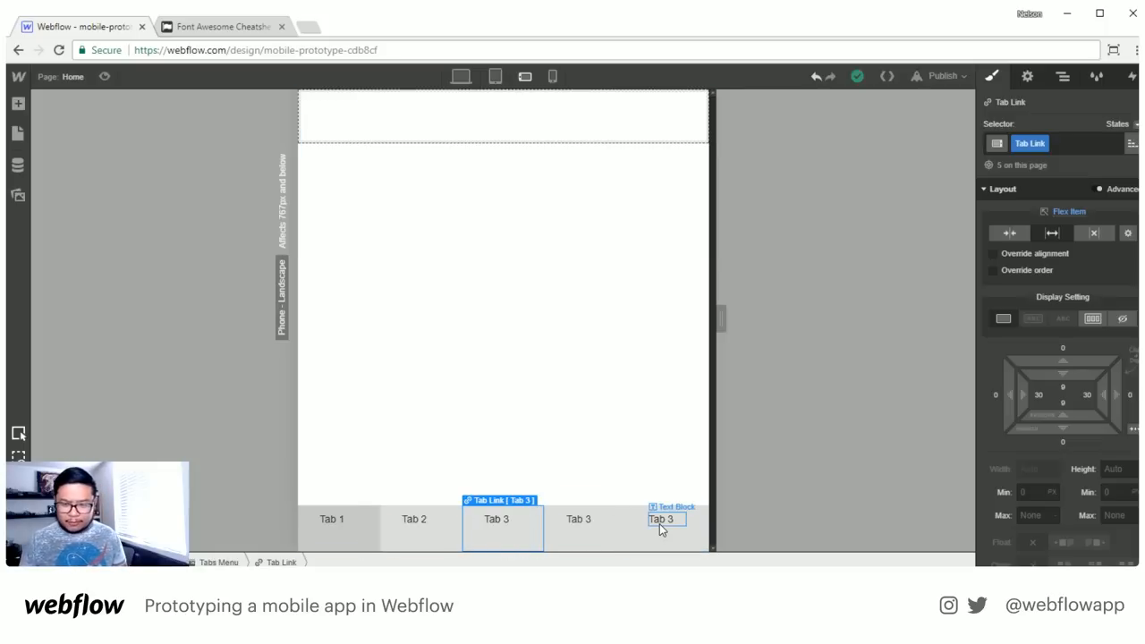
Make the Tab Link class a flex container with its content centred both horizontally and vertically
click(657, 546)
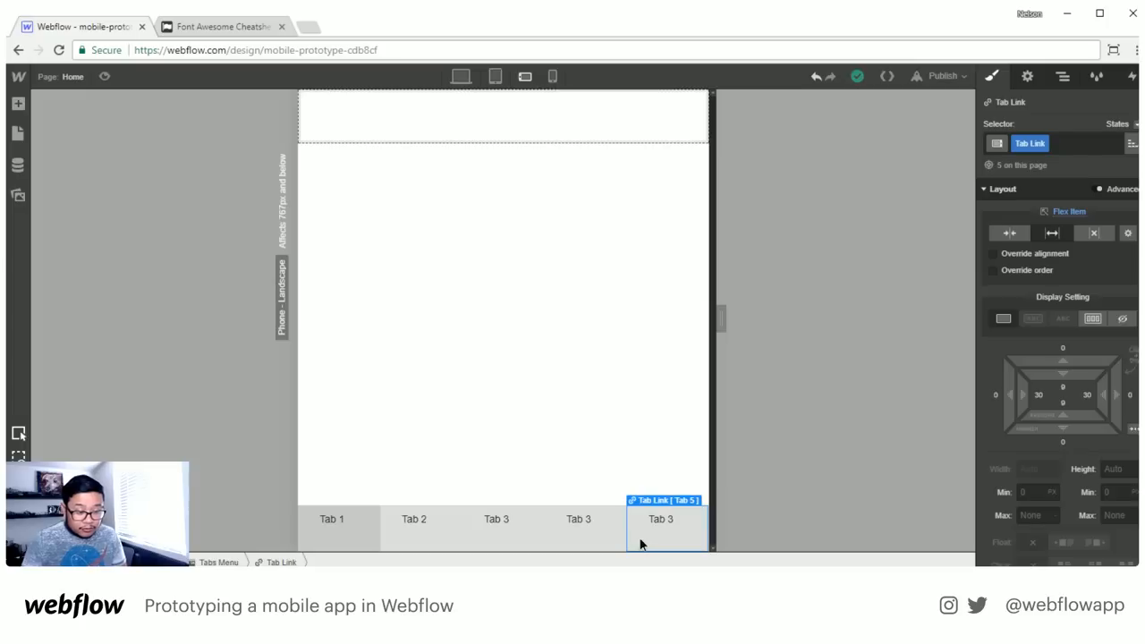
click(1093, 320)
click(1034, 382)
click(1035, 405)
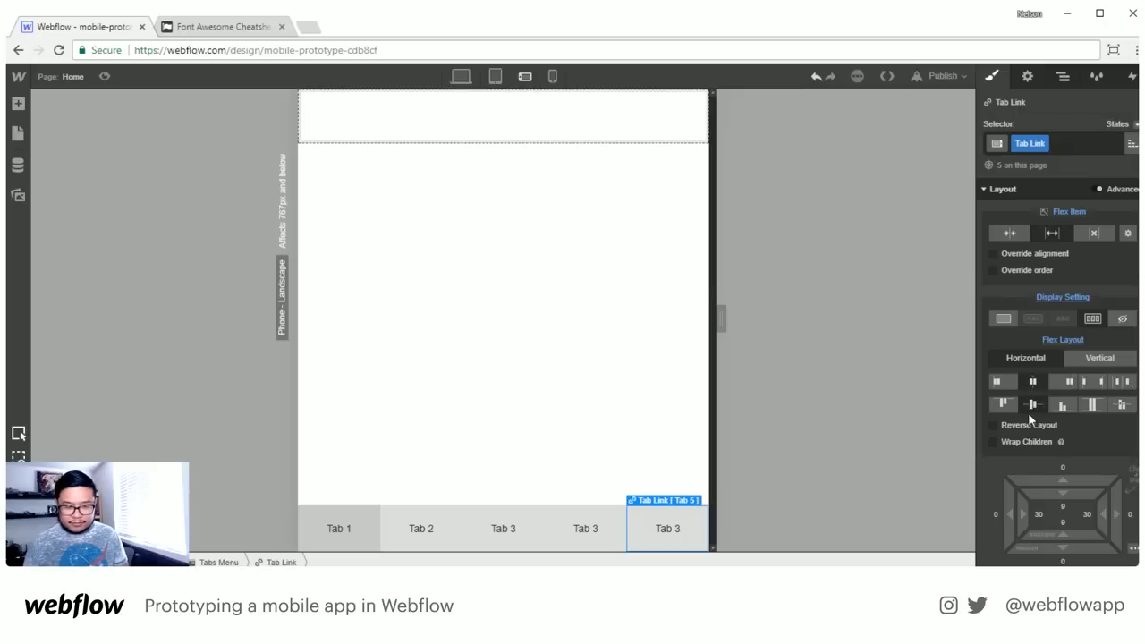
Delete the three links labelled Tab 3 from Tabs Menu, keeping only Tab 1 and Tab 2
click(421, 530)
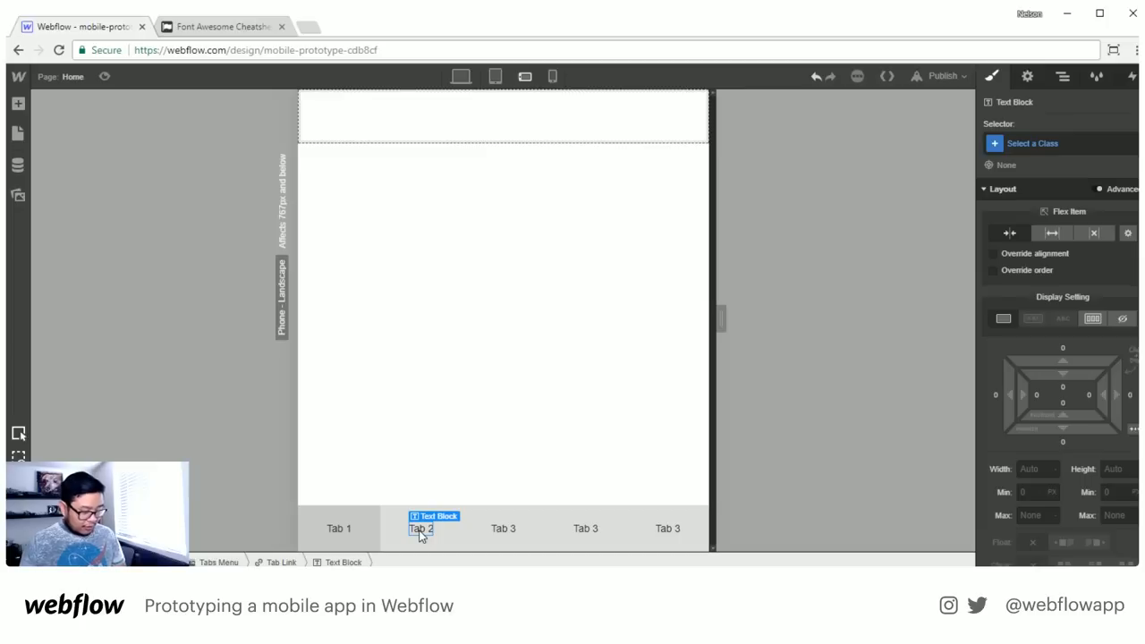
click(530, 547)
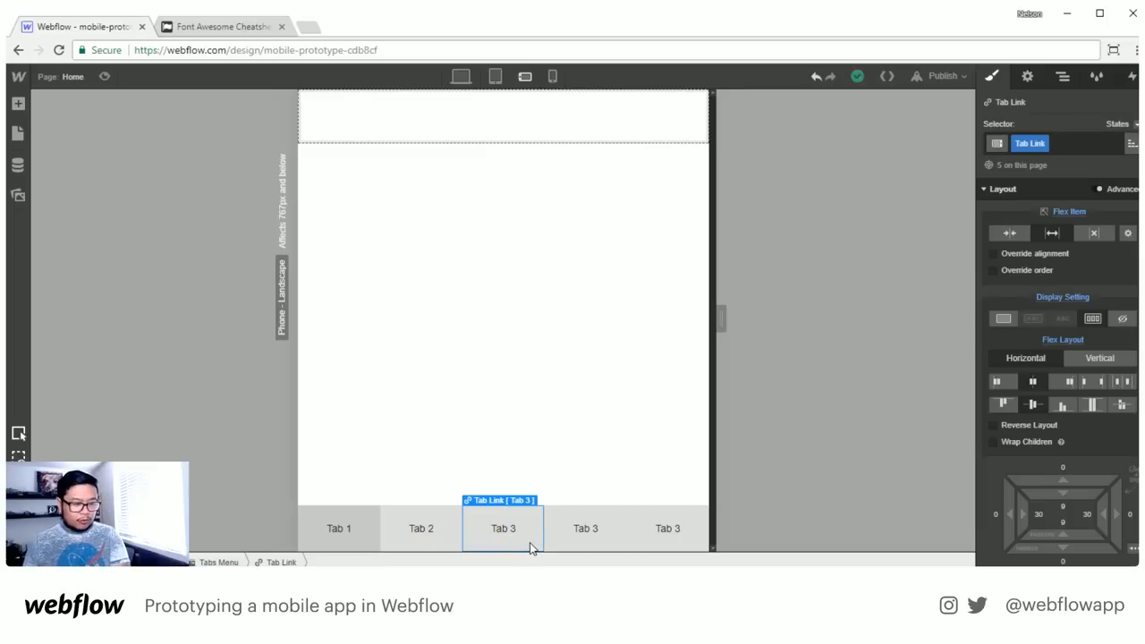
key(Delete)
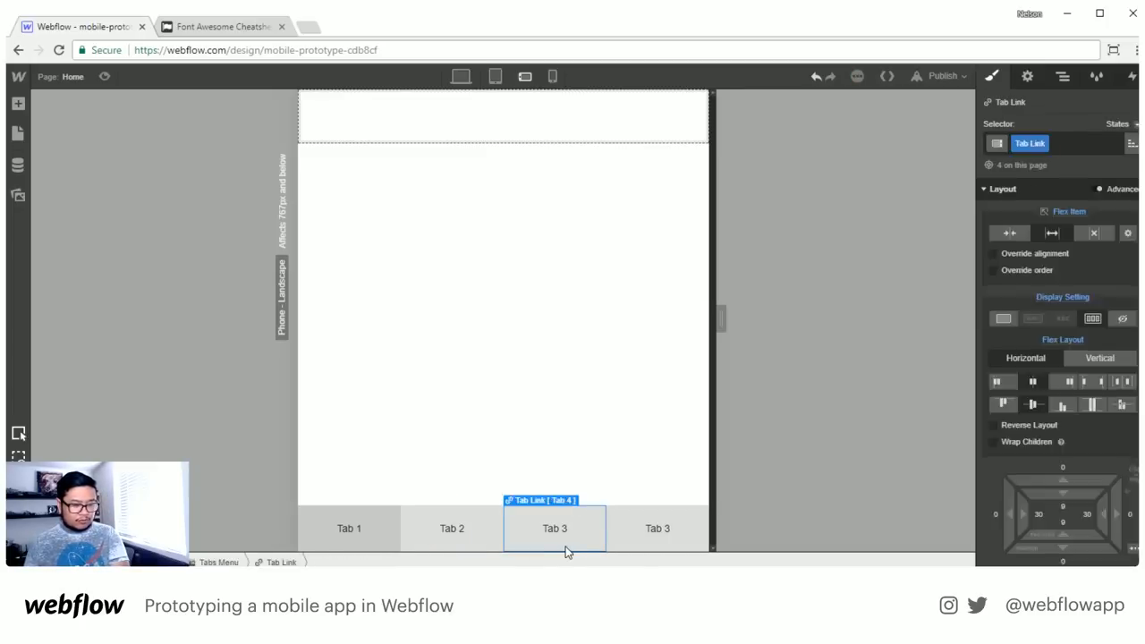
click(629, 540)
key(Delete)
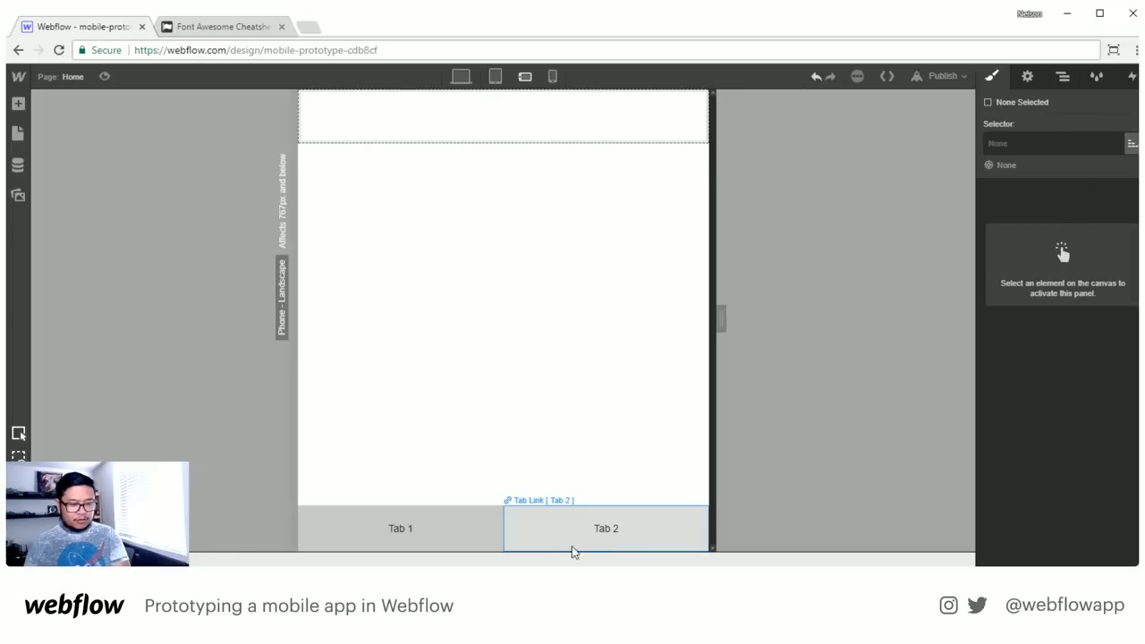
Change the Tab 1 link's text to "Discover"
double_click(397, 528)
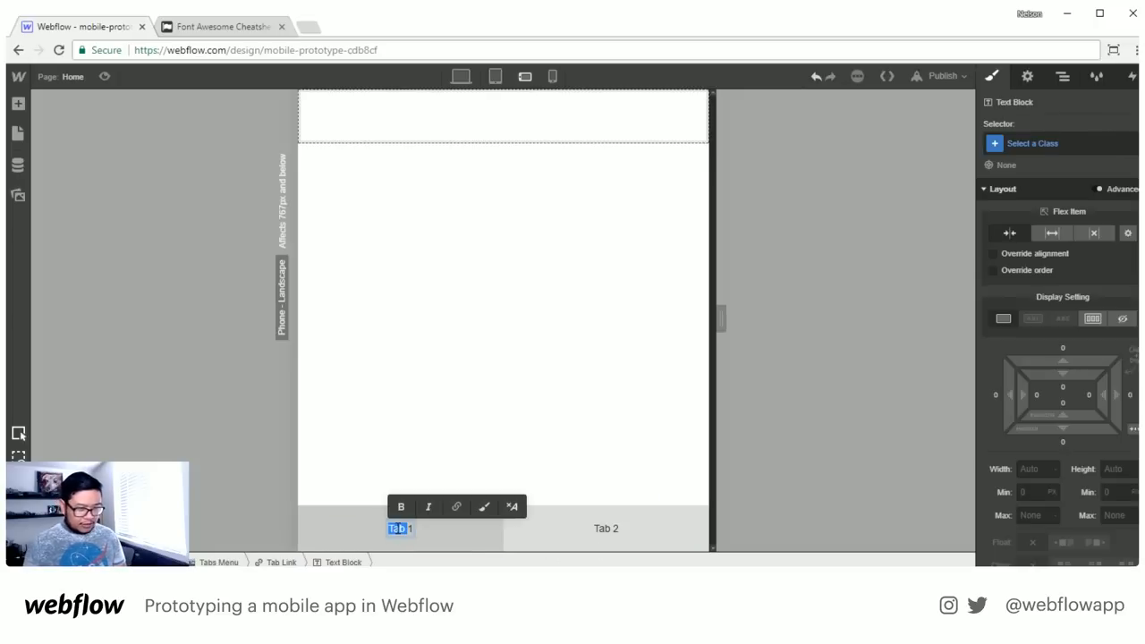
key(ctrl+a)
text(Disco)
key(BackSpace)
key(BackSpace)
key(BackSpace)
text(scover)
key(Escape)
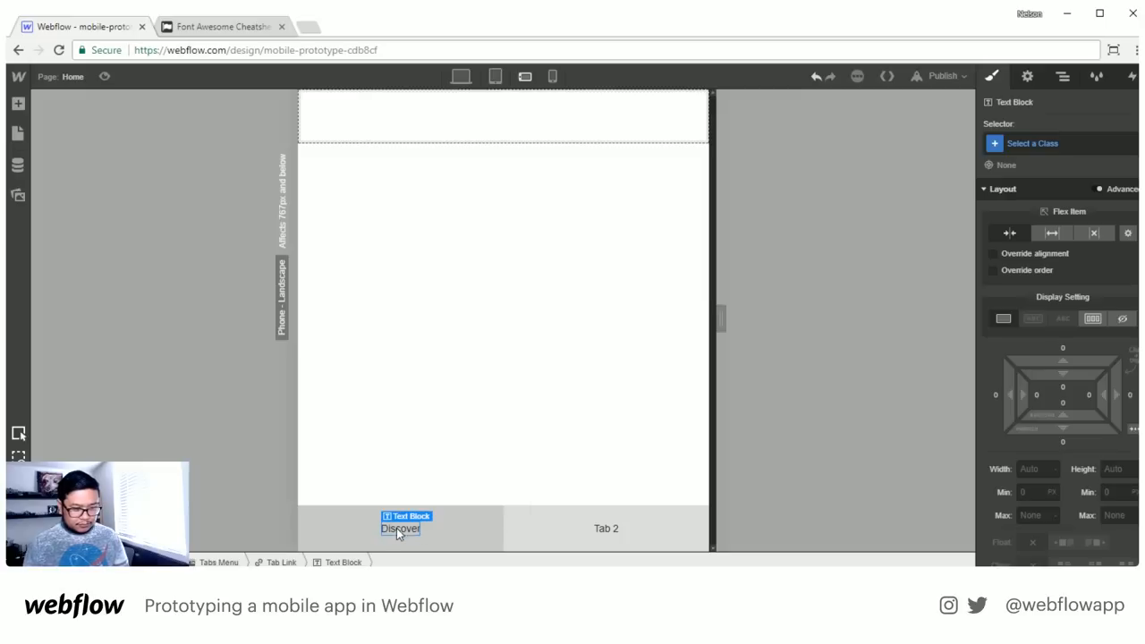
Change the Tab 2 link's text to "Browse"
click(611, 531)
double_click(614, 529)
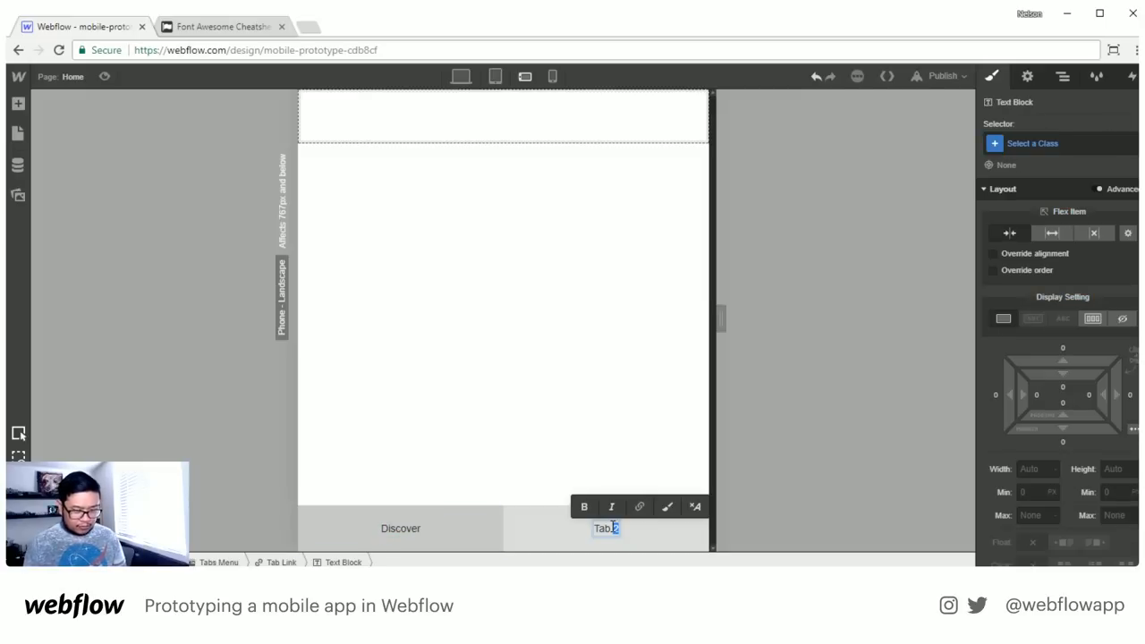
key(ctrl+a)
text(Browse)
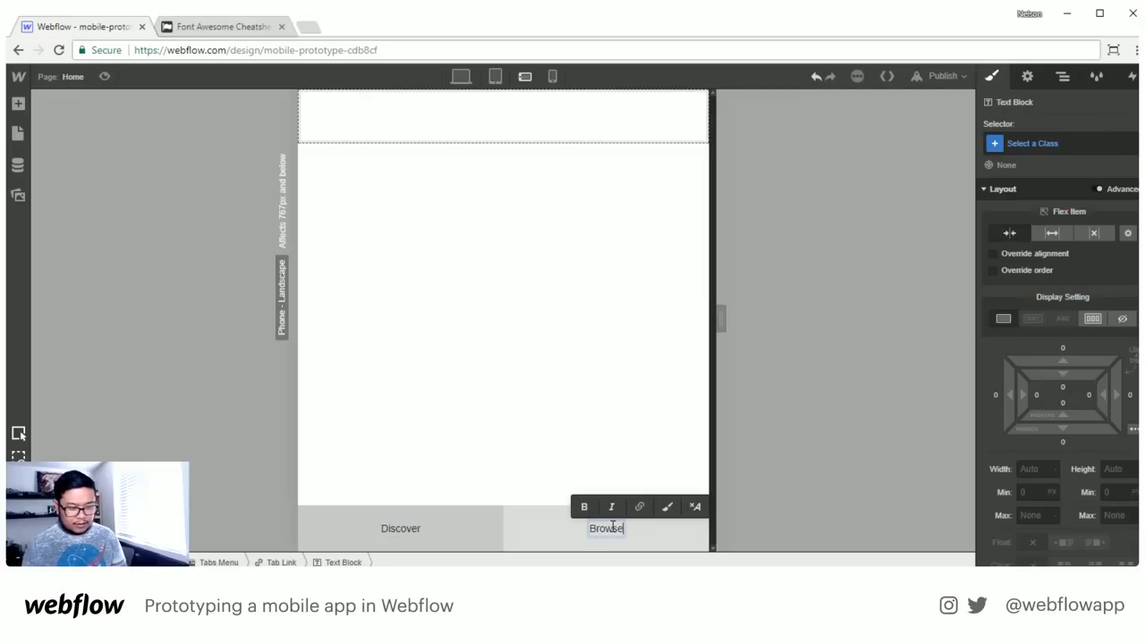
key(Escape)
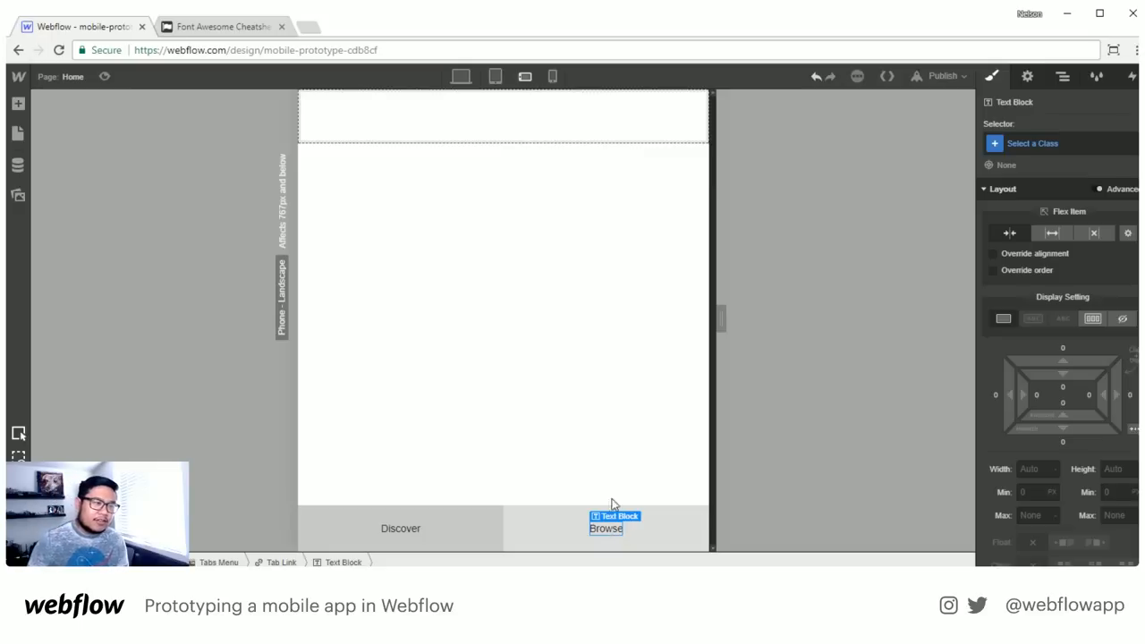
Switch to the Font Awesome cheatsheet and search it for "explore", checking each match
click(230, 29)
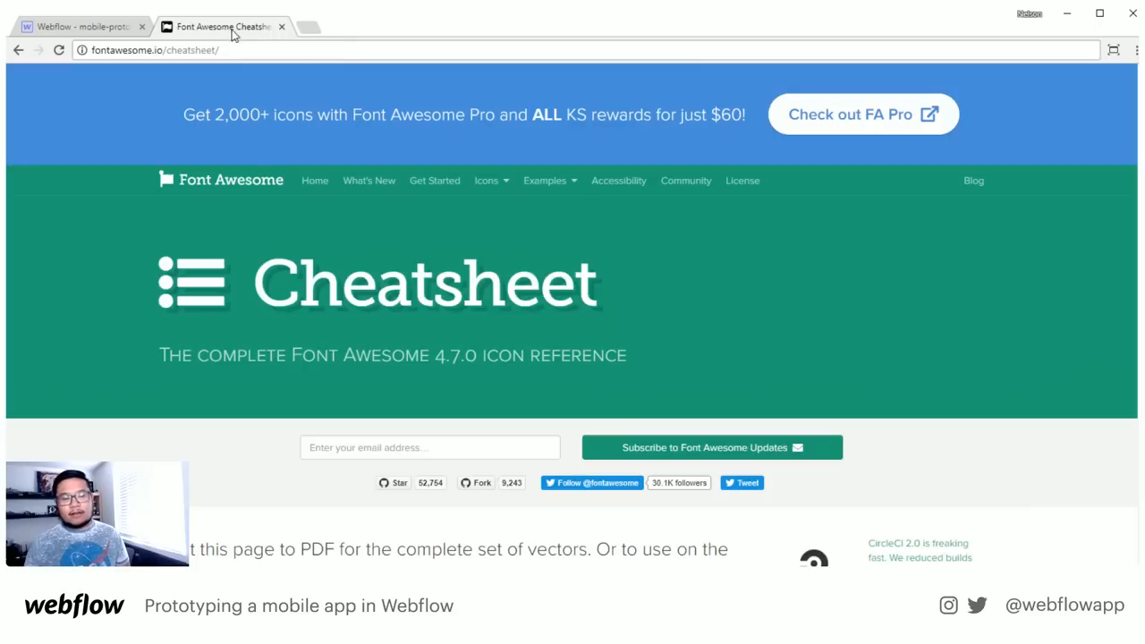
scroll(772, 279, down, 2)
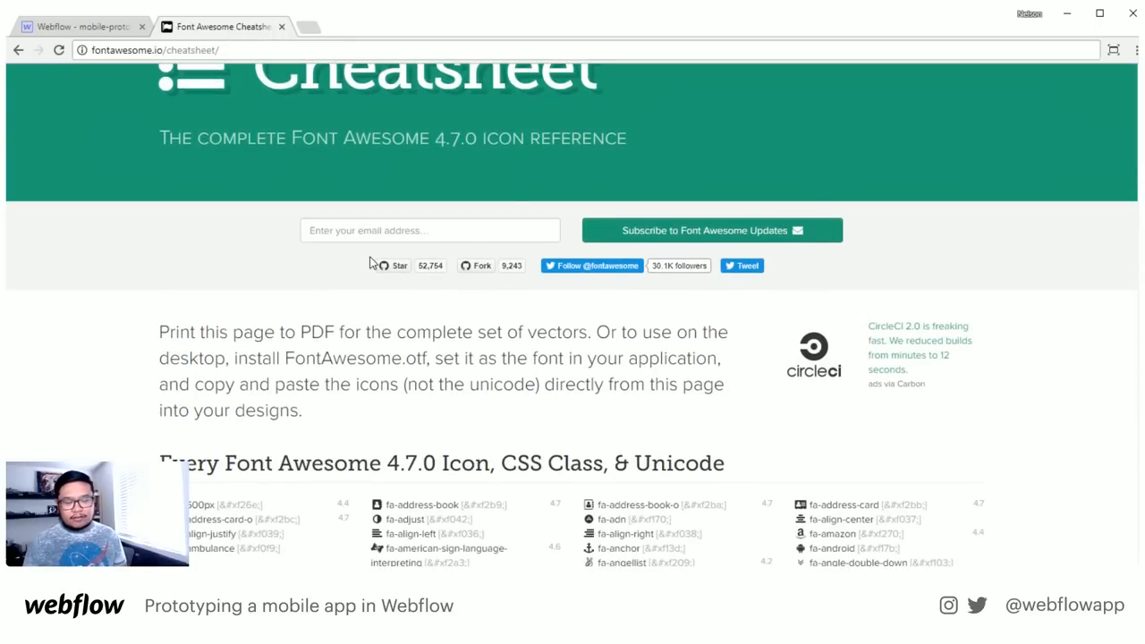
scroll(373, 263, down, 2)
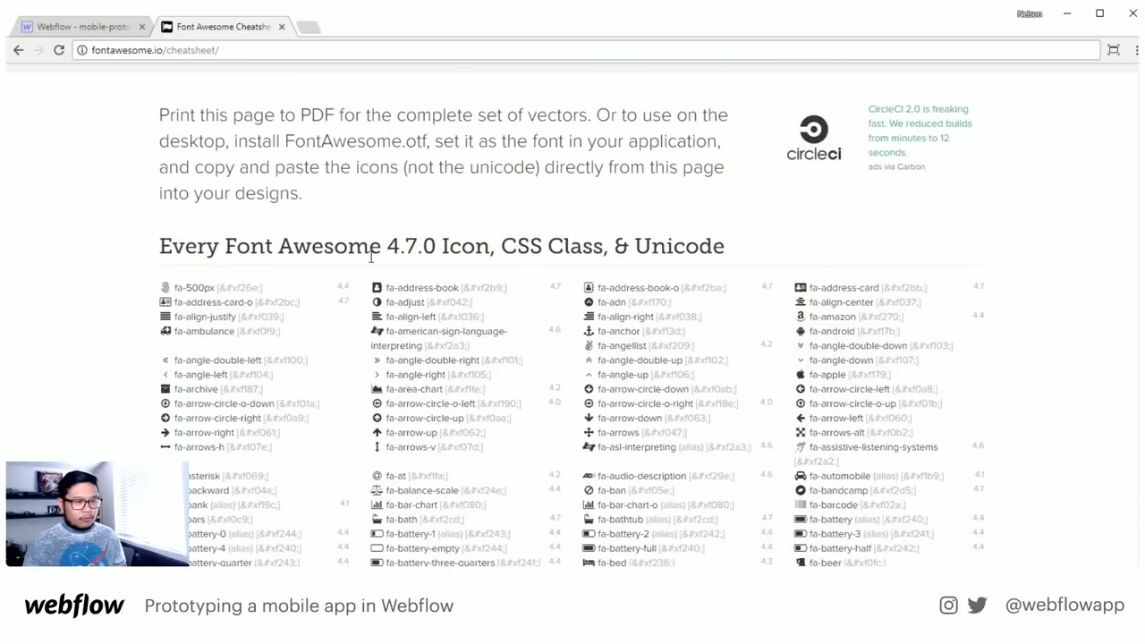
scroll(373, 263, down, 1)
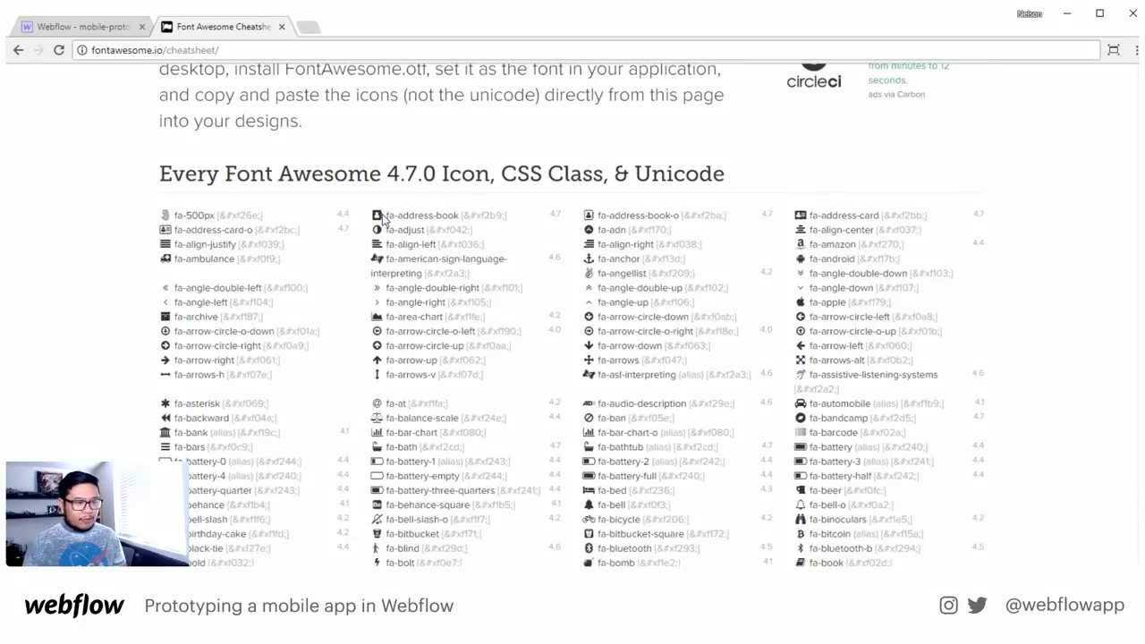
scroll(409, 229, down, 1)
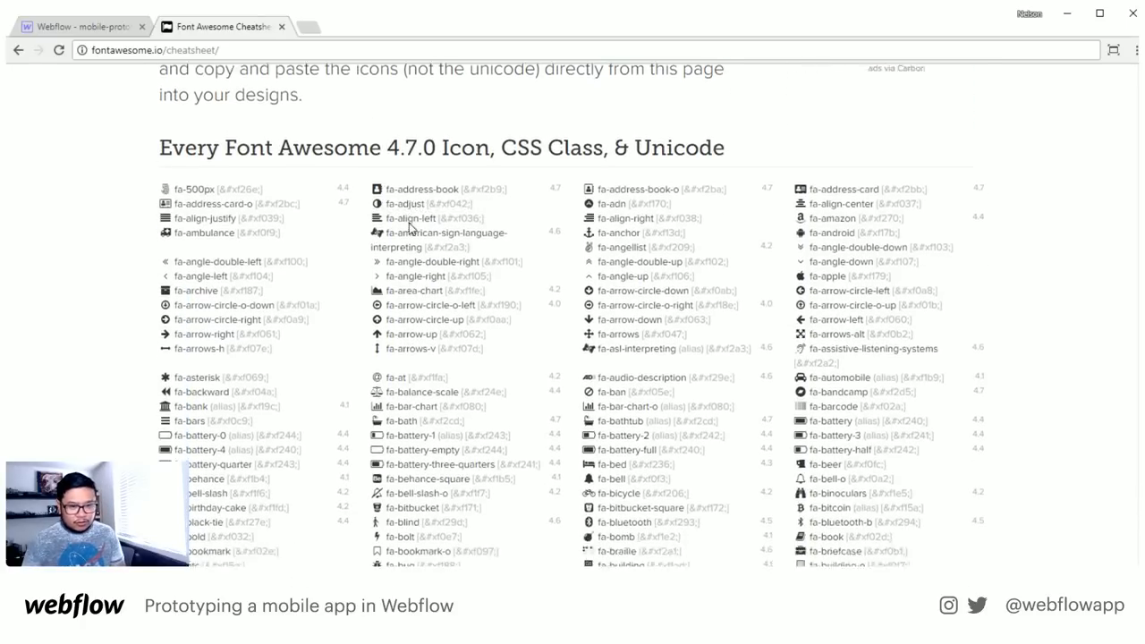
scroll(409, 229, down, 2)
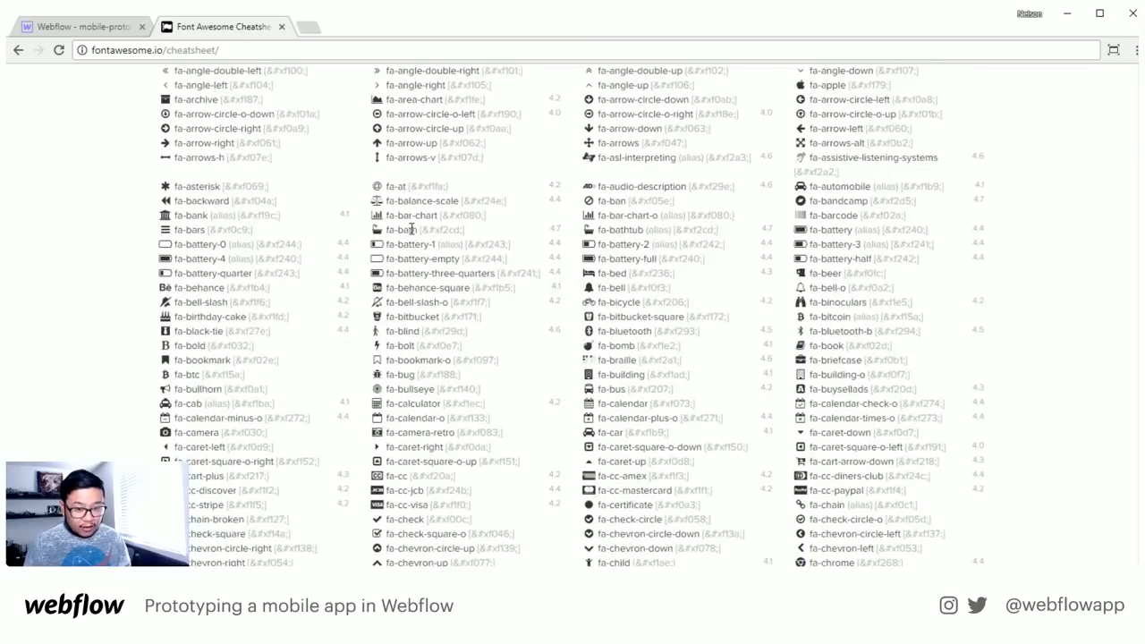
key(ctrl+f)
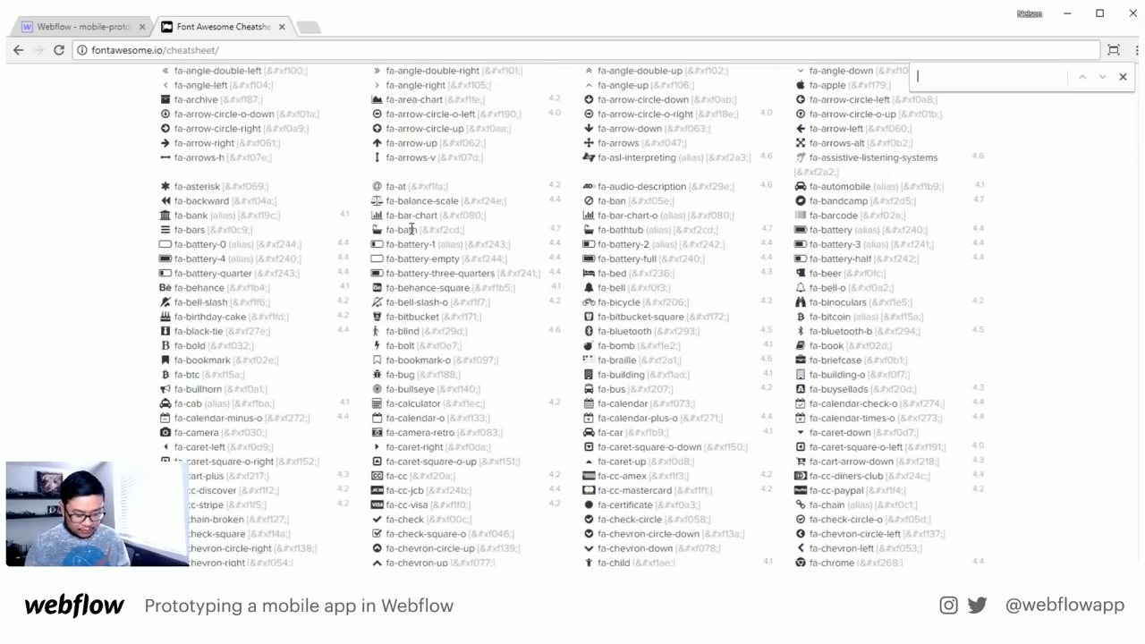
text(explore)
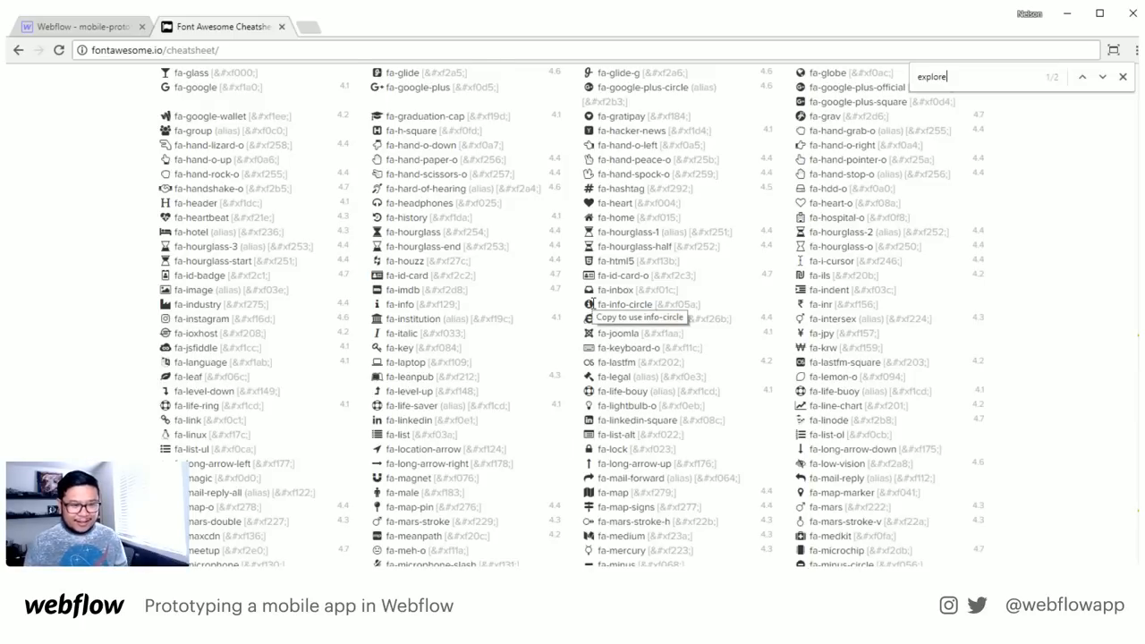
key(Return)
Search the cheatsheet for "compass" and copy the fa-compass icon glyph
key(ctrl+f)
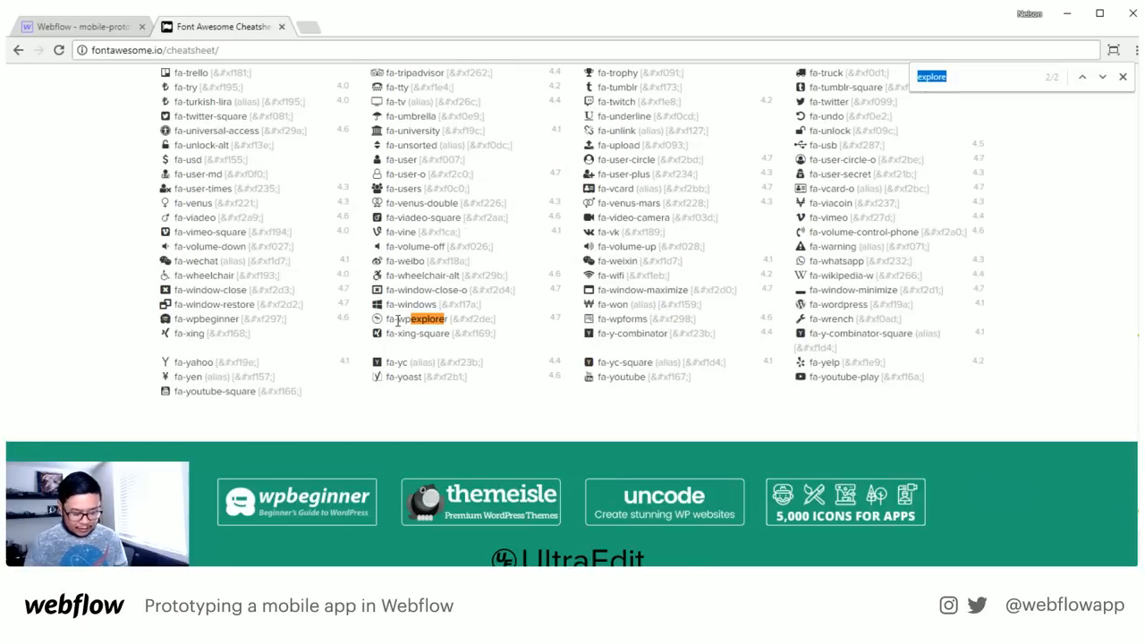
text(compass)
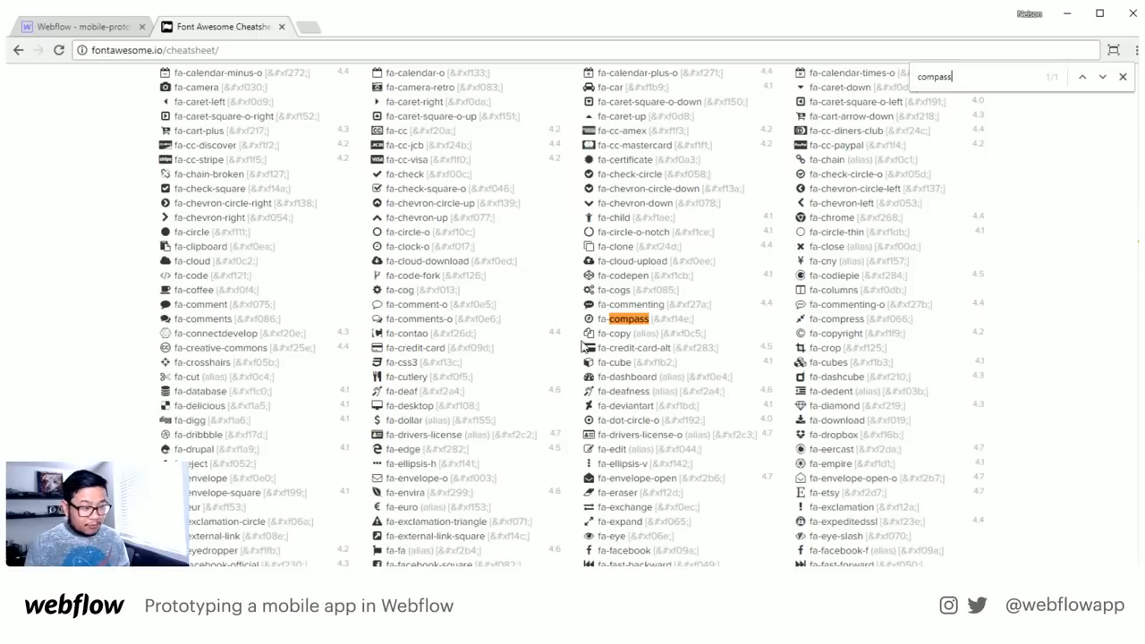
double_click(589, 319)
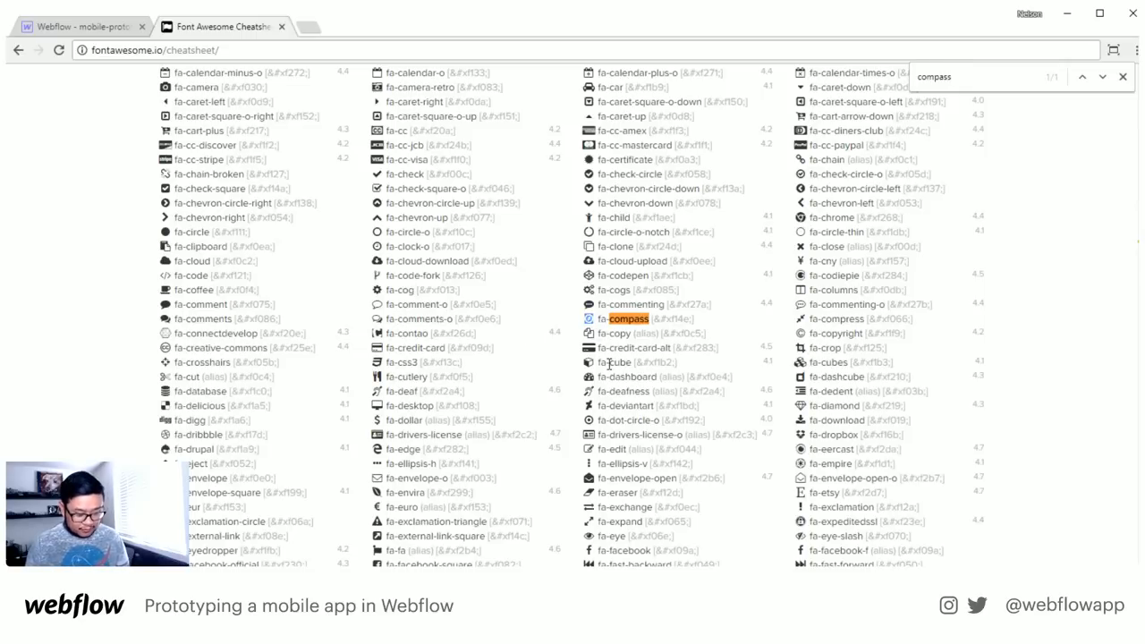
Return to the Webflow project and add a Text Block inside the Discover tab link
click(101, 29)
click(407, 531)
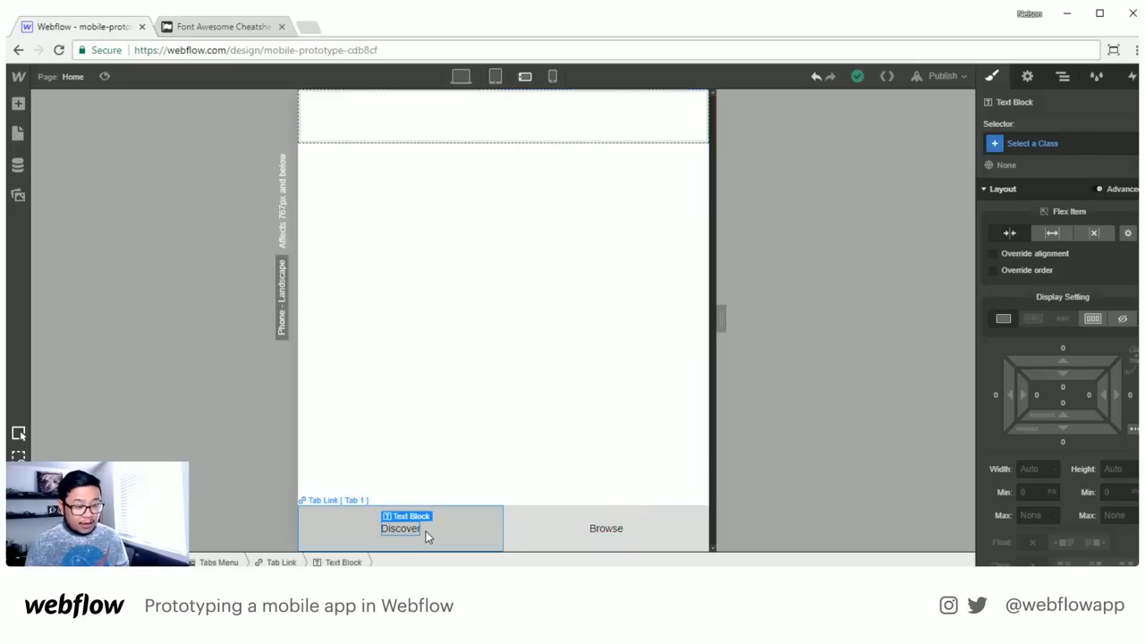
key(a)
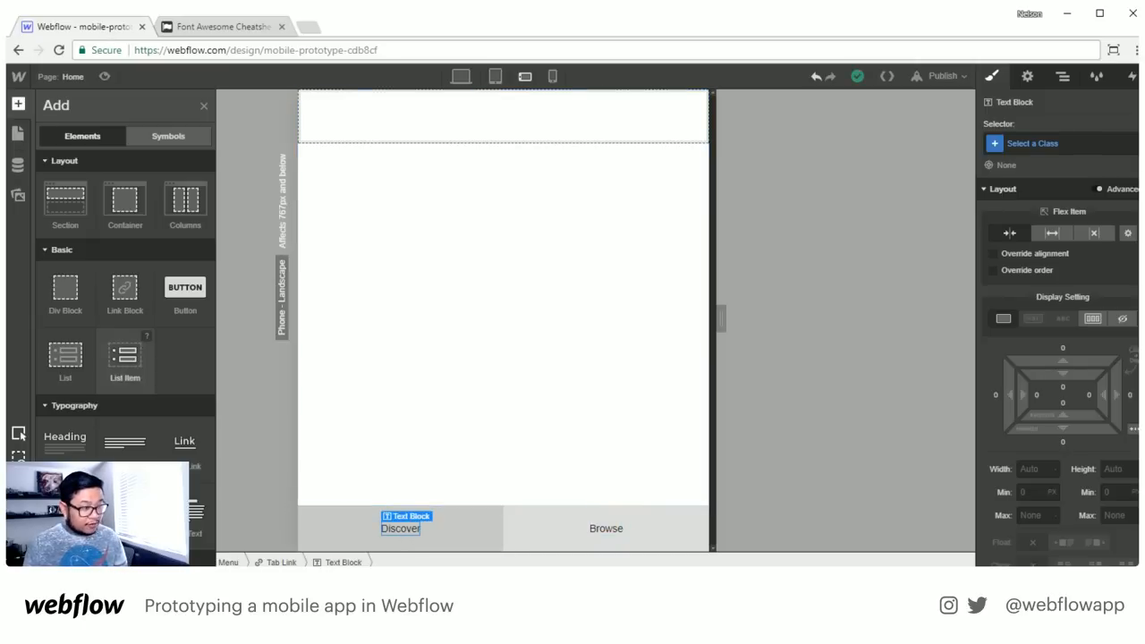
drag(195, 511, 455, 523)
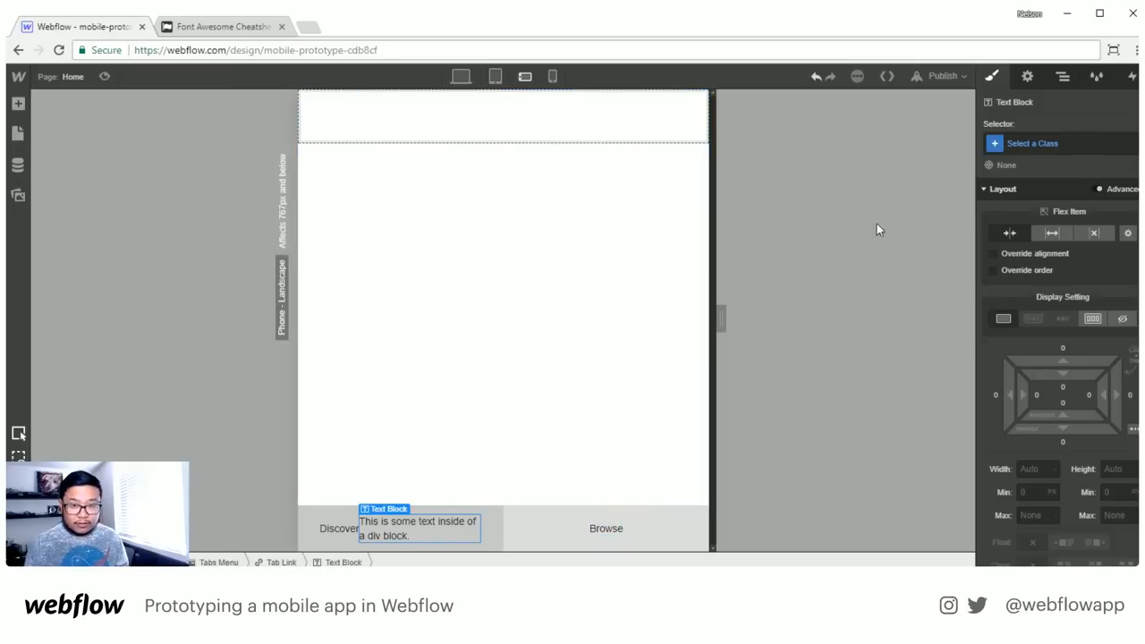
Set the Tab Link class's flex layout to vertical and move the new text block above the Discover label
click(526, 523)
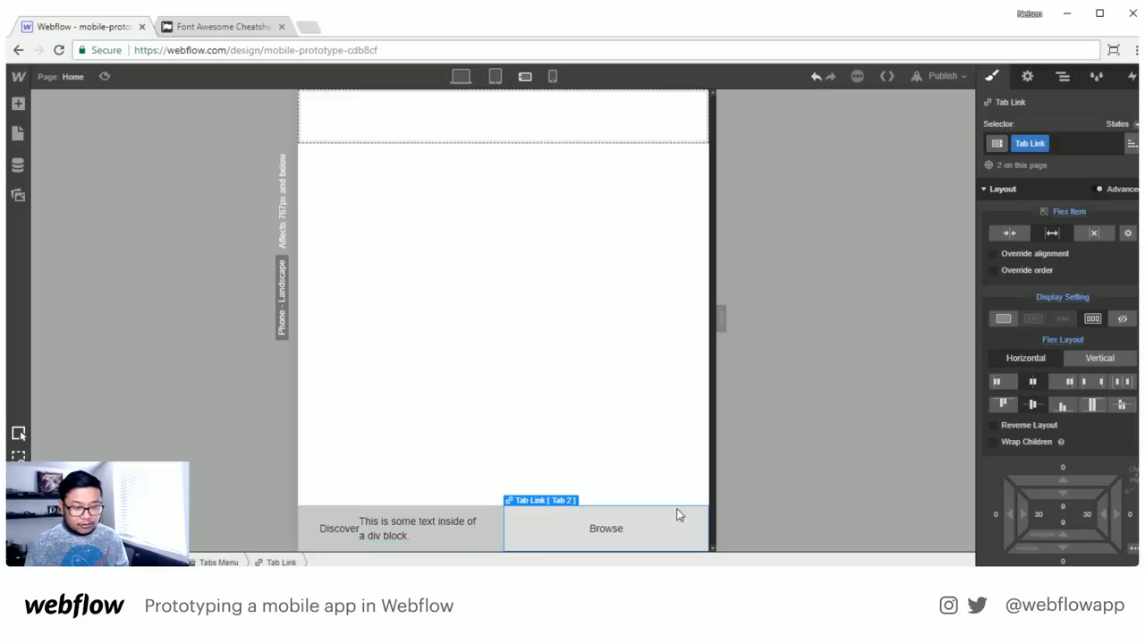
click(1100, 358)
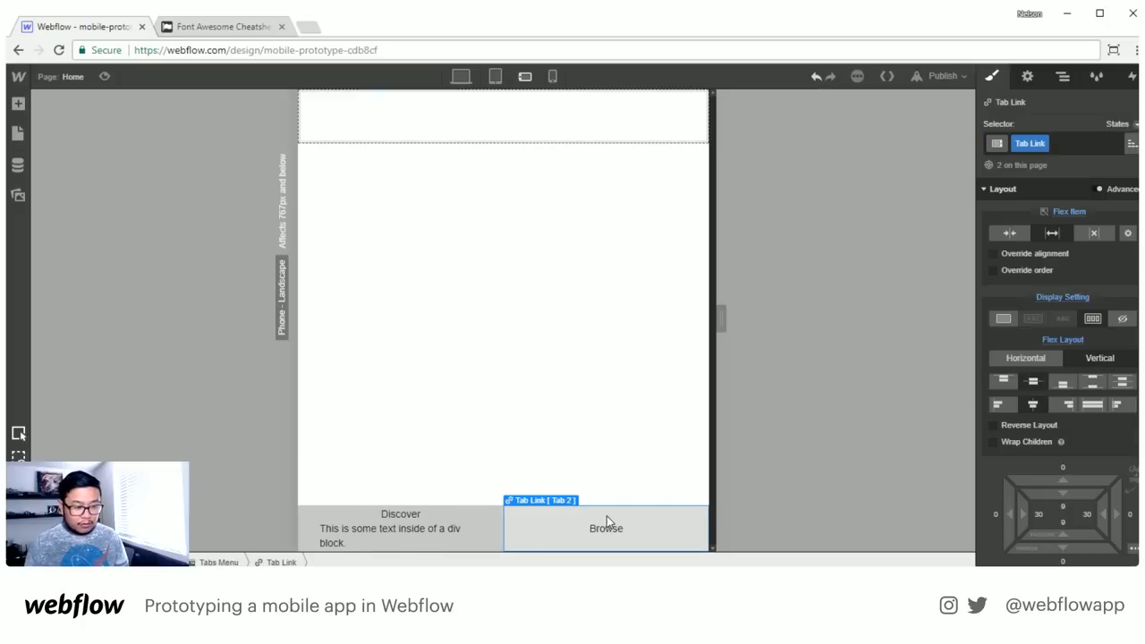
mouse_move(435, 534)
mouse_down()
mouse_move(438, 517)
mouse_move(439, 535)
mouse_up()
Replace the new text block's placeholder text with the copied compass glyph
double_click(424, 517)
key(ctrl+a)
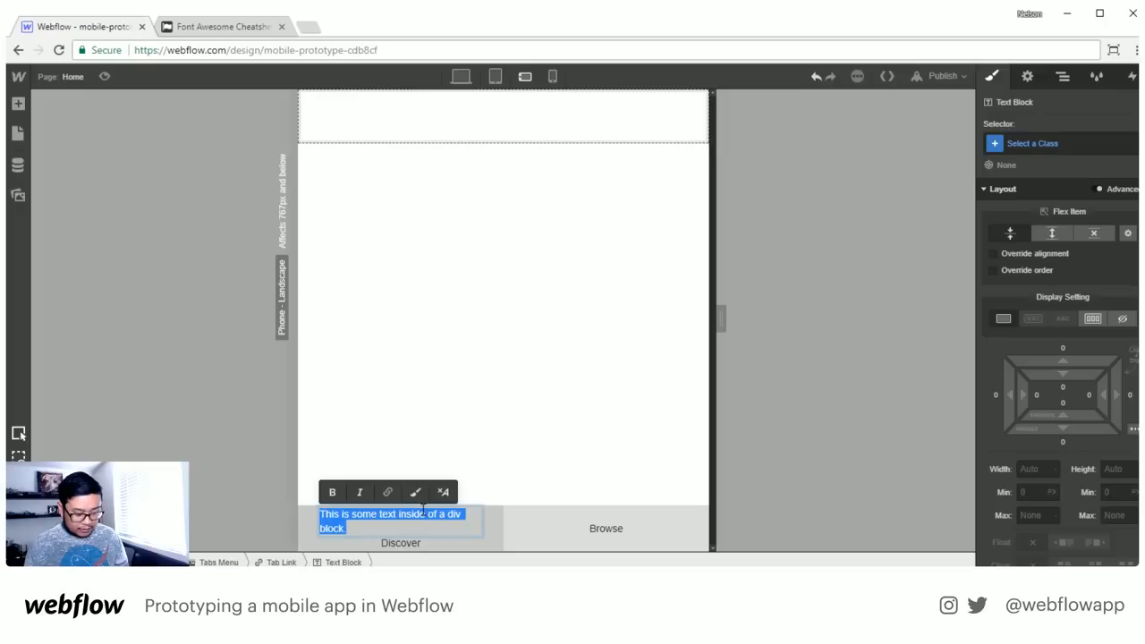
key(BackSpace)
key(Escape)
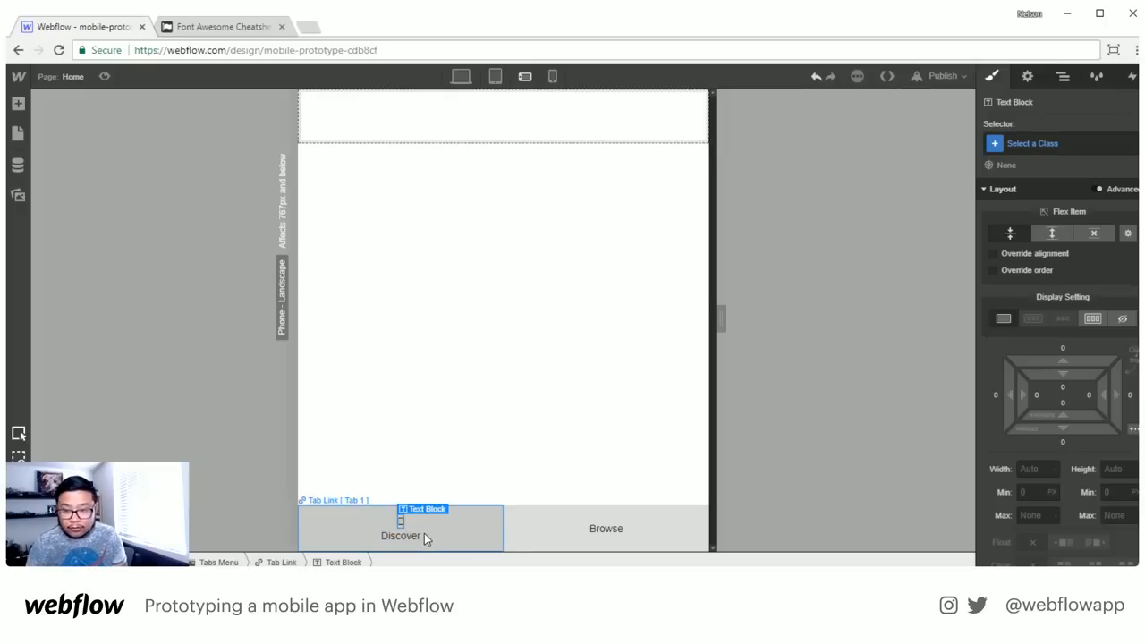
Give the compass text block the class "icon" and set its font to Fontawesome webfont
click(1063, 141)
text(icon)
key(Return)
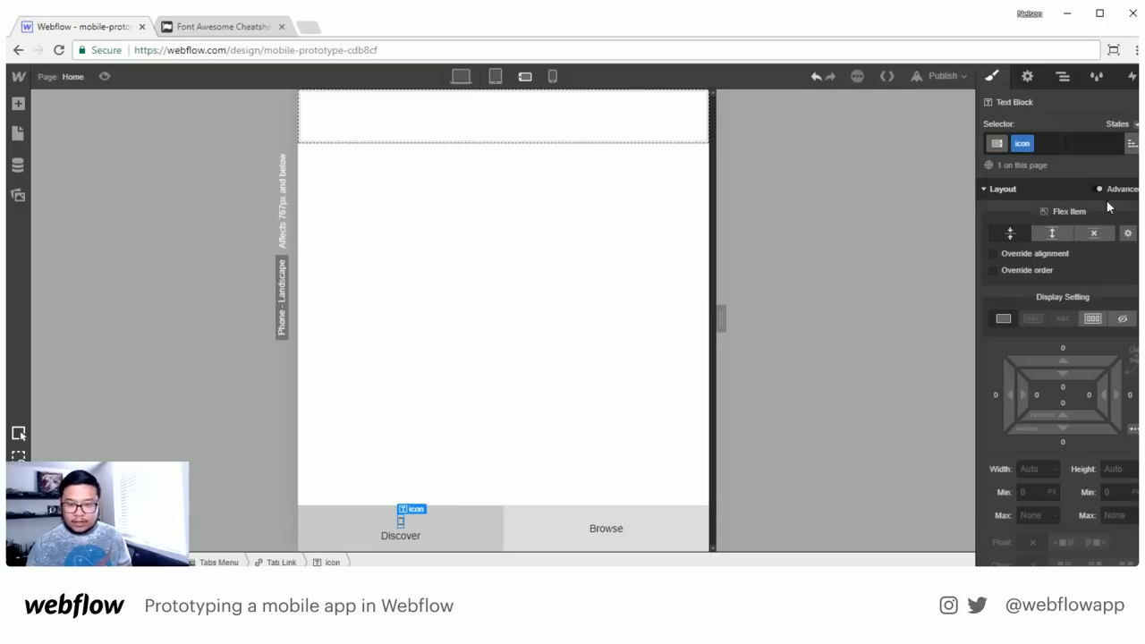
scroll(1094, 315, down, 5)
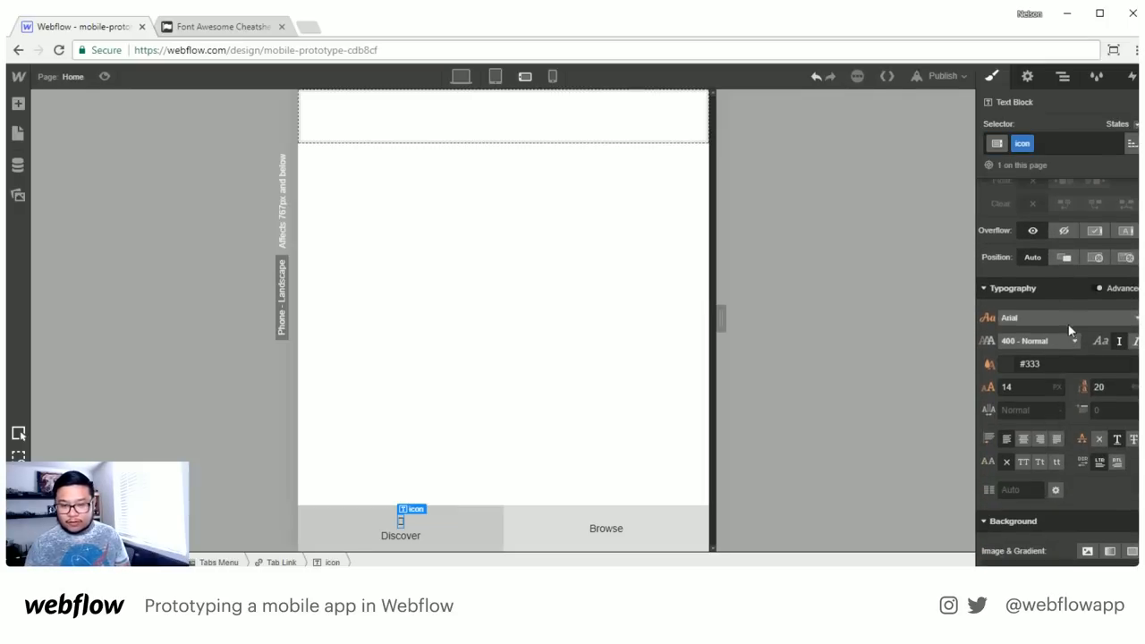
click(1067, 320)
click(1068, 444)
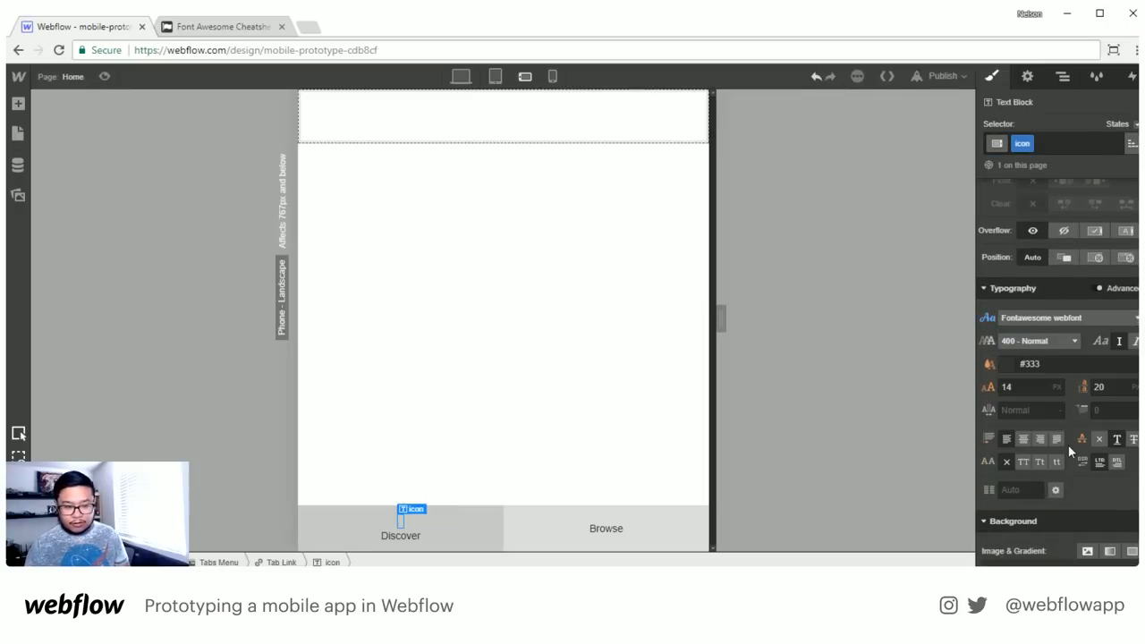
Set the icon class's font size and line height to 25 px each
click(1029, 387)
text(25)
key(Tab)
text(25)
Try a font size of 30 px on the icon class and return it to 25 px
key(shift+Tab)
text(30)
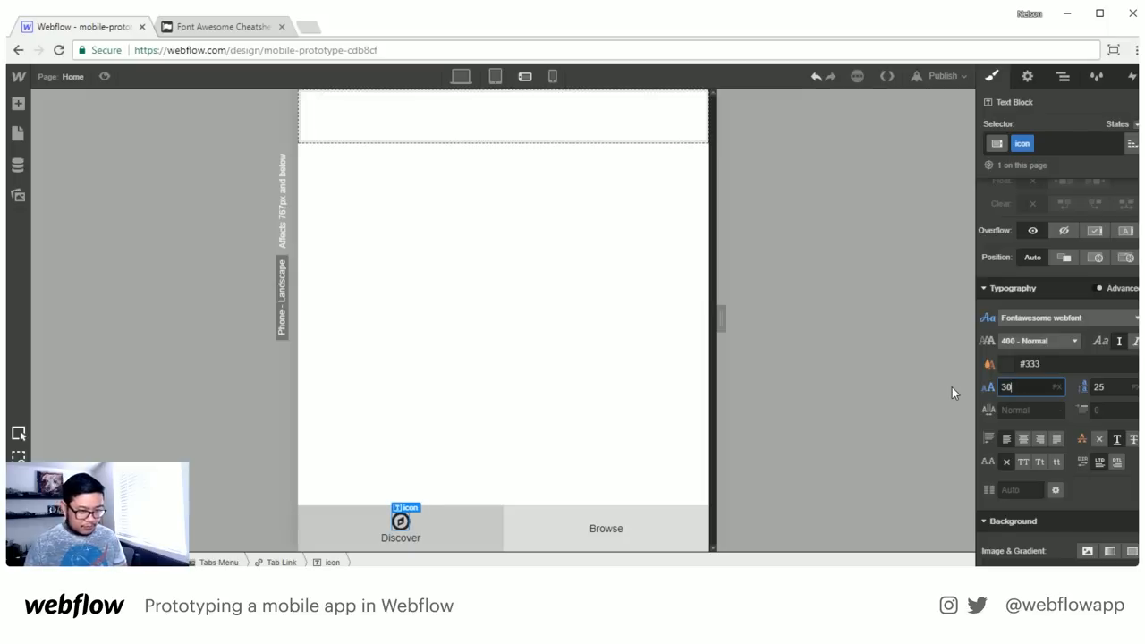
key(BackSpace)
key(BackSpace)
text(25)
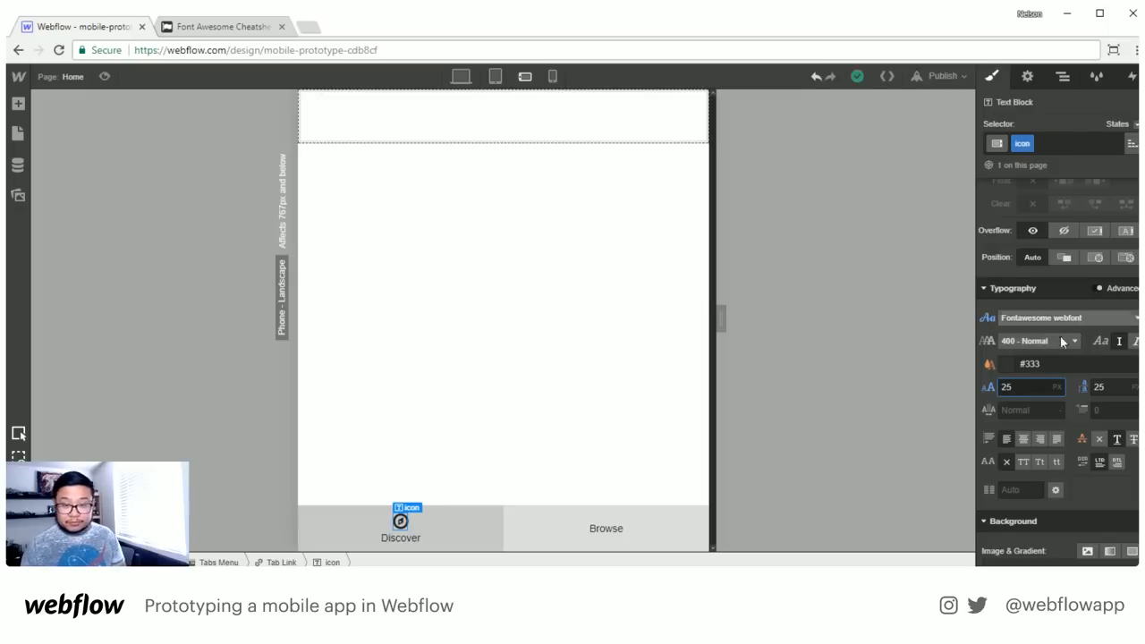
Give the Discover text block the class "tab label" and set its top margin to 2 px
click(400, 538)
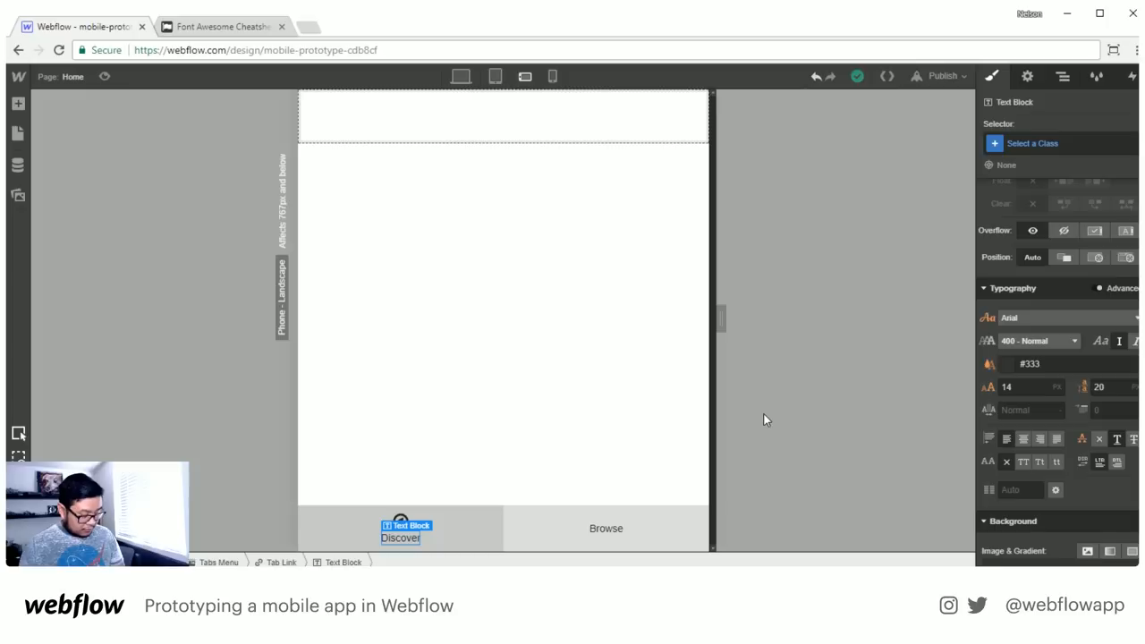
click(1065, 143)
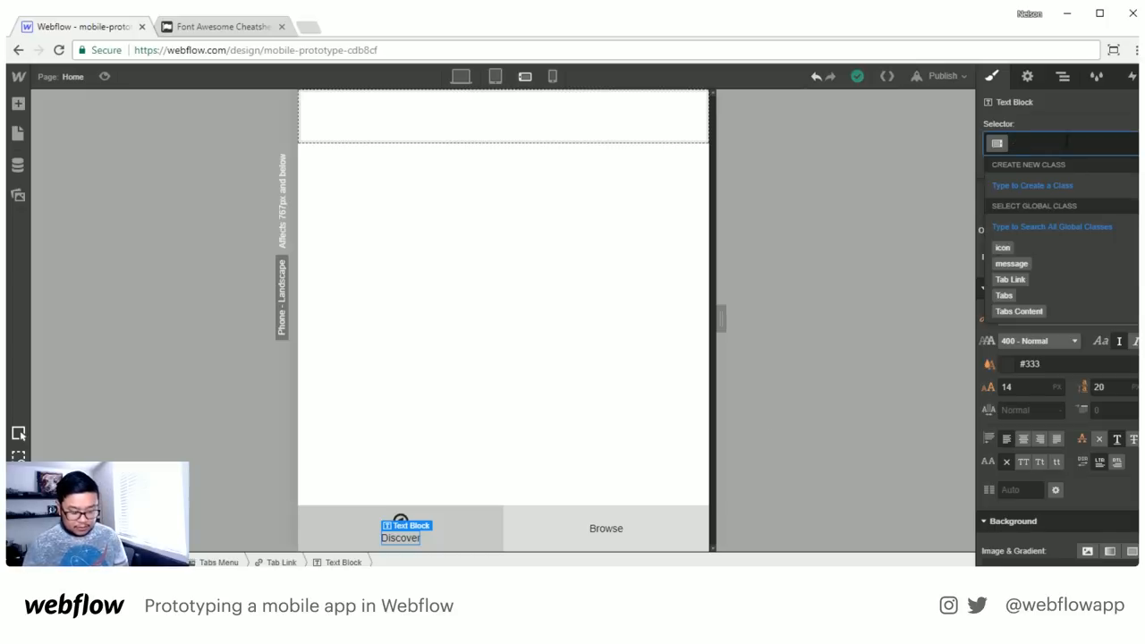
text(tab label)
key(Return)
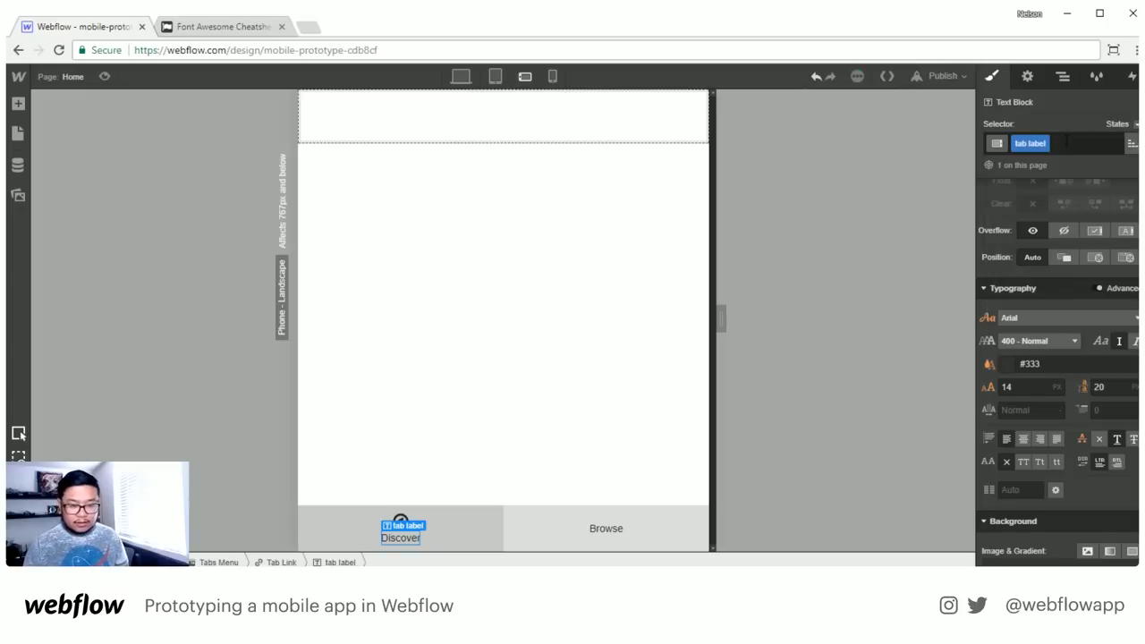
scroll(1084, 332, up, 3)
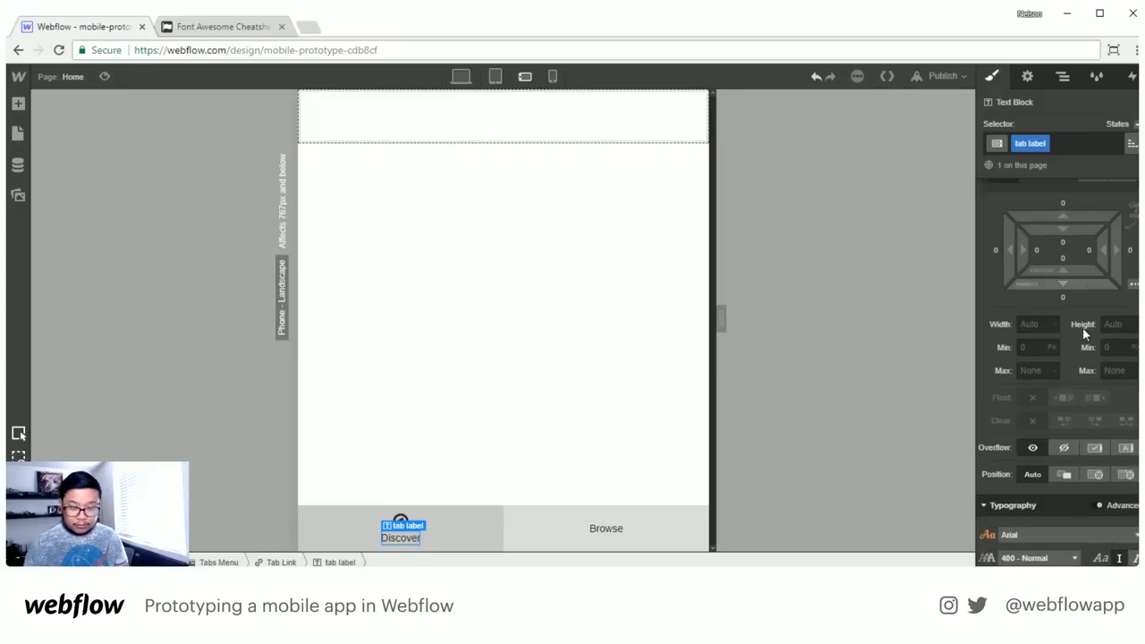
scroll(1065, 353, up, 3)
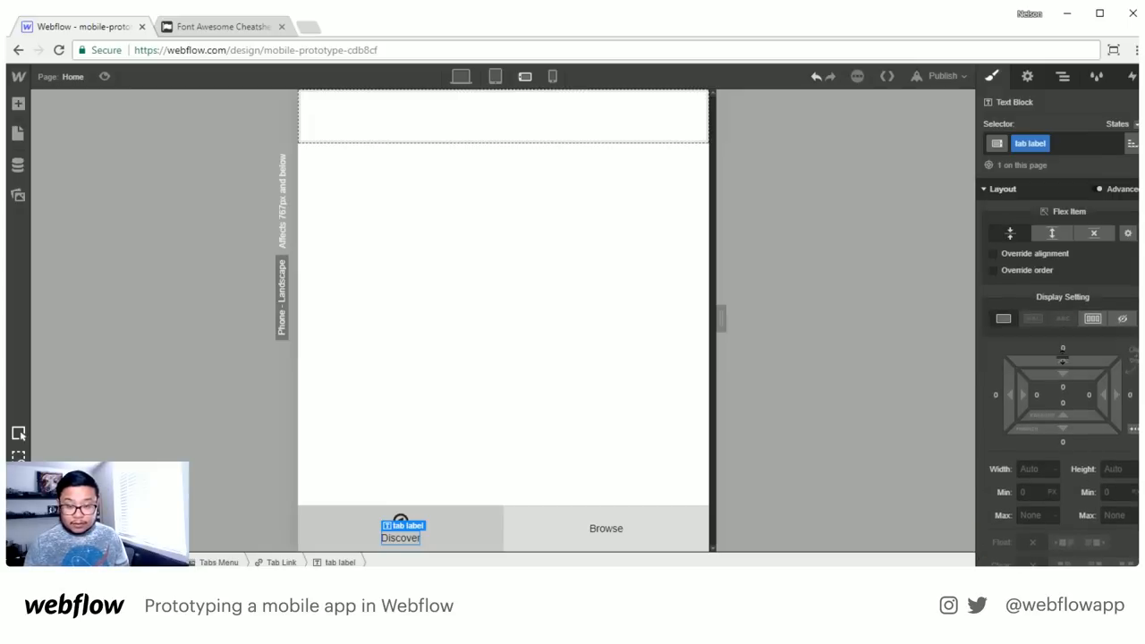
drag(1063, 356, 1062, 357)
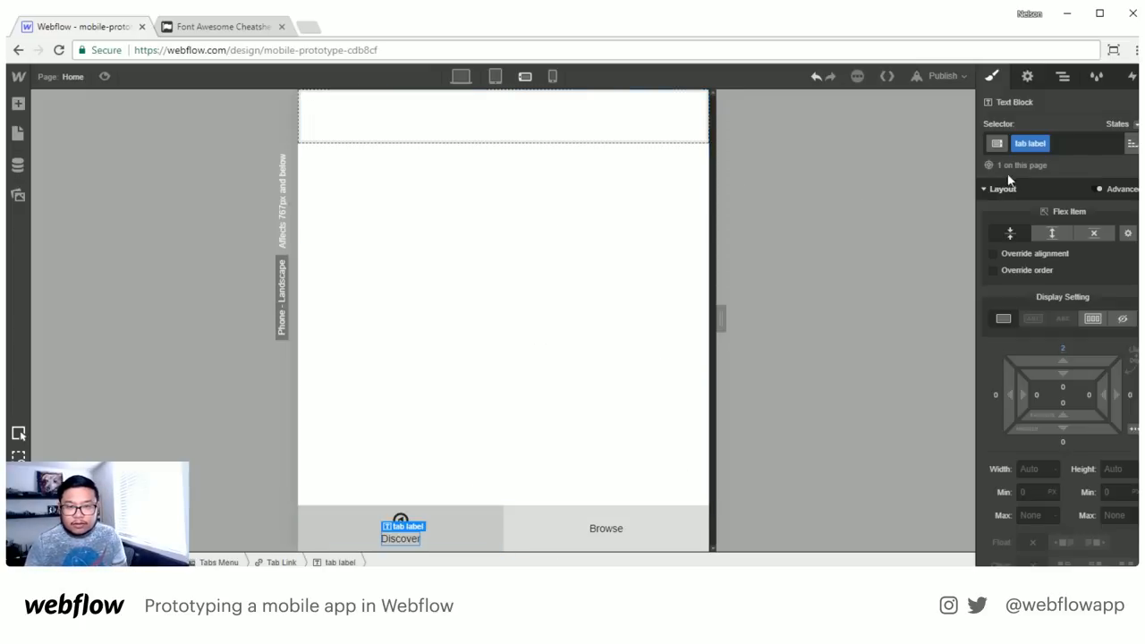
Set the Body (All Pages) font to Droid Sans and go back to the tab label's styles
click(1083, 143)
click(1062, 170)
click(1051, 218)
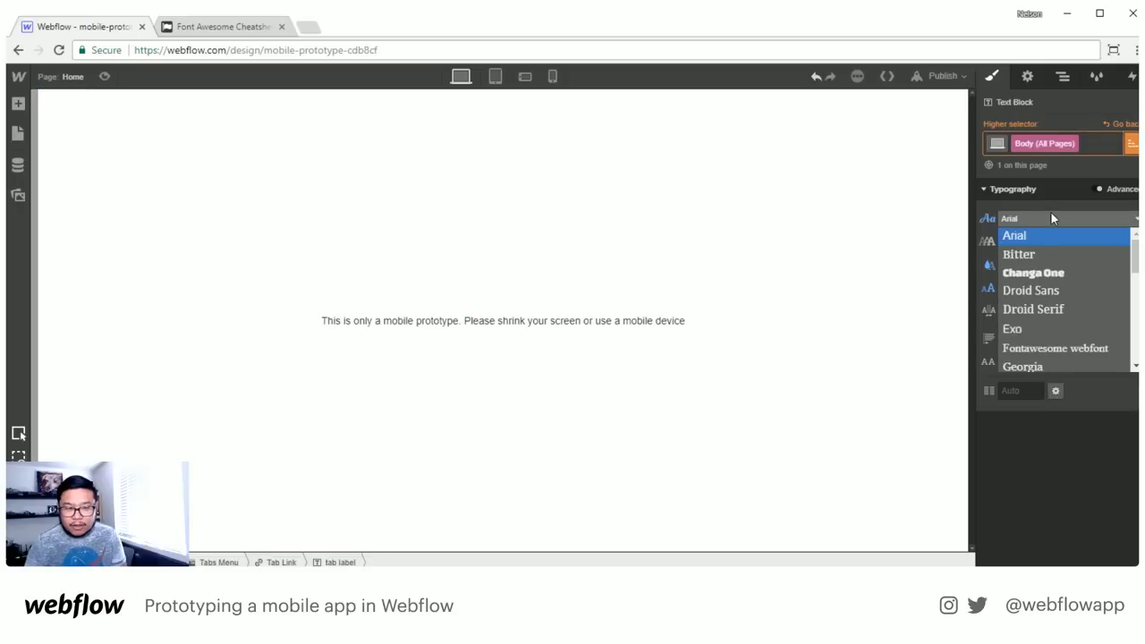
click(1067, 291)
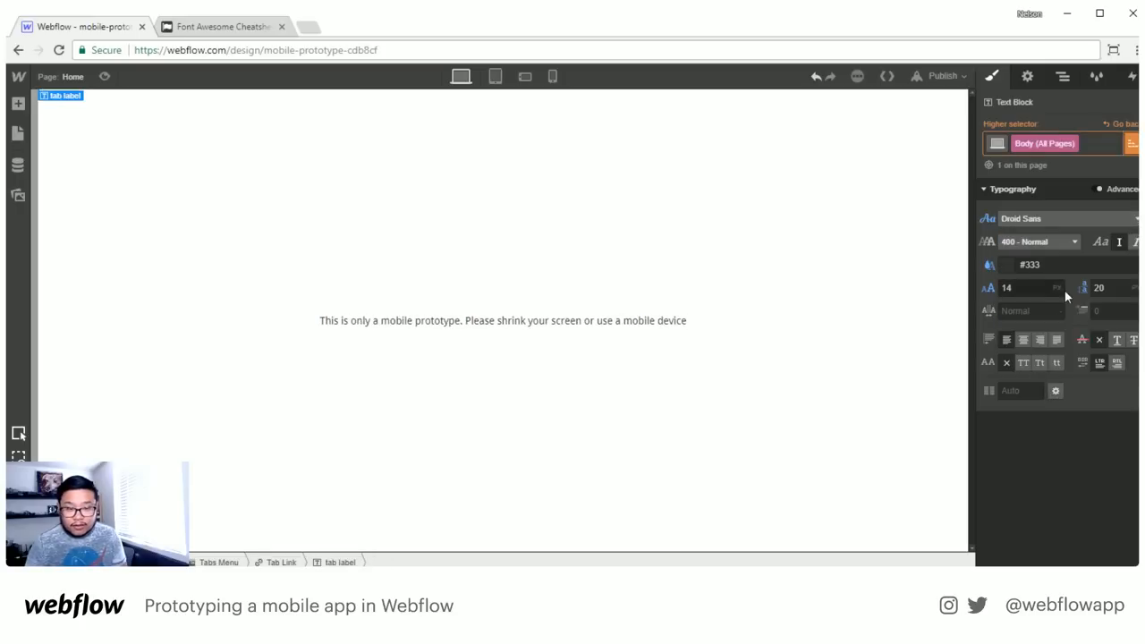
click(1128, 125)
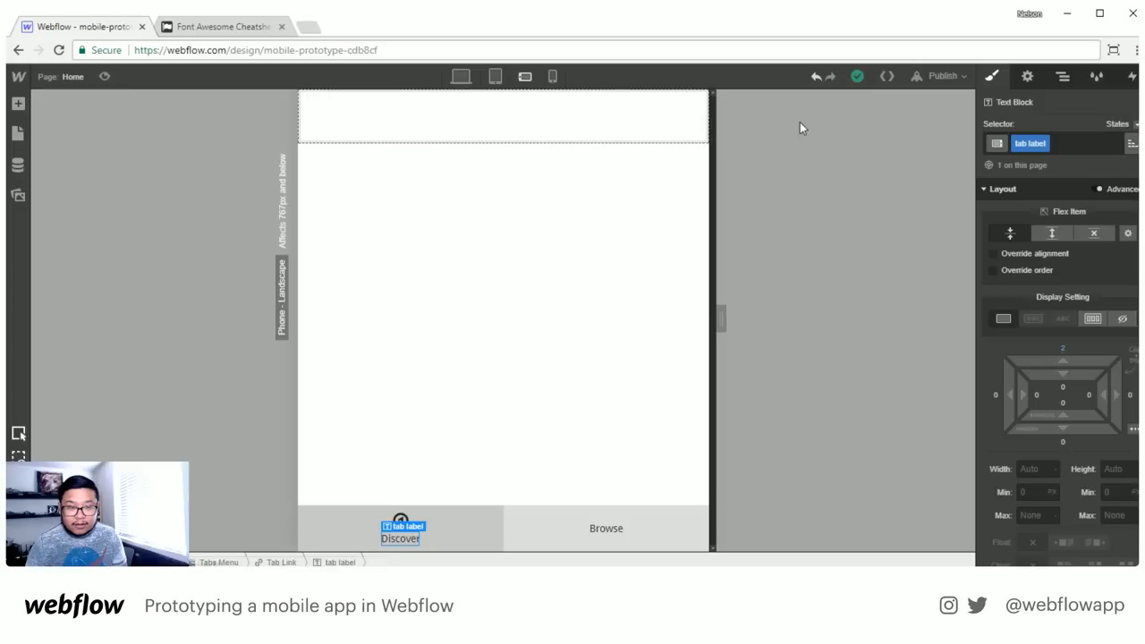
Set the font size of the Discover tab label to 12 px
click(470, 540)
click(409, 538)
scroll(1067, 528, down, 3)
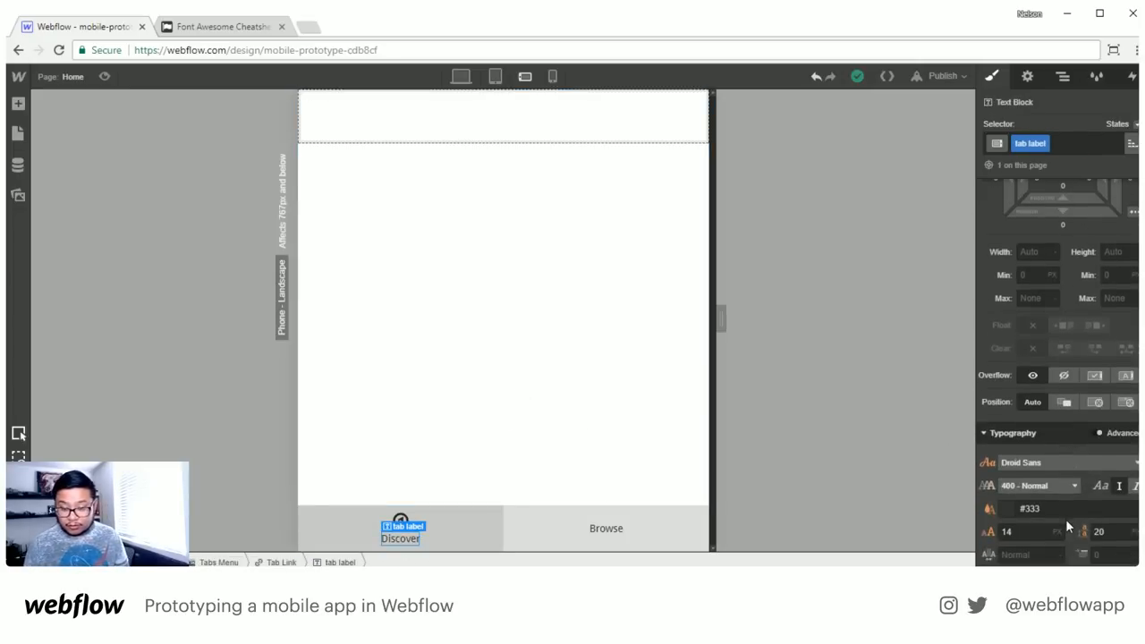
click(1028, 535)
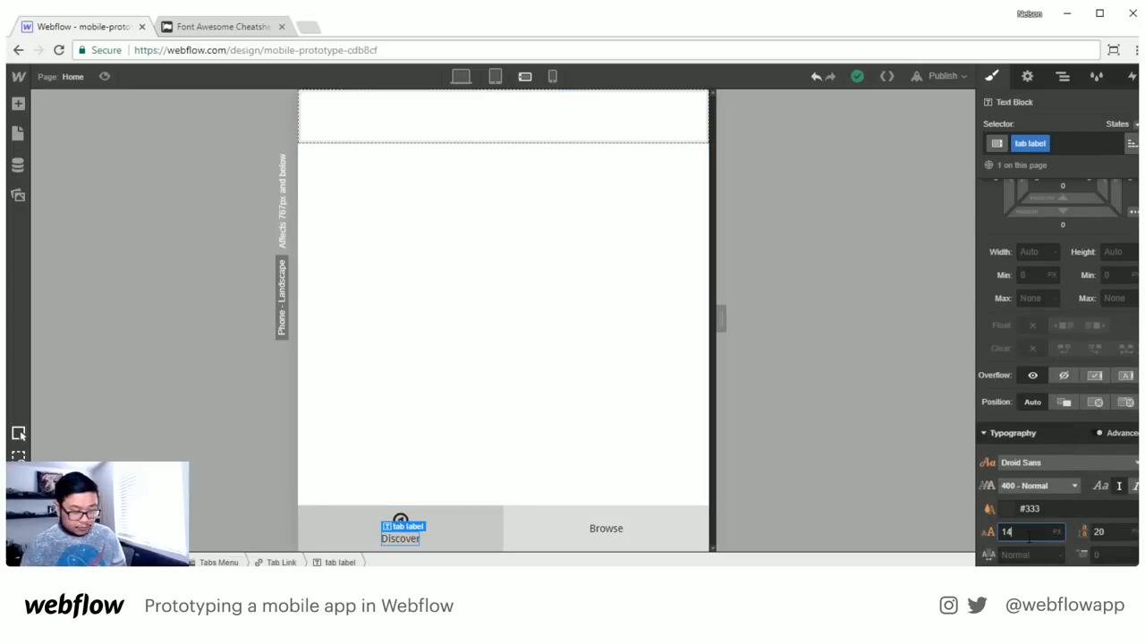
key(BackSpace)
text(2)
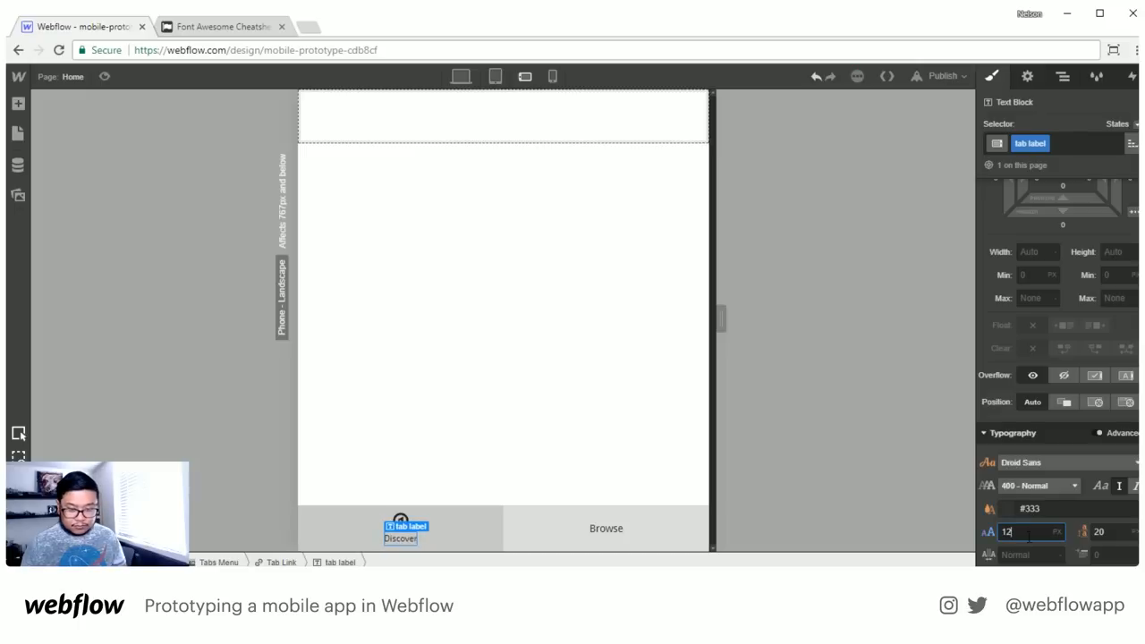
Set the line height of the Discover tab label to 18 px
key(Tab)
text(18)
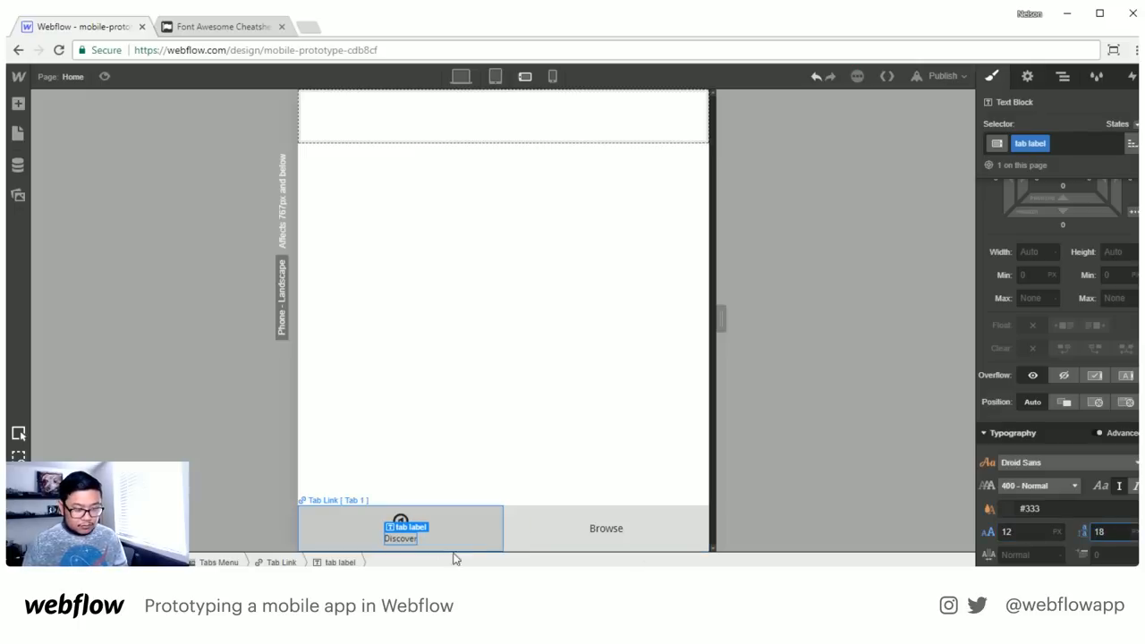
click(487, 536)
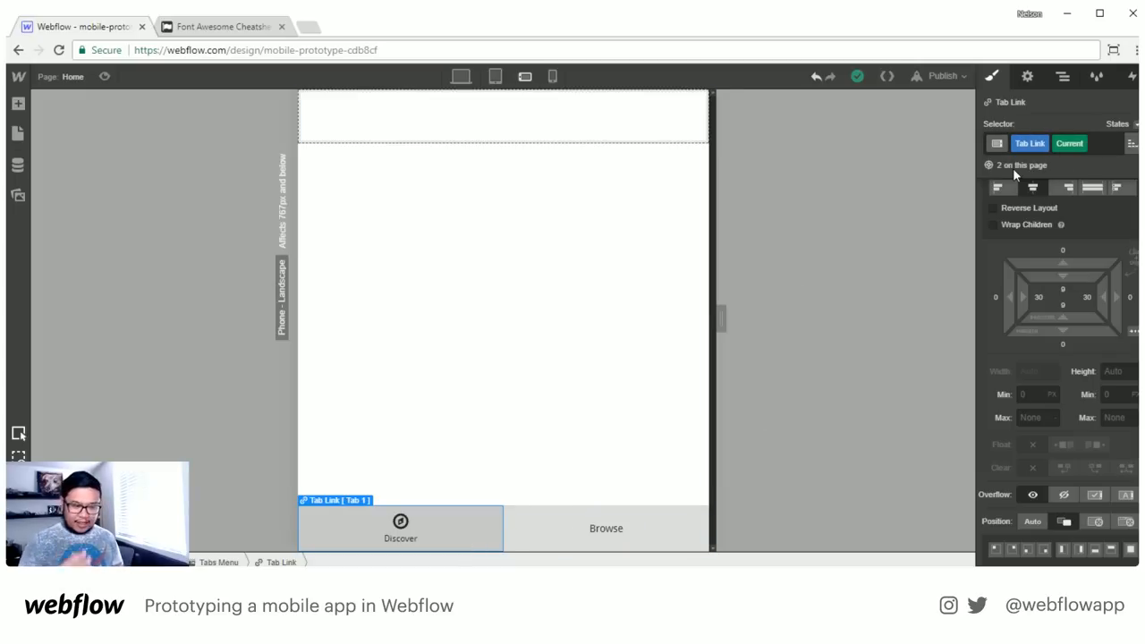
Compare the two tab links and make the background of the Discover tab link's Current state transparent
click(689, 530)
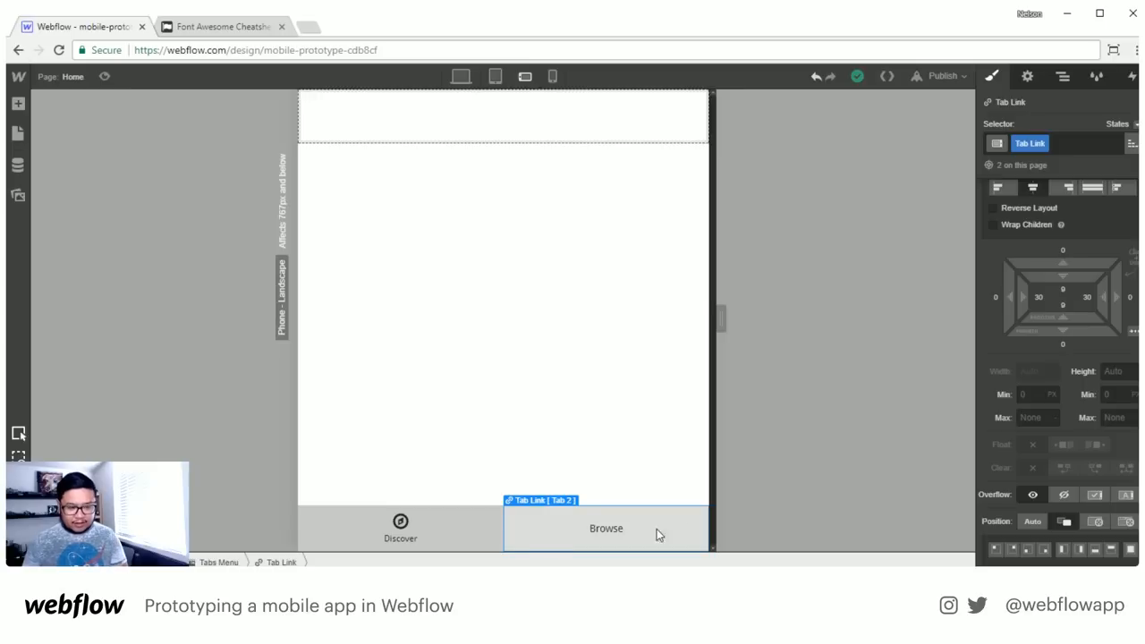
click(478, 534)
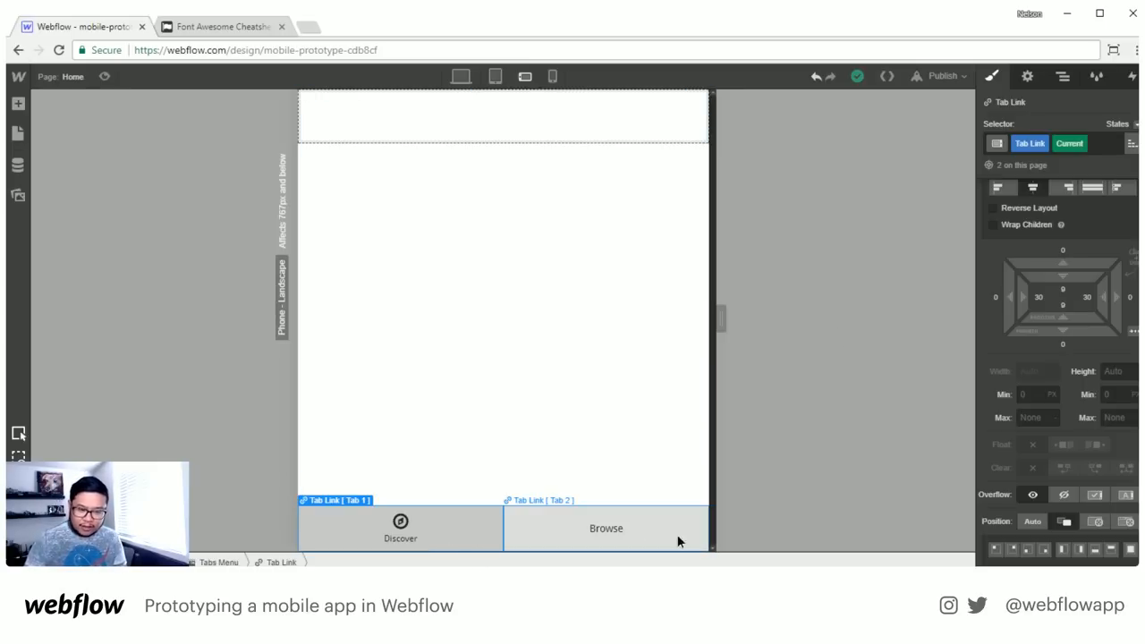
click(678, 535)
click(489, 538)
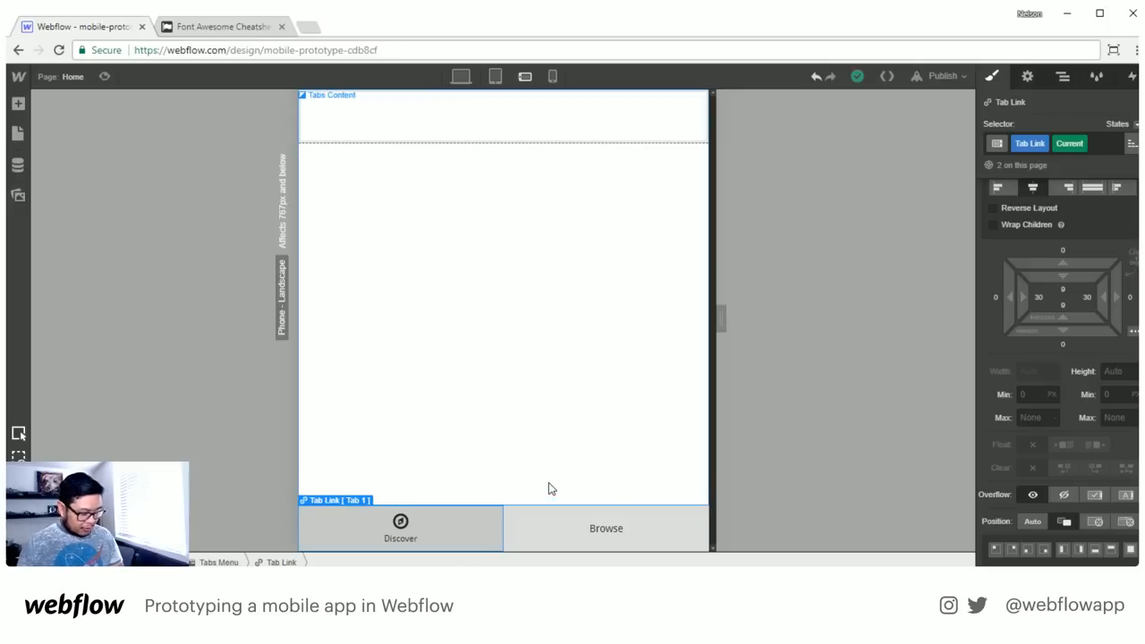
scroll(1037, 409, down, 8)
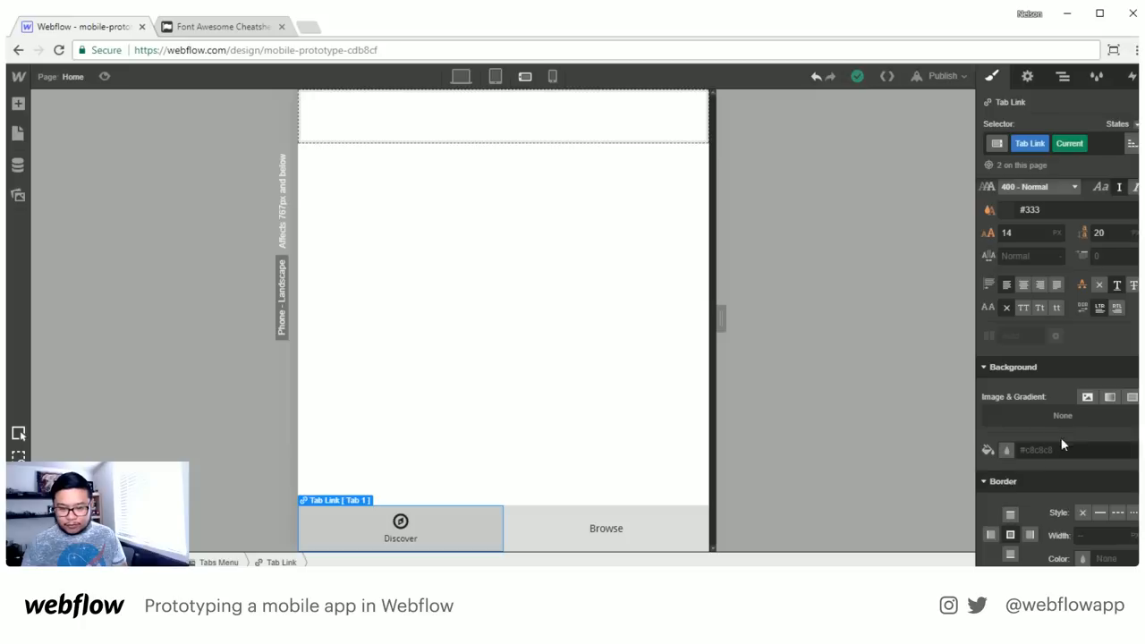
click(1063, 450)
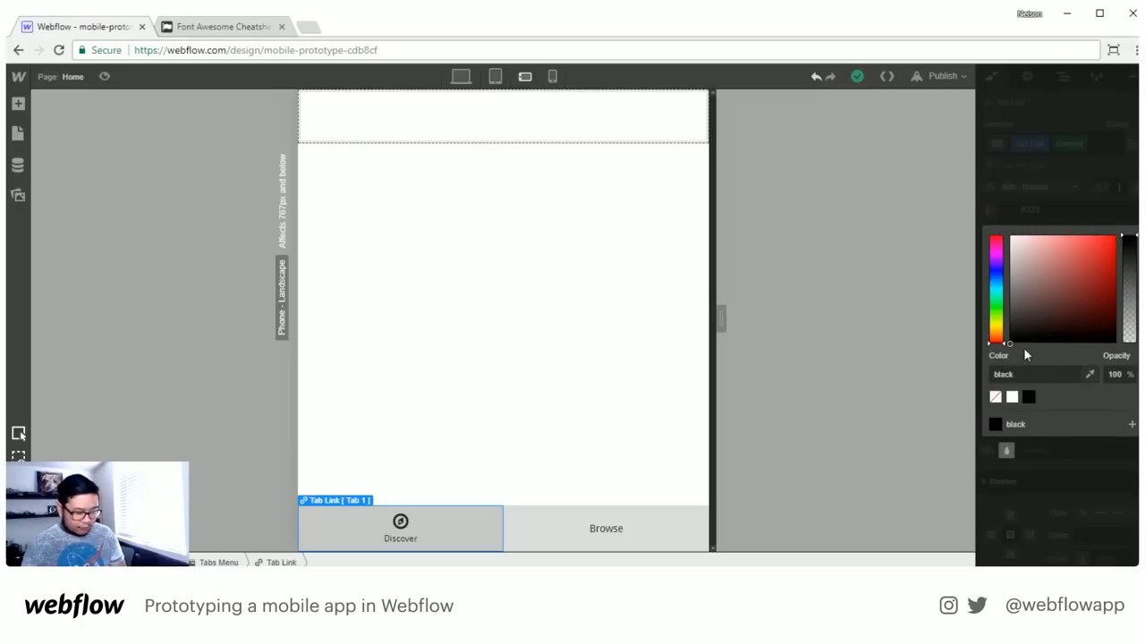
click(996, 397)
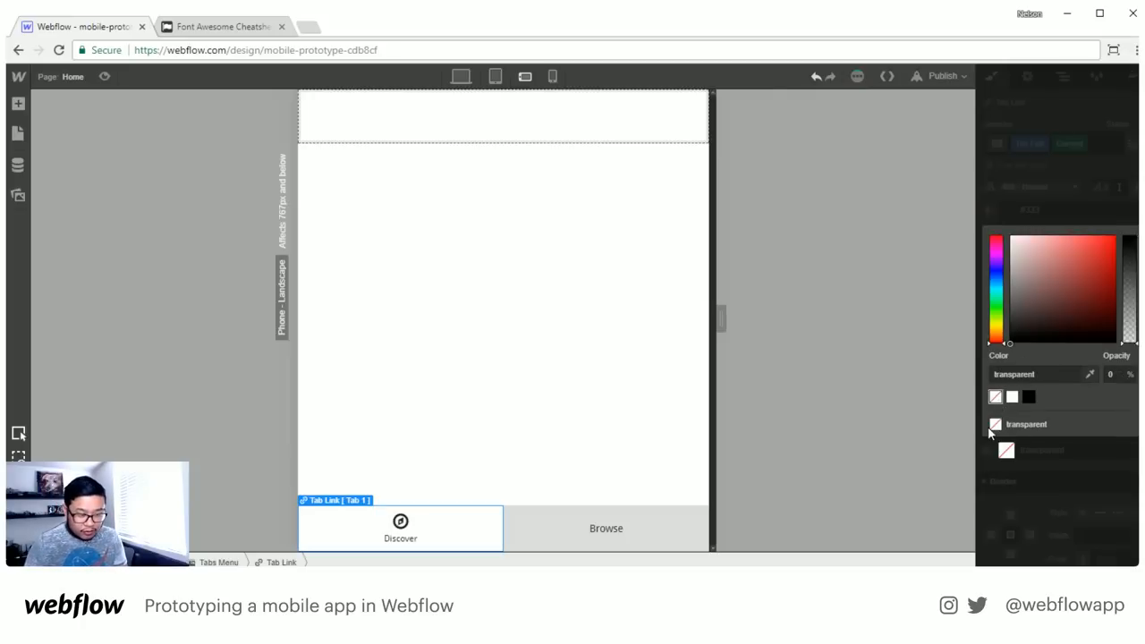
click(1076, 475)
Add a solid 2 px bottom border to the Current state of the tab link
scroll(1078, 463, down, 2)
scroll(1078, 460, down, 1)
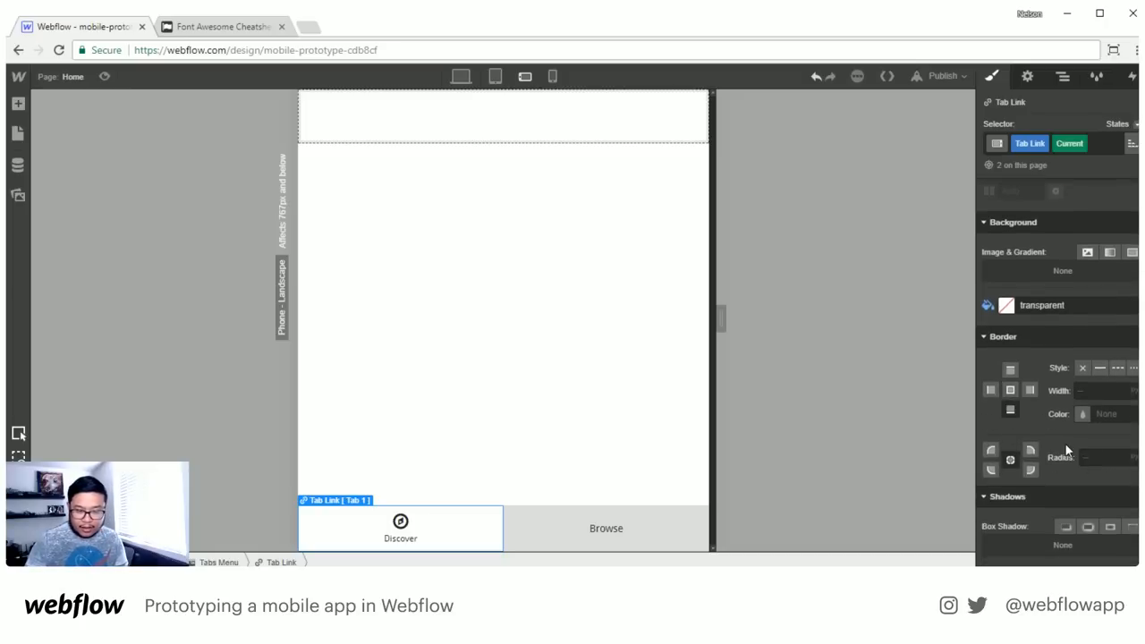
click(1100, 369)
click(1105, 390)
text(2)
key(Return)
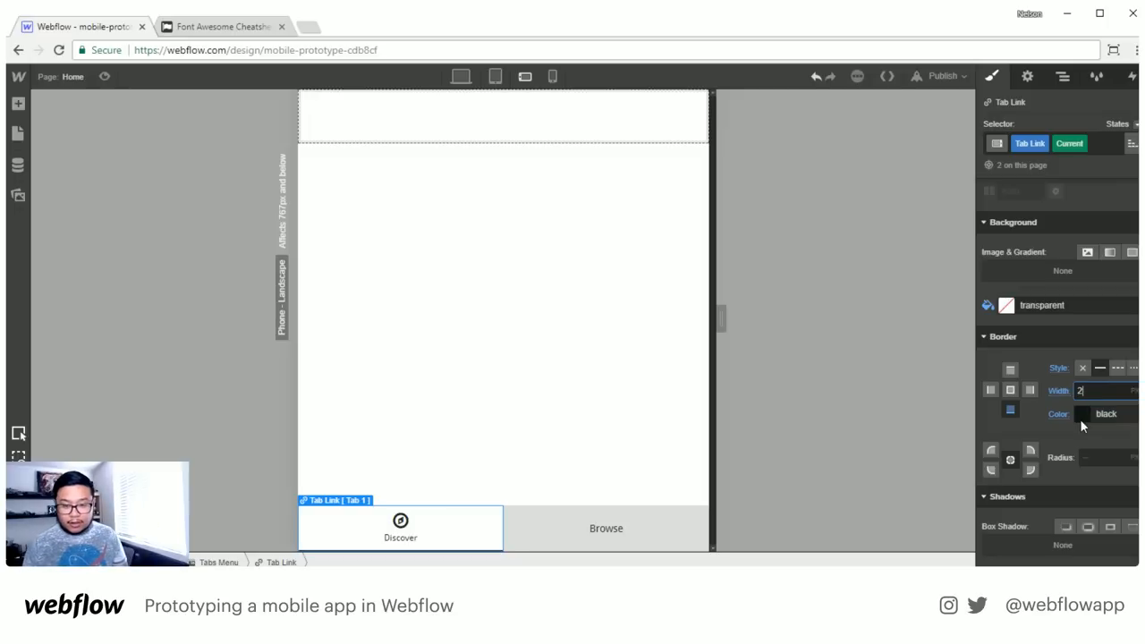
Set the bottom border colour of the Current tab link to the blue #008fff
click(1082, 413)
click(995, 248)
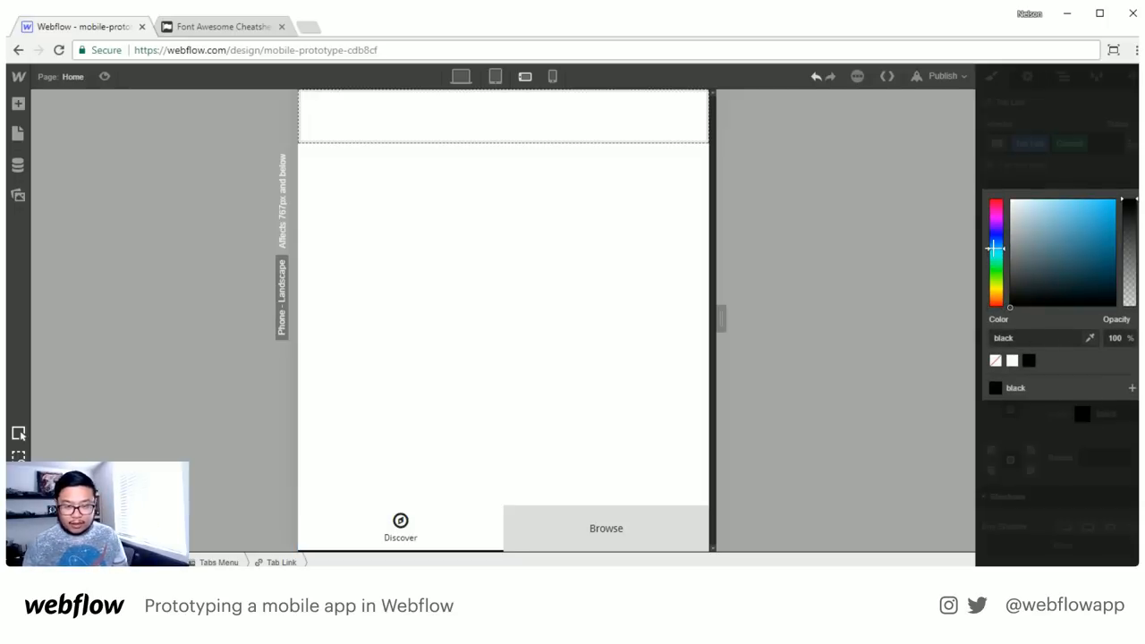
click(1118, 199)
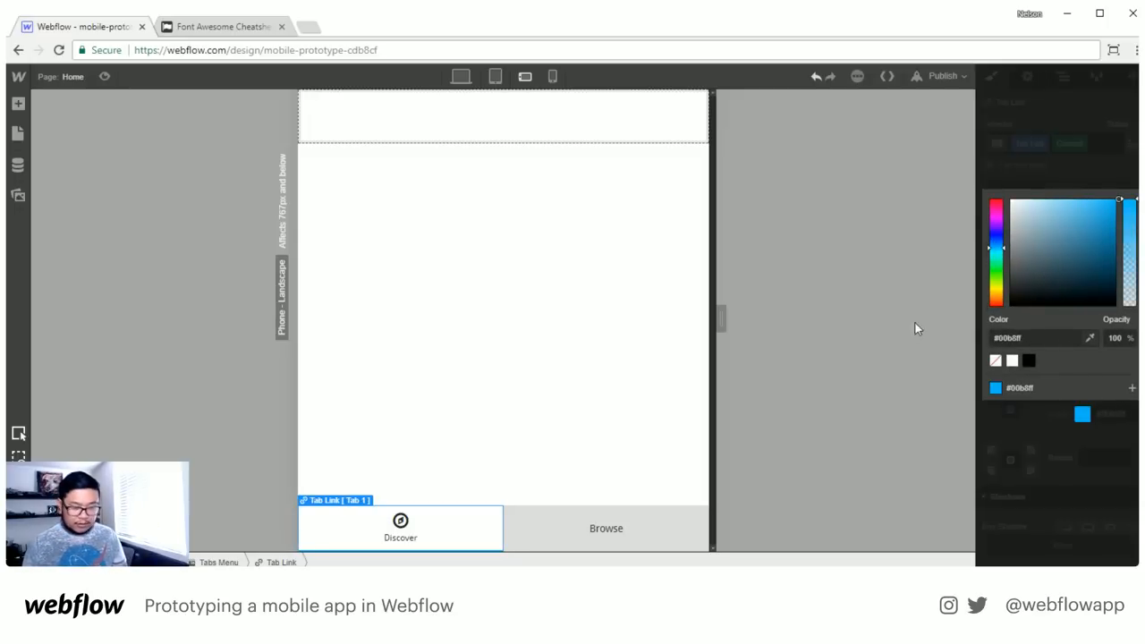
click(998, 246)
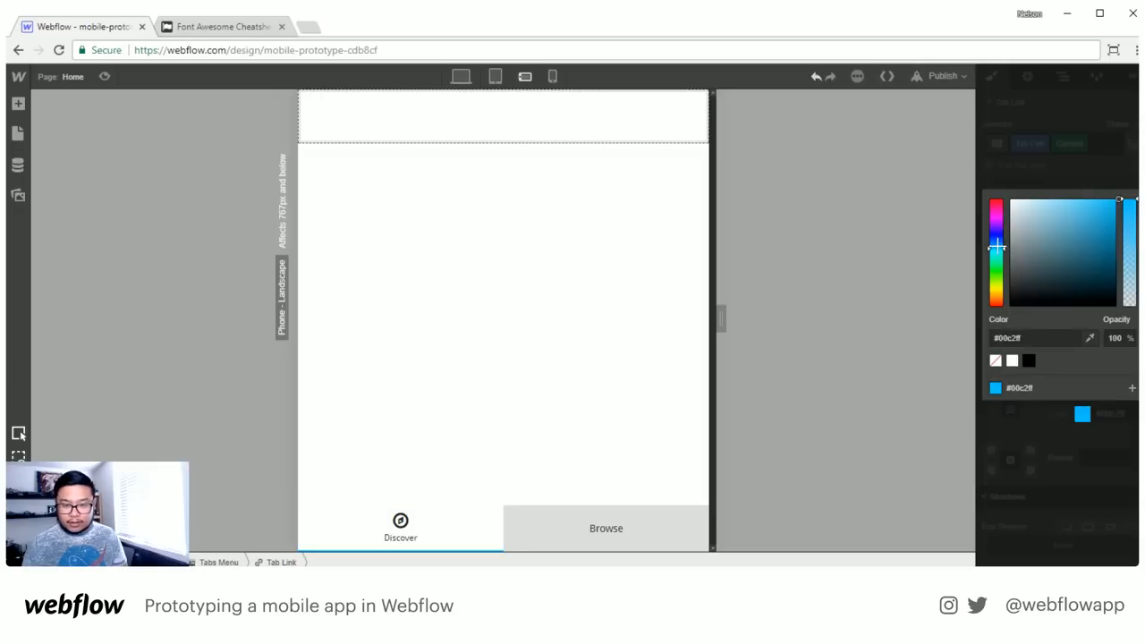
click(996, 242)
click(1061, 152)
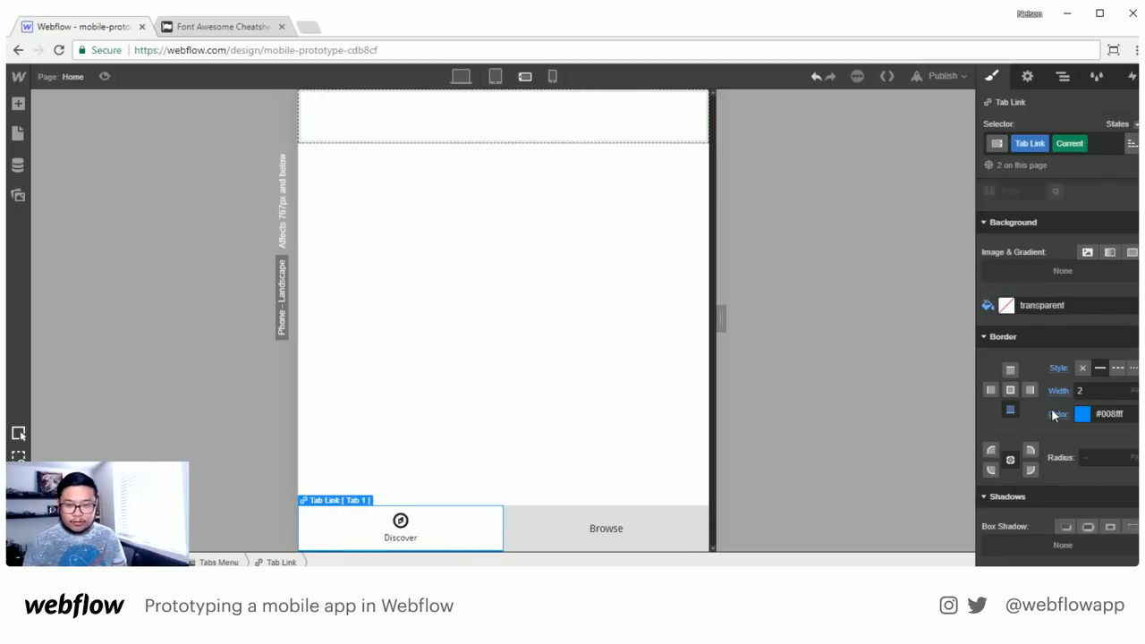
scroll(1035, 402, up, 3)
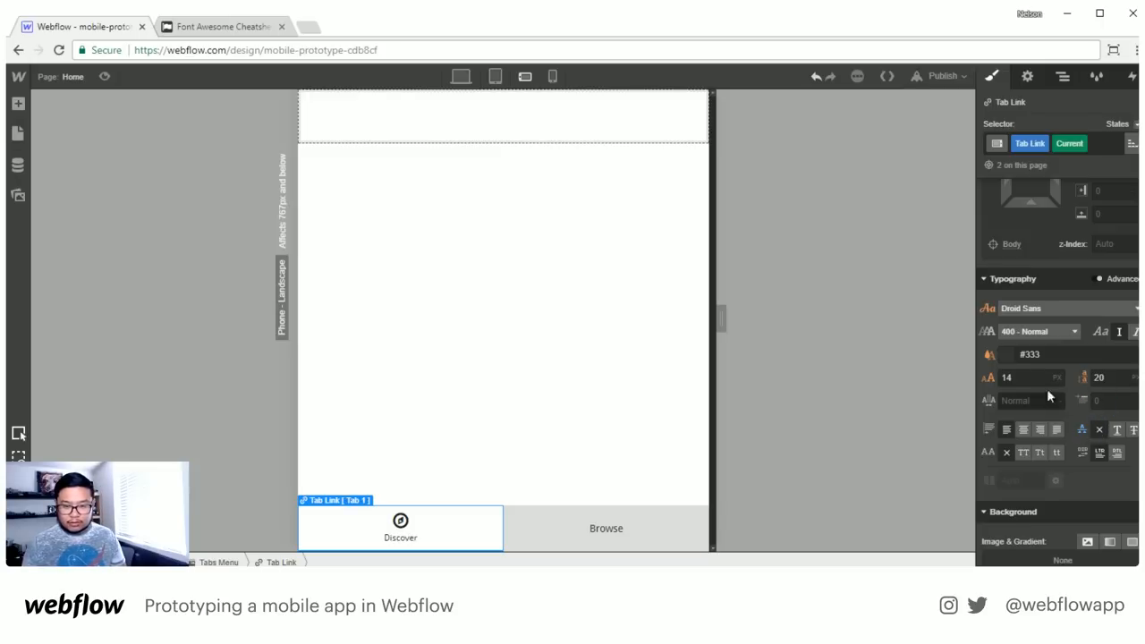
click(1005, 353)
key(Escape)
Save the blue bottom-border colour of the Current tab link as a reusable global swatch
scroll(1059, 491, down, 3)
scroll(1060, 491, down, 2)
click(1083, 413)
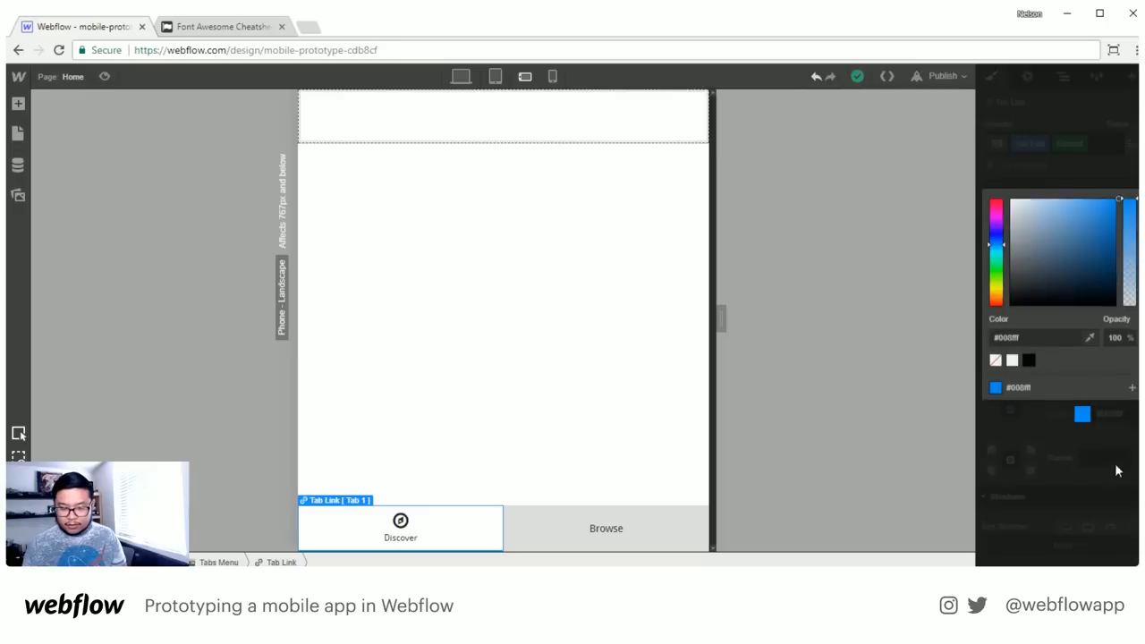
click(1131, 387)
click(1025, 385)
click(1116, 382)
click(1096, 443)
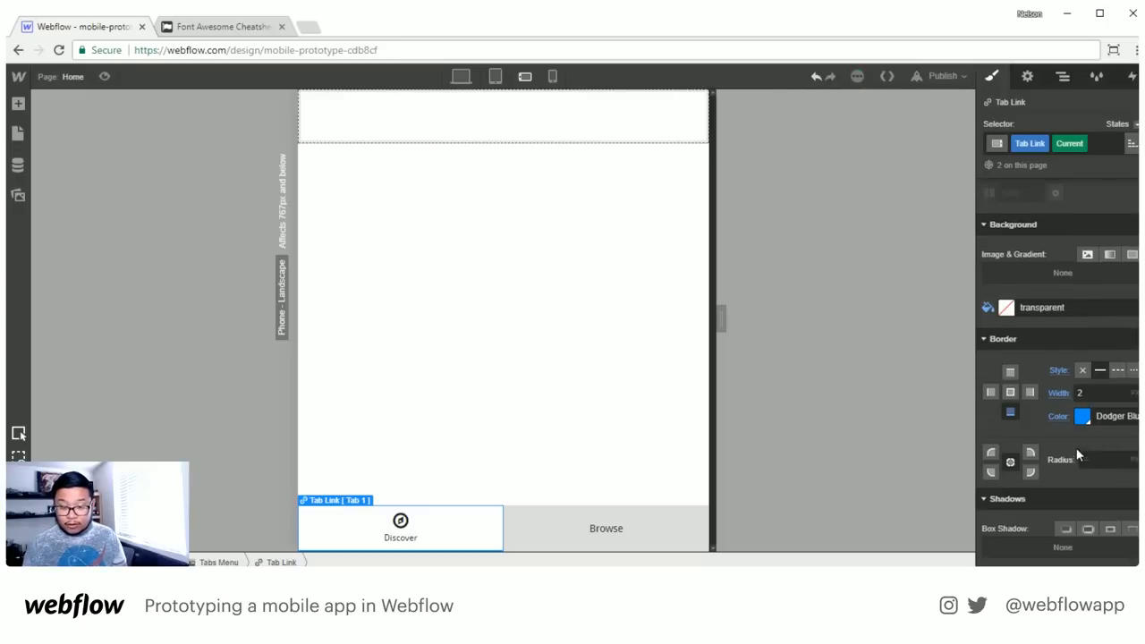
Set the font colour of the Current tab link to the saved Dodger Blue swatch
scroll(1056, 411, up, 3)
click(1016, 360)
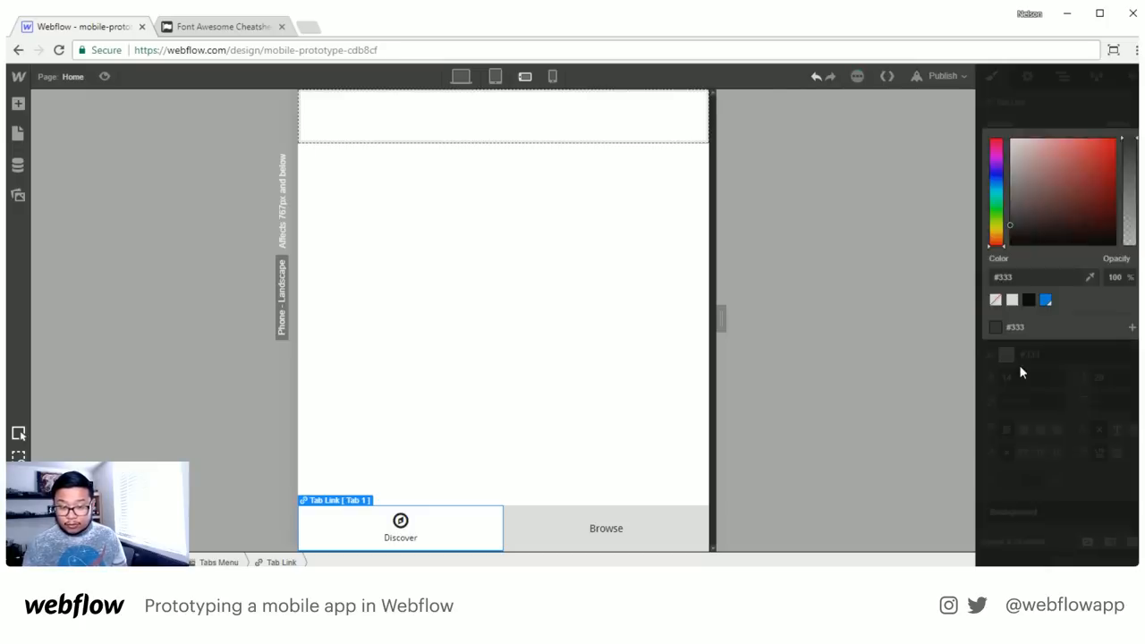
click(1045, 300)
click(1090, 380)
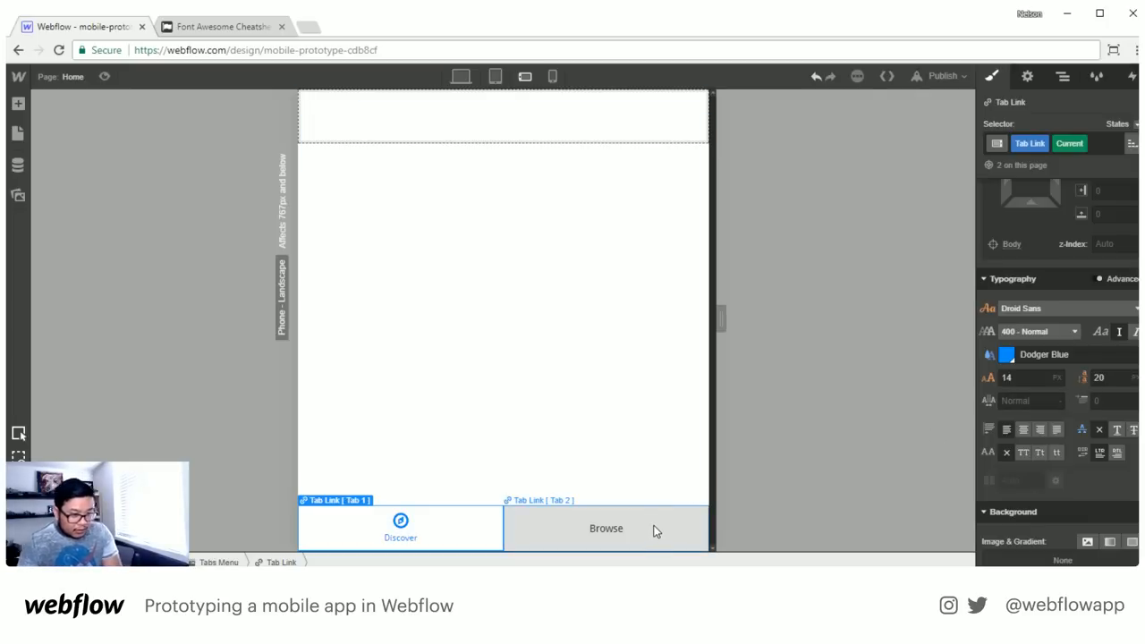
Copy the Discover tab's icon into the Browse tab link, placing it above the Browse text
click(399, 526)
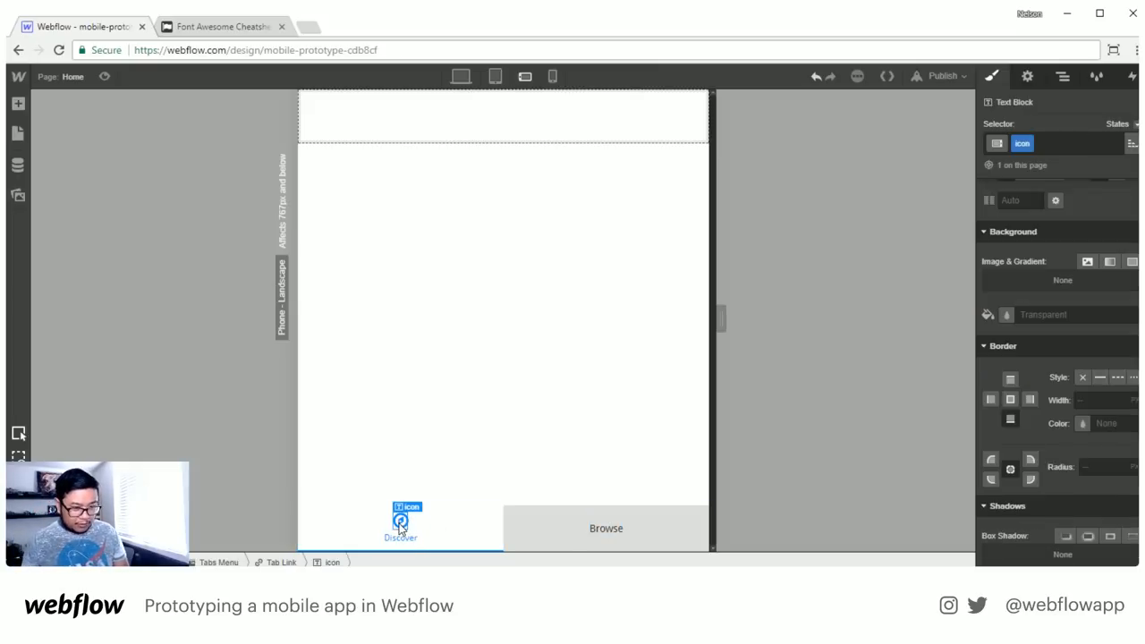
click(614, 528)
click(608, 535)
key(z)
drag(608, 526, 608, 516)
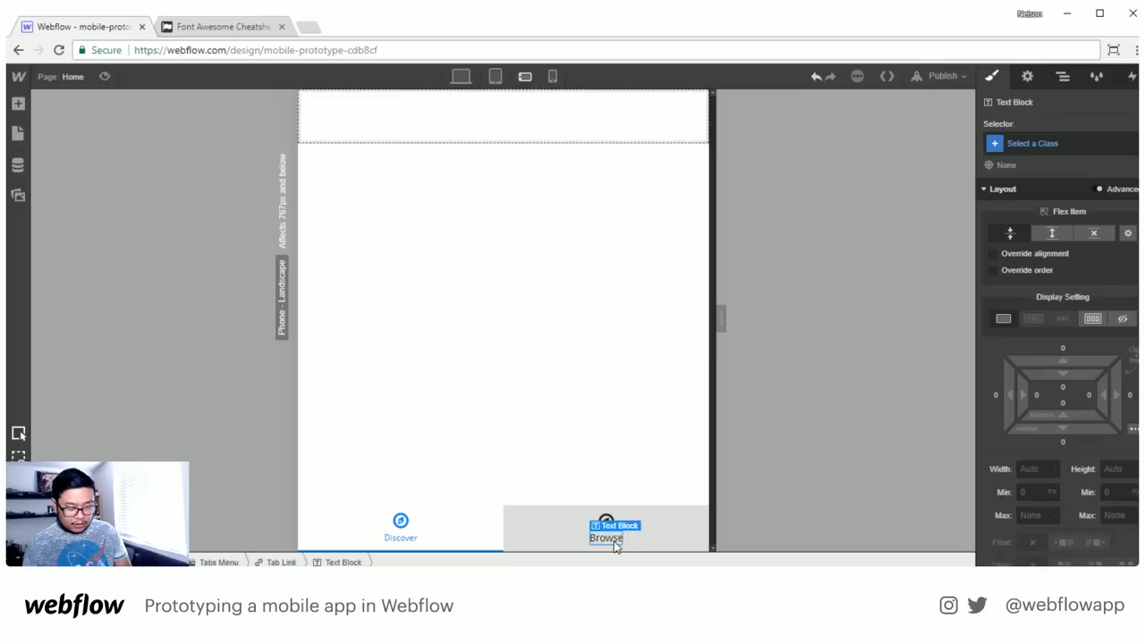
Apply the existing "tab label" class to the Browse text block
click(1045, 144)
text(tab l)
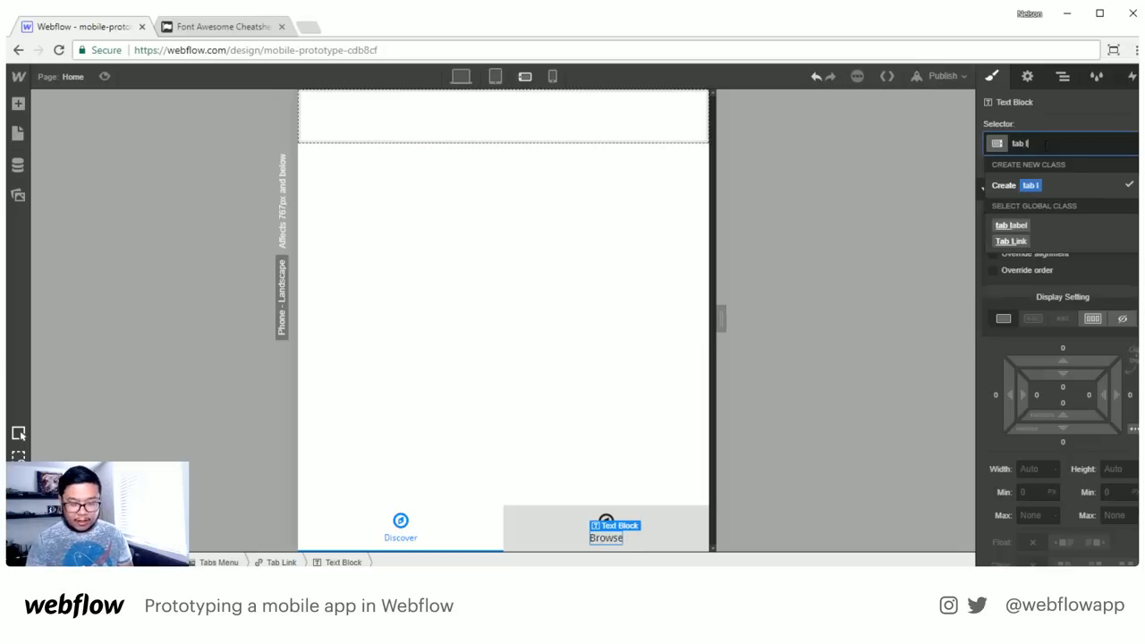
key(Return)
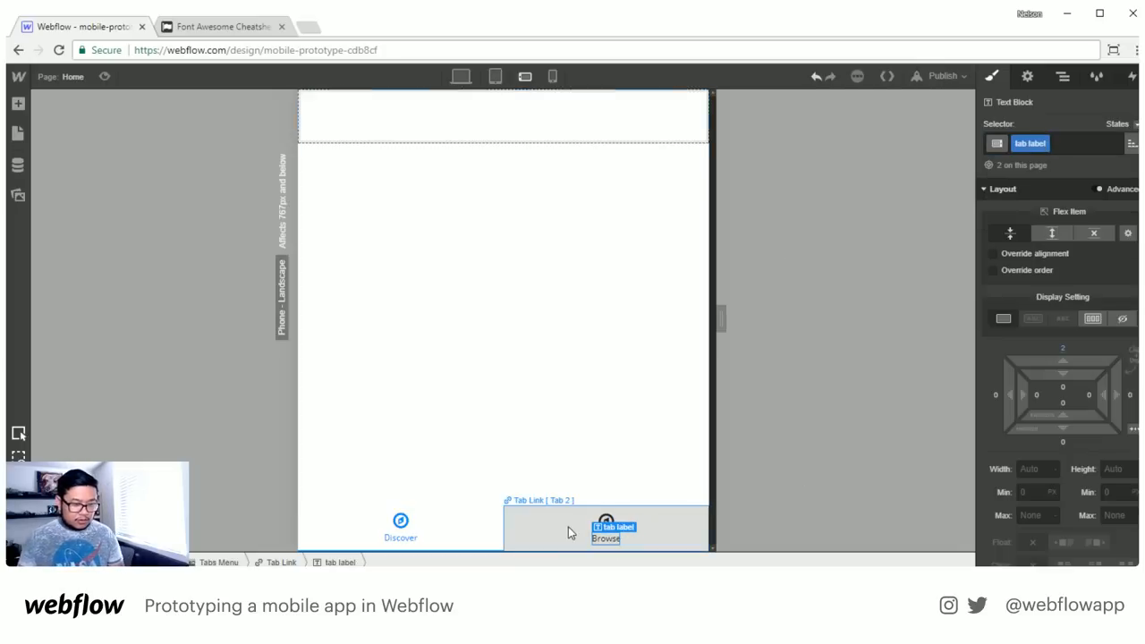
Make the background of the base Tab Link class transparent through the Browse tab
click(661, 534)
scroll(1093, 322, down, 2)
scroll(1093, 321, down, 5)
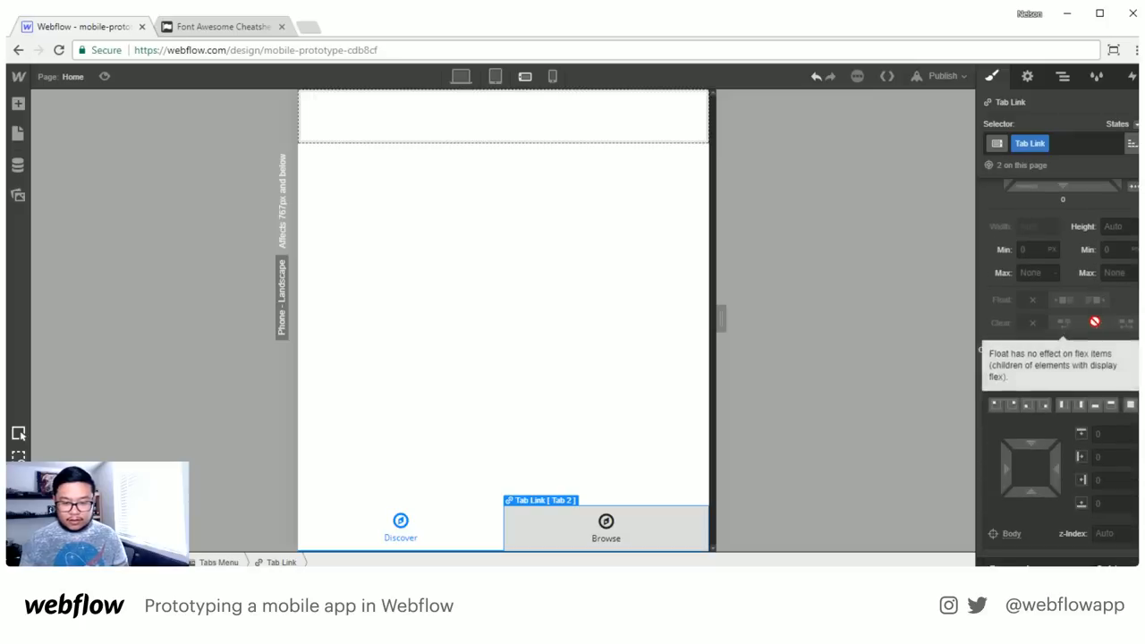
scroll(1029, 485, down, 2)
scroll(1029, 486, down, 1)
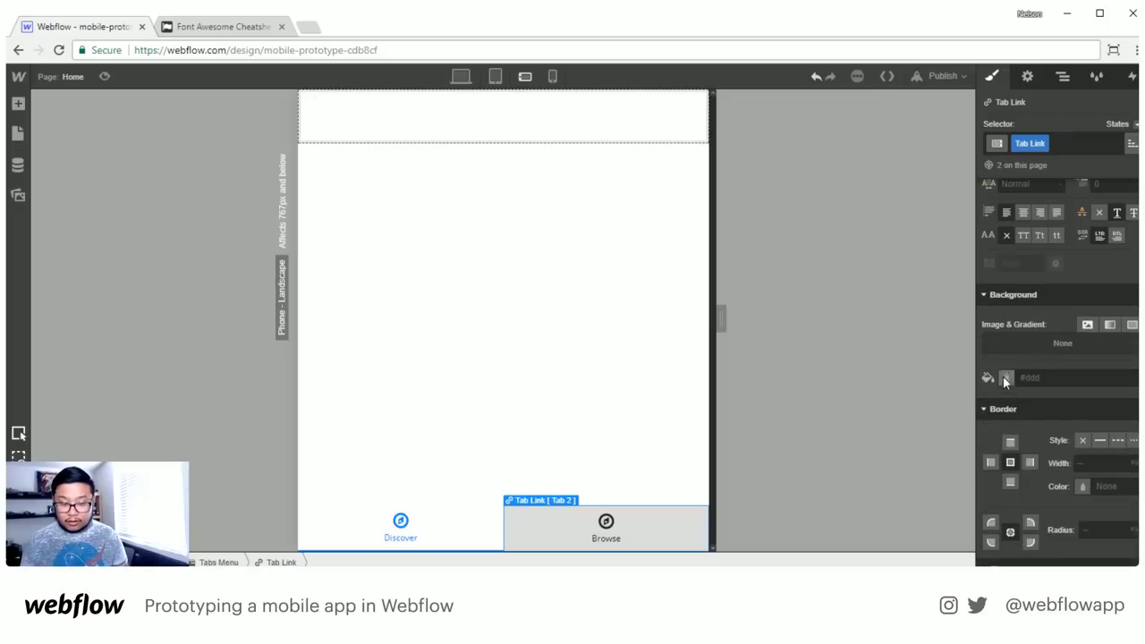
click(1003, 377)
click(994, 326)
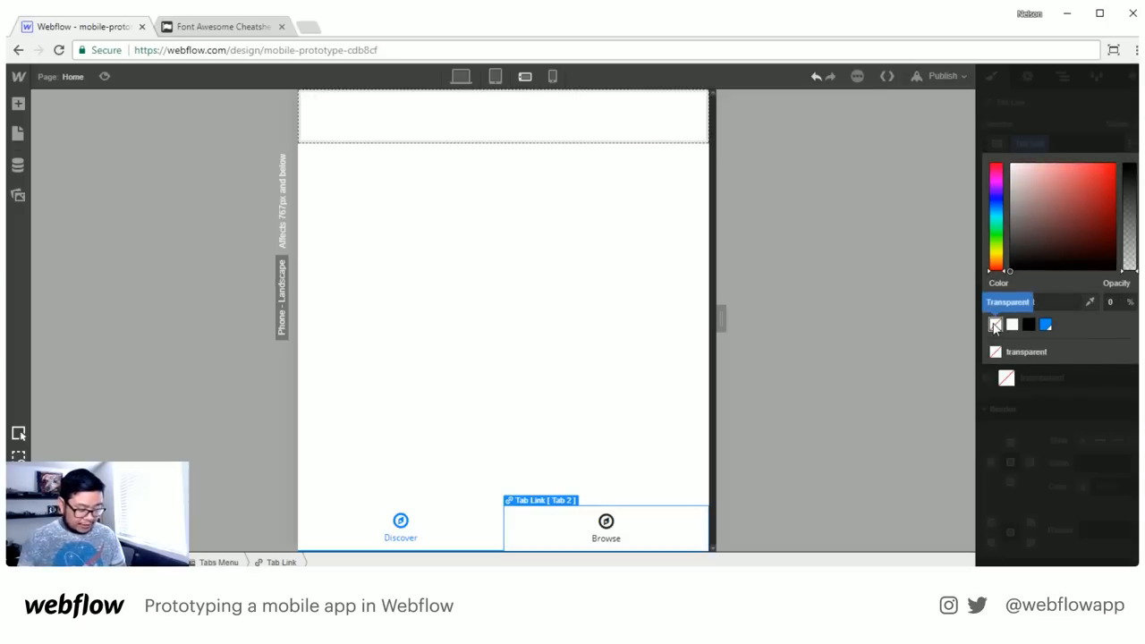
click(1081, 409)
Set the font colour of the base Tab Link class to the grey #adadad
scroll(1088, 367, up, 3)
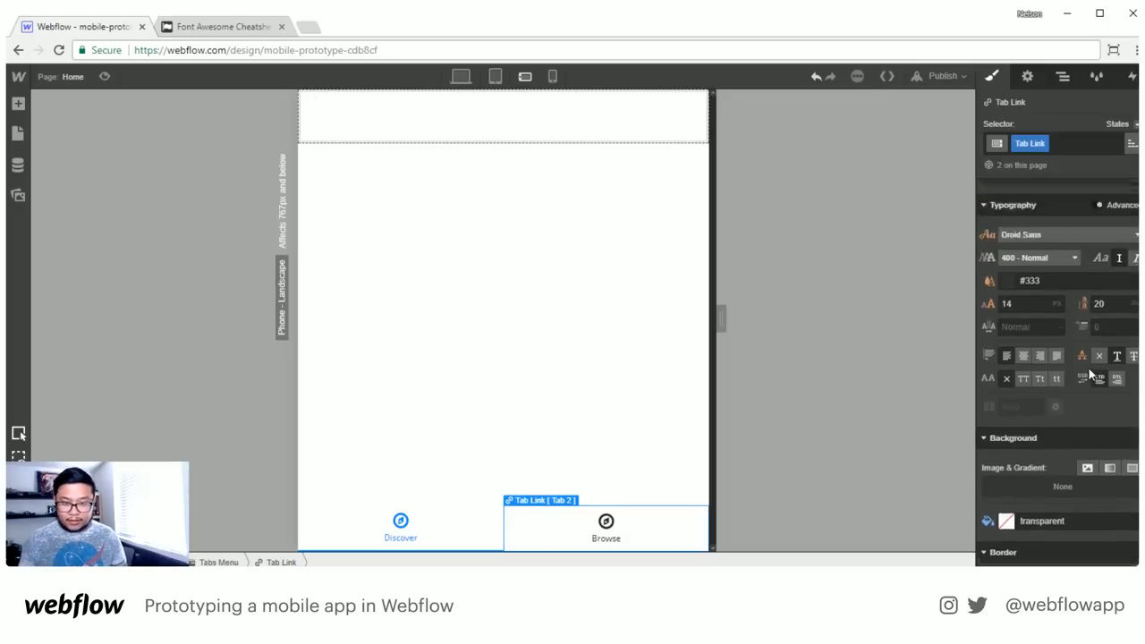
click(1007, 278)
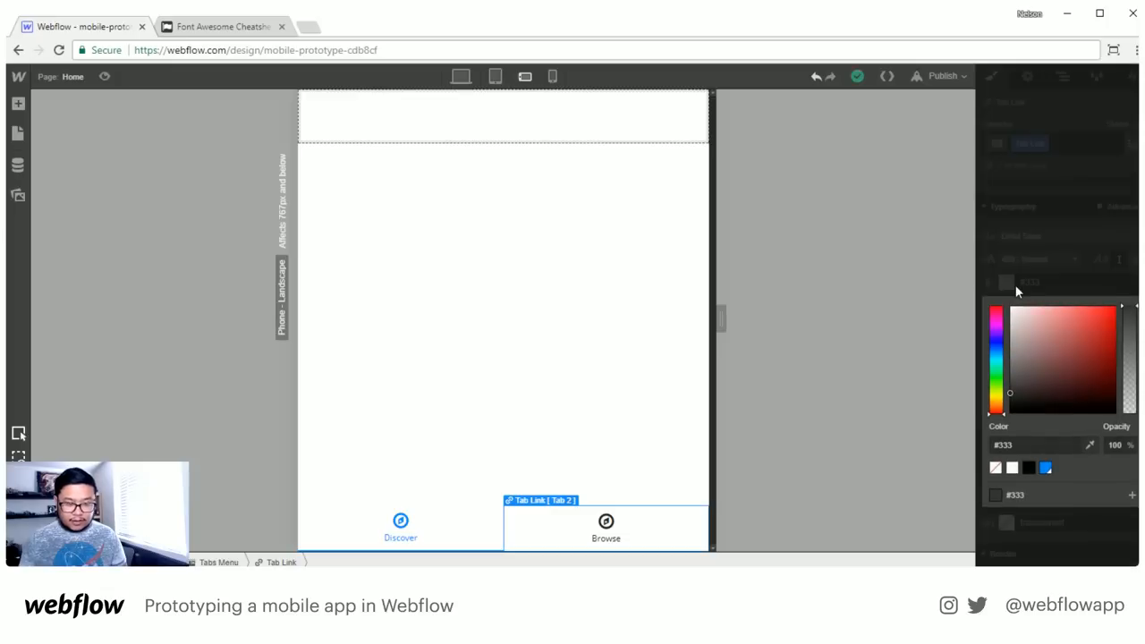
click(1010, 363)
drag(991, 363, 991, 347)
click(1050, 236)
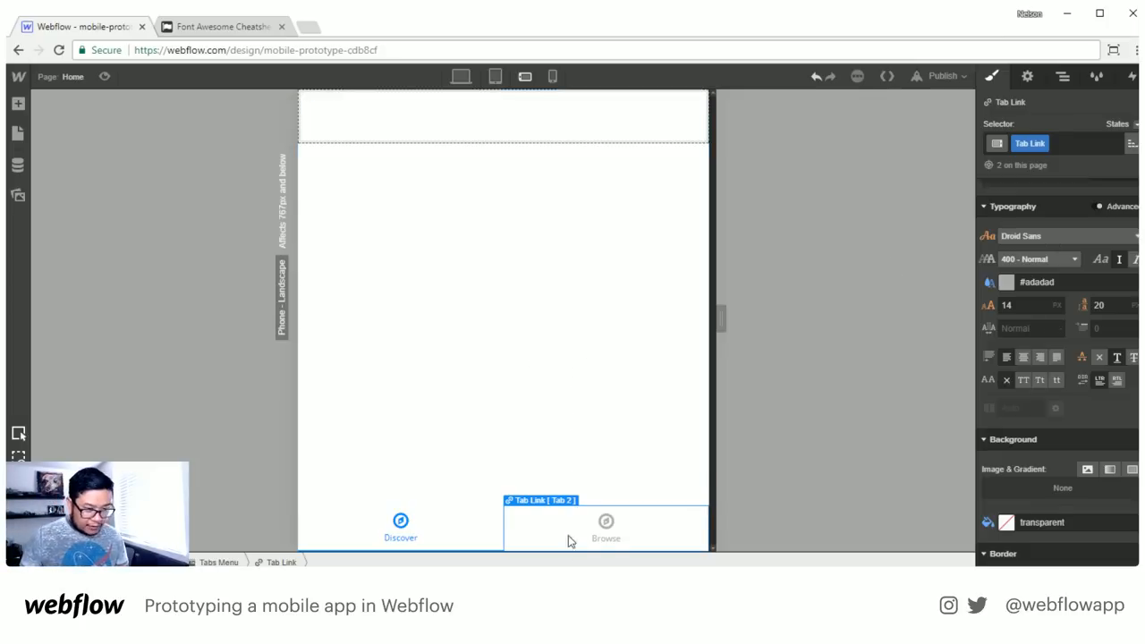
Select the Tabs Menu element and add a solid 1 px border along its top edge
click(1064, 78)
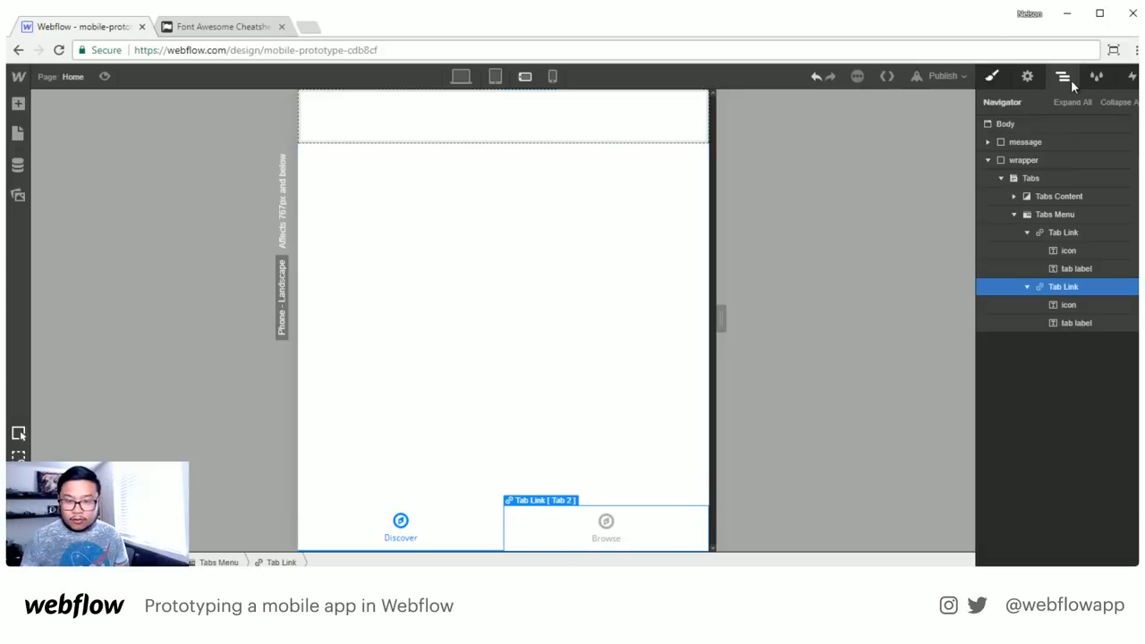
click(1055, 214)
click(991, 76)
scroll(1109, 445, down, 8)
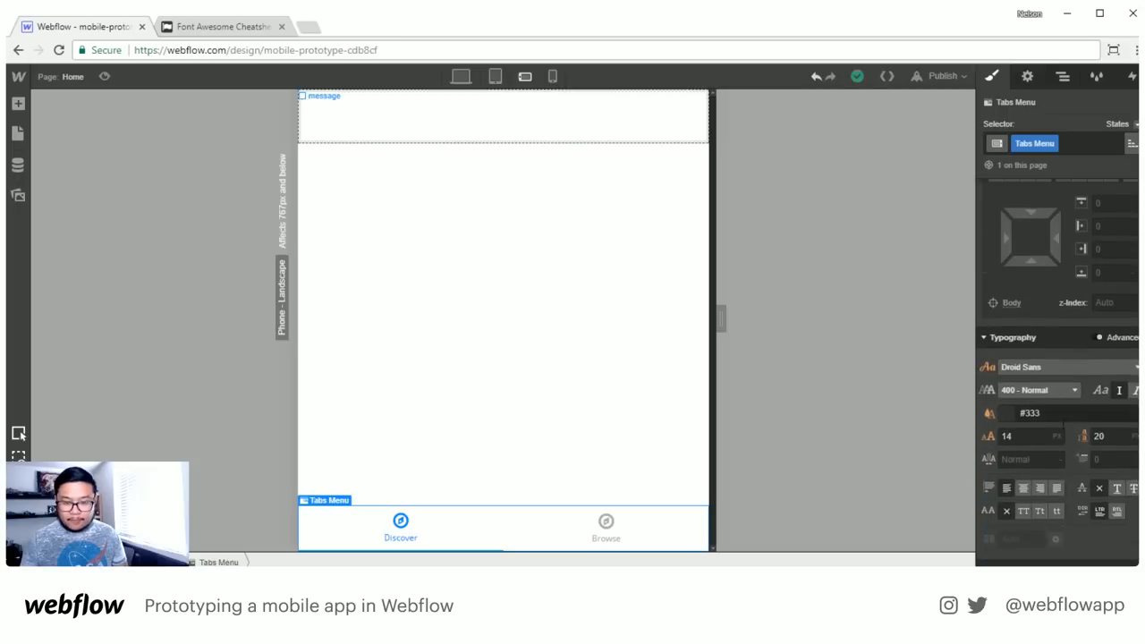
scroll(1028, 501, down, 5)
click(1009, 355)
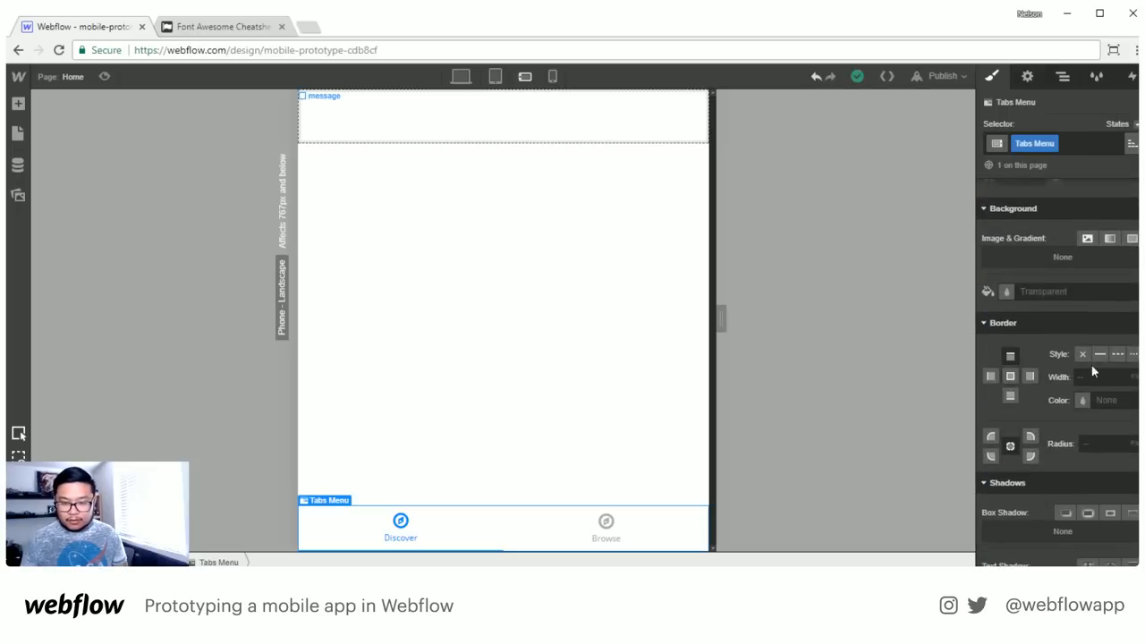
click(1100, 355)
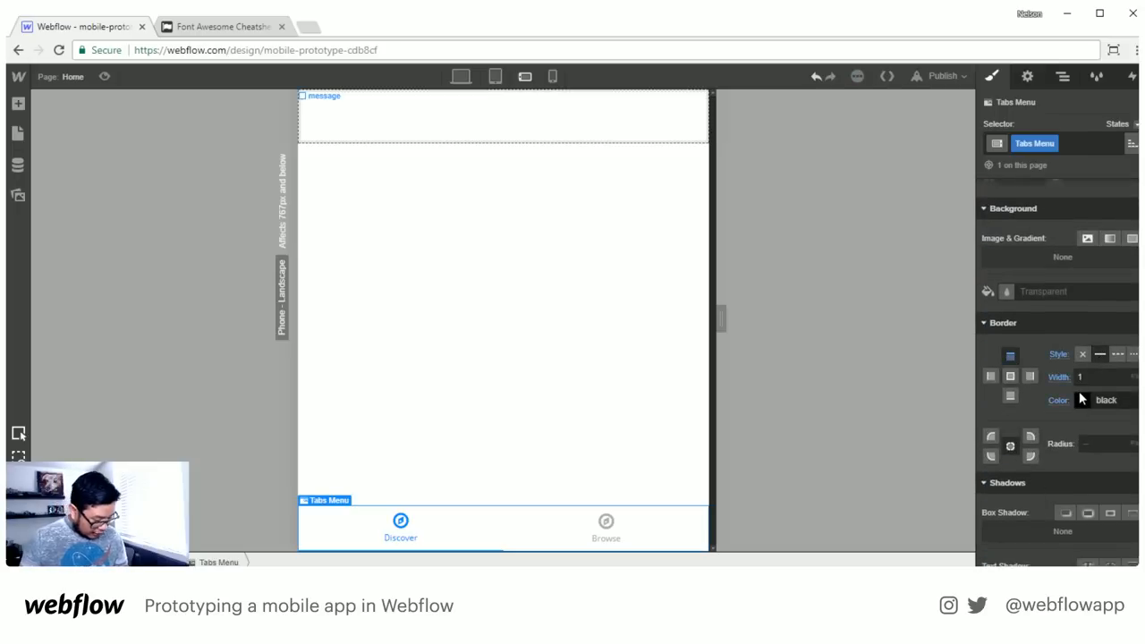
Set the Tabs Menu's top border colour to the light grey #e4e4e4
click(1078, 400)
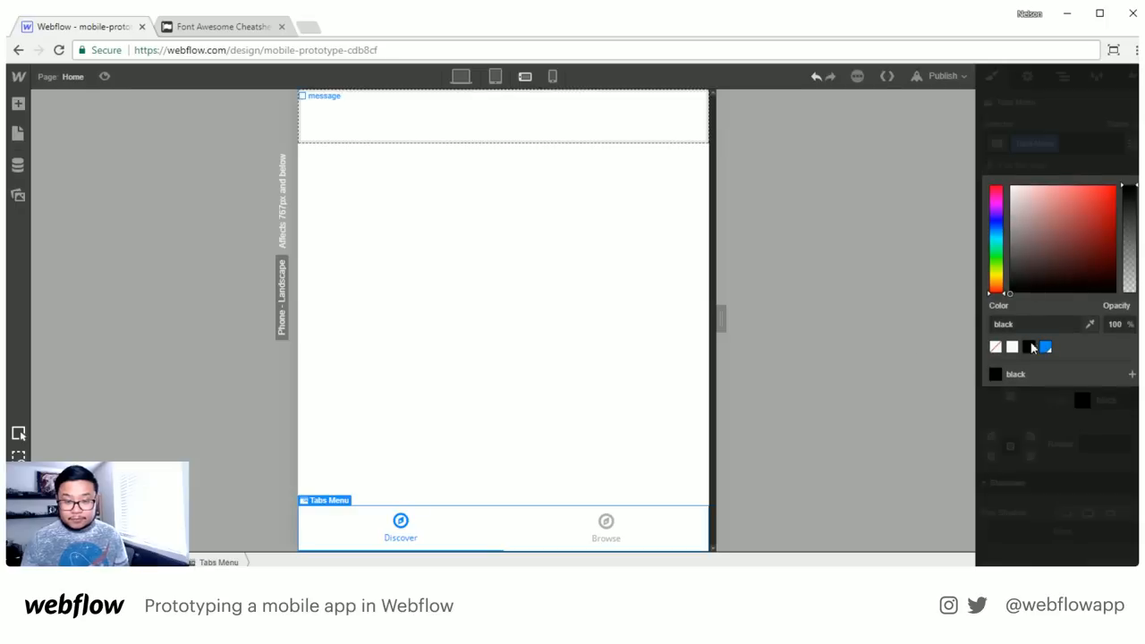
click(1009, 207)
drag(973, 213, 970, 198)
click(1084, 154)
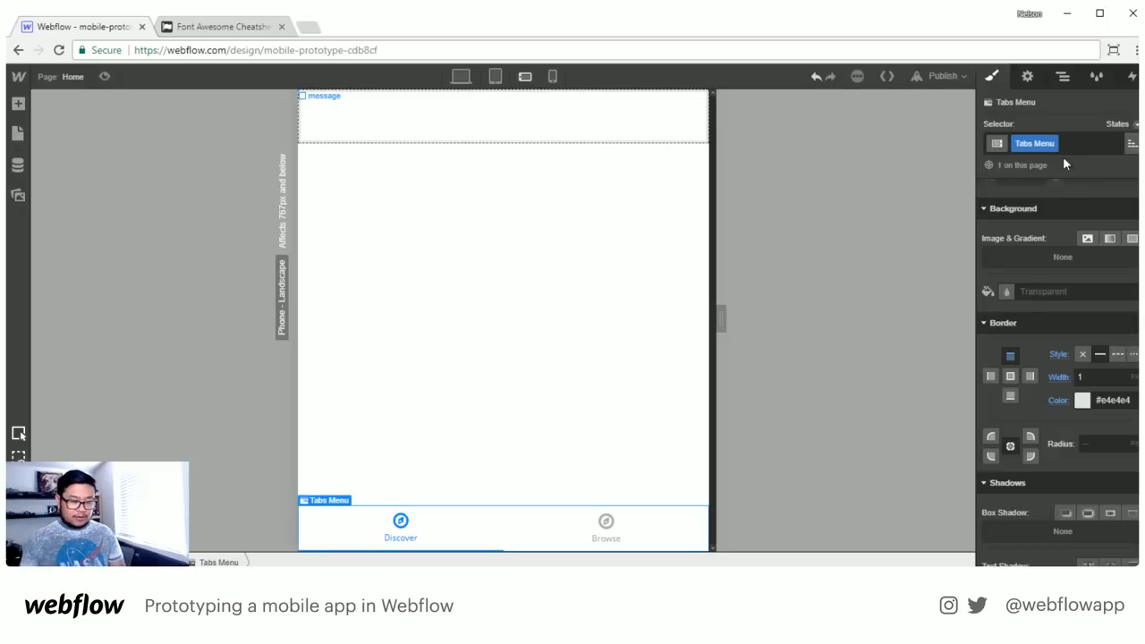
Add a solid 2 px transparent bottom border to the base Tab Link class through the Browse tab, matching the active tab's border width
click(681, 545)
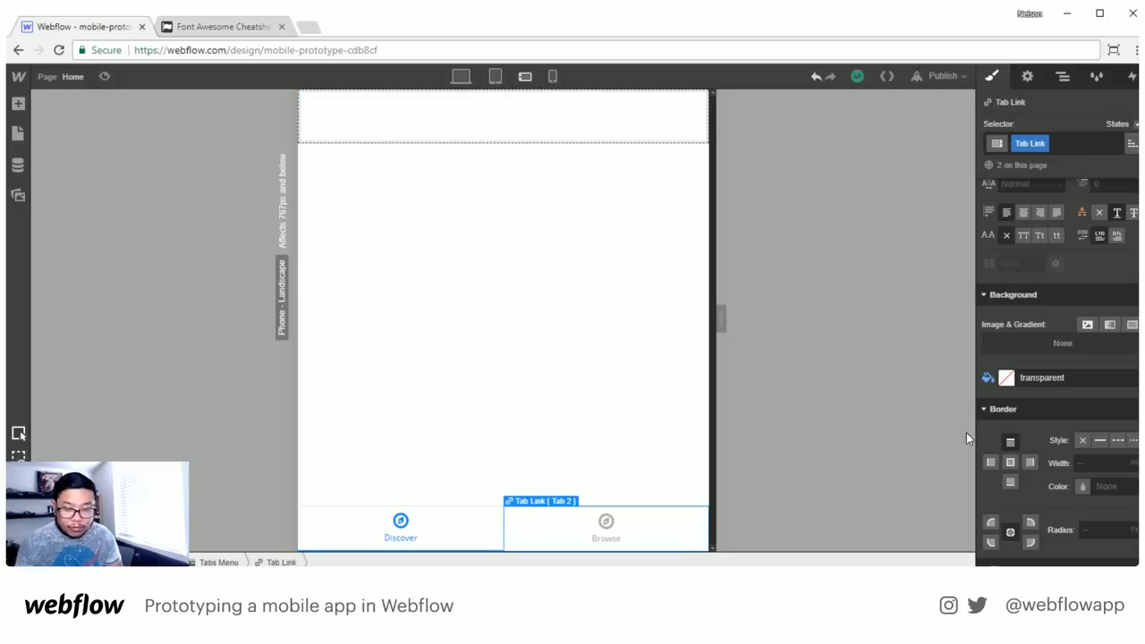
click(450, 533)
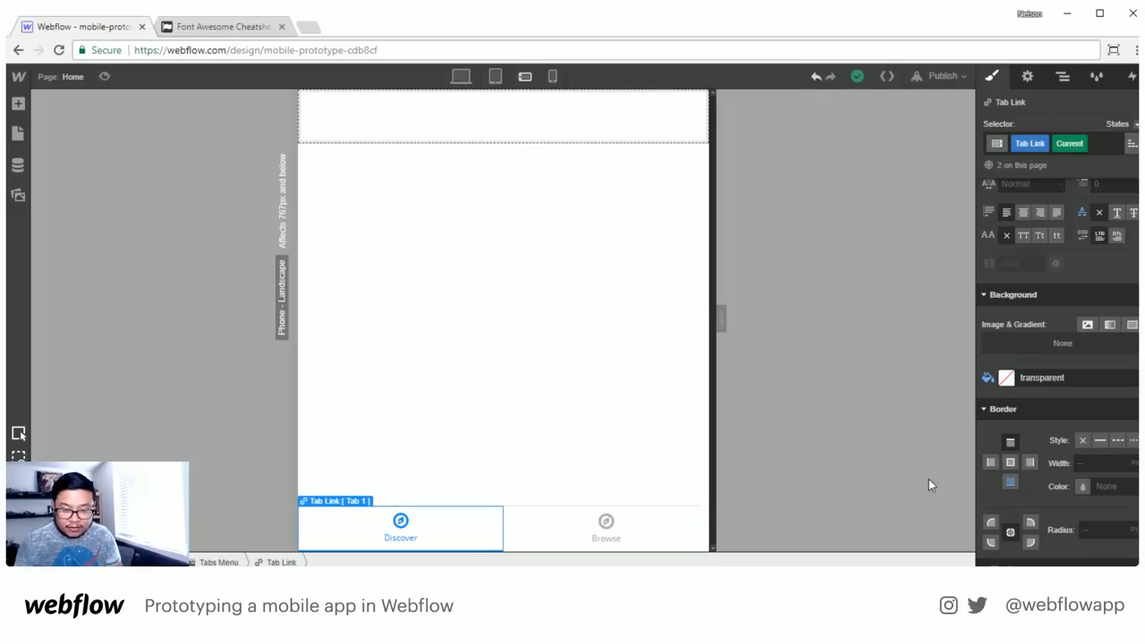
click(1009, 482)
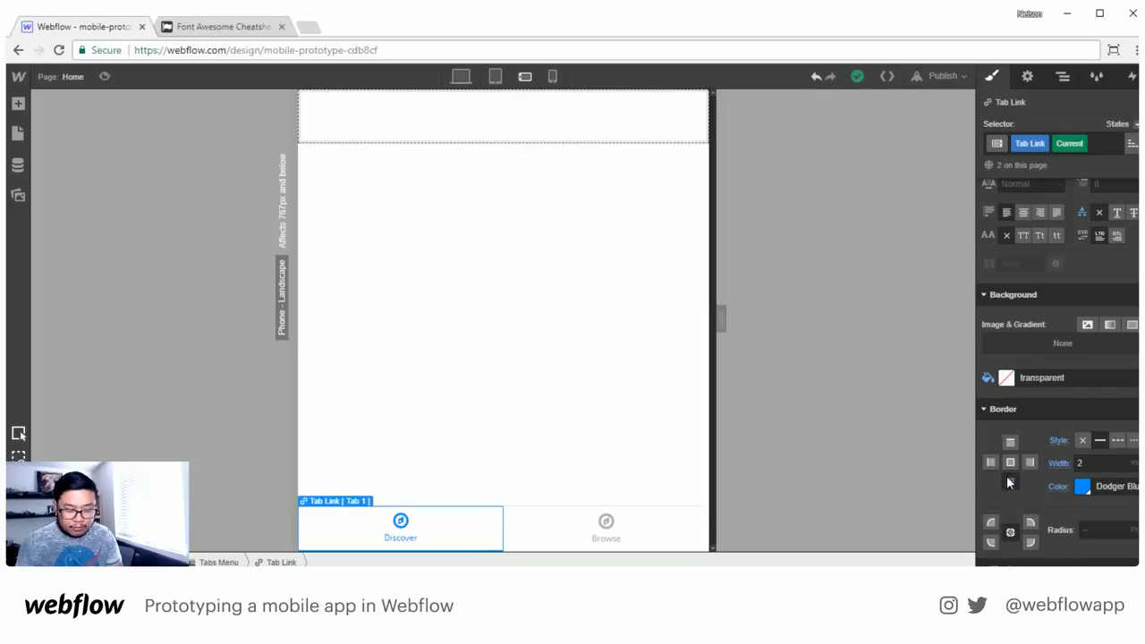
click(678, 537)
click(1011, 483)
click(1101, 441)
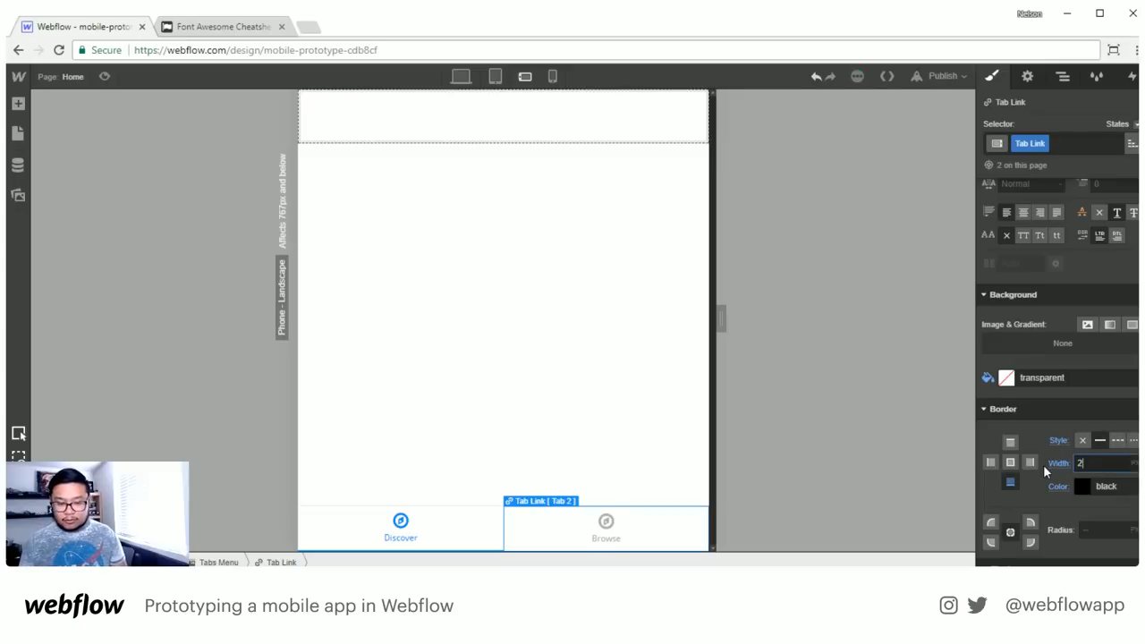
click(1081, 488)
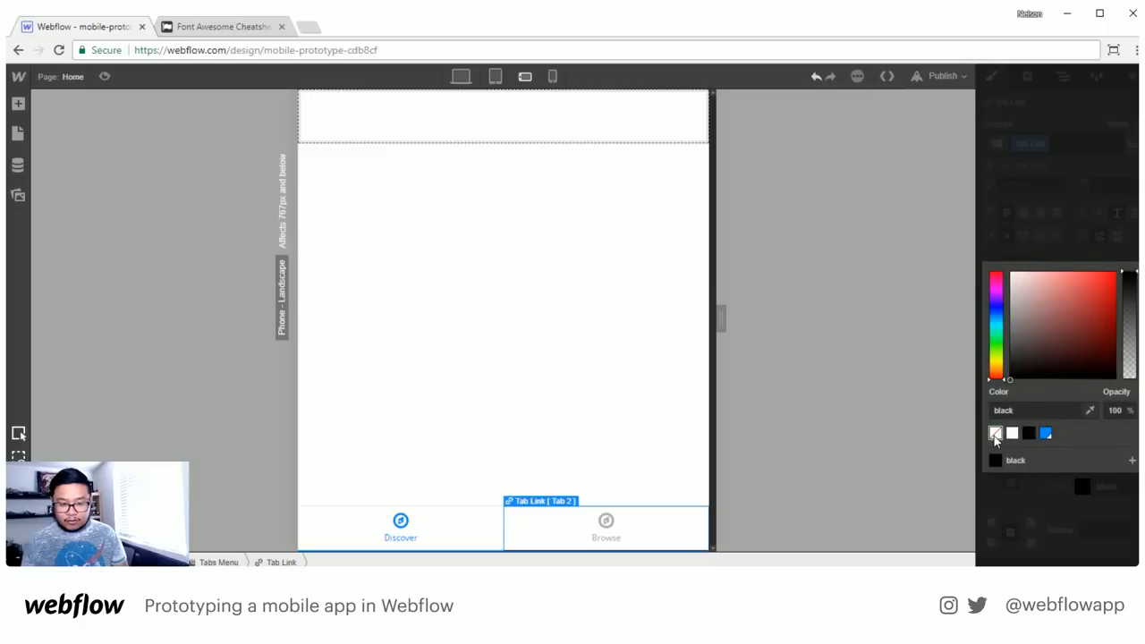
click(994, 434)
click(1034, 242)
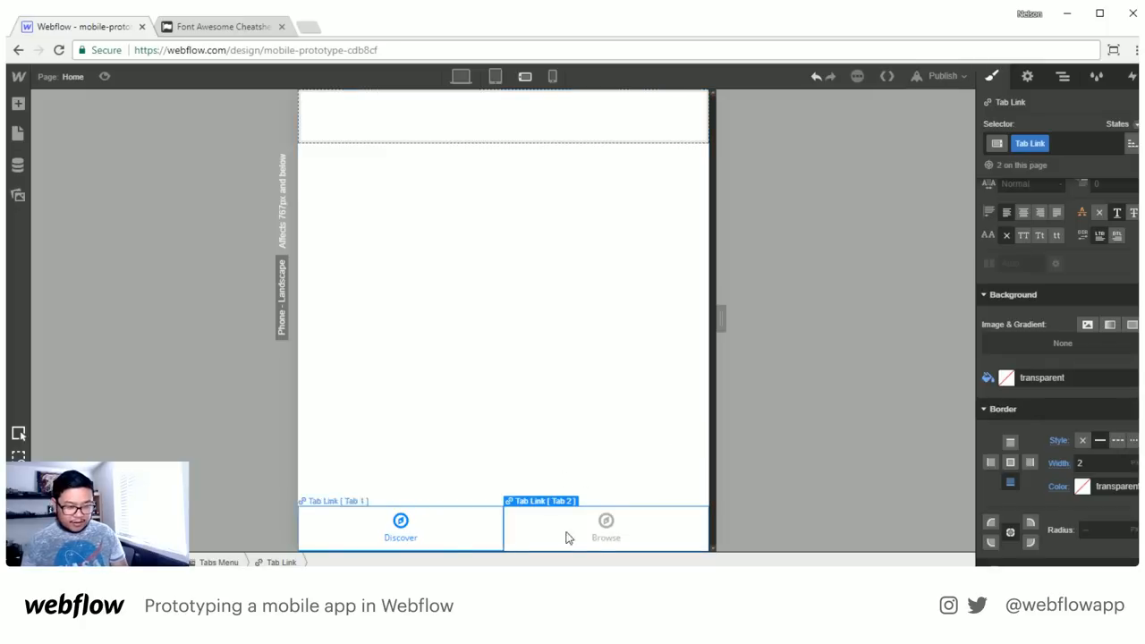
Switch to the Font Awesome cheatsheet, look through the icons for one suiting the Browse tab, and copy the fa-cube glyph
click(606, 524)
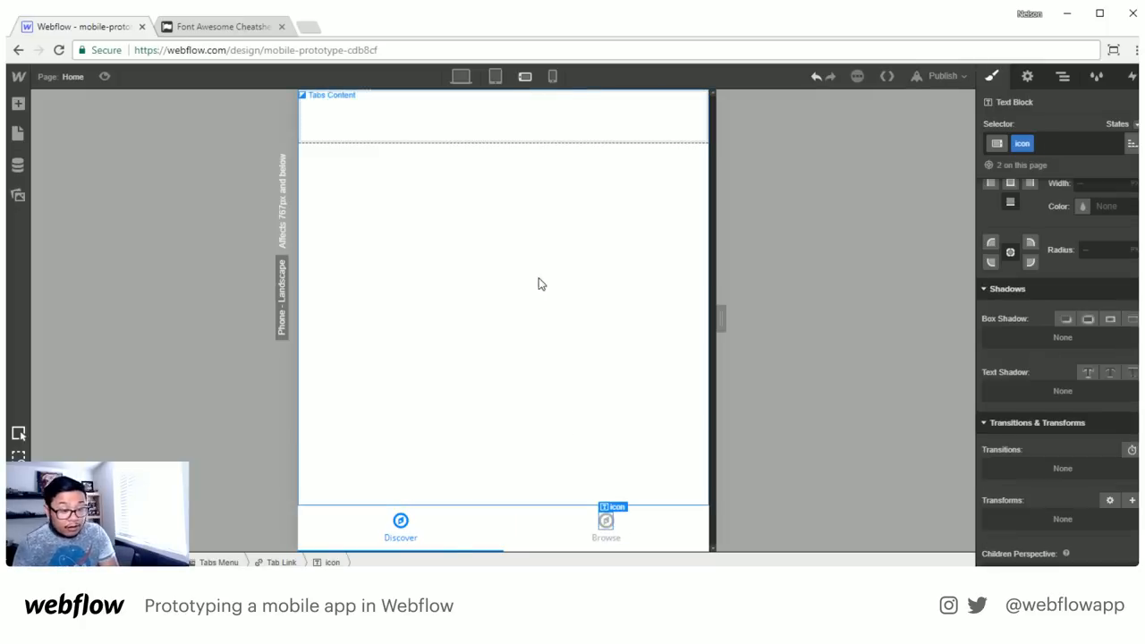
click(224, 28)
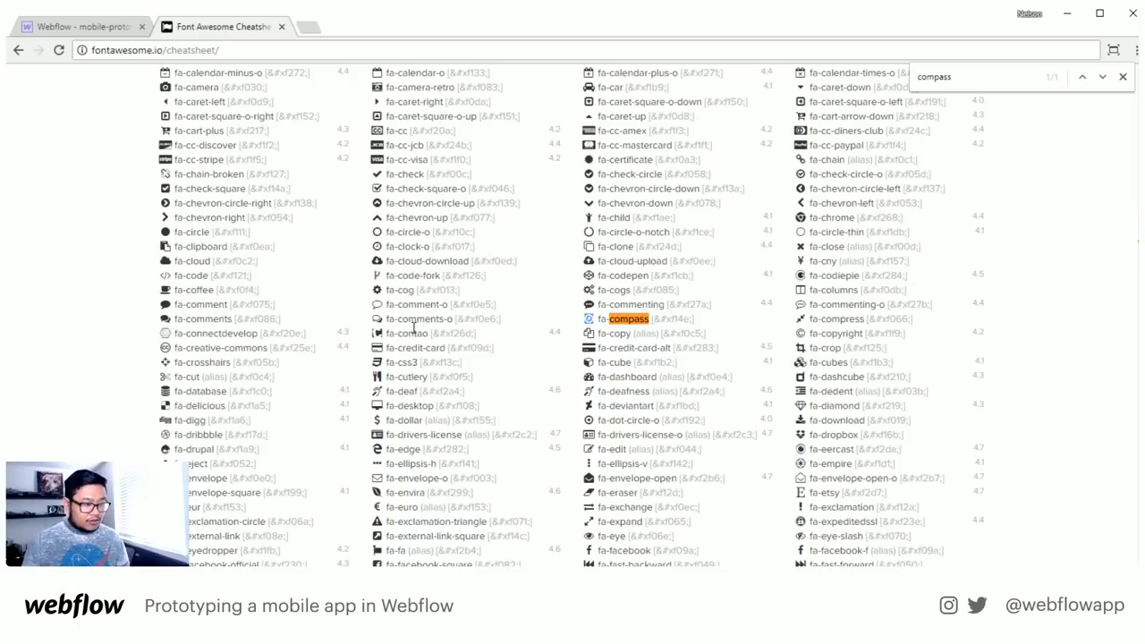
scroll(414, 330, up, 1)
scroll(413, 329, up, 3)
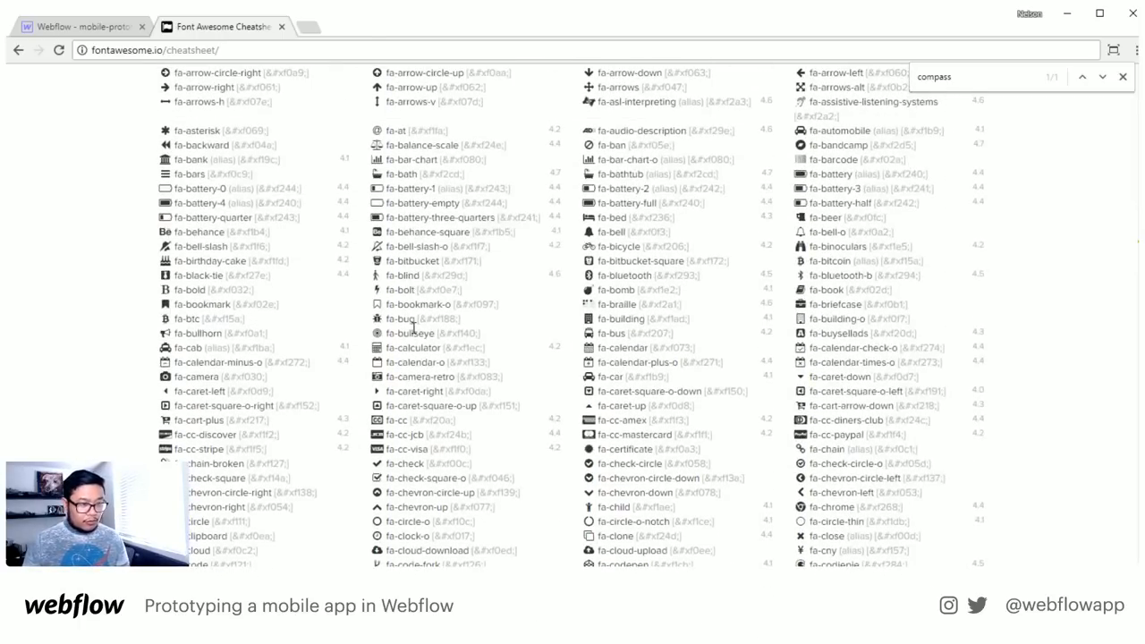
scroll(413, 330, up, 4)
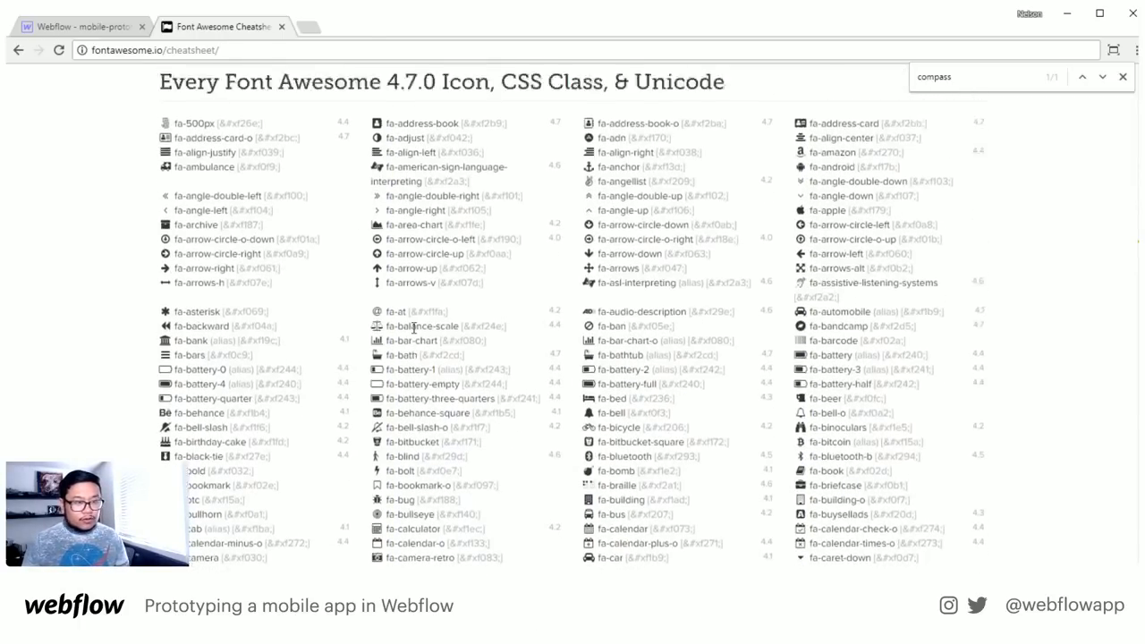
scroll(413, 329, down, 1)
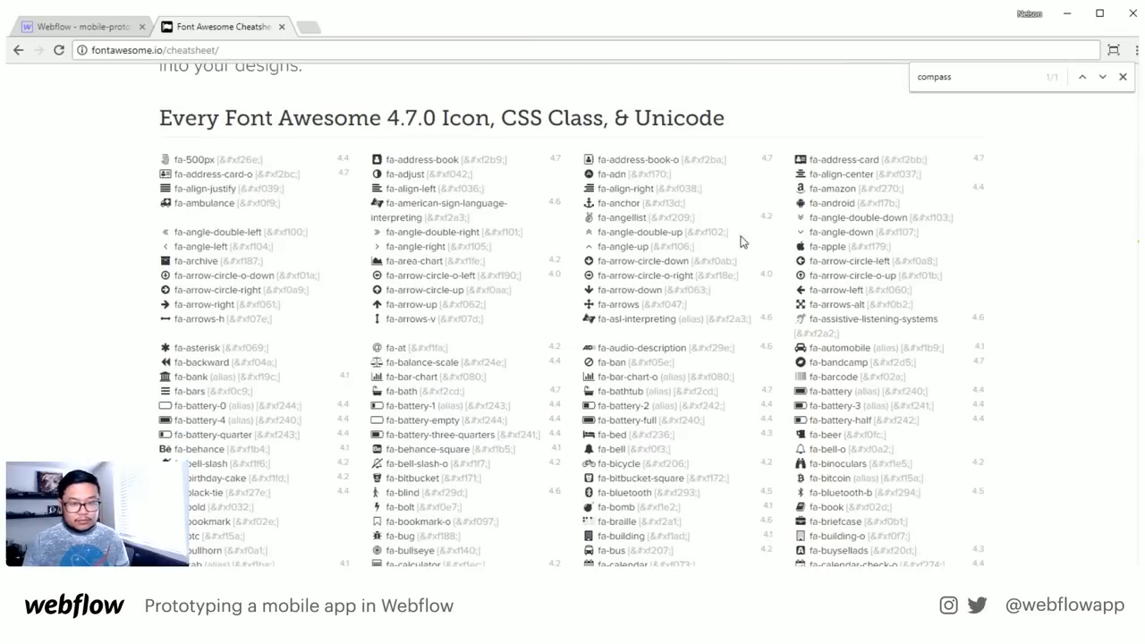
scroll(735, 335, down, 5)
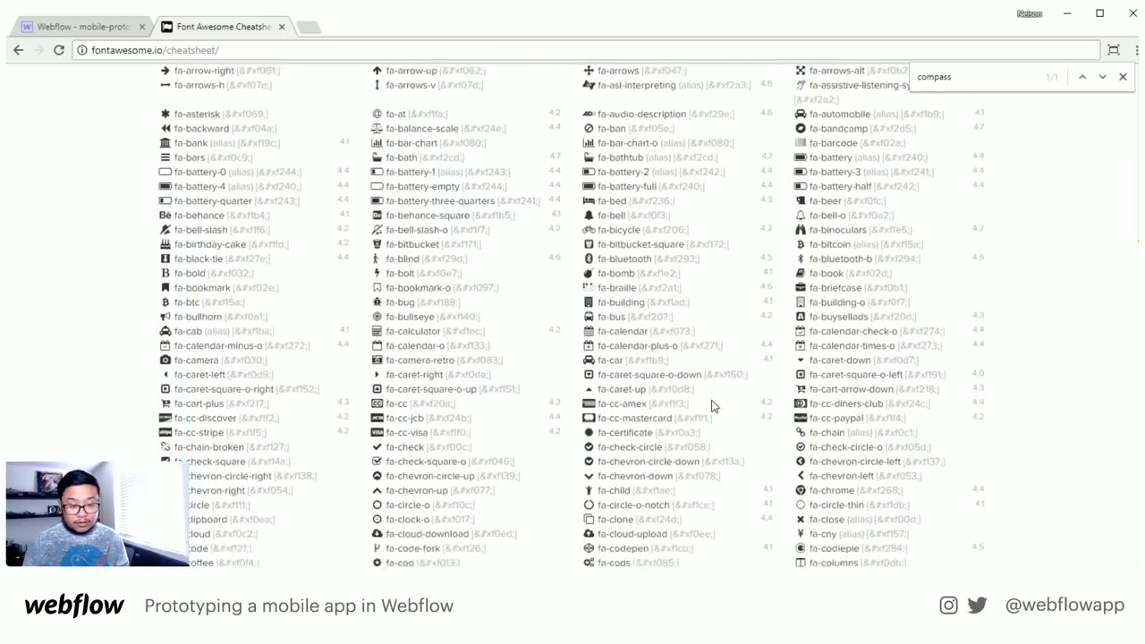
scroll(713, 401, down, 2)
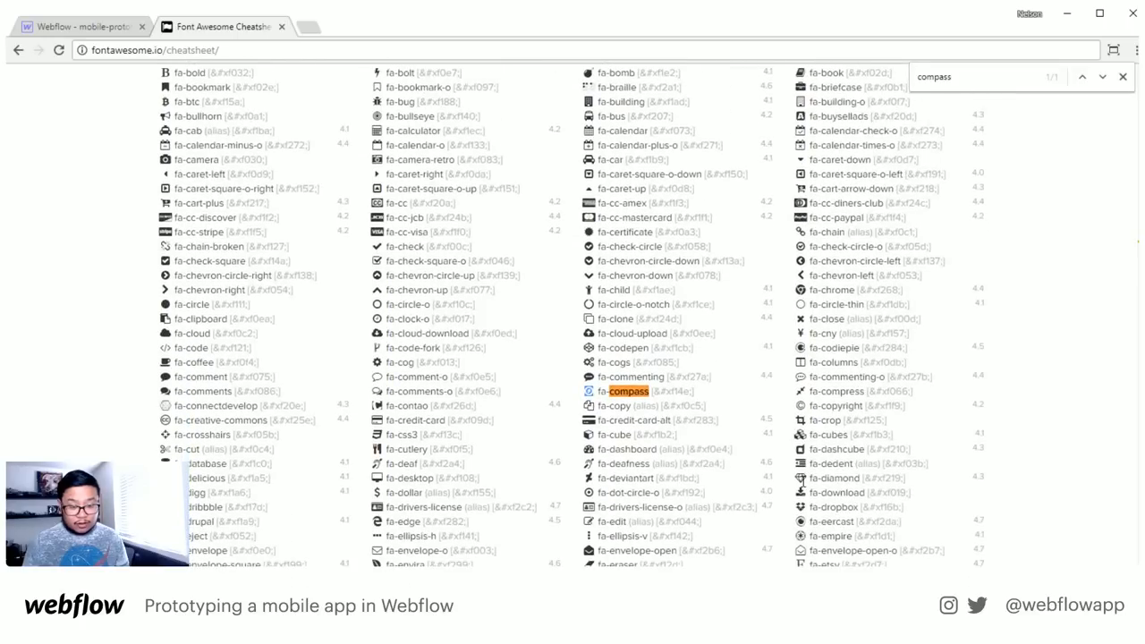
scroll(802, 479, down, 1)
scroll(635, 508, up, 2)
scroll(598, 496, down, 1)
scroll(598, 497, down, 1)
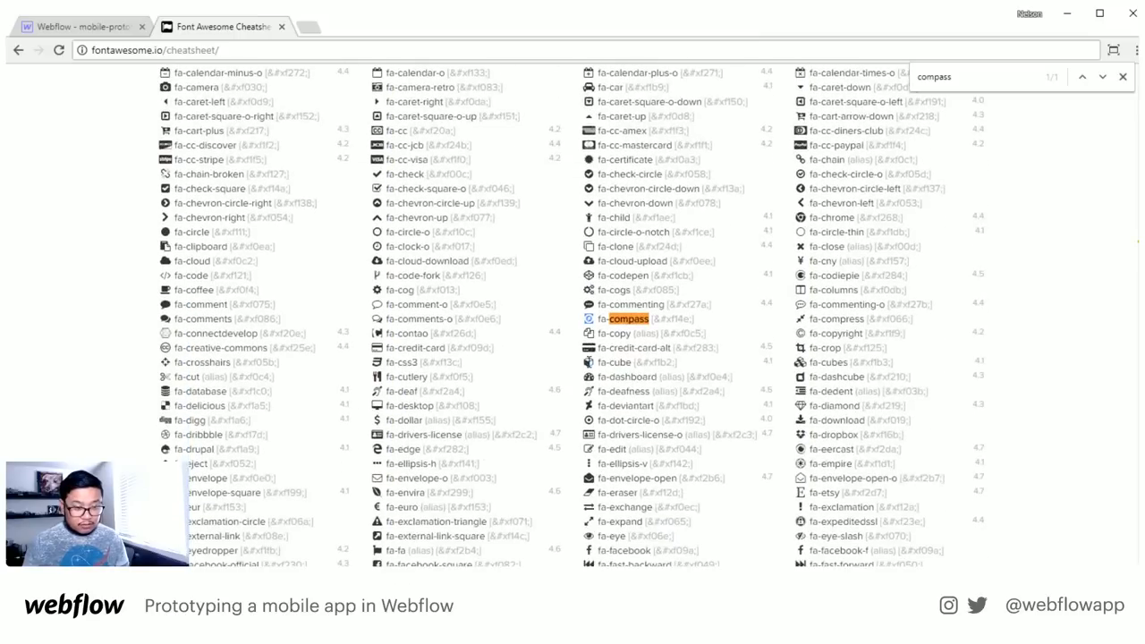
click(591, 360)
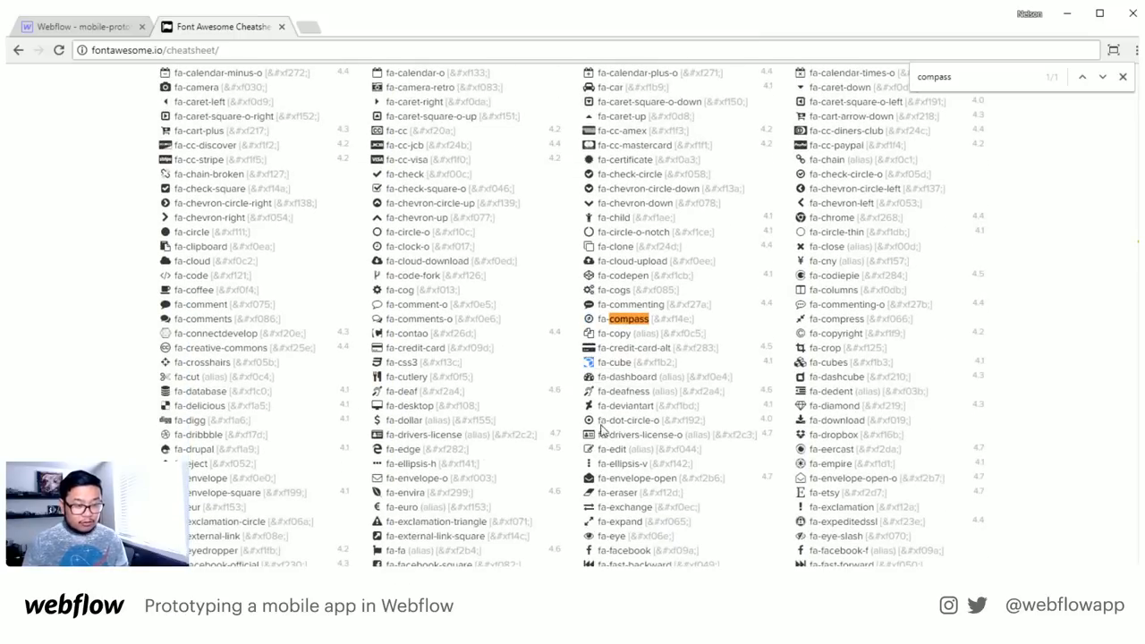
Return to the Webflow project and replace the Browse tab's compass icon with the copied cube glyph
click(109, 30)
double_click(607, 520)
key(ctrl+v)
key(Escape)
click(587, 448)
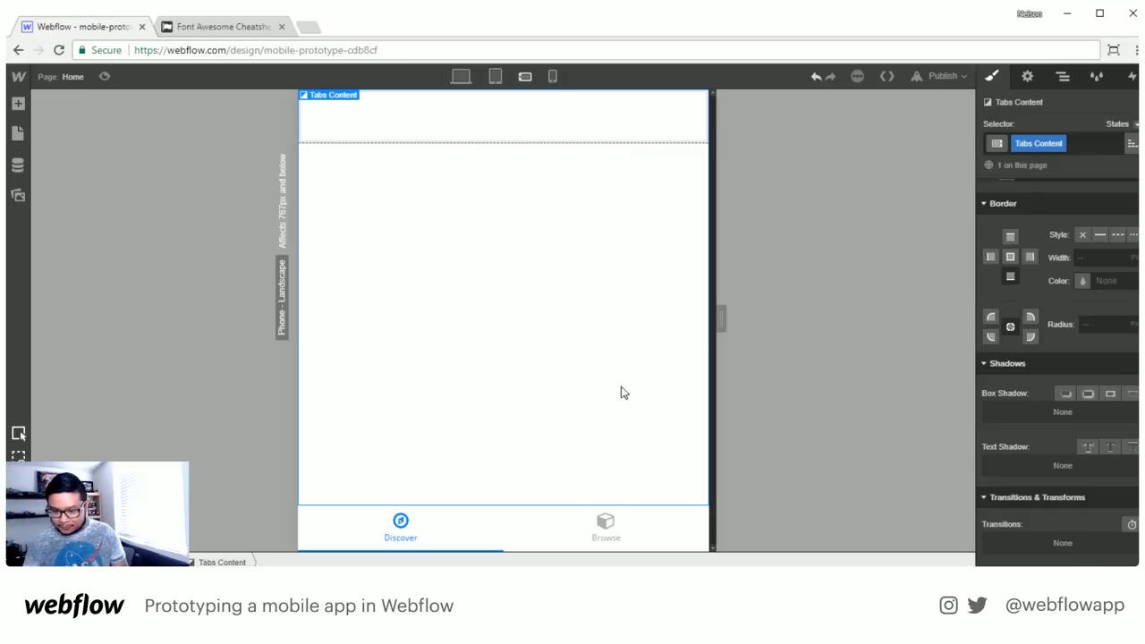
click(544, 542)
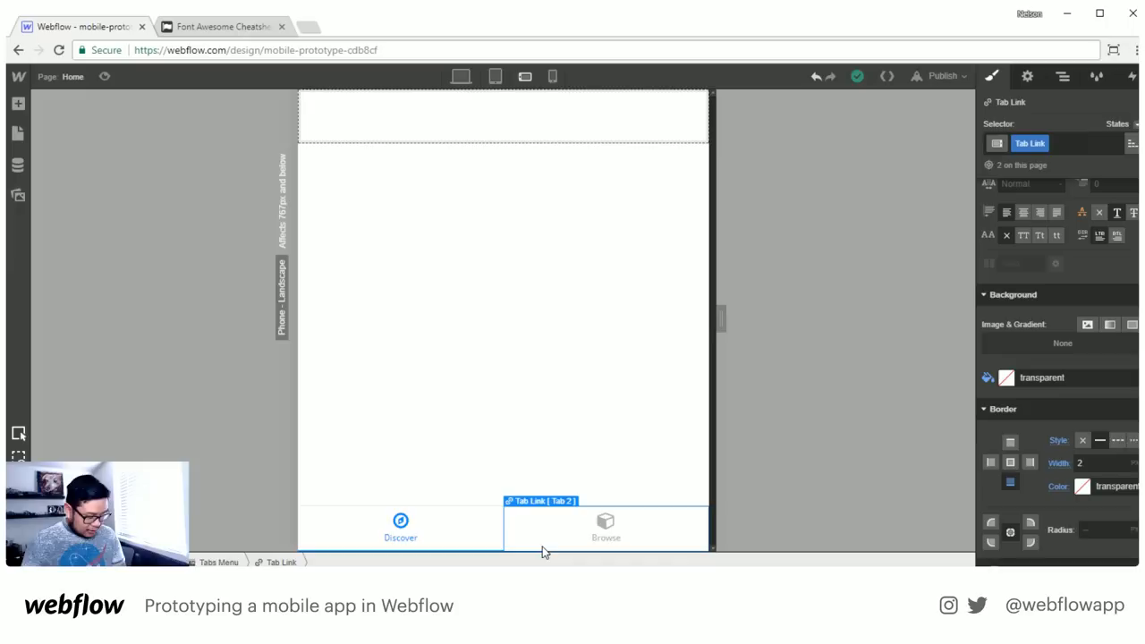
click(495, 376)
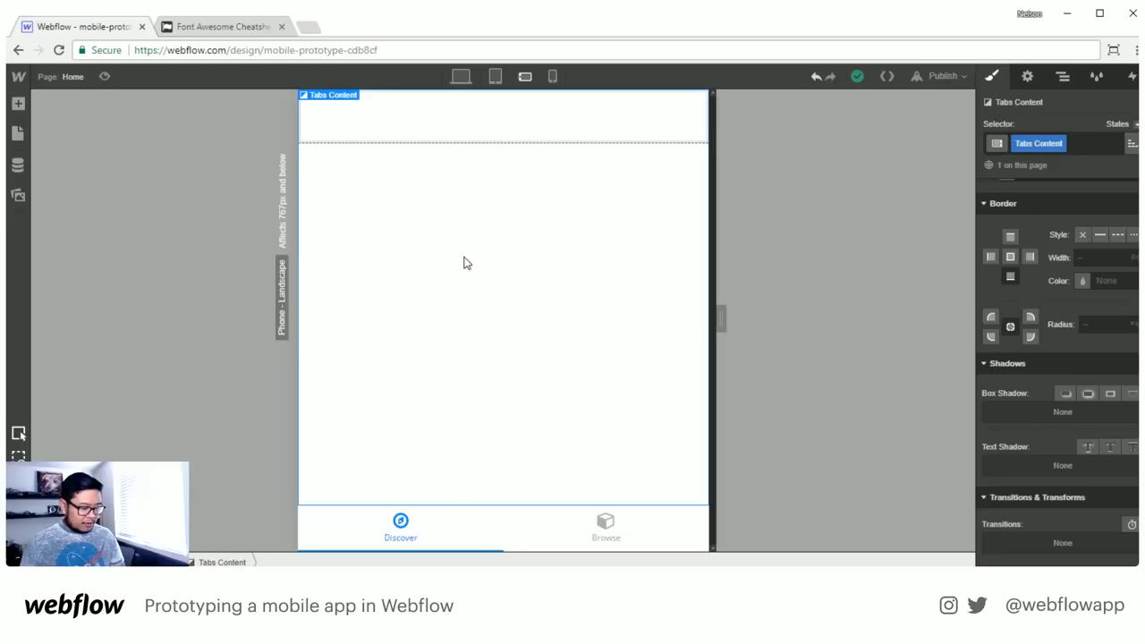
key(a)
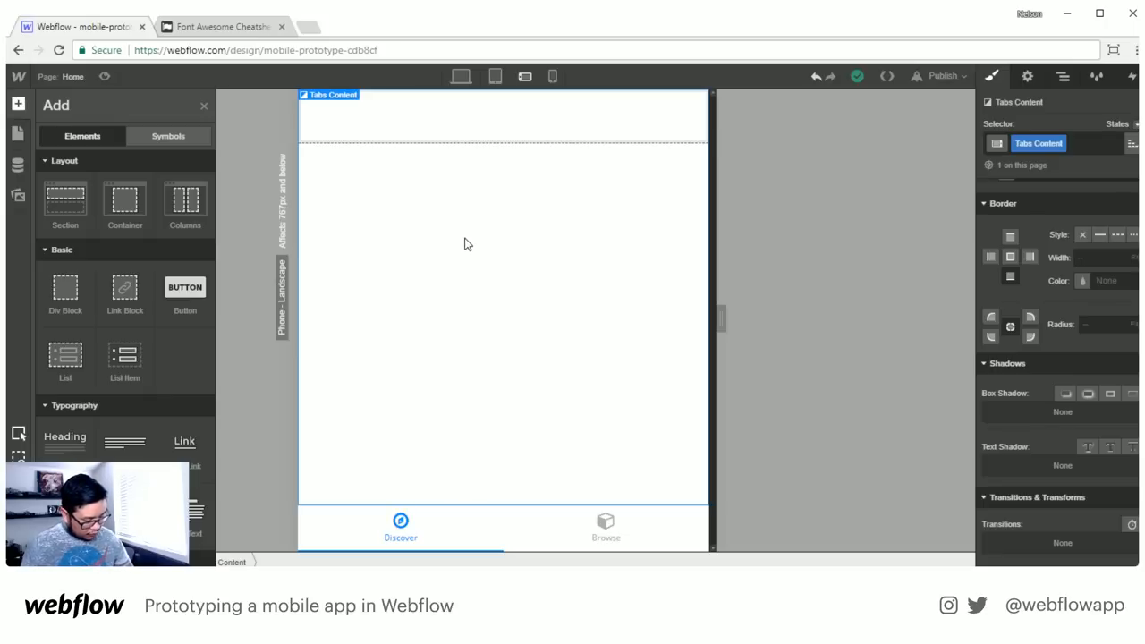
key(a)
key(a)
key(a)
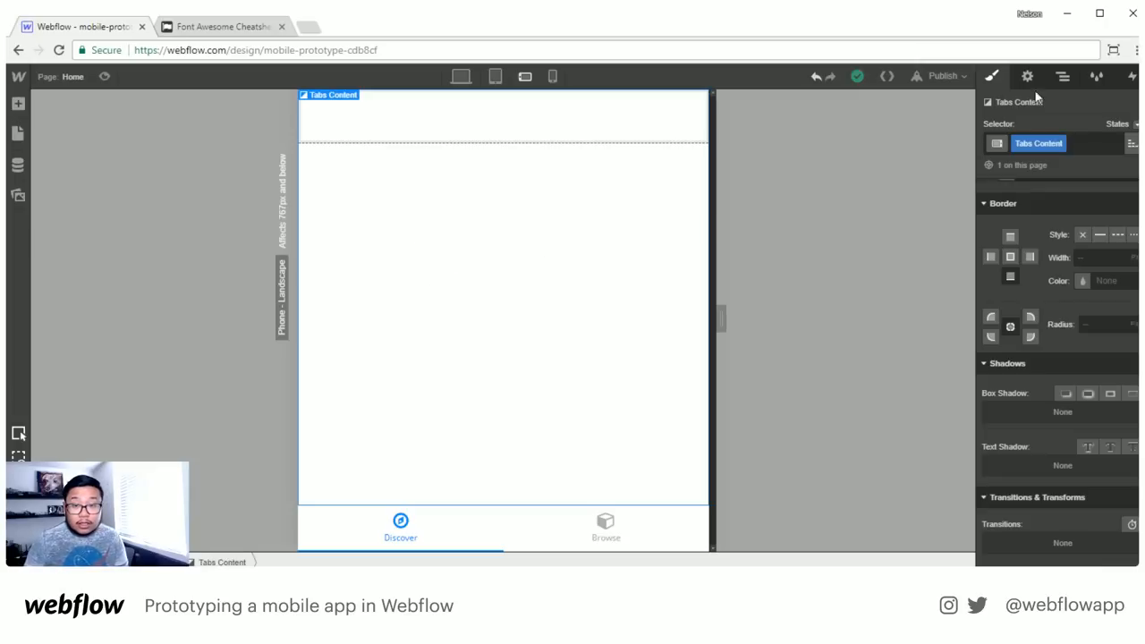
Select the first Tab Pane inside Tabs Content and set its padding to 5 px on all four sides
key(z)
click(1000, 179)
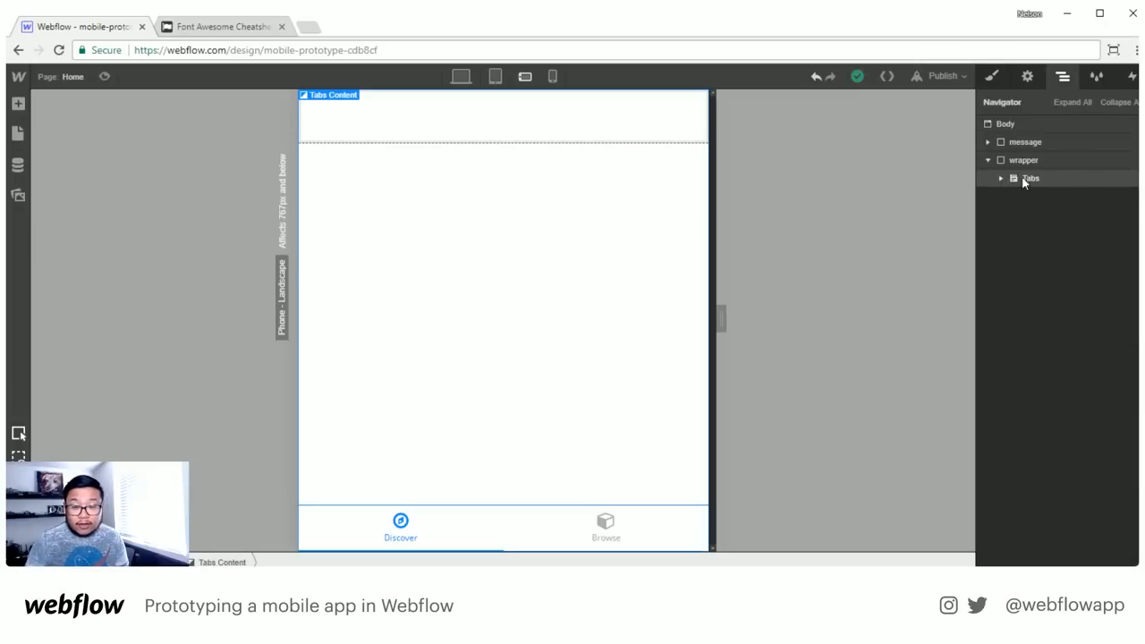
click(1001, 179)
click(1013, 215)
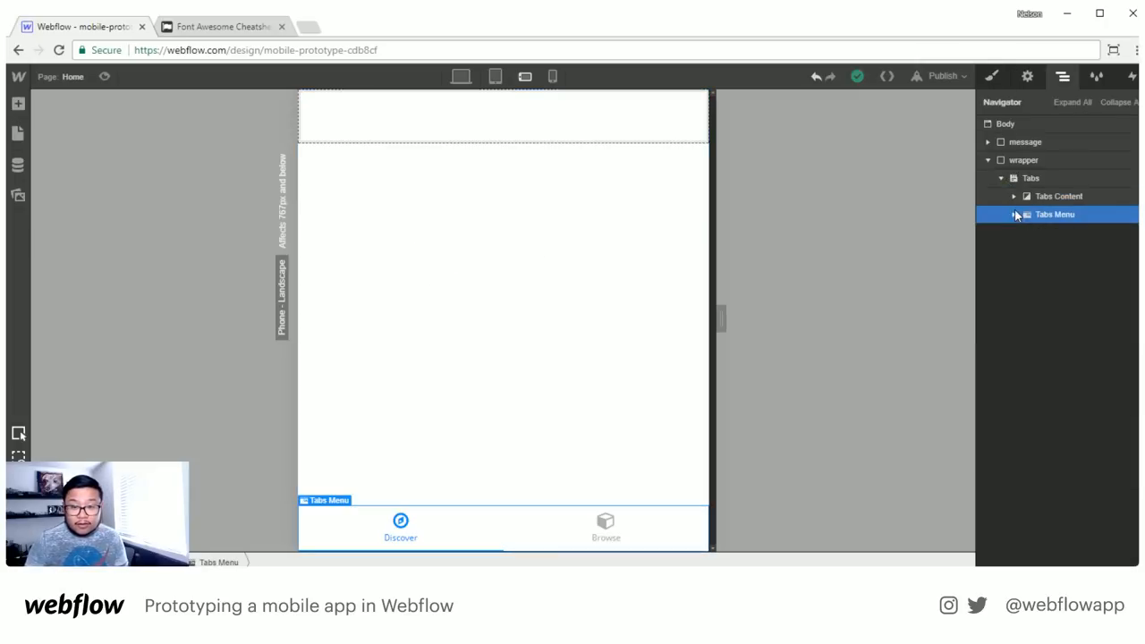
click(1014, 197)
click(1054, 215)
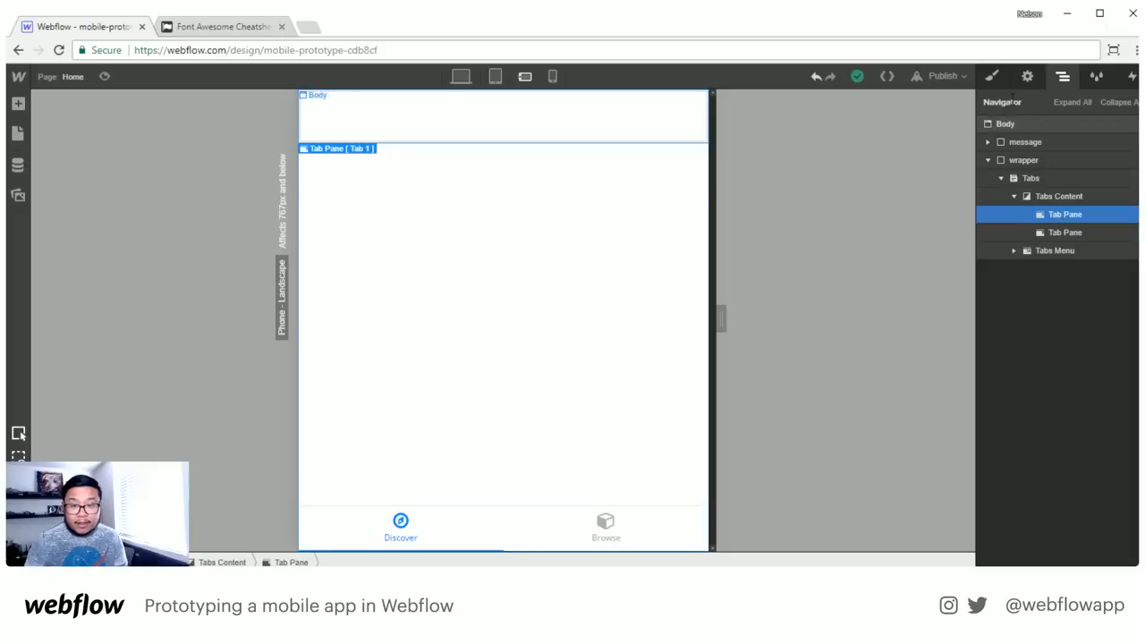
click(988, 79)
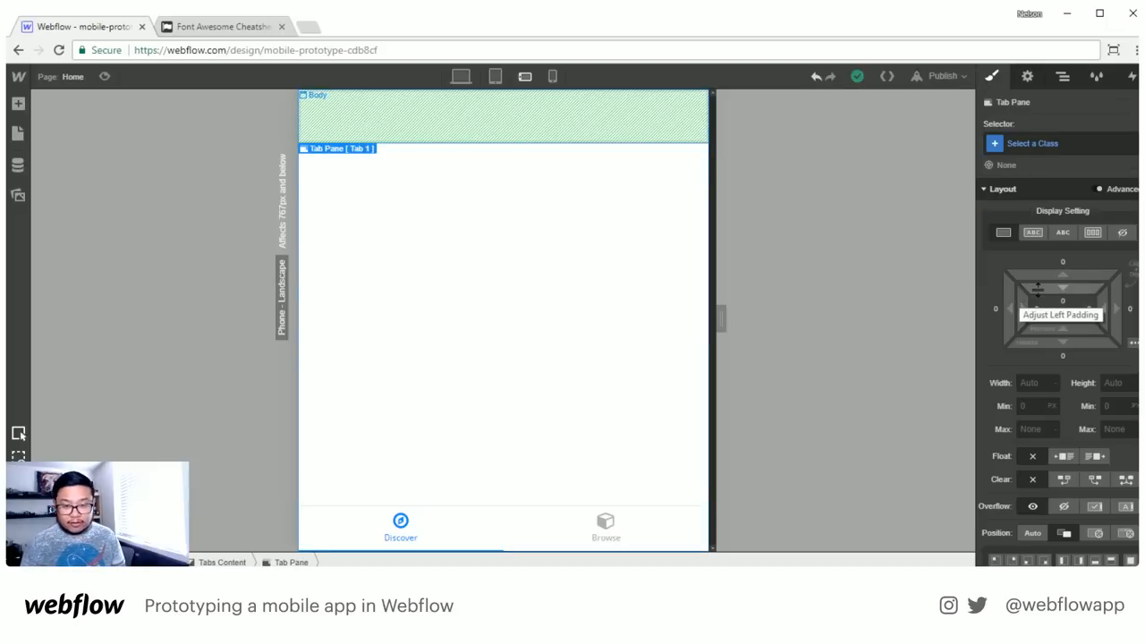
drag(1056, 288, 1059, 305)
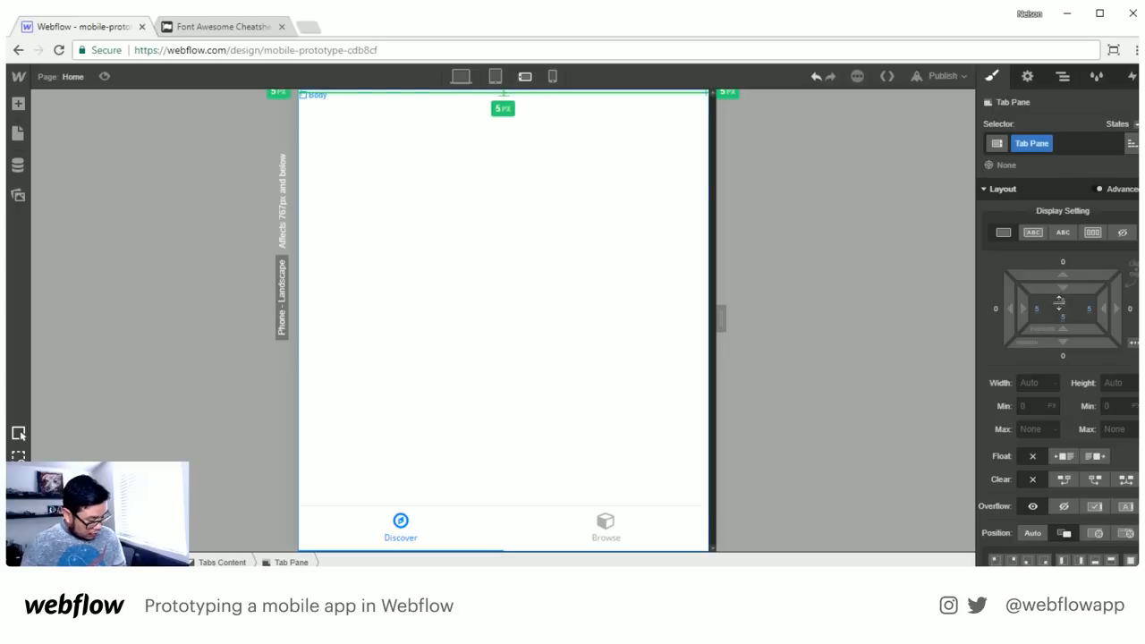
drag(1061, 309, 1061, 308)
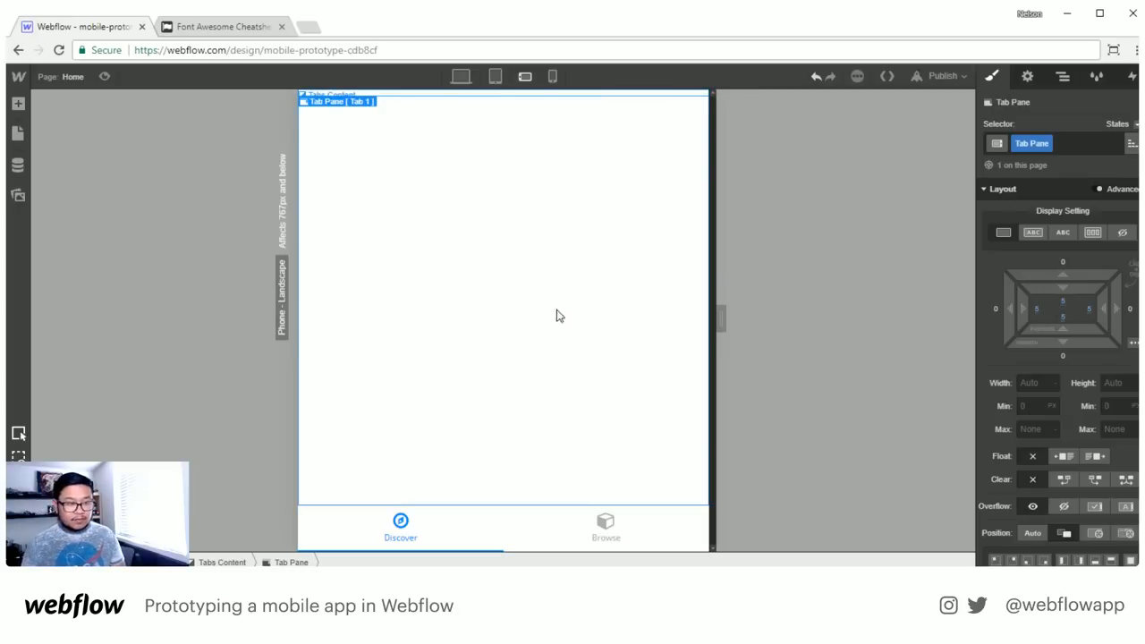
Add a Div Block inside the first Tab Pane of Tabs Content
click(594, 301)
key(a)
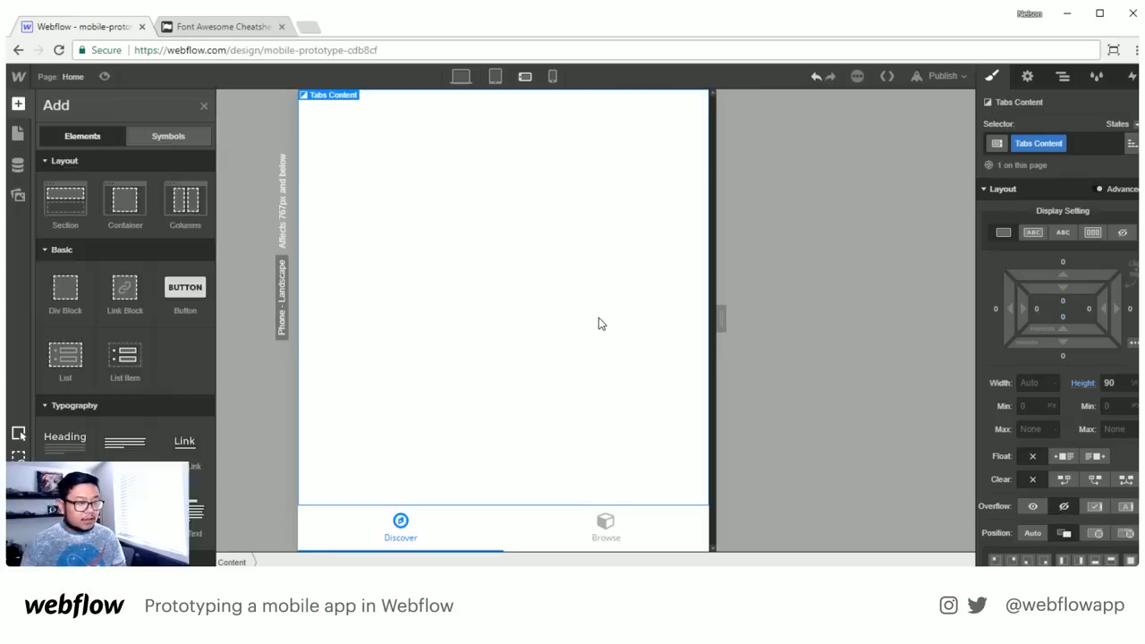
click(1063, 78)
click(1062, 214)
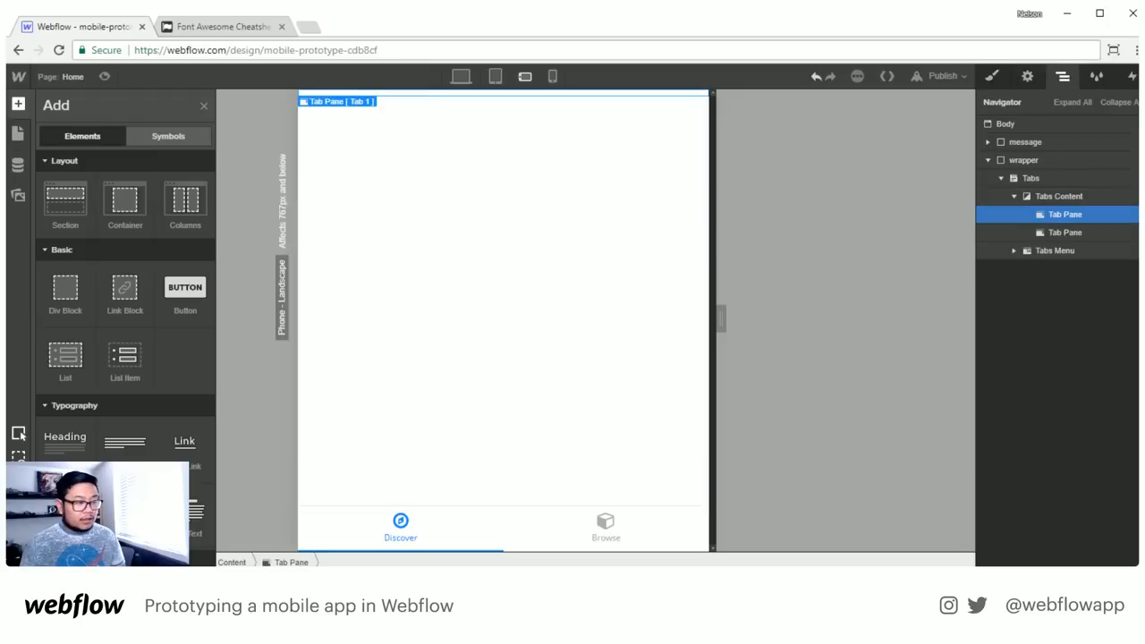
drag(65, 288, 429, 275)
key(a)
drag(62, 290, 1087, 236)
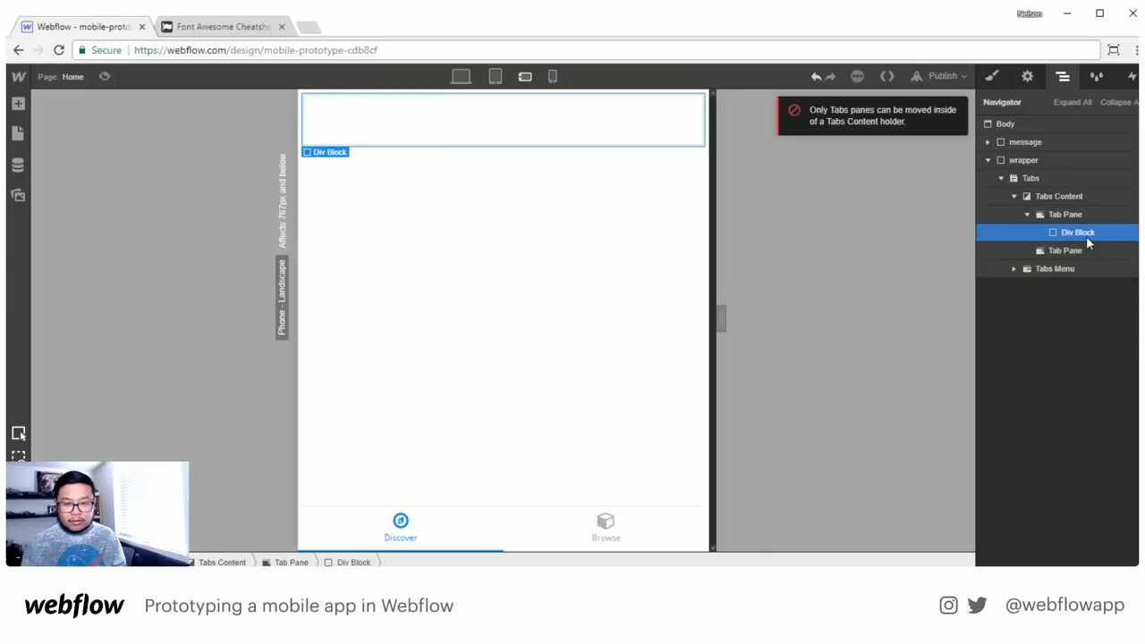
Give the new Div Block a class named card
key(s)
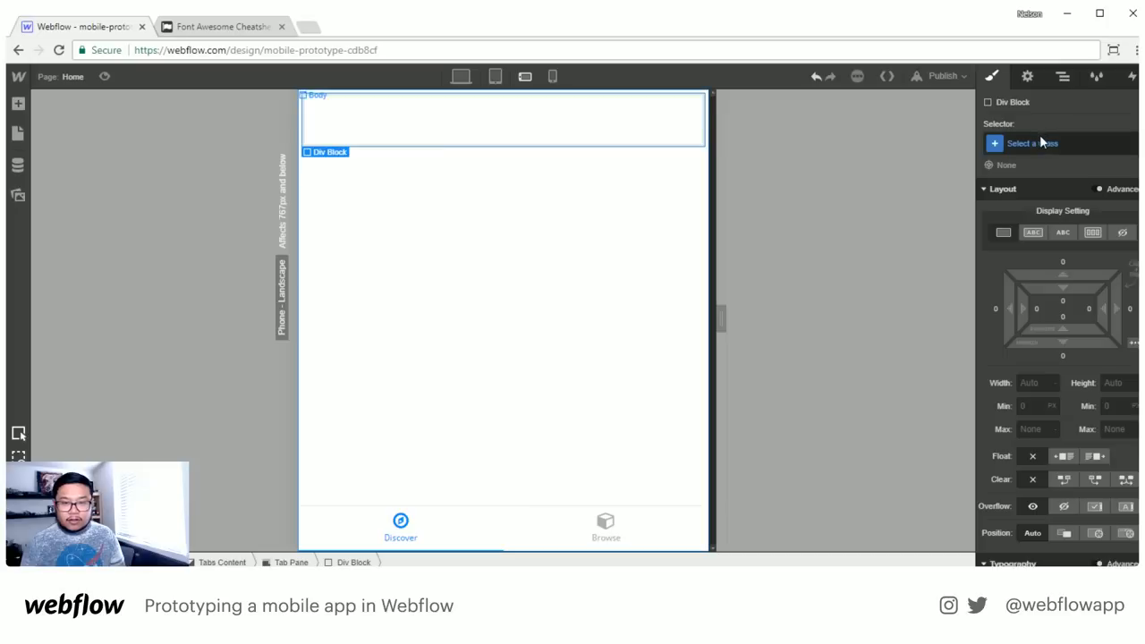
click(1036, 144)
text(card)
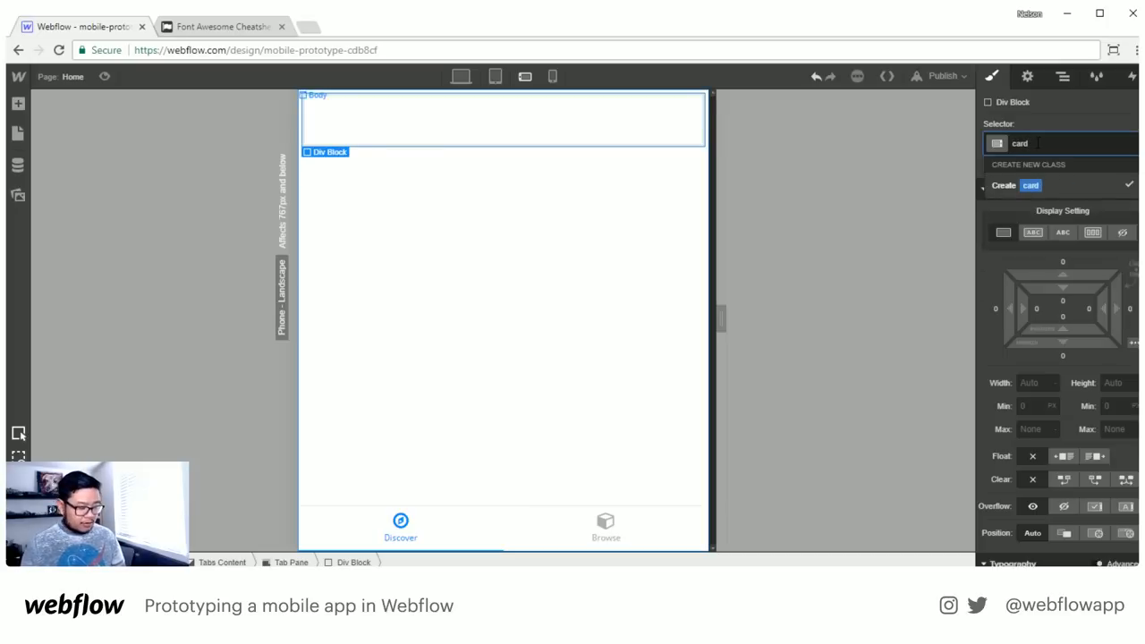
key(Return)
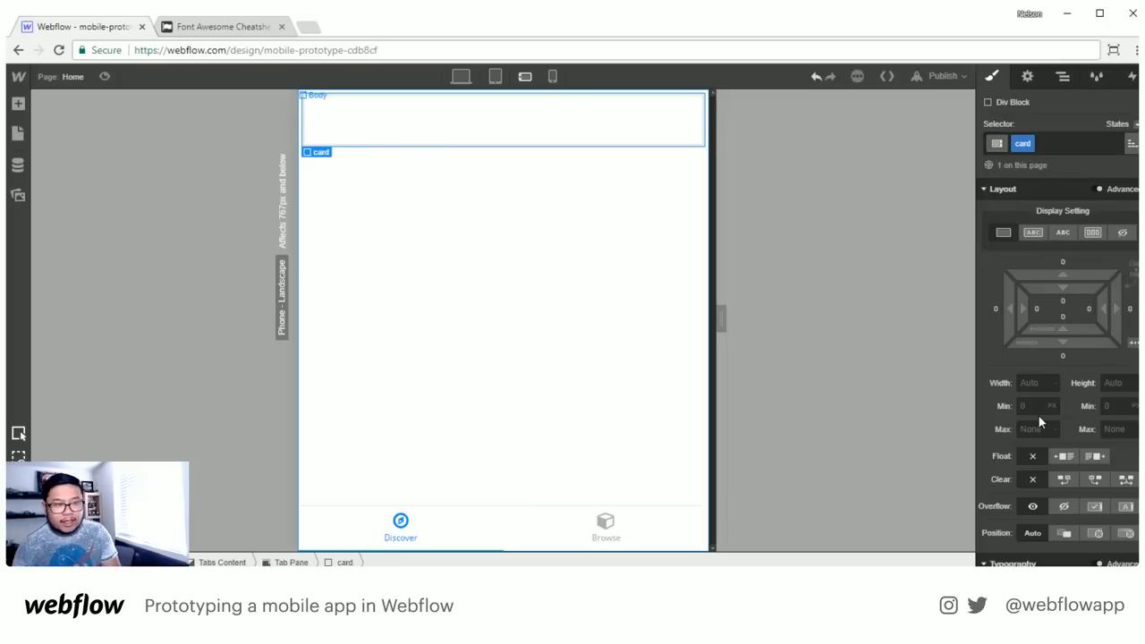
Set the border radius of the card class to 2 px on all corners
scroll(1053, 483, down, 4)
scroll(1053, 483, down, 3)
click(1093, 454)
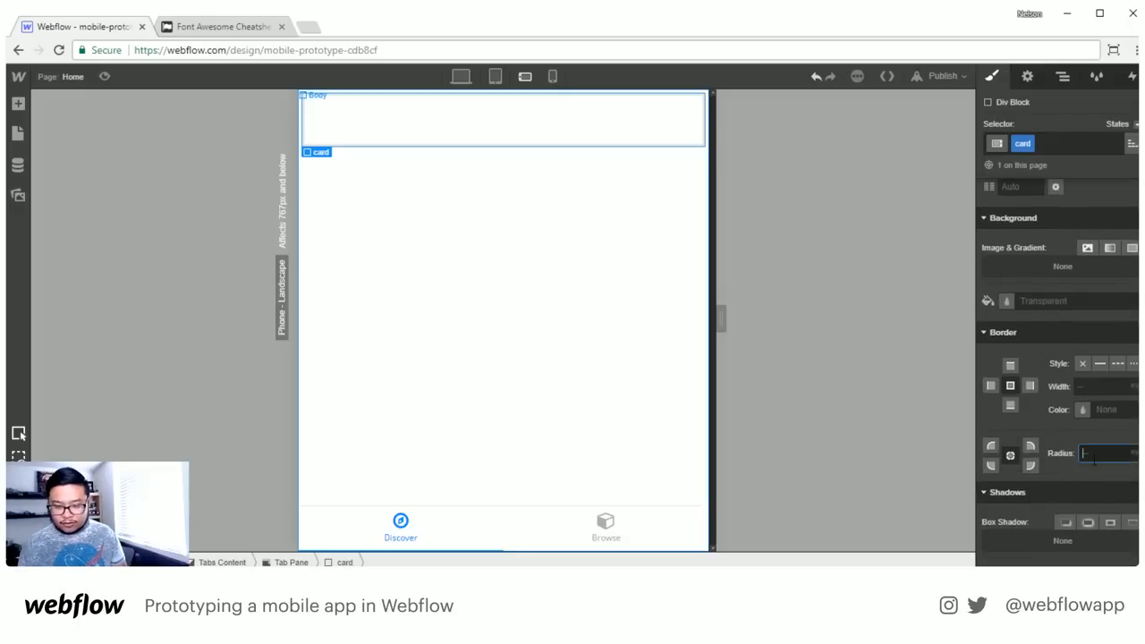
key(Return)
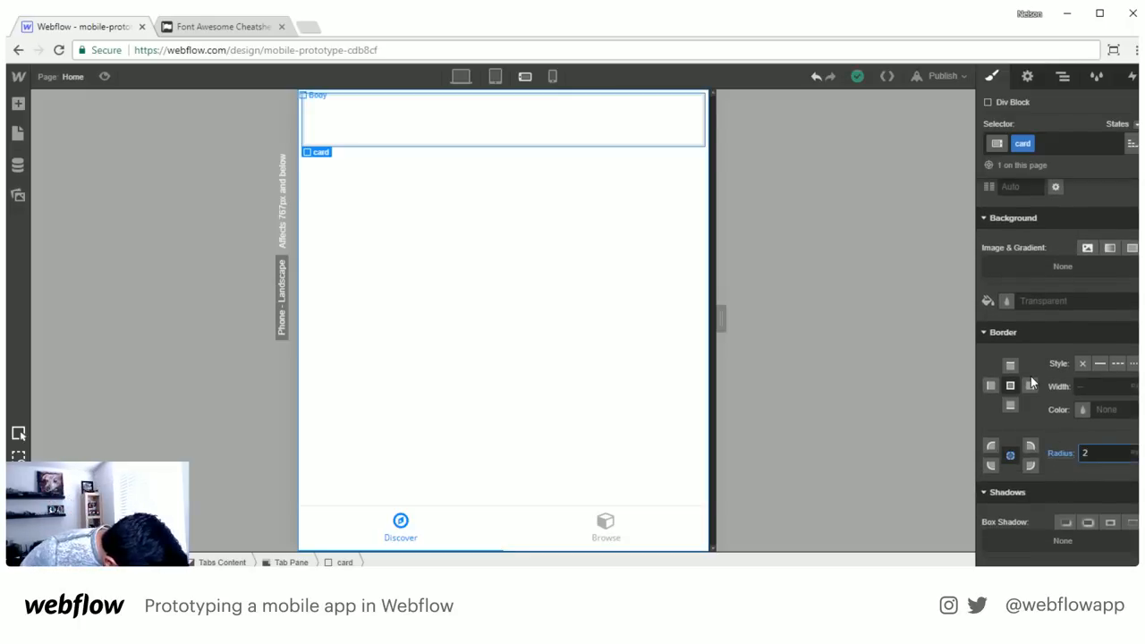
scroll(1072, 478, down, 4)
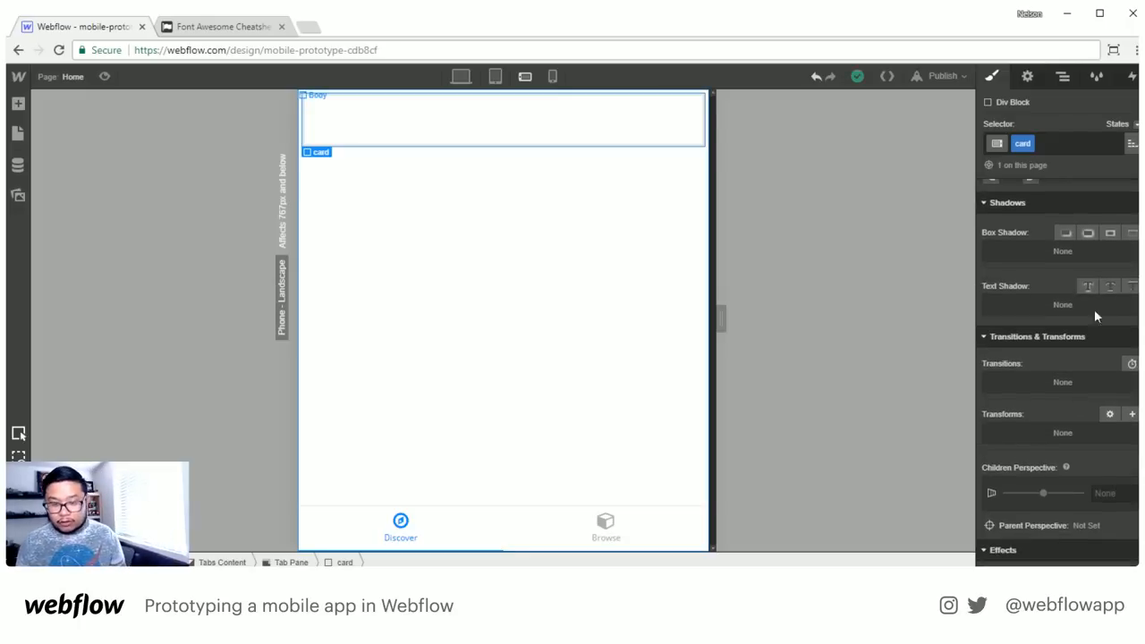
Add an outer glow box shadow to the card class with its color set to black at 27% opacity
click(1088, 233)
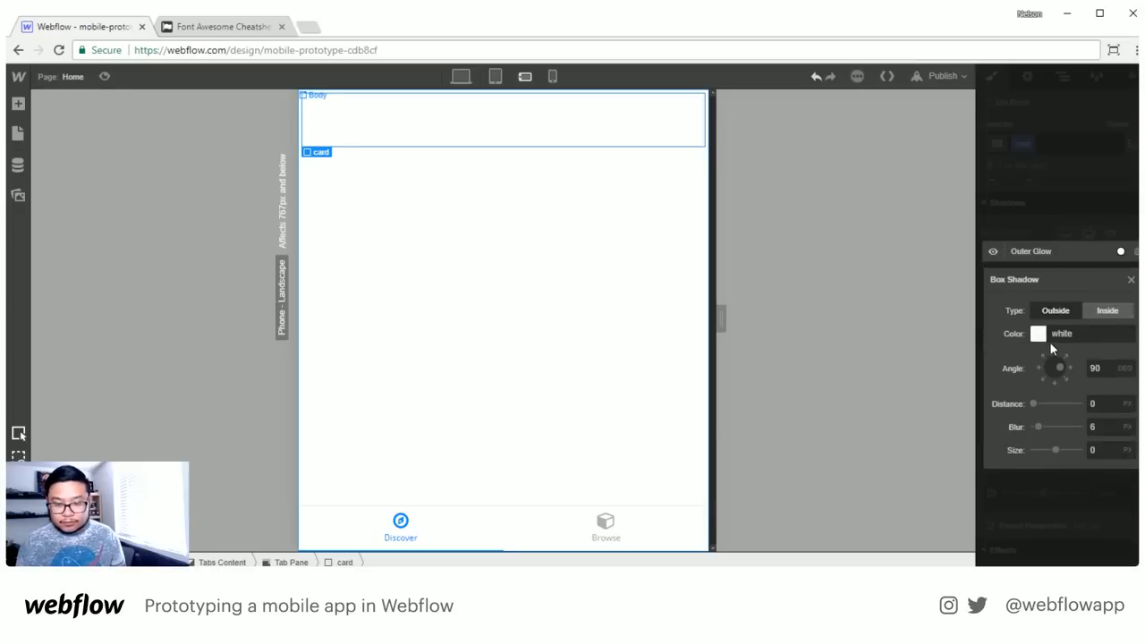
click(1063, 333)
drag(1038, 421, 969, 498)
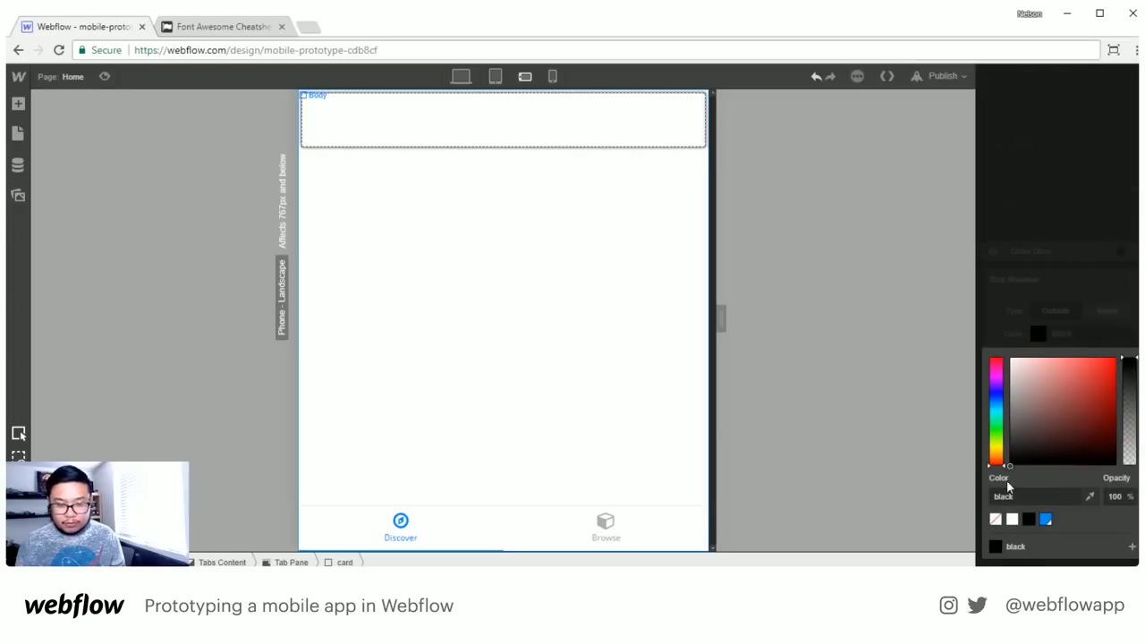
drag(1128, 366, 1123, 436)
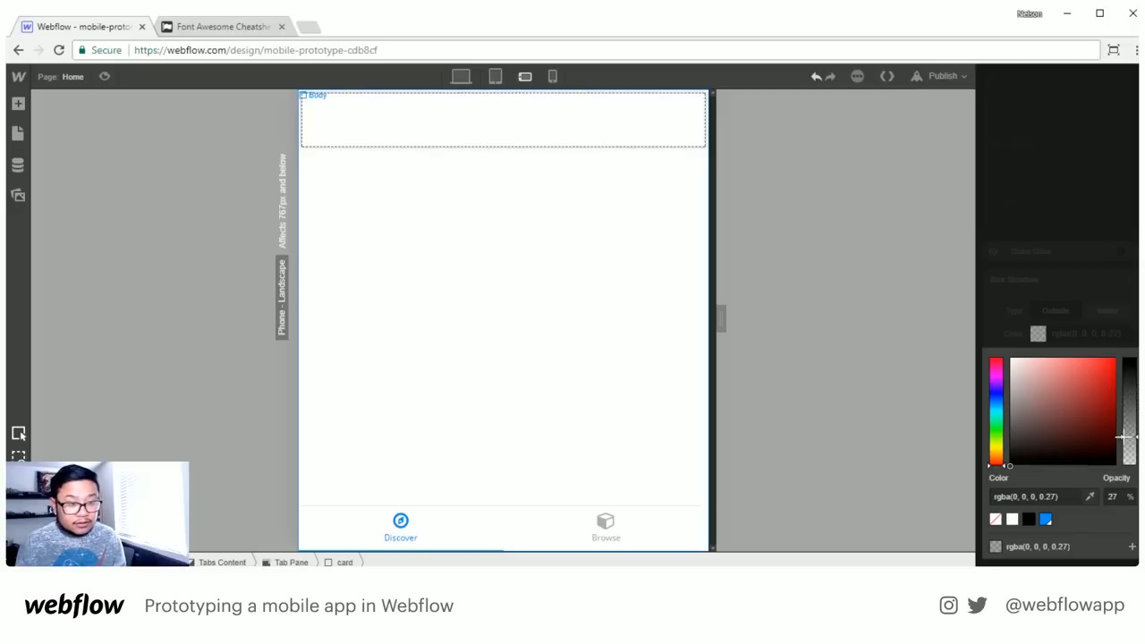
click(1106, 325)
click(1089, 256)
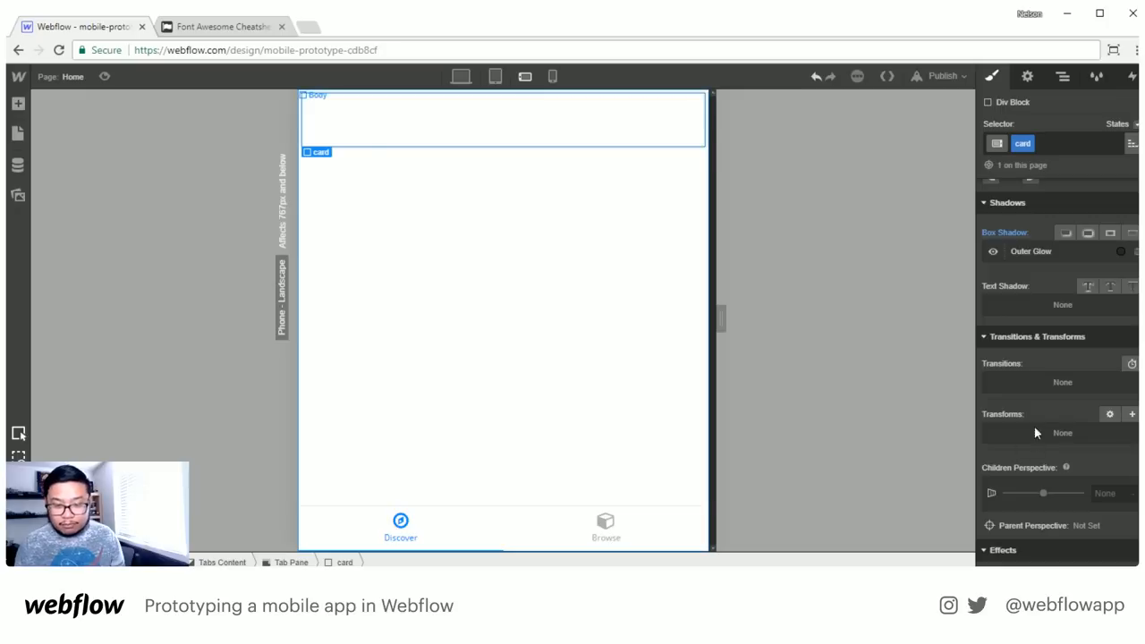
Set the border color of the card class to black at 5% opacity
scroll(1027, 438, up, 5)
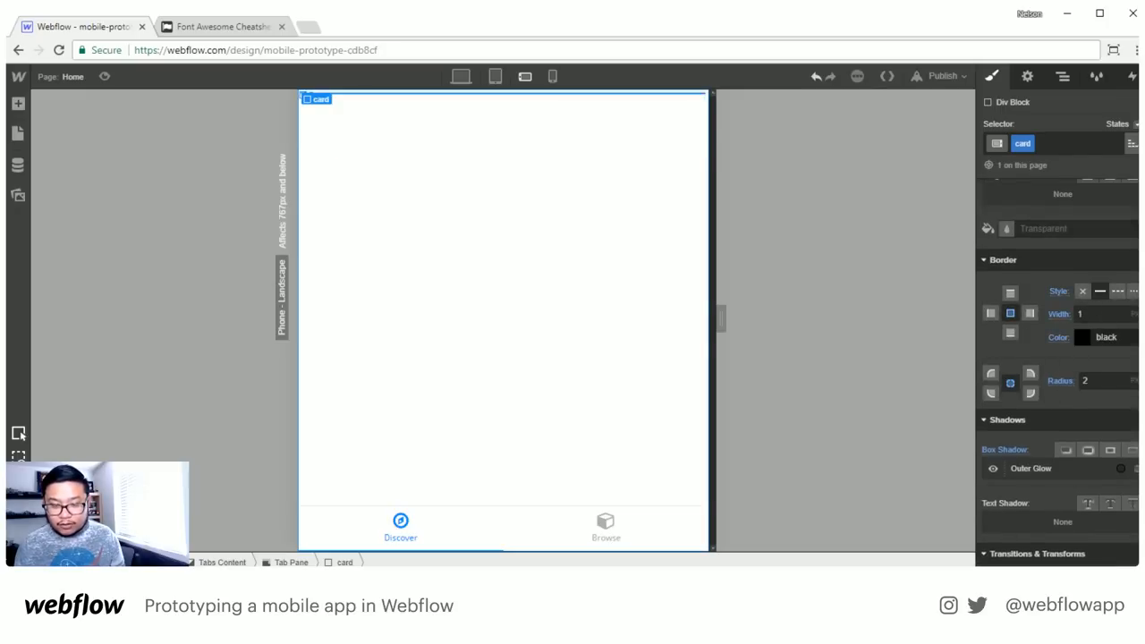
click(1079, 337)
drag(1129, 385, 1128, 462)
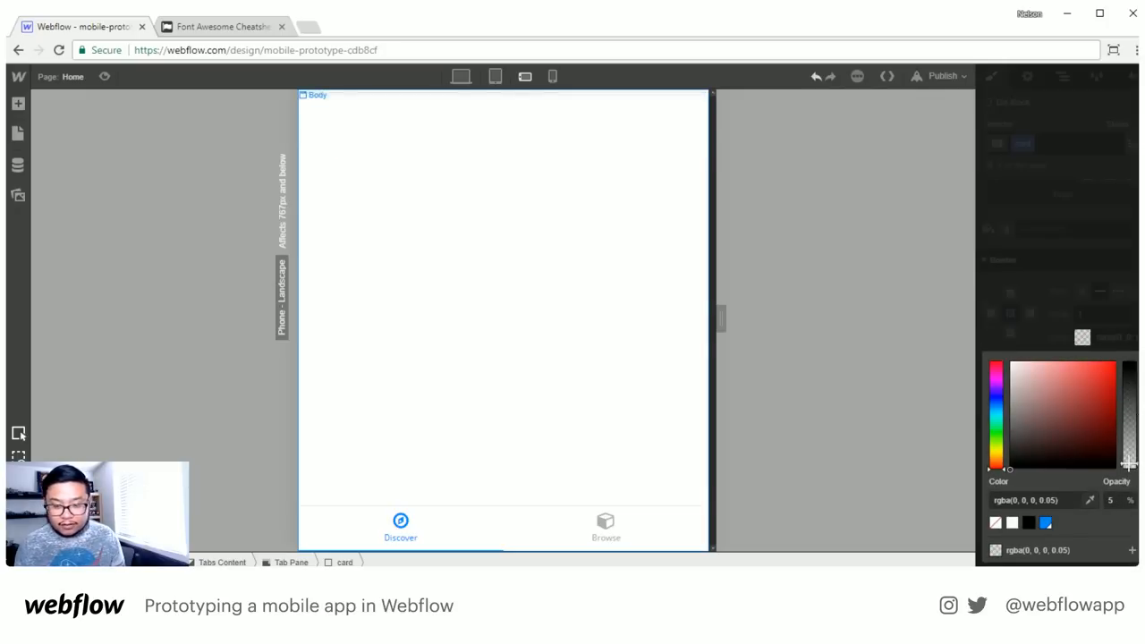
click(945, 330)
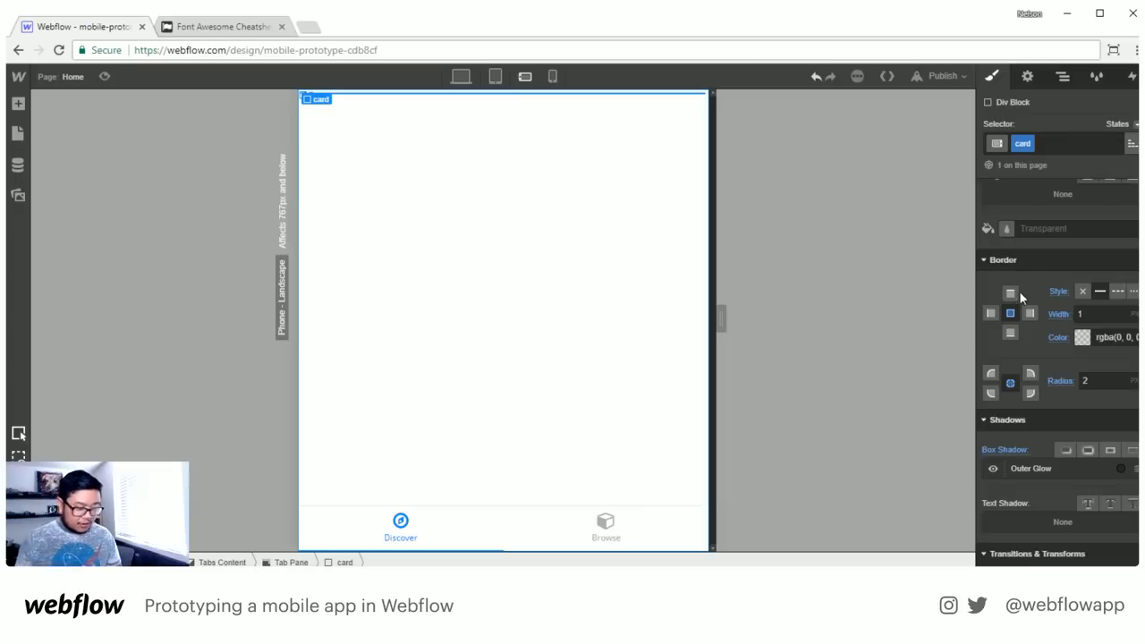
Set the padding of the card class to 10 px on all four sides
scroll(1021, 285, up, 10)
drag(1072, 284, 1074, 311)
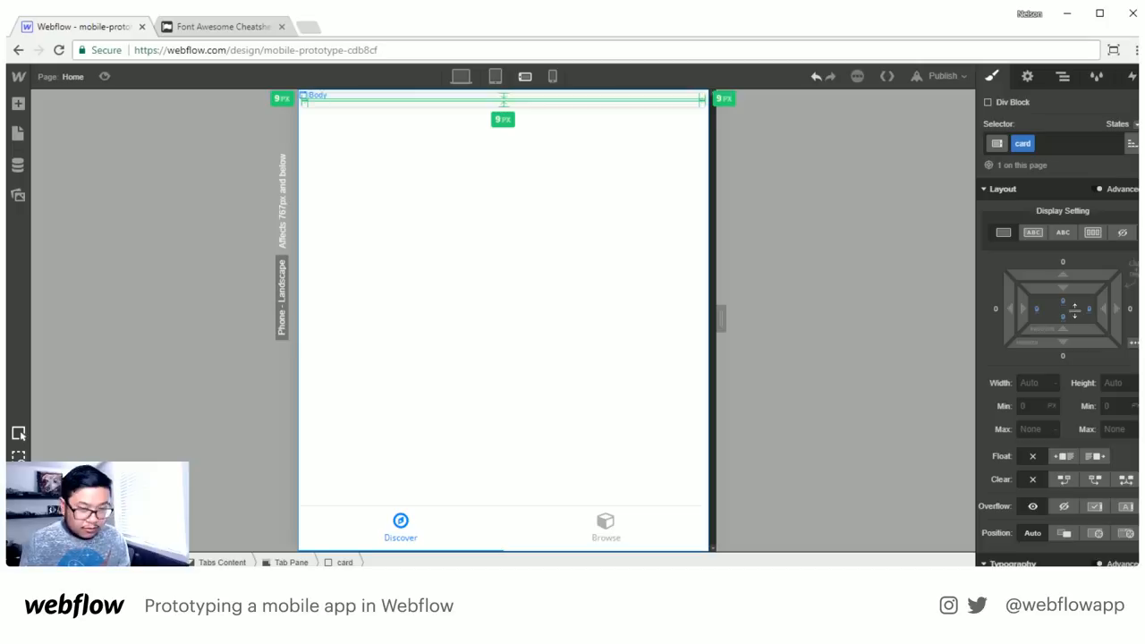
drag(1077, 311, 1078, 312)
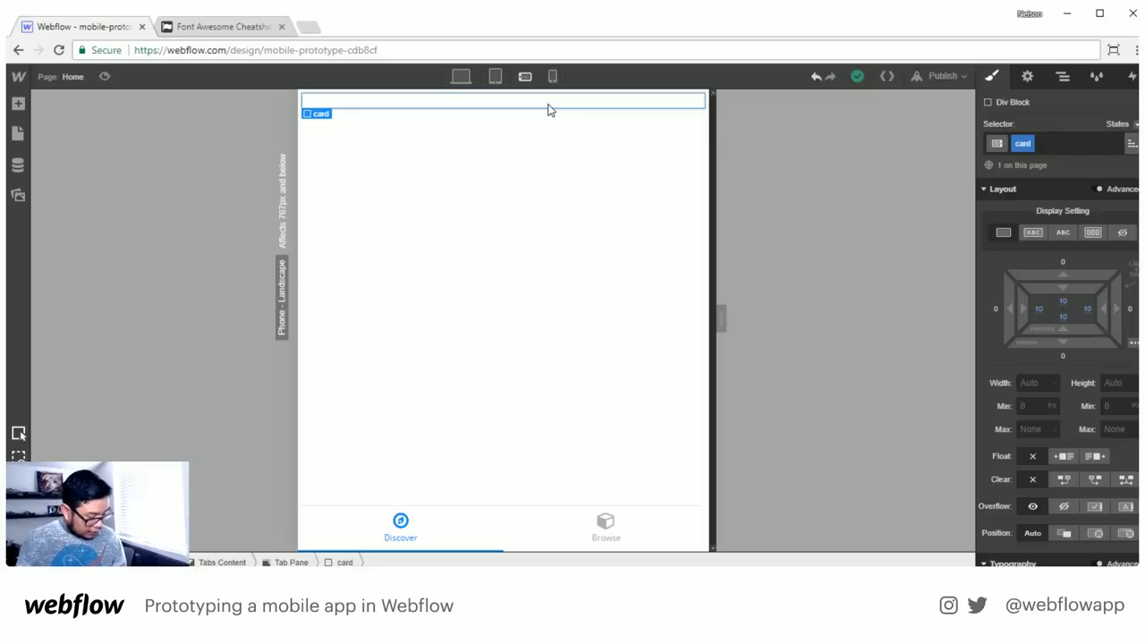
Add a Div Block inside the card and give it a class named card title bar
key(a)
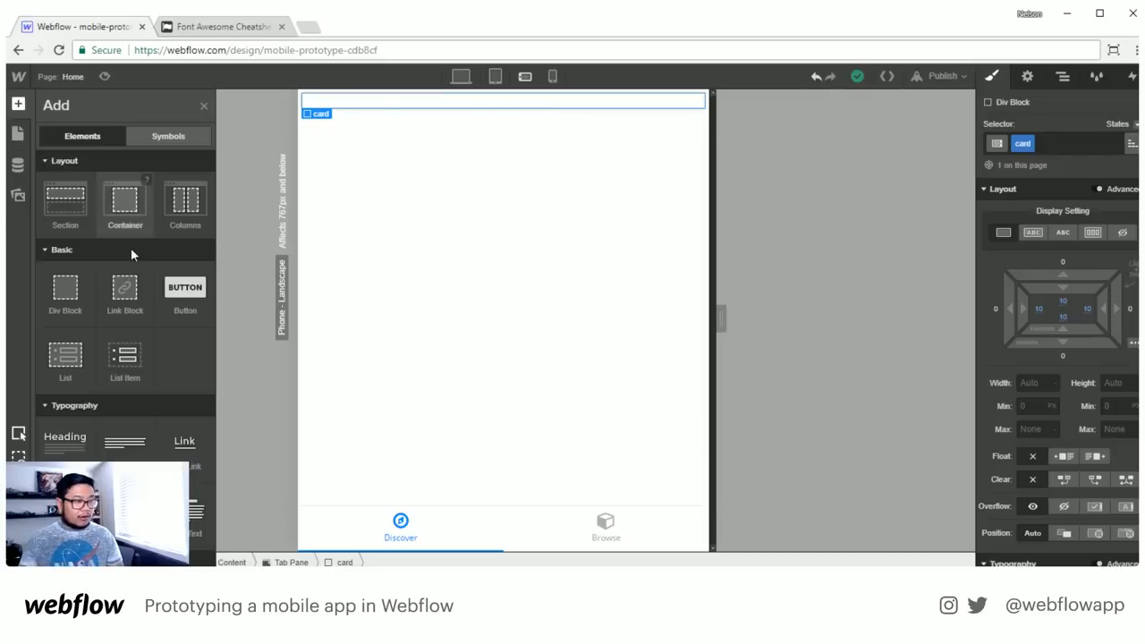
click(62, 289)
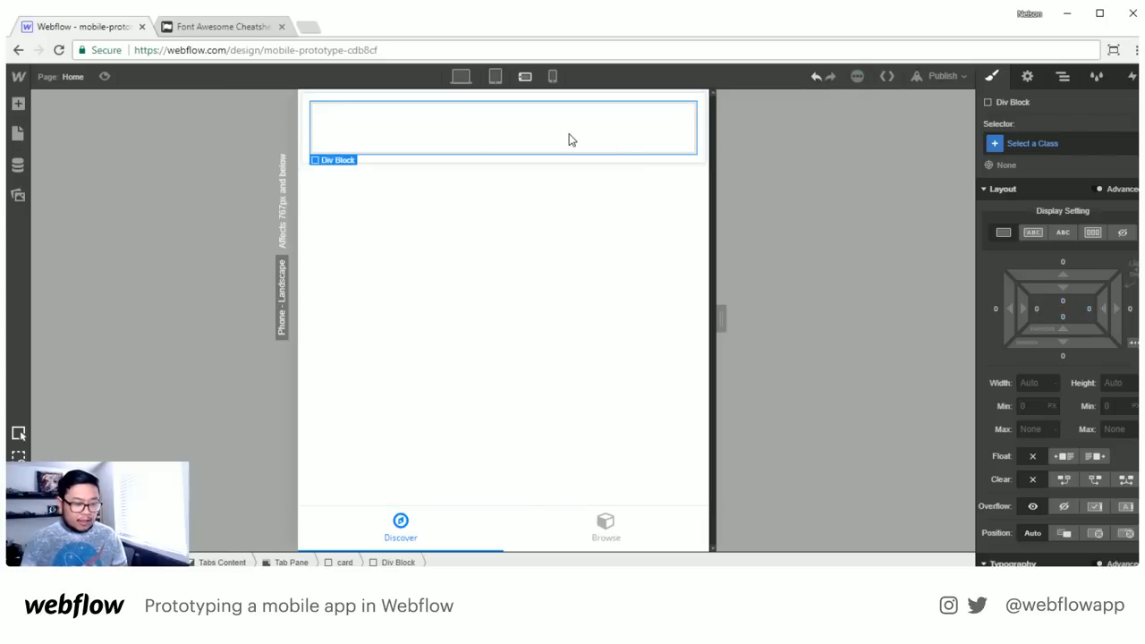
click(1031, 143)
text(card)
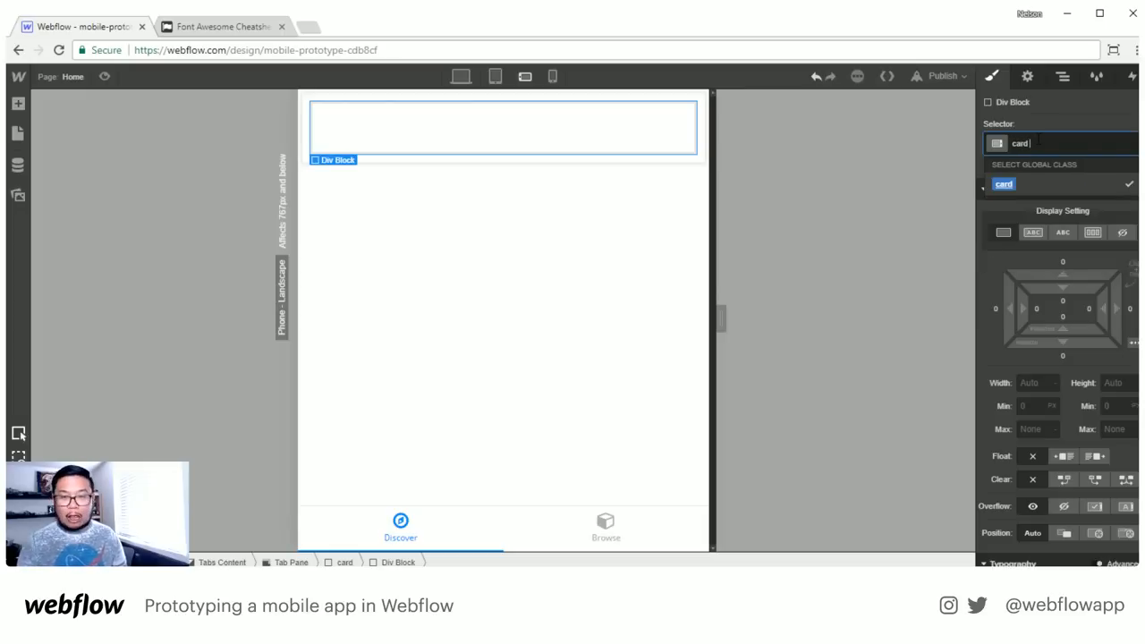
text( title)
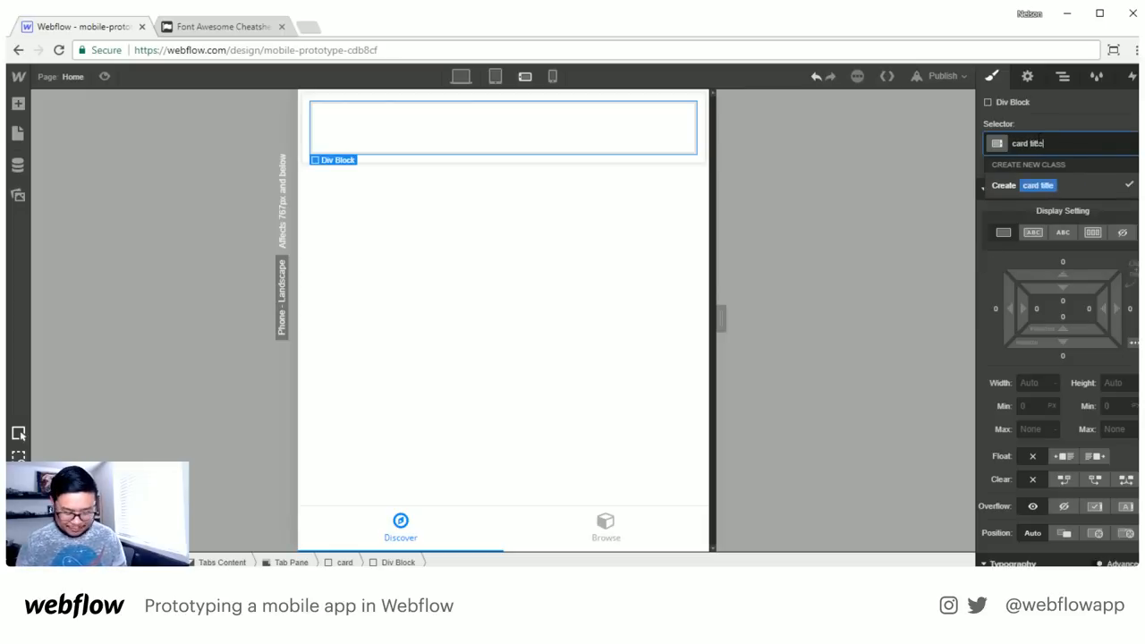
text( bar)
key(Return)
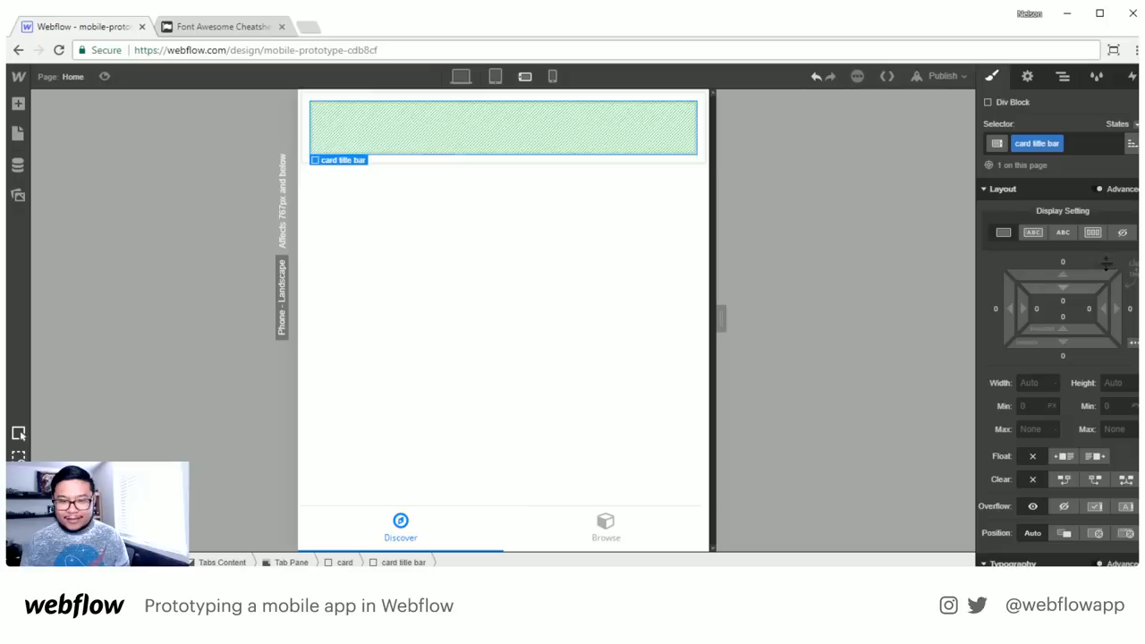
Set the card title bar's display to horizontal flex with its children justified by space between
click(1092, 232)
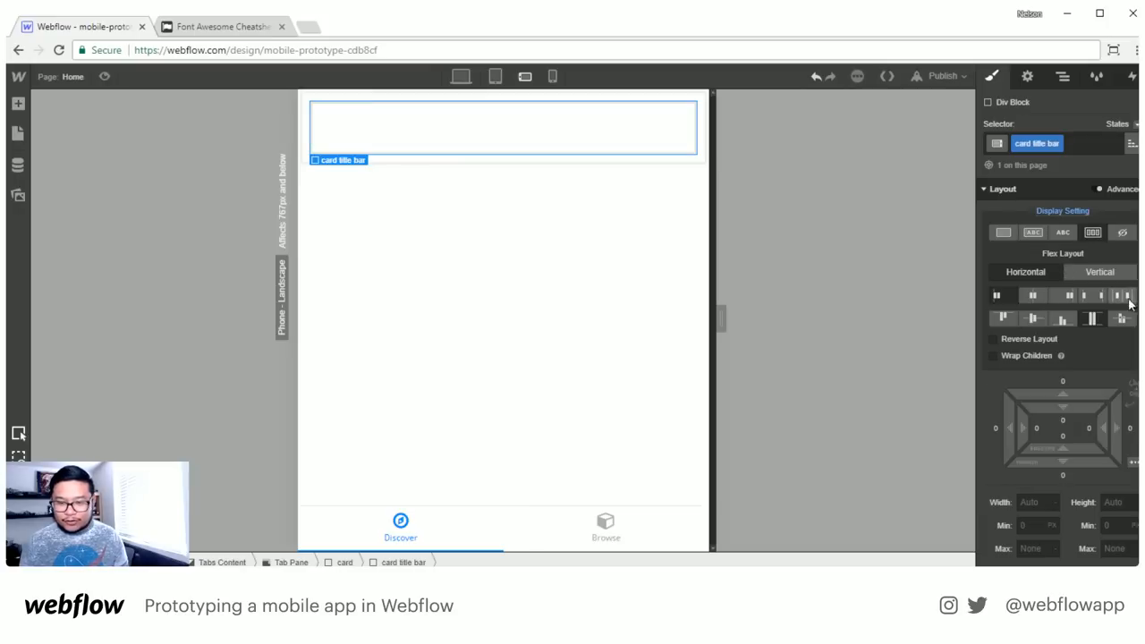
click(1092, 295)
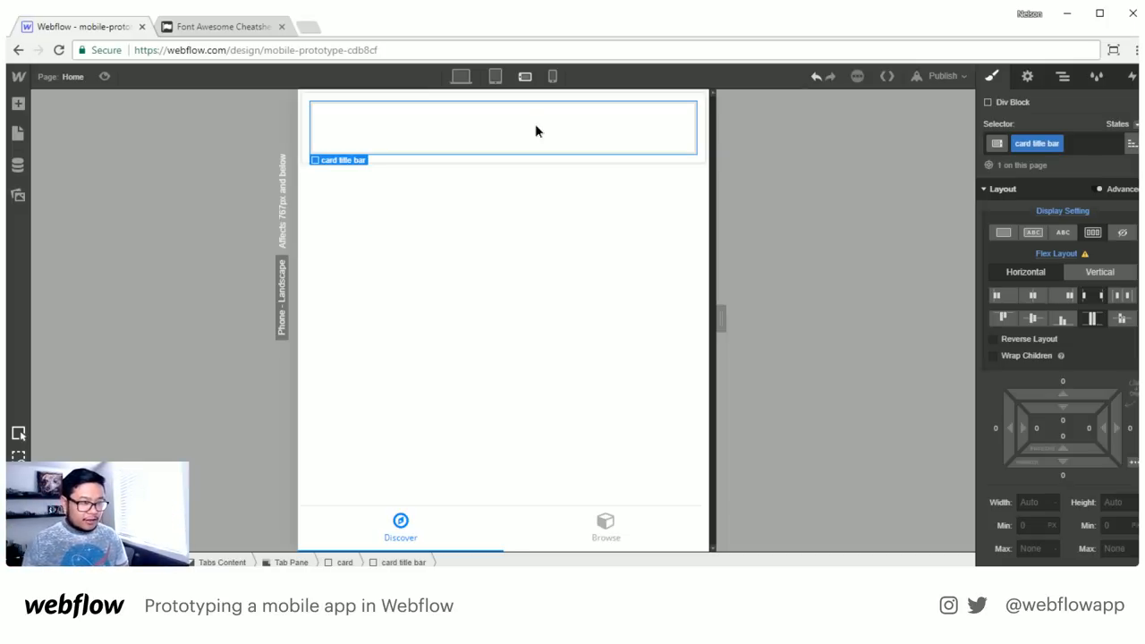
key(a)
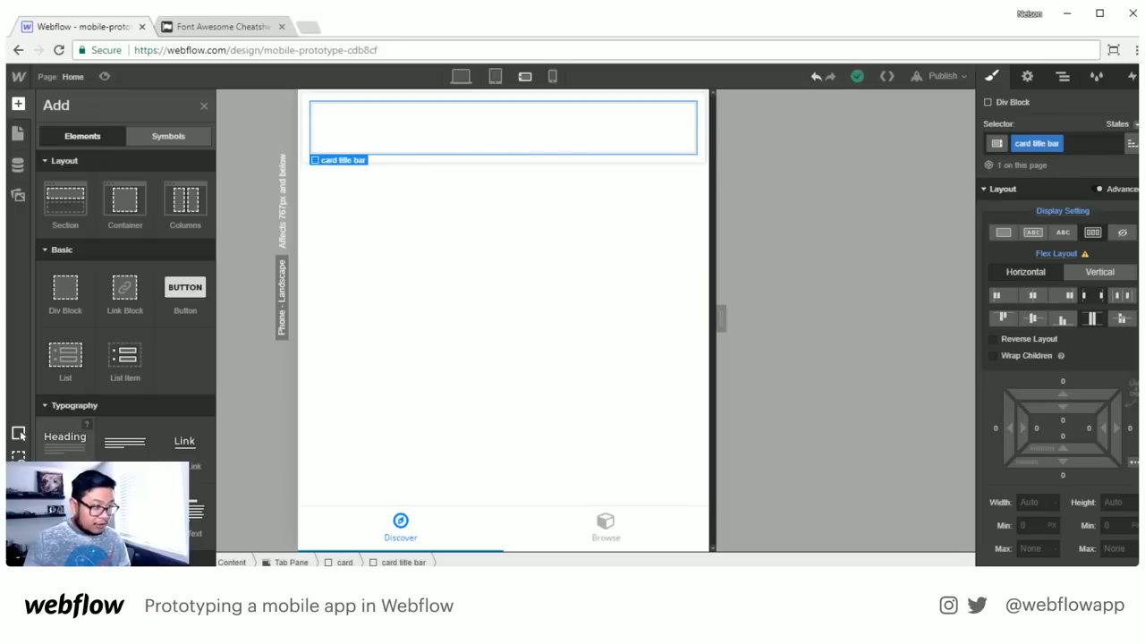
Switch to the Font Awesome cheatsheet and search the page for google
click(234, 27)
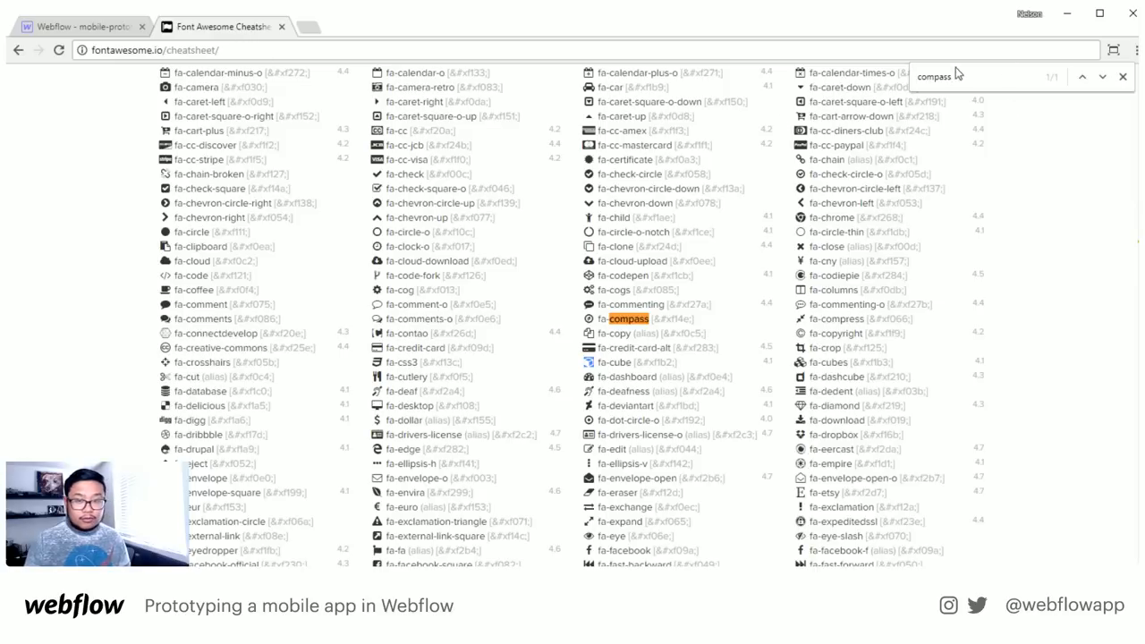
key(ctrl+f)
text(google)
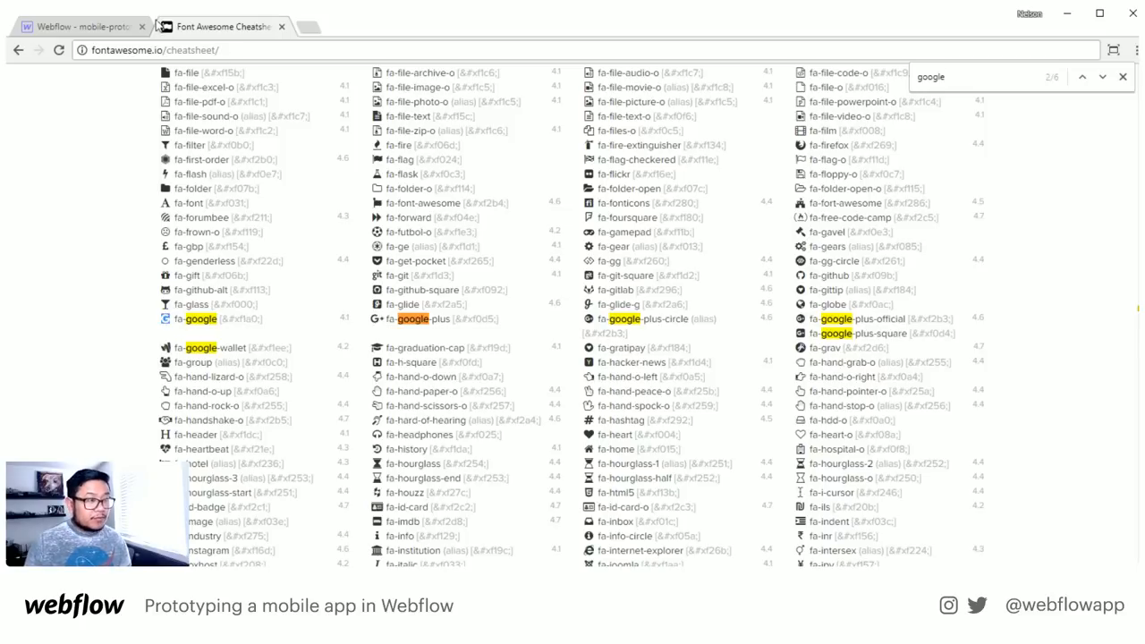
Switch back to Webflow and paste a copy of the compass icon text block into the card title bar
click(82, 26)
click(378, 137)
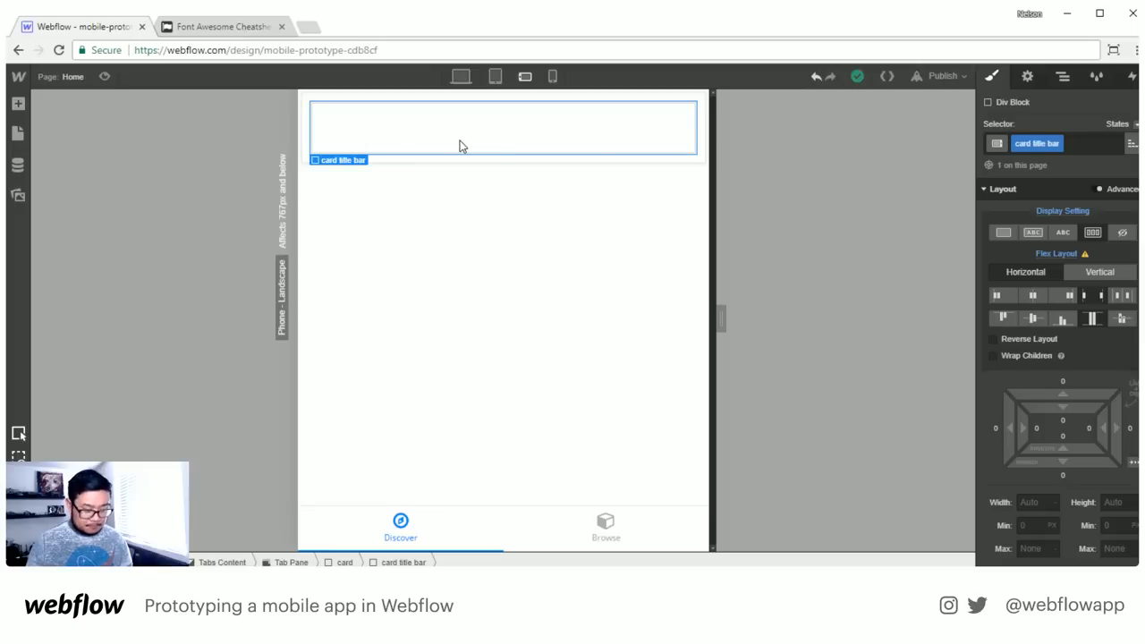
key(ctrl+v)
Copy the fa-google glyph from the Font Awesome cheatsheet and replace the compass icon in Webflow's card title bar with it
click(243, 27)
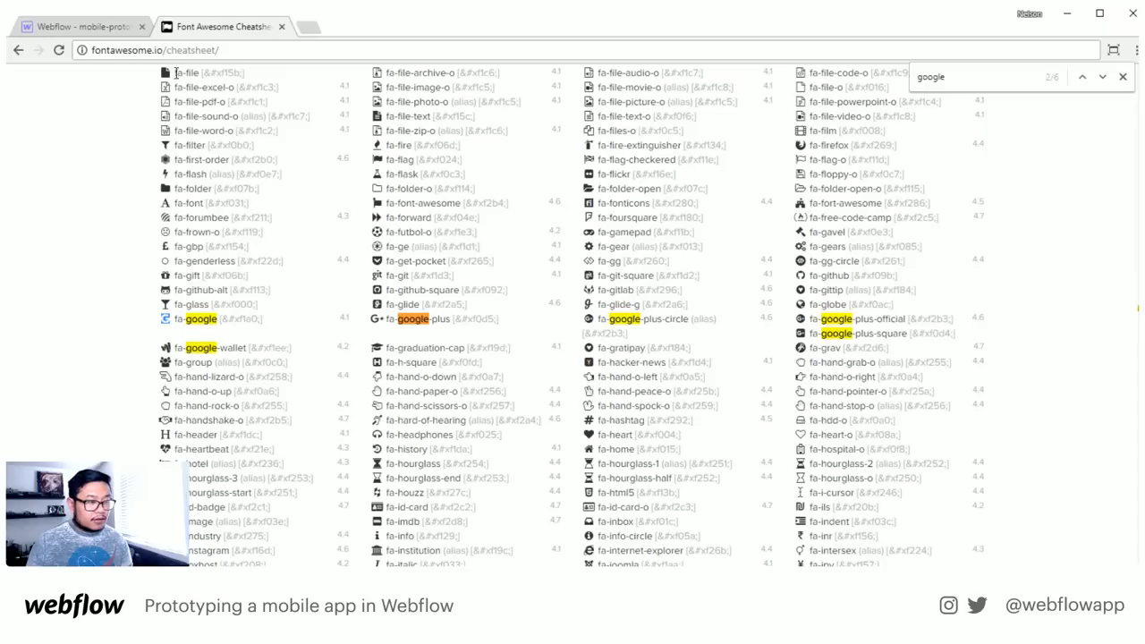
click(49, 26)
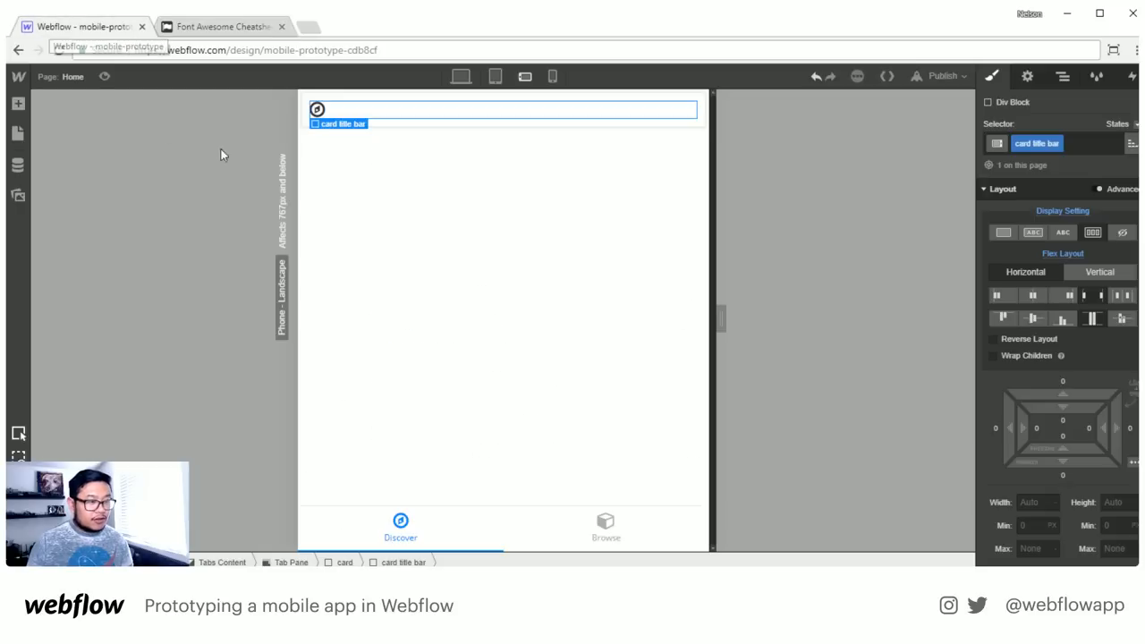
double_click(316, 109)
key(ctrl+v)
key(Escape)
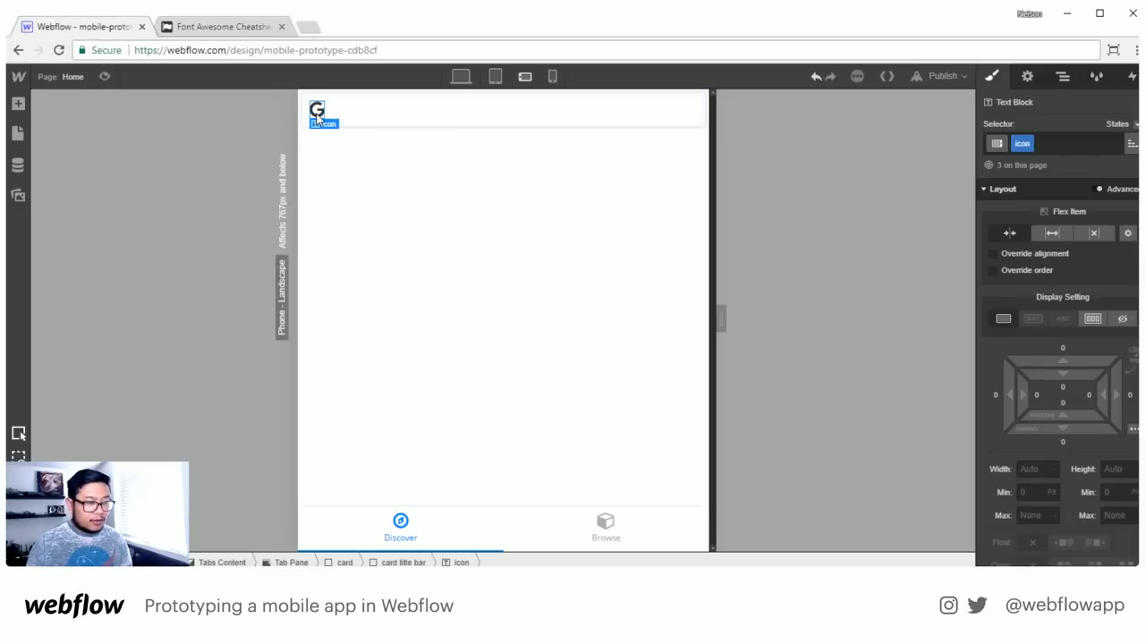
Add a Div Block inside the card title bar and nest the Google icon within it
click(1061, 77)
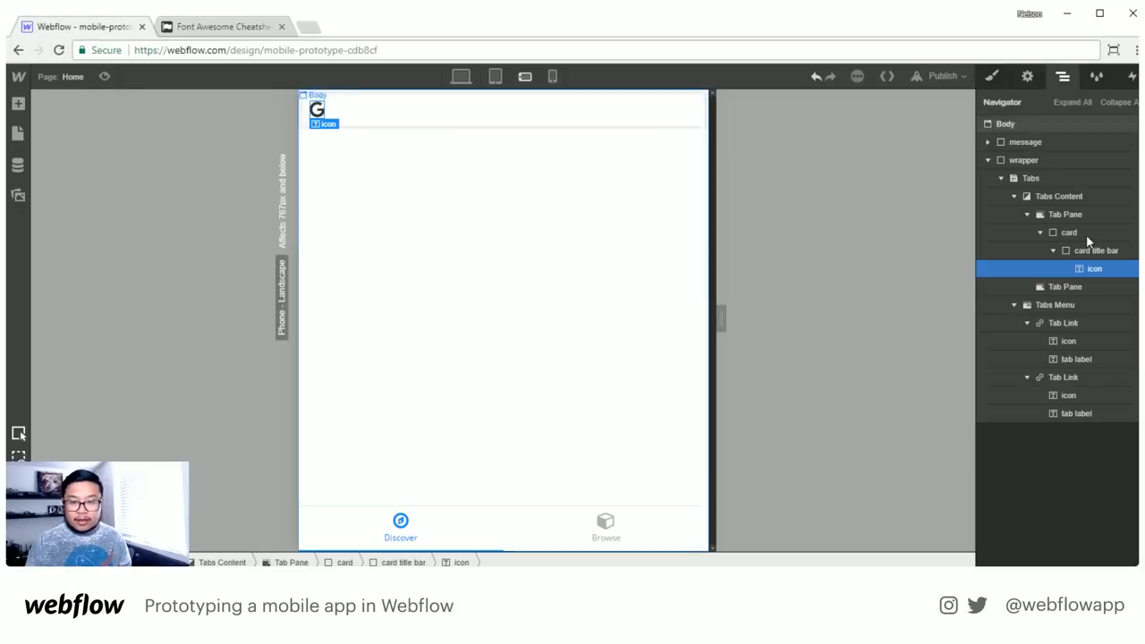
key(a)
click(66, 286)
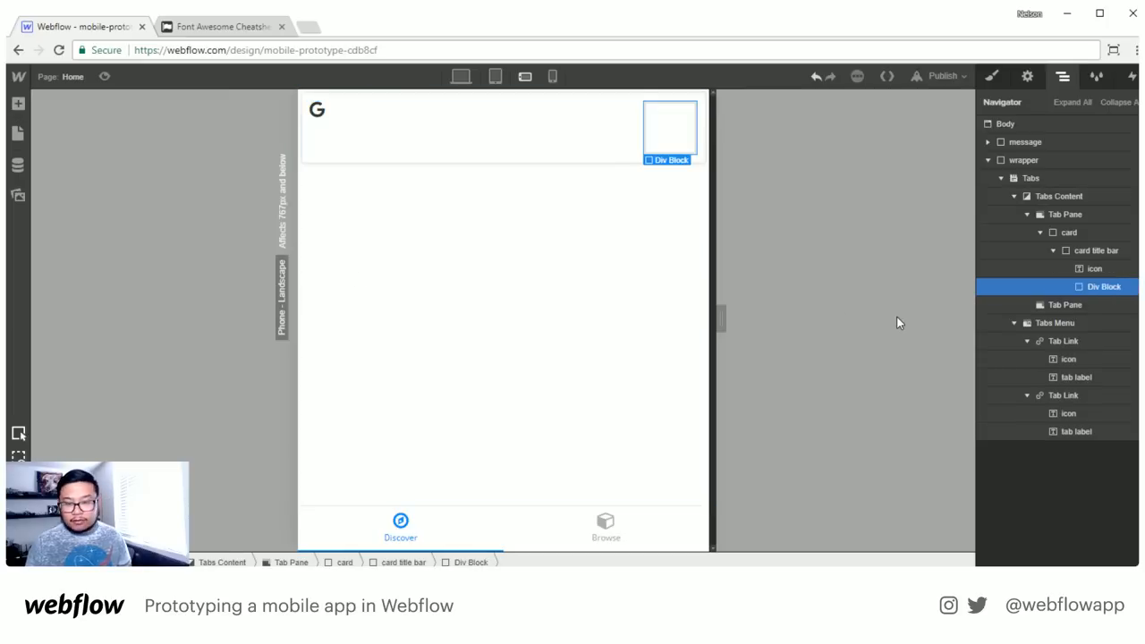
drag(1082, 270, 1126, 284)
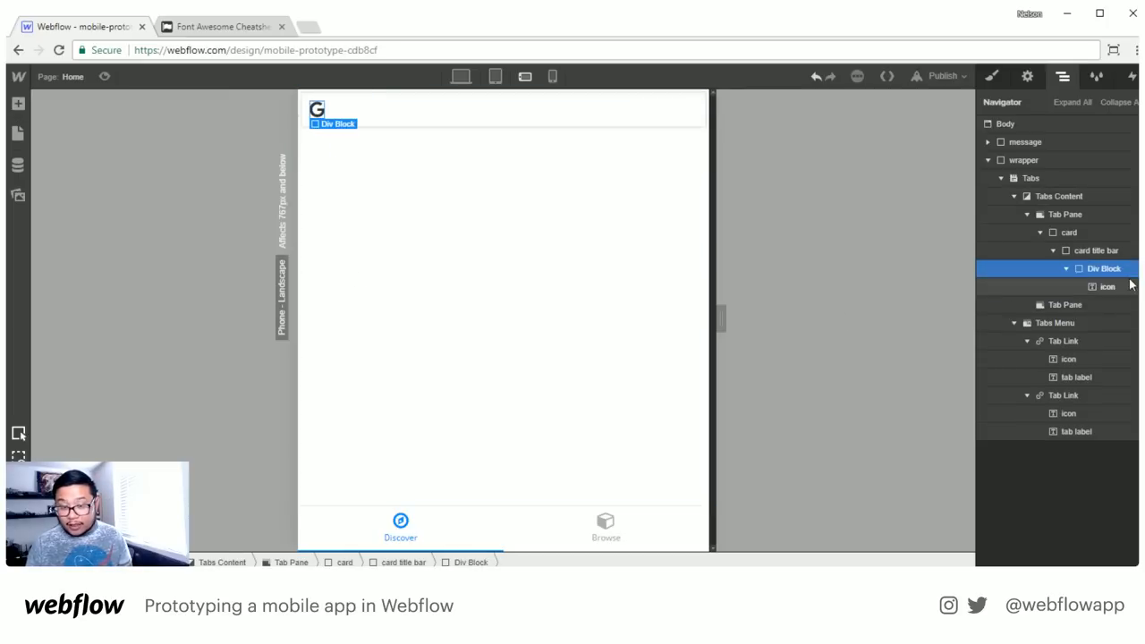
Add a Text Block after the icon inside the nested Div Block and change its text to Google Assistant
click(1108, 287)
key(a)
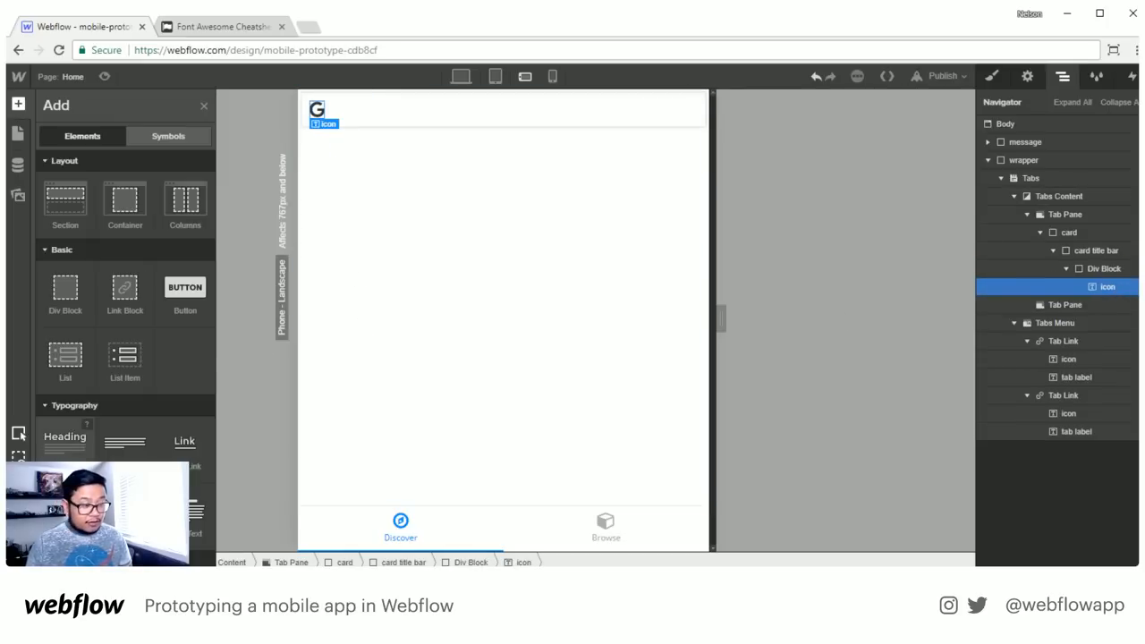
click(185, 511)
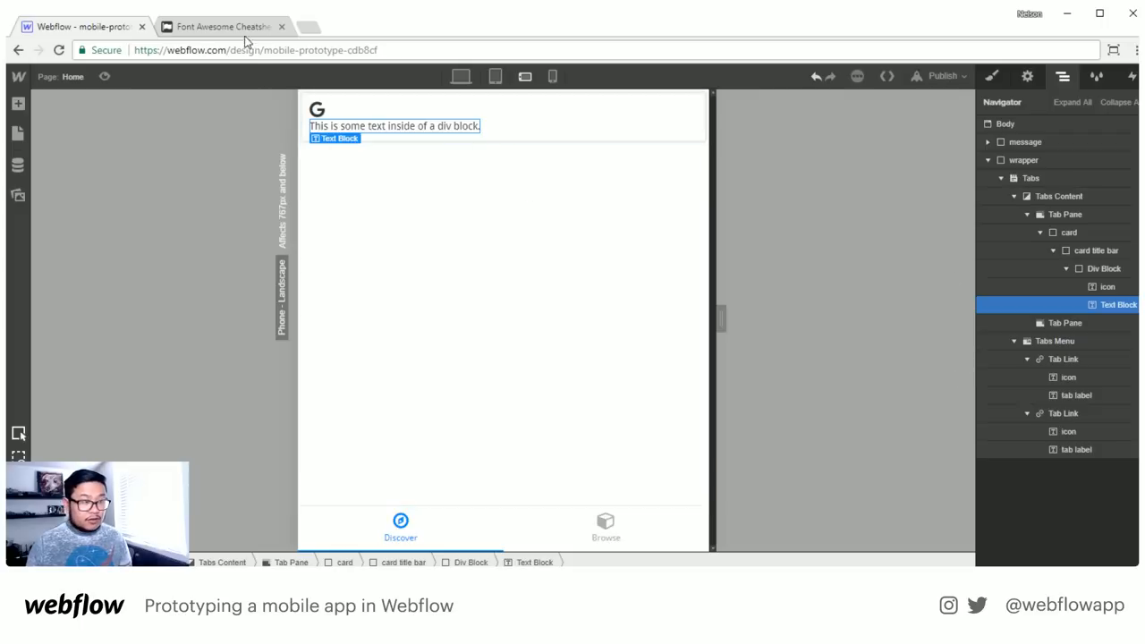
double_click(402, 128)
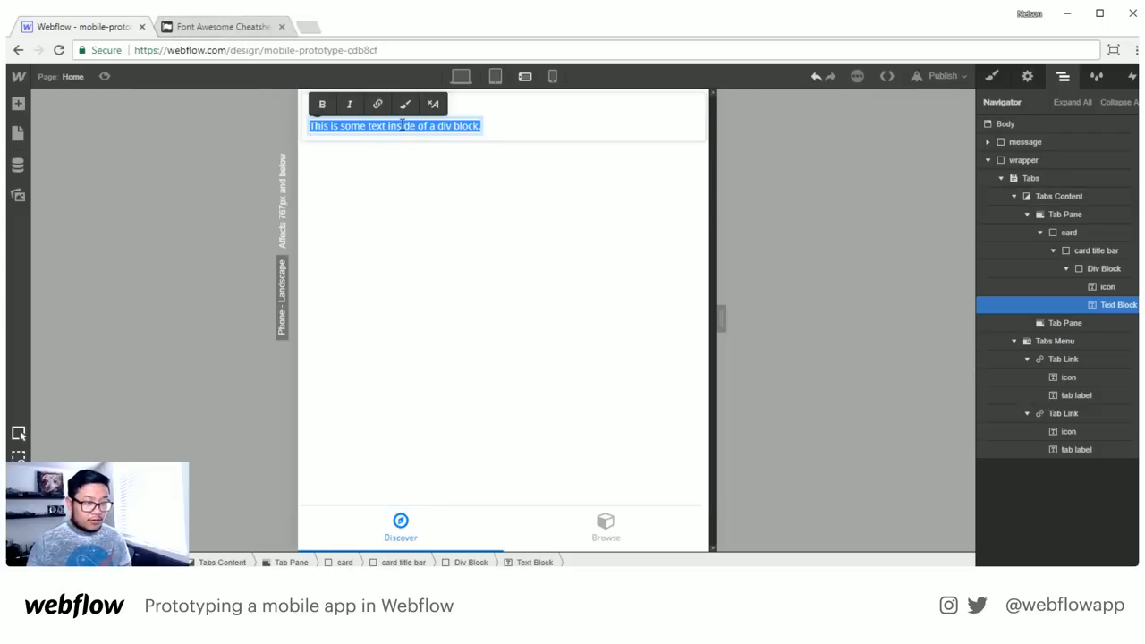
text(Google Assist)
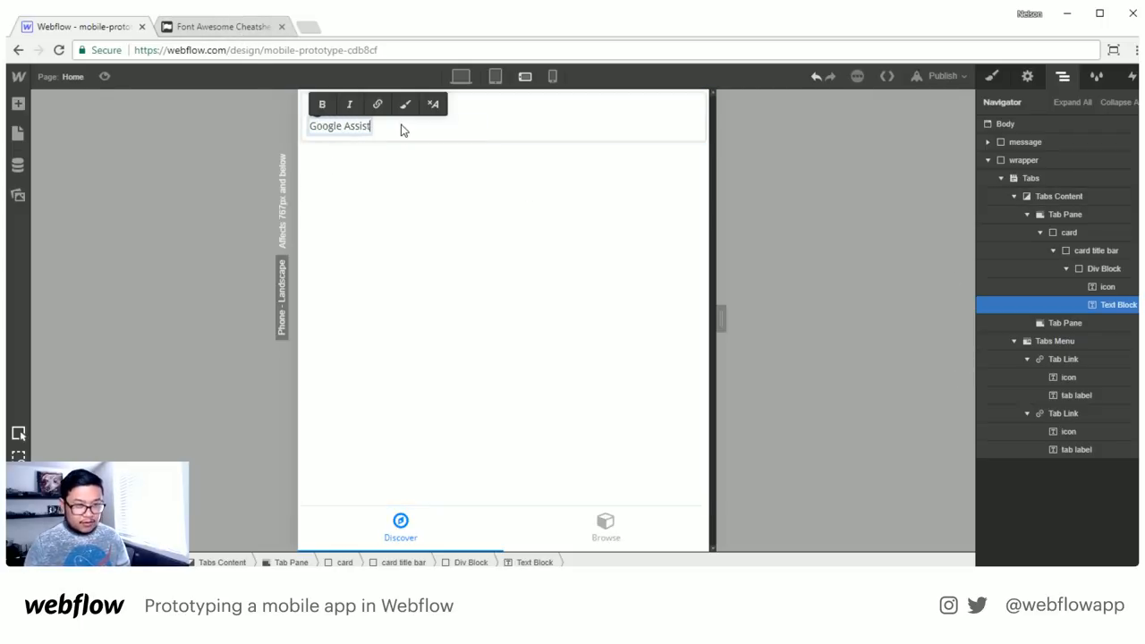
text(ant)
key(Escape)
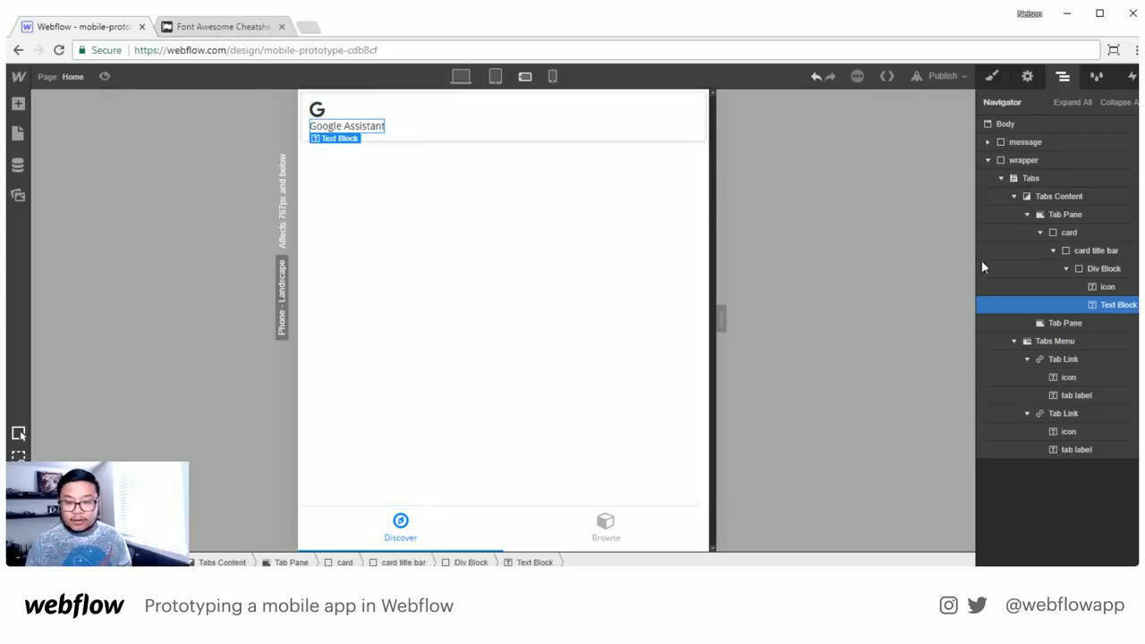
Set the display of the Google icon in the card title bar to inline-block
click(1114, 271)
click(1109, 286)
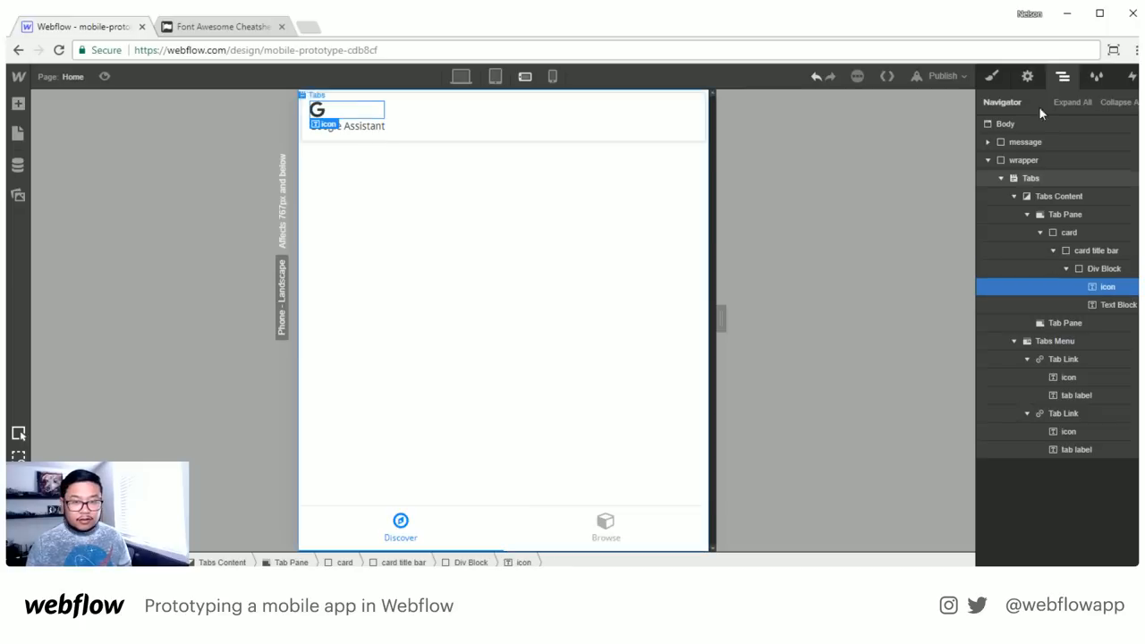
click(991, 78)
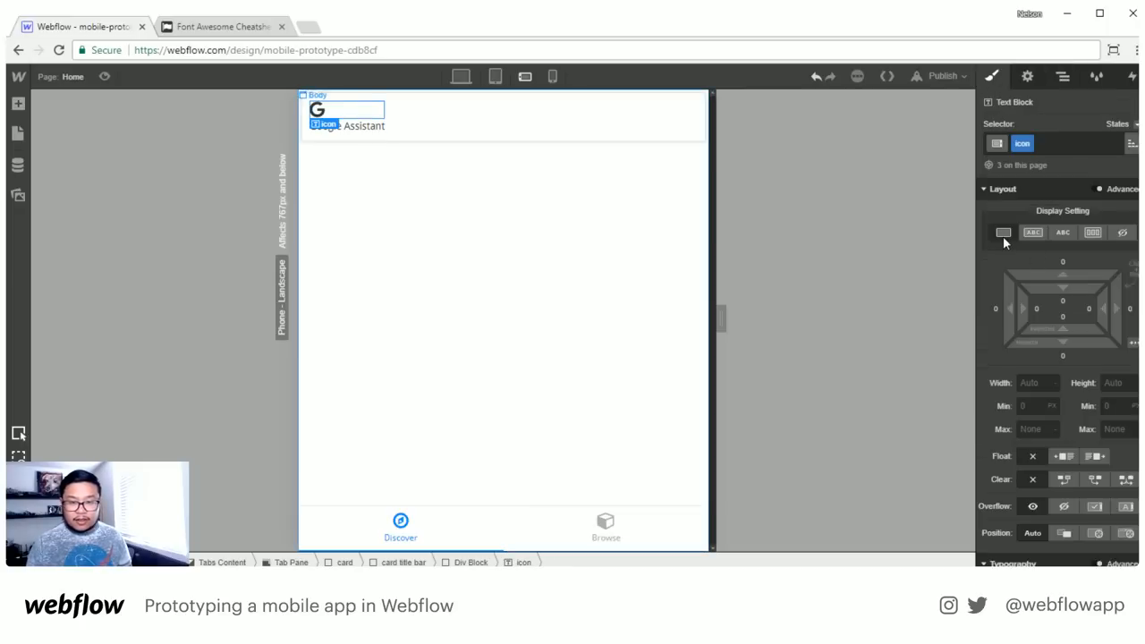
click(1029, 234)
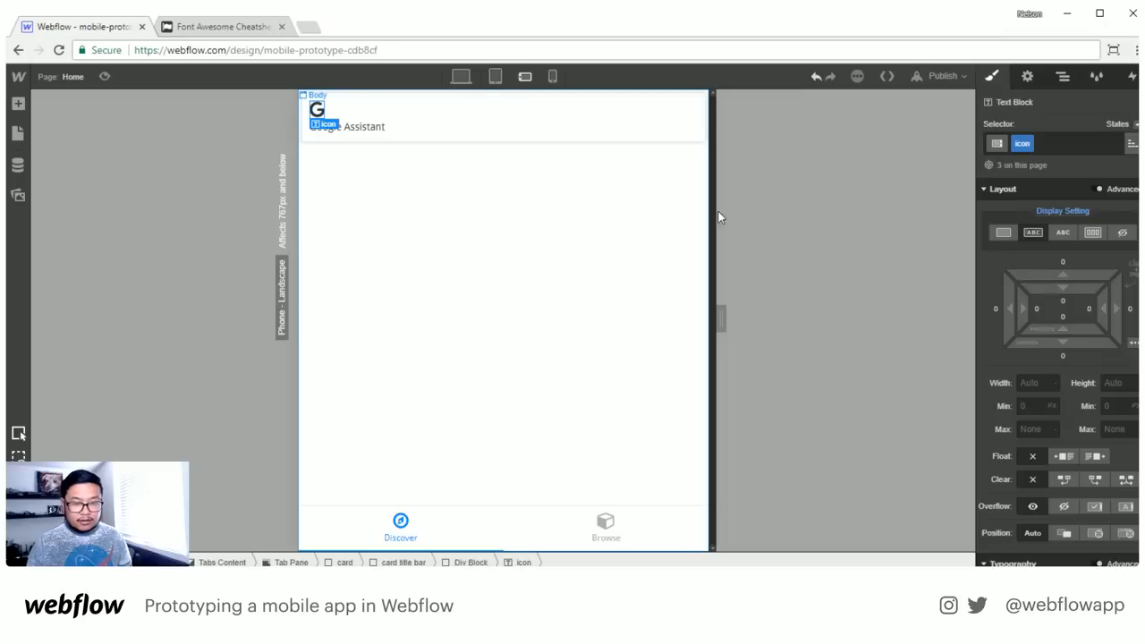
Assign a new card title class to the Google Assistant text block and set its display to inline-block
click(366, 136)
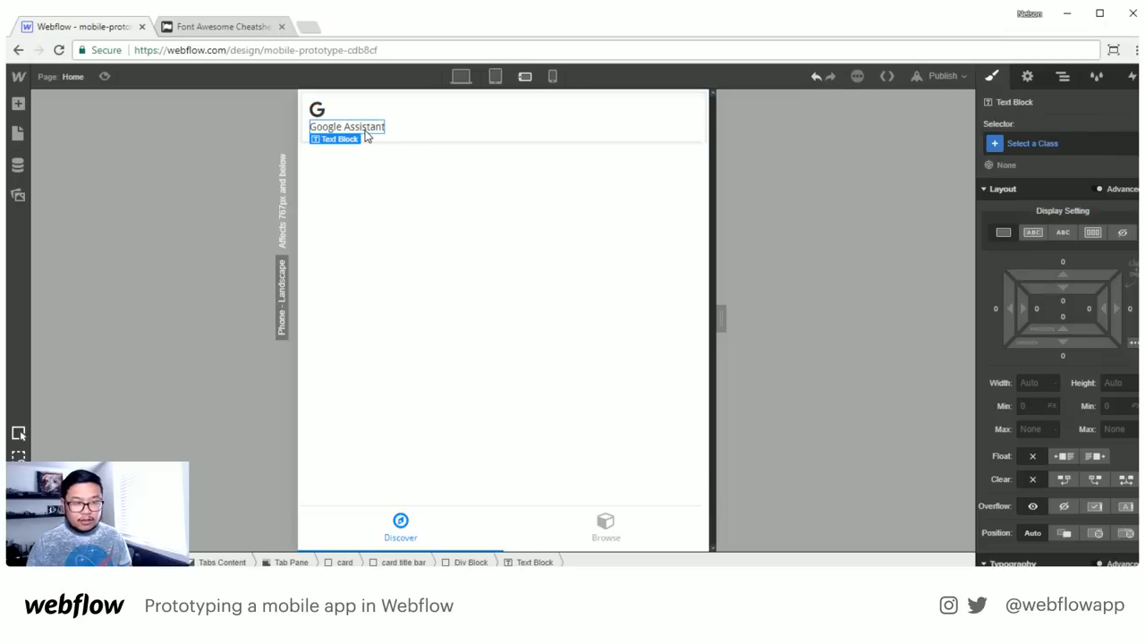
click(1050, 143)
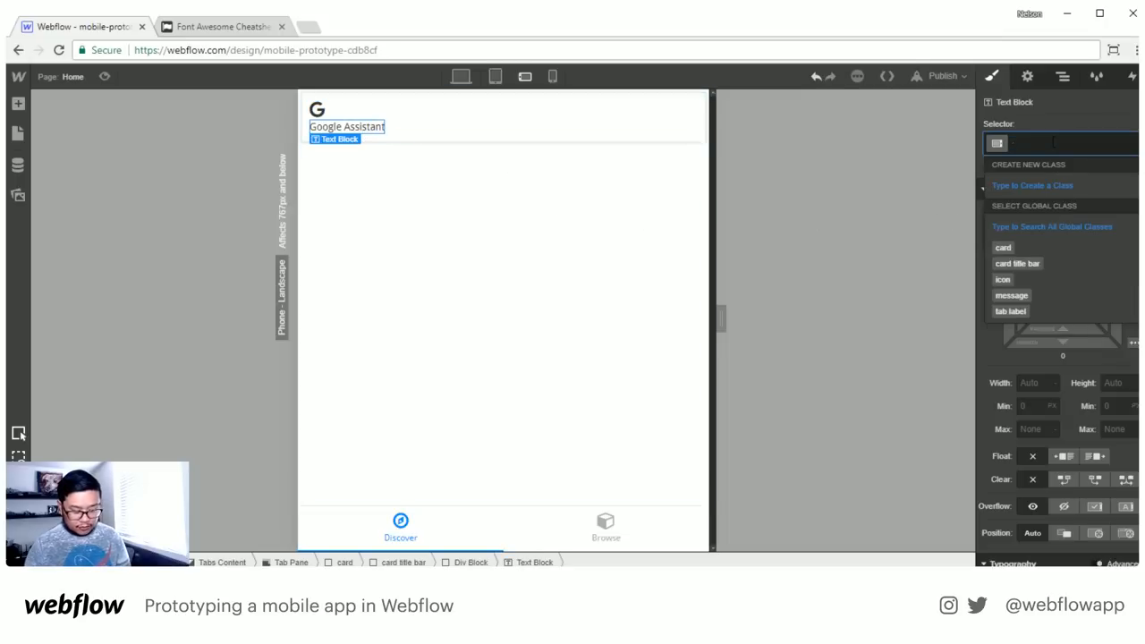
text(card title)
key(Return)
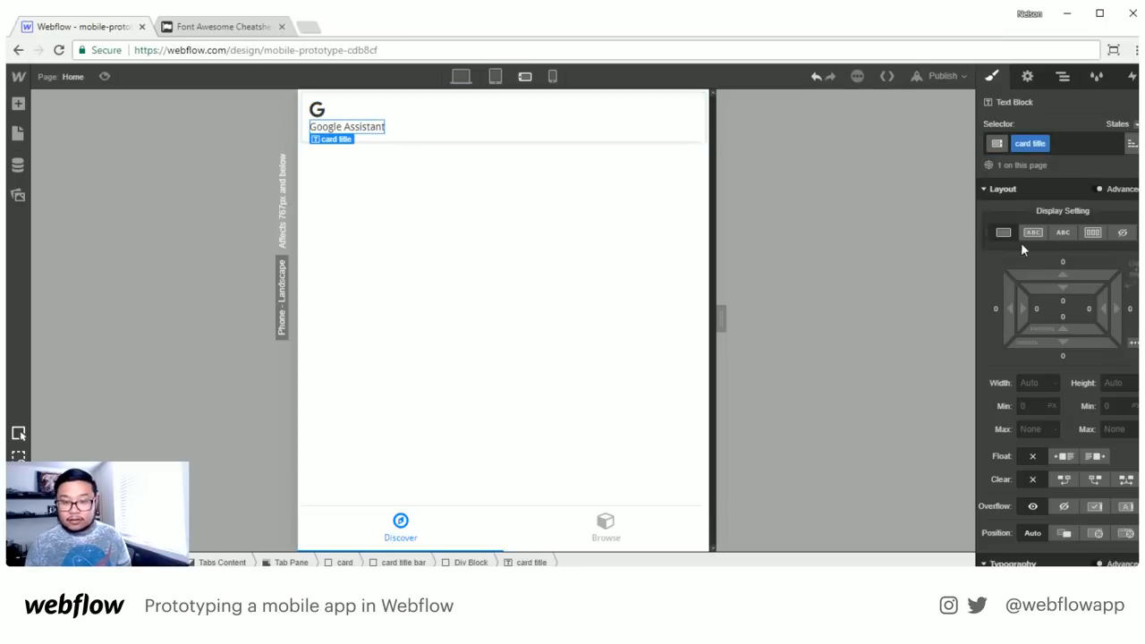
click(1034, 232)
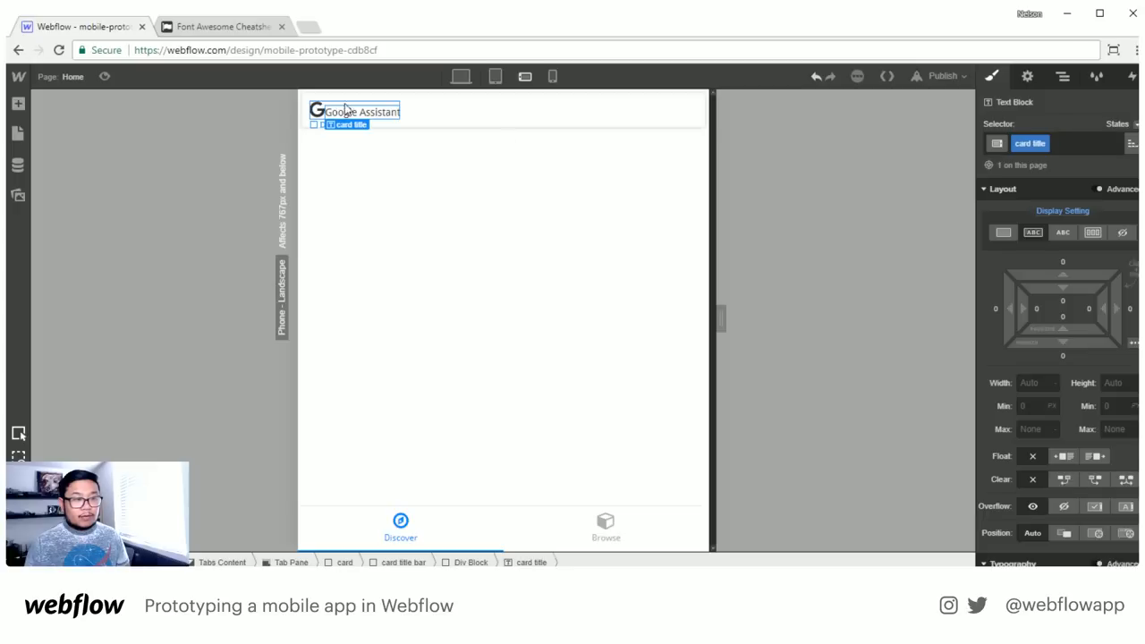
Give the nested Div Block around the icon and title the class card title left, and make it a horizontal flexbox with vertically centred children
click(317, 110)
click(1019, 143)
text(card title left)
key(Return)
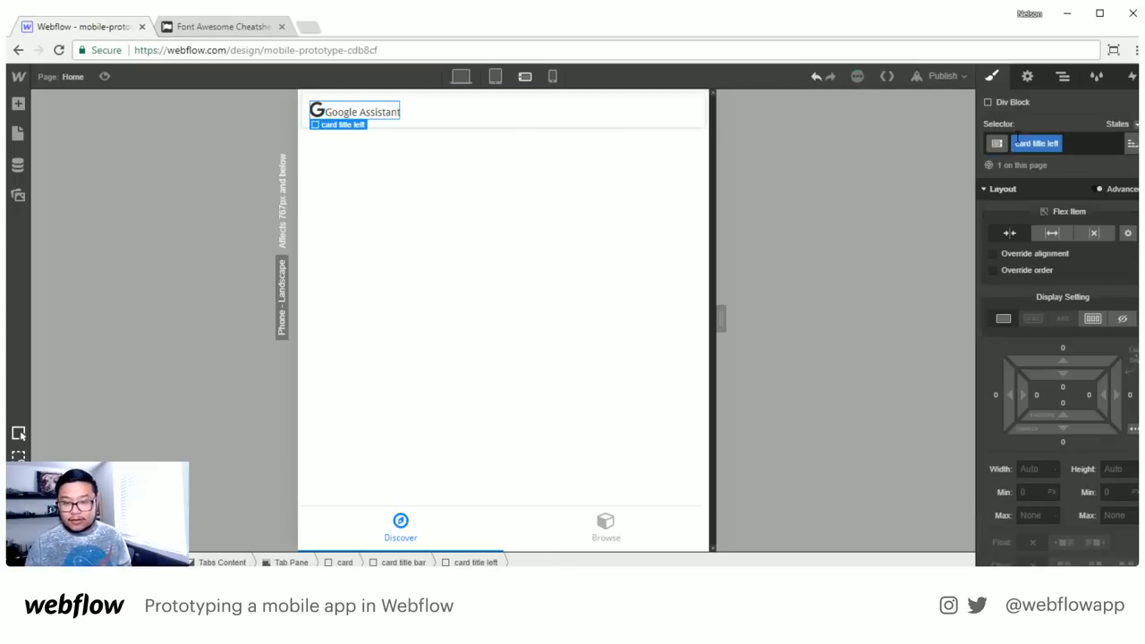
click(1086, 318)
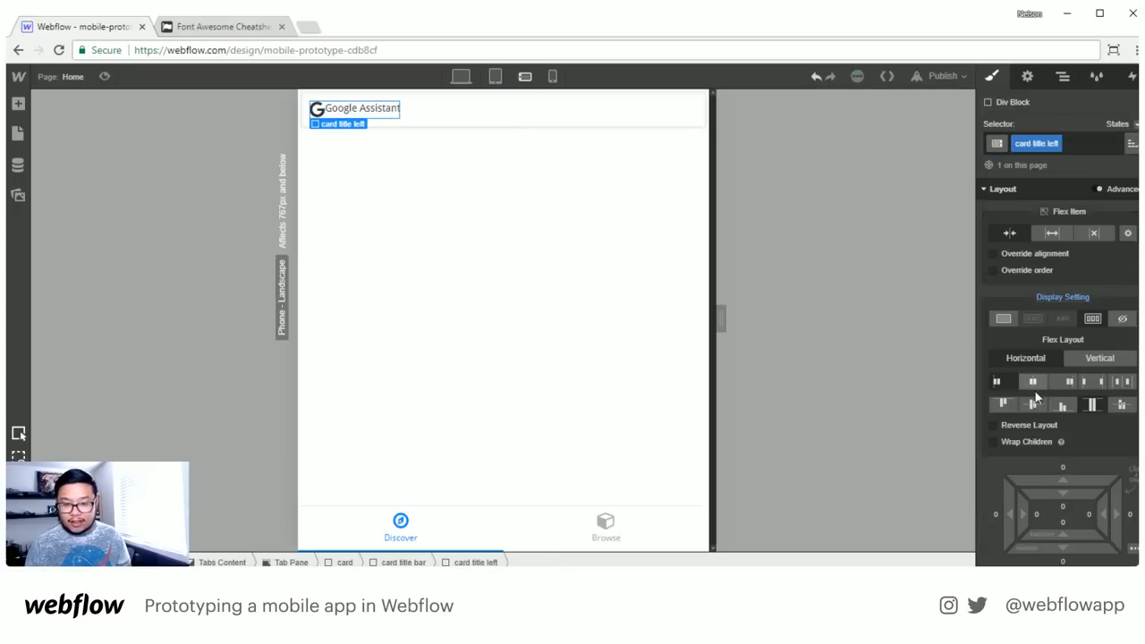
click(1032, 404)
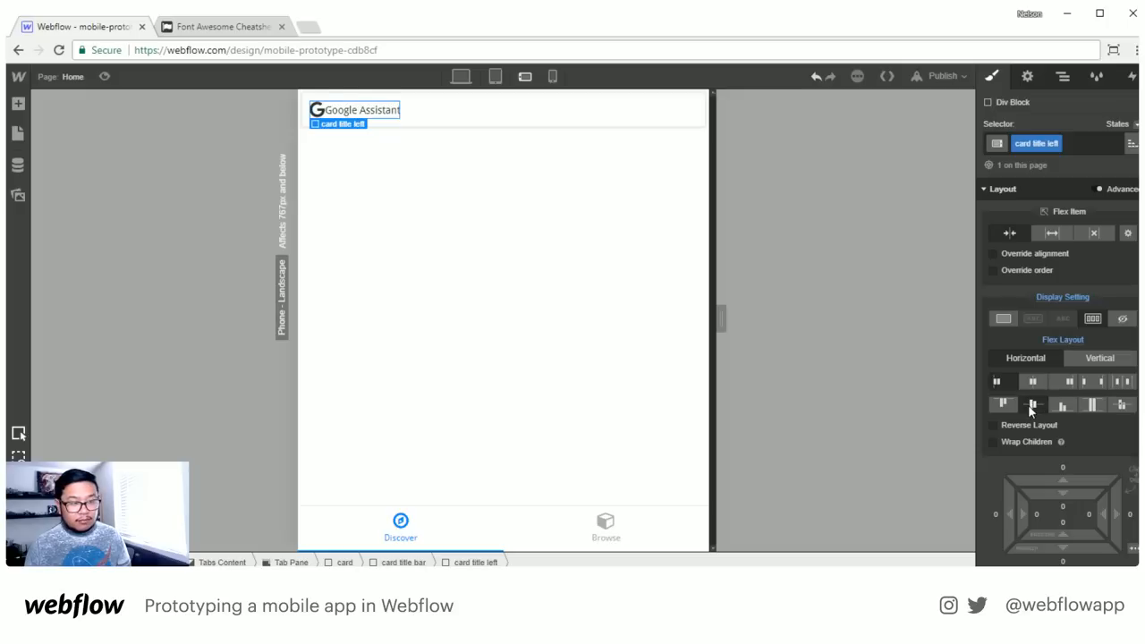
Set the card title text's left margin to 9 px to space it from the Google icon
click(362, 110)
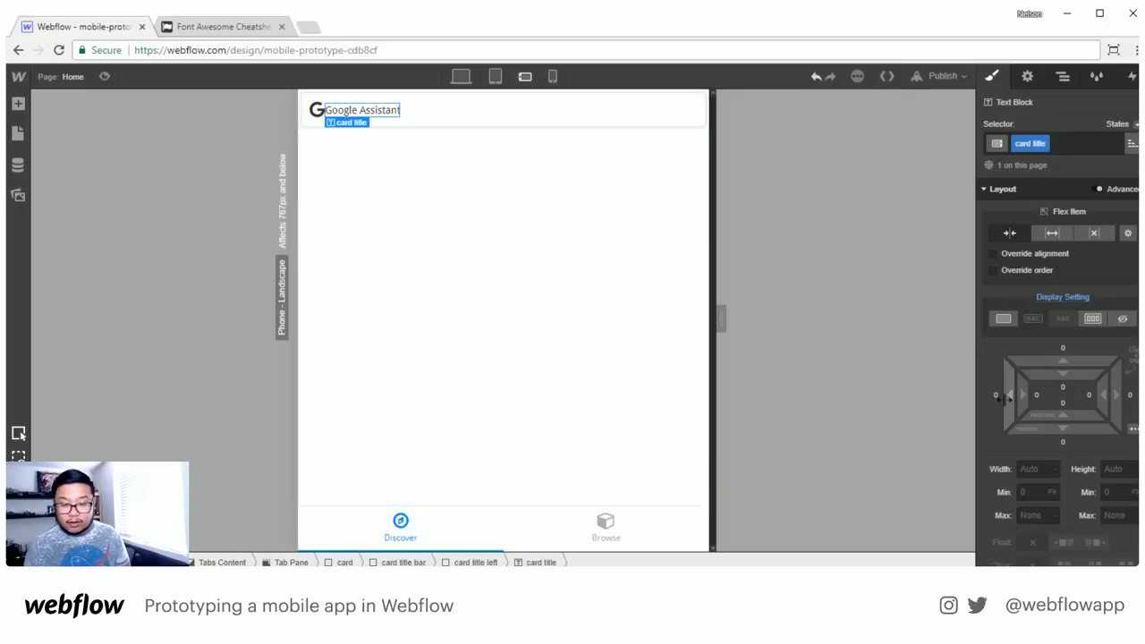
drag(998, 396, 993, 397)
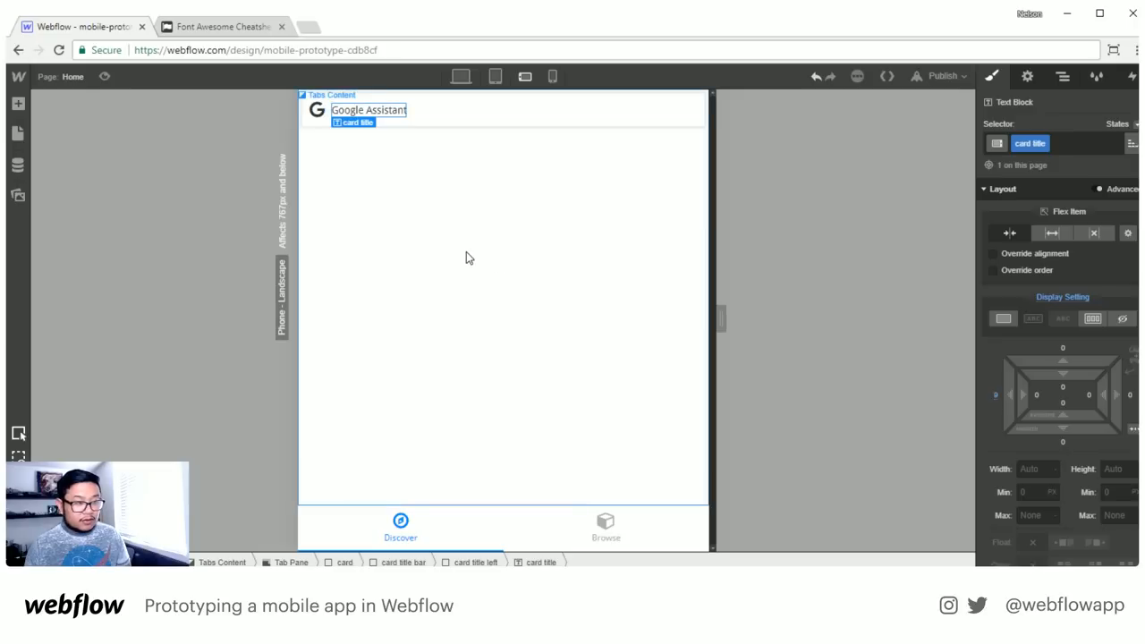
scroll(1051, 450, down, 2)
scroll(1052, 450, down, 2)
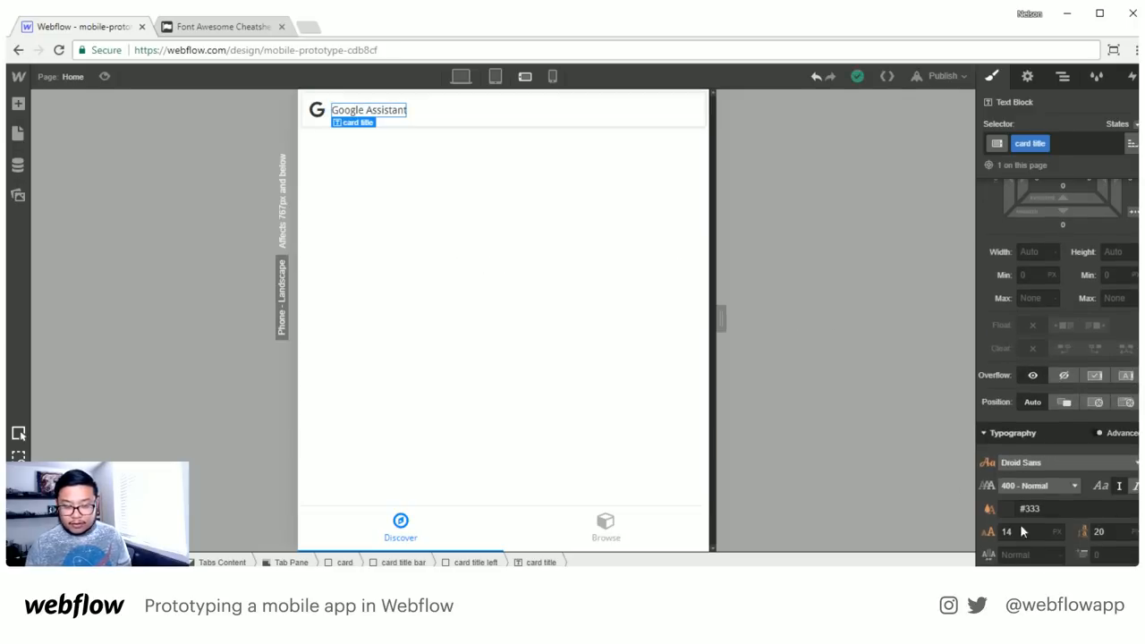
Add the combo class small to the Google icon and set both its font size and line height to 20 px
click(316, 117)
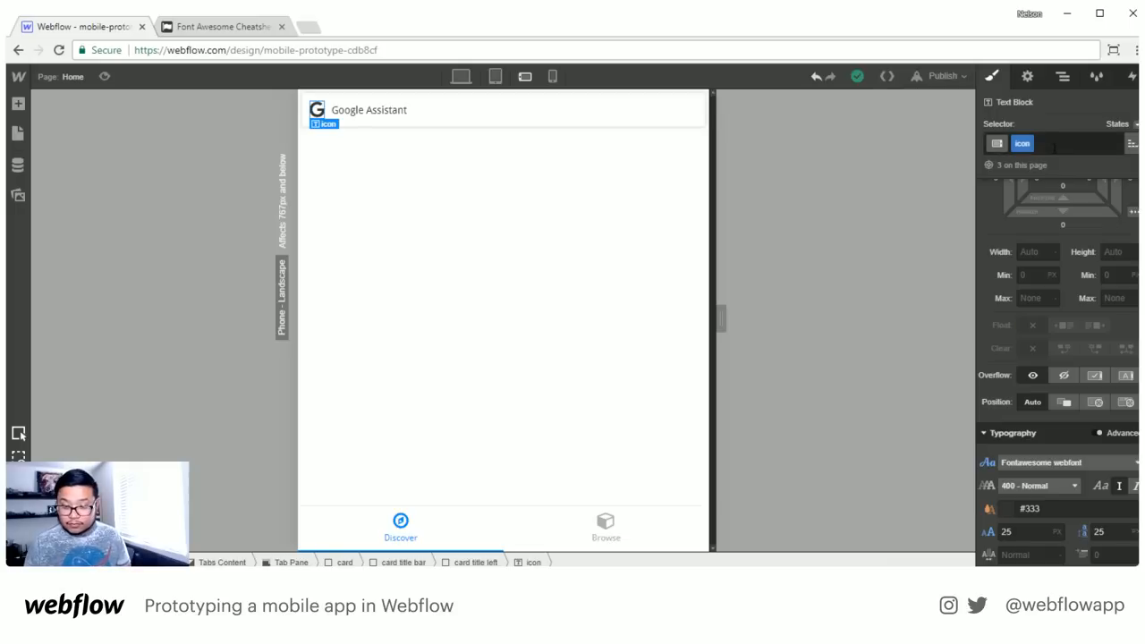
click(1053, 146)
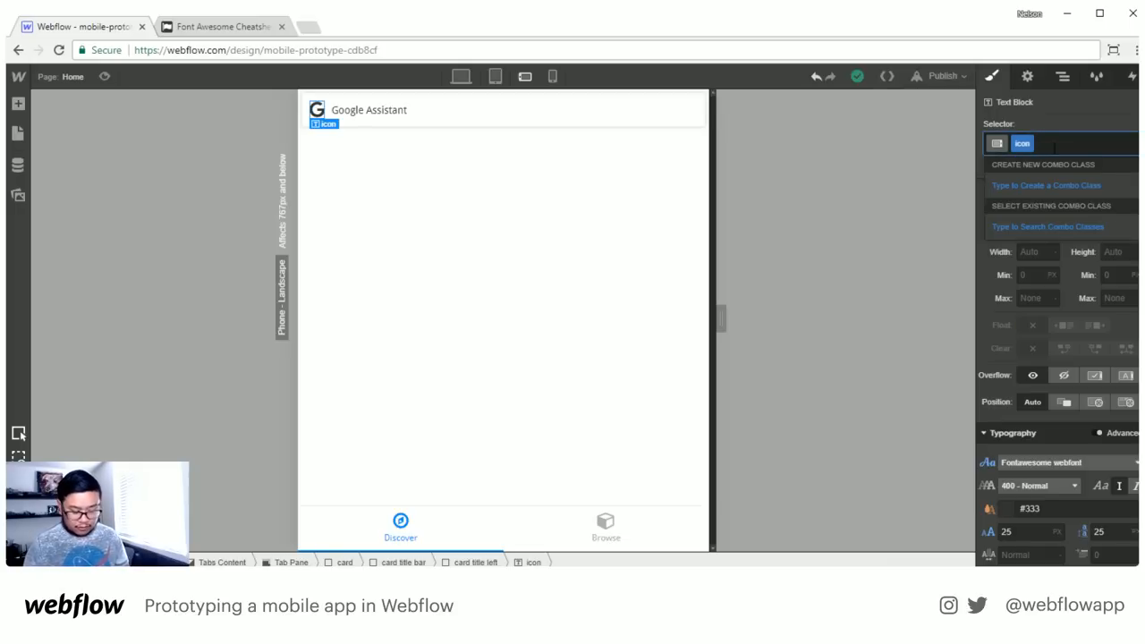
text(small)
key(Return)
click(991, 531)
text(20)
key(Tab)
text(20)
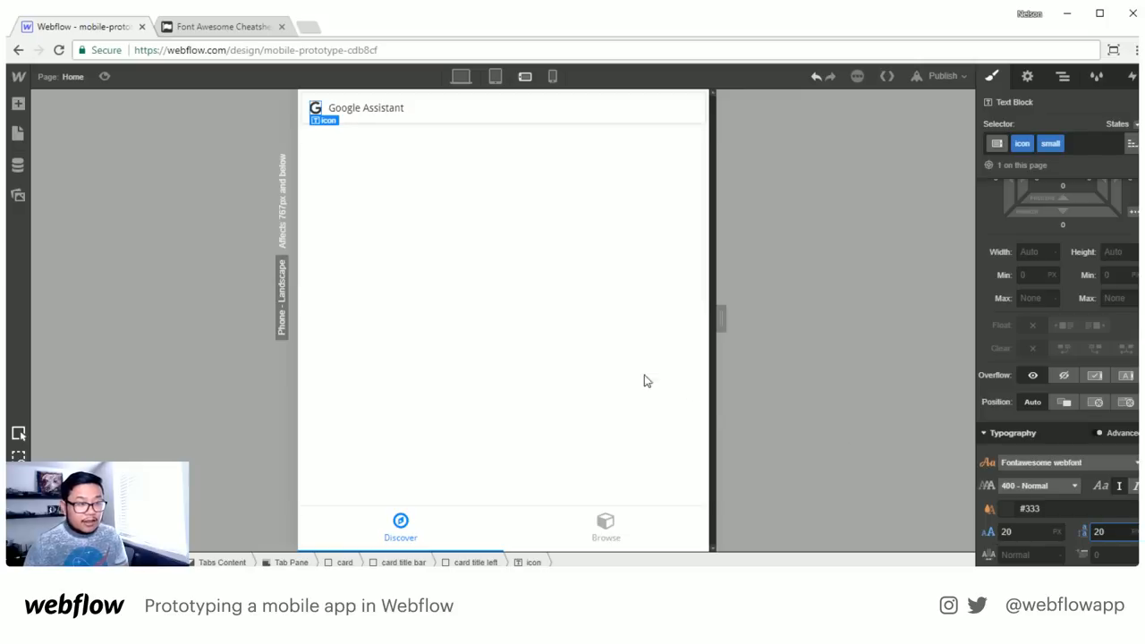
click(369, 111)
click(988, 531)
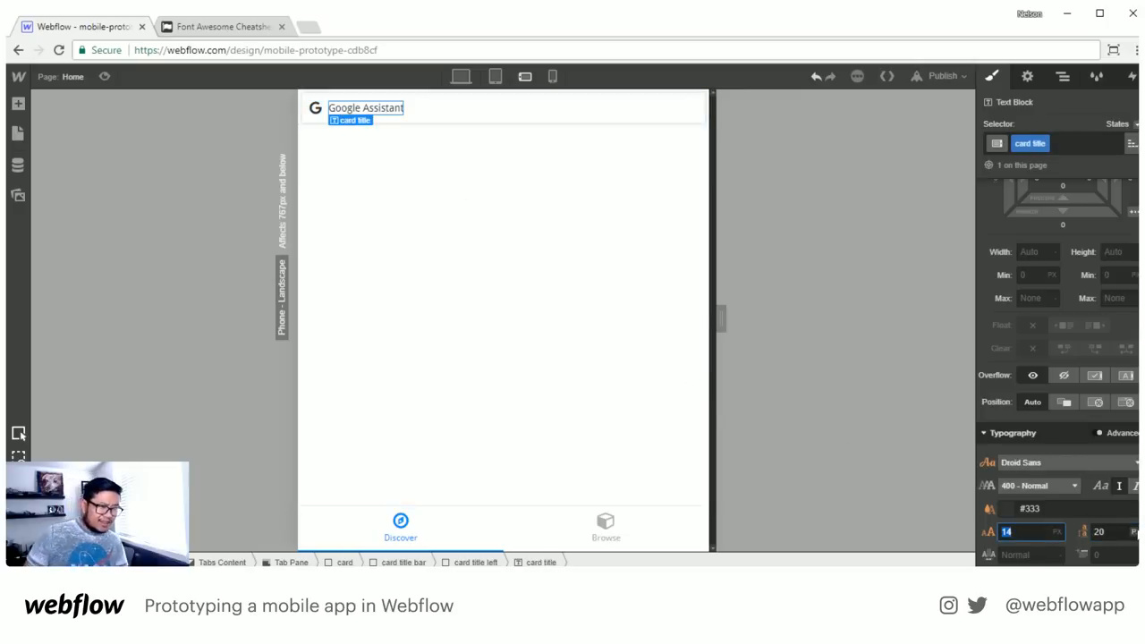
key(Return)
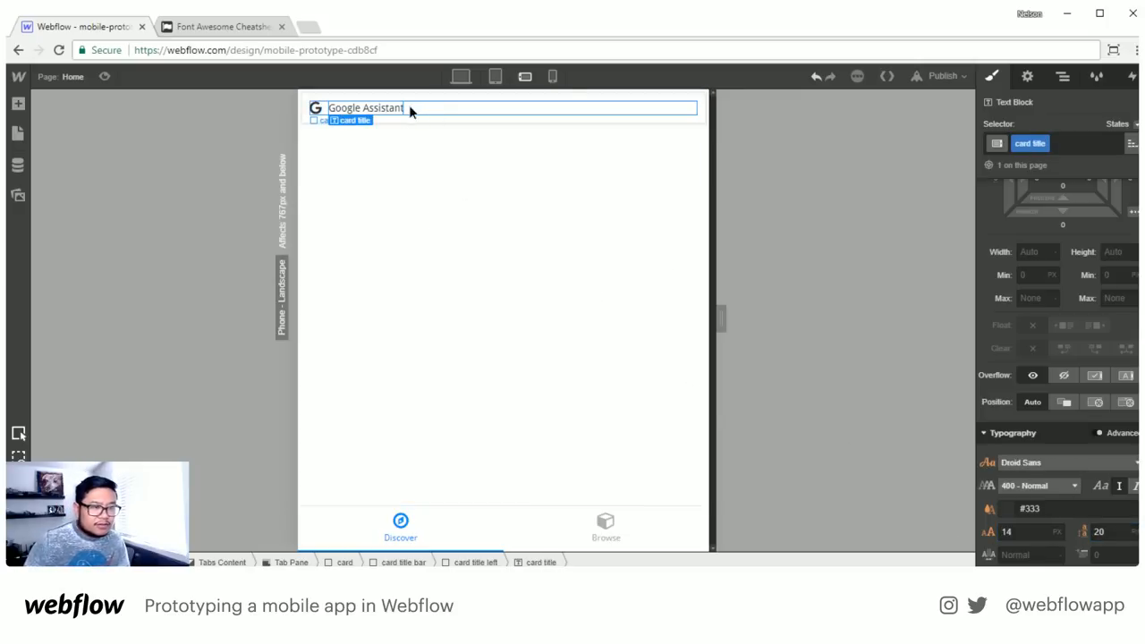
click(409, 108)
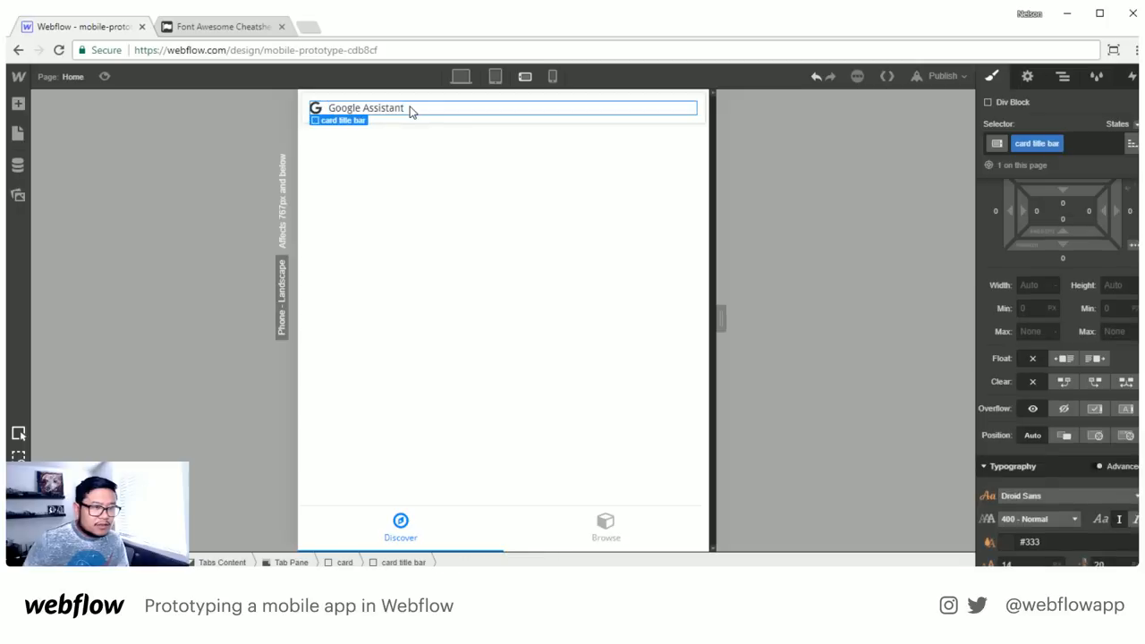
click(317, 108)
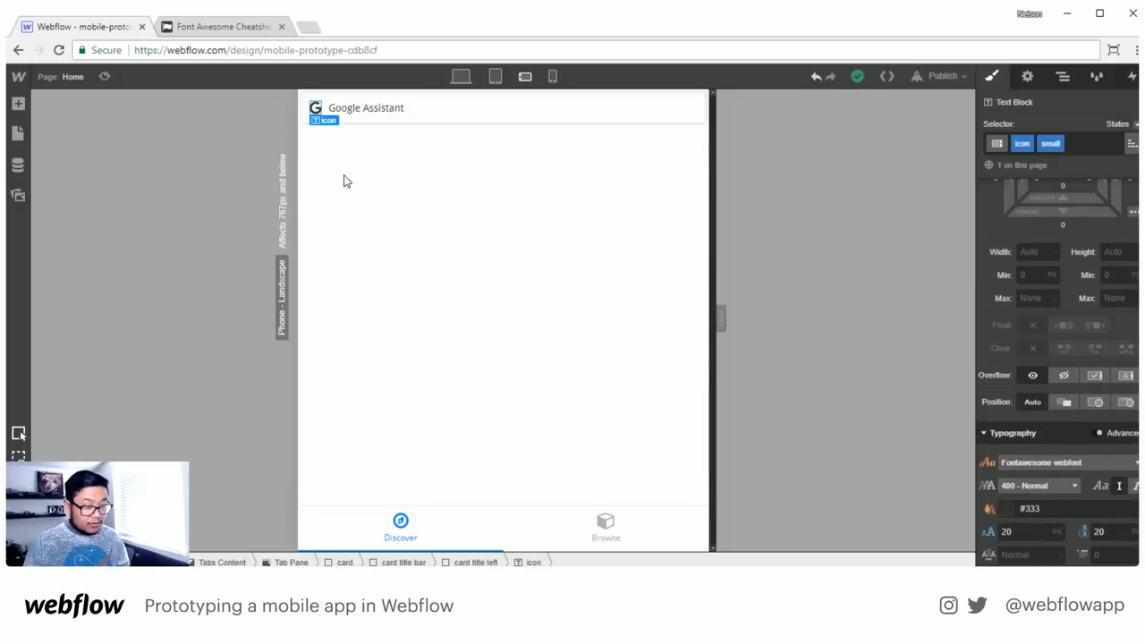
Copy the Discover tab's compass icon into the card title bar and vertically centre the title bar's flex children
click(401, 521)
click(448, 115)
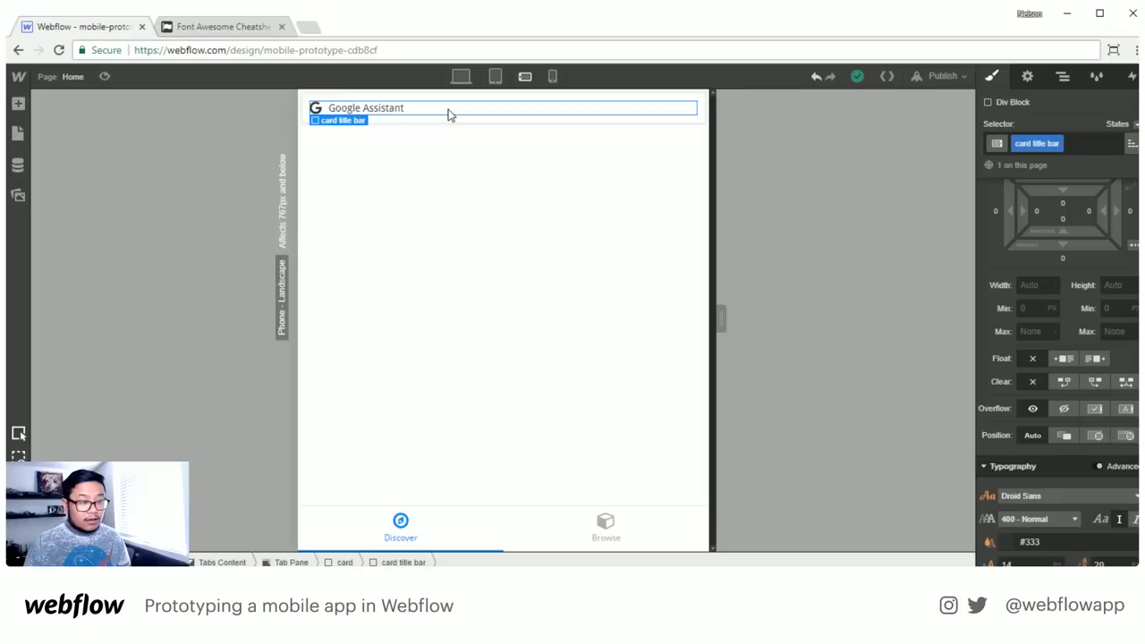
key(ctrl+v)
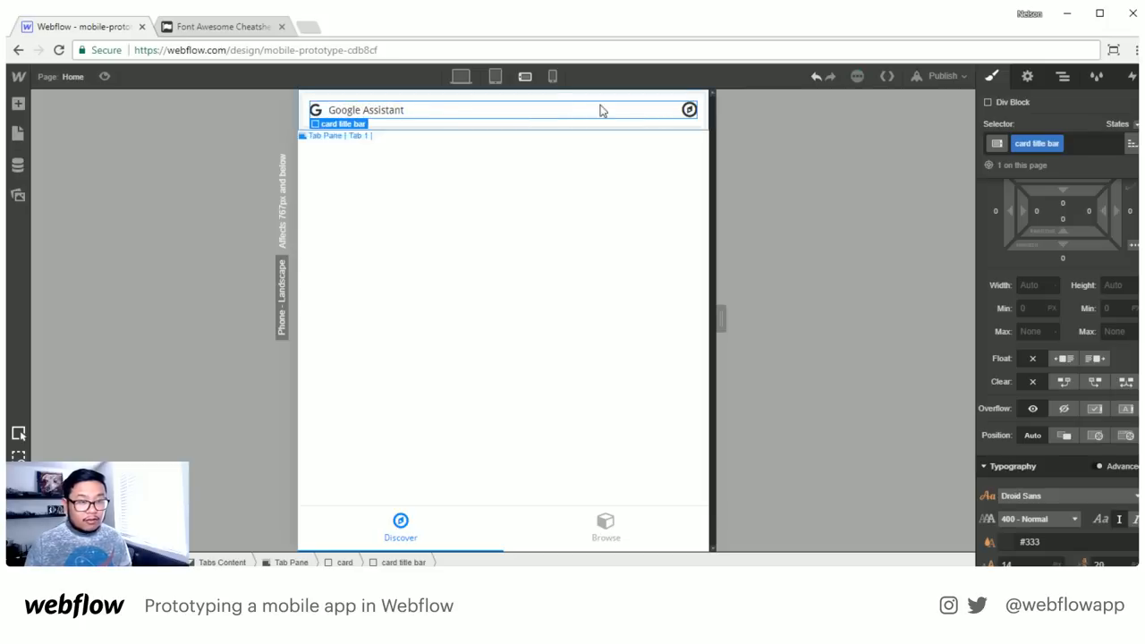
scroll(1069, 364, up, 3)
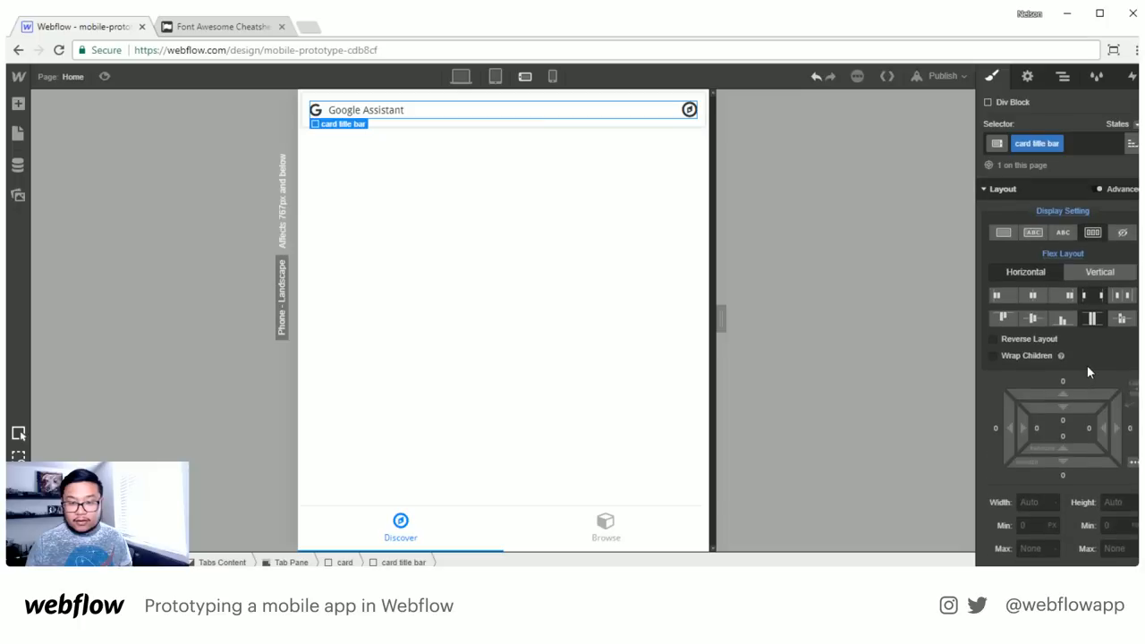
click(1032, 320)
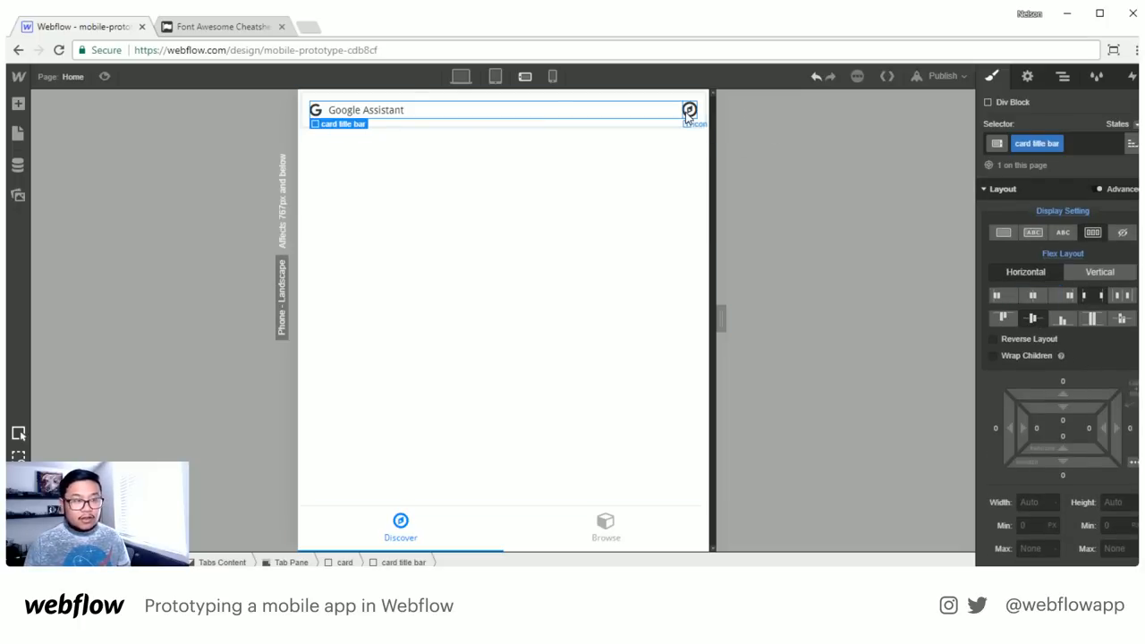
Find the fa-ellipsis-v glyph in the Font Awesome cheatsheet and replace the compass icon in Webflow's card title bar with it
key(ctrl+Tab)
click(957, 77)
text(elli)
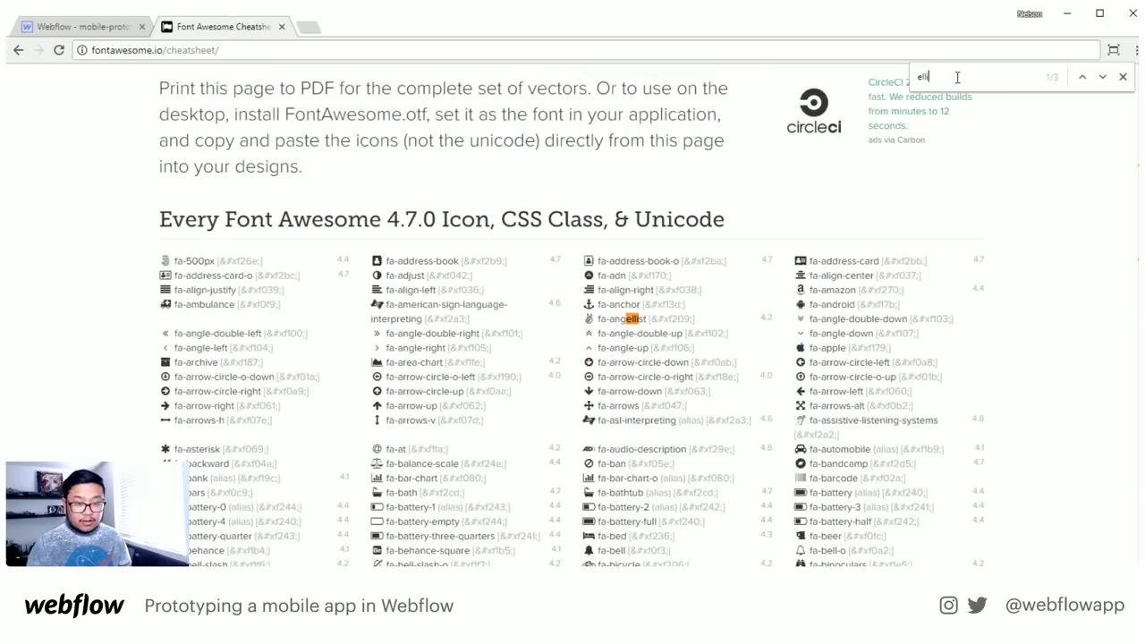
text(p)
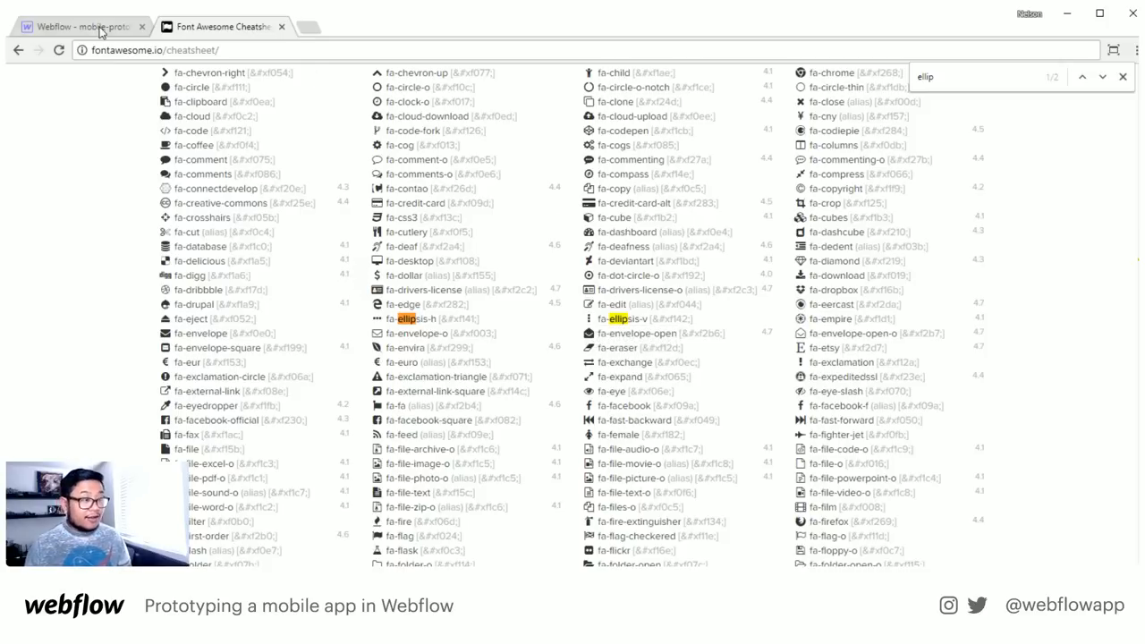
key(ctrl+shift+Tab)
double_click(689, 109)
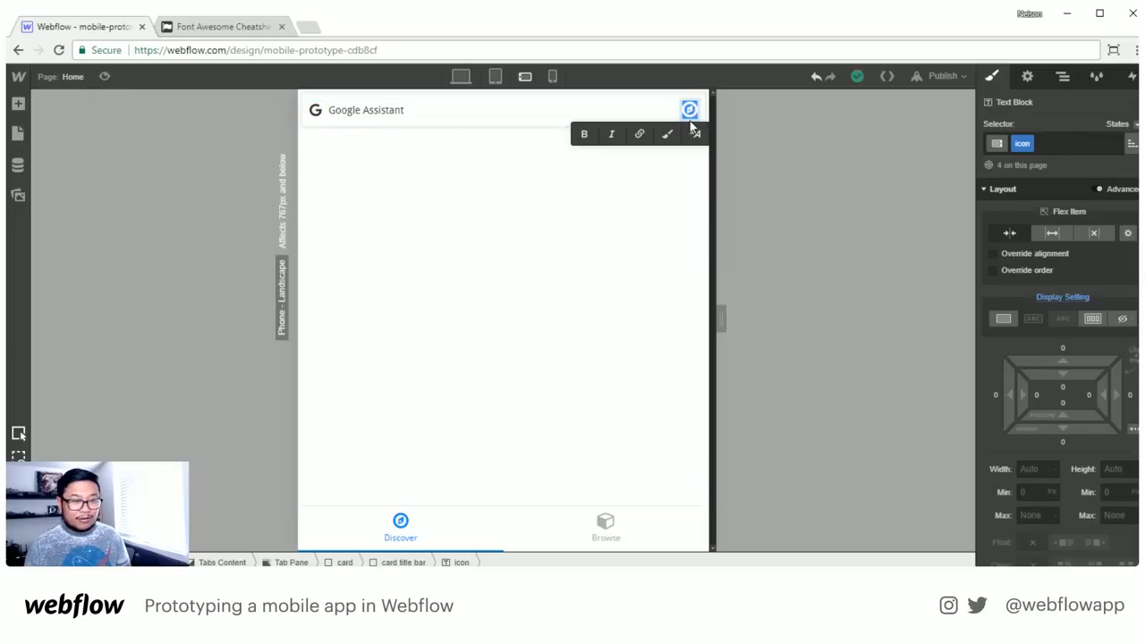
click(252, 27)
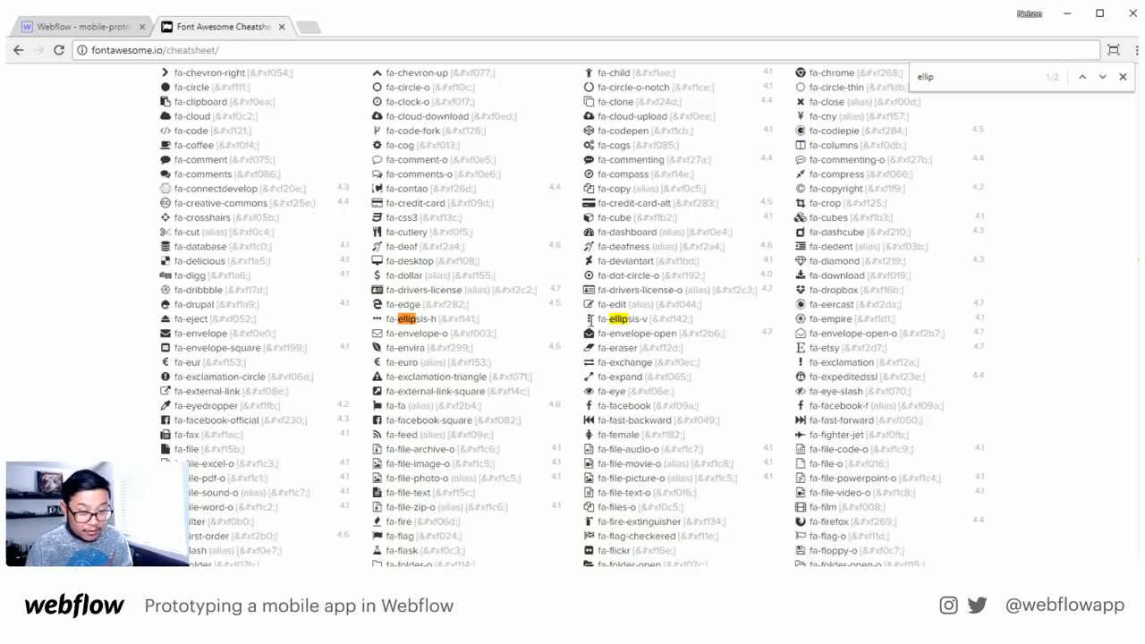
click(88, 30)
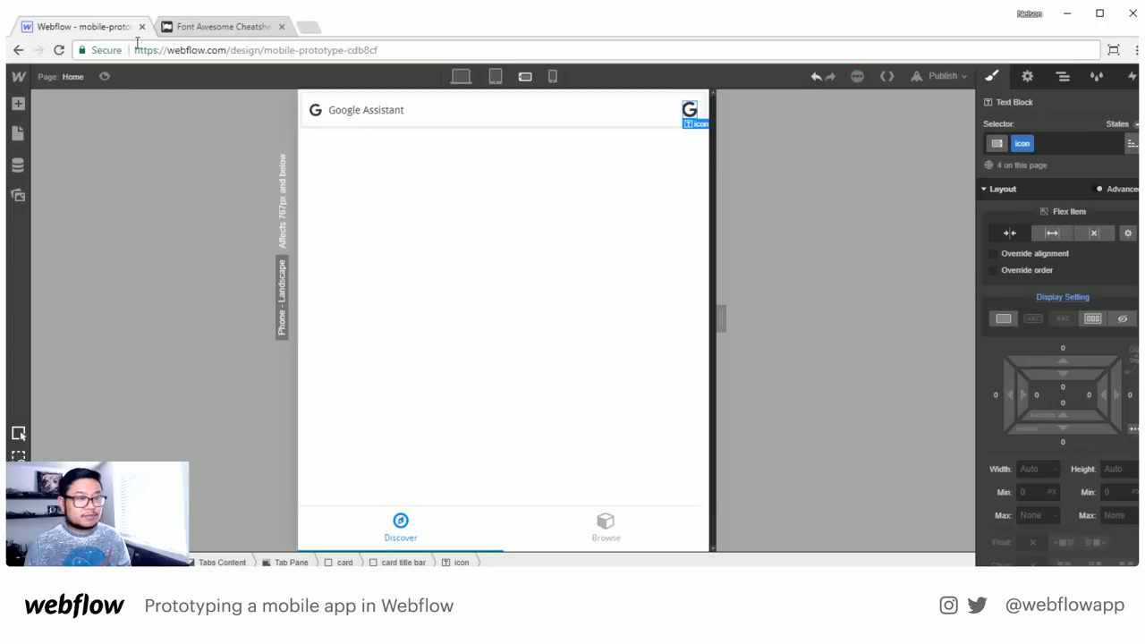
text(⋮)
key(Escape)
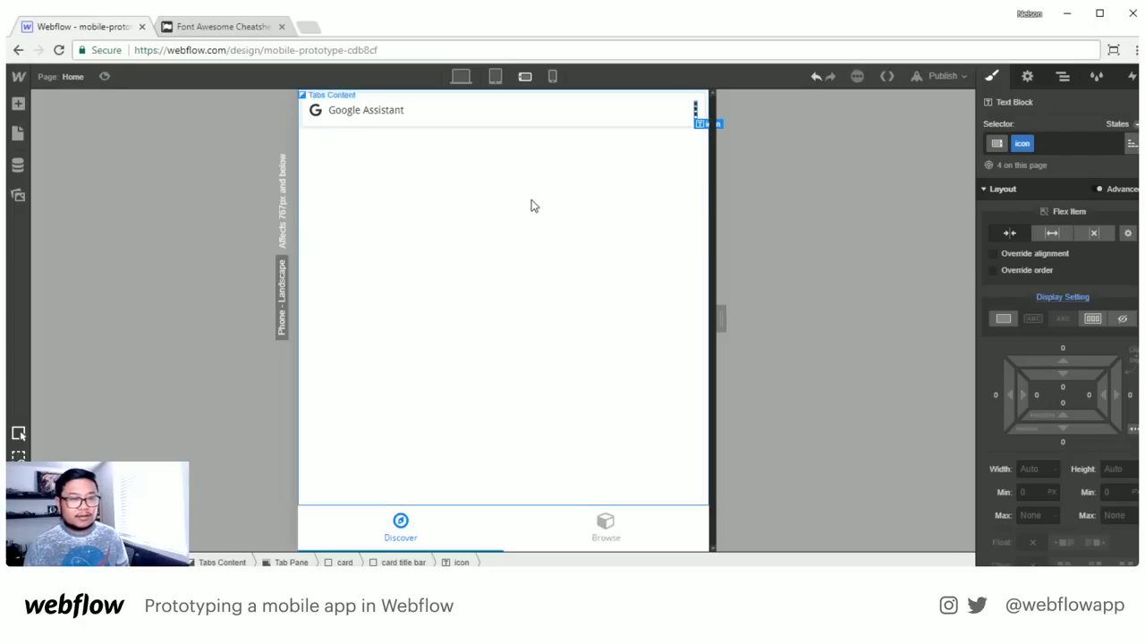
click(545, 207)
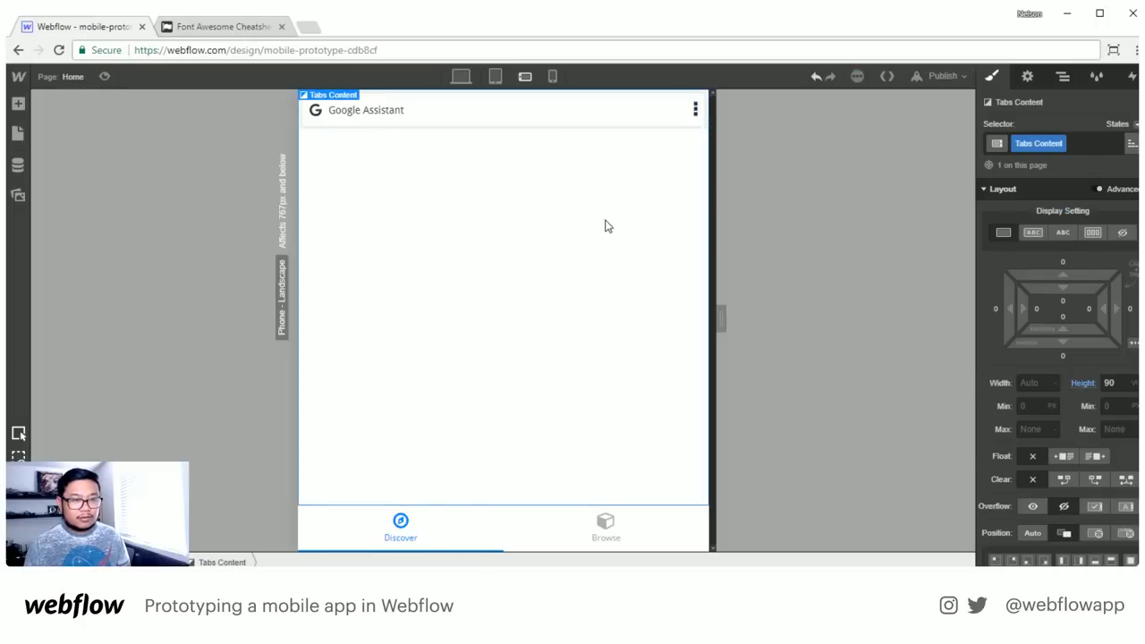
Apply the existing small combo class to the vertical ellipsis icon in the card title bar
click(696, 112)
key(ctrl+Return)
text(small)
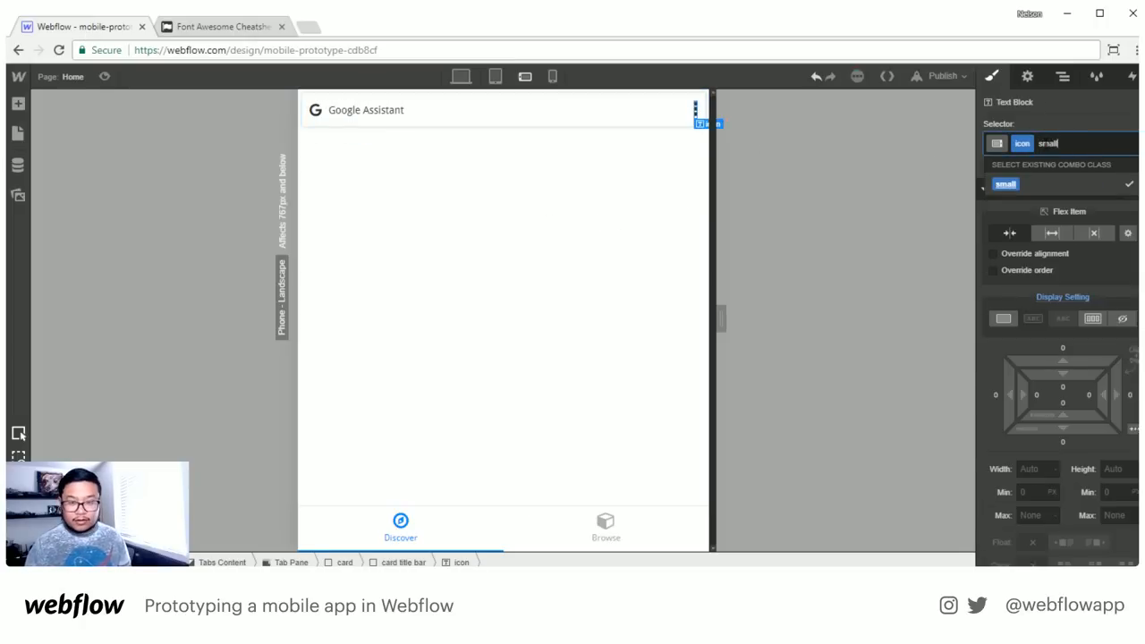
key(Return)
click(656, 180)
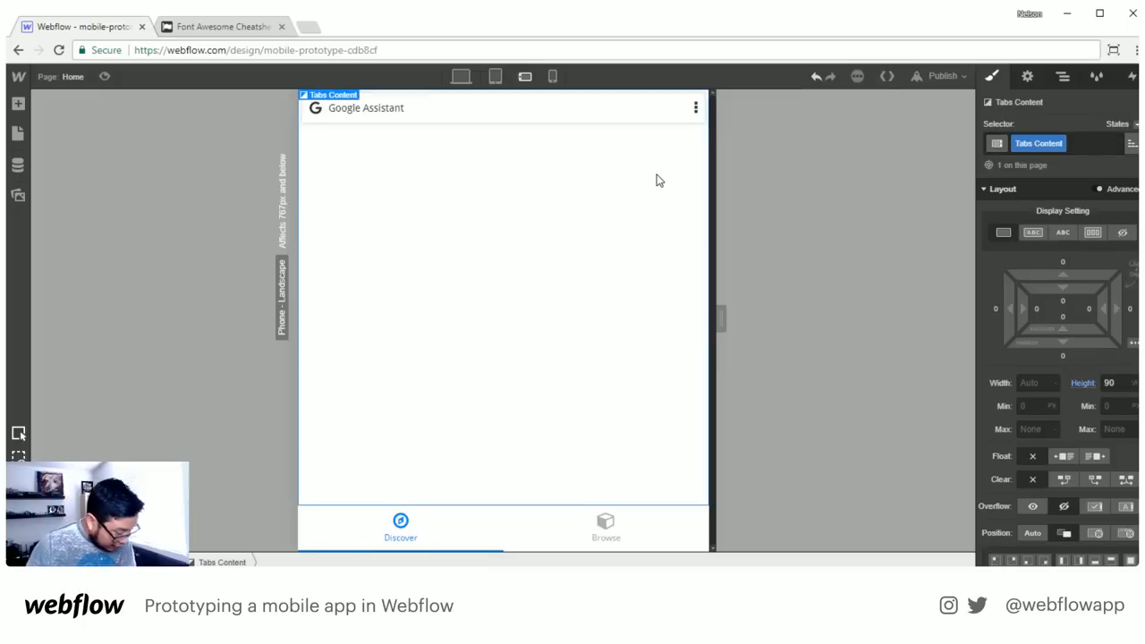
click(369, 116)
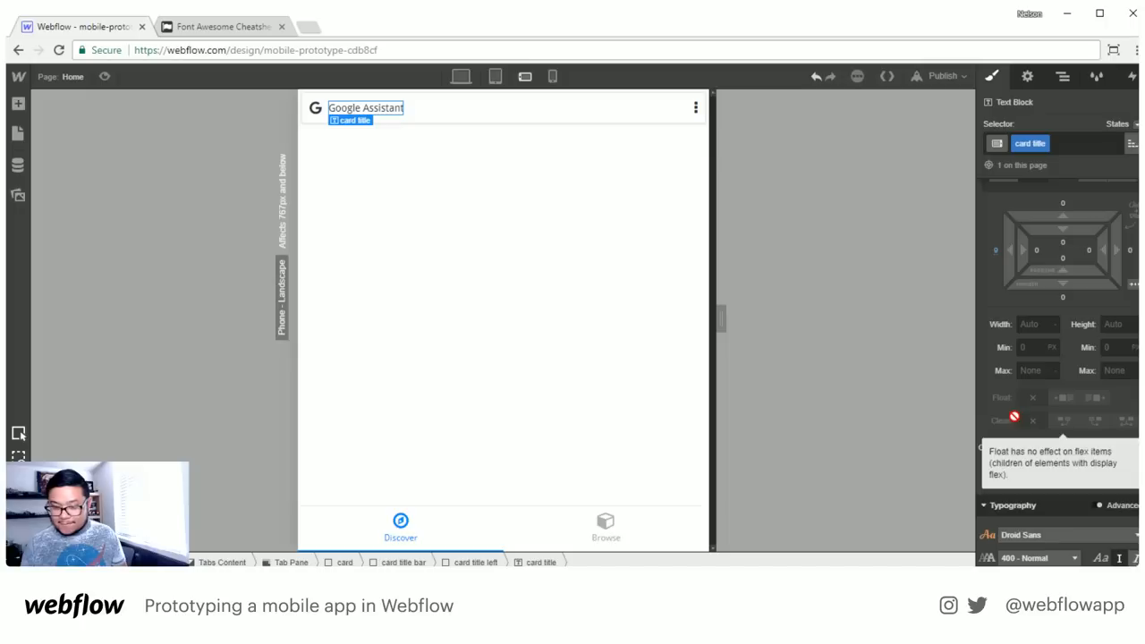
scroll(1011, 393, down, 3)
click(1017, 291)
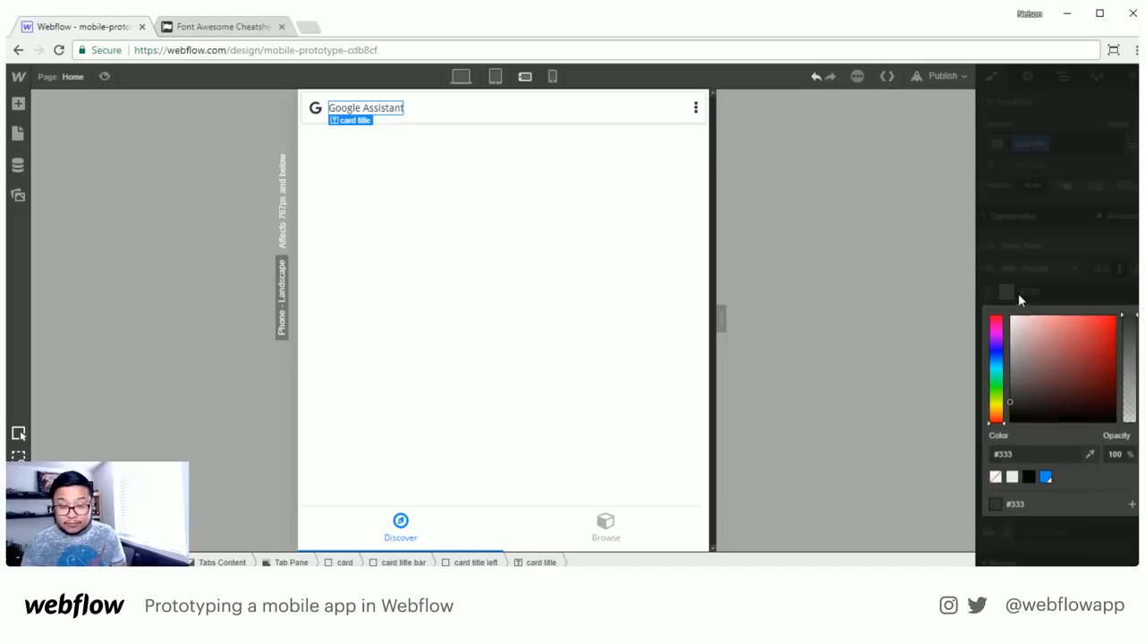
click(802, 501)
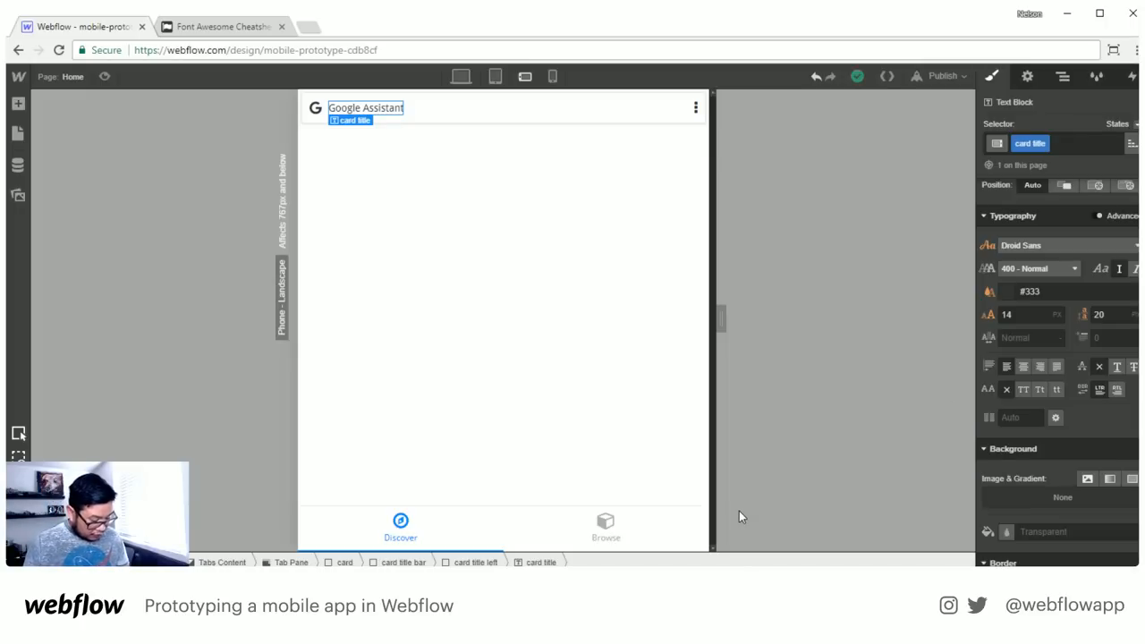
Darken the text colour of the Browse Tab Link to #797979
click(658, 539)
scroll(1045, 429, up, 1)
scroll(1046, 430, down, 3)
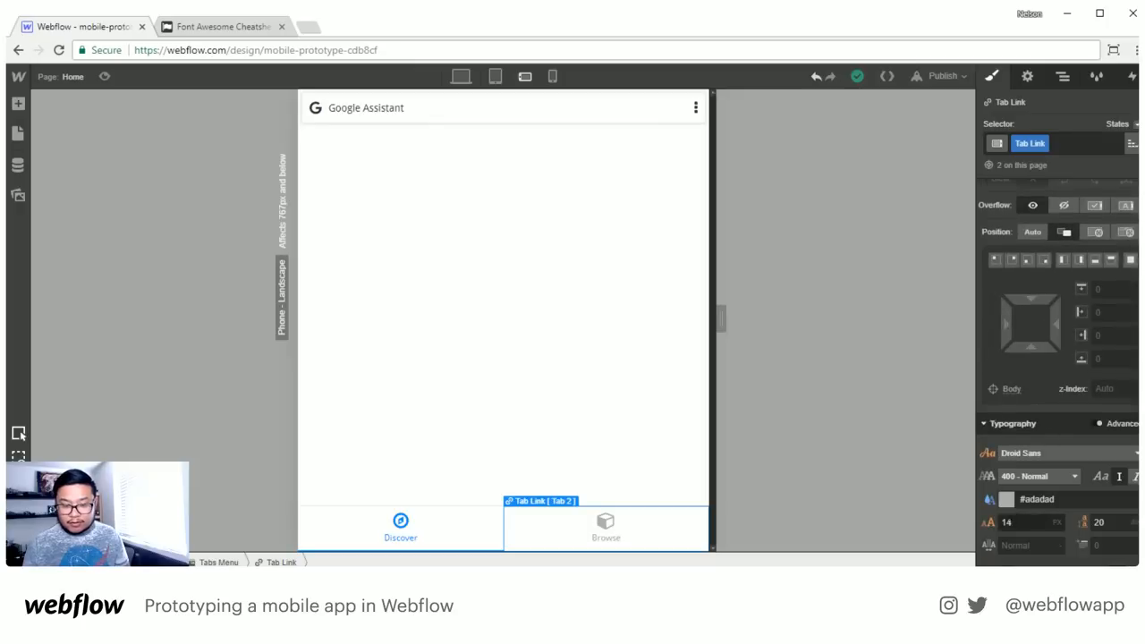
click(1006, 499)
drag(1013, 318, 995, 344)
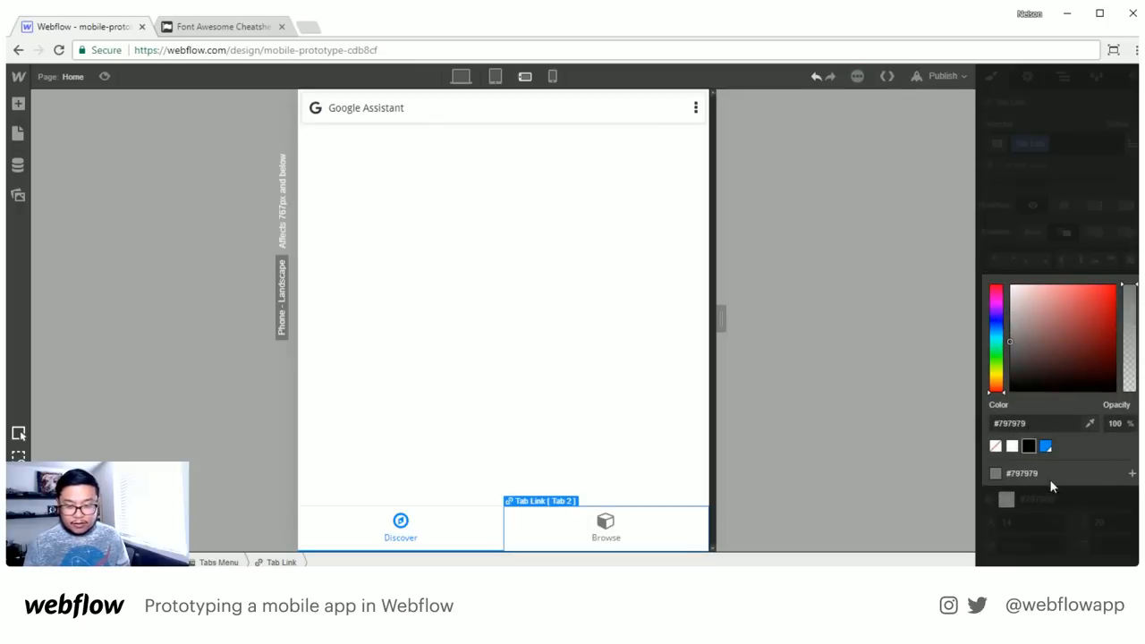
Save the Browse Tab Link's #797979 text colour as a global swatch named Grey
click(1133, 475)
text(Grey)
click(1112, 467)
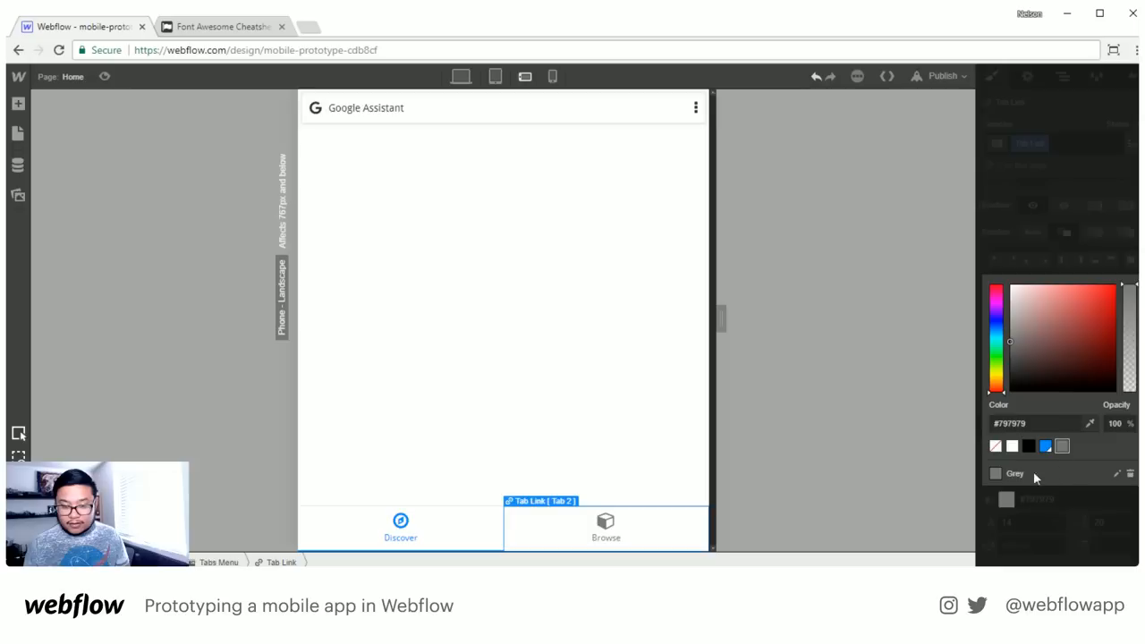
click(1116, 474)
click(1016, 468)
click(1115, 467)
click(1061, 187)
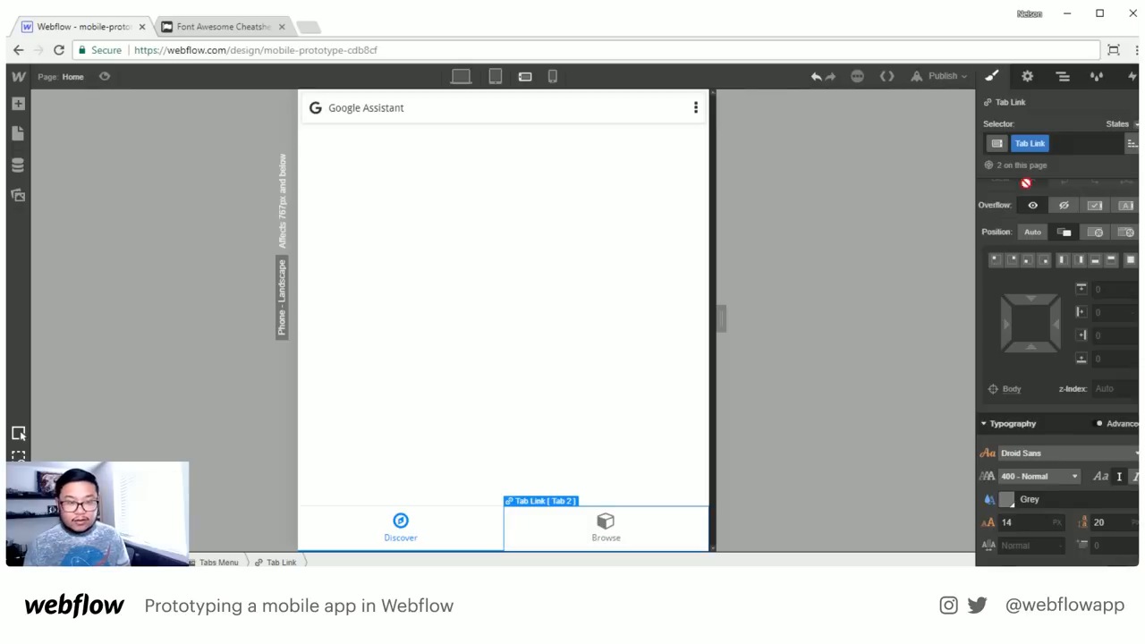
Apply the Grey swatch as the text colour of the card title bar
click(680, 117)
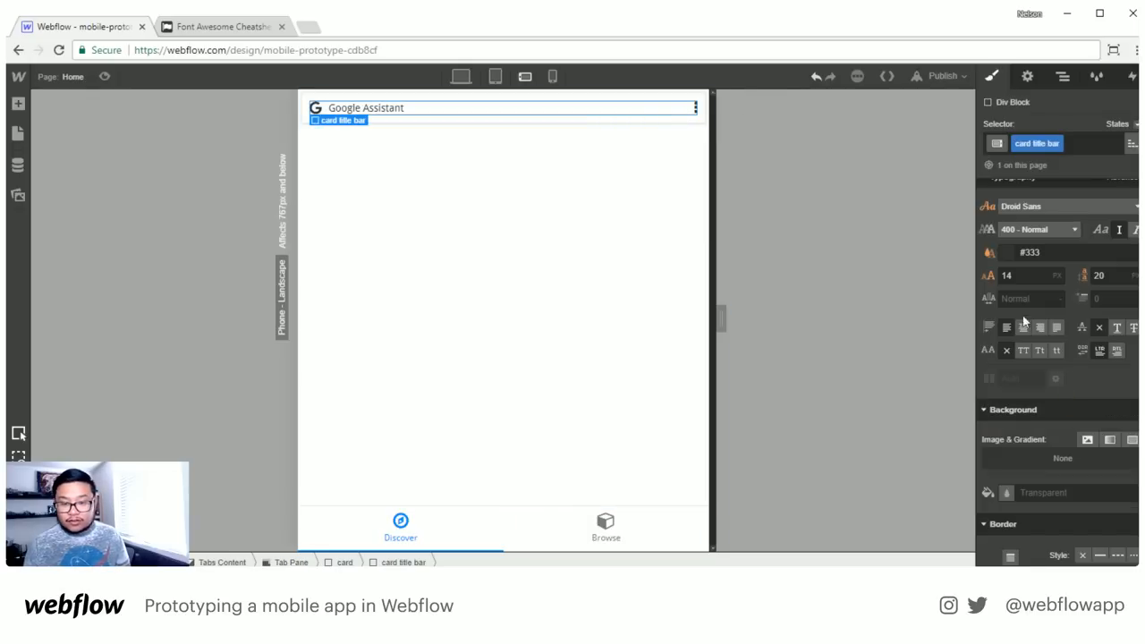
click(1007, 253)
click(1062, 437)
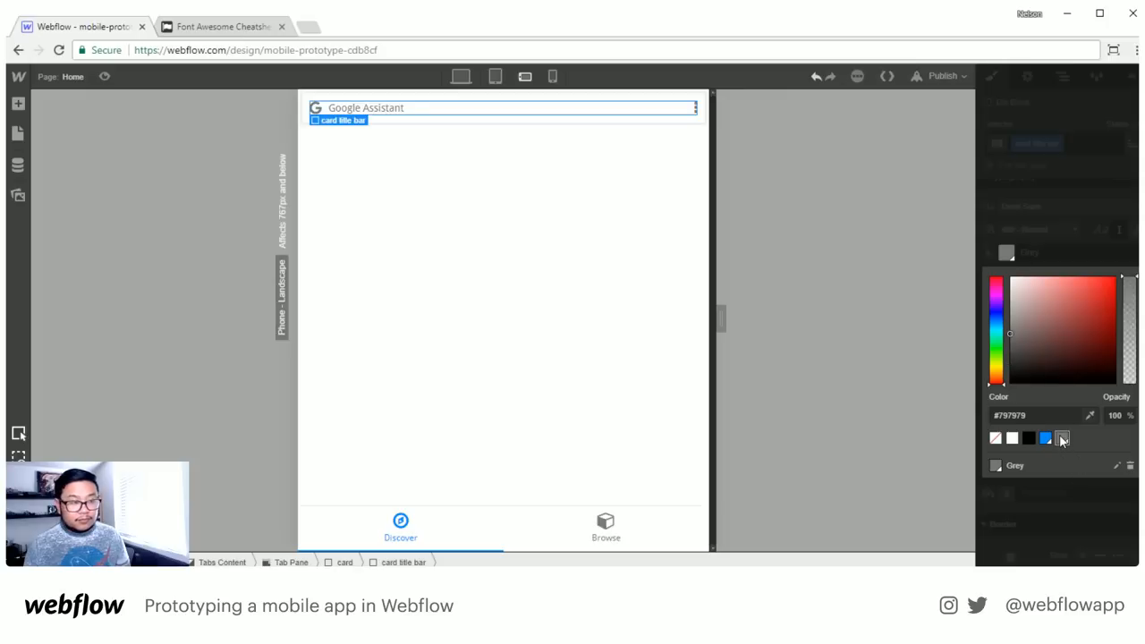
click(996, 207)
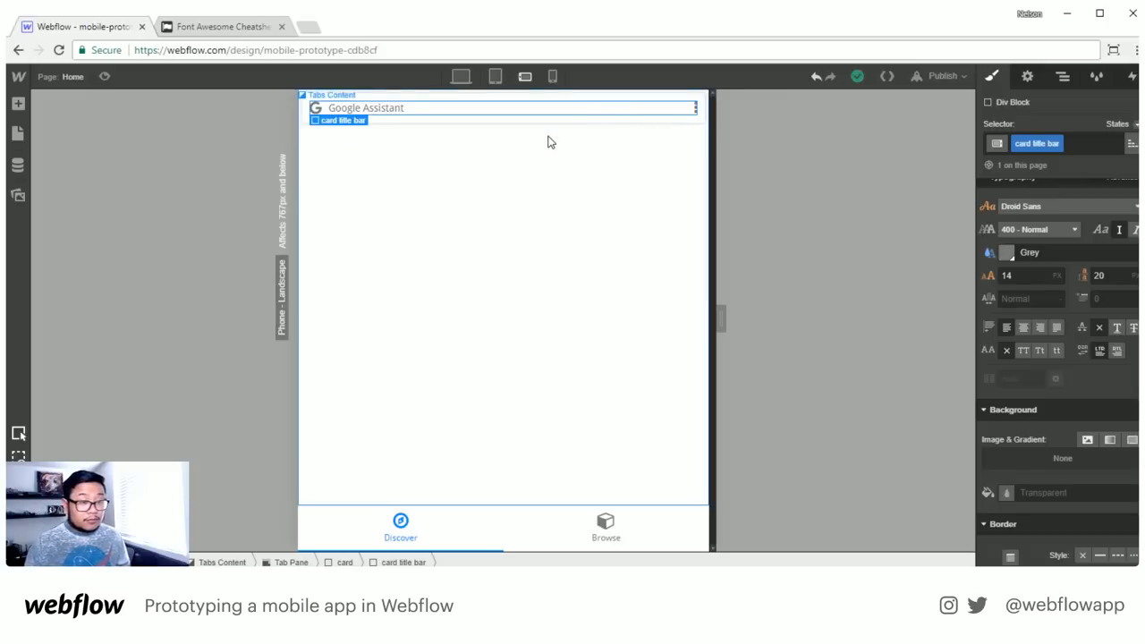
Add a div block inside the card below the card title bar and give it the new class card content
click(1055, 78)
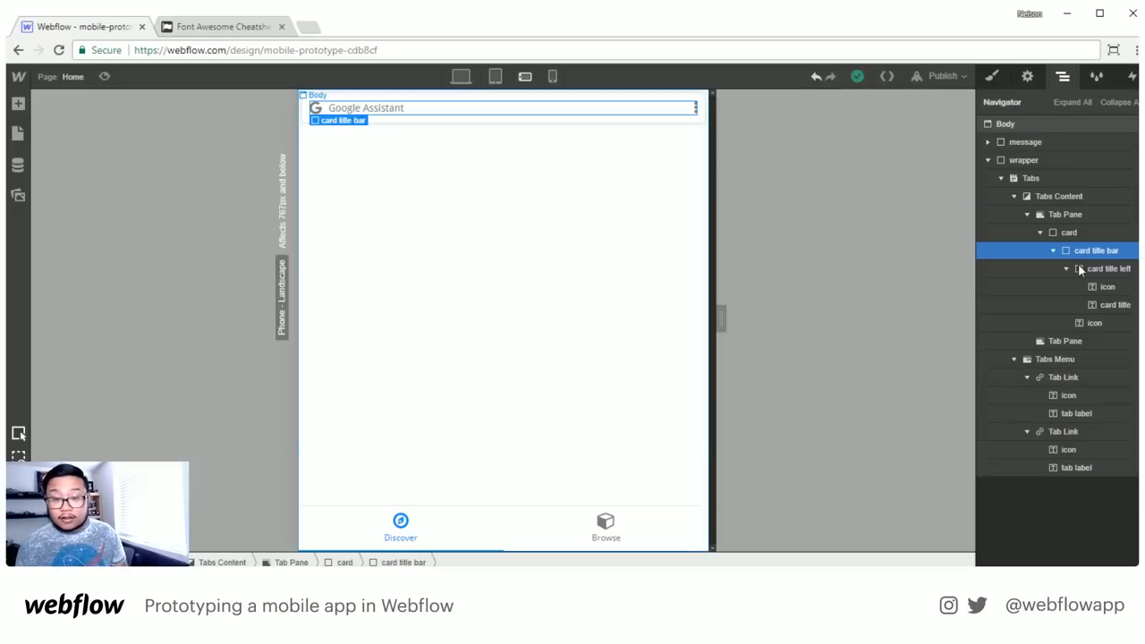
click(1053, 251)
key(a)
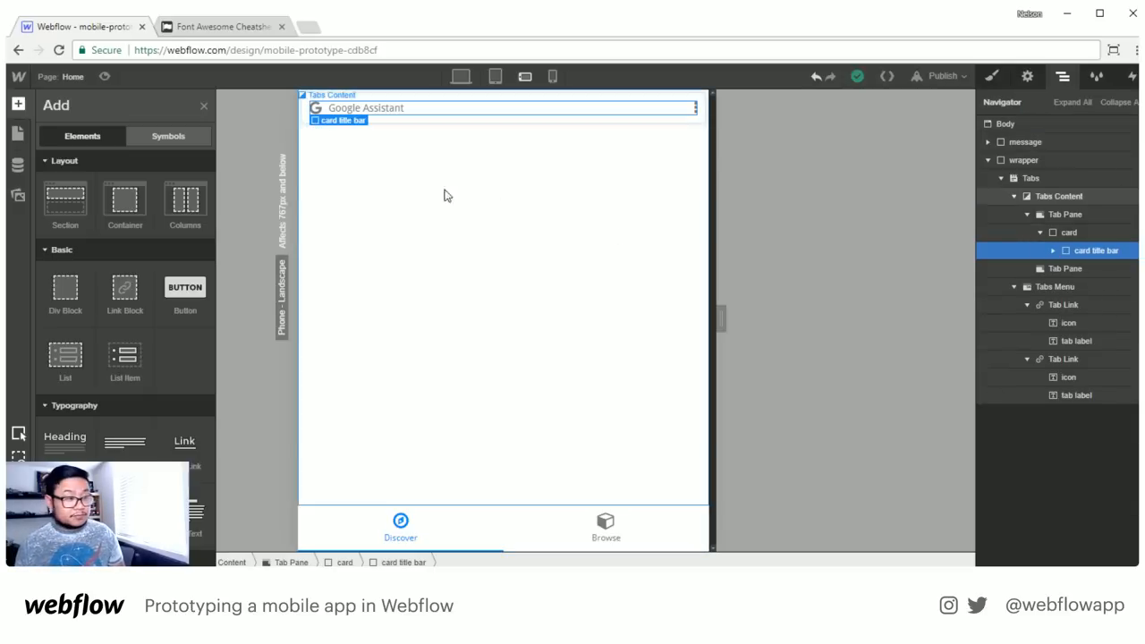
drag(65, 287, 1086, 268)
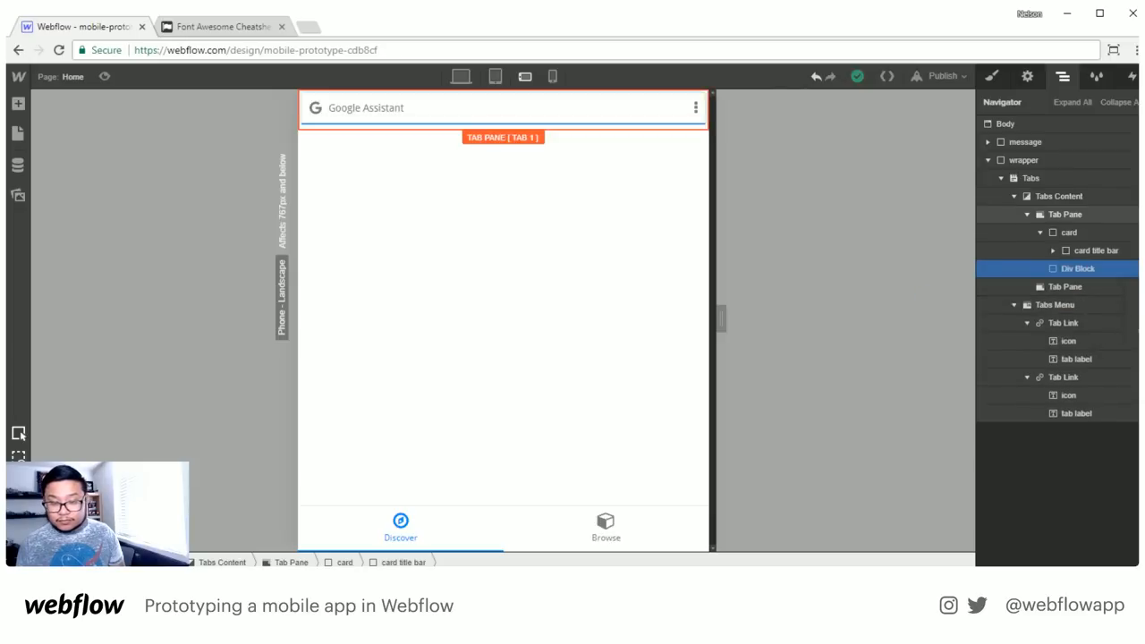
key(s)
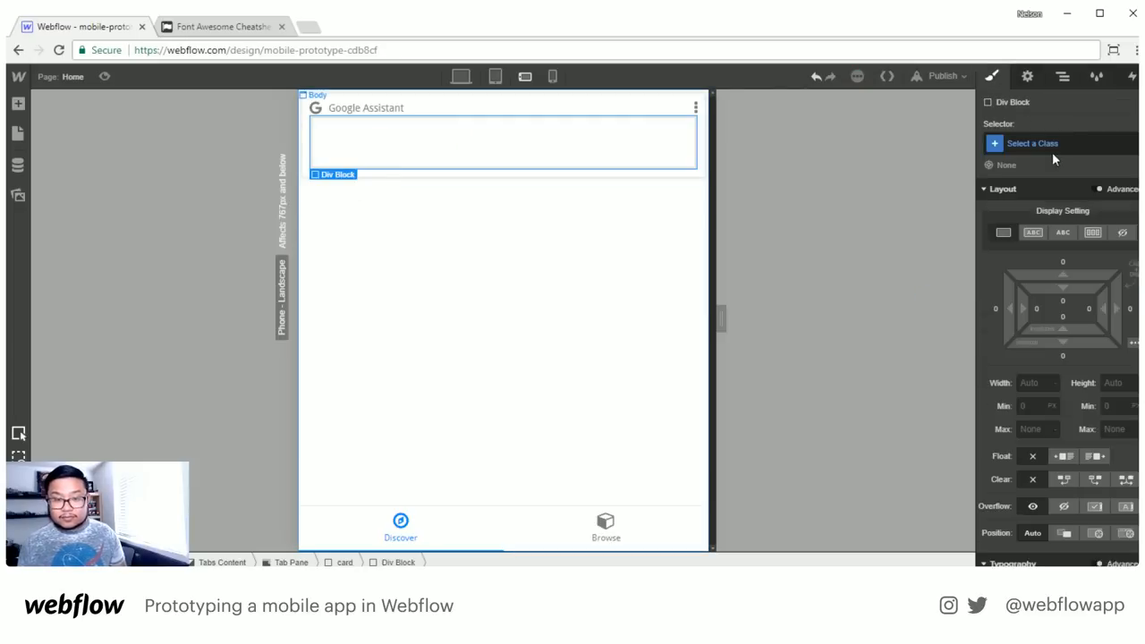
click(1043, 148)
text(card content)
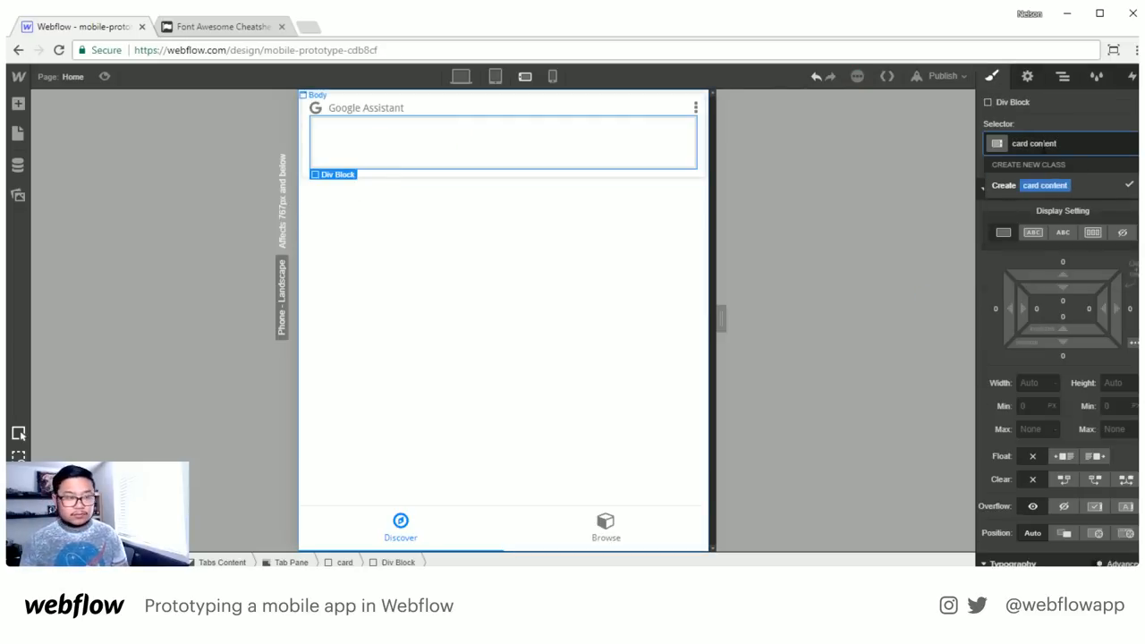
key(Return)
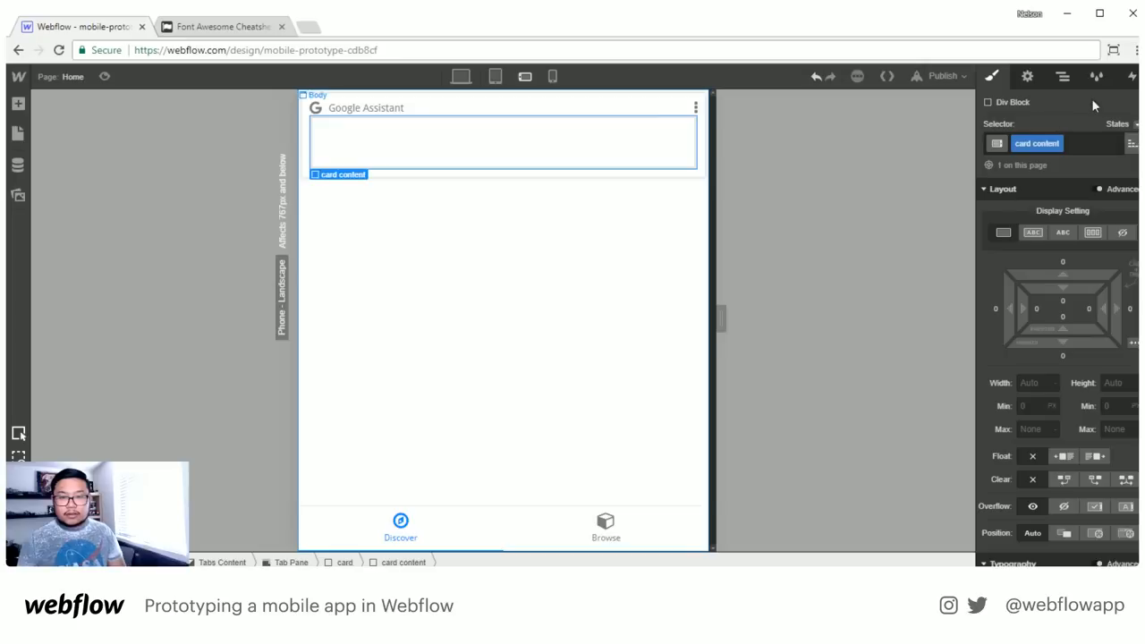
Add a small bottom margin to the card title bar to separate it from the card content
click(1063, 78)
key(Up)
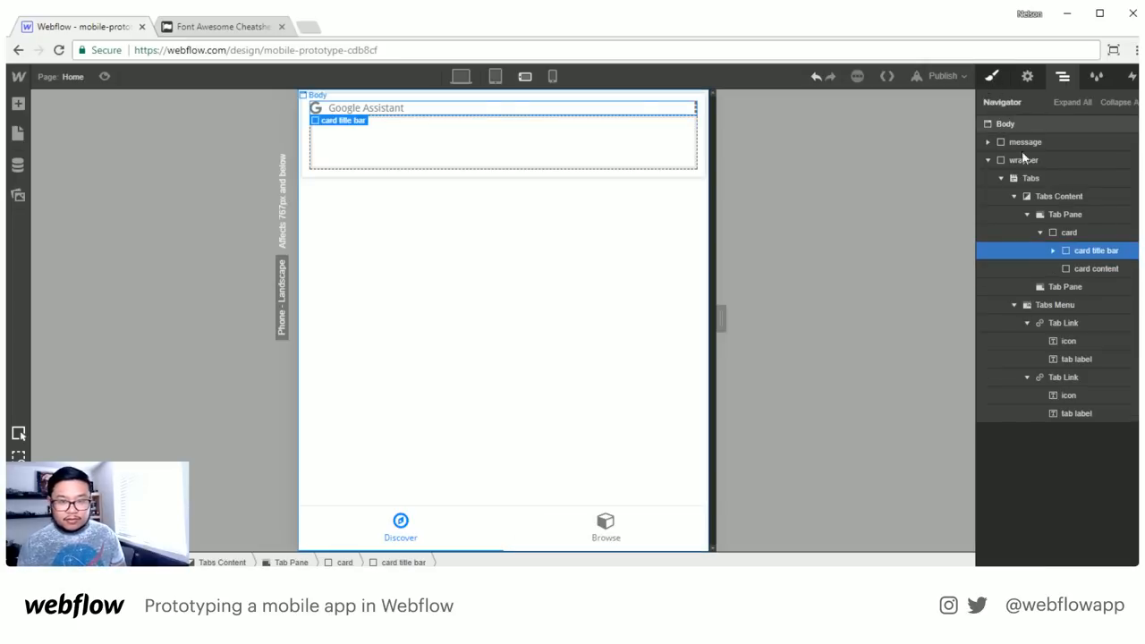
key(s)
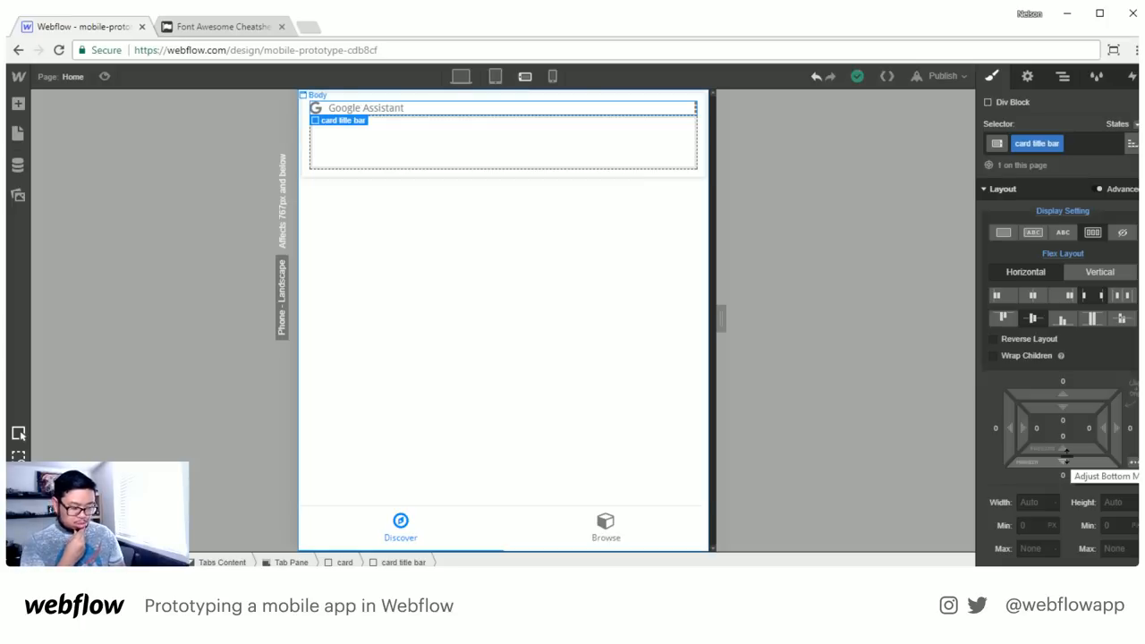
drag(1066, 455, 1079, 481)
Add a text block inside the card content div and change its text to "Set alarms"
click(455, 168)
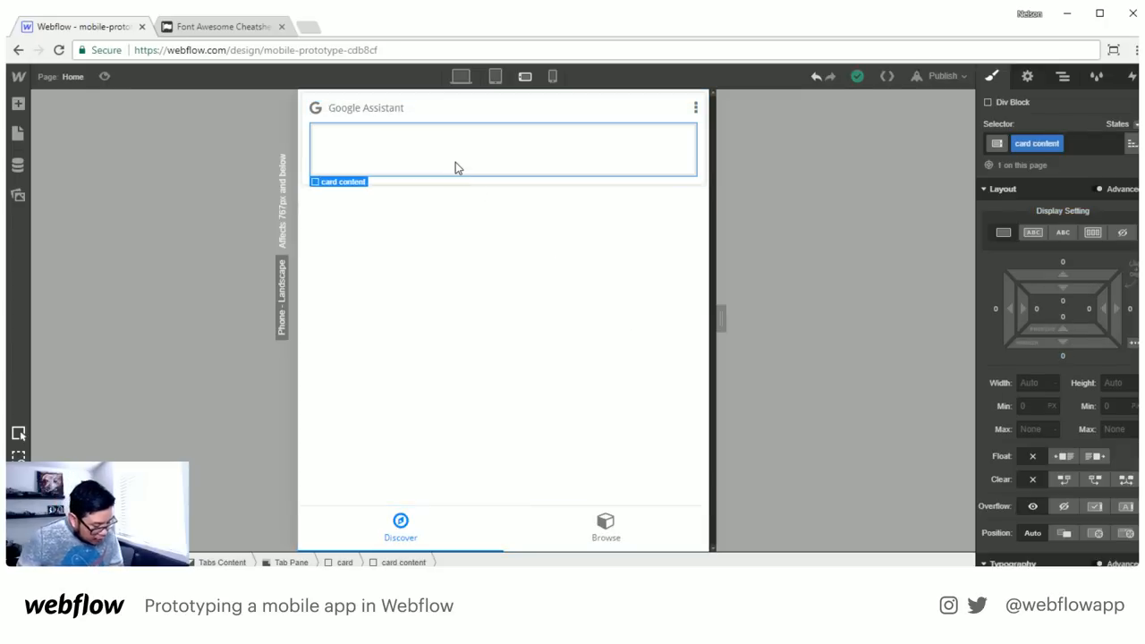
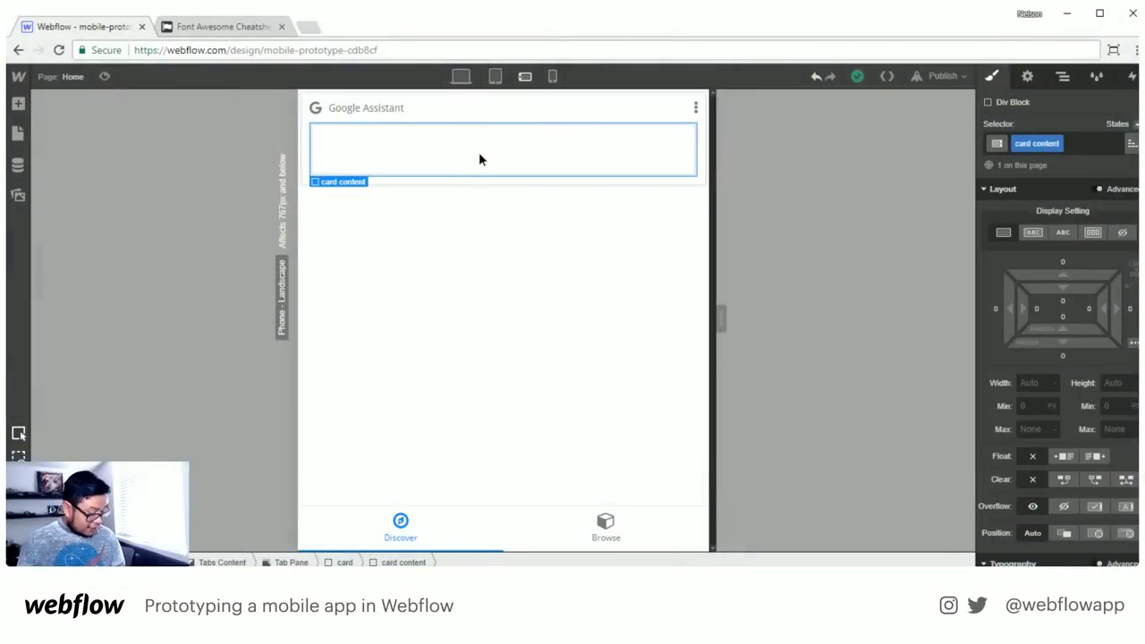
key(a)
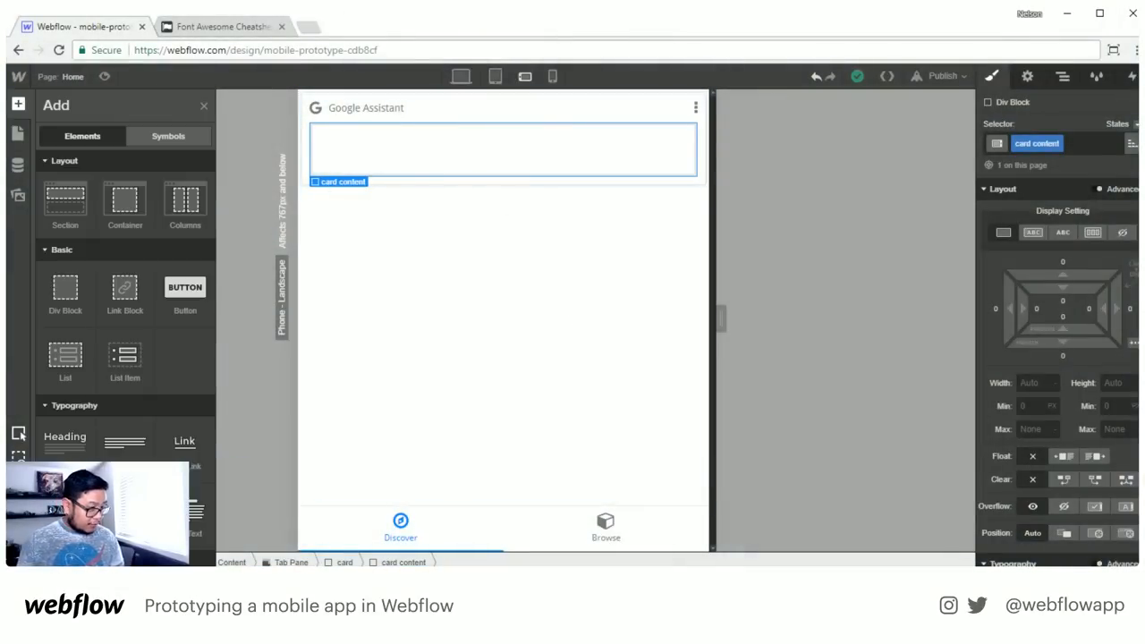
drag(195, 519, 338, 199)
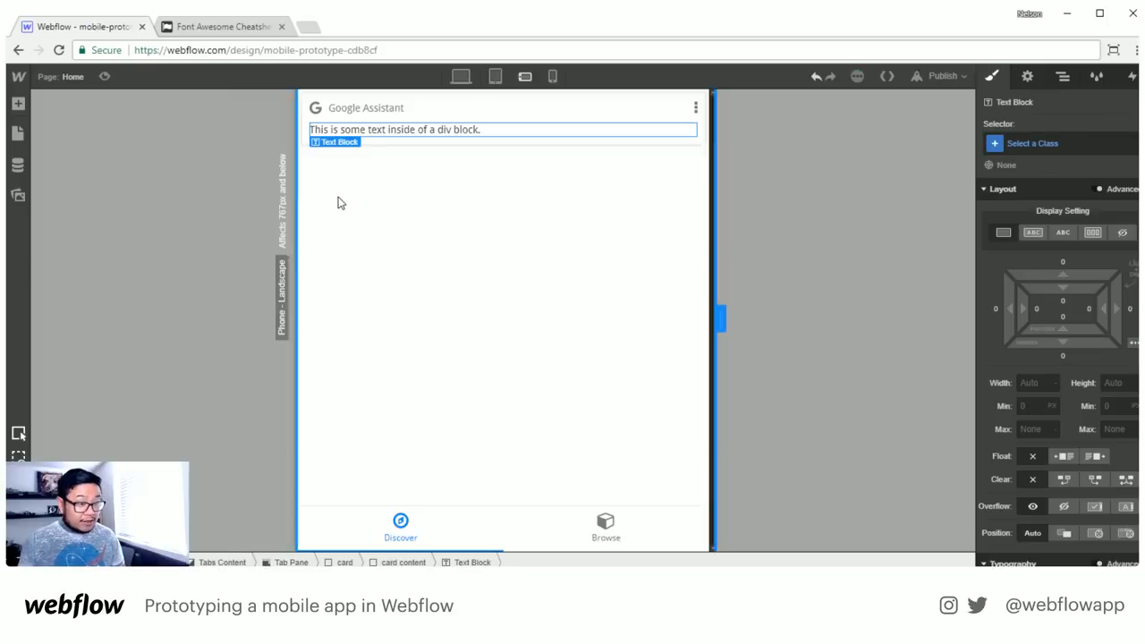
double_click(385, 130)
text(Set alarms)
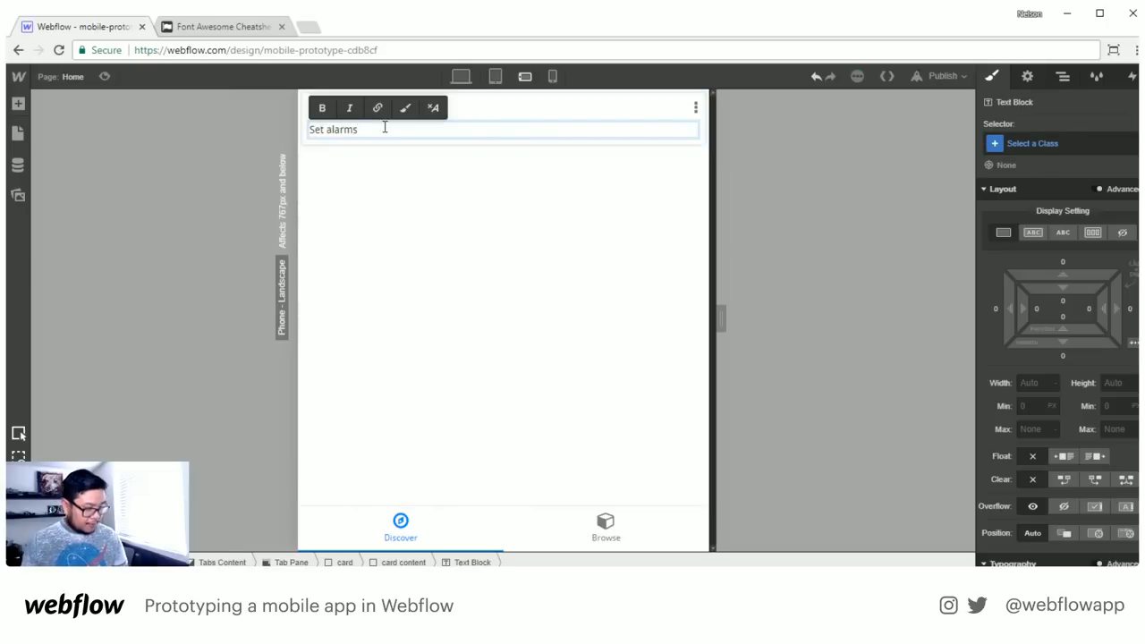
key(Escape)
Give the "Set alarms" text block the new class card content title
click(1062, 144)
text(car)
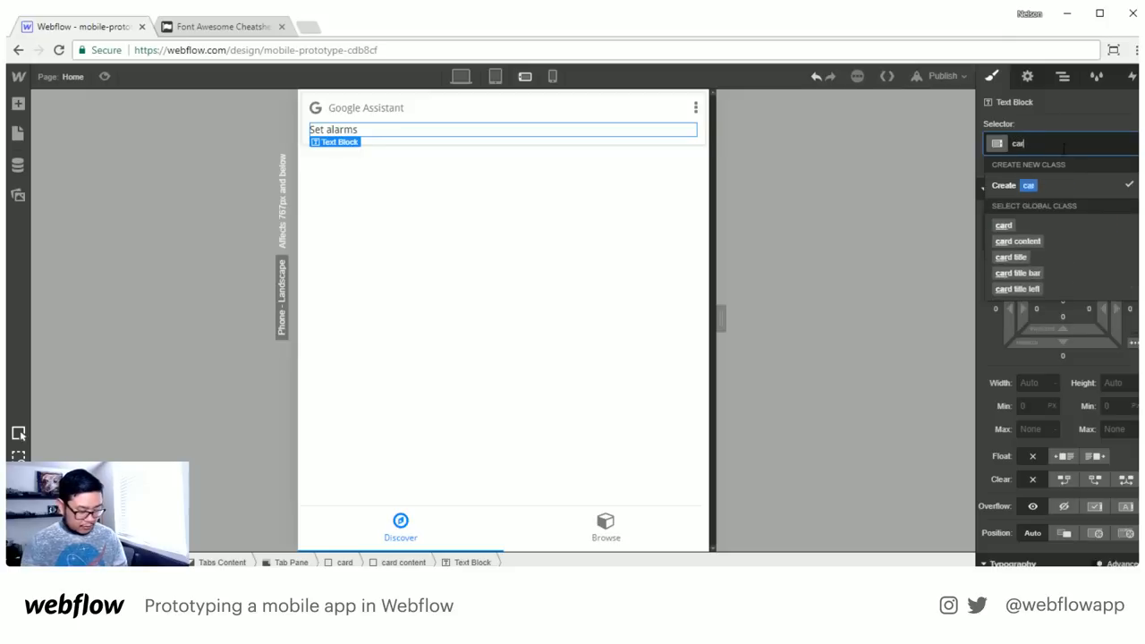
text(d conte)
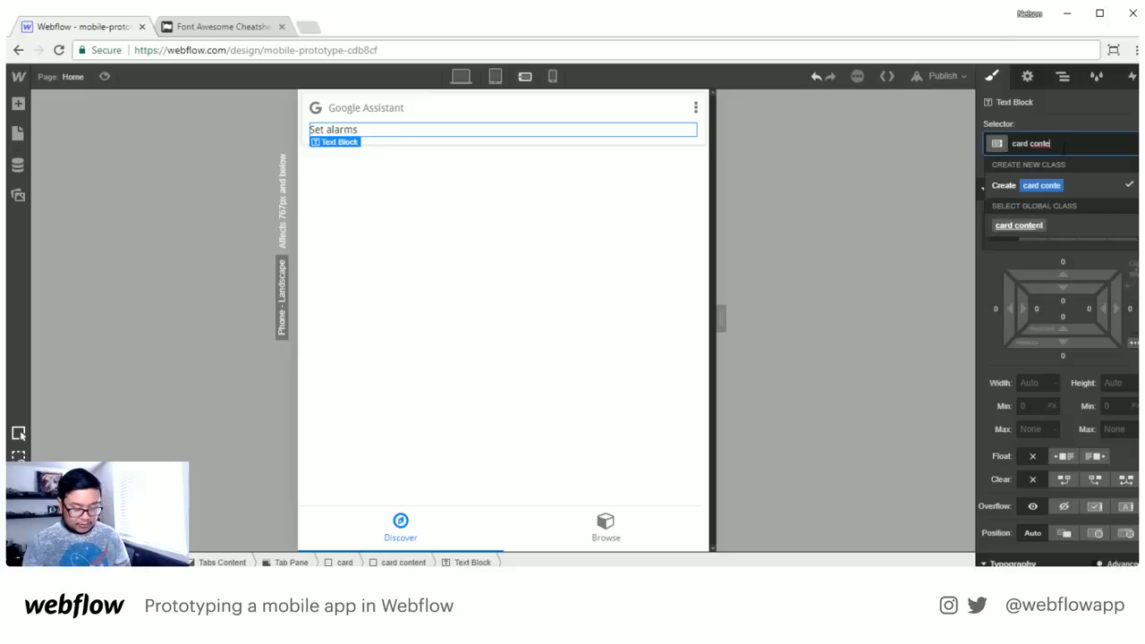
text(nt tilee)
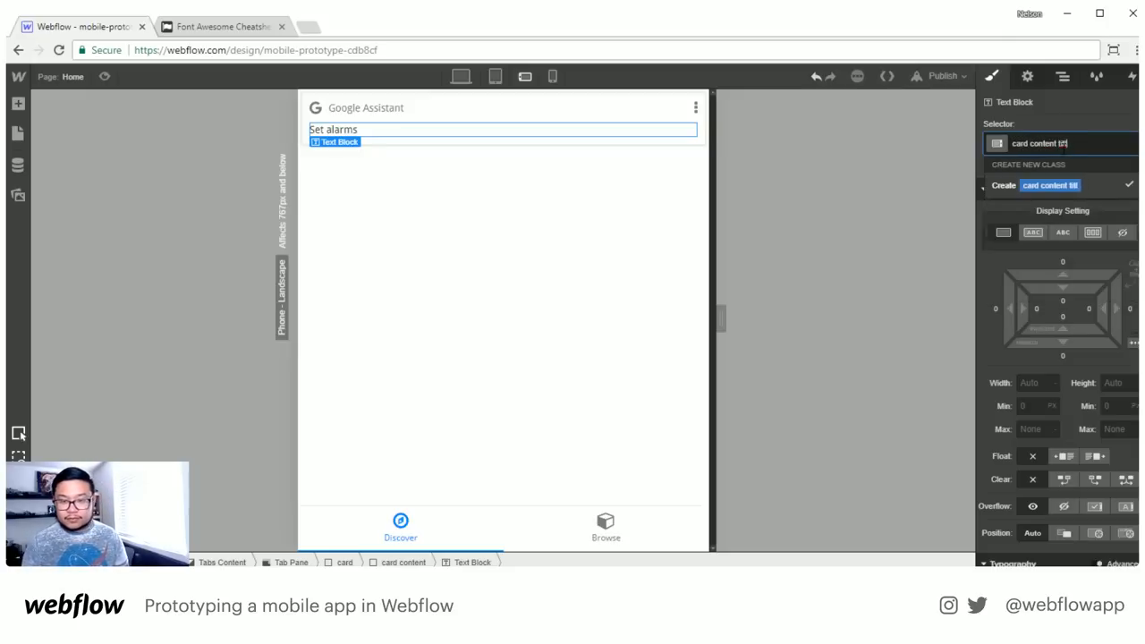
key(Return)
Set the font weight of the card content title to 700 - Bold
scroll(1084, 455, down, 5)
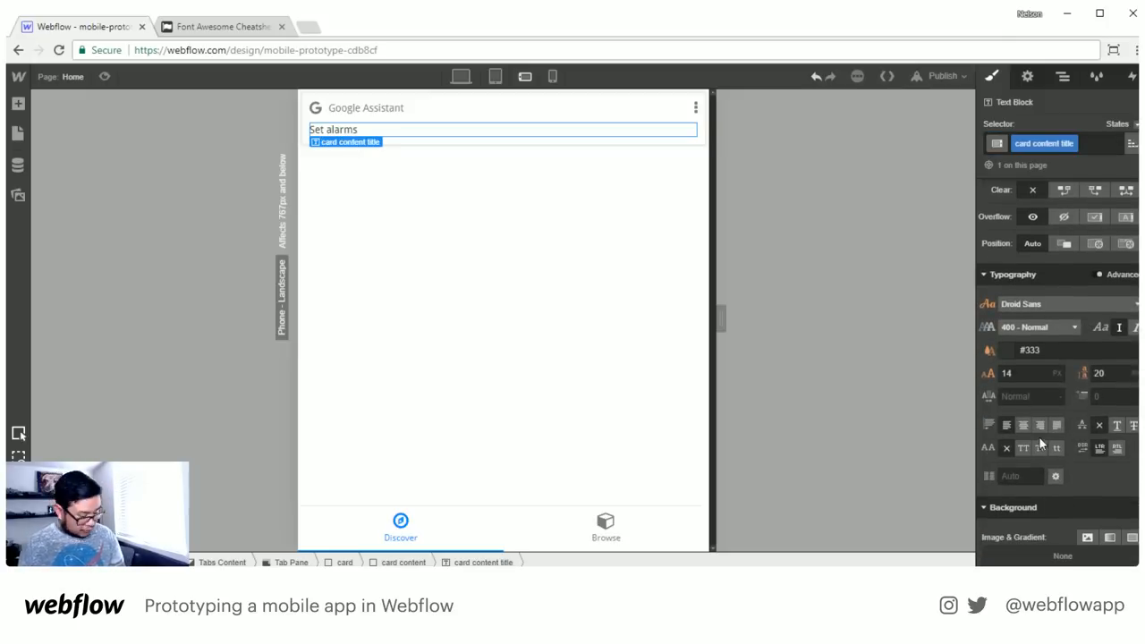
click(1016, 327)
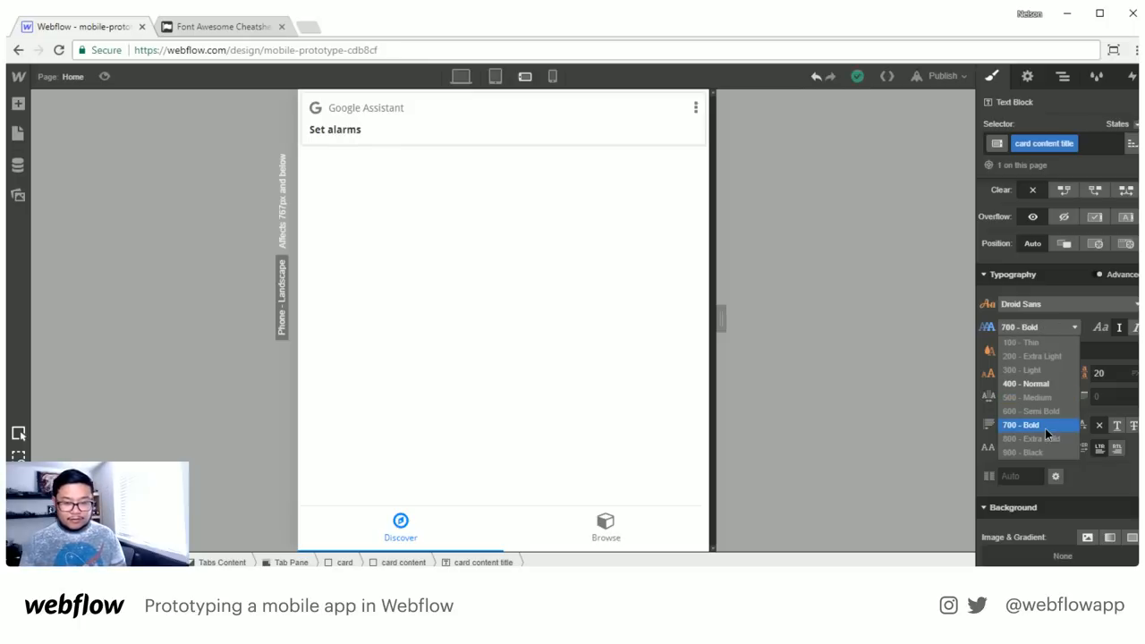
click(1045, 427)
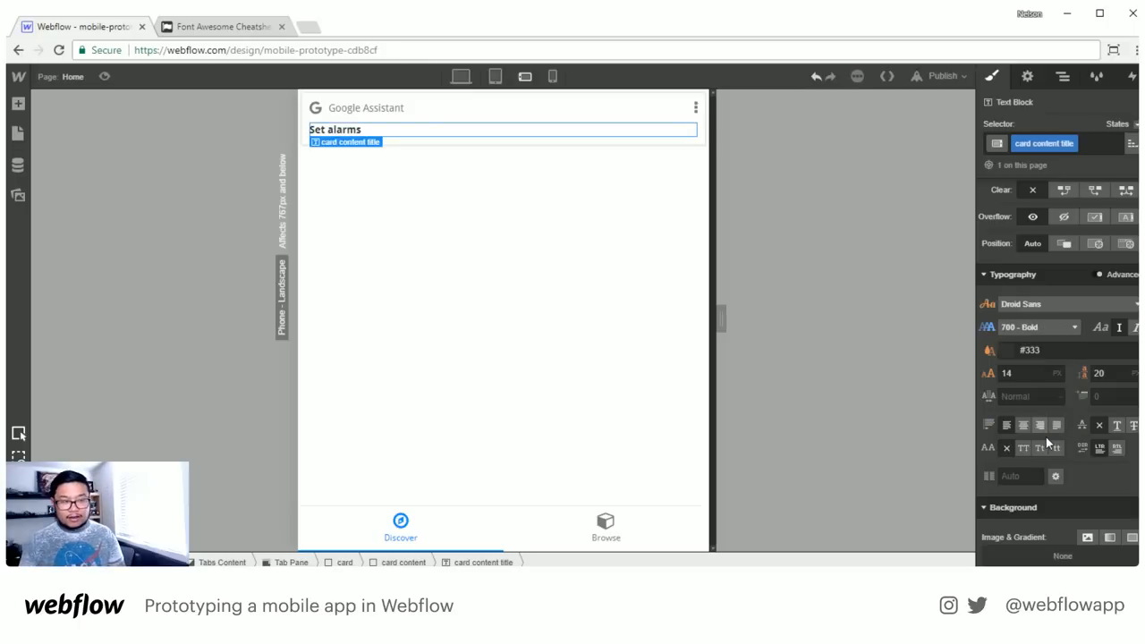
Set the card content title's font size to 18 px and its line height to 24 px
click(1025, 372)
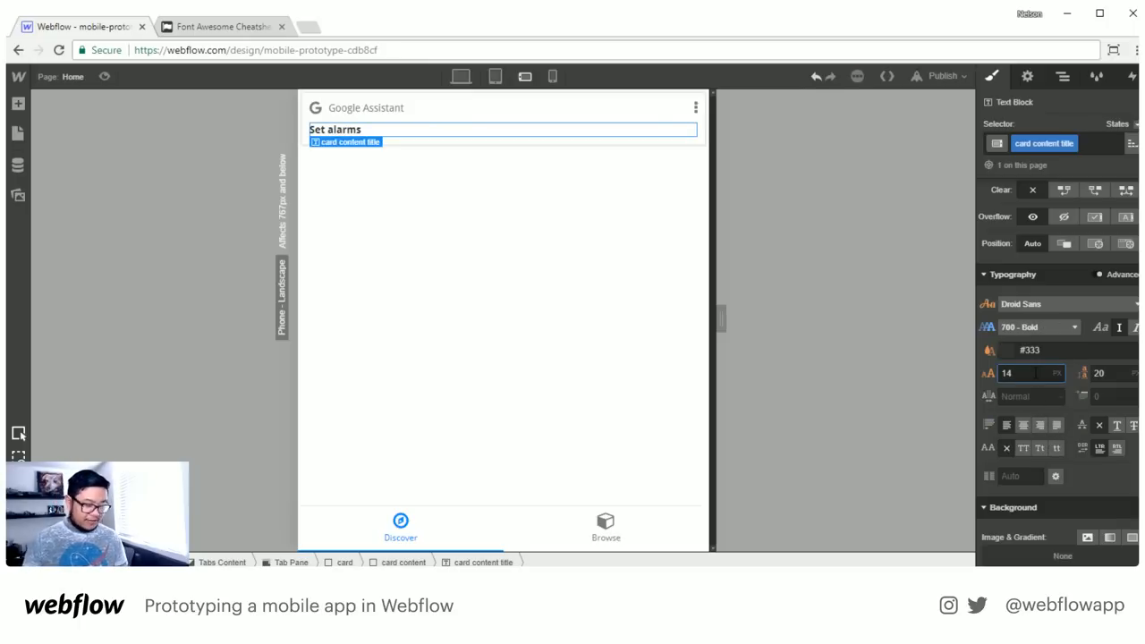
key(Up)
key(Up)
key(Up)
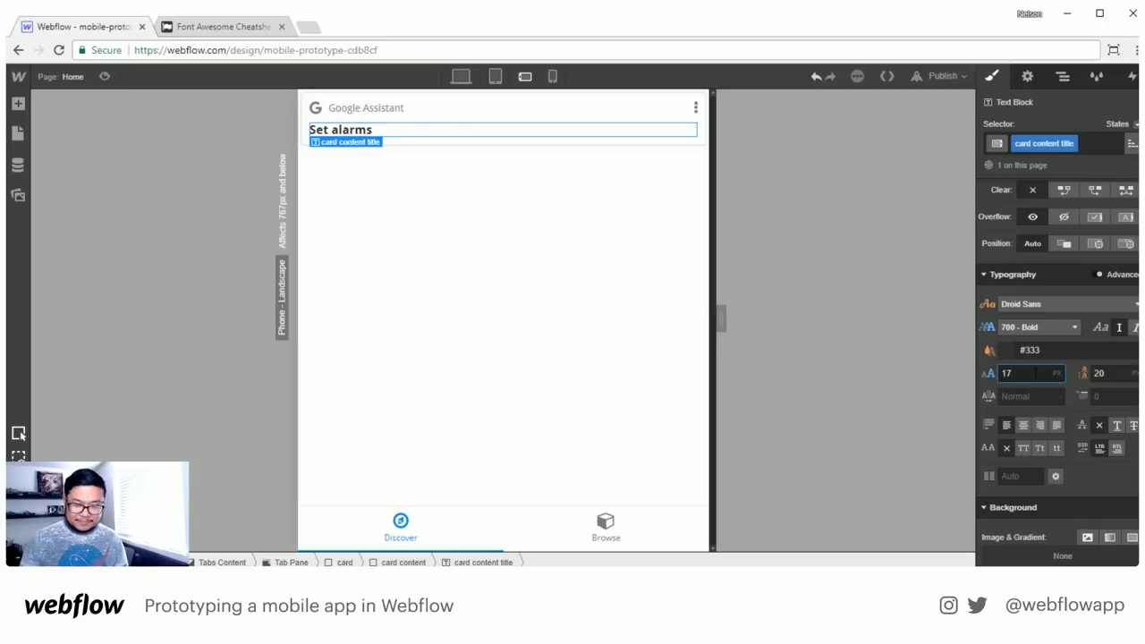
key(Up)
key(Tab)
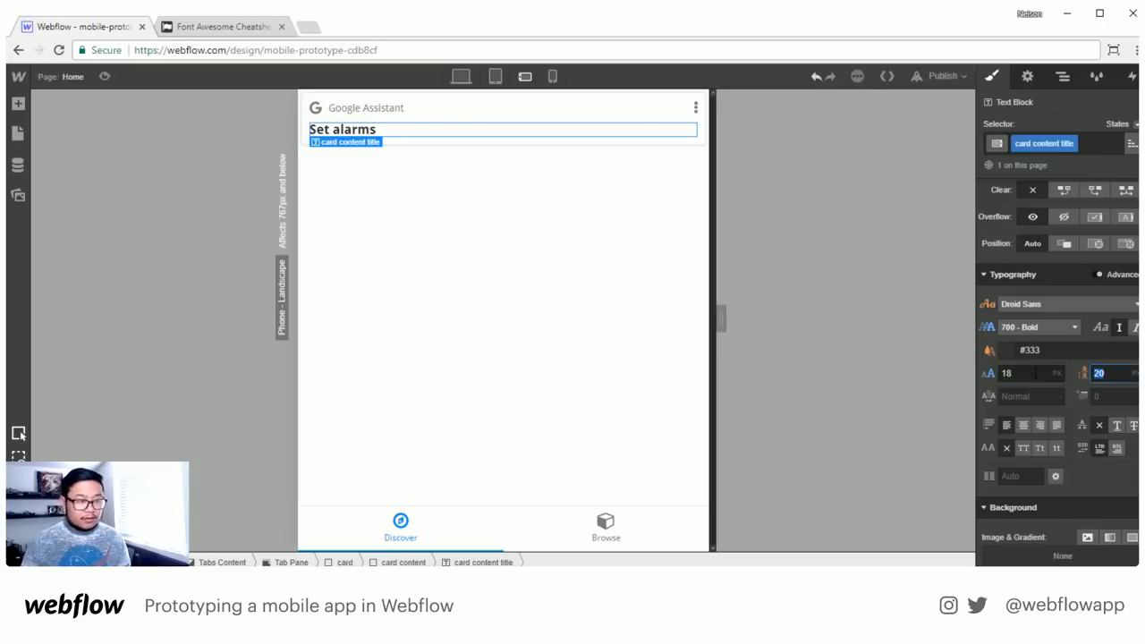
key(Up)
key(Up)
key(Up)
key(Up)
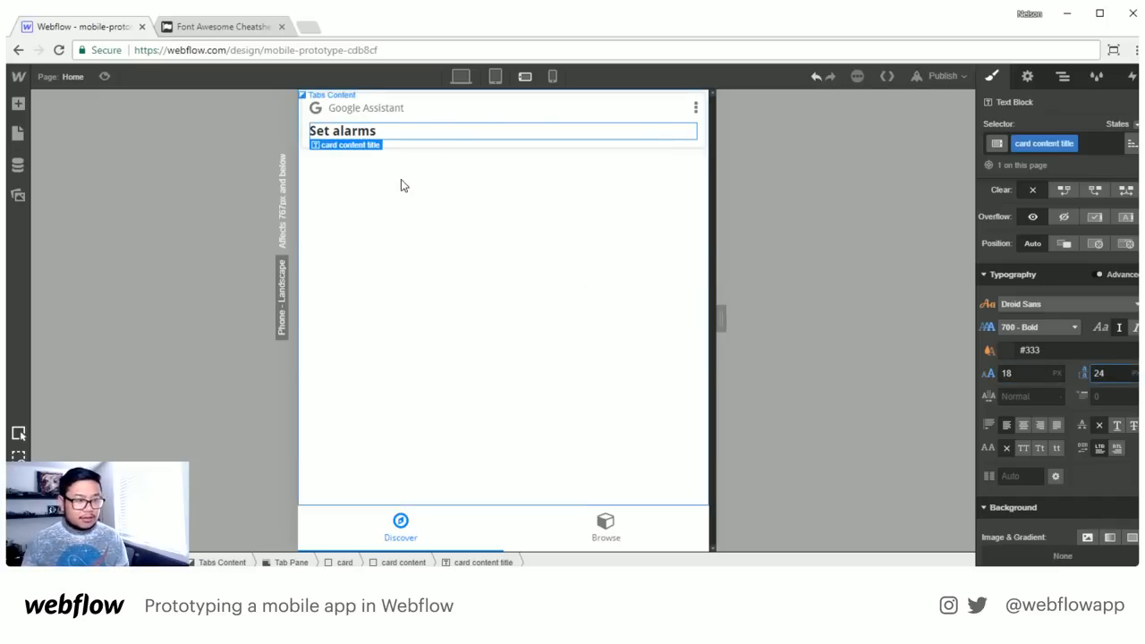
key(Return)
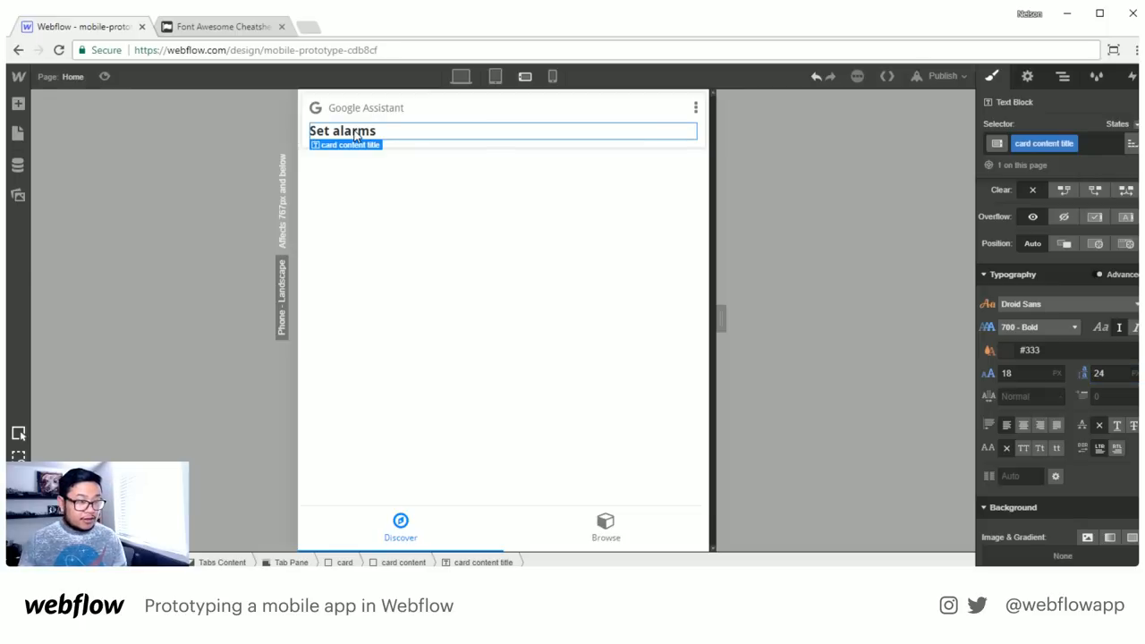
Add a second text block below the "Set alarms" title reading: Try saying "Hey Google"..
key(a)
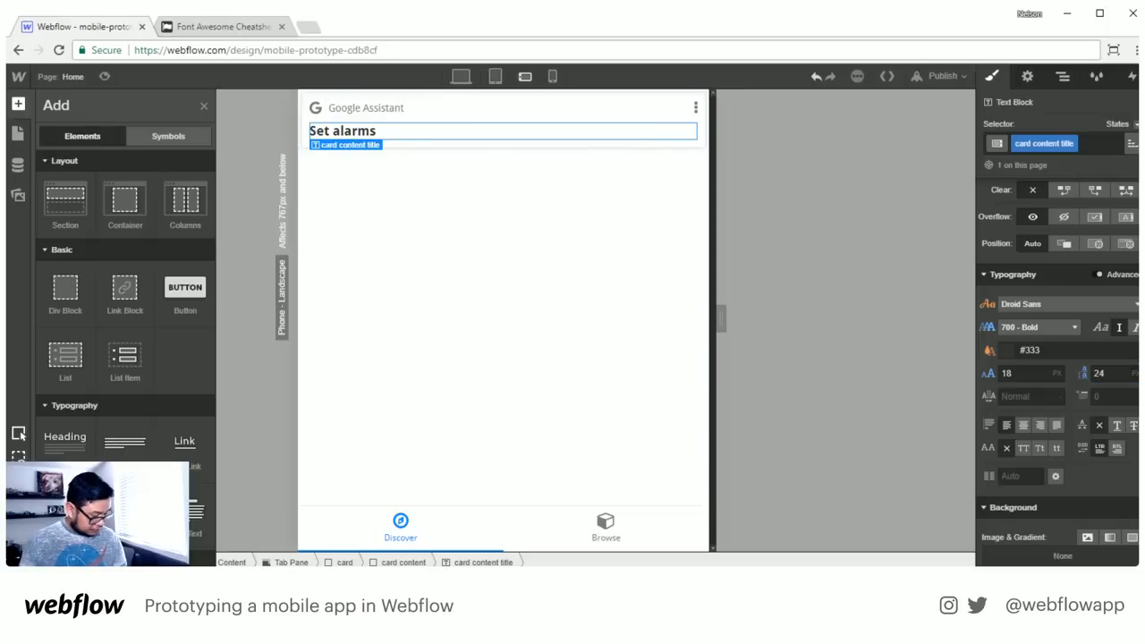
drag(192, 515, 348, 169)
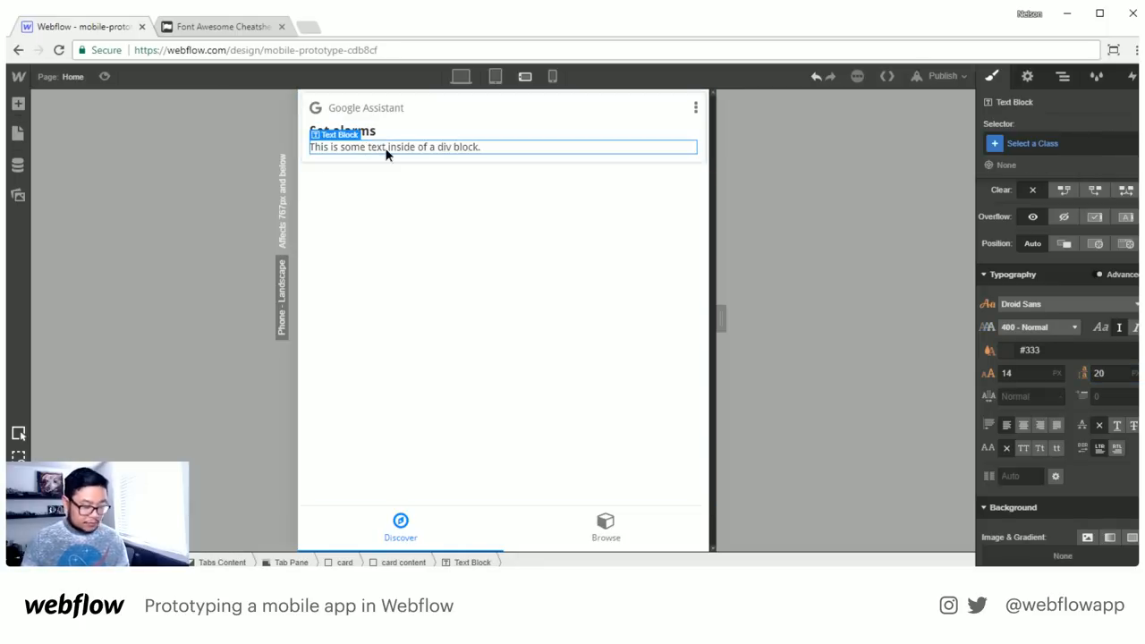
double_click(386, 149)
text("Try say9ing)
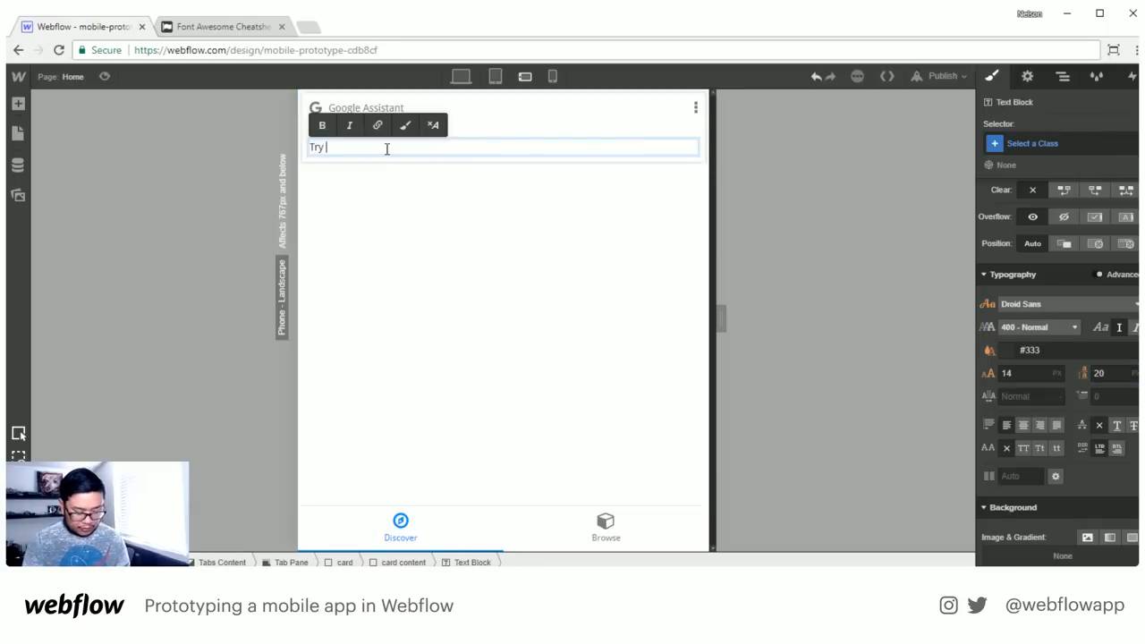
key(BackSpace)
key(BackSpace)
key(BackSpace)
text(ing "Hey Google"...)
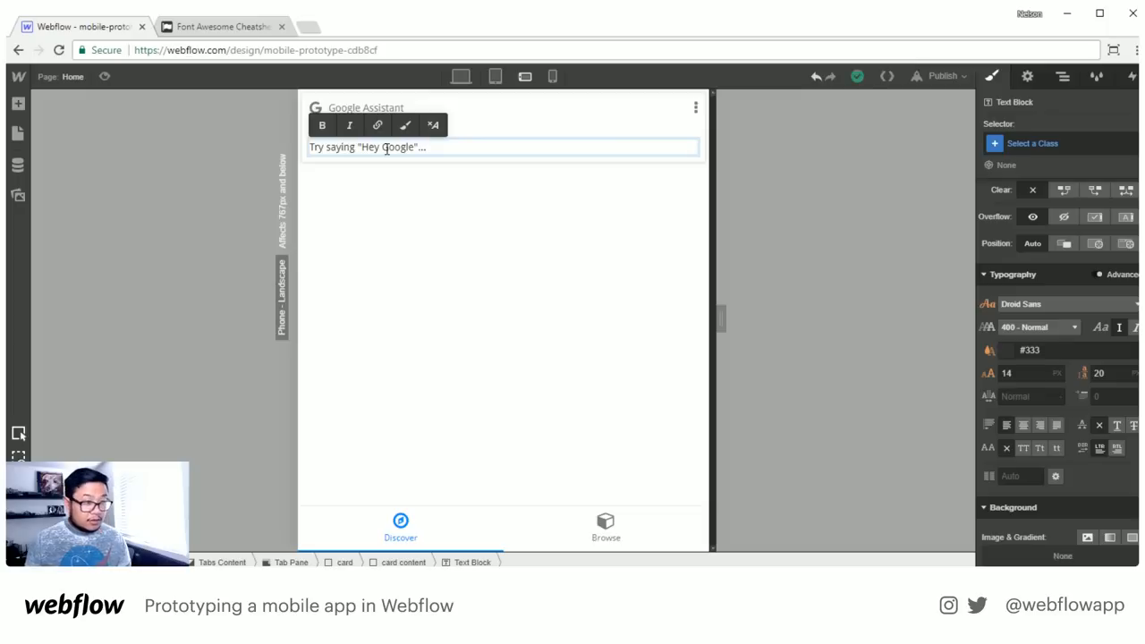
key(Escape)
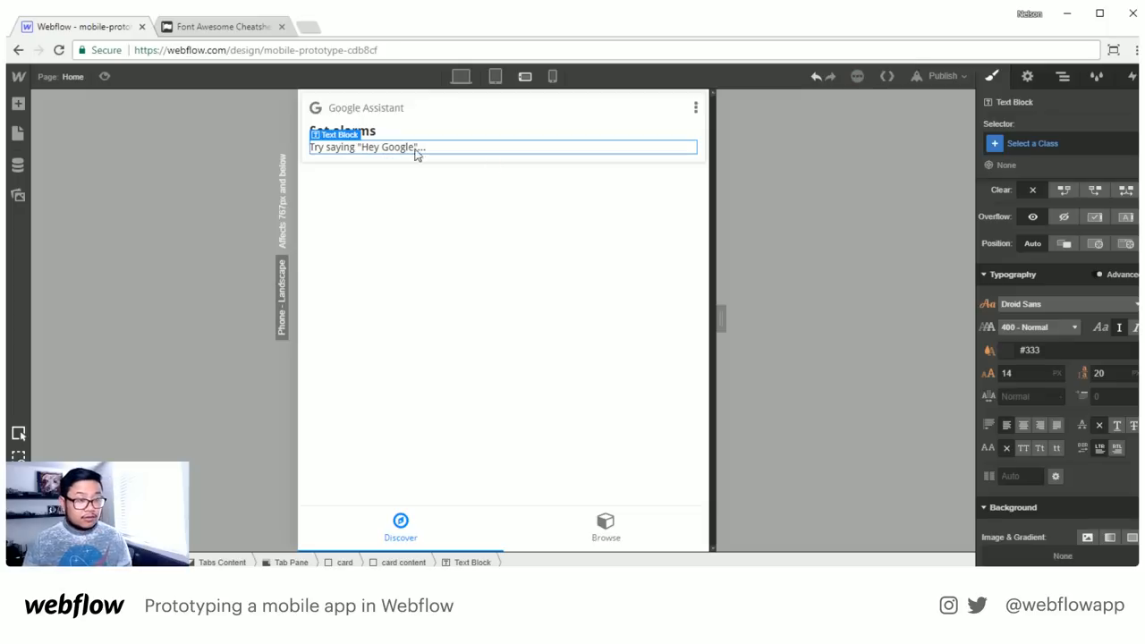
Give the 'Try saying "Hey Google"...' text block the new class card subtitle
click(1055, 143)
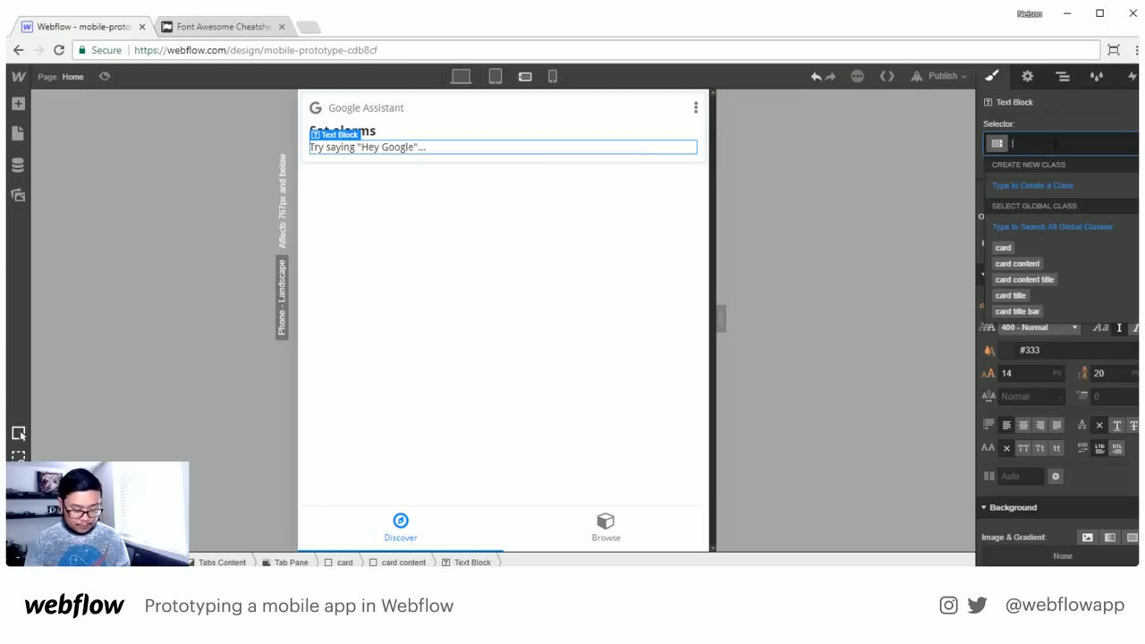
text(card)
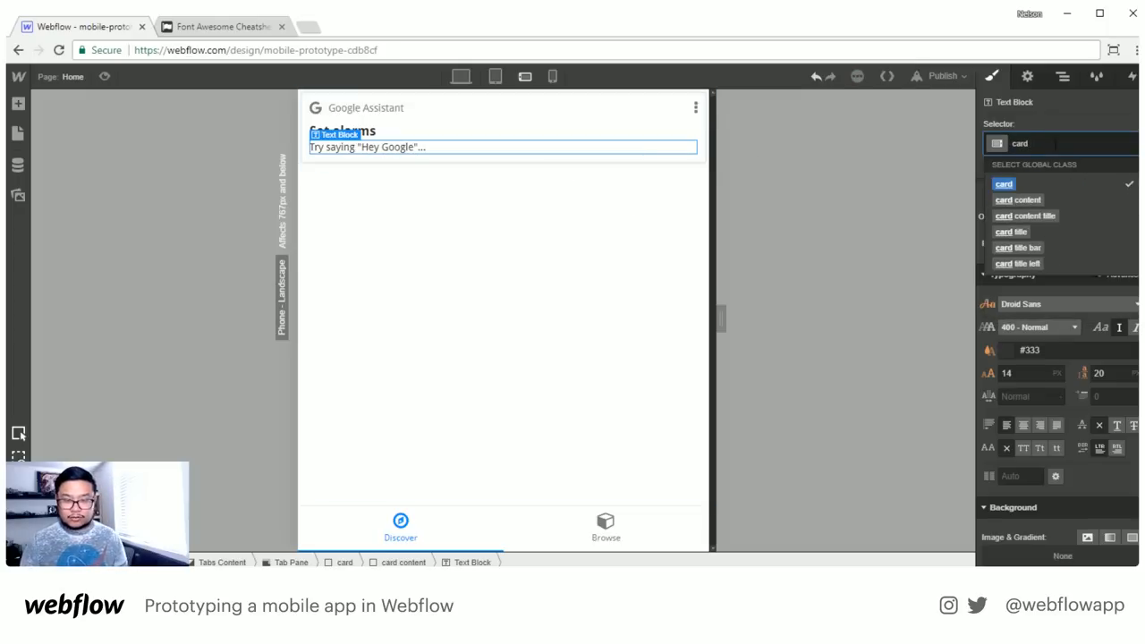
text( subtitle)
key(Return)
Style the card subtitle in italics with an 11 px font size and an 18 px line height
scroll(1053, 425, down, 1)
click(1007, 228)
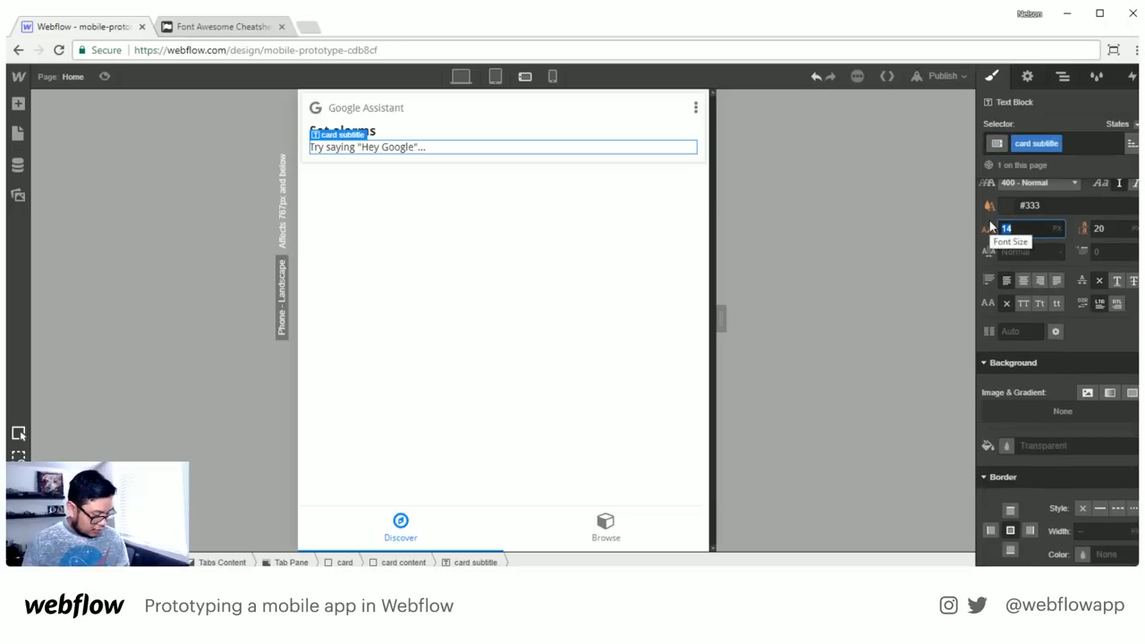
text(11)
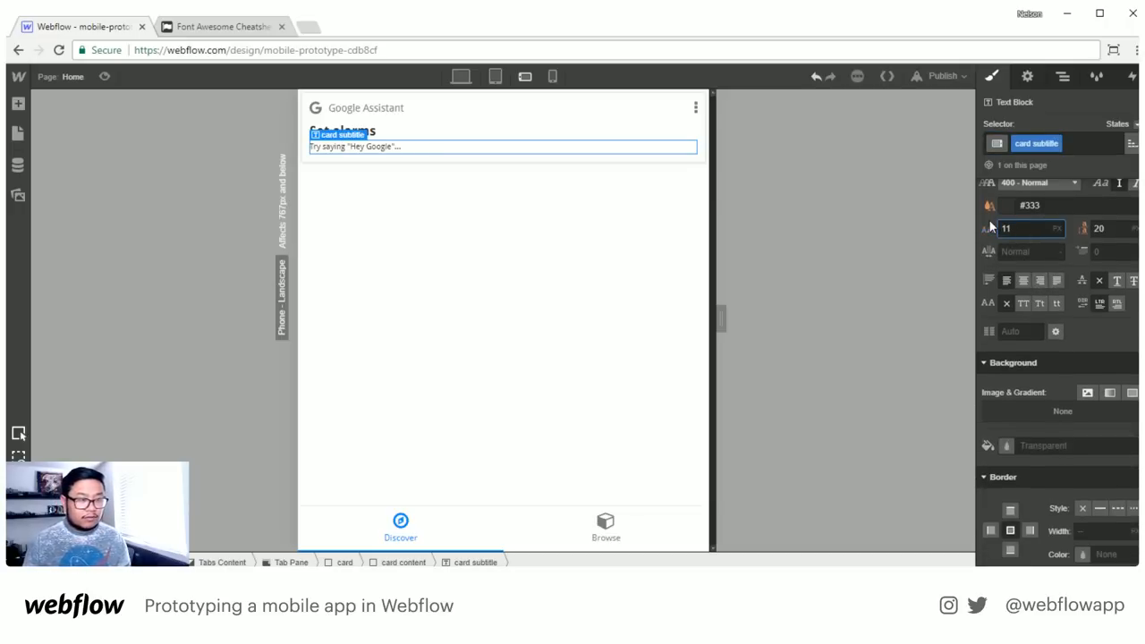
click(1118, 182)
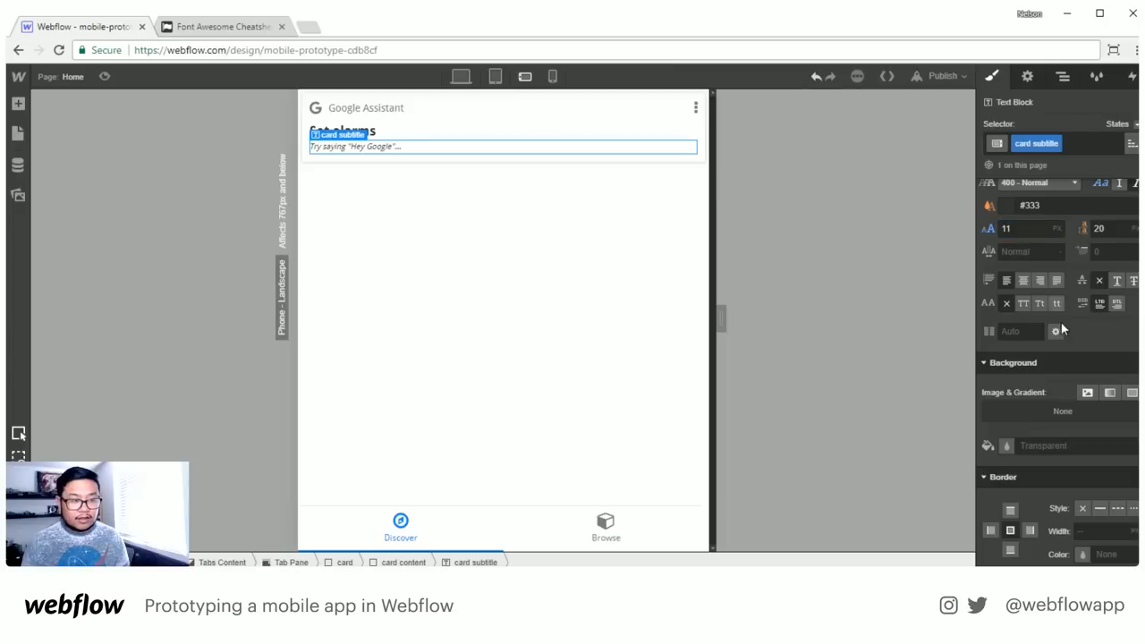
click(1079, 223)
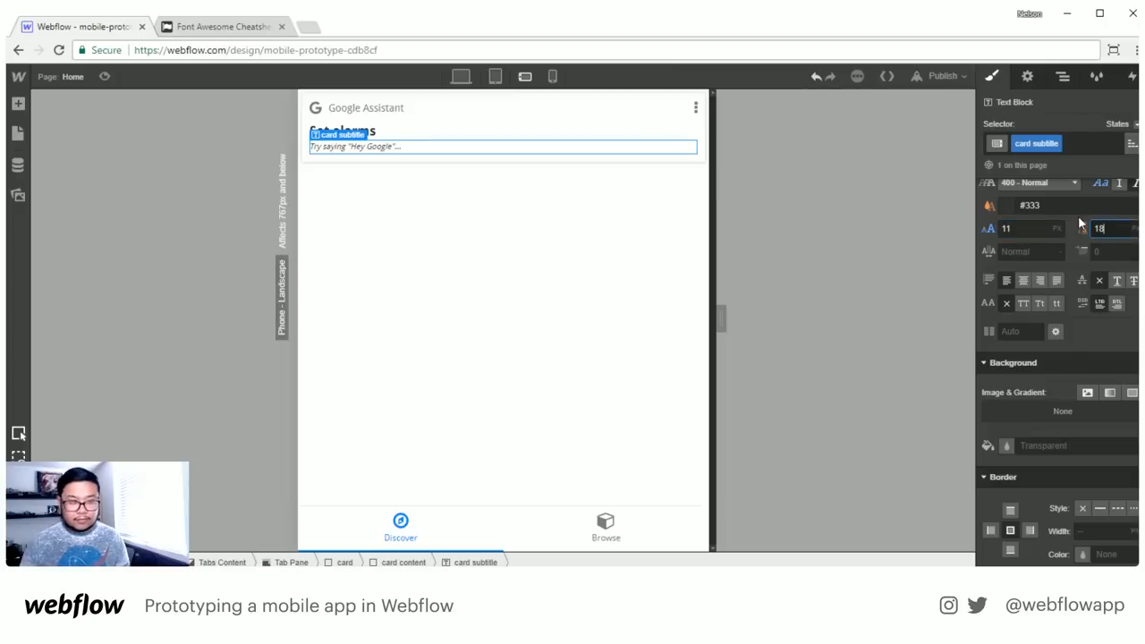
Set the card subtitle's font color to the saved Grey swatch
scroll(1073, 421, down, 3)
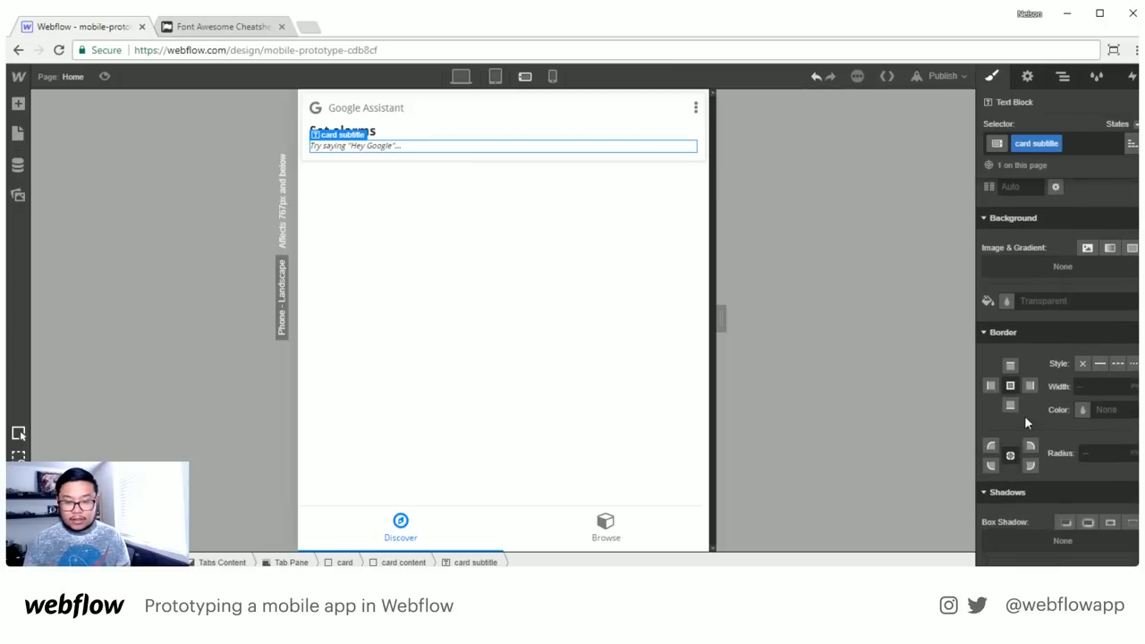
scroll(1026, 394, up, 3)
click(1006, 278)
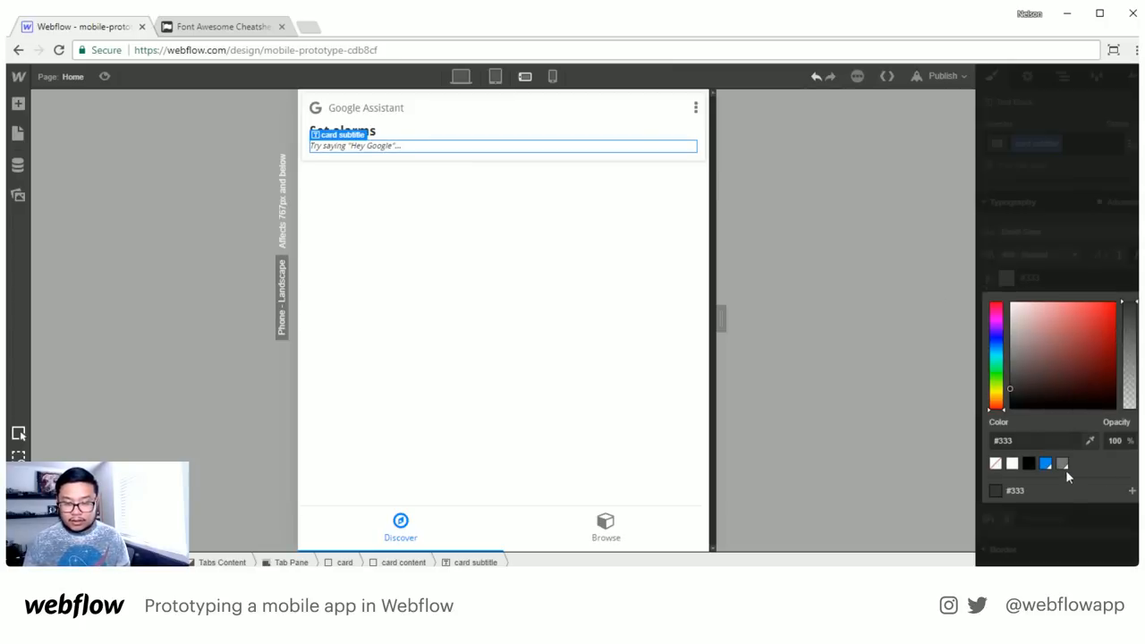
click(1061, 464)
click(1047, 223)
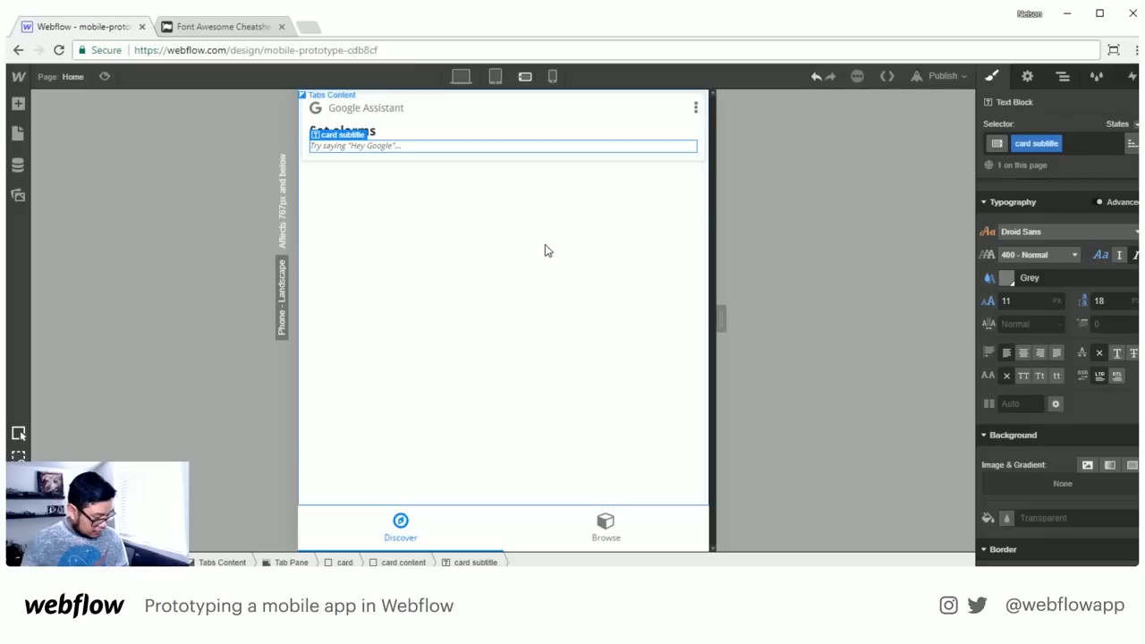
click(447, 135)
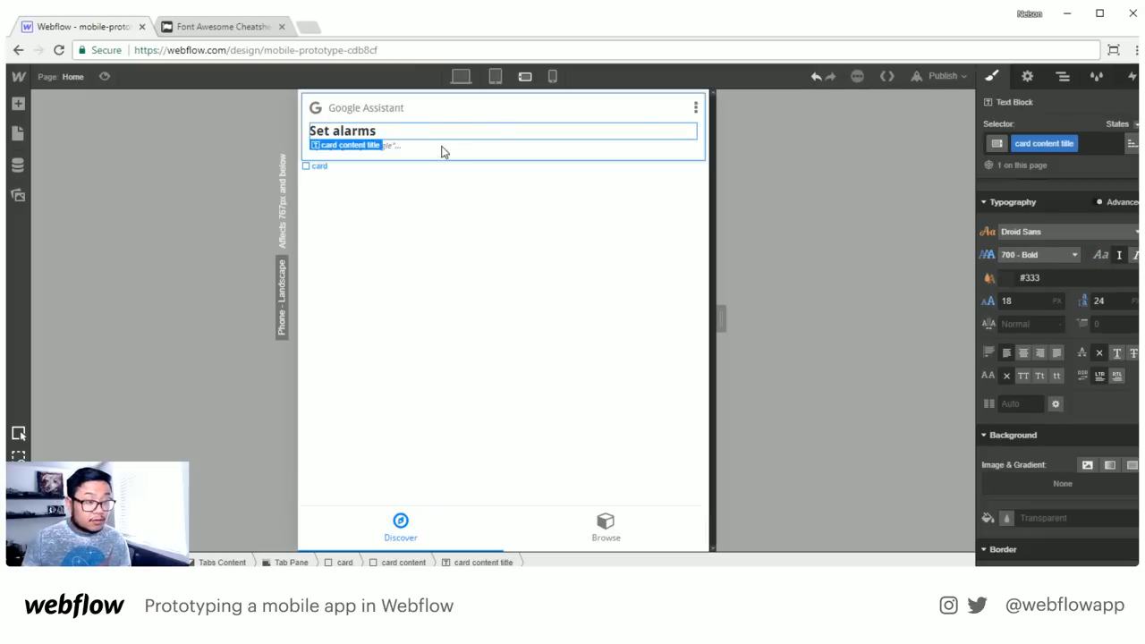
click(374, 150)
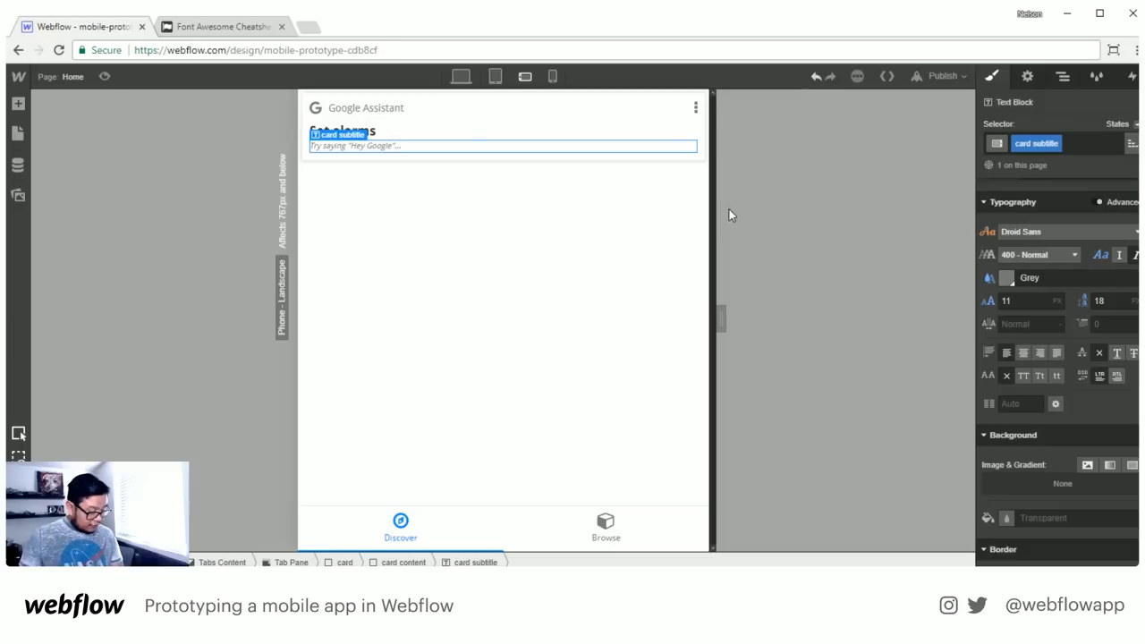
Add a div block inside card content that wraps the card content title and card subtitle
click(1064, 78)
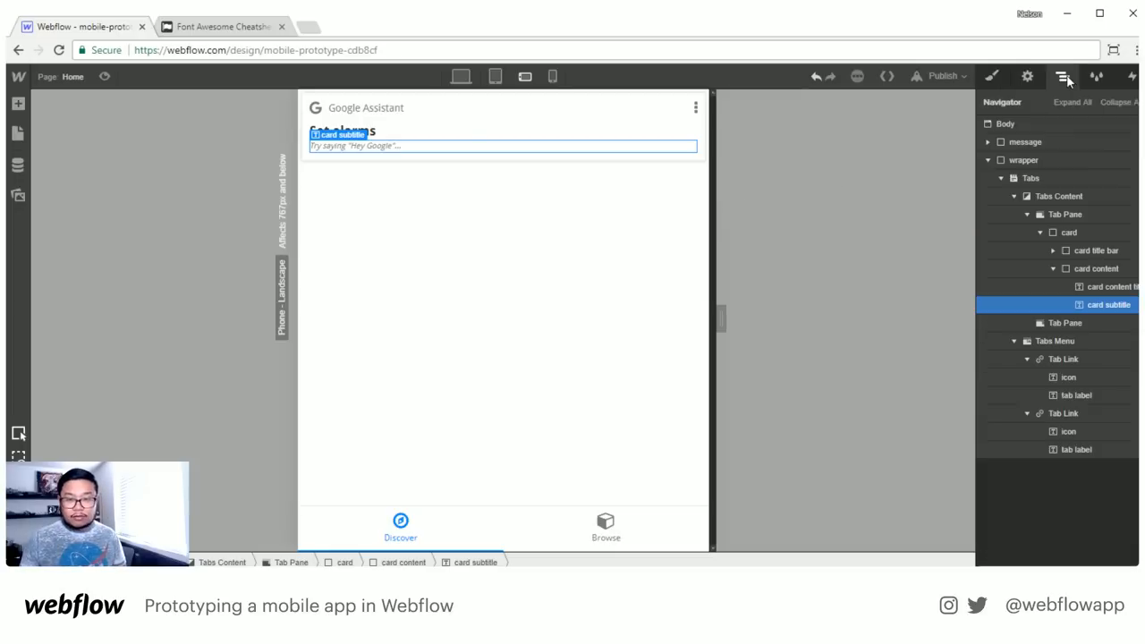
click(1055, 269)
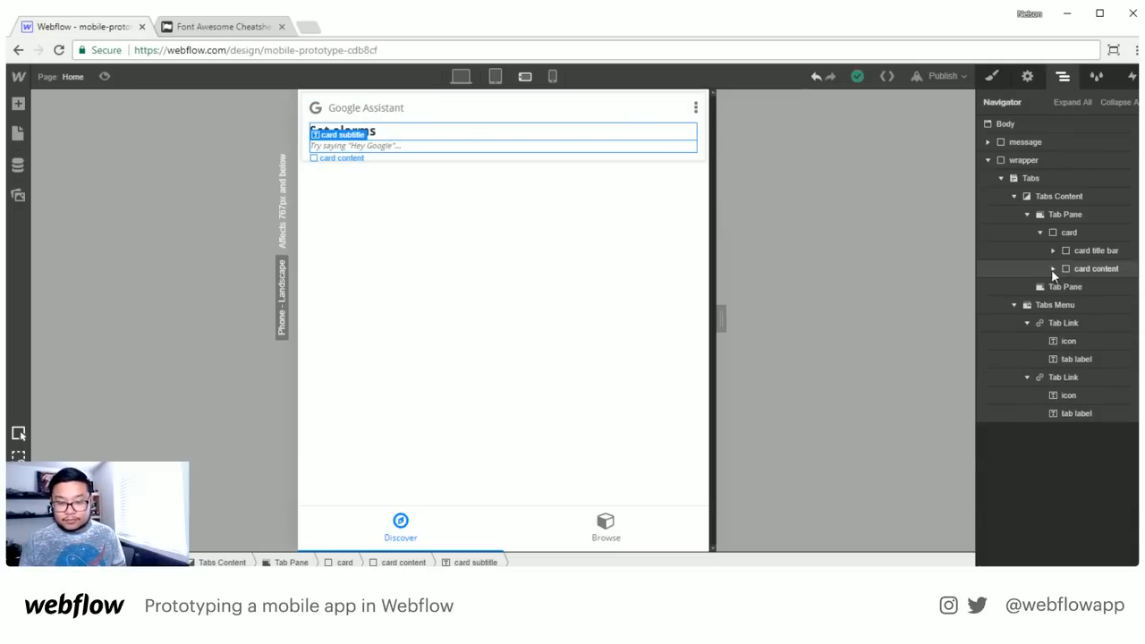
click(1053, 269)
key(a)
drag(56, 289, 1106, 307)
click(1069, 287)
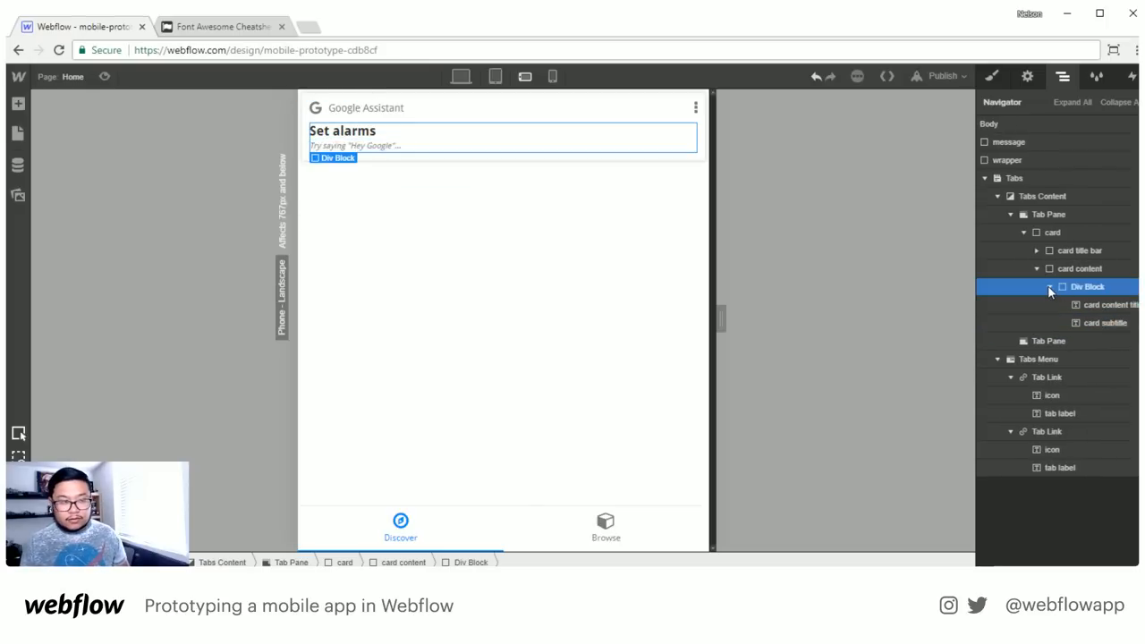
click(1049, 286)
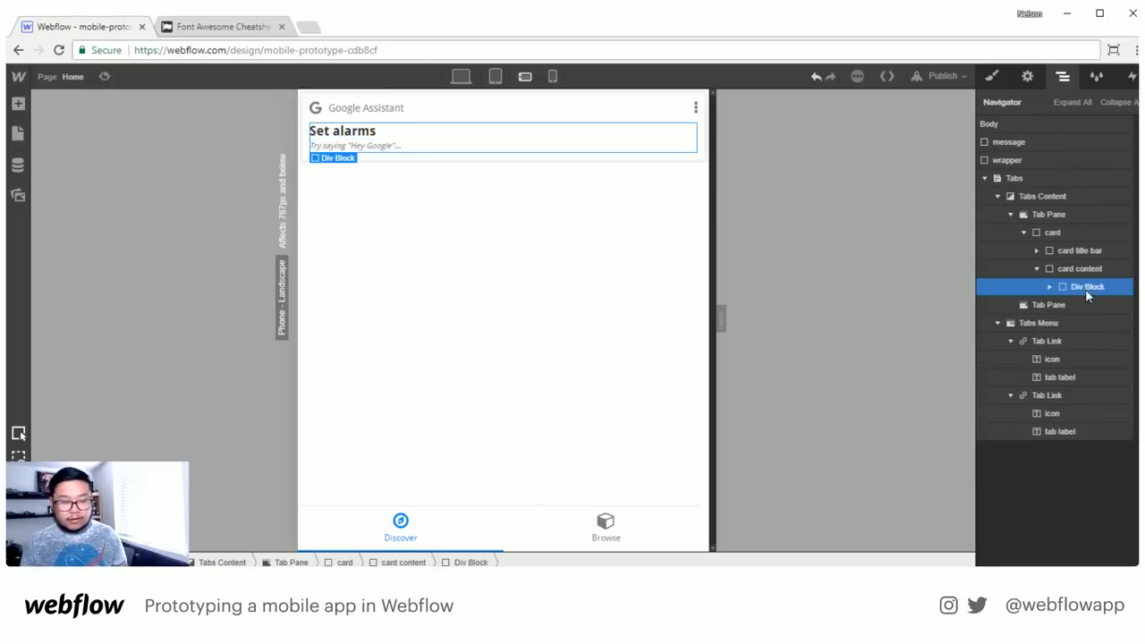
Copy the Google icon from card title left into card content, below the div block with the texts
click(317, 109)
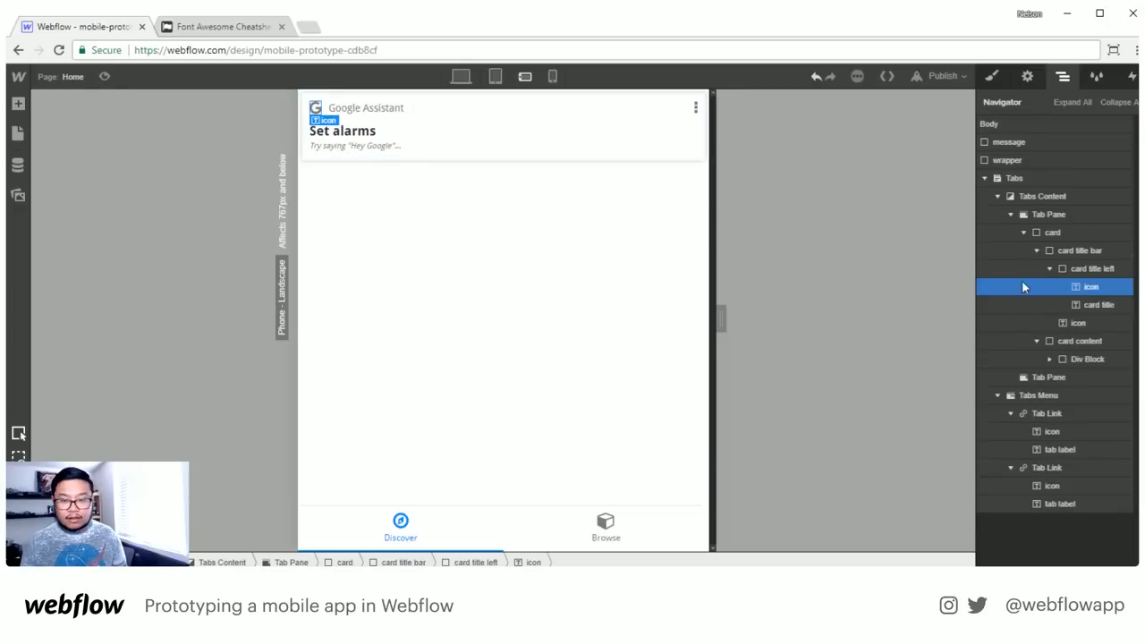
click(1098, 267)
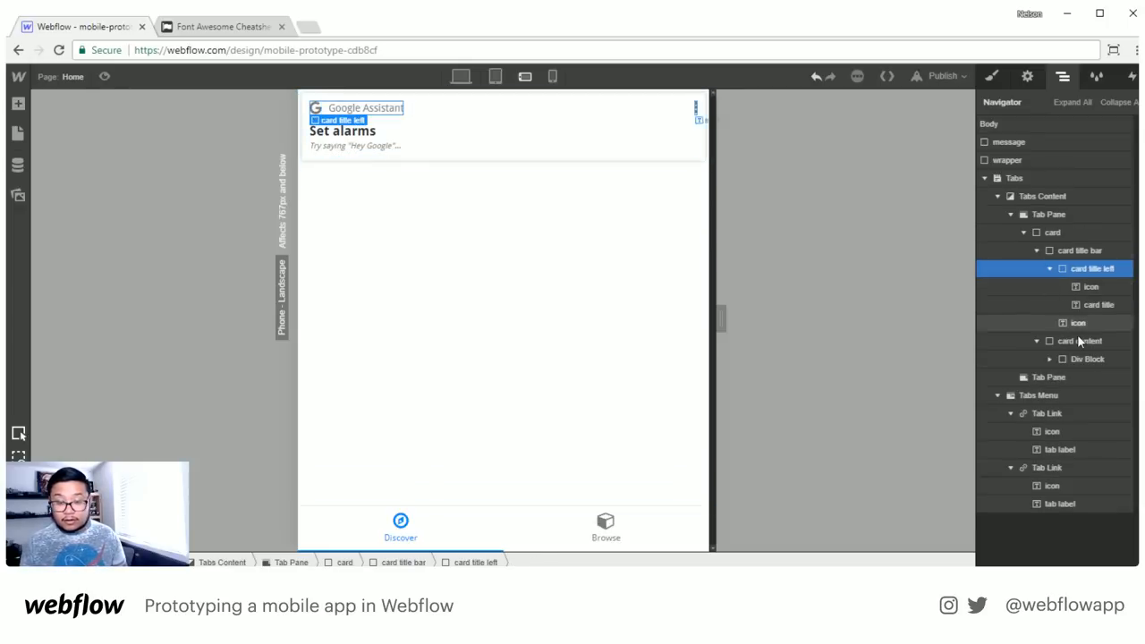
drag(1080, 322, 1087, 349)
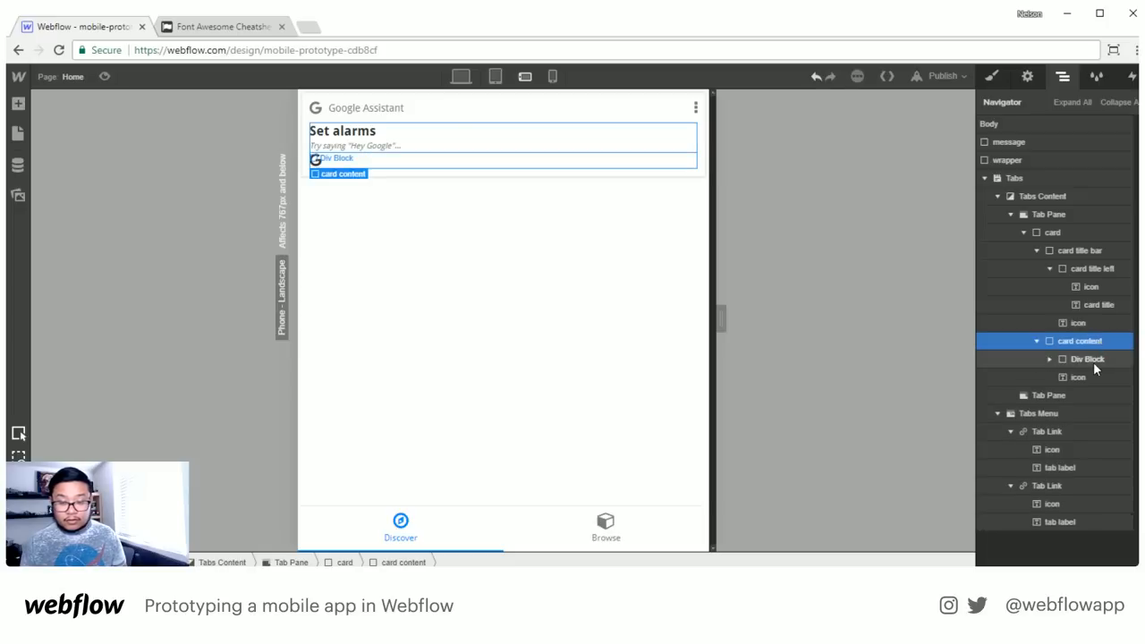
Add another div block in card content and nest the text div block and the copied Google icon inside it
key(a)
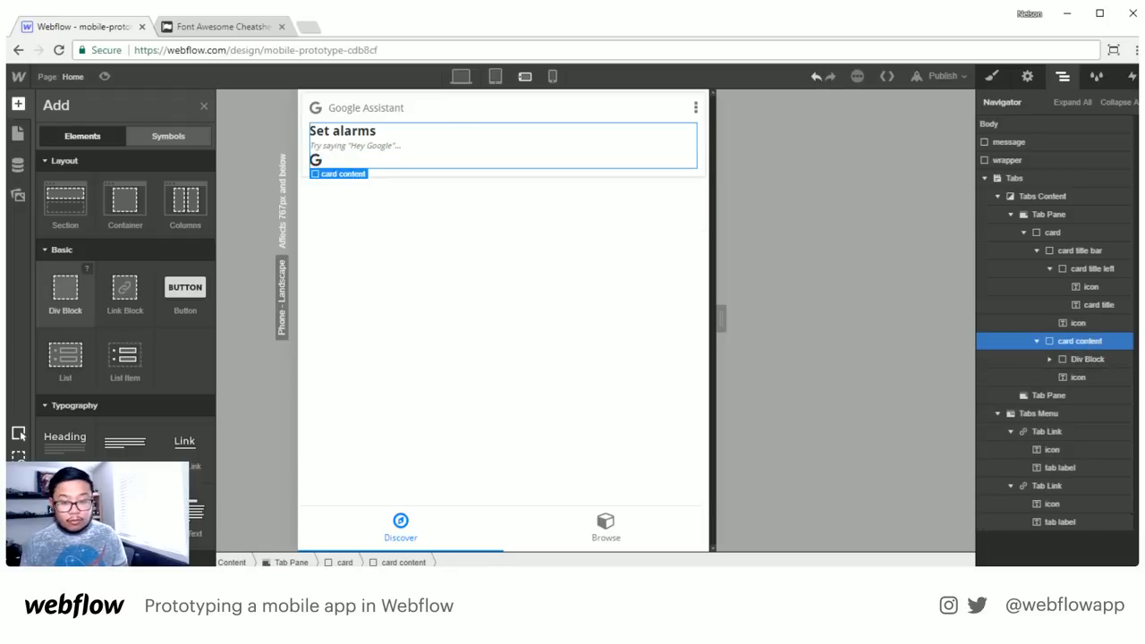
click(66, 287)
drag(1064, 382, 1088, 361)
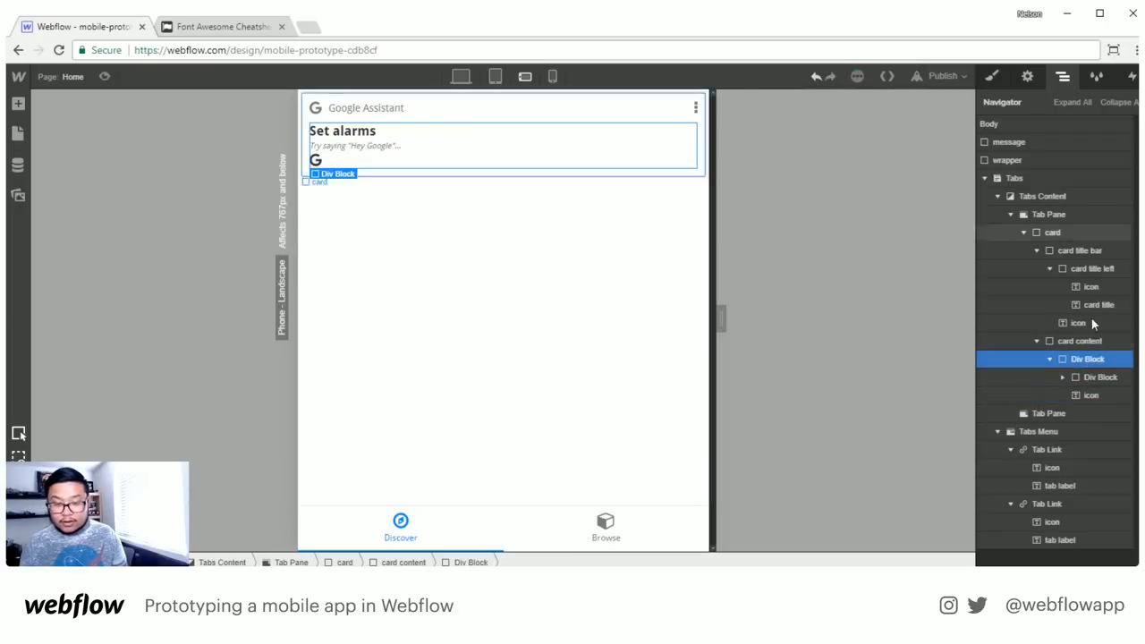
Give the outer div block around the texts and icon the new class content title bar
click(996, 78)
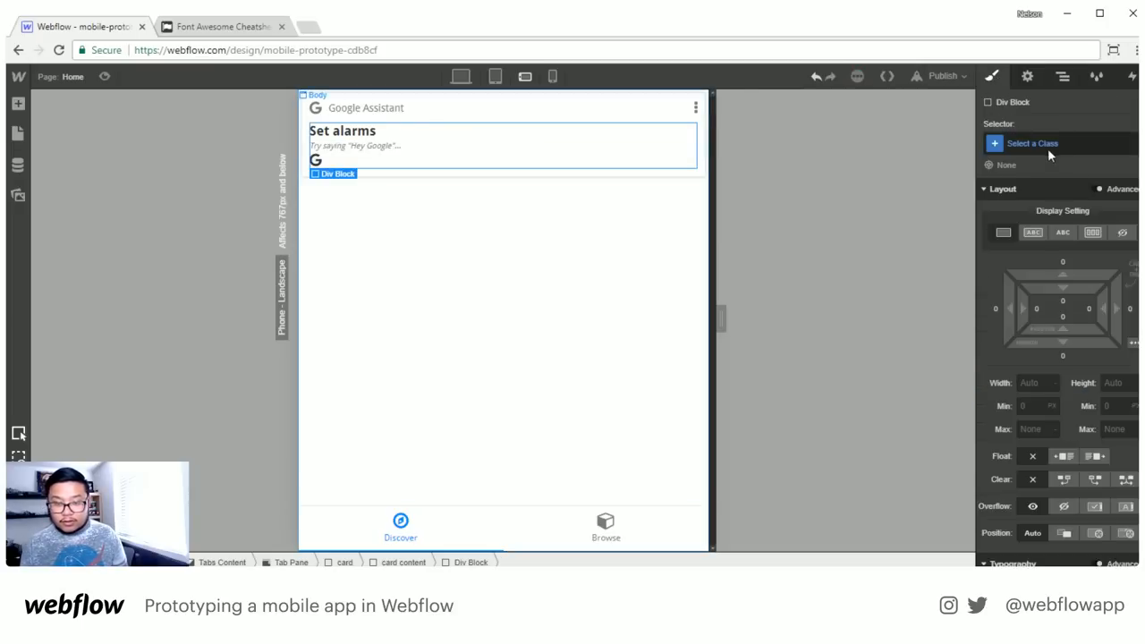
click(1042, 143)
text(content flex)
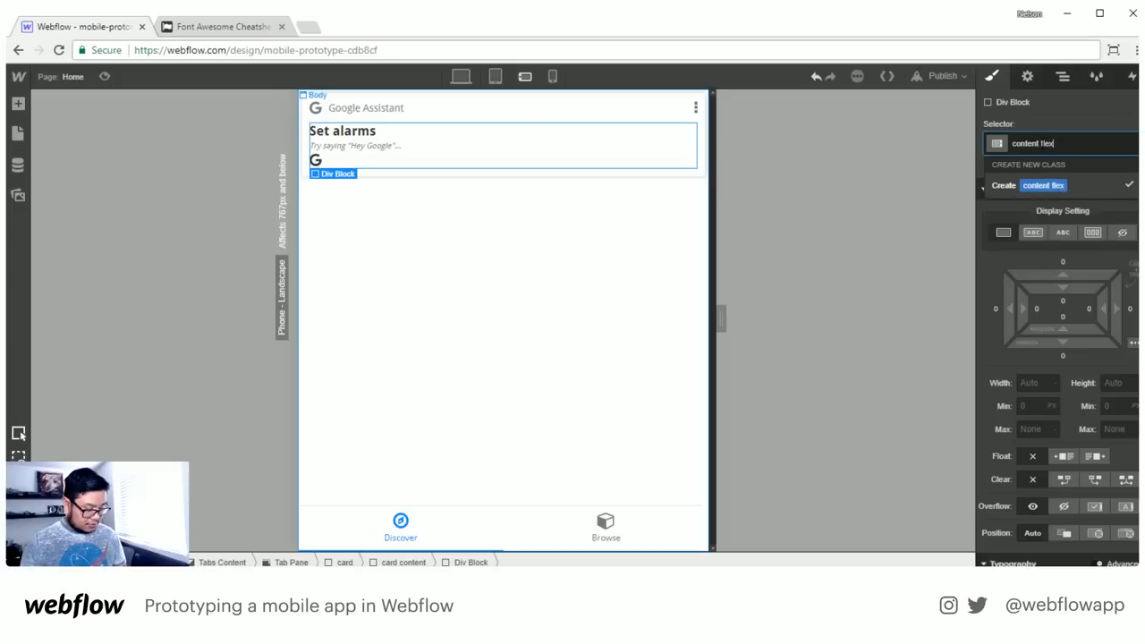
key(BackSpace)
key(BackSpace)
key(BackSpace)
key(BackSpace)
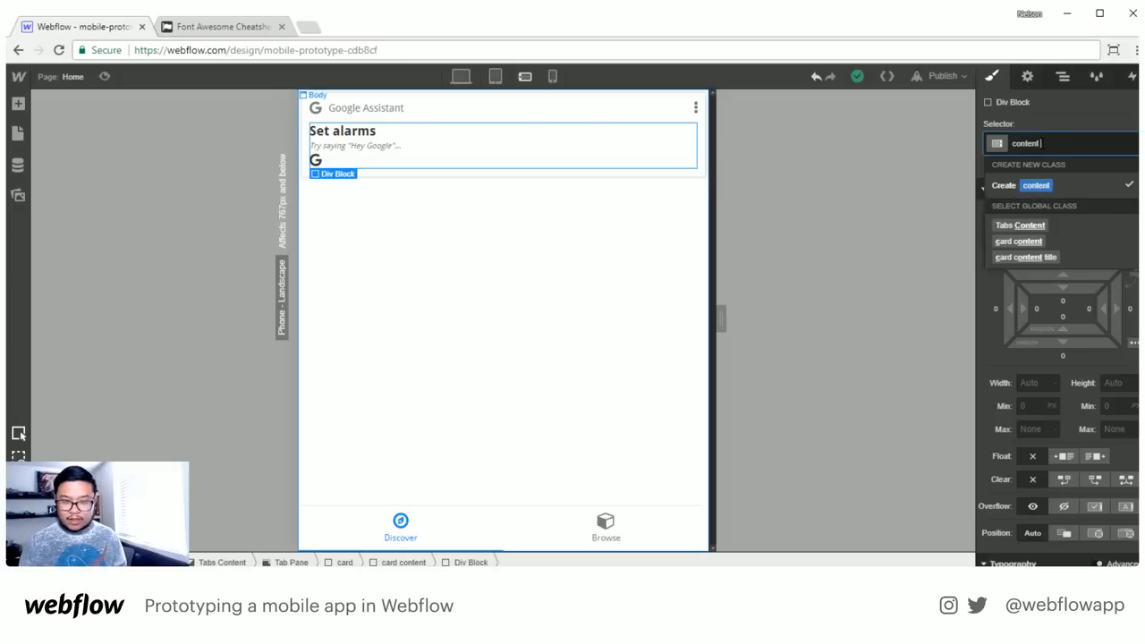
text(ti)
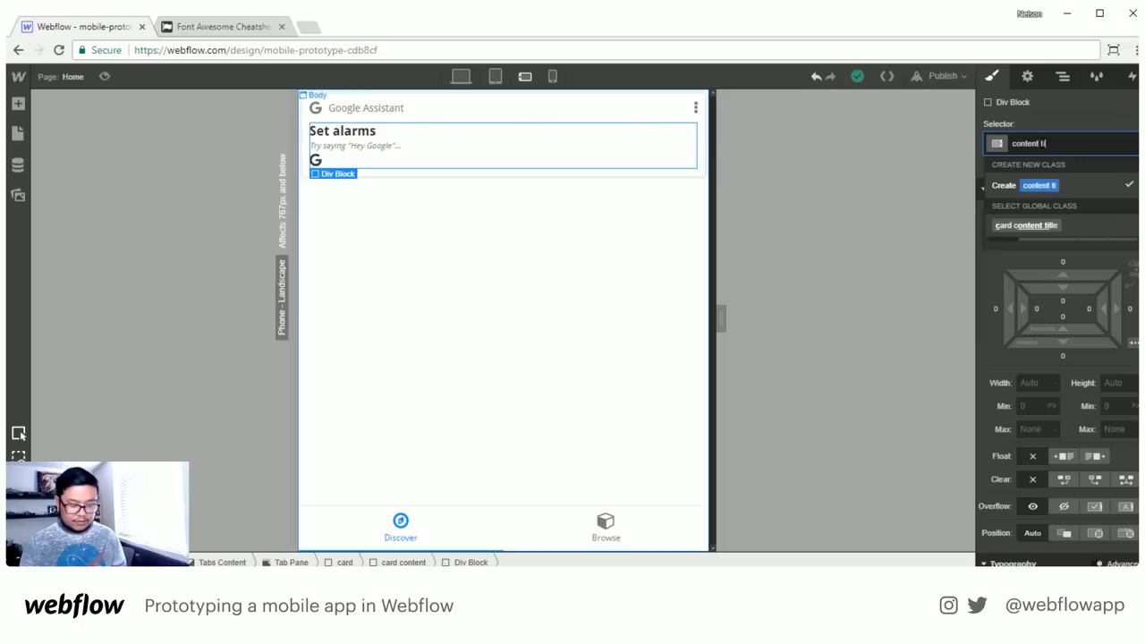
text(tle bar)
key(Return)
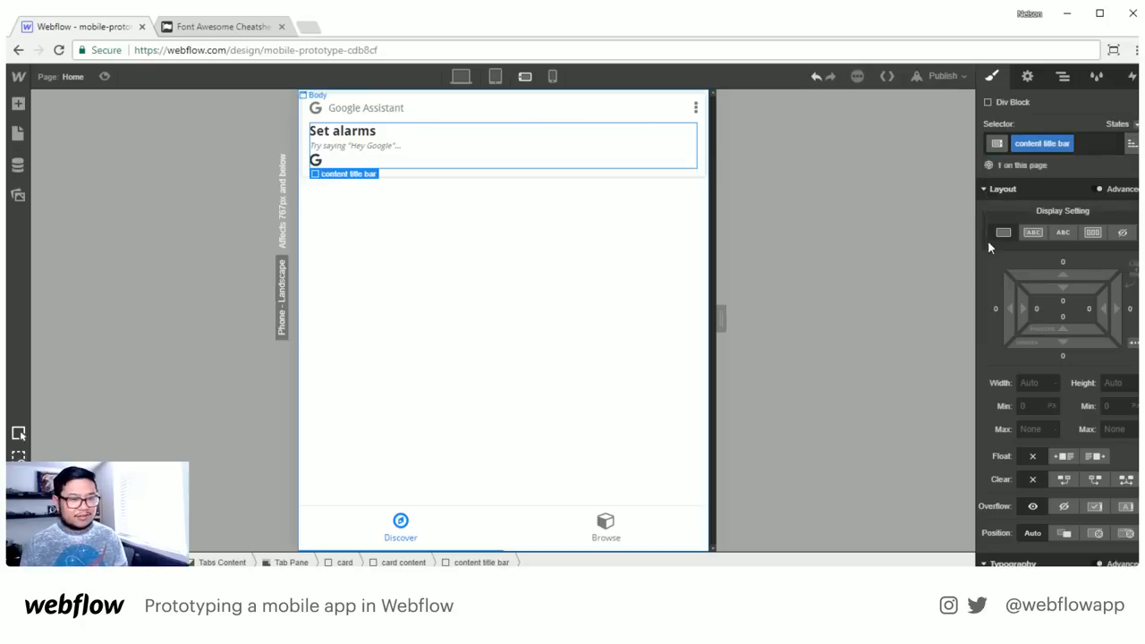
Lay out the content title bar as horizontal flex, with its children spaced apart and vertically centered
click(1092, 295)
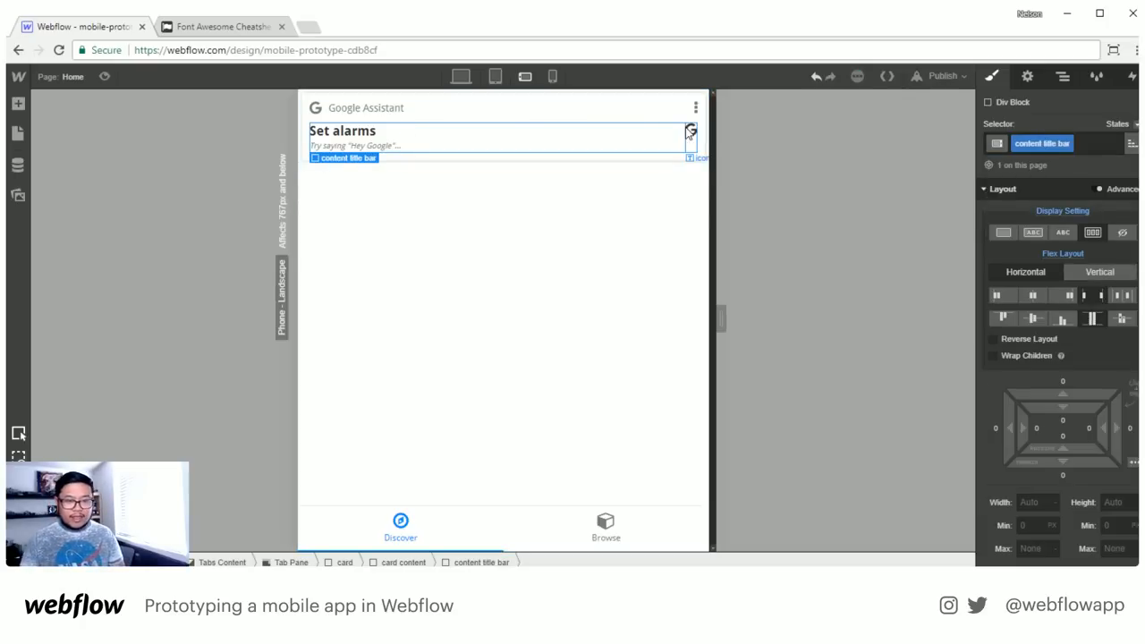
click(1031, 320)
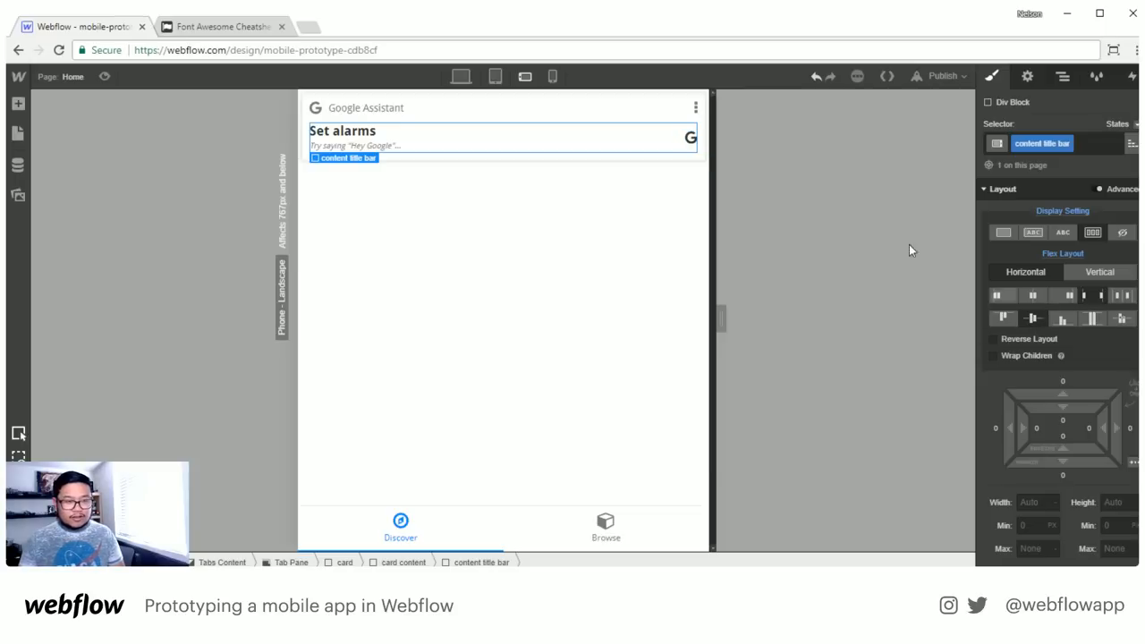
Wrap the Google icon in the content title bar in a new div block of its own
click(690, 137)
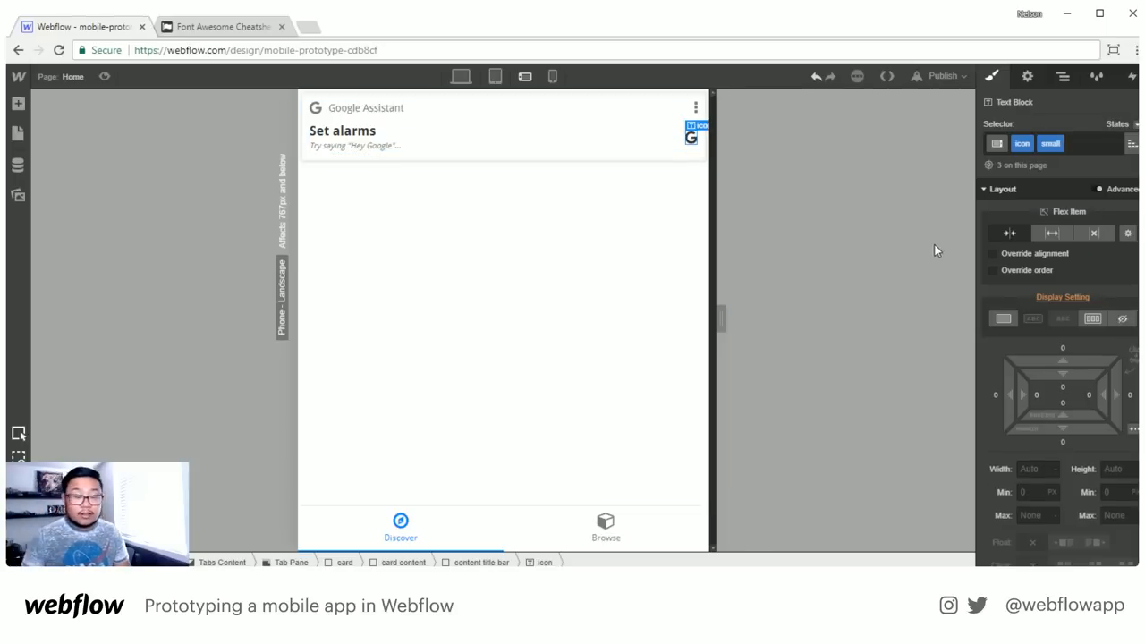
click(1062, 78)
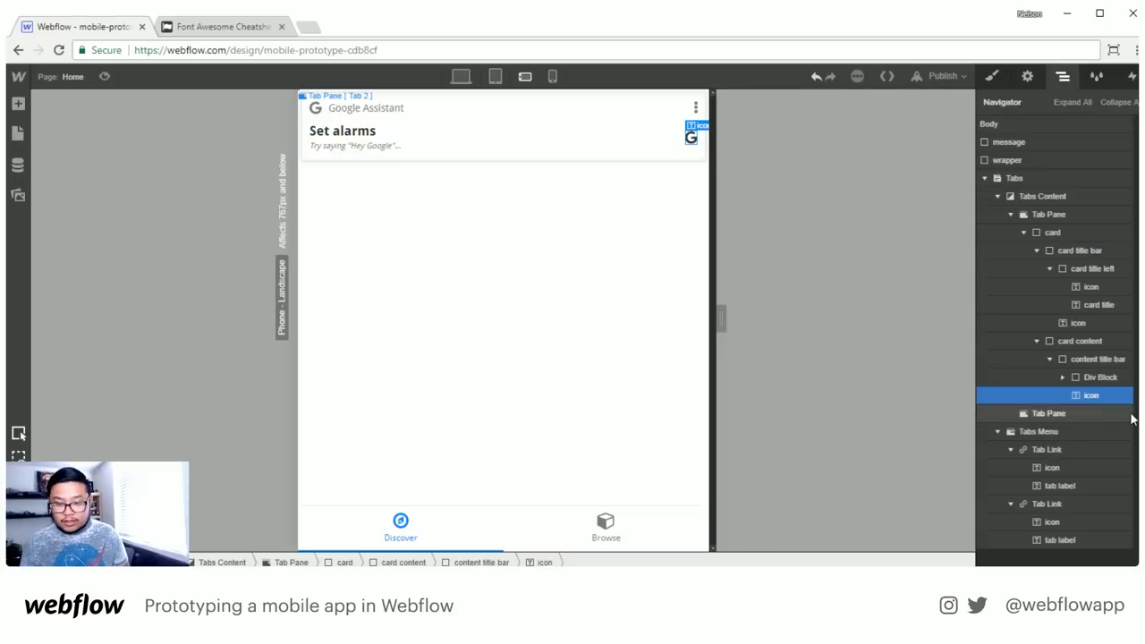
key(a)
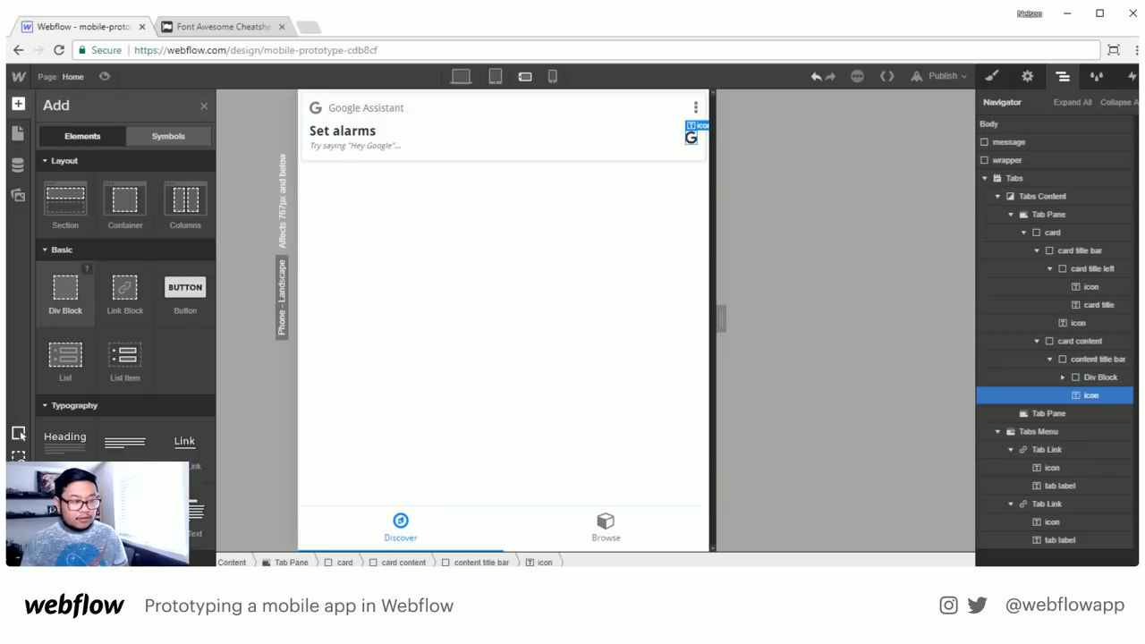
click(65, 291)
drag(1092, 396, 1104, 404)
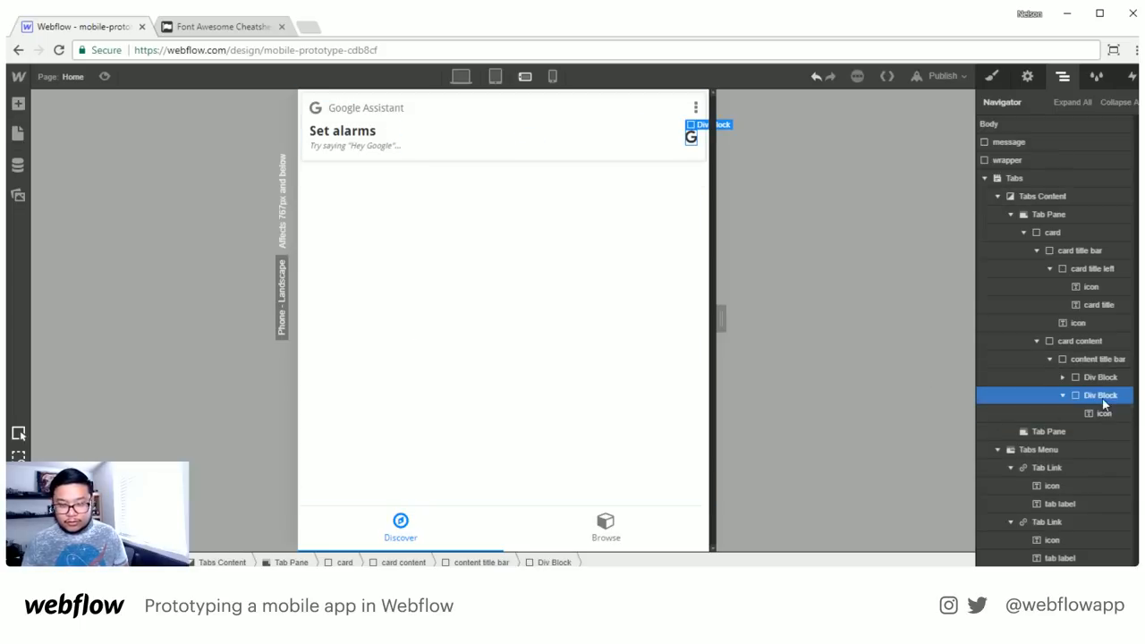
Give the div block around the content title bar's Google icon the new class color icon
click(991, 77)
click(1051, 145)
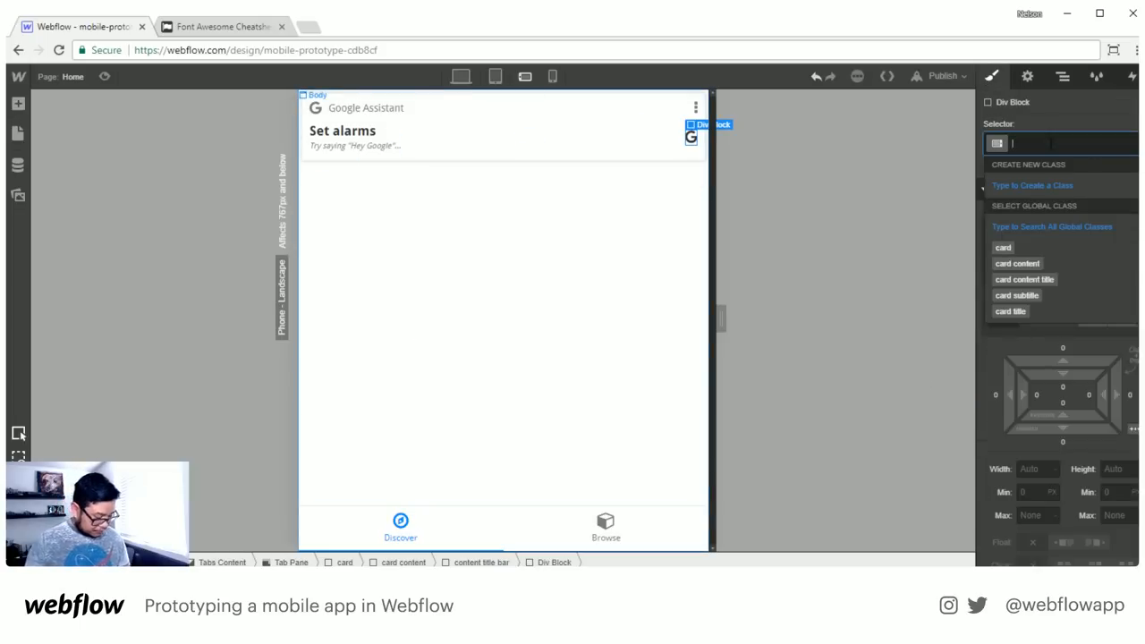
text(color icon)
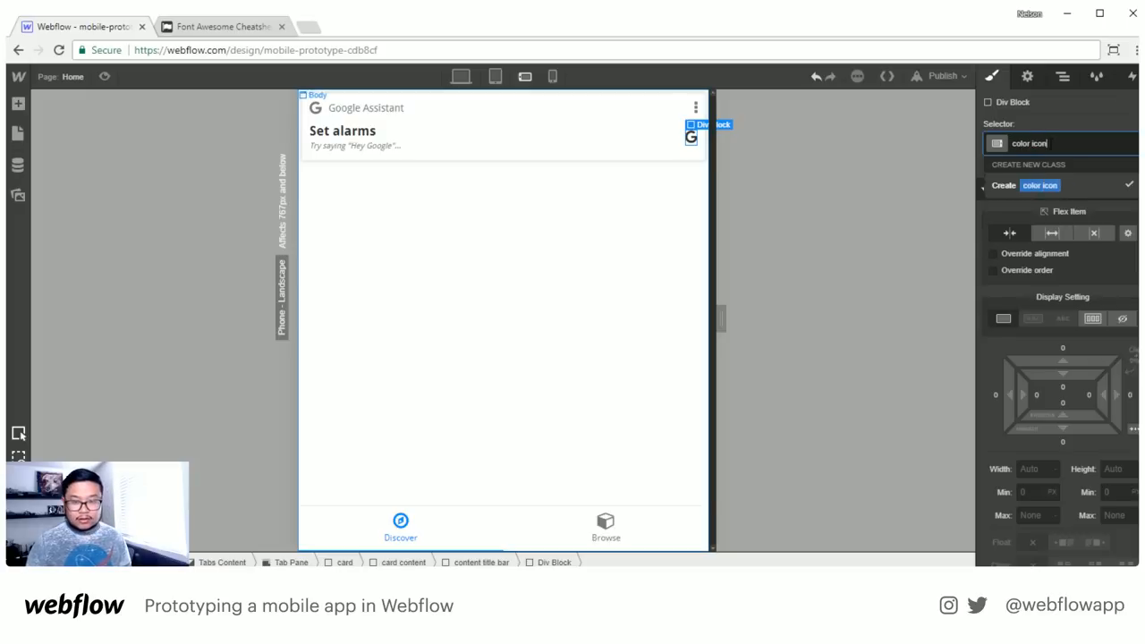
key(Return)
scroll(1039, 397, down, 5)
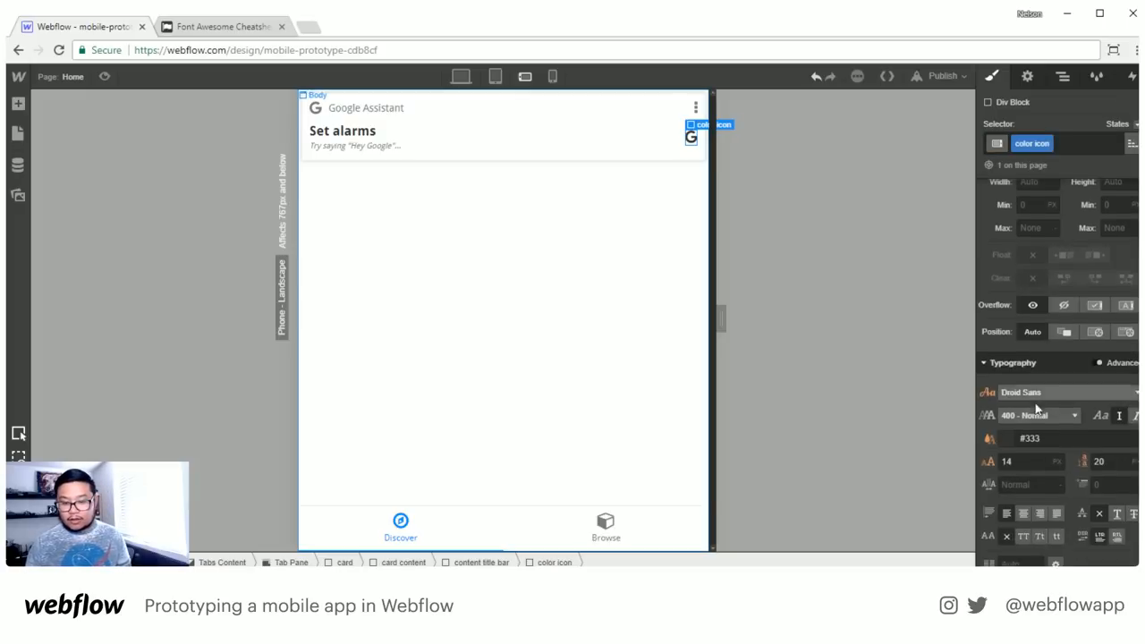
scroll(1021, 475, down, 2)
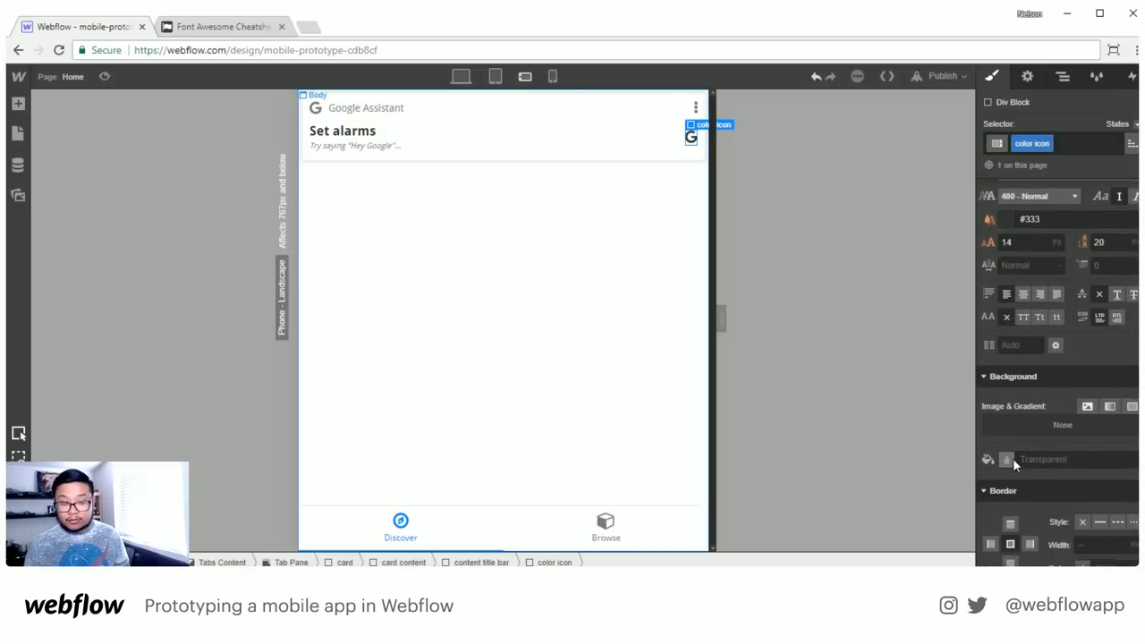
Give the color icon block a Dodger Blue background and a 50% border radius
click(1008, 460)
click(1046, 408)
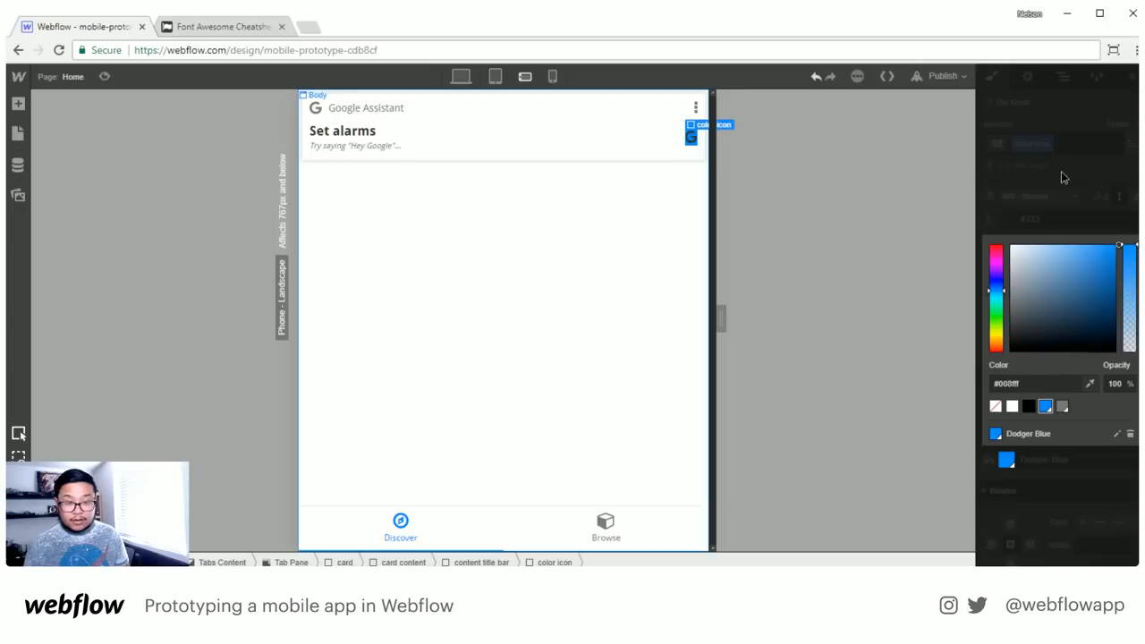
click(1060, 175)
scroll(1064, 427, down, 3)
click(1099, 466)
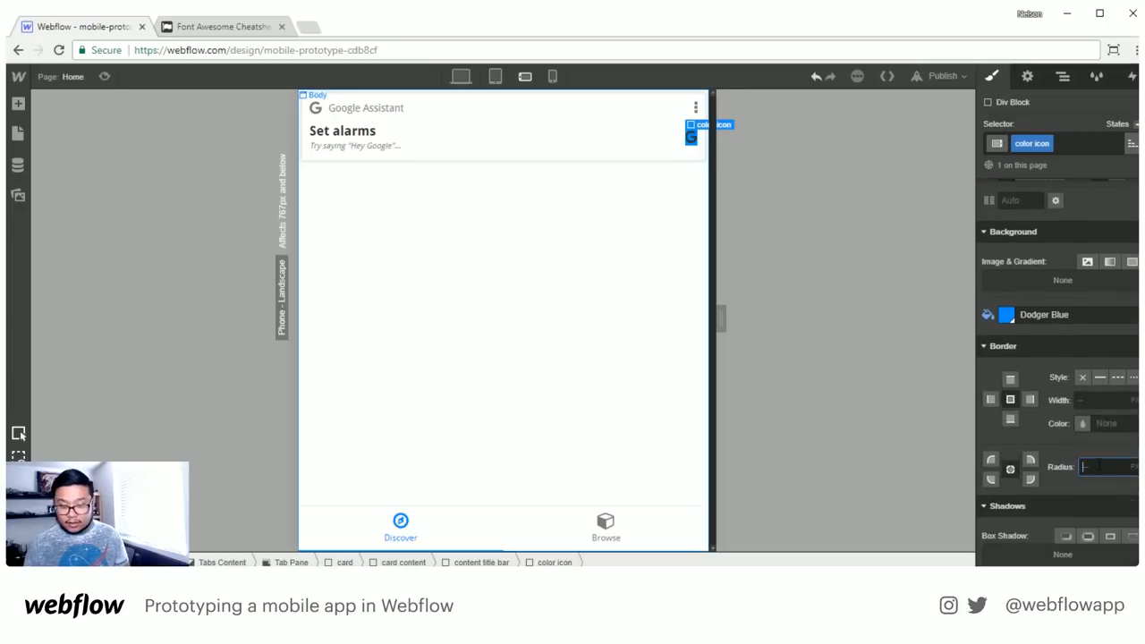
text(50)
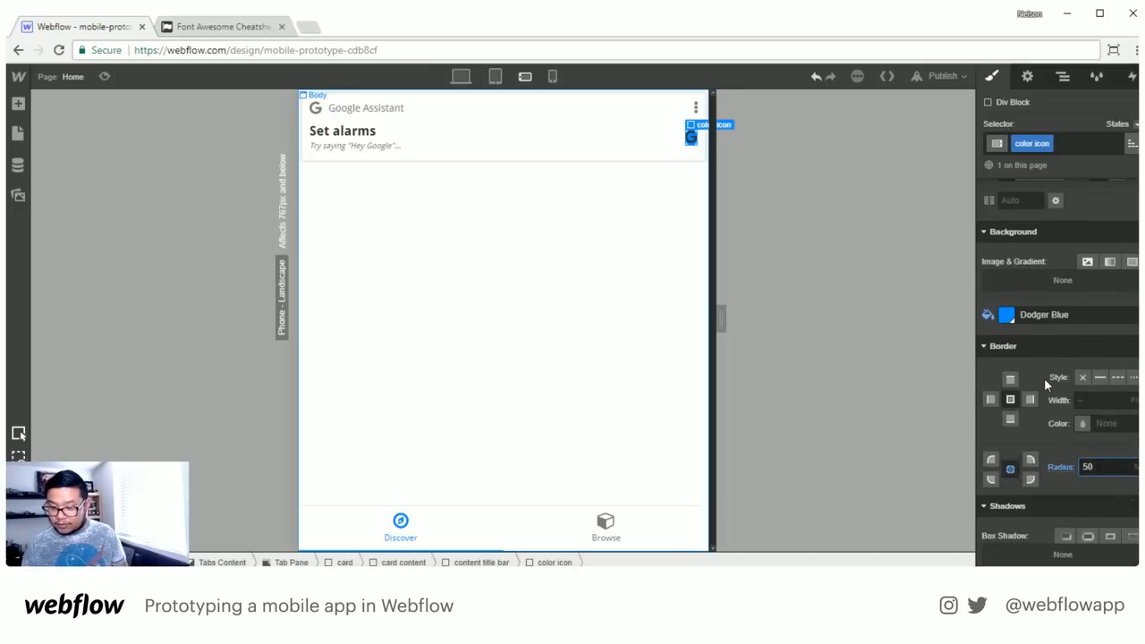
Set the color icon block's width and height to 75 px
scroll(1043, 376, up, 10)
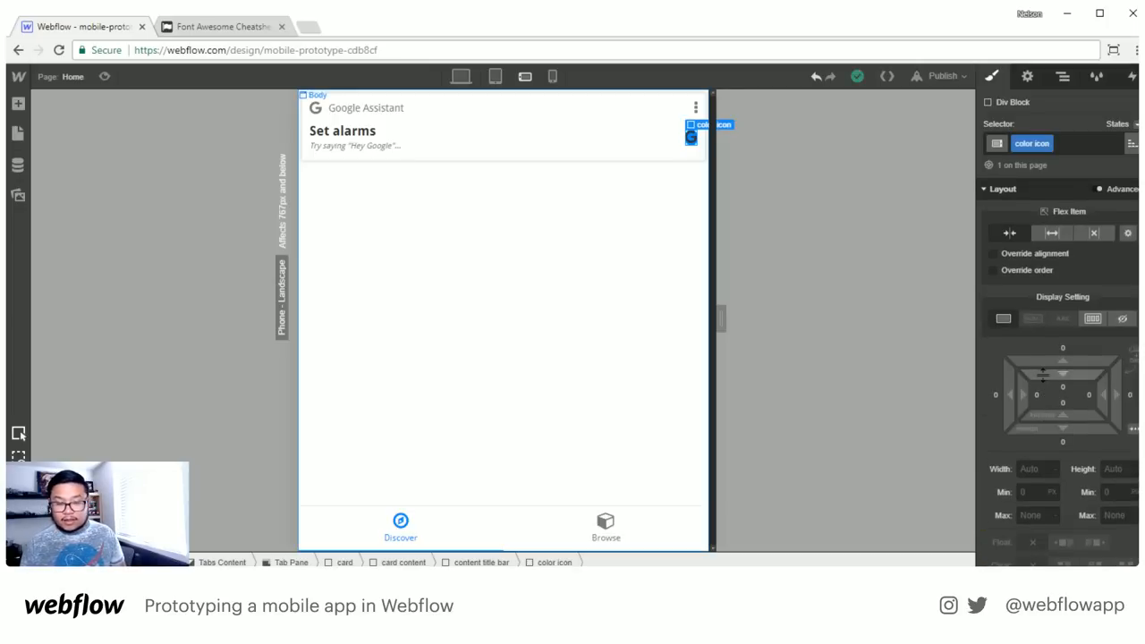
scroll(1043, 377, down, 2)
click(1029, 324)
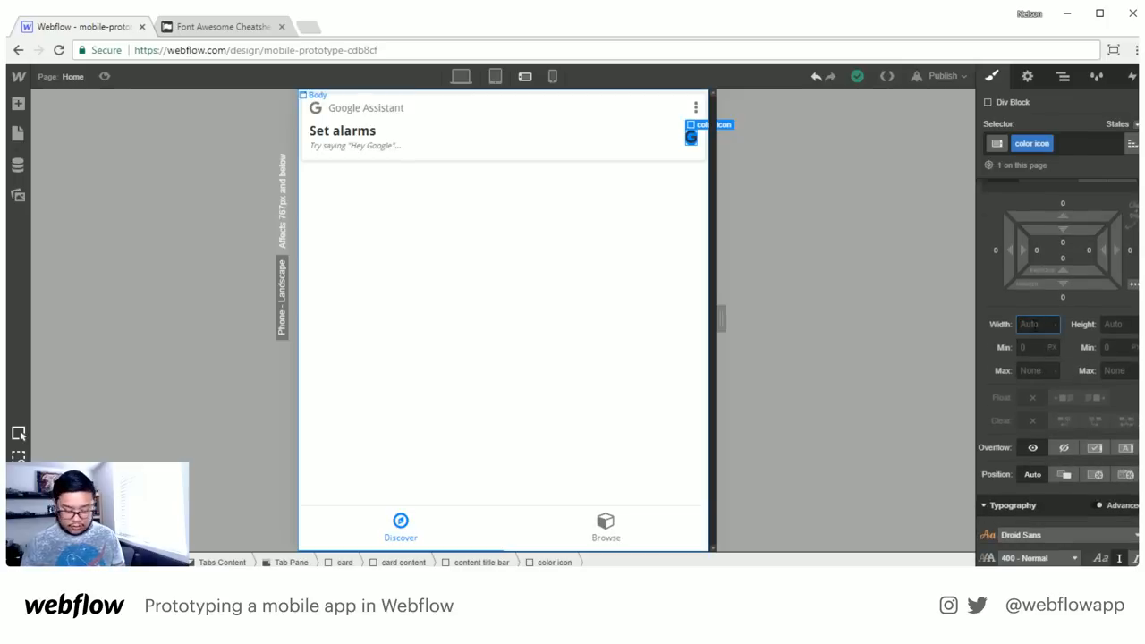
text(75)
key(Tab)
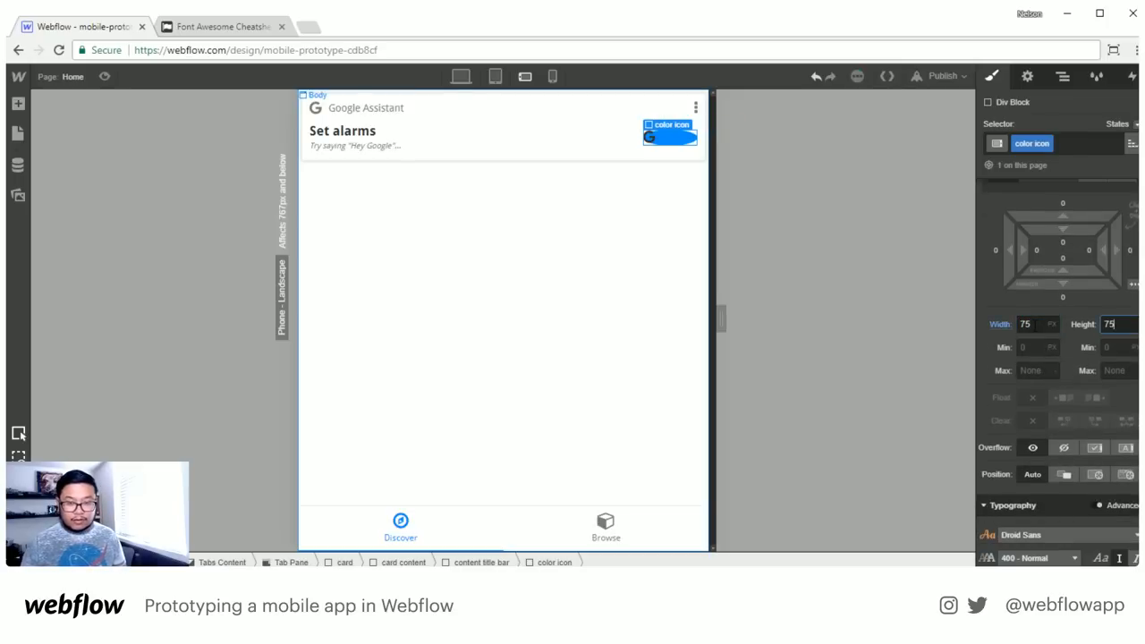
text(75)
Set the color icon block's width and height to 50 px
double_click(1029, 324)
text(50)
key(Tab)
text(50)
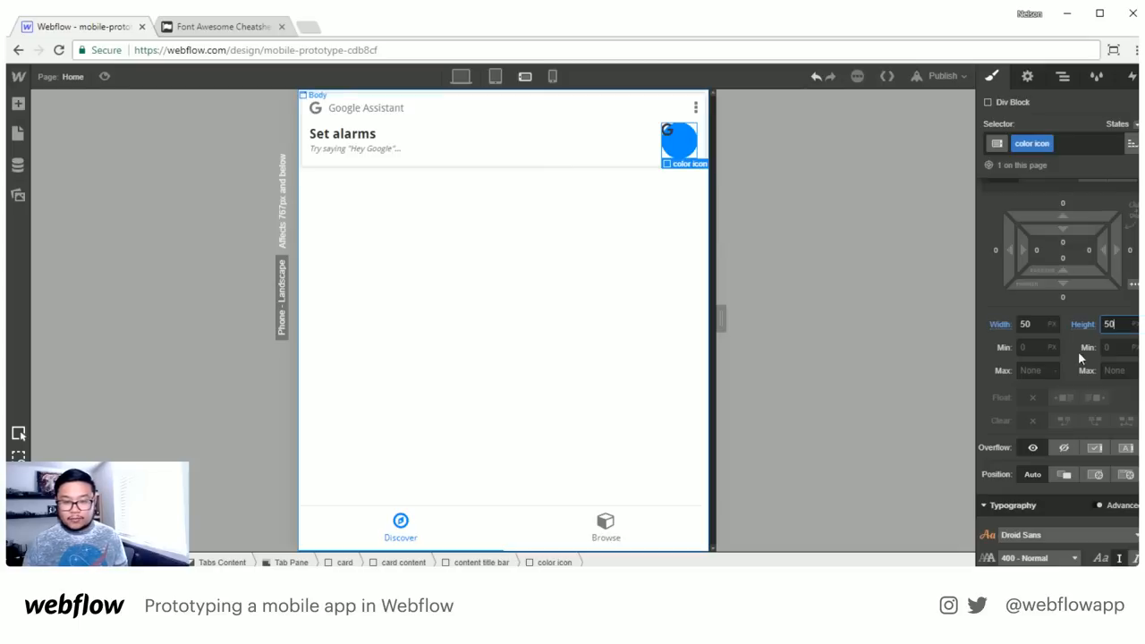
Lay out the color icon block as horizontal flex, with its content centered horizontally and vertically
scroll(1078, 358, up, 2)
click(1092, 319)
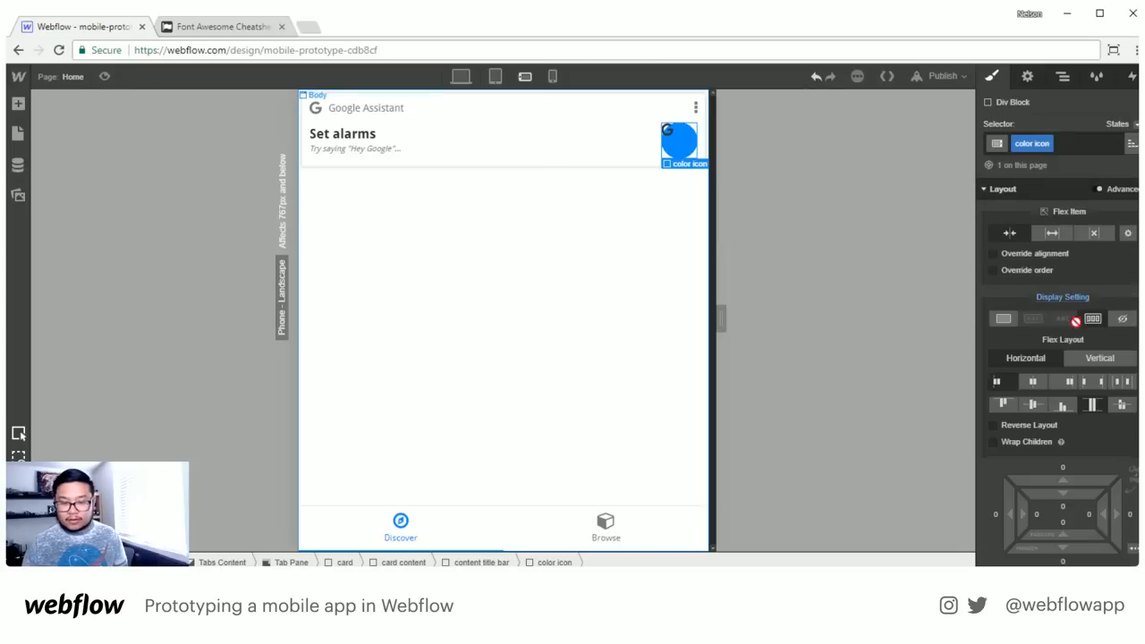
click(1032, 381)
click(1030, 404)
scroll(1020, 395, down, 6)
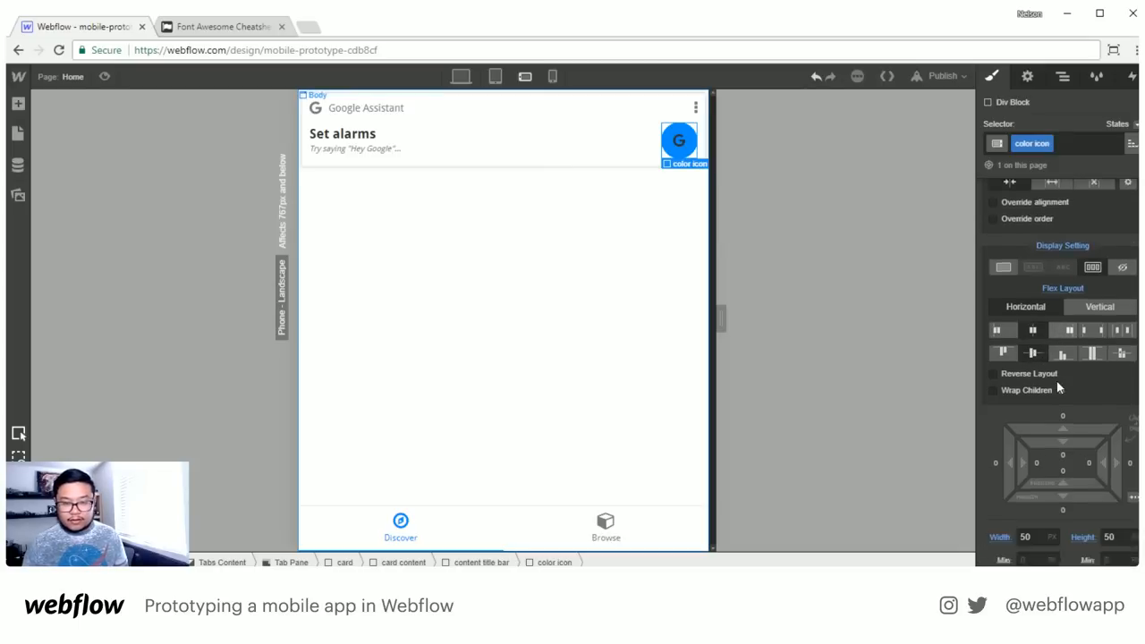
Remove the small combo class from the Google icon inside the blue circle, keeping only the icon class
click(675, 137)
click(1092, 141)
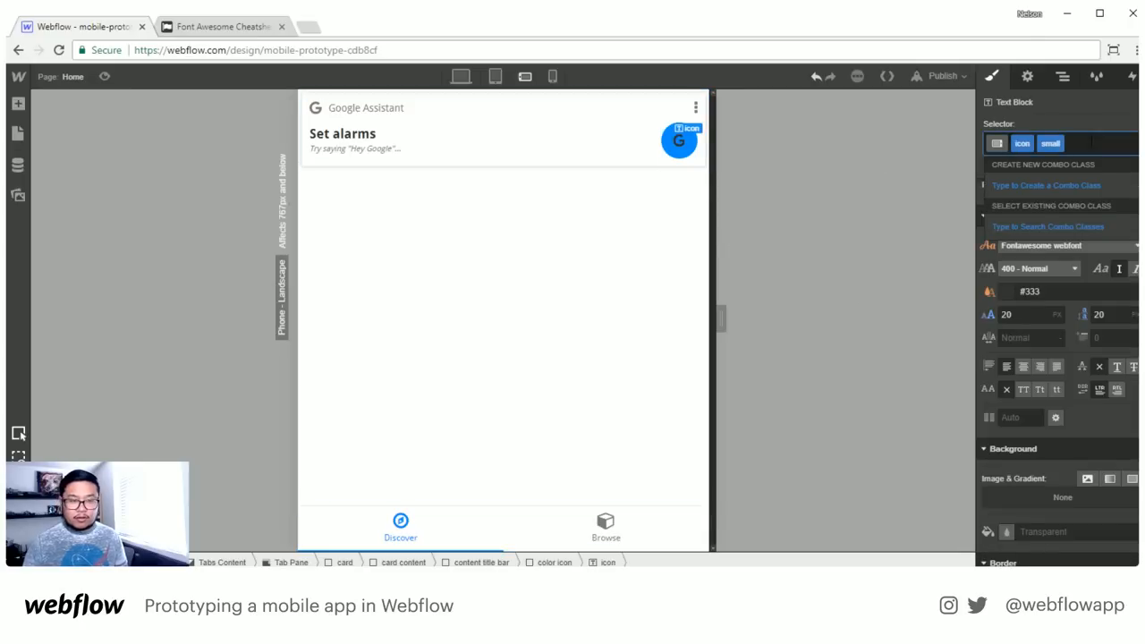
key(BackSpace)
key(Escape)
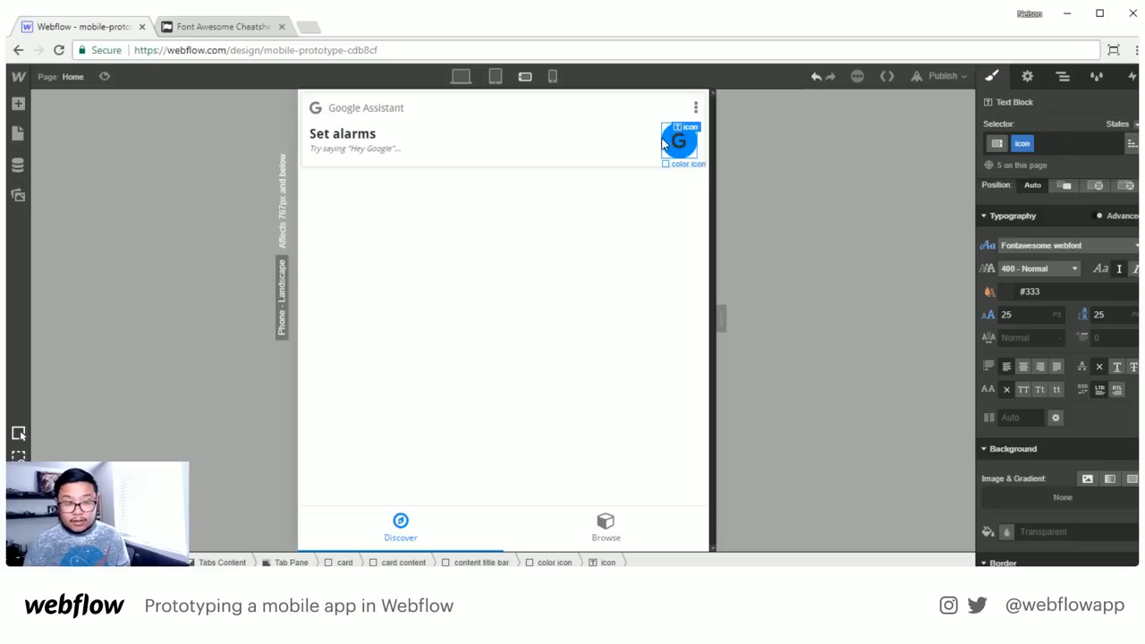
Set the color icon block's font color to white
click(671, 139)
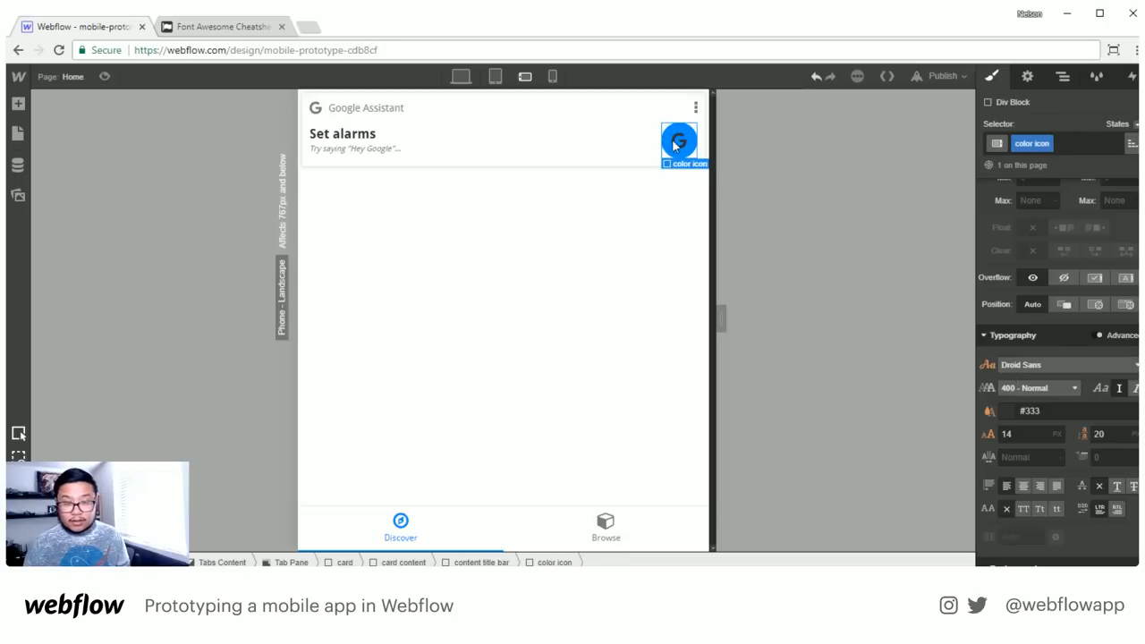
click(1002, 414)
click(1013, 358)
click(915, 264)
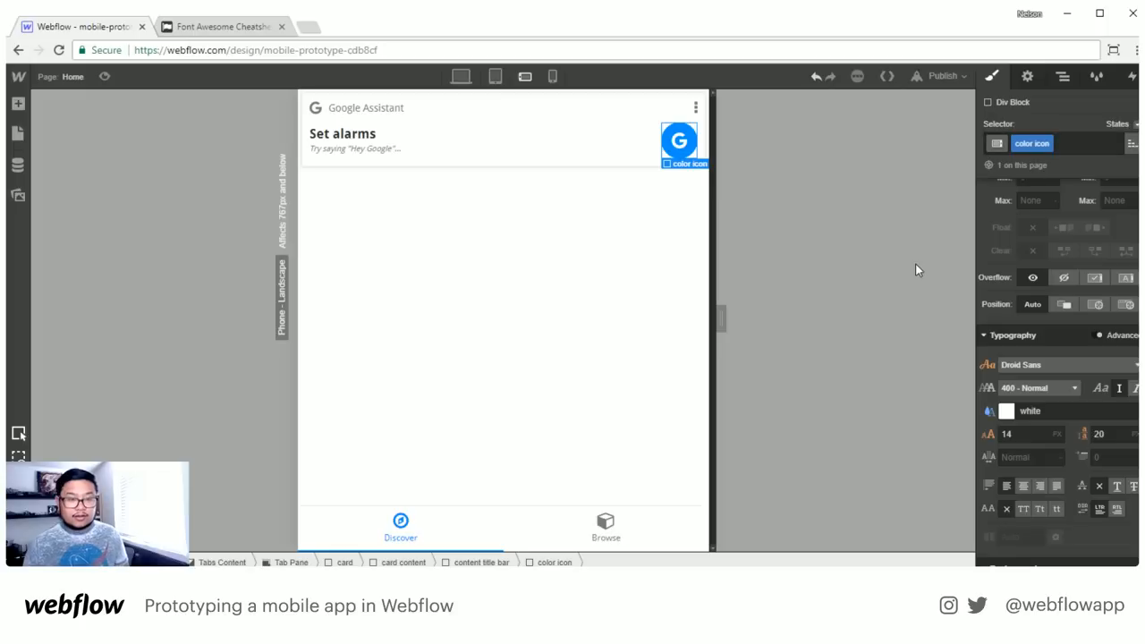
Switch to the Font Awesome cheatsheet and search it for clock and alarm icons
click(228, 27)
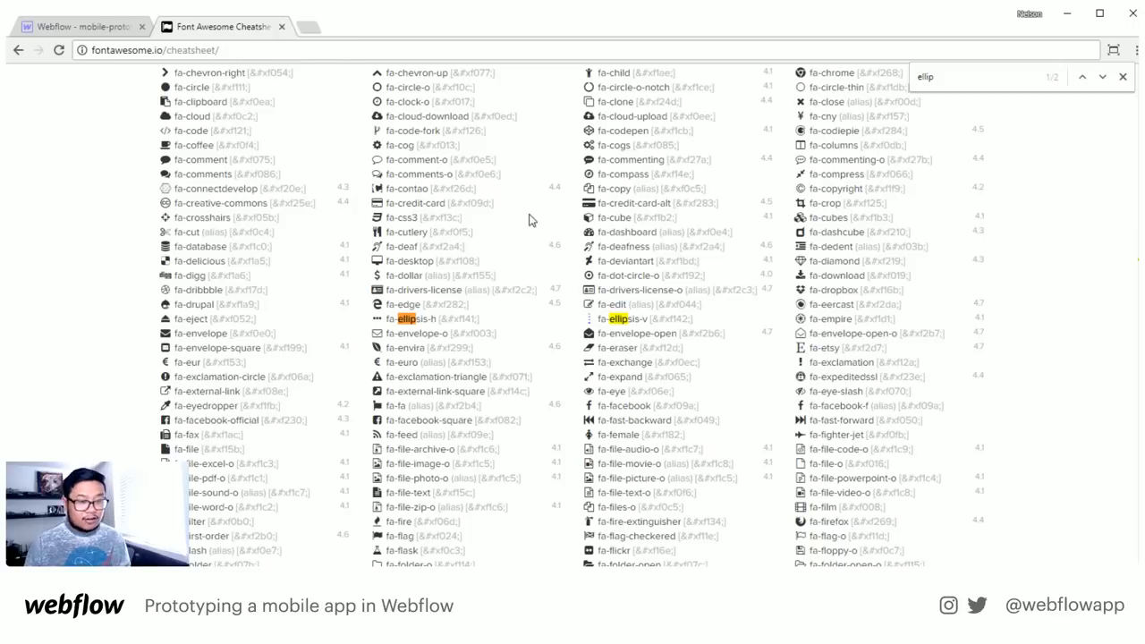
key(ctrl+f)
text(clock)
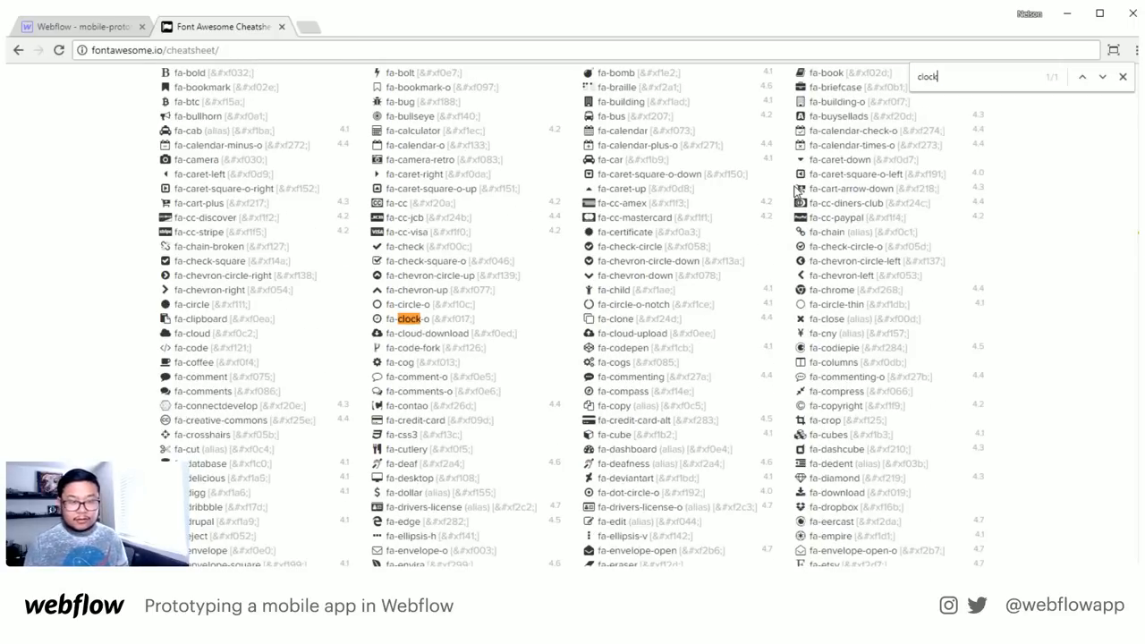
key(ctrl+f)
text(alarm)
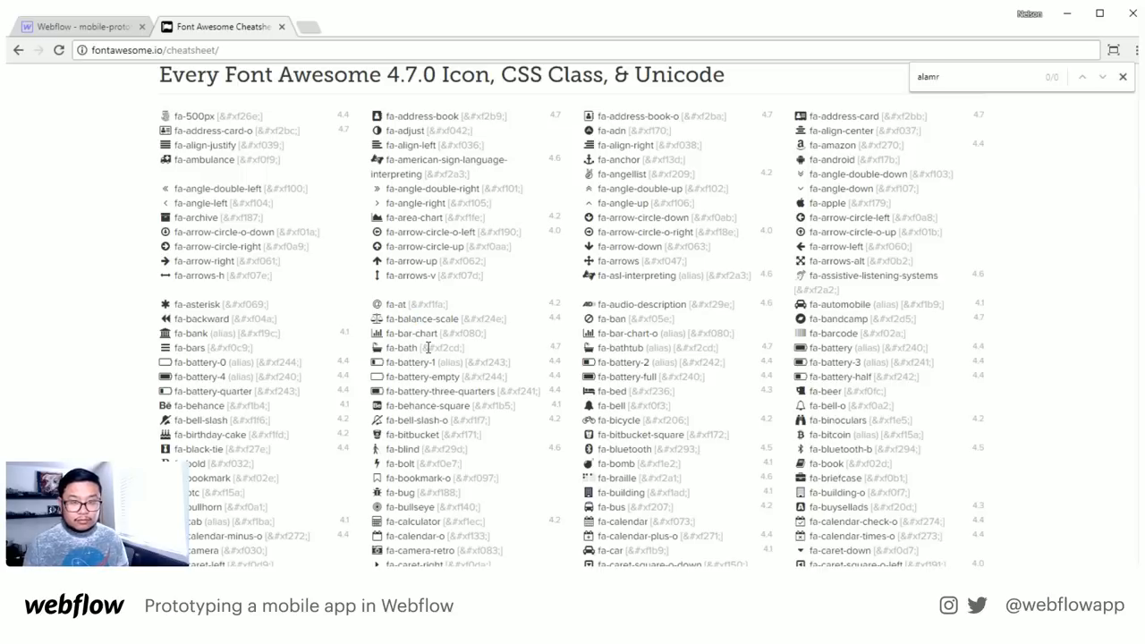
text(m)
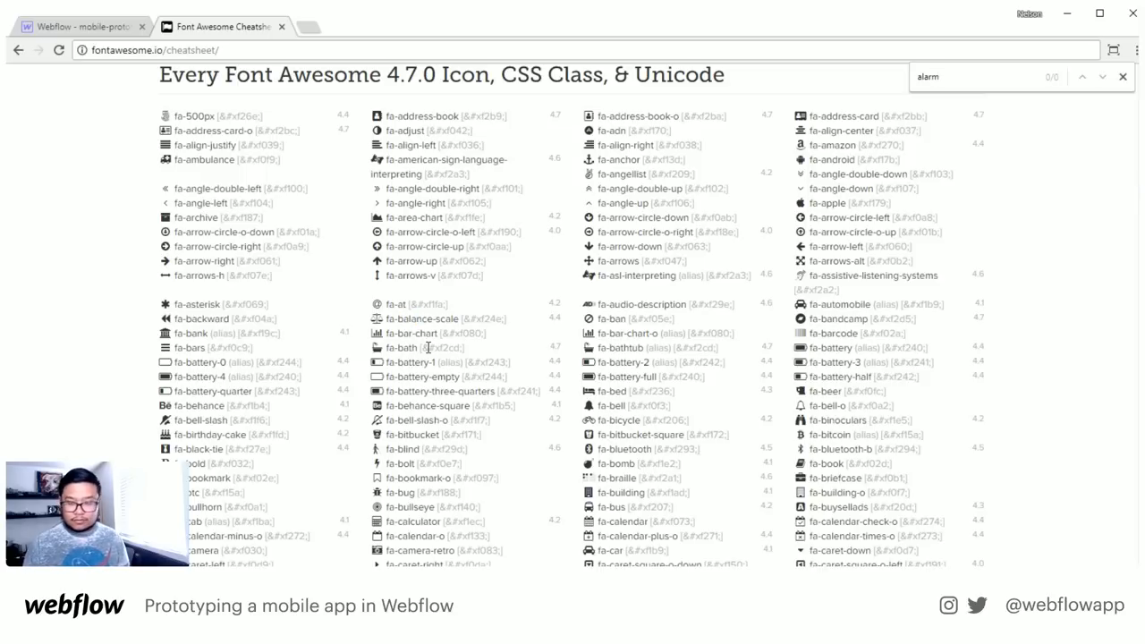
key(ctrl+f)
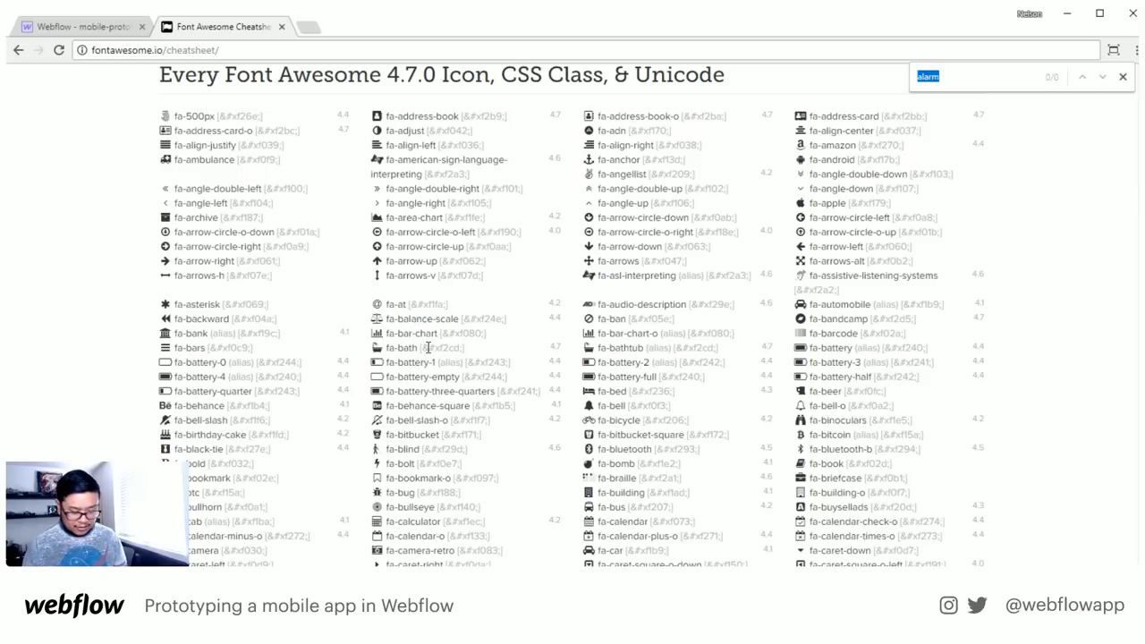
Copy the fa-clock-o icon from the Font Awesome cheatsheet and, back in Webflow, paste it over the G in the card's blue circle
text(clock)
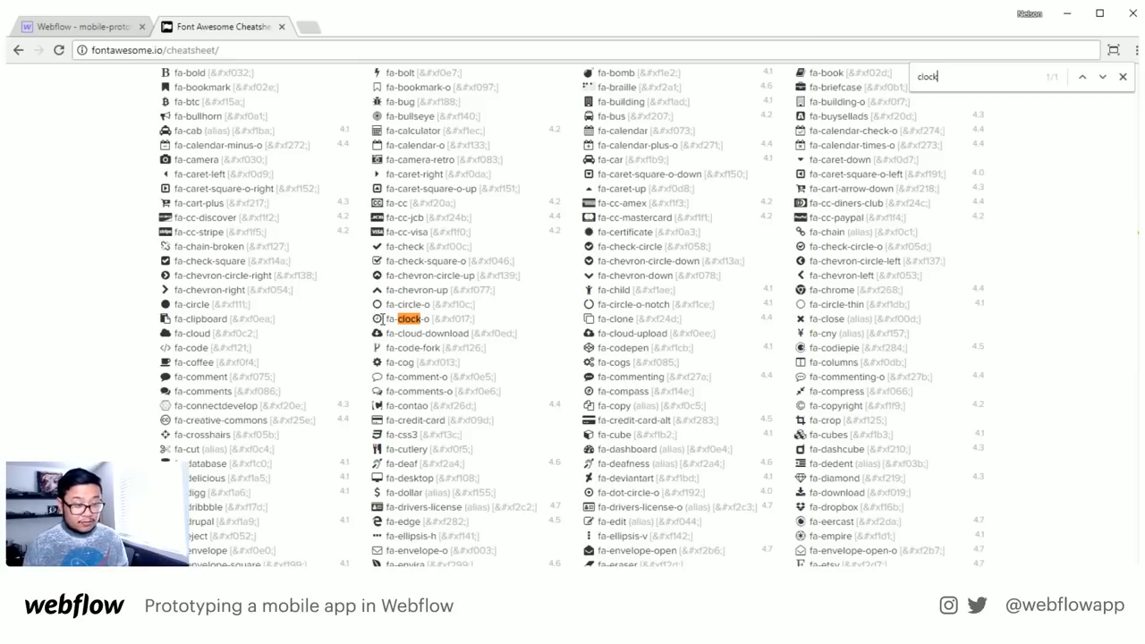
double_click(377, 319)
click(79, 27)
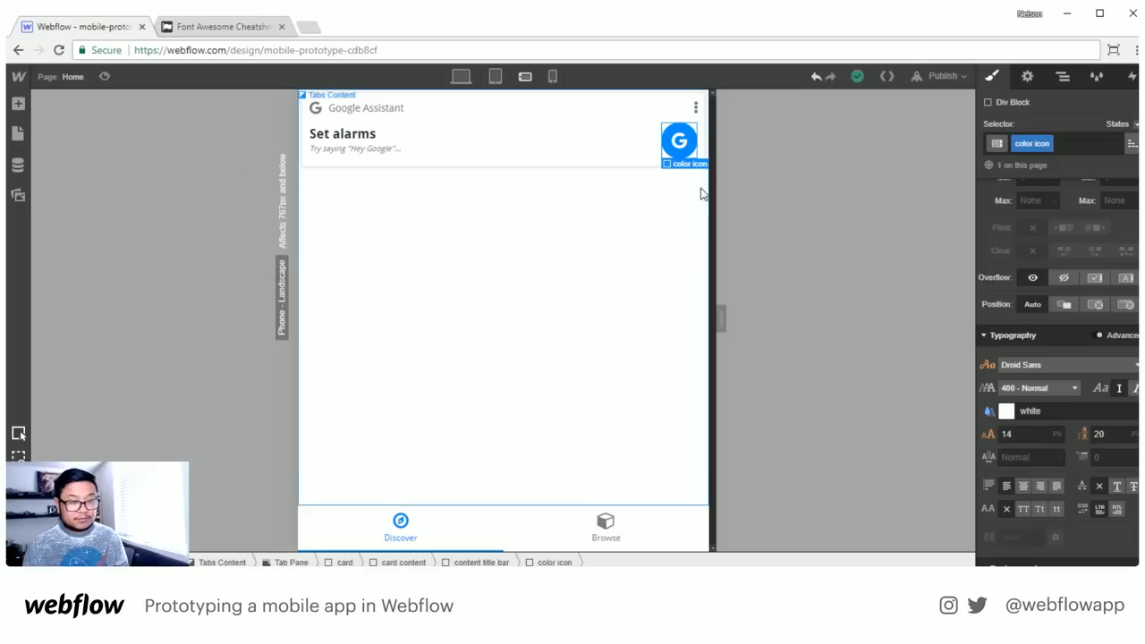
double_click(675, 143)
key(ctrl+v)
key(Escape)
click(530, 223)
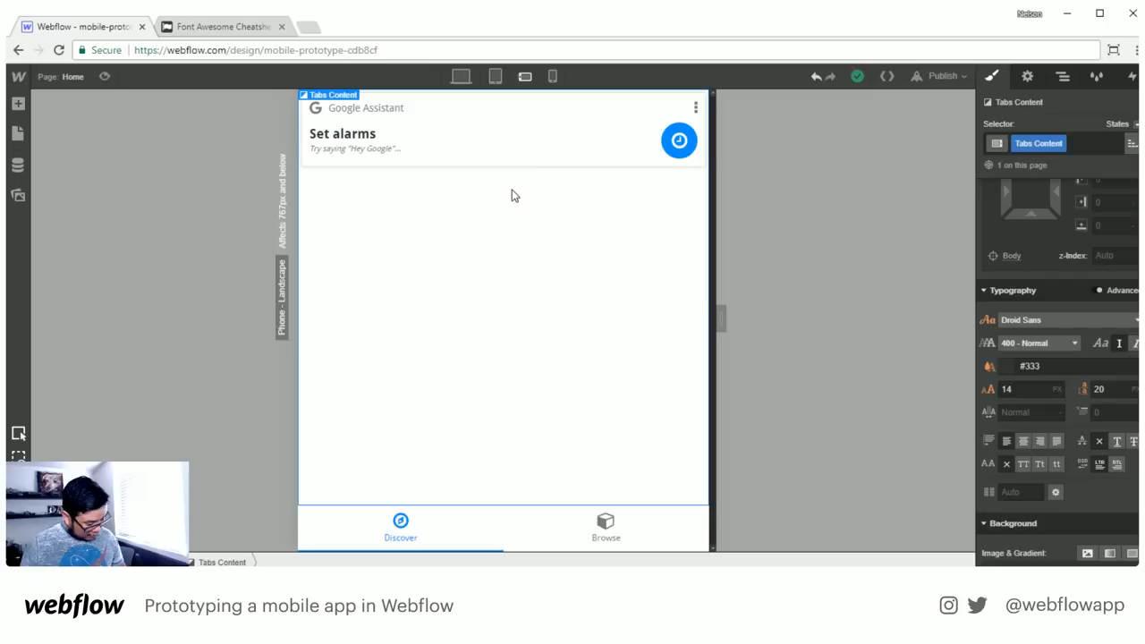
Add a div block inside card content, directly below the content title bar
click(439, 153)
key(a)
click(1063, 77)
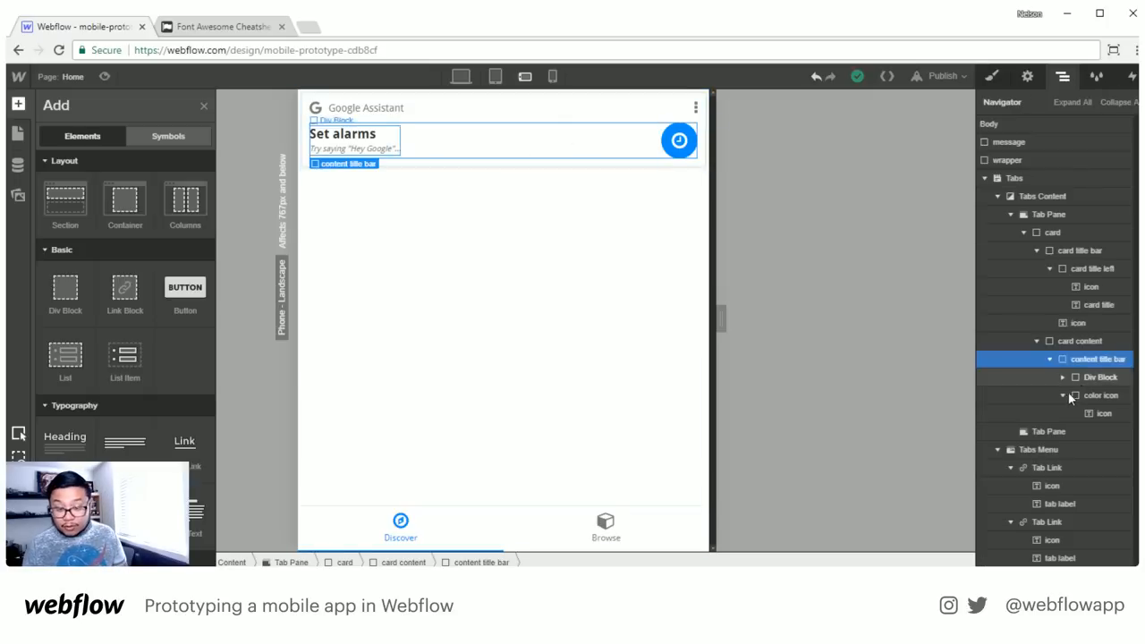
click(1050, 359)
key(a)
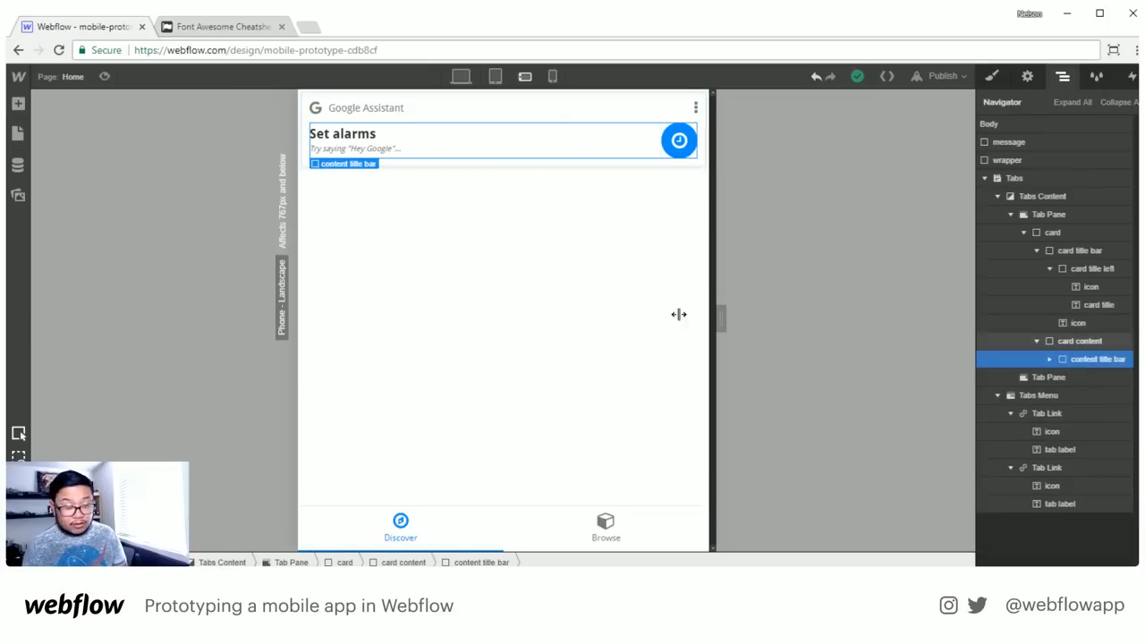
key(a)
drag(65, 294, 1092, 380)
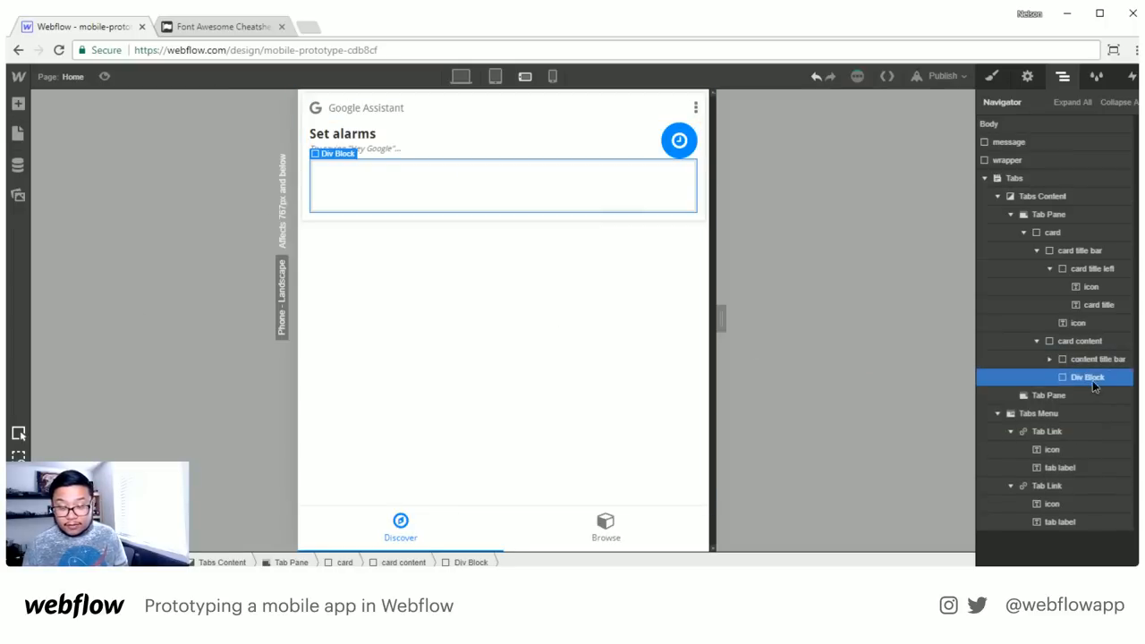
Assign a new class named "card action" to the empty div block
key(s)
click(1037, 144)
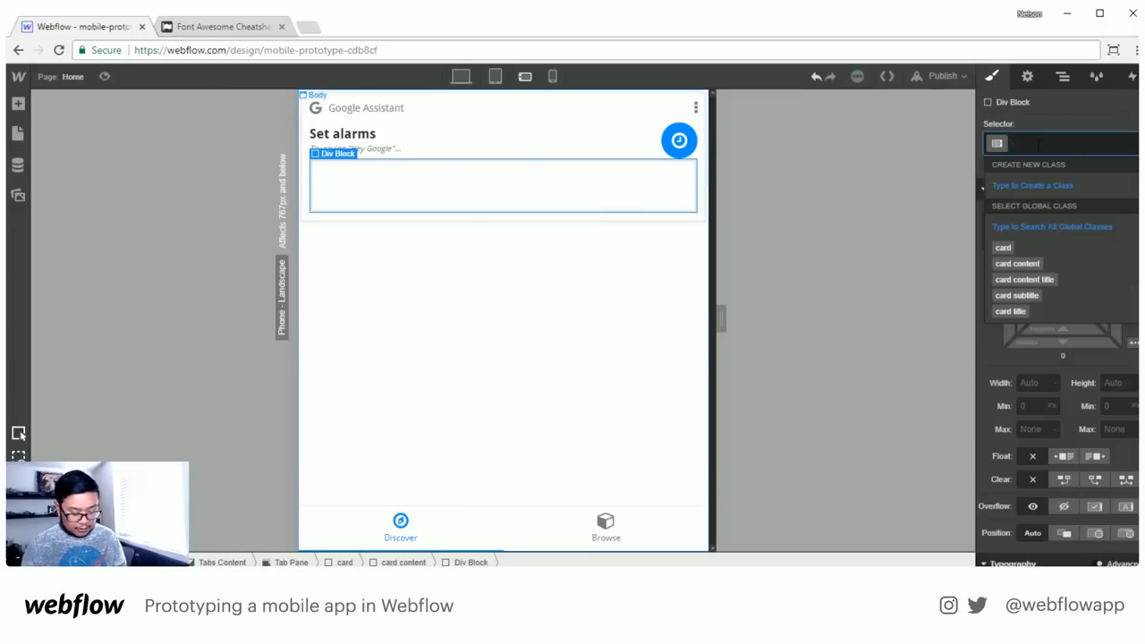
text(card action)
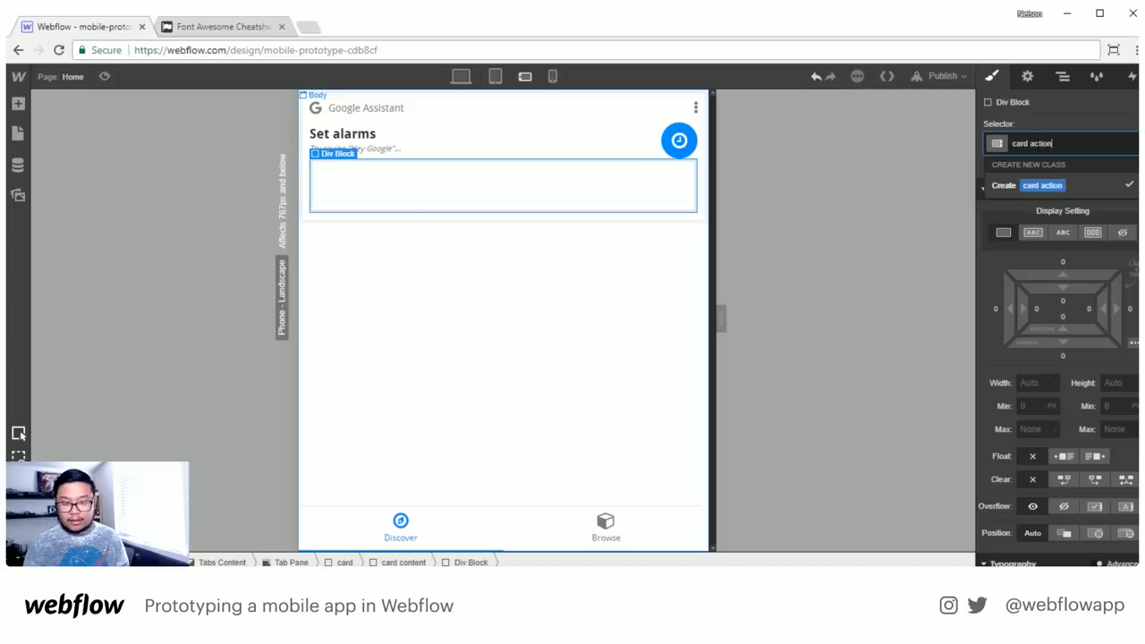
key(Return)
Give the card action block a light grey #f0f0f0 background colour
scroll(1078, 376, down, 8)
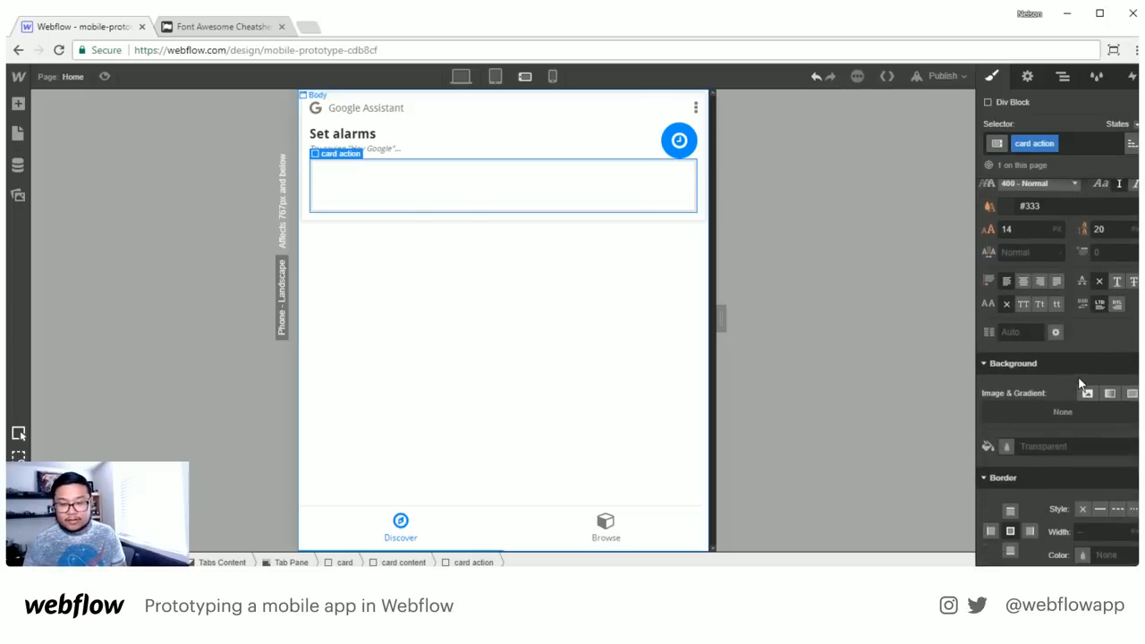
scroll(1080, 384, down, 3)
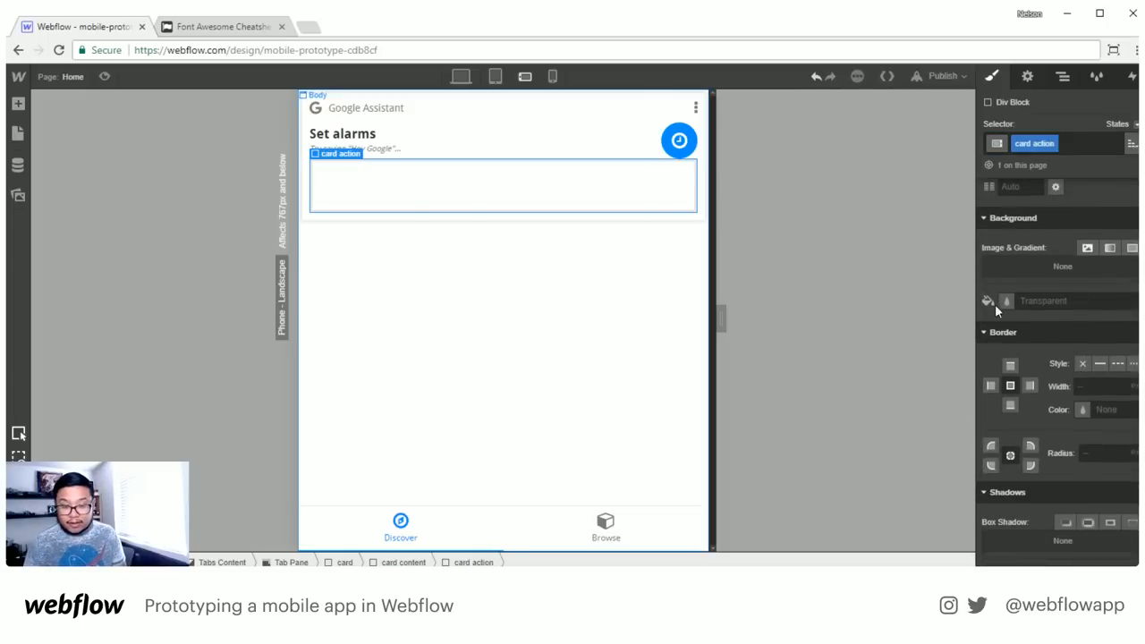
click(994, 306)
mouse_move(1038, 370)
mouse_down()
mouse_move(1007, 358)
mouse_move(993, 329)
mouse_up()
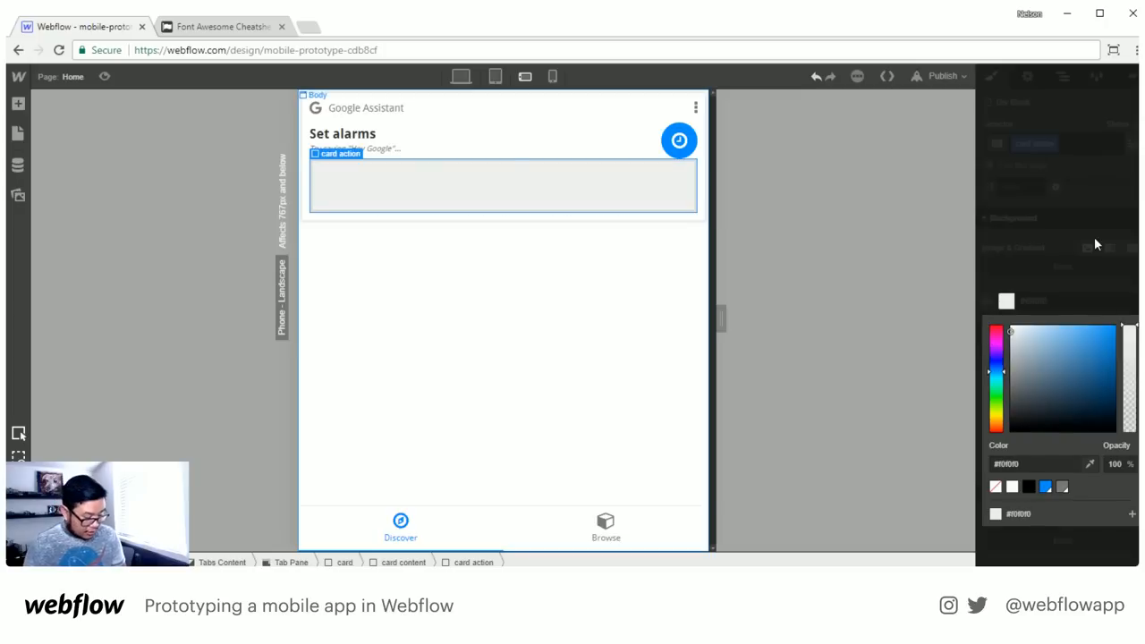
click(1094, 237)
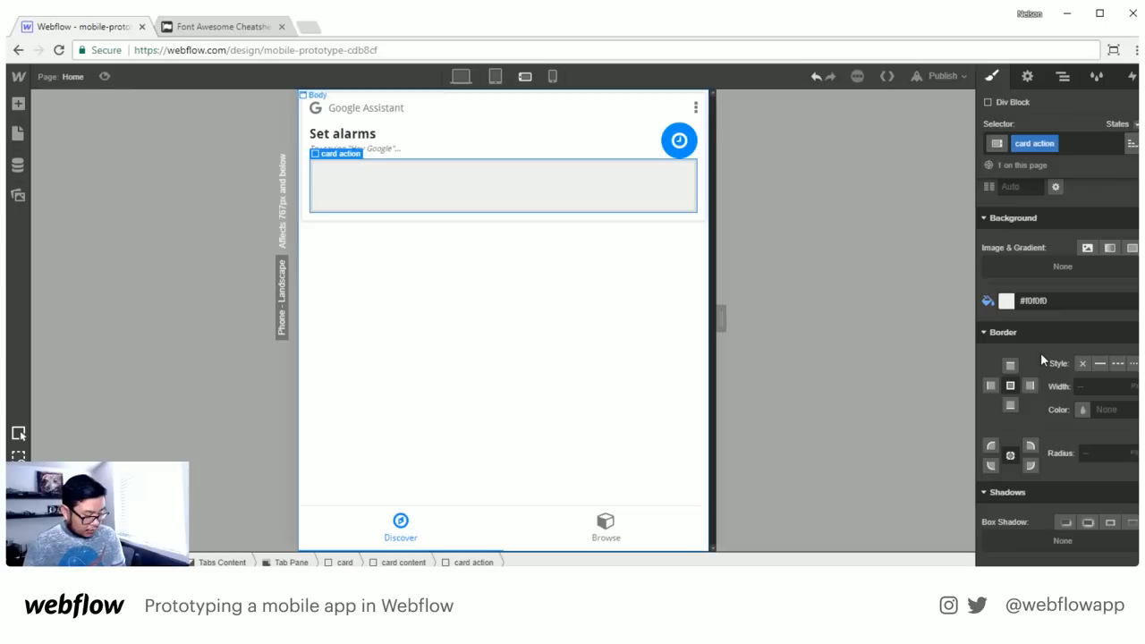
Add equal padding on all sides of the card action block and centre its text
scroll(1041, 352, up, 10)
scroll(1041, 350, down, 2)
mouse_move(1063, 255)
mouse_down()
mouse_move(1074, 245)
mouse_move(1071, 278)
mouse_move(1058, 278)
mouse_up()
scroll(1054, 416, down, 2)
scroll(1053, 416, down, 4)
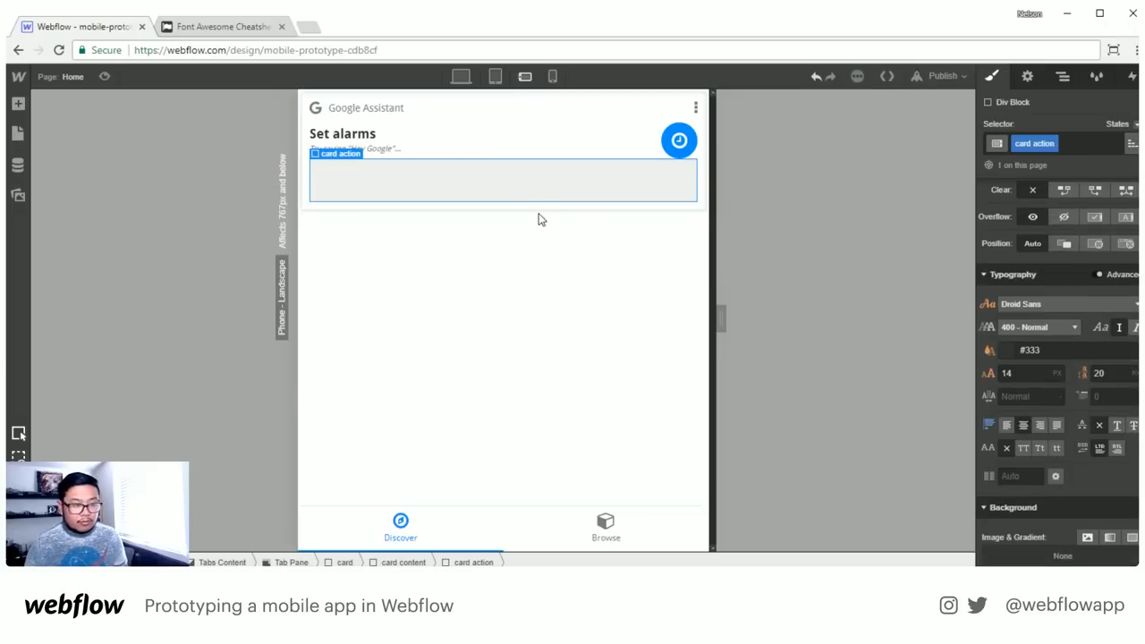
Add a text block inside the card action block reading "Wake me up at 6am" in quotation marks
key(a)
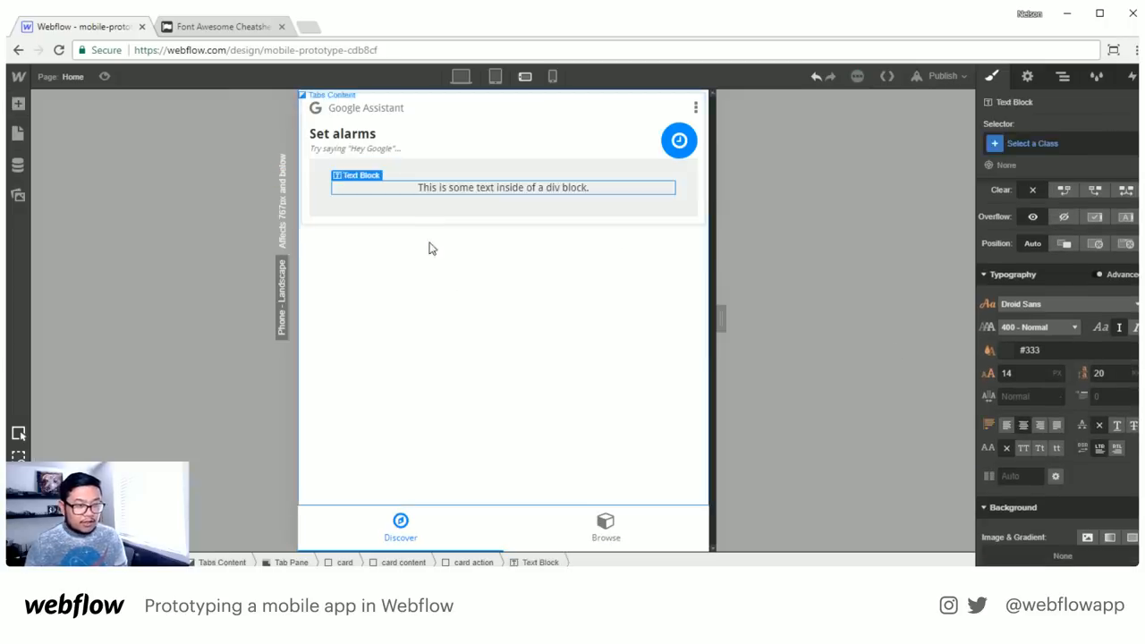
double_click(478, 188)
text(")
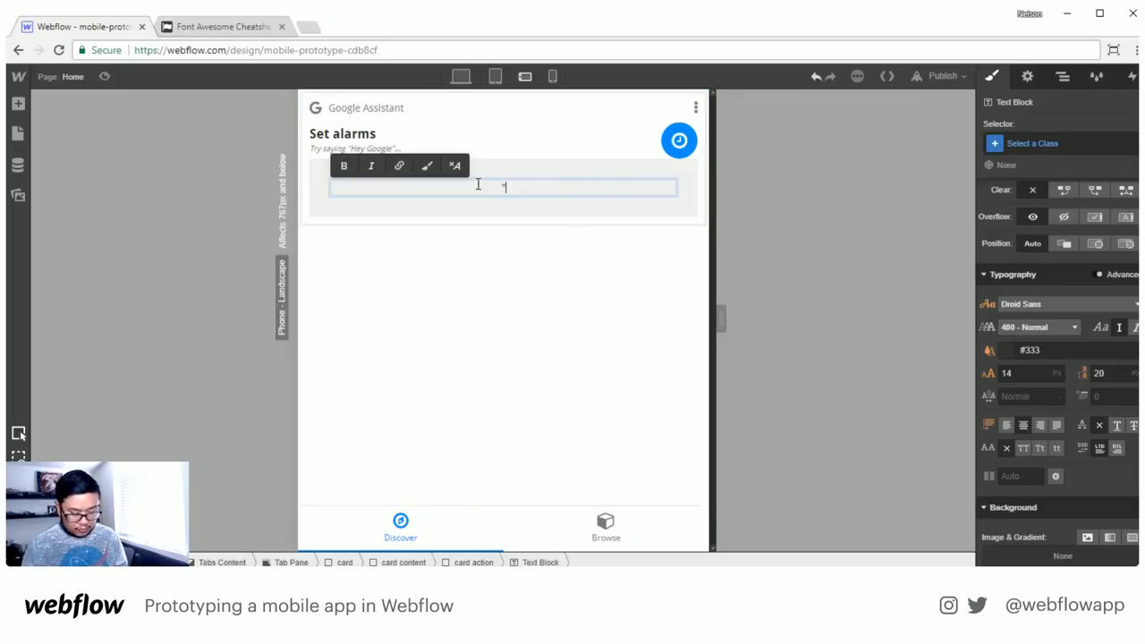
text(Wake me up at )
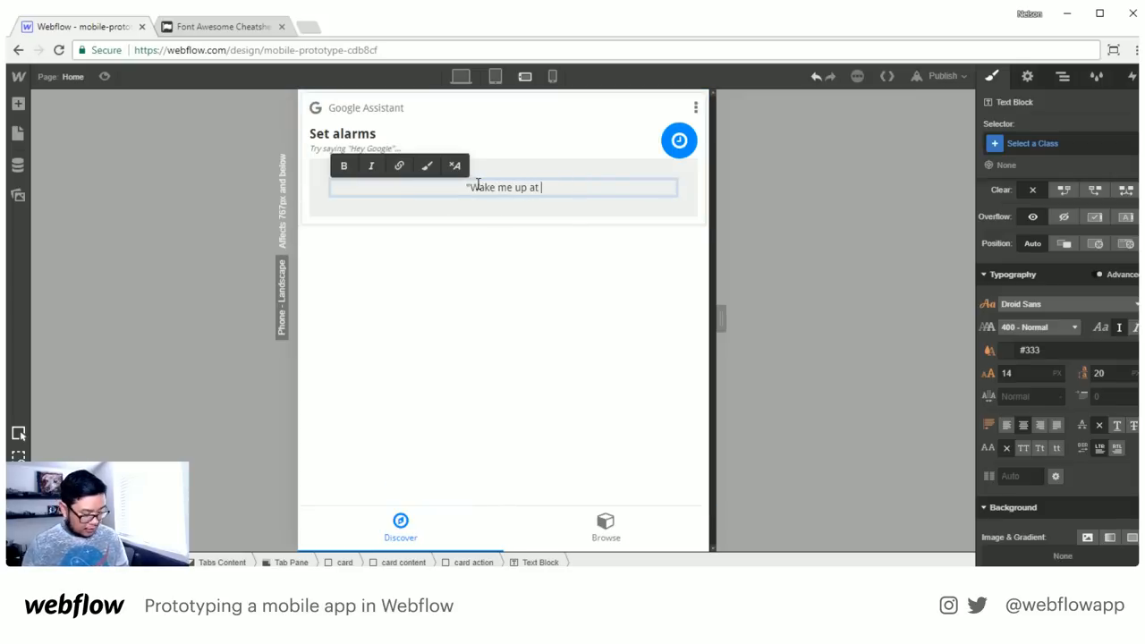
text(6pm")
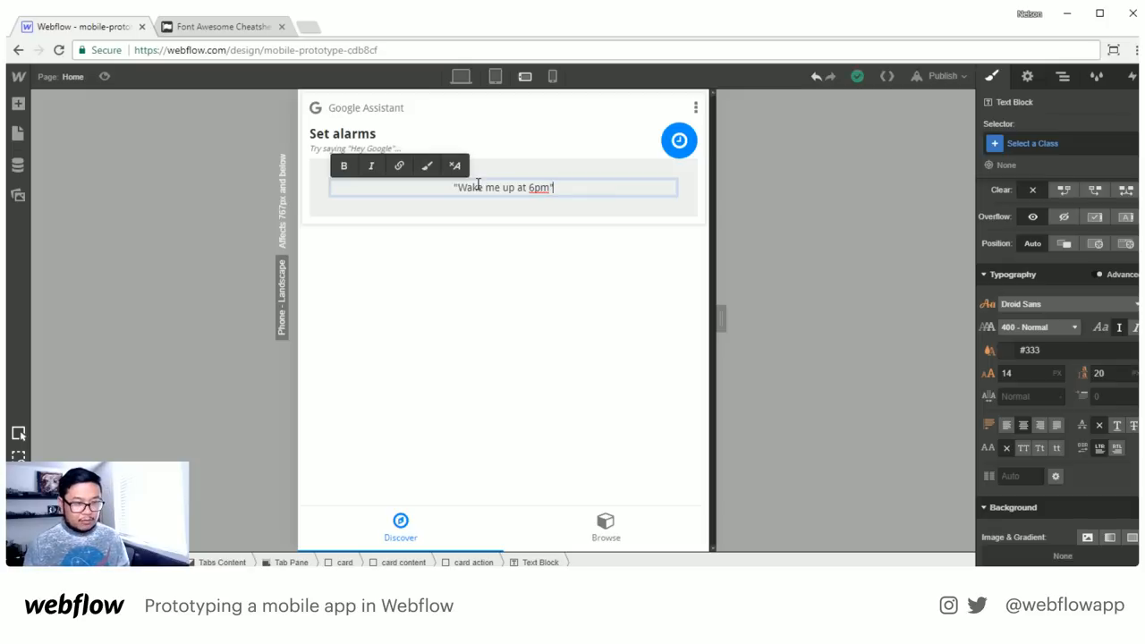
key(Left)
key(Left)
key(BackSpace)
text(a)
key(Escape)
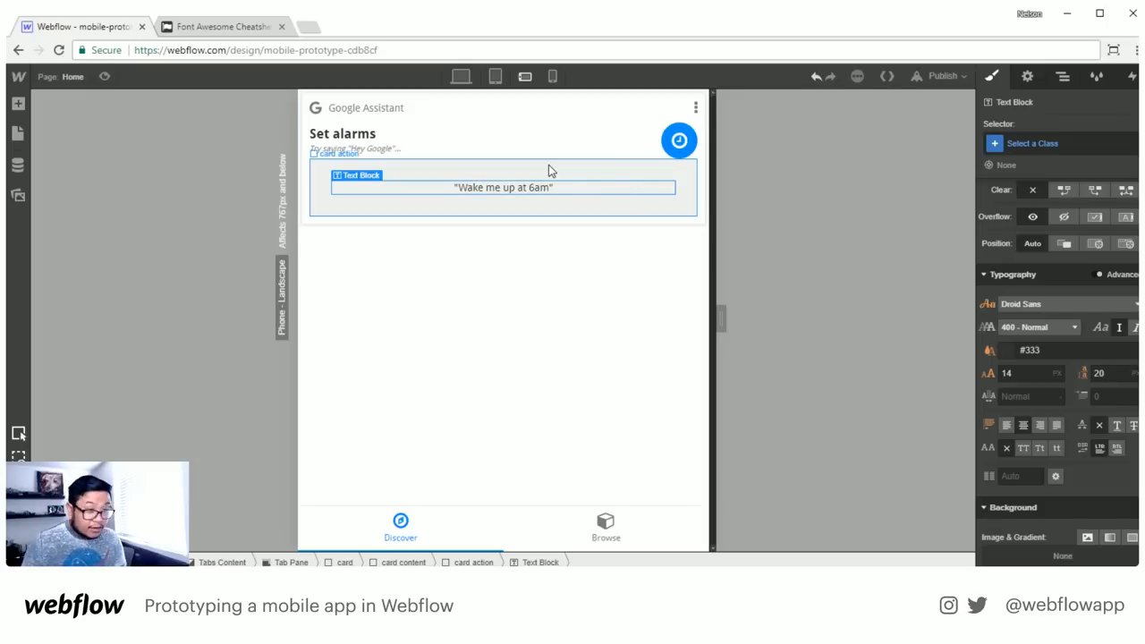
Set the bottom margin of the content title bar to 10 to separate it from the grey action block
click(504, 205)
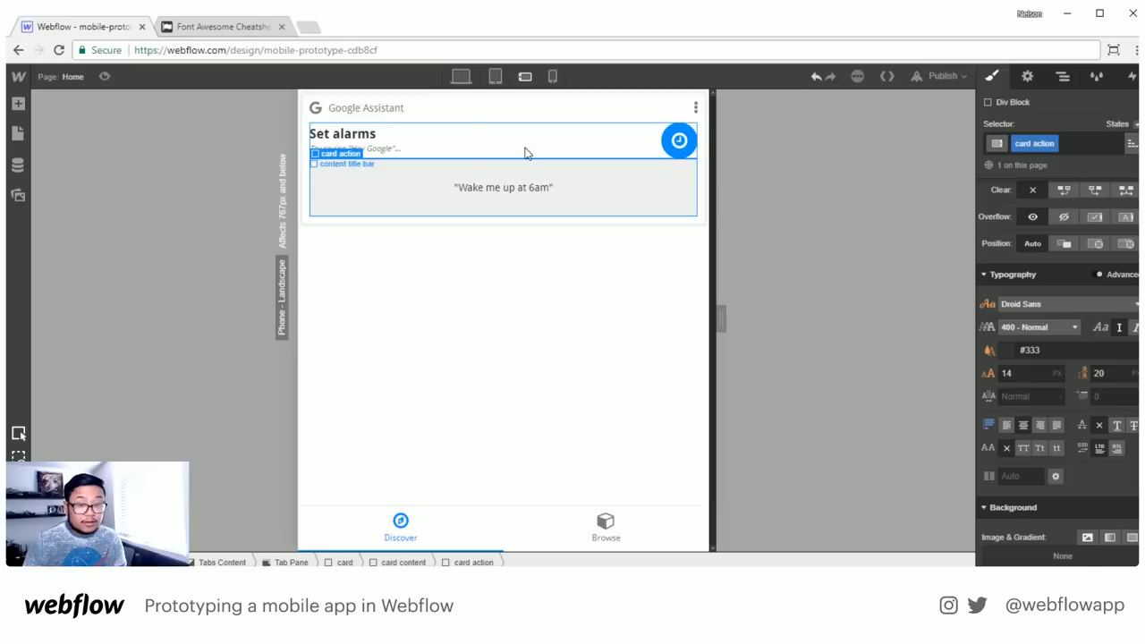
click(476, 146)
scroll(1072, 396, down, 3)
drag(1073, 403, 1067, 407)
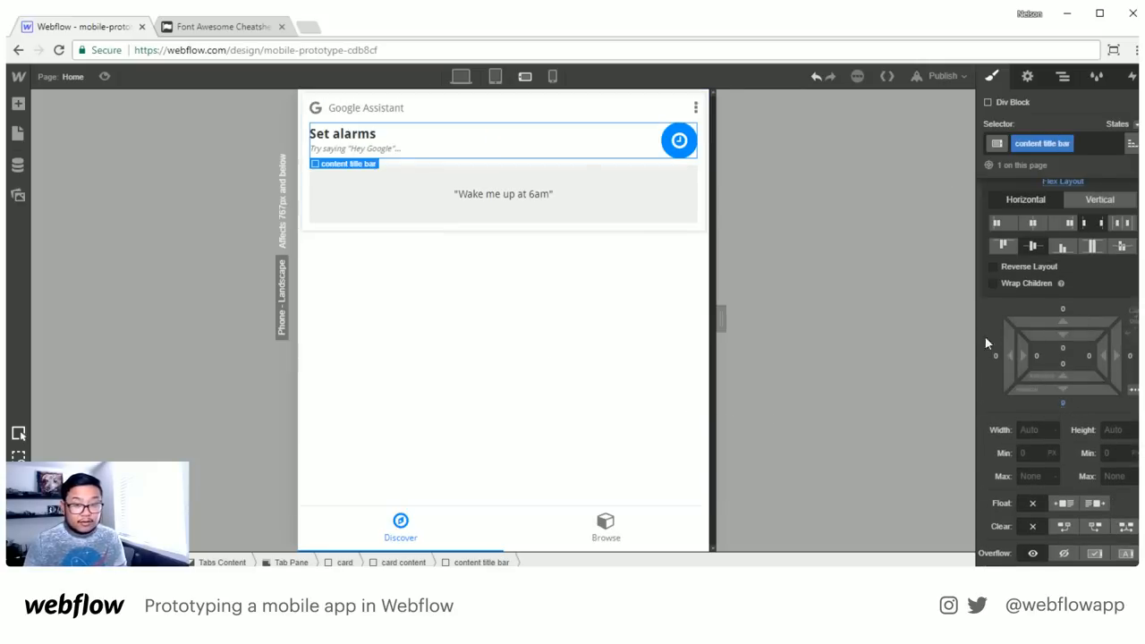
click(1061, 402)
text(10)
key(Return)
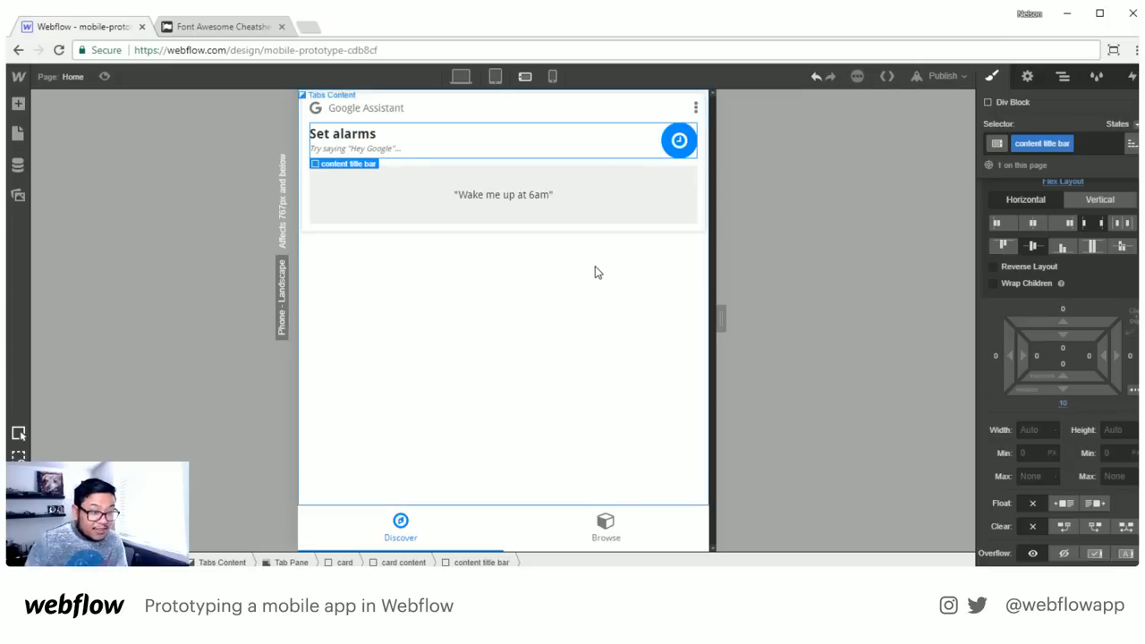
click(585, 300)
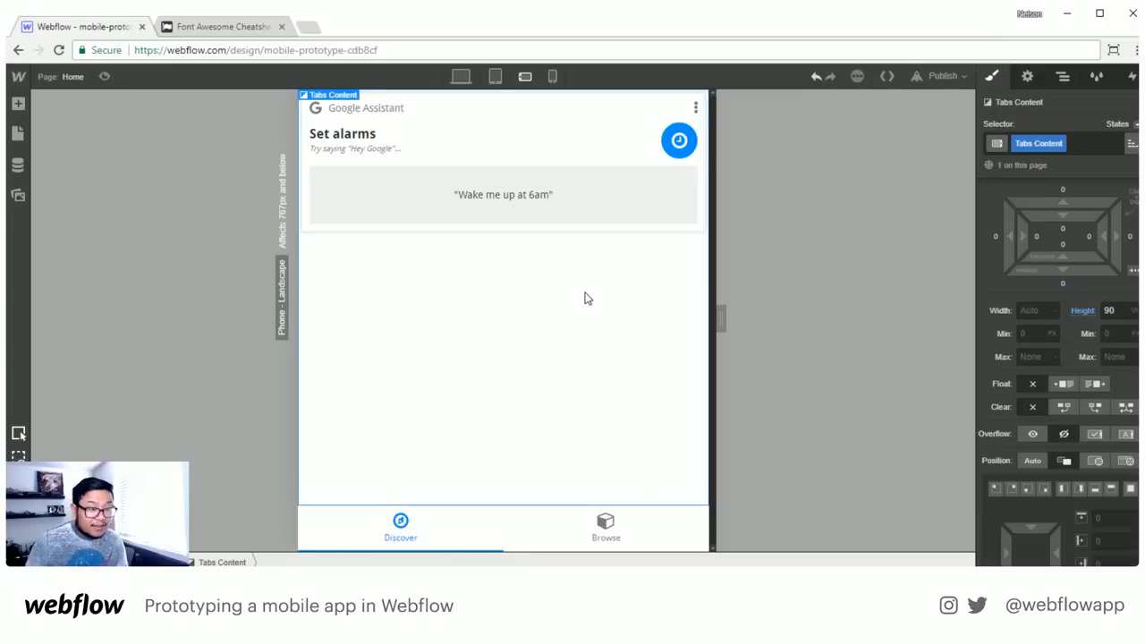
Set the card's bottom margin to 16 and check the page briefly in preview mode
click(640, 231)
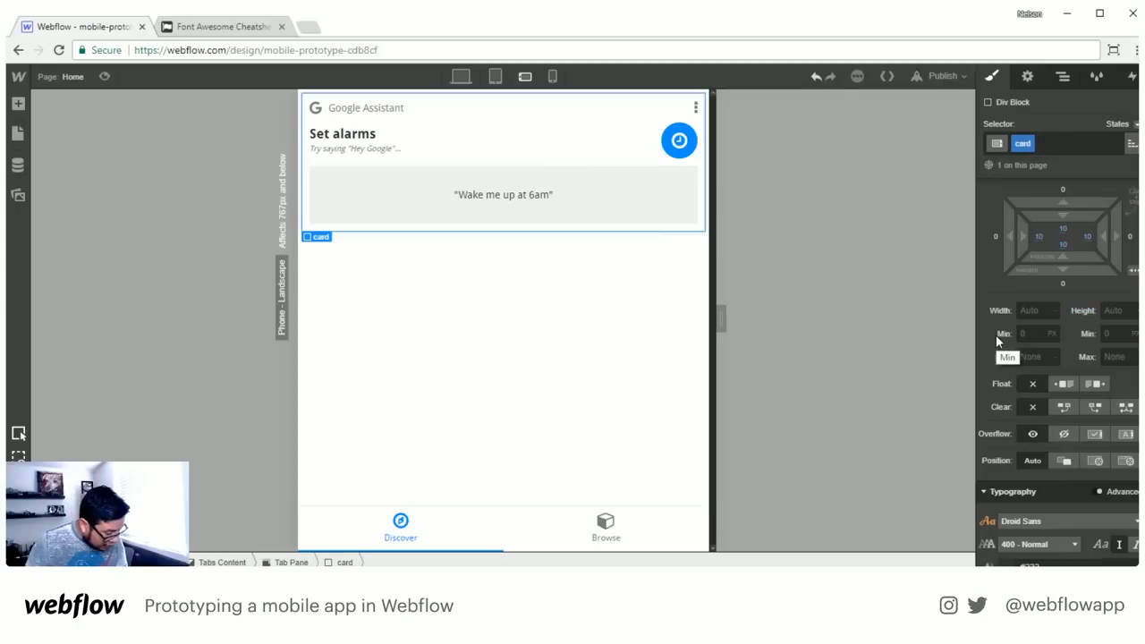
click(1065, 283)
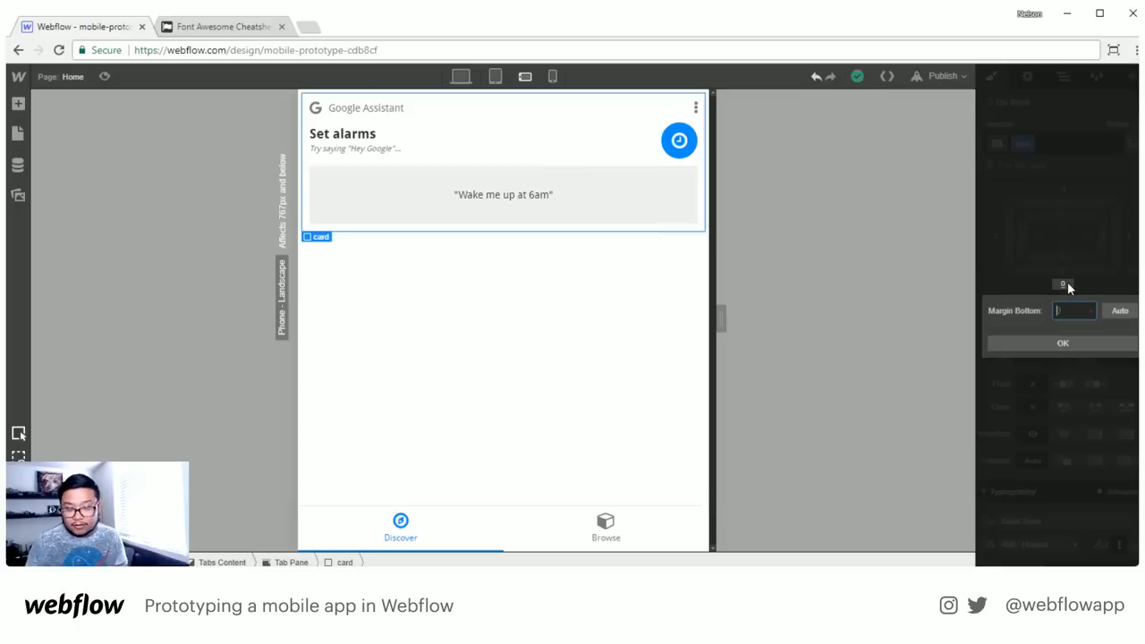
text(16)
key(Return)
click(642, 307)
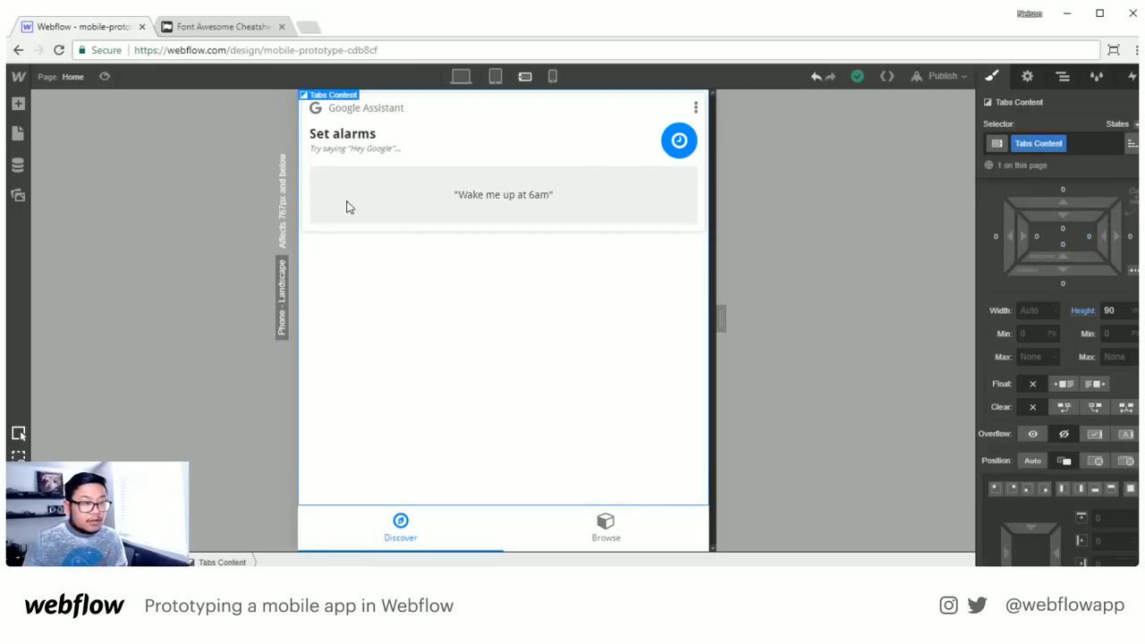
click(103, 76)
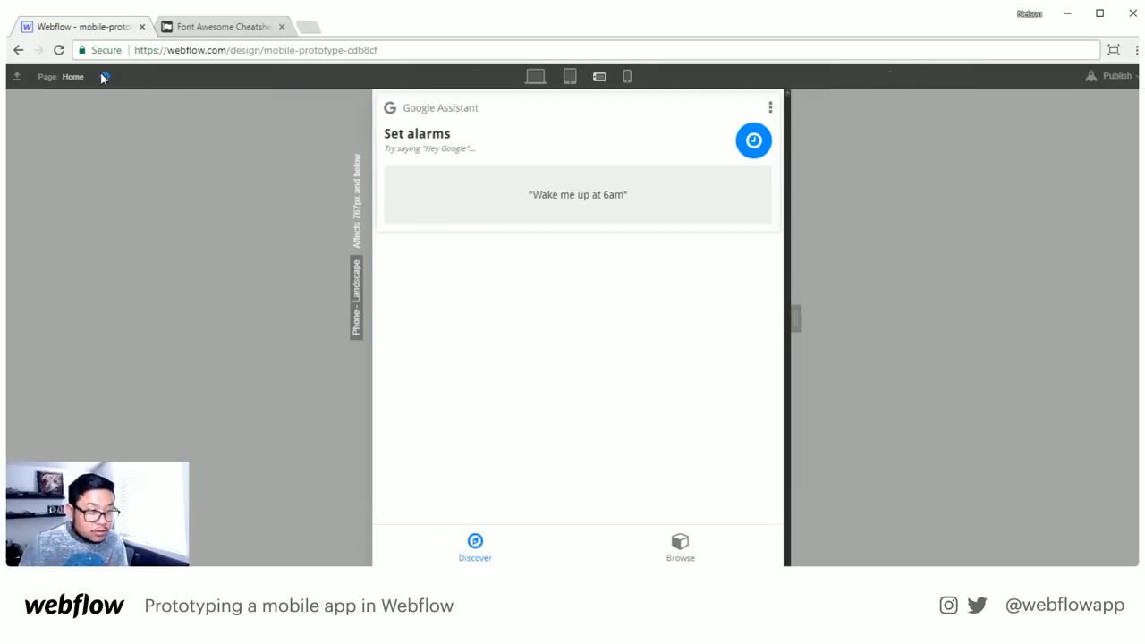
click(103, 76)
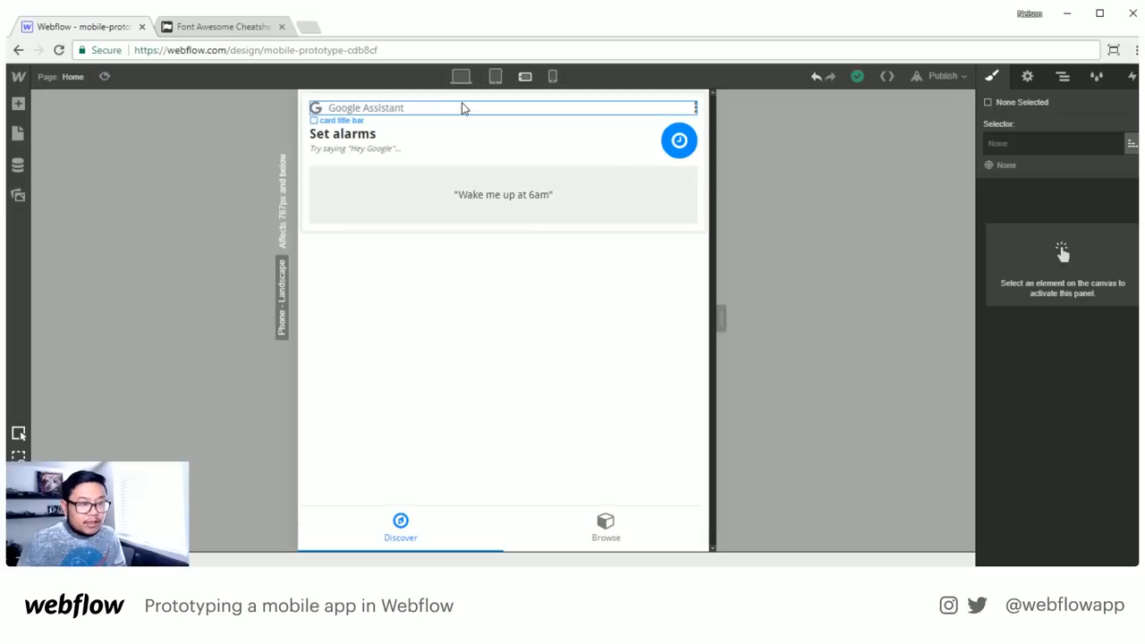
Soften the card's outer glow box shadow by lowering its black colour's opacity to 9%
click(465, 101)
scroll(1052, 430, down, 5)
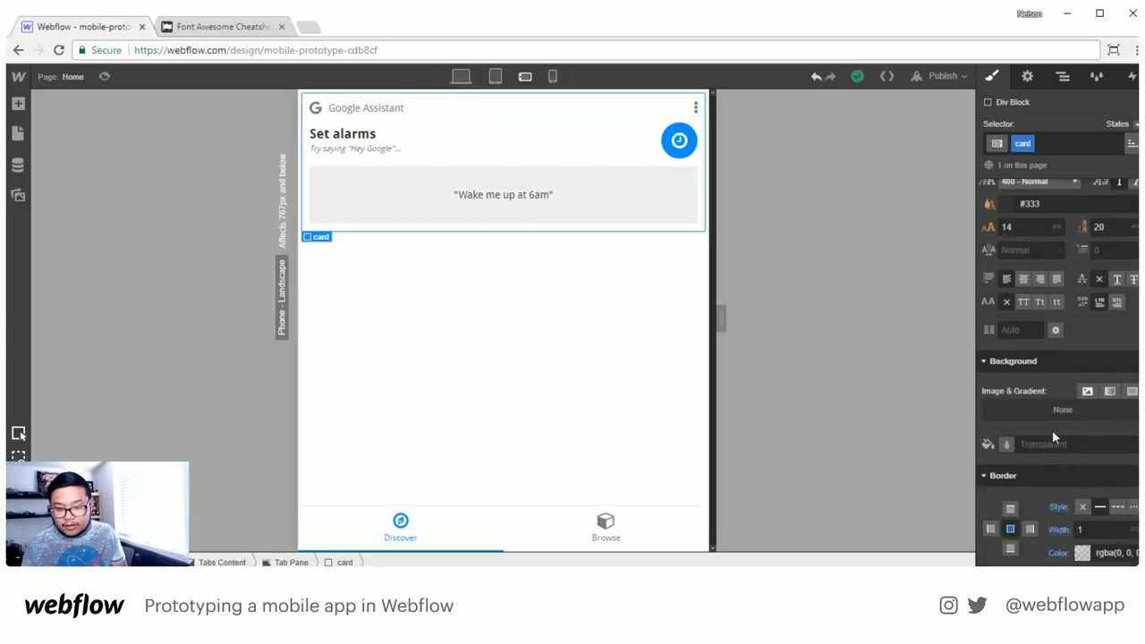
click(1080, 339)
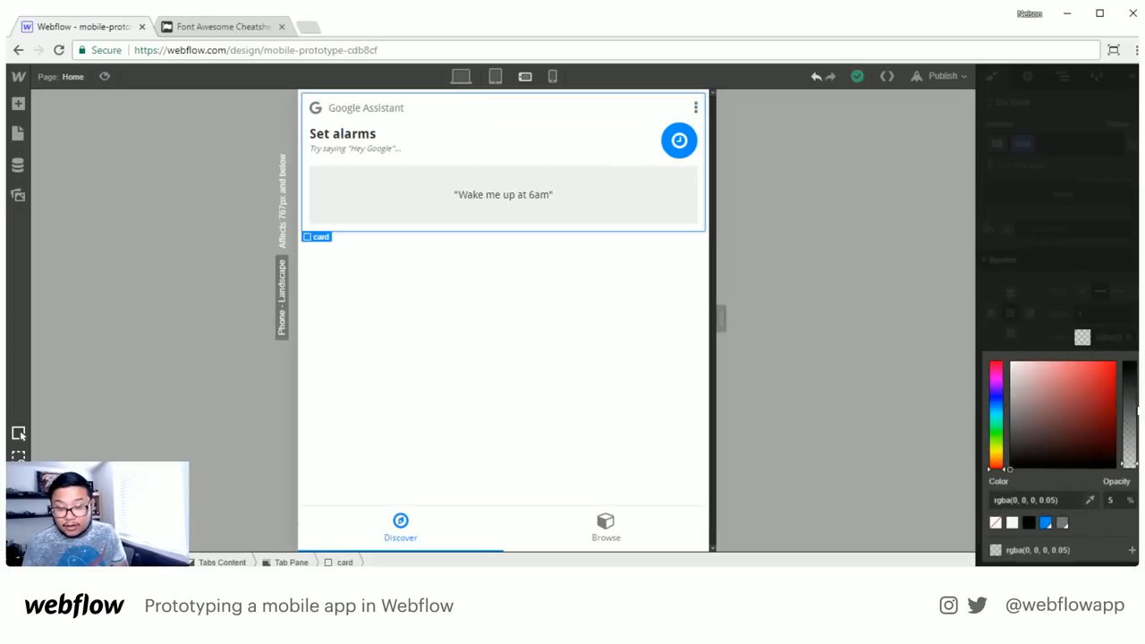
click(1093, 351)
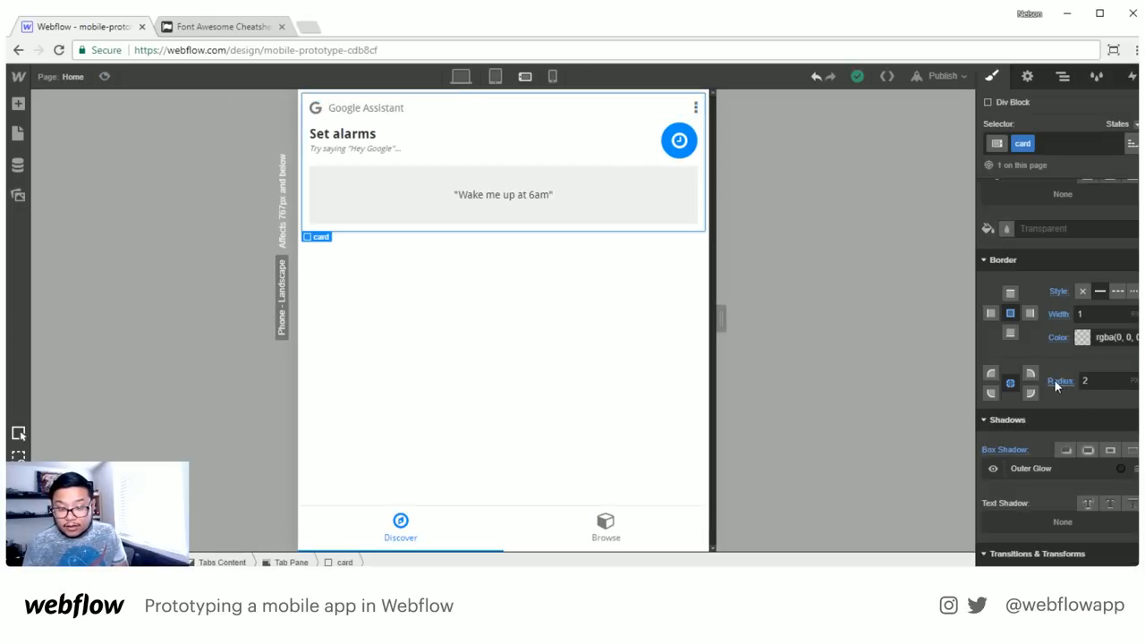
click(1064, 469)
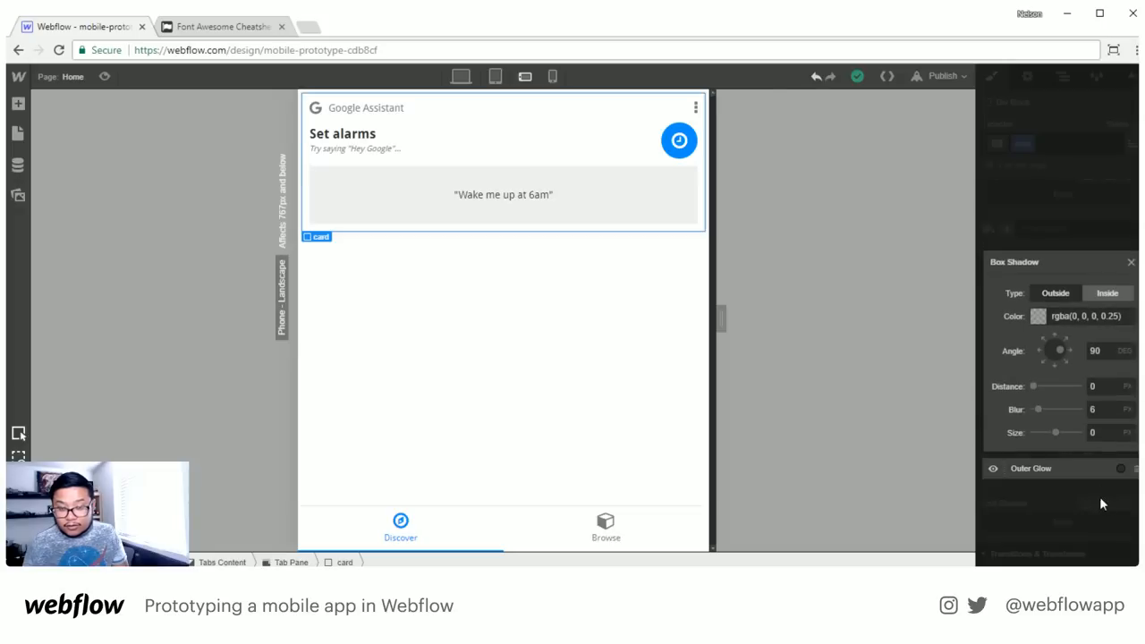
click(1037, 317)
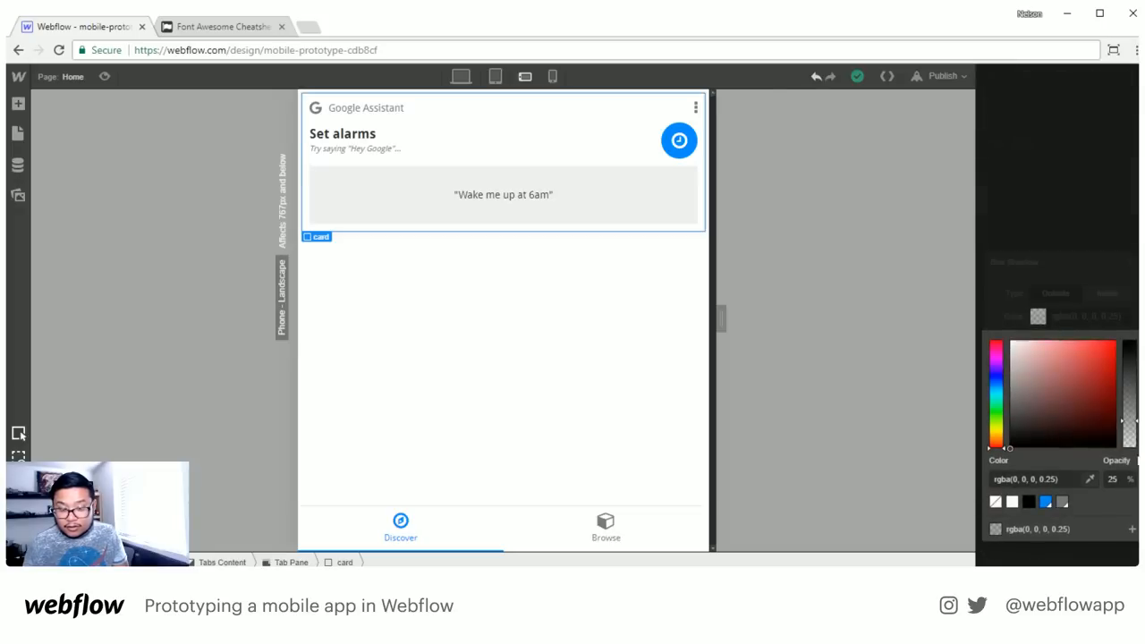
drag(1128, 420, 1128, 441)
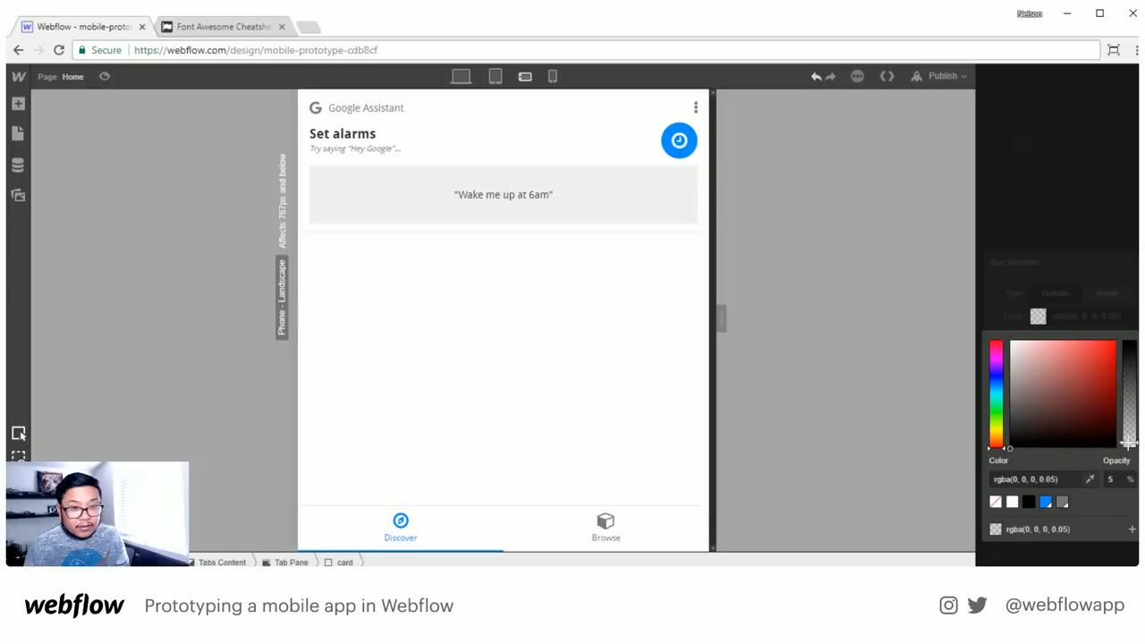
drag(1129, 442, 1128, 437)
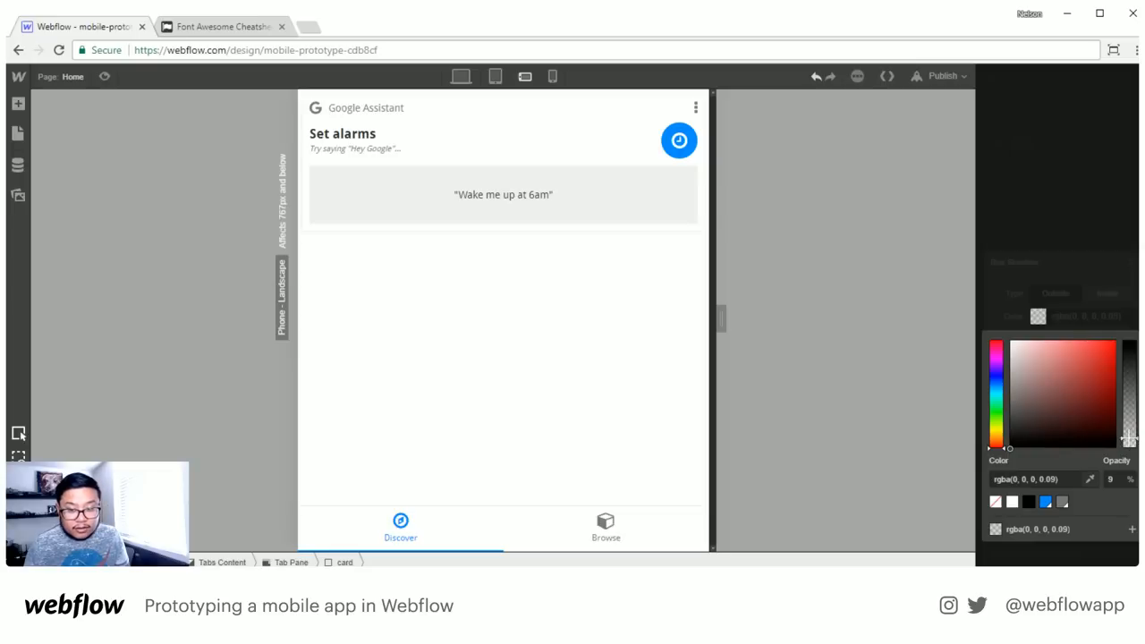
click(1122, 303)
click(1062, 219)
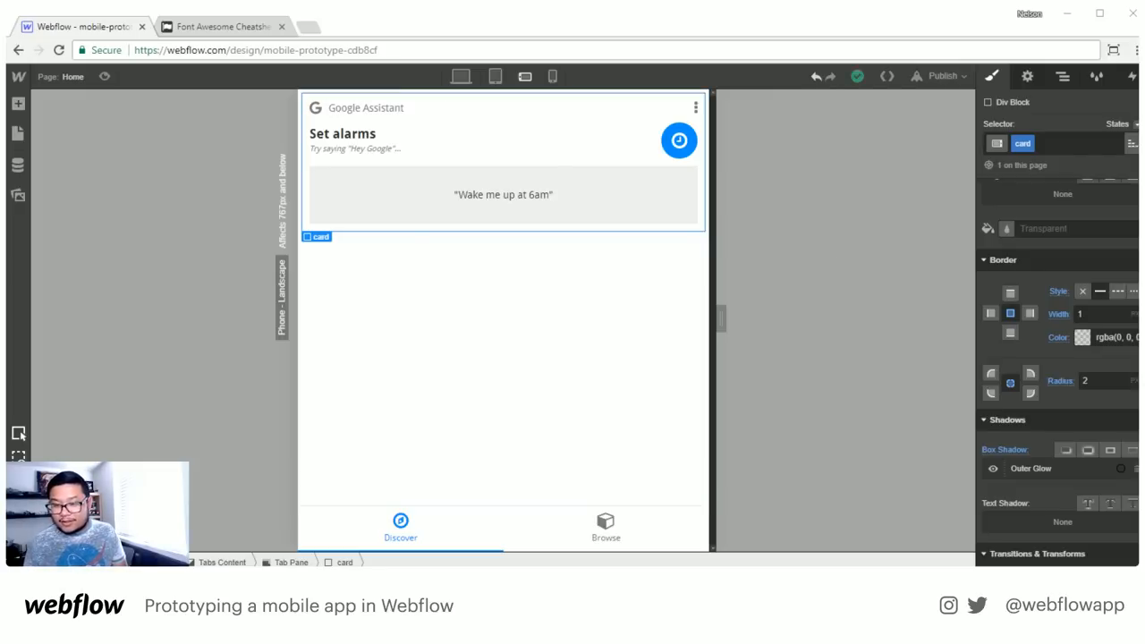
Collapse the card in the element tree and paste six copies of it into the first Tab Pane
click(1063, 76)
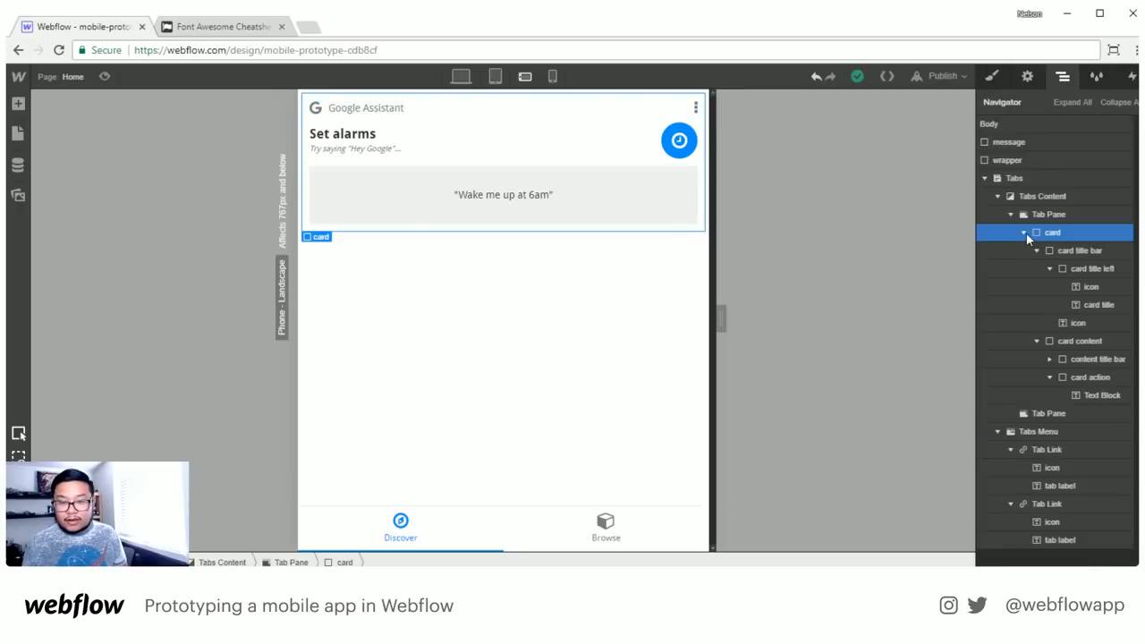
click(1025, 232)
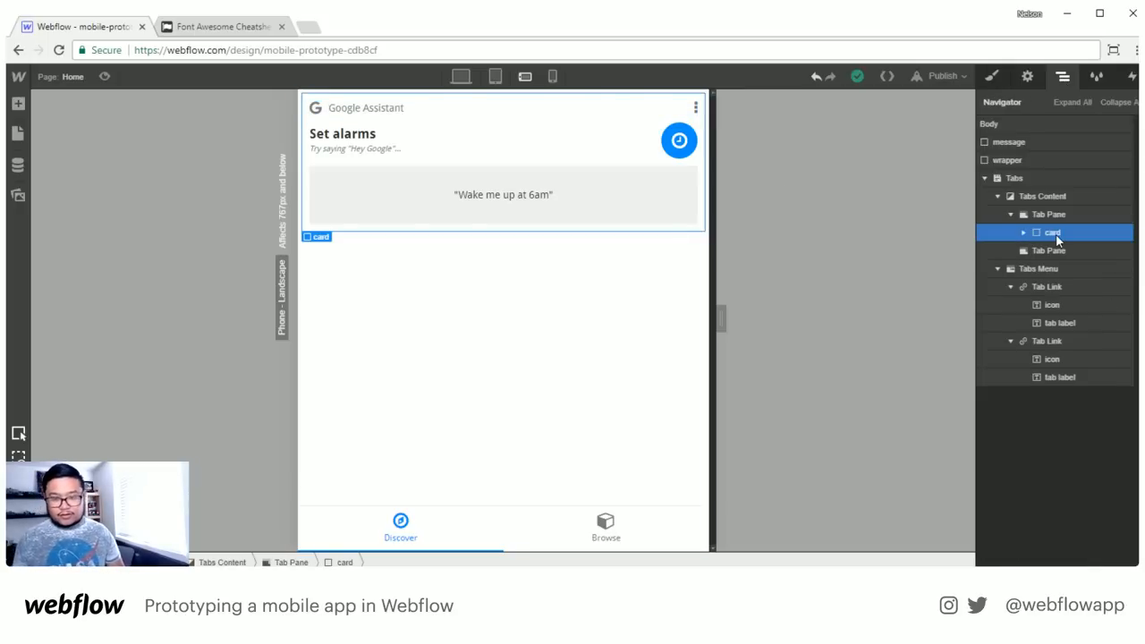
key(ctrl+v)
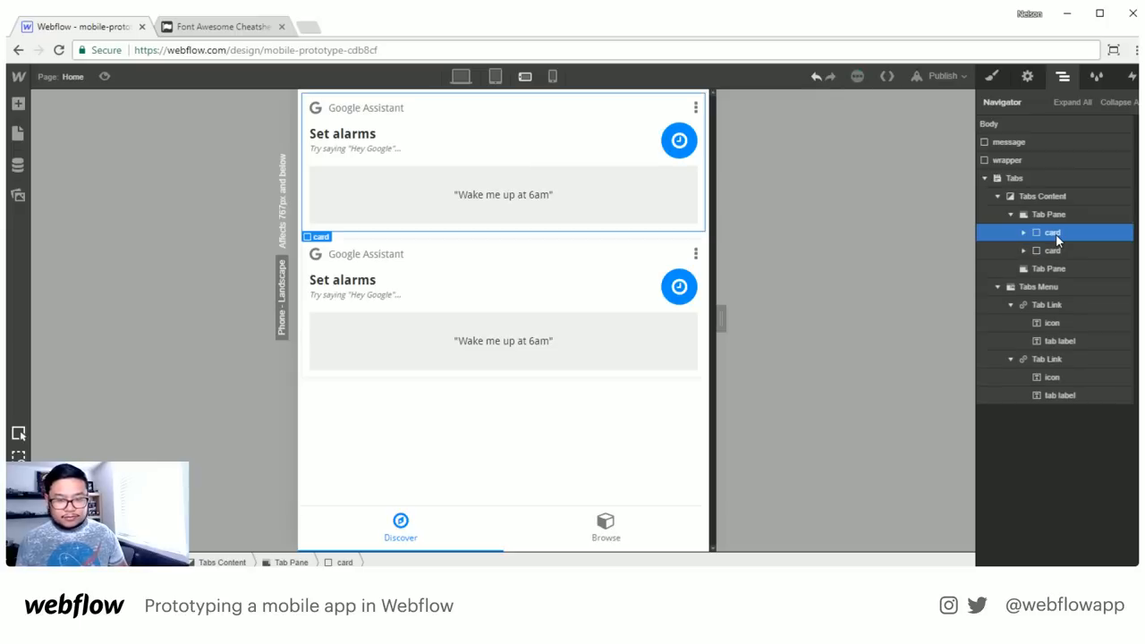
key(ctrl+v)
key(ctrl+v)
key(ctrl+v)
key(ctrl+v)
key(ctrl+v)
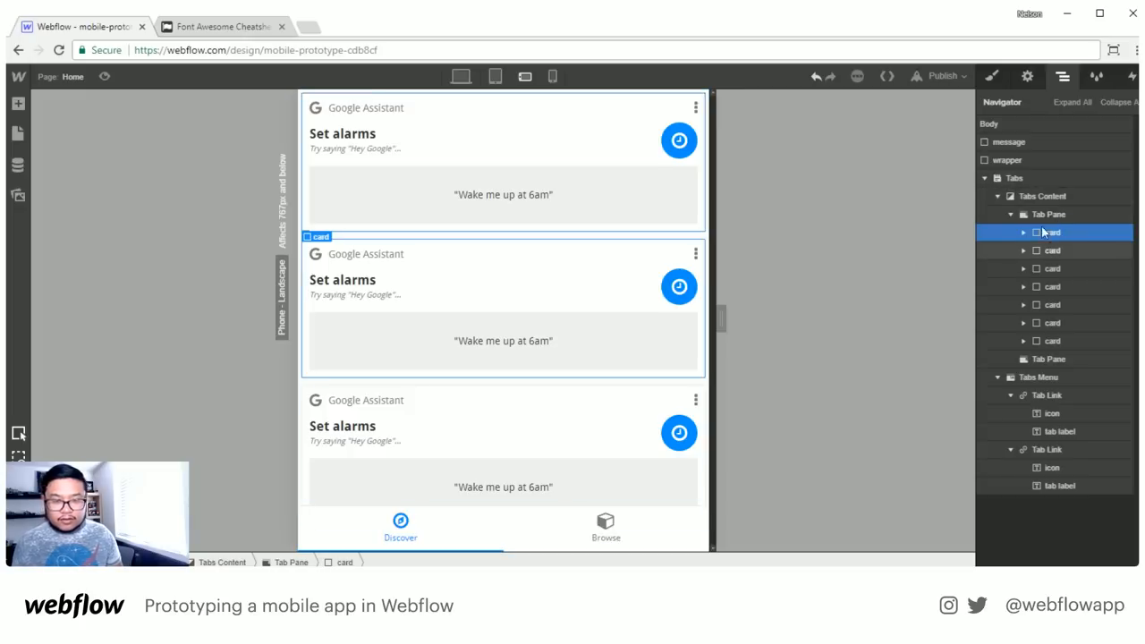
Examine the nesting of the wrapper, Tabs and Tab Pane elements and the overflow setting of Tabs Content
click(993, 158)
click(1027, 76)
click(1063, 79)
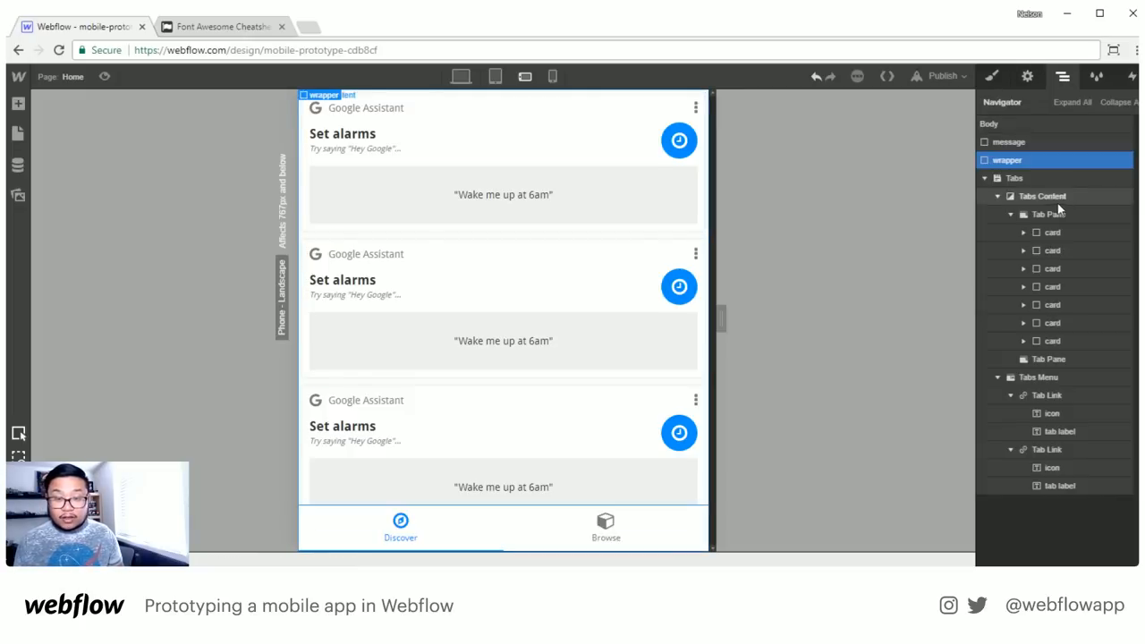
click(997, 180)
click(985, 178)
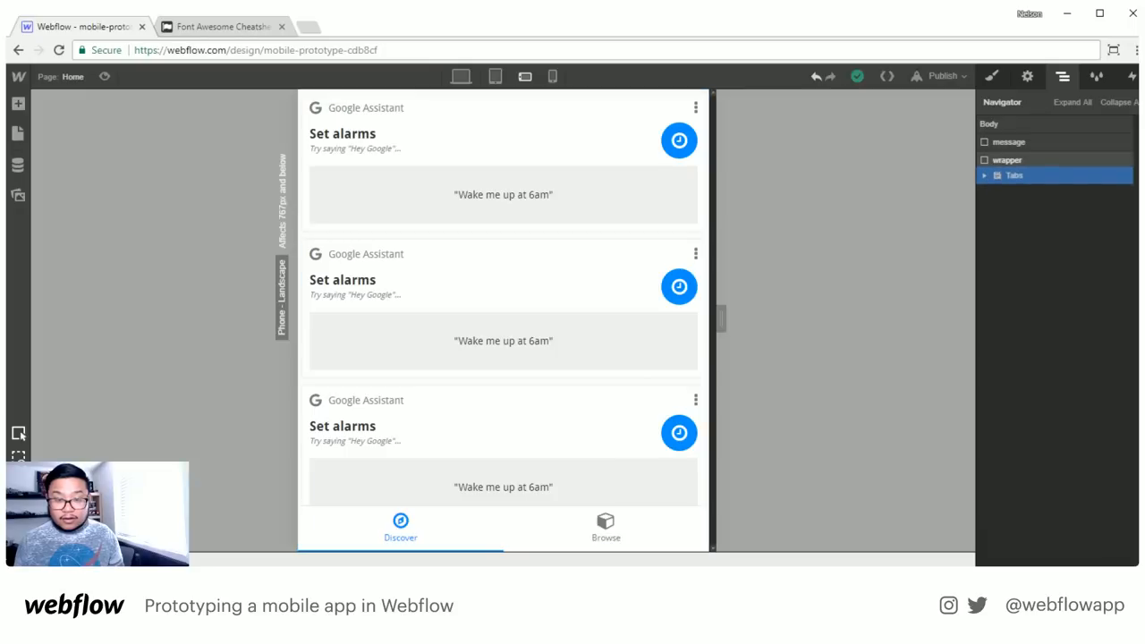
click(985, 178)
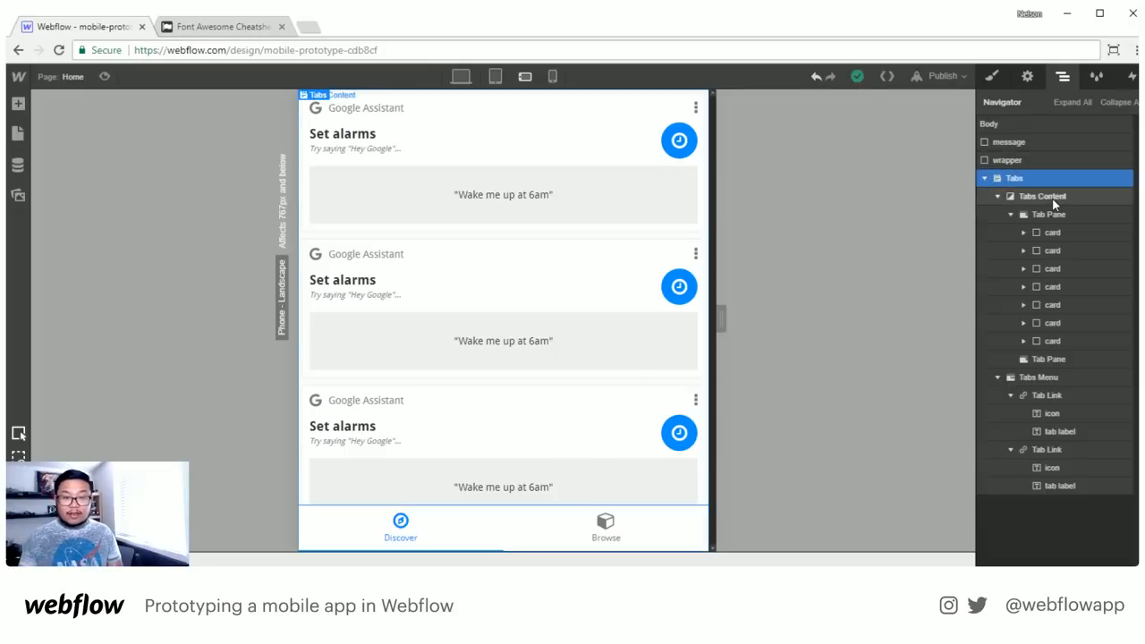
click(1050, 215)
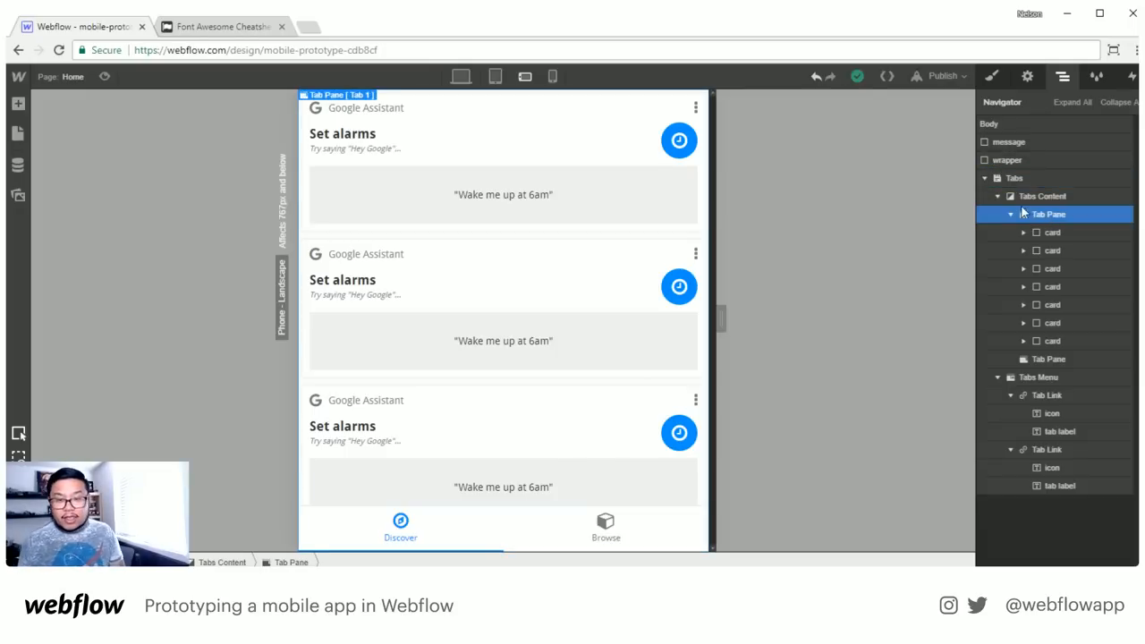
click(1011, 215)
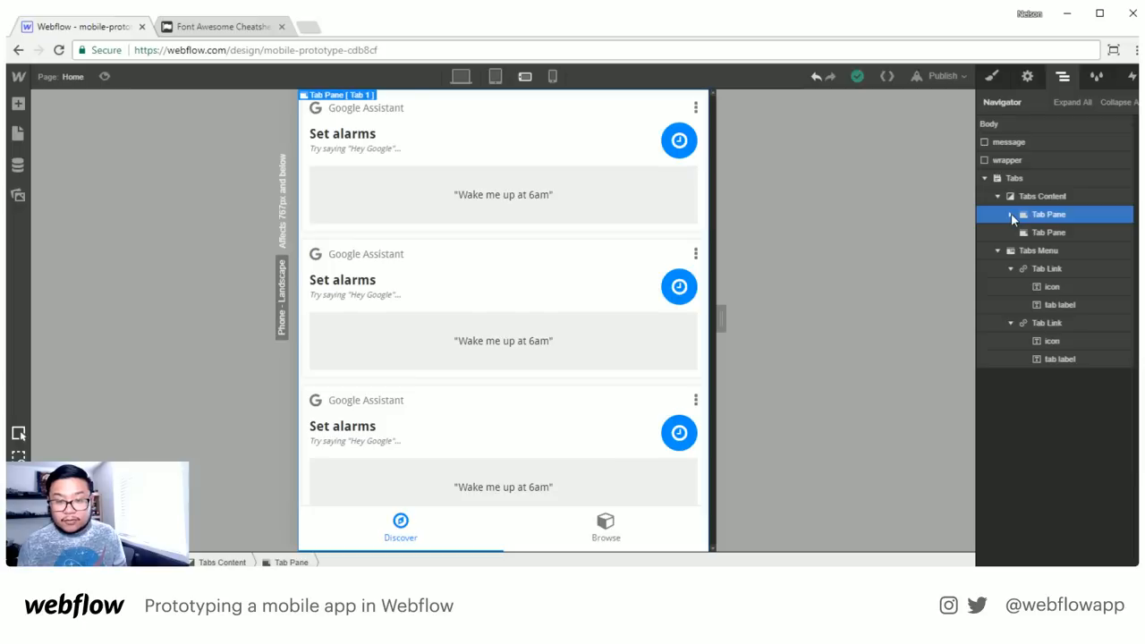
click(1011, 214)
click(1040, 197)
click(993, 77)
scroll(1097, 479, down, 3)
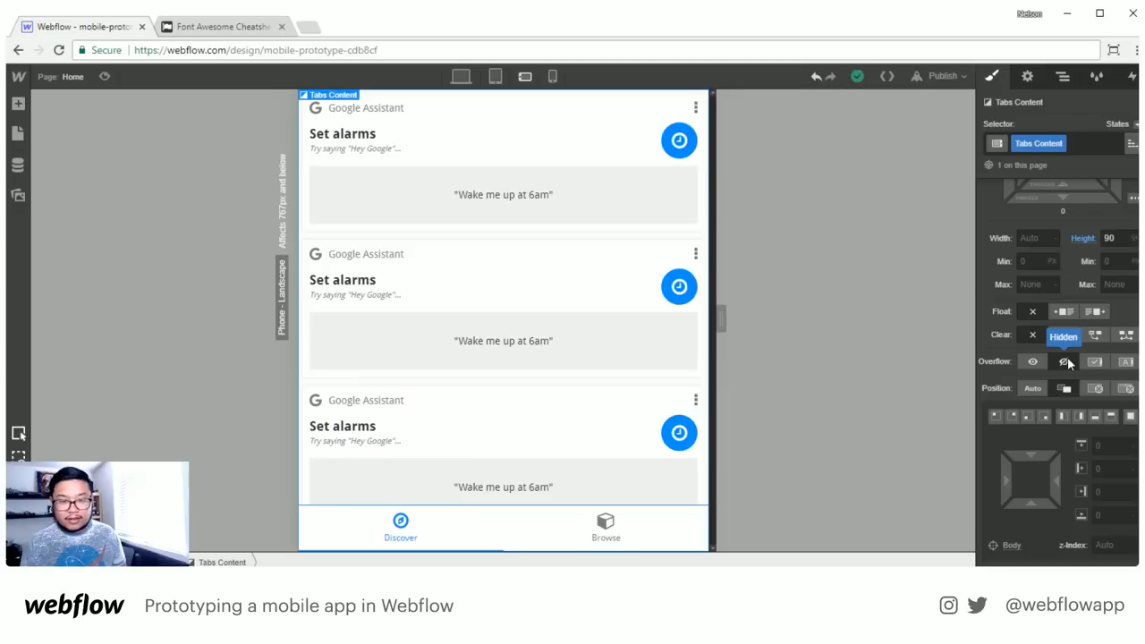
Set the first Tab Pane's height to 100% and its overflow to auto, and test scrolling through the cards
click(1063, 79)
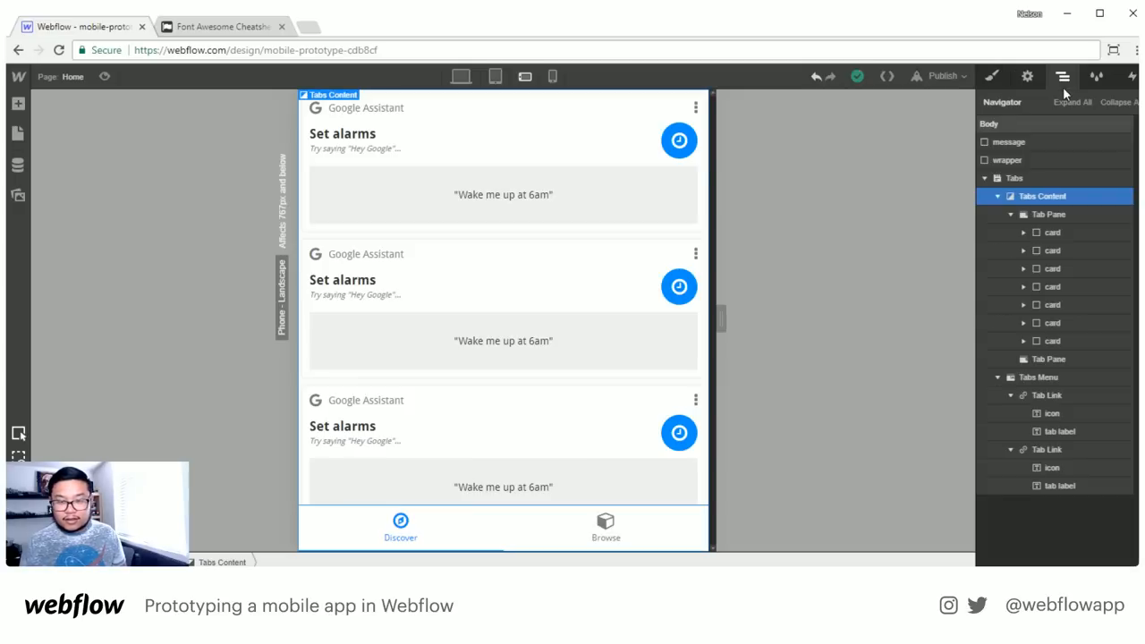
click(1033, 218)
click(993, 77)
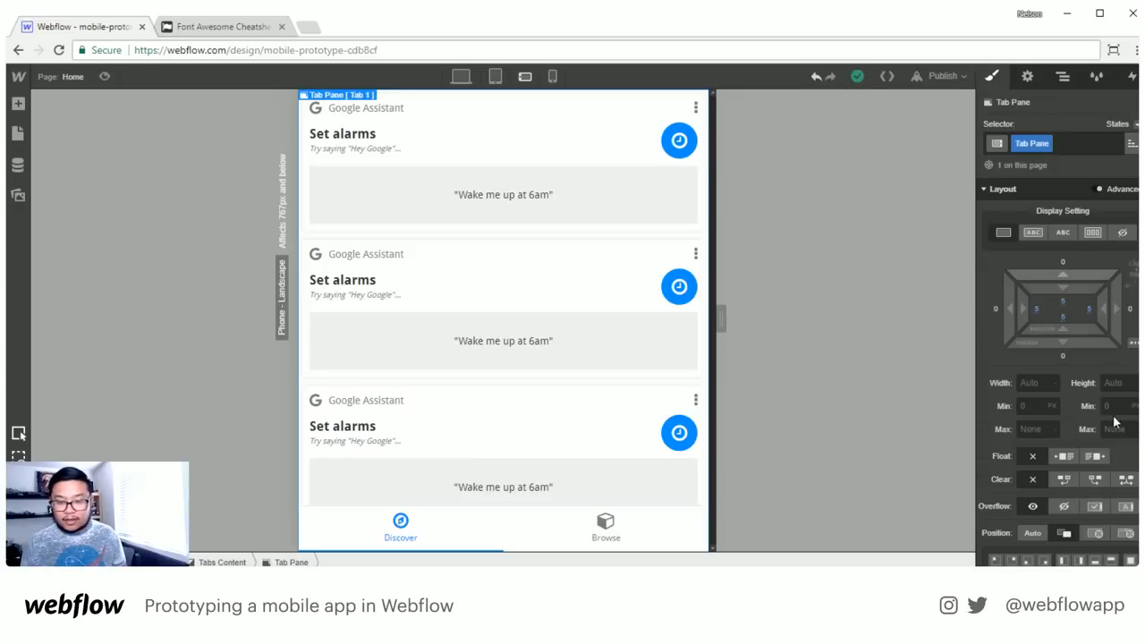
click(1114, 383)
text(100%)
key(Return)
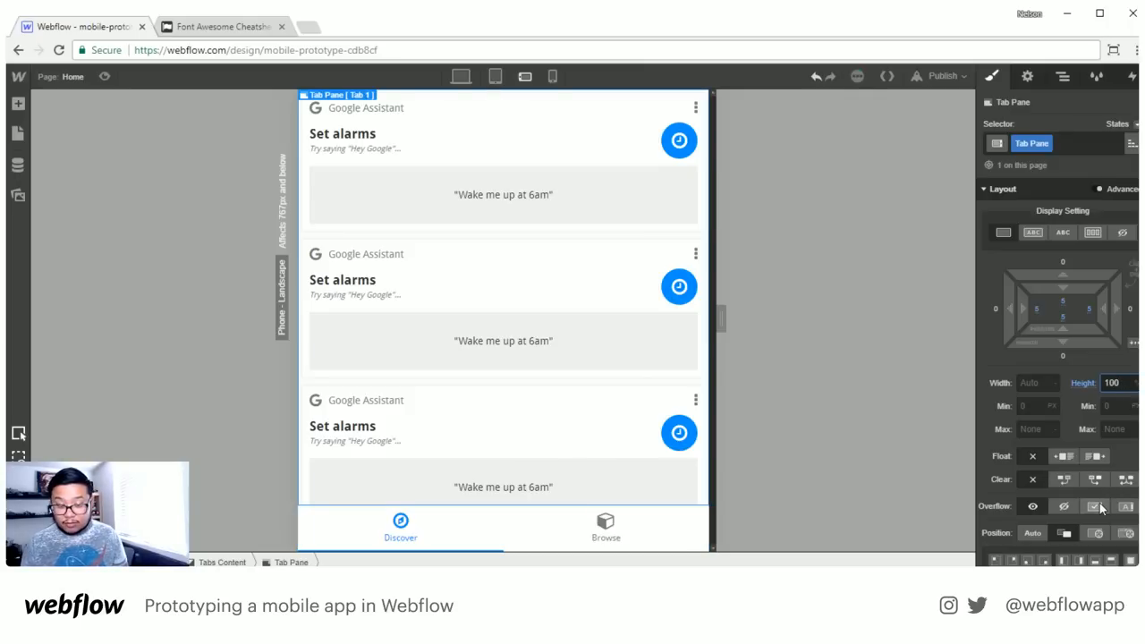
click(1126, 507)
scroll(566, 246, down, 3)
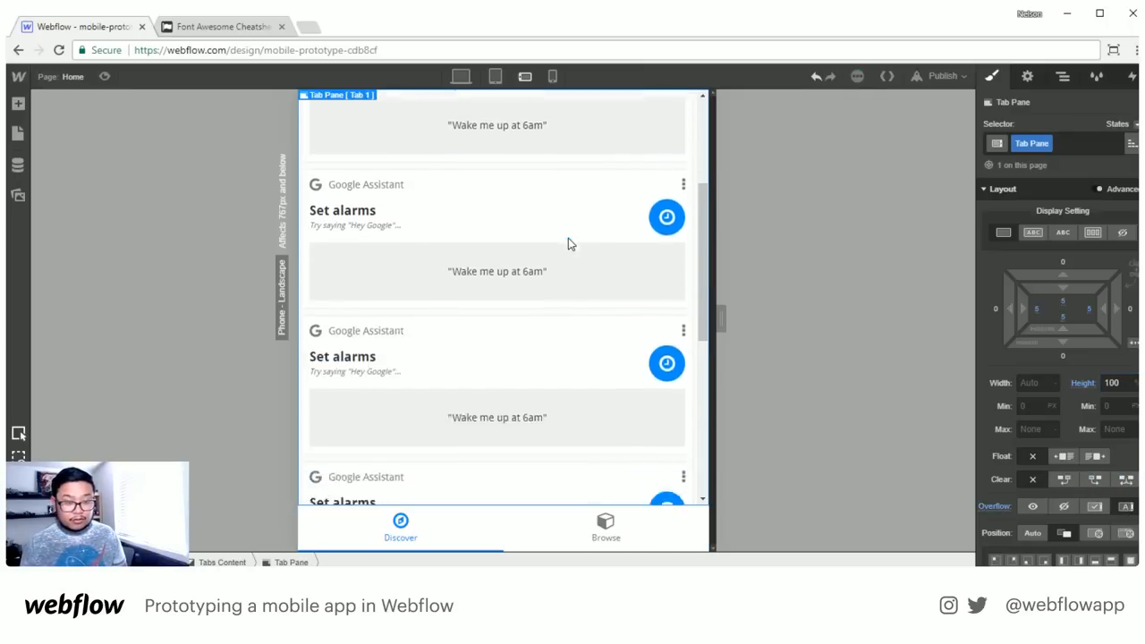
scroll(569, 242, up, 3)
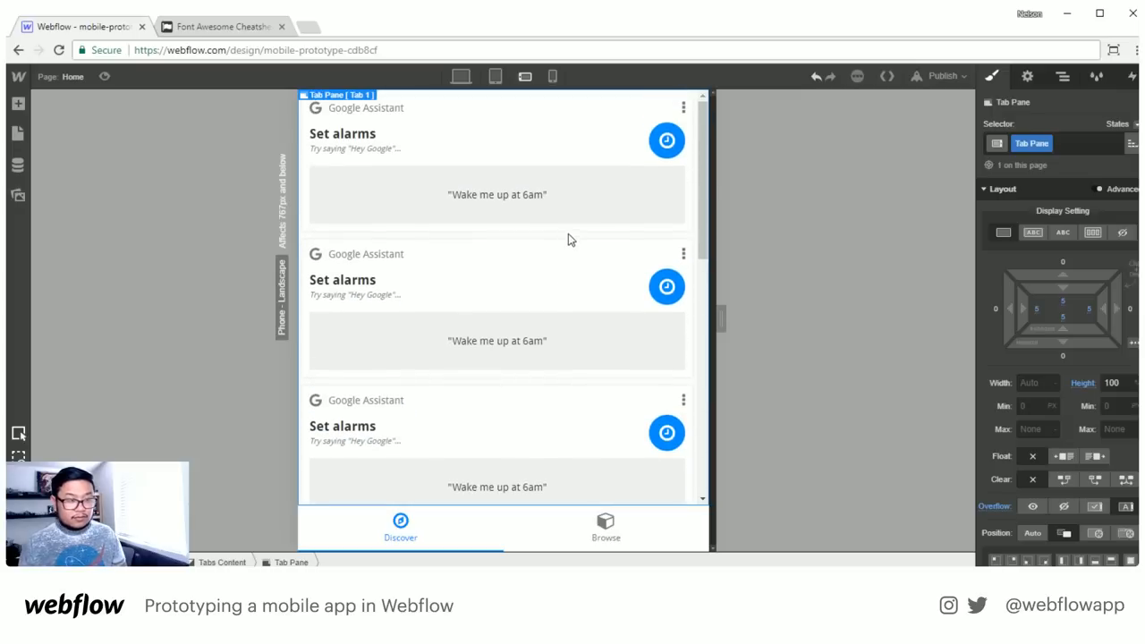
Check in preview mode and on the canvas how the card list scrolls above the fixed tab menu
click(105, 76)
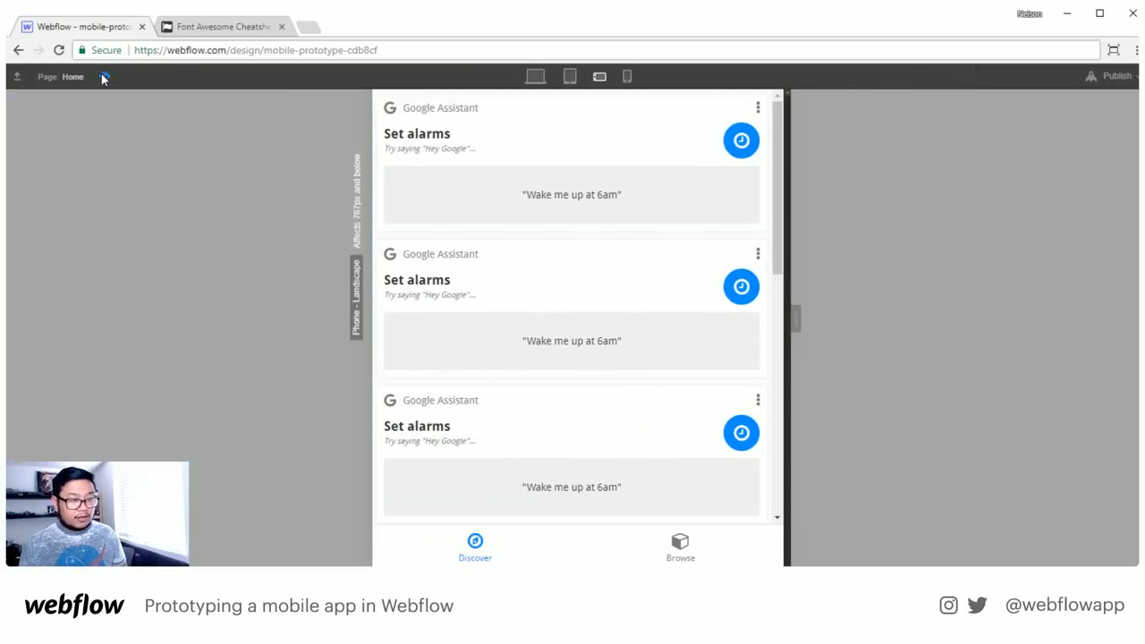
scroll(620, 264, down, 2)
scroll(618, 260, down, 2)
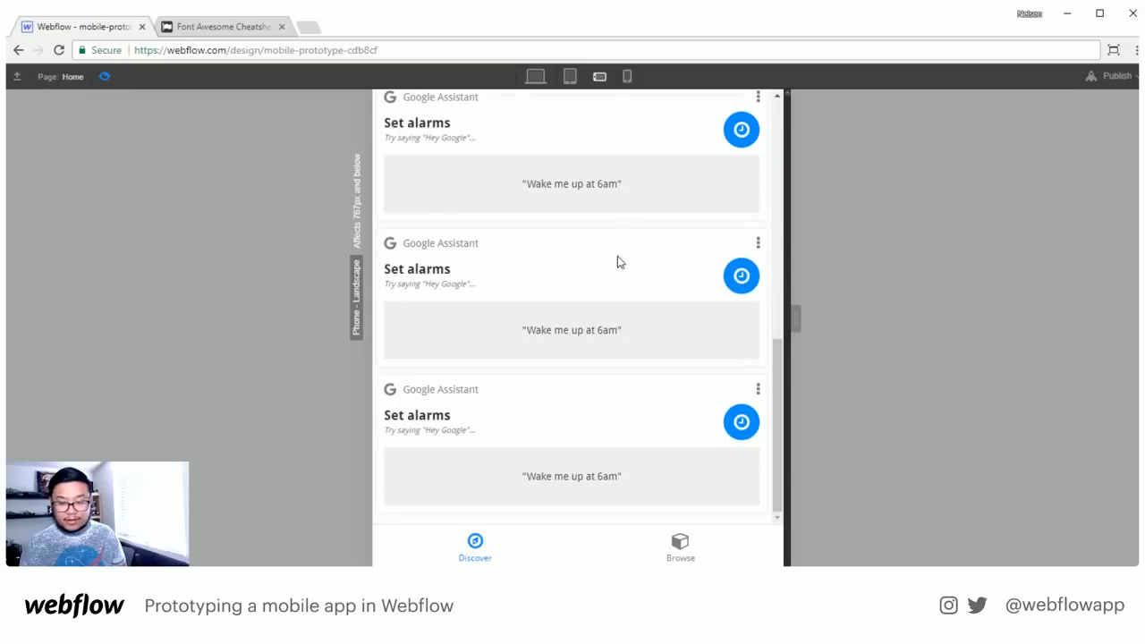
scroll(618, 261, up, 5)
scroll(618, 256, down, 5)
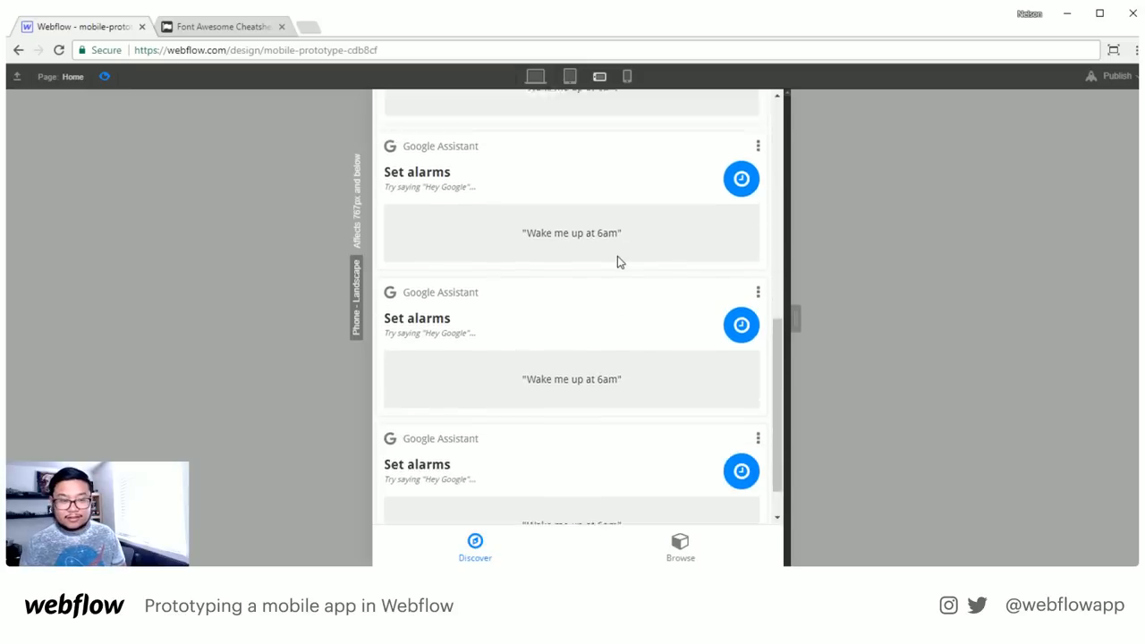
scroll(617, 256, up, 3)
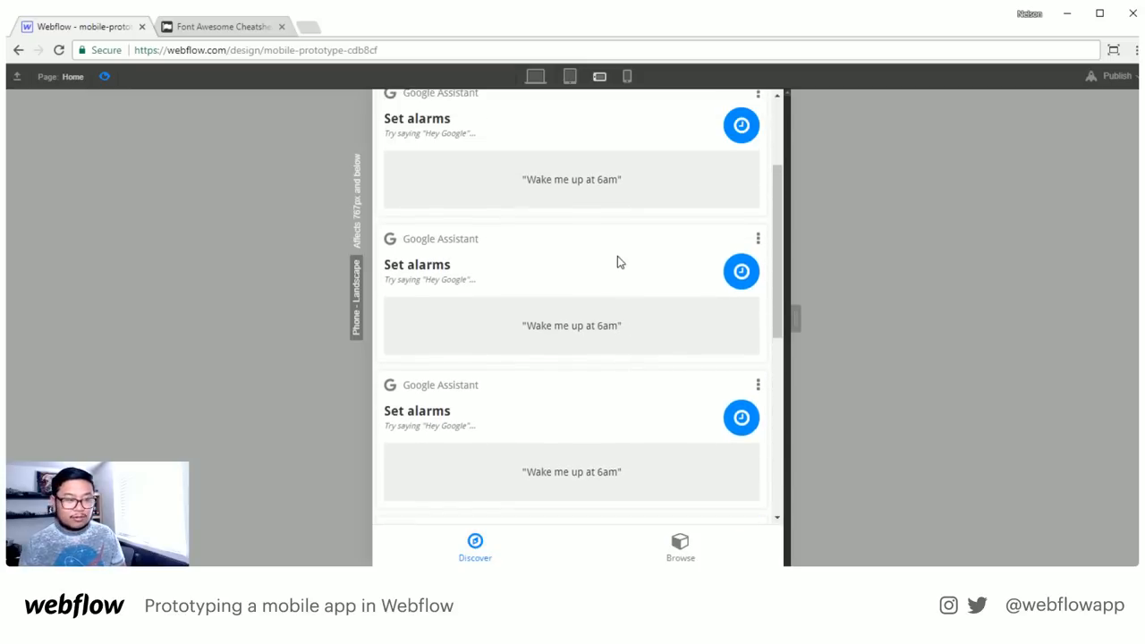
click(105, 76)
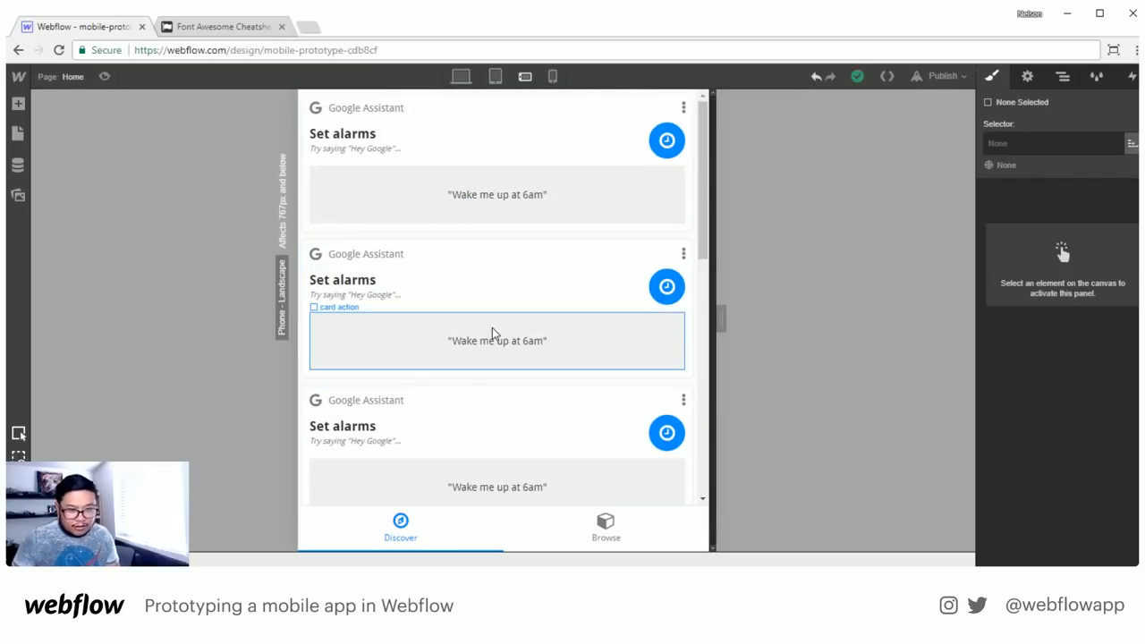
scroll(590, 322, down, 2)
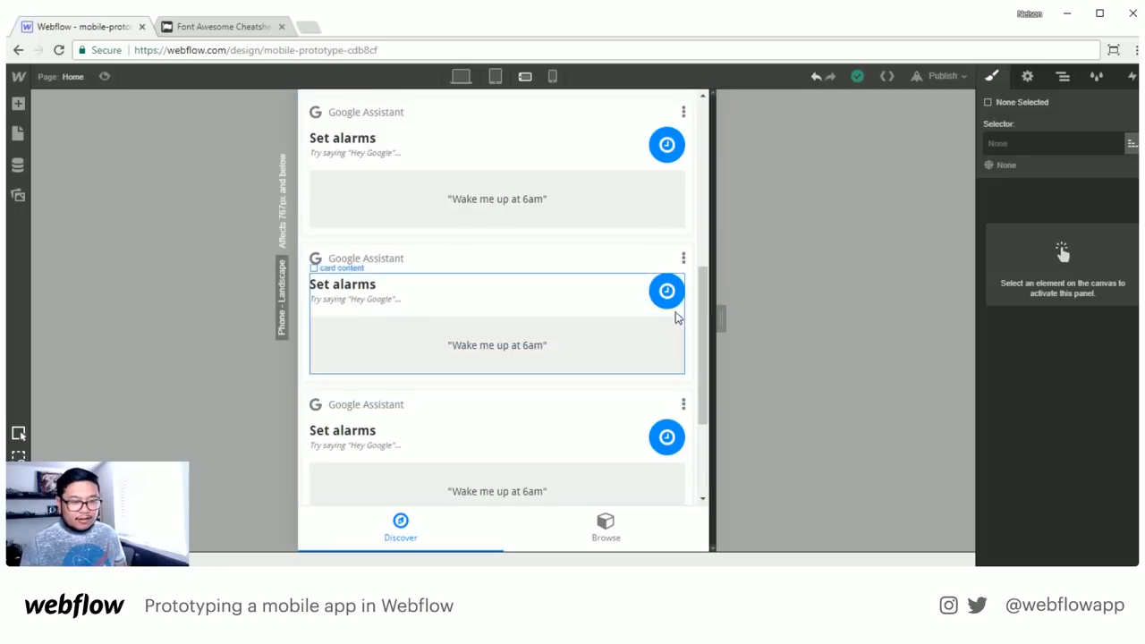
scroll(536, 447, down, 1)
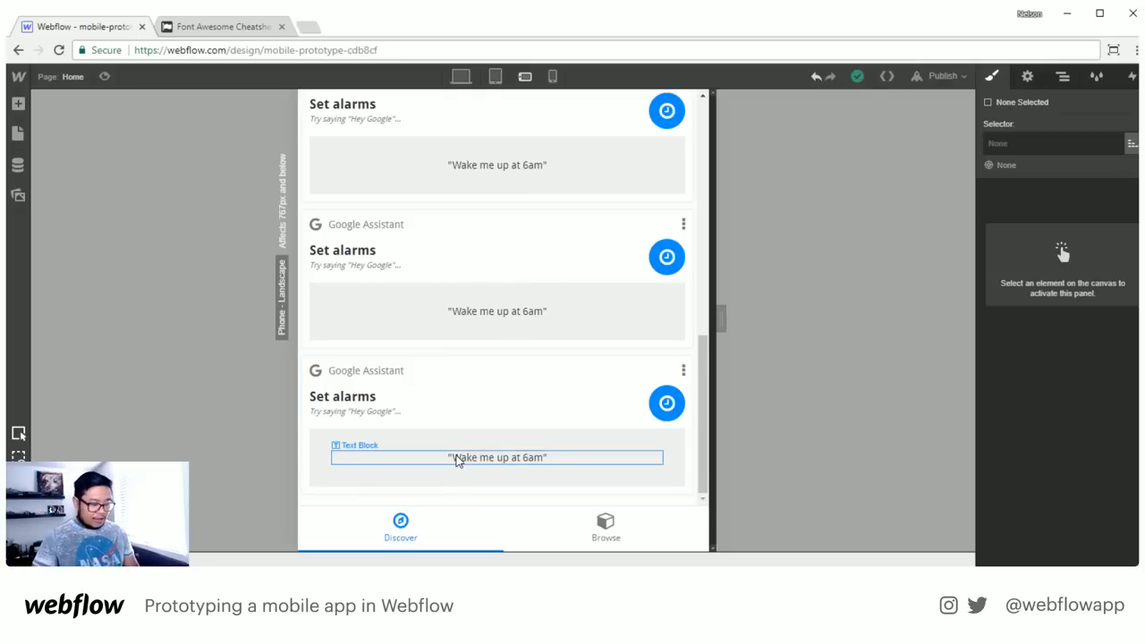
scroll(439, 429, up, 5)
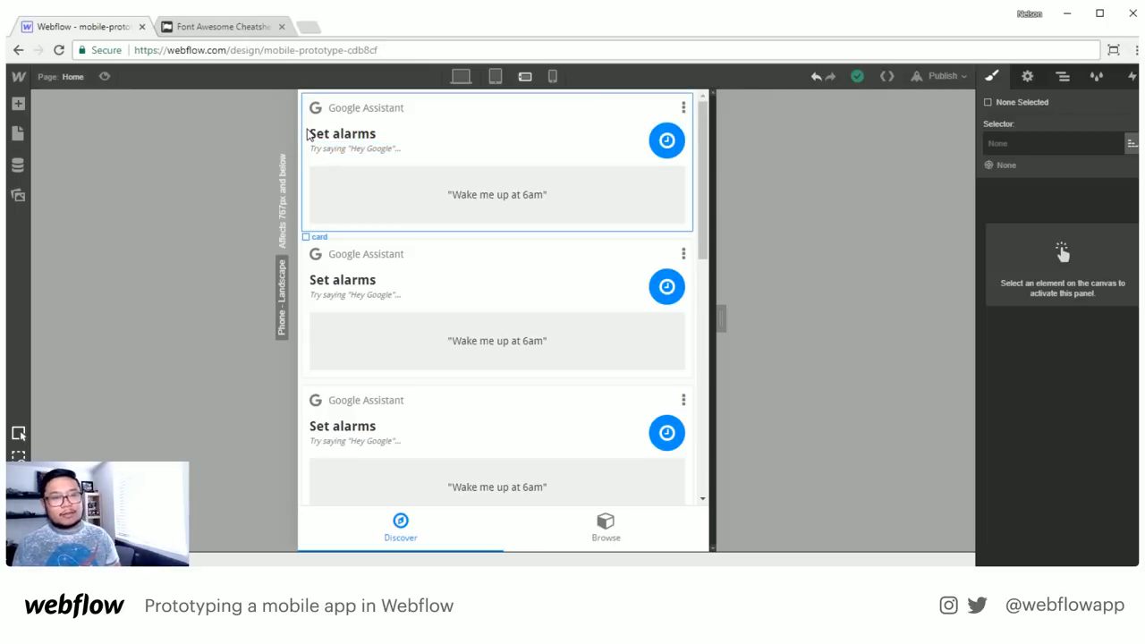
Add a Navbar component between the message and wrapper elements and check how the page scrolls with it
click(1071, 78)
click(1011, 196)
key(a)
scroll(125, 358, down, 3)
scroll(125, 358, down, 5)
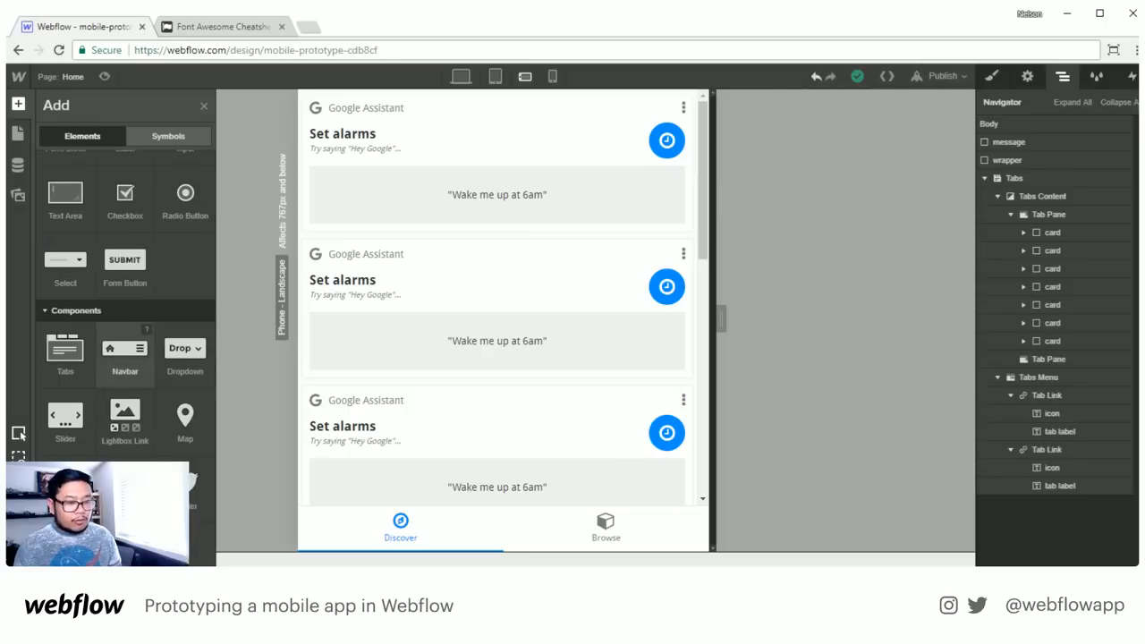
drag(126, 353, 1028, 158)
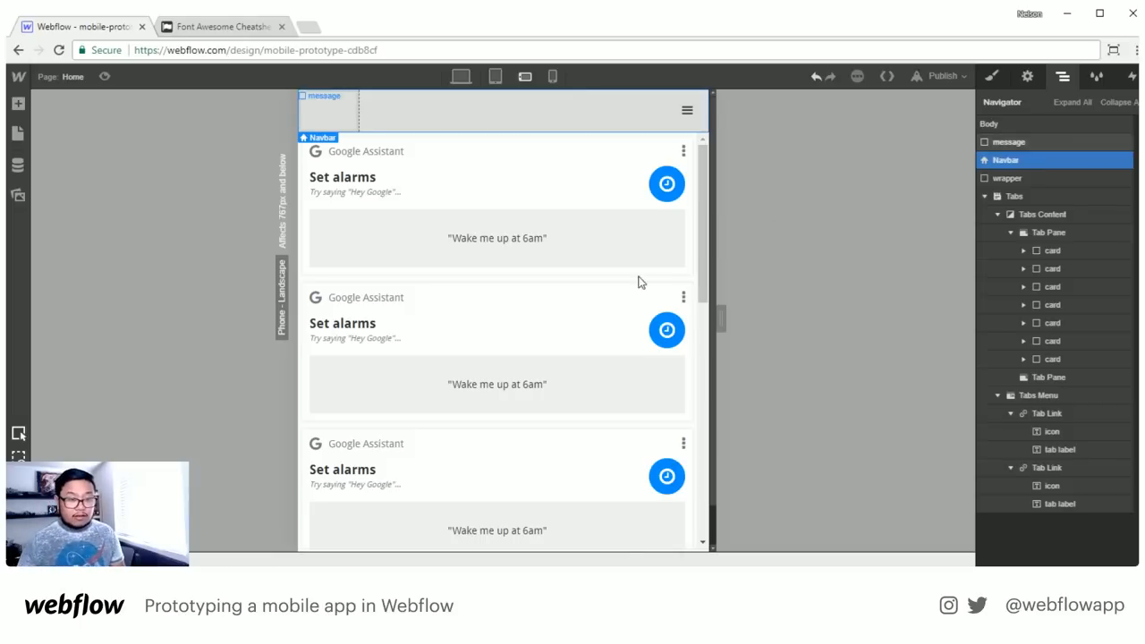
scroll(613, 286, down, 2)
scroll(623, 328, up, 1)
scroll(623, 328, up, 5)
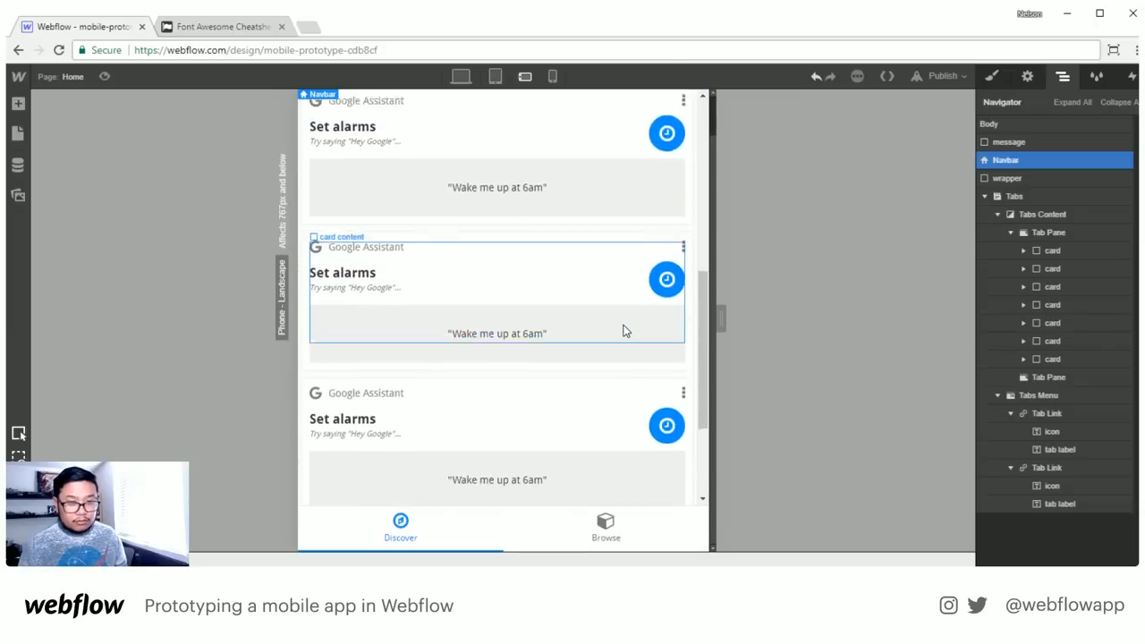
scroll(623, 330, up, 1)
scroll(625, 331, down, 1)
scroll(624, 331, up, 1)
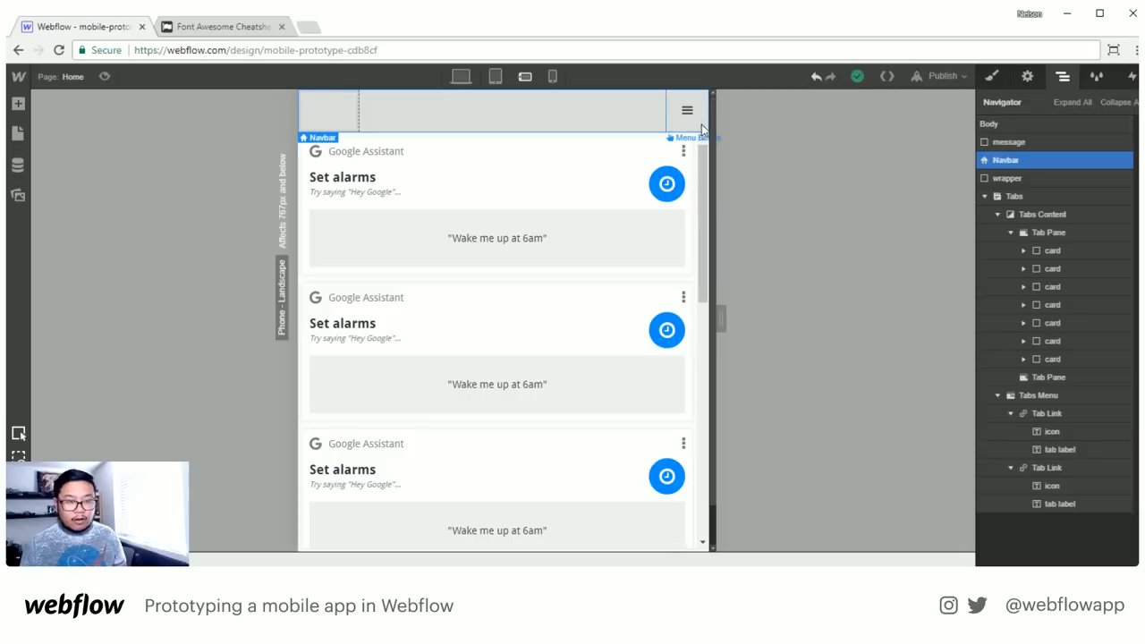
Delete the navbar's Brand link and float its Menu Button to the left
click(339, 103)
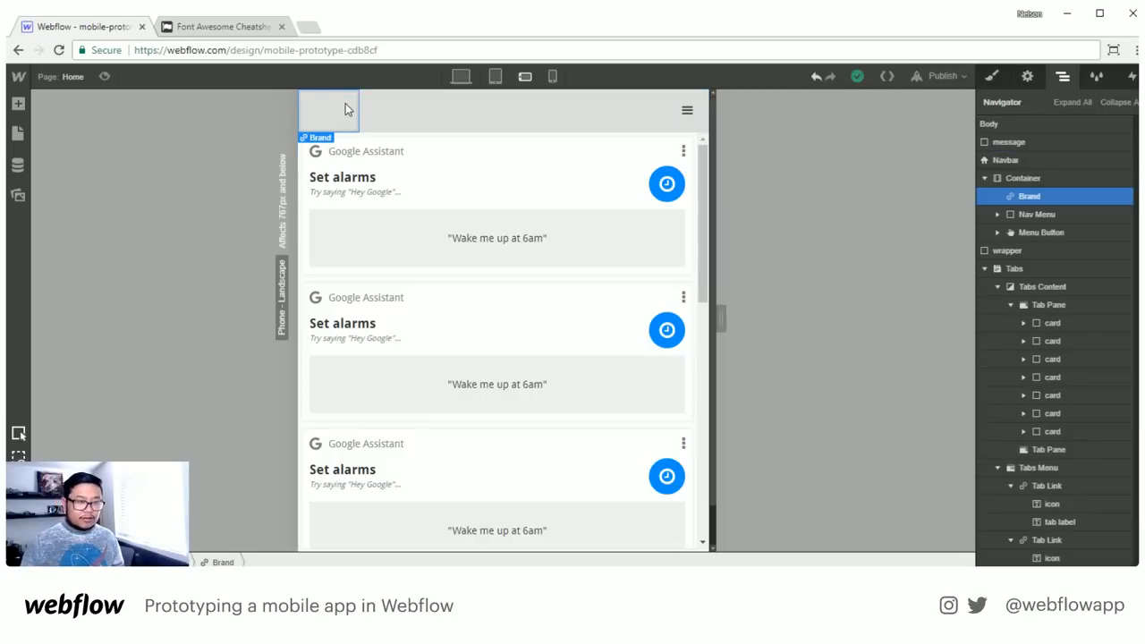
key(Delete)
click(688, 114)
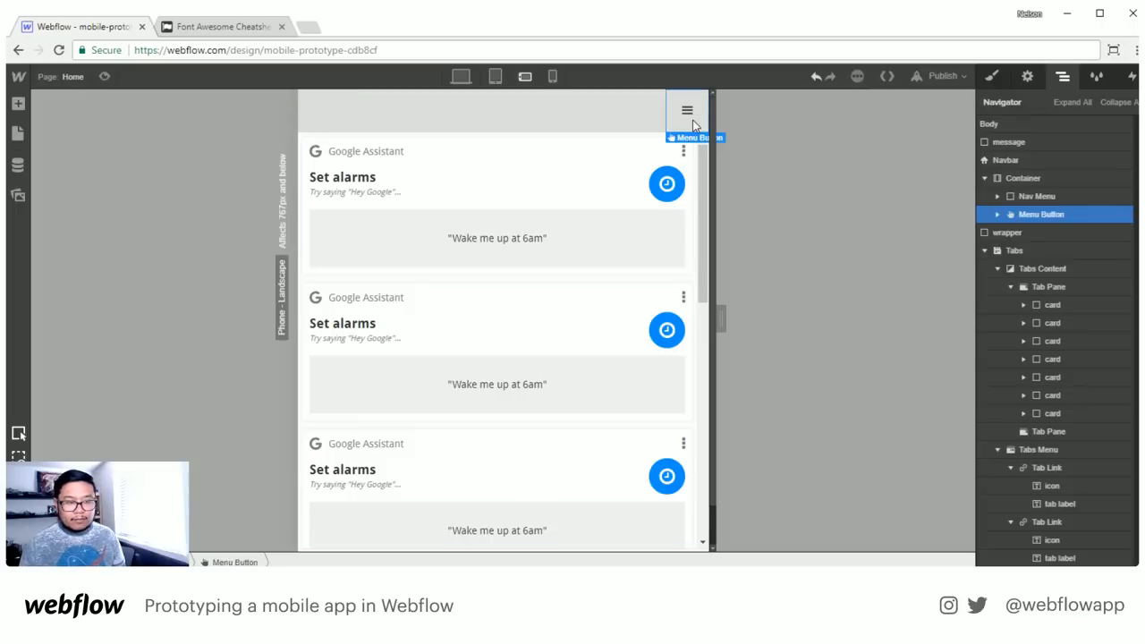
click(991, 77)
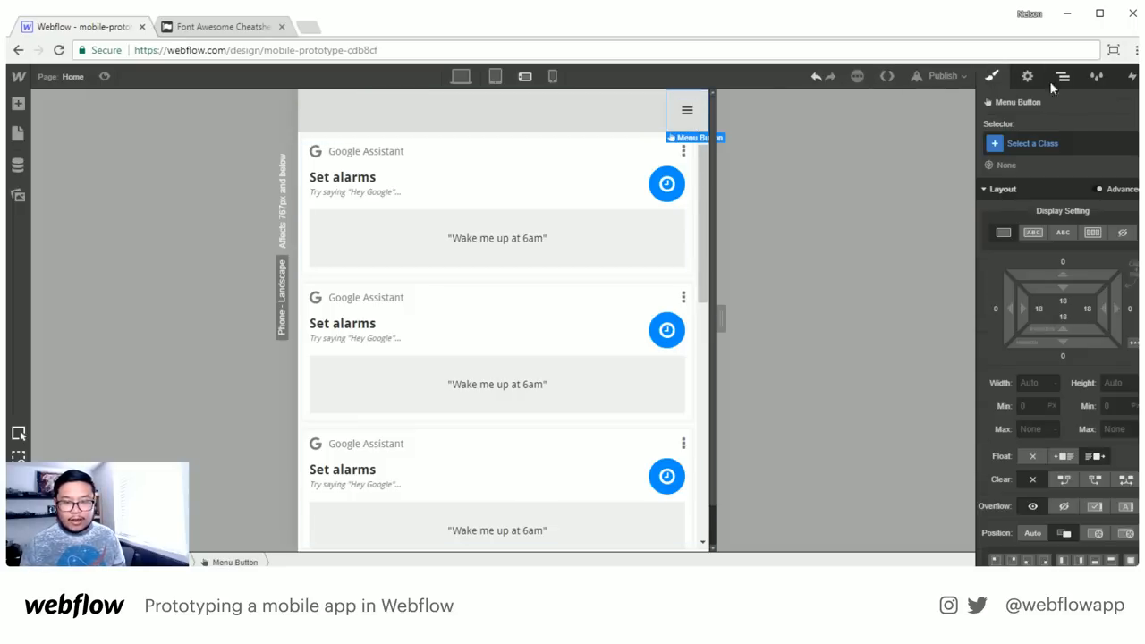
click(1099, 461)
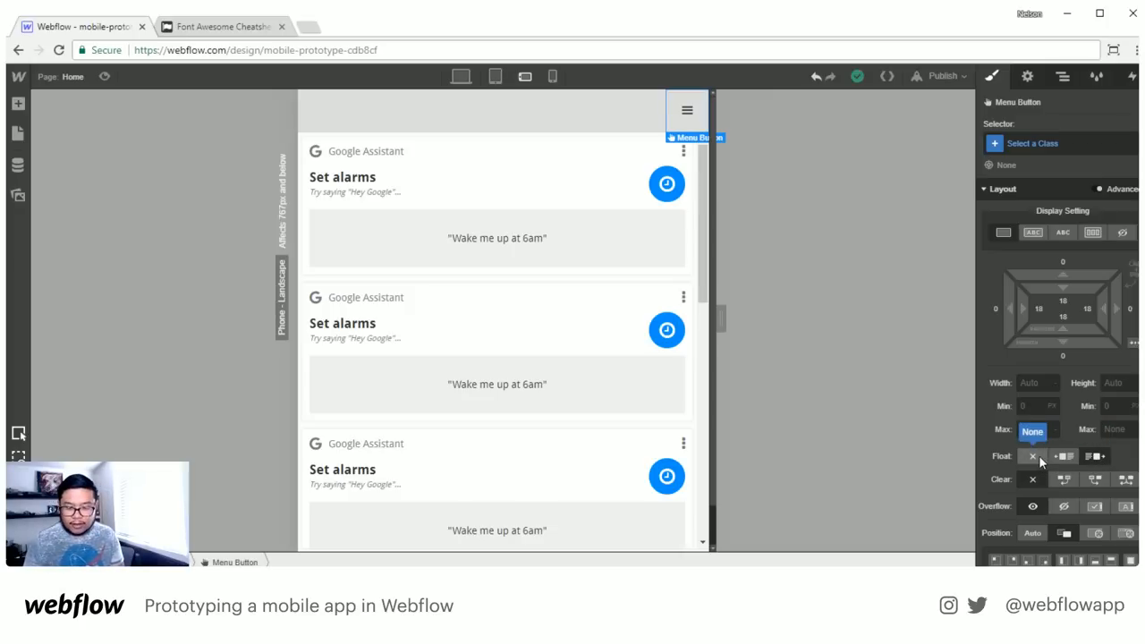
click(1033, 456)
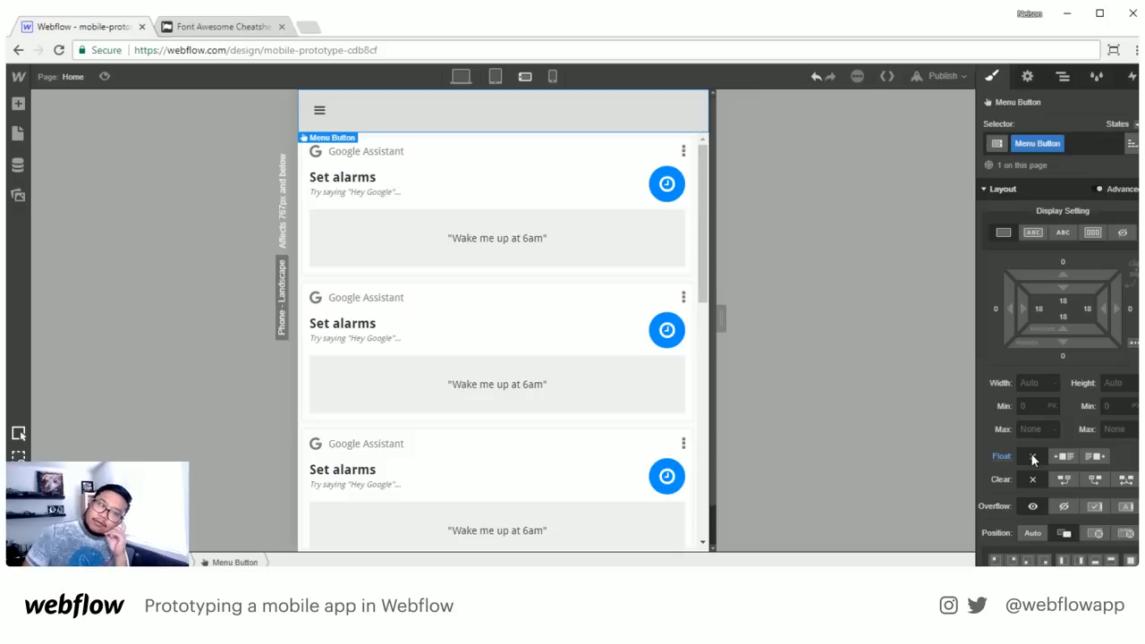
click(1063, 457)
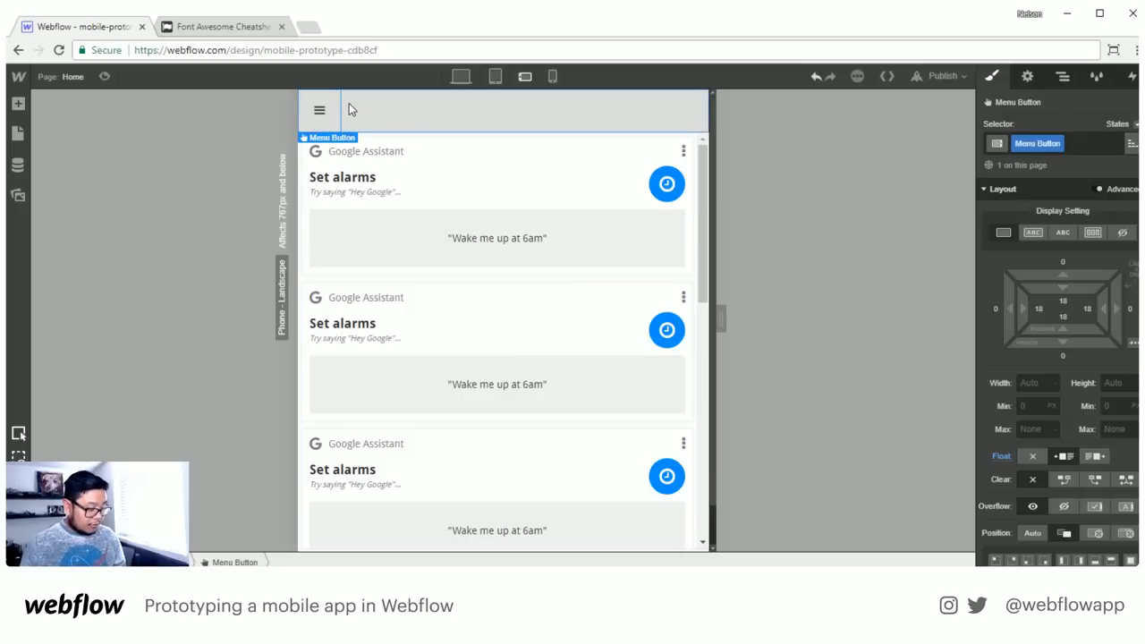
Set the Navbar's background color to white
click(481, 110)
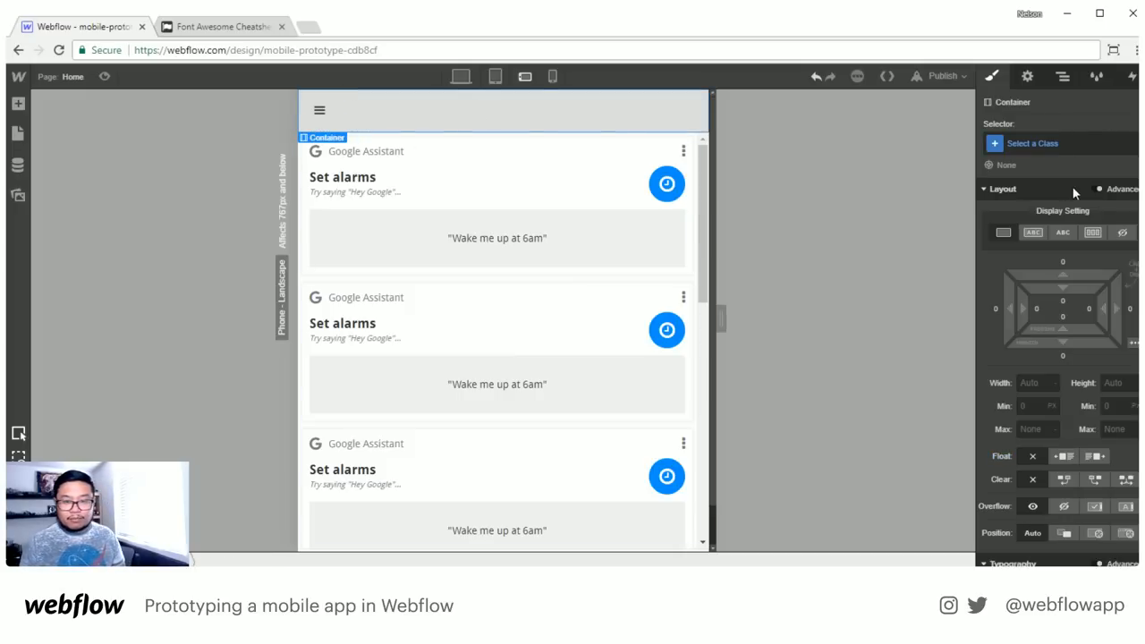
click(1063, 76)
click(1035, 161)
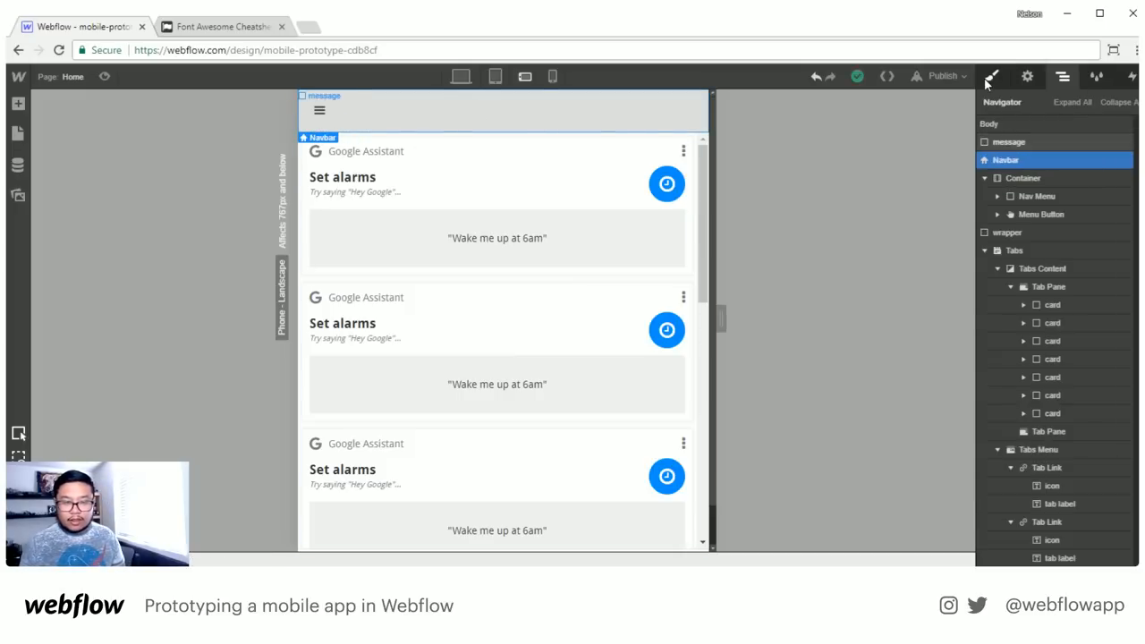
click(991, 76)
scroll(1023, 370, down, 5)
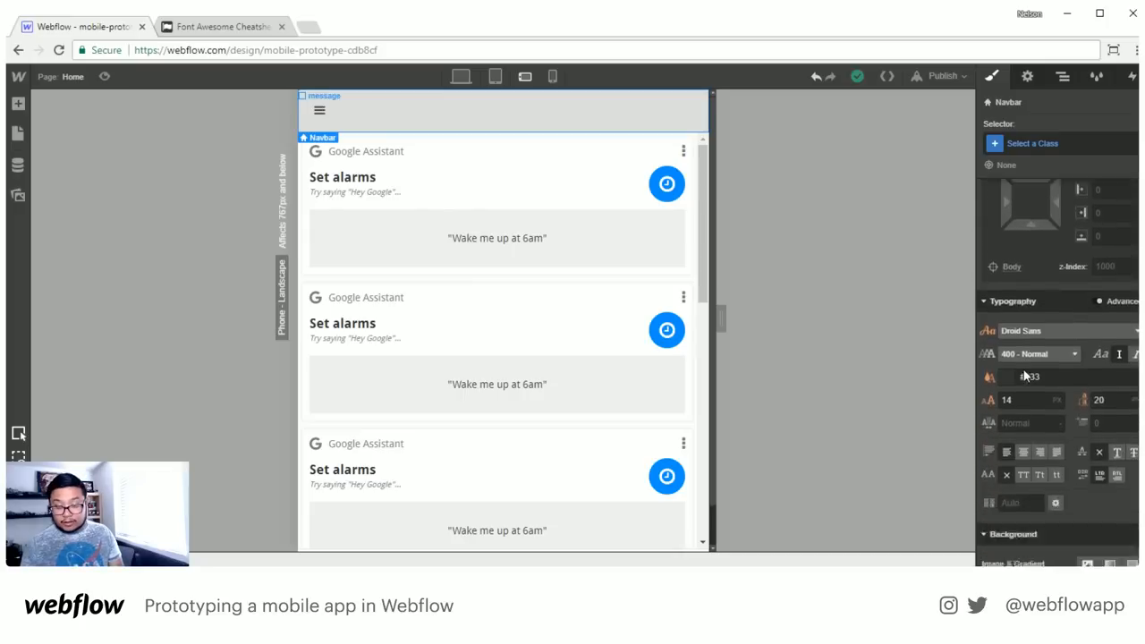
click(1006, 390)
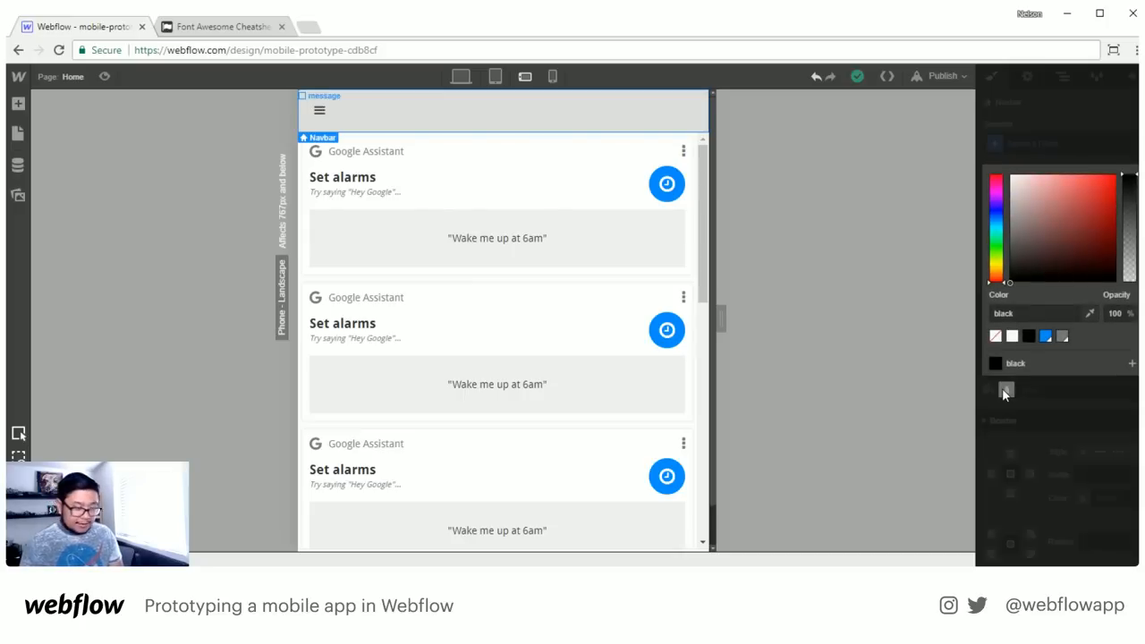
click(997, 336)
click(1012, 336)
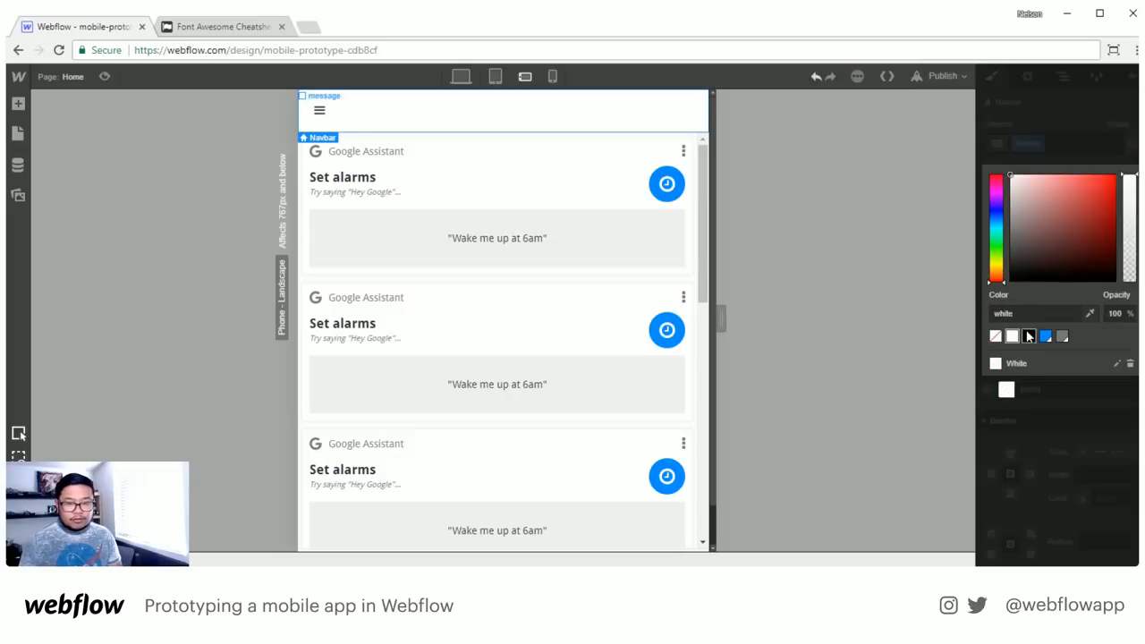
click(1040, 143)
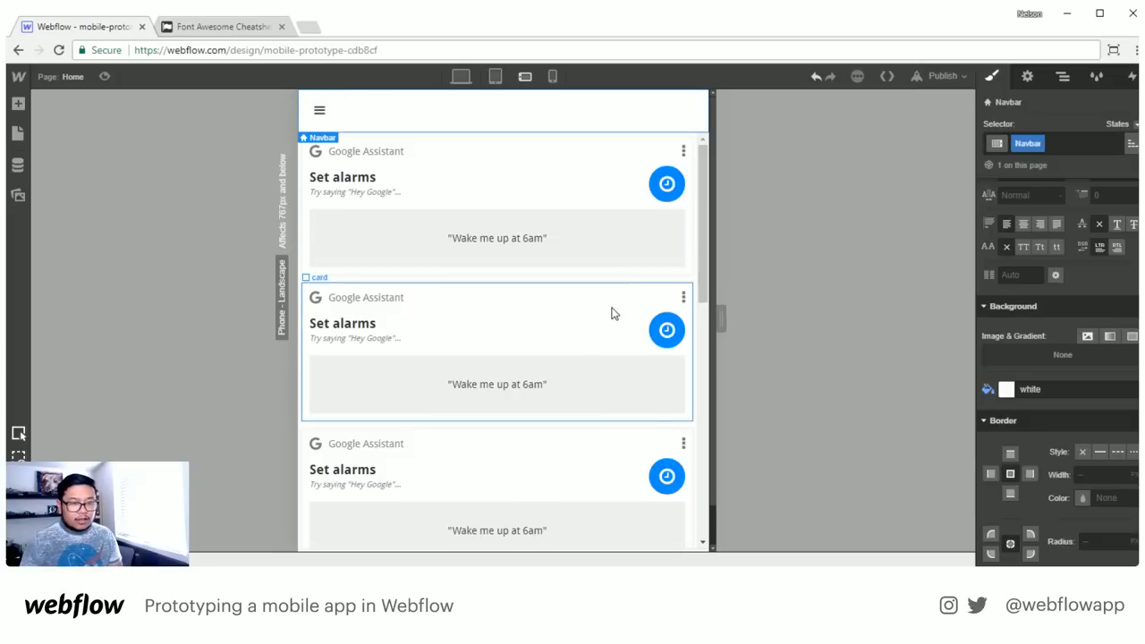
Give the Navbar a fixed position spanning the full width at the page's top edge and test scrolling the cards under it
scroll(612, 313, down, 5)
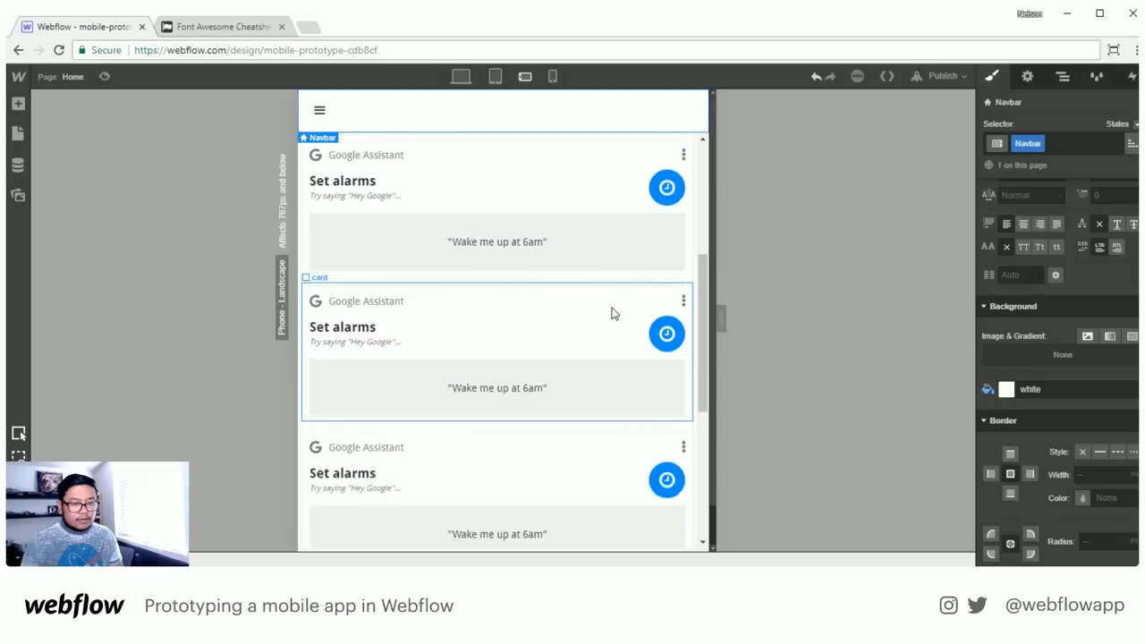
scroll(612, 313, up, 5)
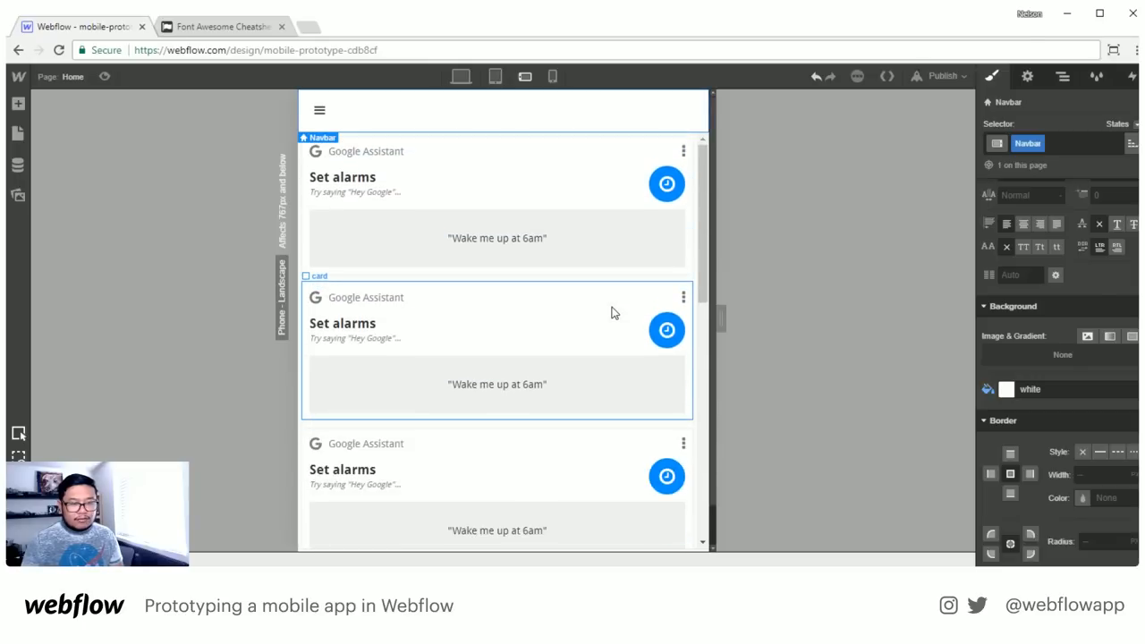
scroll(635, 301, down, 5)
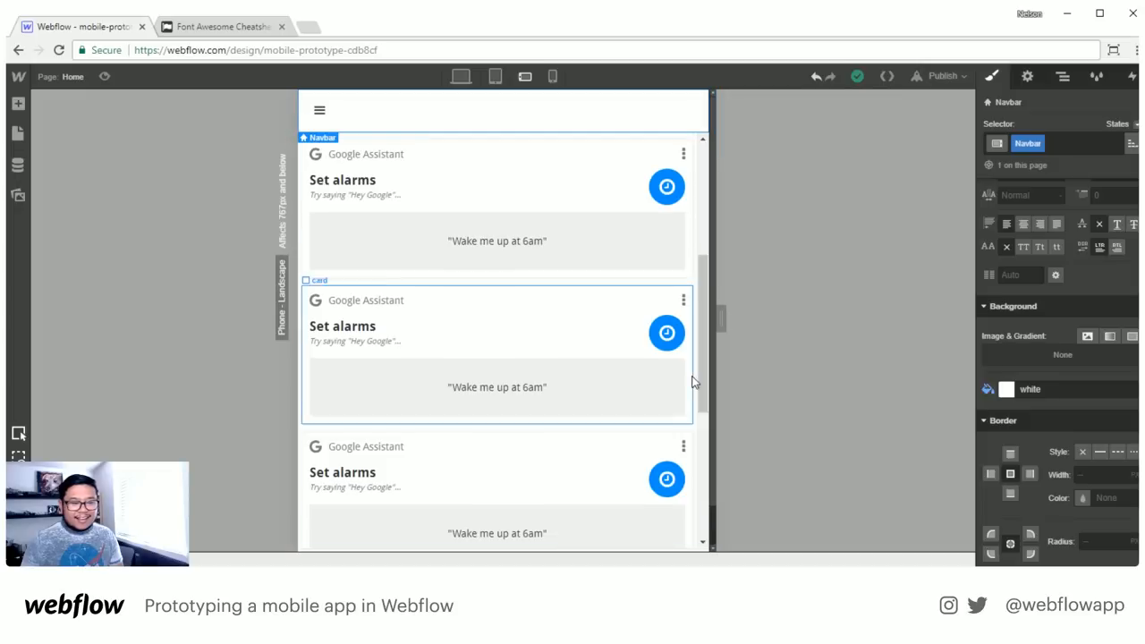
scroll(463, 479, down, 3)
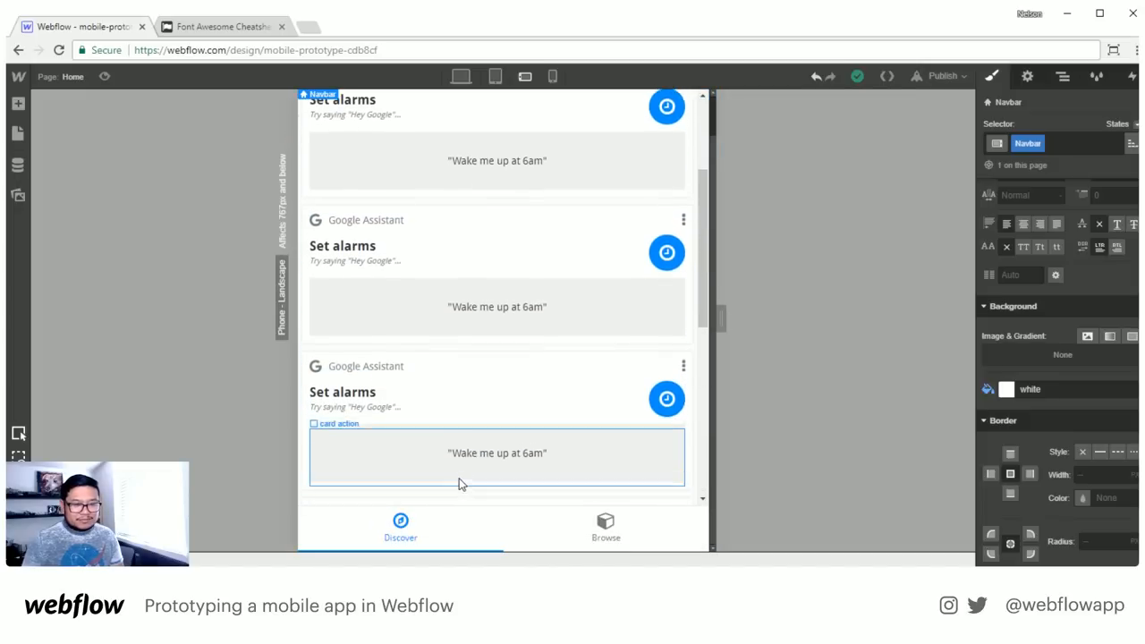
scroll(458, 479, down, 3)
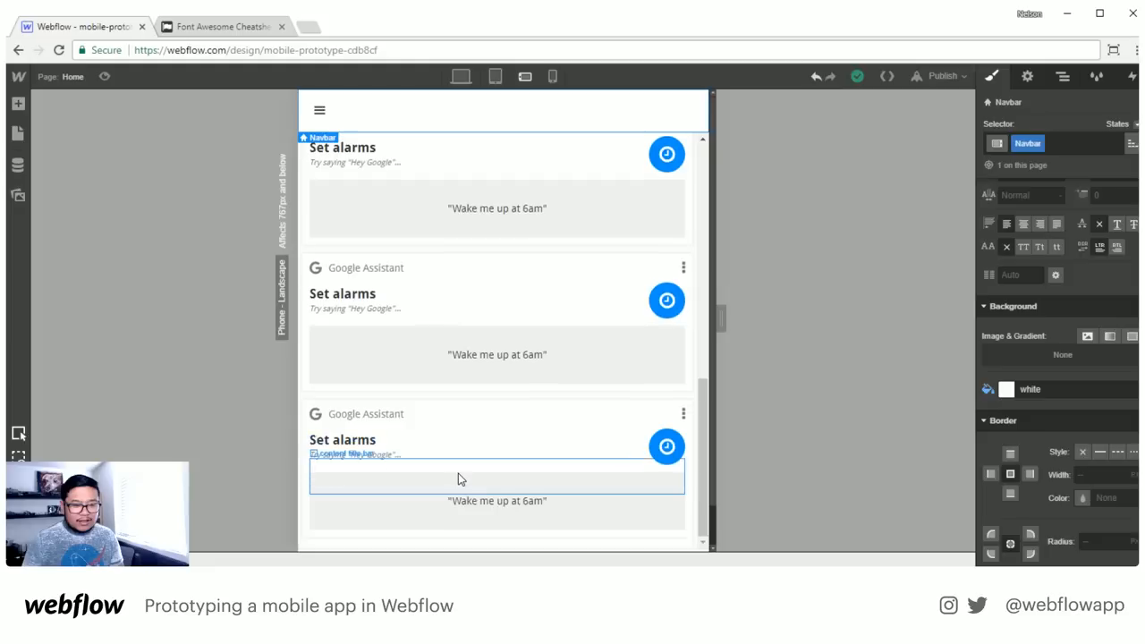
scroll(459, 479, up, 4)
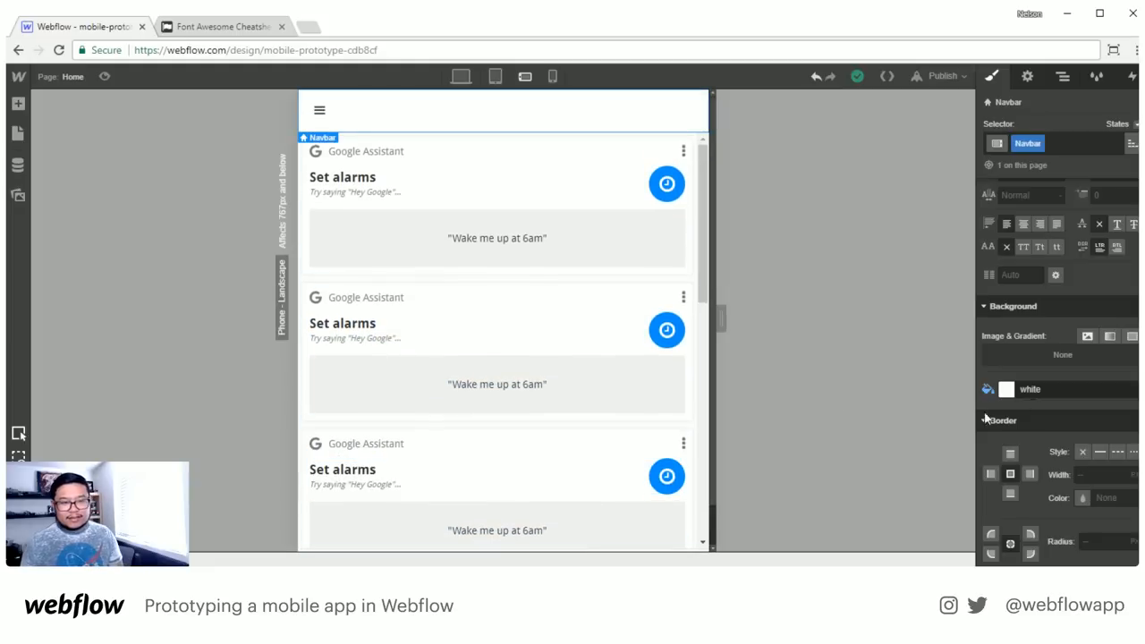
scroll(1037, 376, up, 5)
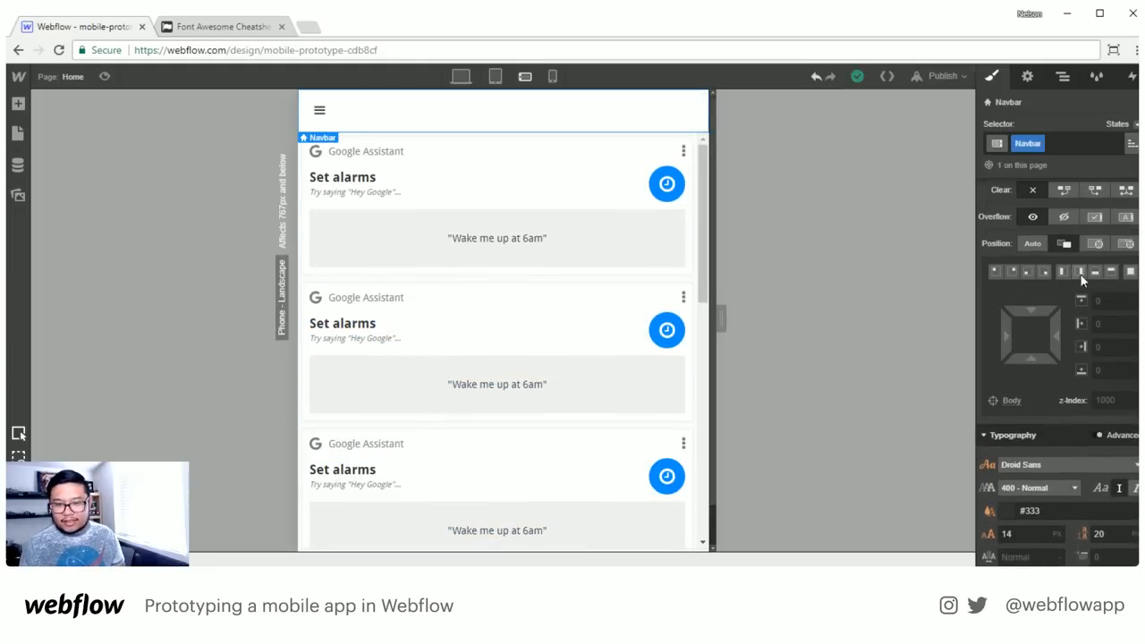
click(1119, 244)
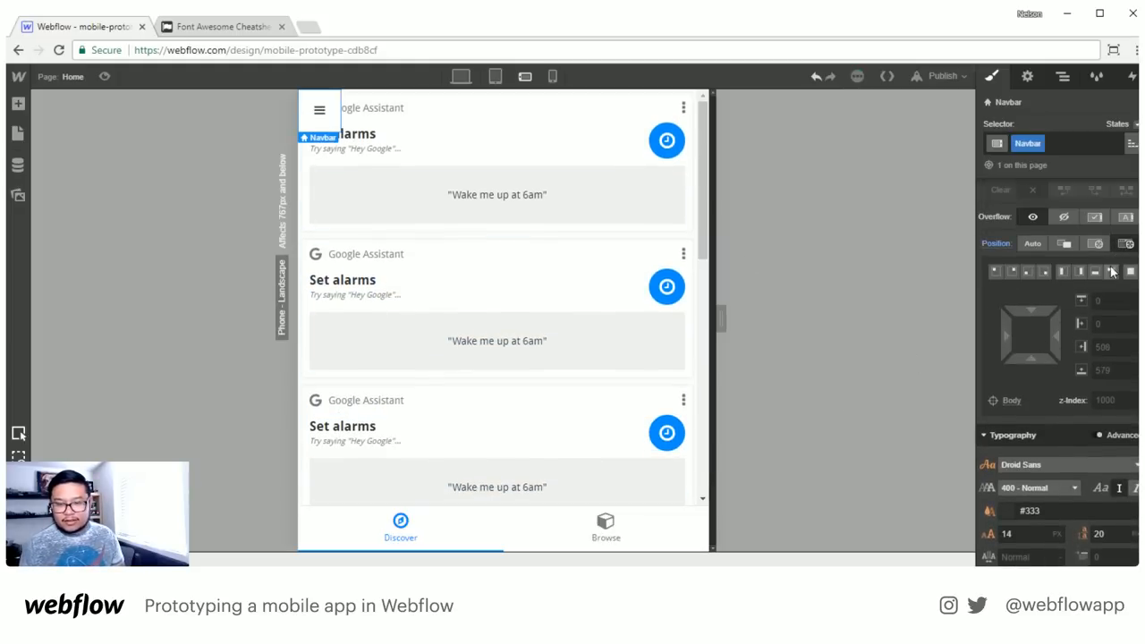
click(1112, 272)
scroll(601, 387, down, 1)
scroll(598, 387, up, 4)
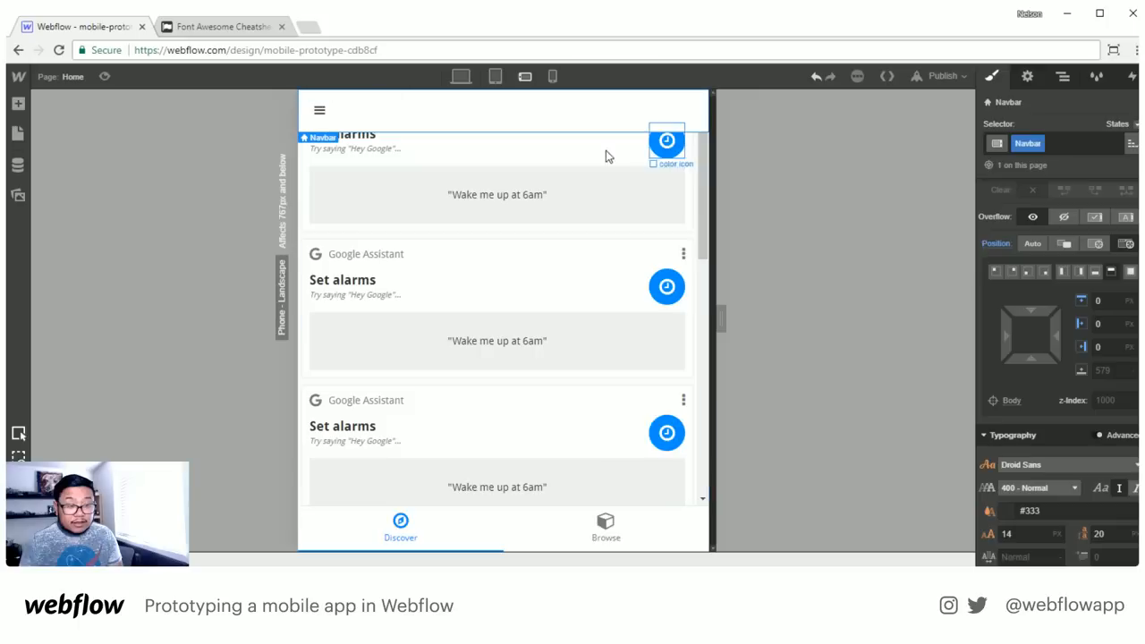
Try a top padding of 60 px on the wrapper and remove it again after testing the card scrolling
click(1070, 78)
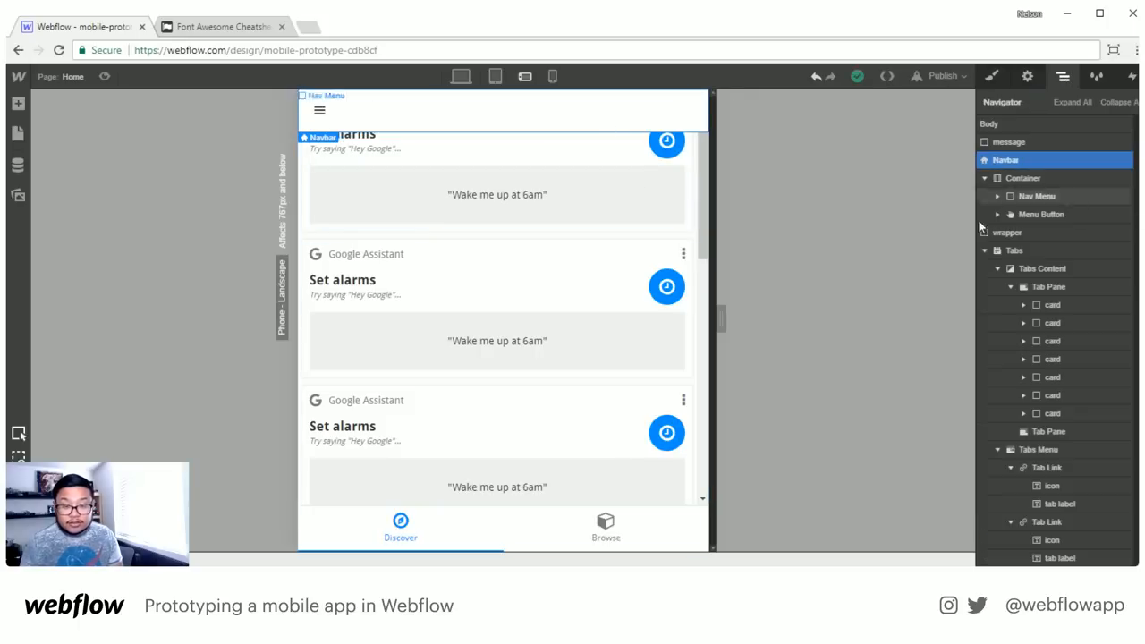
click(1005, 253)
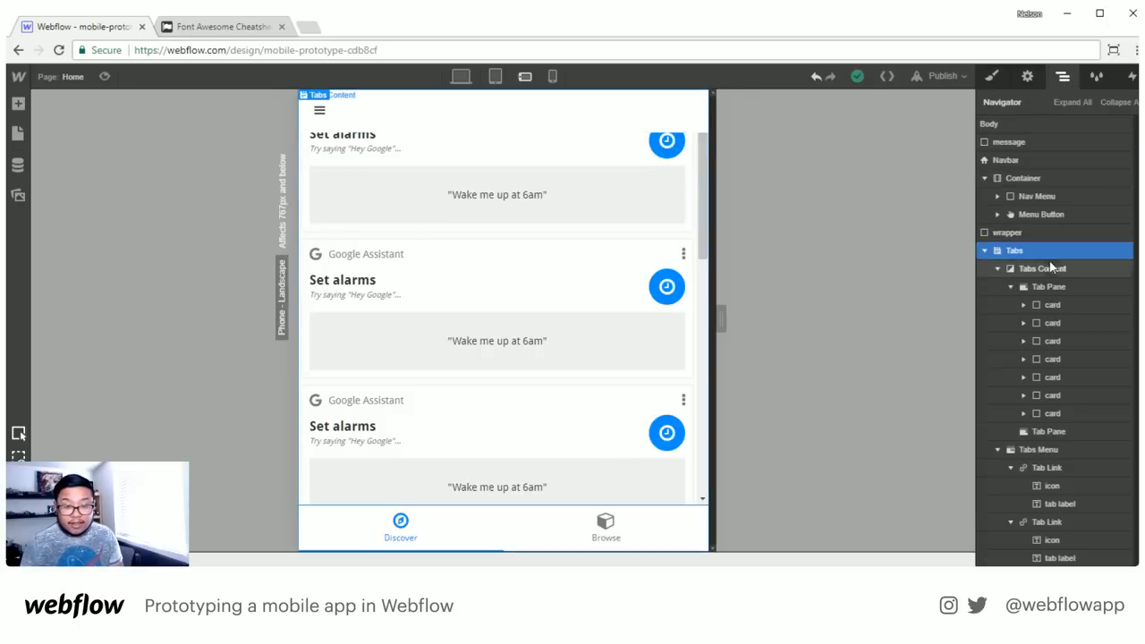
click(985, 253)
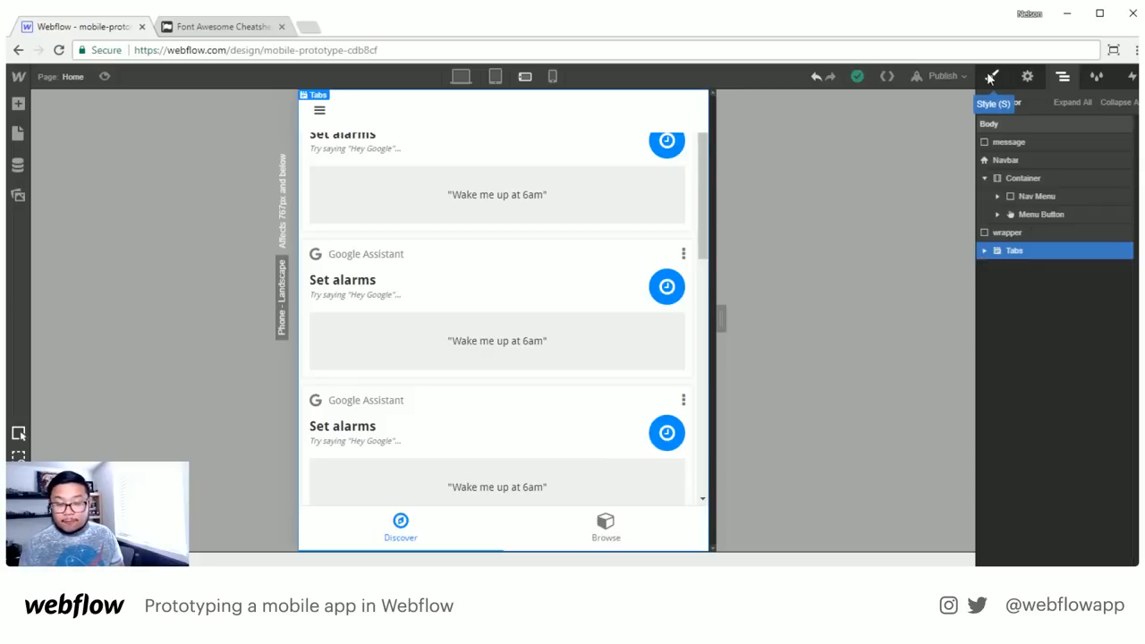
click(1014, 233)
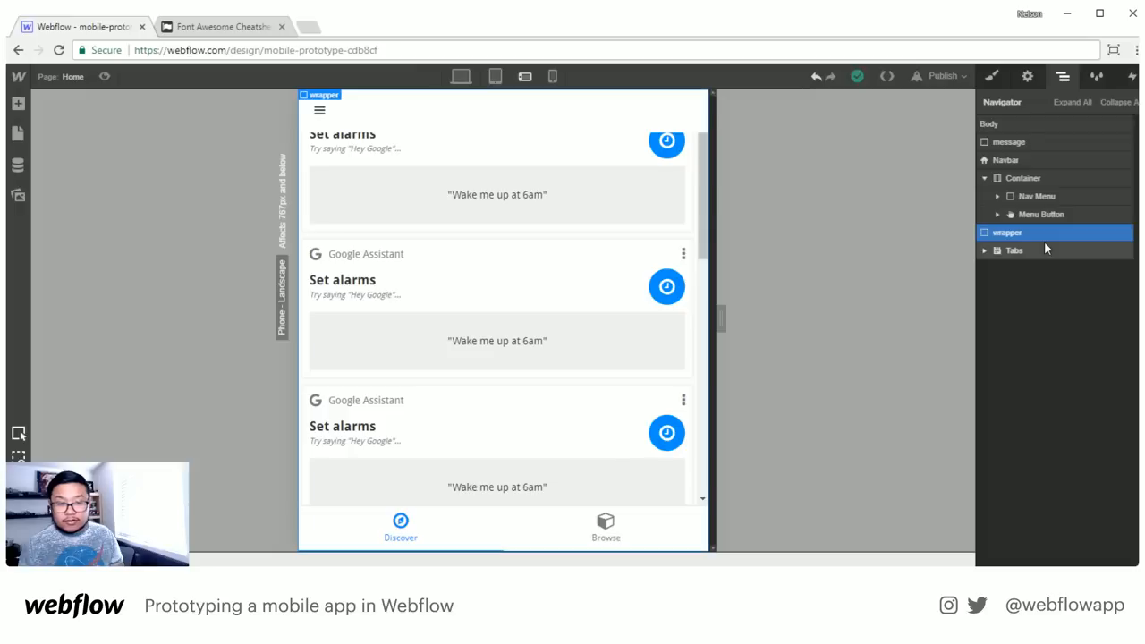
click(991, 76)
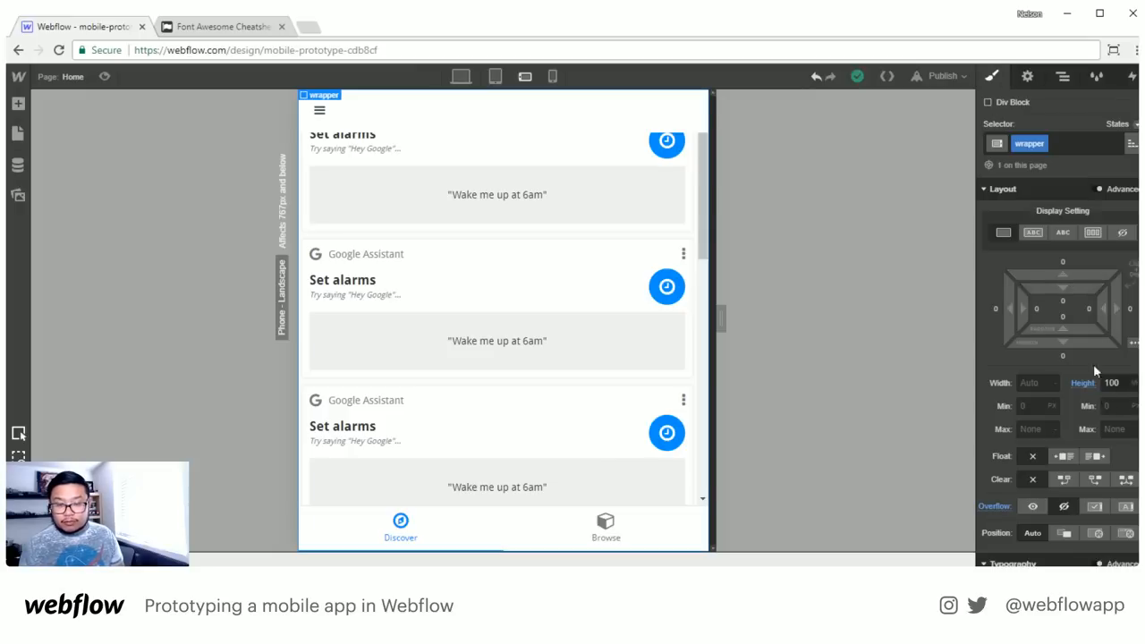
click(1062, 77)
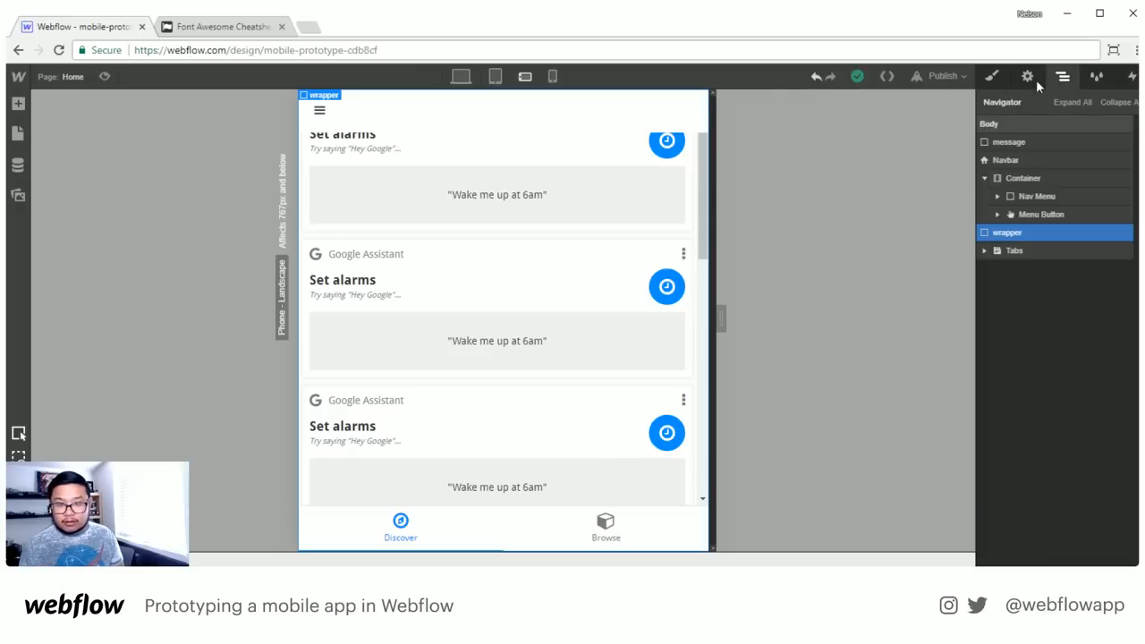
click(992, 76)
click(1064, 302)
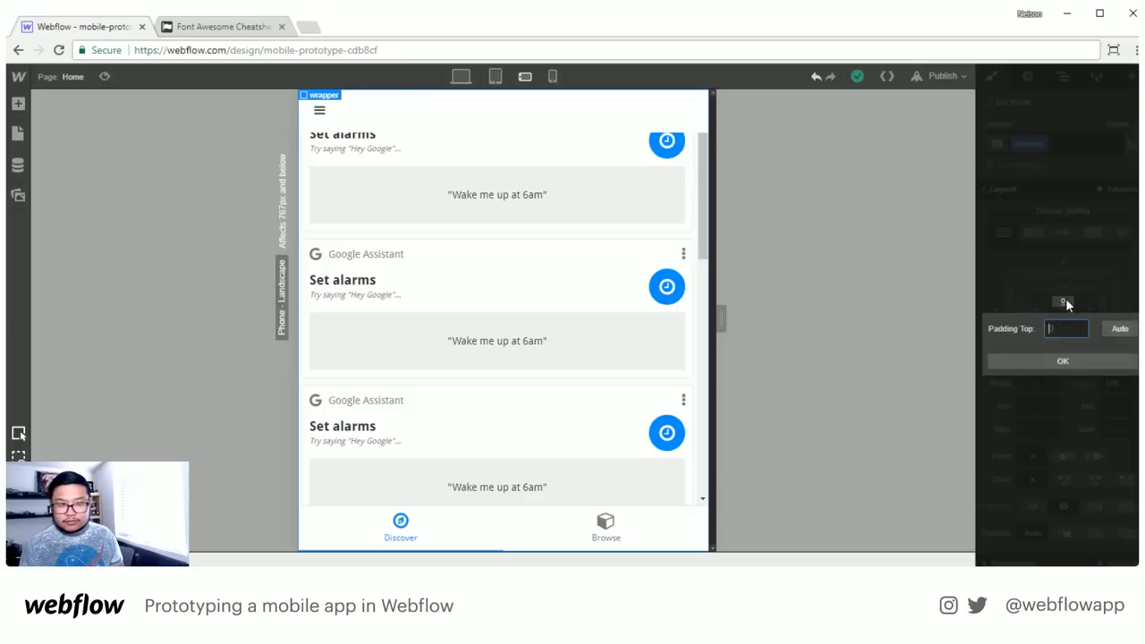
text(60)
key(Return)
scroll(565, 406, down, 1)
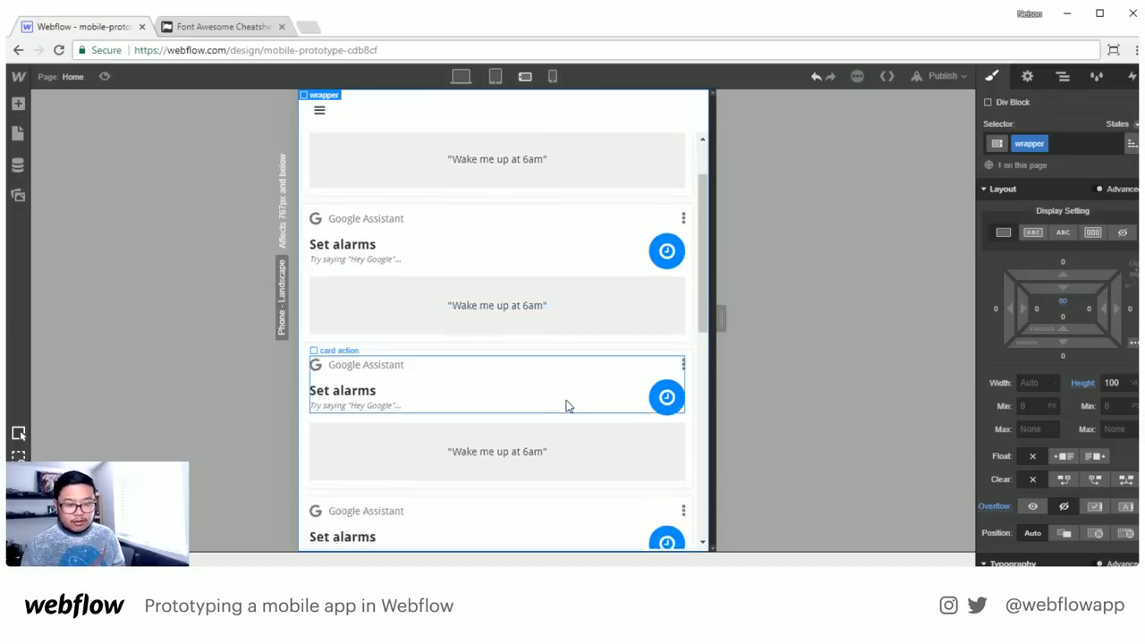
scroll(565, 406, down, 2)
scroll(565, 406, up, 6)
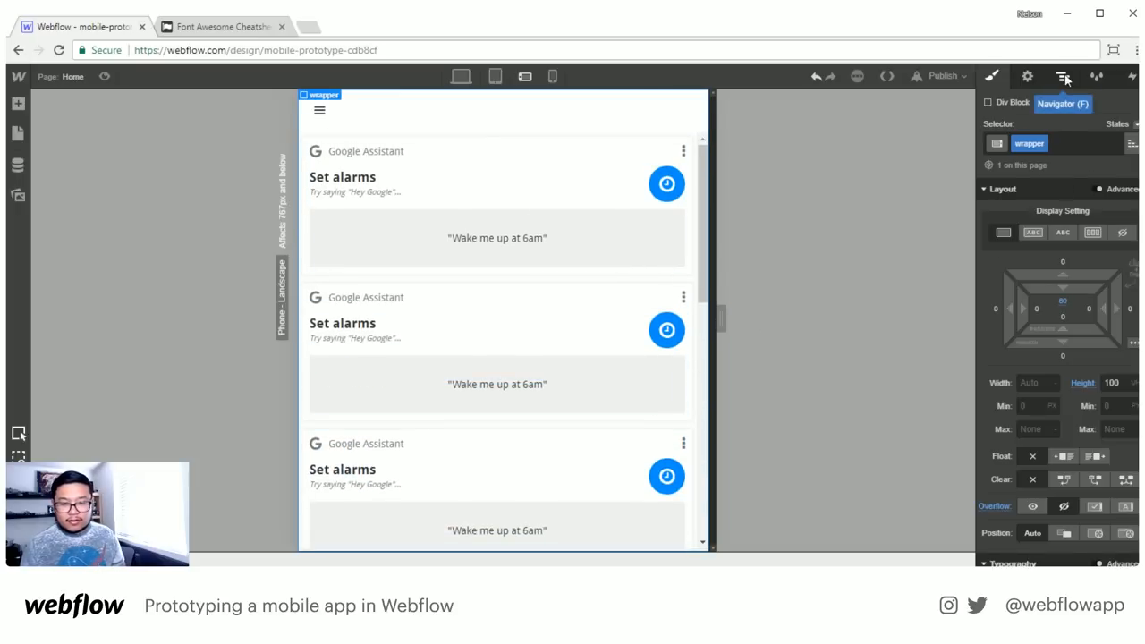
click(1063, 305)
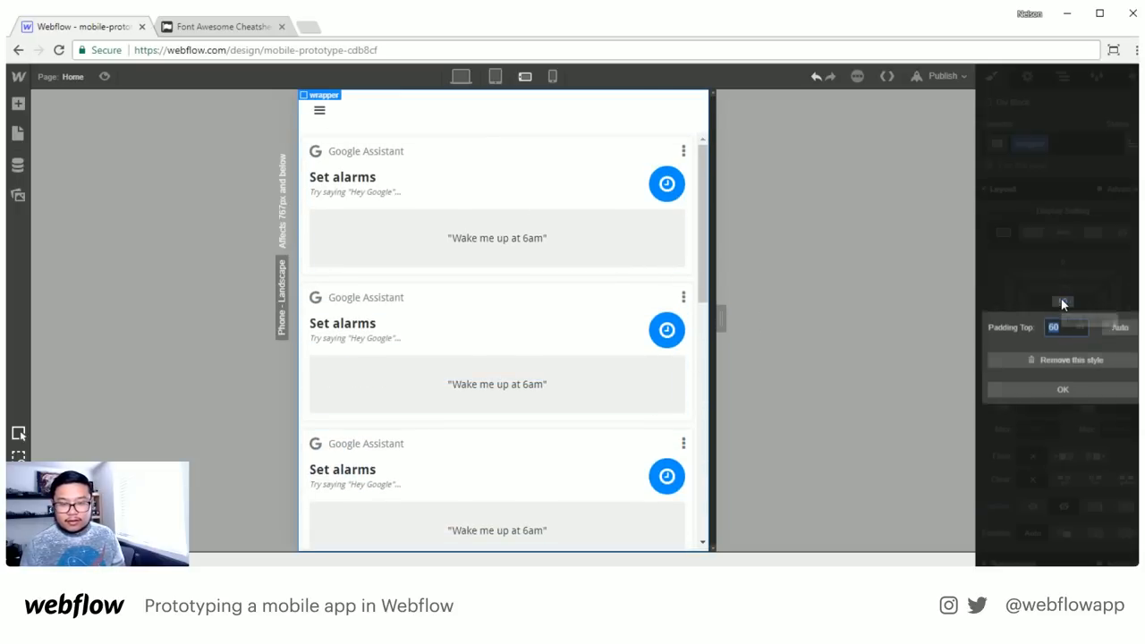
click(1060, 360)
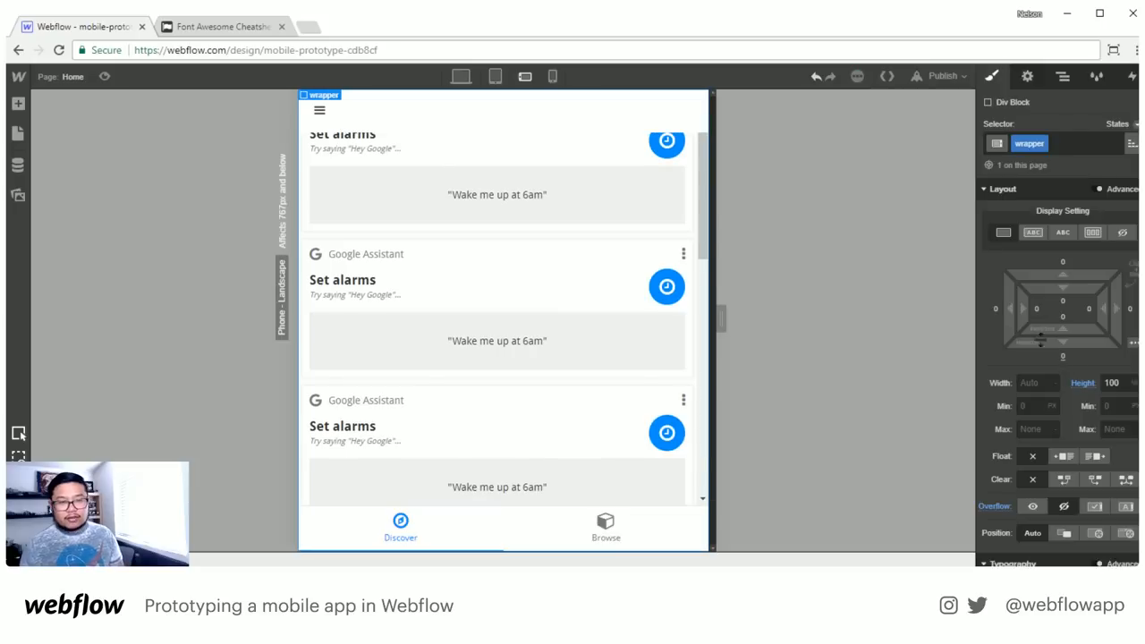
Set the first Tab Pane's top padding to 60 px and test scrolling the cards below the fixed navbar
click(497, 124)
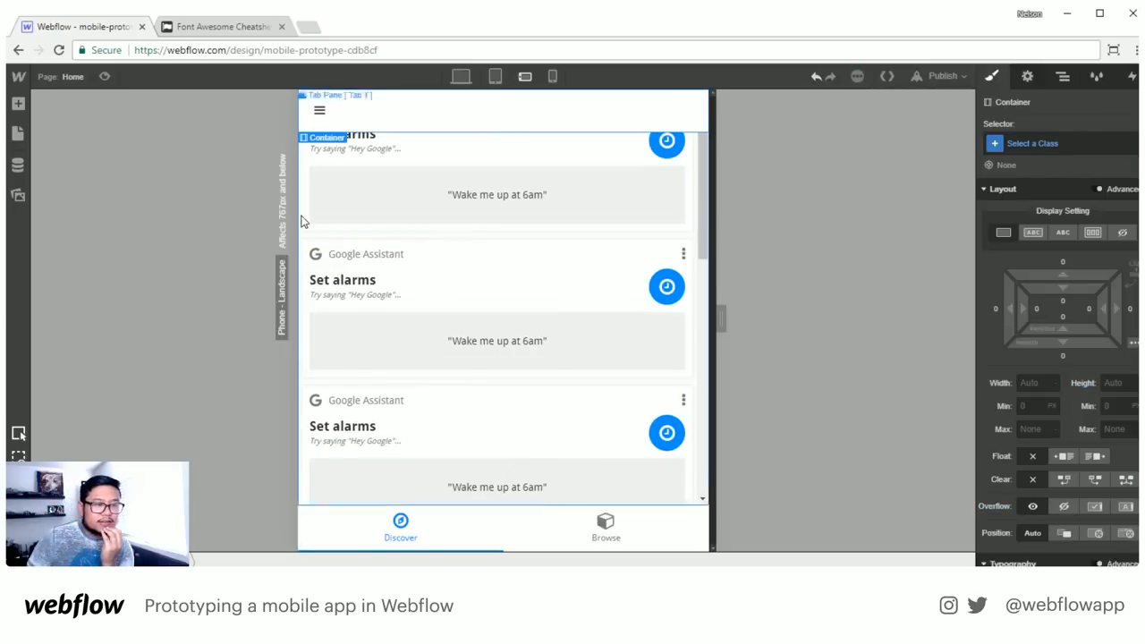
click(1062, 76)
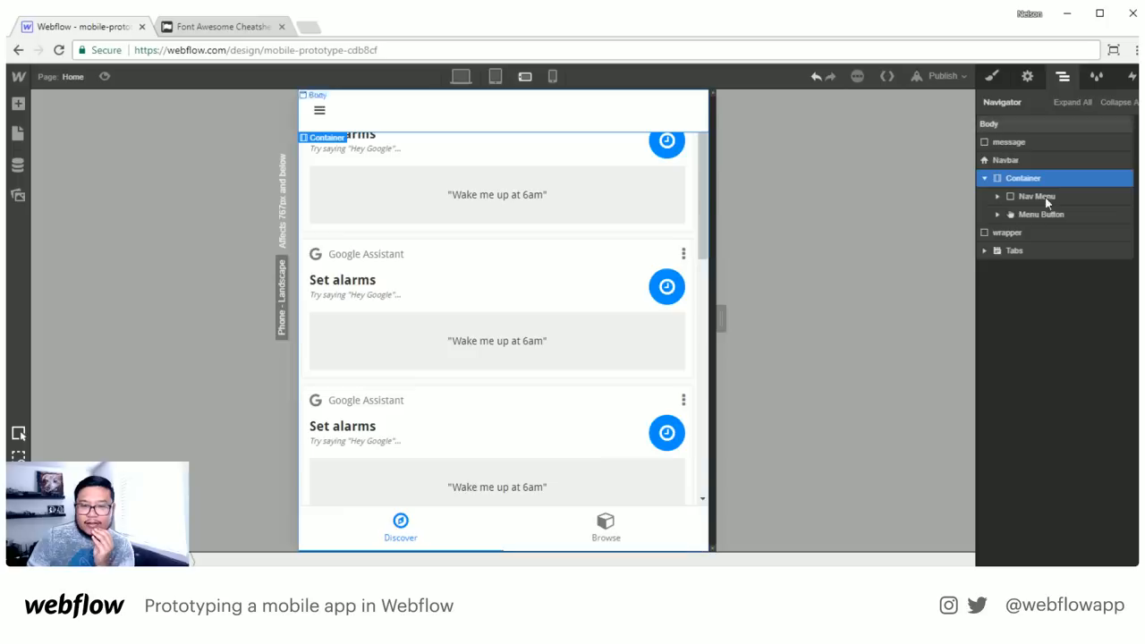
click(984, 250)
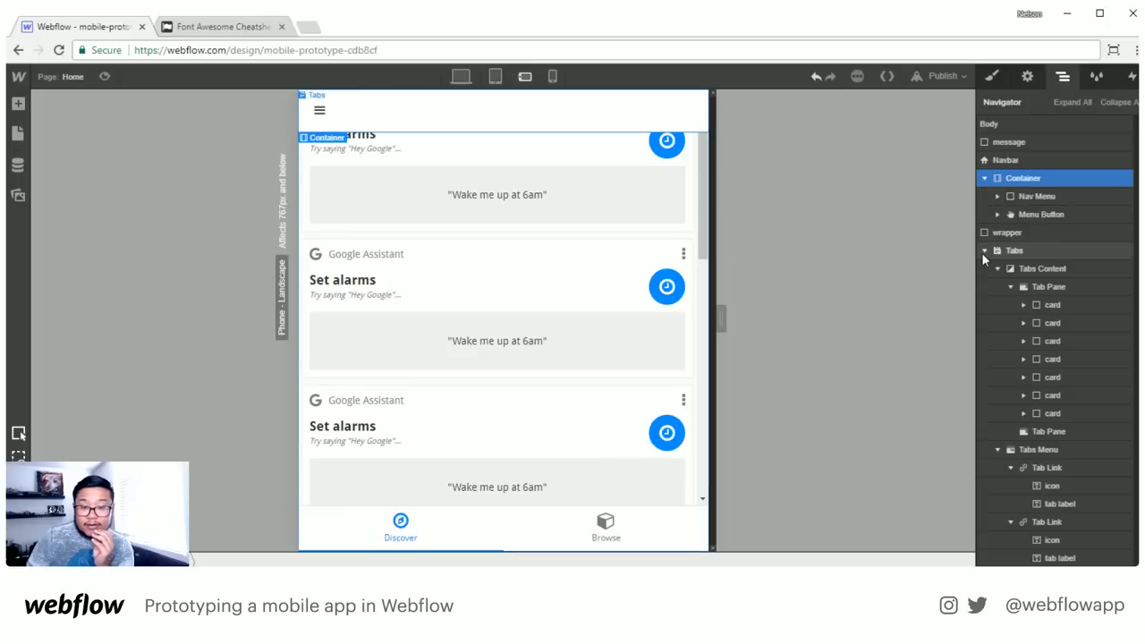
click(1009, 286)
click(1009, 286)
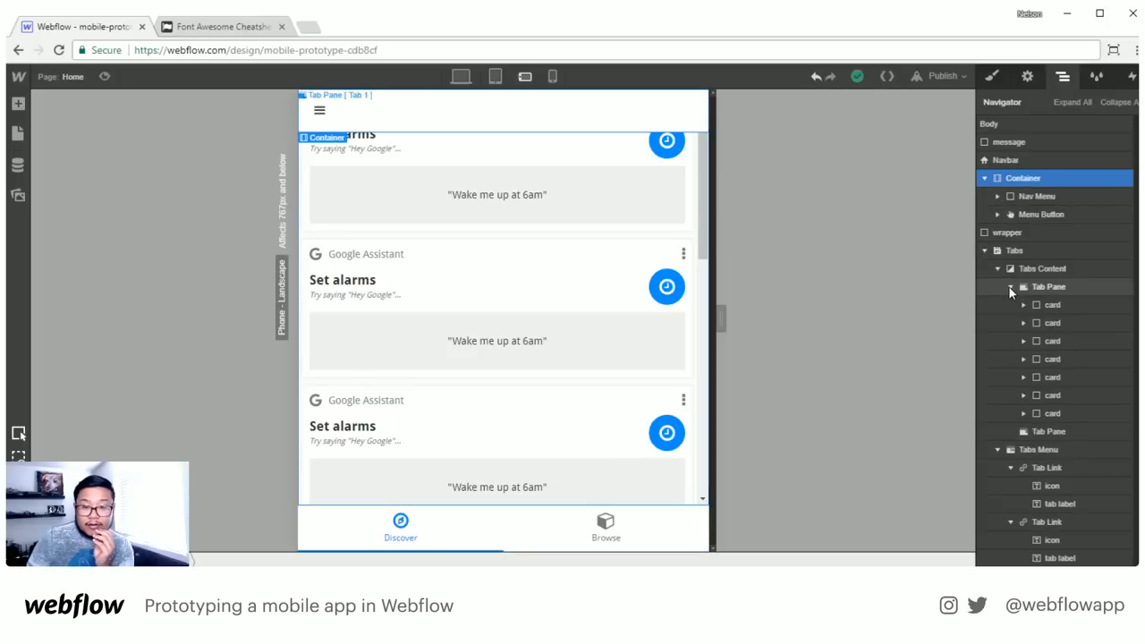
click(1028, 286)
key(s)
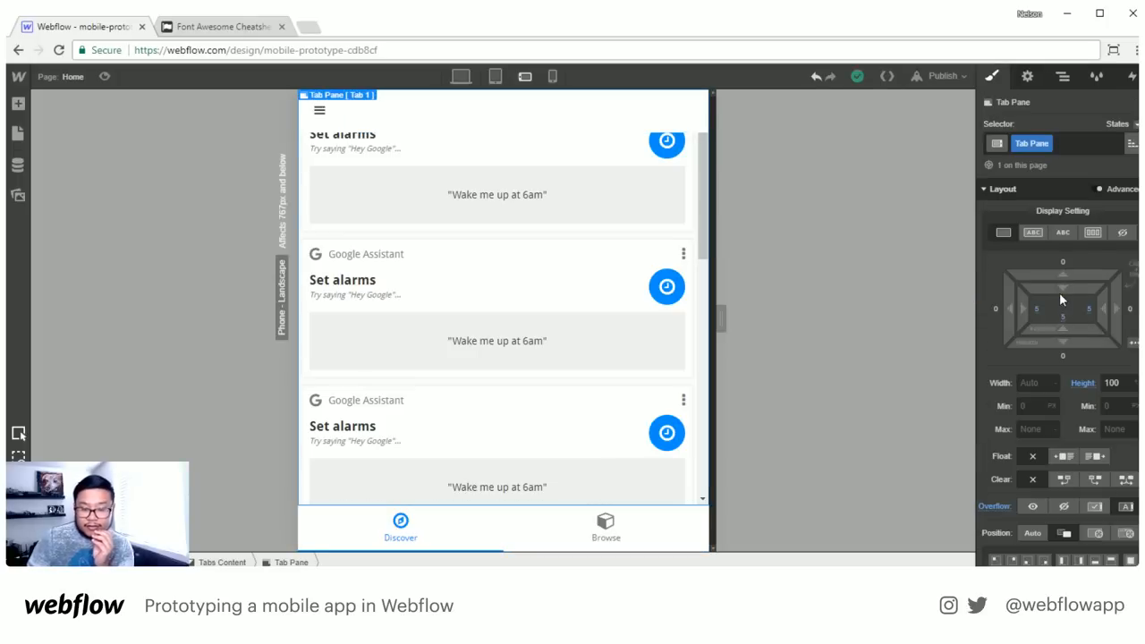
click(1059, 292)
text(80)
key(Return)
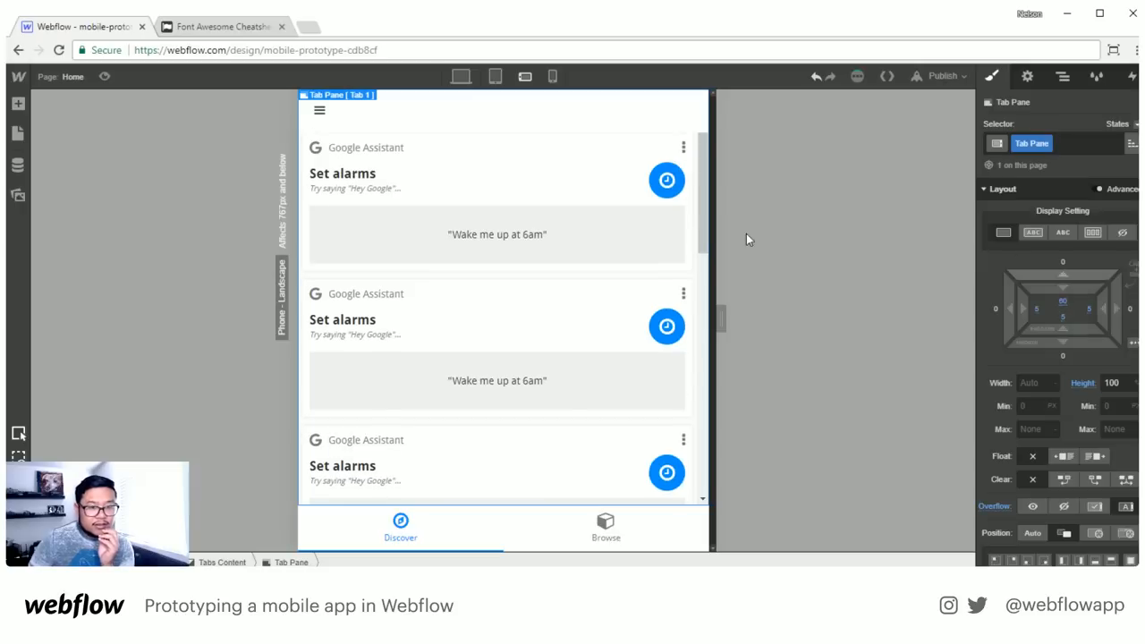
scroll(648, 279, down, 1)
scroll(641, 297, down, 1)
scroll(639, 304, up, 2)
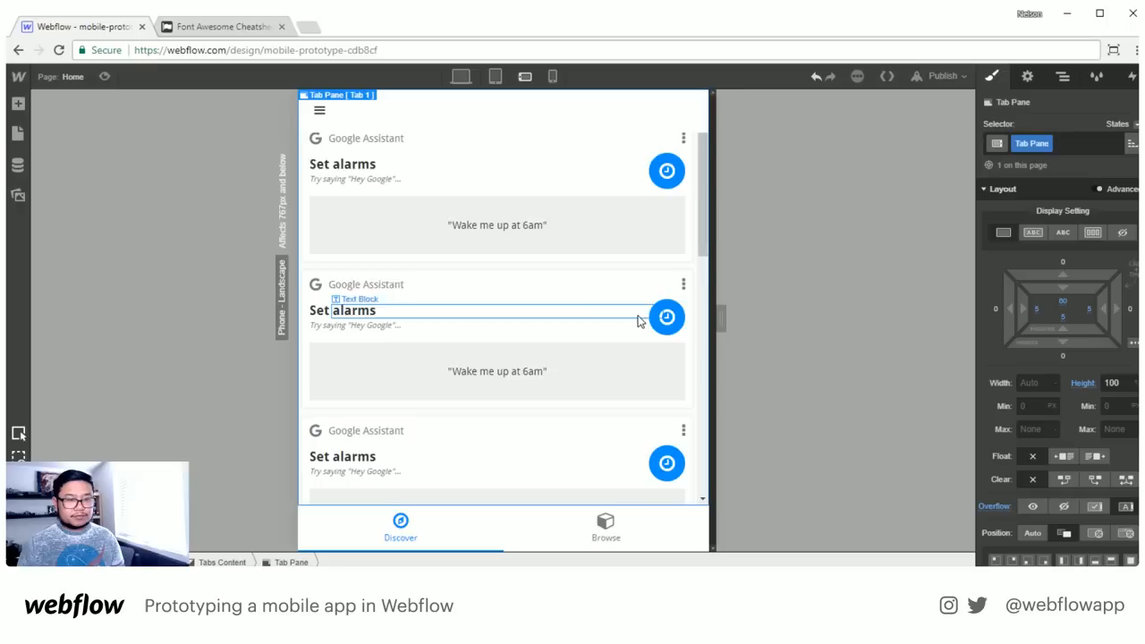
Inspect the Navbar and its Menu Button's settings, and preview the navigation menu open and closed
click(601, 120)
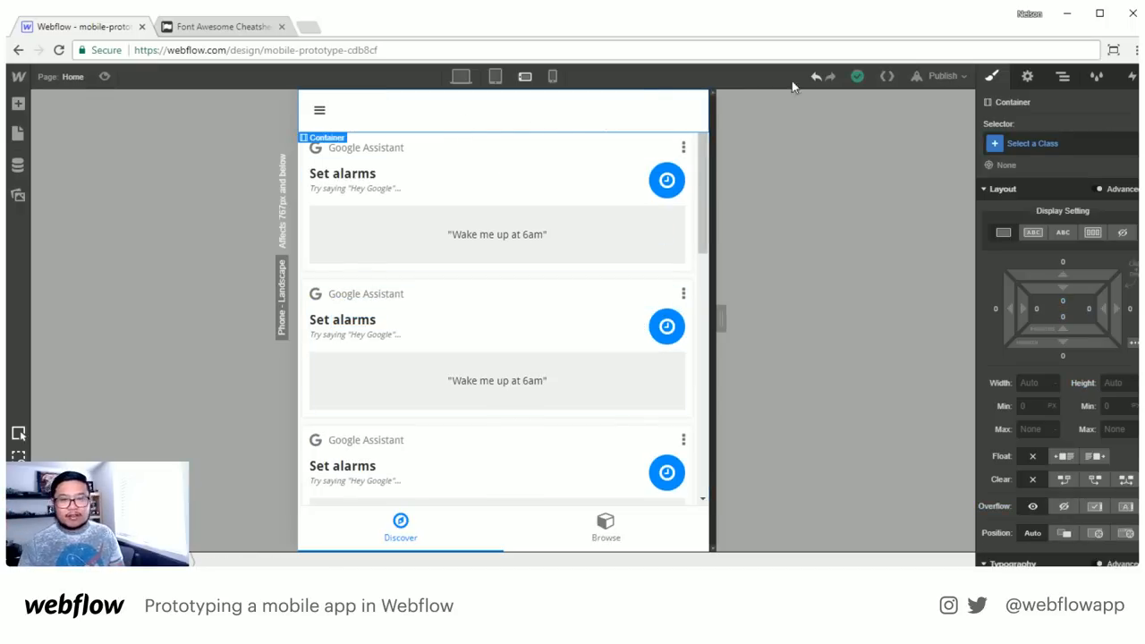
click(1062, 76)
click(1026, 165)
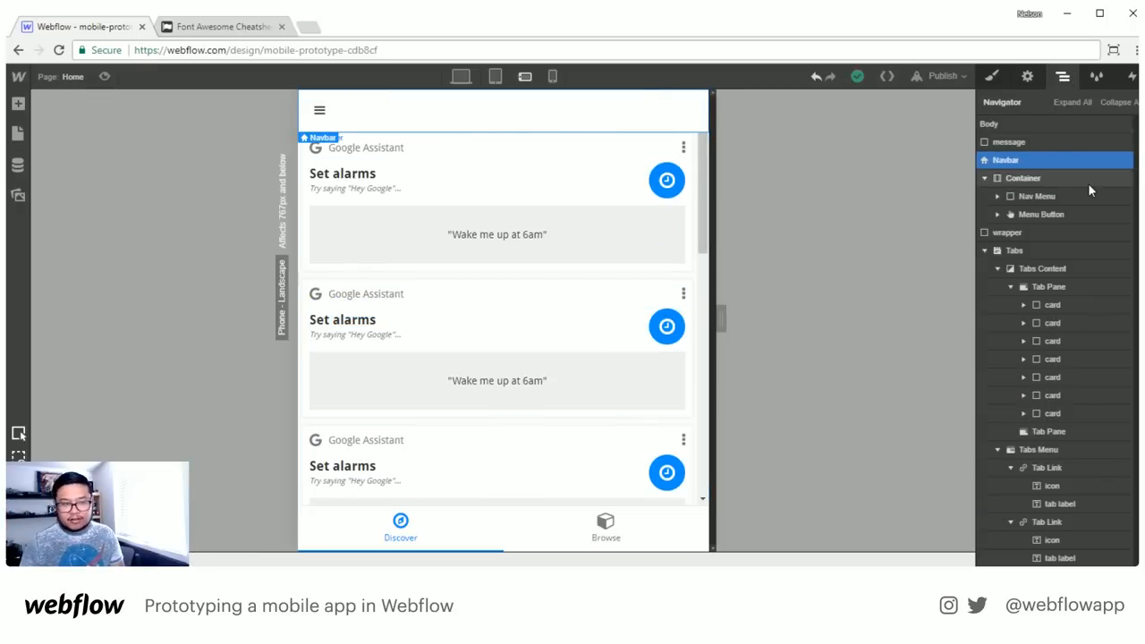
click(991, 79)
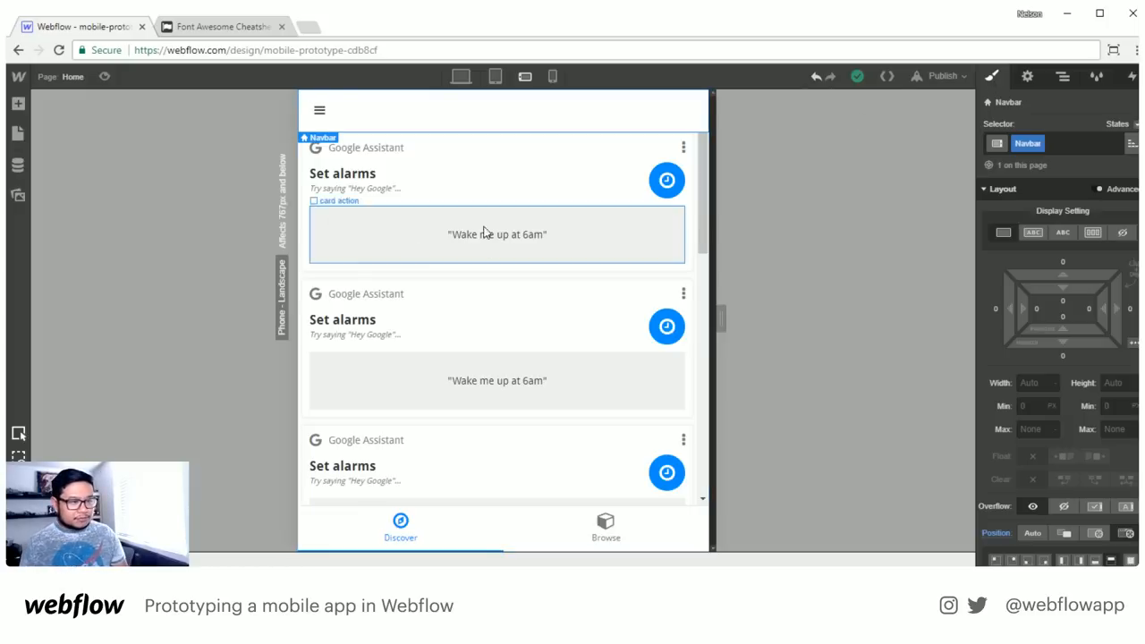
click(319, 110)
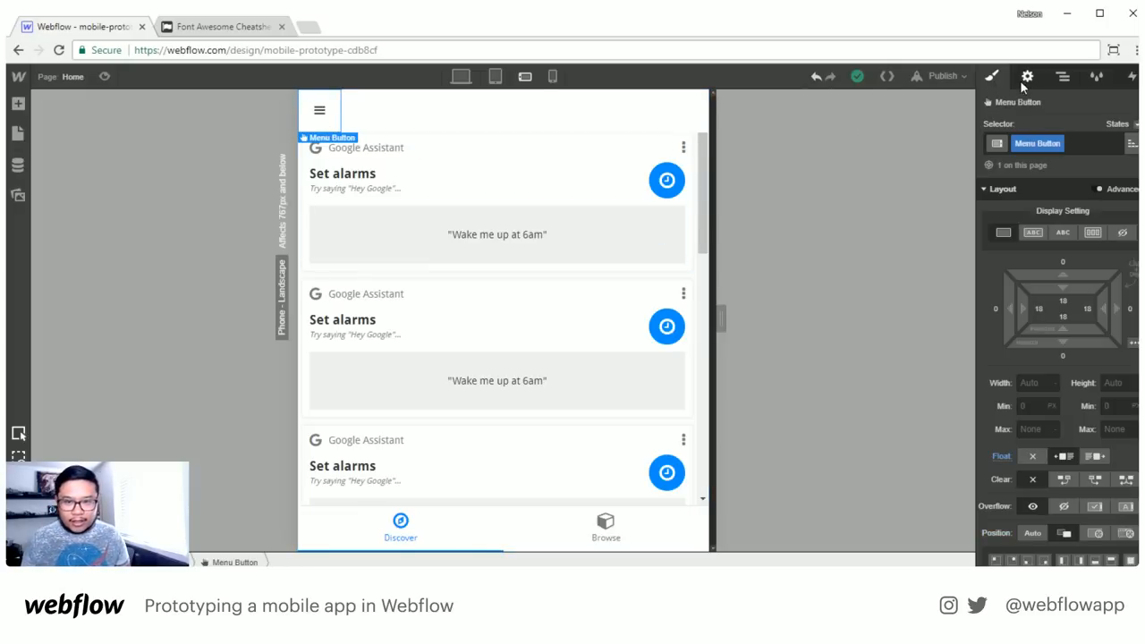
click(1024, 78)
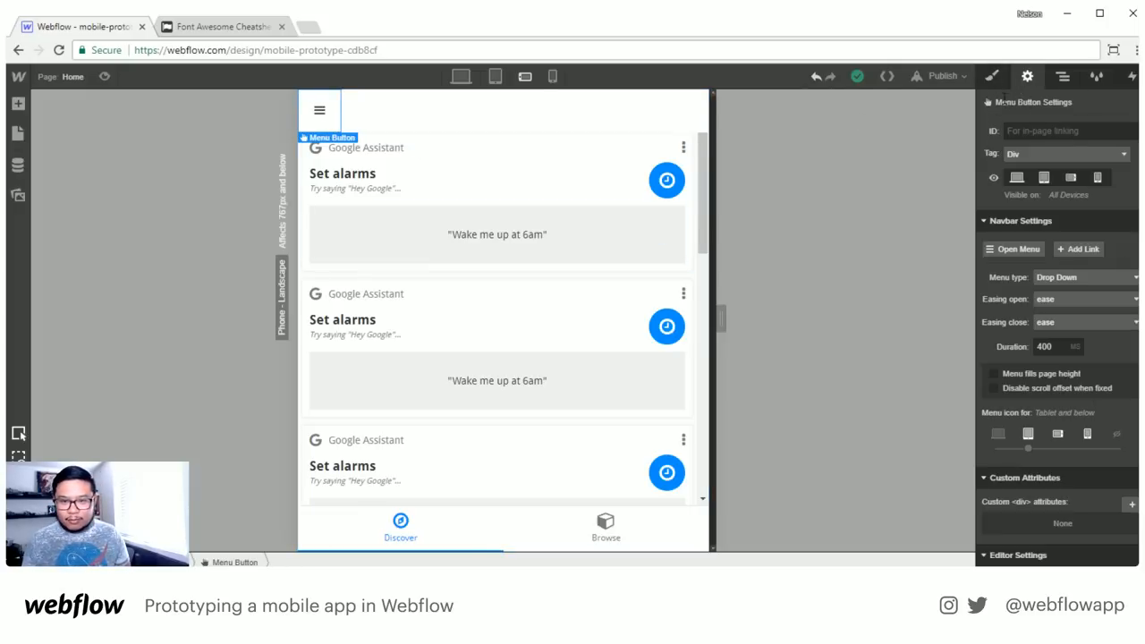
click(1005, 251)
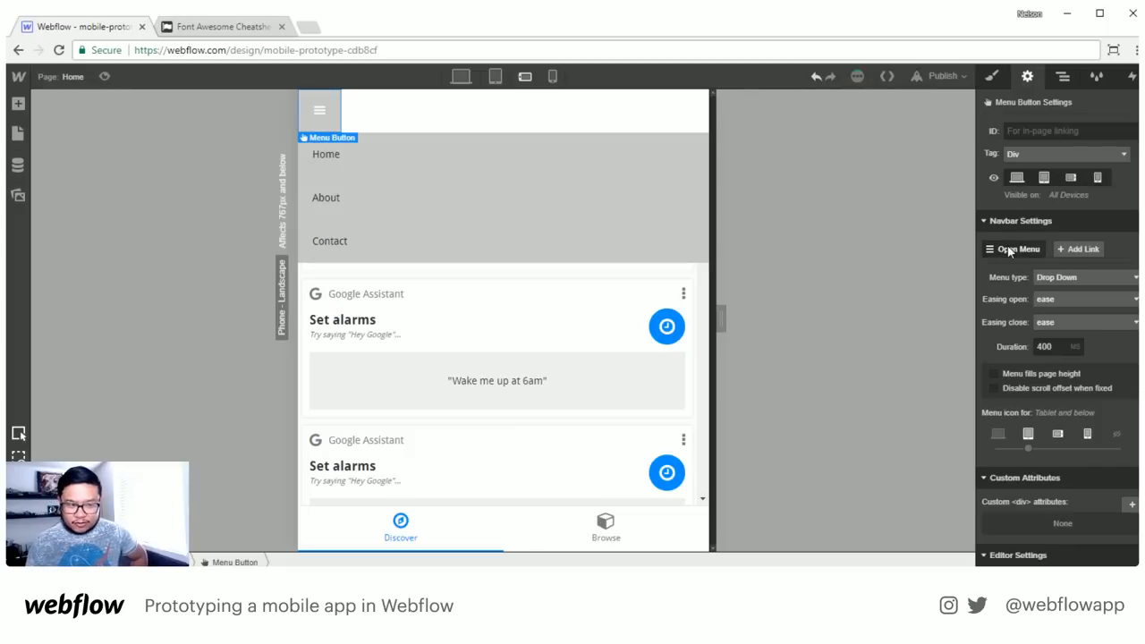
click(1009, 250)
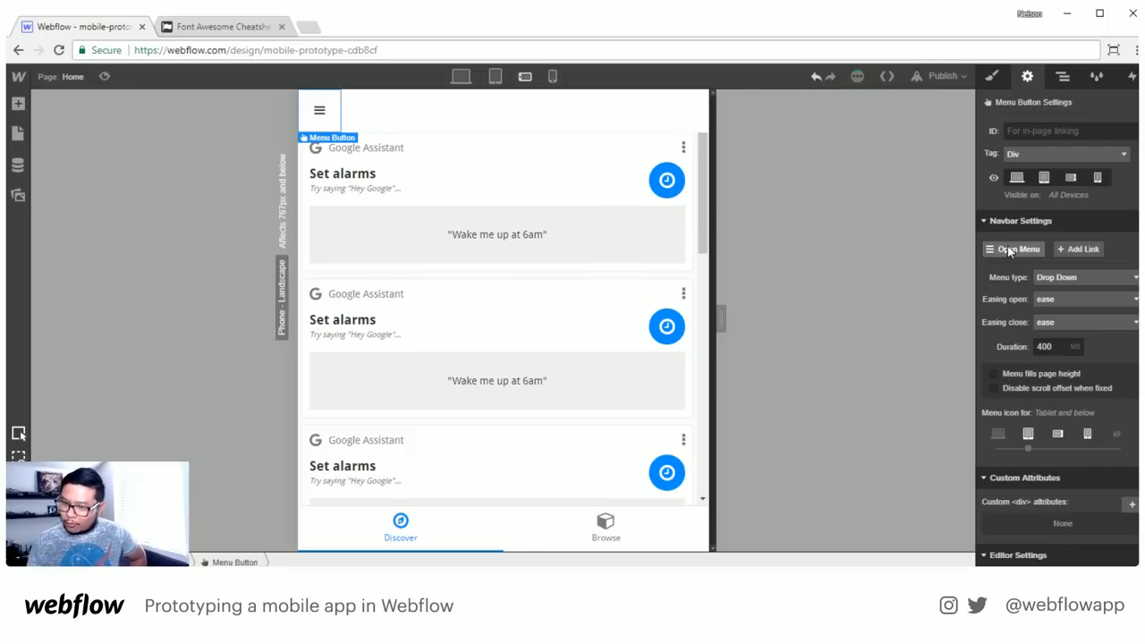
Set the navbar's menu type to Over Left and test opening and closing the menu, leaving it open
click(1058, 279)
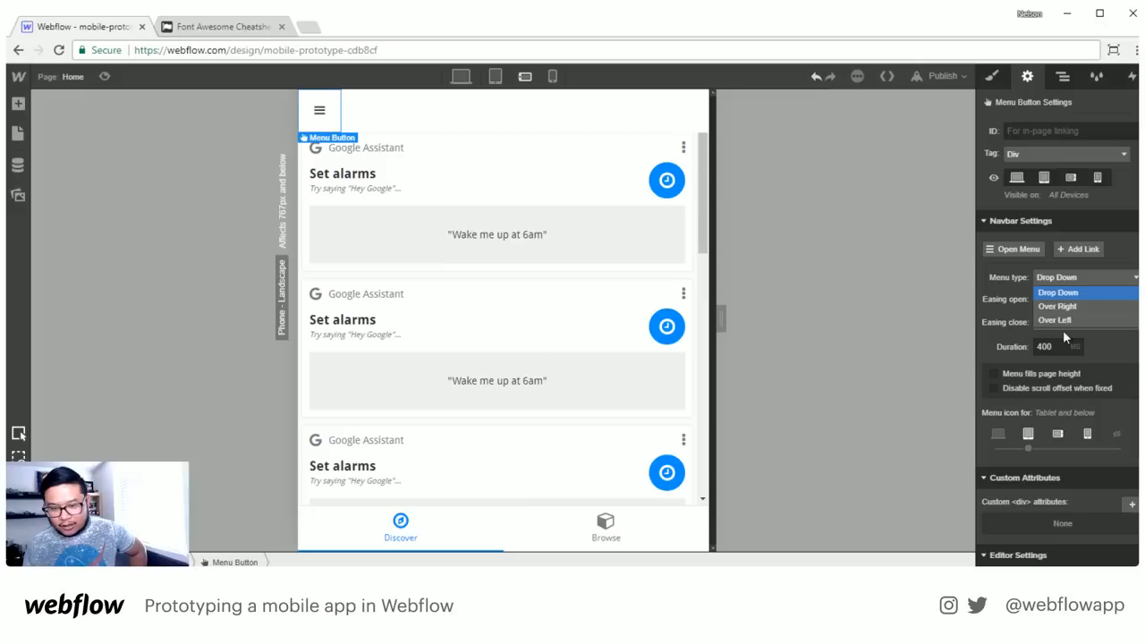
click(1067, 318)
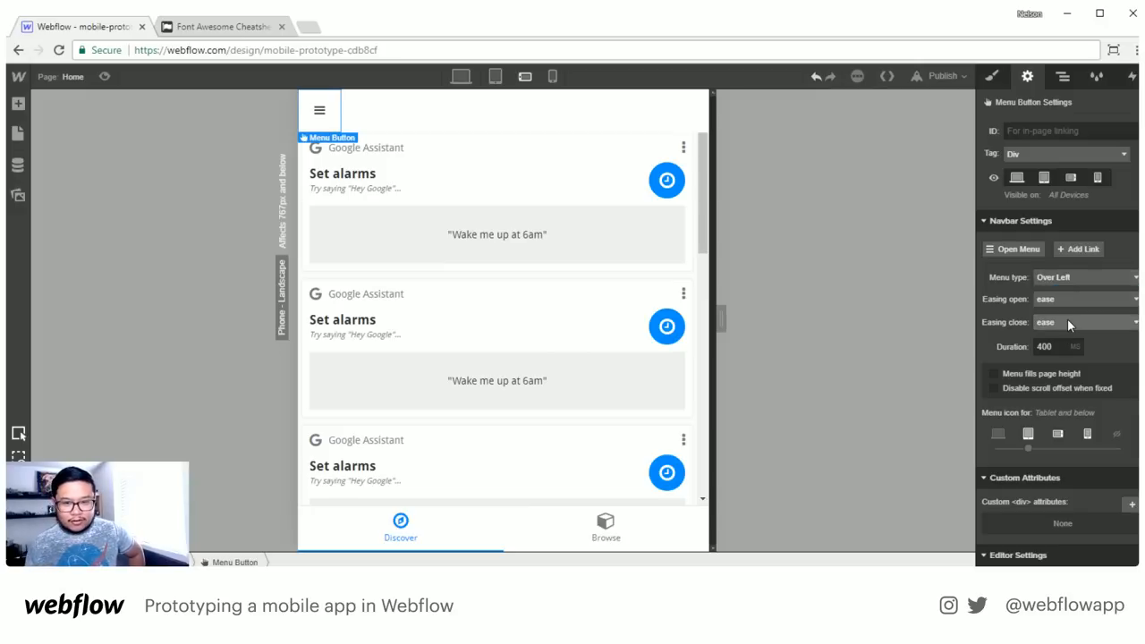
click(1017, 250)
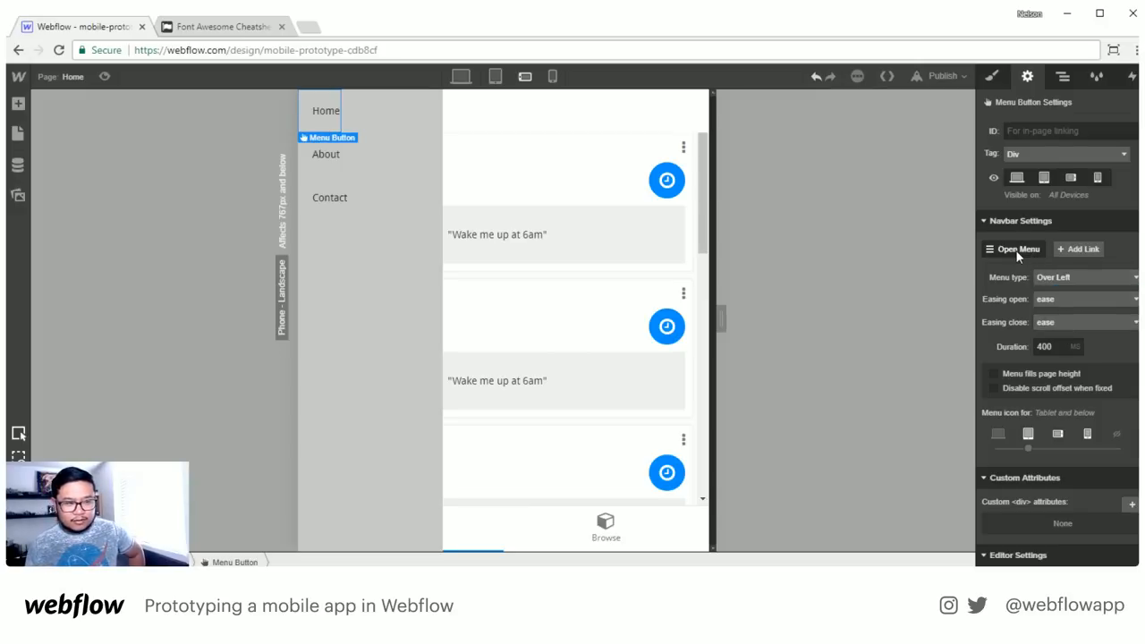
click(1017, 249)
click(1017, 249)
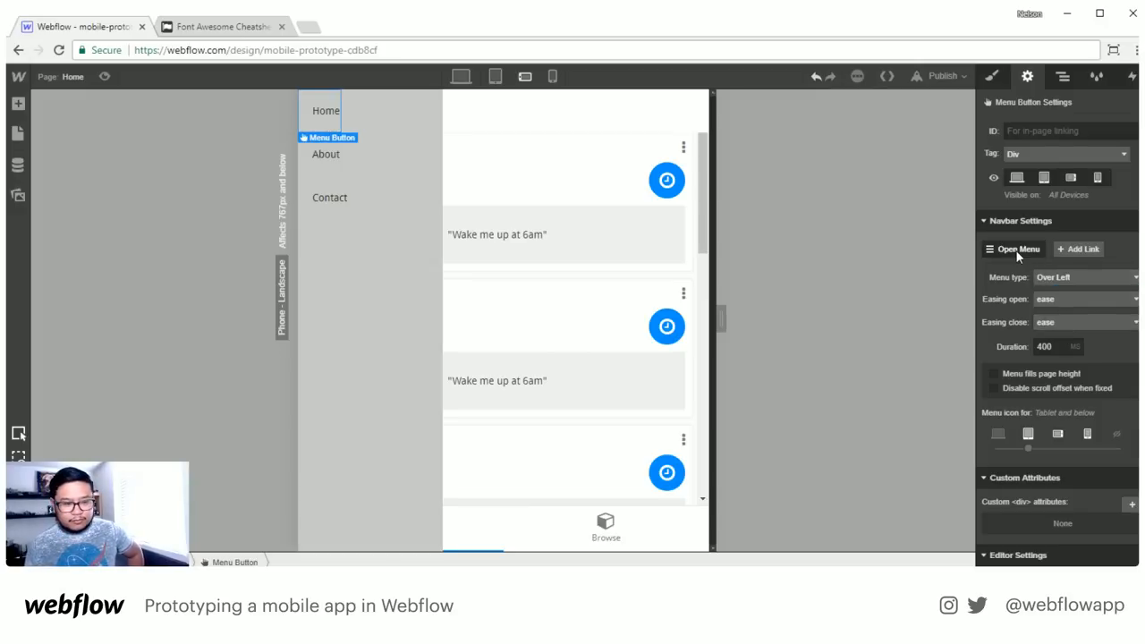
click(1017, 251)
click(1016, 250)
click(1015, 249)
click(1015, 249)
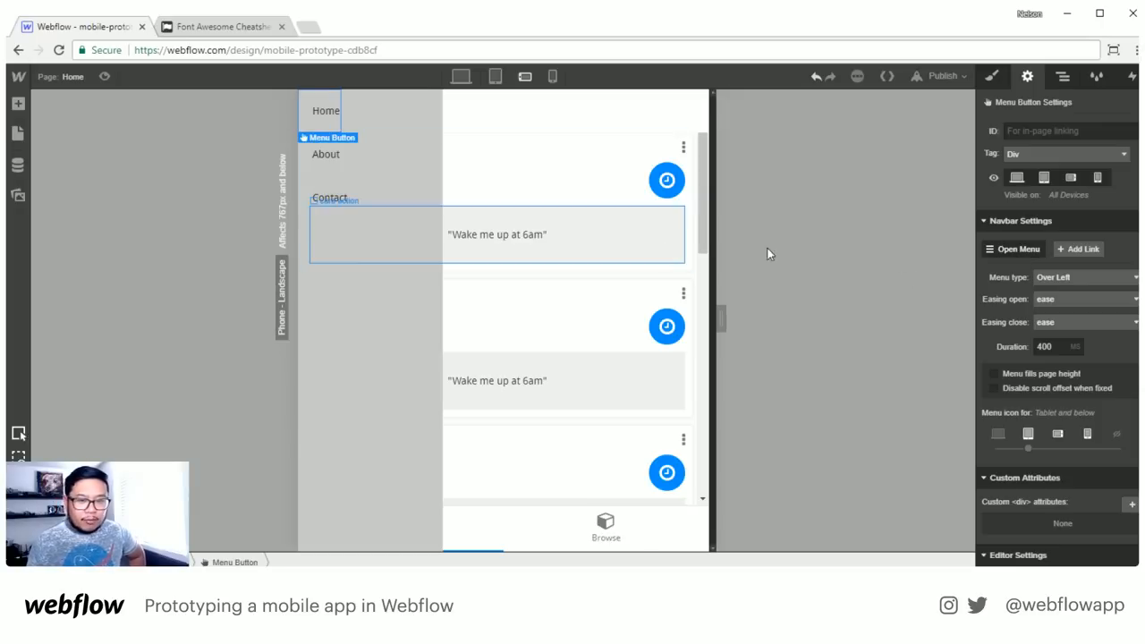
click(1026, 250)
click(1026, 250)
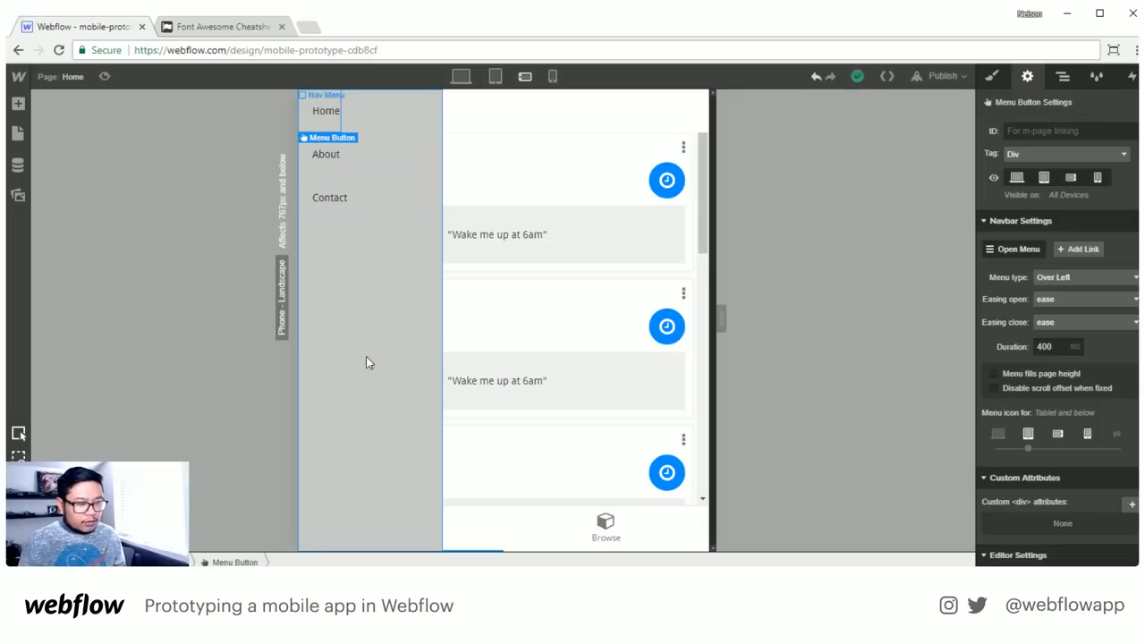
Set the Nav Menu's width to 80 vw and reopen the menu preview
click(380, 434)
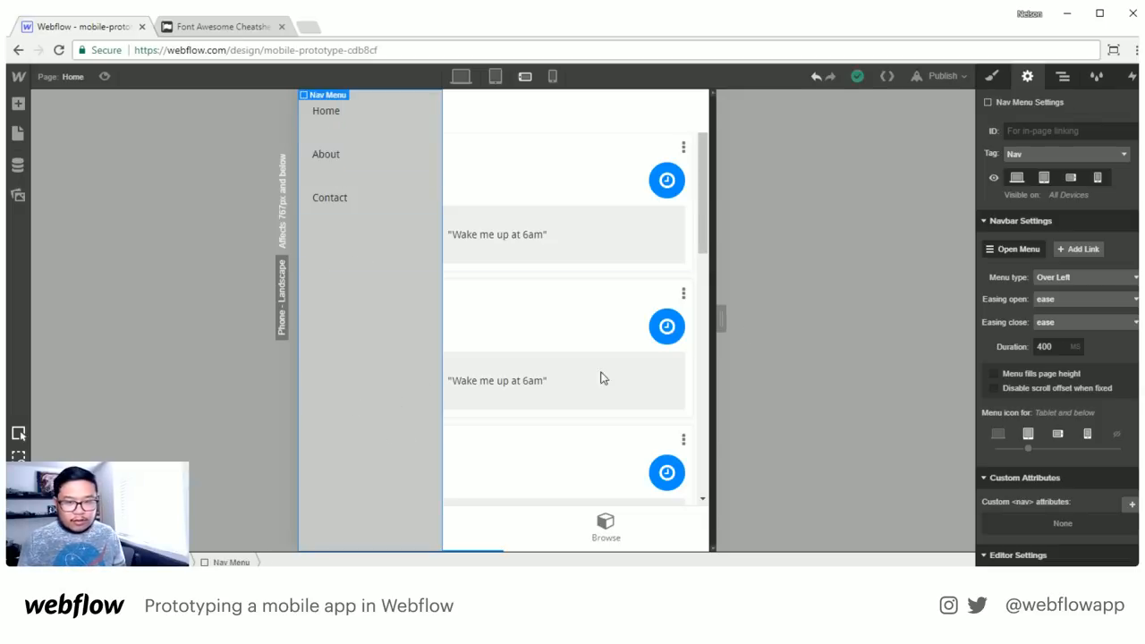
click(993, 77)
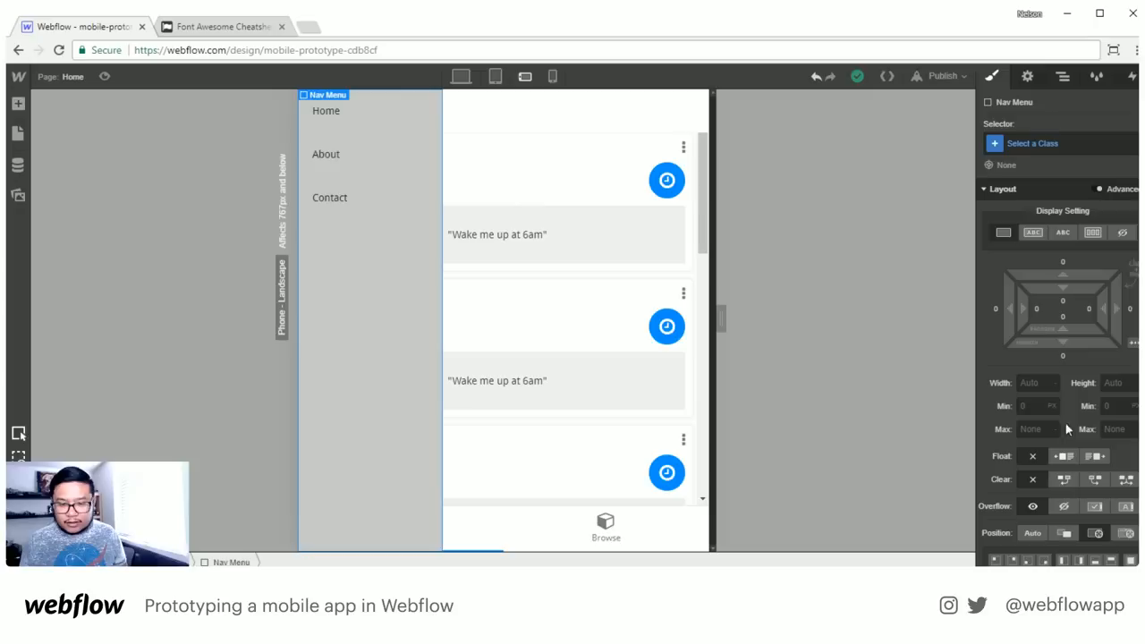
click(1042, 383)
text(80vw)
key(Return)
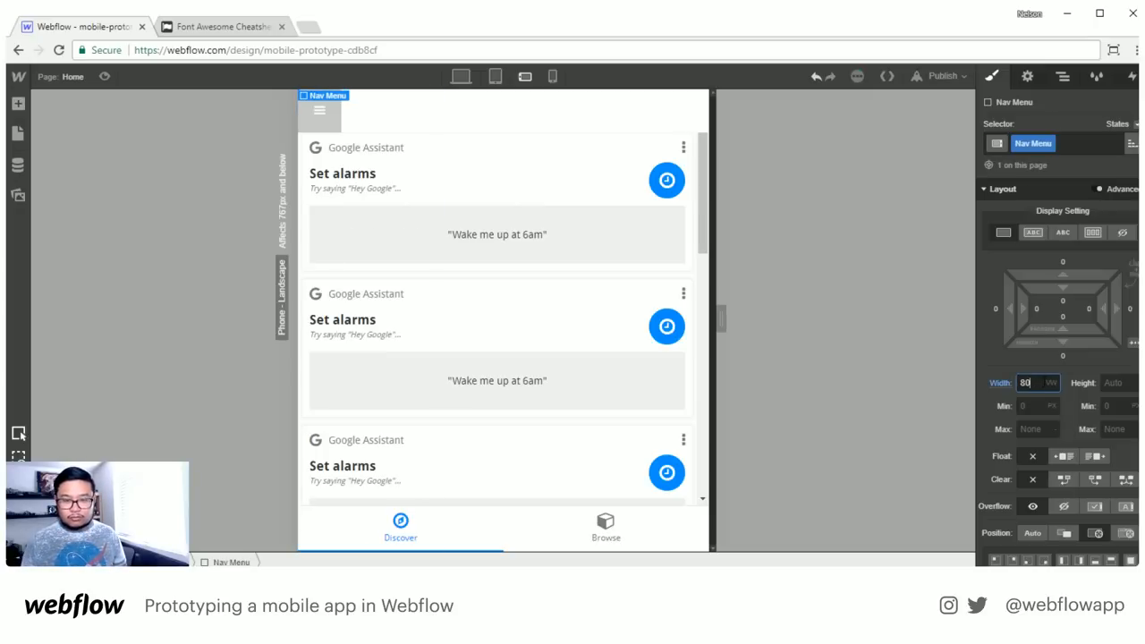
click(1027, 76)
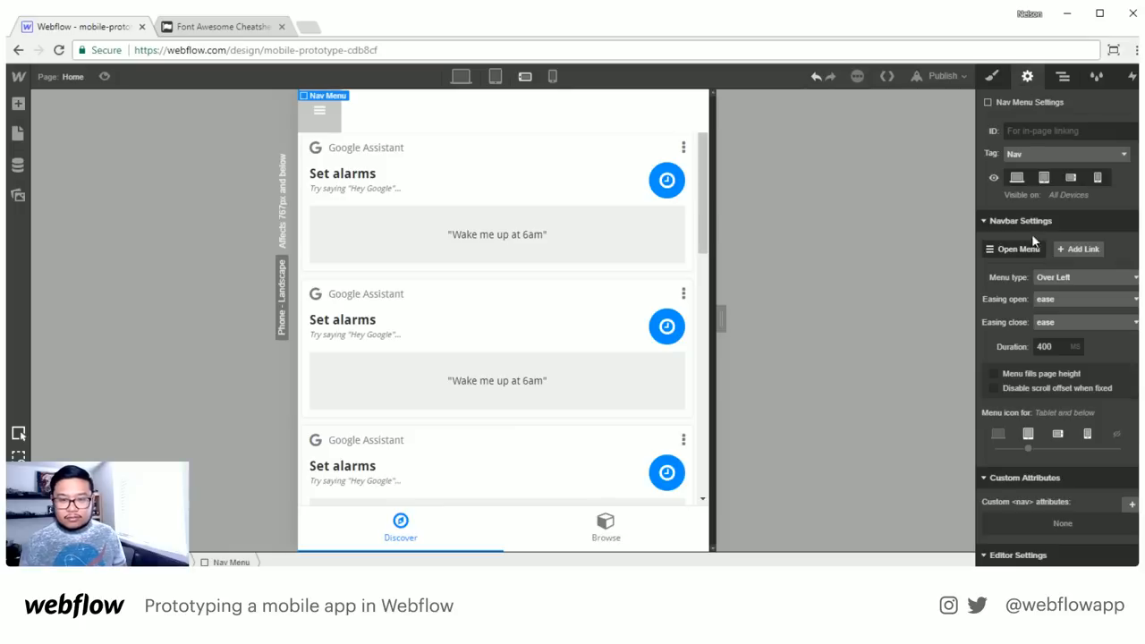
click(1017, 252)
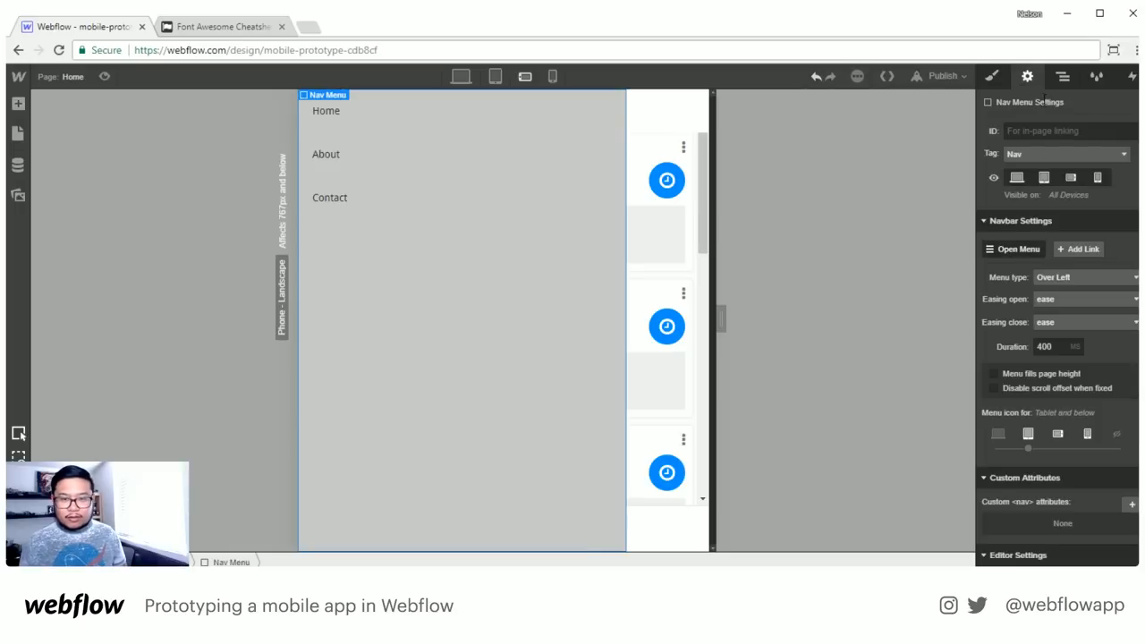
Add a Div Block inside the Nav Menu above the Home link
click(991, 76)
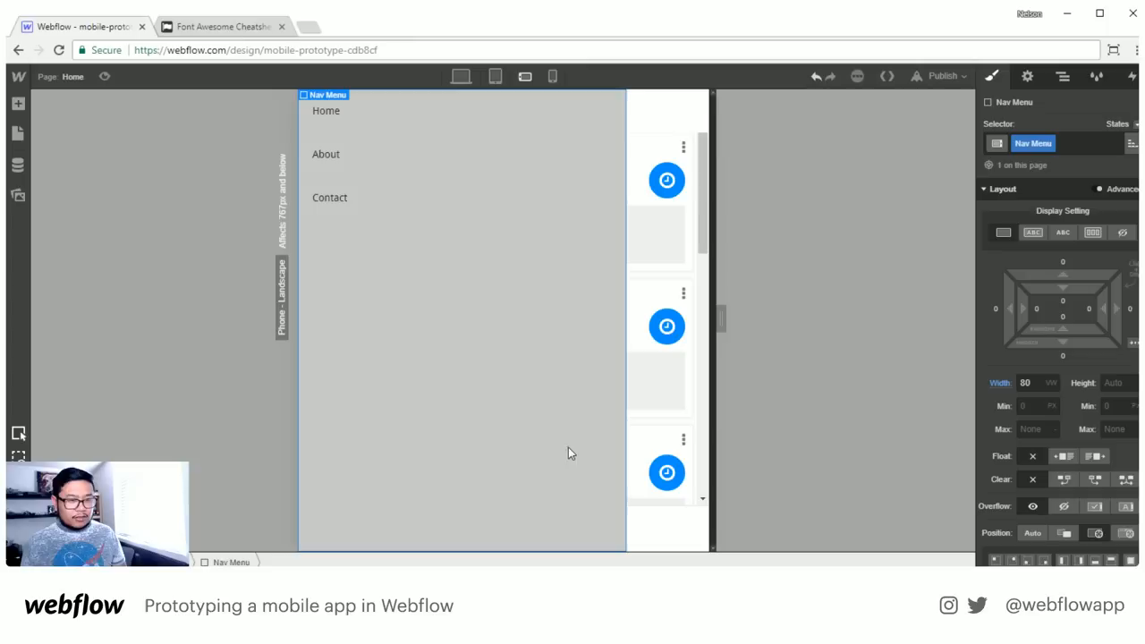
click(403, 111)
key(a)
drag(65, 288, 355, 98)
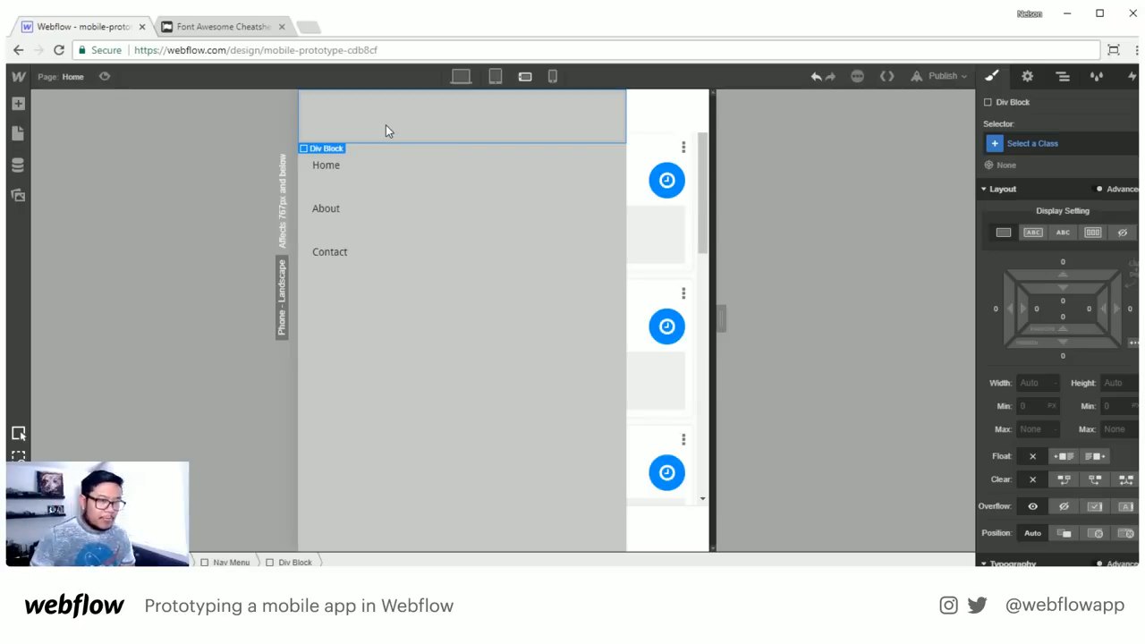
Set the Nav Menu's background color to the White swatch
click(463, 491)
scroll(1003, 374, down, 10)
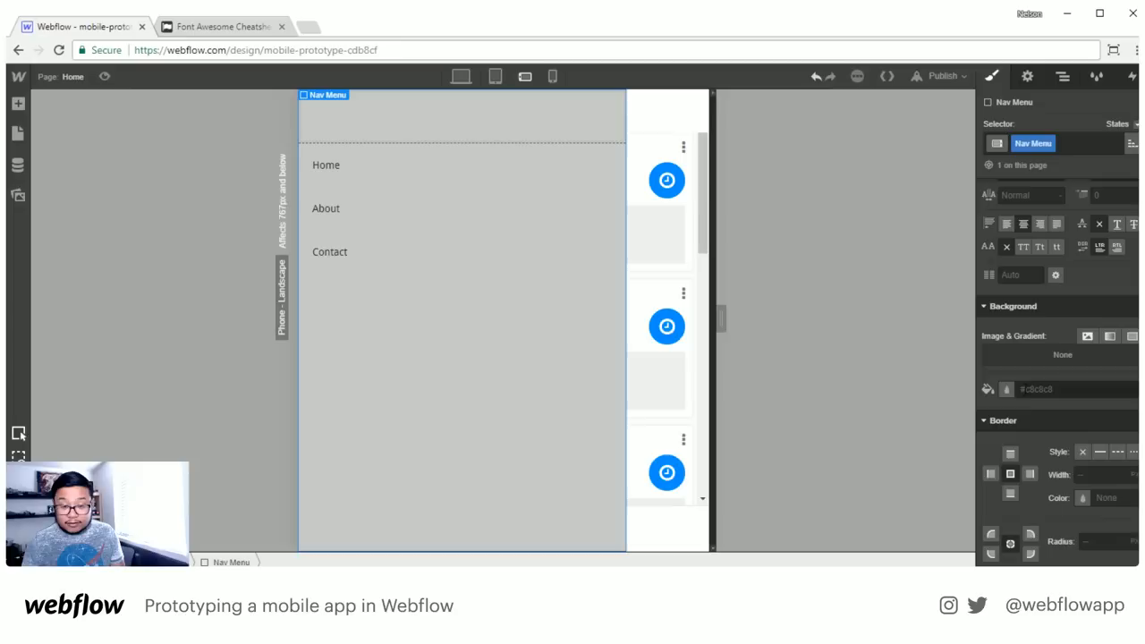
click(1034, 390)
click(1012, 335)
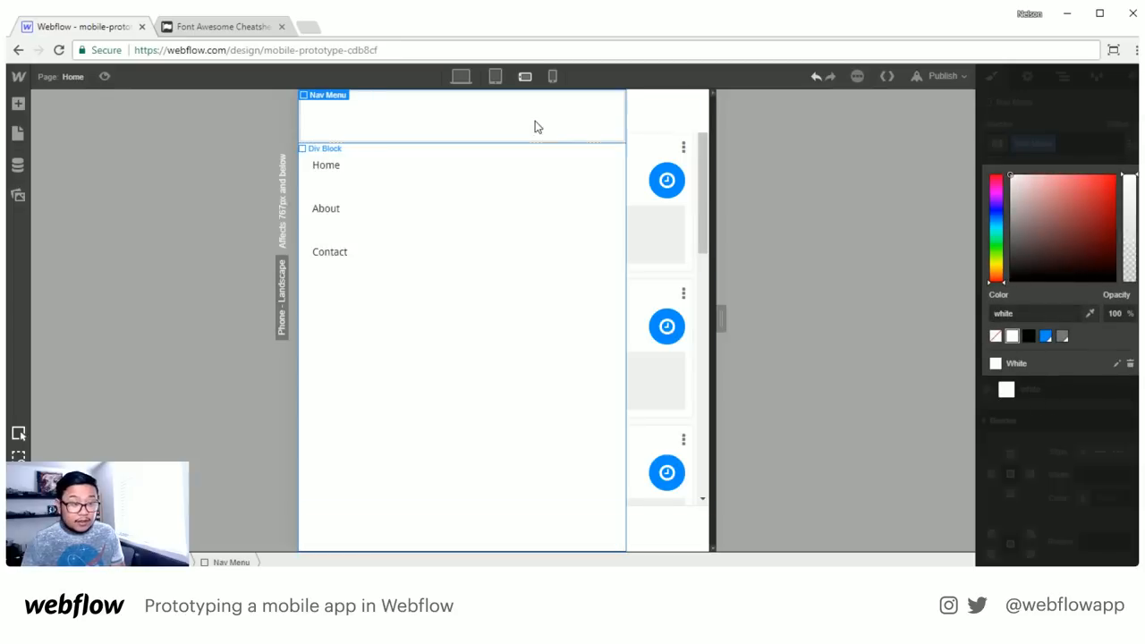
Give the Div Block above the Home link a new class named "profile area"
click(488, 150)
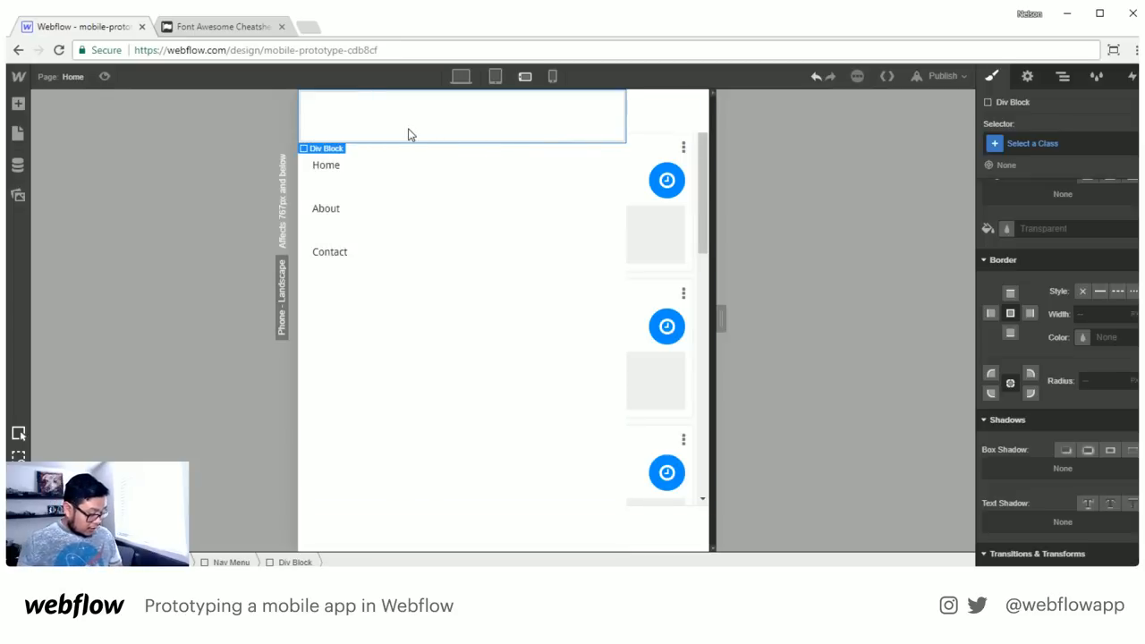
key(a)
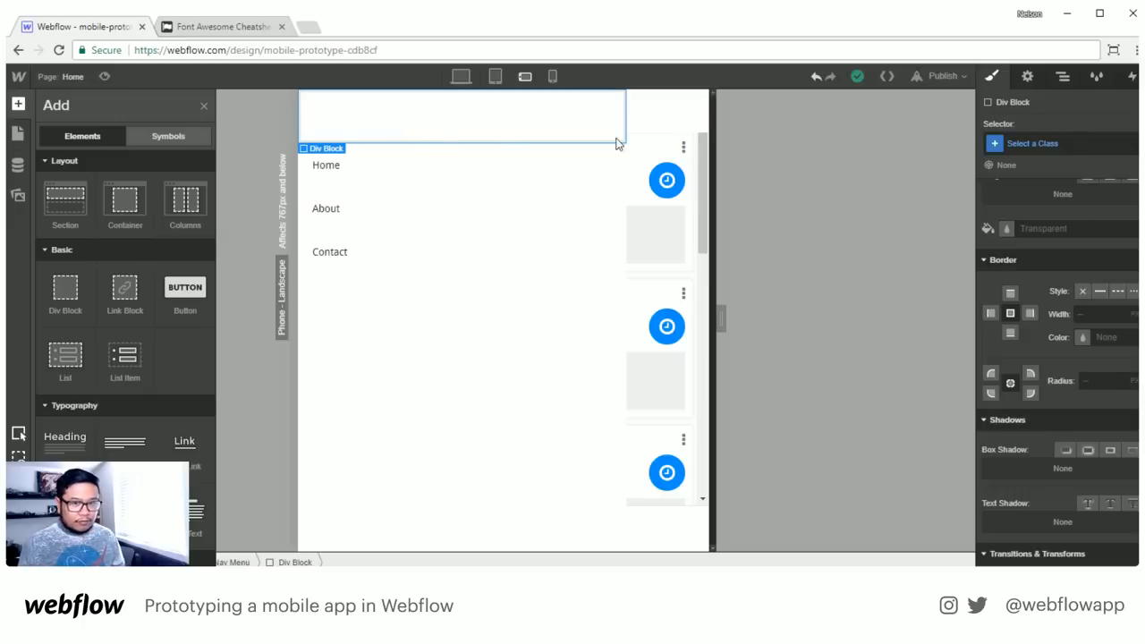
click(1011, 145)
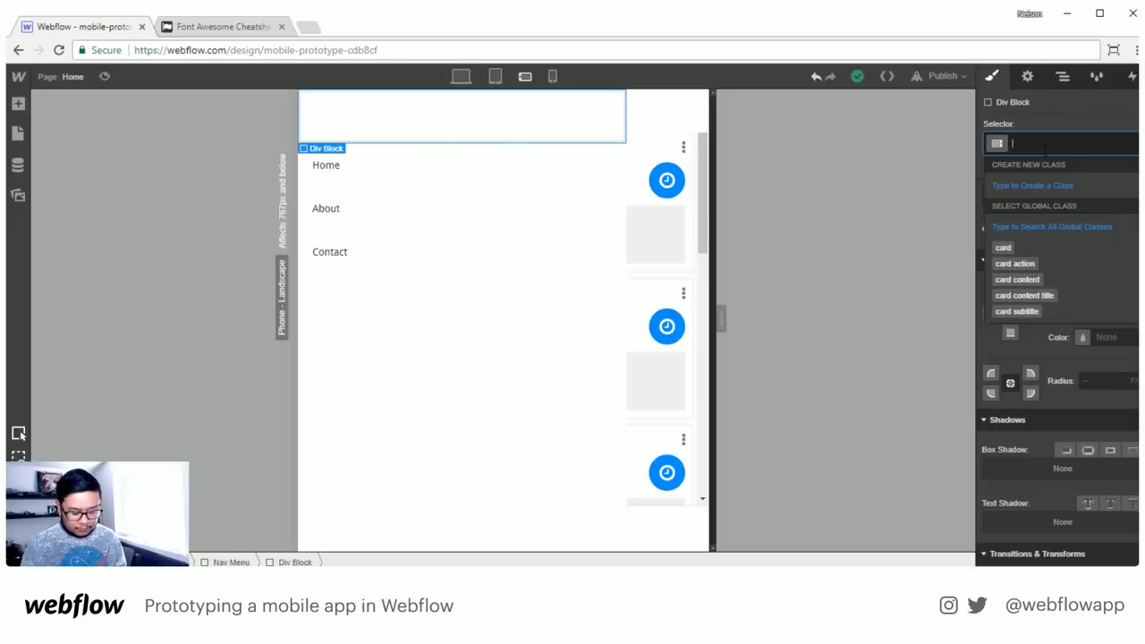
text(profile)
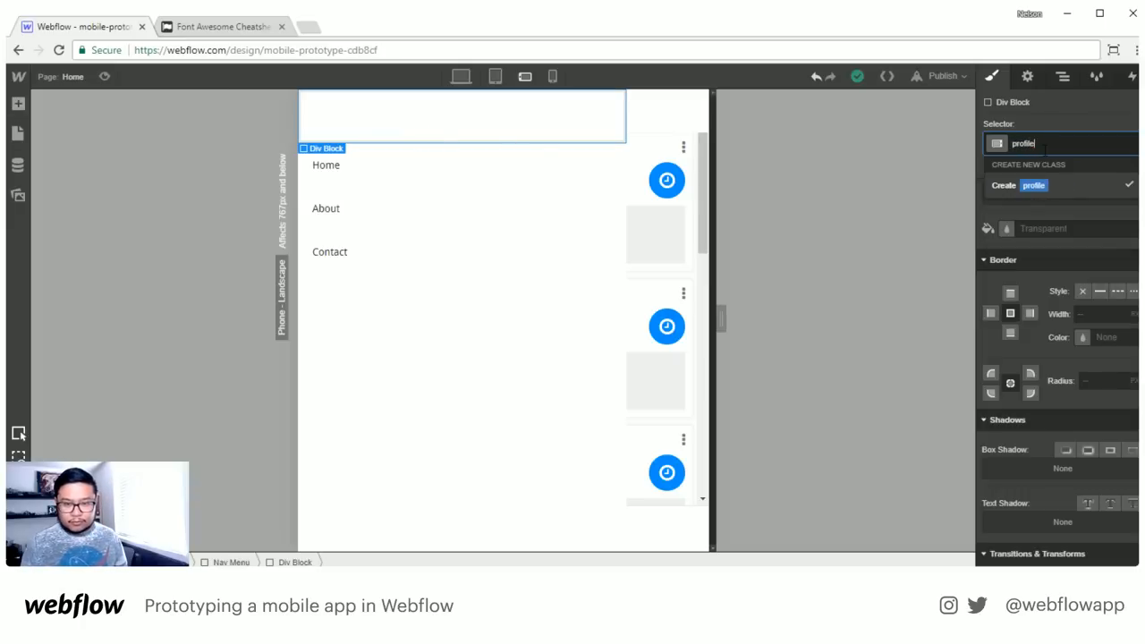
text( area)
key(Return)
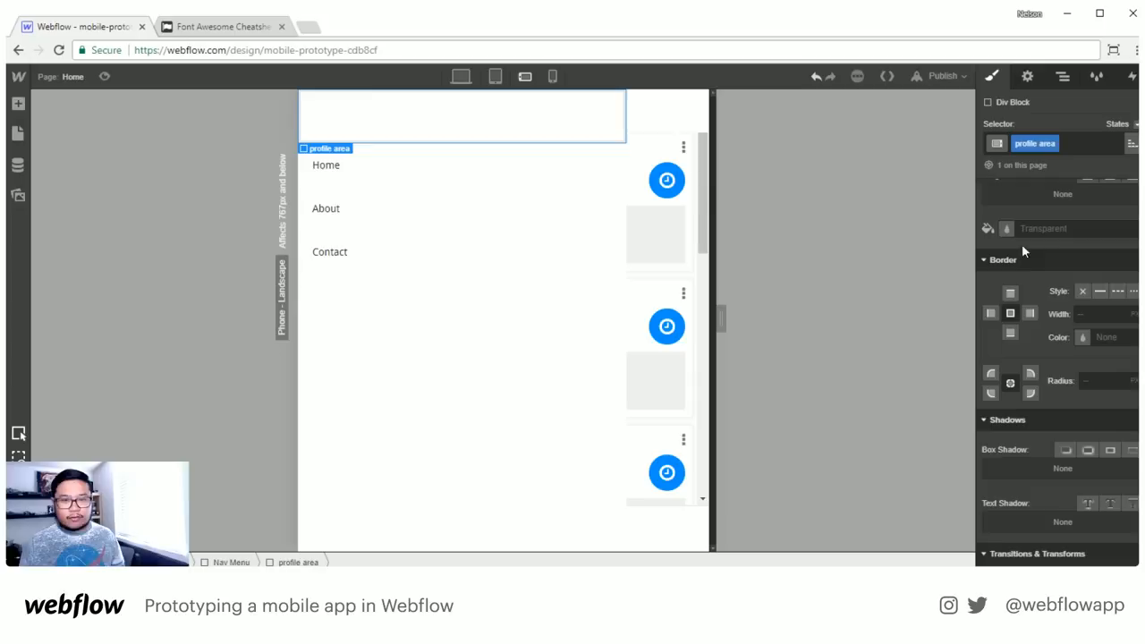
Set the profile area's padding to 20 px on all four sides
scroll(1072, 280, up, 3)
scroll(1084, 262, up, 3)
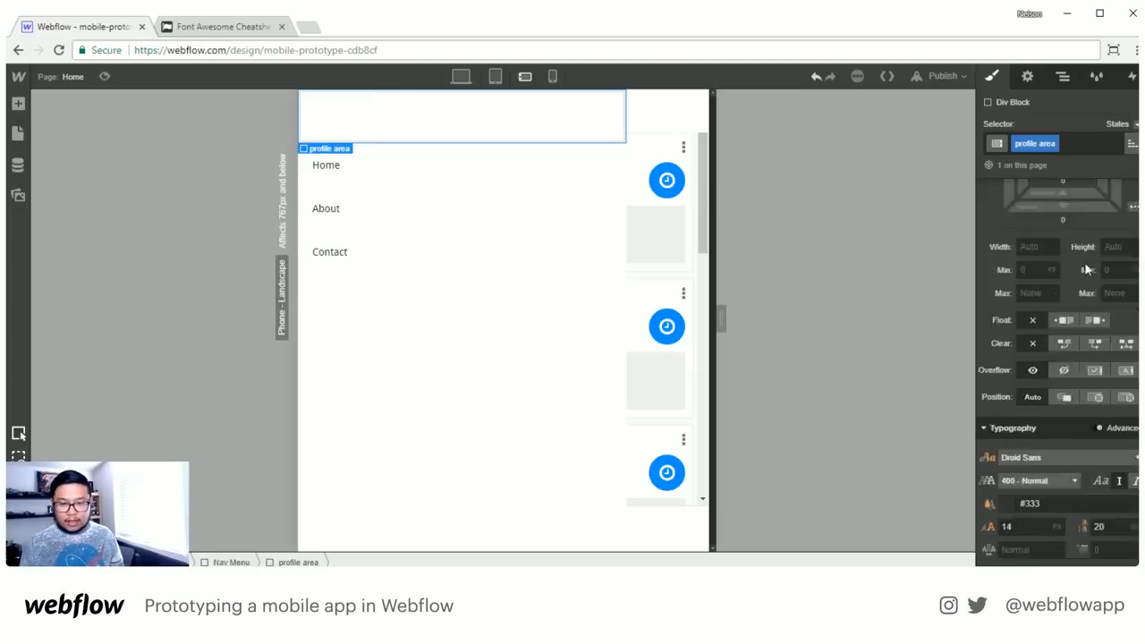
mouse_move(1084, 315)
mouse_down()
mouse_move(1086, 335)
mouse_move(1086, 315)
mouse_up()
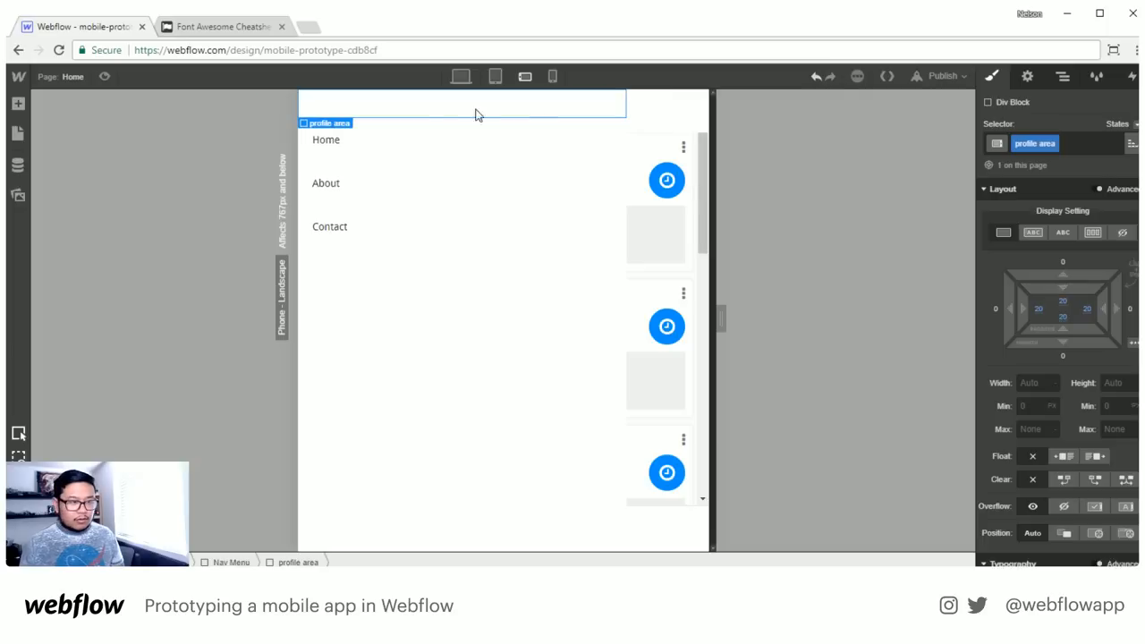
Add a Div Block inside the profile area and give it a new class named "profile photo"
key(a)
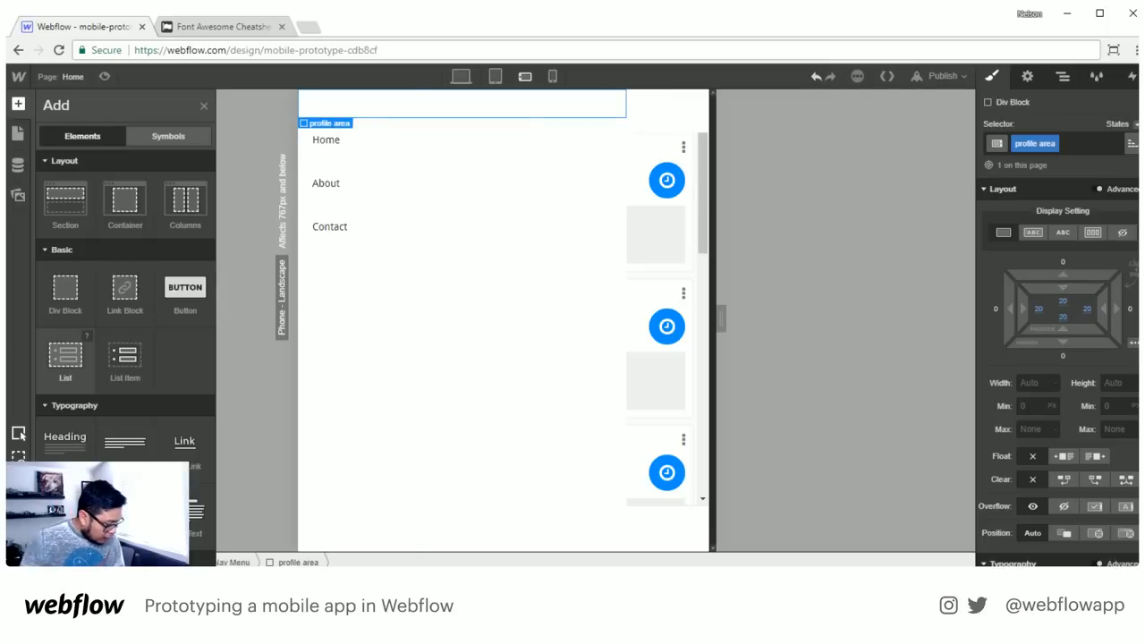
click(65, 286)
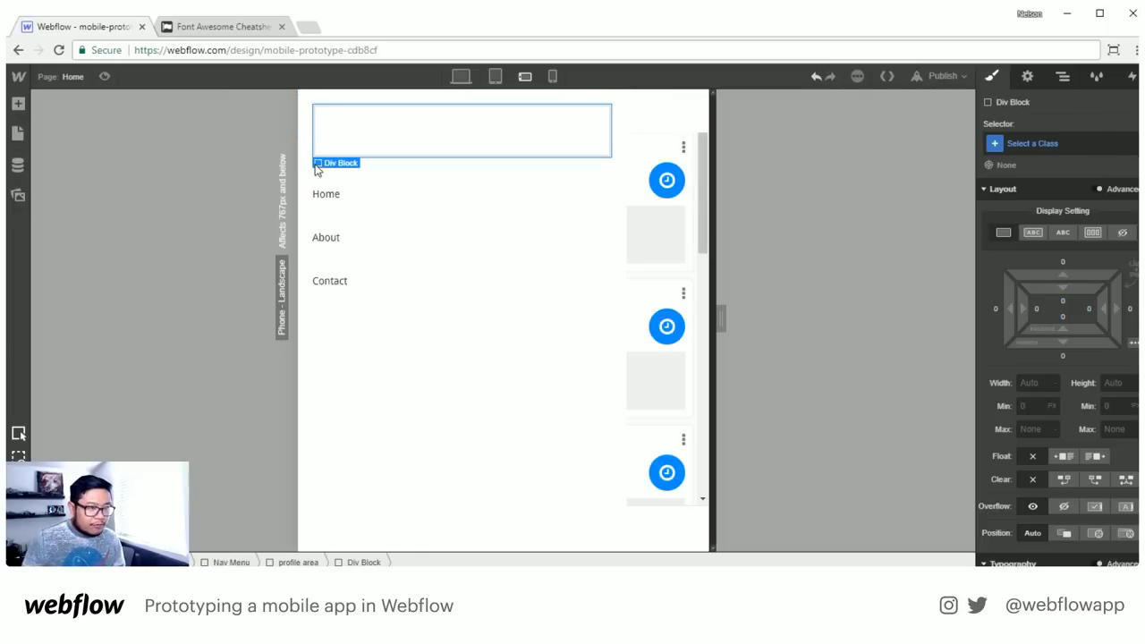
click(1019, 141)
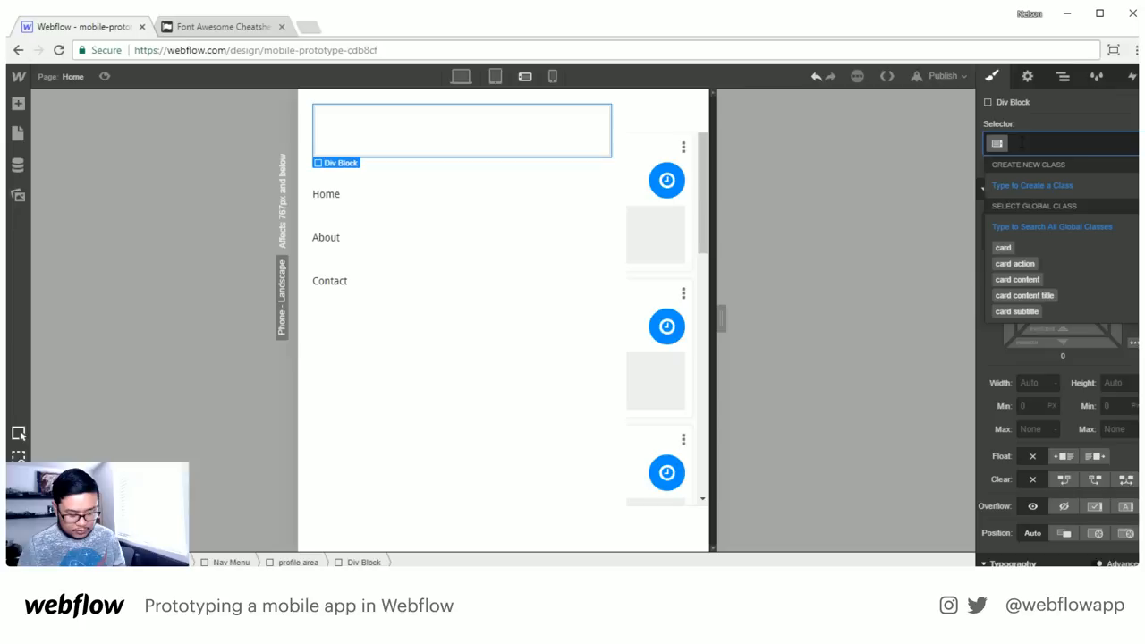
text(profile)
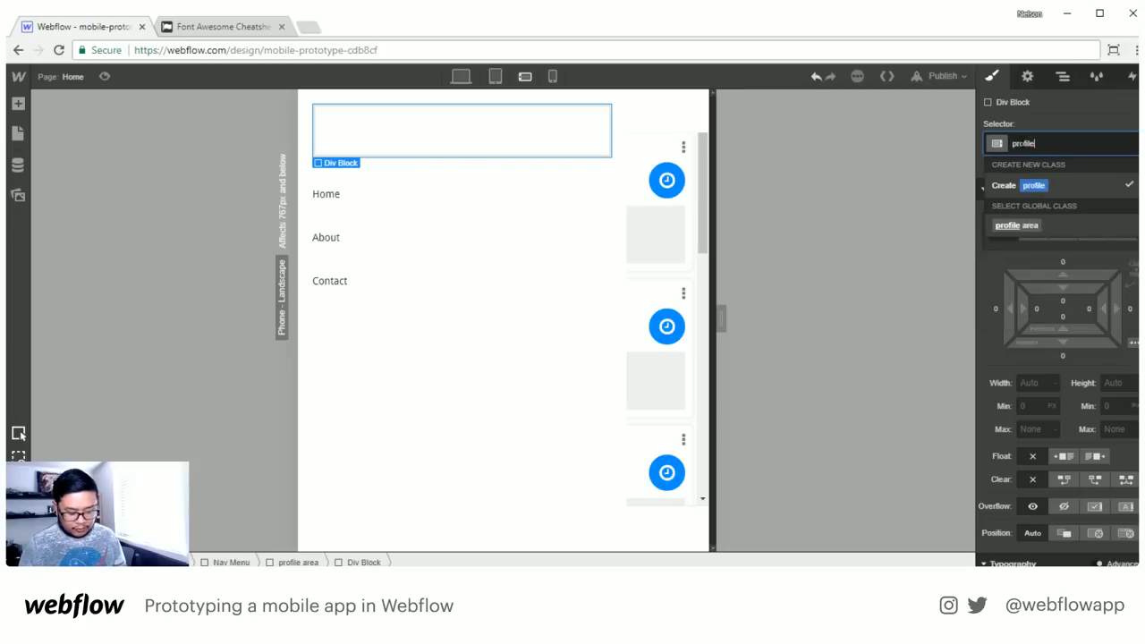
text( photo)
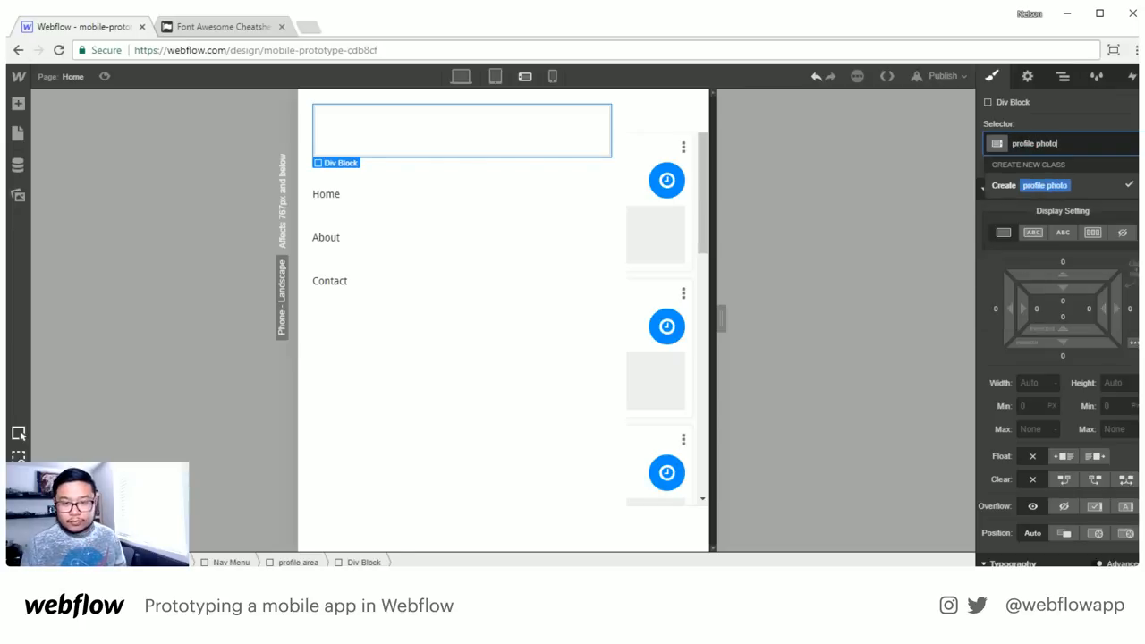
key(Return)
Set the profile photo's width and height to 25 px
click(1028, 310)
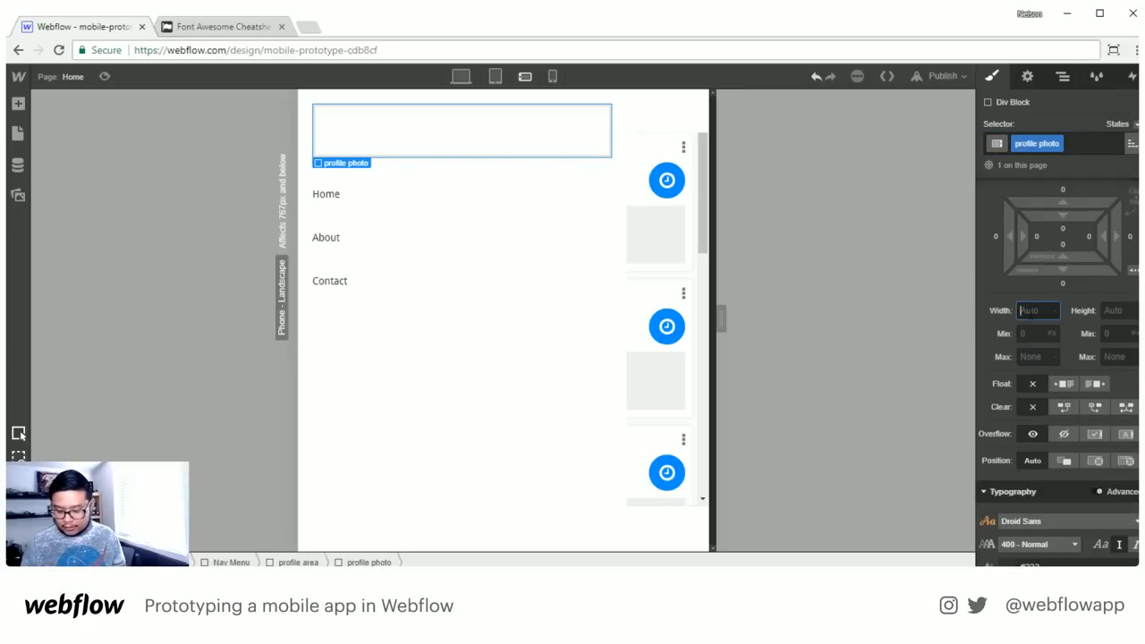
text(25)
key(Tab)
text(25)
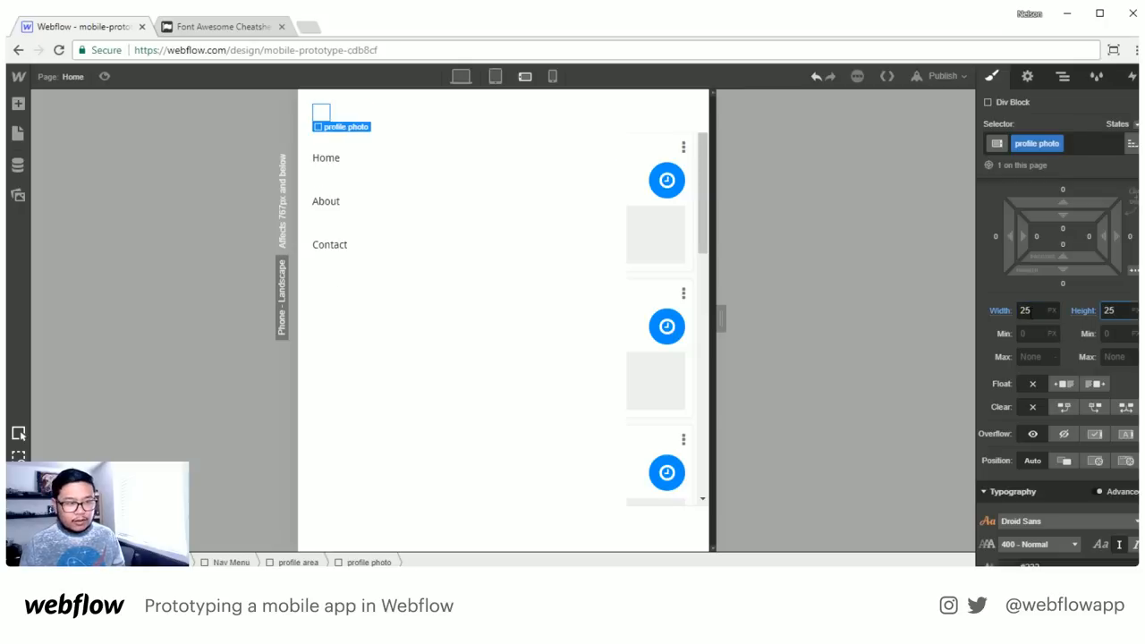
Set the profile photo's width and height to 50 px
key(shift+Tab)
text(50)
key(Tab)
text(50)
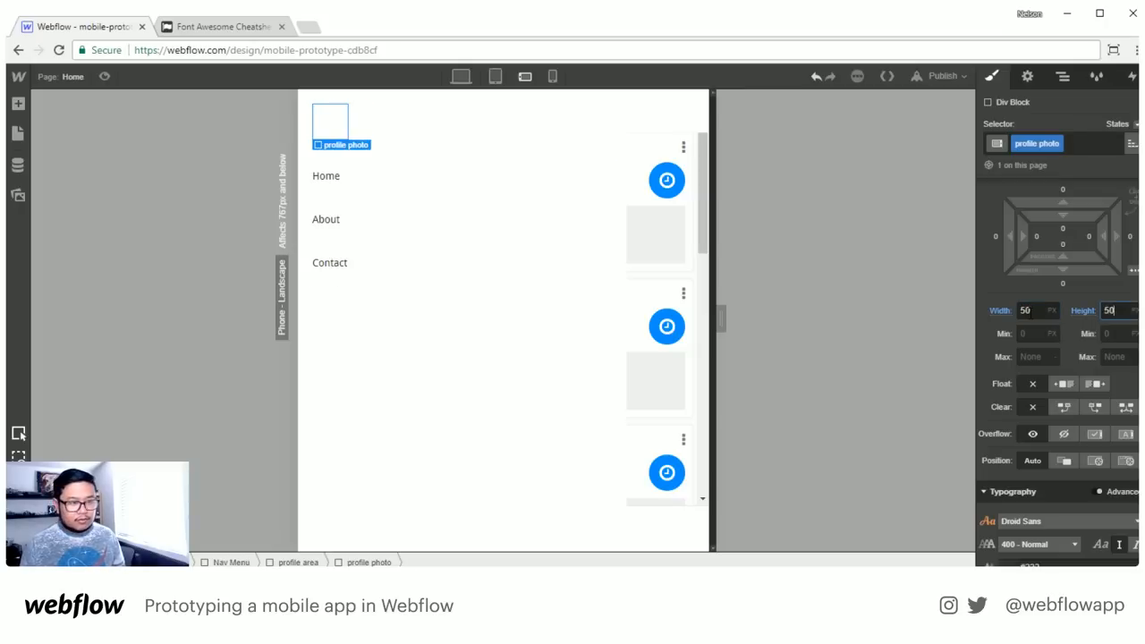
Make the profile photo circular with a border radius of 50% on all corners
scroll(1073, 376, down, 10)
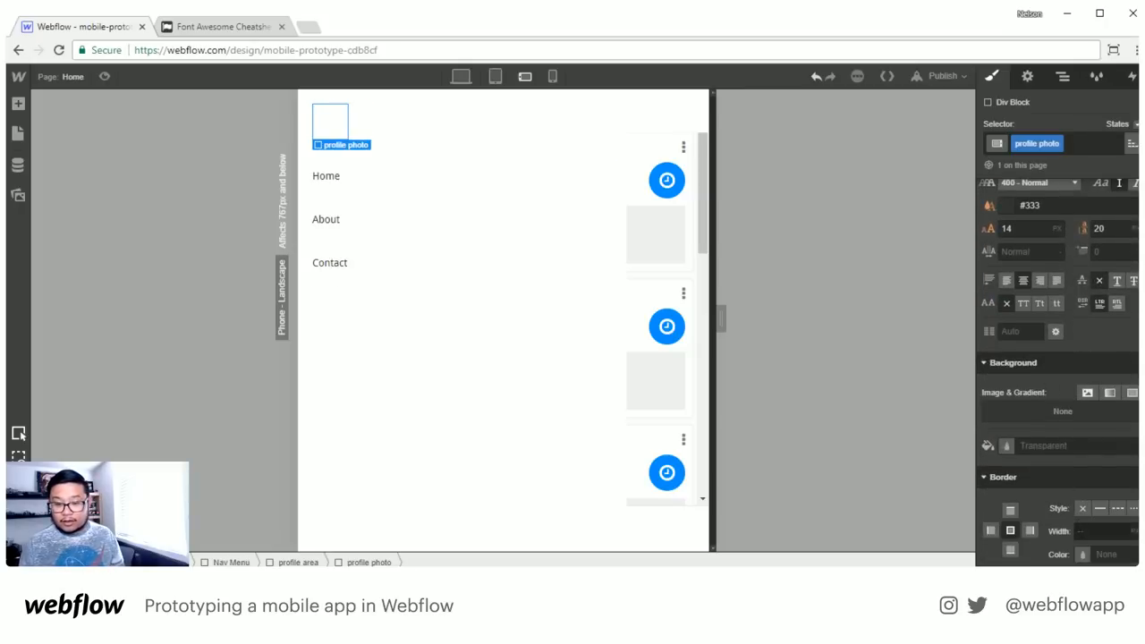
click(1091, 379)
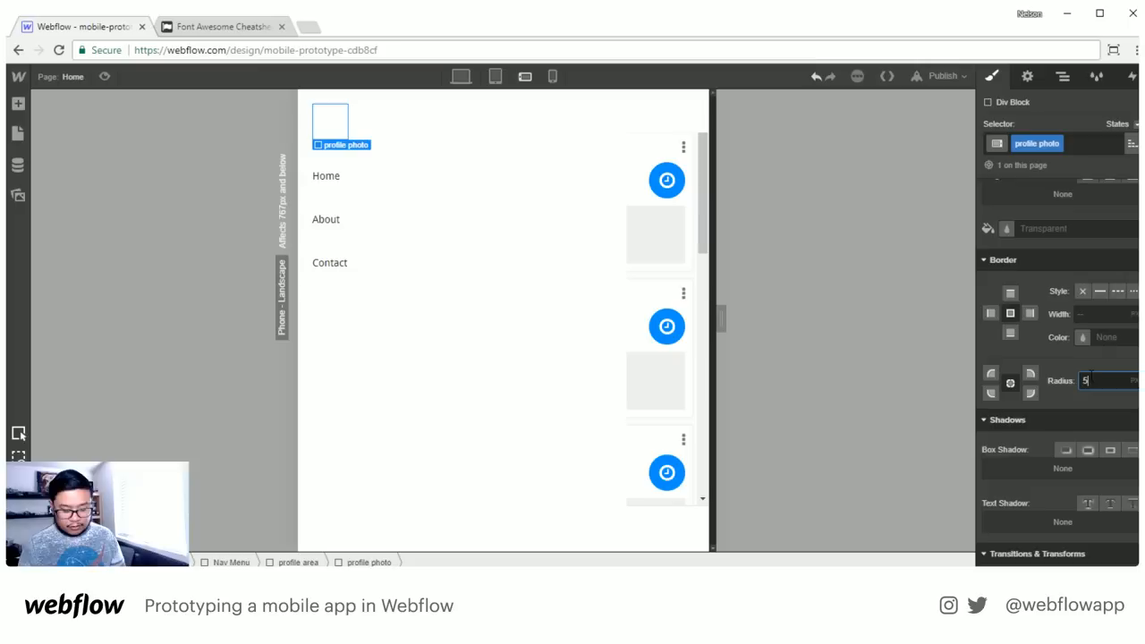
text(50%)
key(Return)
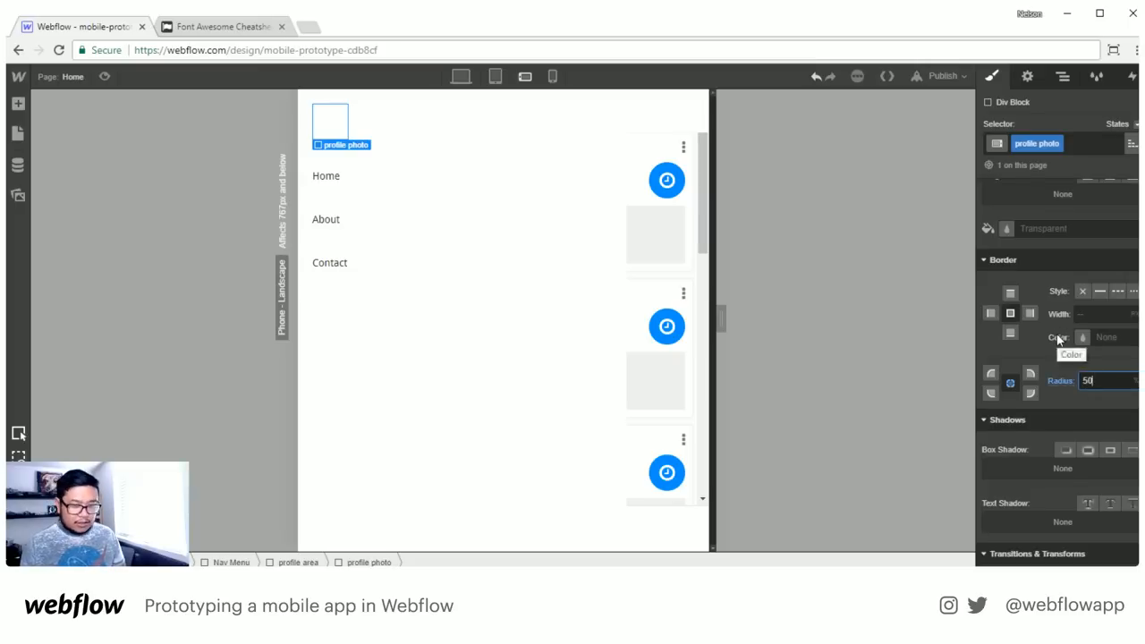
Set the profile photo's background color to #ffad00 and save it as a swatch named "Orange"
scroll(1056, 349, up, 2)
click(1005, 301)
drag(994, 407, 992, 421)
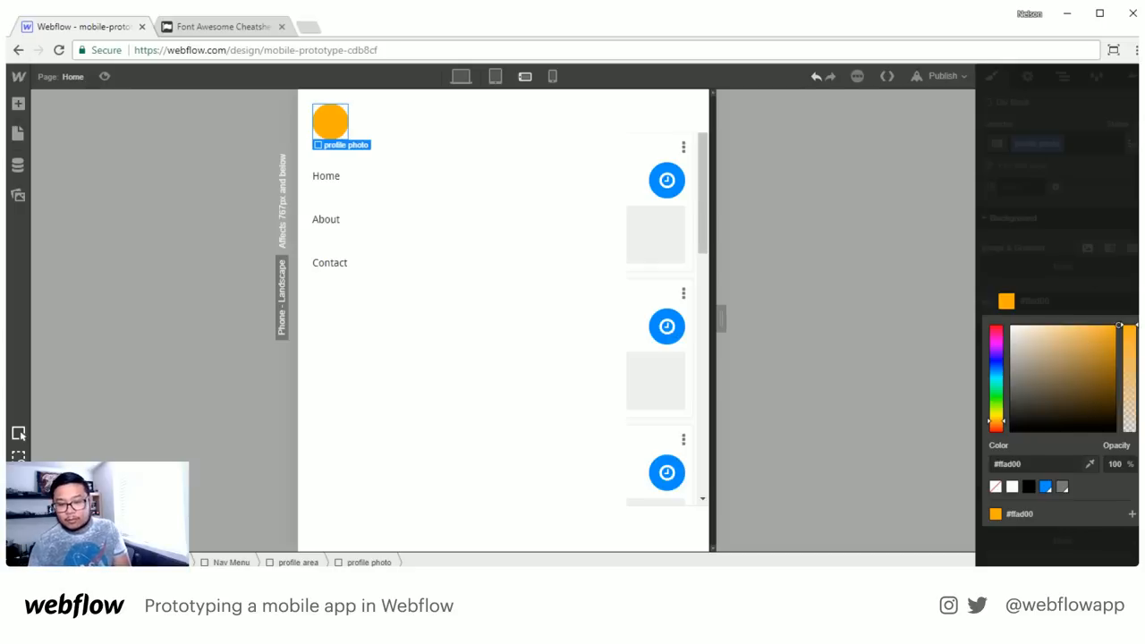
click(1133, 515)
text(Orange)
click(1112, 541)
click(1082, 294)
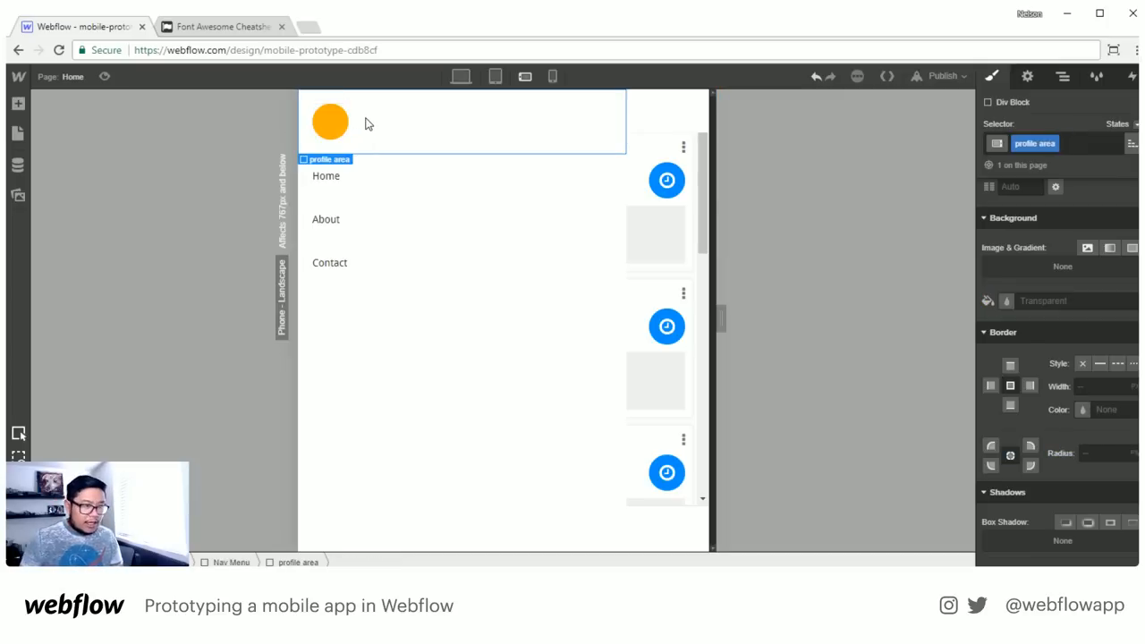
Add a Text Block below the profile photo in the profile area and replace its text with the profile's full name
key(a)
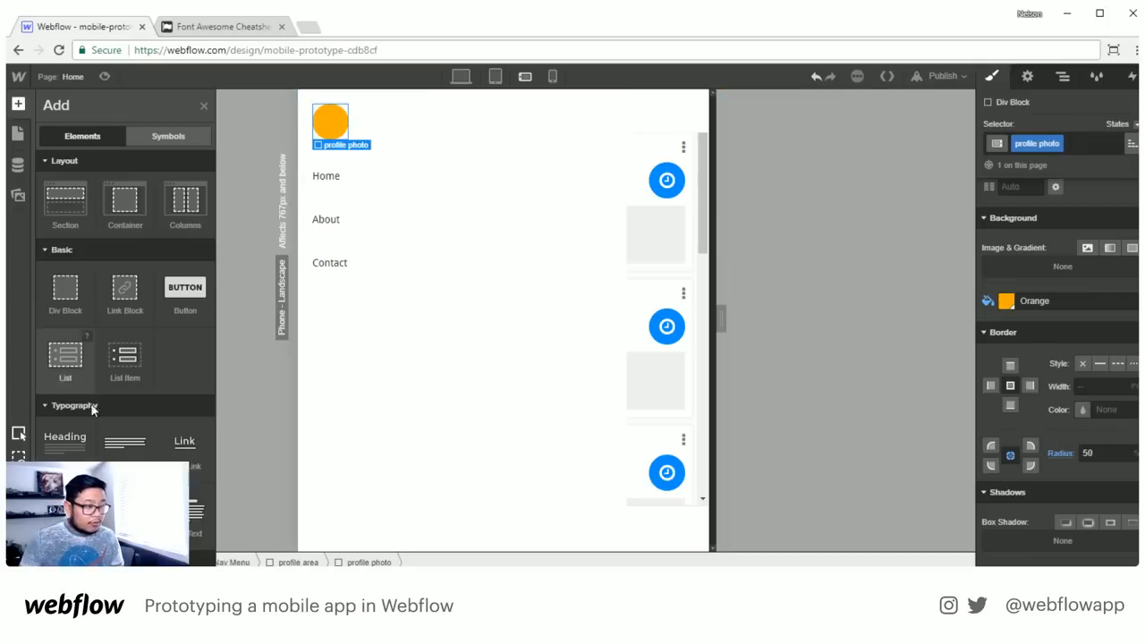
drag(64, 492, 366, 148)
double_click(422, 147)
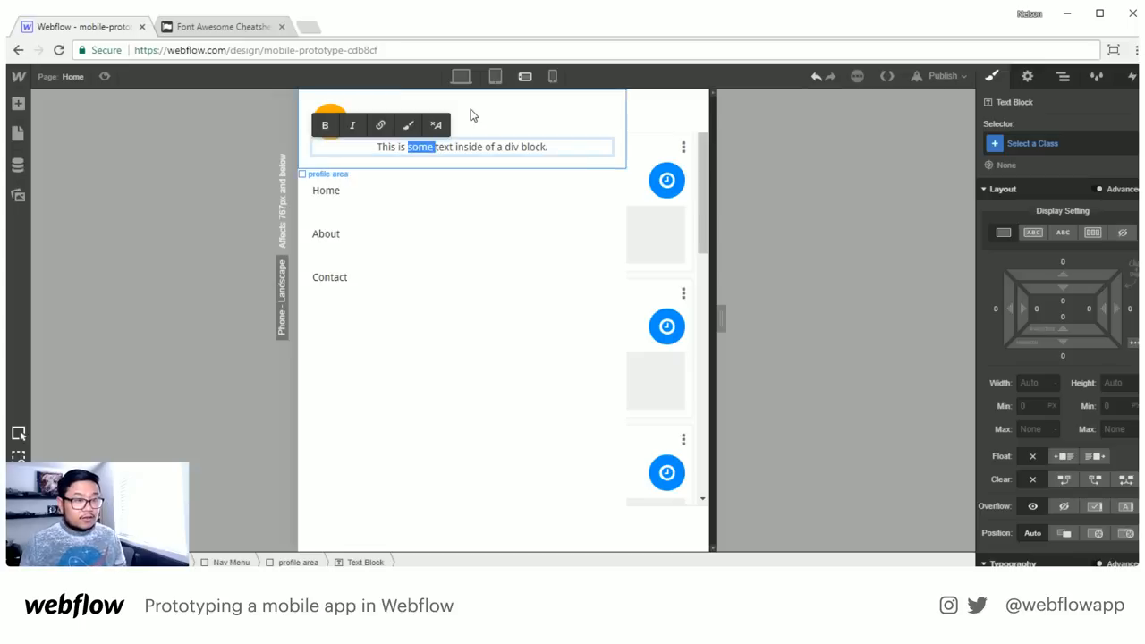
triple_click(464, 148)
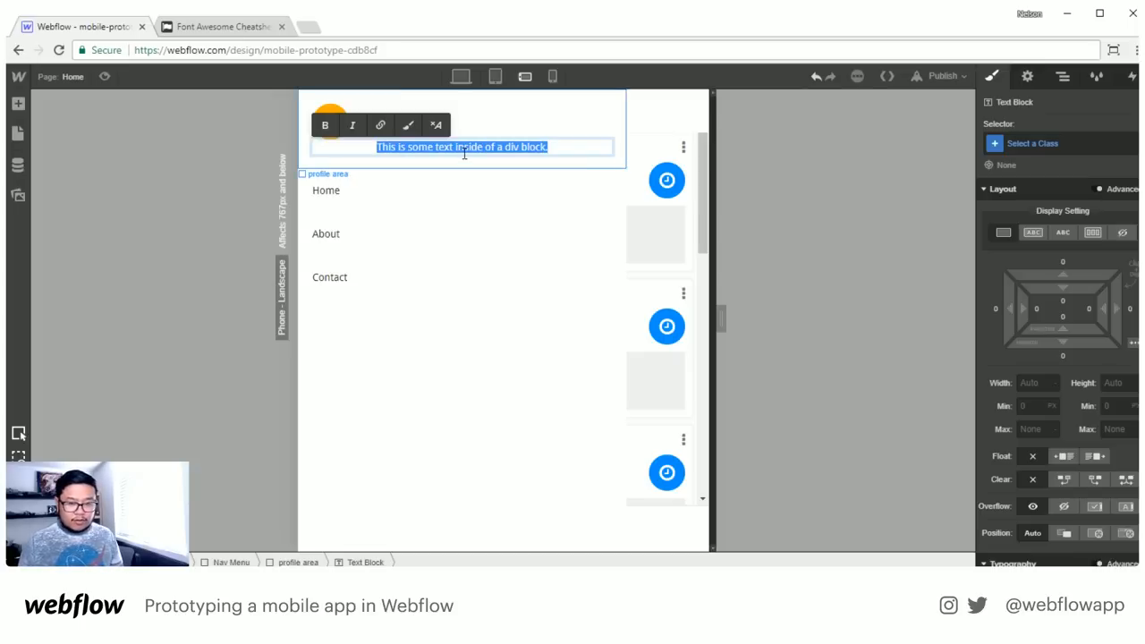
text(John Smith)
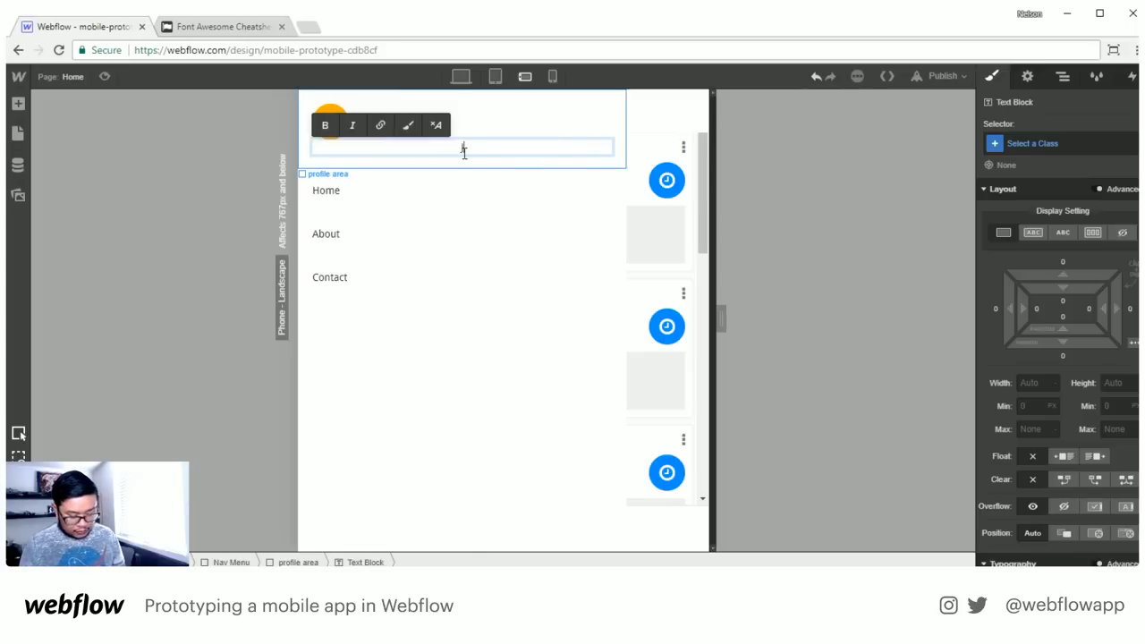
key(Escape)
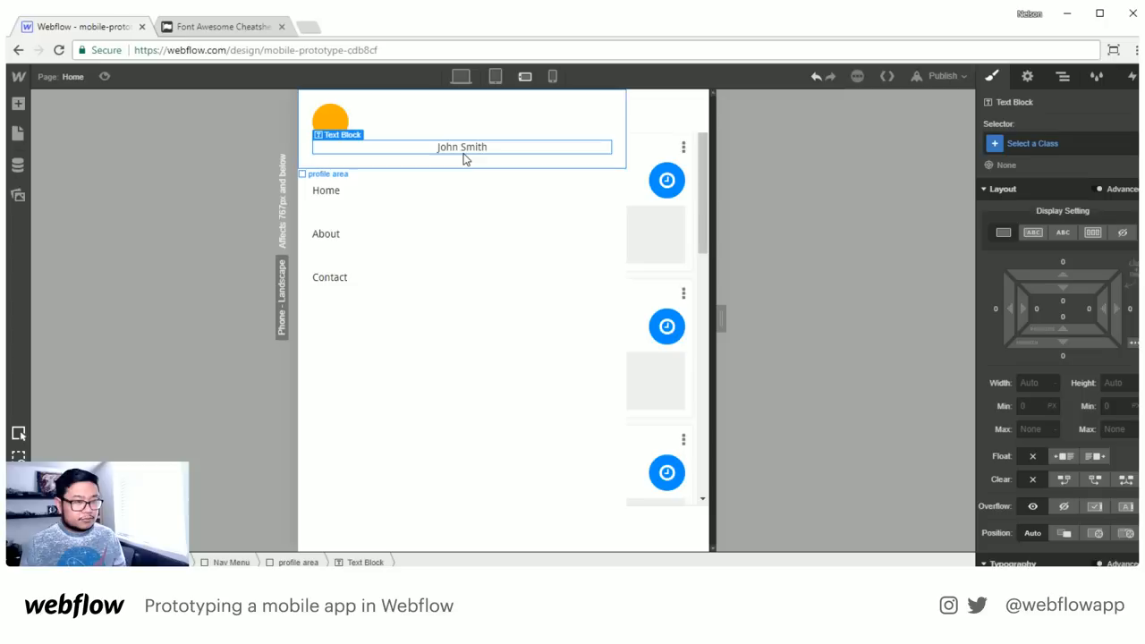
Left-align the text in the profile area
click(515, 121)
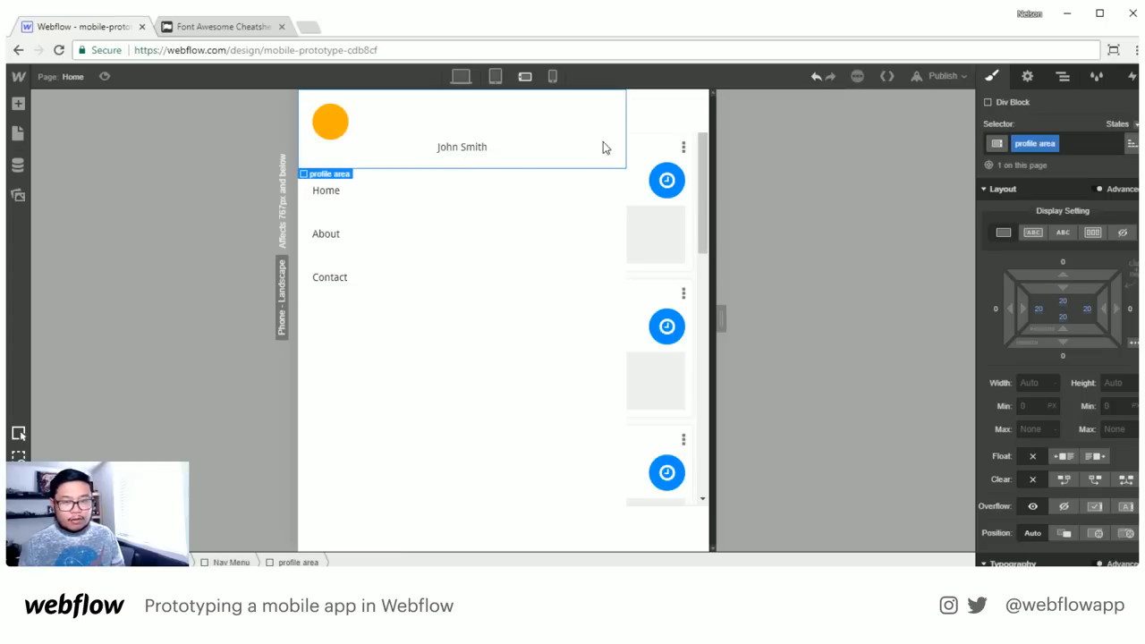
scroll(1065, 316, down, 5)
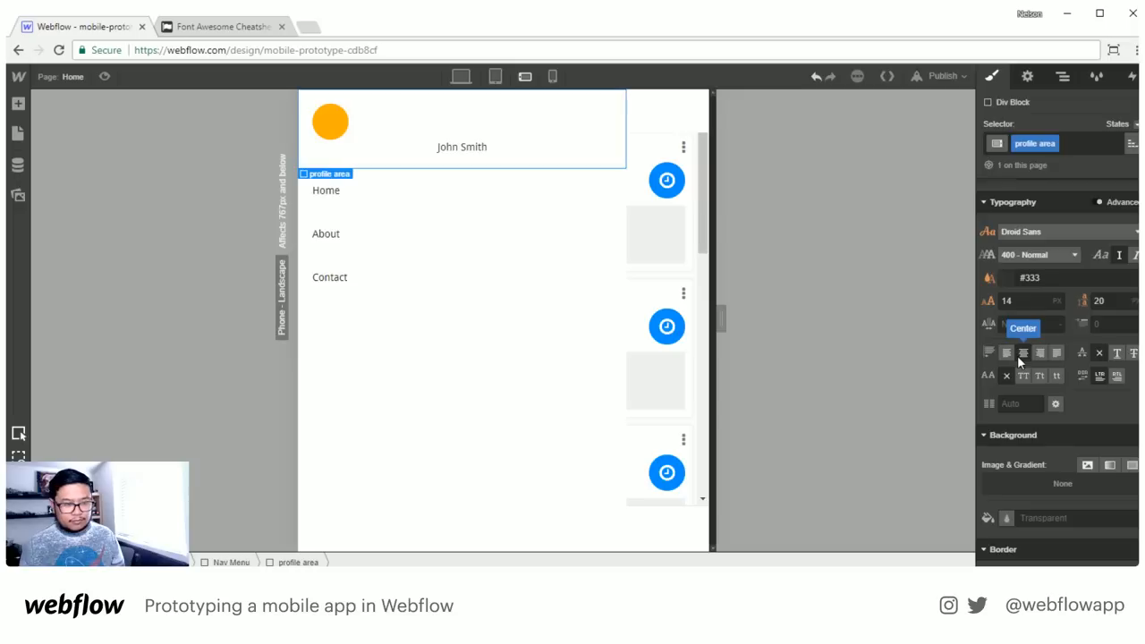
click(1006, 354)
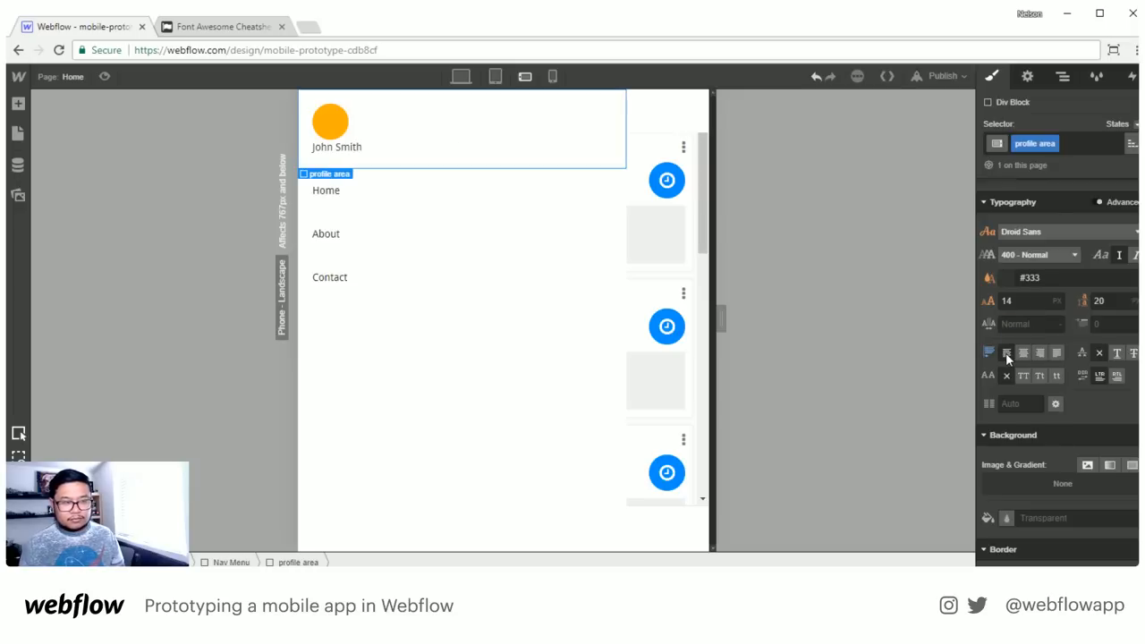
Duplicate the name Text Block below itself and replace the copy's text with the profile's e-mail address
click(342, 149)
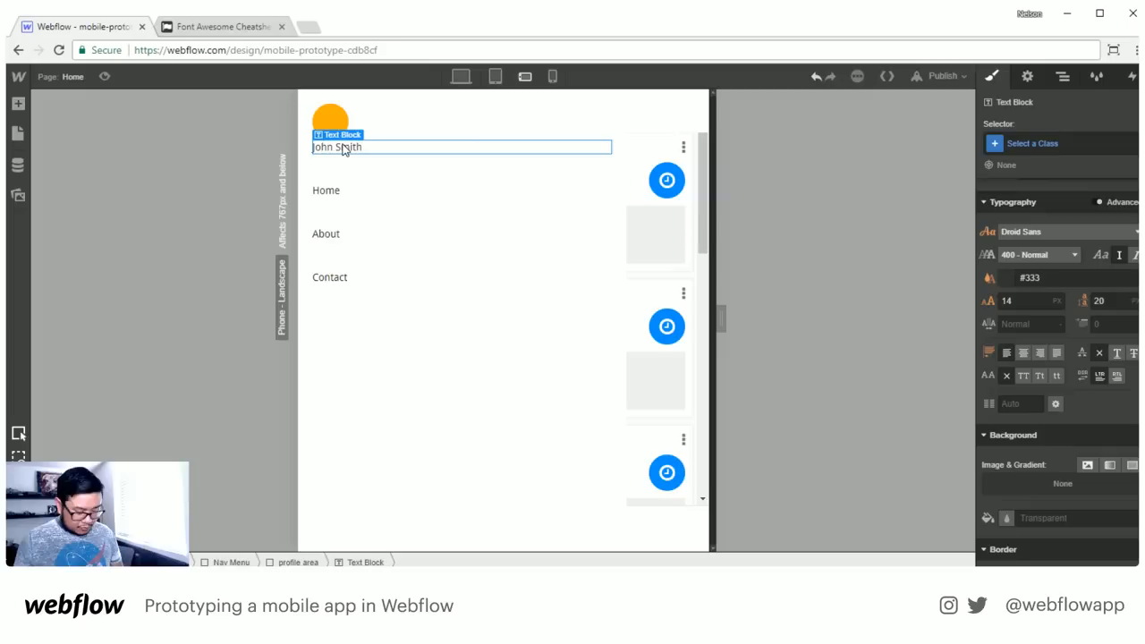
double_click(342, 149)
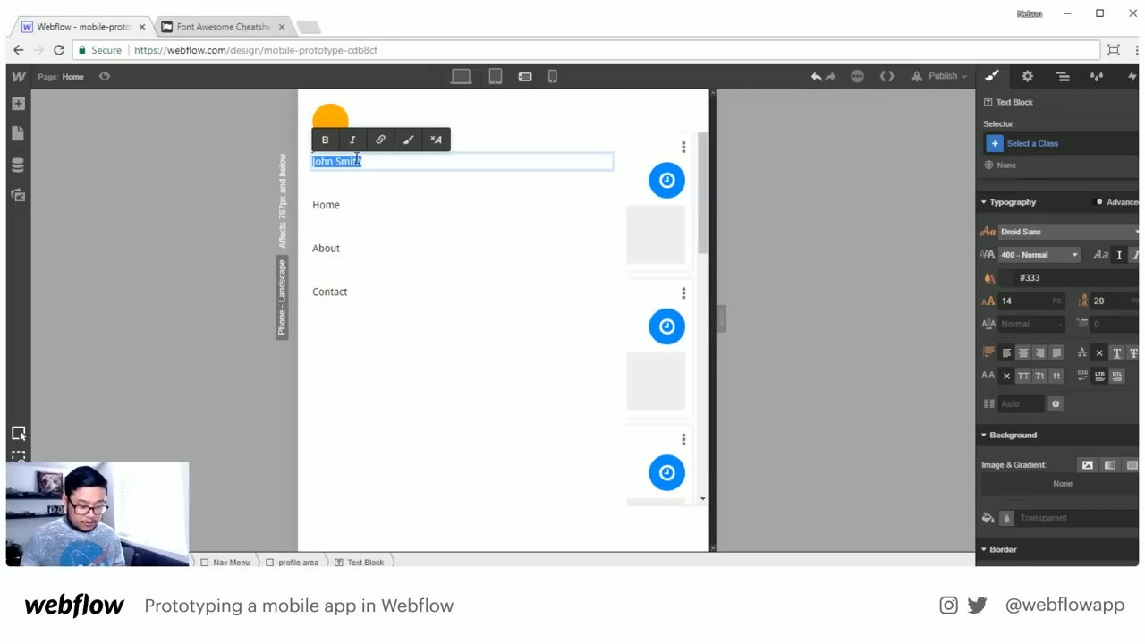
text(j.smith@example.com)
key(Escape)
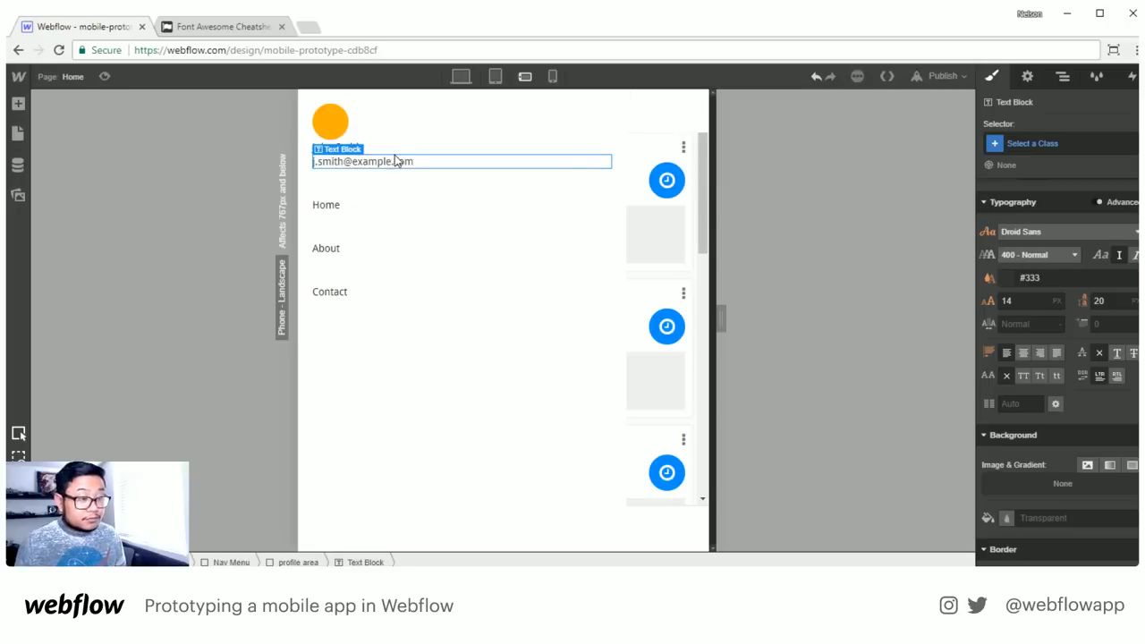
Set the profile photo's bottom margin to 15 px
click(343, 127)
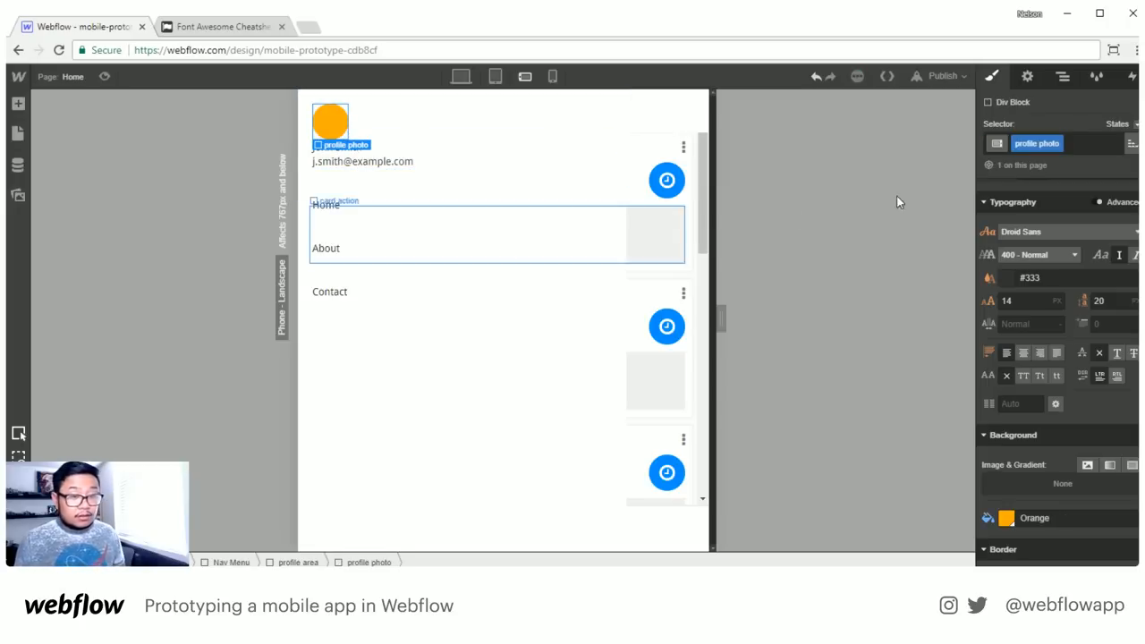
scroll(1050, 375, up, 3)
drag(1076, 268, 1076, 300)
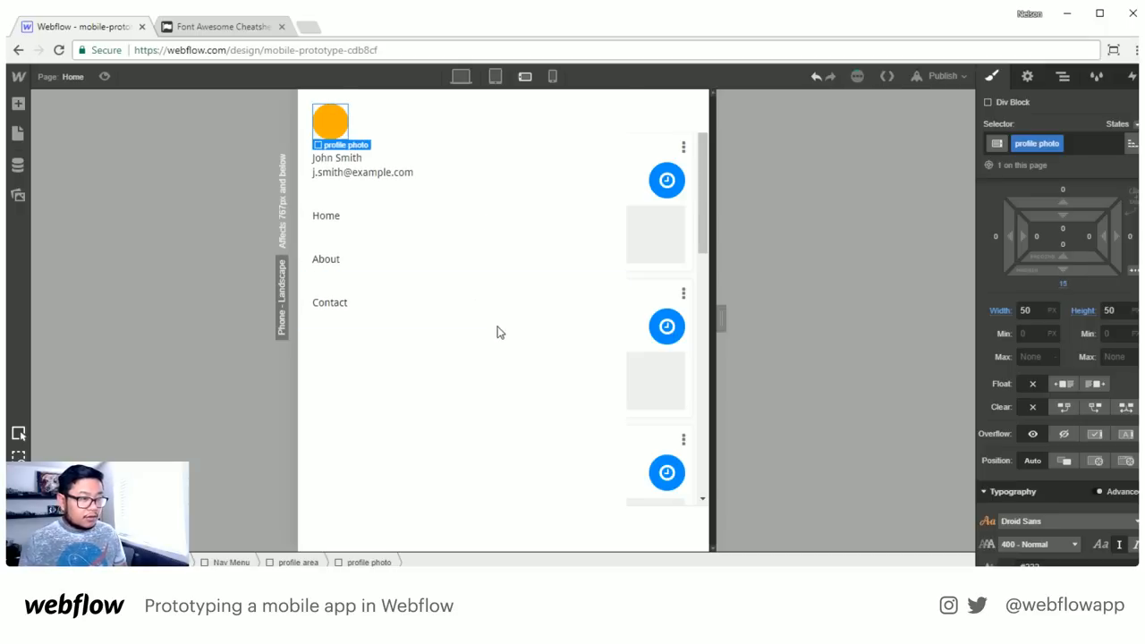
Give the profile name Text Block a new class "name" and set its font weight to 700 - Bold
click(343, 162)
click(1039, 141)
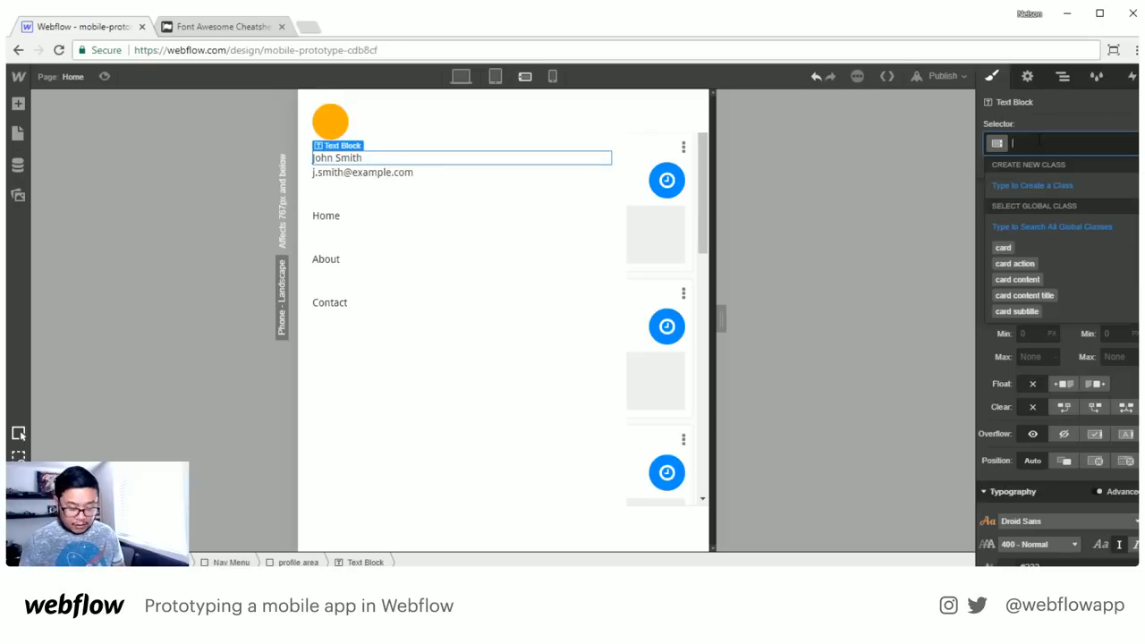
text(name)
key(Return)
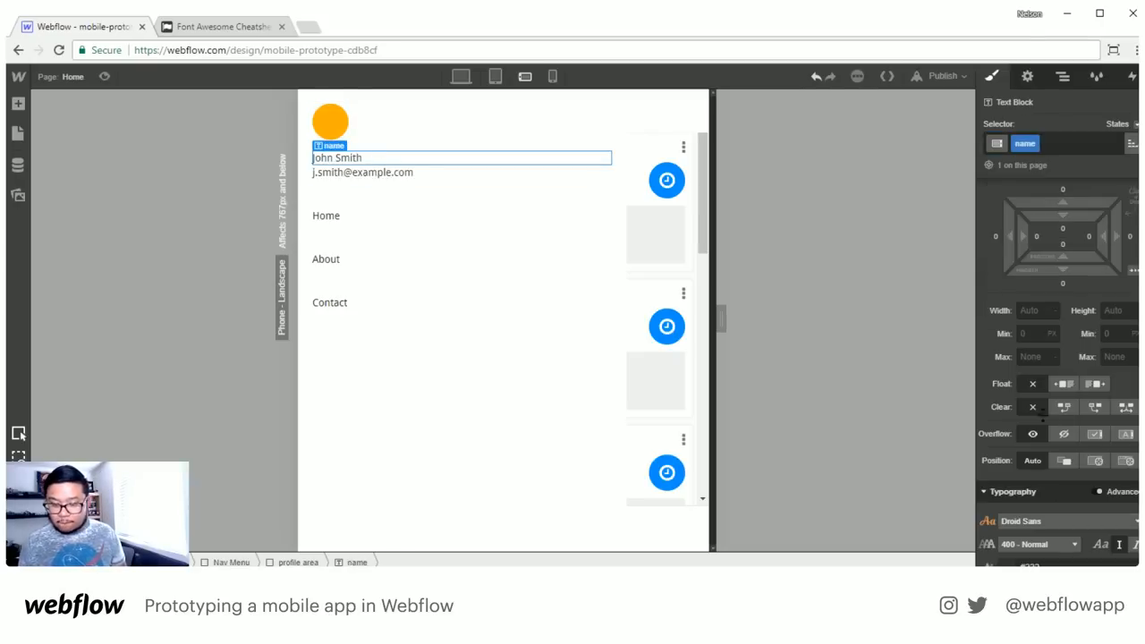
scroll(1013, 392, down, 5)
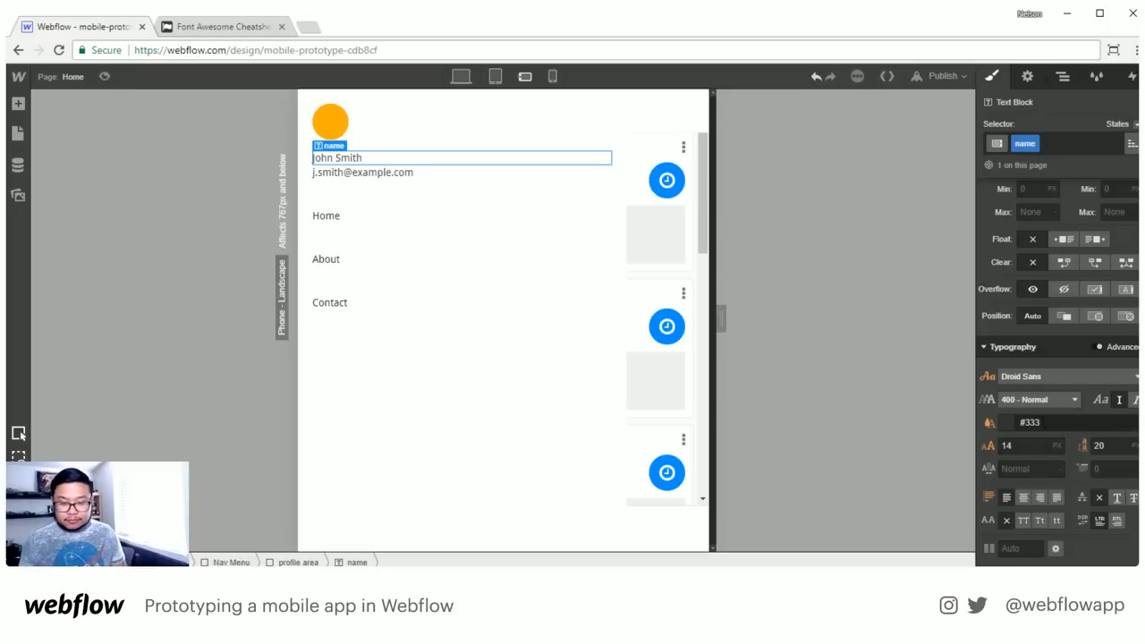
click(1038, 399)
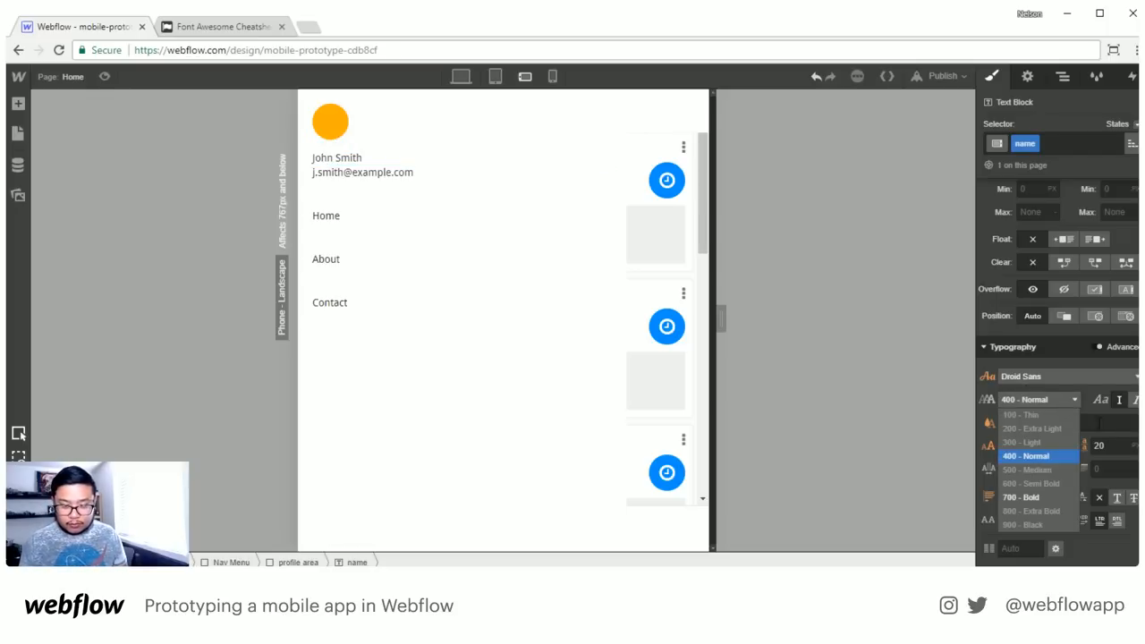
click(1040, 495)
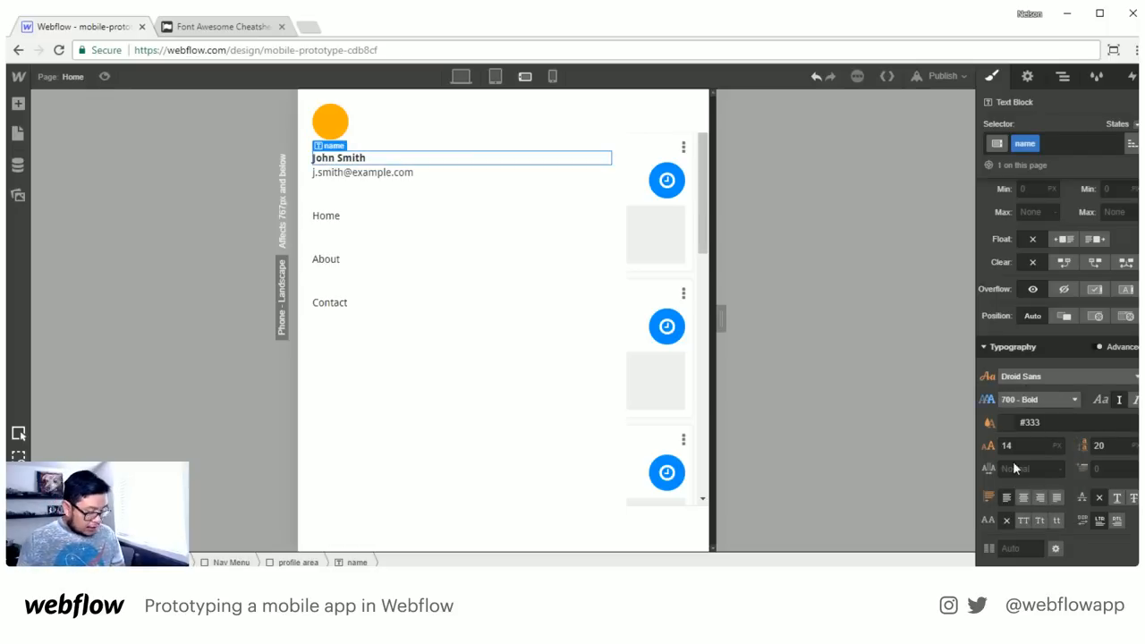
Give the e-mail Text Block a new class "email" with a 12 px font size and text color rgba(51, 51, 51, 0.46)
click(344, 176)
click(1029, 147)
text(email)
key(Return)
click(1041, 440)
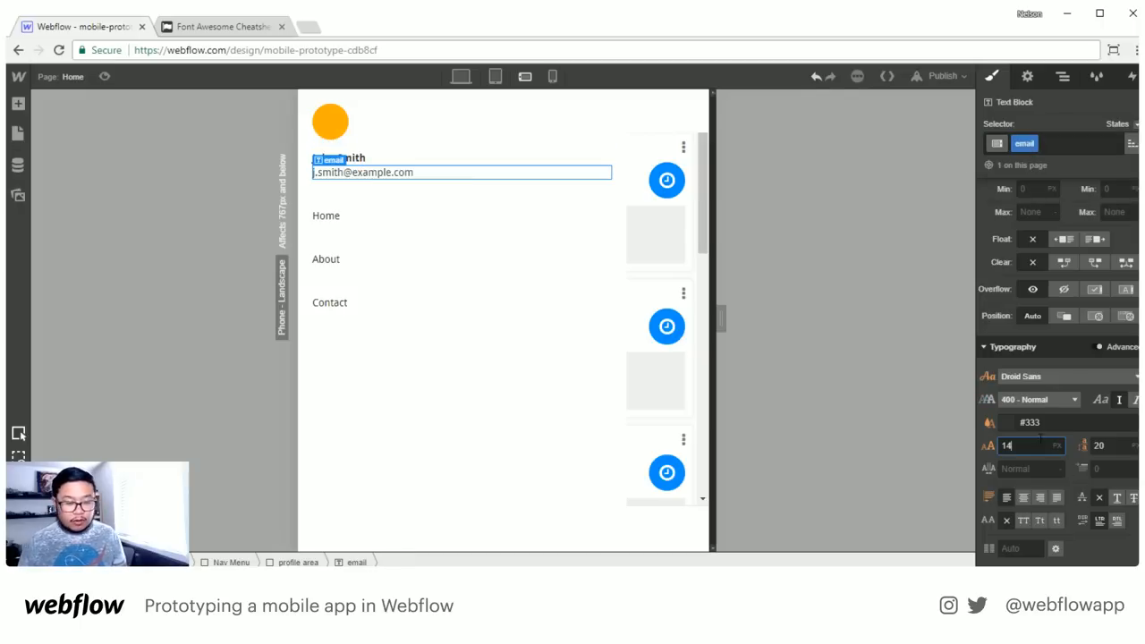
text(12)
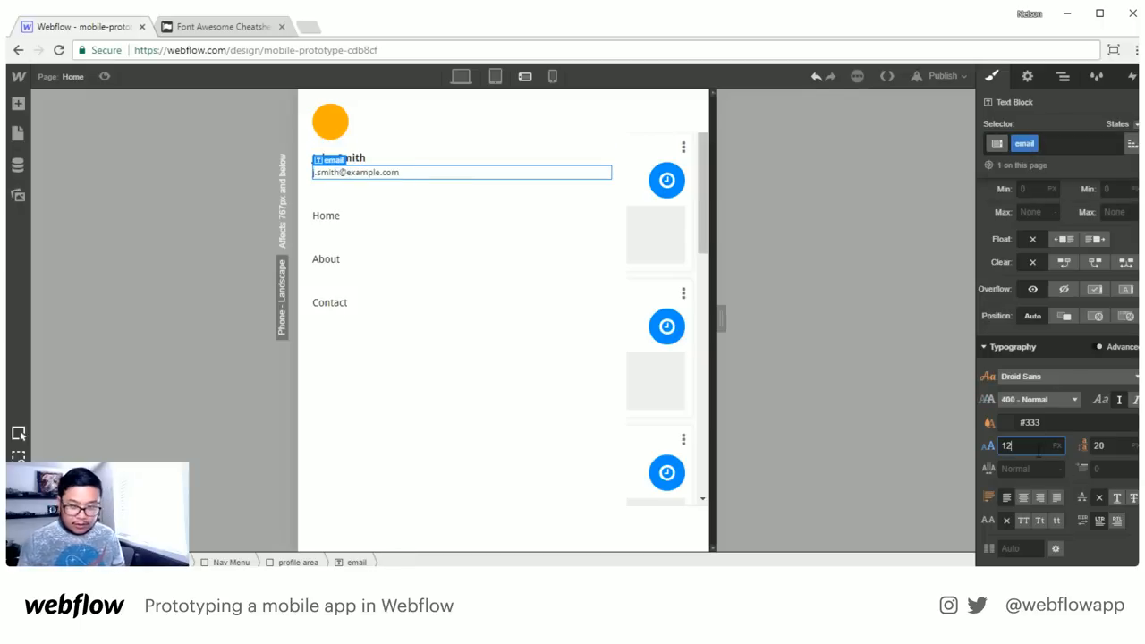
click(1004, 424)
drag(1130, 229, 1130, 265)
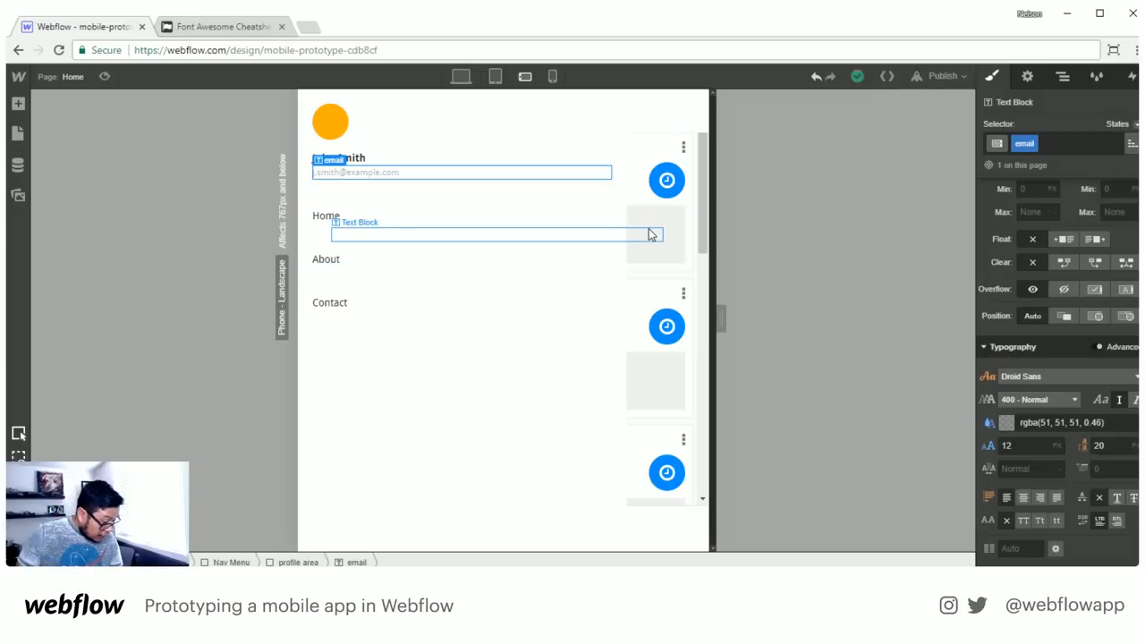
Set the profile area's background color to light blue #8bd0ff
click(614, 187)
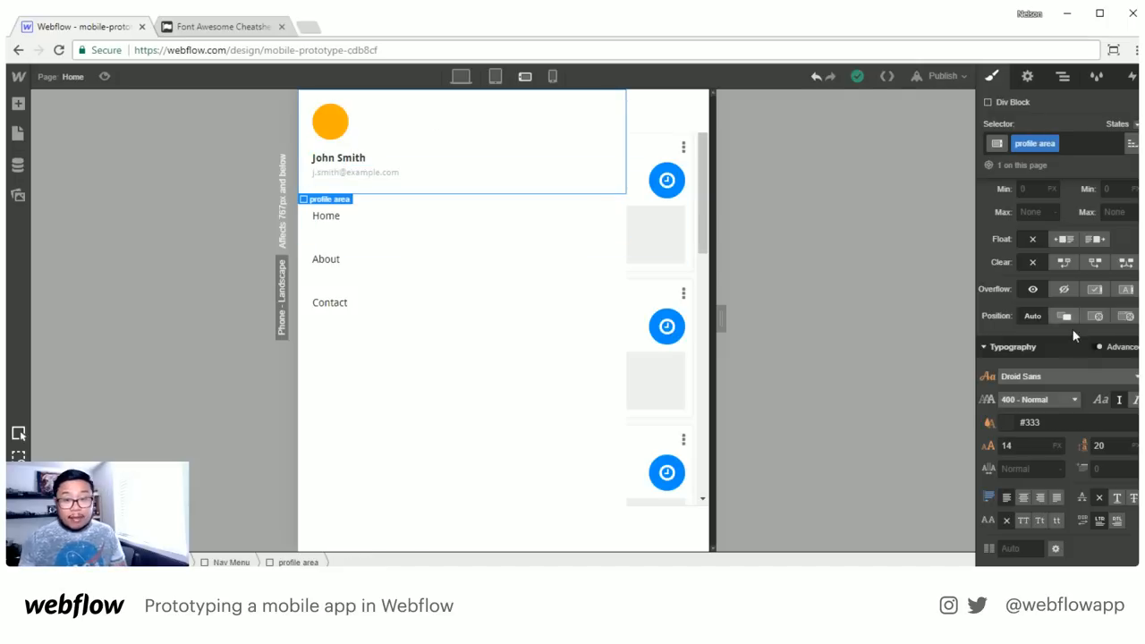
scroll(1074, 332, down, 5)
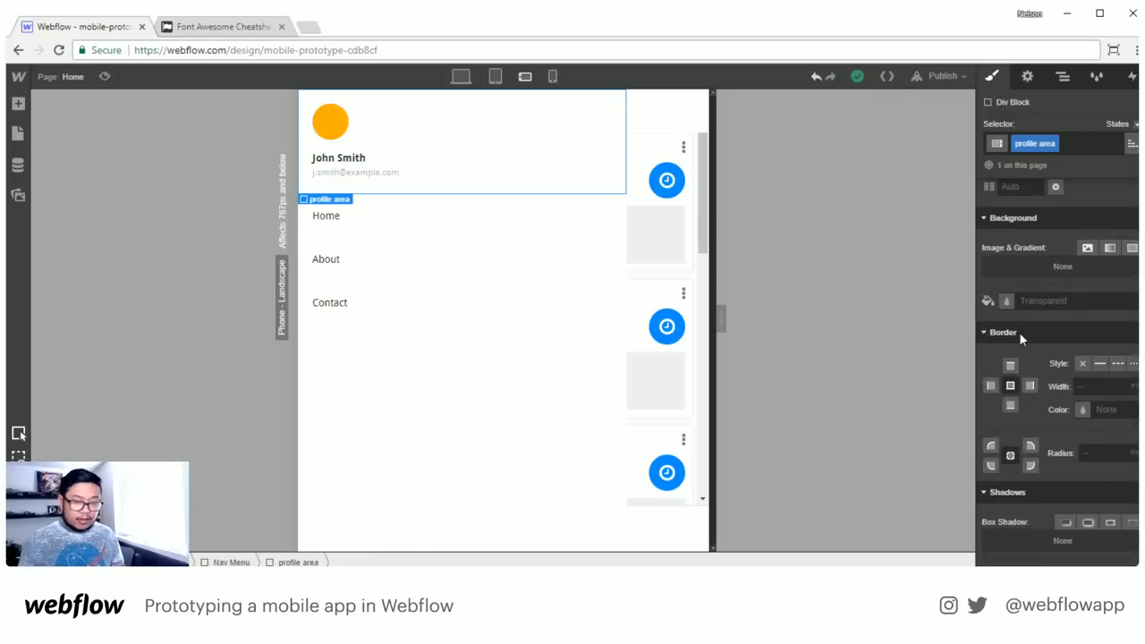
click(1005, 301)
drag(1082, 349, 1059, 326)
click(1091, 244)
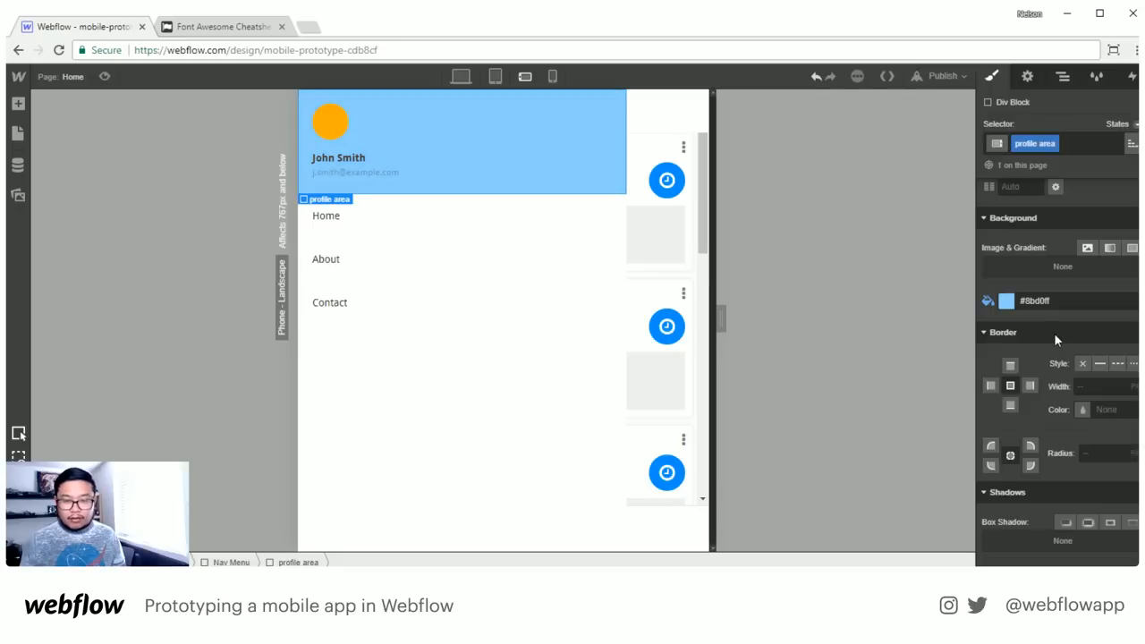
Add a solid 1 px border to only the right edge of the Nav Menu
click(598, 513)
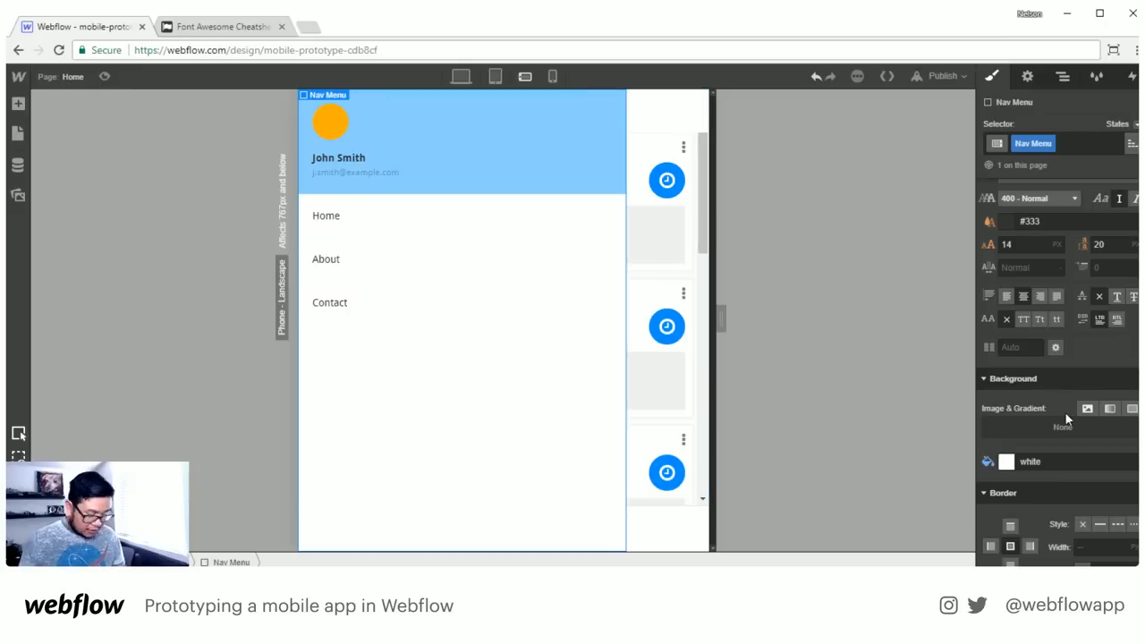
scroll(1047, 380, down, 3)
click(1029, 329)
click(1100, 306)
click(1052, 330)
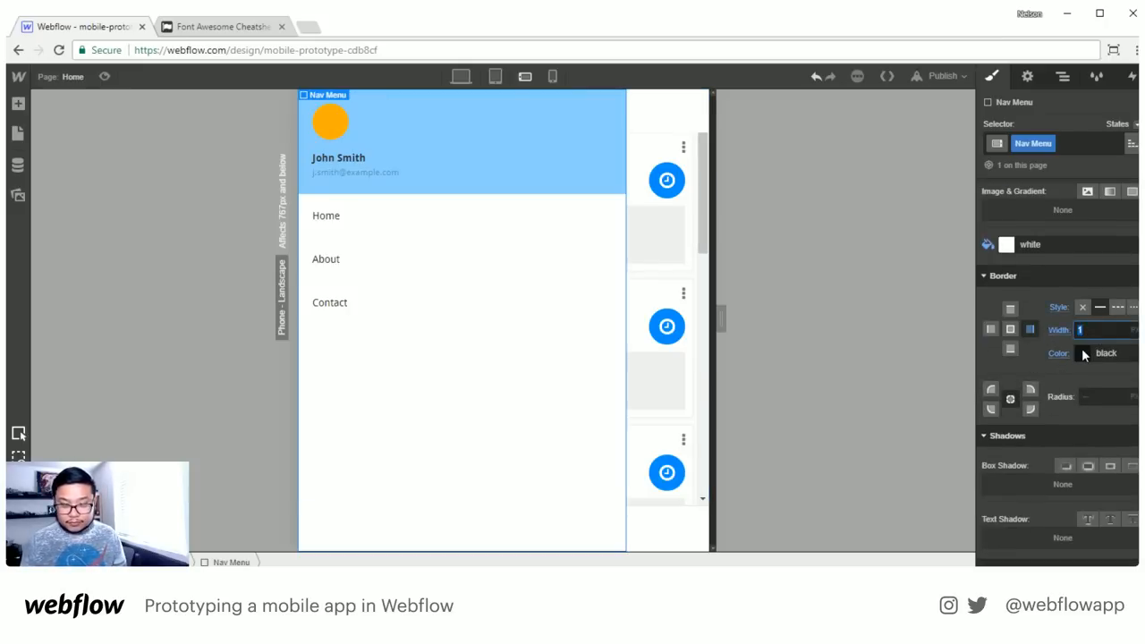
Set the Nav Menu's right border color to black at 10% opacity
click(1082, 354)
click(1127, 194)
drag(1122, 229, 1126, 235)
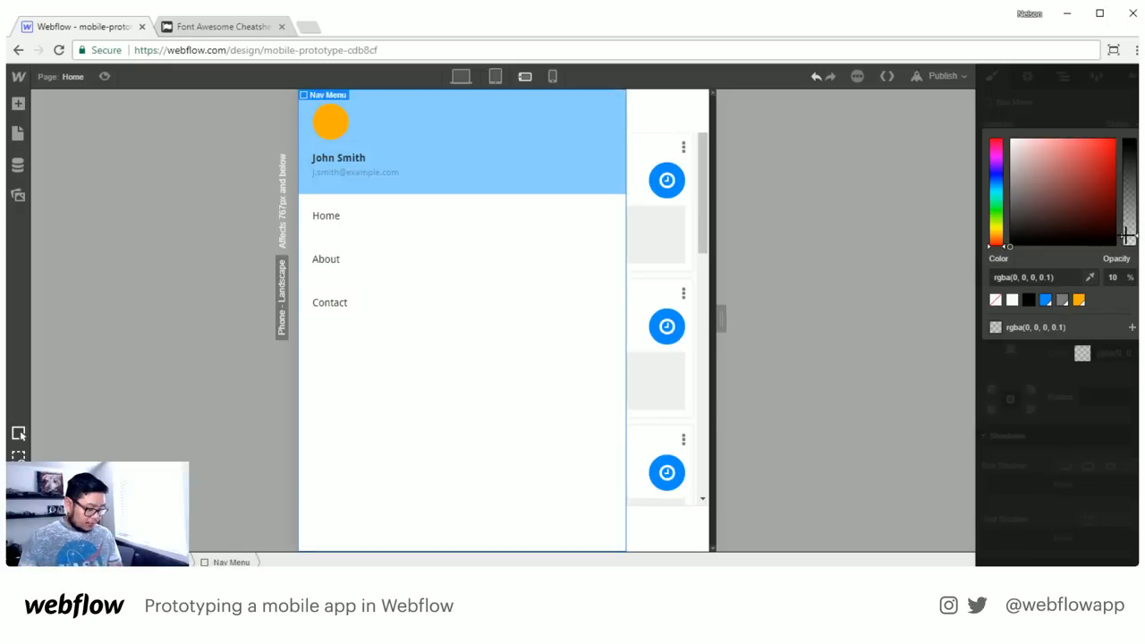
Change the Home nav link's text to "Explore"
click(429, 229)
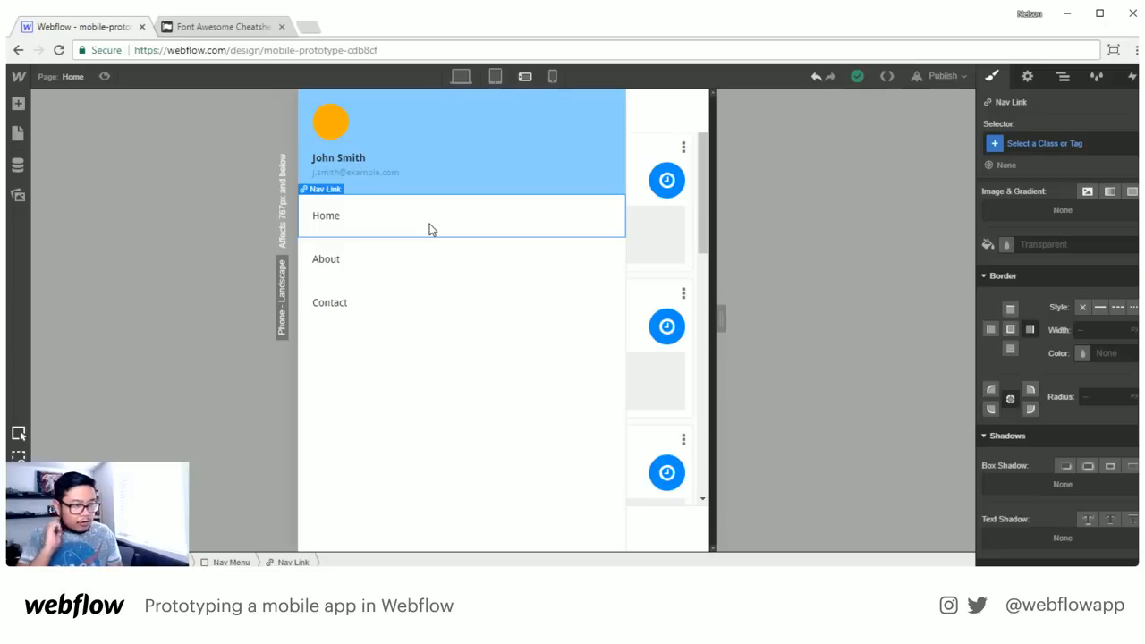
double_click(325, 218)
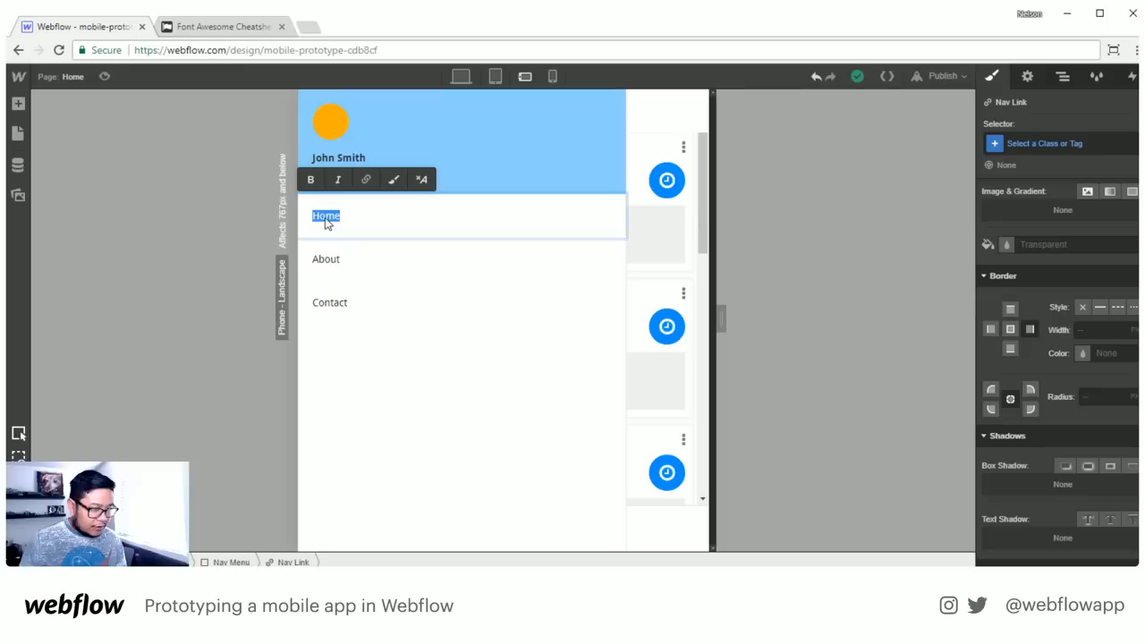
text(Explore)
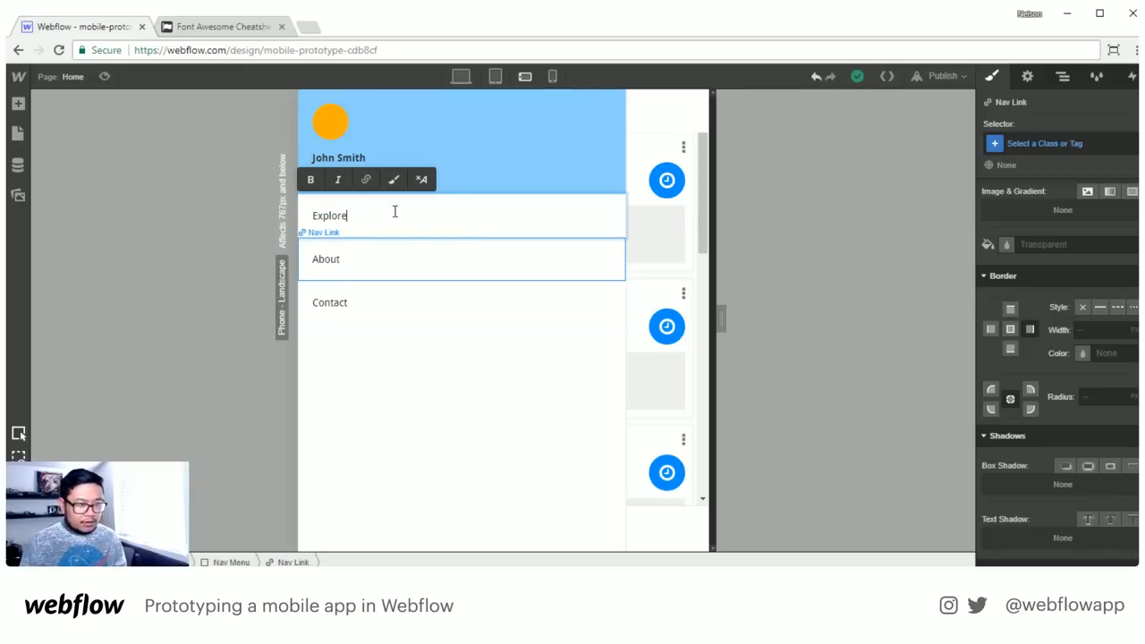
key(Escape)
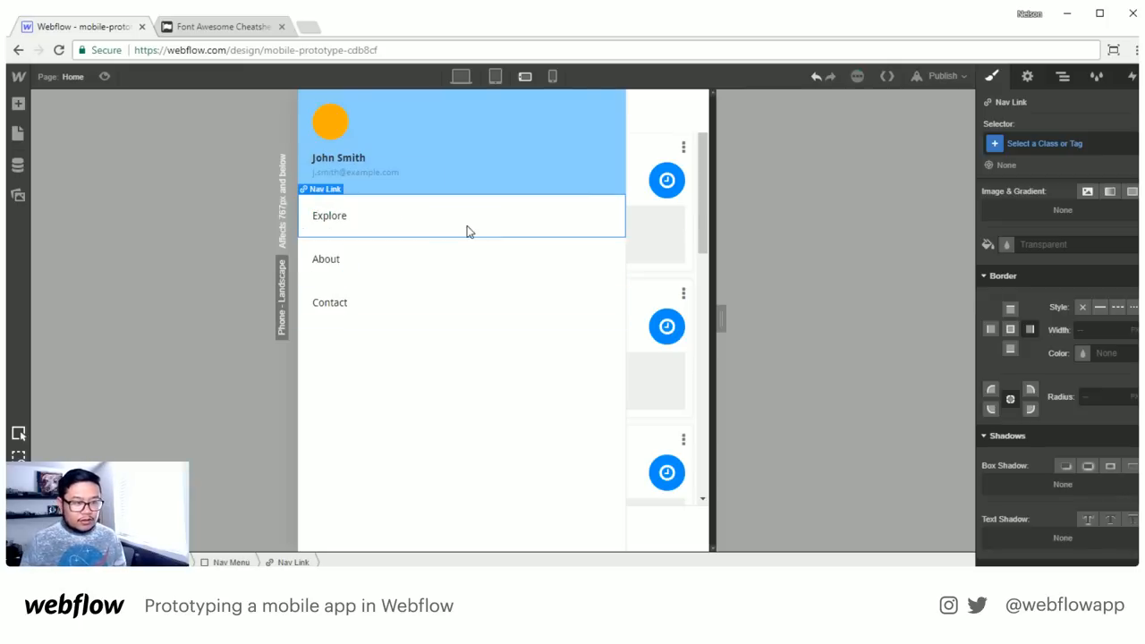
Find the compass icon in the Font Awesome Cheatsheet and paste it directly before the Explore link's text in Webflow
double_click(343, 216)
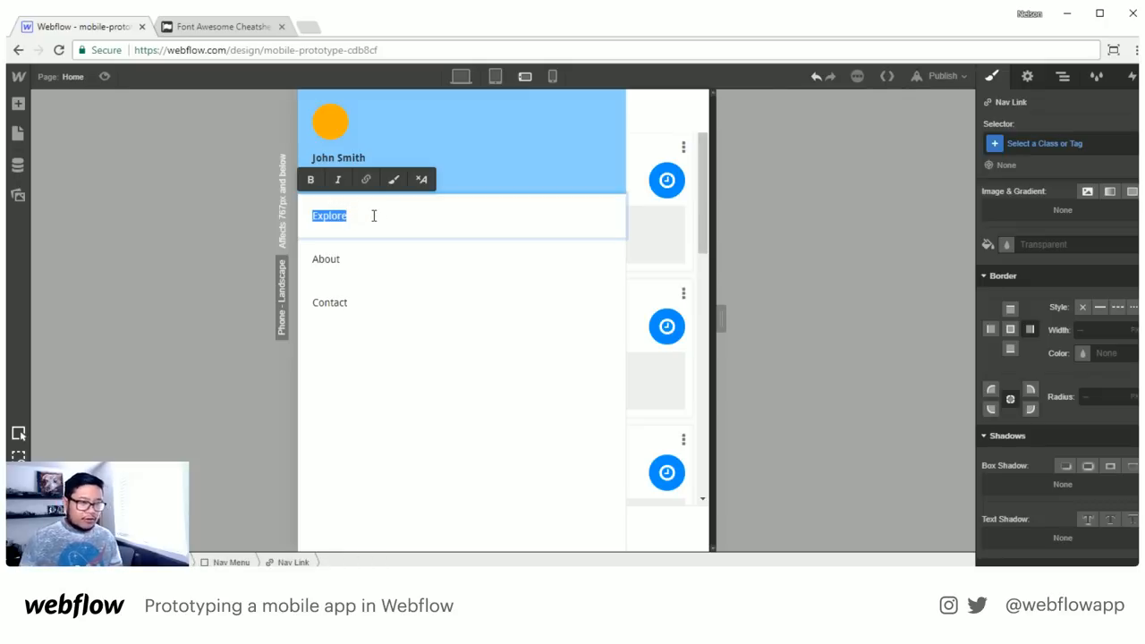
click(313, 220)
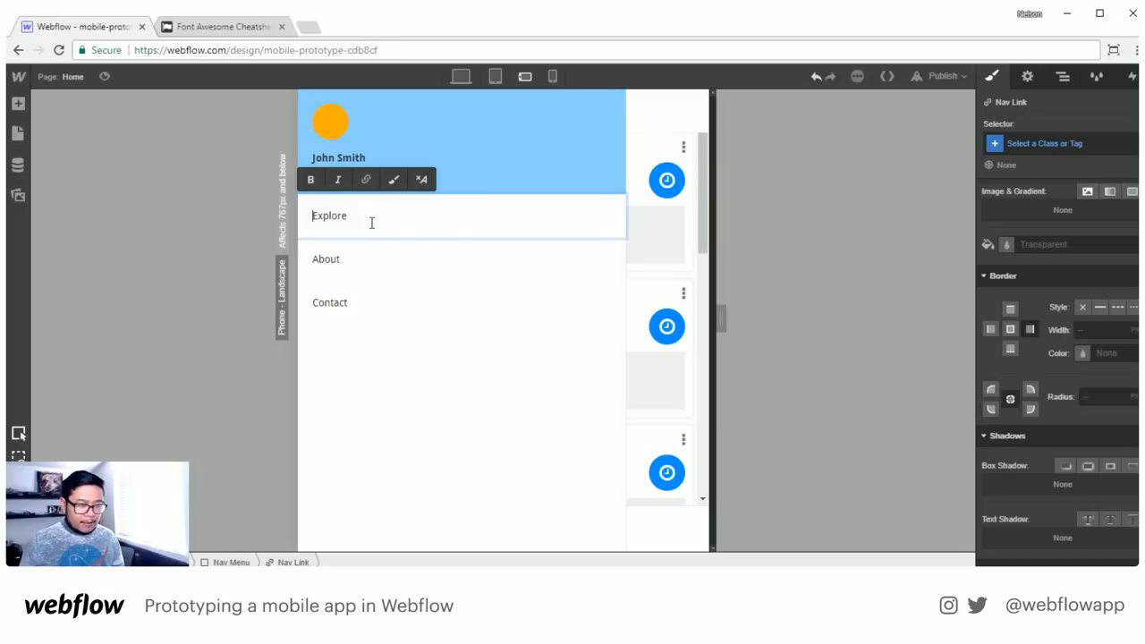
click(198, 28)
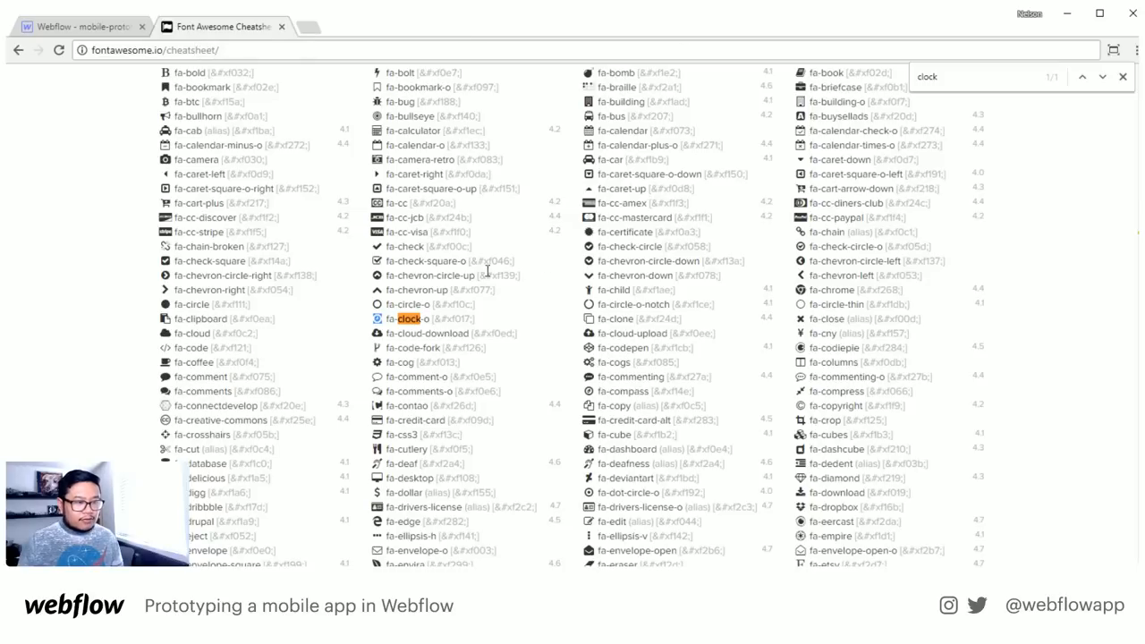
double_click(958, 78)
text(compass)
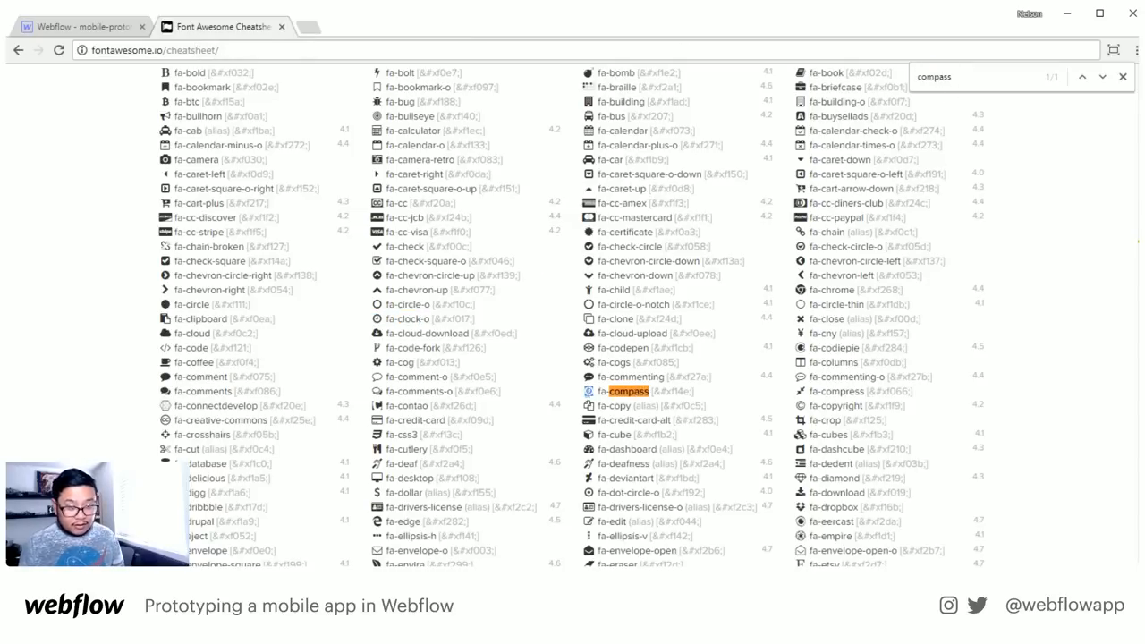
click(89, 27)
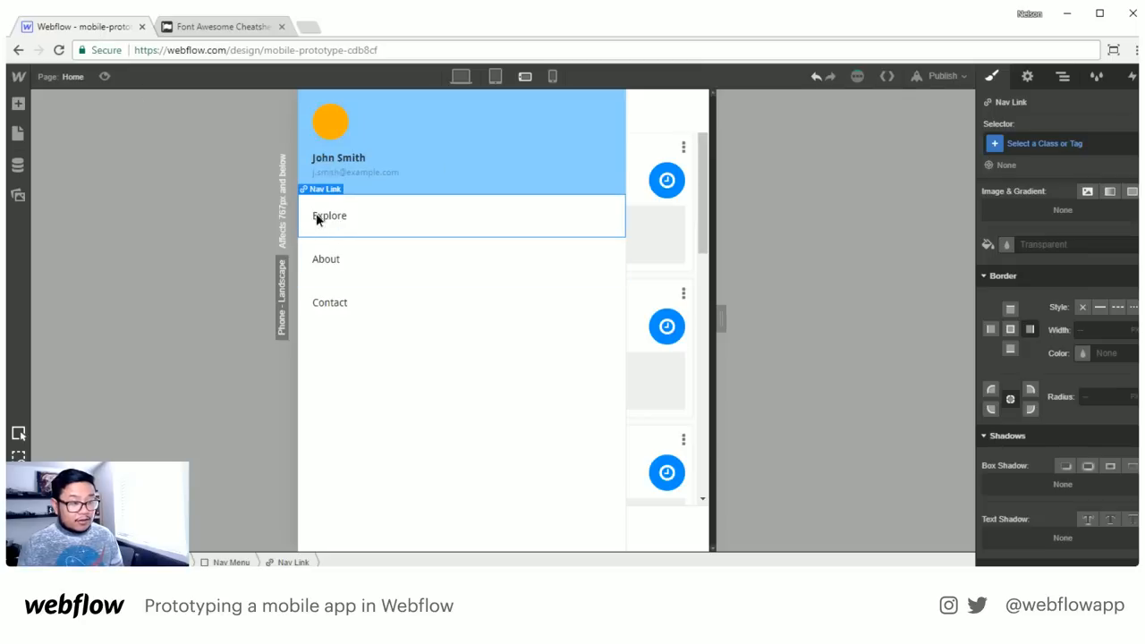
double_click(319, 216)
key(Left)
key(ctrl+v)
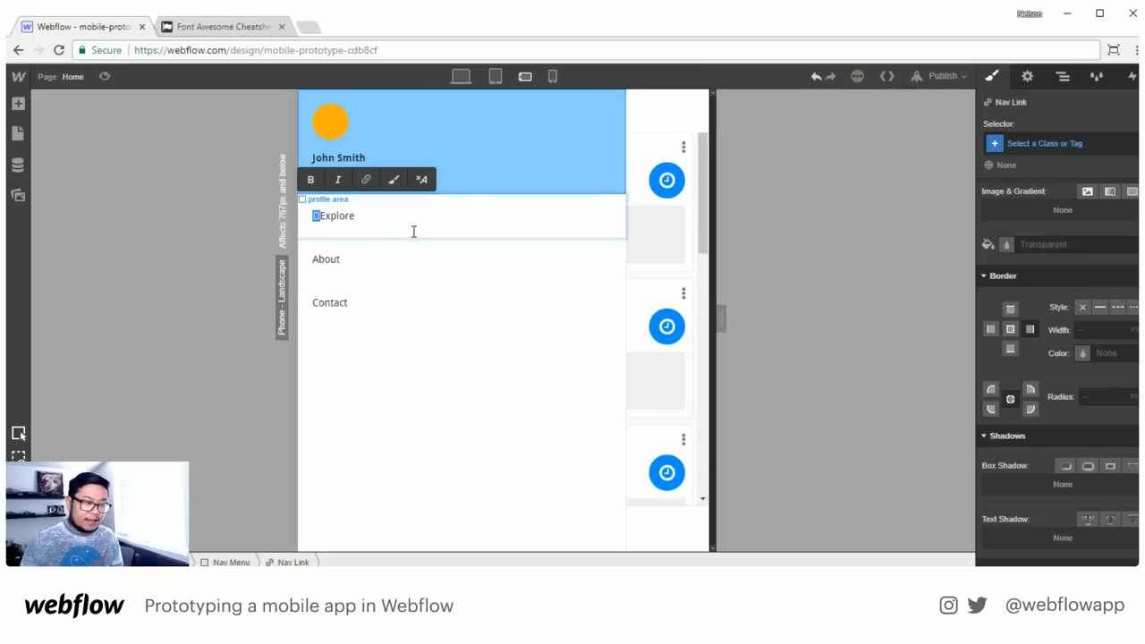
Wrap the pasted compass character in a text span and apply the existing "icon" class to it
click(395, 182)
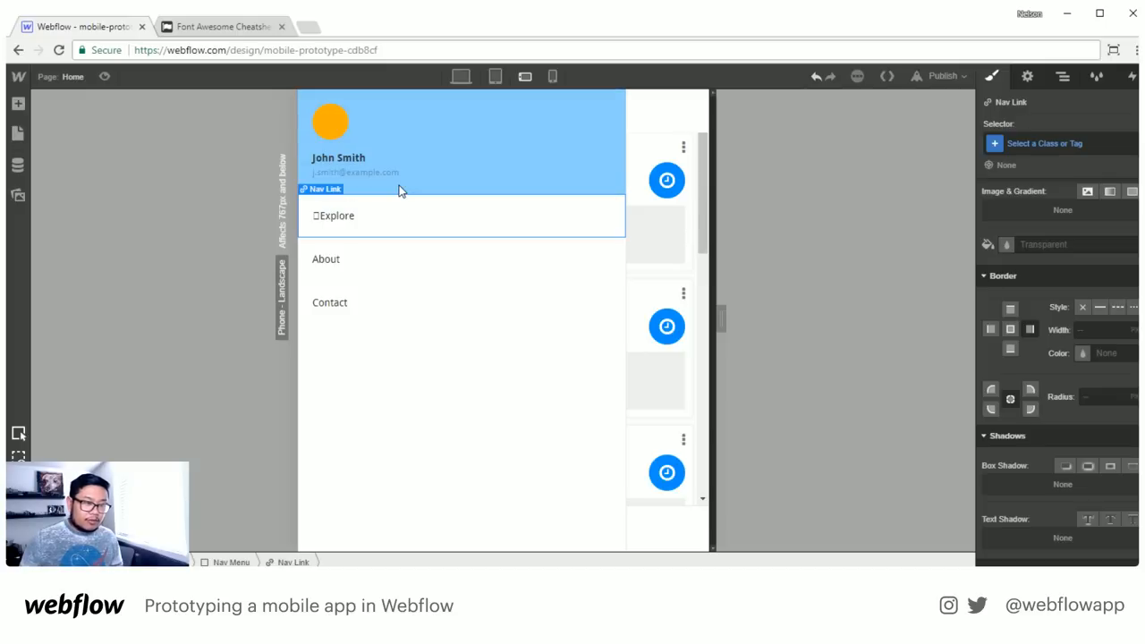
click(1053, 143)
text(icon)
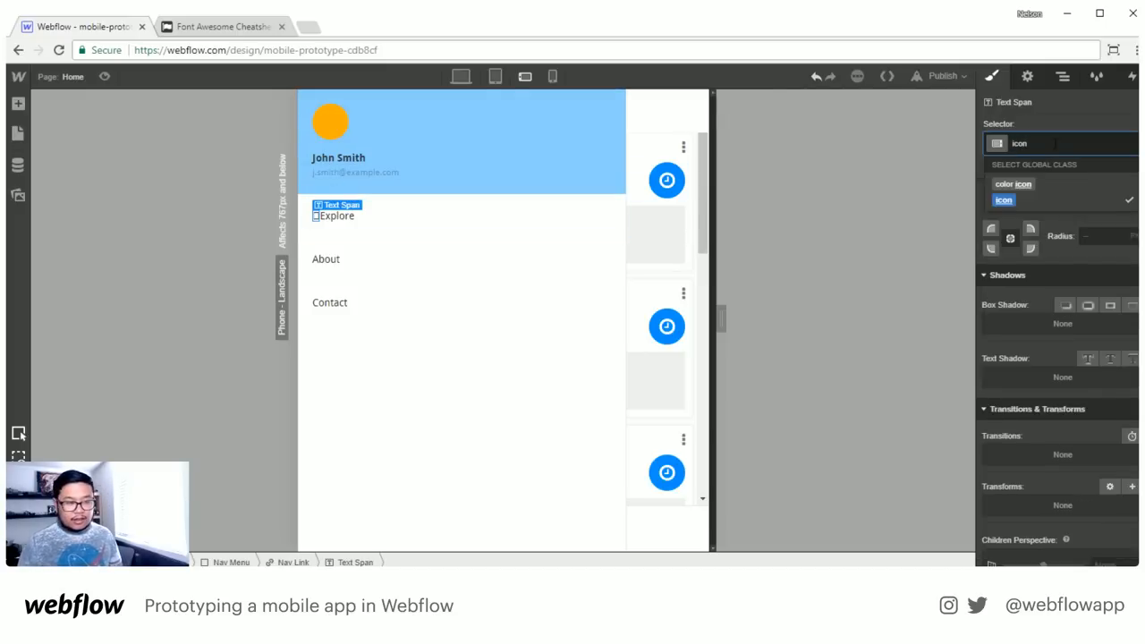
key(Return)
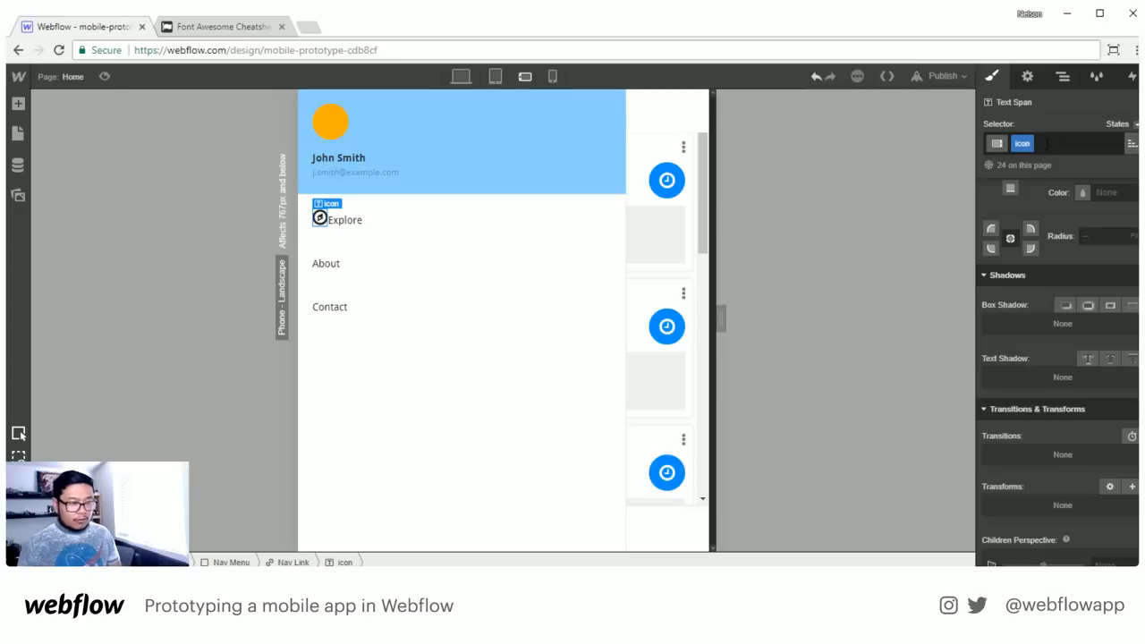
Set the Explore Nav Link to a horizontal flex layout with its children vertically centered
click(411, 218)
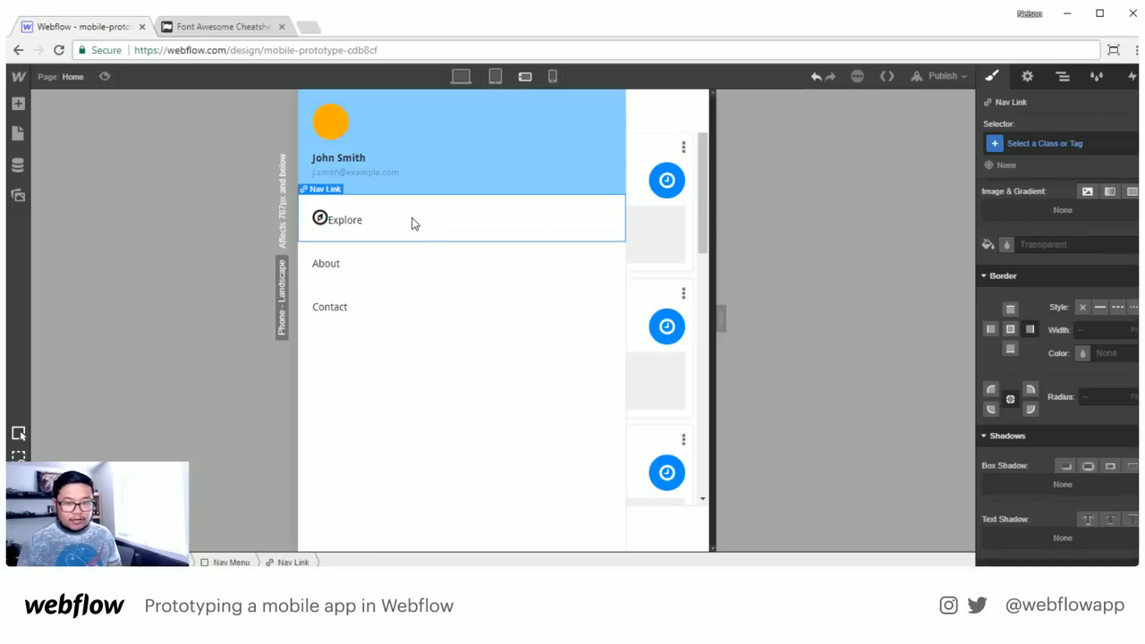
scroll(1063, 308, up, 5)
scroll(1064, 310, up, 2)
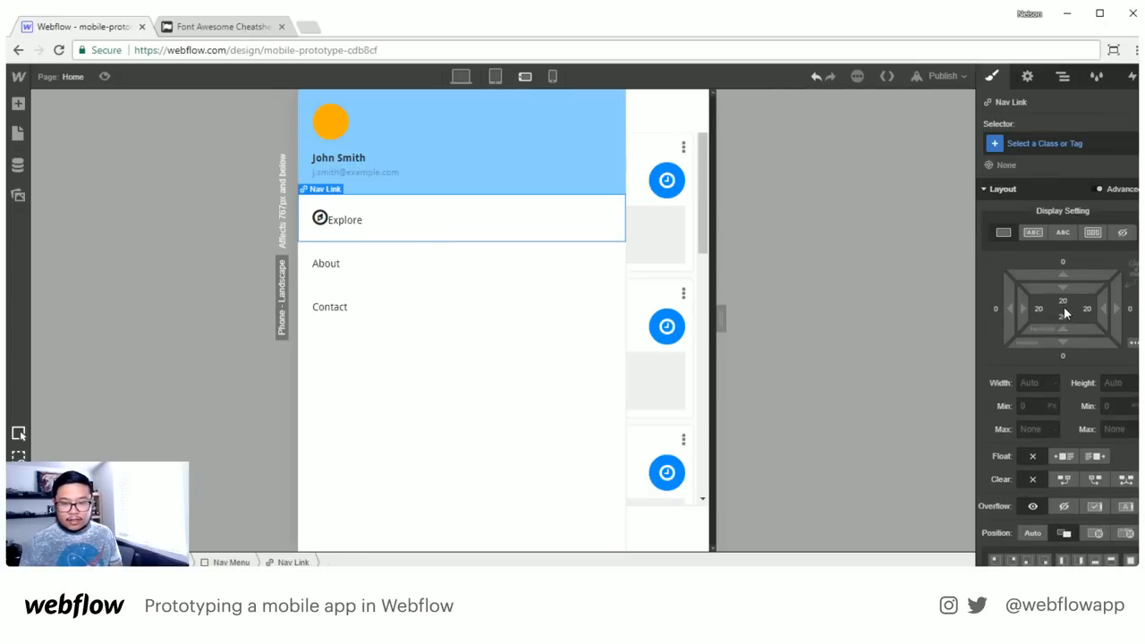
click(1092, 233)
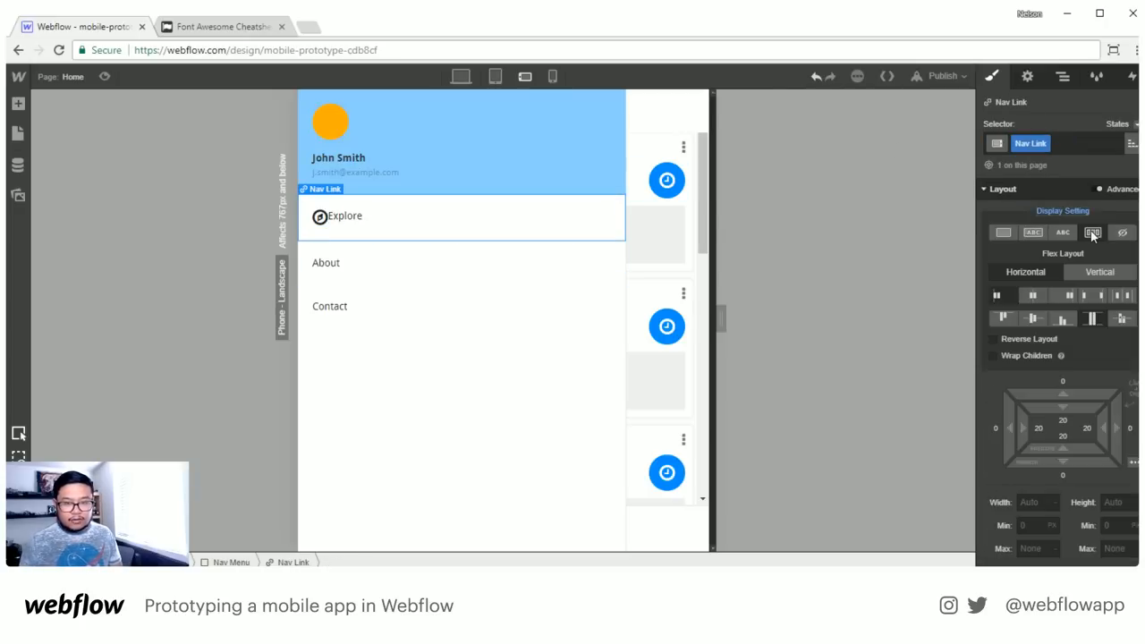
click(1032, 321)
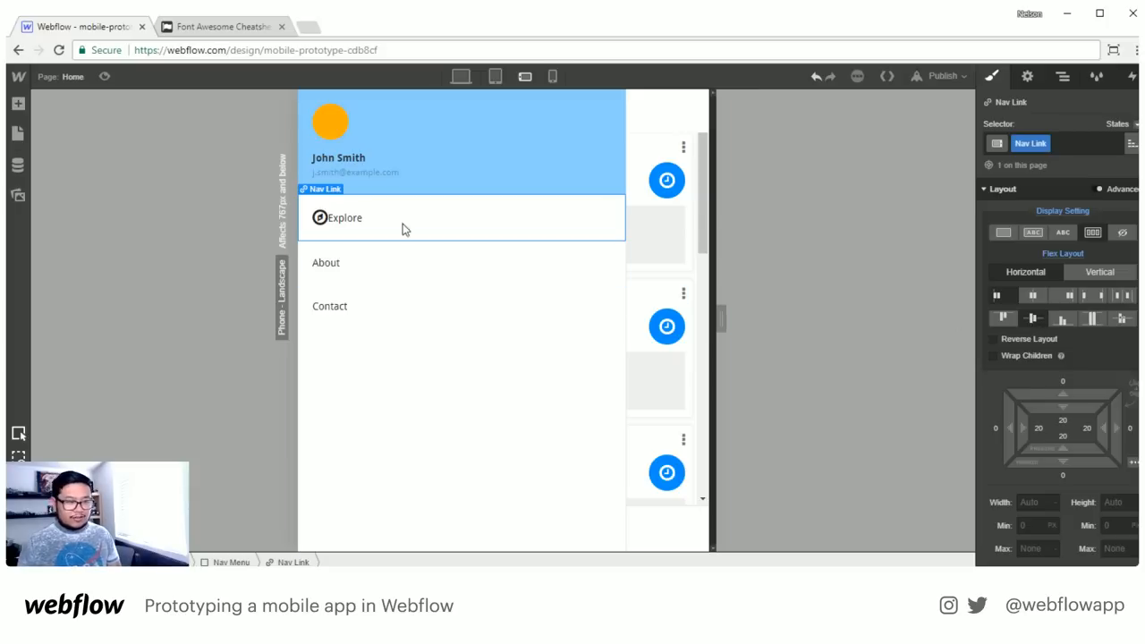
Give the compass icon a new combo class "drawer icon" with a 25 px right margin
click(319, 221)
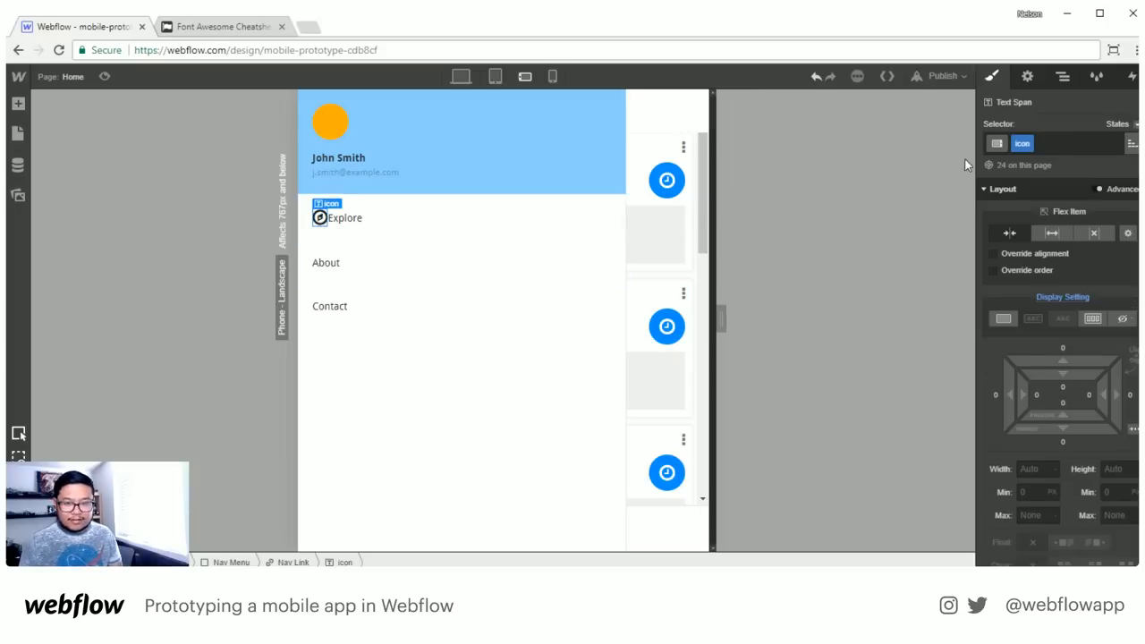
click(1051, 143)
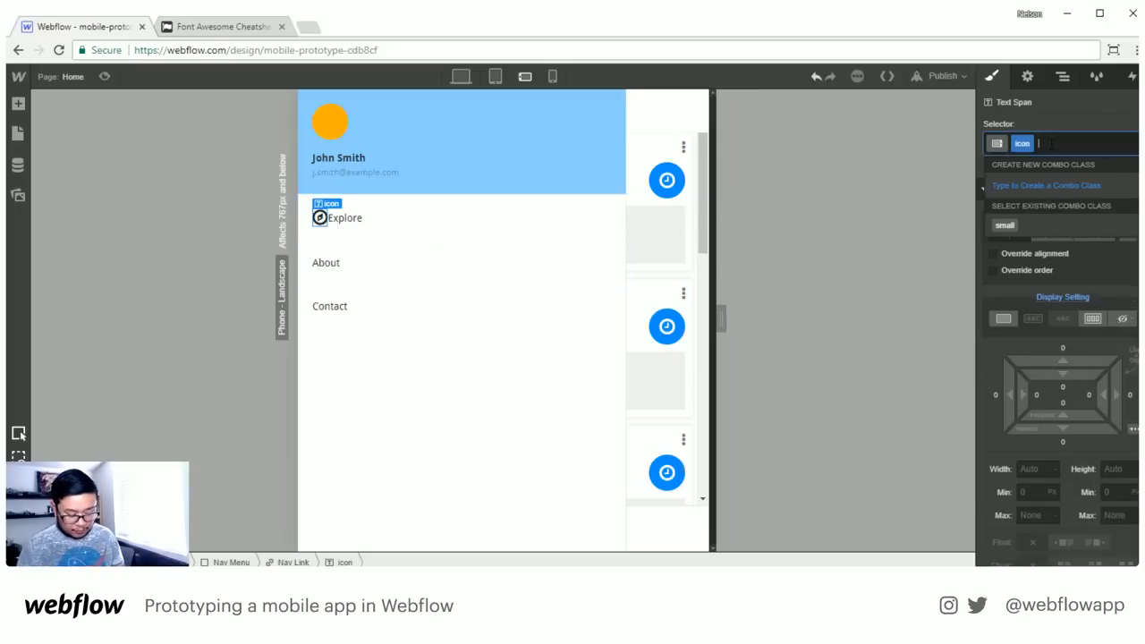
text(d)
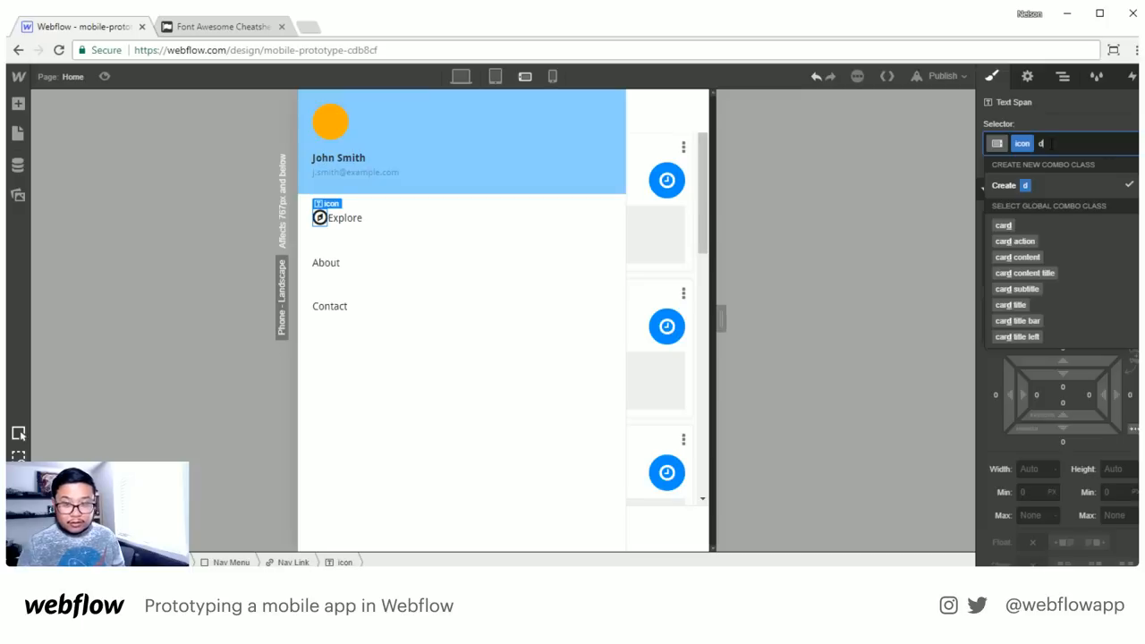
text(rawer icon)
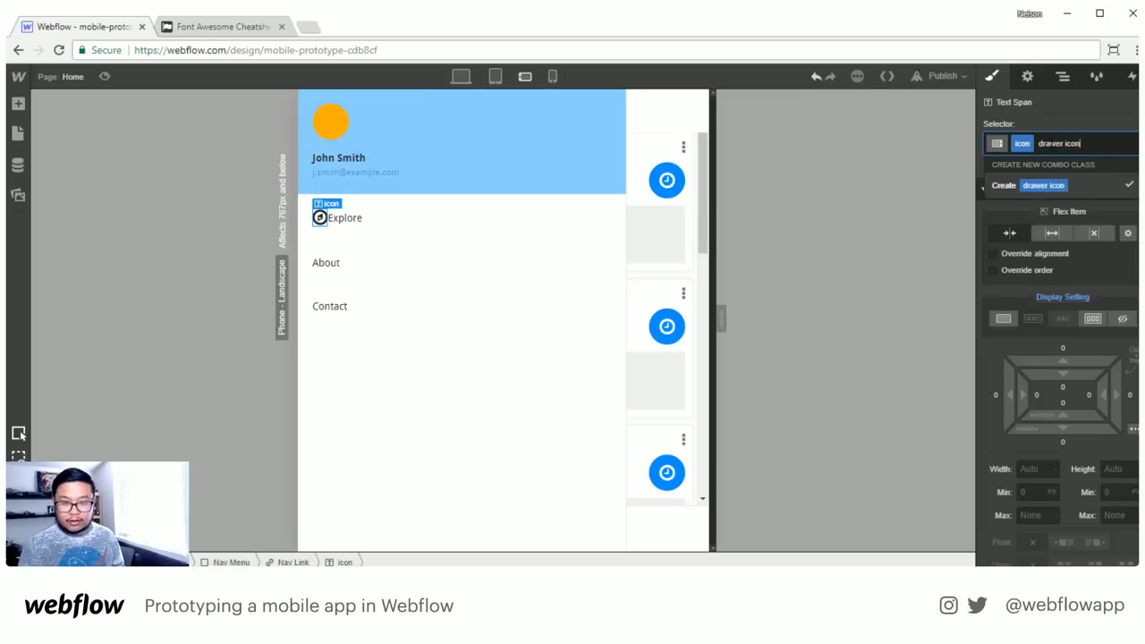
key(Return)
drag(1117, 398, 1129, 398)
click(1131, 399)
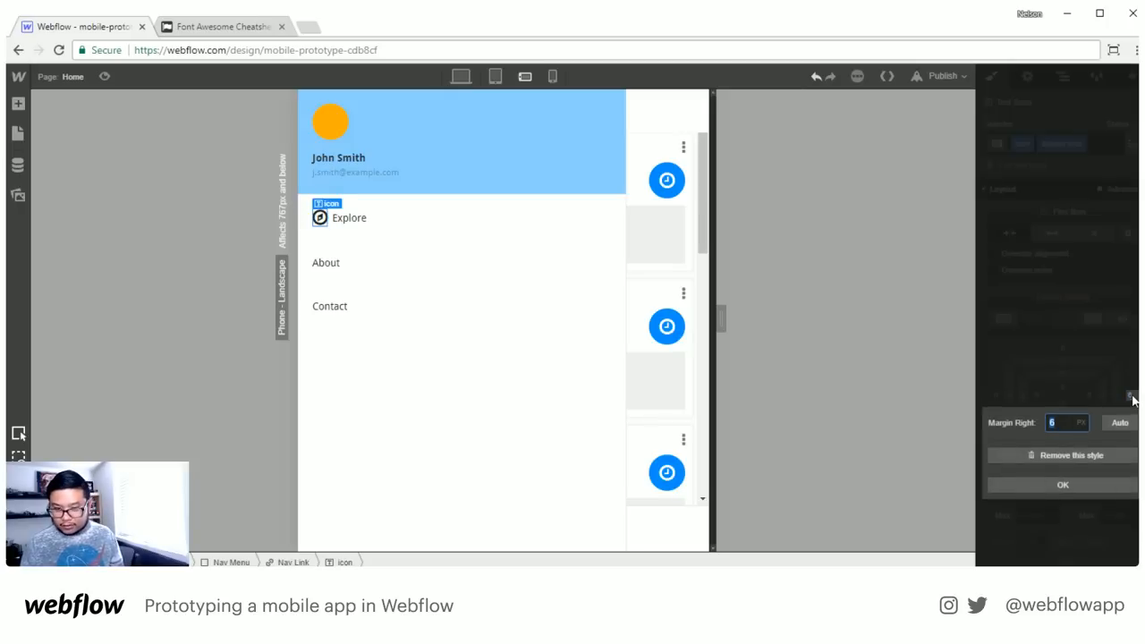
text(20)
key(Return)
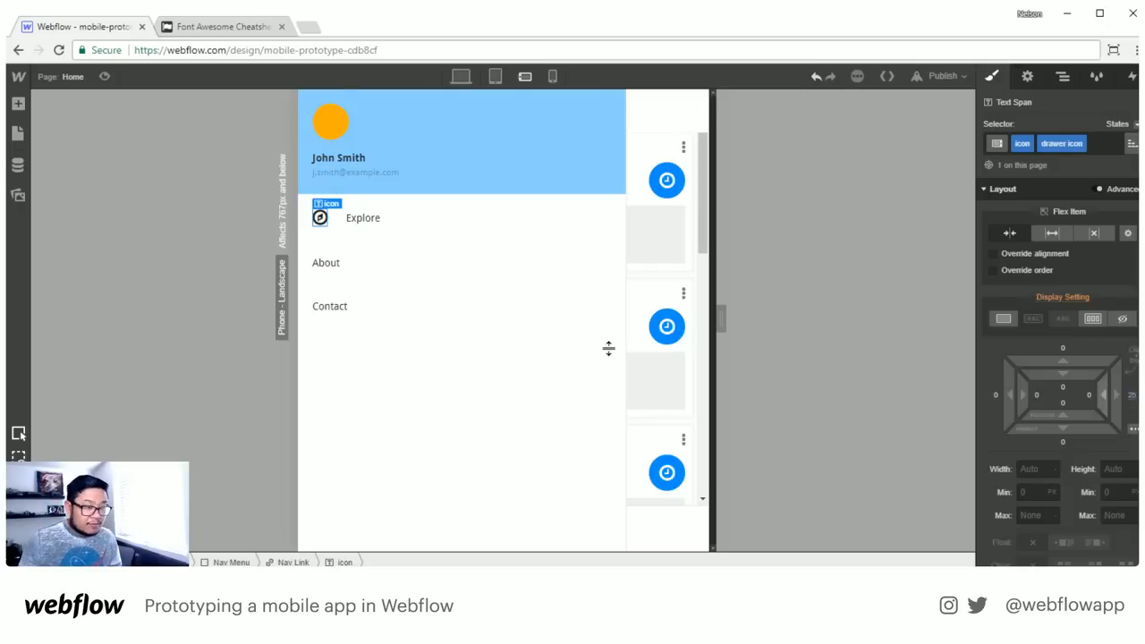
Delete the About and Contact links from the Nav Menu
click(534, 241)
scroll(1062, 465, down, 10)
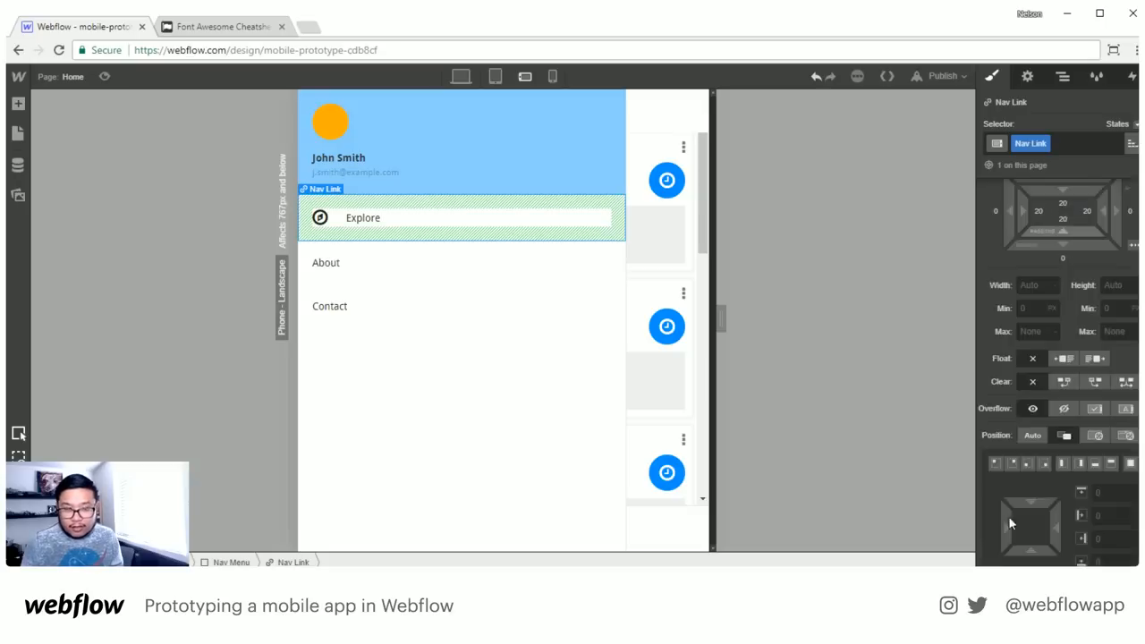
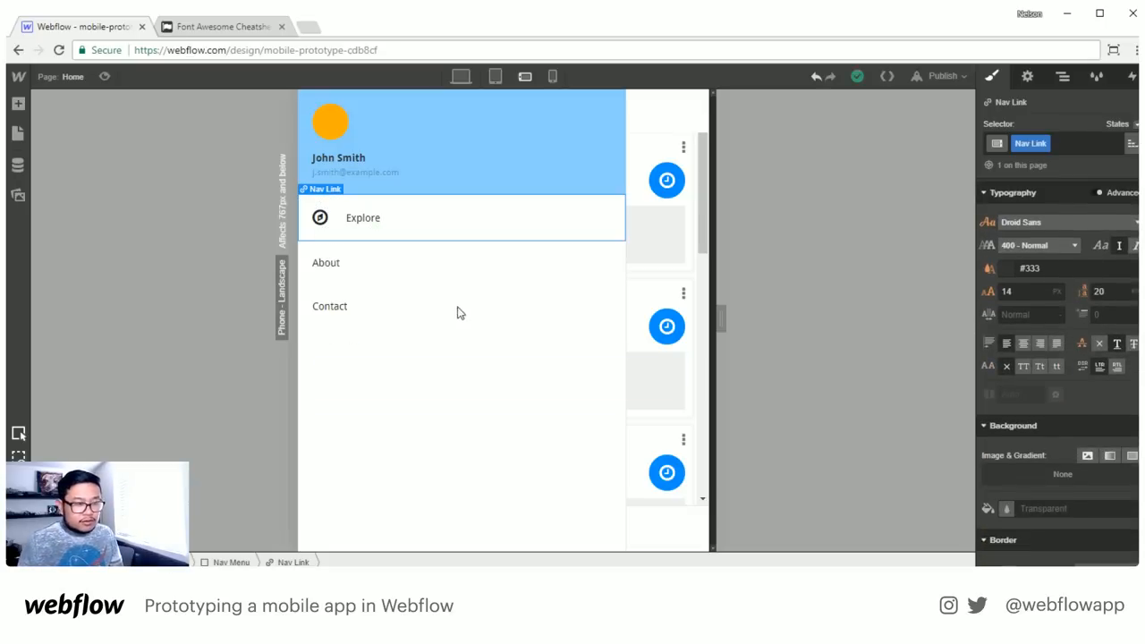
click(421, 266)
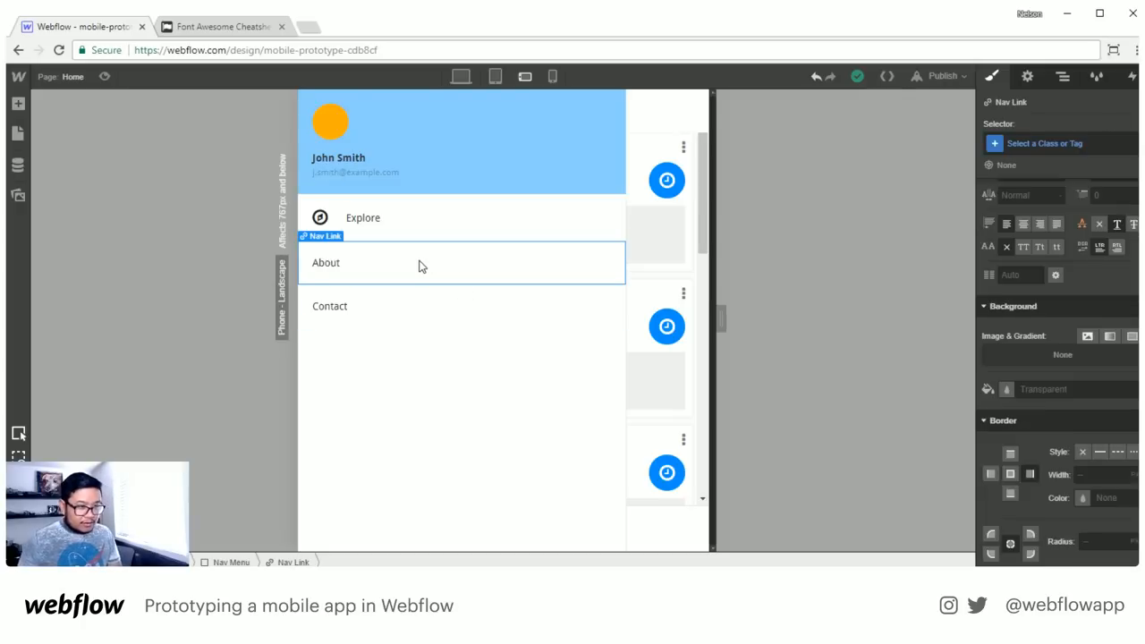
key(Delete)
key(Delete)
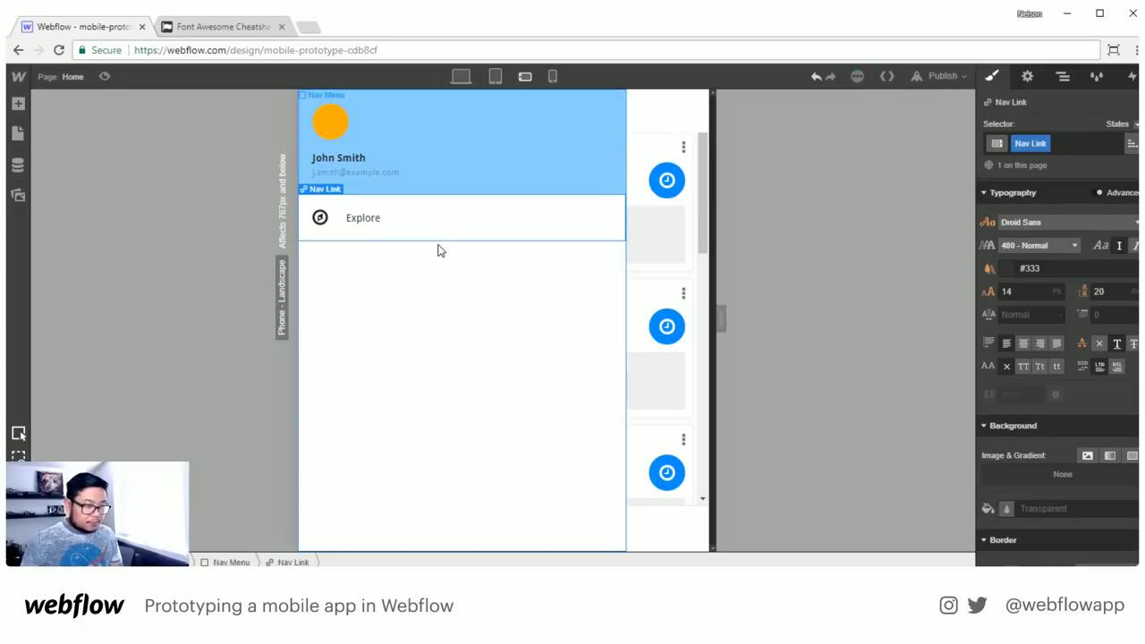
Paste eight copies of the Explore Nav Link into the Nav Menu below the original
key(ctrl+v)
key(ctrl+v)
key(ctrl+v)
key(ctrl+v)
key(ctrl+v)
key(ctrl+v)
key(ctrl+v)
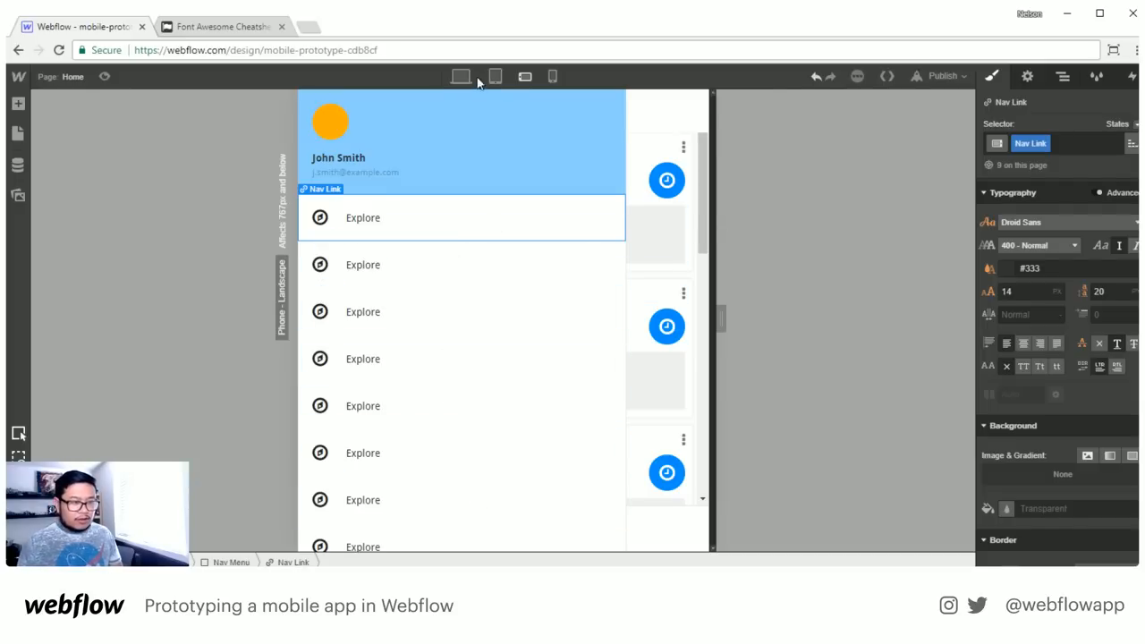
Select the Nav Menu element and set its height to 100 VH
click(1058, 79)
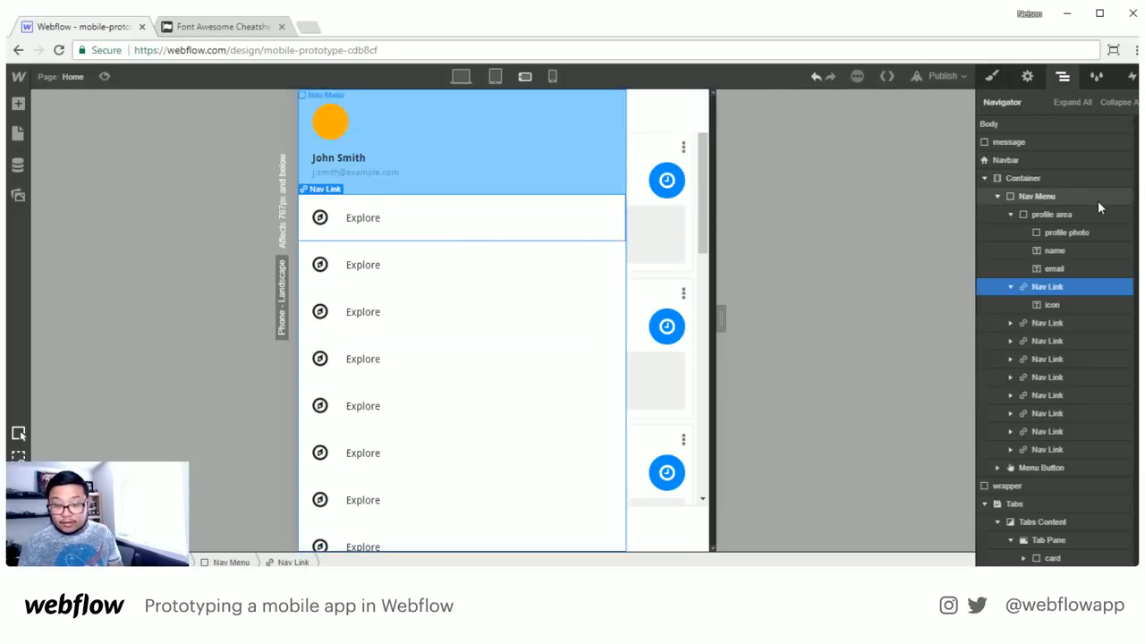
click(1010, 286)
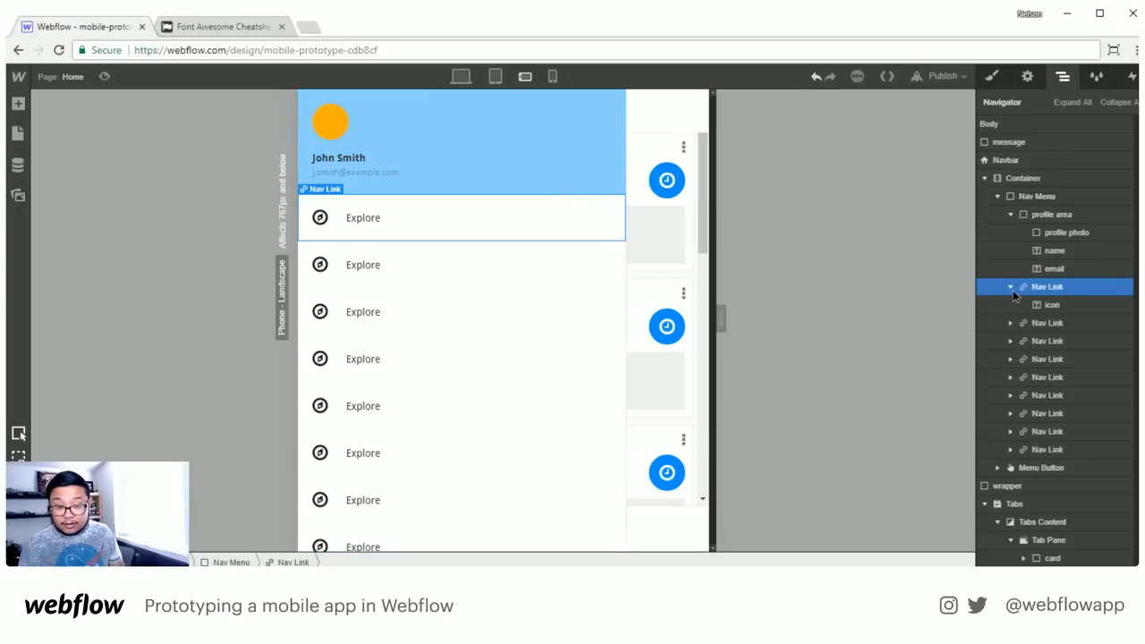
click(1010, 215)
click(1015, 197)
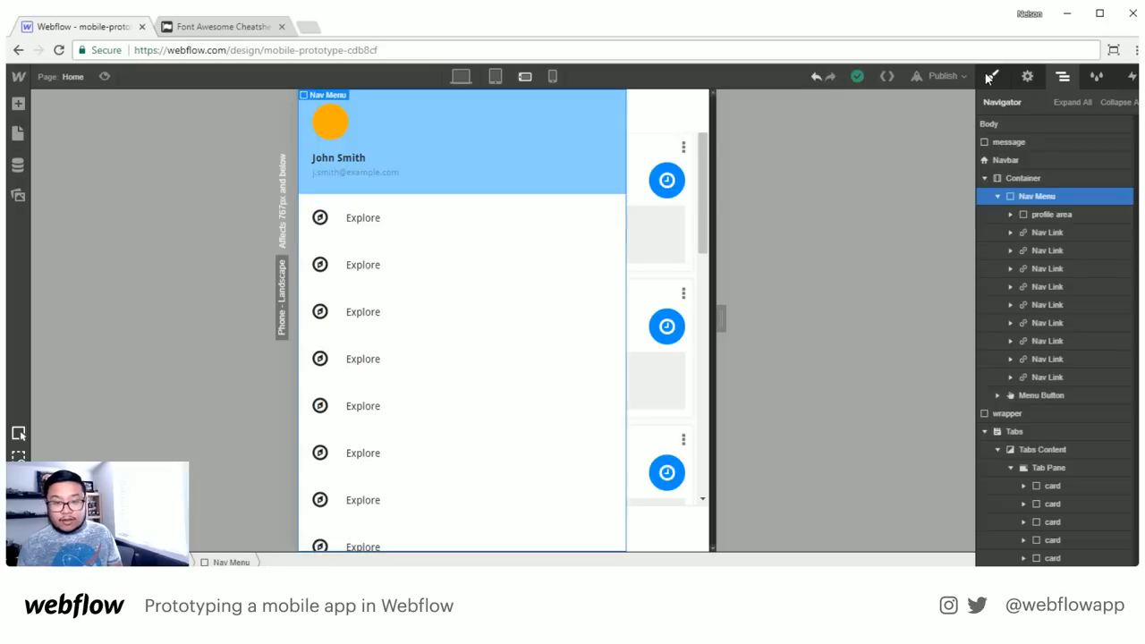
click(989, 79)
click(1121, 376)
text(100vh)
key(Return)
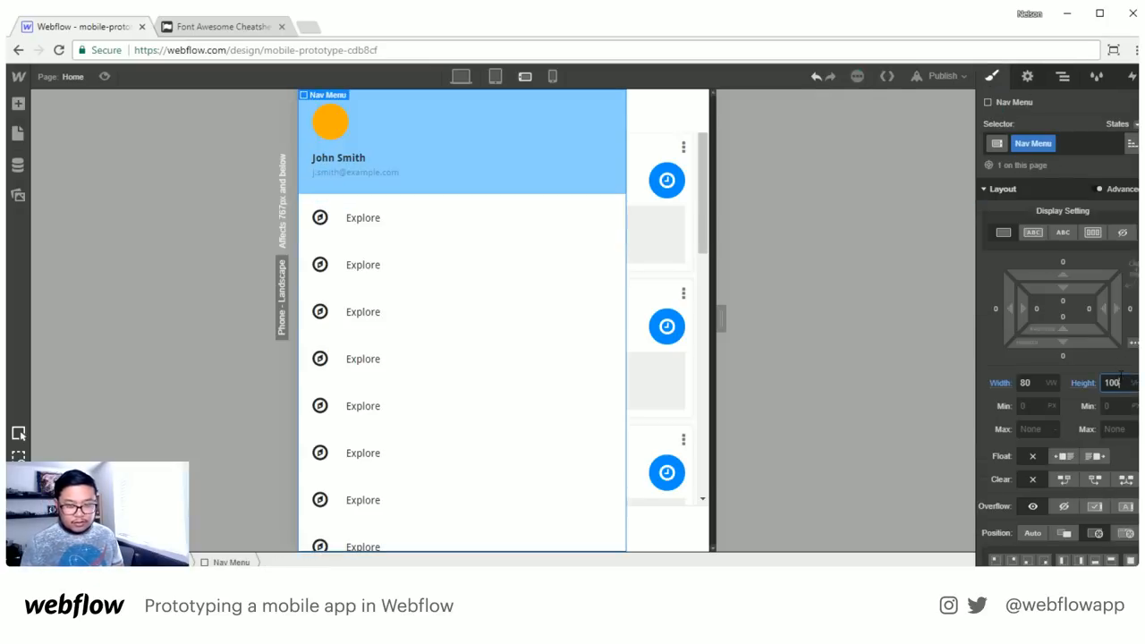
Set the Nav Menu's overflow to auto and test scrolling through its links
click(1125, 507)
scroll(512, 402, down, 2)
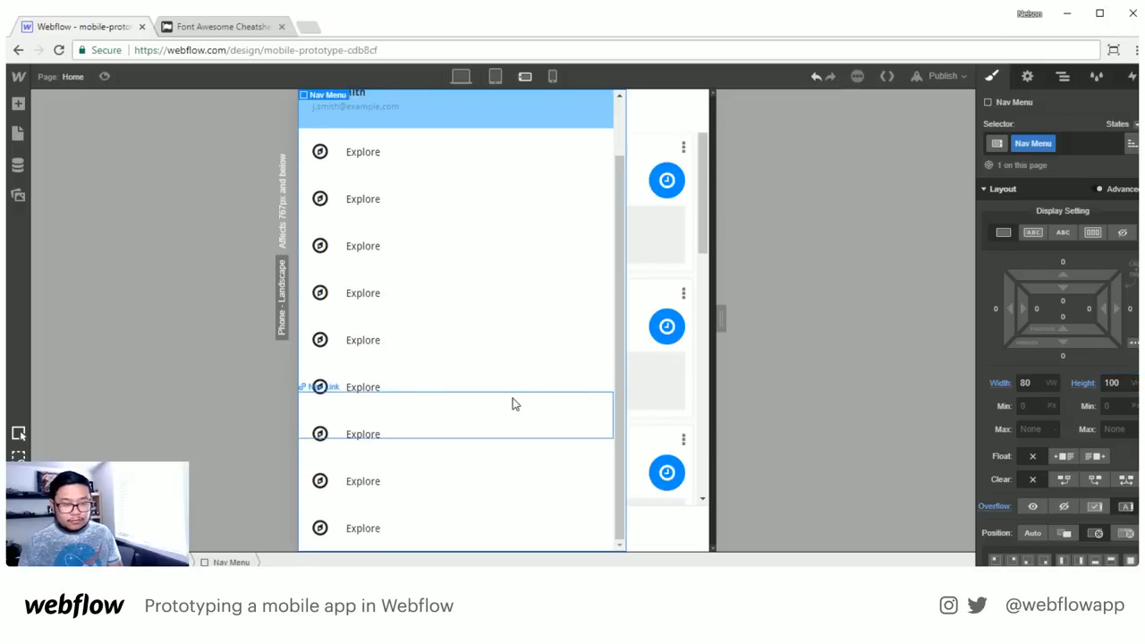
scroll(512, 402, up, 2)
scroll(512, 402, down, 2)
scroll(512, 402, up, 2)
scroll(512, 402, down, 2)
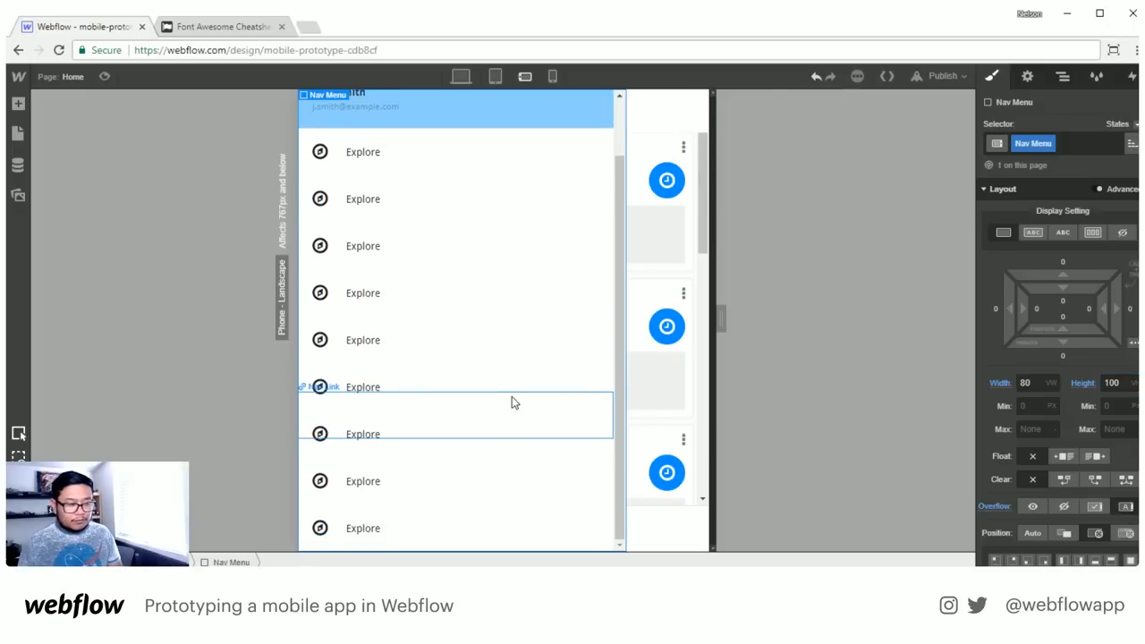
Rename the second Explore link in the Nav Menu as Music
double_click(362, 200)
click(322, 200)
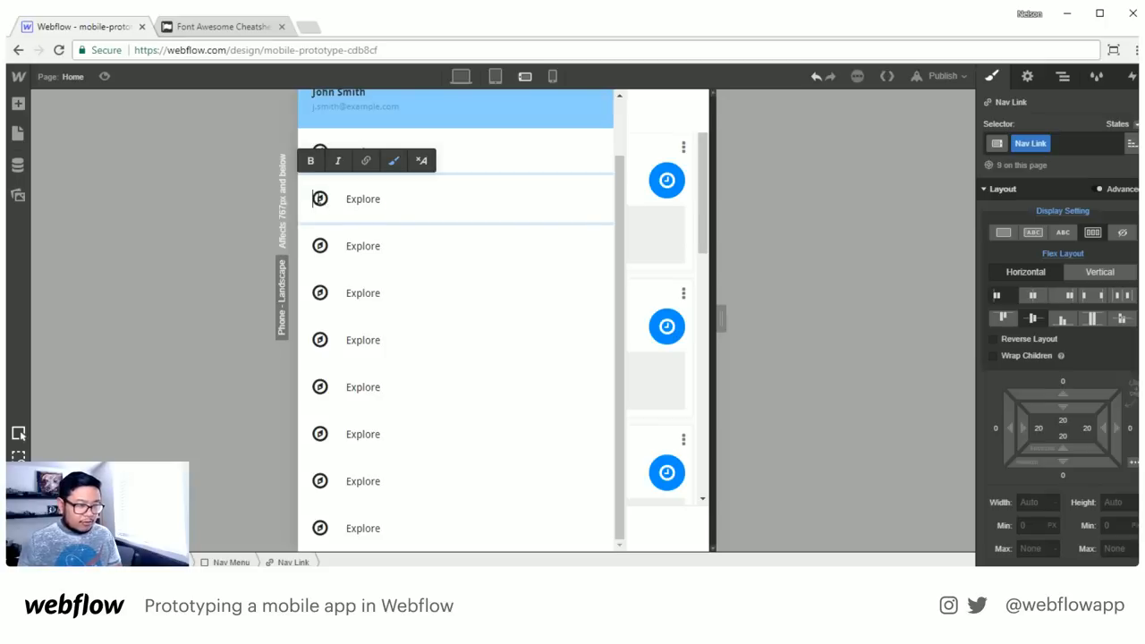
double_click(358, 200)
text(Music)
Switch to the Font Awesome cheatsheet, find "music" and copy the fa-music icon
key(ctrl+Tab)
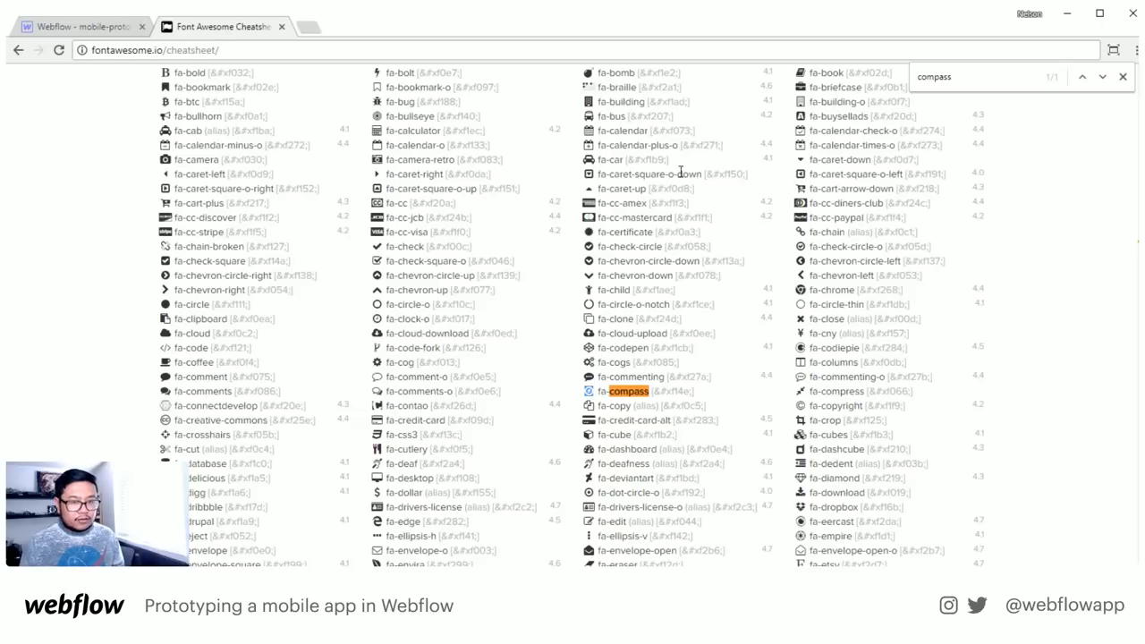
double_click(960, 76)
key(BackSpace)
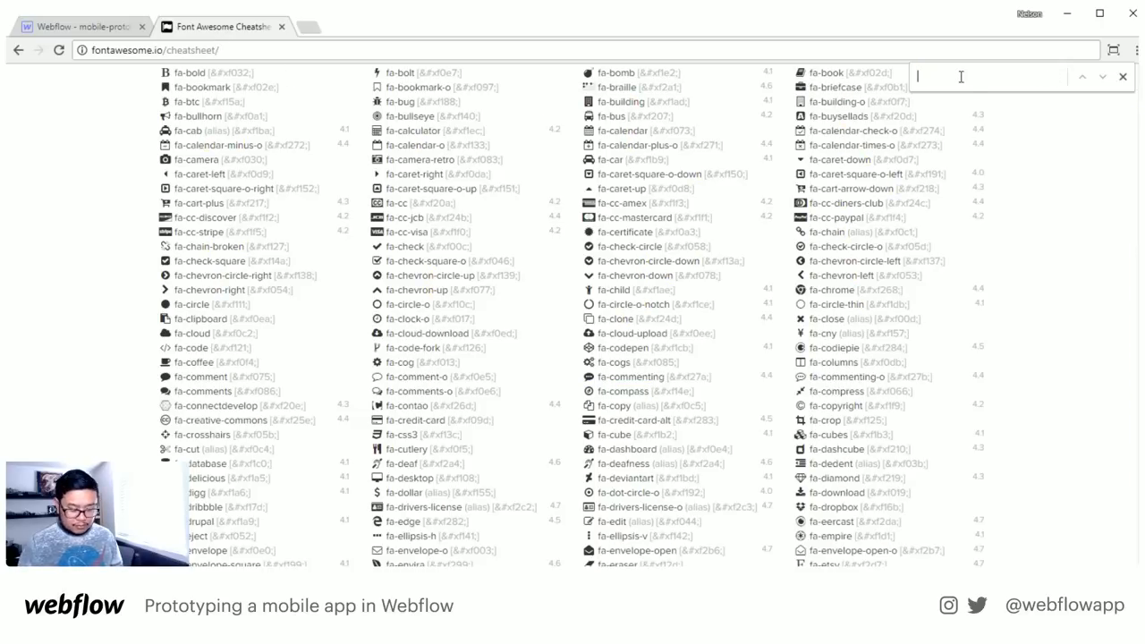
text(music)
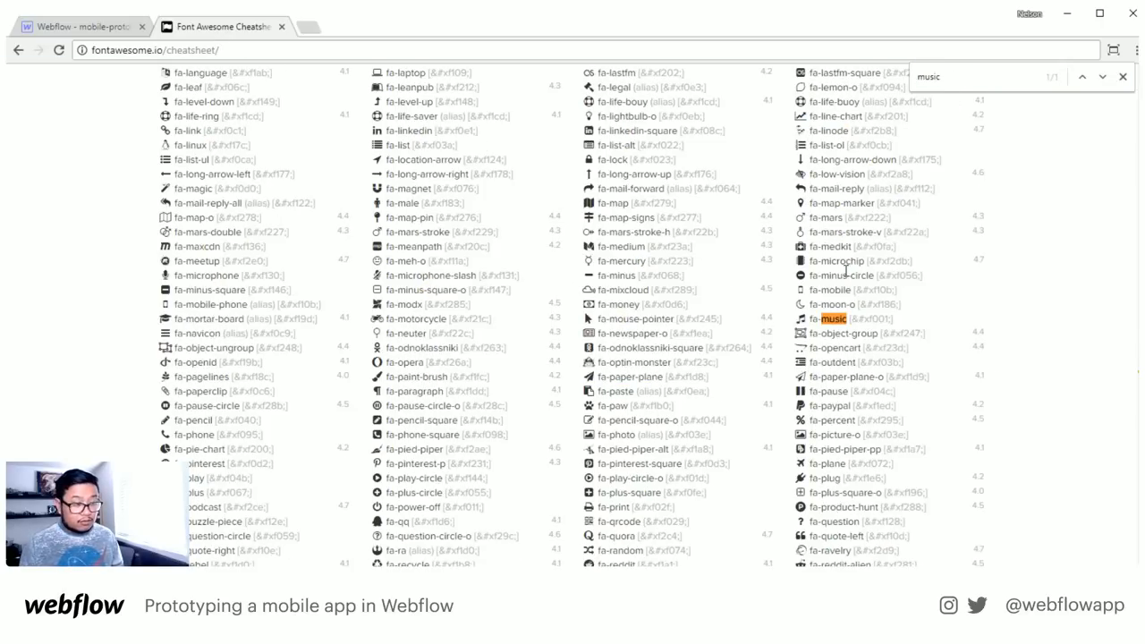
drag(809, 320, 795, 315)
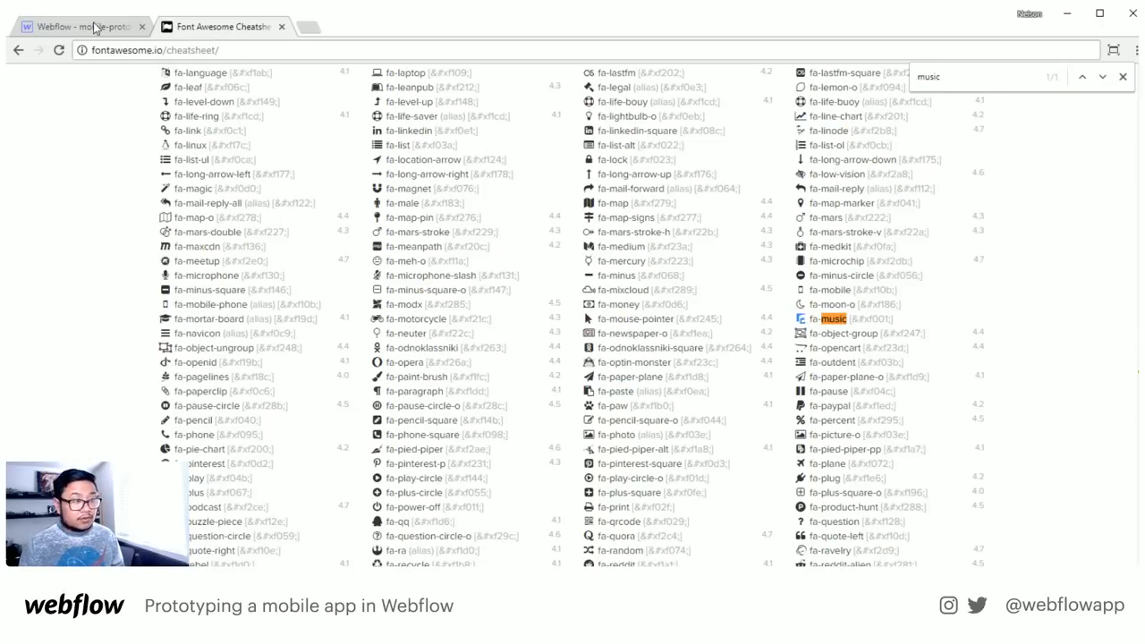
Return to Webflow and replace the Music link's compass icon with the copied music icon
click(123, 28)
click(319, 200)
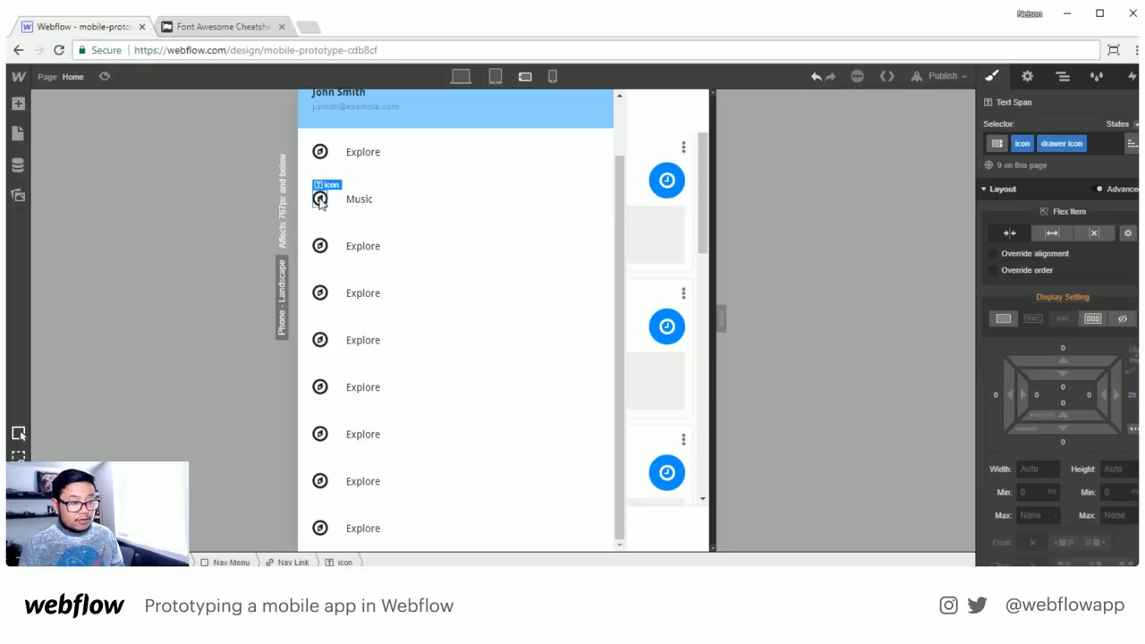
double_click(319, 199)
key(ctrl+v)
key(Escape)
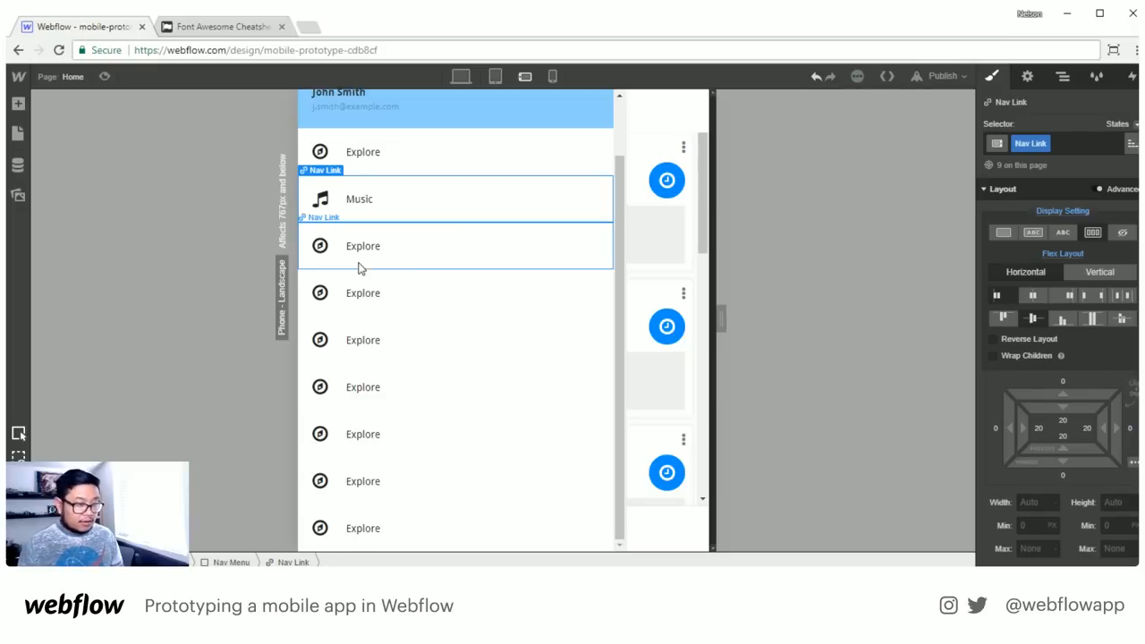
Rename the Explore link directly below Music as Home Control
click(371, 254)
double_click(376, 250)
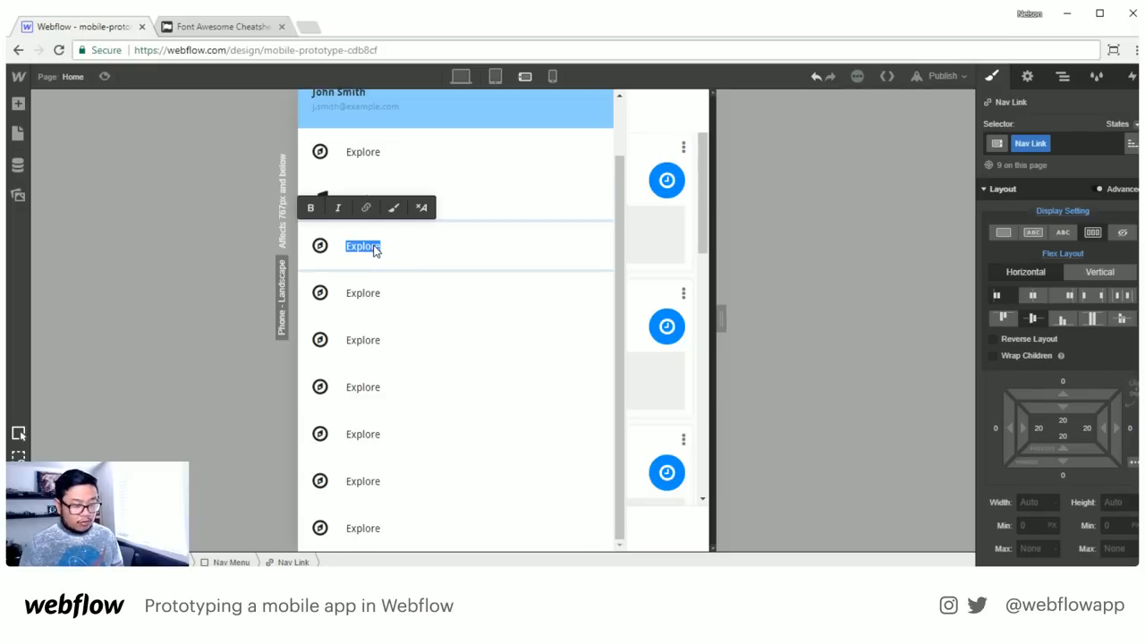
text(Home Ctrol)
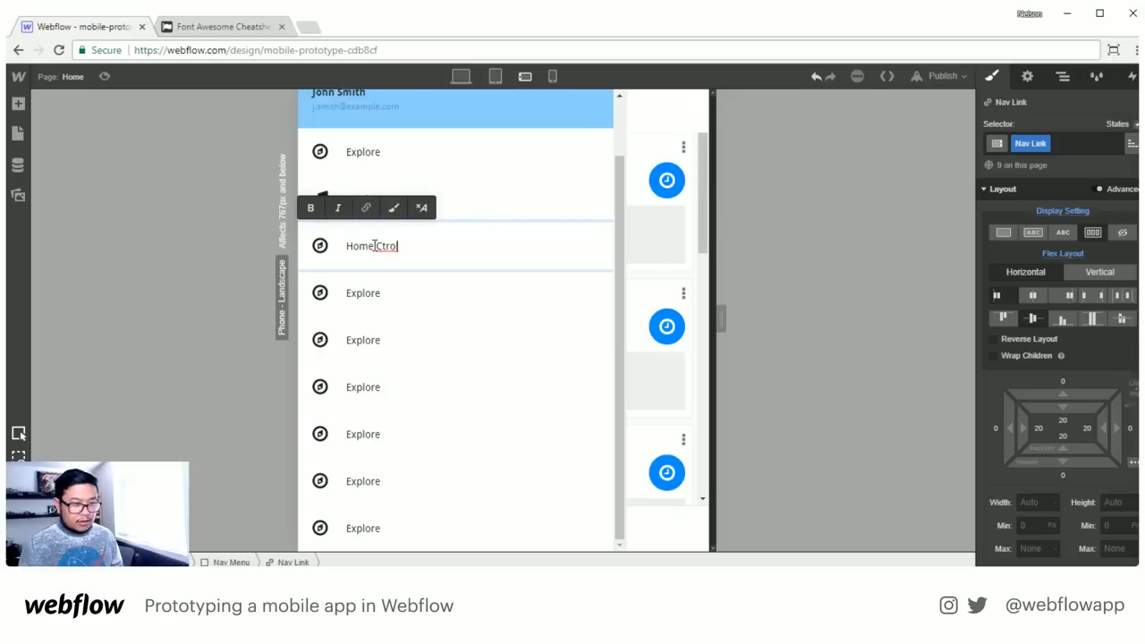
key(BackSpace)
key(BackSpace)
key(BackSpace)
key(BackSpace)
text(ontrol)
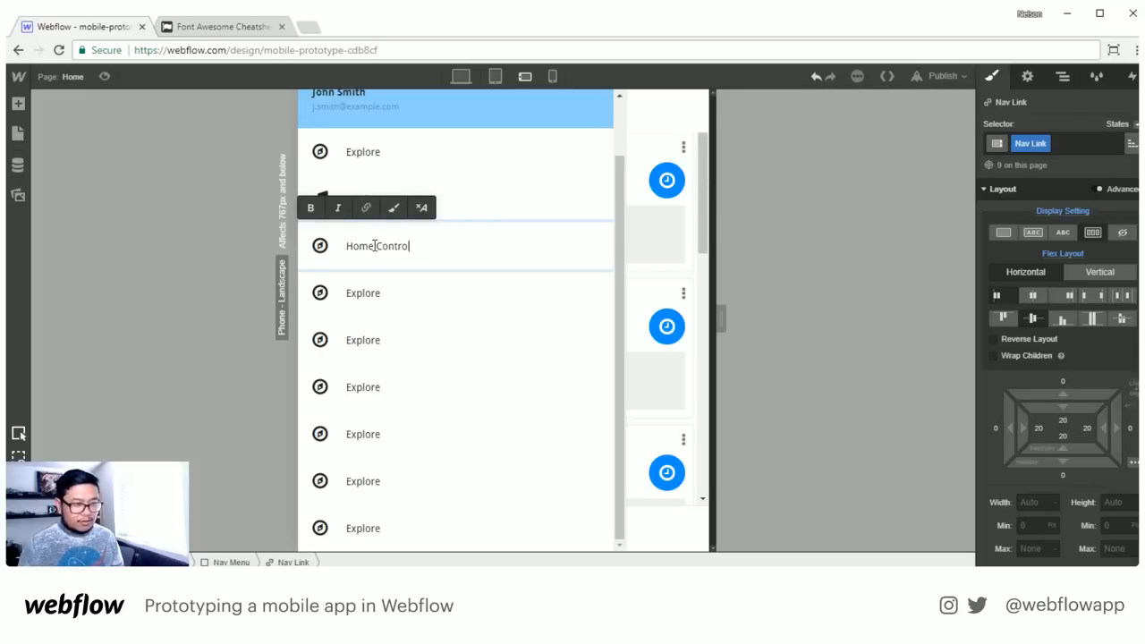
key(Escape)
Replace the Home Control link's compass icon with the fa-lightbulb-o icon from the Font Awesome cheatsheet
key(ctrl+Tab)
key(ctrl+f)
text(light)
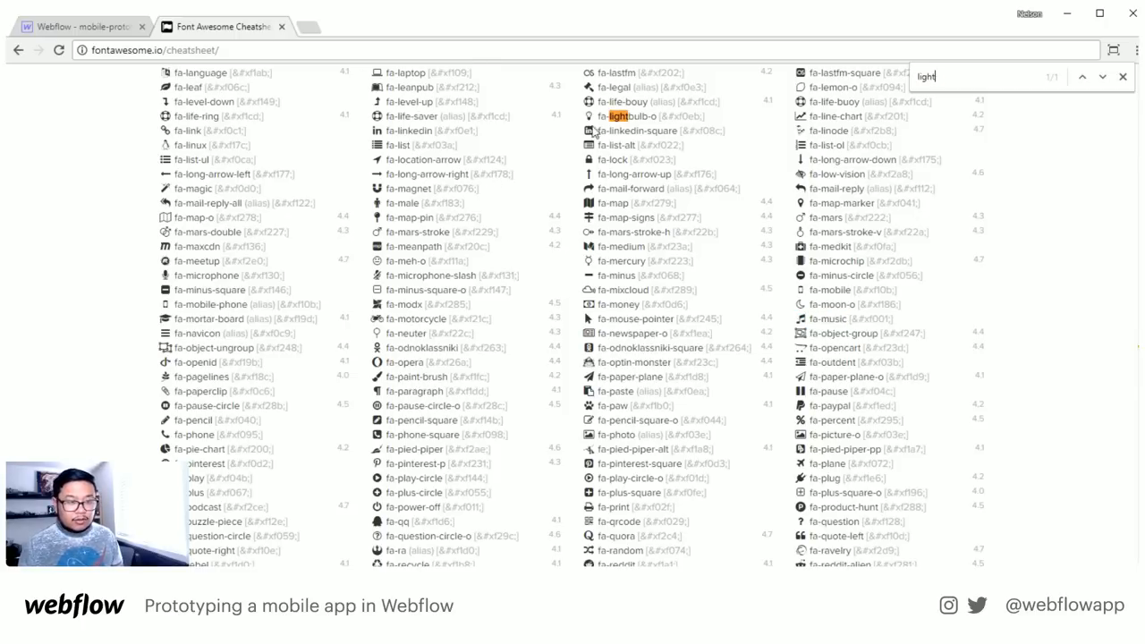
click(89, 27)
click(320, 249)
double_click(319, 248)
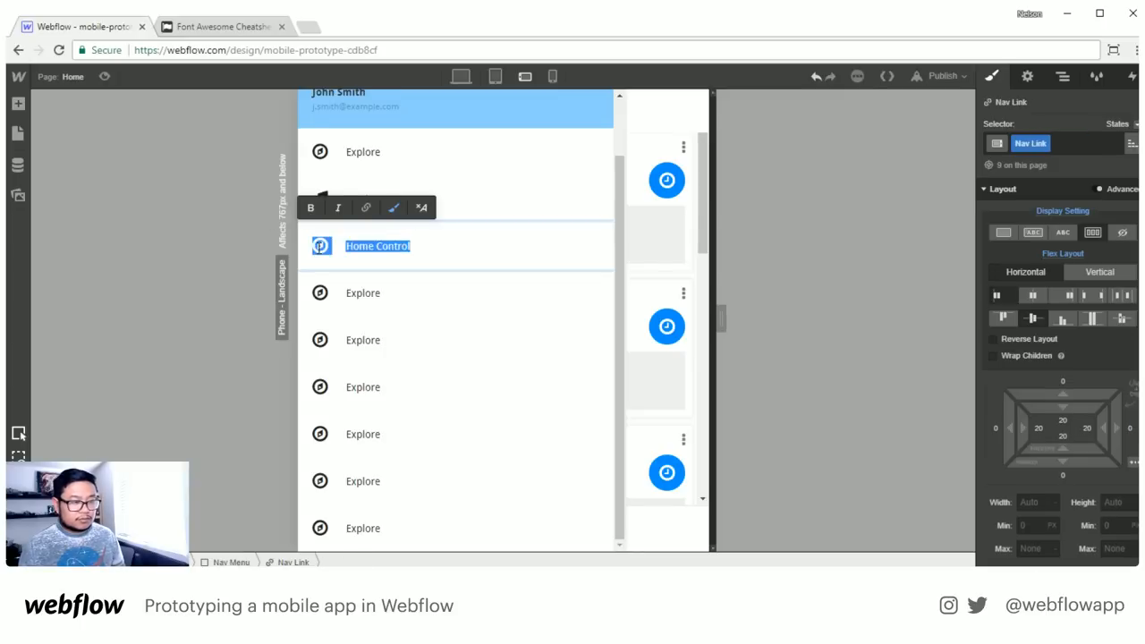
key(ctrl+v)
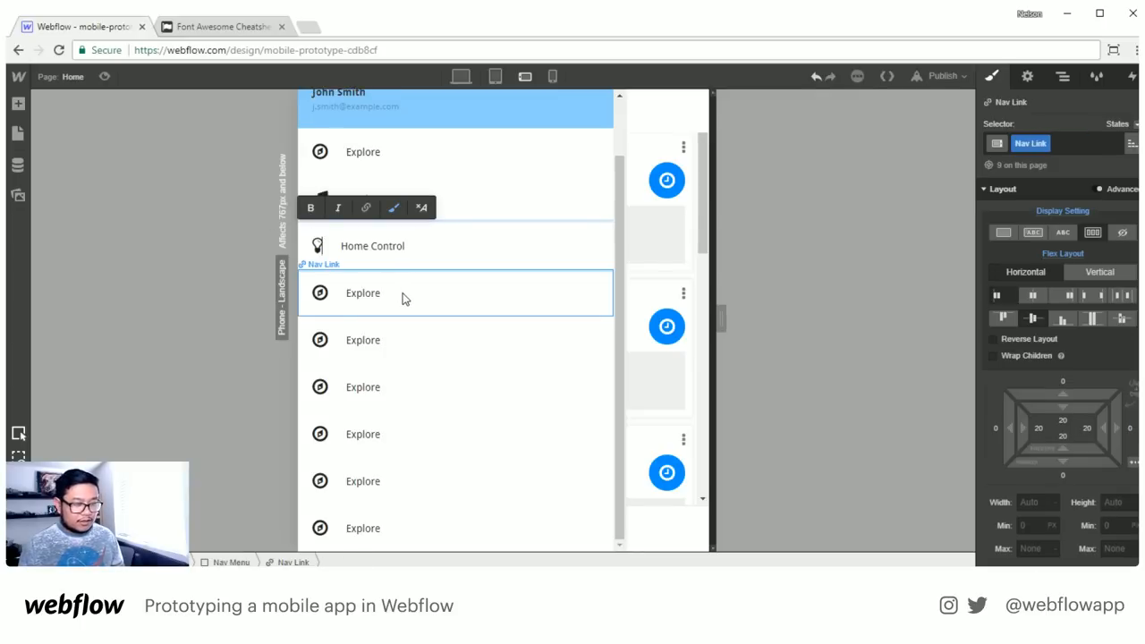
key(Escape)
Rename the Explore link directly below Home Control as Shopping list
double_click(358, 295)
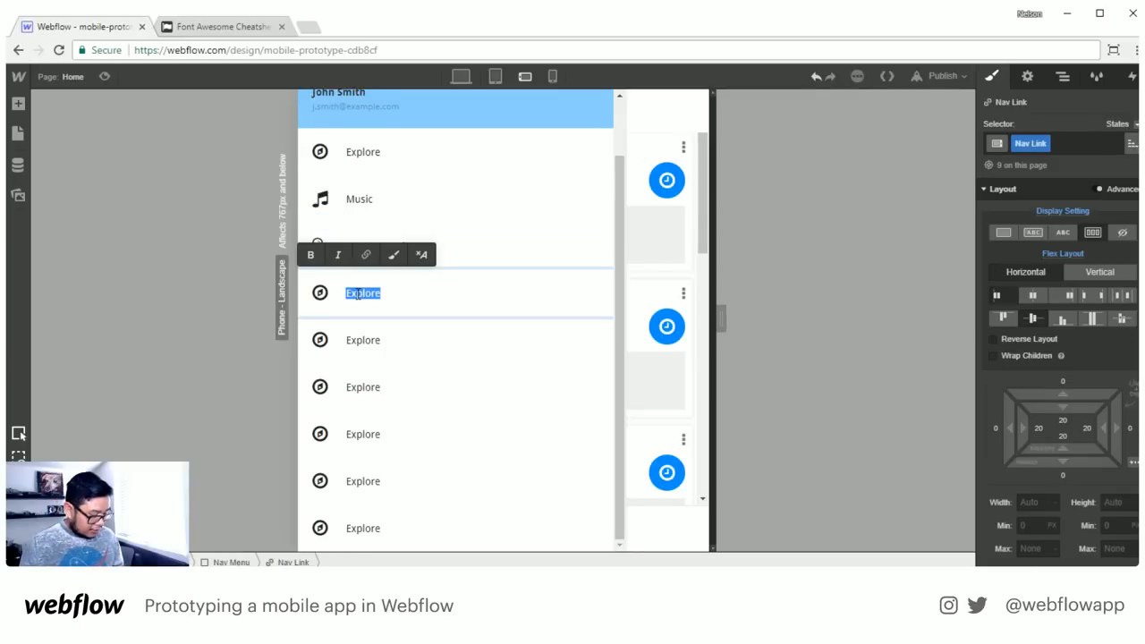
text(Shopping List)
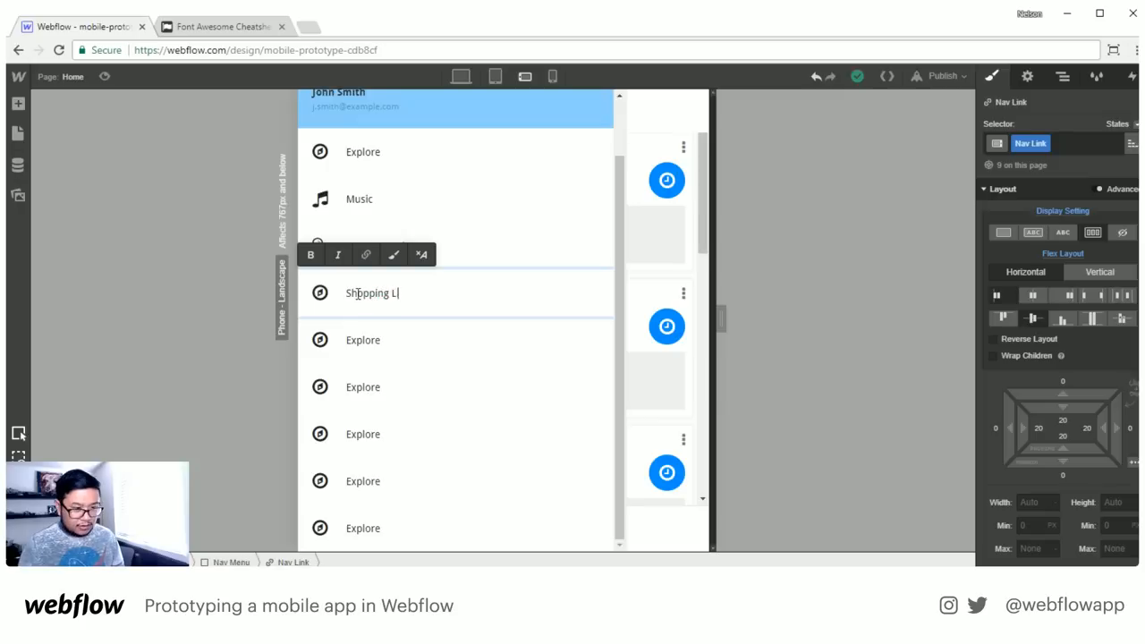
key(BackSpace)
key(BackSpace)
key(BackSpace)
key(BackSpace)
text(list)
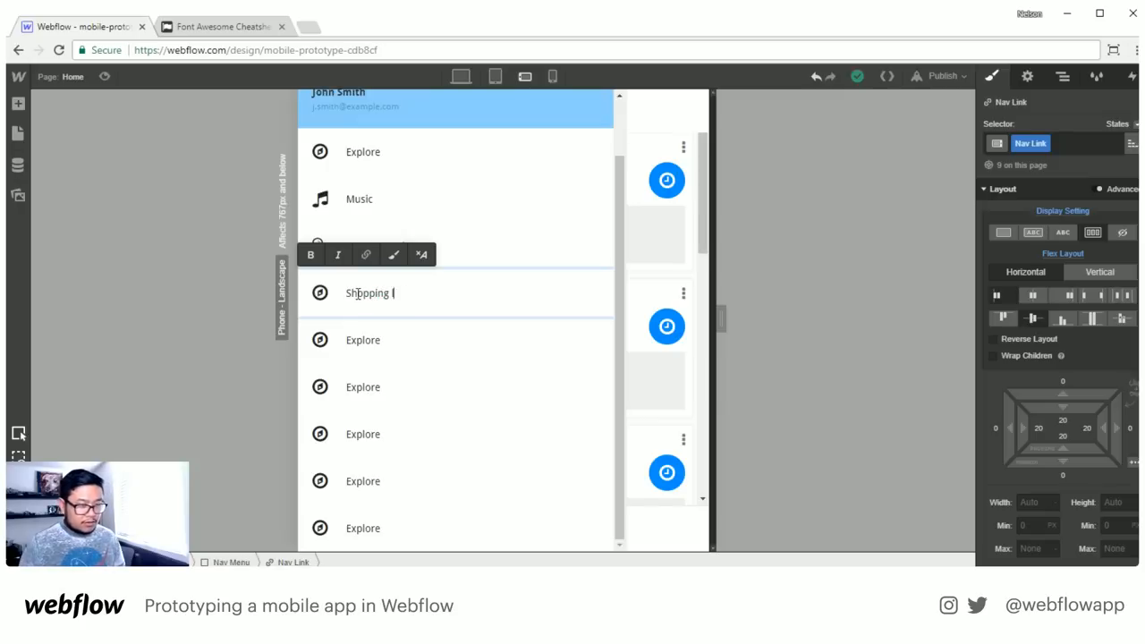
key(Escape)
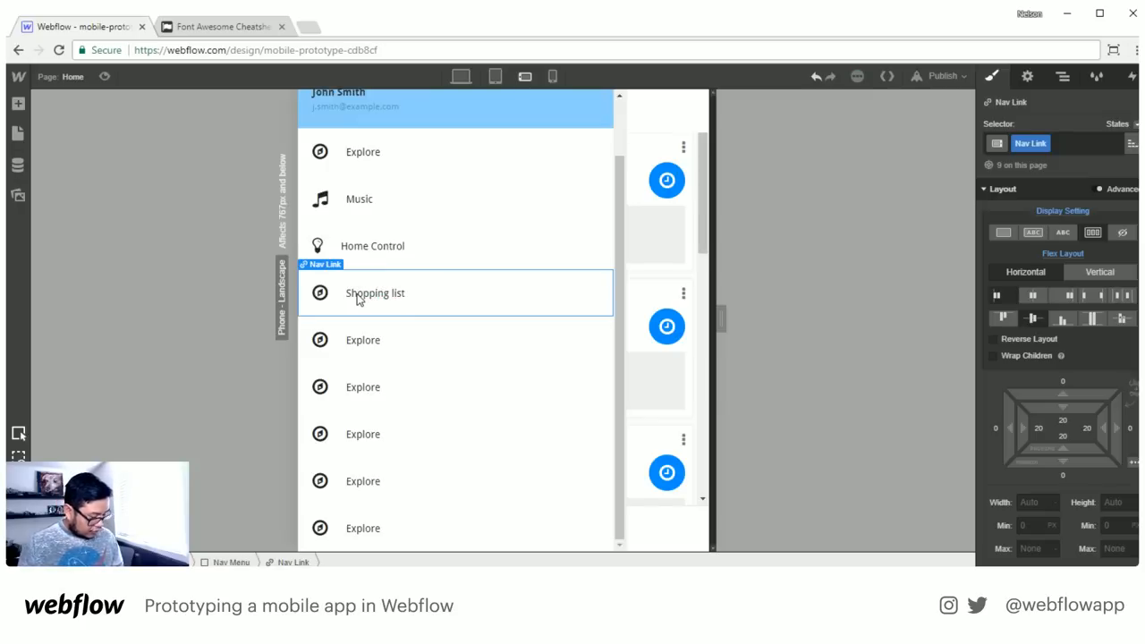
Switch to the Font Awesome cheatsheet, search for "list" and copy the fa-list-ul icon
click(229, 26)
double_click(966, 75)
text(list)
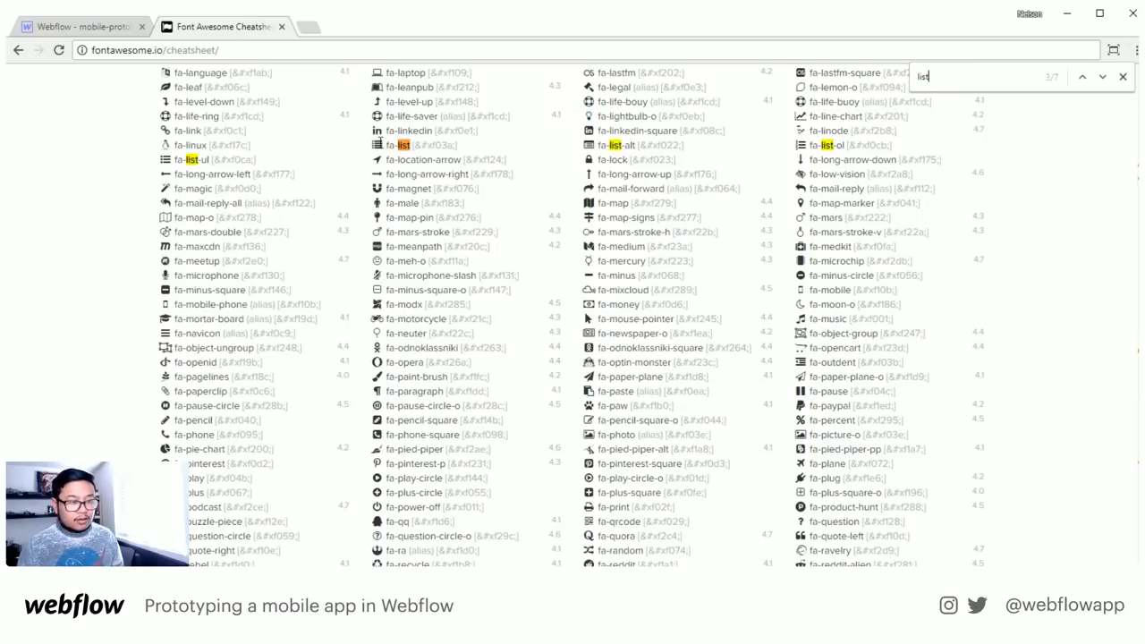
double_click(377, 145)
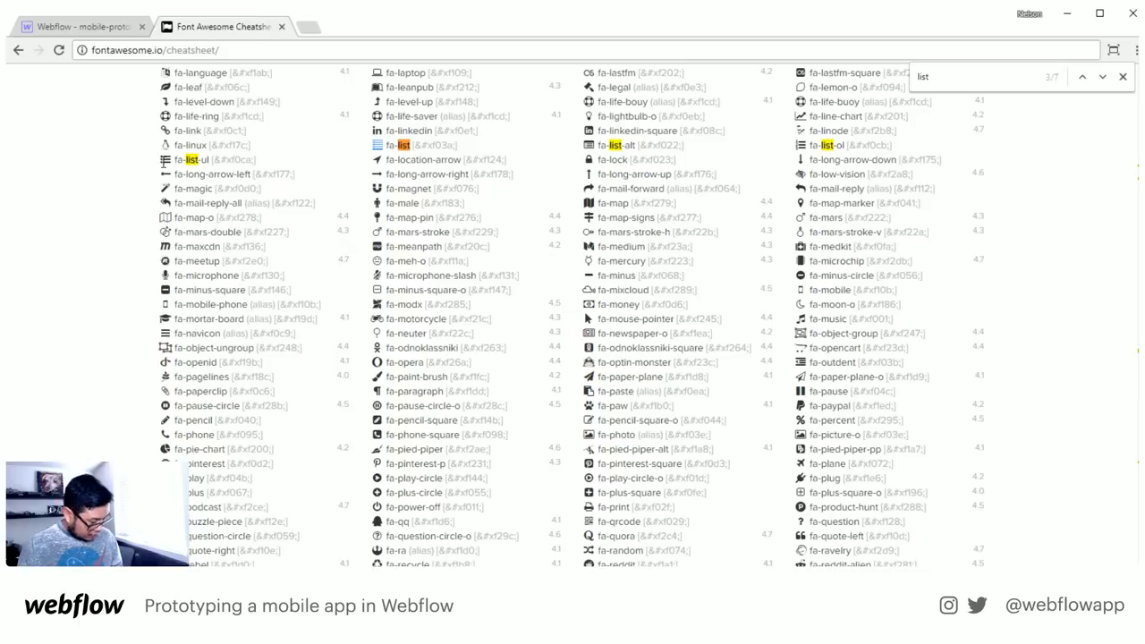
double_click(165, 159)
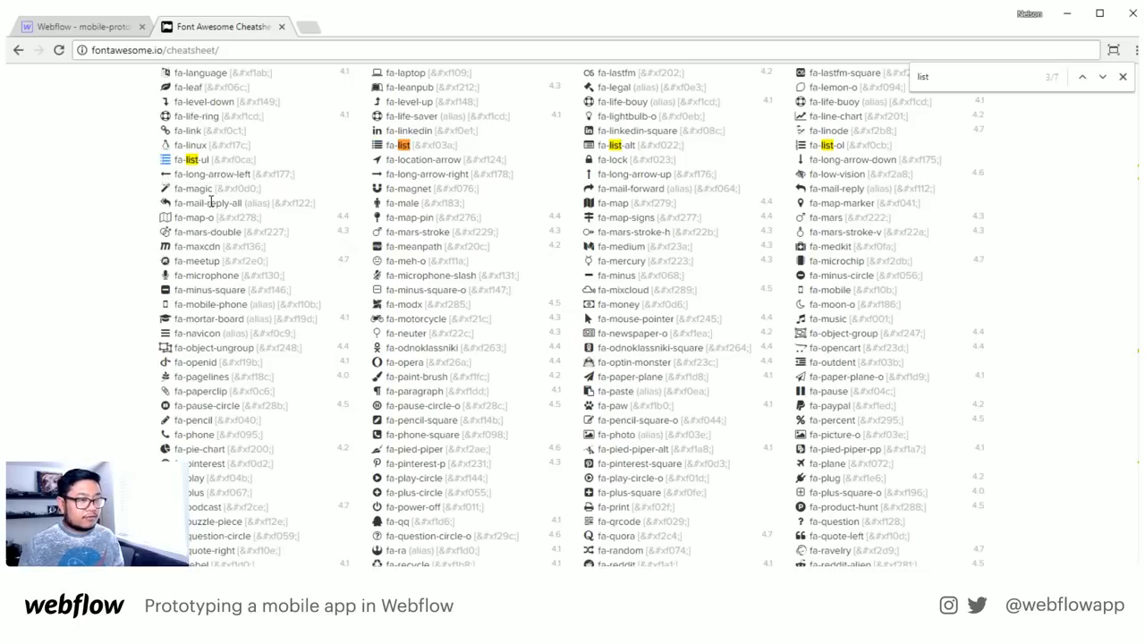
Return to Webflow and replace the Shopping list link's compass icon with the copied list icon
click(89, 27)
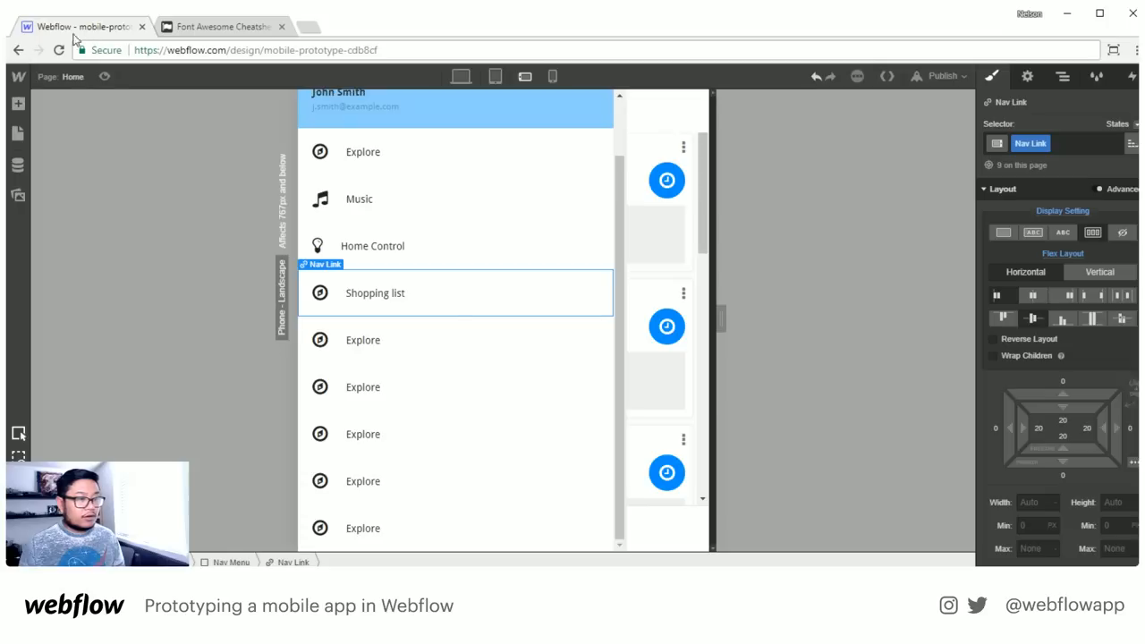
double_click(319, 294)
key(ctrl+v)
key(Escape)
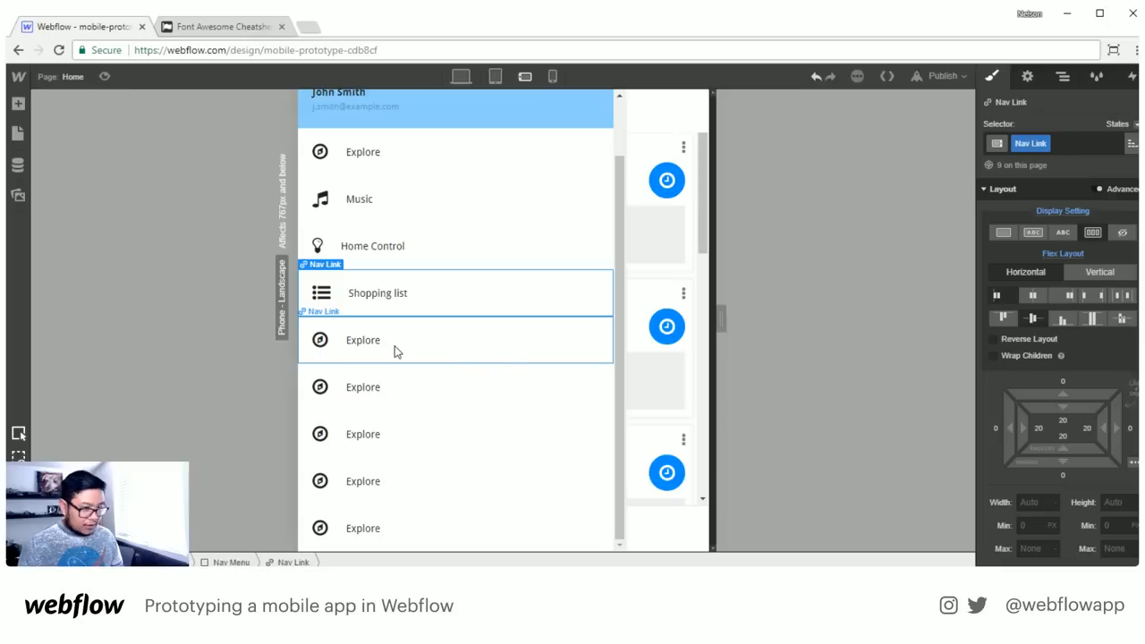
Add more copies of the Explore Nav Link below Shopping list so the Nav Menu holds 11 links
click(453, 356)
scroll(455, 355, up, 1)
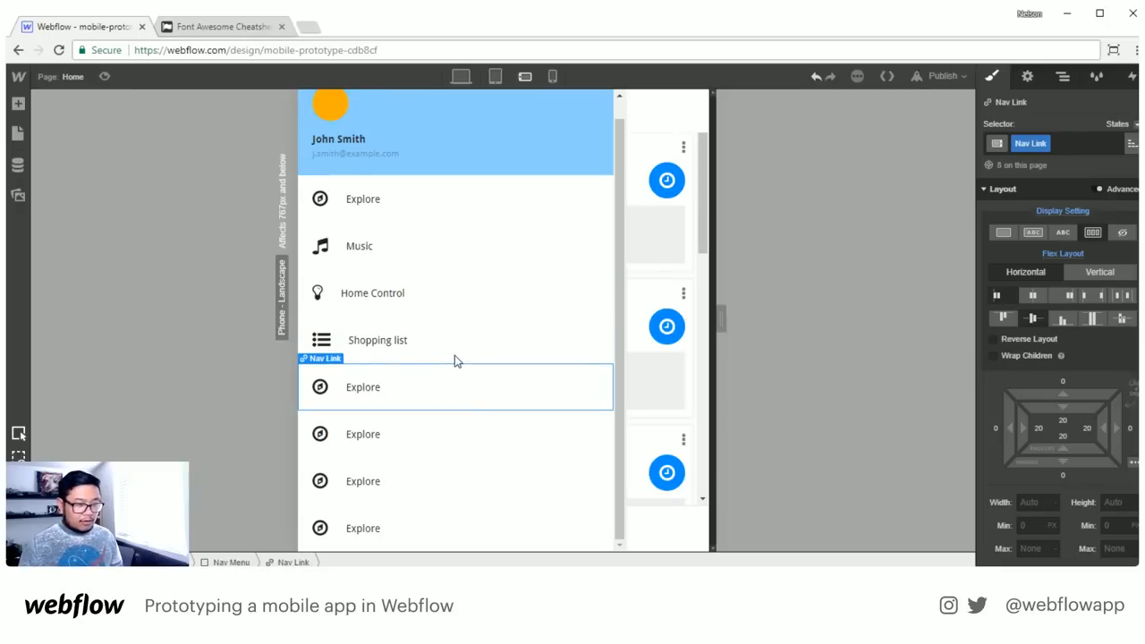
key(ctrl+d)
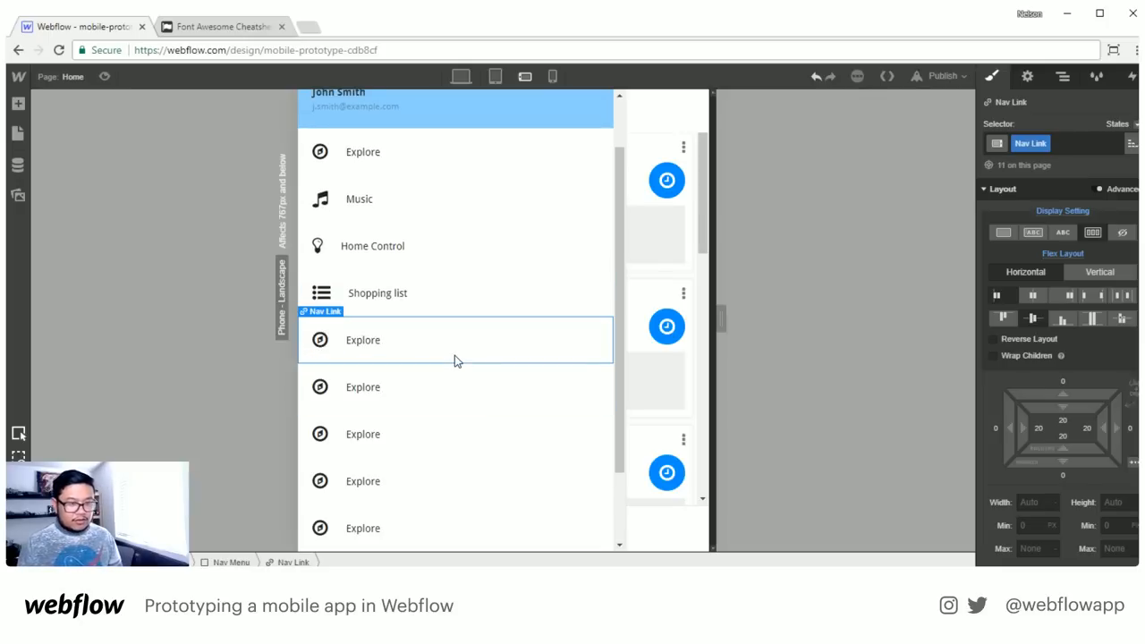
key(ctrl+d)
key(ctrl+d)
scroll(456, 405, up, 3)
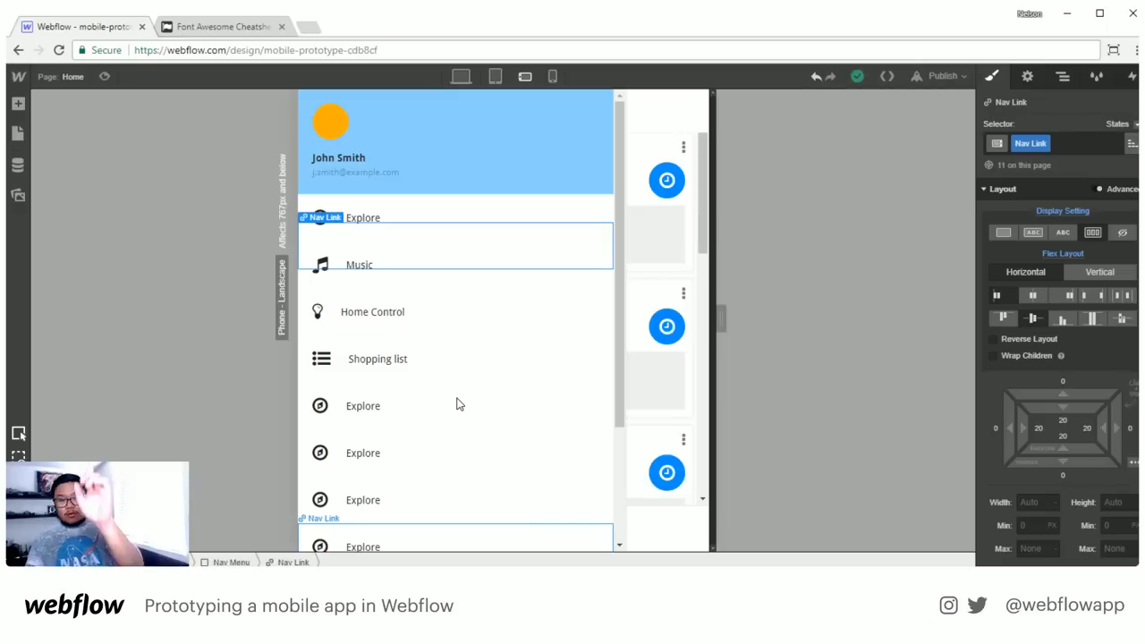
Select the Explore link below Shopping list and close the slide-out menu from the navbar settings
click(467, 388)
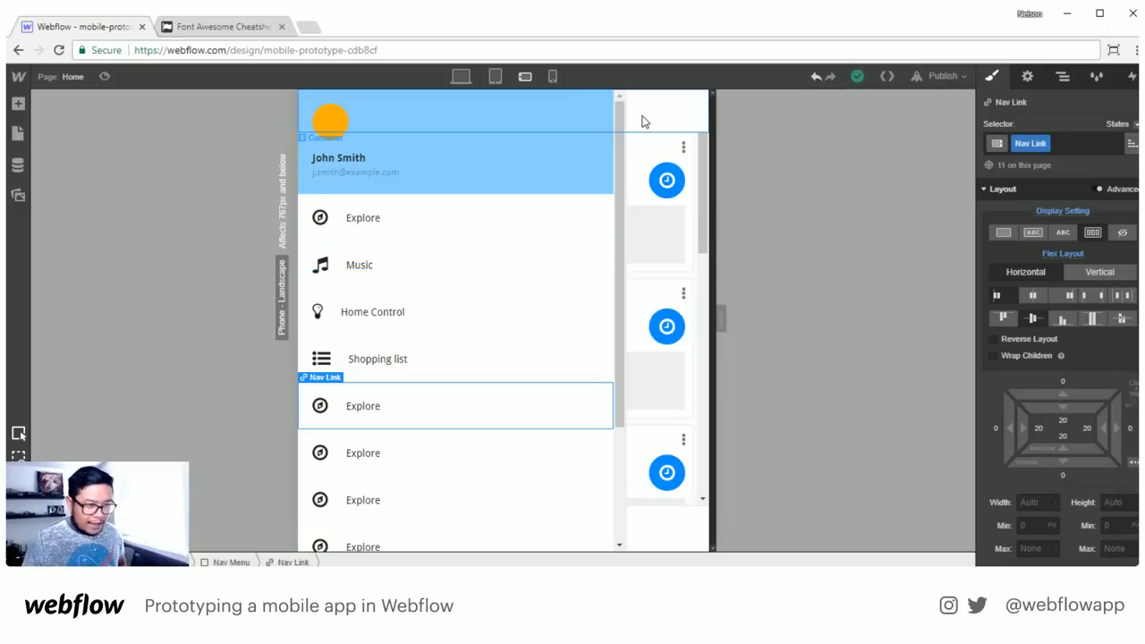
click(1032, 81)
click(1016, 328)
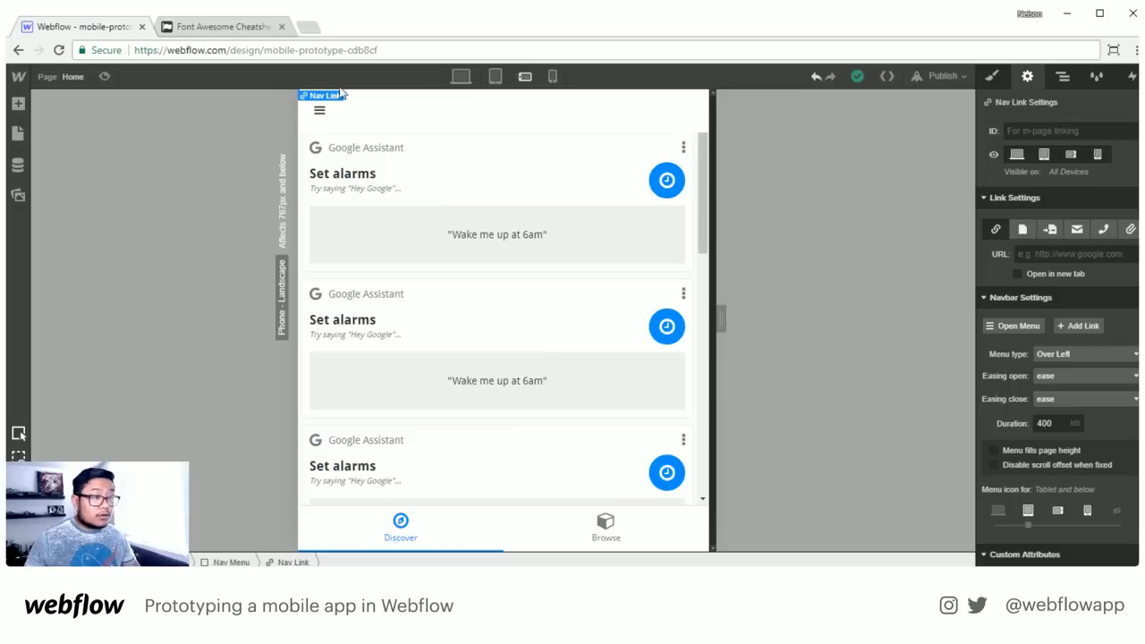
Open the website ultradapt.com in a new browser tab
click(309, 28)
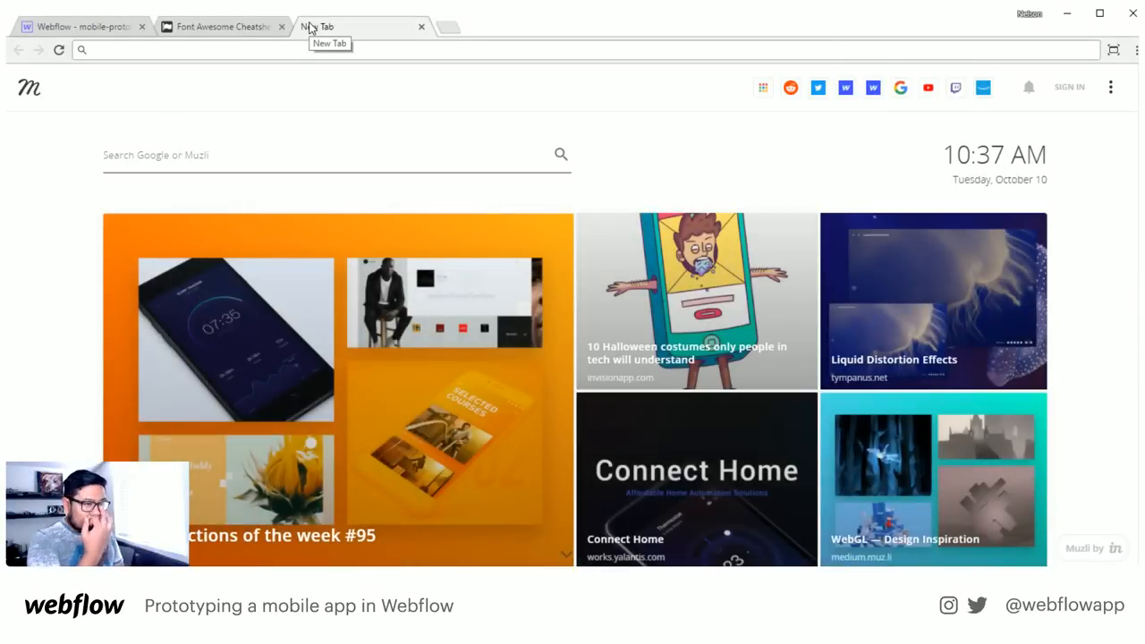
text(ultra)
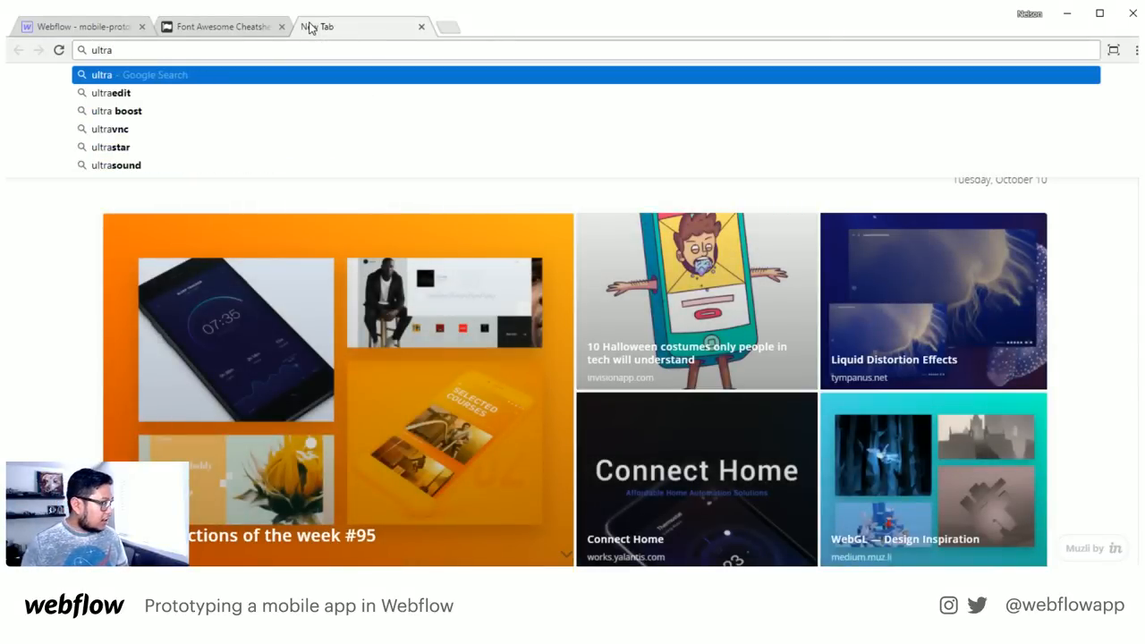
text(adapt.com)
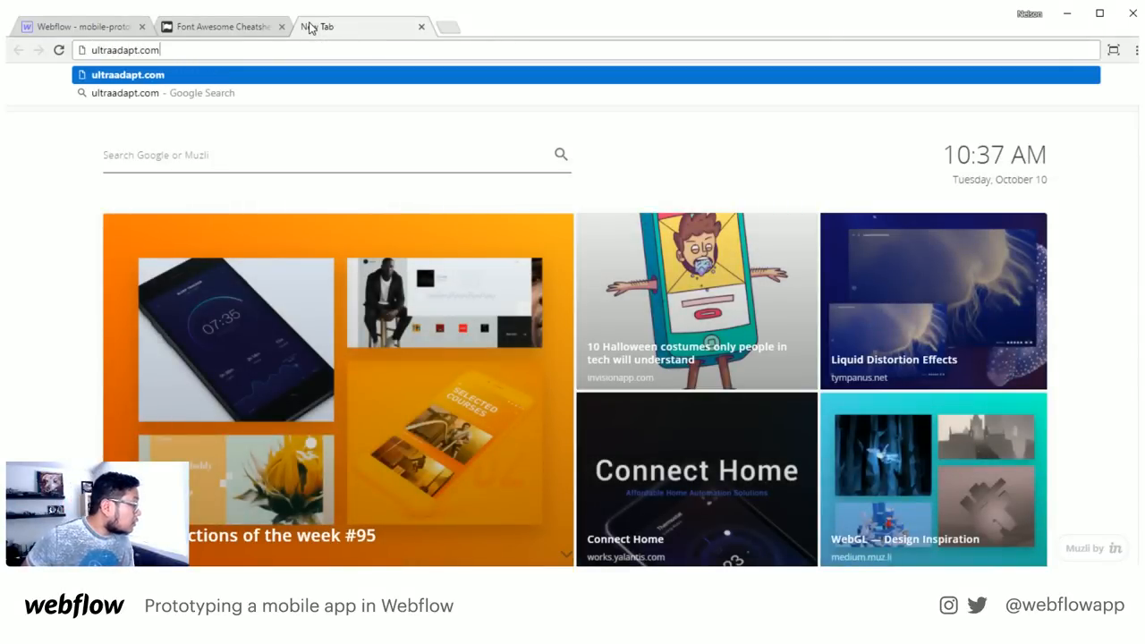
key(Left)
key(Left)
key(Left)
key(BackSpace)
key(Return)
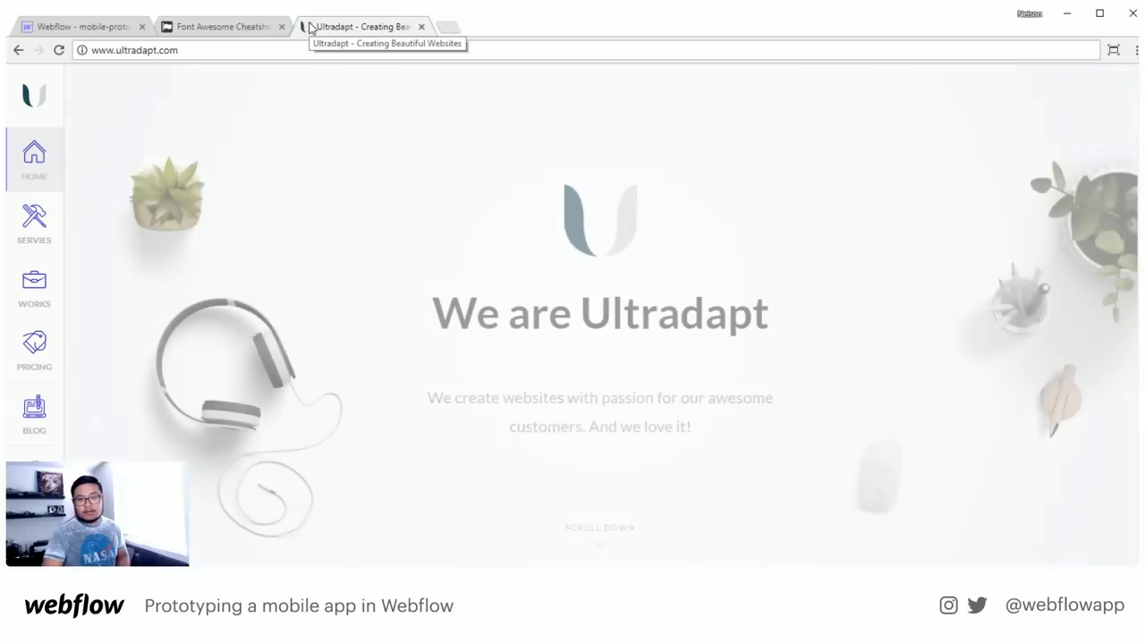
Preview the Ultradapt site in the developer tools' responsive device view and open its mobile menu
right_click(730, 116)
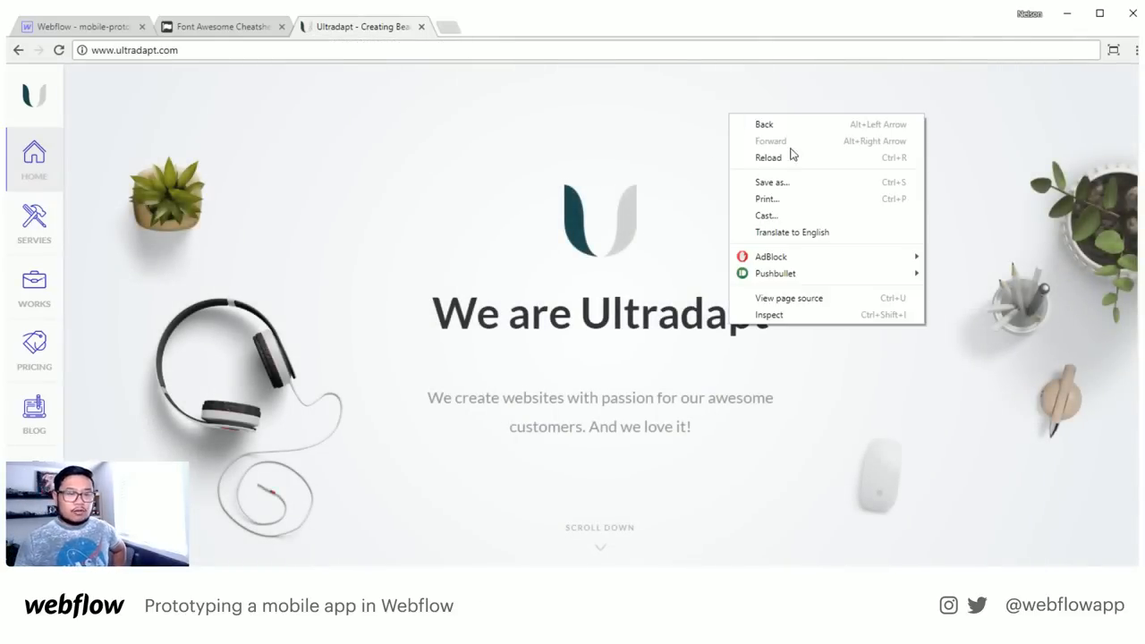
click(810, 313)
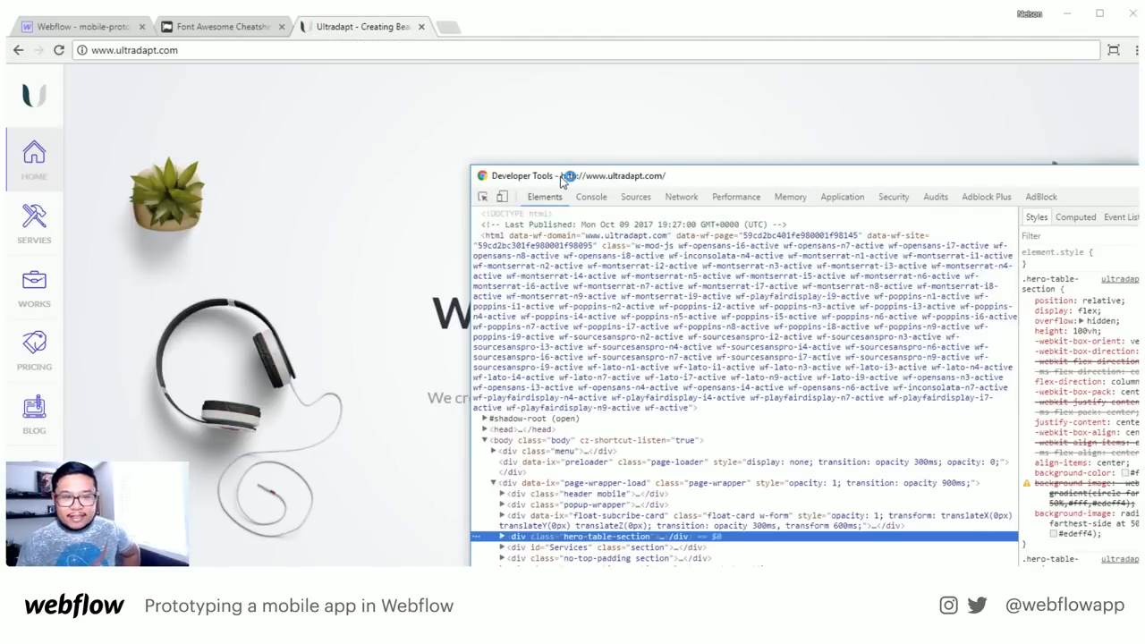
key(F12)
key(ctrl+shift+m)
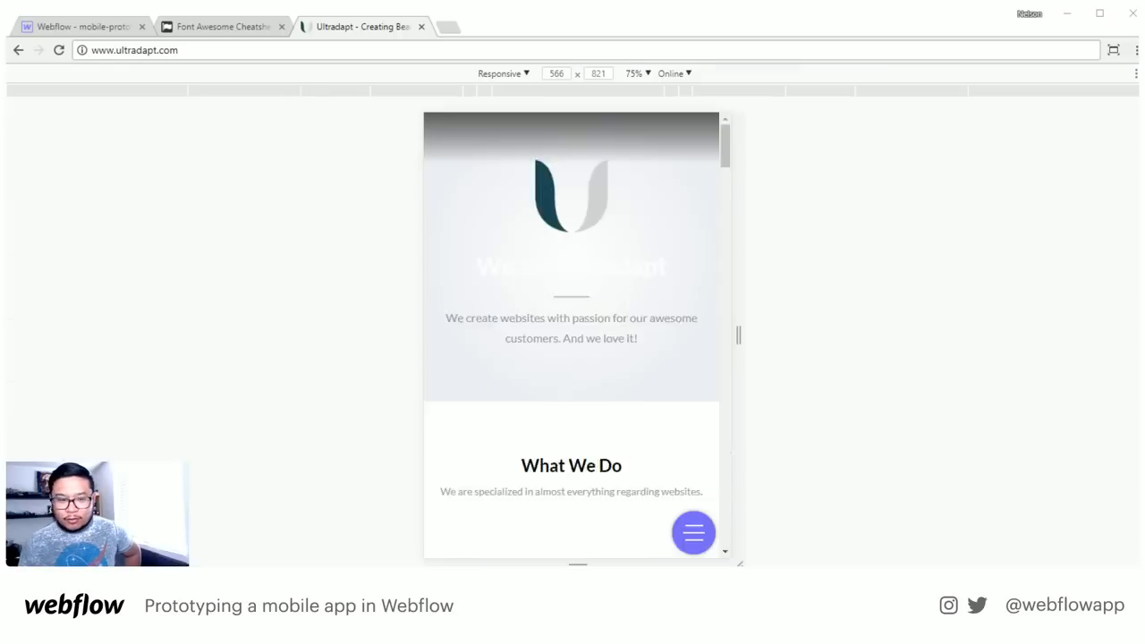
click(713, 538)
click(713, 538)
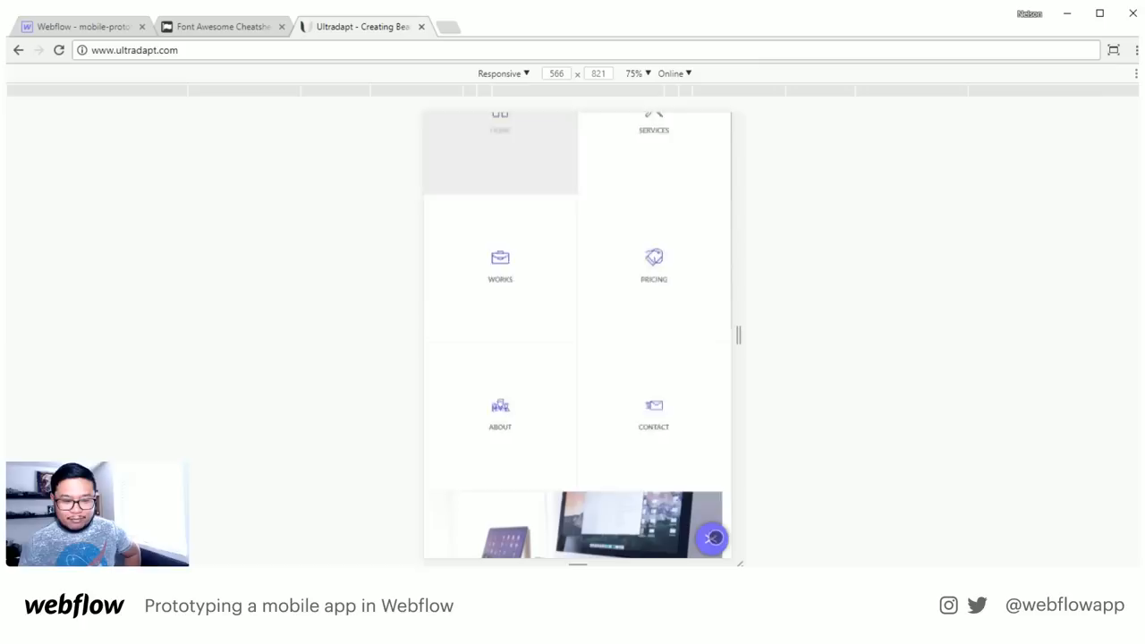
Open and close the Ultradapt mobile menu repeatedly to examine how its floating button toggles the icon grid
click(713, 538)
click(713, 538)
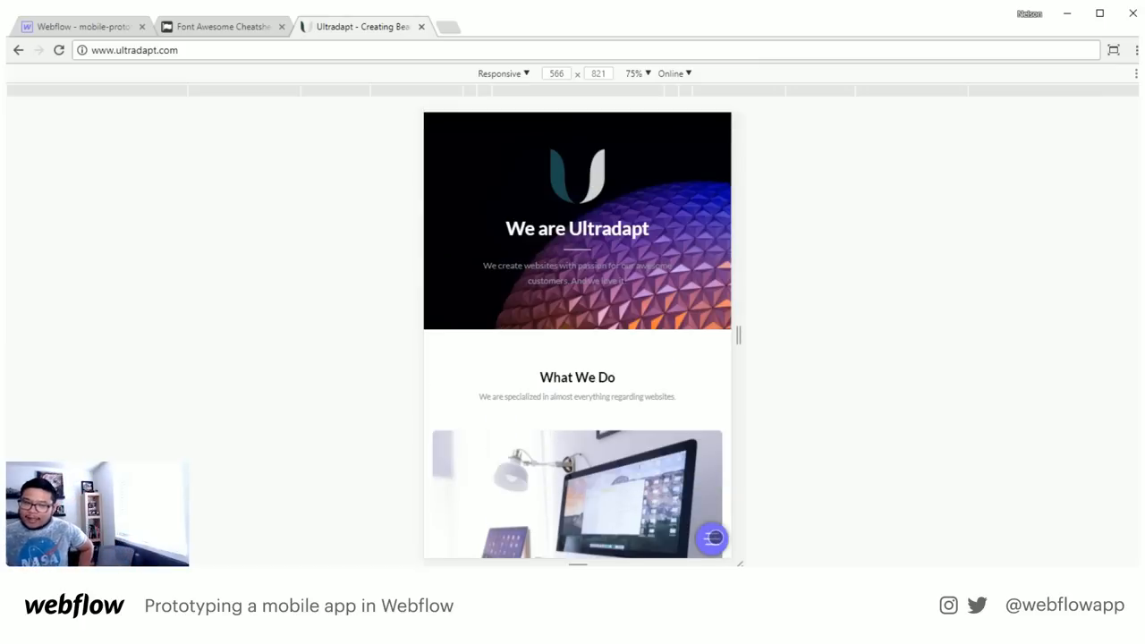
click(713, 538)
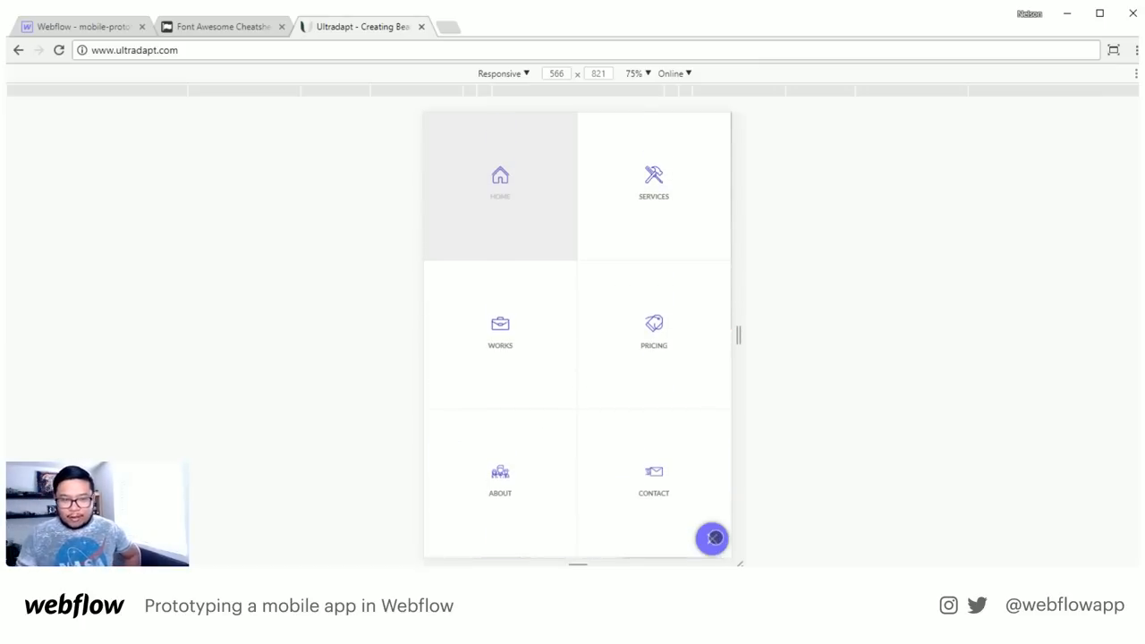
click(713, 538)
click(713, 537)
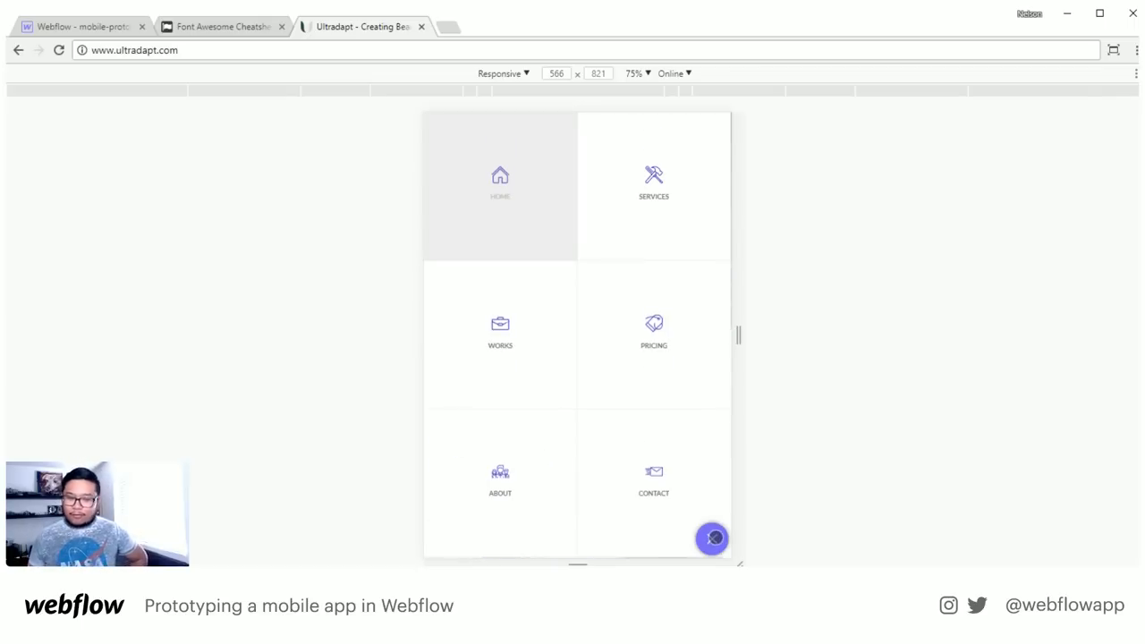
click(713, 538)
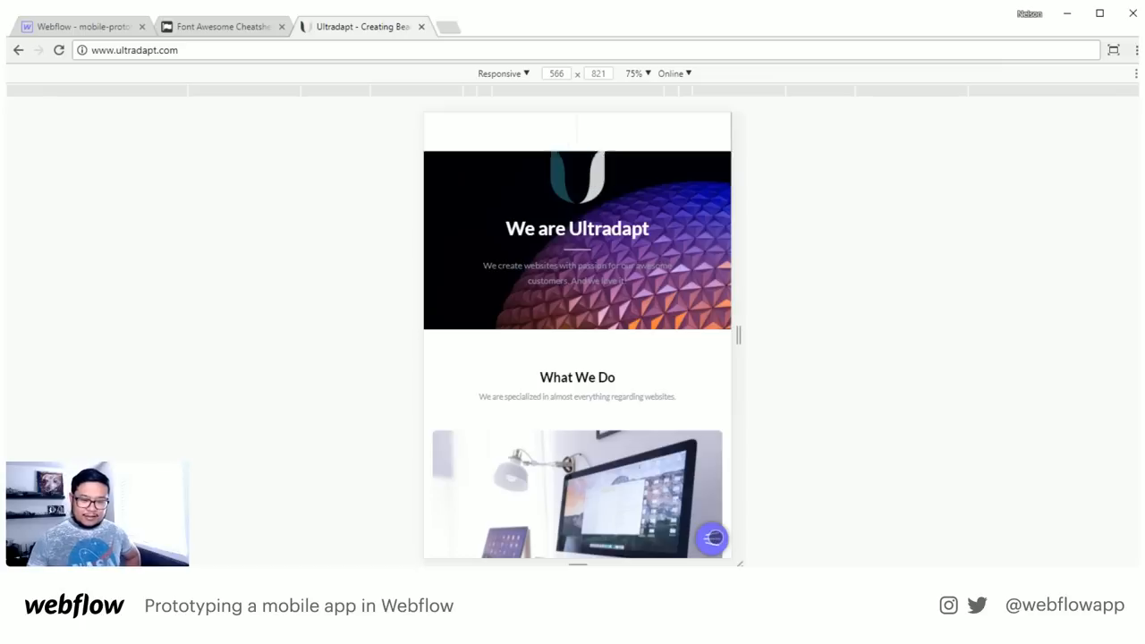
click(713, 538)
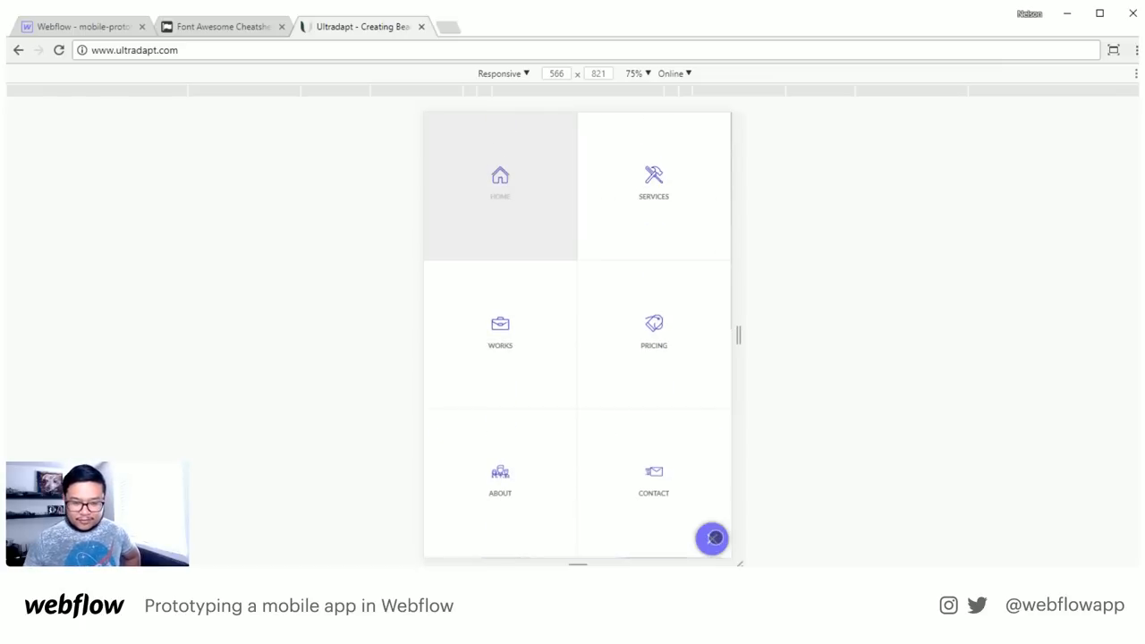
click(714, 539)
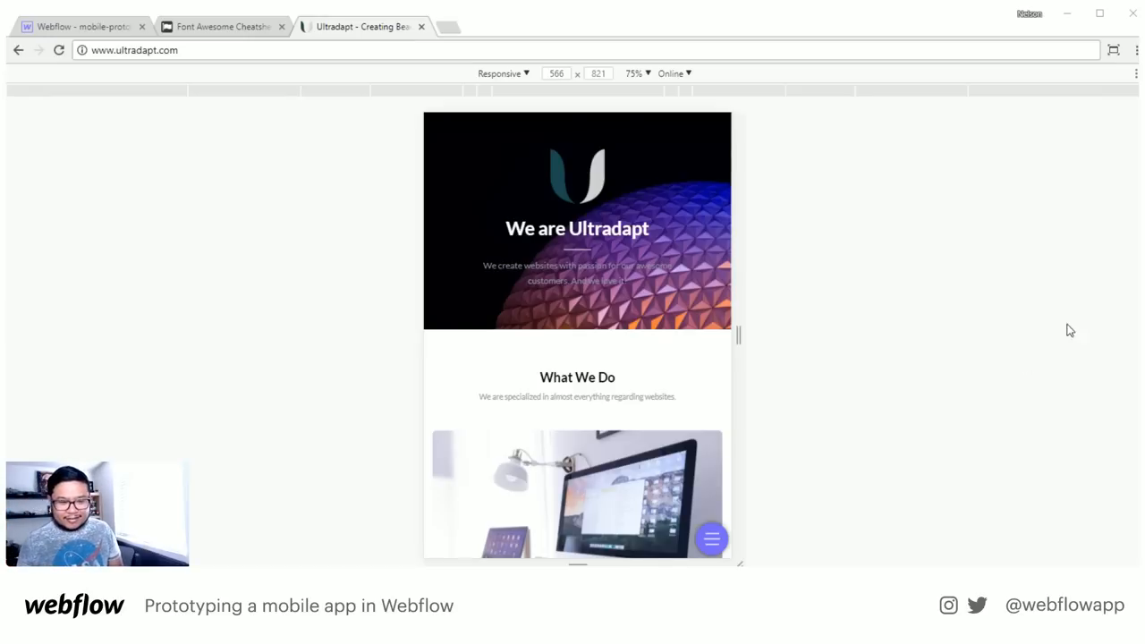
click(711, 538)
click(711, 539)
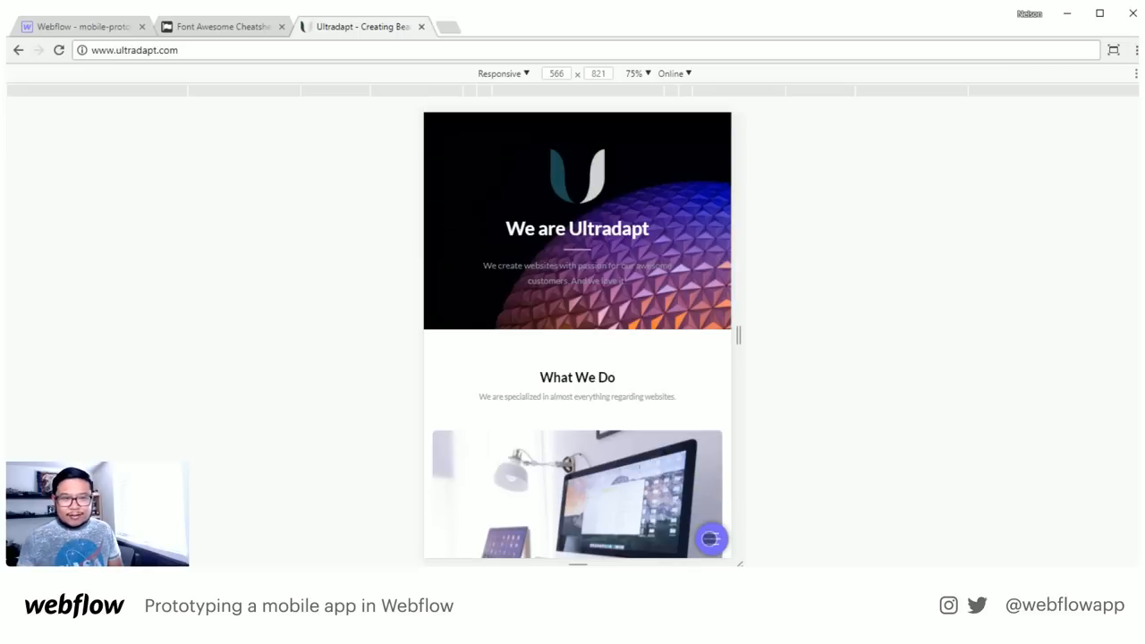
click(711, 539)
click(711, 538)
click(711, 538)
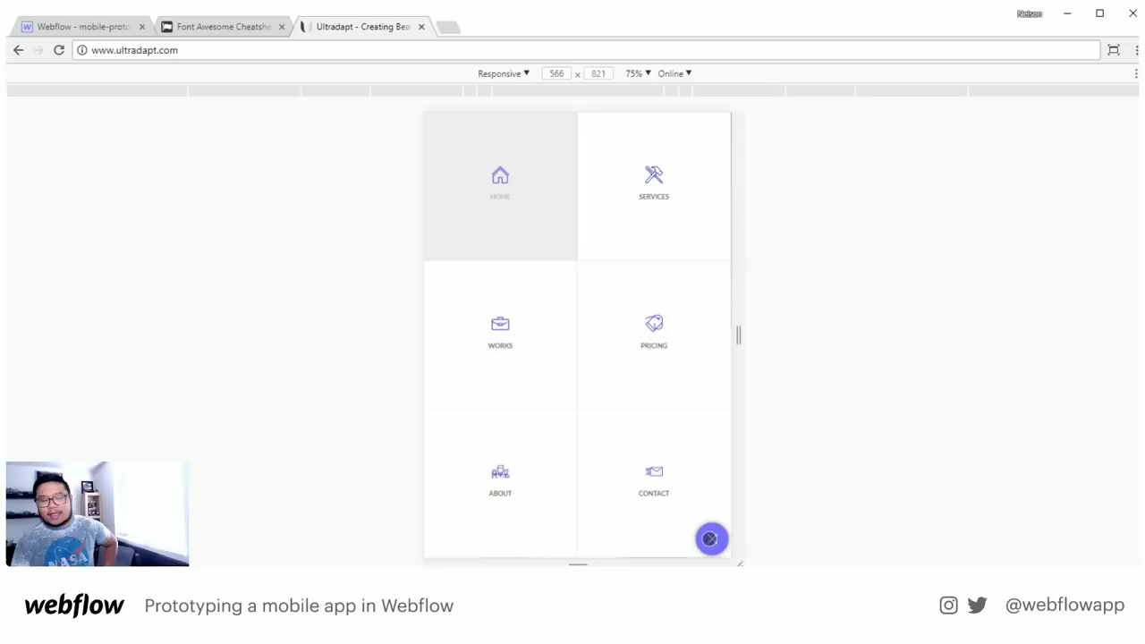
click(711, 539)
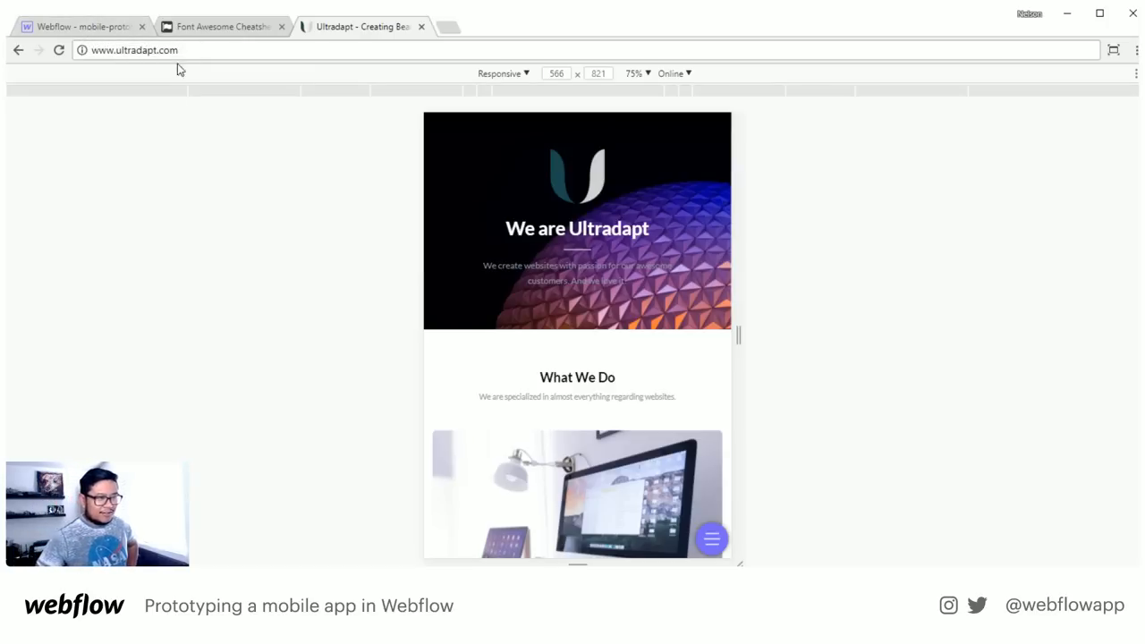
Return to the Webflow project and add a Link Block at the page's top level between the message block and the Navbar
click(83, 27)
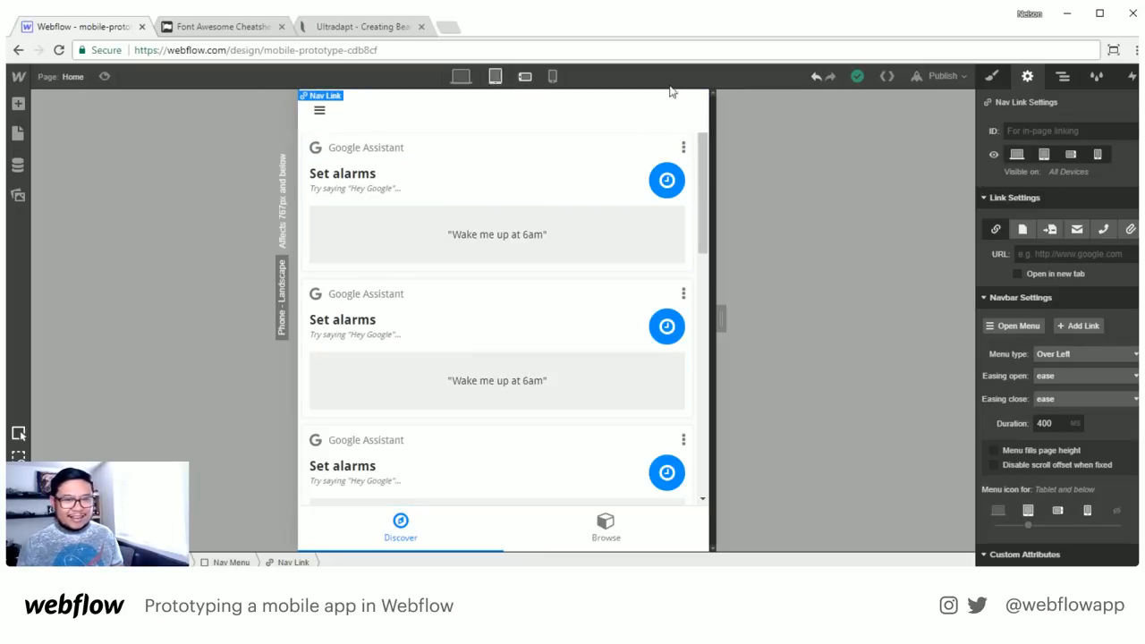
click(1062, 76)
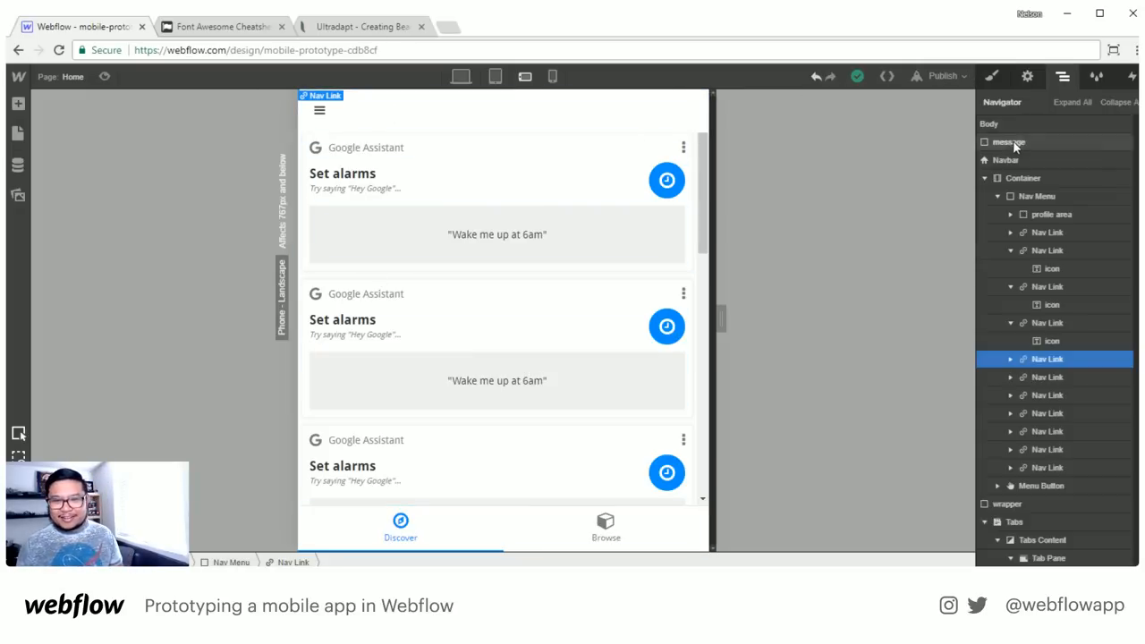
click(985, 178)
click(985, 214)
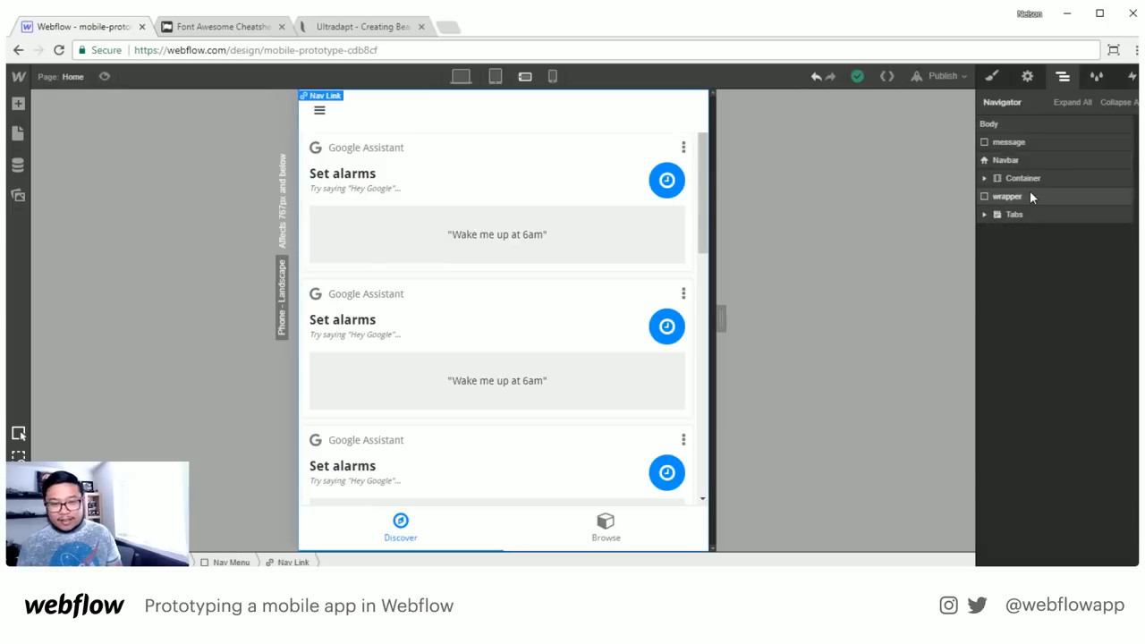
key(a)
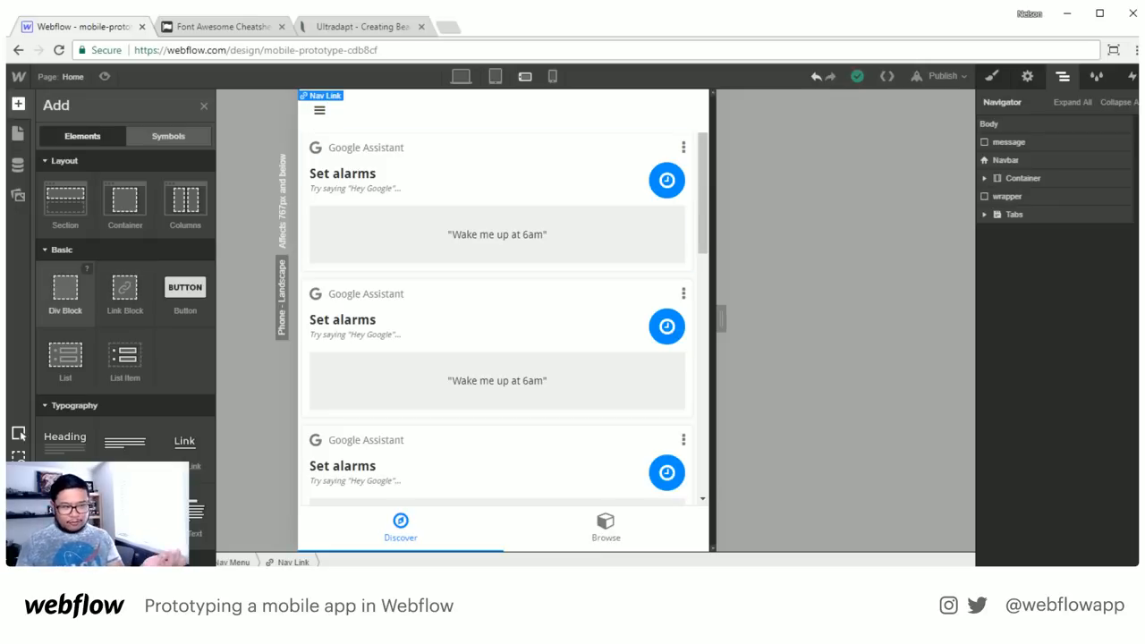
drag(126, 287, 1060, 188)
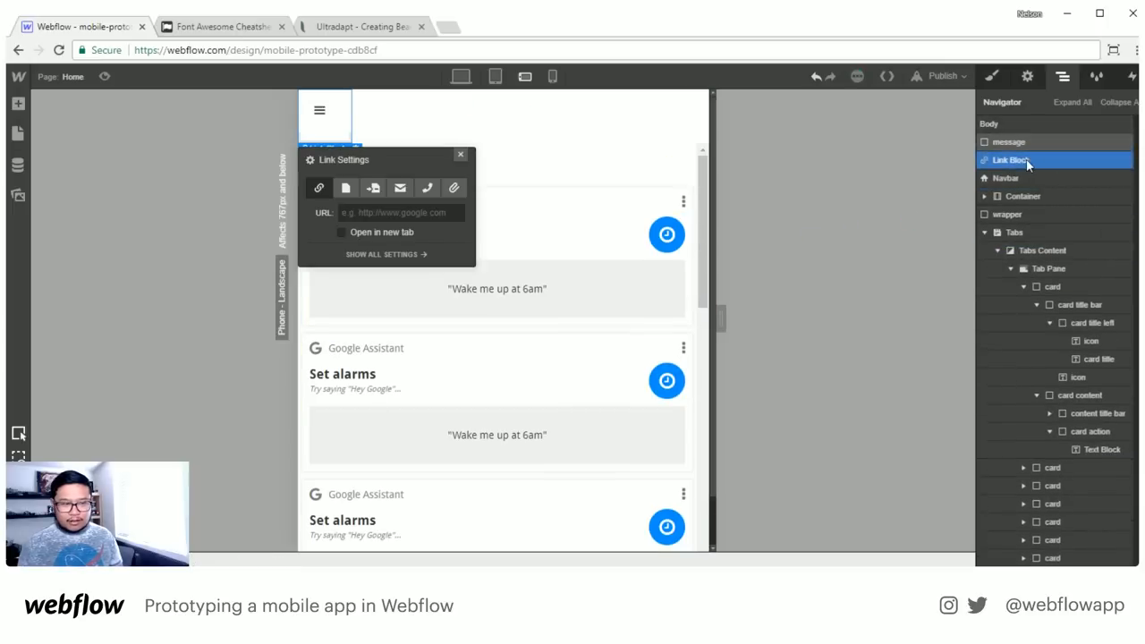
click(460, 157)
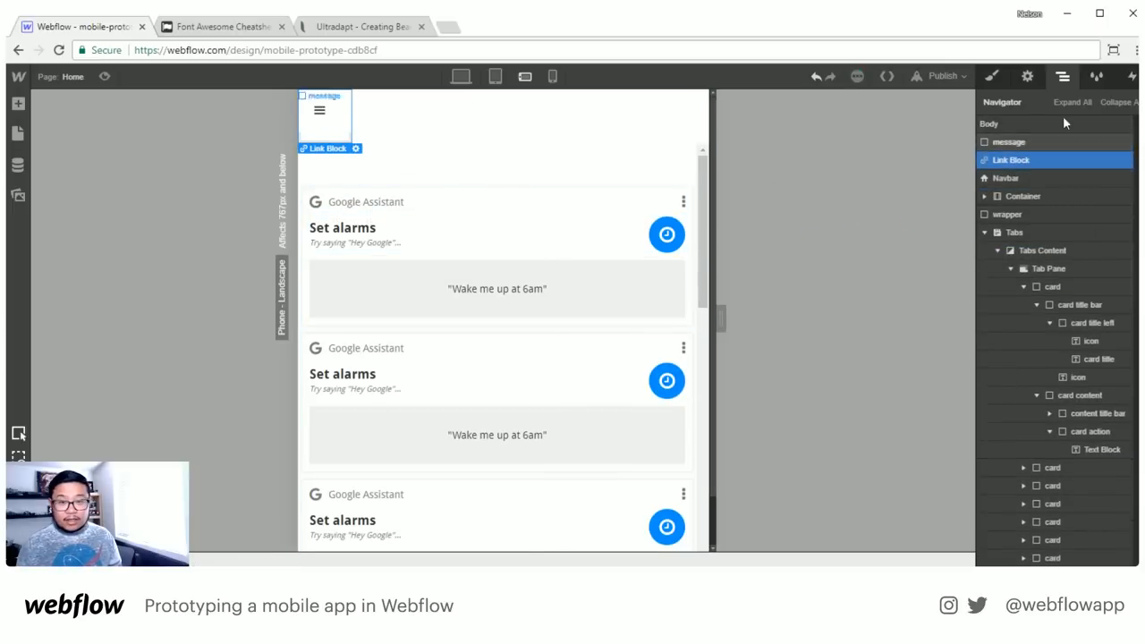
Assign the class fab to the new link block and set its width and height to 75 px
click(993, 77)
click(1043, 144)
text(fab)
key(Return)
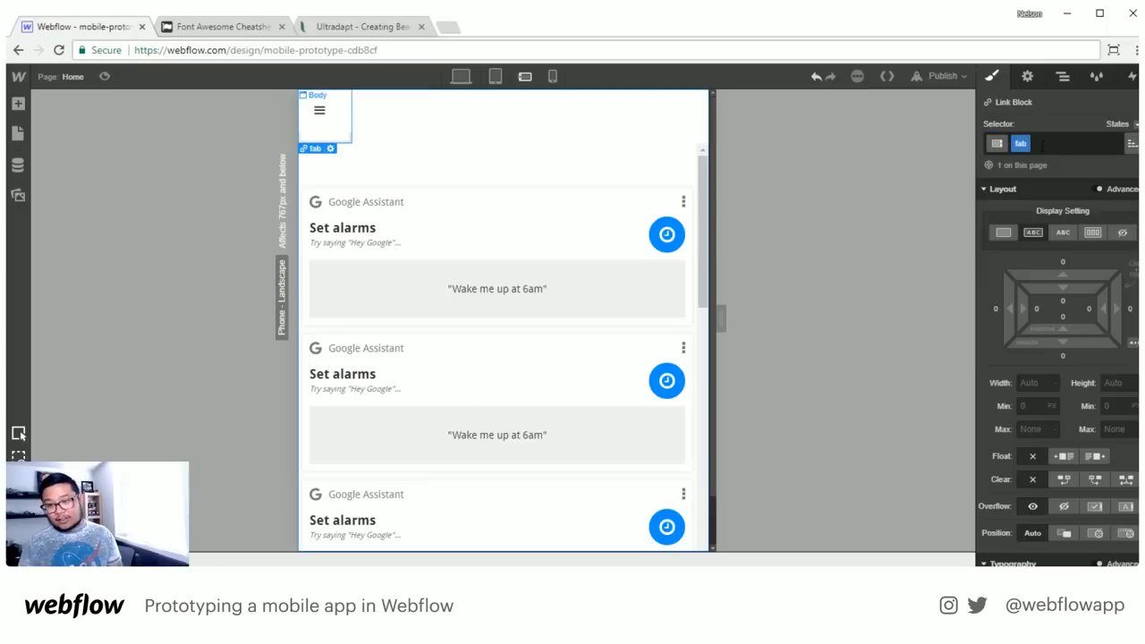
click(1034, 383)
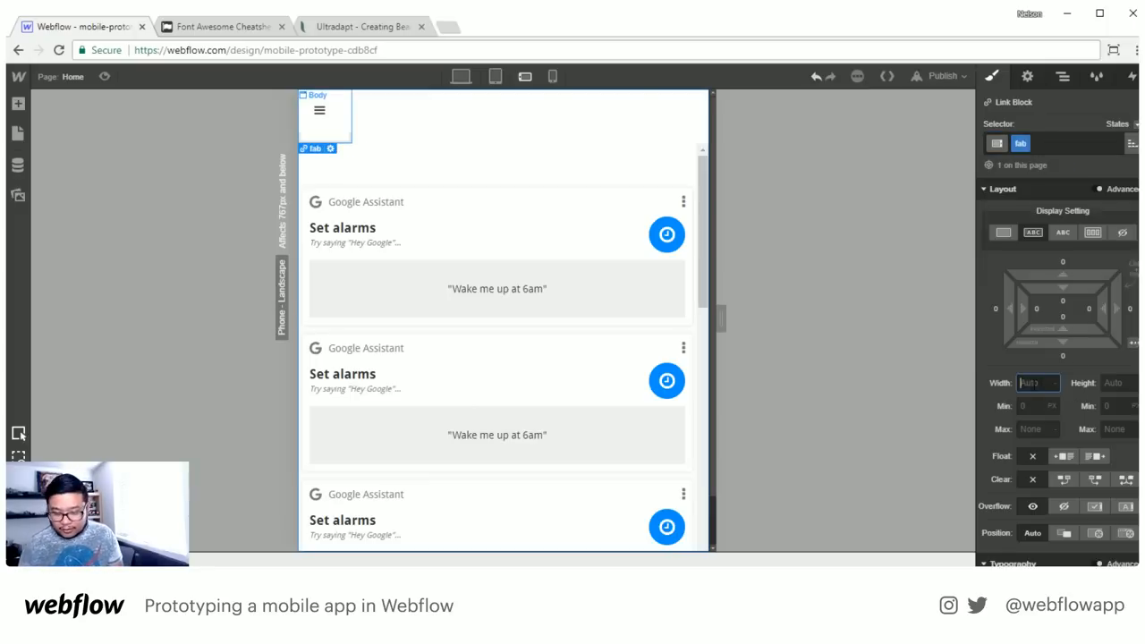
text(75)
key(Tab)
text(75)
Give the fab link block the green background colour #08aa28
scroll(1053, 483, down, 3)
scroll(1058, 507, down, 6)
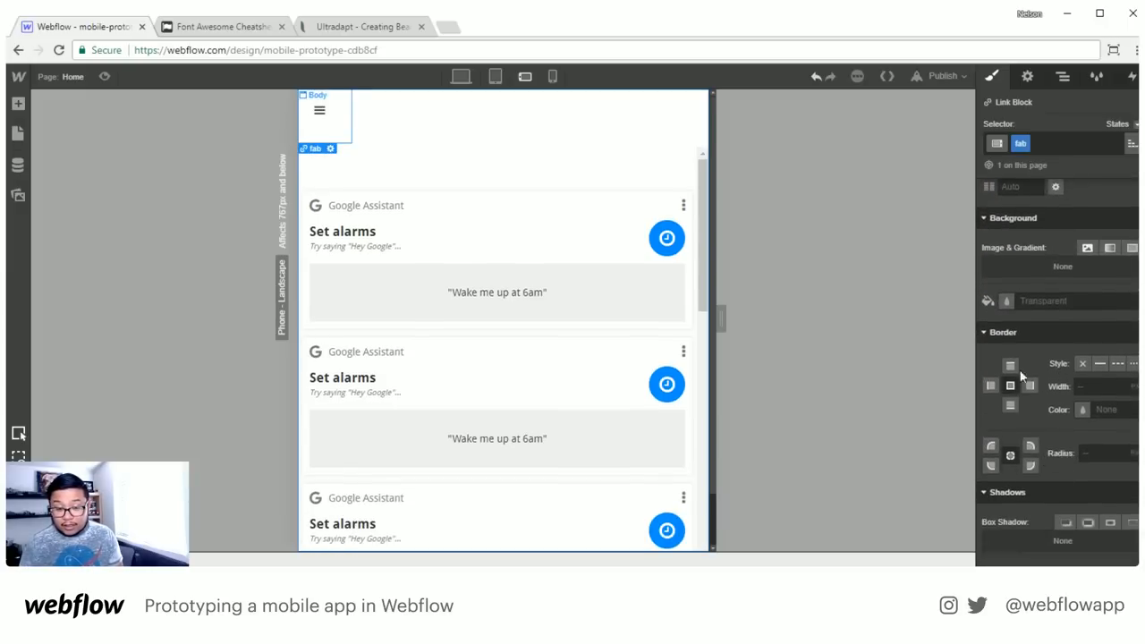
click(1006, 301)
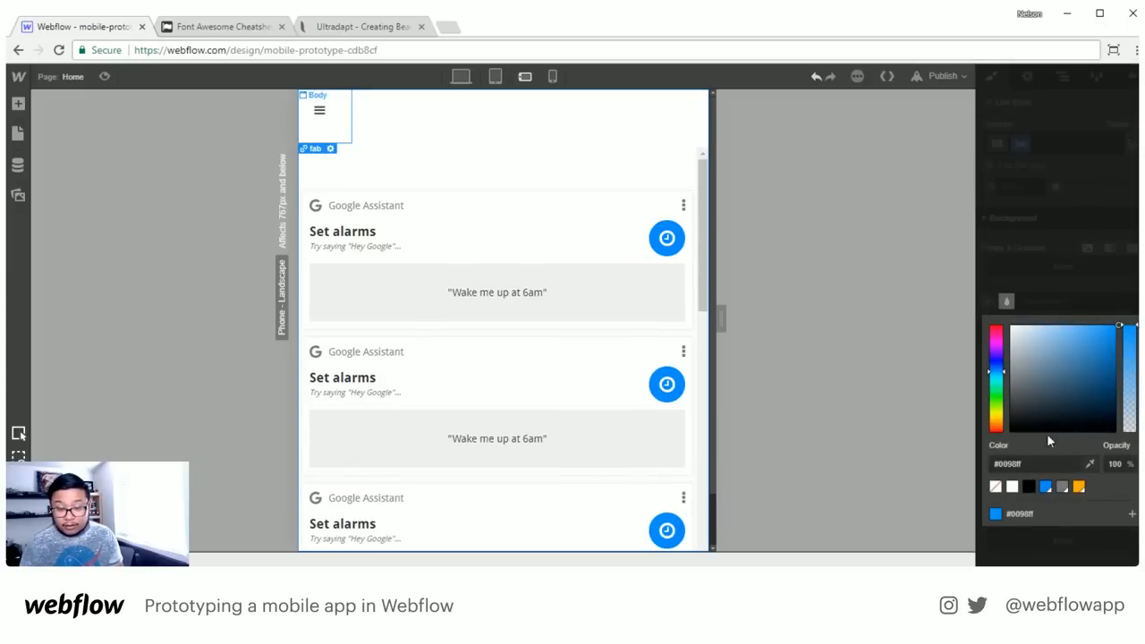
click(996, 395)
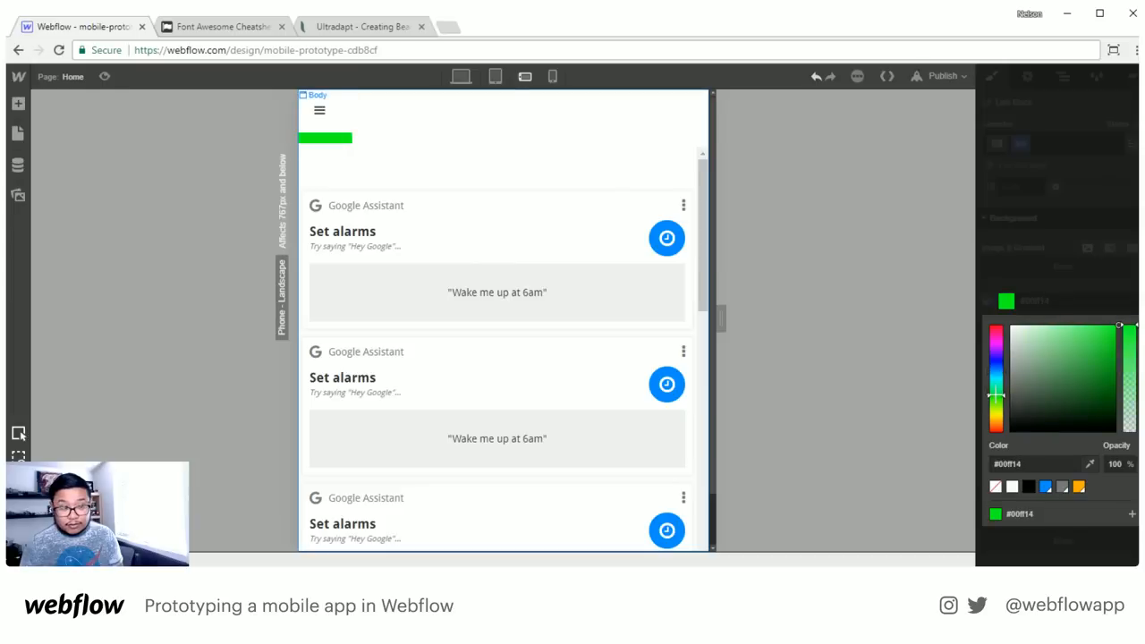
drag(996, 394, 995, 391)
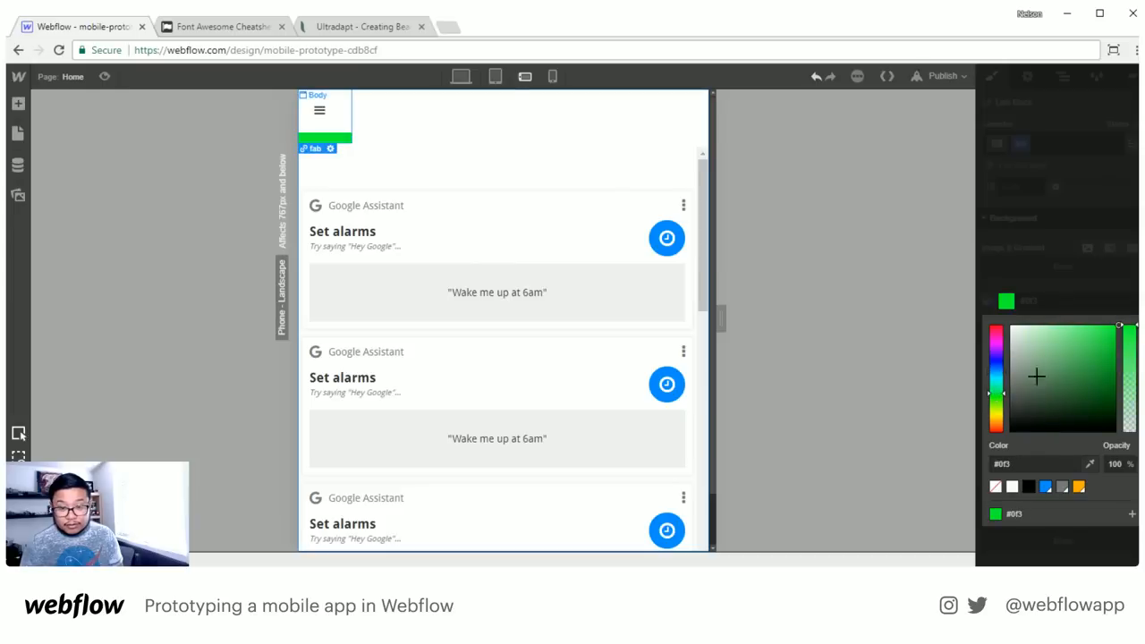
click(1126, 302)
click(1006, 302)
click(1104, 333)
click(1112, 362)
click(1102, 245)
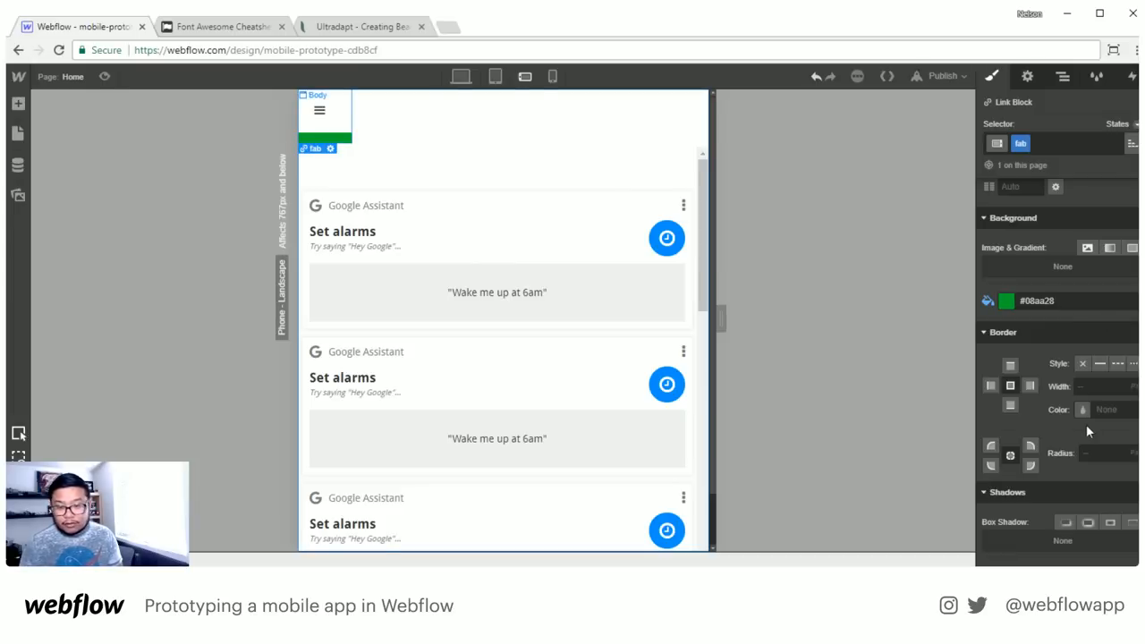
Round the fab link block into a circle with a border radius of 50
click(1103, 453)
text(50)
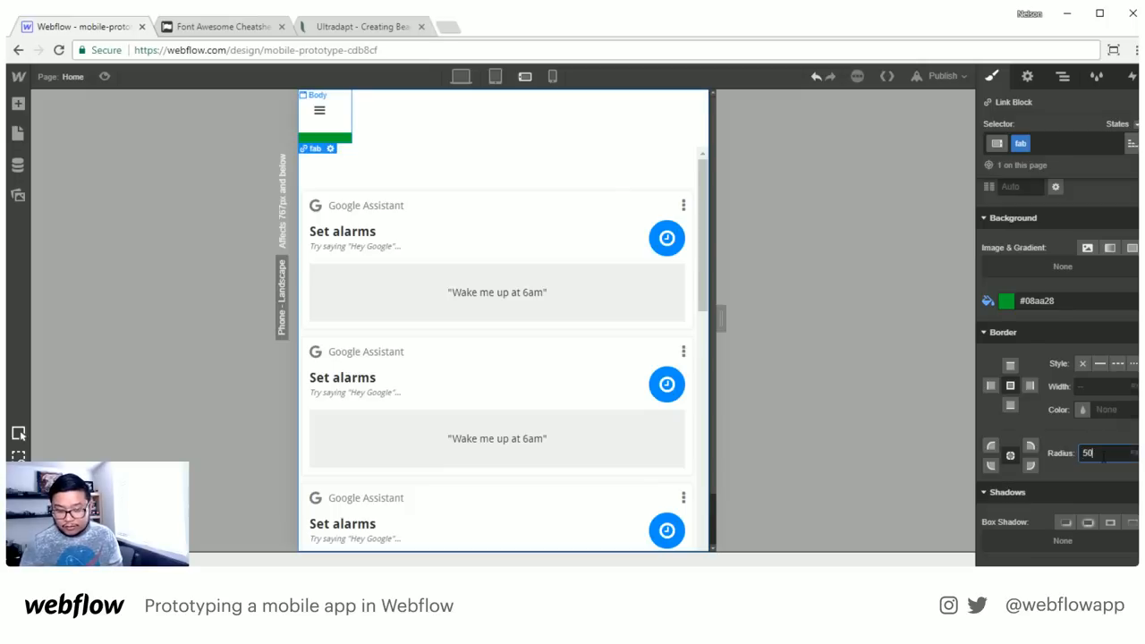
key(Return)
Make the fab link block's position fixed and set its z-index to 999999
scroll(1094, 429, up, 8)
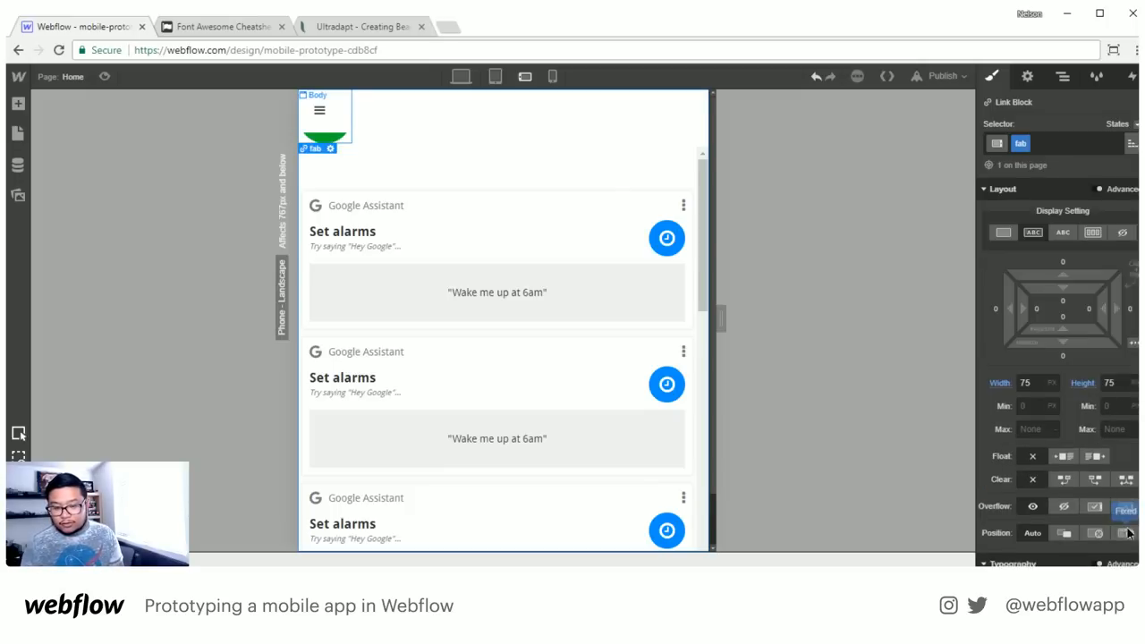
click(1126, 533)
scroll(1121, 536, down, 3)
click(1103, 473)
text(9)
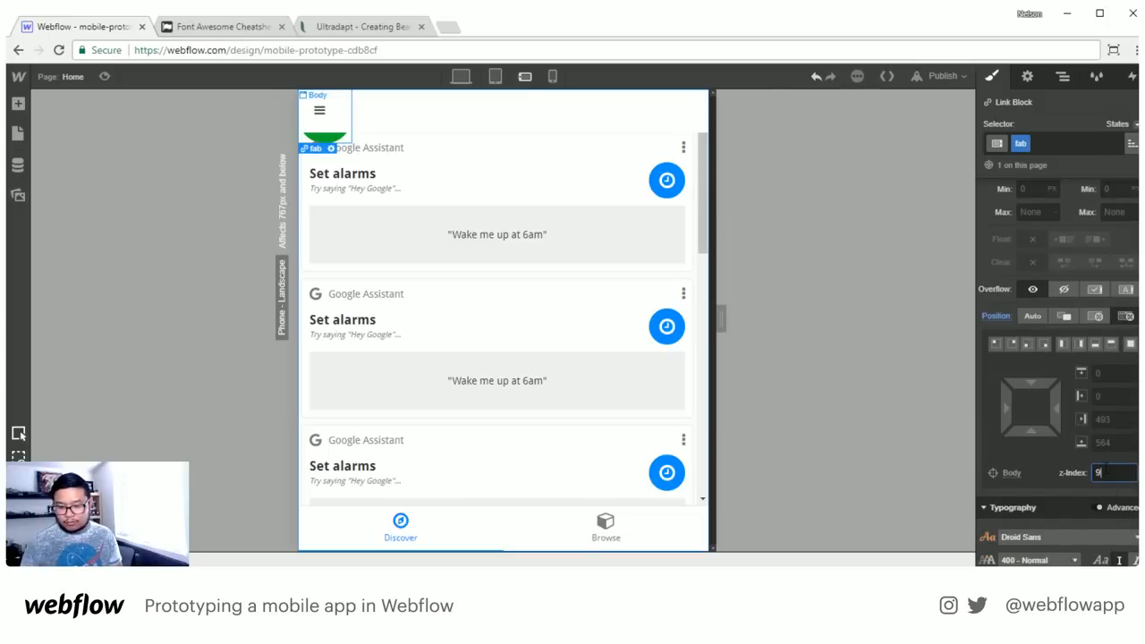
text(99999)
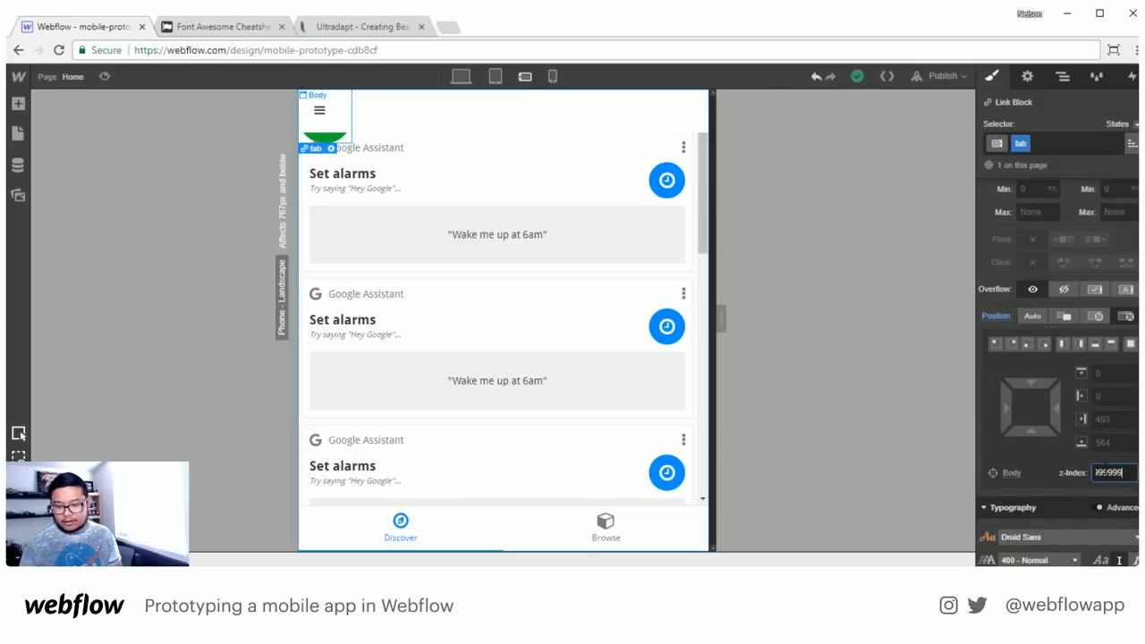
key(Return)
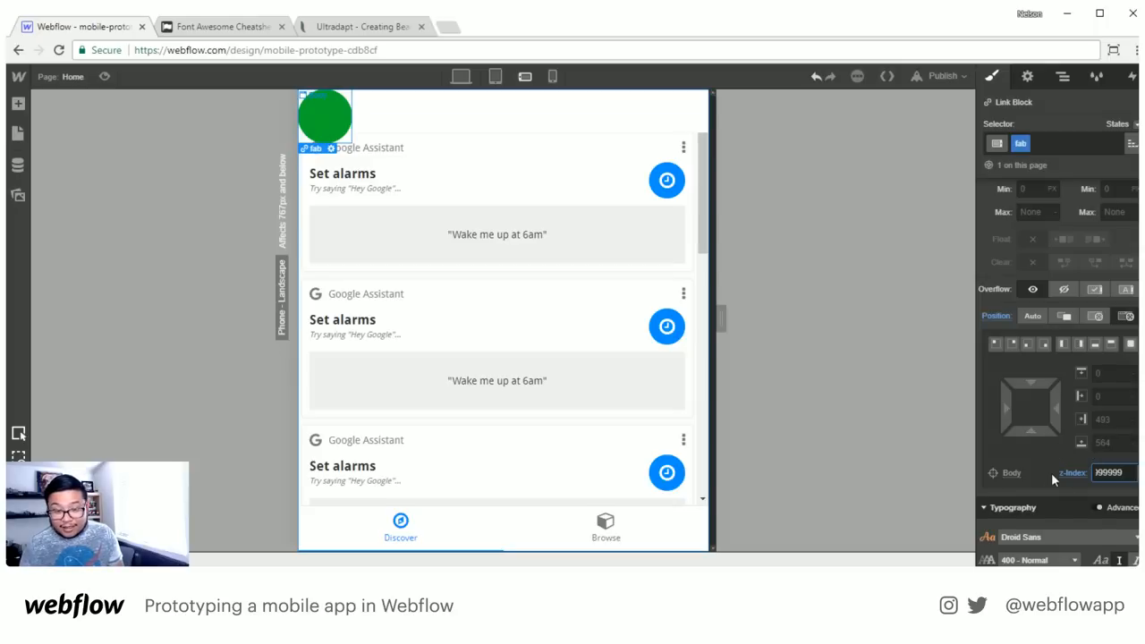
Anchor the fab link block to the bottom-right corner of the page, offset 11 vh from the bottom and 25 px from the right
click(1045, 346)
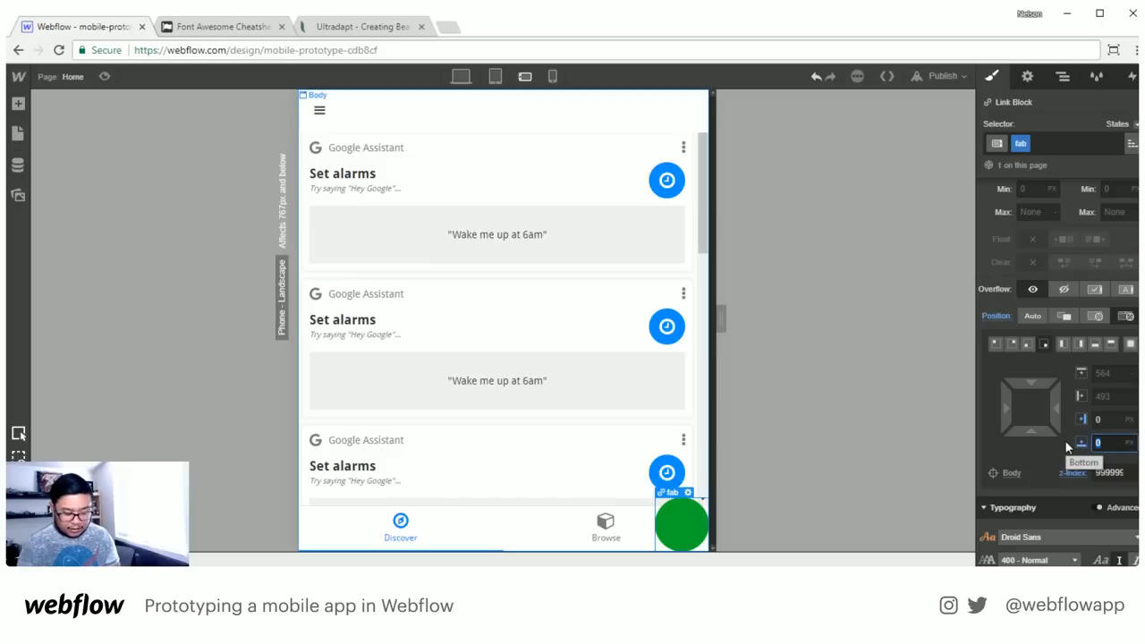
text(12vh)
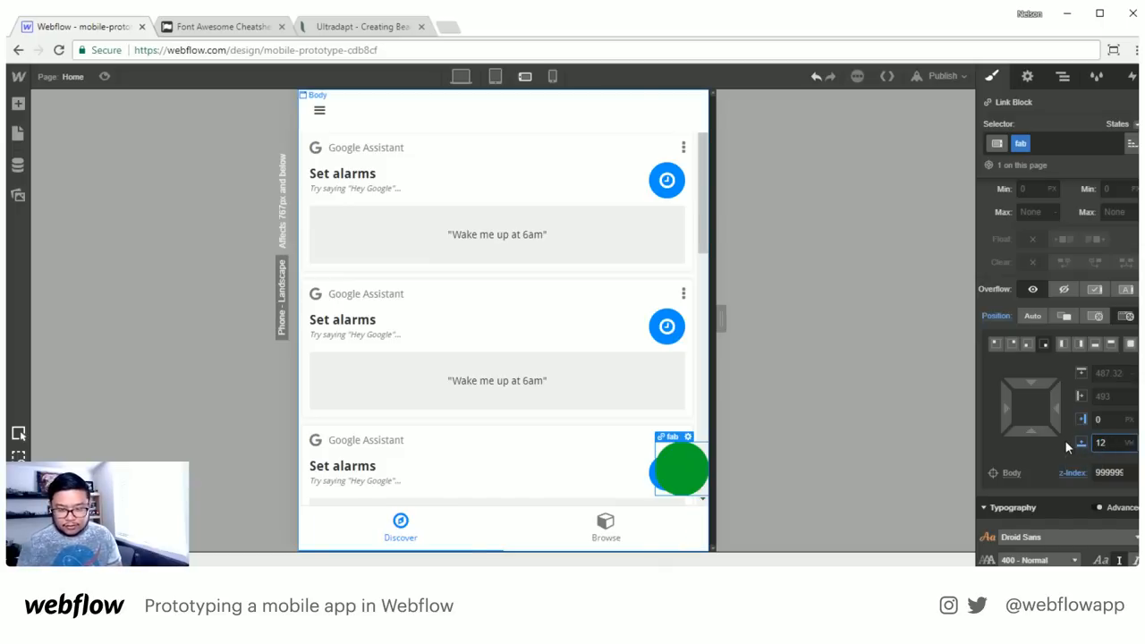
click(1109, 418)
text(50)
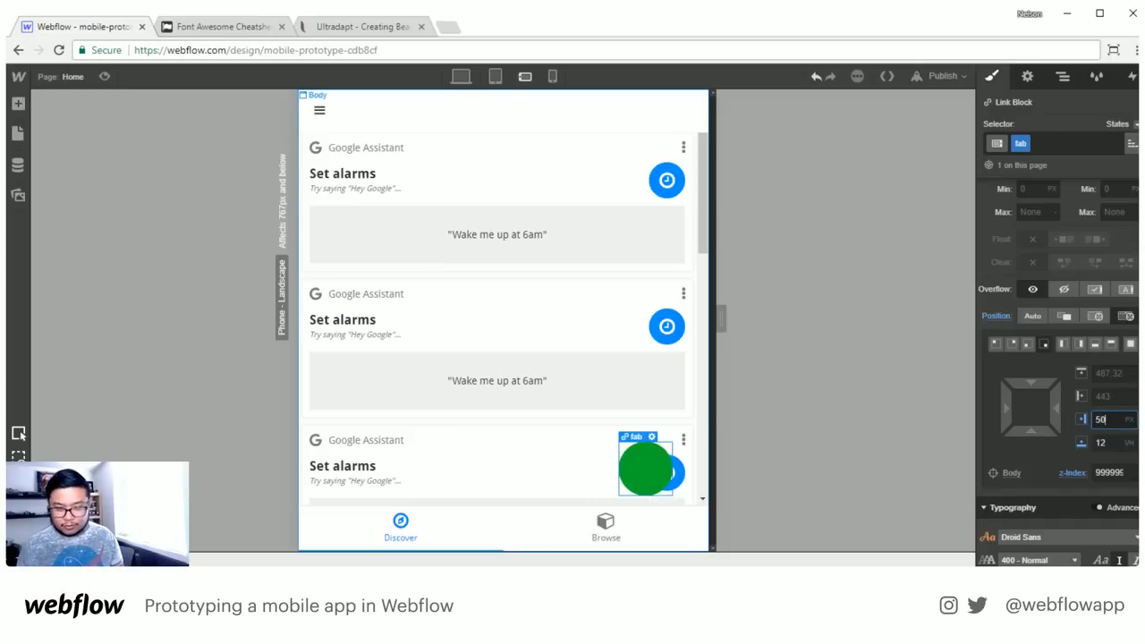
drag(1056, 408, 1112, 401)
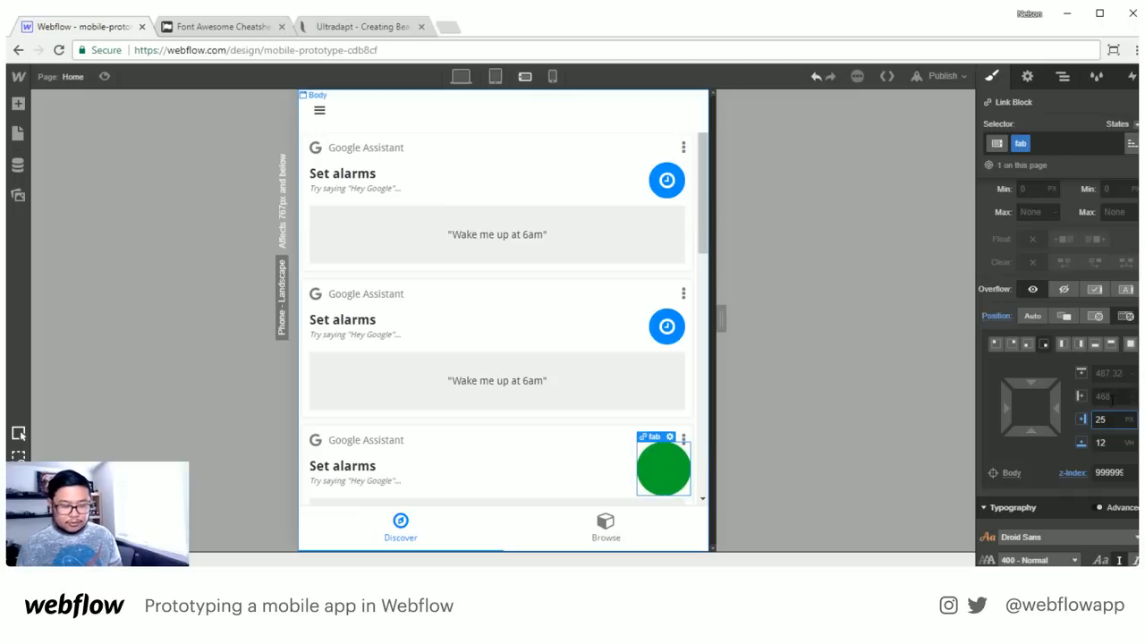
drag(1035, 430, 1037, 430)
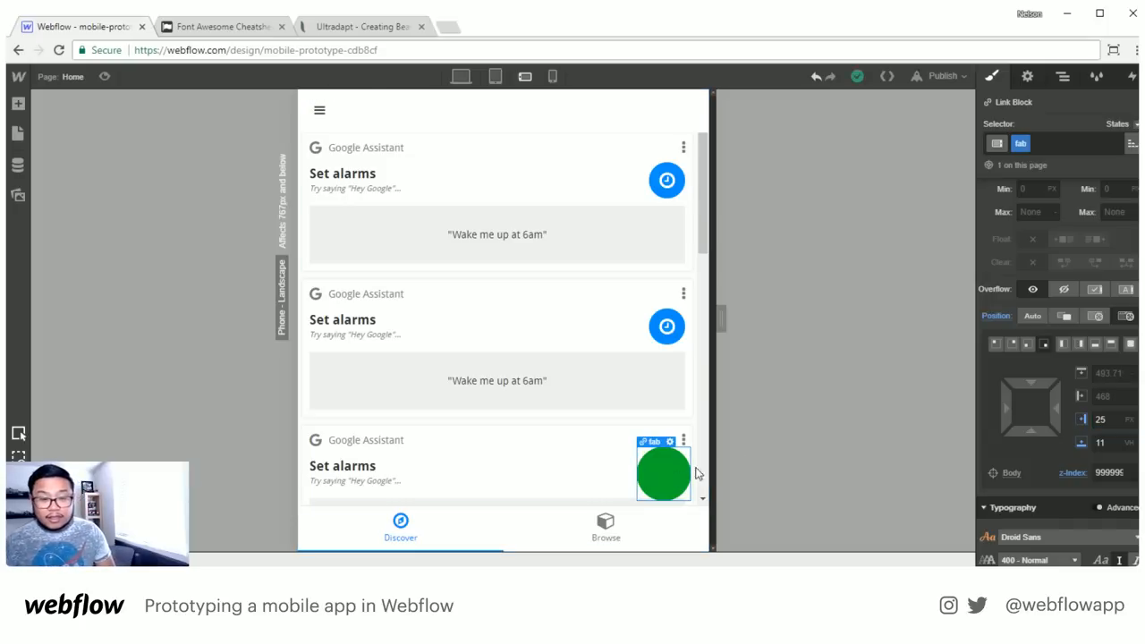
Set the fab link block to a horizontal flex layout with its contents centred both horizontally and vertically
scroll(1065, 380, up, 3)
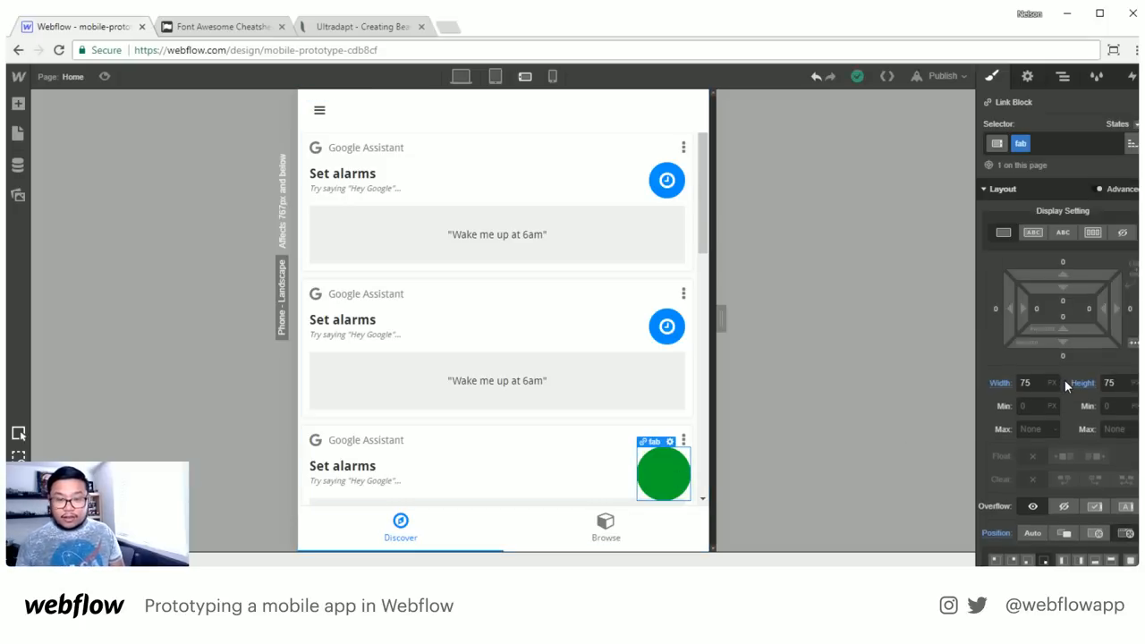
click(1093, 233)
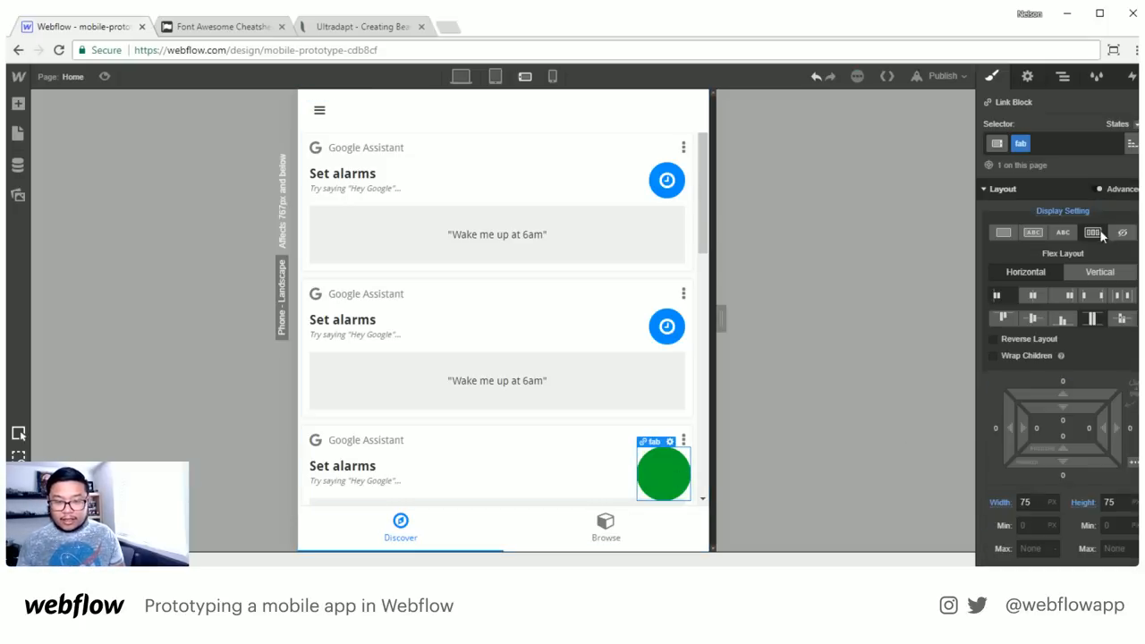
click(1031, 298)
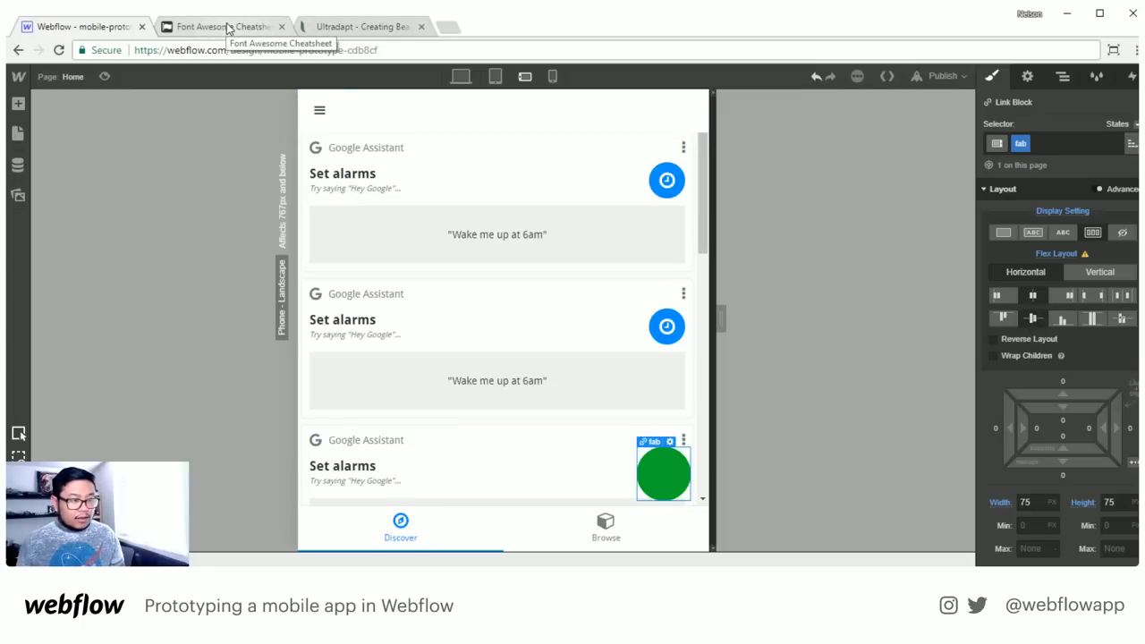
Copy the navbar's menu icon into the fab link block and set the block's text colour to white
click(320, 113)
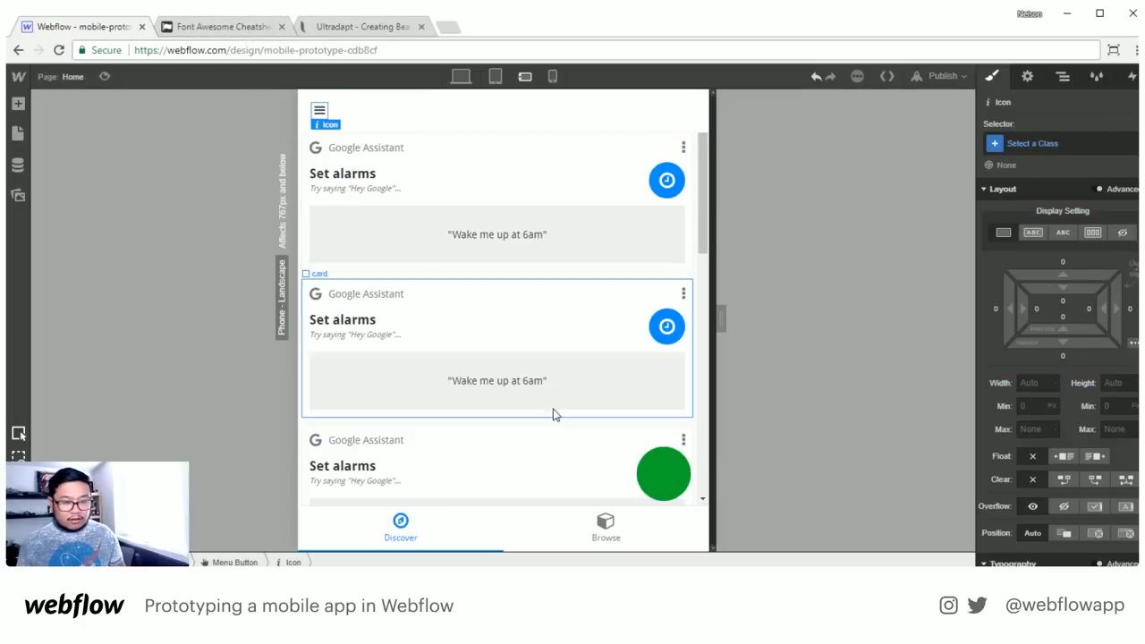
click(675, 483)
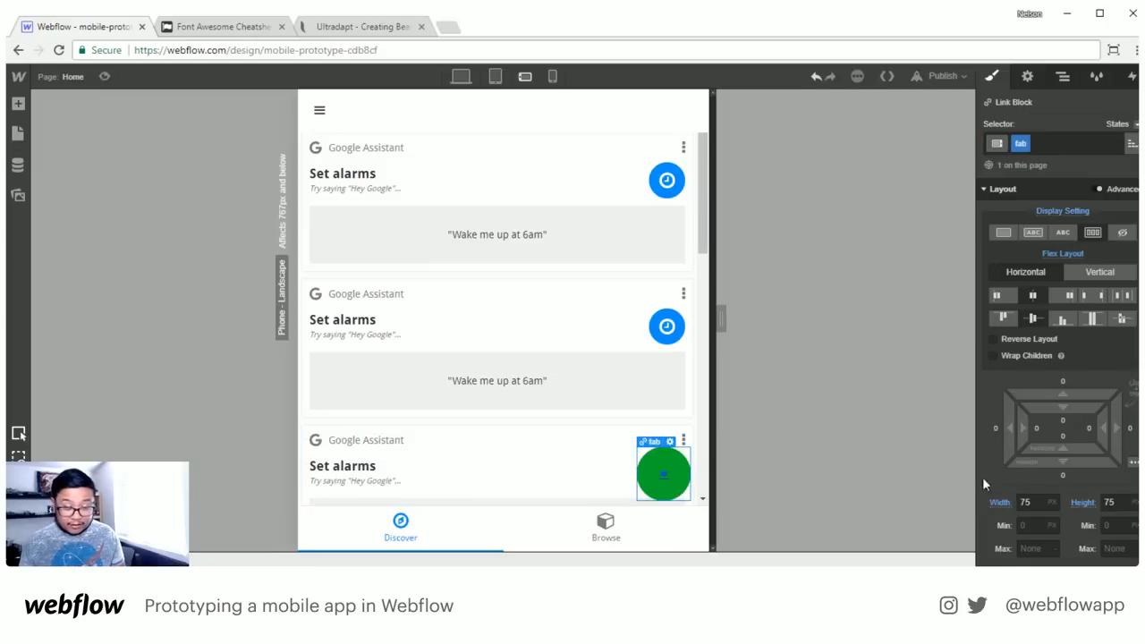
scroll(1059, 479, down, 5)
scroll(1118, 411, up, 3)
scroll(1101, 434, down, 6)
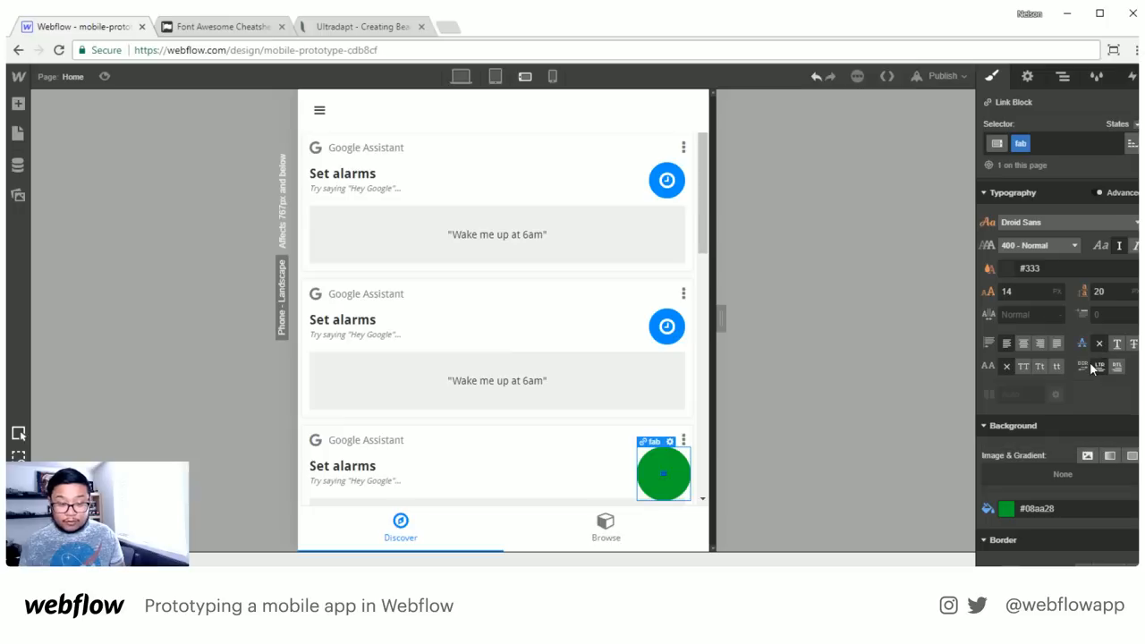
click(1006, 269)
click(994, 453)
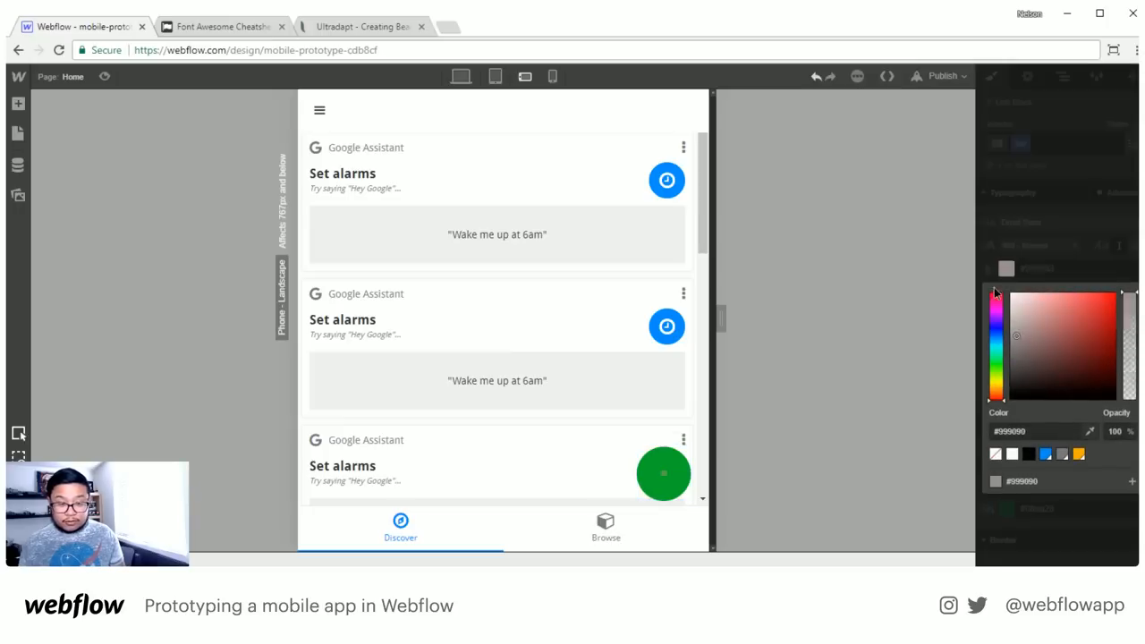
click(1036, 269)
Set the fab link block's font size and line height both to 44 px
click(1015, 291)
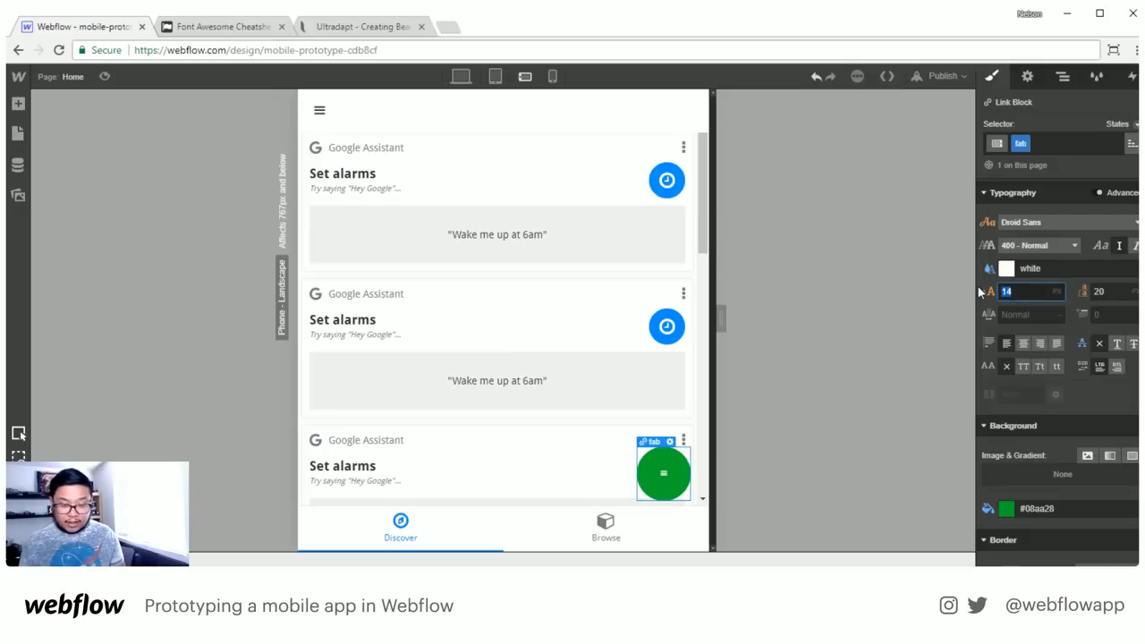
key(shift+Up)
key(shift+Up)
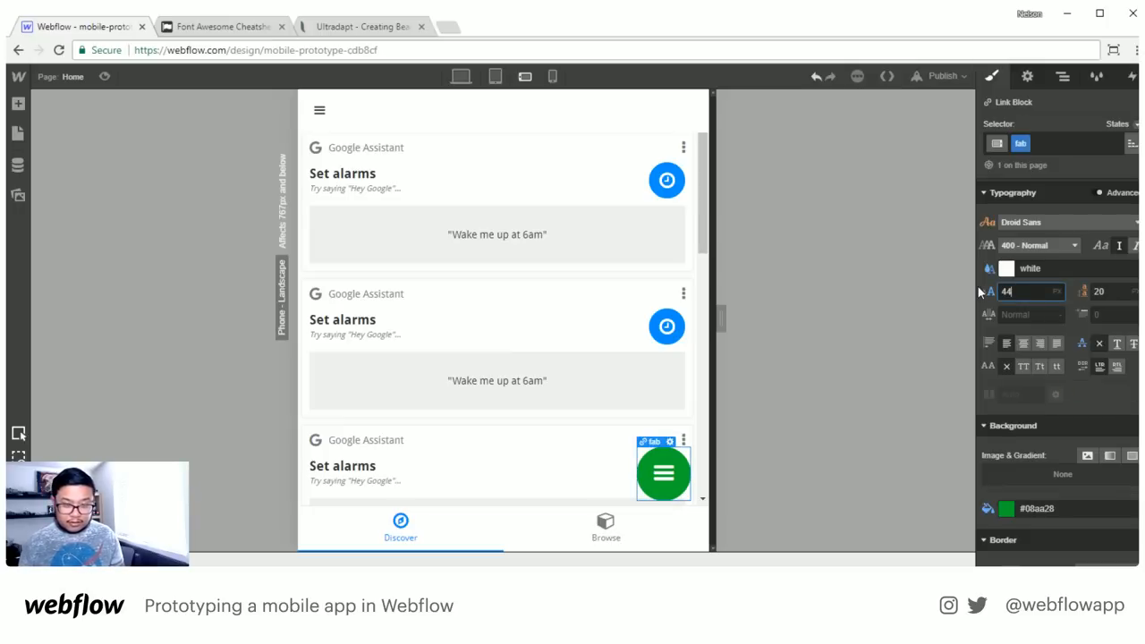
key(Tab)
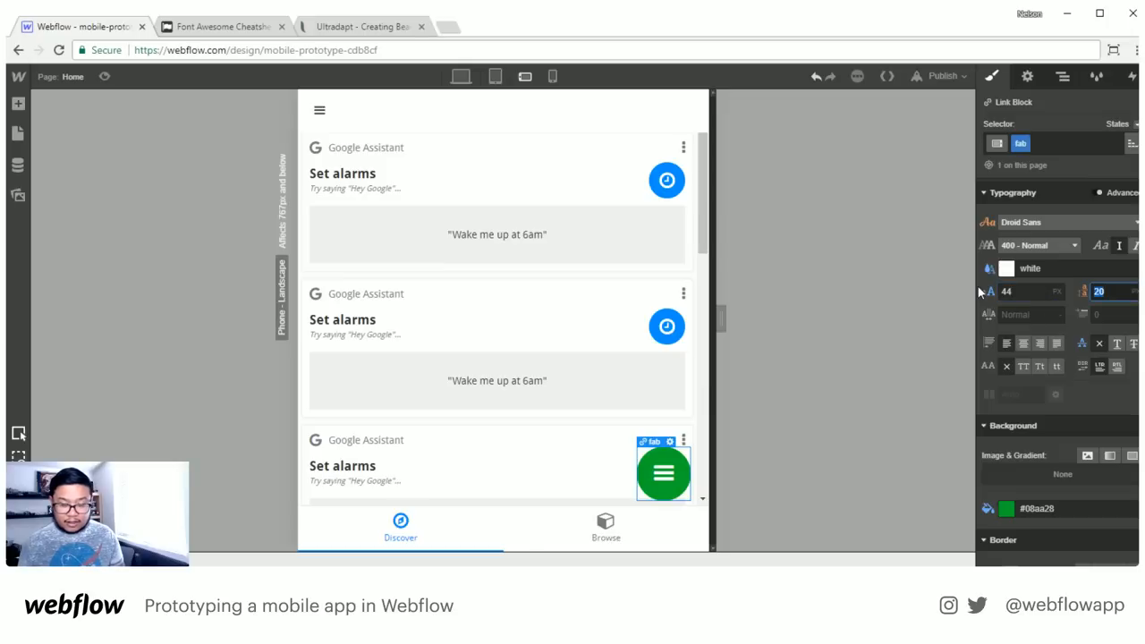
text(44)
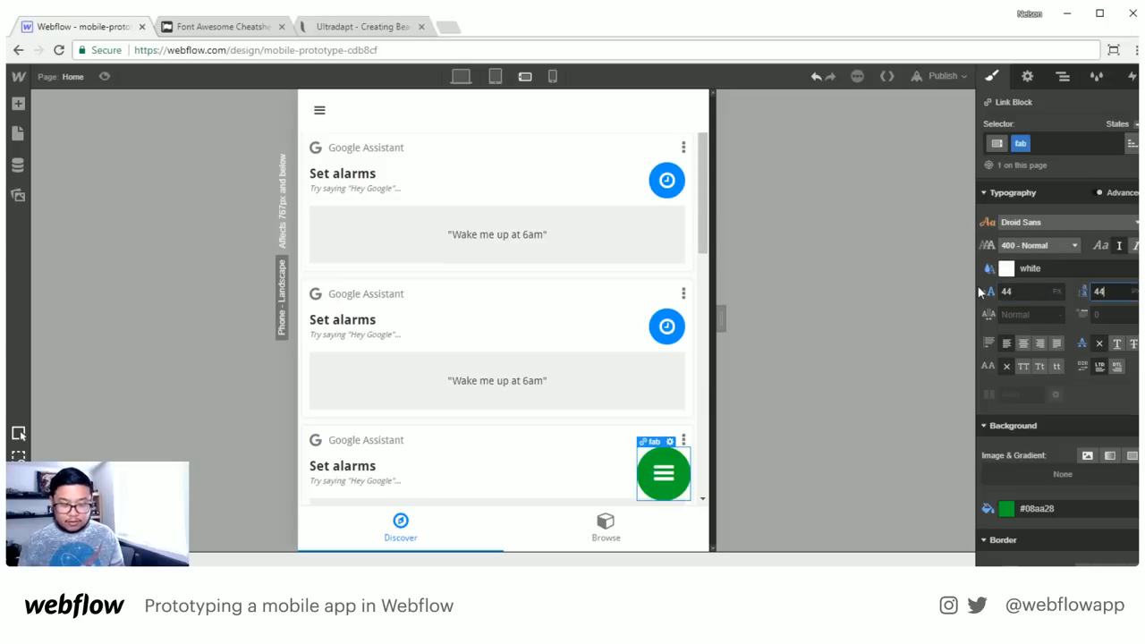
Add an outer glow box shadow to the fab link block in black at 37% opacity
scroll(1011, 363, down, 6)
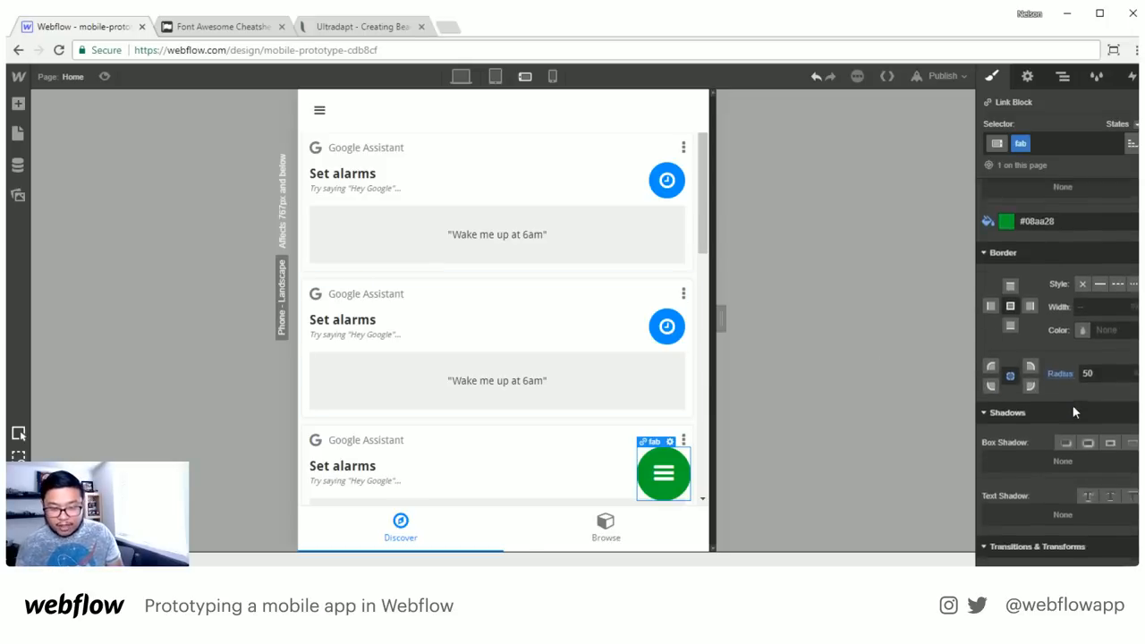
scroll(1072, 404, down, 1)
scroll(1072, 414, up, 3)
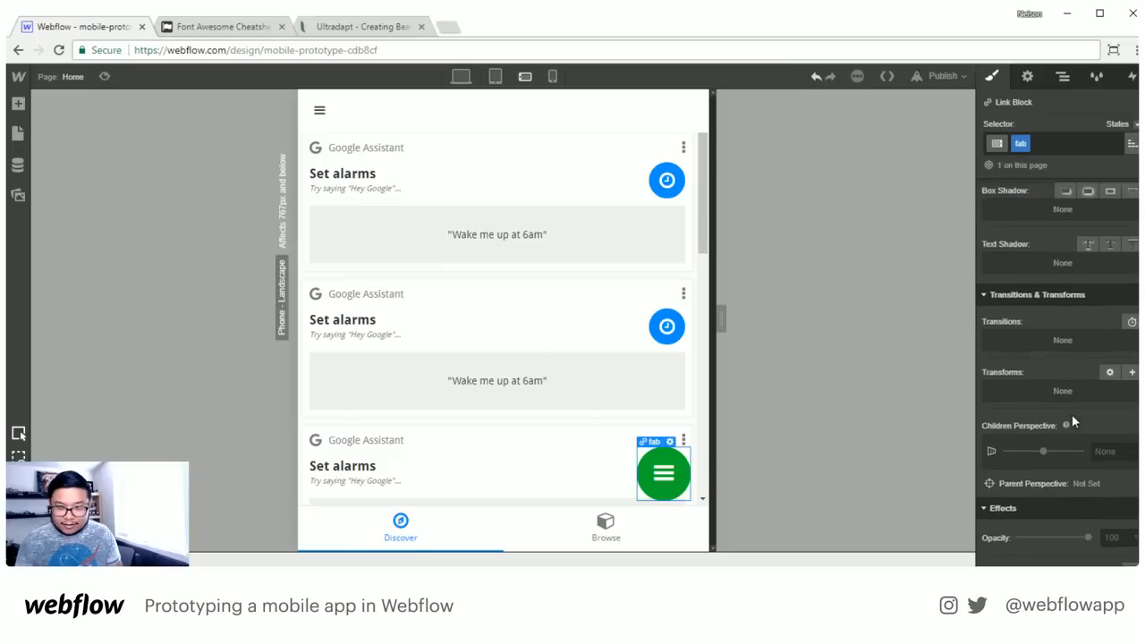
click(1088, 336)
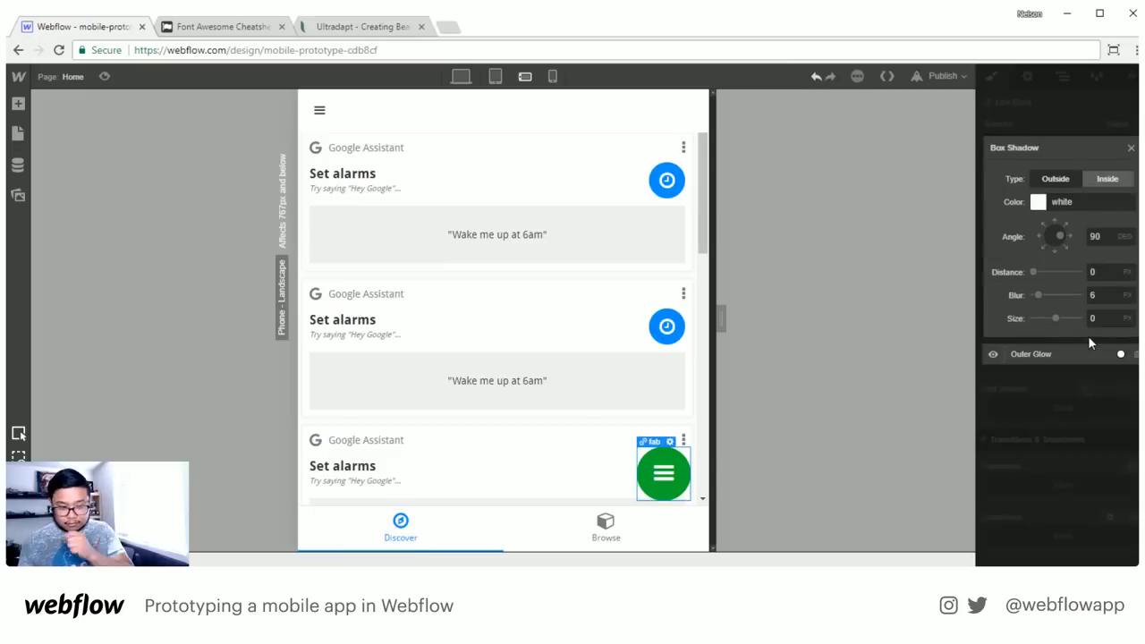
click(1037, 203)
drag(1049, 300, 975, 361)
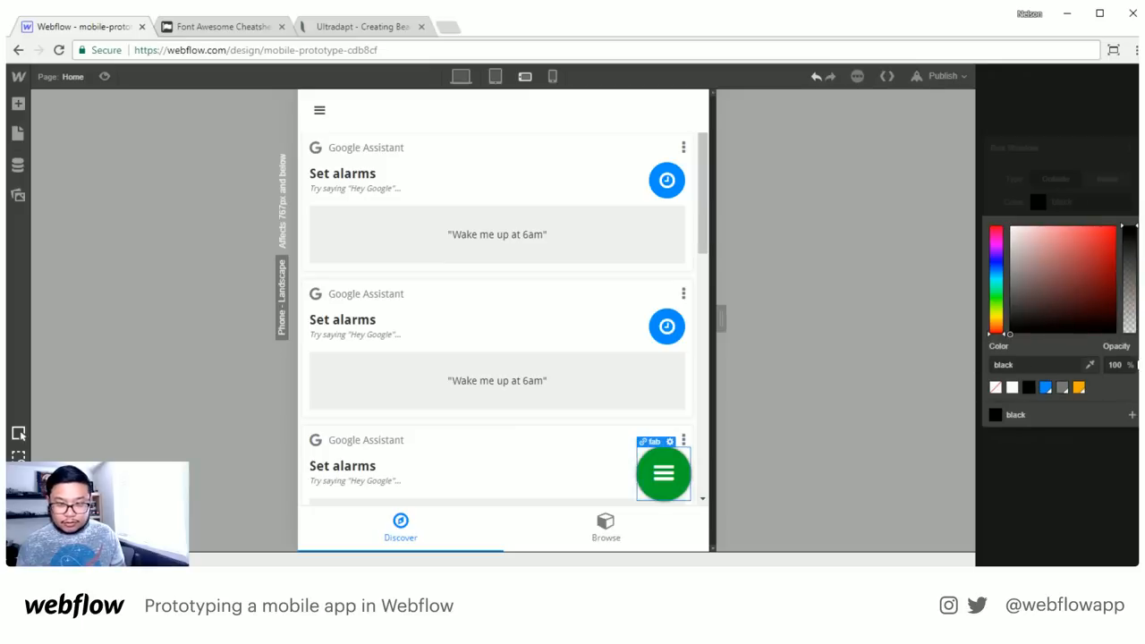
drag(1128, 249, 1128, 294)
click(1091, 445)
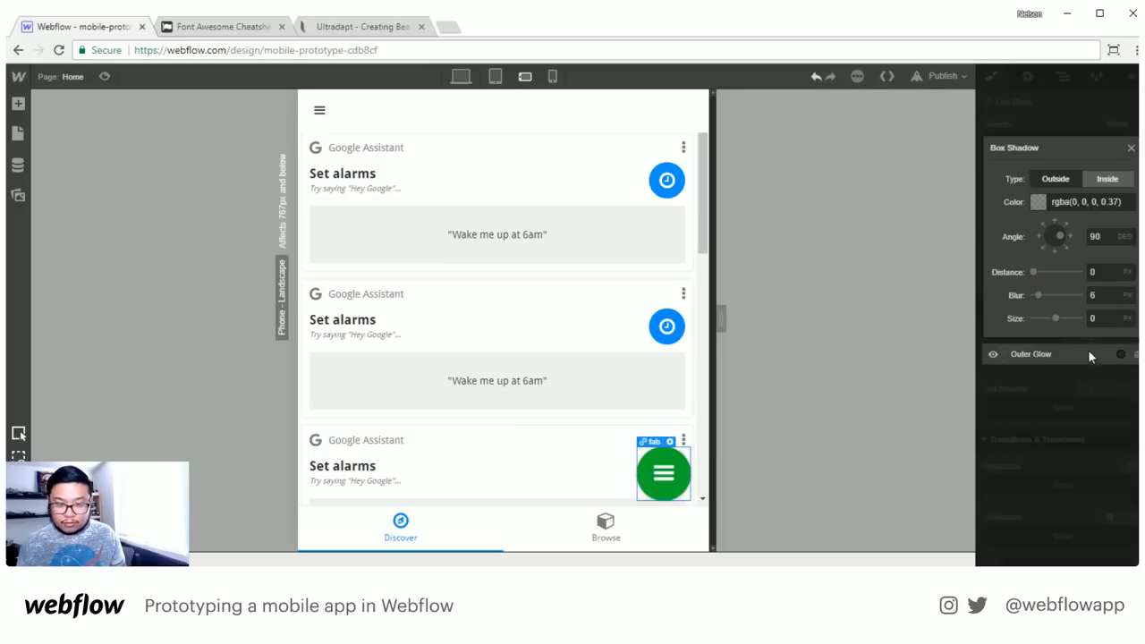
Soften the fab's box shadow with a 50 px blur and 25% black opacity
click(1106, 295)
text(50)
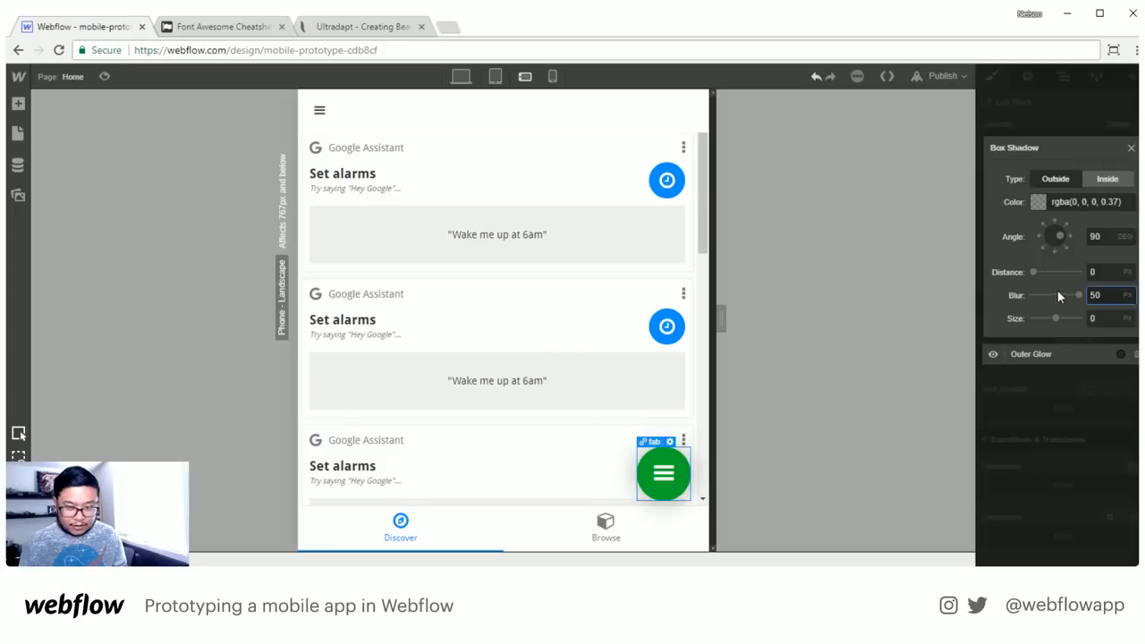
click(1038, 202)
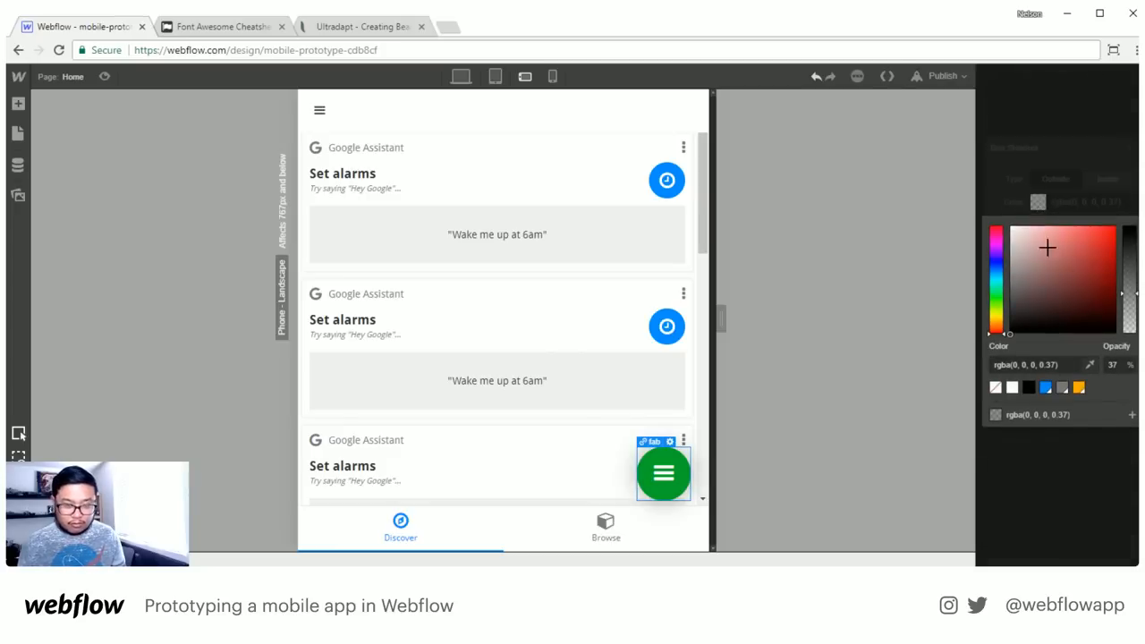
drag(1126, 285, 1125, 309)
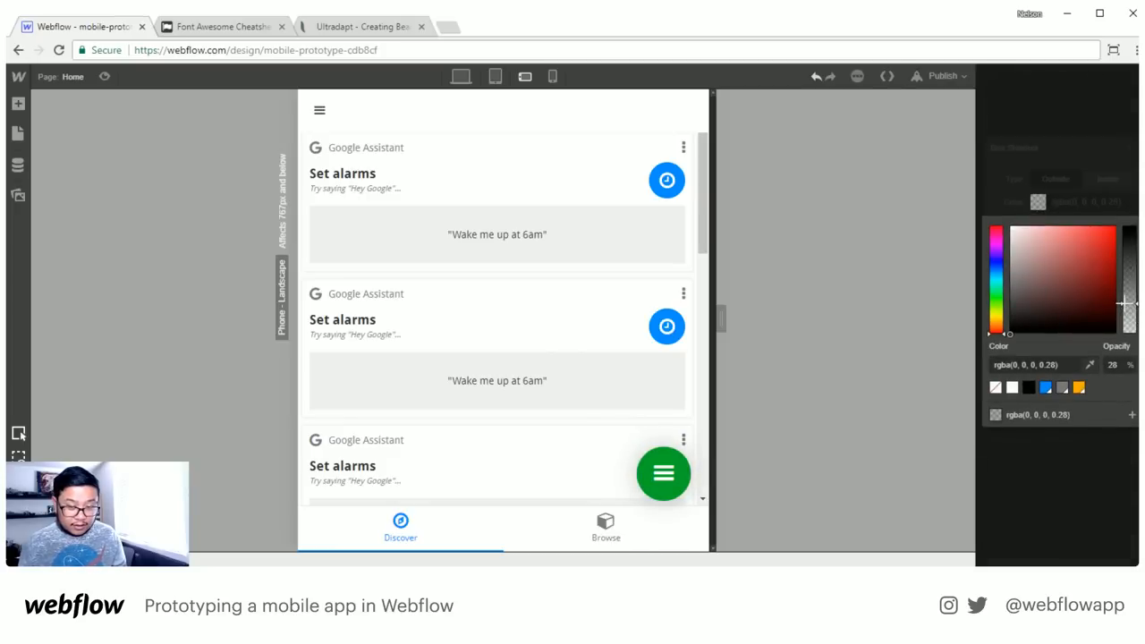
click(1119, 309)
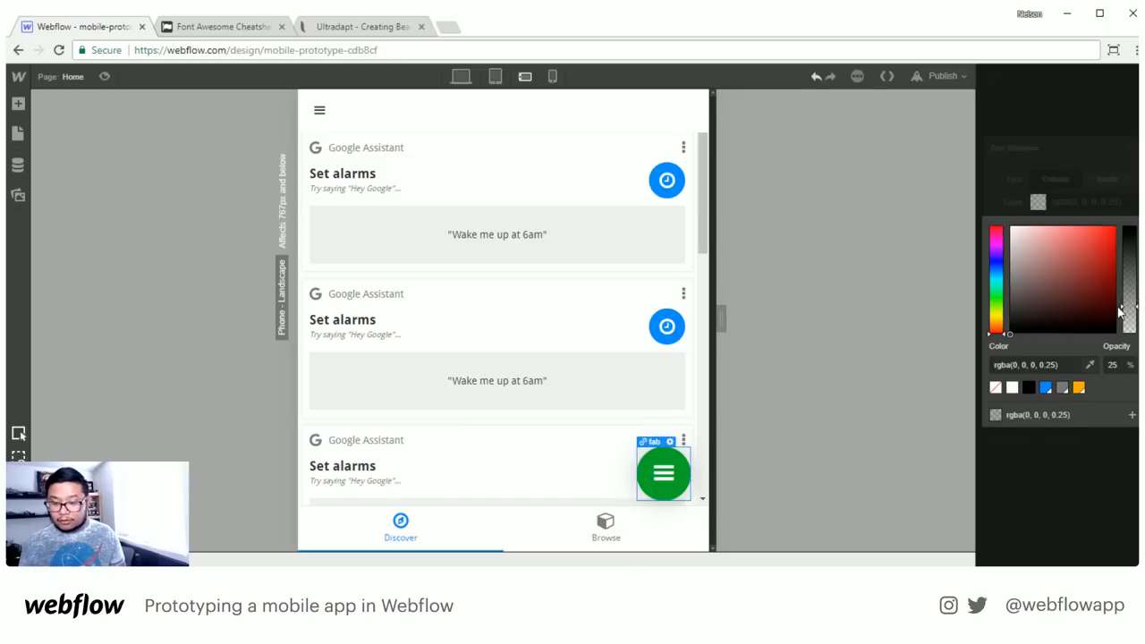
click(1095, 148)
click(538, 452)
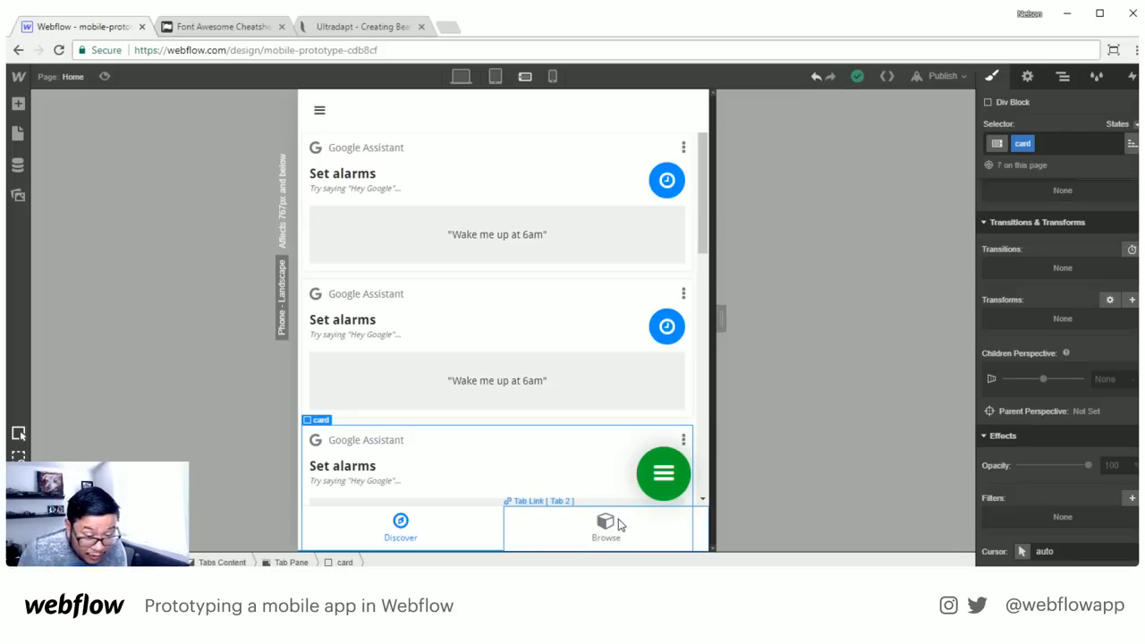
click(644, 483)
click(643, 484)
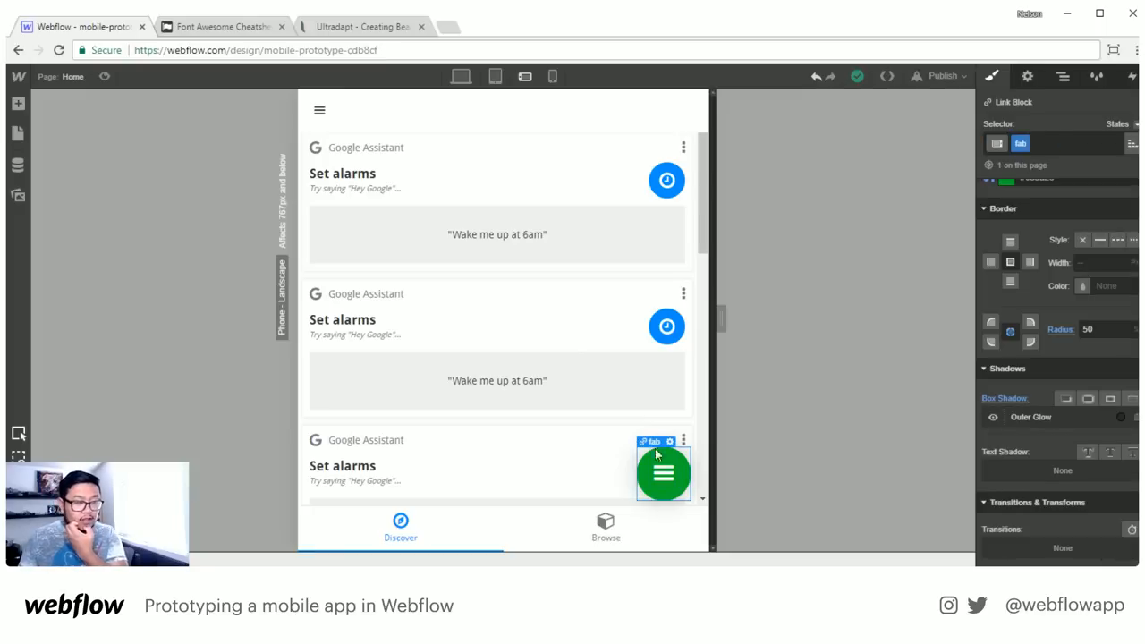
Switch to the Ultradapt website and examine how its floating button opens and closes the full-screen icon menu
click(387, 29)
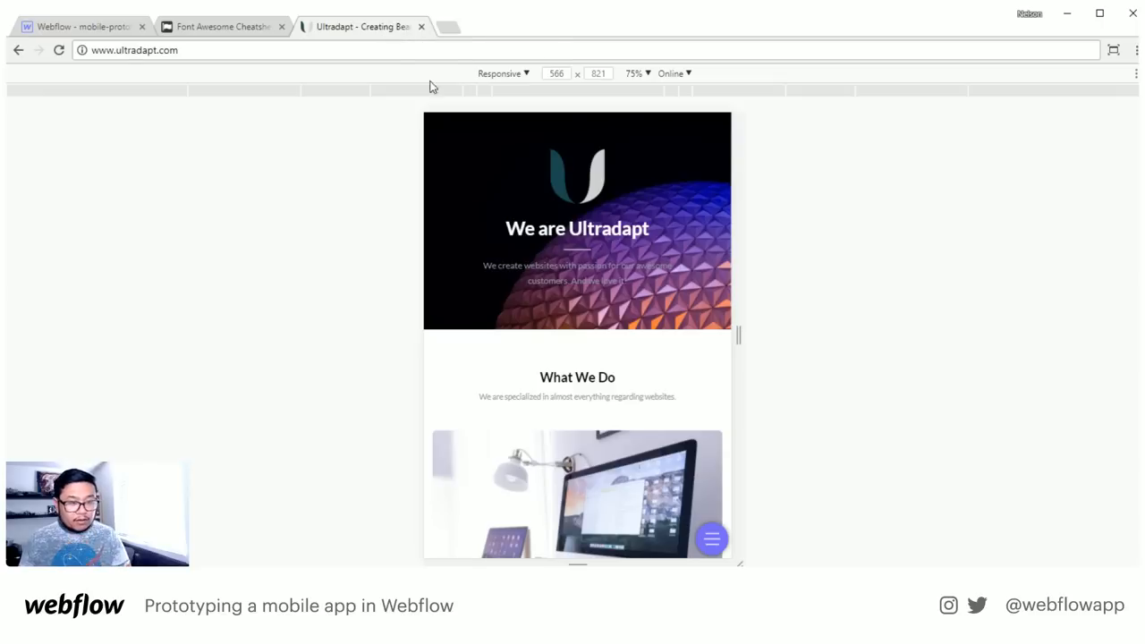
click(711, 540)
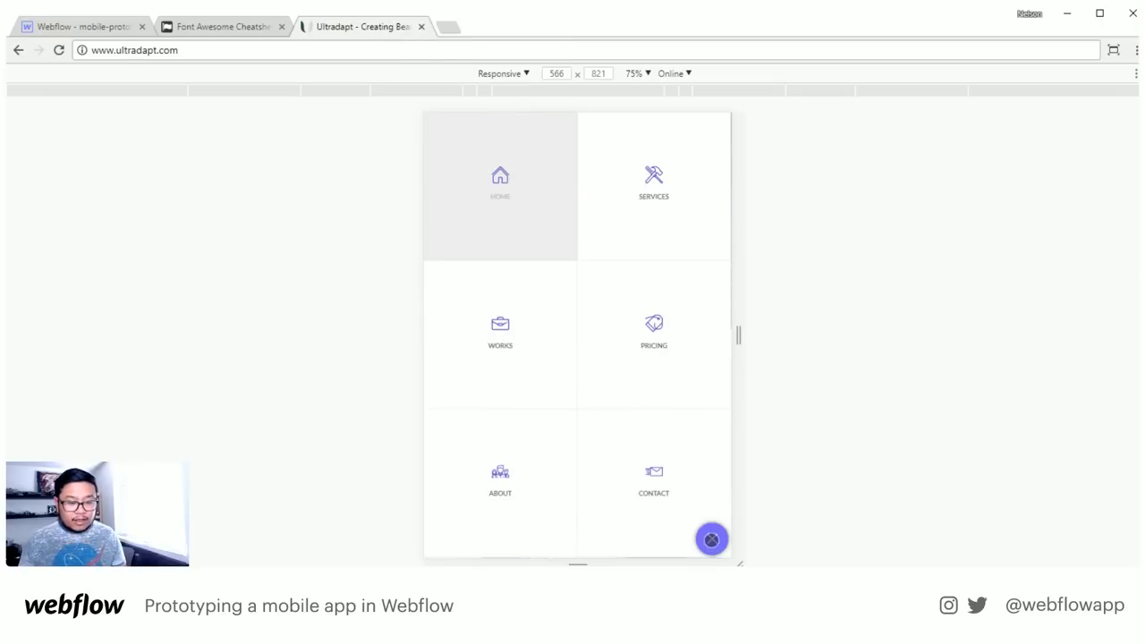
click(711, 539)
click(711, 539)
click(711, 540)
click(711, 539)
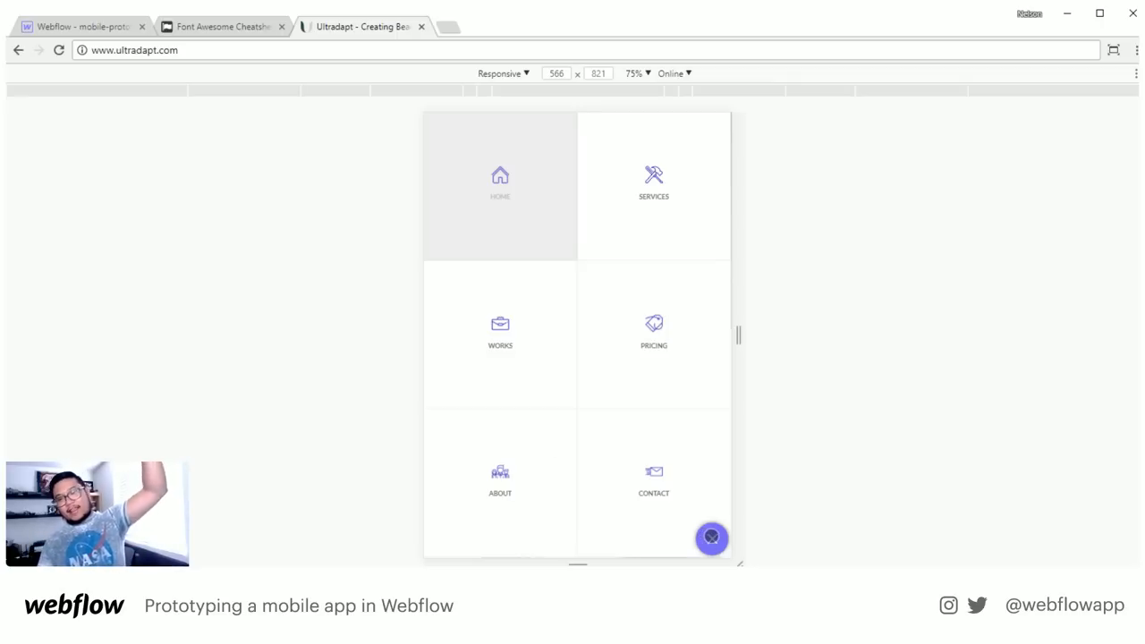
click(711, 537)
click(711, 537)
click(711, 536)
click(711, 537)
click(712, 536)
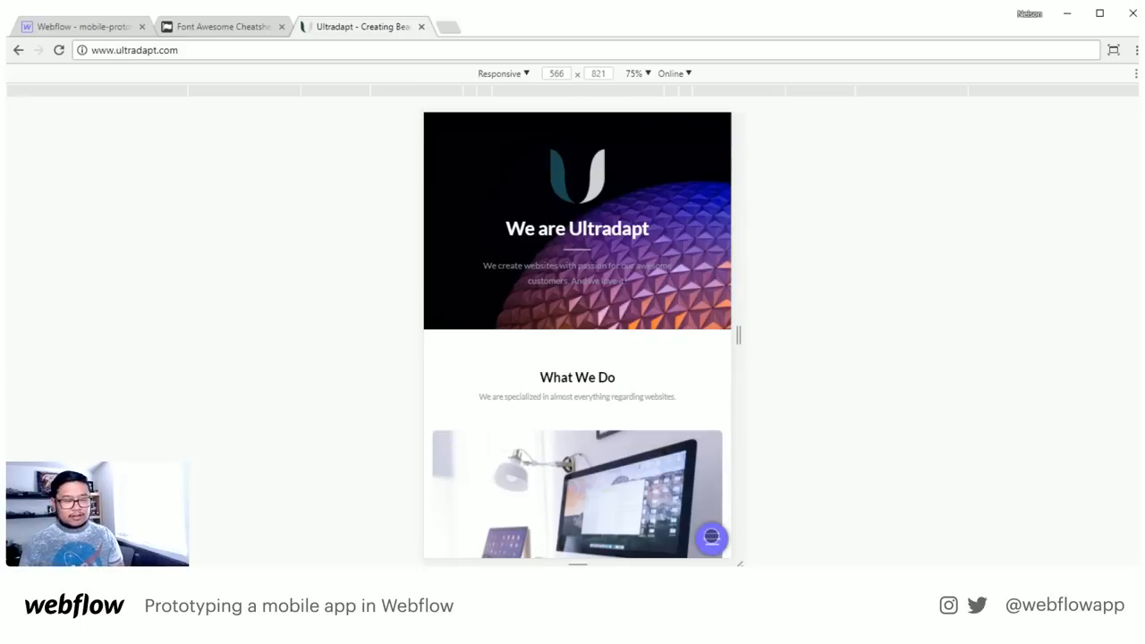
Return to the Webflow project, add a div block between the fab and the Navbar, and give it the class "full screen menu"
click(112, 32)
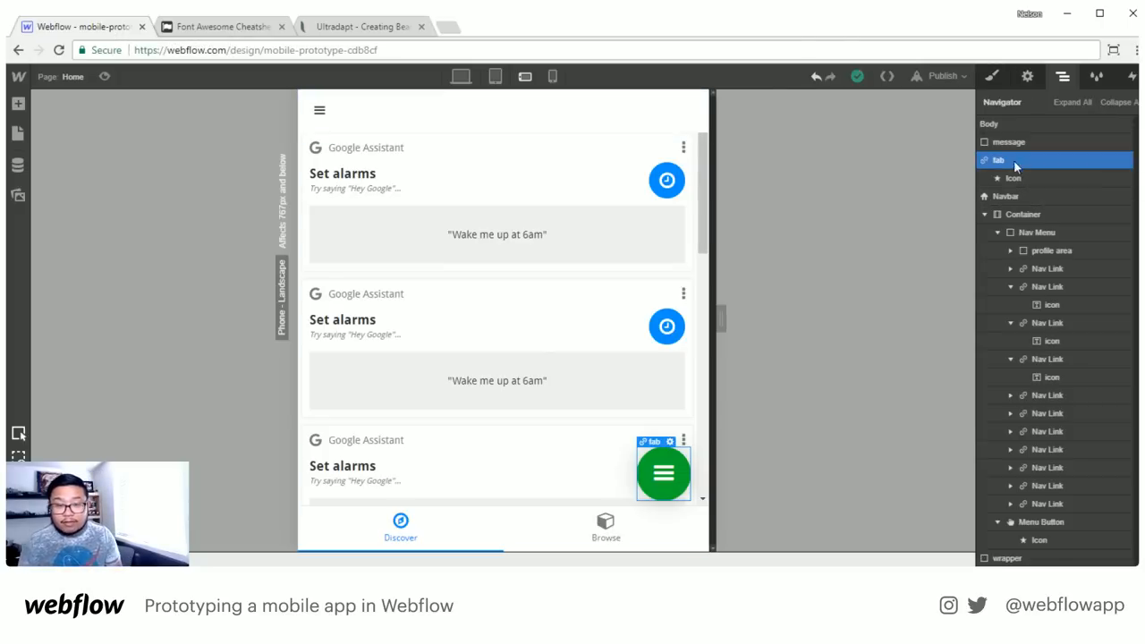
key(a)
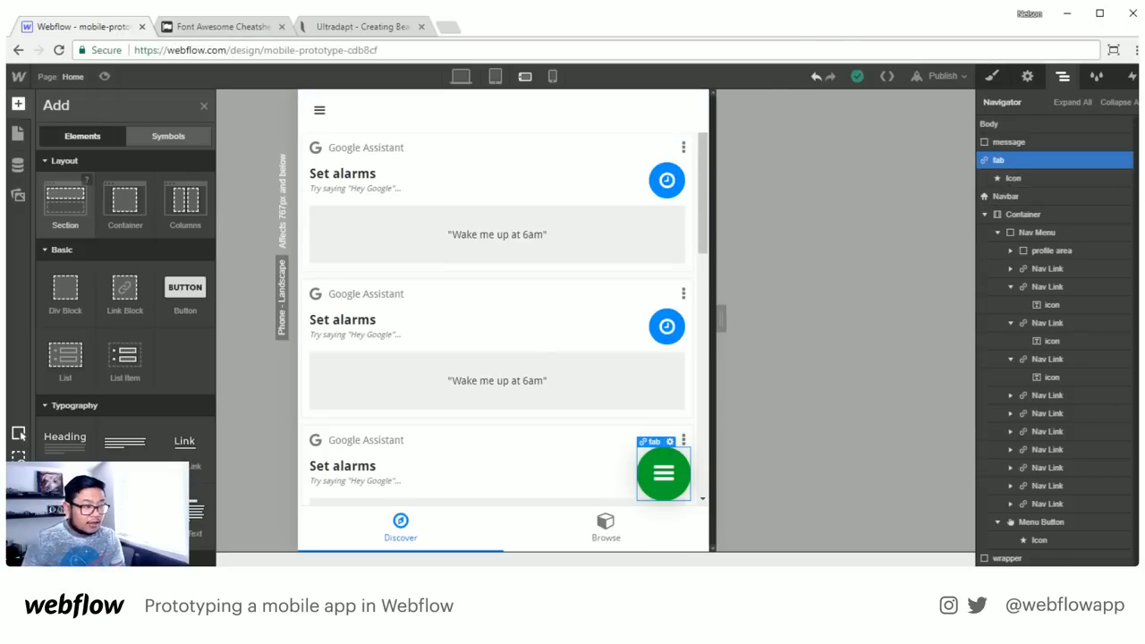
mouse_move(66, 288)
mouse_down()
mouse_move(961, 209)
mouse_move(1058, 225)
mouse_move(1068, 261)
mouse_move(1057, 188)
mouse_move(1043, 234)
mouse_move(1019, 237)
mouse_move(1009, 202)
mouse_up()
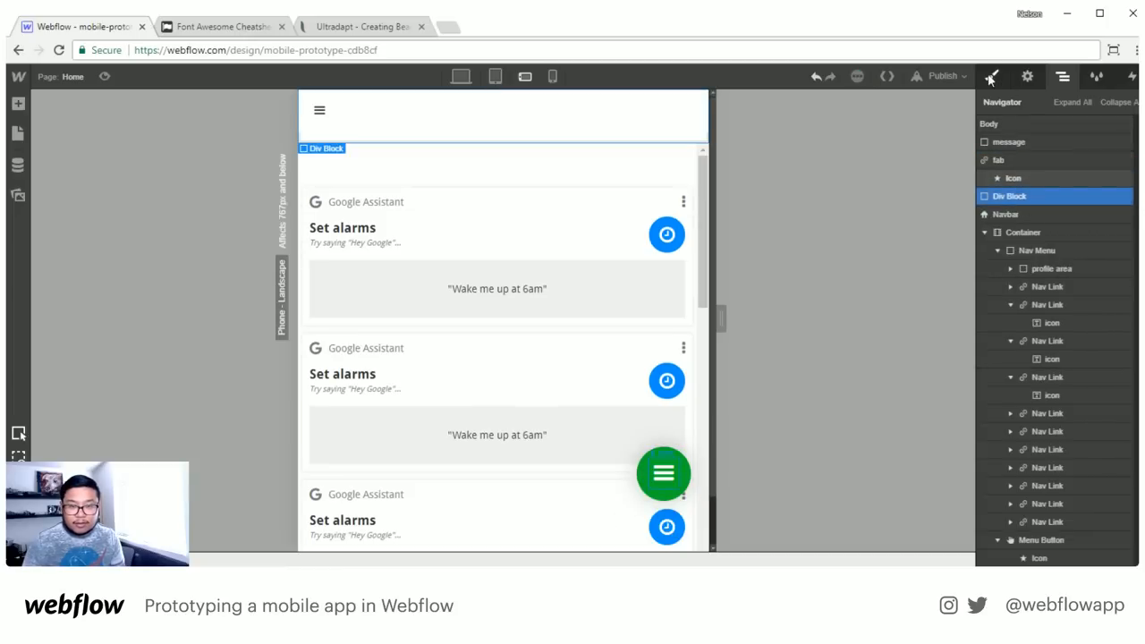
key(s)
click(1027, 141)
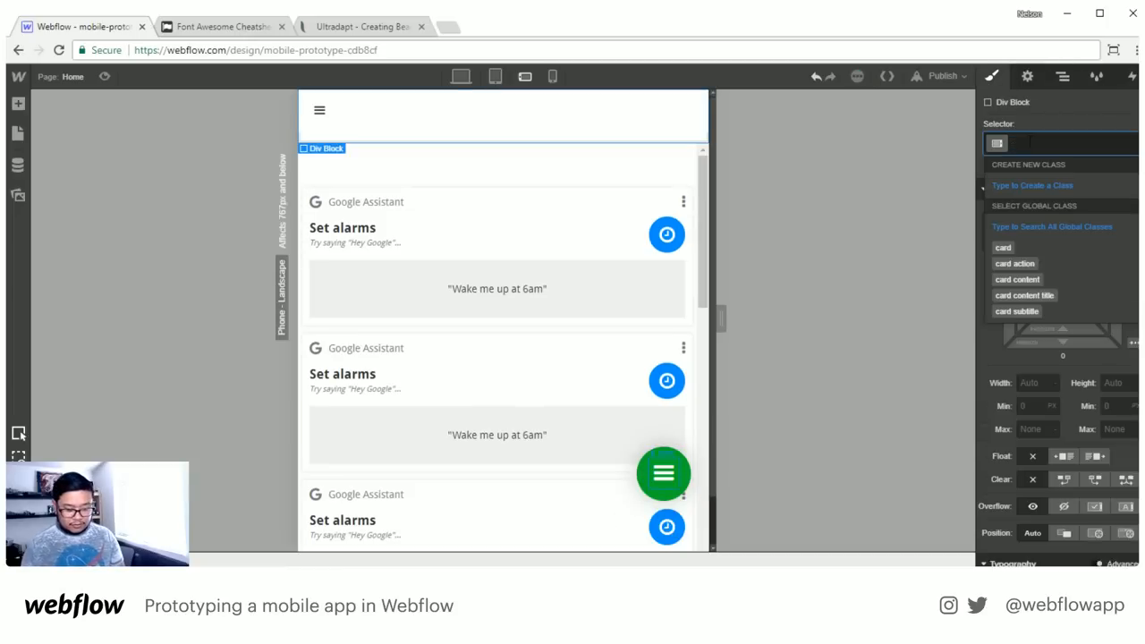
text(full screen menu)
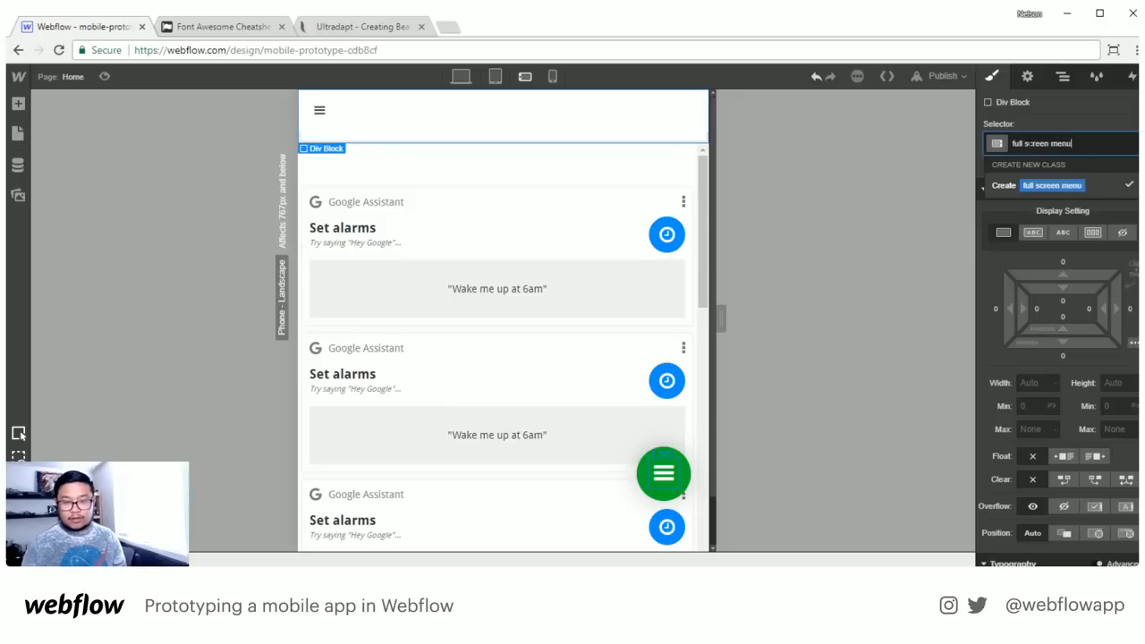
key(Return)
Set the full screen menu div block's height to 100 vh
click(1109, 383)
text(100vh)
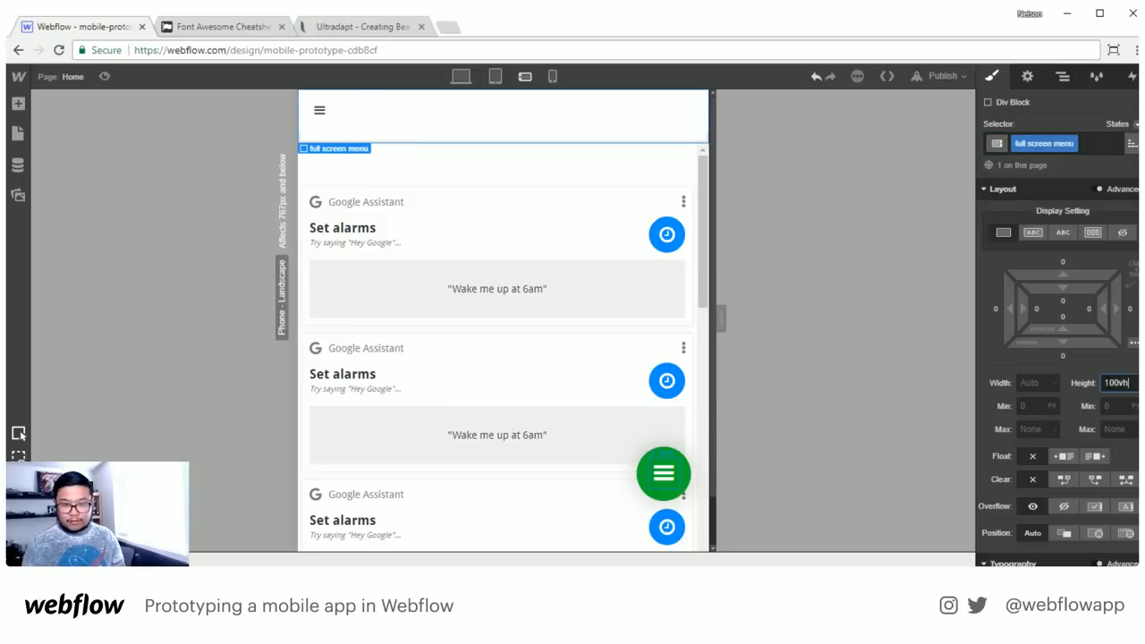
key(Return)
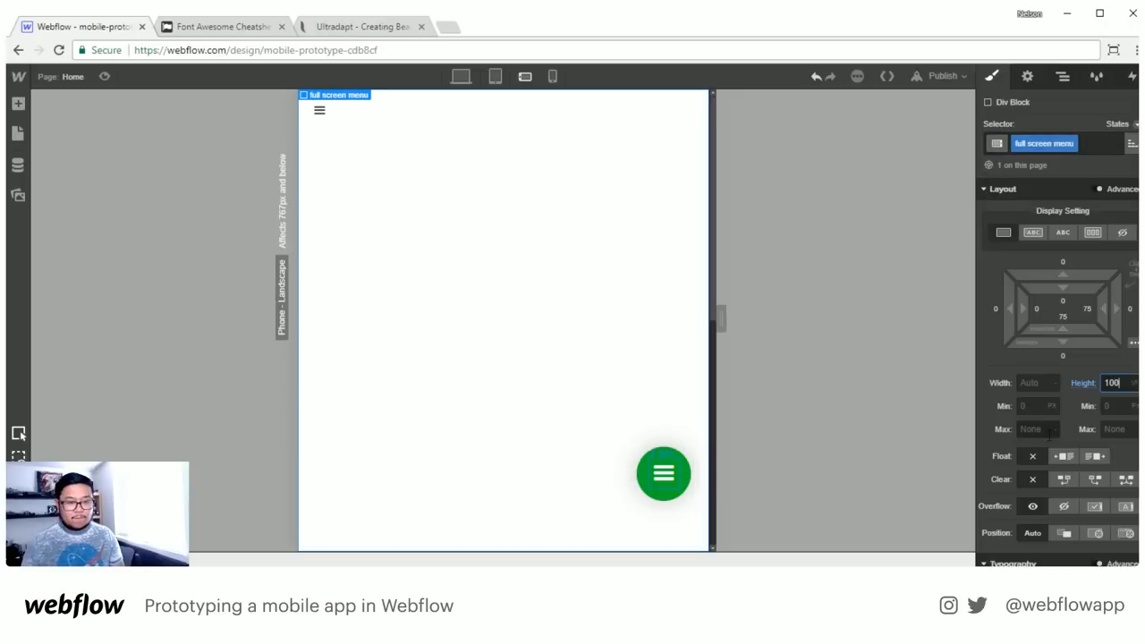
Check the fab link block's position and z-index settings against its place above the full screen menu
click(1062, 77)
click(1032, 159)
click(991, 77)
scroll(1073, 502, down, 3)
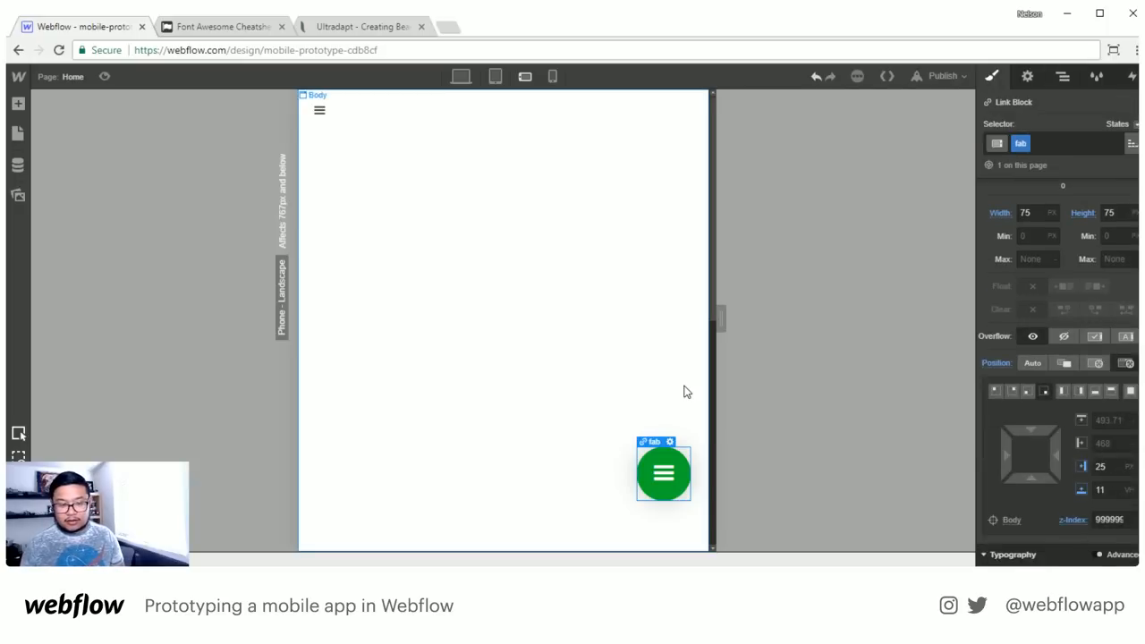
click(1063, 77)
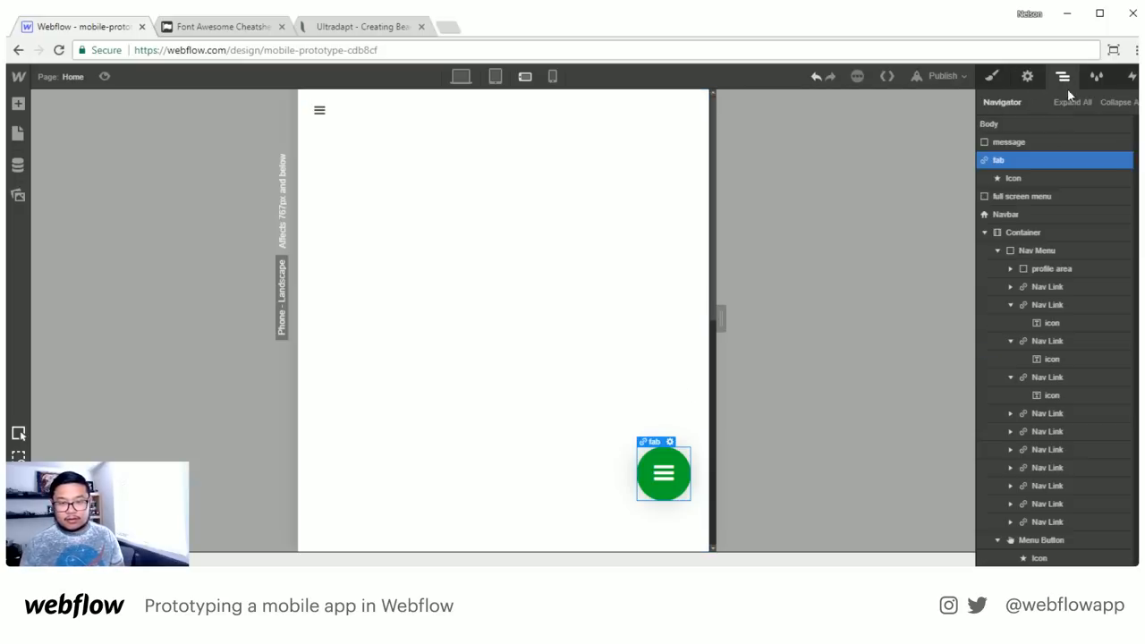
click(1024, 195)
click(1009, 160)
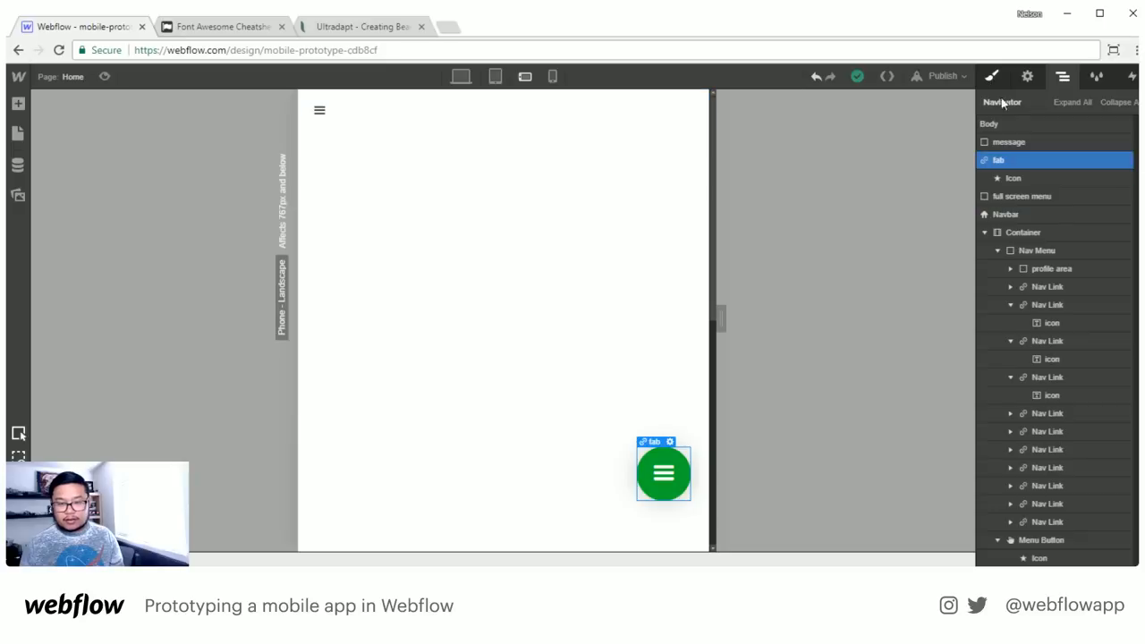
click(991, 77)
scroll(1095, 527, down, 5)
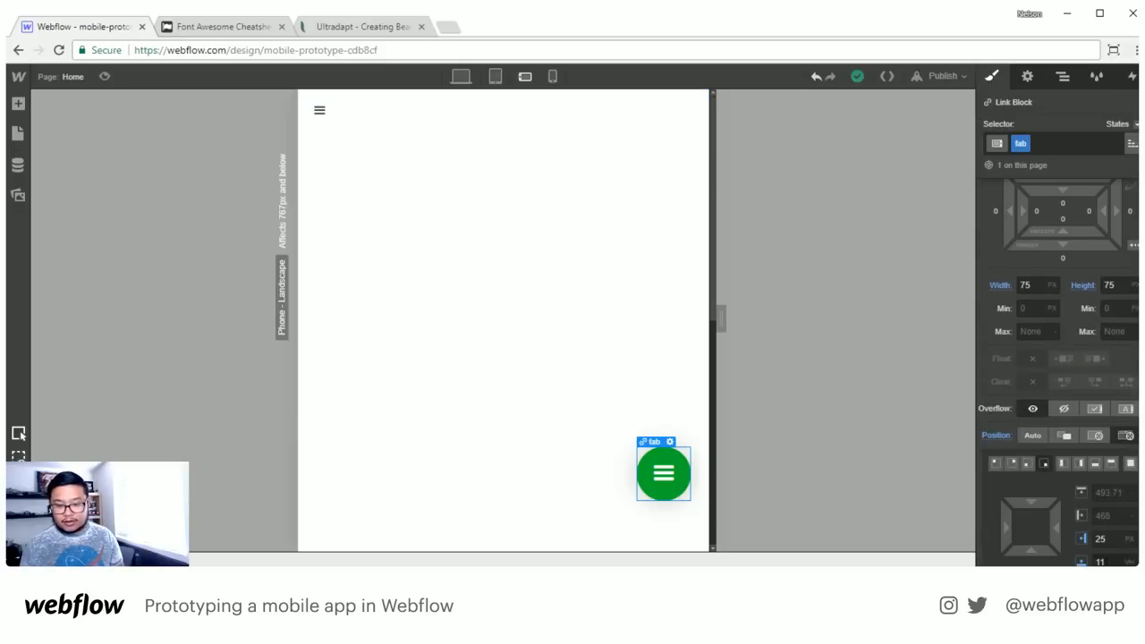
click(1111, 441)
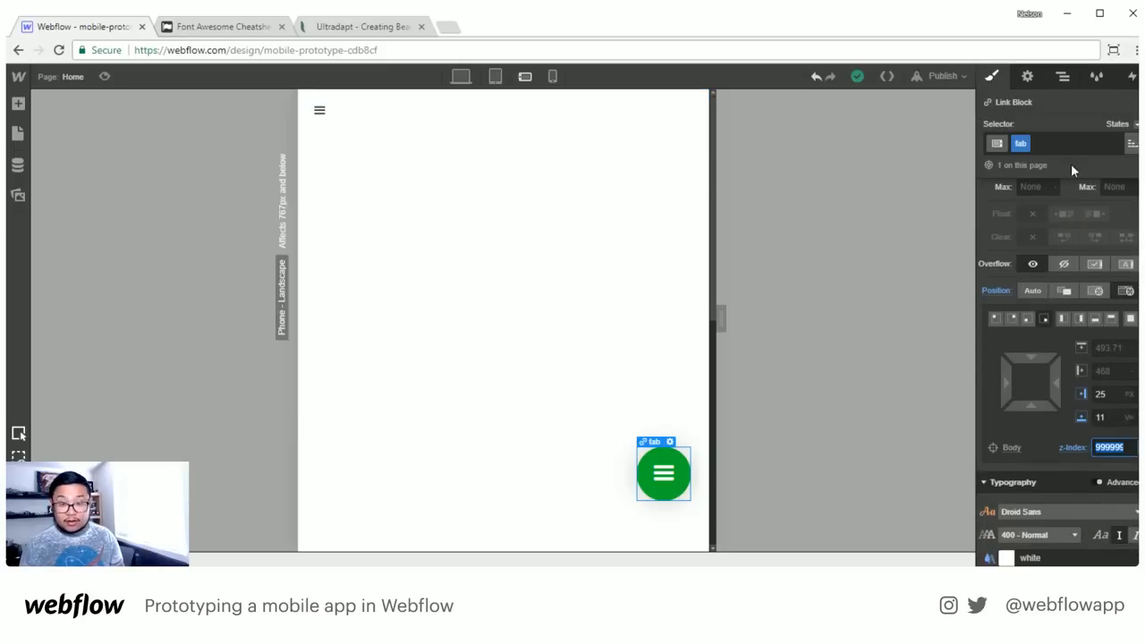
Set the full screen menu div block's position to fixed and anchor it to the top left corner
click(1063, 76)
click(1021, 196)
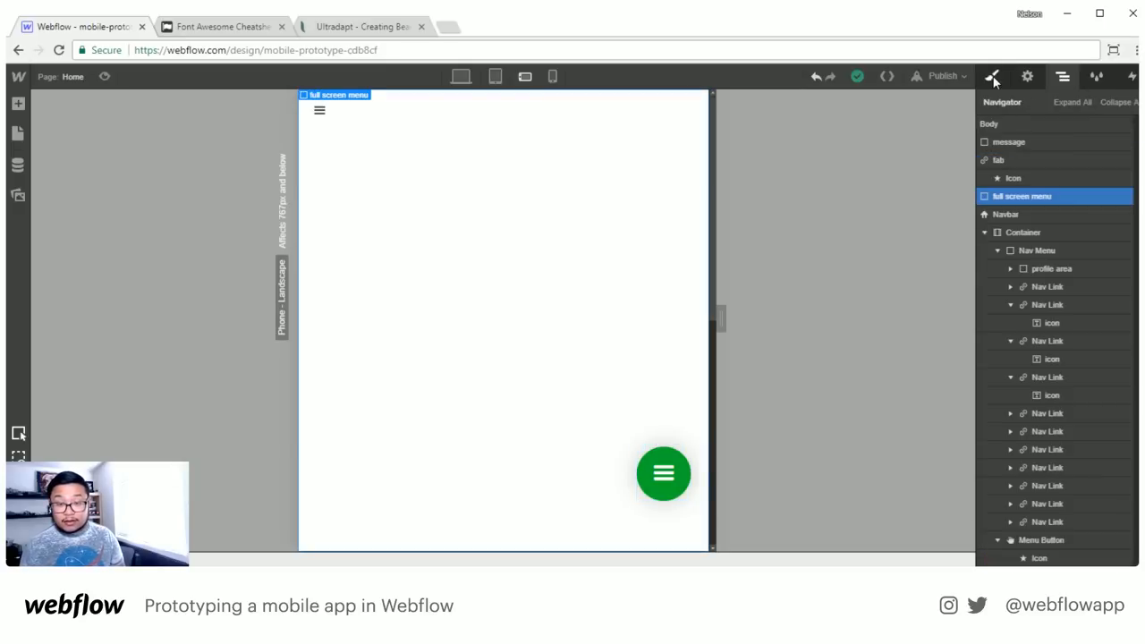
click(992, 77)
scroll(1094, 455, down, 3)
scroll(1094, 455, up, 4)
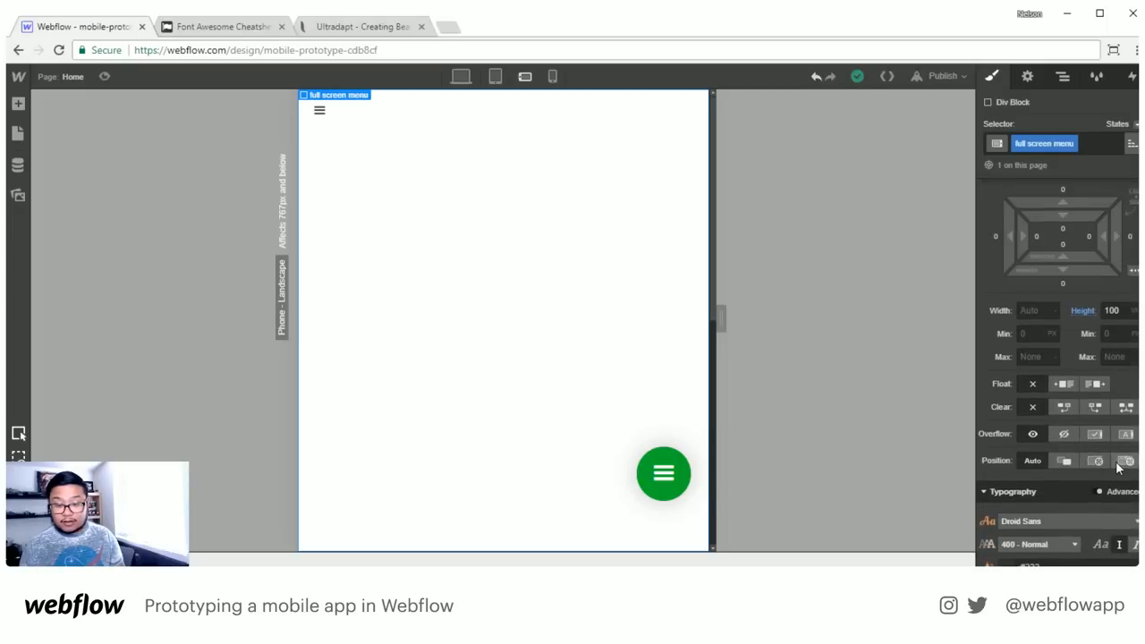
click(1125, 461)
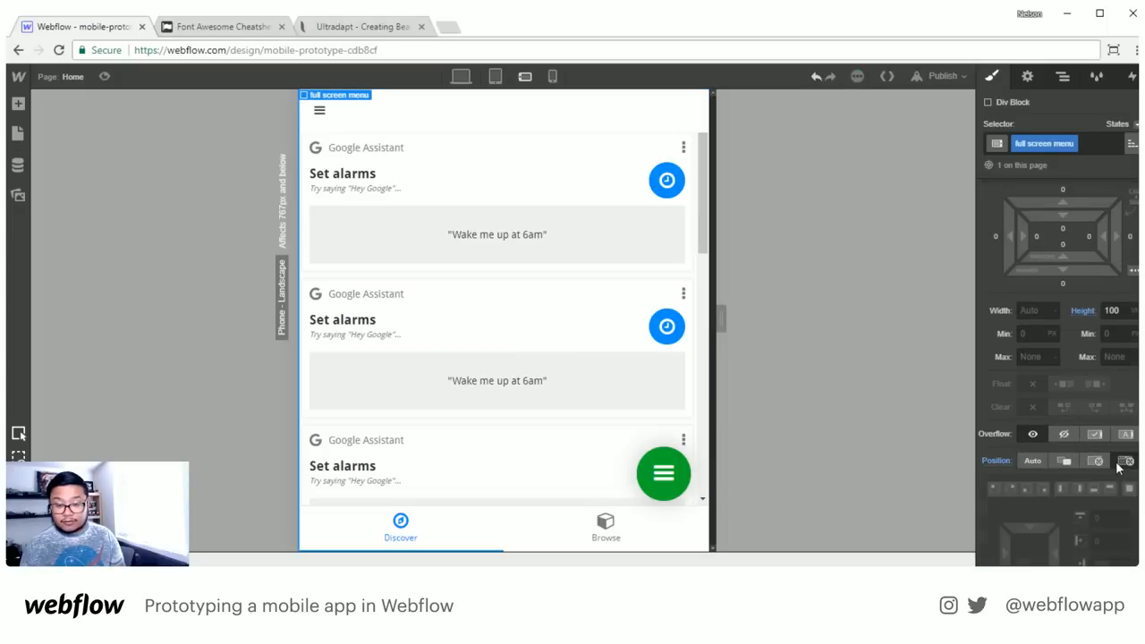
click(994, 488)
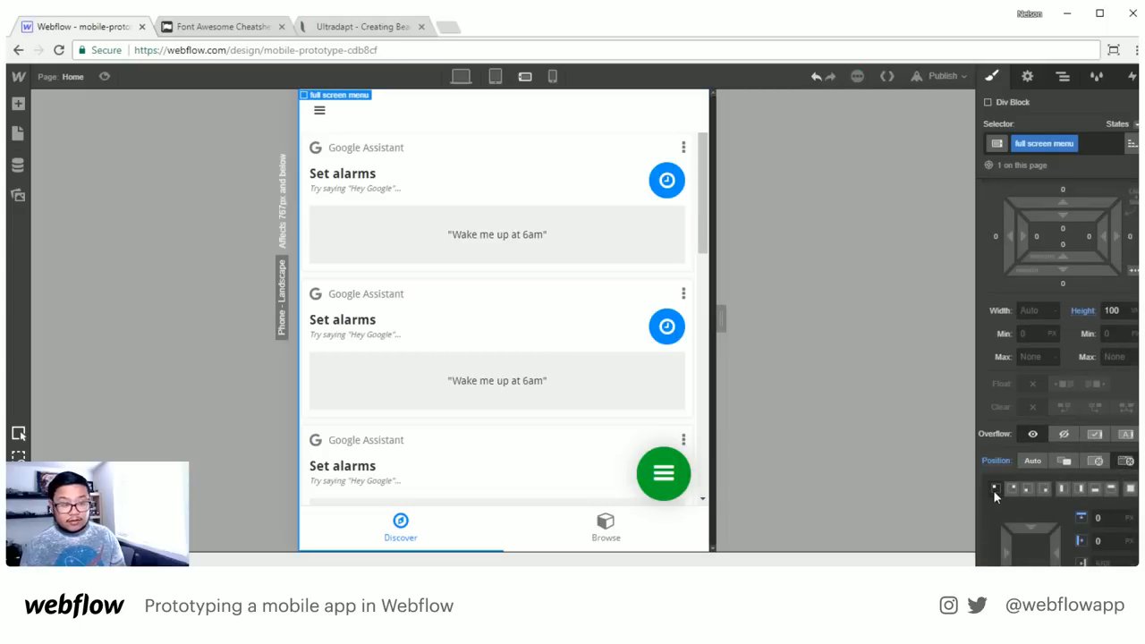
Give the full screen menu div block a z-index of 999999 and a white background color
scroll(1038, 448, down, 3)
click(1109, 472)
text(999999)
scroll(1060, 448, down, 5)
click(1060, 533)
text(white)
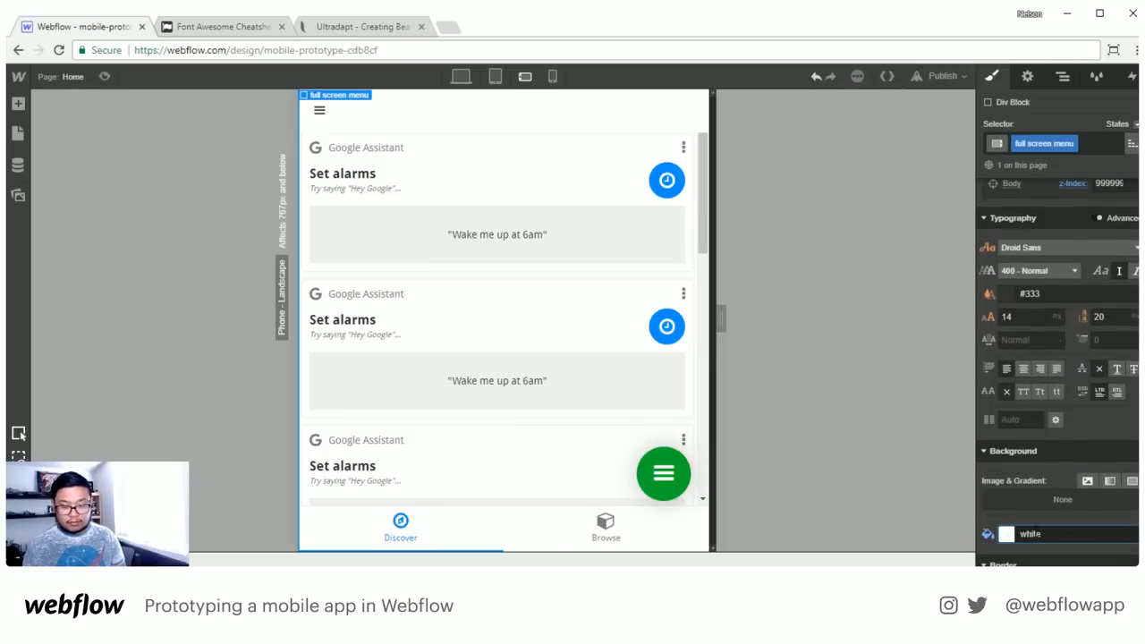
scroll(1052, 433, up, 3)
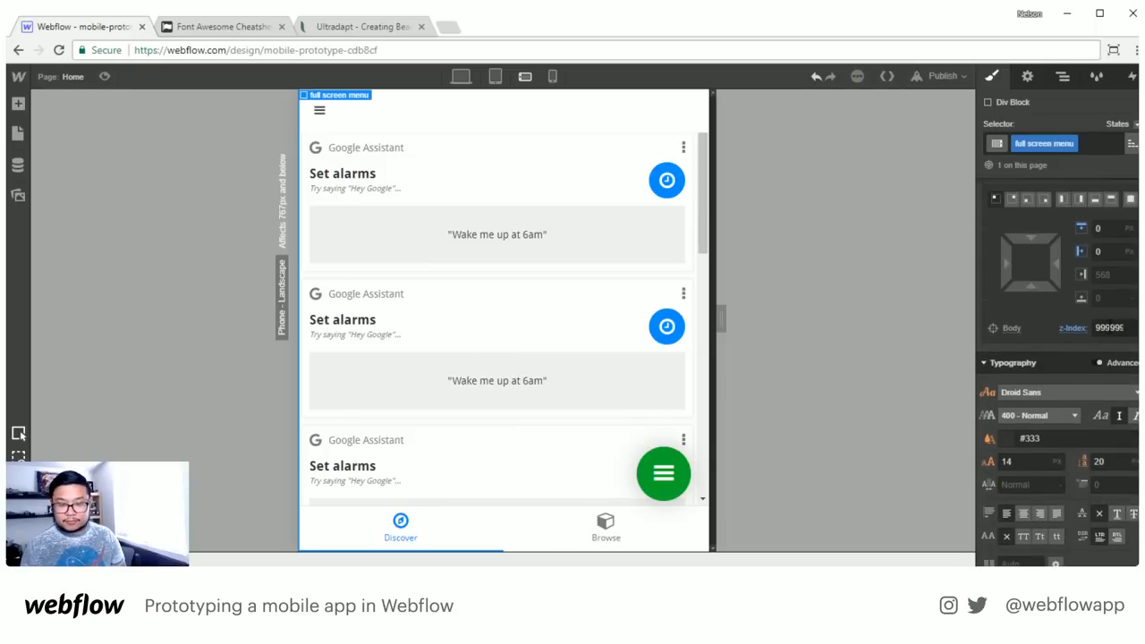
Try to change the fab link block's z-index to a value ending in 99998
click(1063, 76)
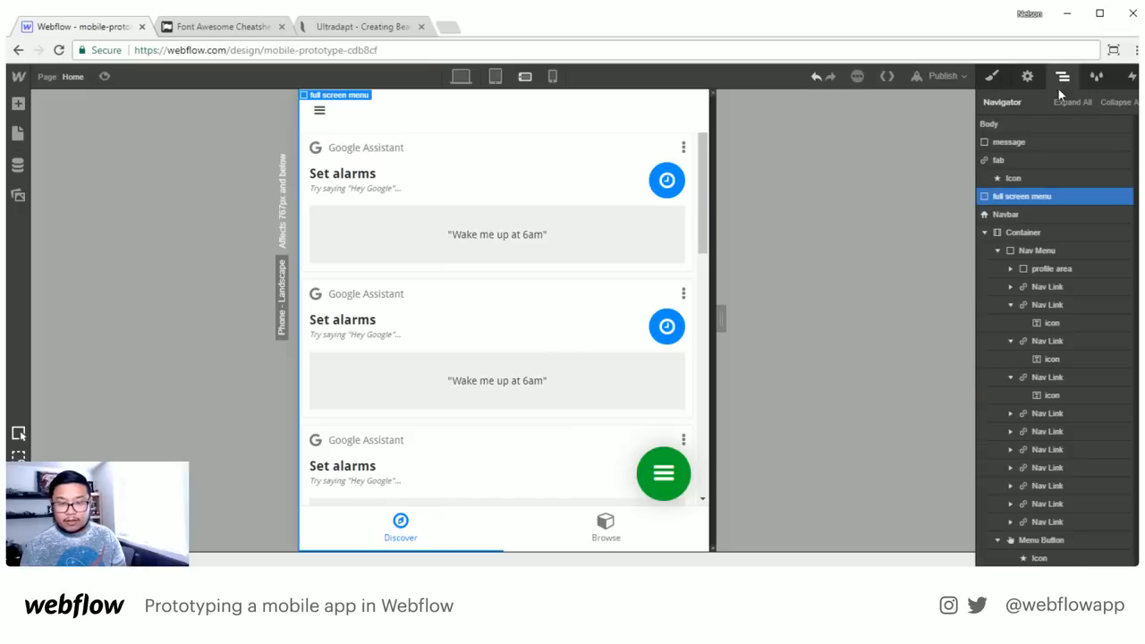
click(998, 159)
click(992, 78)
scroll(1126, 435, down, 3)
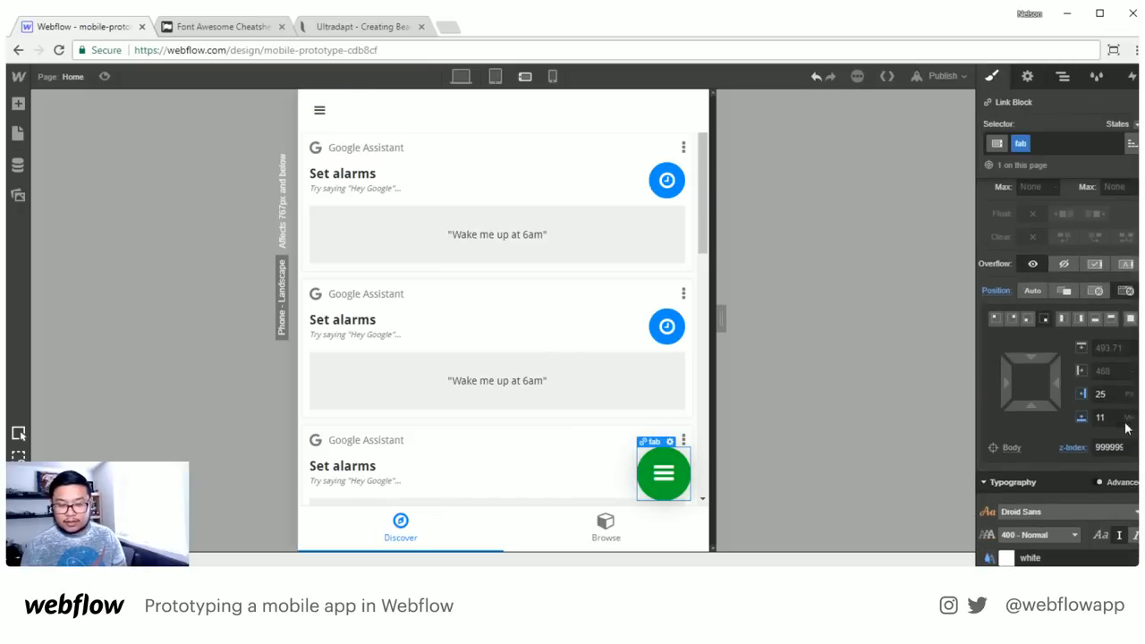
click(1109, 447)
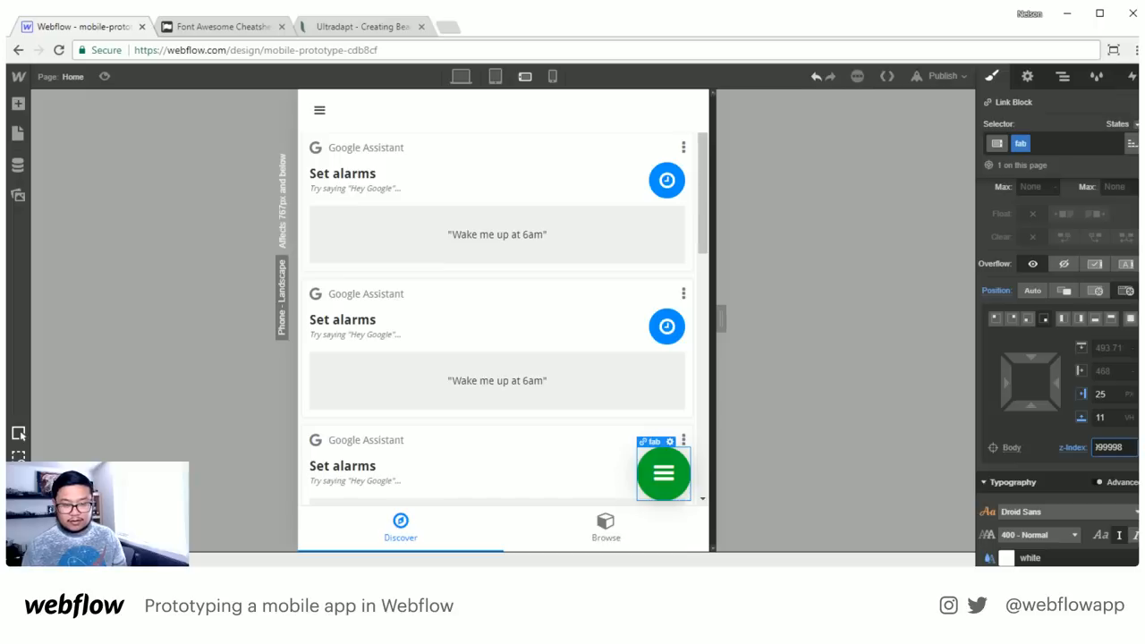
Set the full screen menu div block's width to 100%
click(1063, 79)
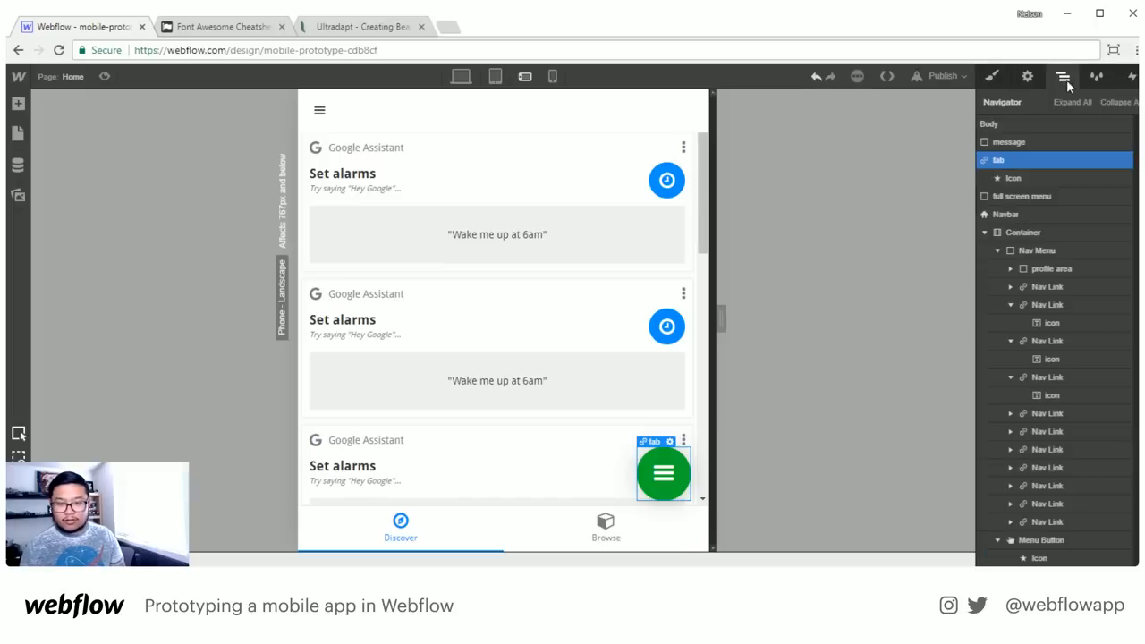
click(1036, 196)
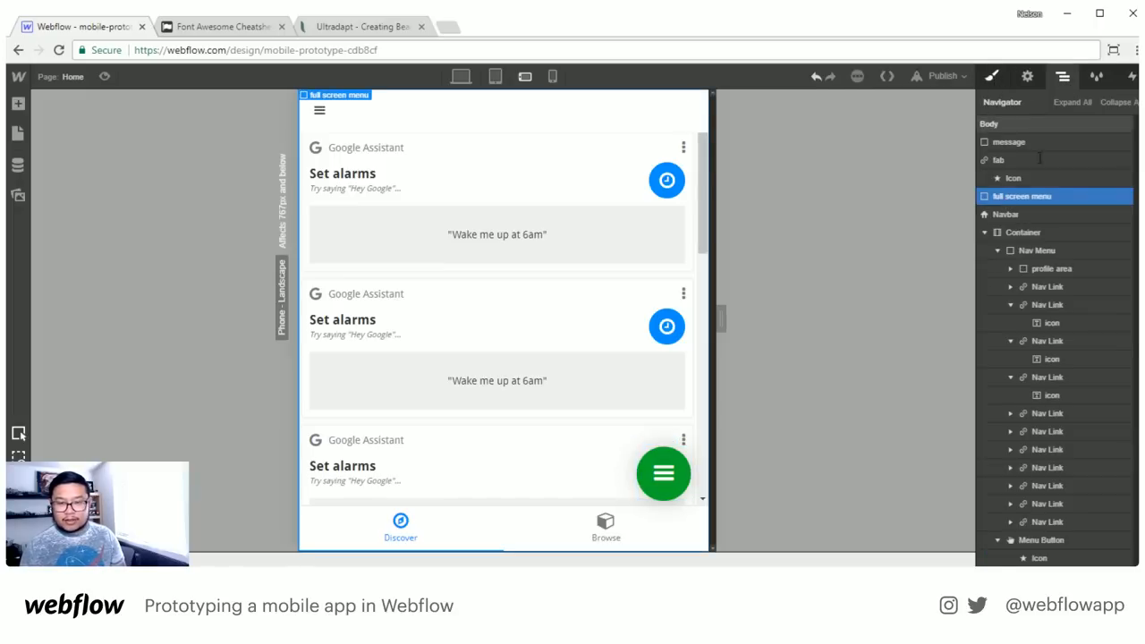
key(s)
click(1031, 383)
text(100%)
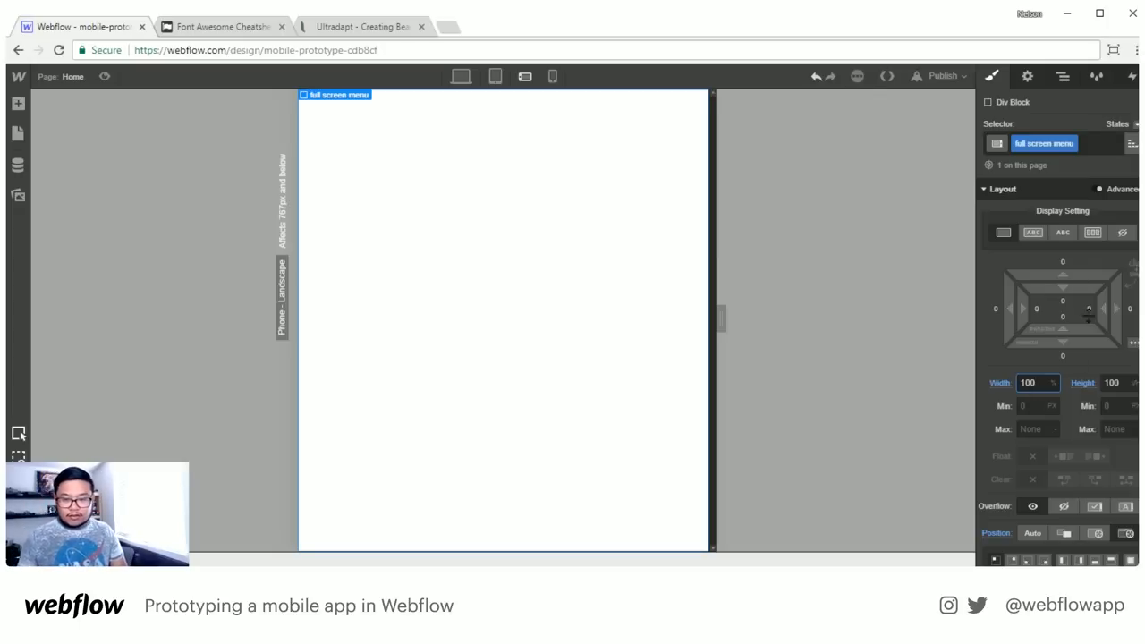
scroll(1048, 401, down, 5)
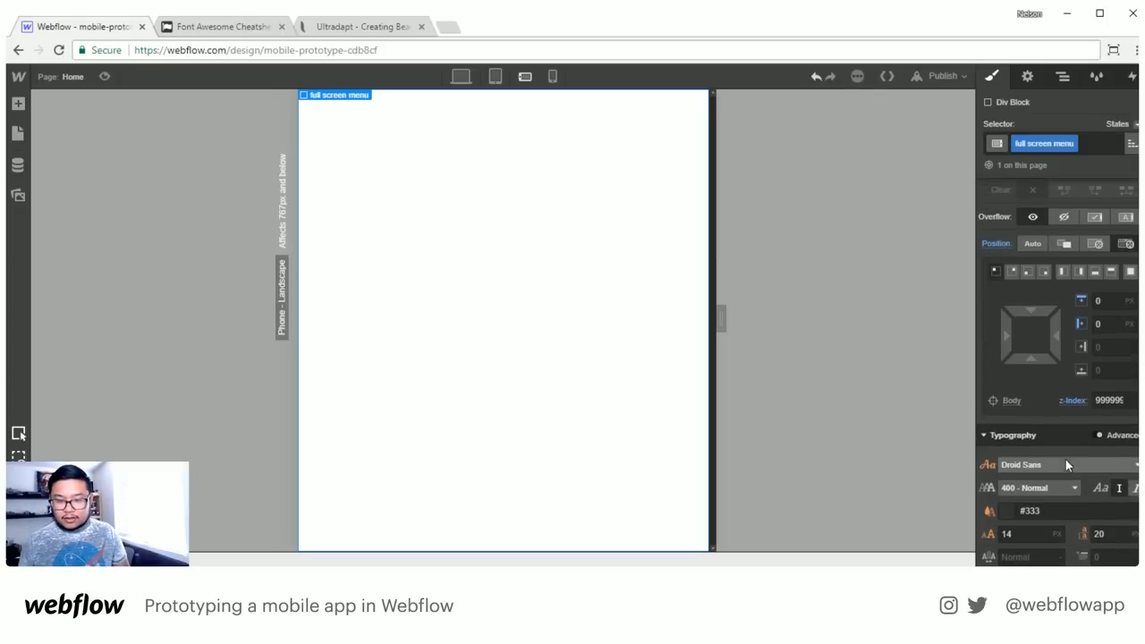
Raise the fab link block's z-index above that of the full screen menu so the button sits on top
click(1062, 76)
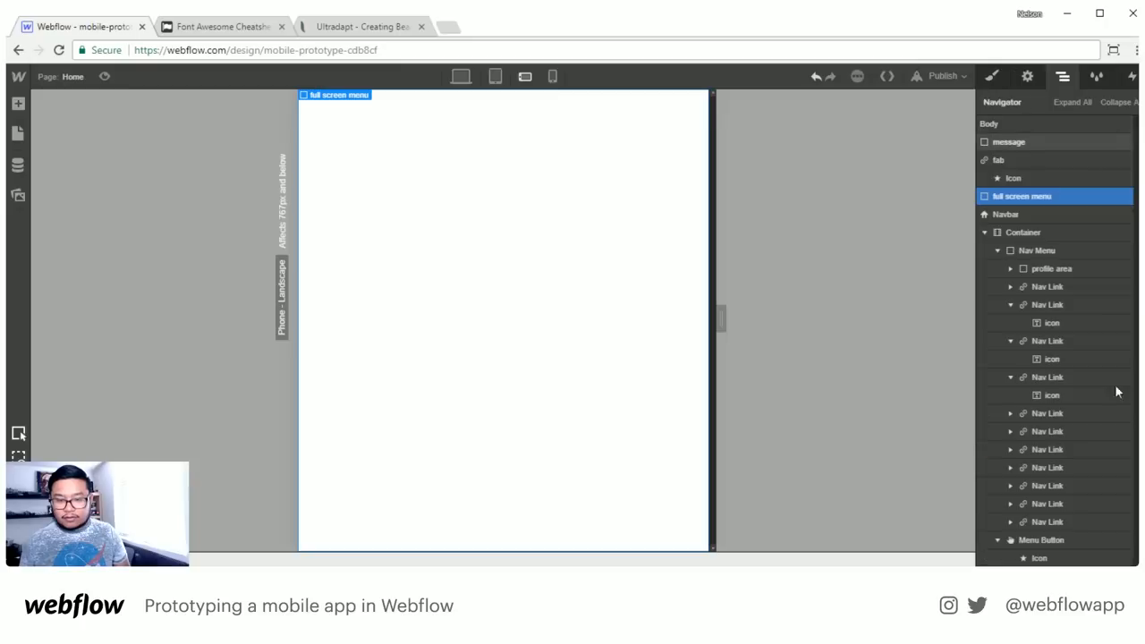
click(1001, 161)
click(991, 76)
scroll(1066, 496, down, 5)
click(1131, 521)
key(Right)
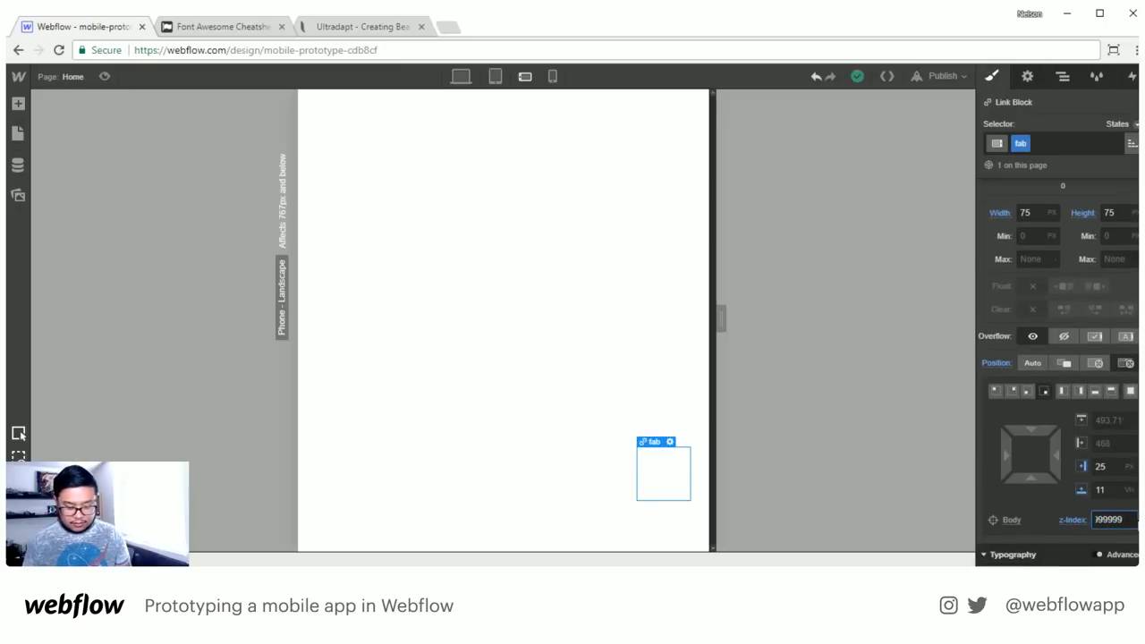
key(Return)
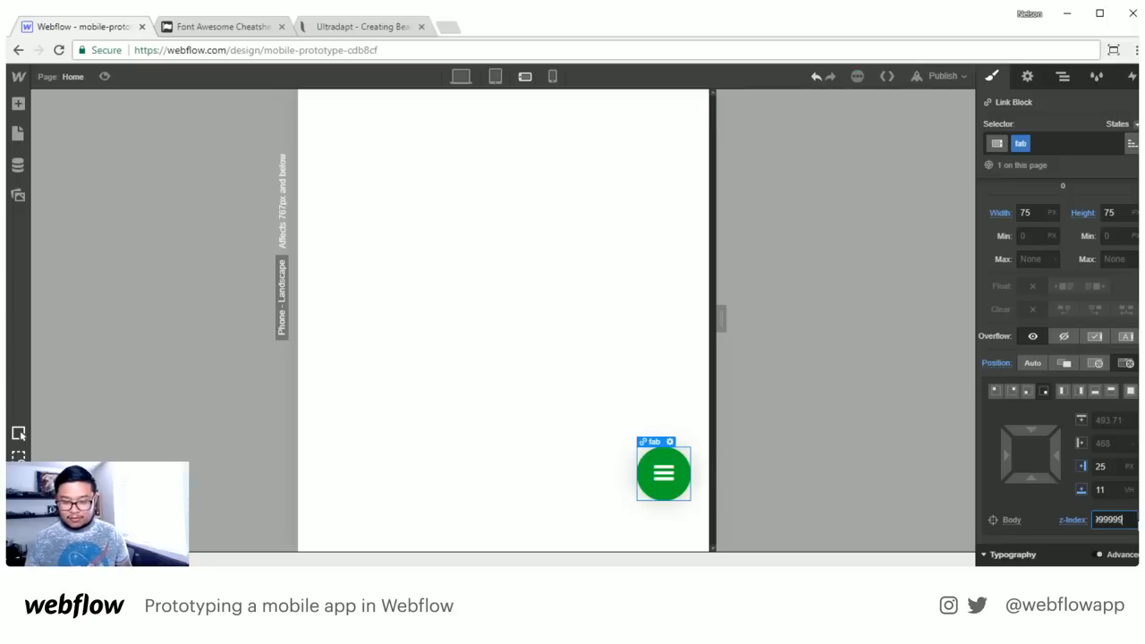
Set the full screen menu div block's display to horizontal flex and open the collection of elements that can be added
click(479, 286)
scroll(1032, 399, up, 5)
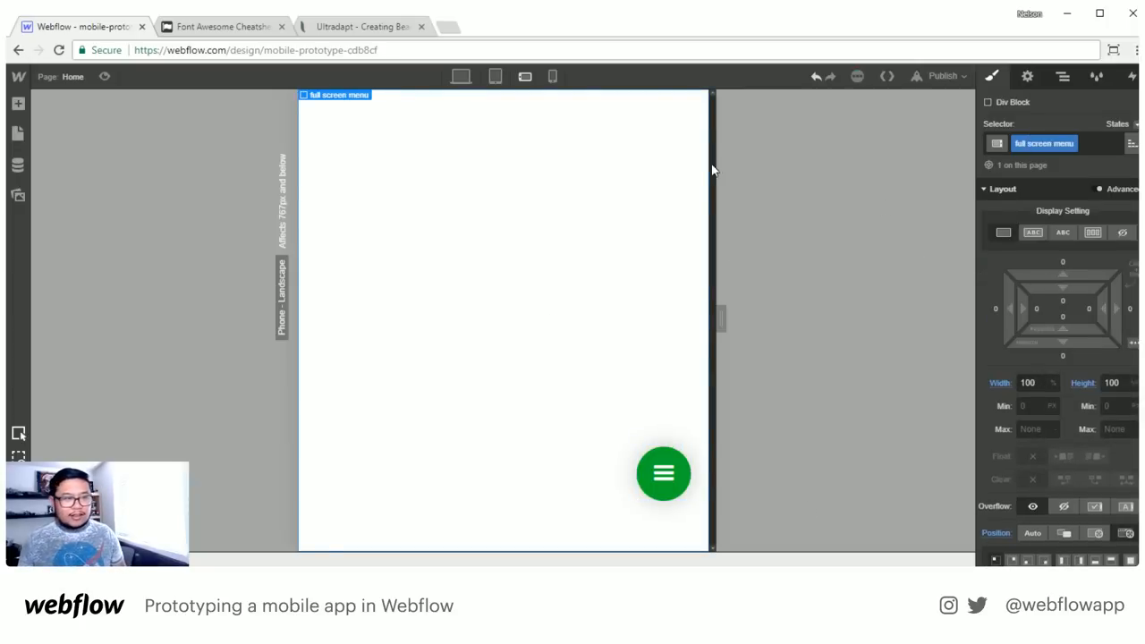
click(1093, 234)
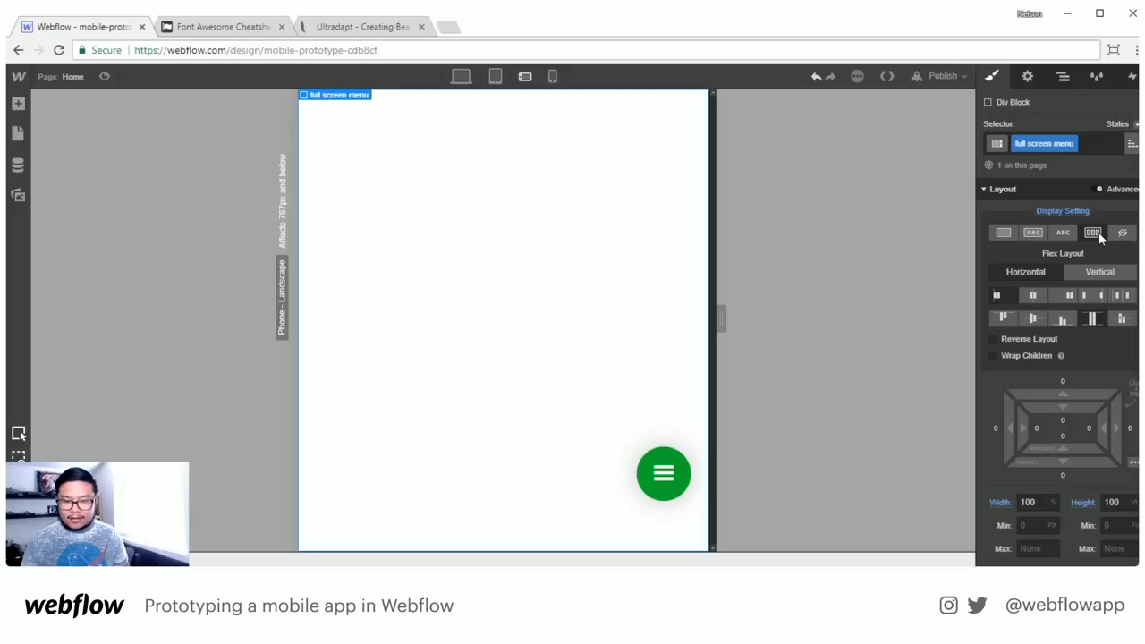
key(a)
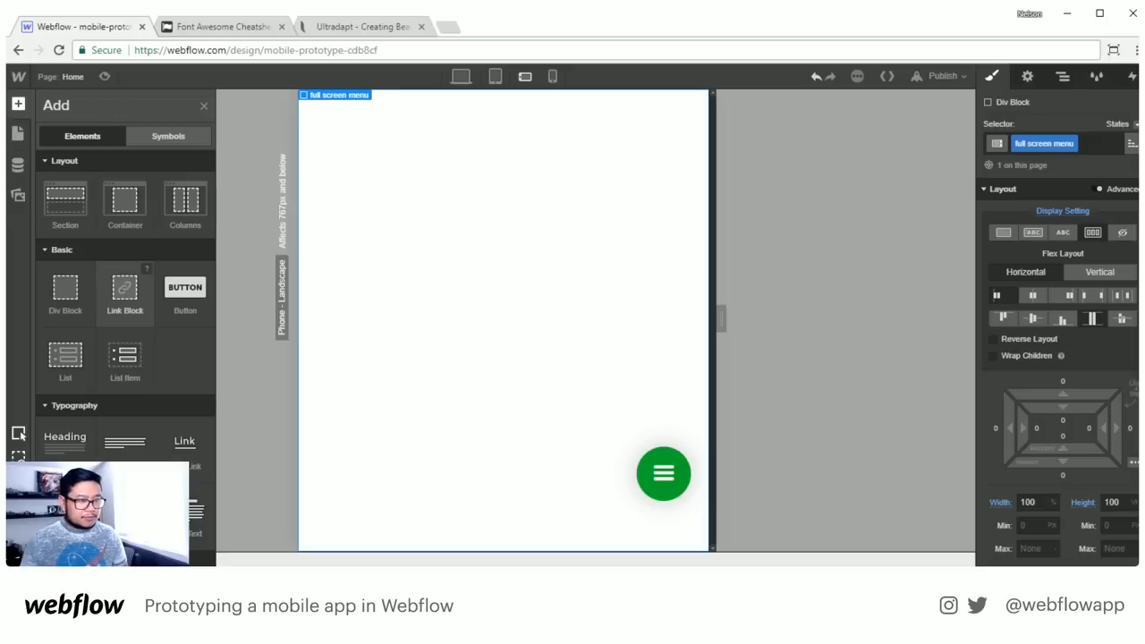
Add a link block inside the full screen menu div and give it the new class "fs menu item"
click(124, 288)
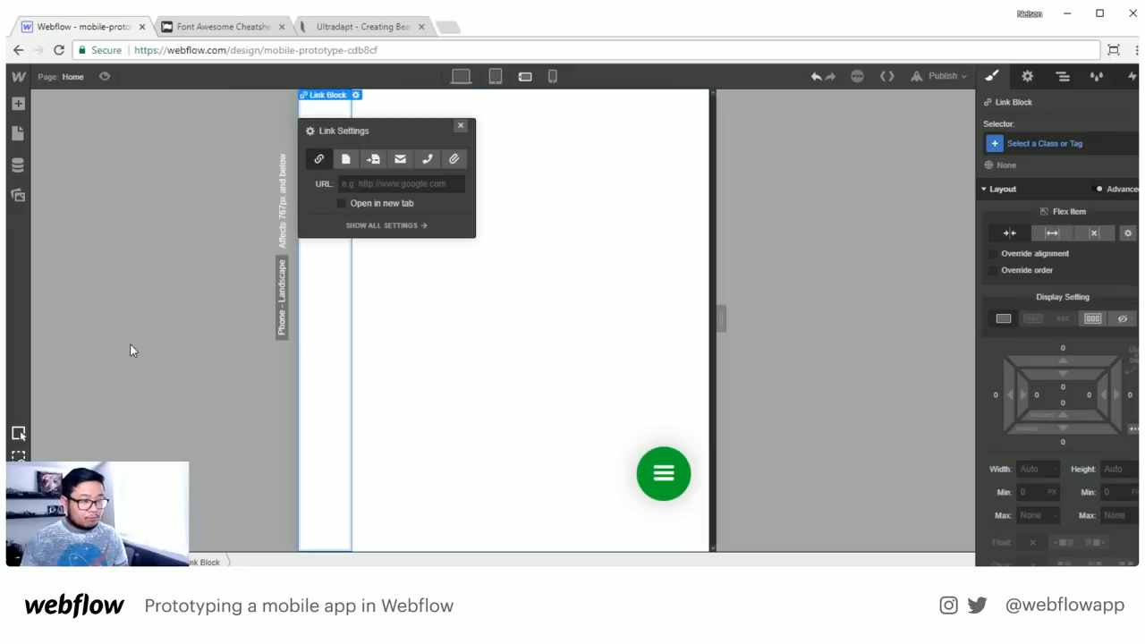
click(461, 124)
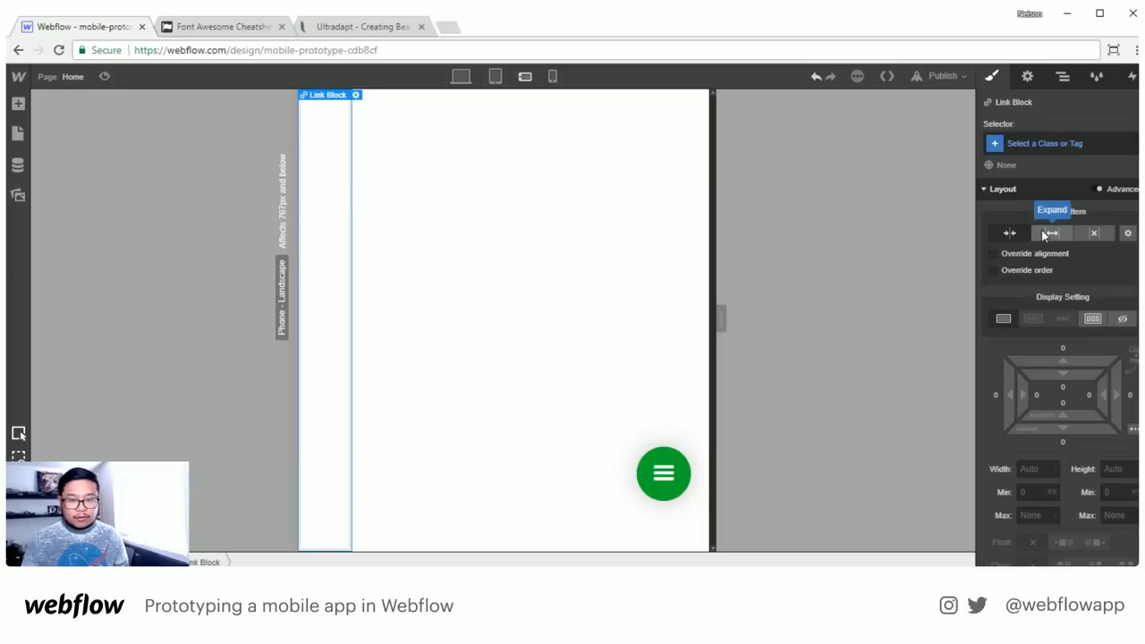
click(1030, 140)
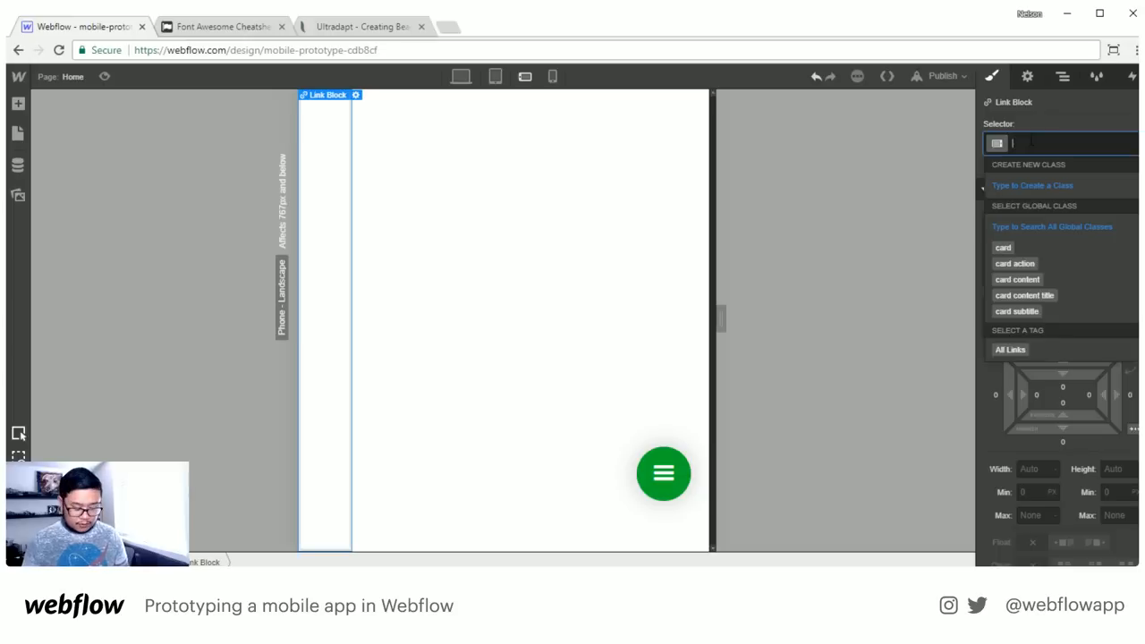
text(fs)
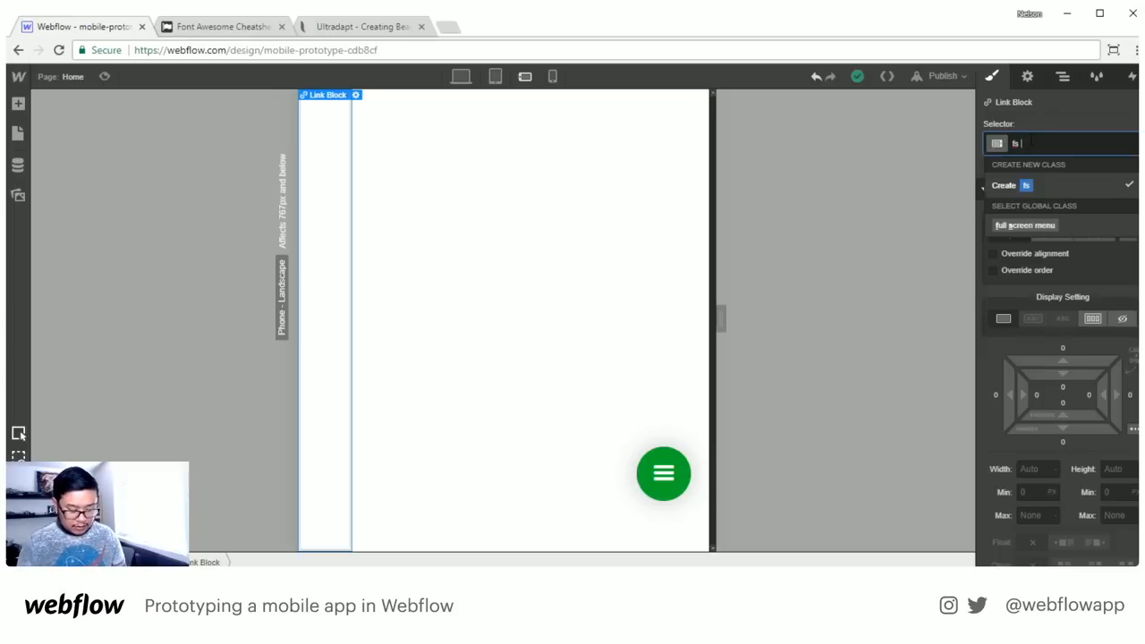
text( menu item)
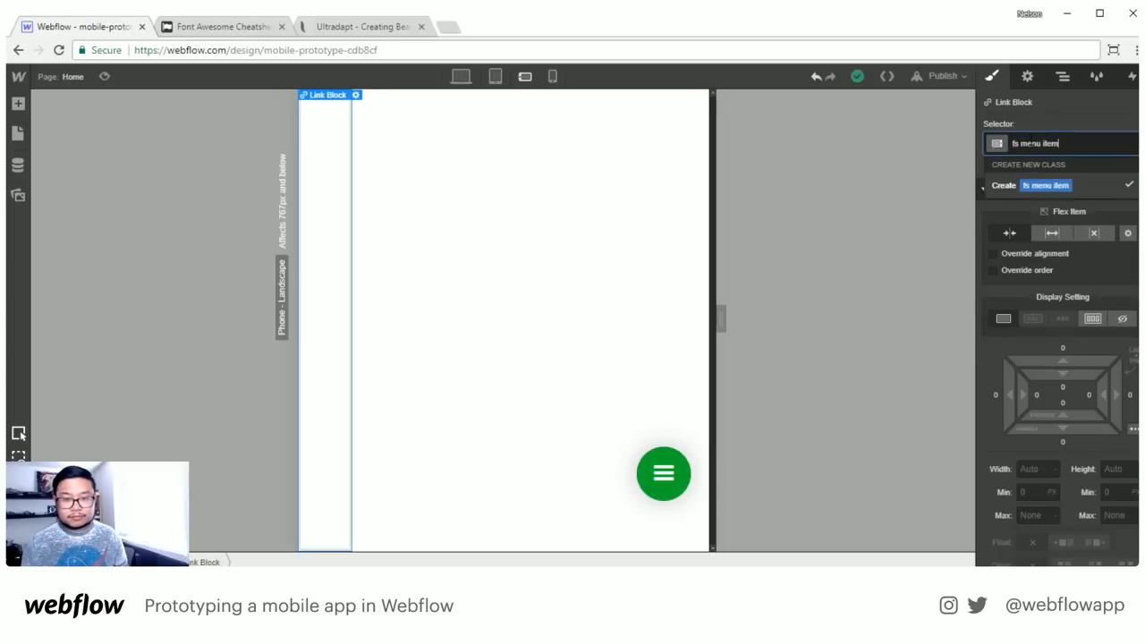
key(Return)
Set the flex basis of the fs menu item link block to 50%
scroll(1063, 451, down, 3)
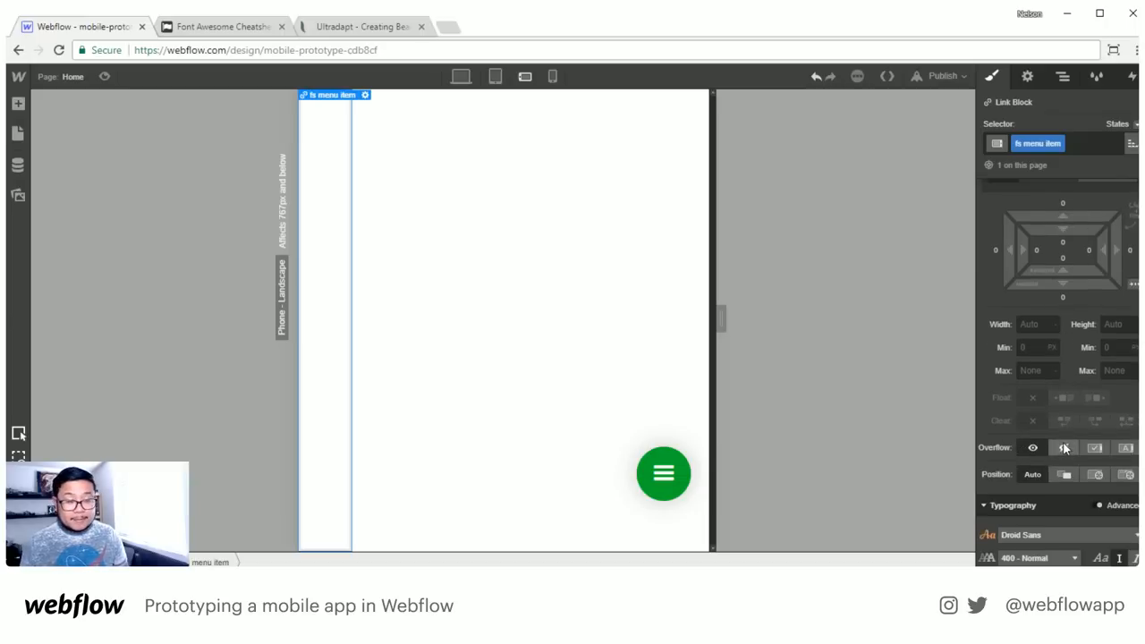
scroll(1077, 363, up, 3)
click(1128, 233)
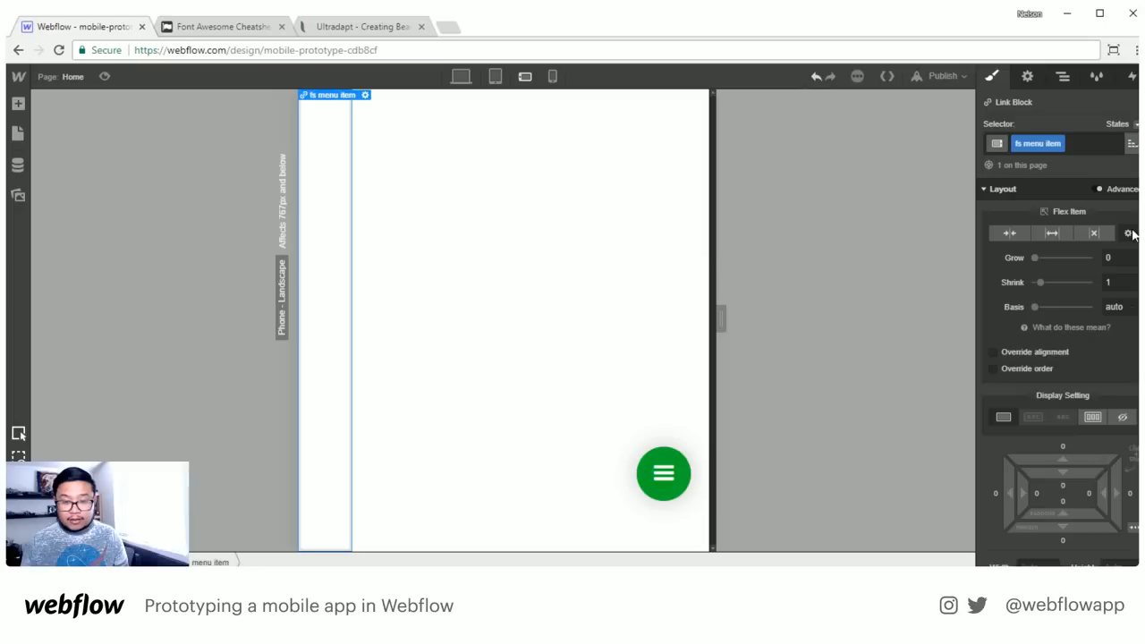
click(1113, 306)
text(50%)
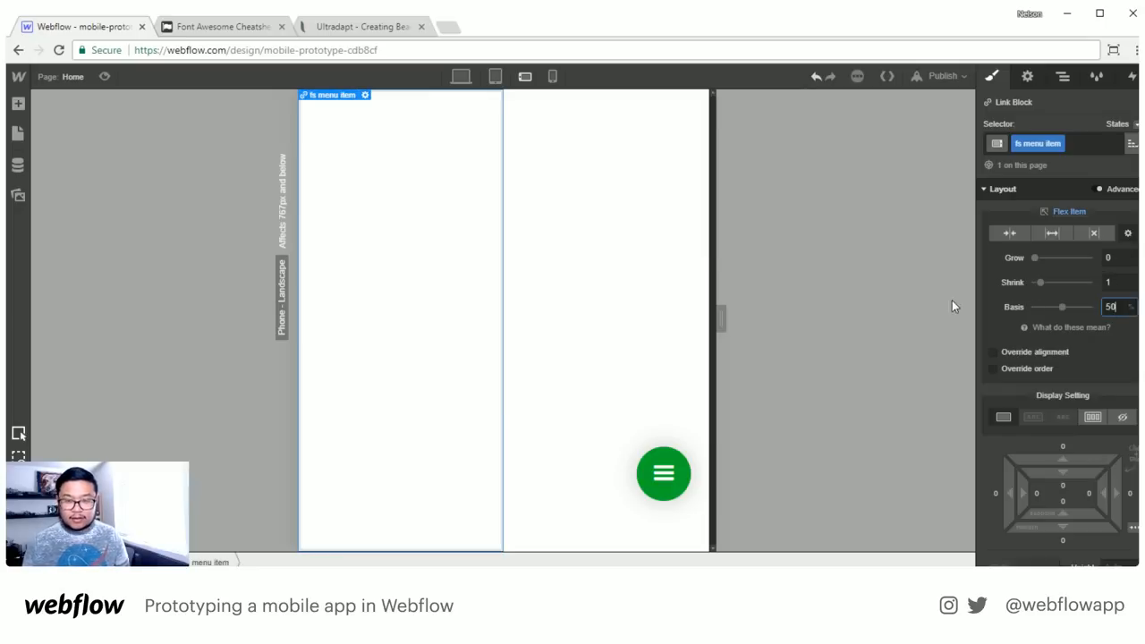
Make three copies of the fs menu item link block inside the full screen menu
click(408, 240)
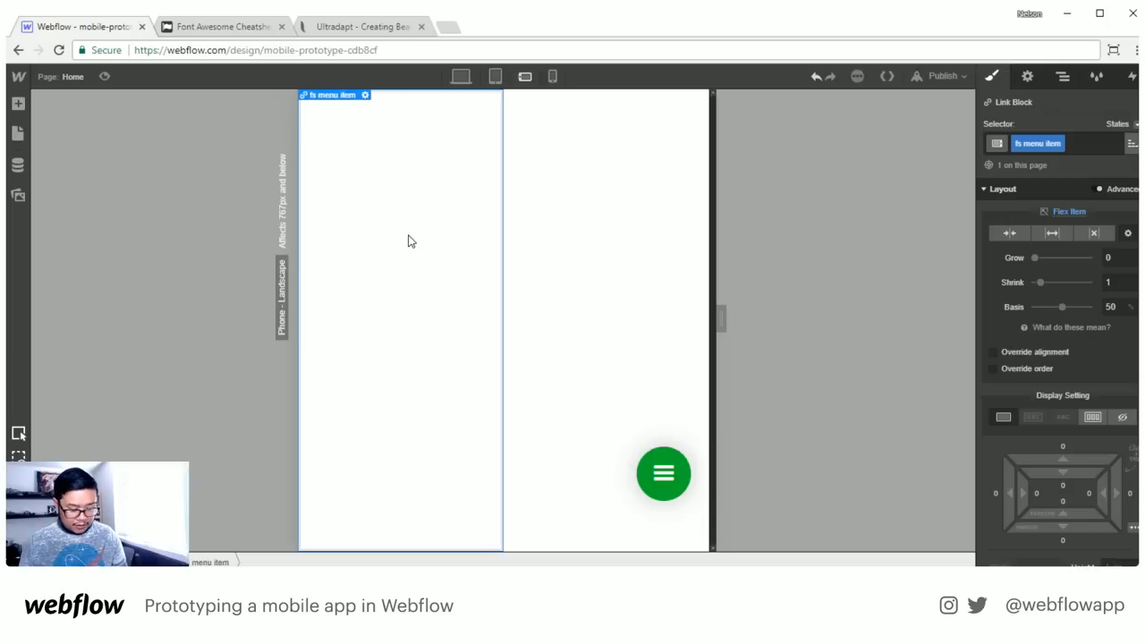
key(ctrl+v)
key(ctrl+v)
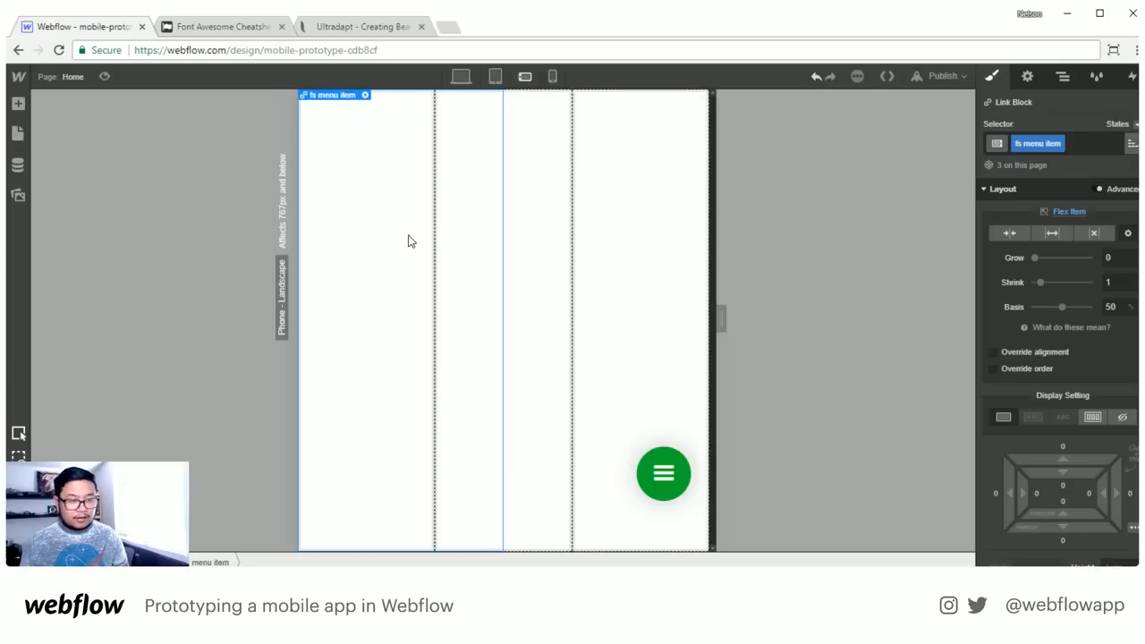
key(ctrl+v)
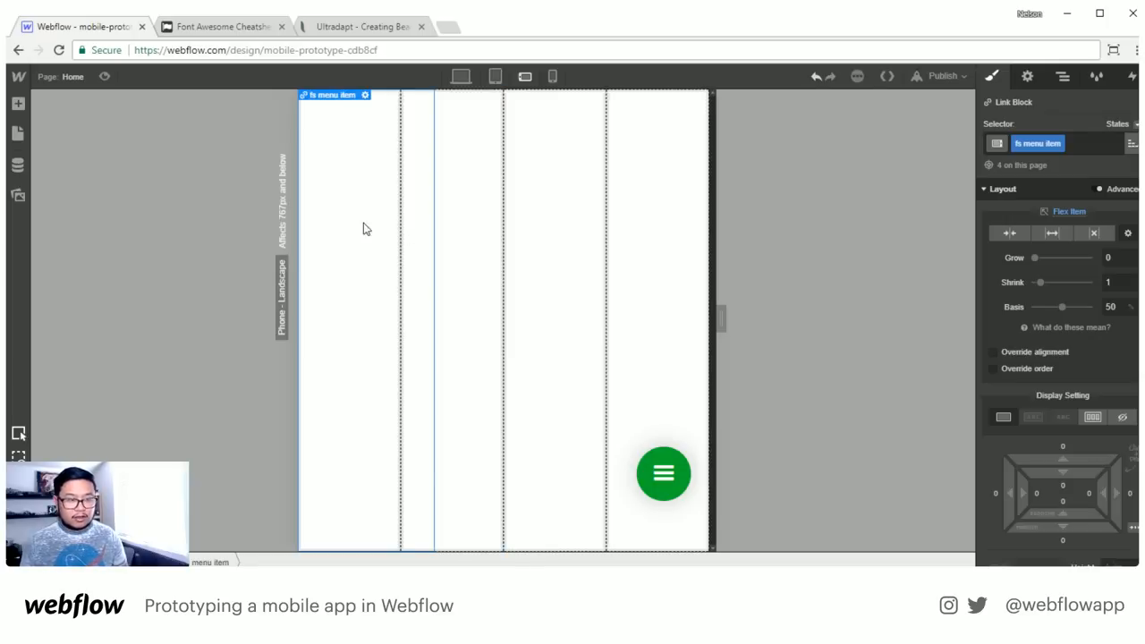
Enable child wrapping in the flex layout of the full screen menu div
click(1062, 76)
click(1021, 195)
key(s)
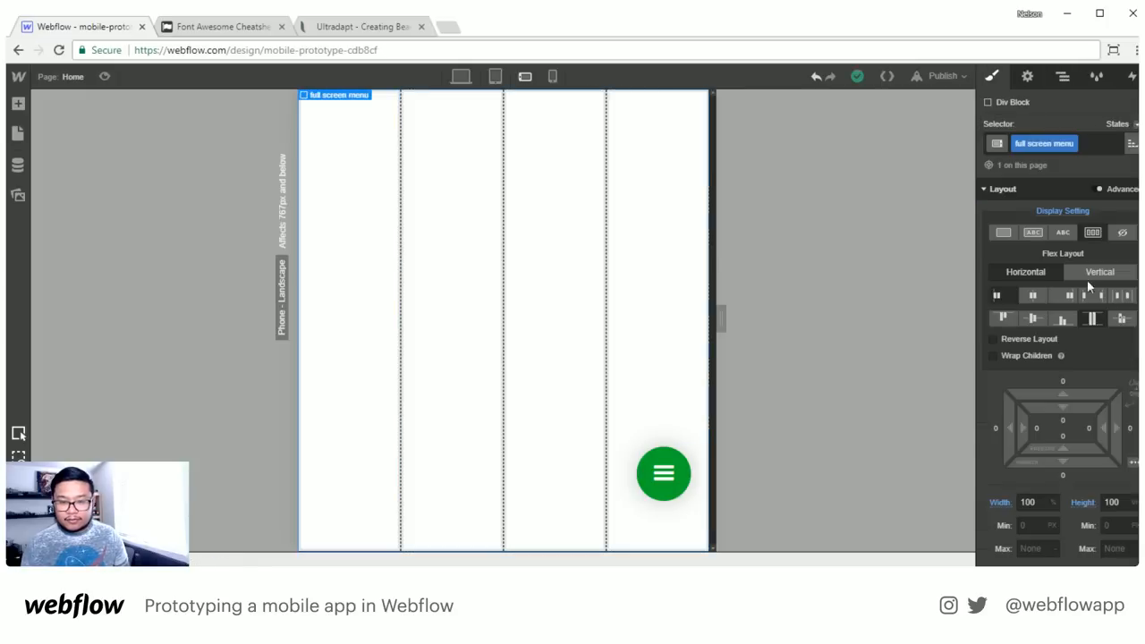
click(993, 355)
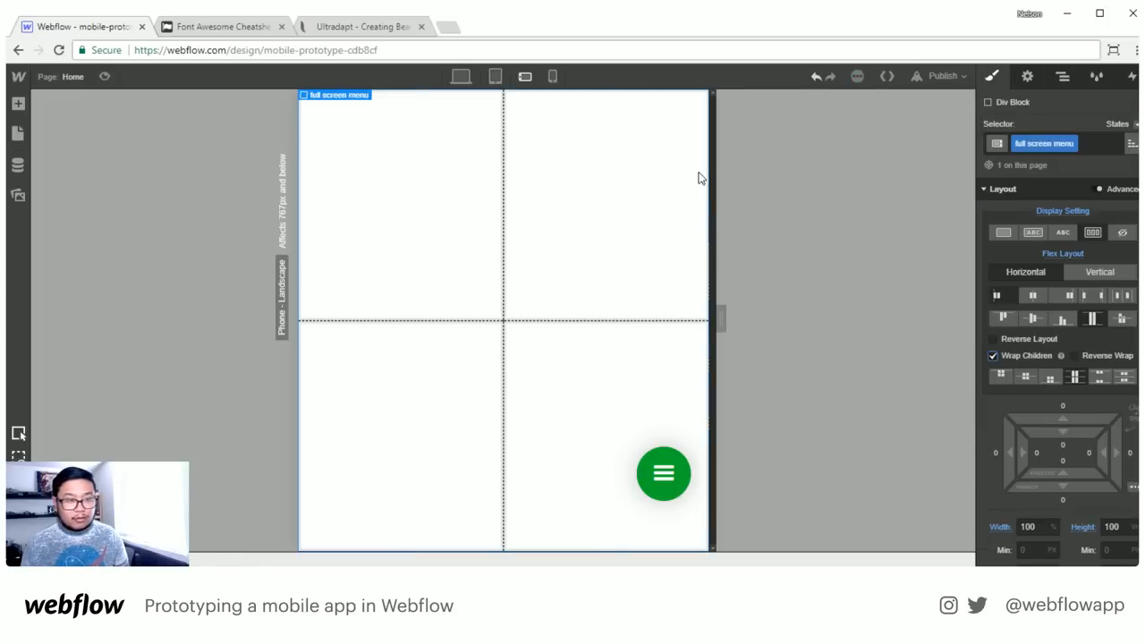
Check the opened menu on the Ultradapt site in the browser, and duplicate the fs menu item in Webflow until there are six
click(354, 27)
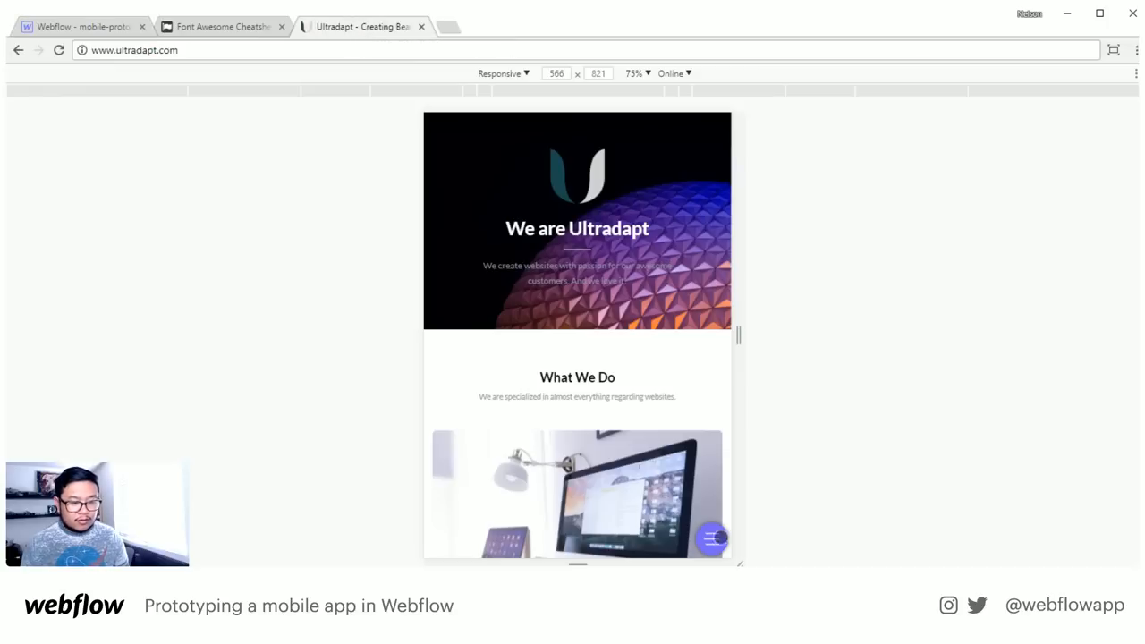
click(713, 537)
click(93, 29)
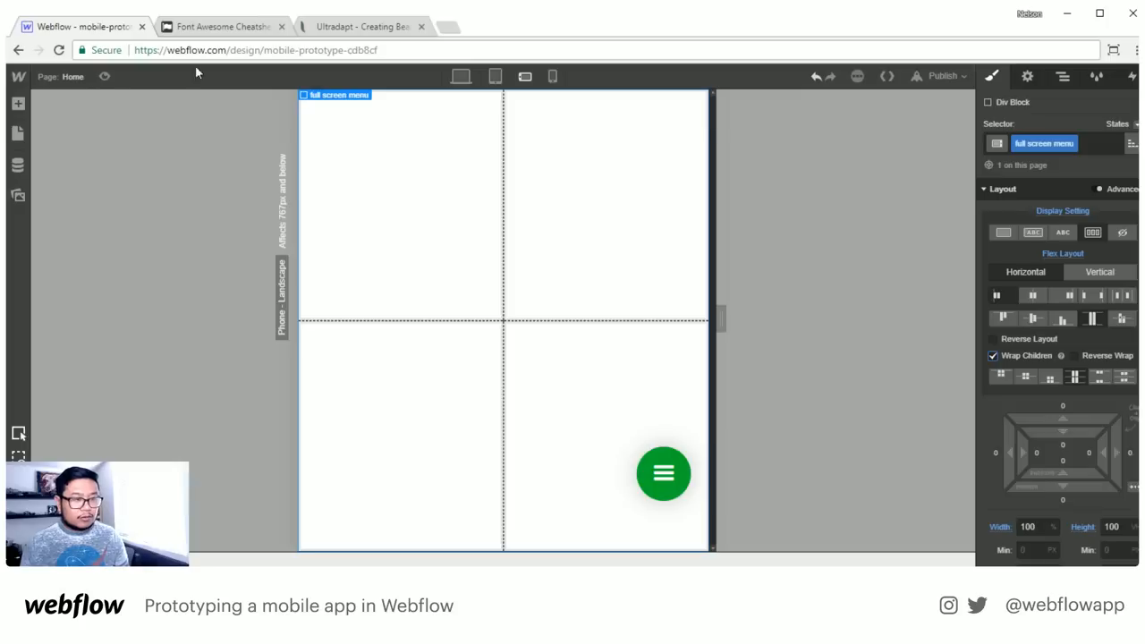
click(365, 228)
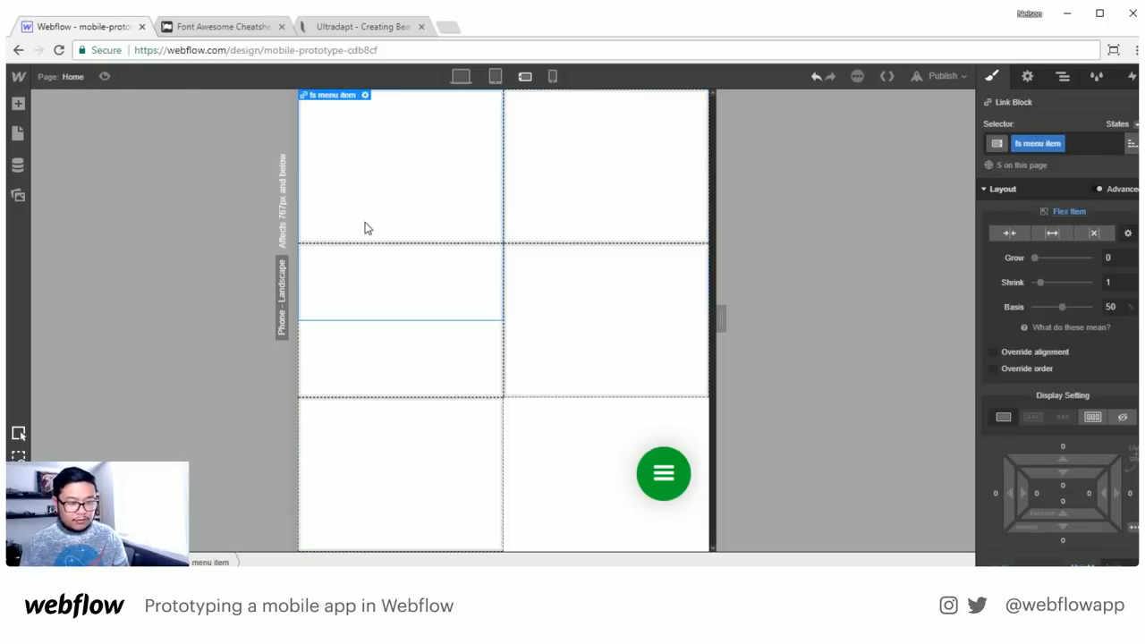
key(ctrl+d)
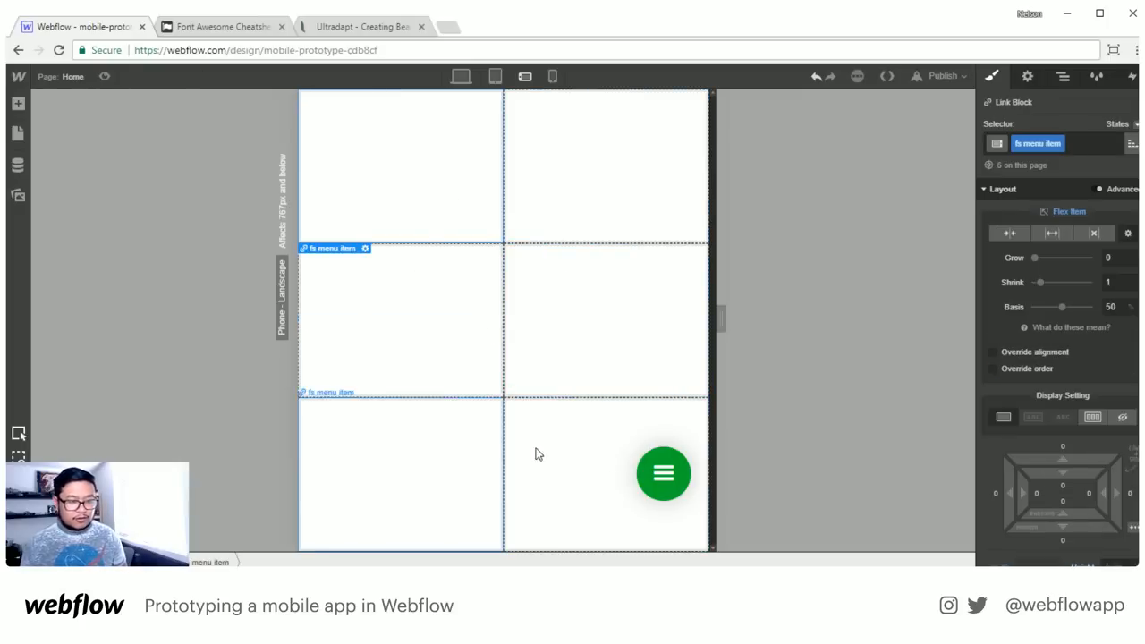
Make the fs menu item a horizontal flexbox with its children centred on both axes, and compare it with the Ultradapt menu
click(1082, 420)
scroll(1078, 385, down, 2)
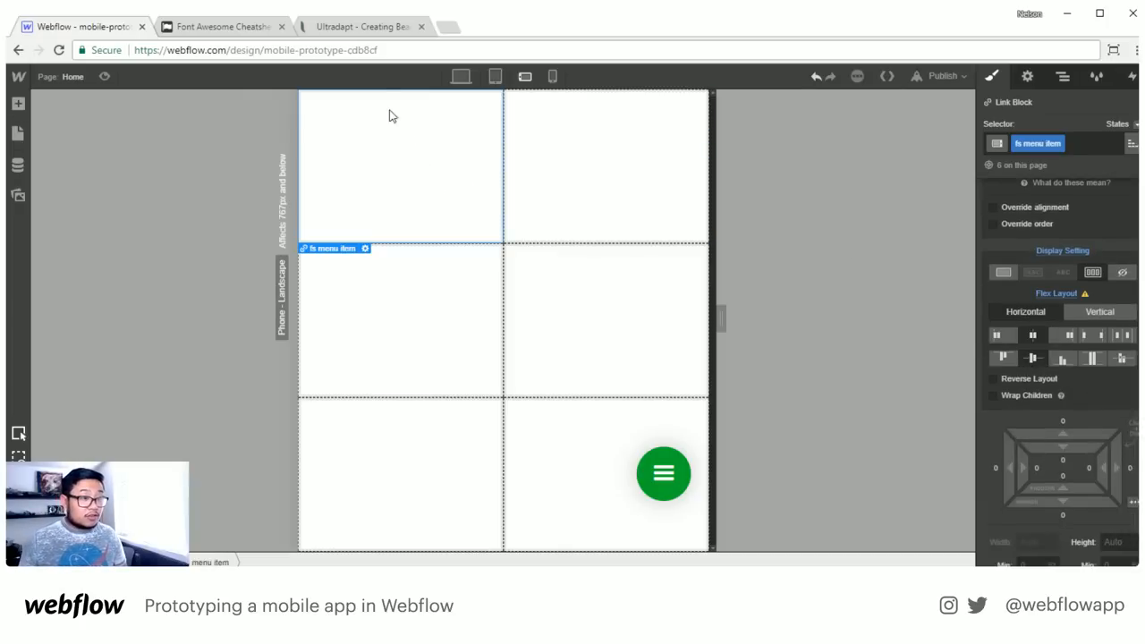
click(353, 28)
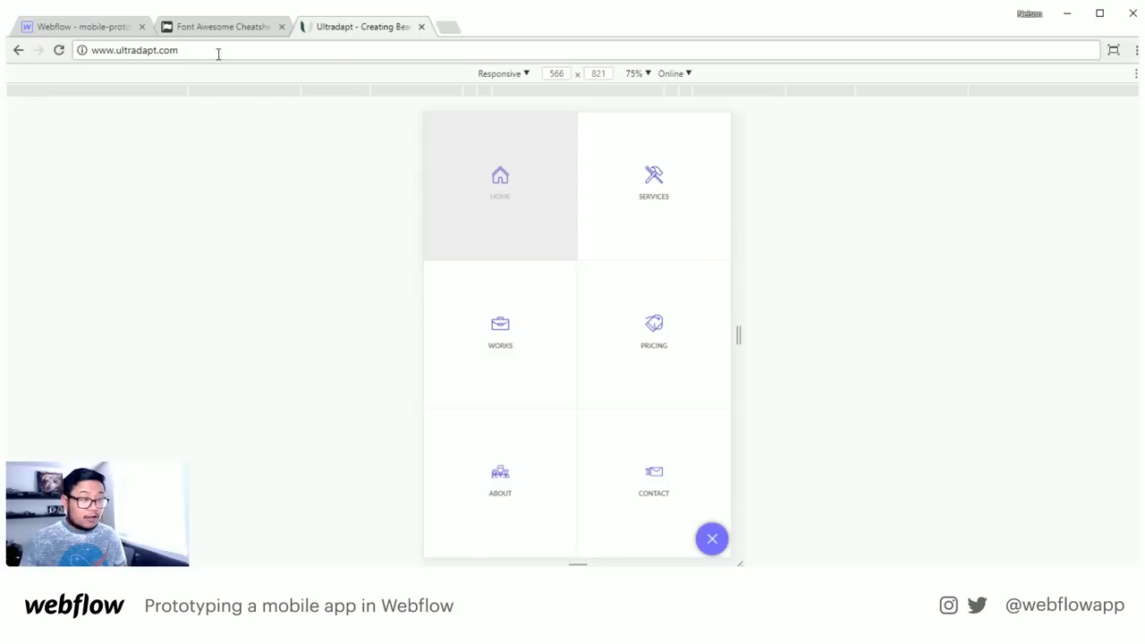
click(99, 27)
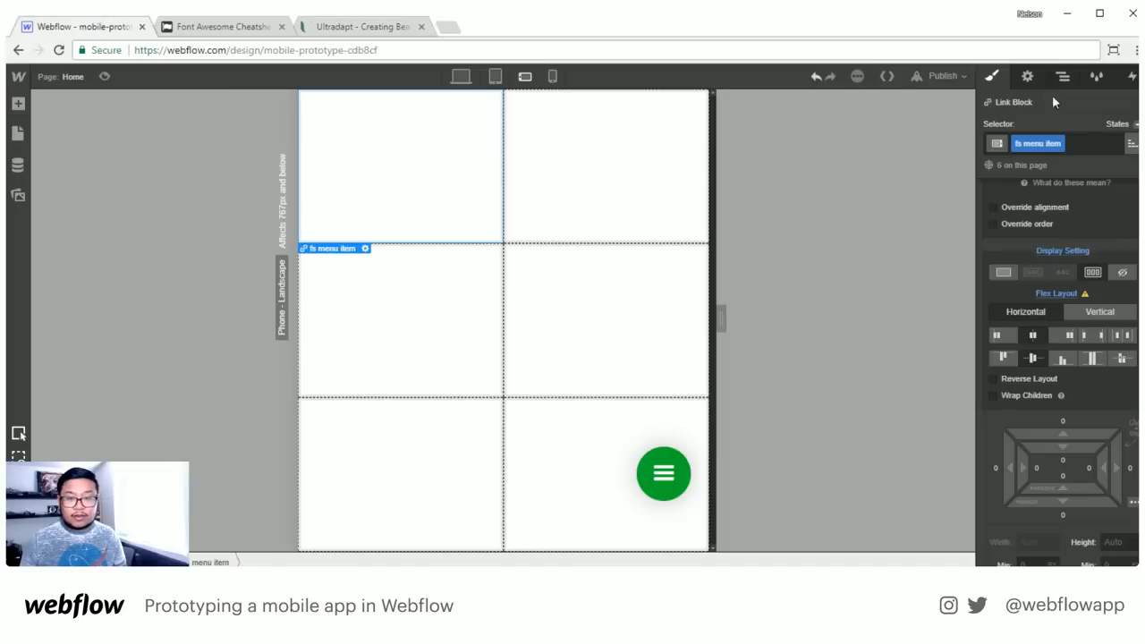
Try to place the icon from a navbar nav link inside the first fs menu item
click(1062, 76)
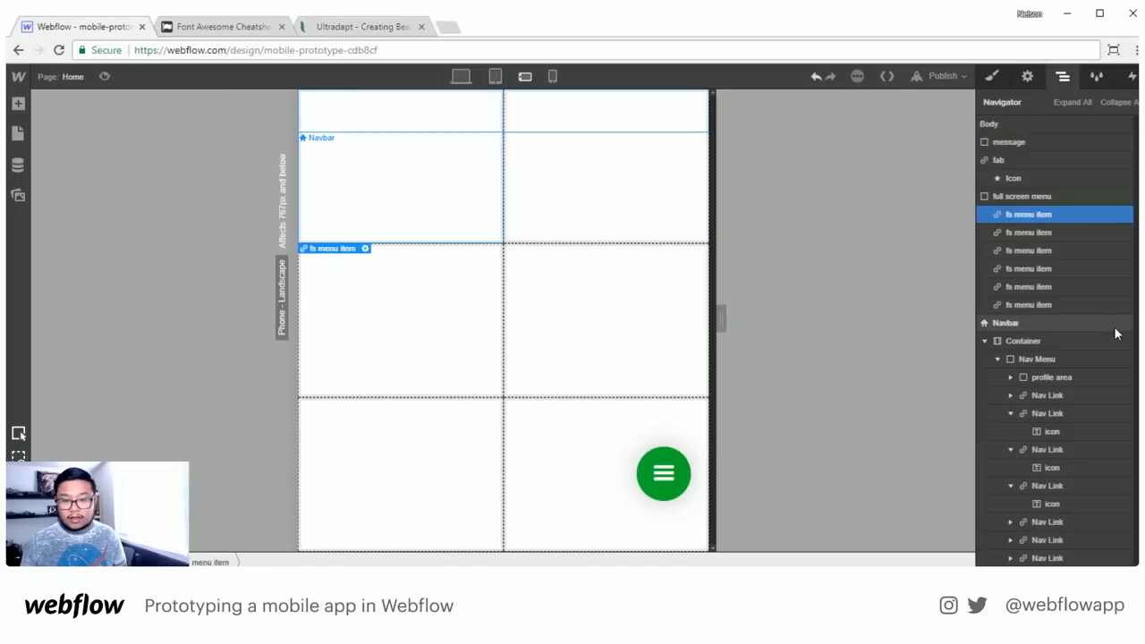
click(1074, 432)
drag(1074, 430, 470, 215)
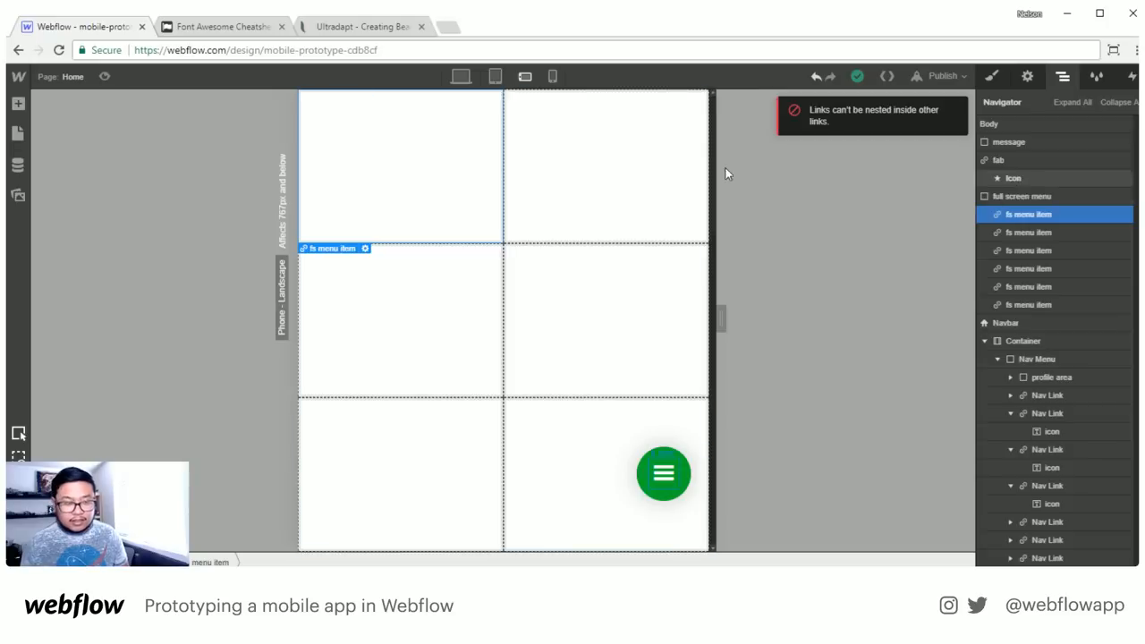
Add a text block inside the first fs menu item and find the "home" icon in the Font Awesome cheatsheet
key(a)
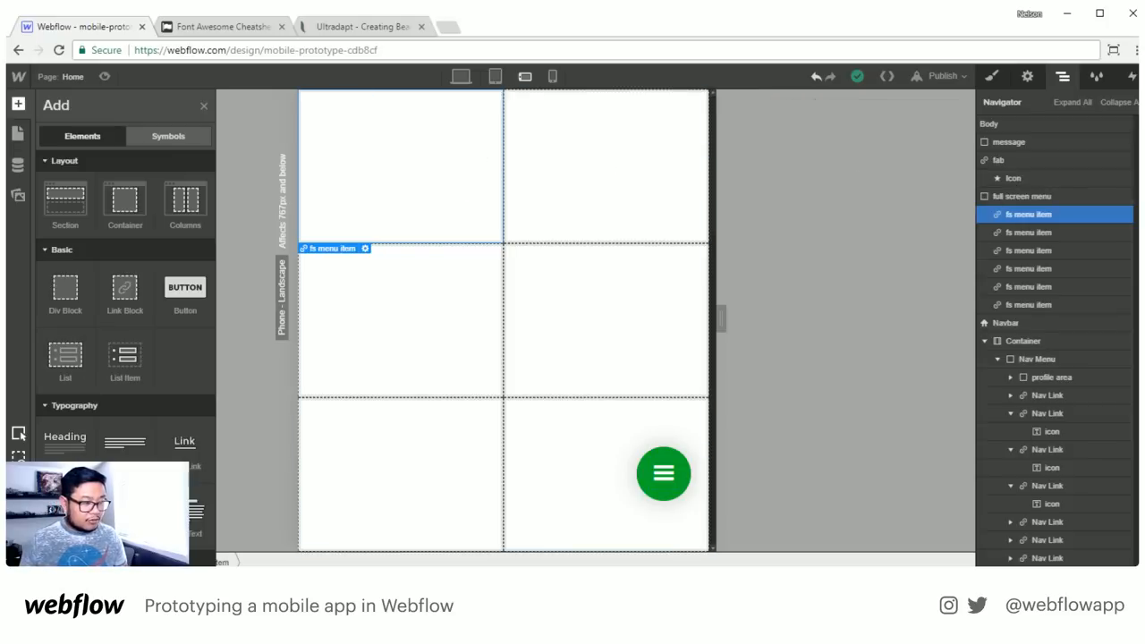
drag(433, 264, 345, 200)
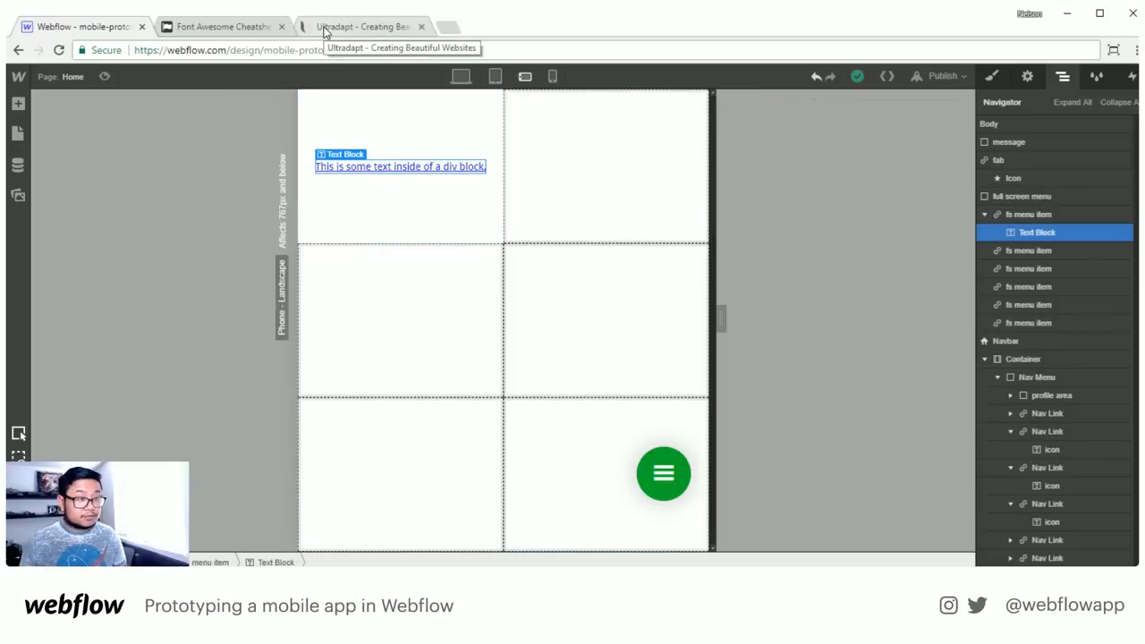
key(ctrl+Tab)
double_click(986, 76)
text(home)
key(Return)
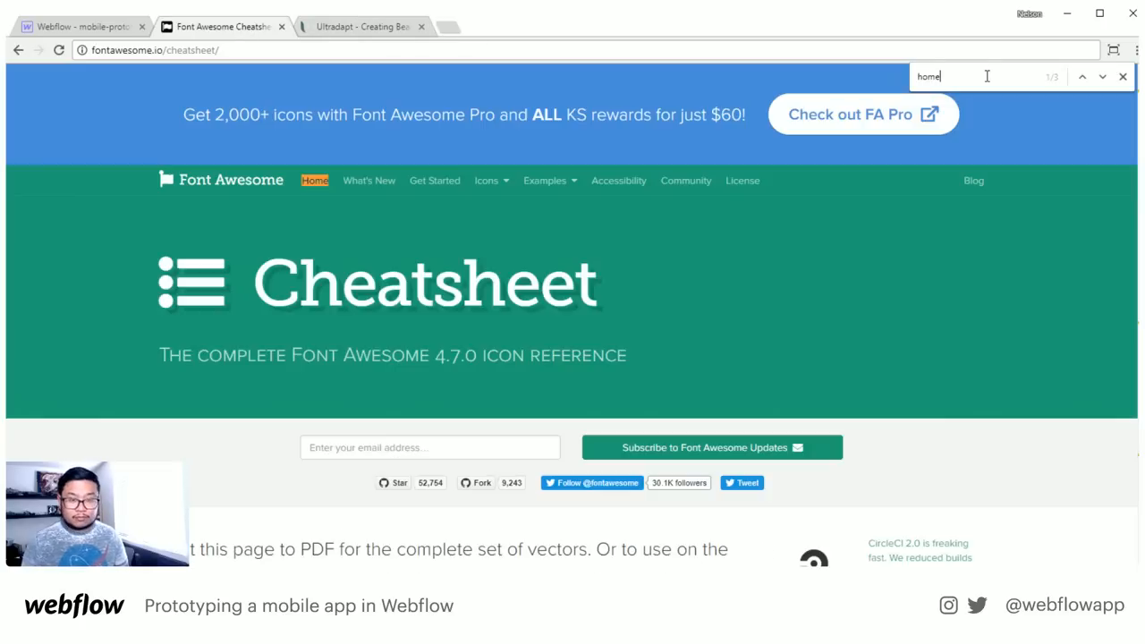
key(Return)
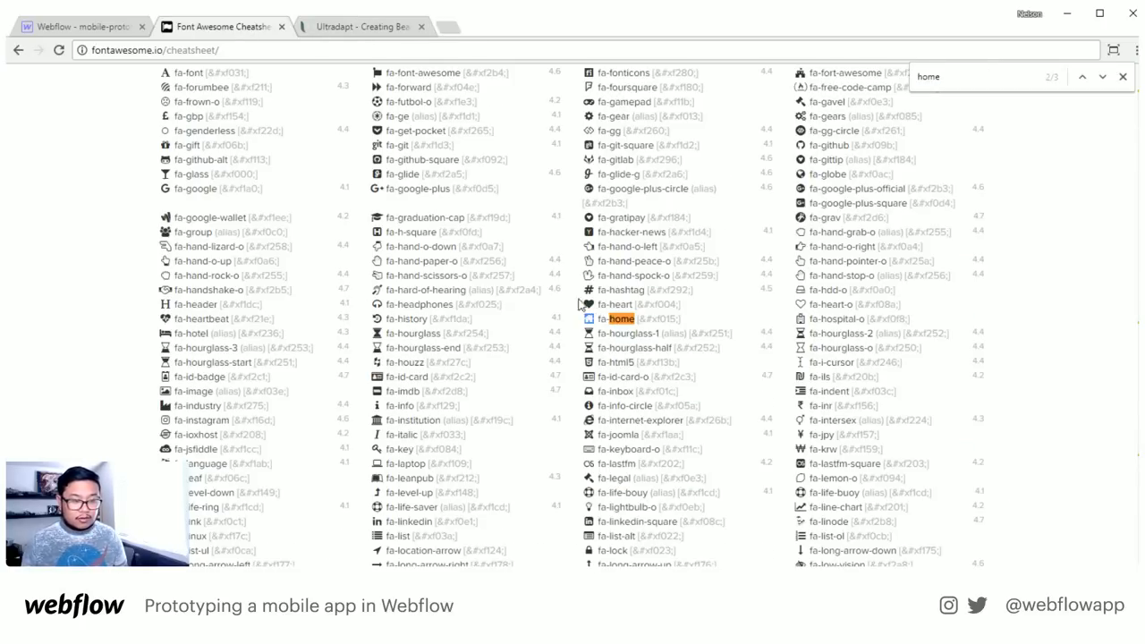
Back in Webflow, replace the placeholder text of the first menu item's text block with the copied fa-home icon character
click(94, 26)
double_click(408, 179)
key(ctrl+a)
key(BackSpace)
key(Escape)
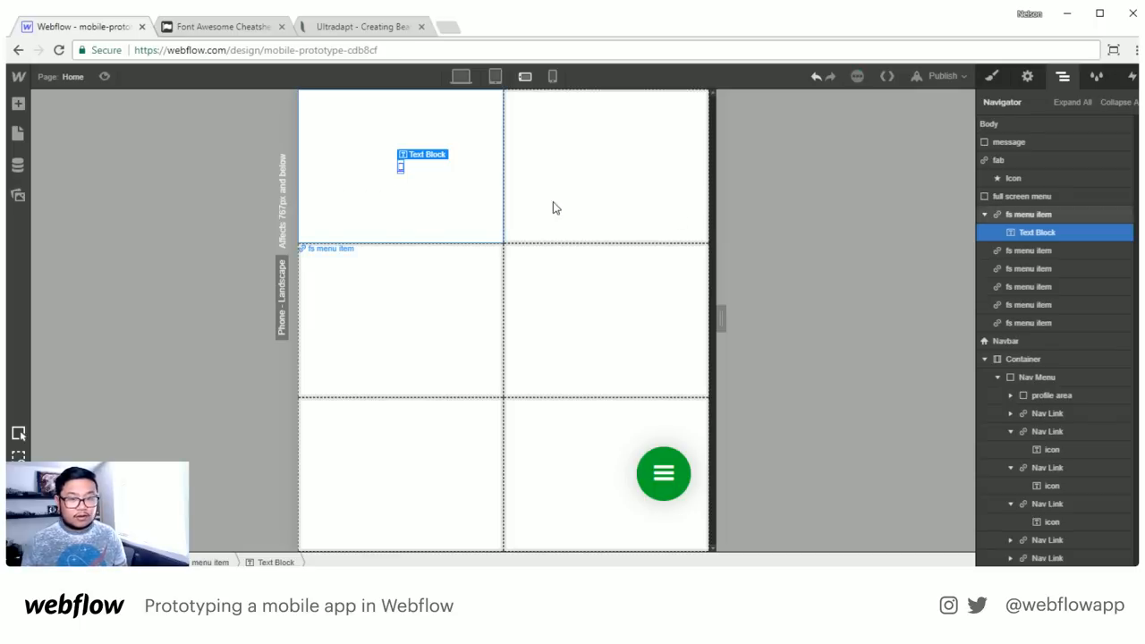
Apply the existing "icon" class to the text block holding the home character
click(991, 76)
click(1047, 142)
text(icon)
key(Return)
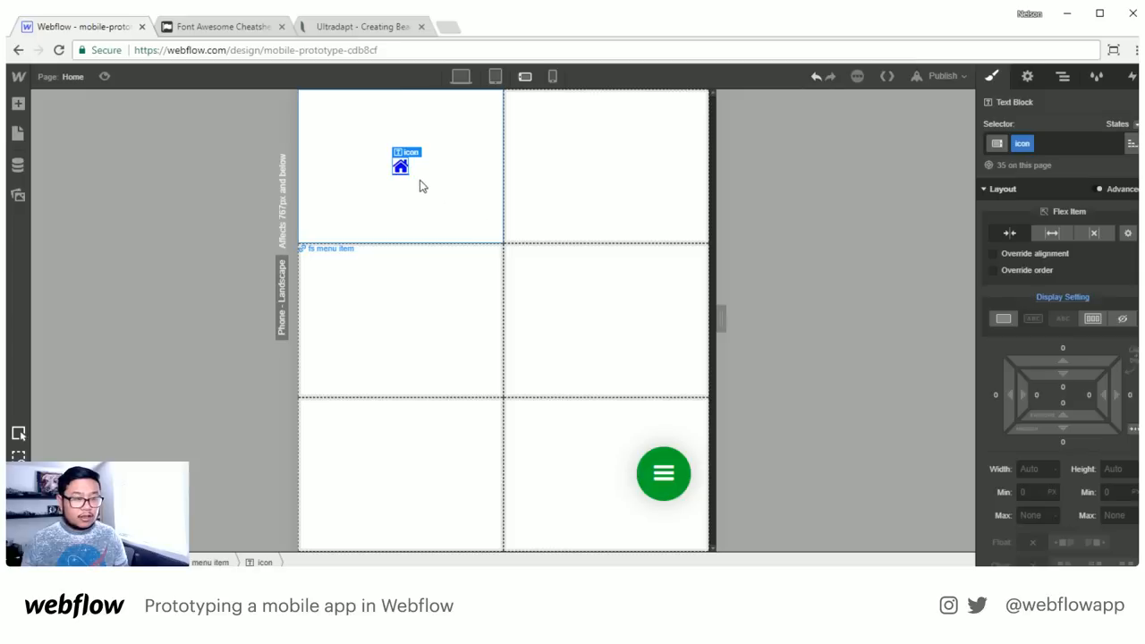
Add a second text block beside the home icon in the first menu item, with the text "Home"
key(a)
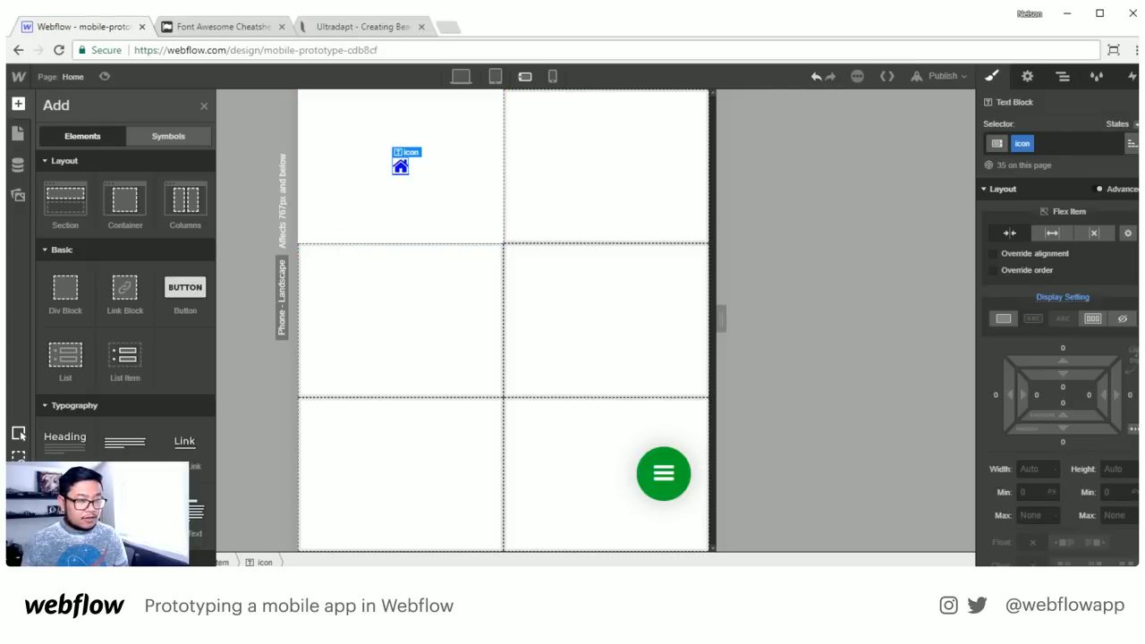
drag(195, 514, 407, 167)
double_click(404, 167)
text(Hom)
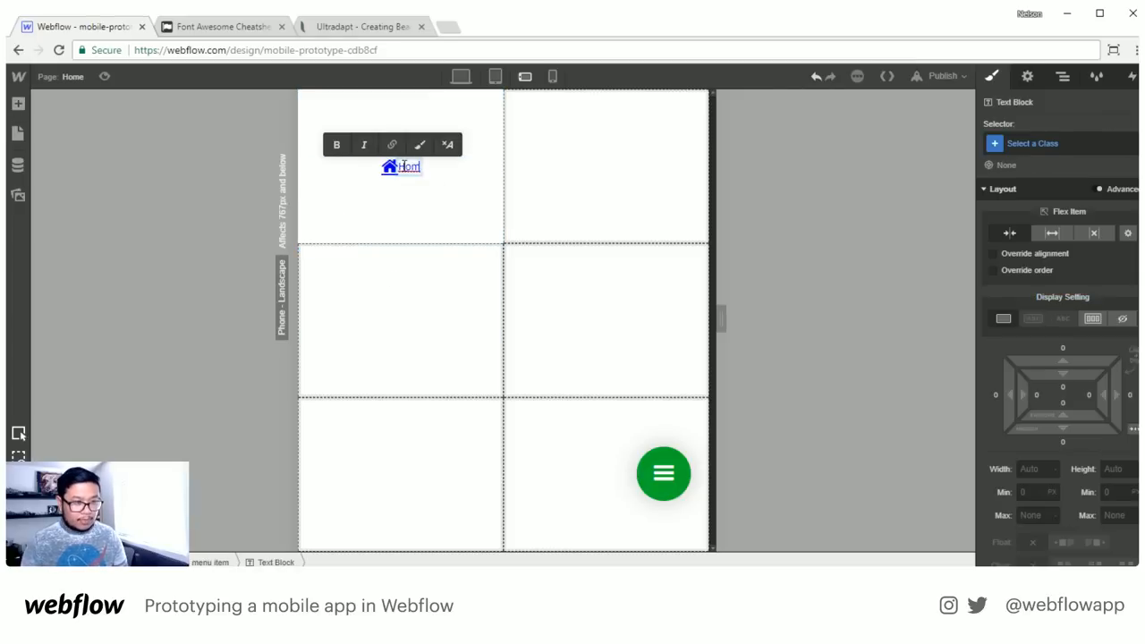
text(e)
key(Escape)
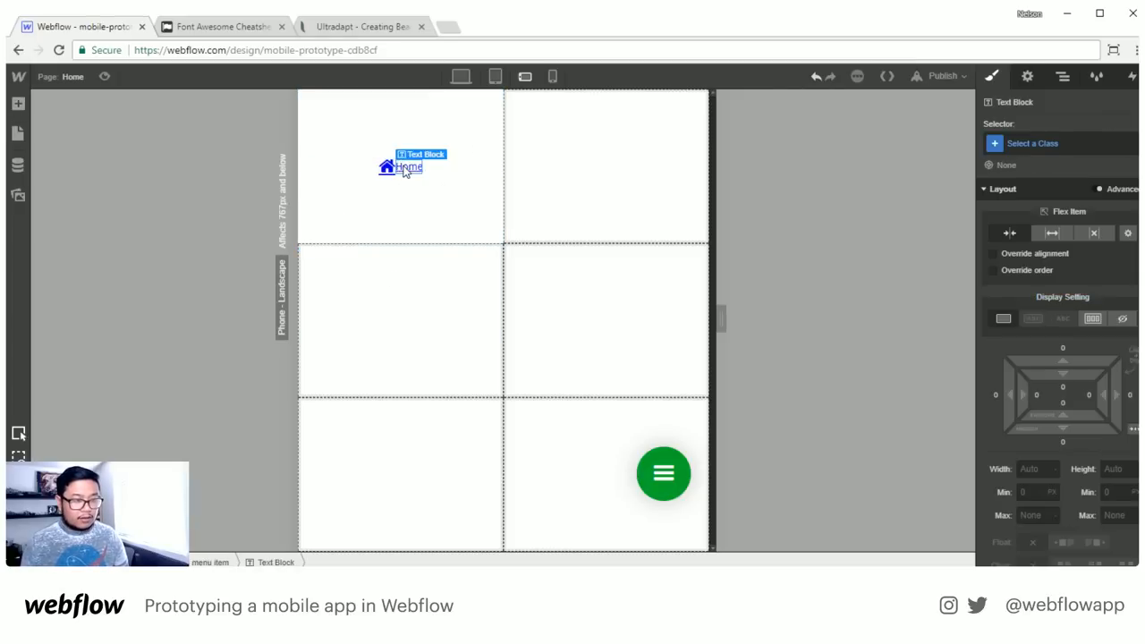
Change the flex layout direction of the fs menu item to vertical
click(420, 215)
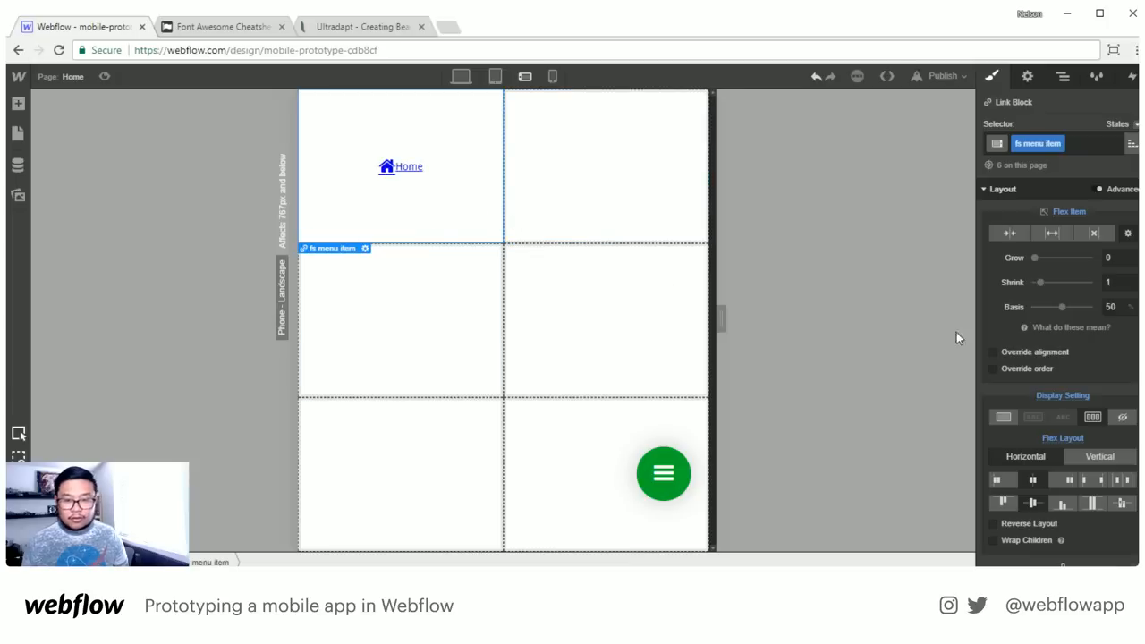
scroll(1109, 432, down, 1)
click(1112, 387)
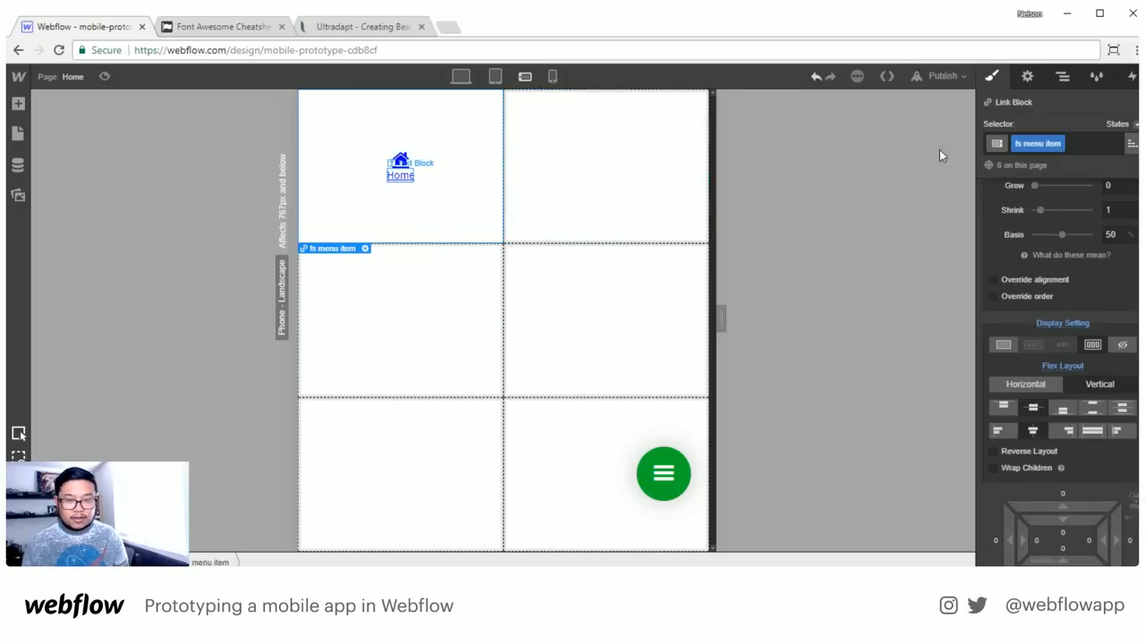
Give the "Home" text block the new class "fs menu label"
click(1036, 143)
text(fs menu)
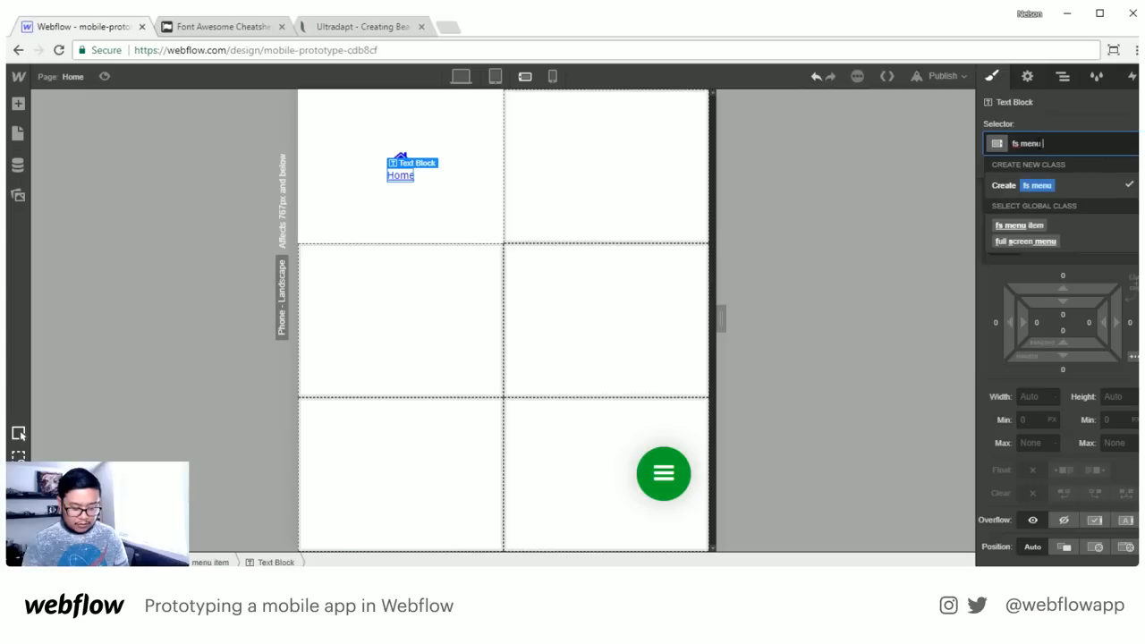
text( label)
key(Return)
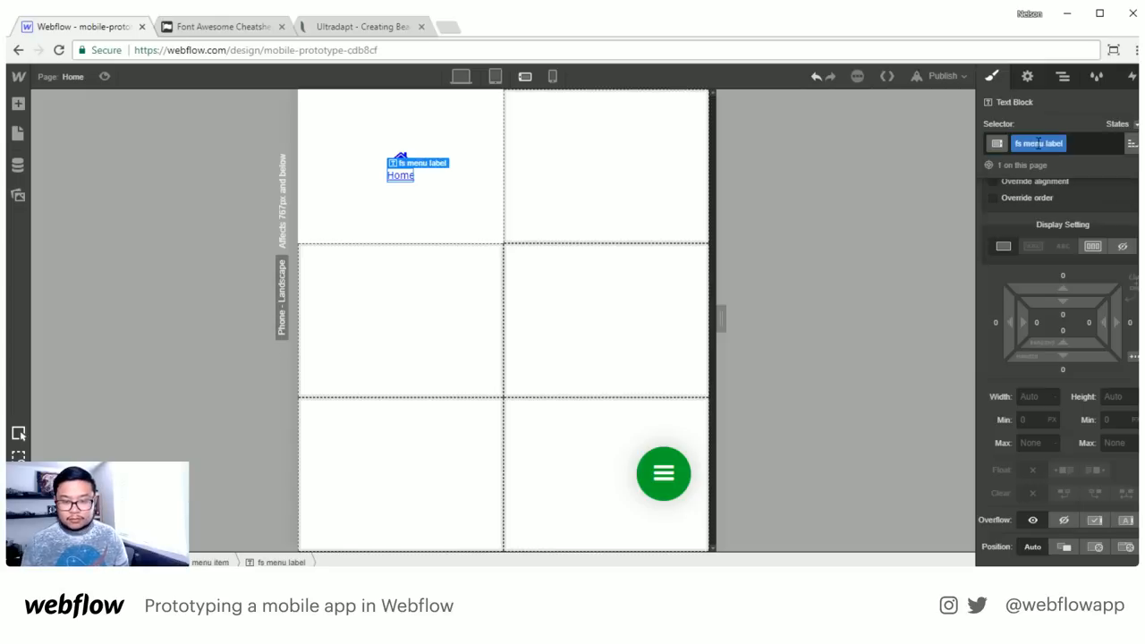
Remove the text decoration from the fs menu item link block and set its text color to Dodger Blue
drag(1070, 277, 1069, 271)
click(444, 207)
scroll(1072, 373, down, 4)
scroll(1072, 373, down, 5)
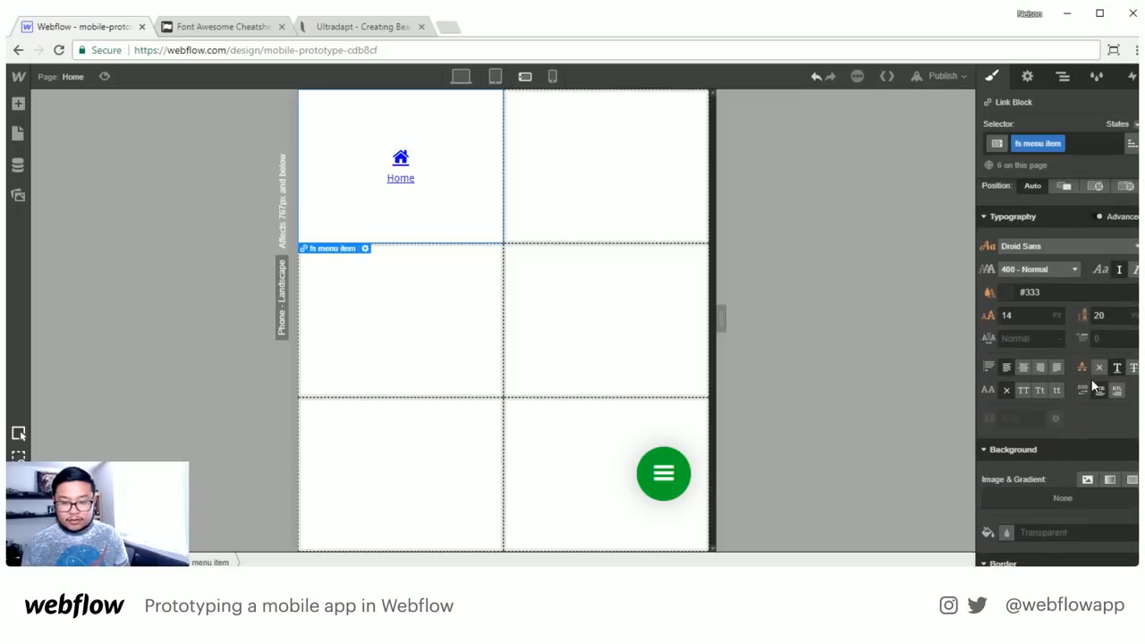
click(1100, 367)
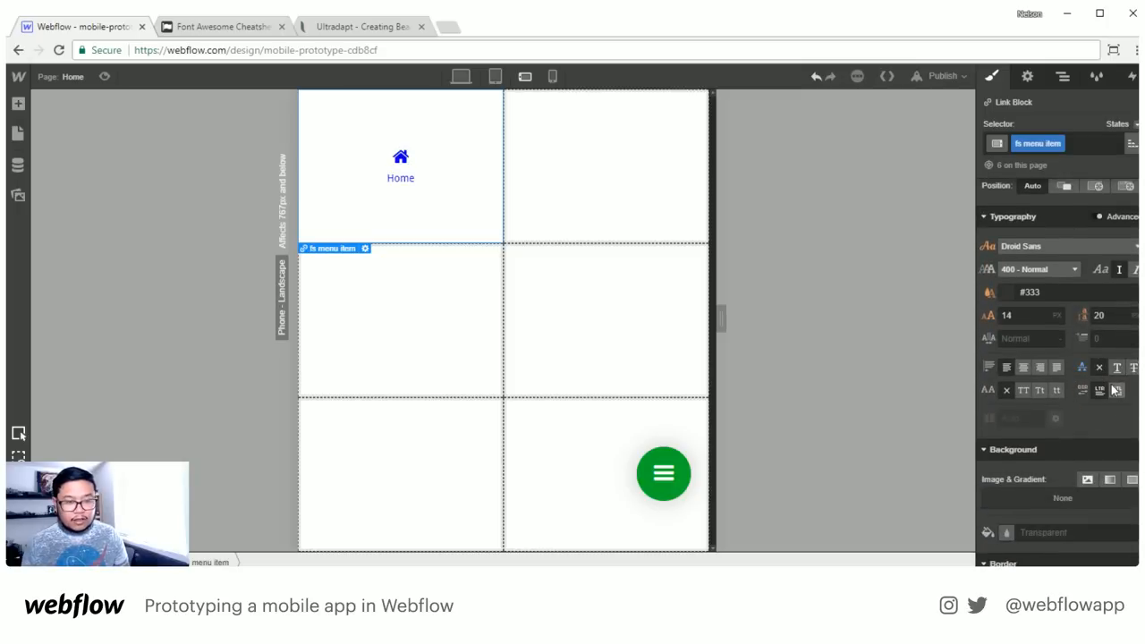
click(1007, 293)
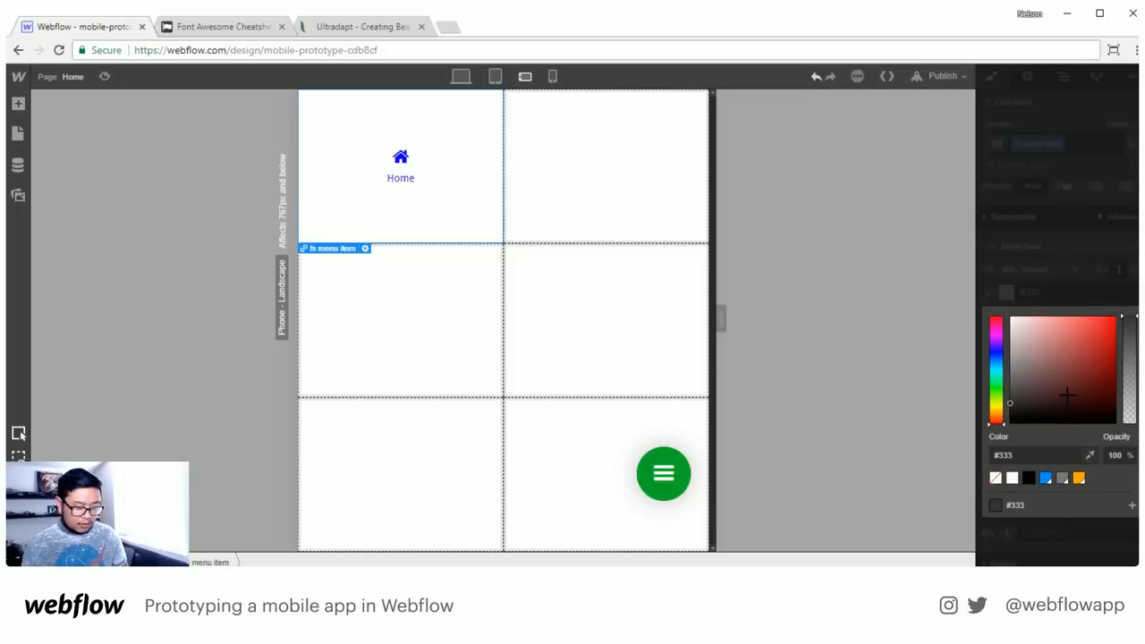
click(1047, 480)
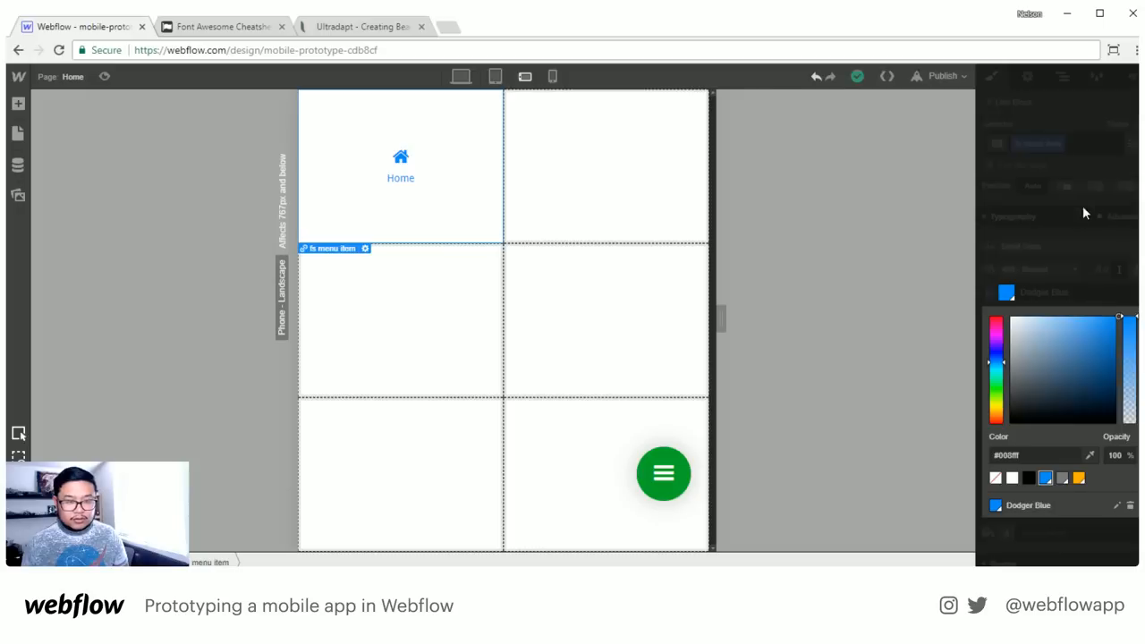
click(1083, 207)
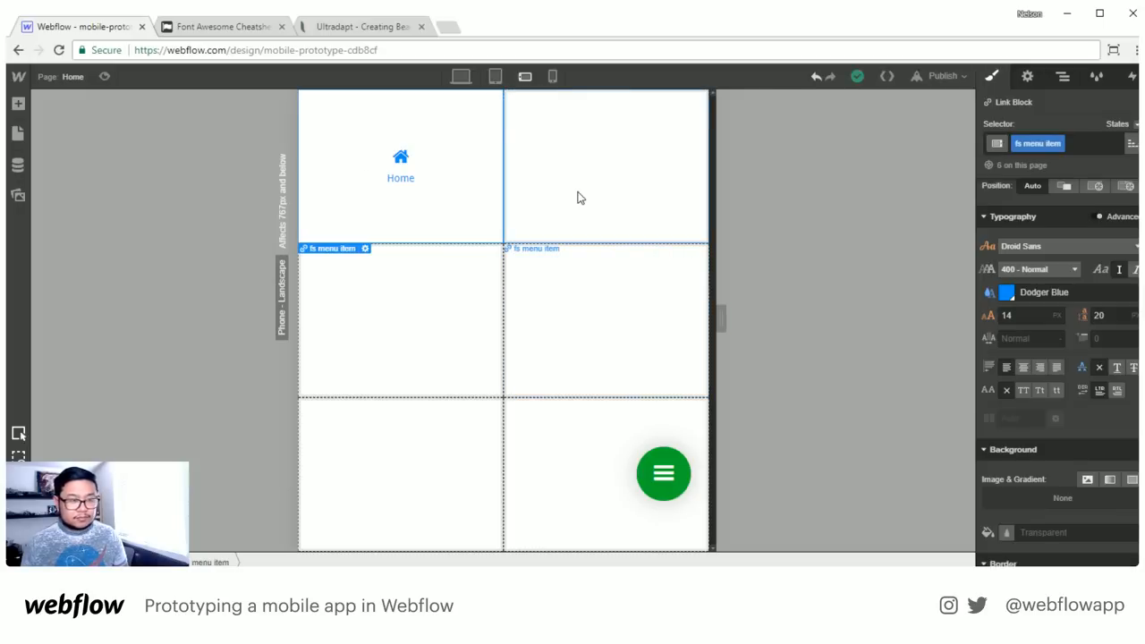
Delete the five empty fs menu items, keeping only the one with the home icon and label
click(642, 199)
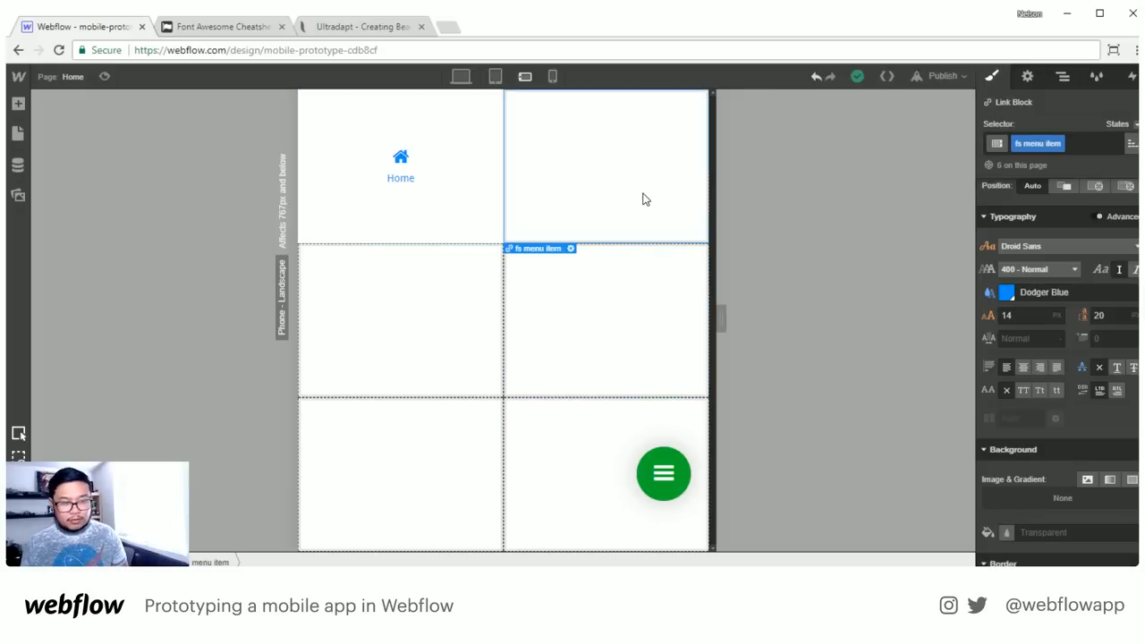
key(Delete)
key(Delete)
key(Delete)
key(Delete)
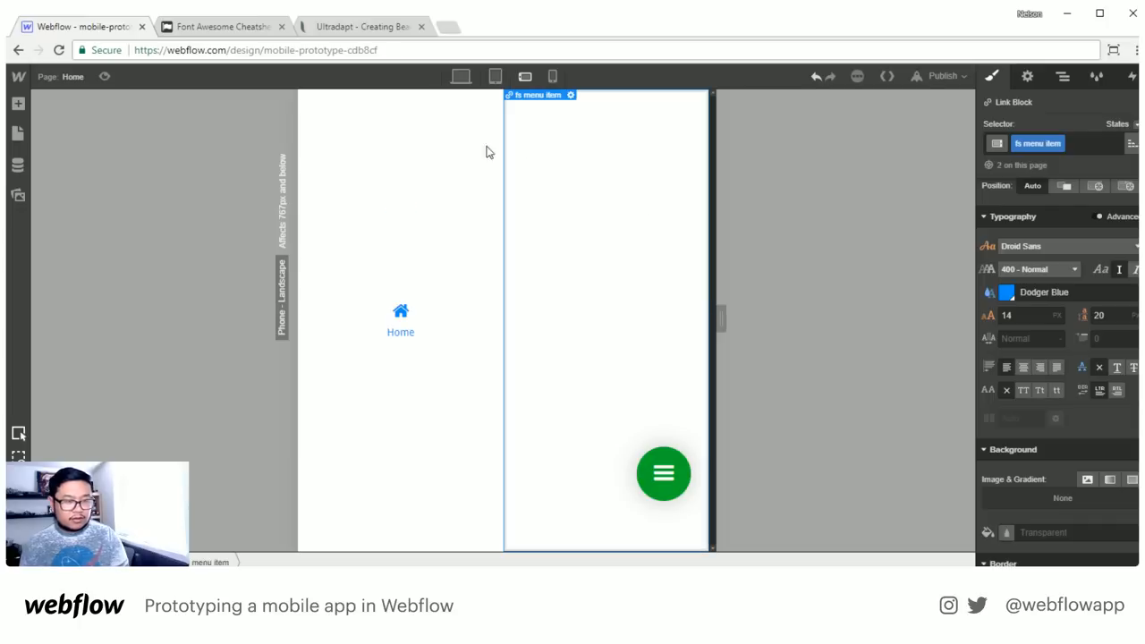
key(Delete)
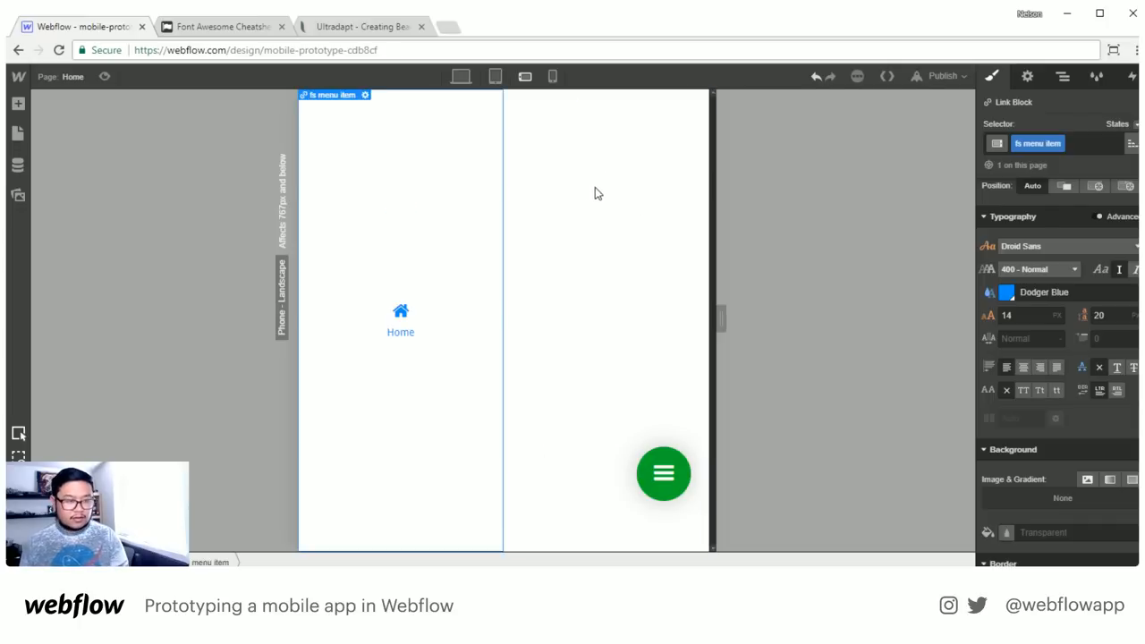
Duplicate the styled Home menu item five times to fill the two-column grid with six items
key(ctrl+z)
key(ctrl+z)
key(ctrl+z)
key(ctrl+z)
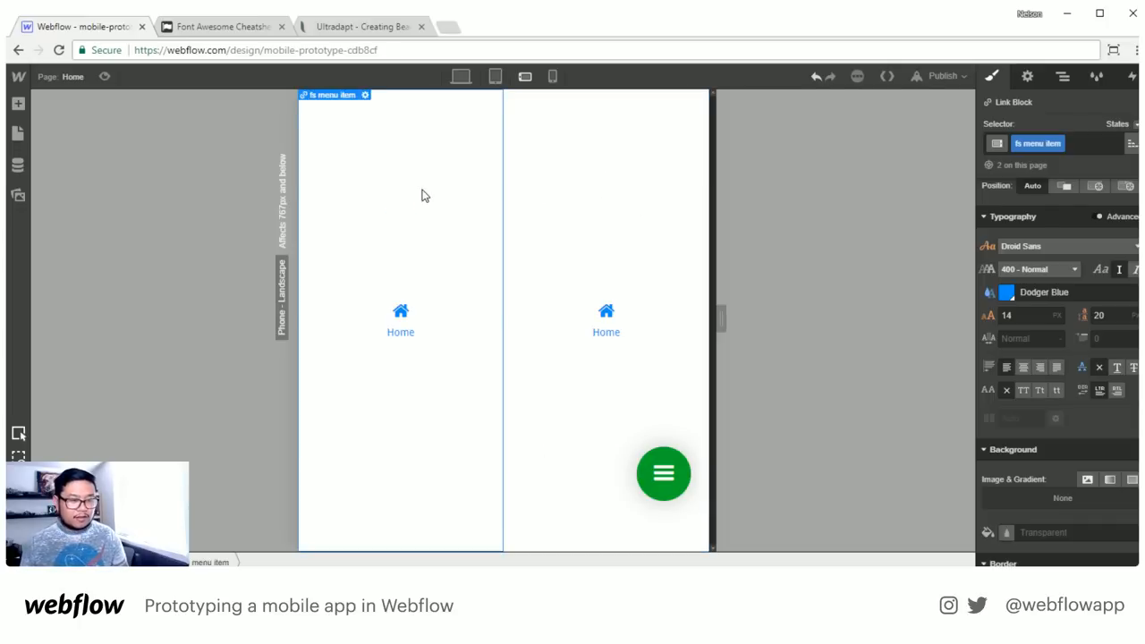
key(ctrl+z)
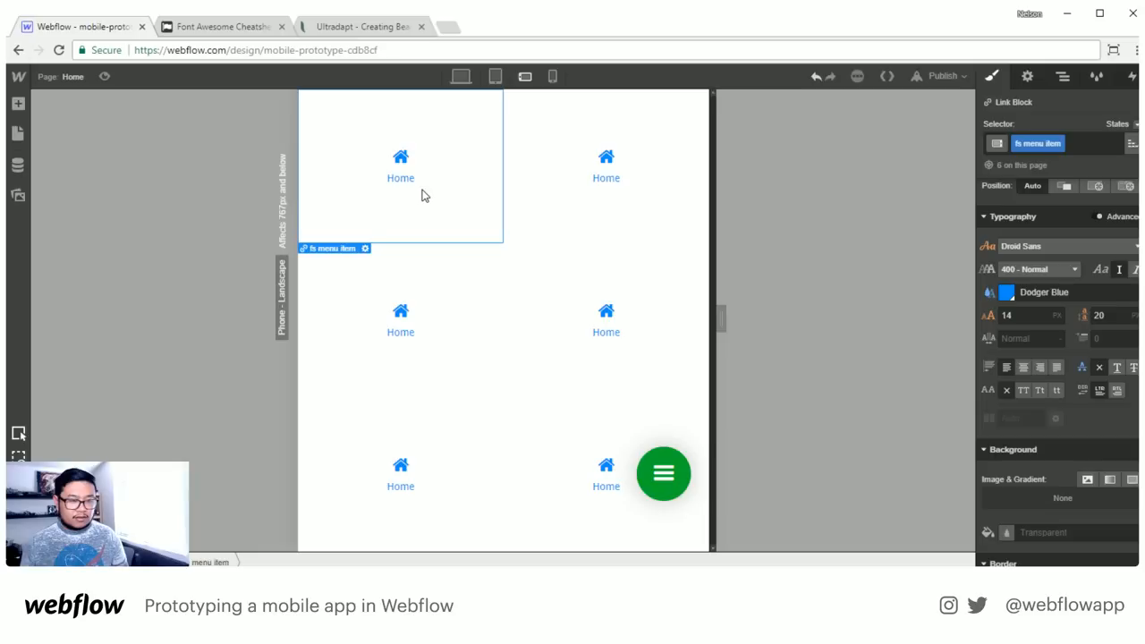
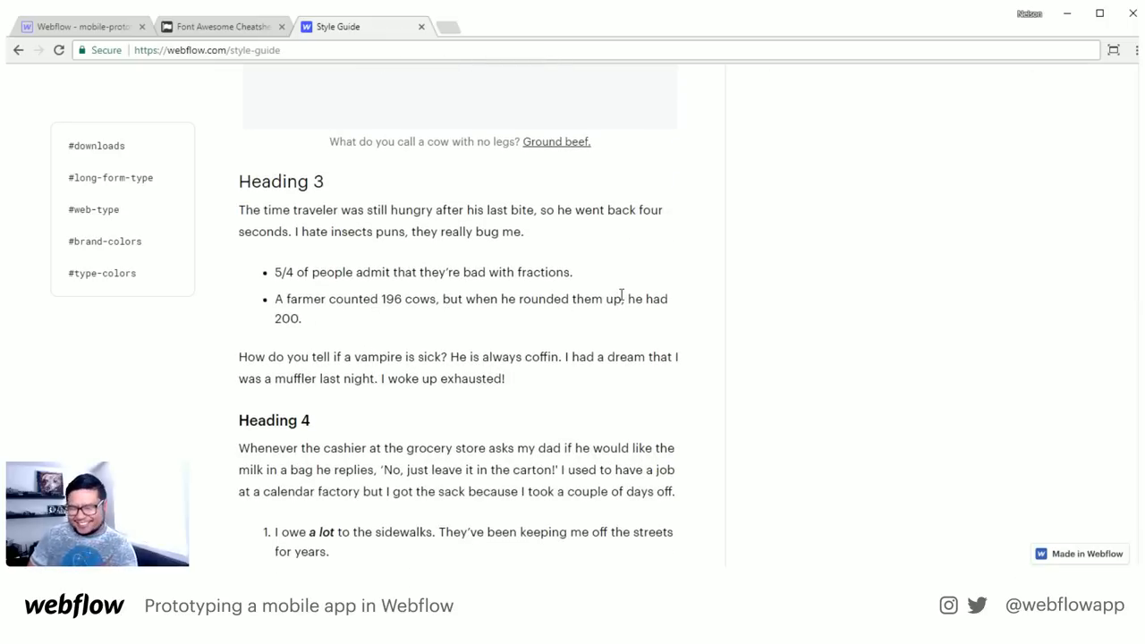
Examine the headings and brand colors in the Webflow style guide and select the page's address
scroll(460, 416, down, 3)
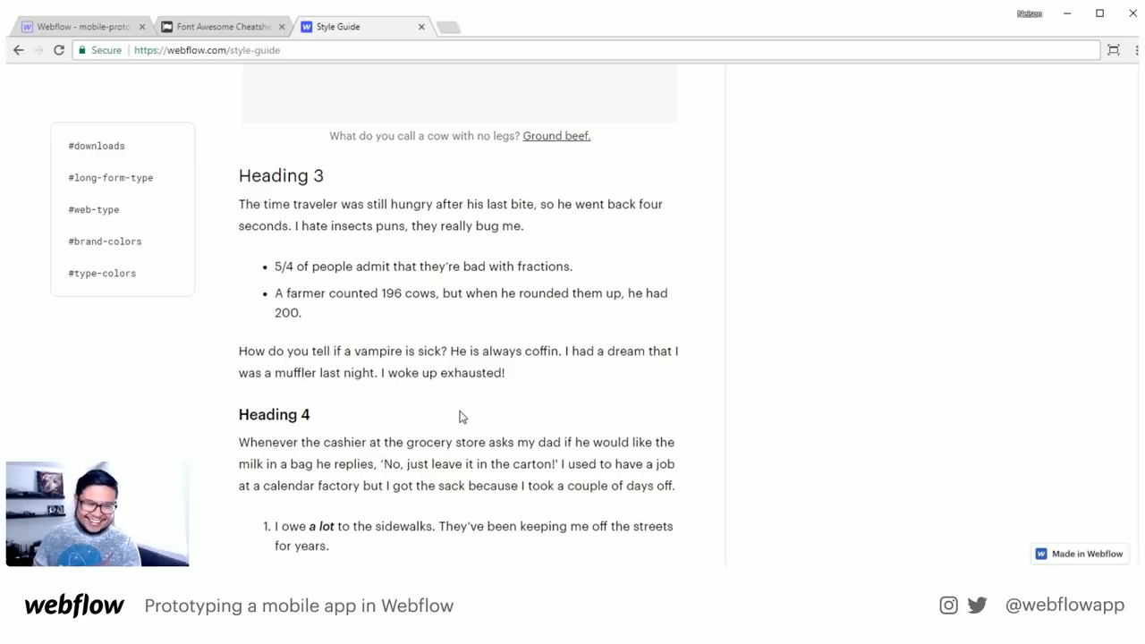
scroll(459, 417, down, 8)
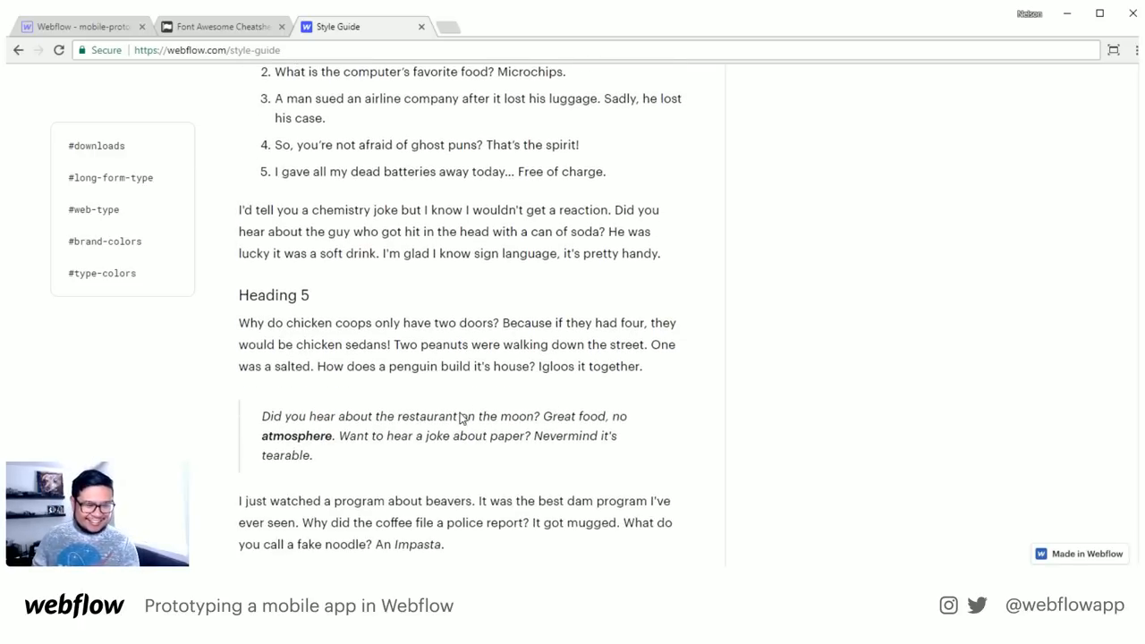
scroll(460, 417, down, 3)
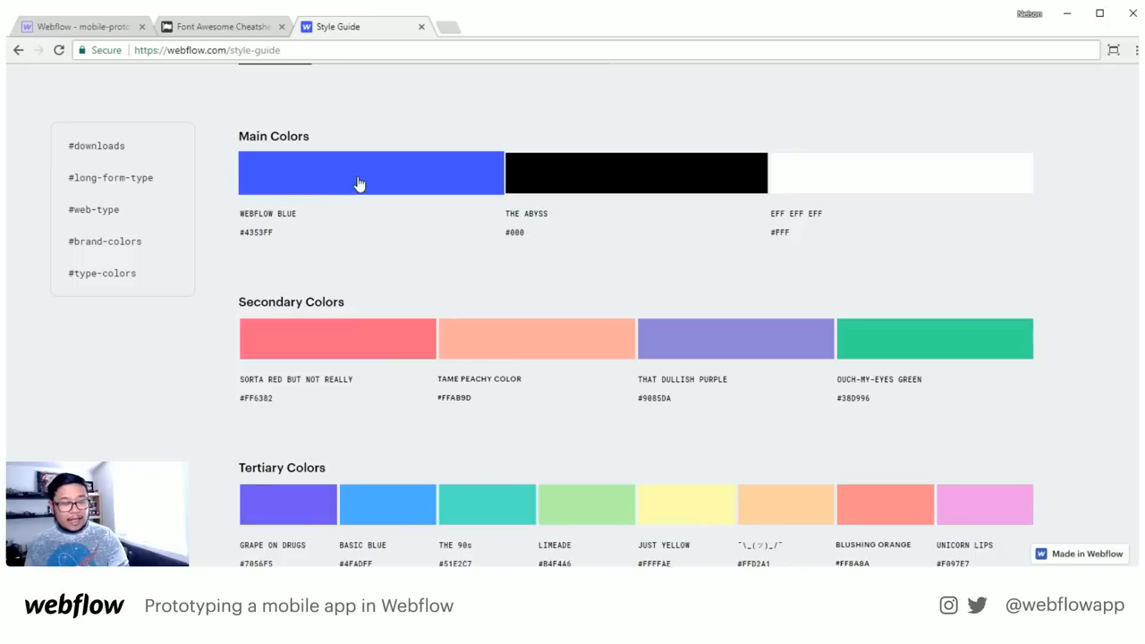
scroll(355, 156, up, 1)
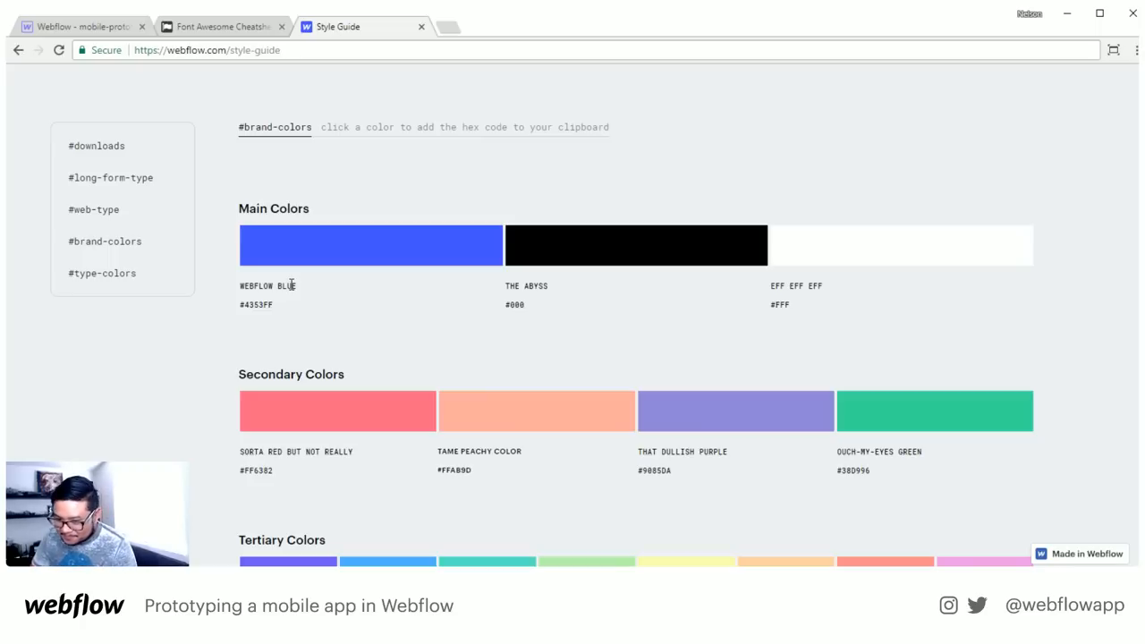
click(182, 50)
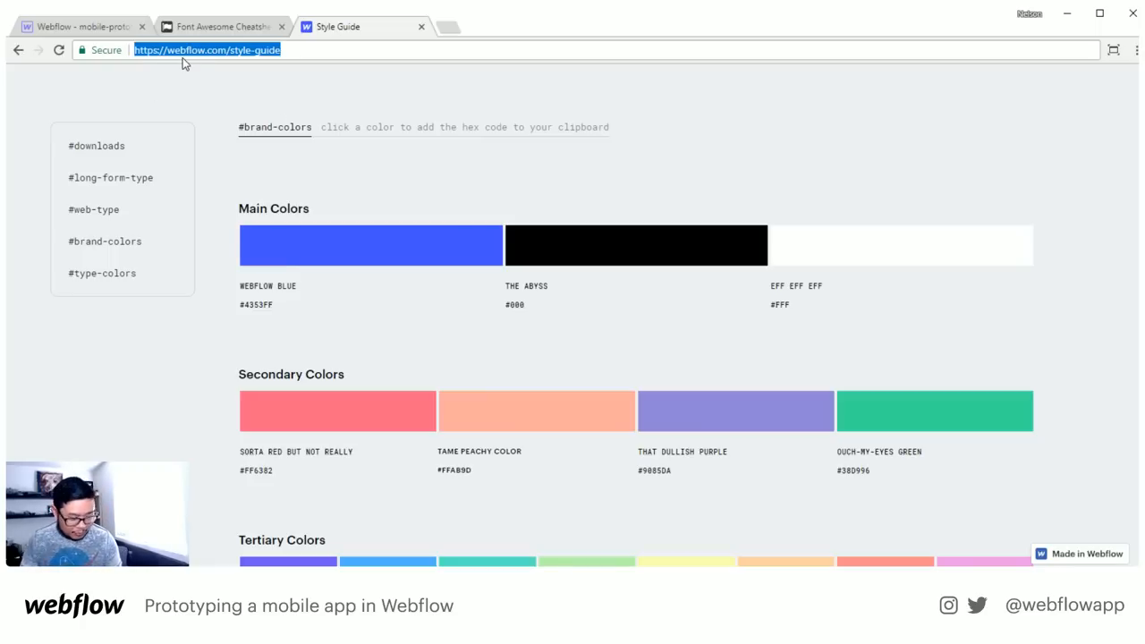
key(alt+Tab)
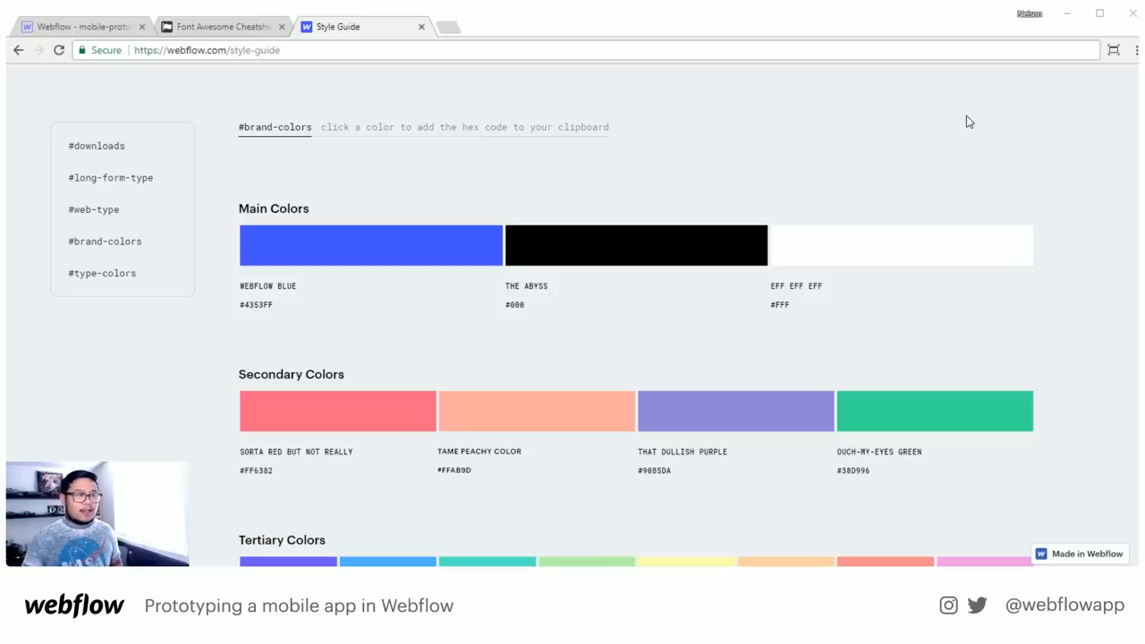
click(421, 27)
click(90, 25)
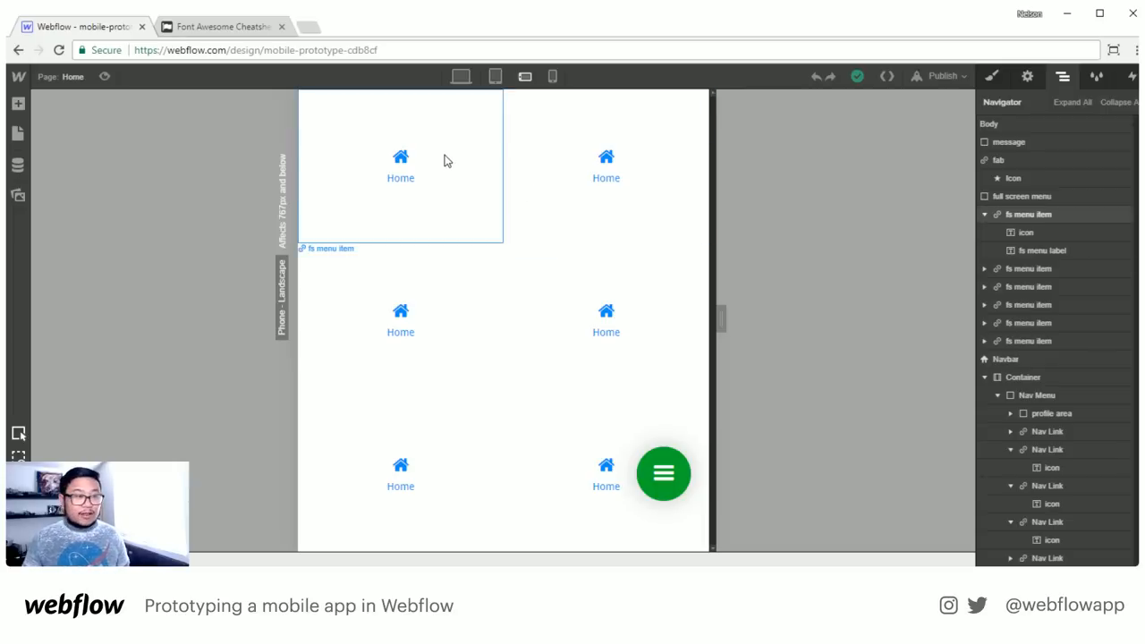
key(ctrl+shift+t)
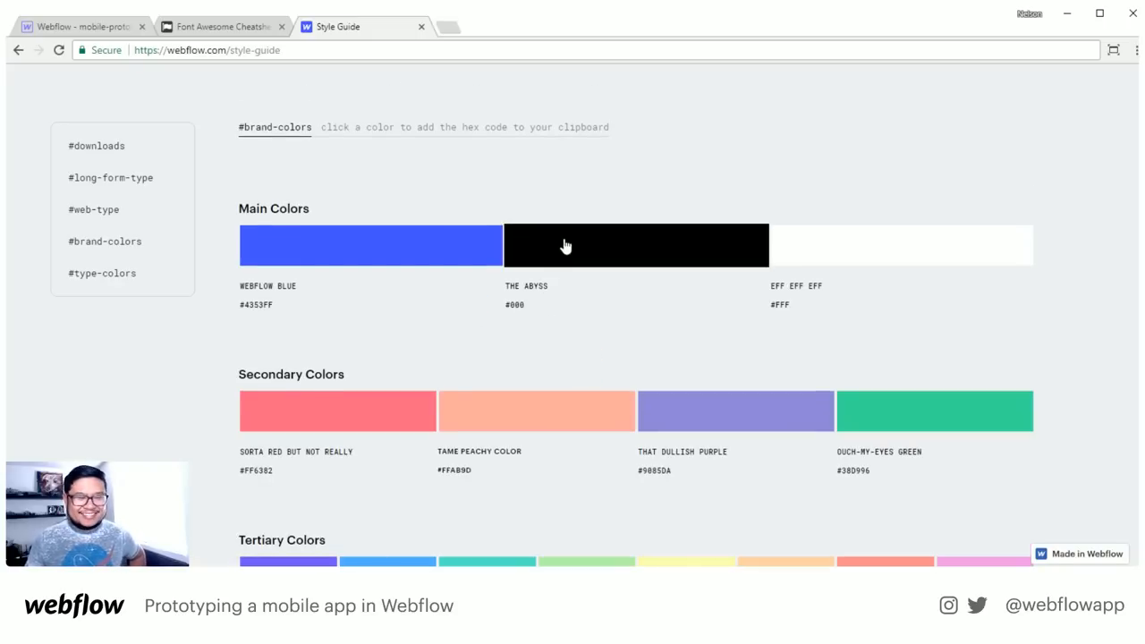
Look through the style guide's color palettes, type colors, typography samples and logo downloads
scroll(609, 332, down, 3)
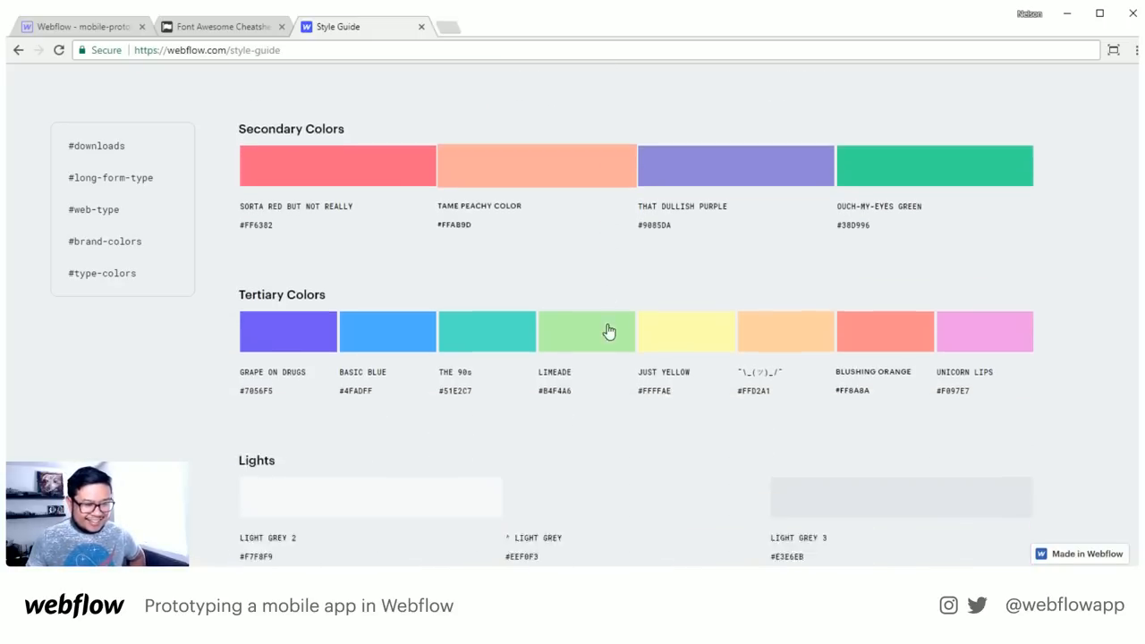
scroll(608, 332, down, 6)
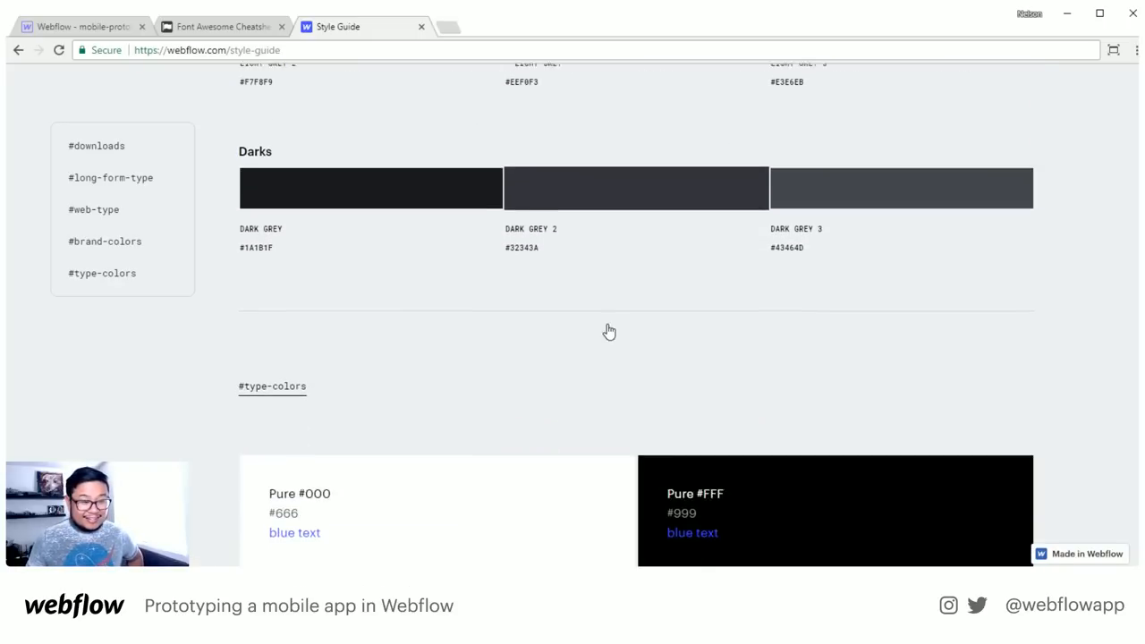
scroll(609, 331, down, 3)
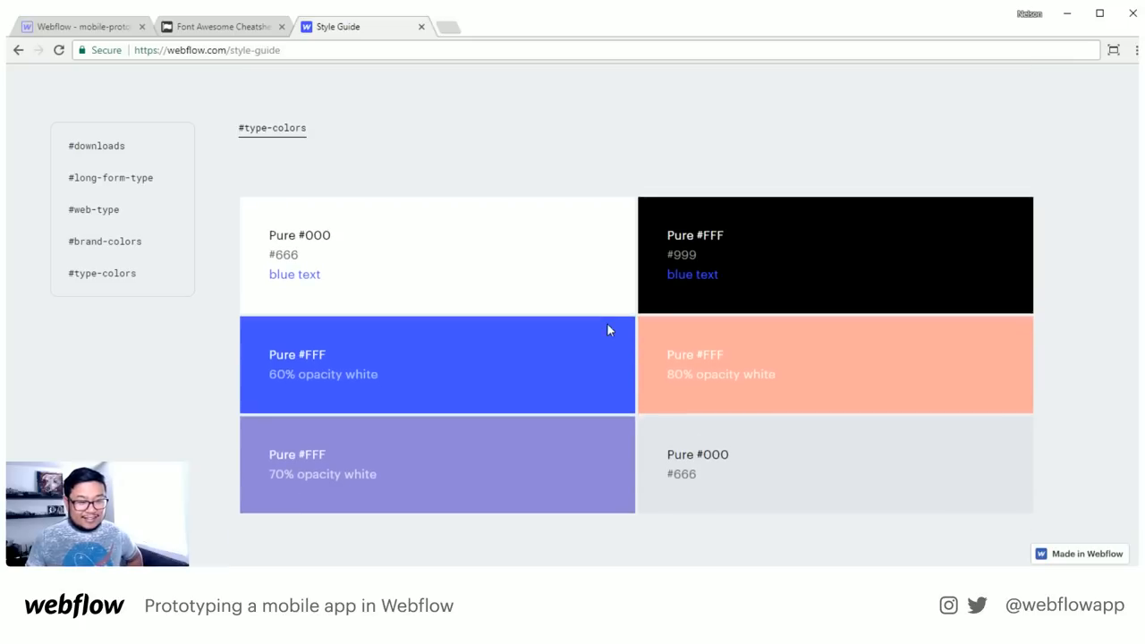
scroll(181, 365, up, 14)
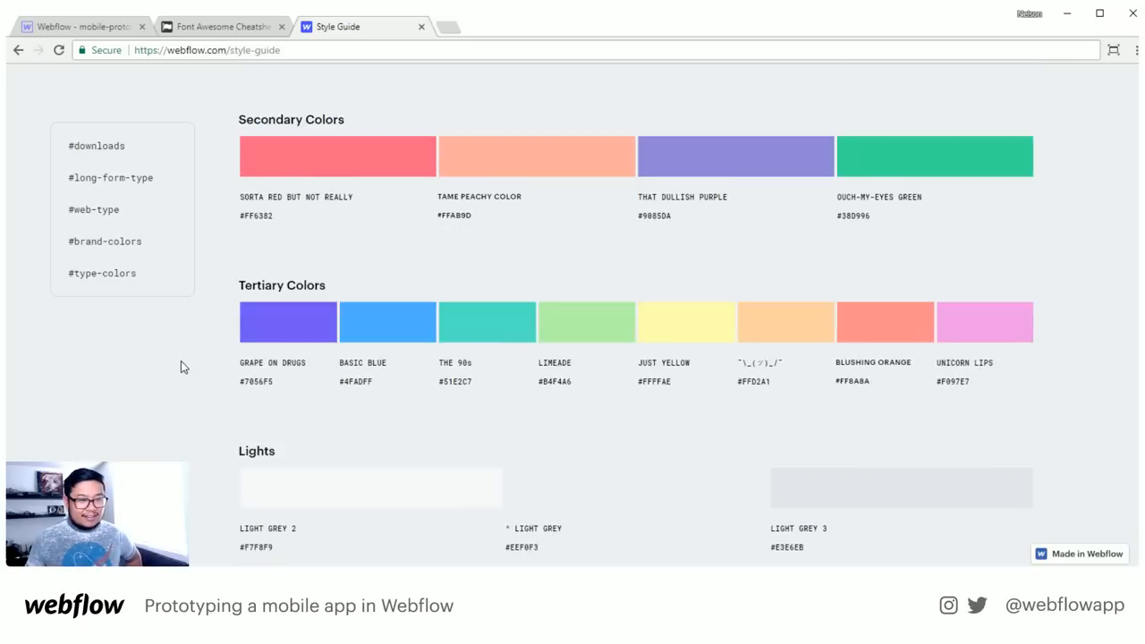
scroll(181, 367, up, 20)
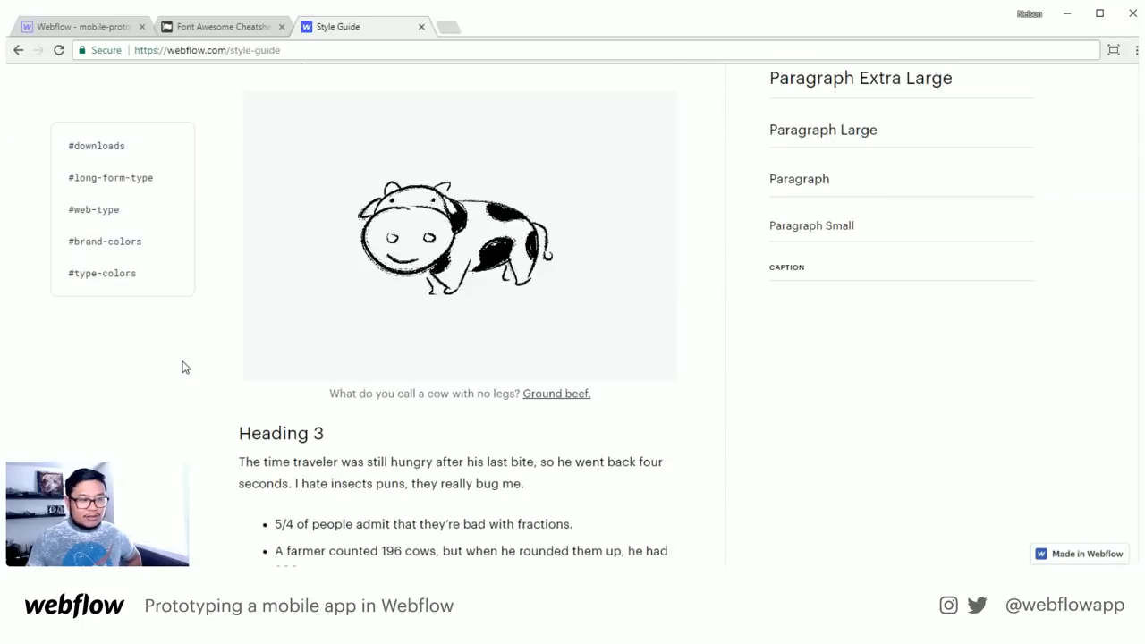
scroll(182, 367, up, 1)
scroll(181, 367, down, 20)
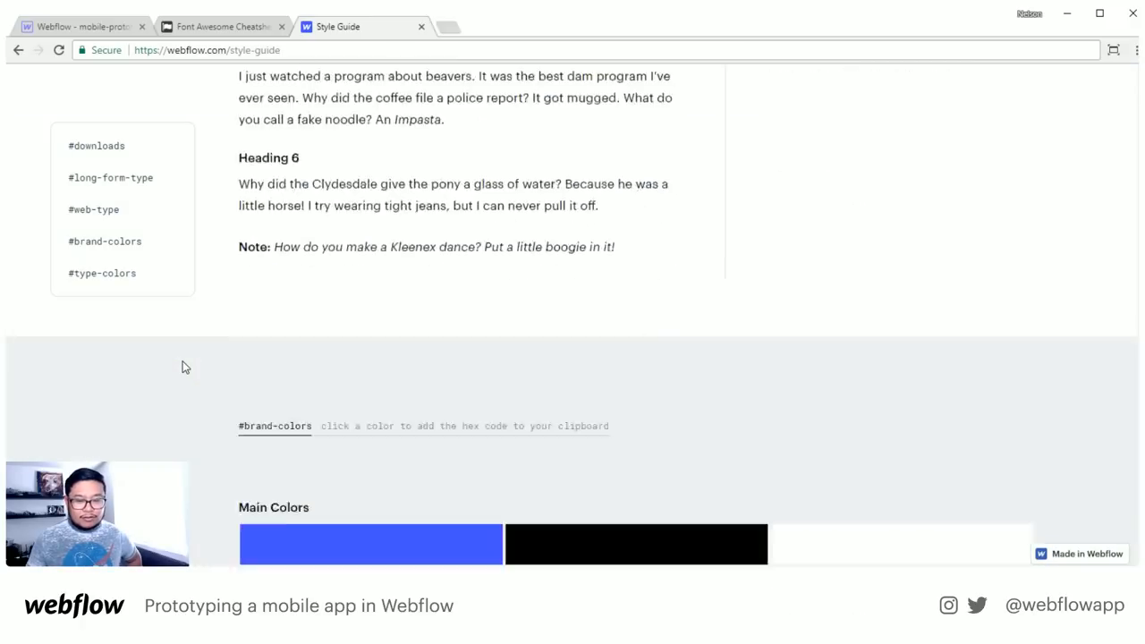
scroll(183, 367, up, 20)
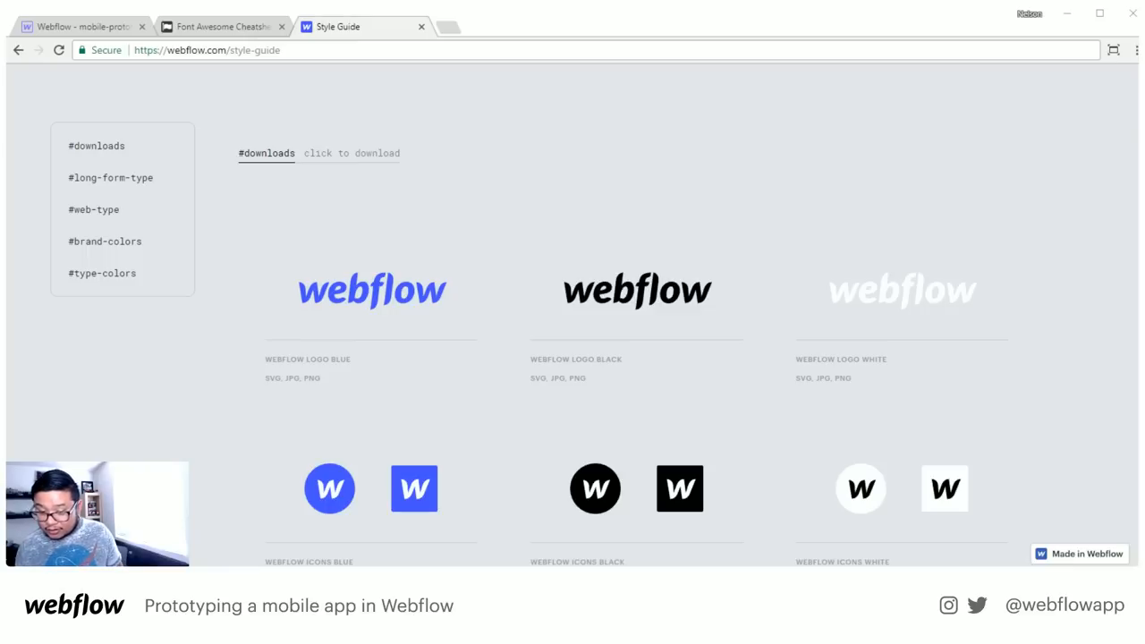
Open the website banoyahdesign.webflow.io in place of the style guide
click(429, 47)
text(banoyahdesign.webflow.io)
key(Return)
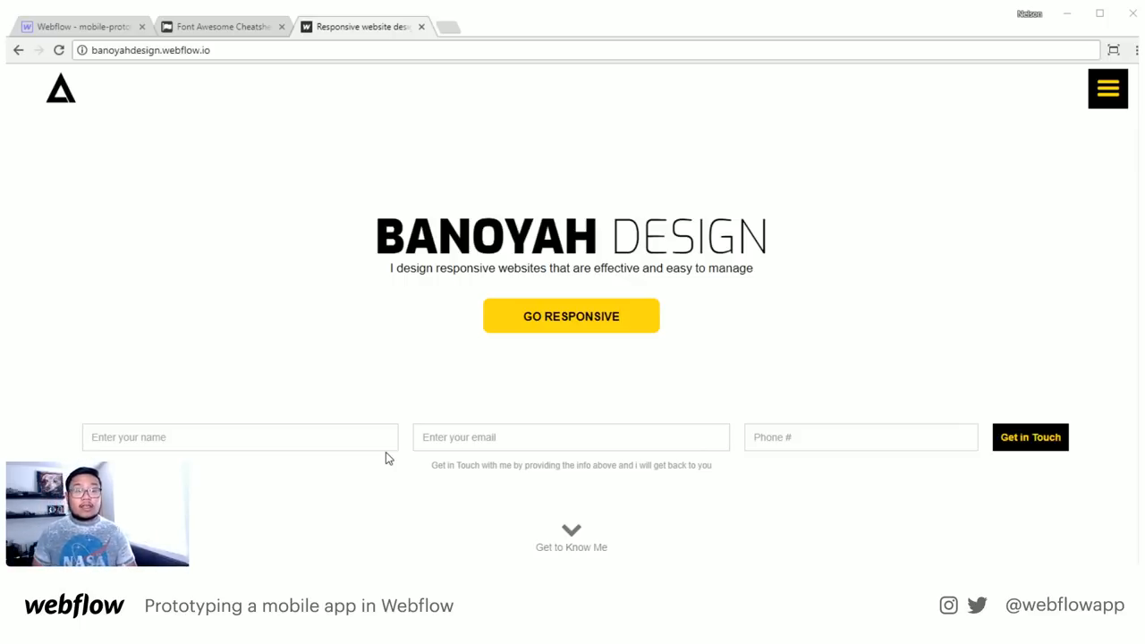
drag(376, 268, 397, 263)
click(391, 268)
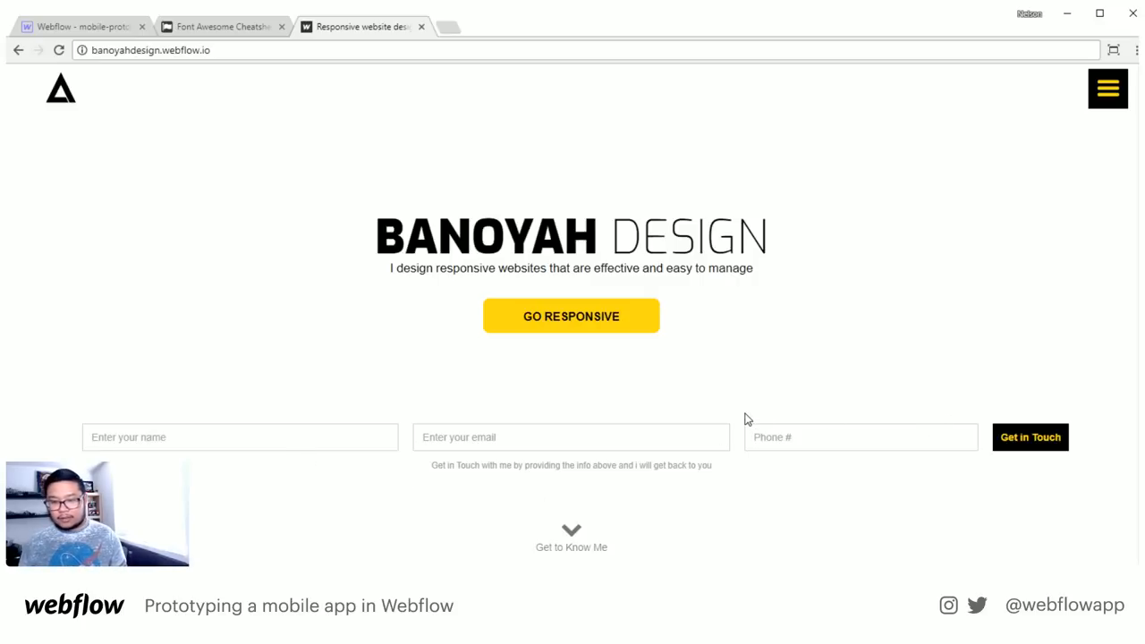
Review the Banoyah Design site's about, responsiveness and process, portfolio and contact form sections, returning to its hero section
click(562, 539)
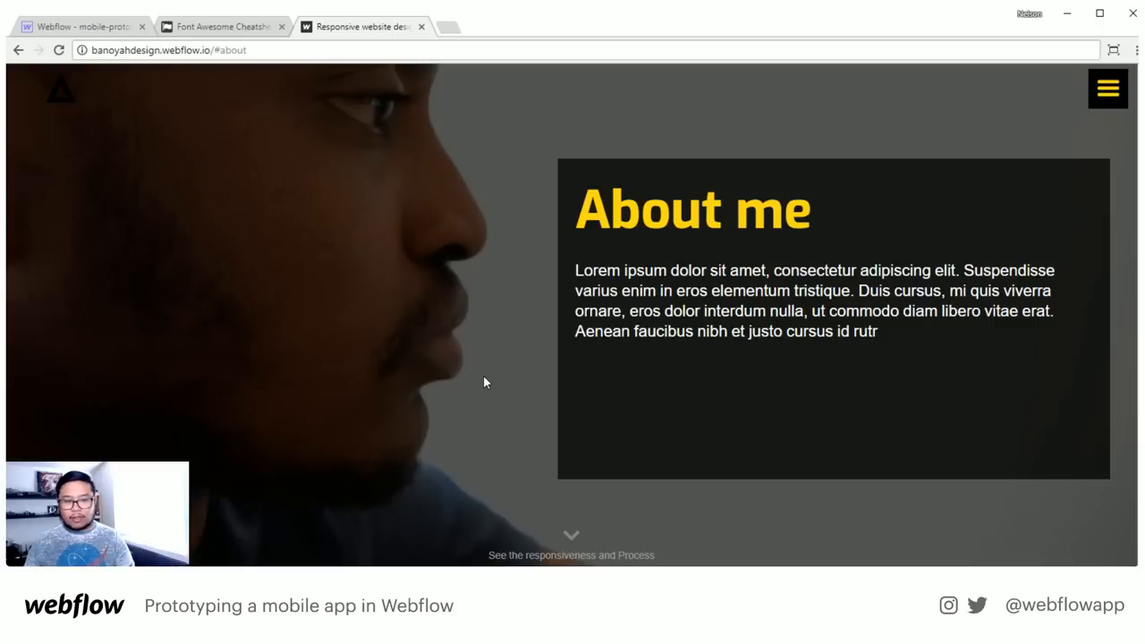
click(571, 539)
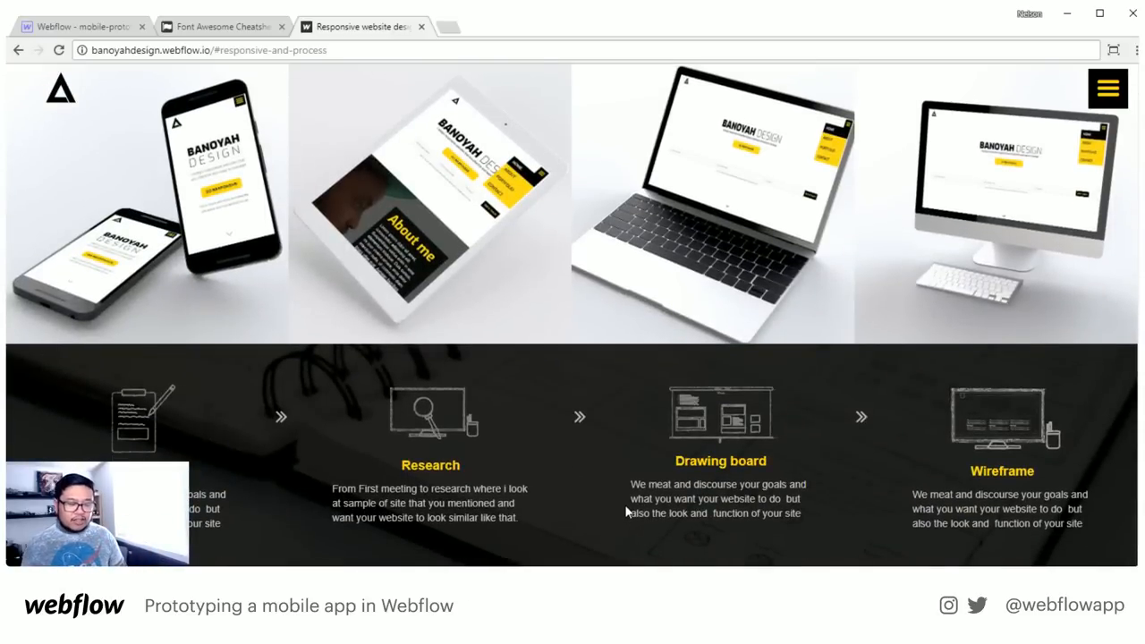
scroll(609, 481, down, 7)
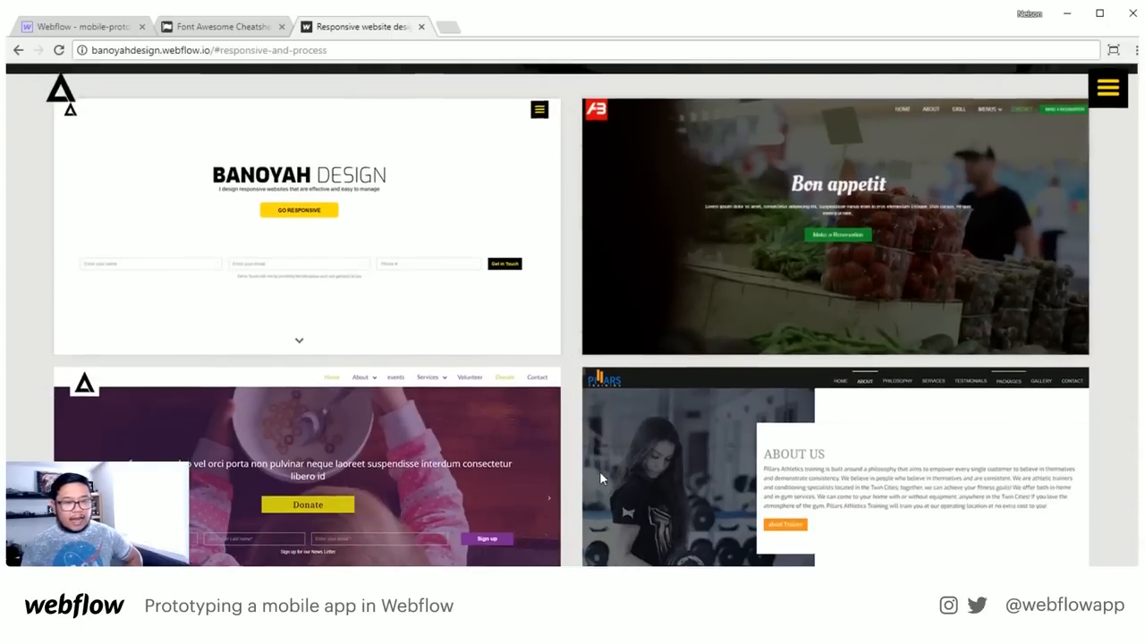
scroll(607, 469, down, 2)
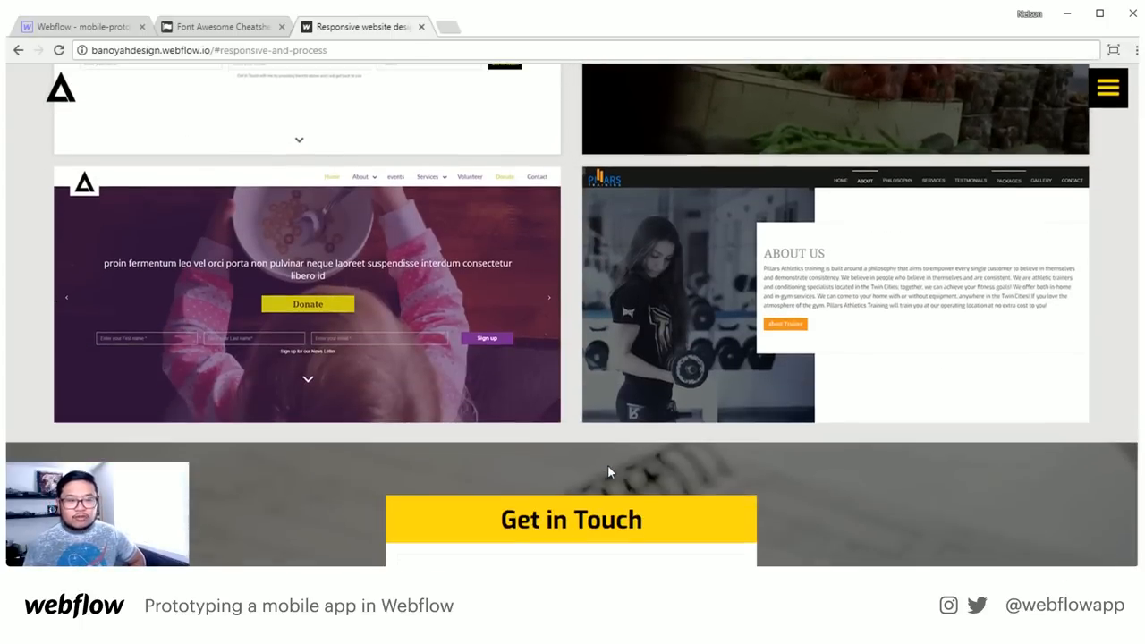
scroll(608, 471, up, 1)
scroll(388, 291, up, 2)
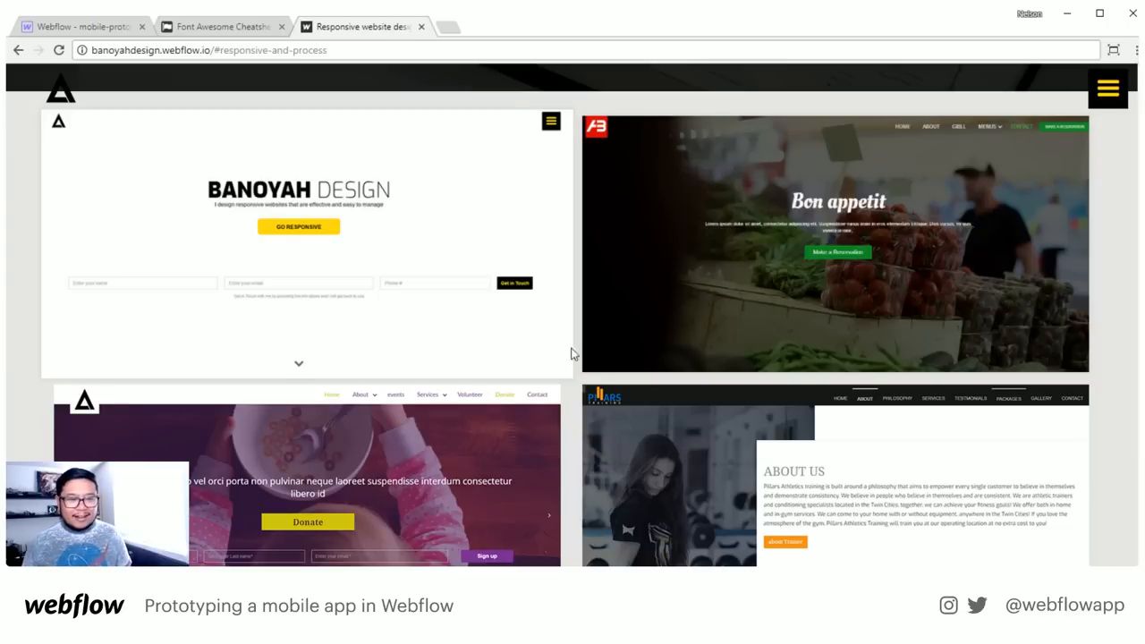
scroll(578, 353, down, 4)
scroll(578, 352, down, 4)
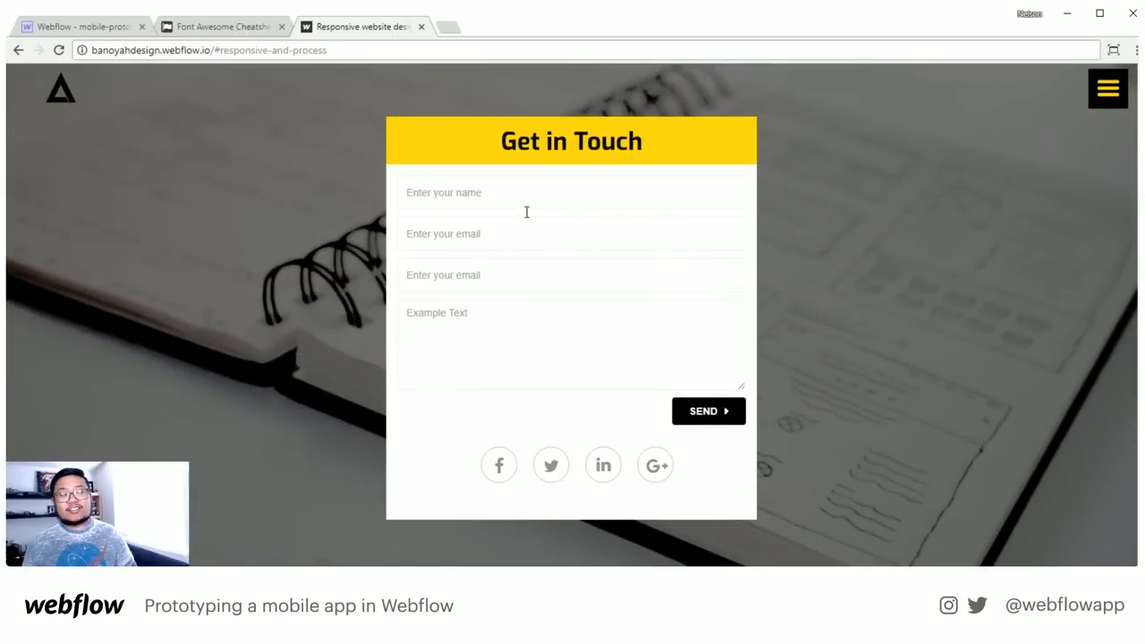
scroll(812, 361, up, 15)
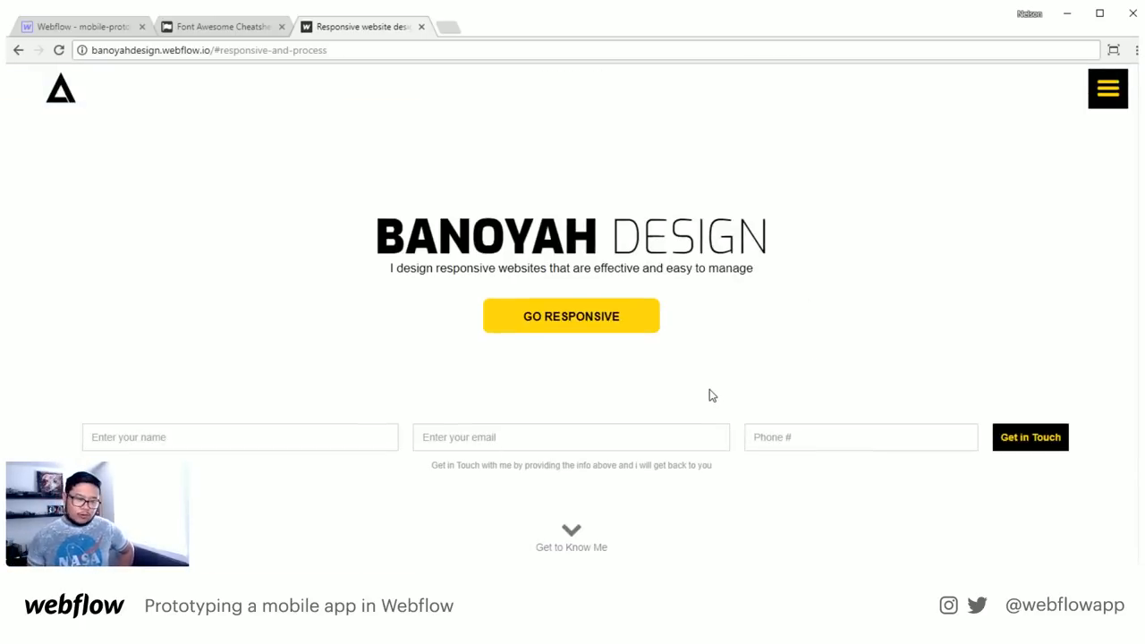
Review the Banoyah Design site from its hero section down to the portfolio thumbnails
scroll(726, 436, down, 2)
scroll(726, 436, up, 2)
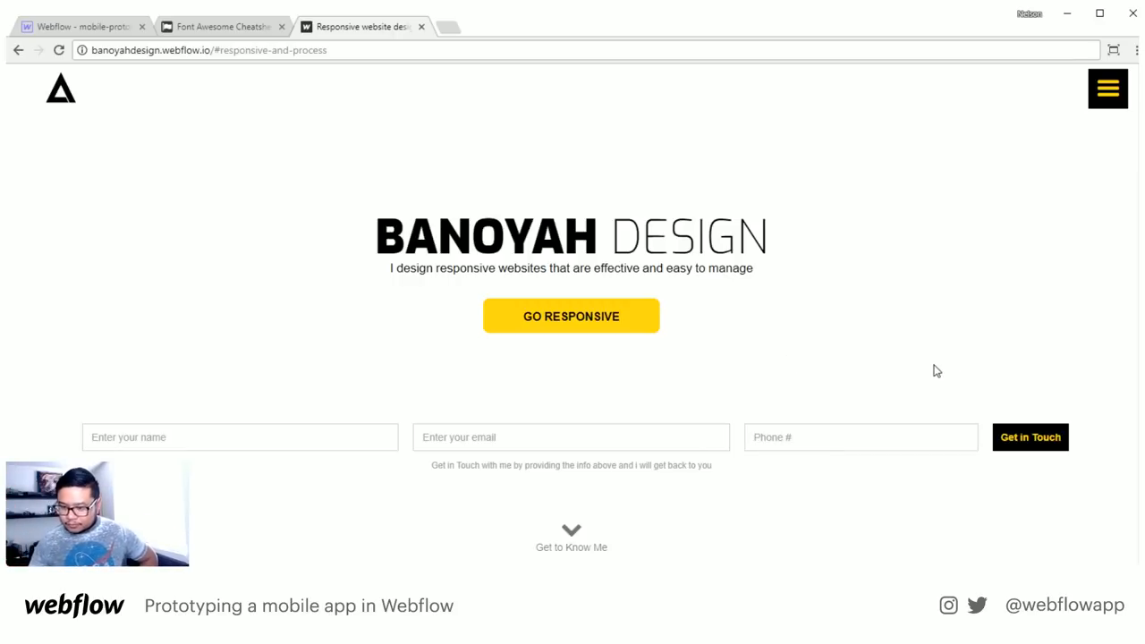
scroll(802, 364, down, 1)
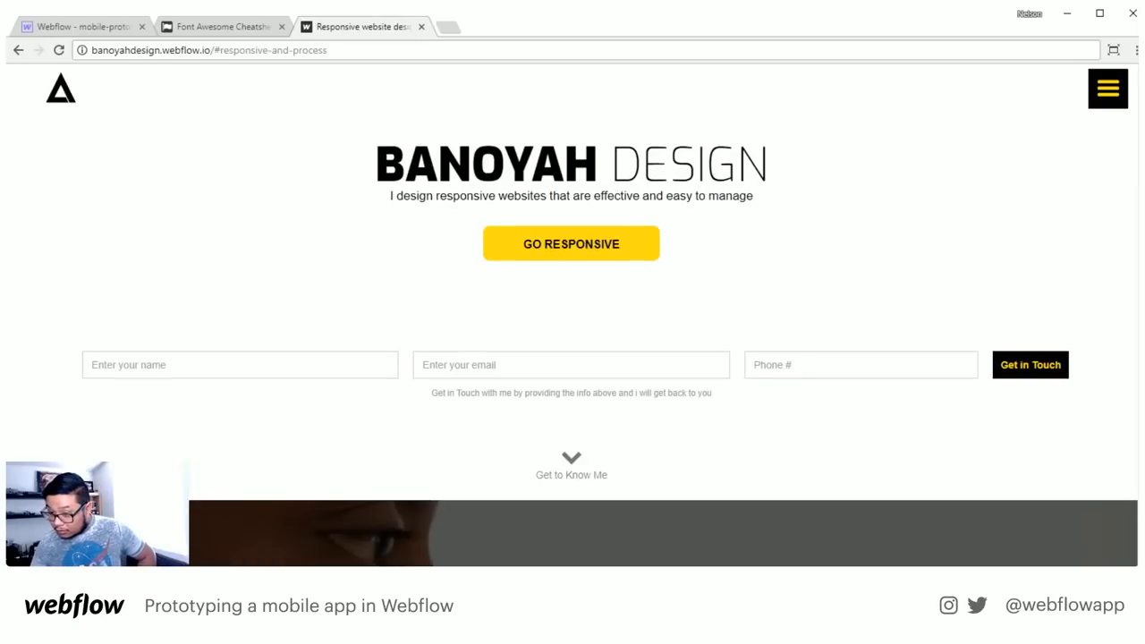
scroll(792, 498, down, 12)
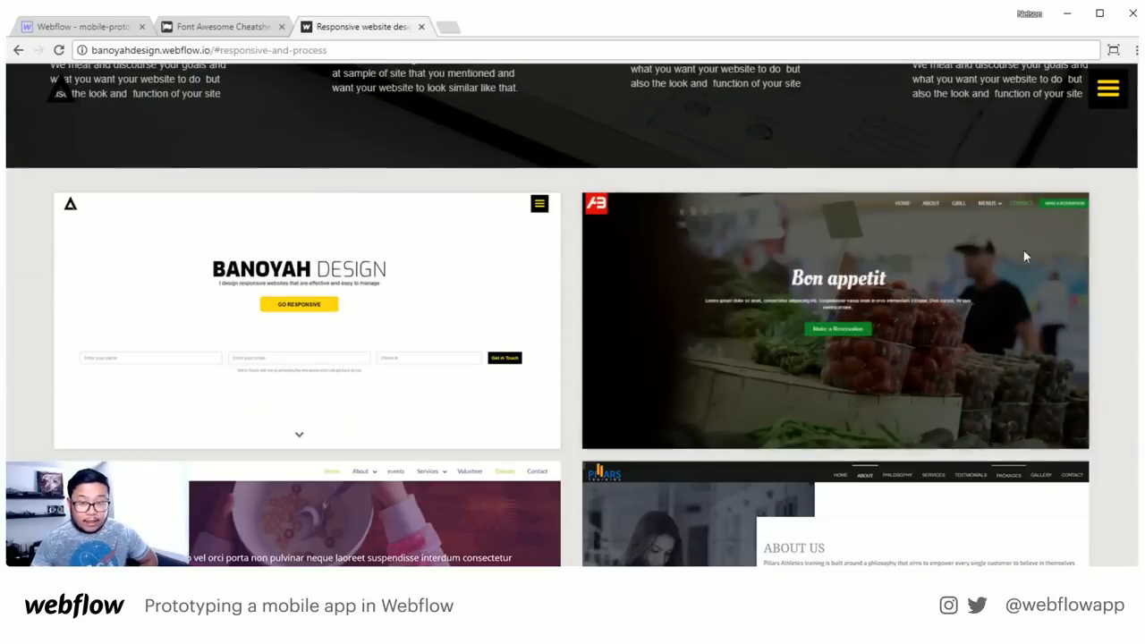
Check the site's navigation menu, follow its About link to the About me section, and return to the hero section
click(1106, 90)
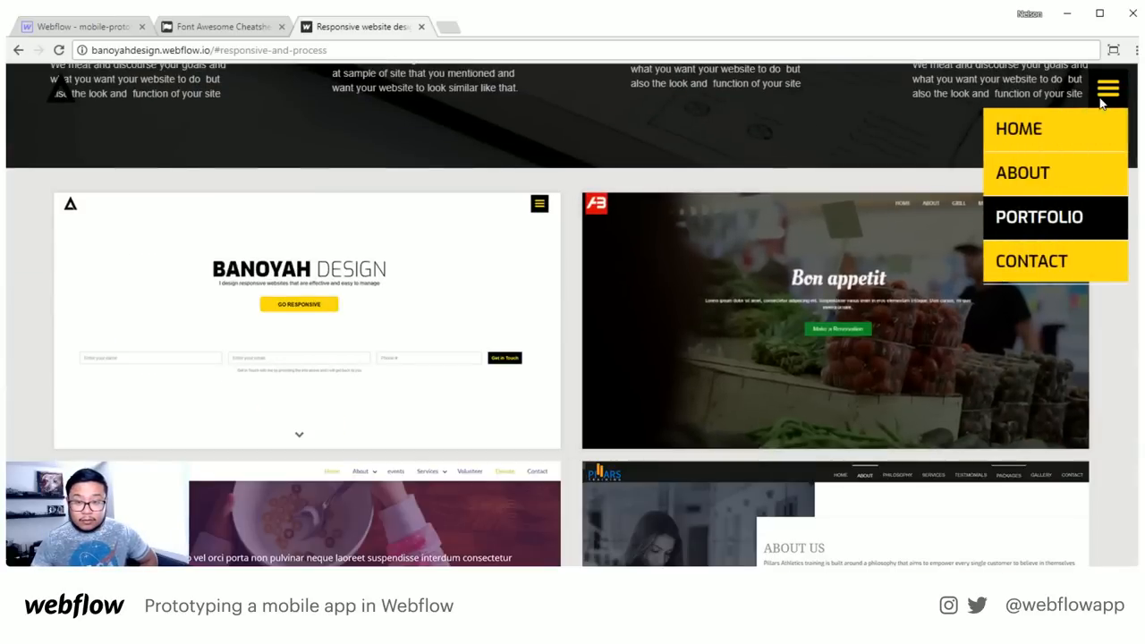
click(1106, 89)
click(1107, 89)
scroll(889, 325, up, 5)
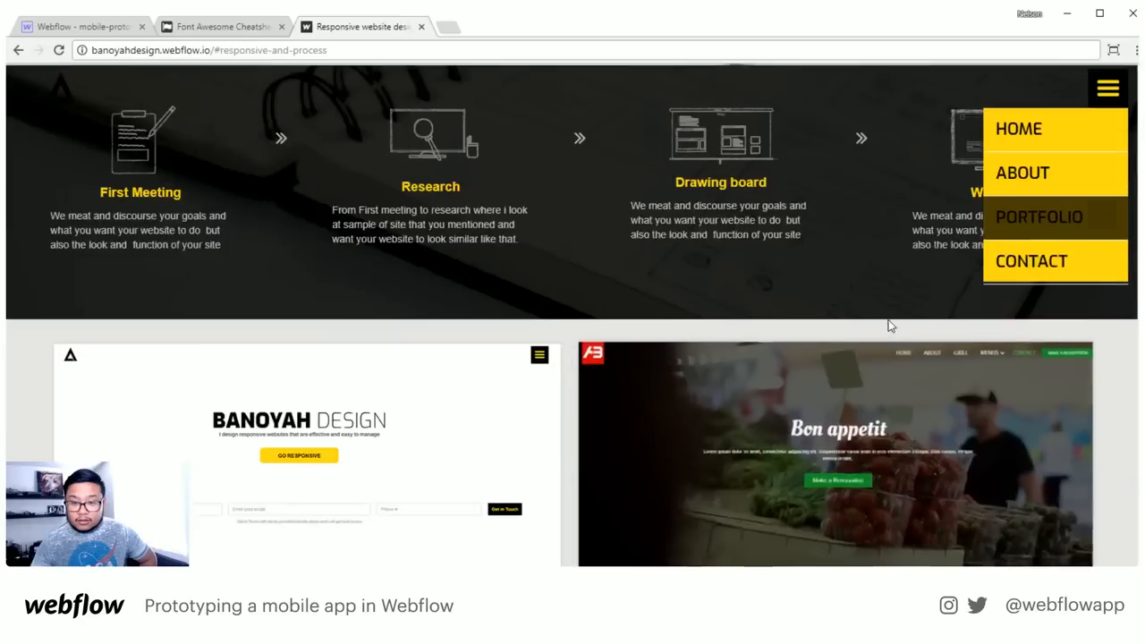
click(1044, 184)
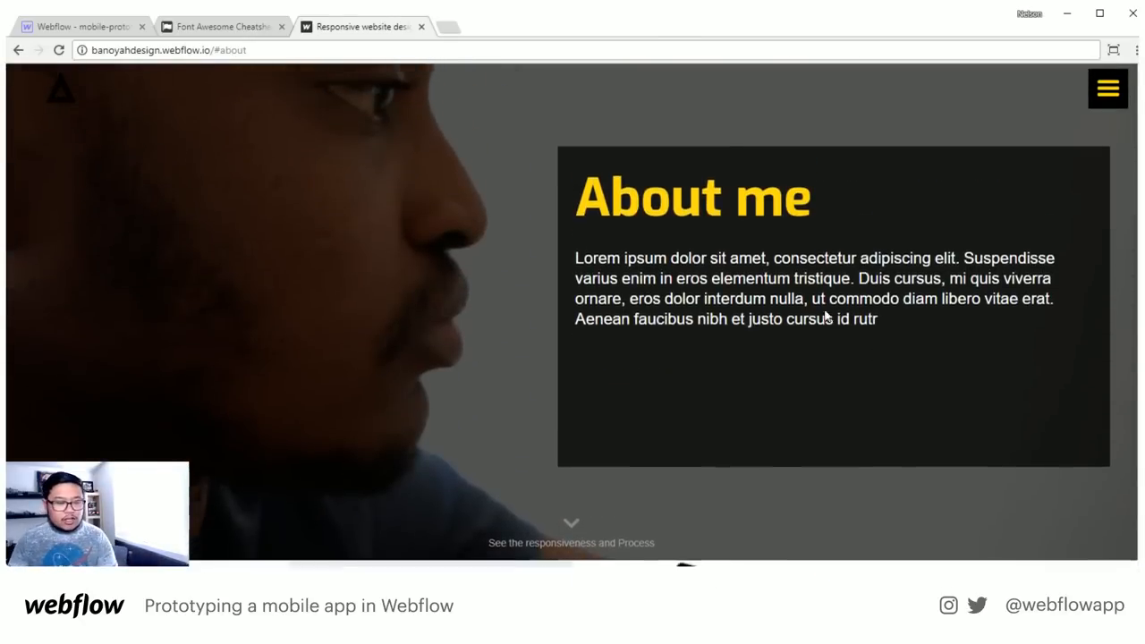
scroll(815, 294, up, 5)
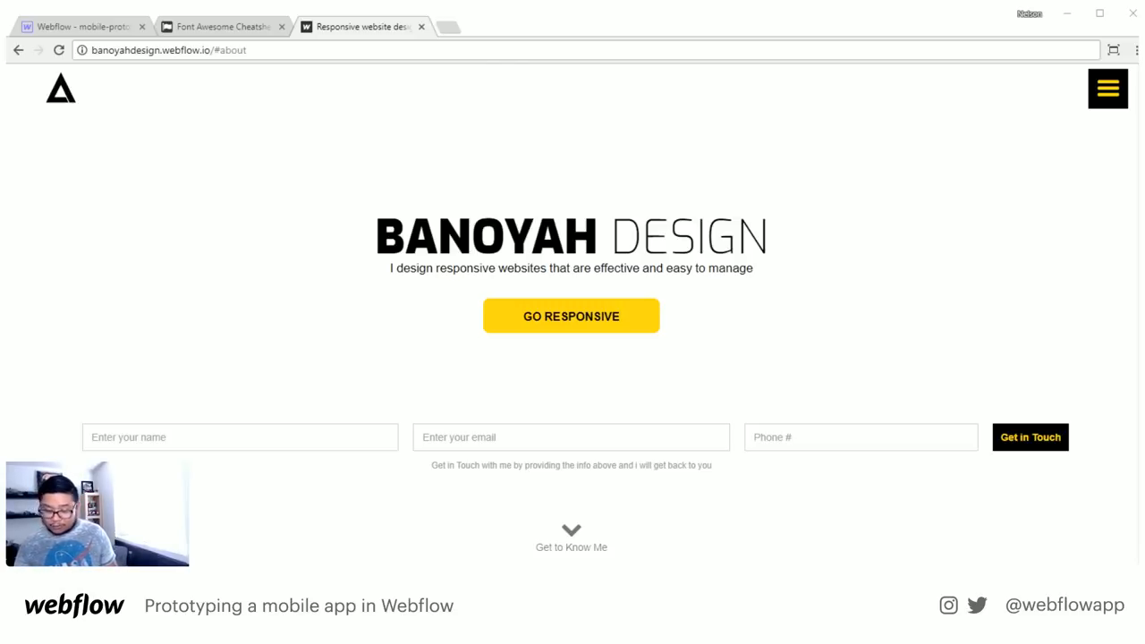
Try to open the website moment-creators.webflow.io in place of the Banoyah Design site
click(463, 49)
text(moment-creators.webflow.io)
key(Return)
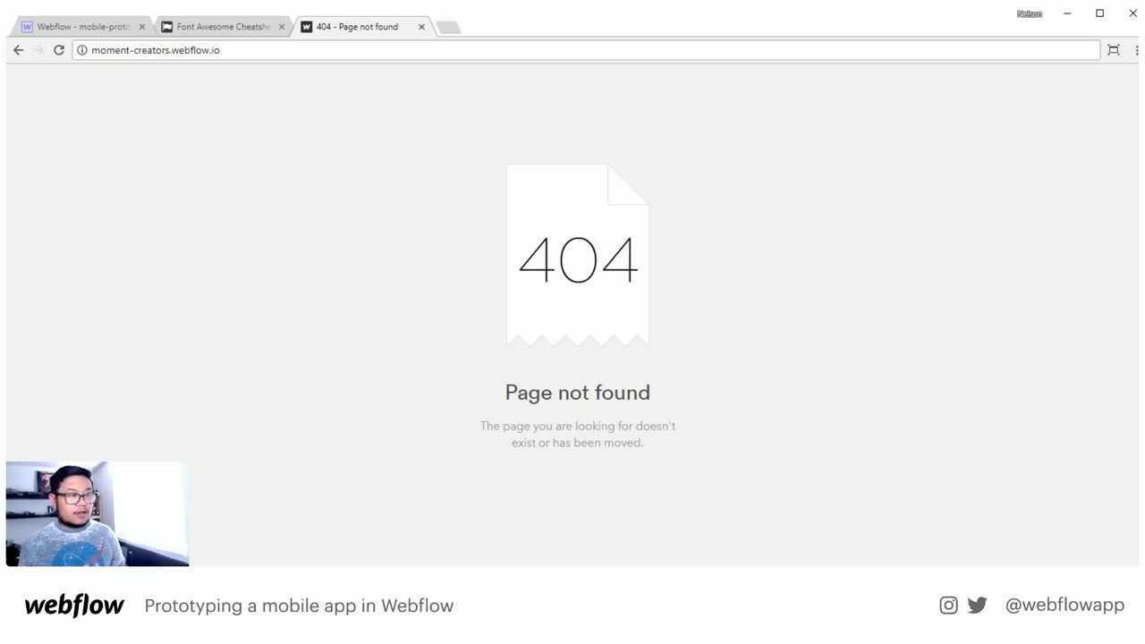
Replace the subdomain in the address with turbodev and try to open turbodev.webflow.io
click(181, 51)
click(169, 50)
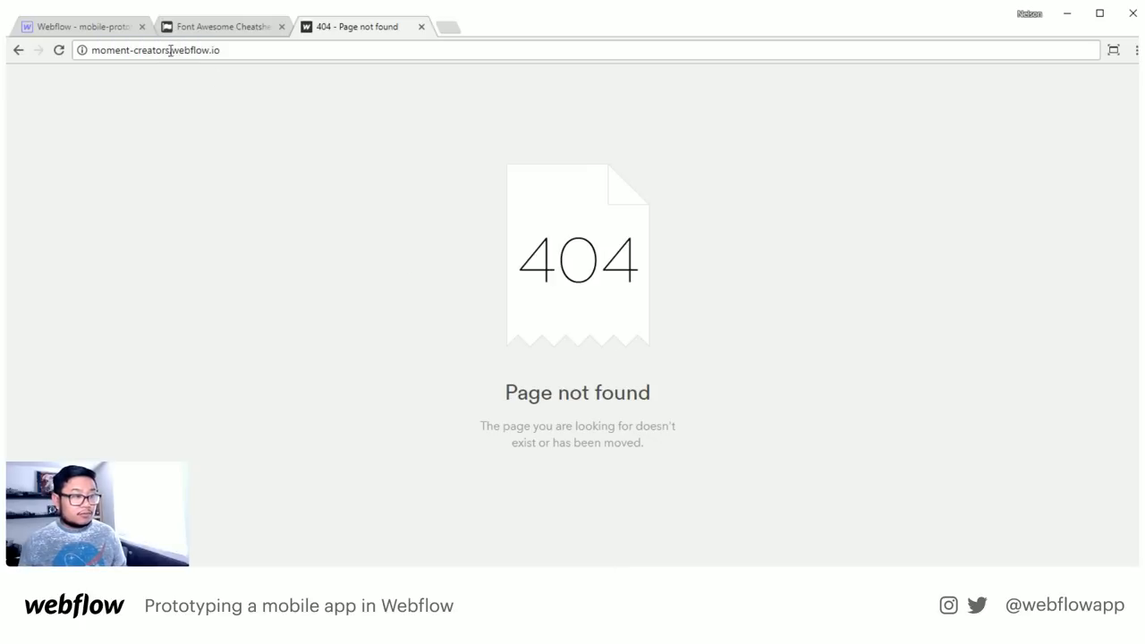
drag(168, 50, 68, 55)
text(turbodev)
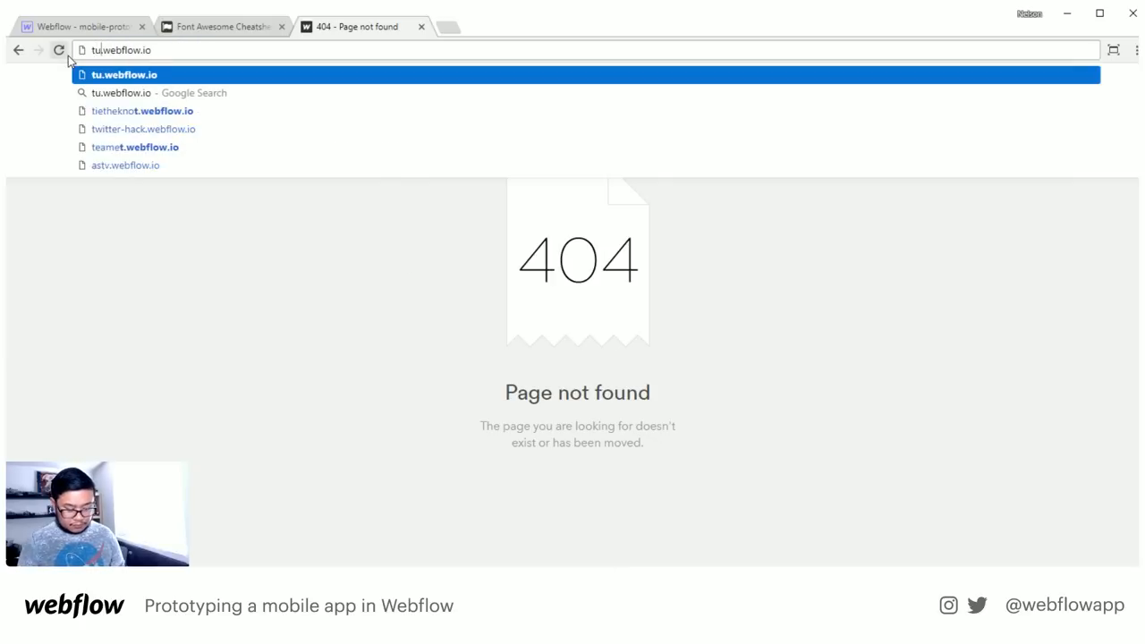
key(Return)
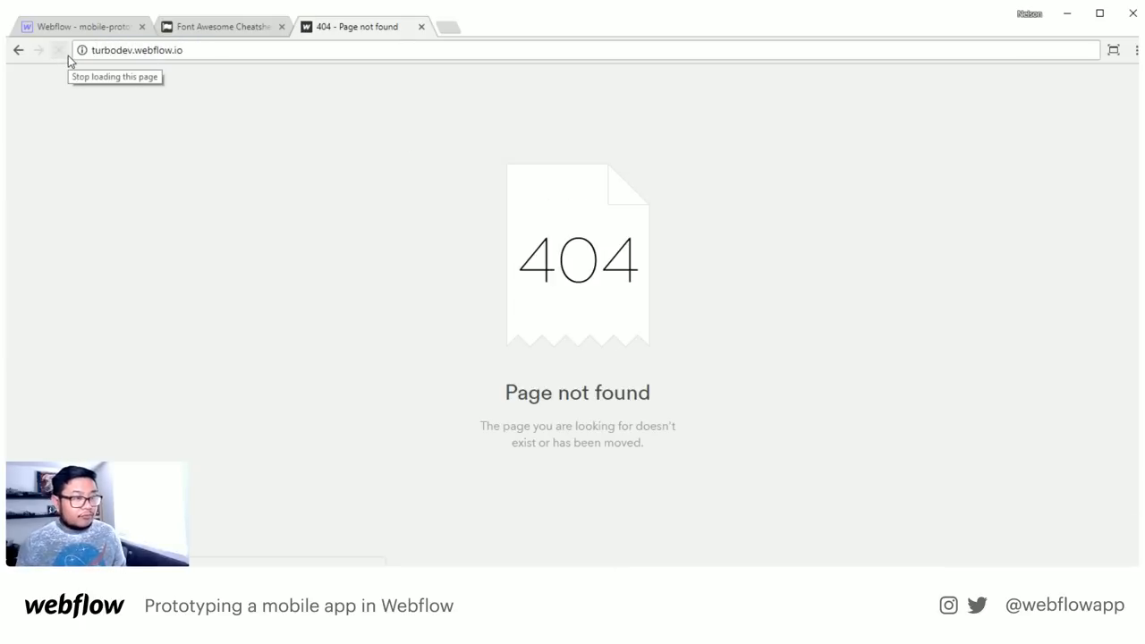
Insert a hyphen in the subdomain and try to open turbo-dev.webflow.io
click(120, 49)
key(End)
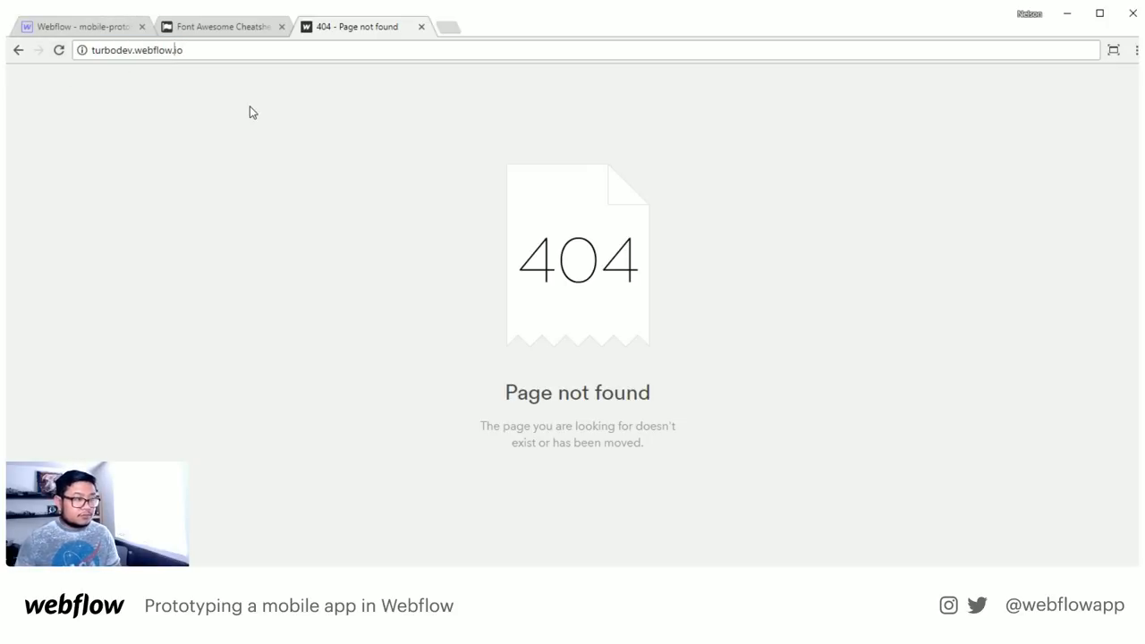
key(Left)
key(Left)
key(Left)
key(Left)
key(Left)
key(Left)
key(Left)
key(Left)
key(Left)
key(Left)
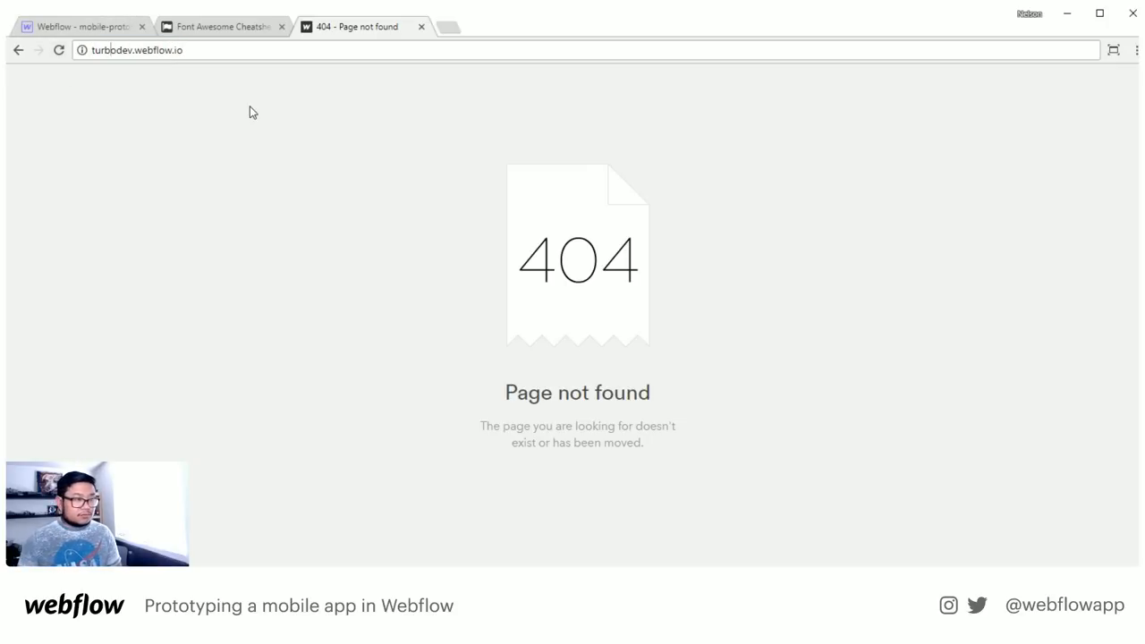
text(-)
key(Return)
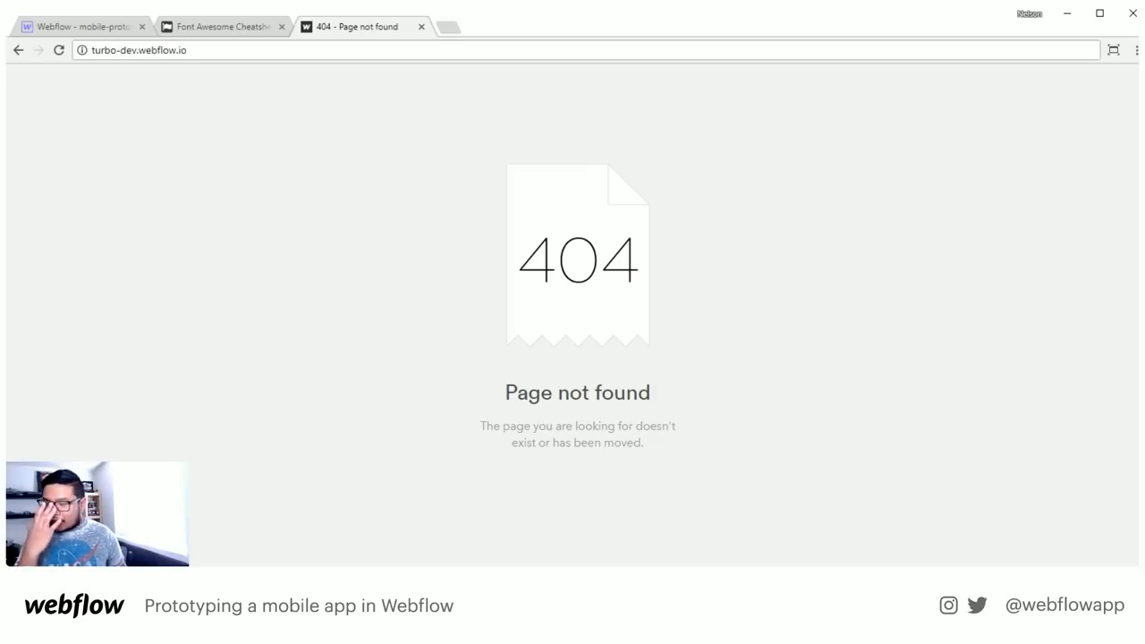
Load the home page of the submitted TurboDevelopment website from its webflow.io address
click(421, 27)
click(85, 26)
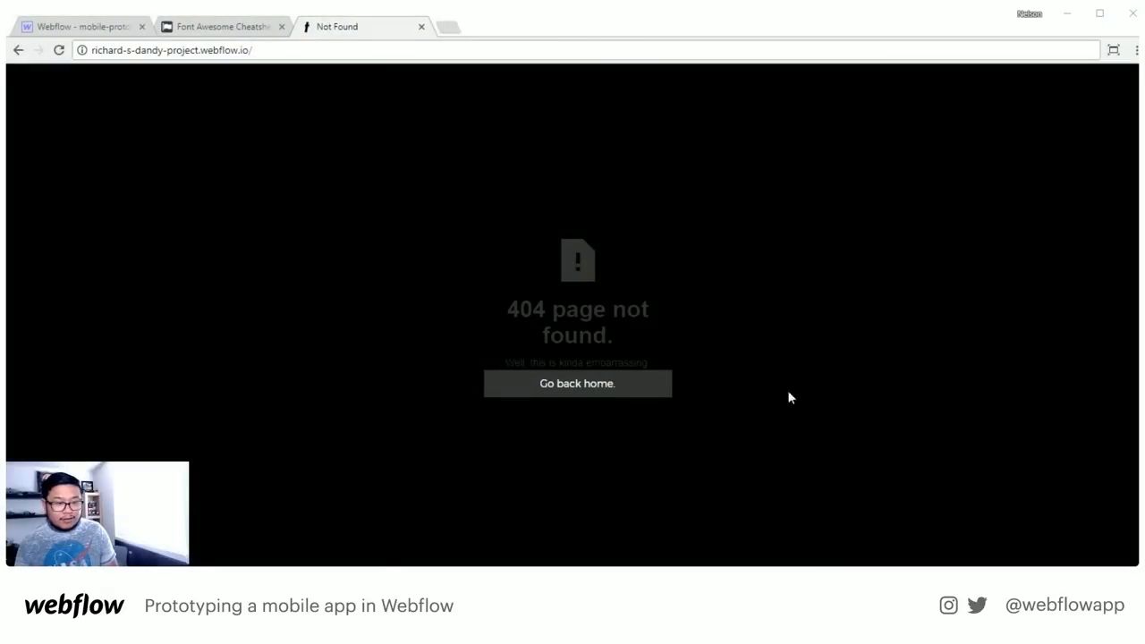
click(299, 48)
click(299, 50)
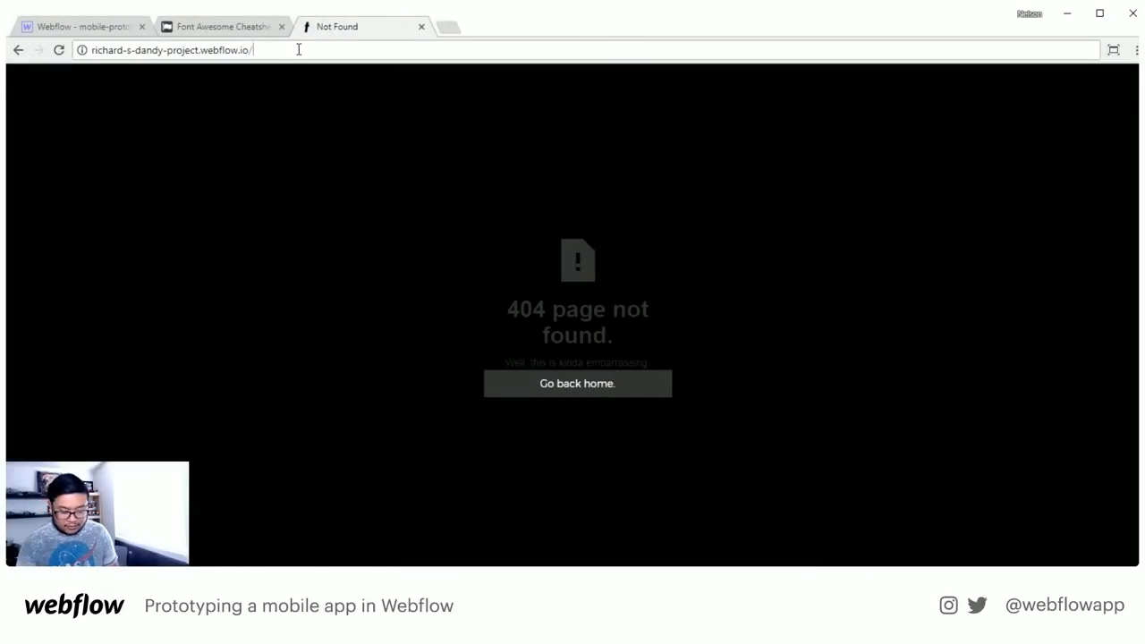
key(Return)
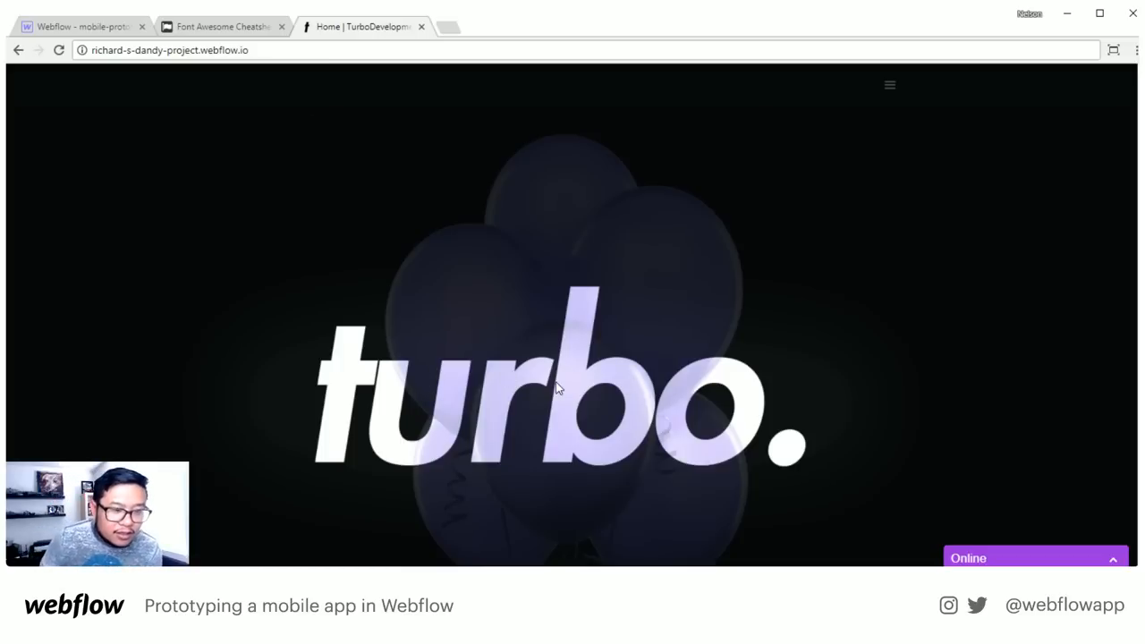
Look over the turbo hero section, dismiss the support chat window, and move on to the two introduction columns
scroll(539, 296, down, 2)
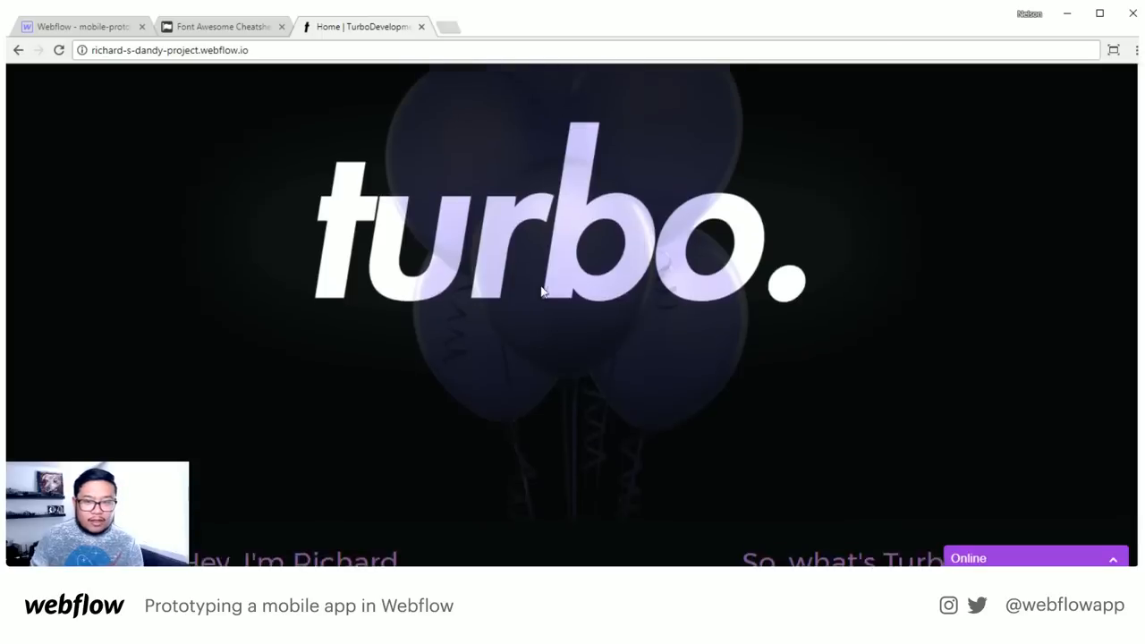
scroll(540, 292, up, 2)
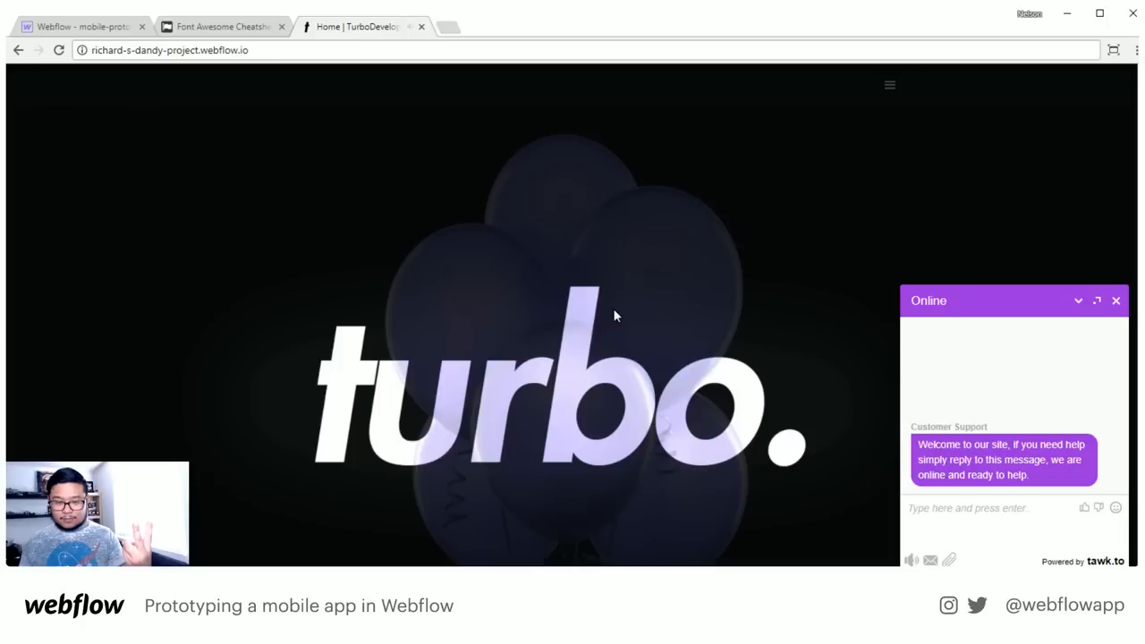
click(1114, 303)
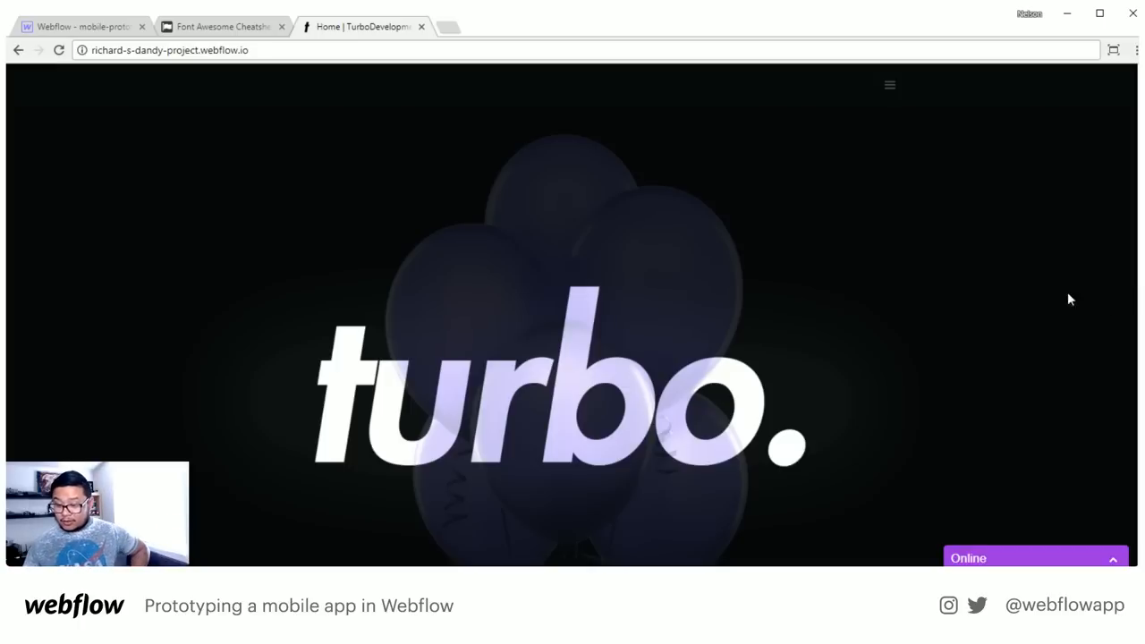
scroll(843, 239, down, 5)
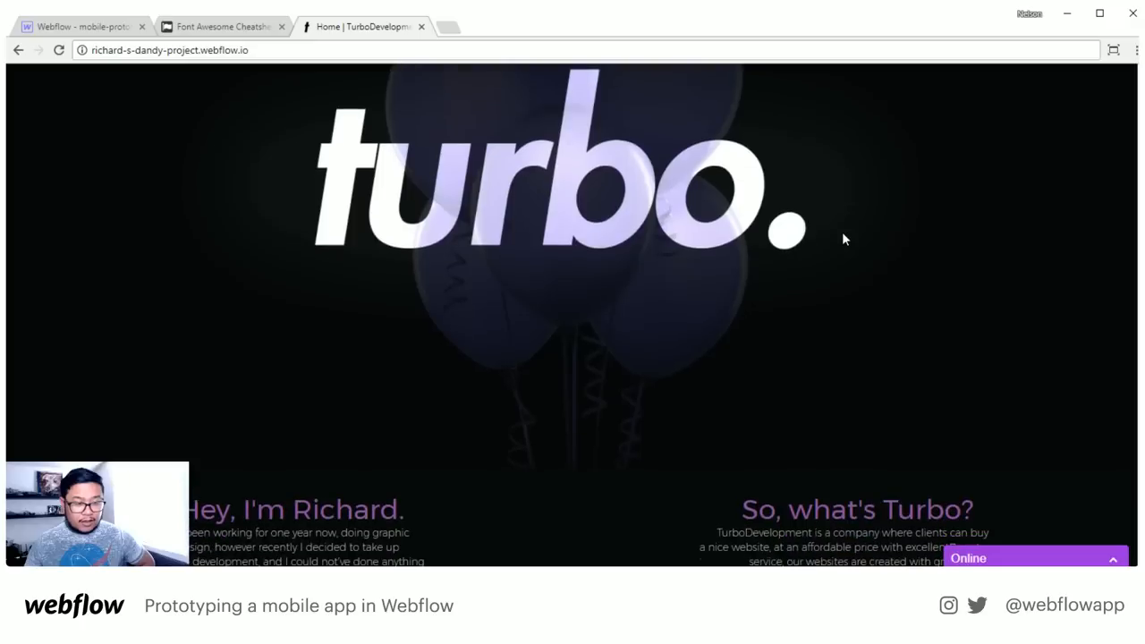
scroll(842, 234, down, 3)
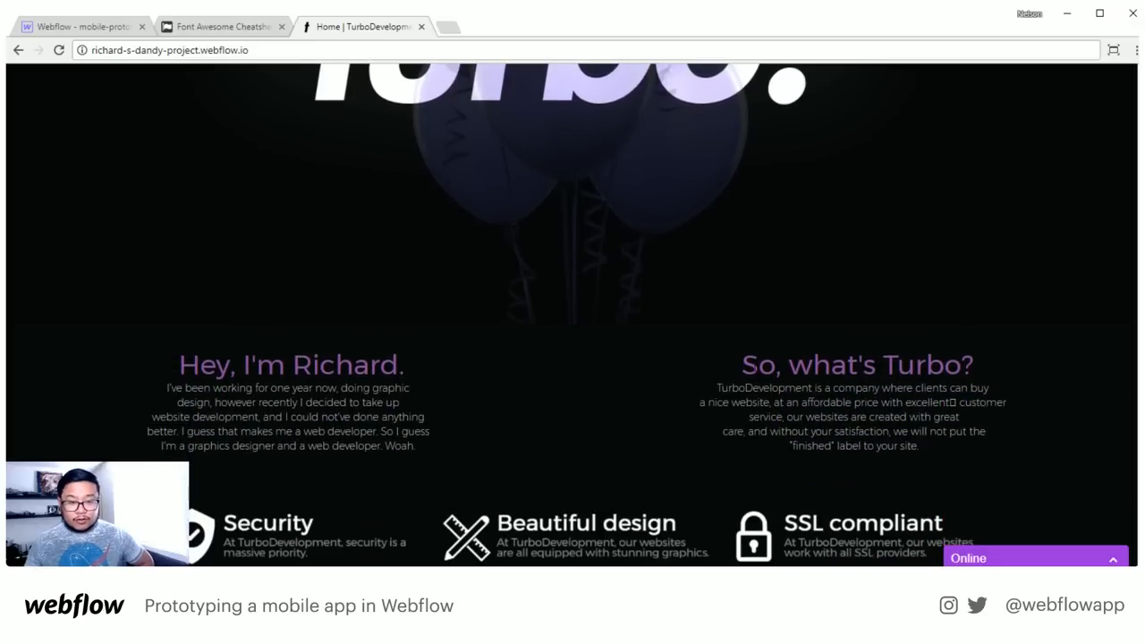
Examine the "So, what's Turbo?" heading and paragraph, highlighting the stray character after "excellent" and the full paragraph text
drag(758, 365, 944, 365)
click(915, 376)
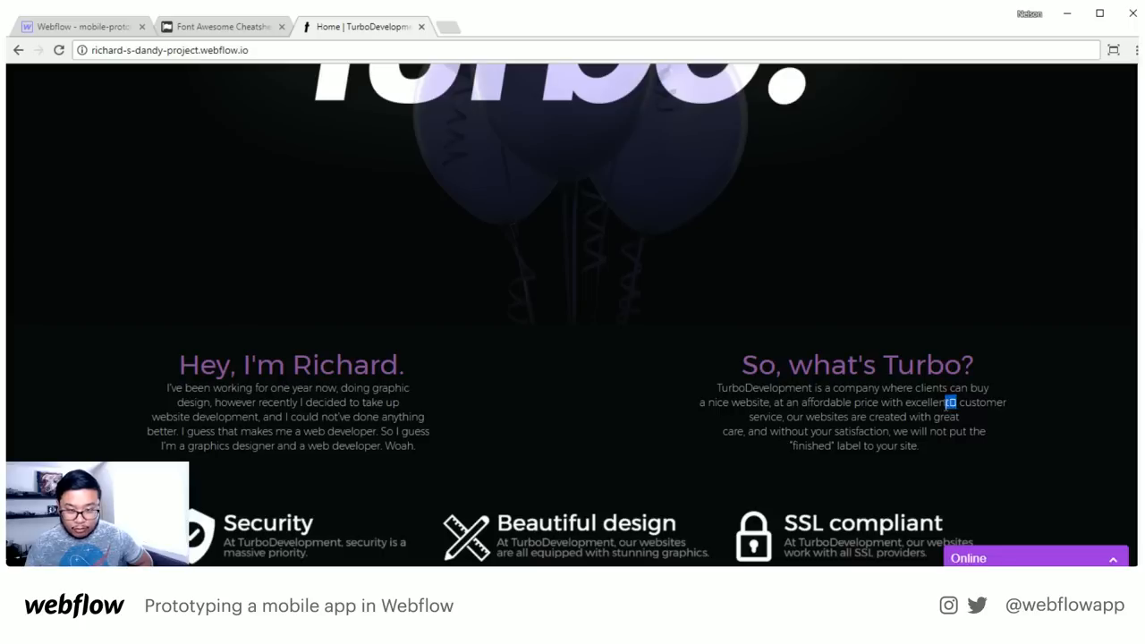
drag(946, 402, 957, 403)
click(959, 402)
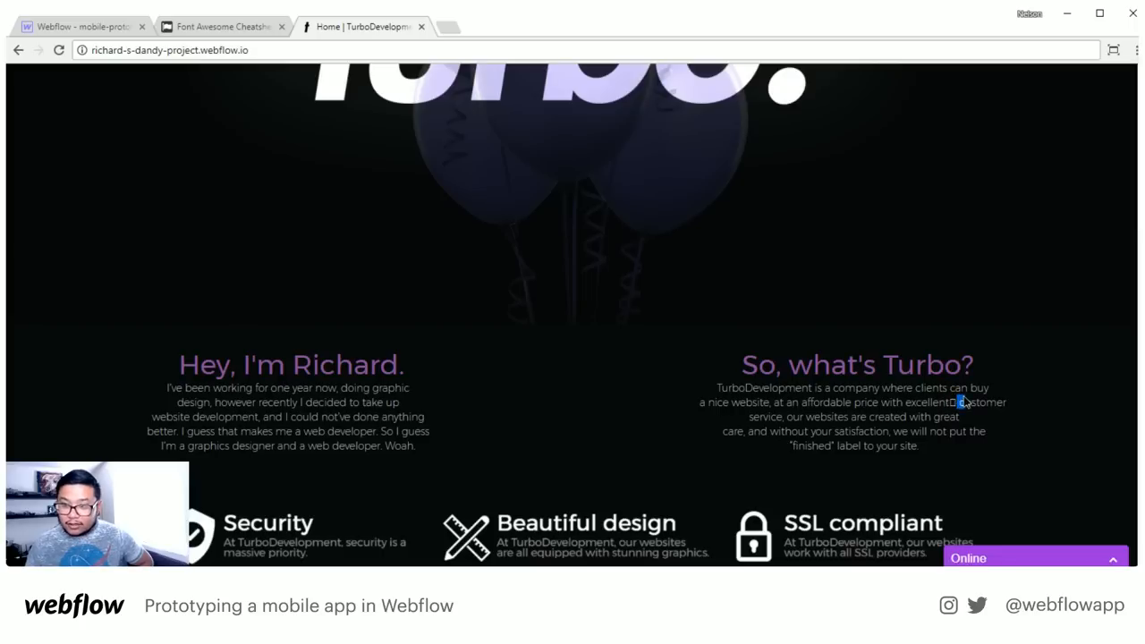
drag(754, 389, 881, 445)
click(881, 446)
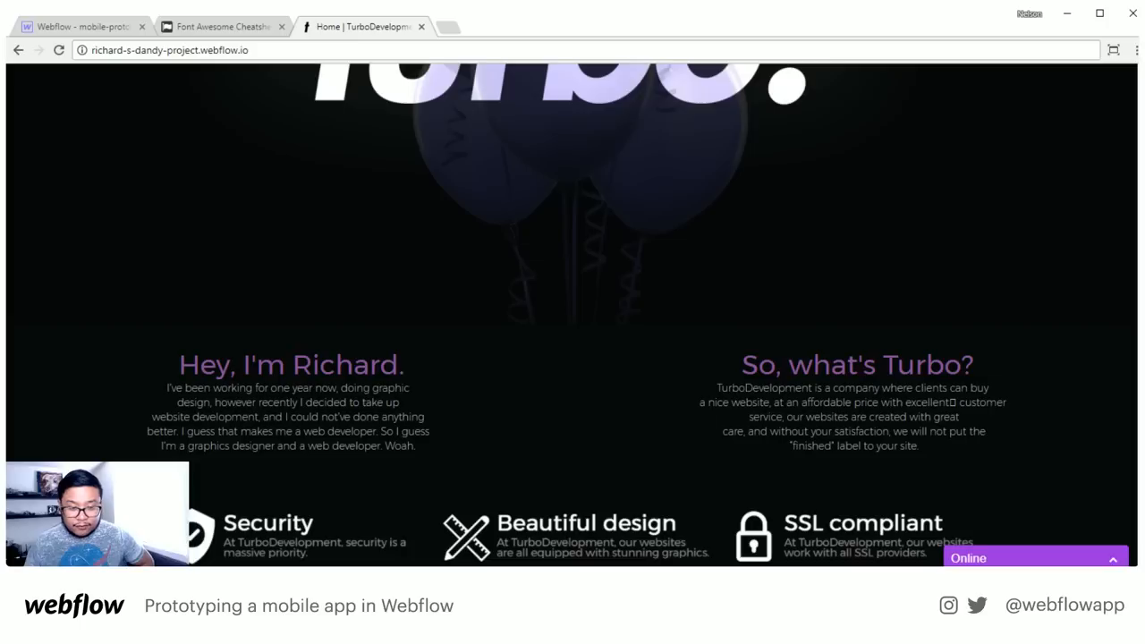
drag(716, 392, 939, 452)
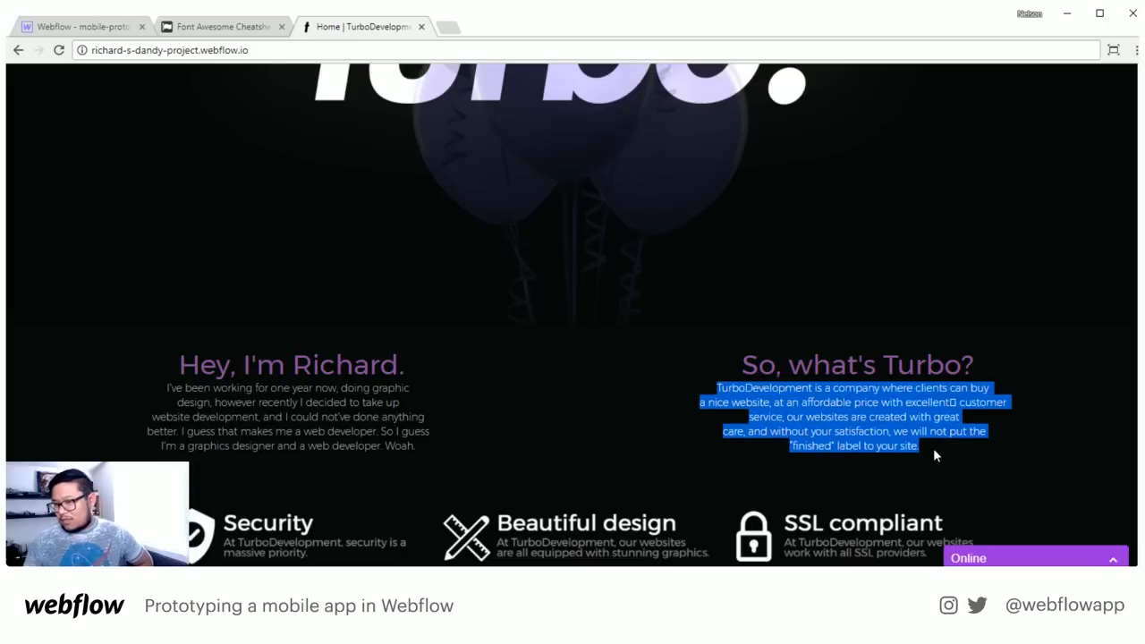
Reload the site and highlight the "So, what's Turbo?" paragraph once more to check its readability
key(F5)
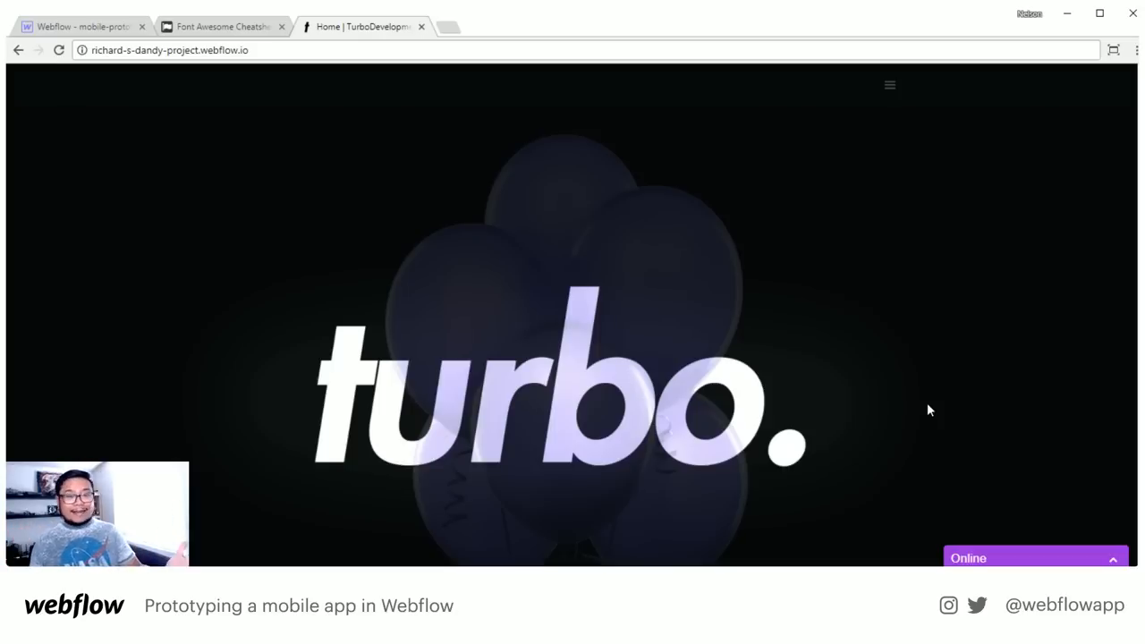
scroll(924, 407, down, 1)
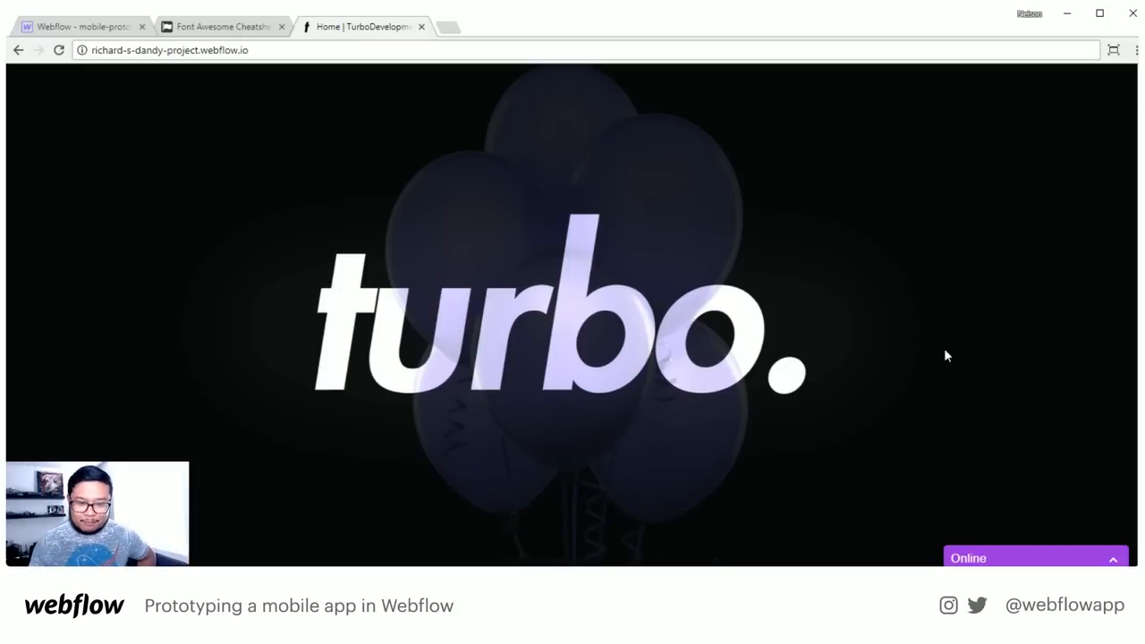
scroll(835, 472, down, 4)
triple_click(840, 417)
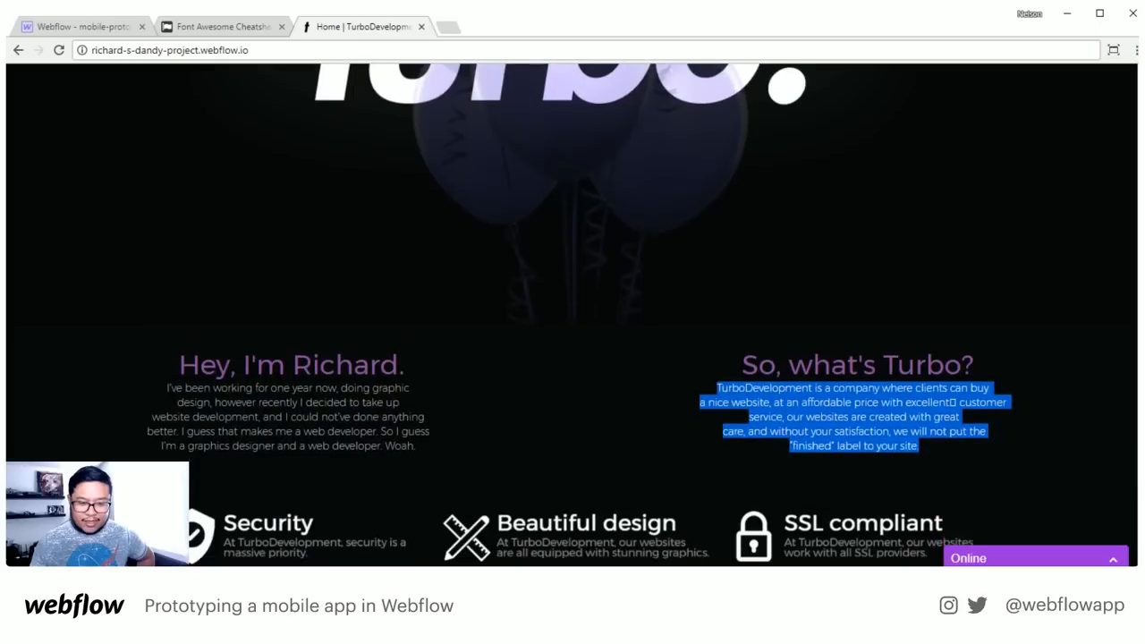
click(898, 240)
Examine the designer's personal introduction paragraph by highlighting its lines
drag(187, 387, 304, 431)
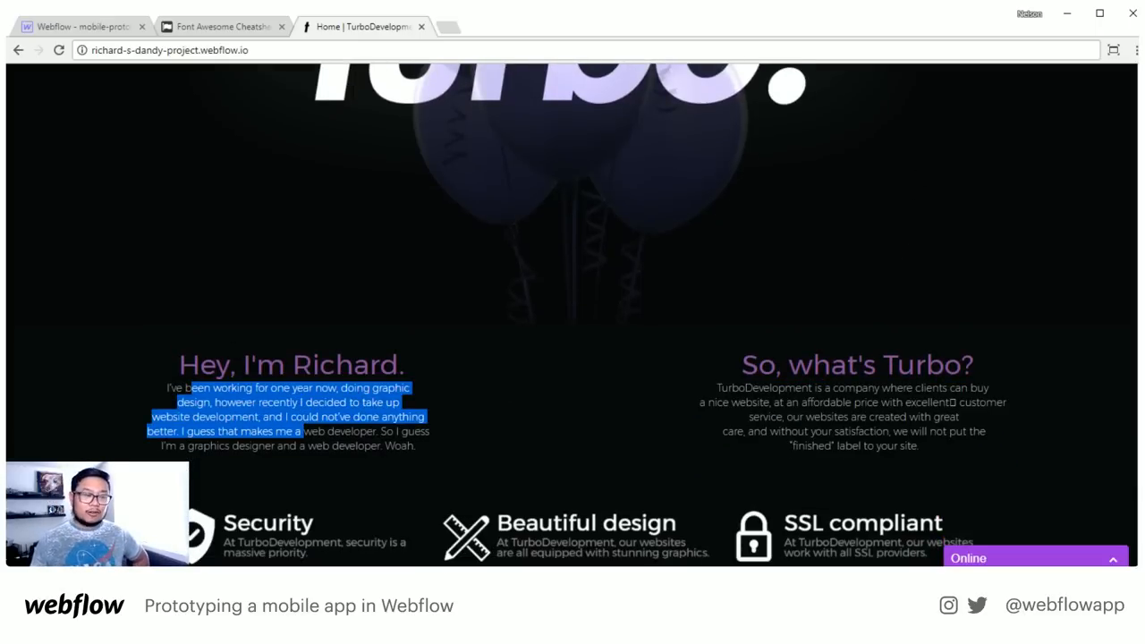
drag(159, 375, 415, 433)
click(415, 433)
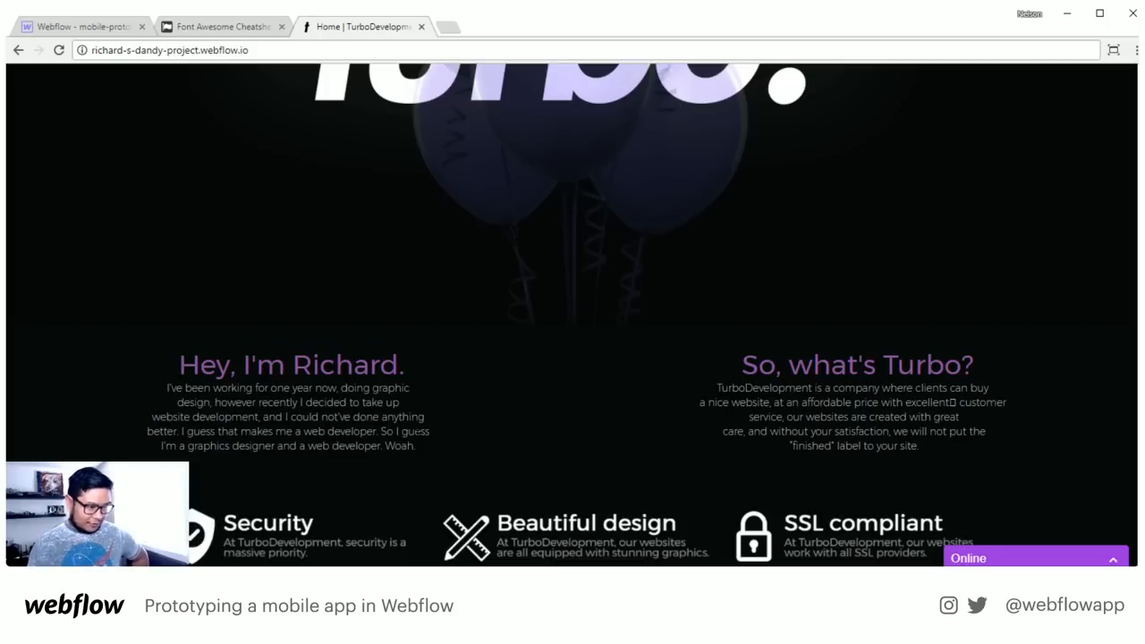
drag(435, 450, 214, 402)
click(215, 402)
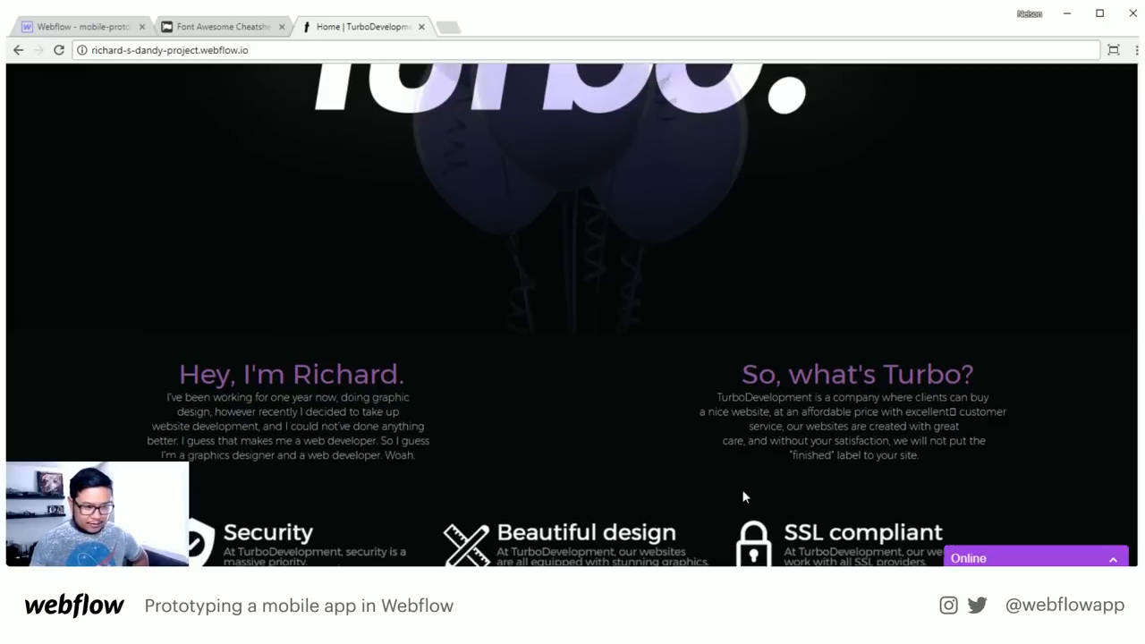
Revisit the turbo hero section and review the six icon-and-text features, from Security to SEO compliant
scroll(743, 493, up, 1)
scroll(353, 510, up, 3)
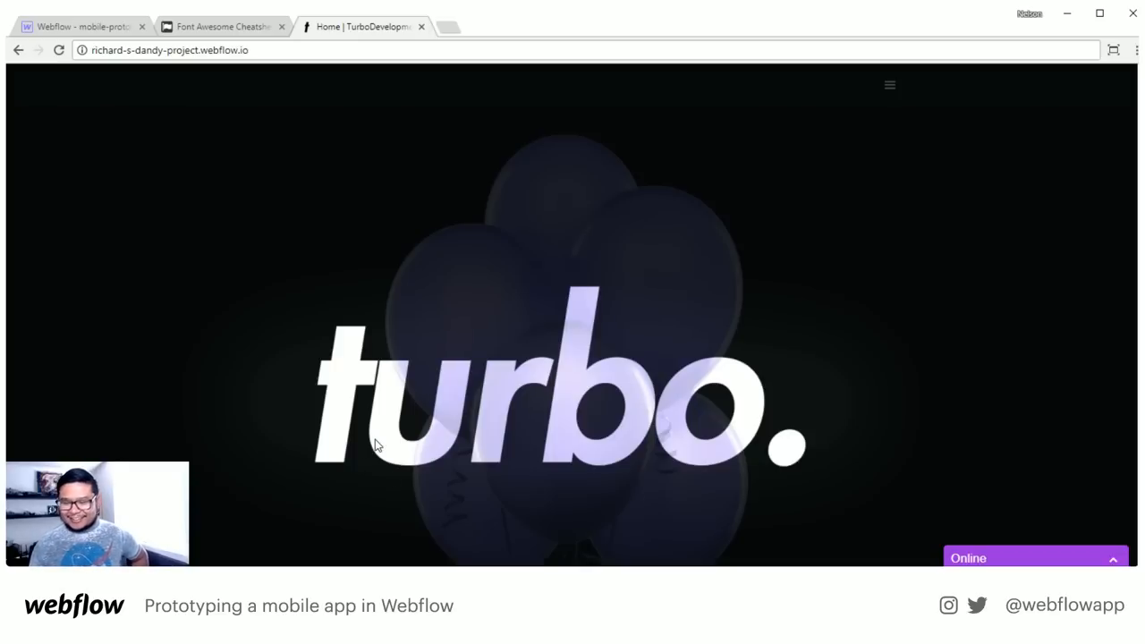
scroll(376, 445, down, 6)
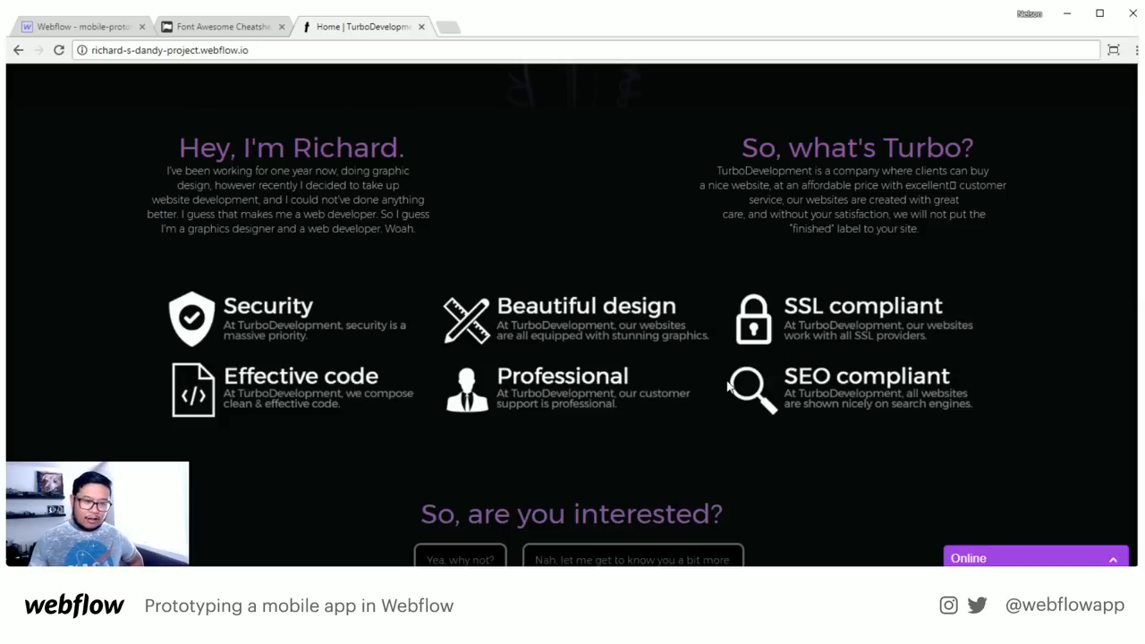
drag(296, 331, 615, 362)
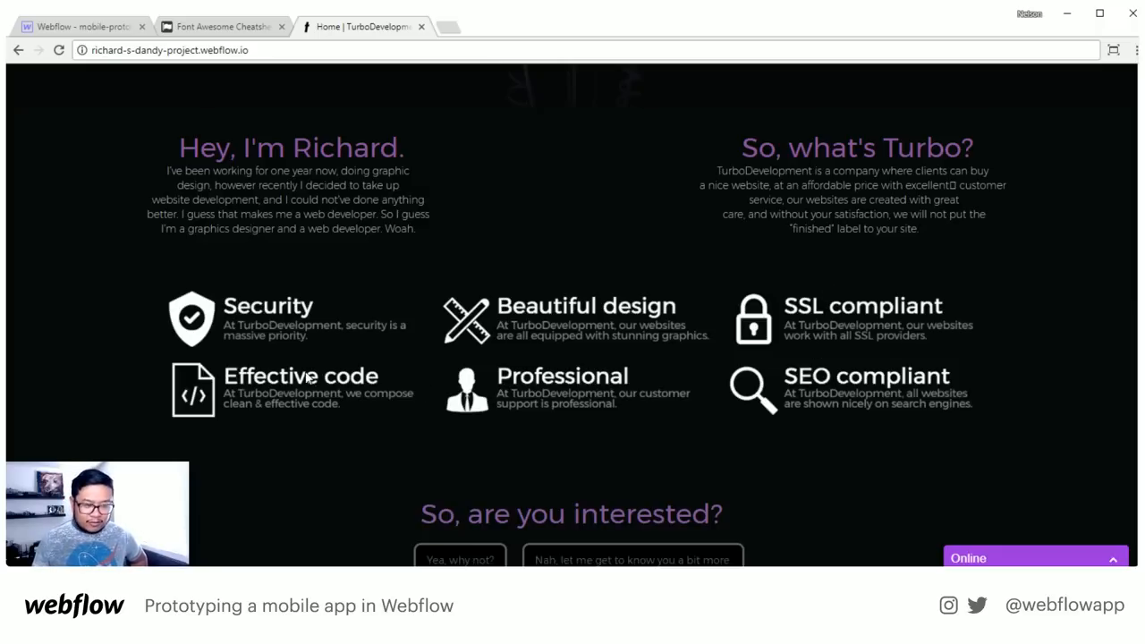
Check whether the six-feature block is a single image by viewing it in a separate tab, and return to the site
drag(336, 379, 649, 363)
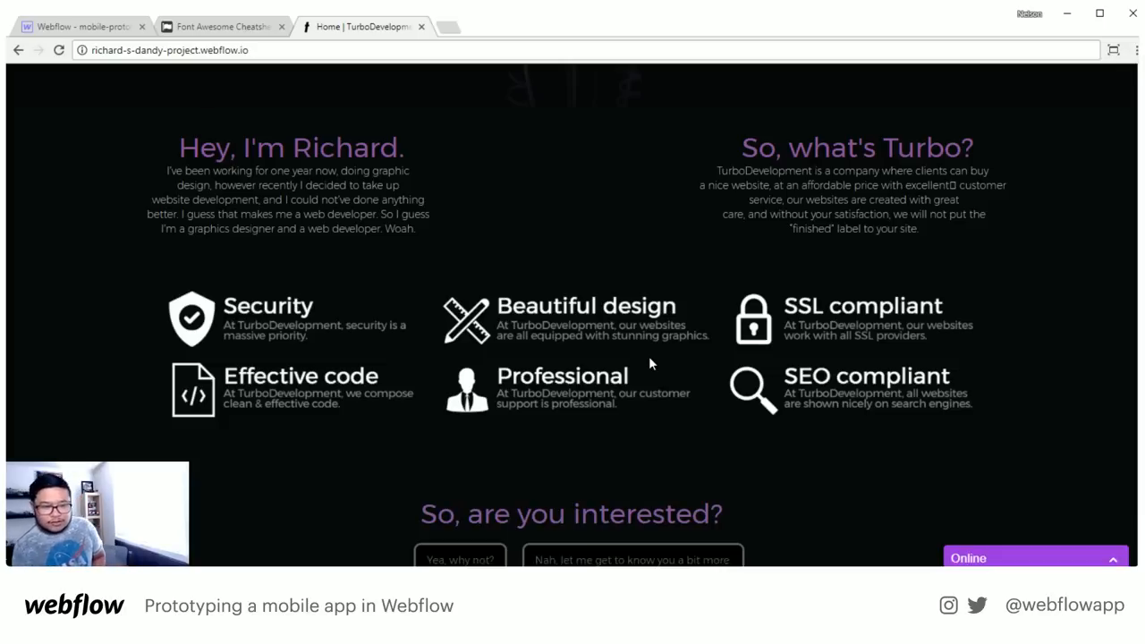
drag(558, 333, 661, 337)
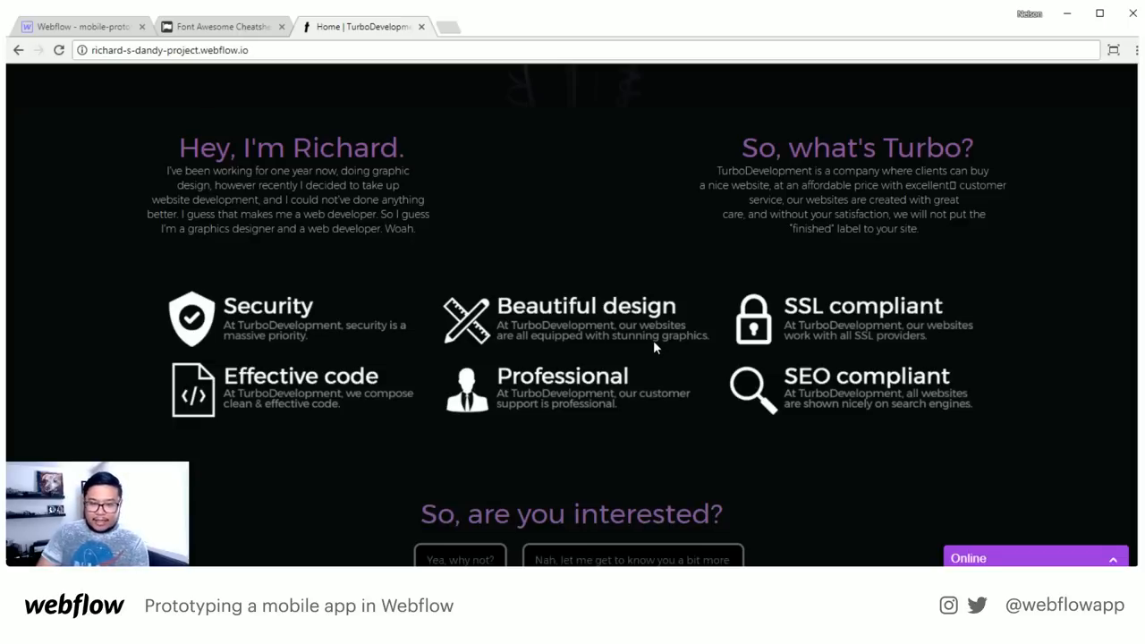
drag(638, 339, 447, 25)
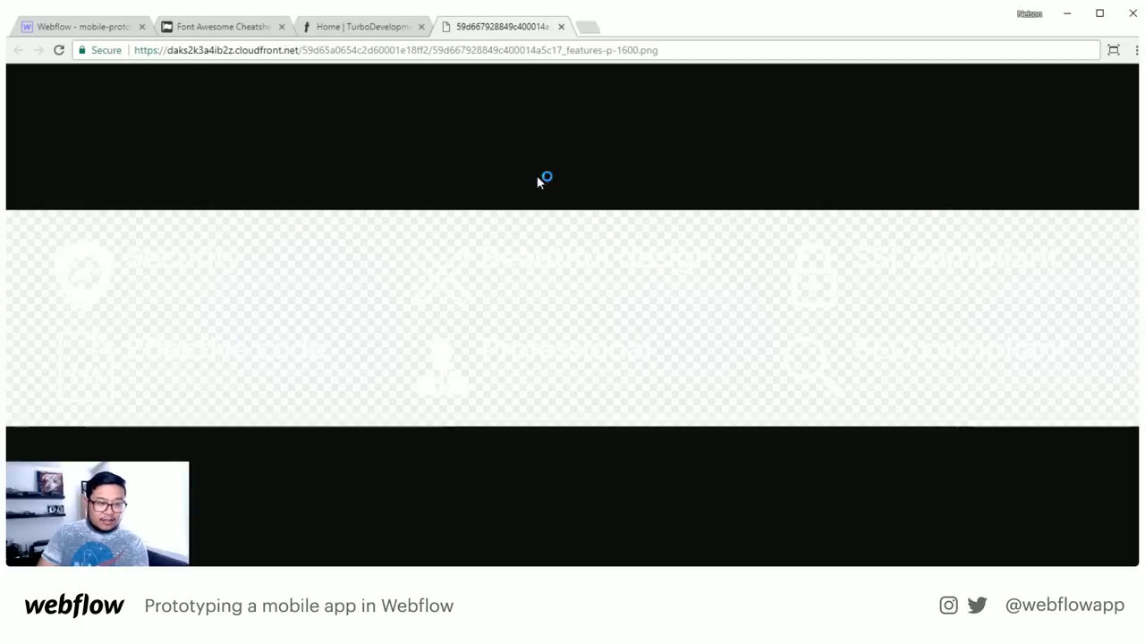
mouse_move(557, 266)
mouse_down()
mouse_move(677, 164)
mouse_move(486, 158)
mouse_move(550, 269)
mouse_up()
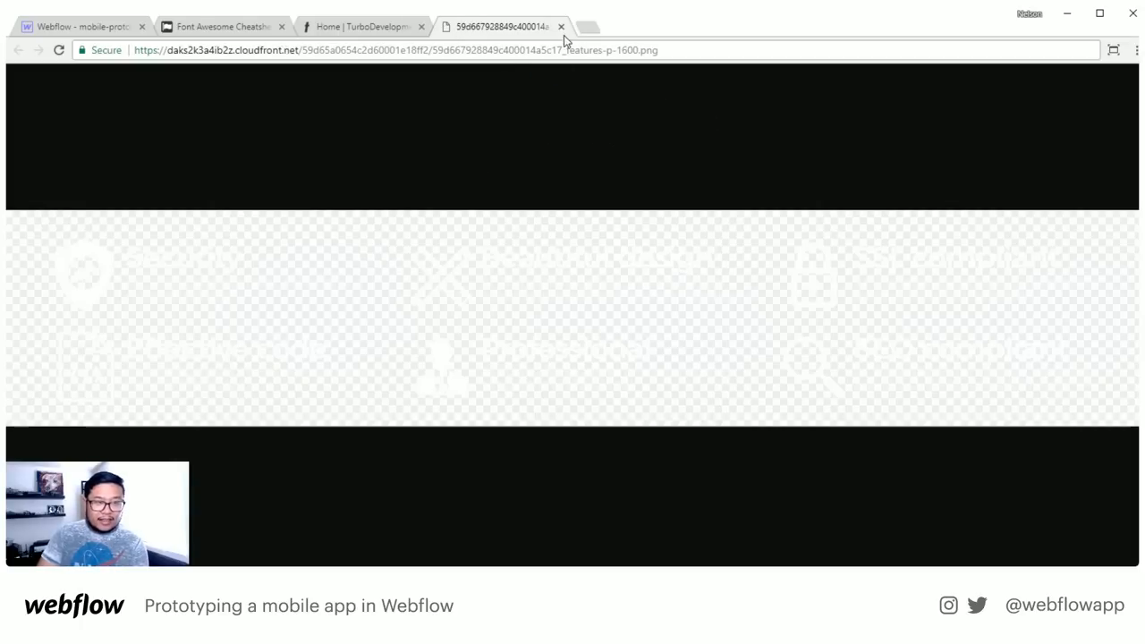
click(561, 26)
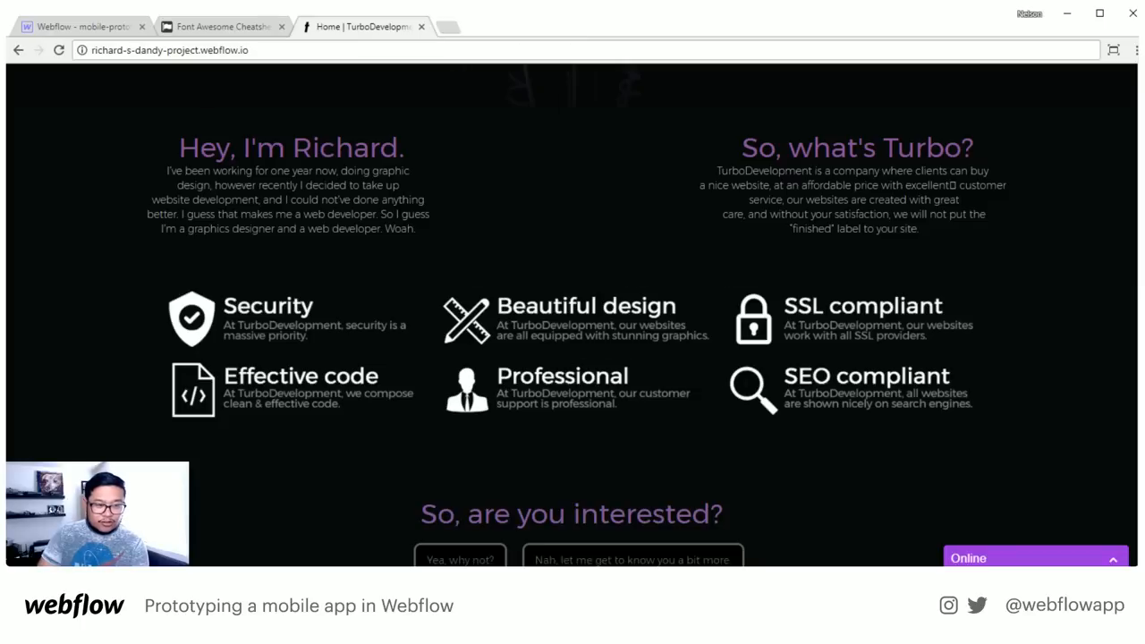
drag(413, 229, 461, 202)
click(462, 203)
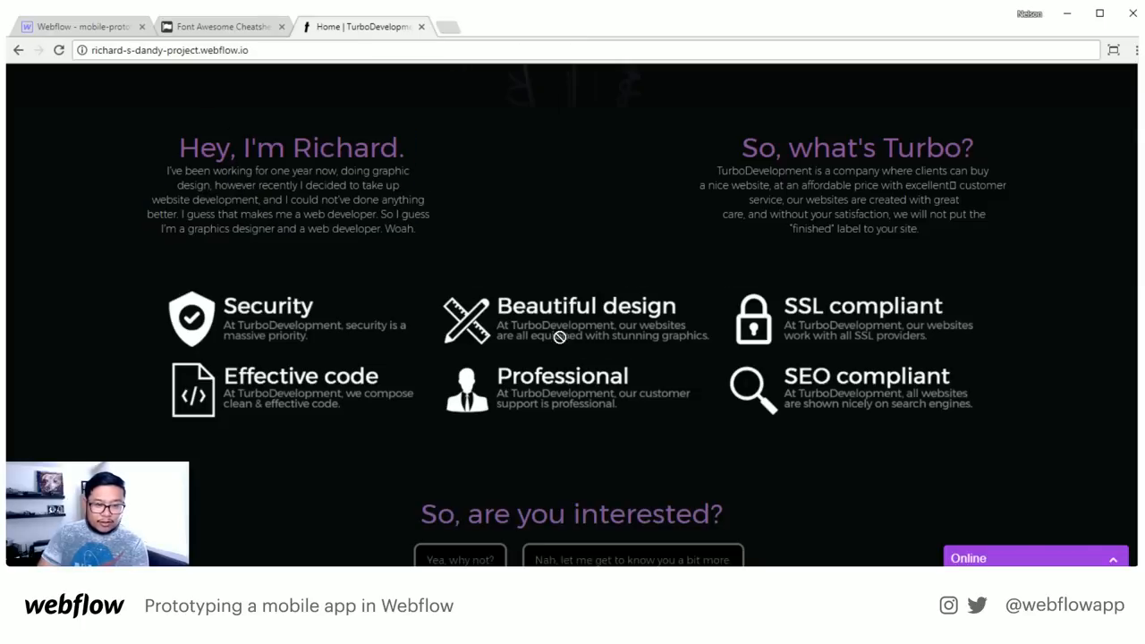
Follow the "Nah, let me get to know you a bit more" link and examine the about page's text
scroll(515, 429, down, 3)
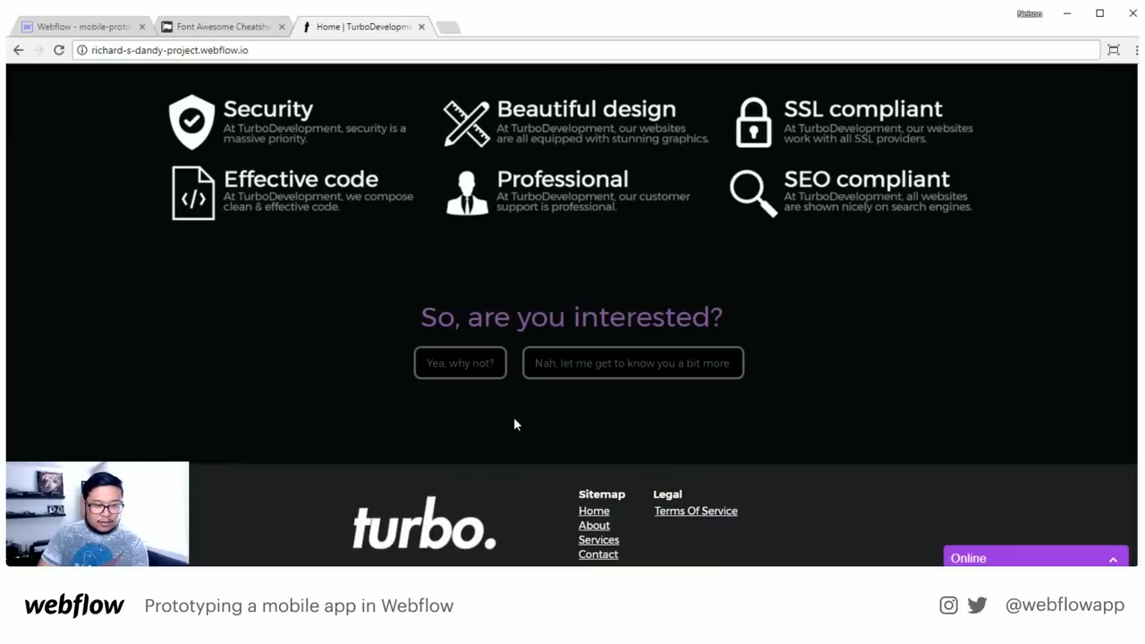
click(614, 363)
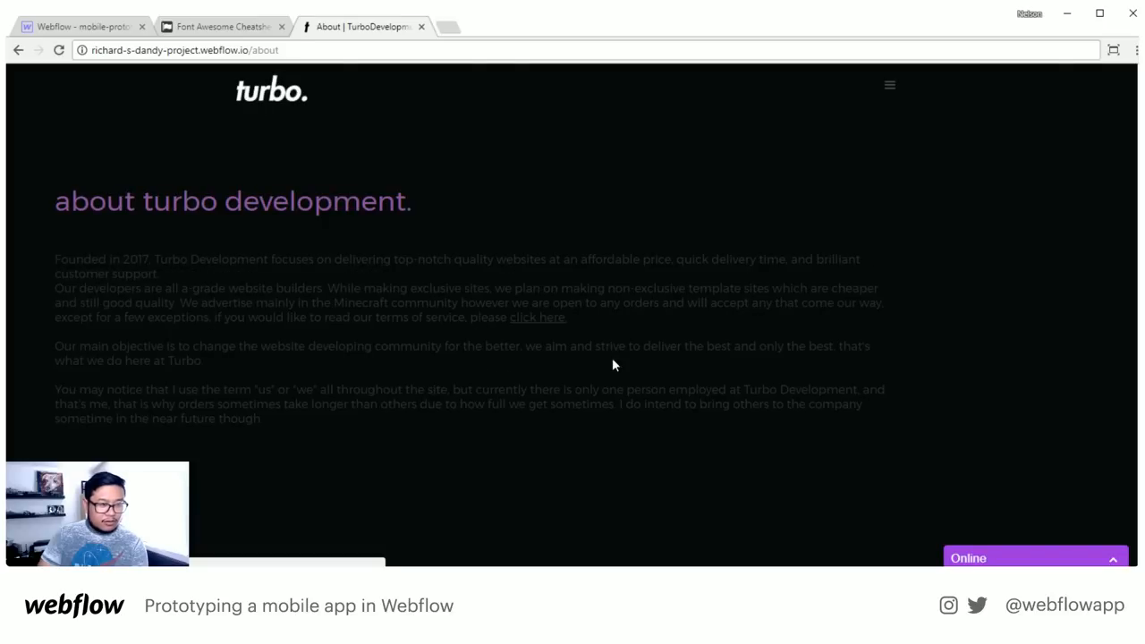
drag(363, 405, 139, 261)
click(616, 483)
scroll(611, 475, down, 3)
scroll(611, 475, up, 3)
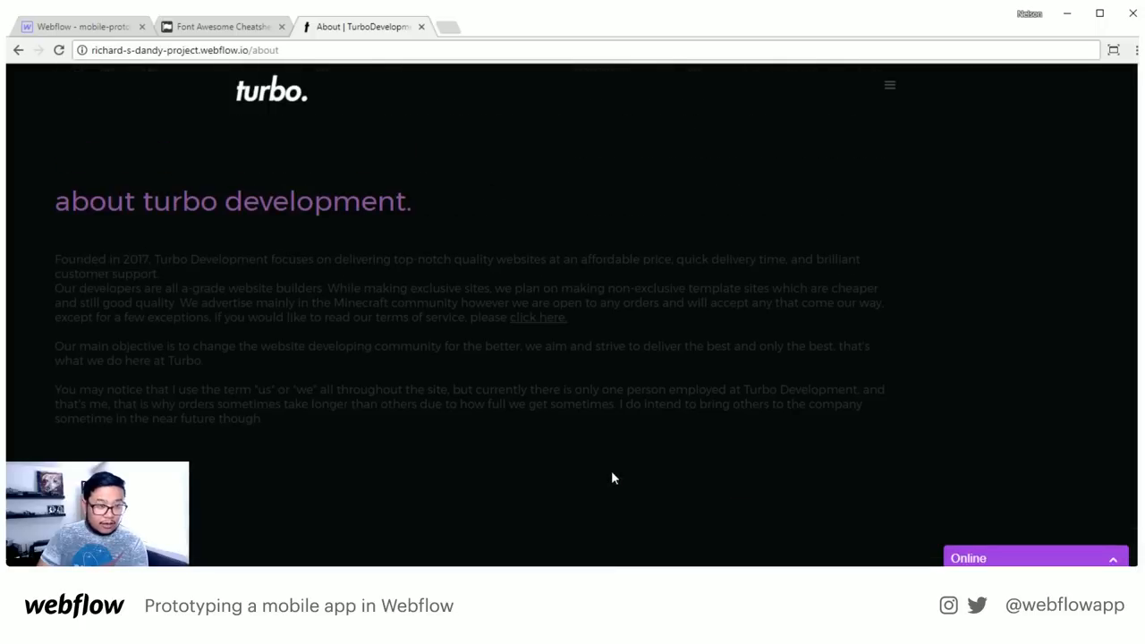
Go back to the home page and review the turbo hero section once more
click(18, 51)
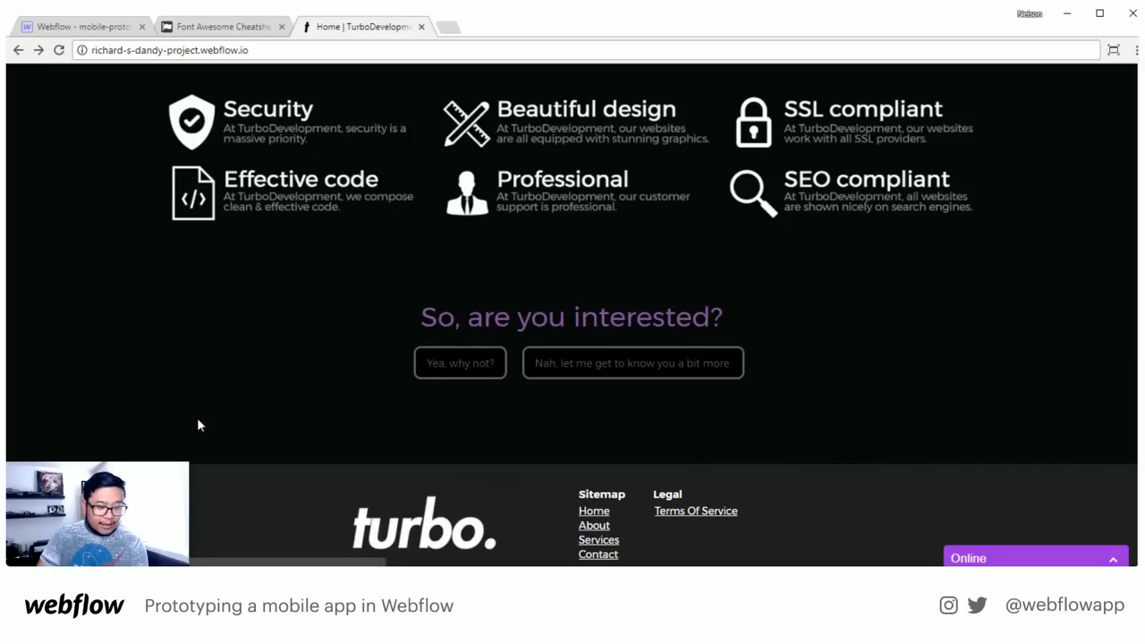
scroll(197, 418, up, 4)
scroll(197, 424, up, 5)
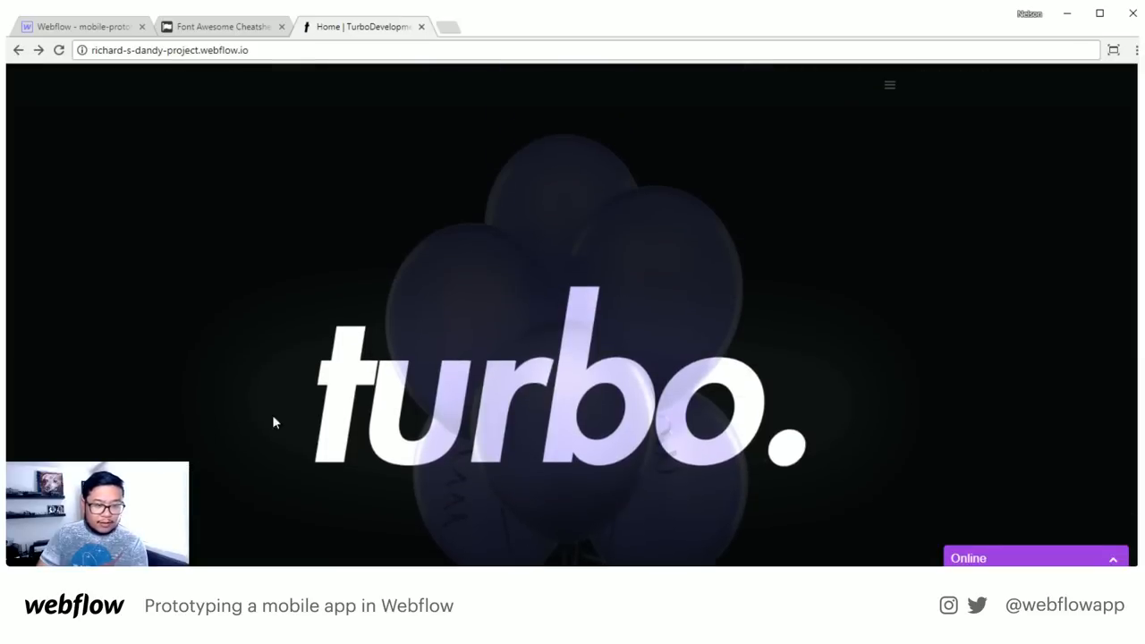
scroll(436, 382, up, 1)
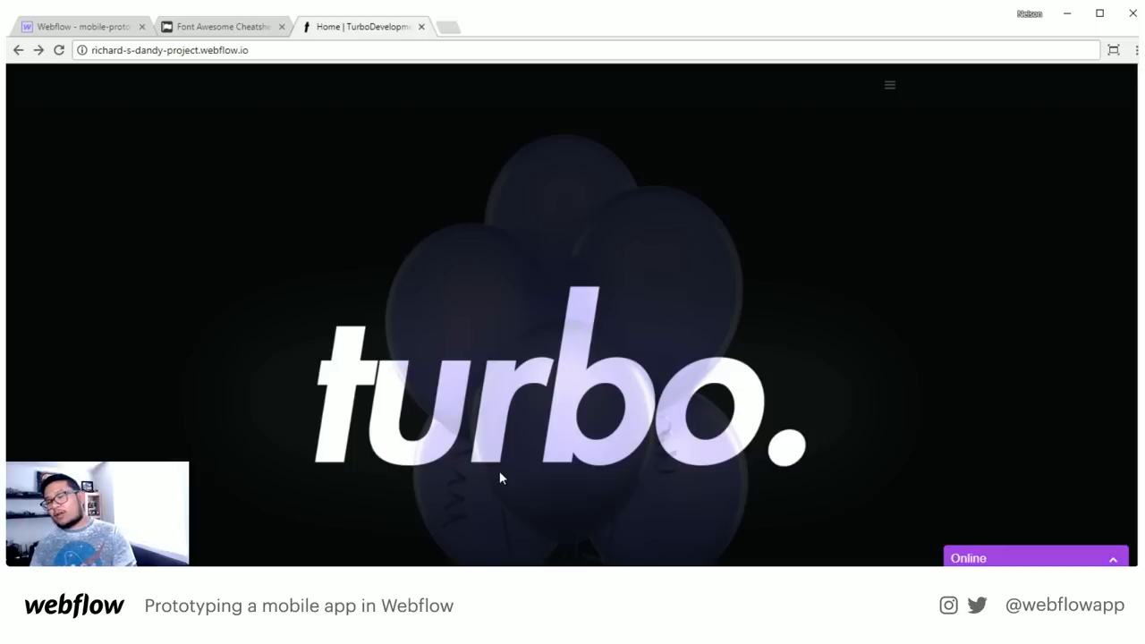
scroll(569, 429, down, 5)
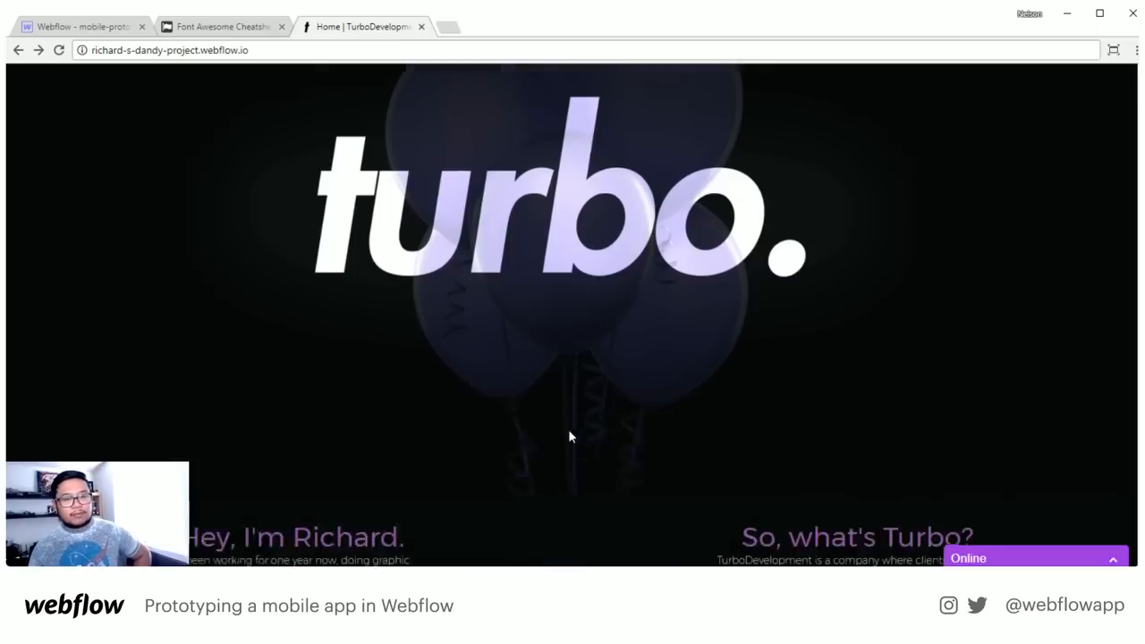
scroll(569, 427, up, 5)
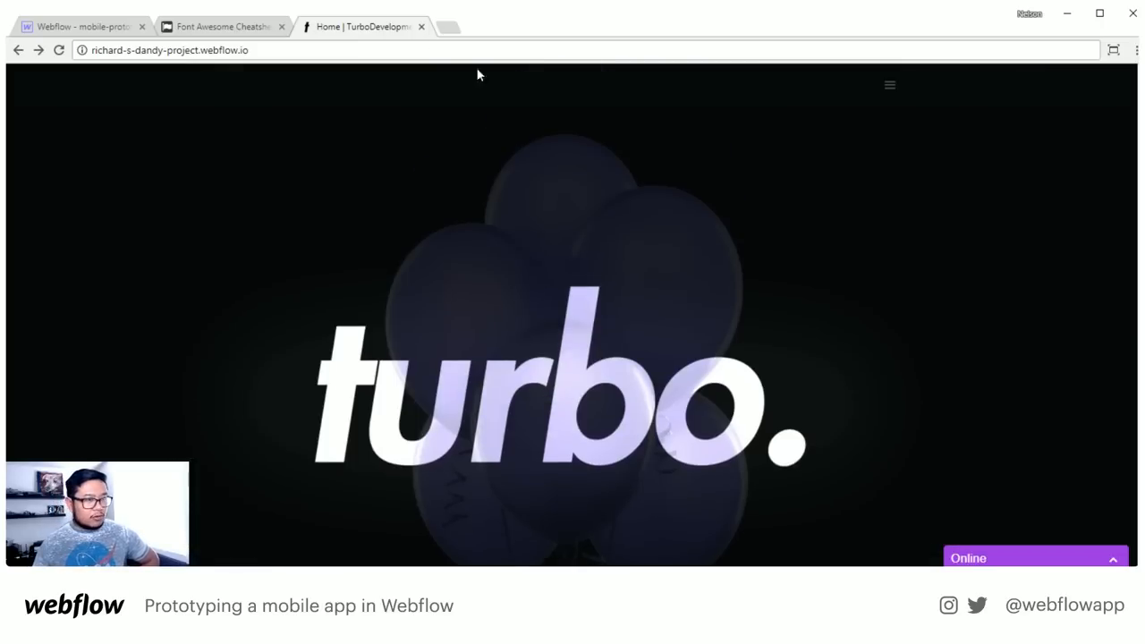
Open the site's live support chat and send the message "Hello from the livestream :)"
click(970, 559)
click(961, 513)
text(Hell)
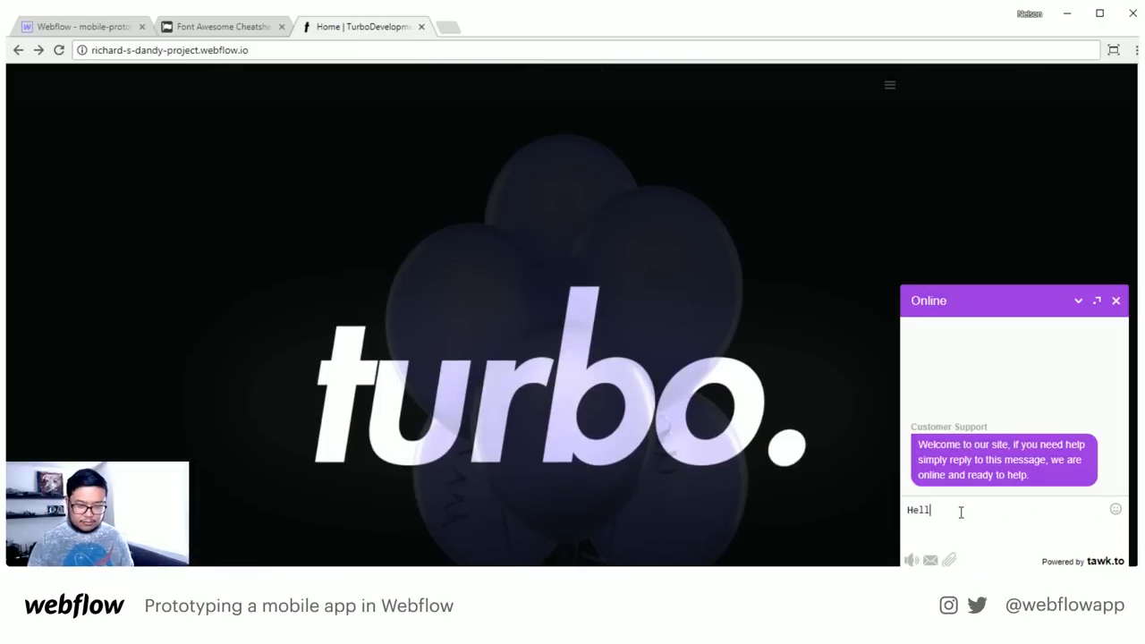
text(o from the lives)
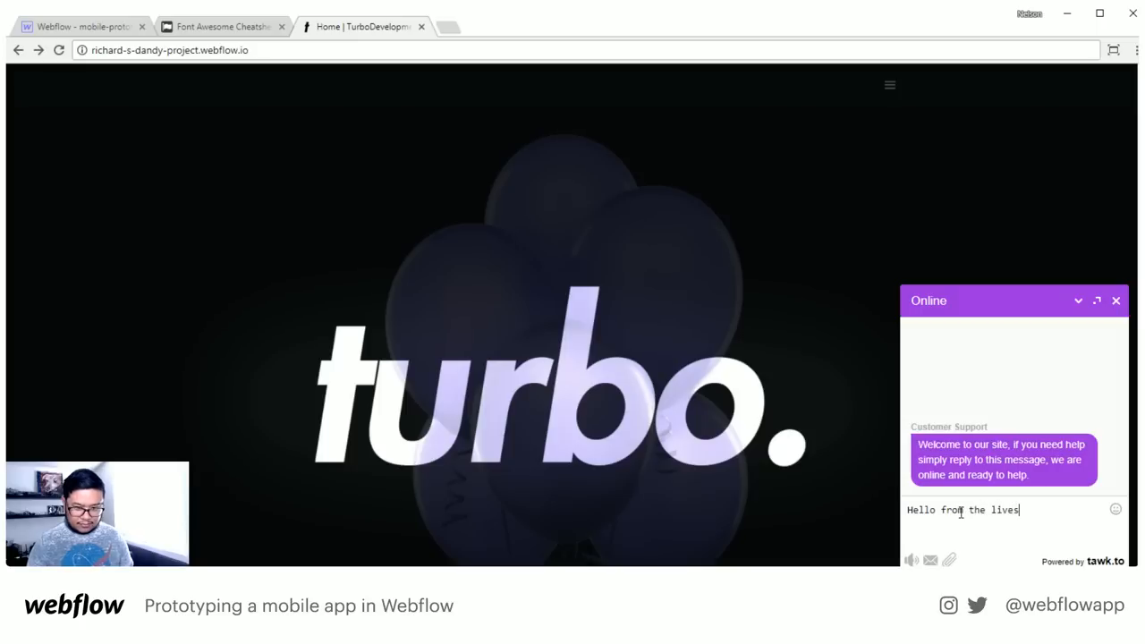
text(tream :)
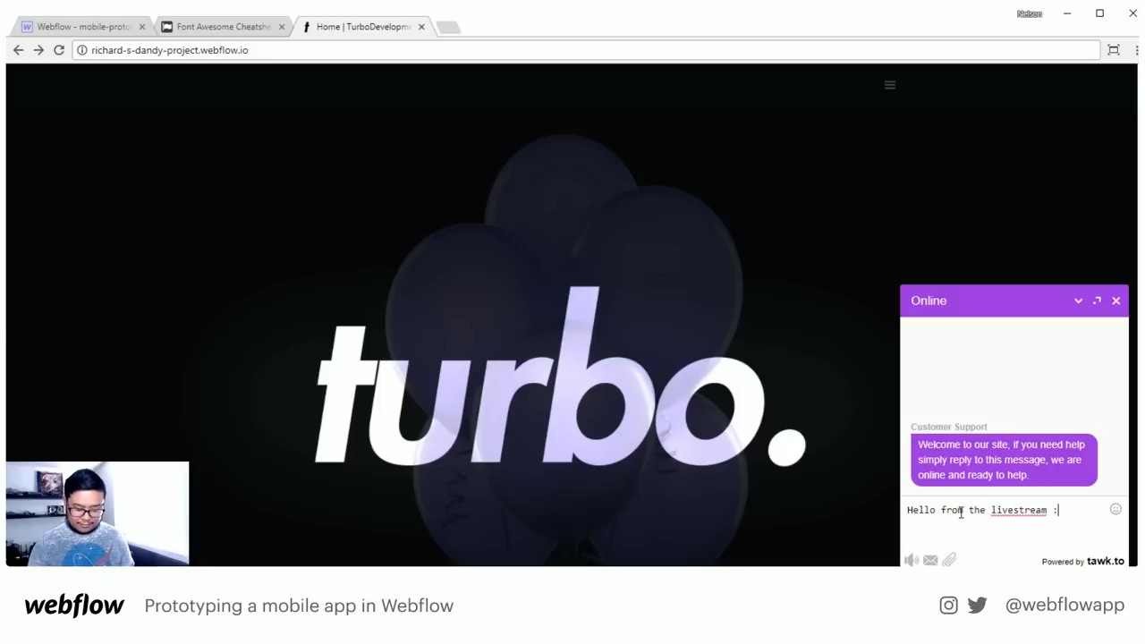
text())
key(Return)
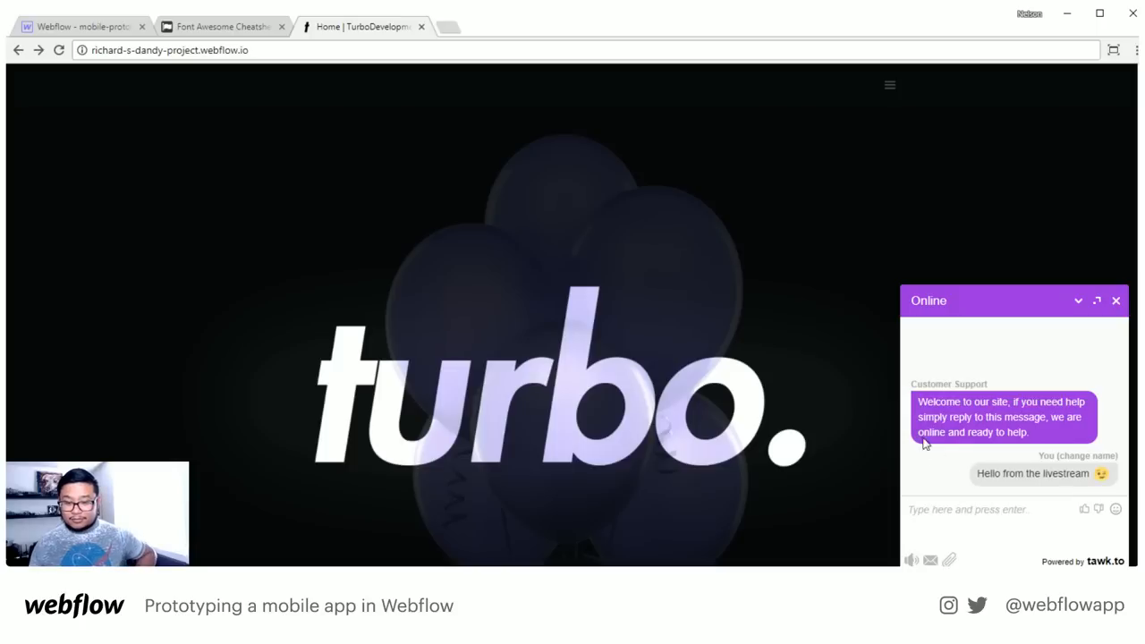
Change the visitor name in the support chat to "Webflow" and save it
click(1077, 455)
click(960, 489)
text(Webf)
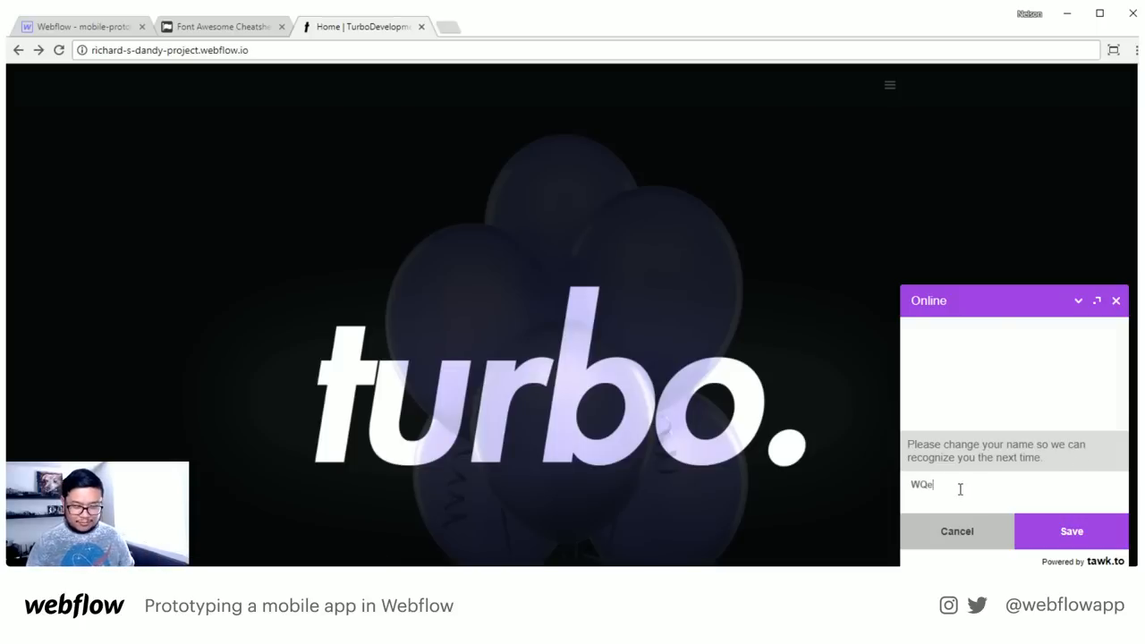
key(BackSpace)
key(BackSpace)
key(BackSpace)
key(BackSpace)
text(Webflow)
key(Return)
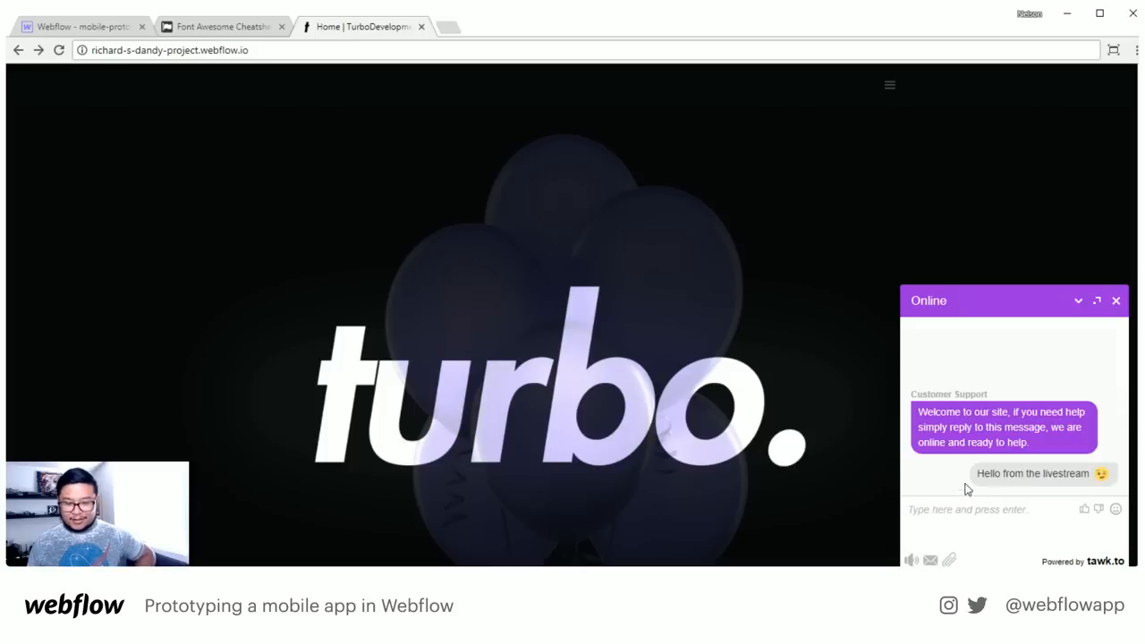
End the support chat and close the turbo site, returning to the Webflow mobile prototype project
click(1116, 301)
click(1088, 533)
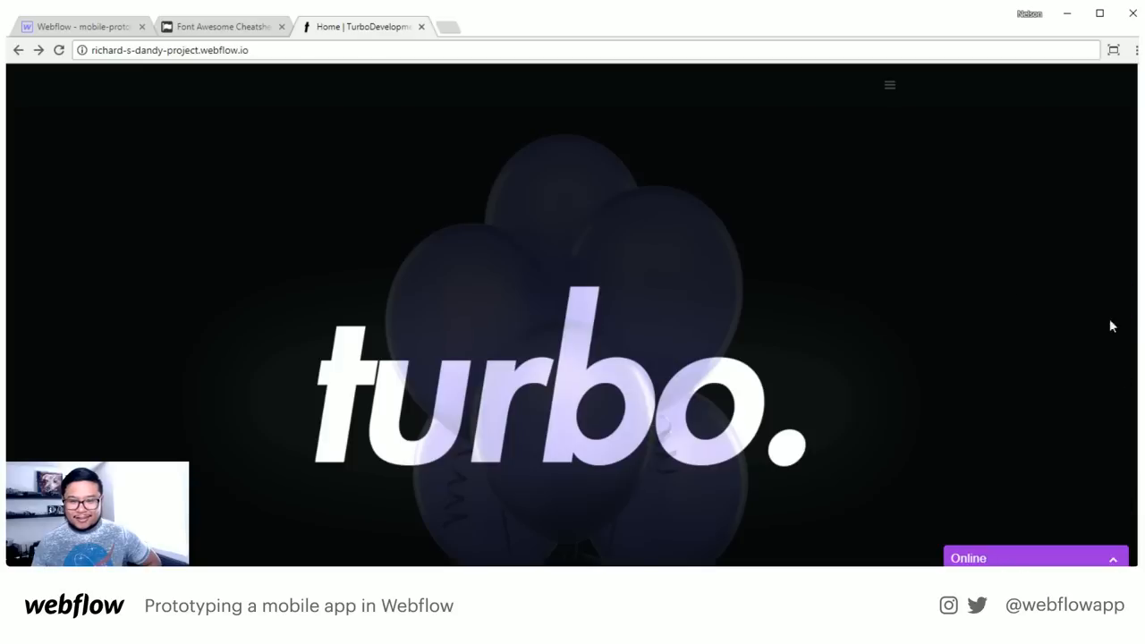
click(421, 27)
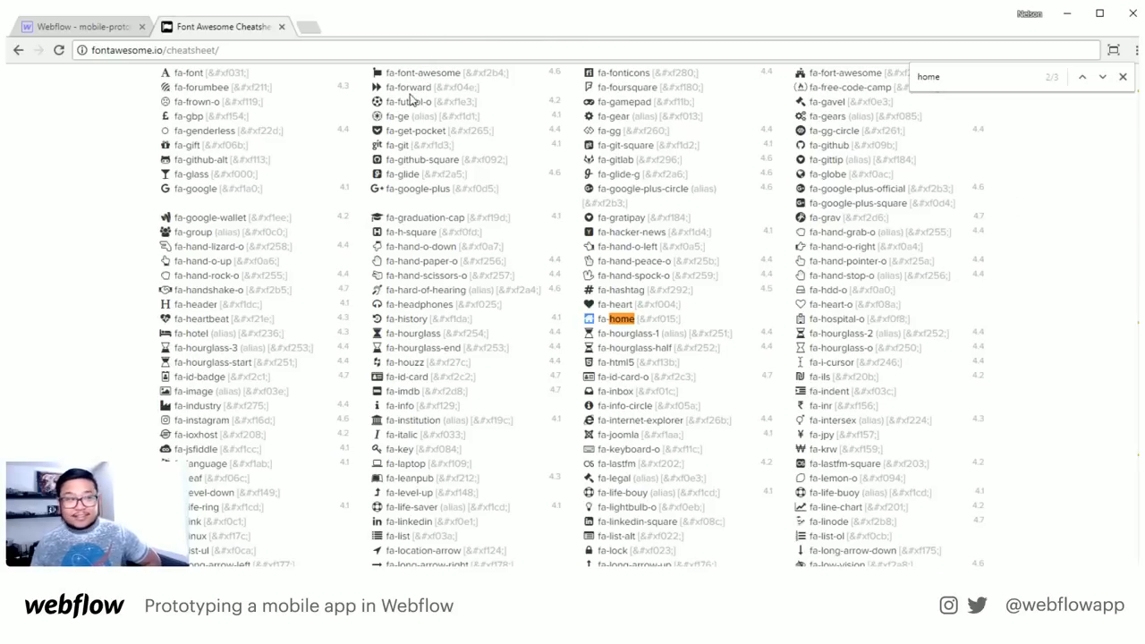
click(100, 29)
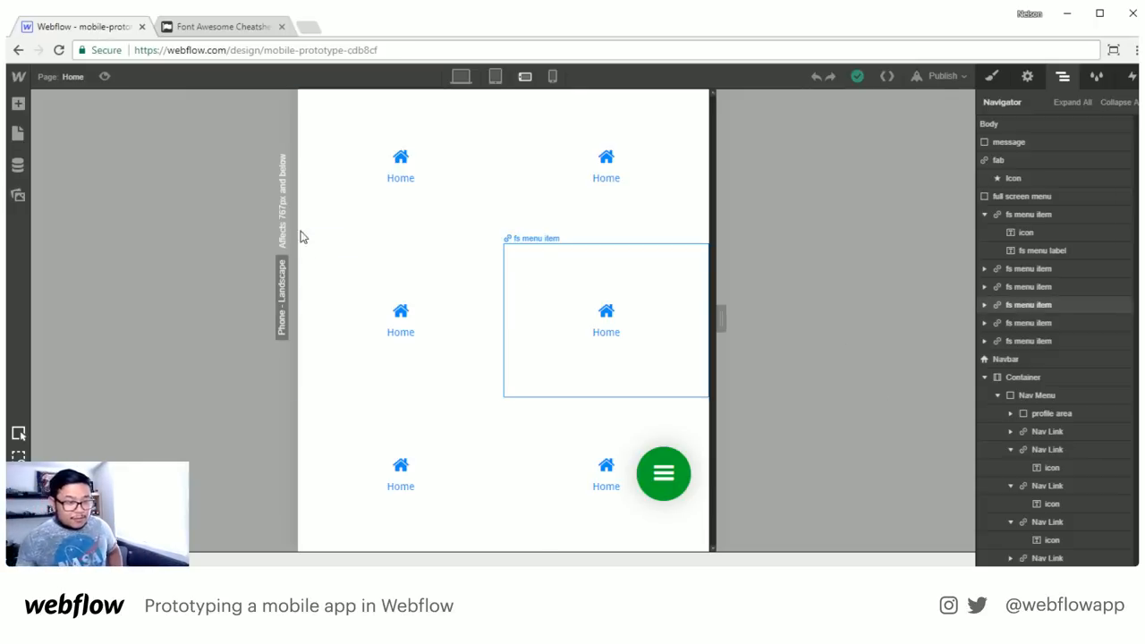
Load ultradapt.com in a new tab and inspect it in the browser's responsive mobile view
click(309, 31)
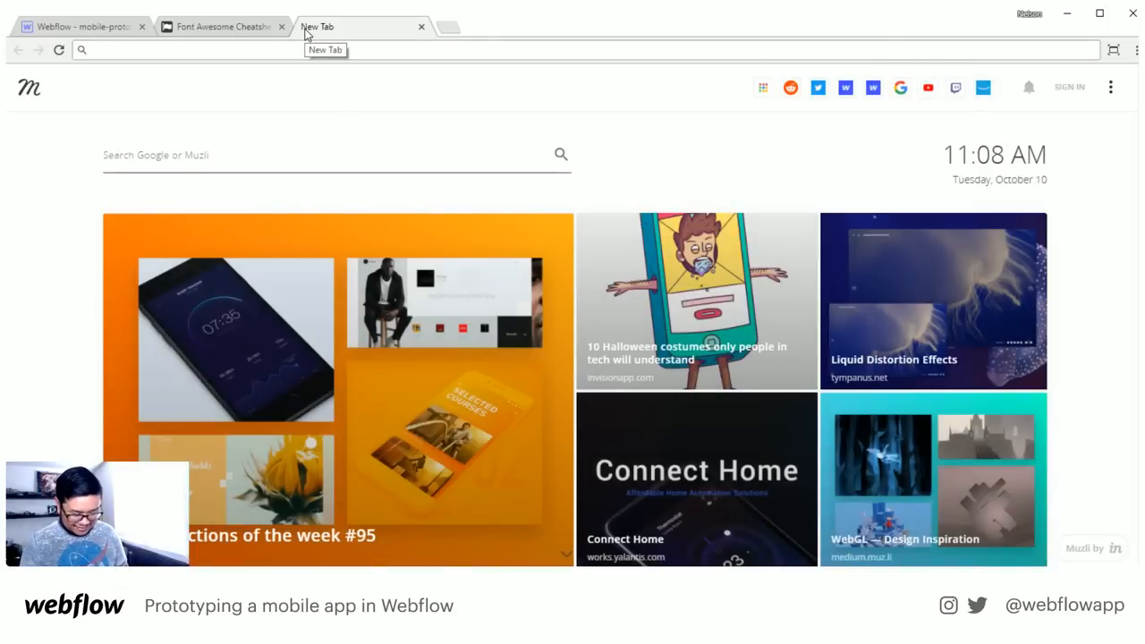
text(ultra)
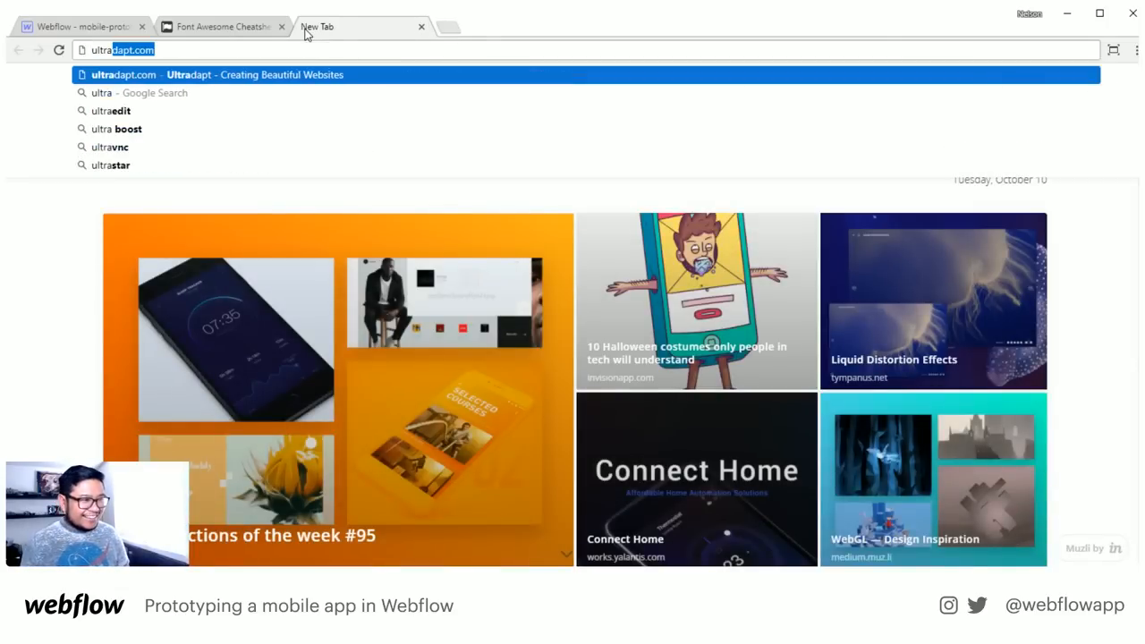
key(Return)
right_click(694, 180)
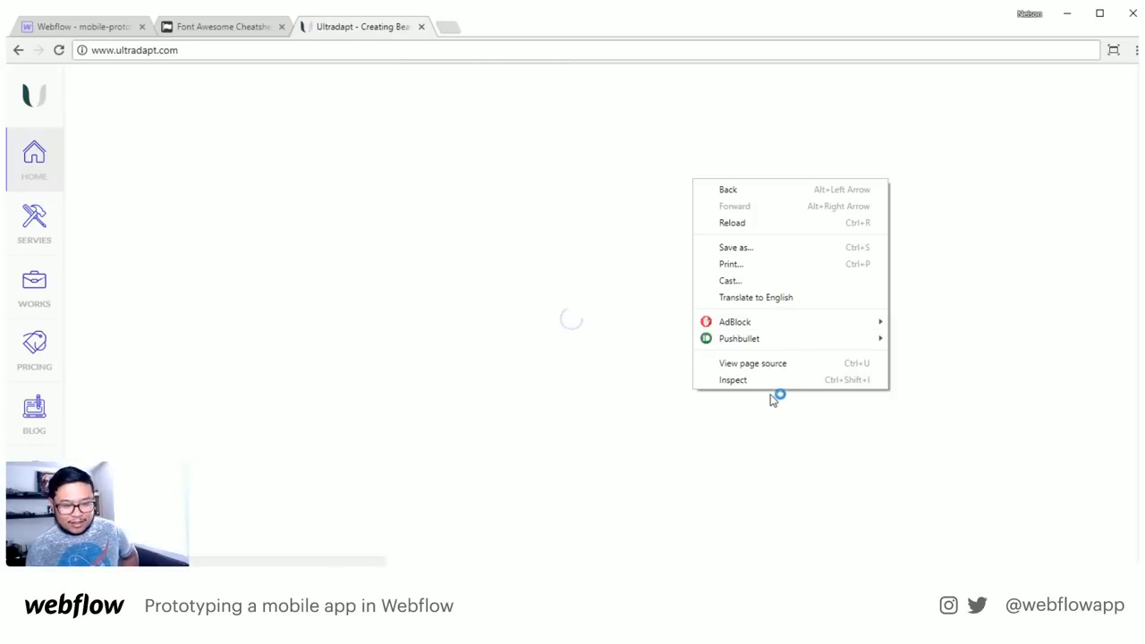
click(760, 380)
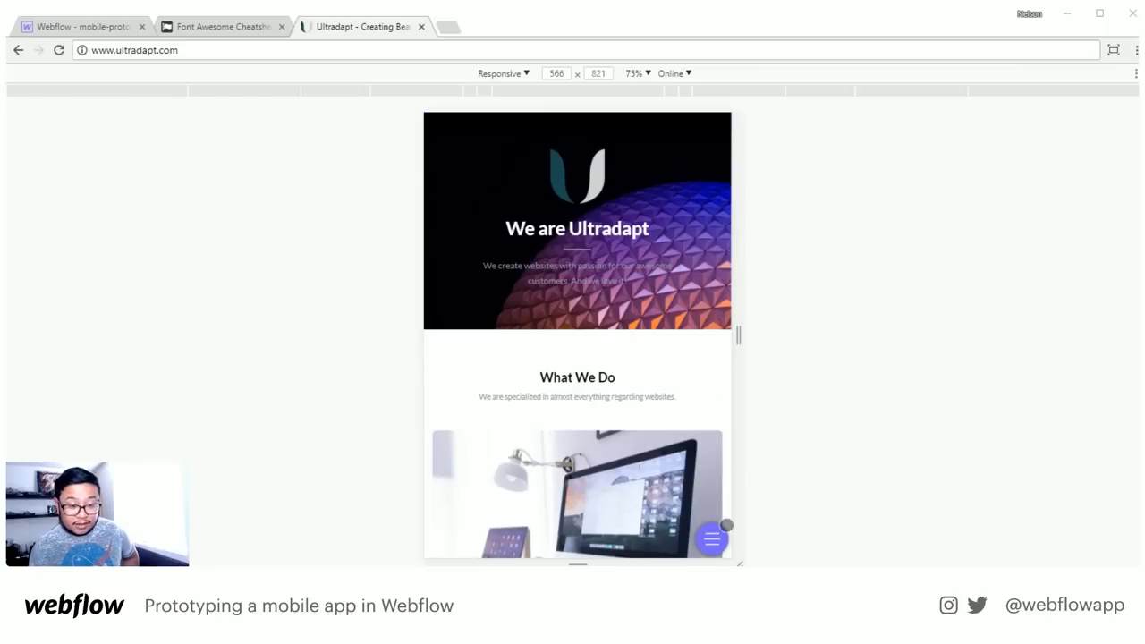
Examine how Ultradapt's full-screen mobile menu opens and closes by toggling its floating menu button several times
click(712, 537)
click(712, 540)
click(713, 542)
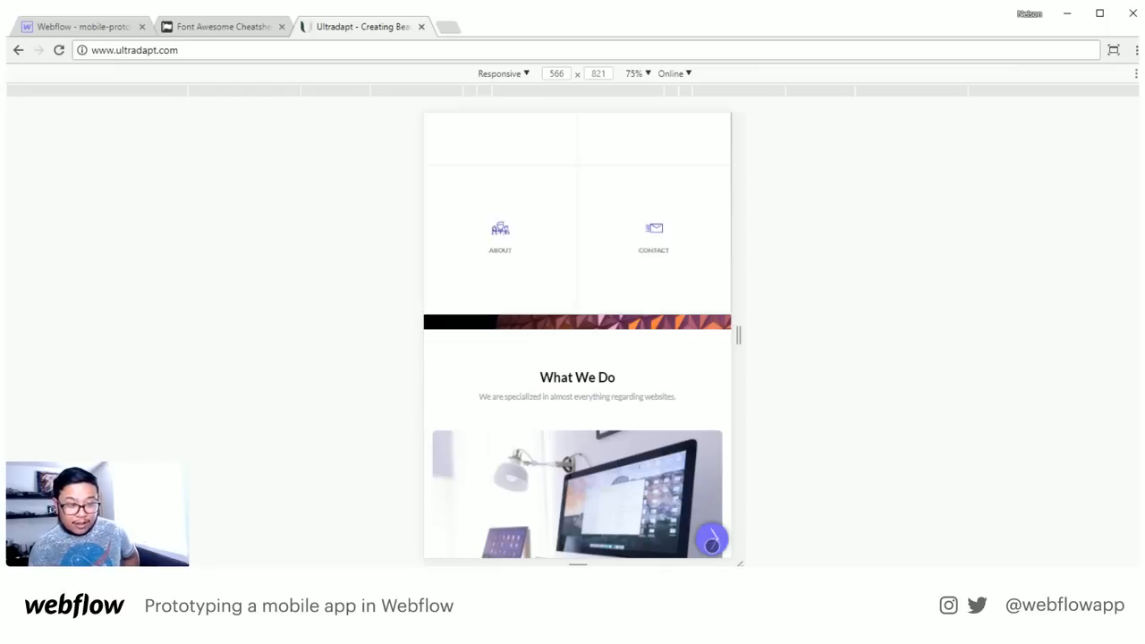
click(712, 539)
click(712, 539)
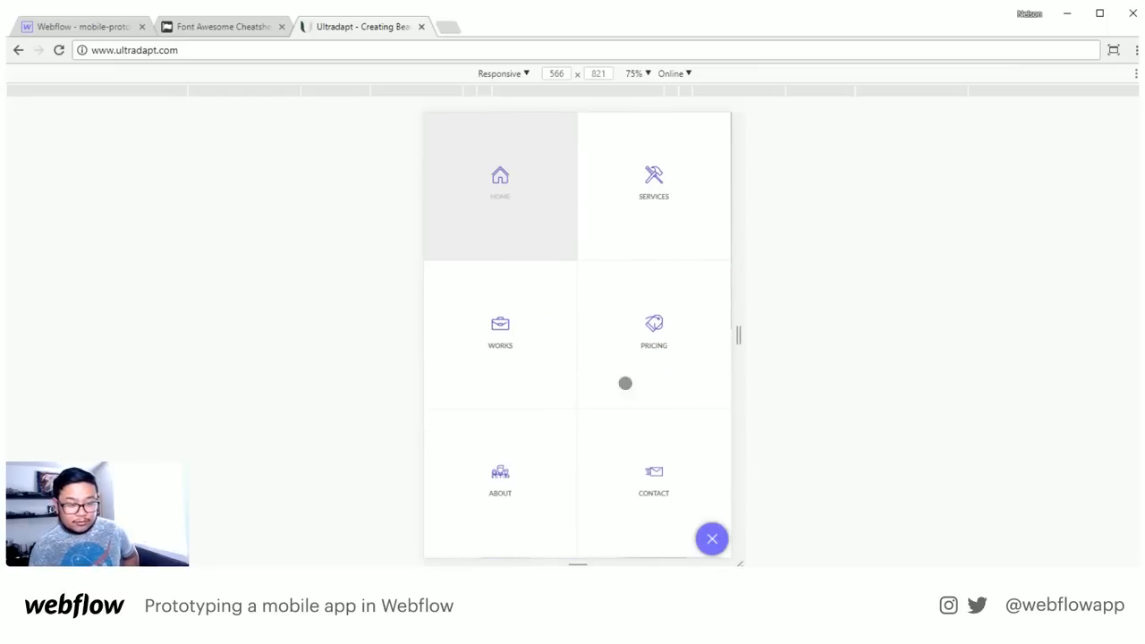
click(712, 538)
click(712, 538)
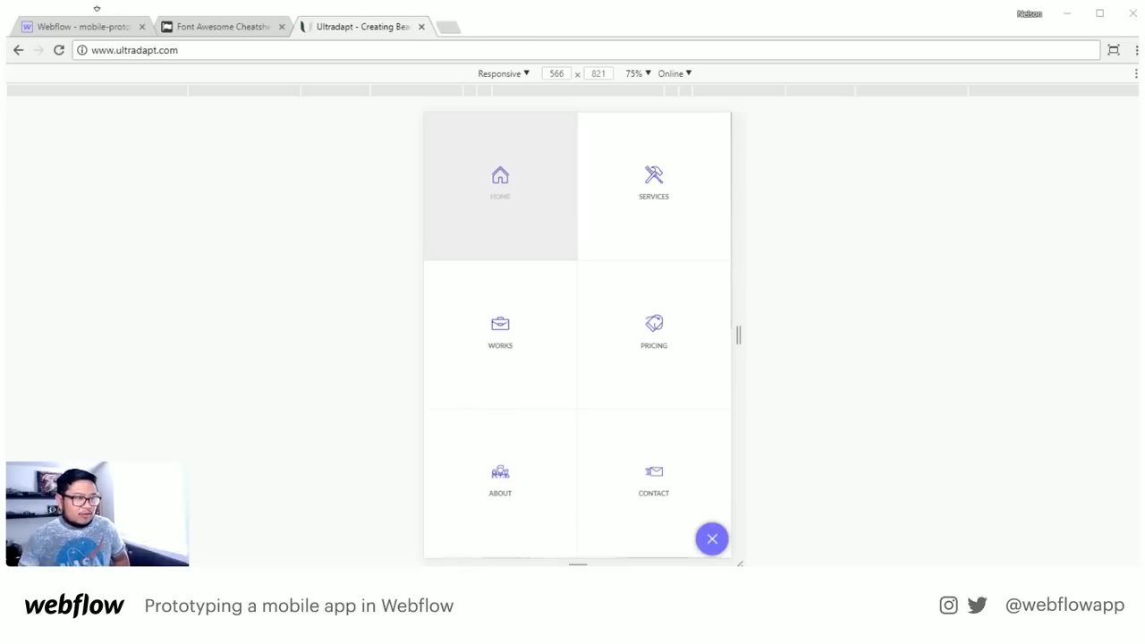
Back in the Webflow prototype, give the fab button a Mouse Click (Tap) interaction that starts an animation on first click
click(74, 27)
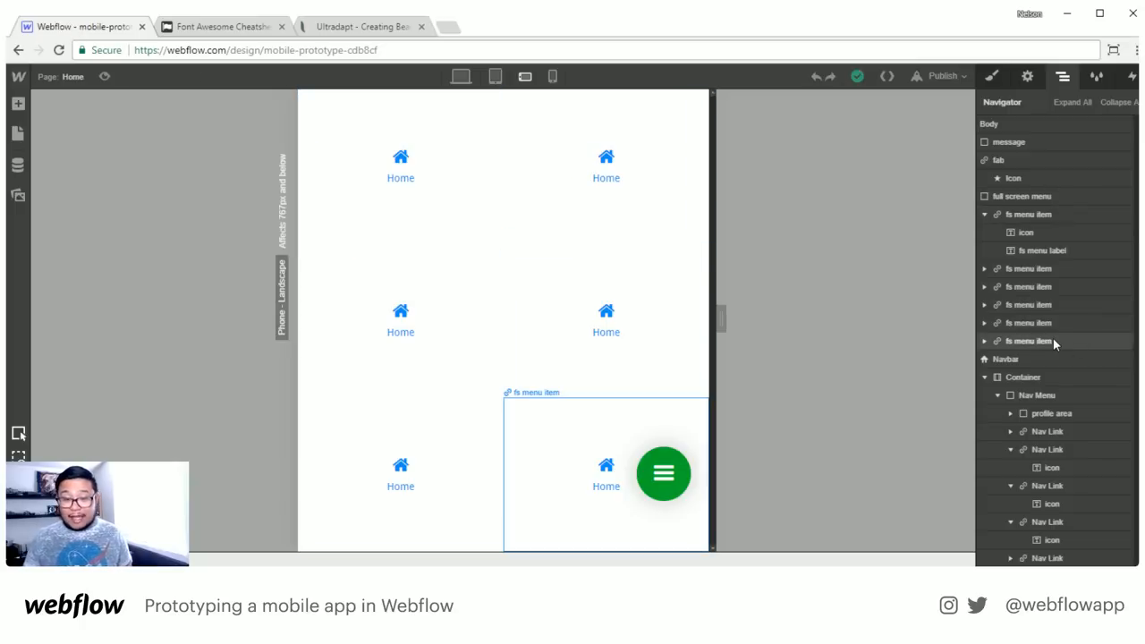
click(1018, 198)
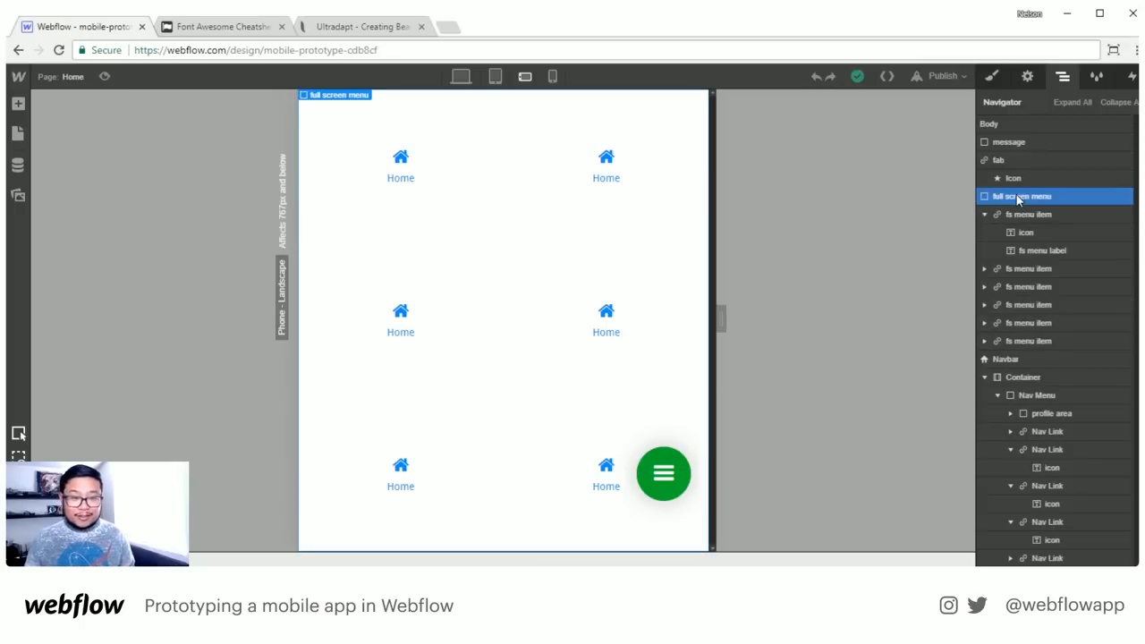
click(680, 483)
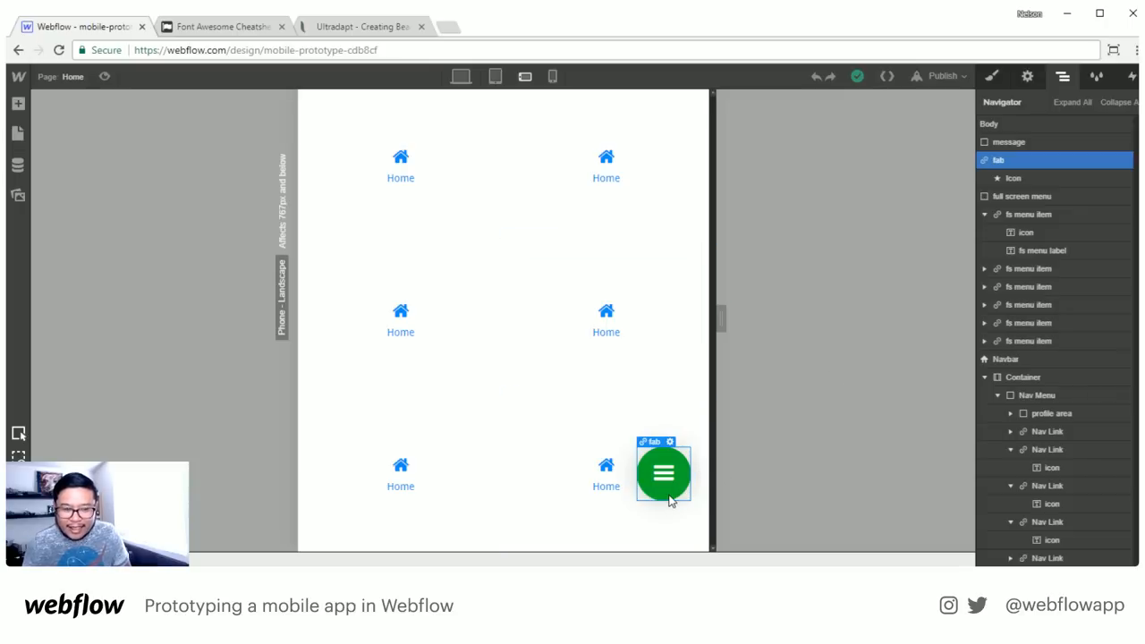
click(1131, 78)
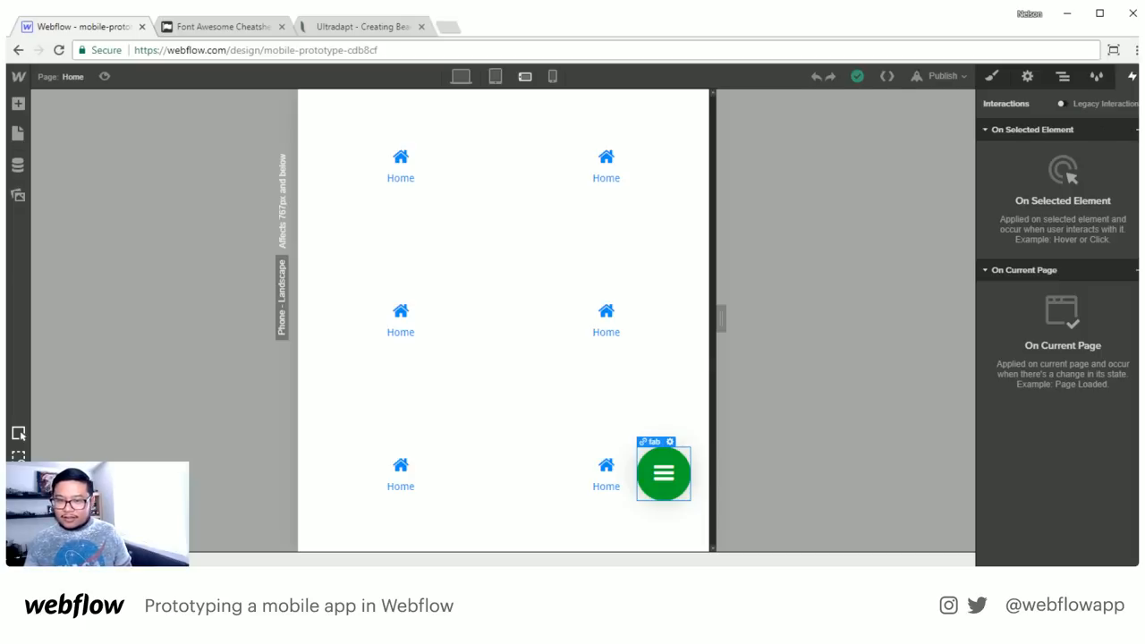
click(1135, 129)
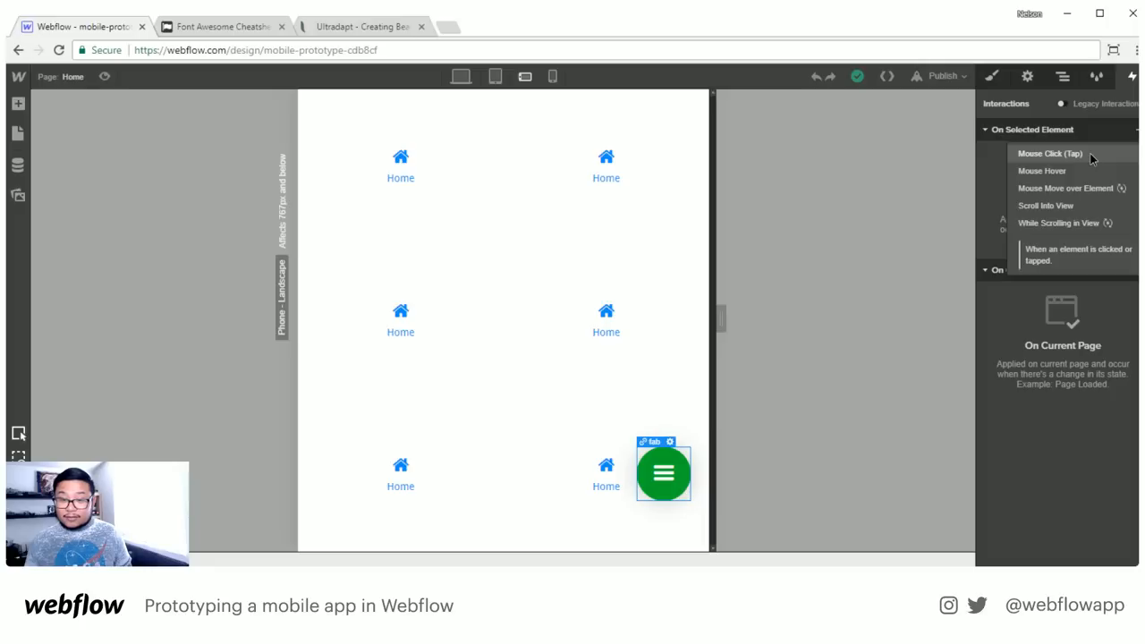
click(1089, 153)
click(1064, 204)
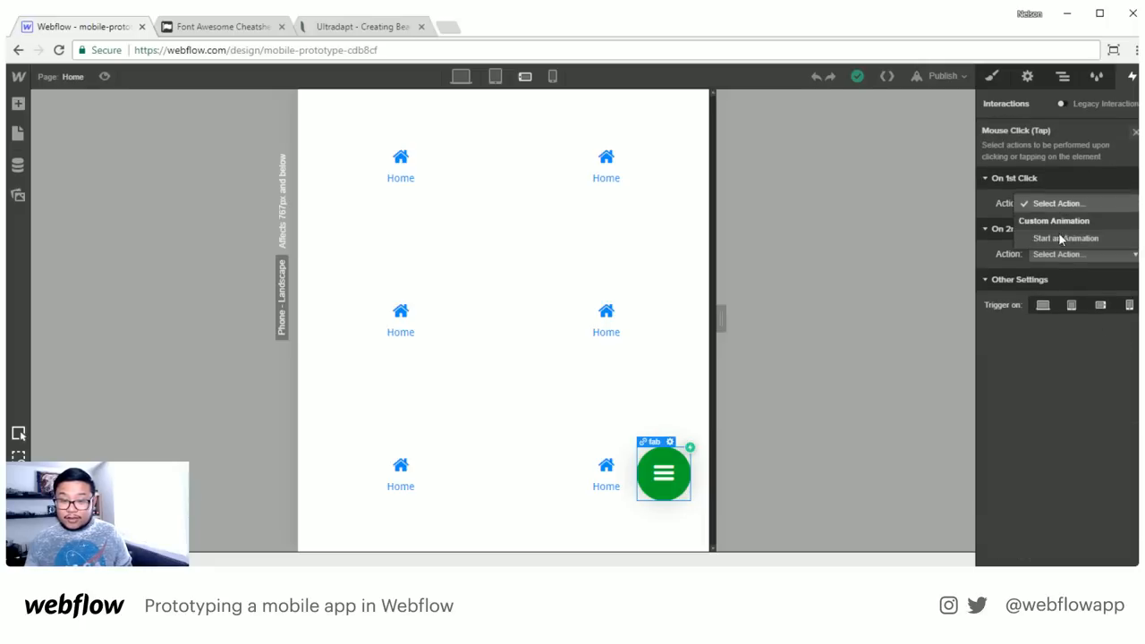
click(1060, 238)
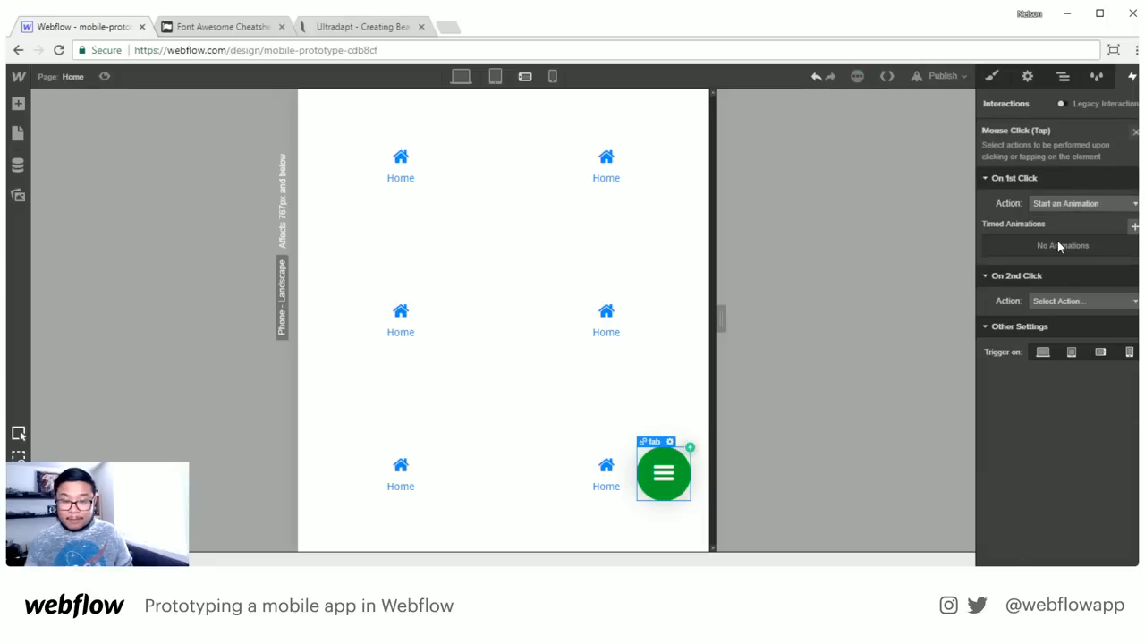
Create a timed animation named "fs menu" for the fab button's first click
click(1133, 228)
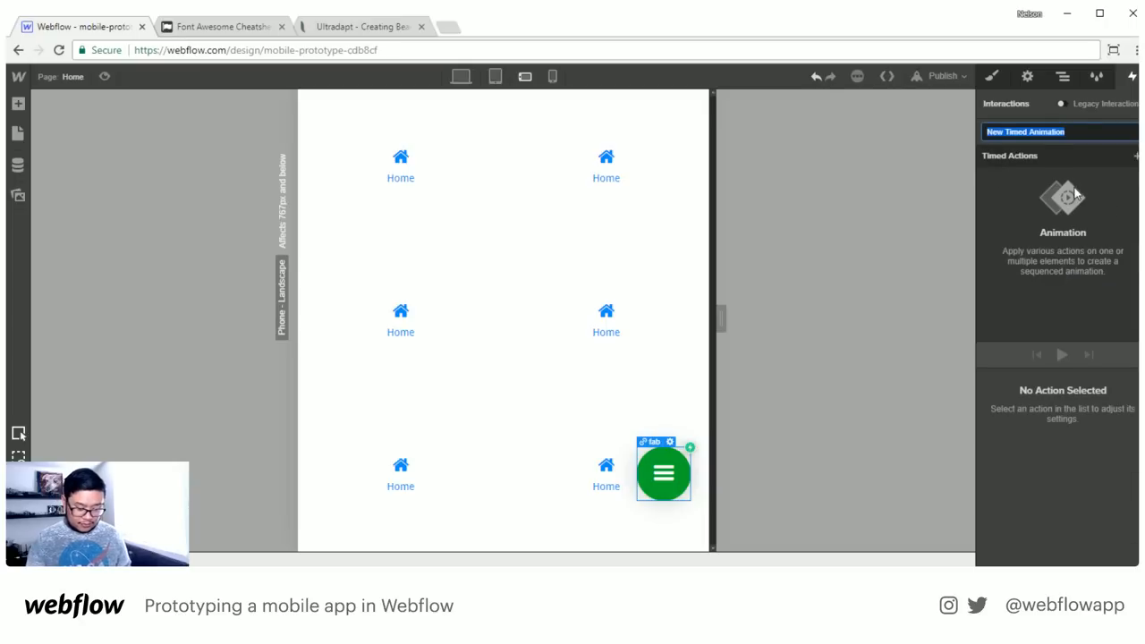
text(fs menu)
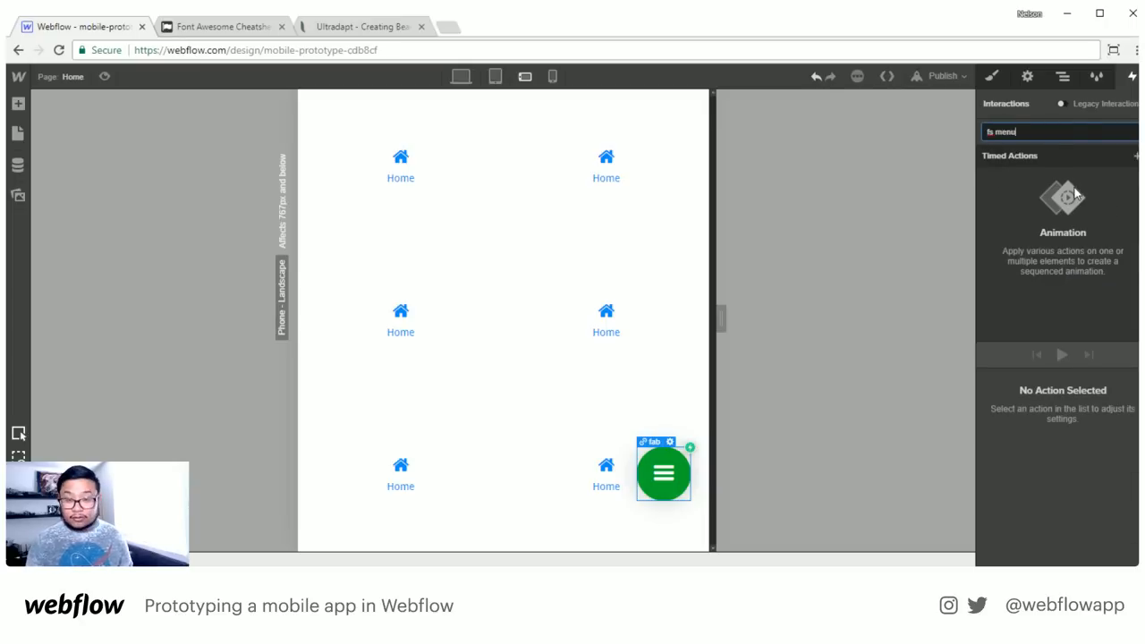
key(Return)
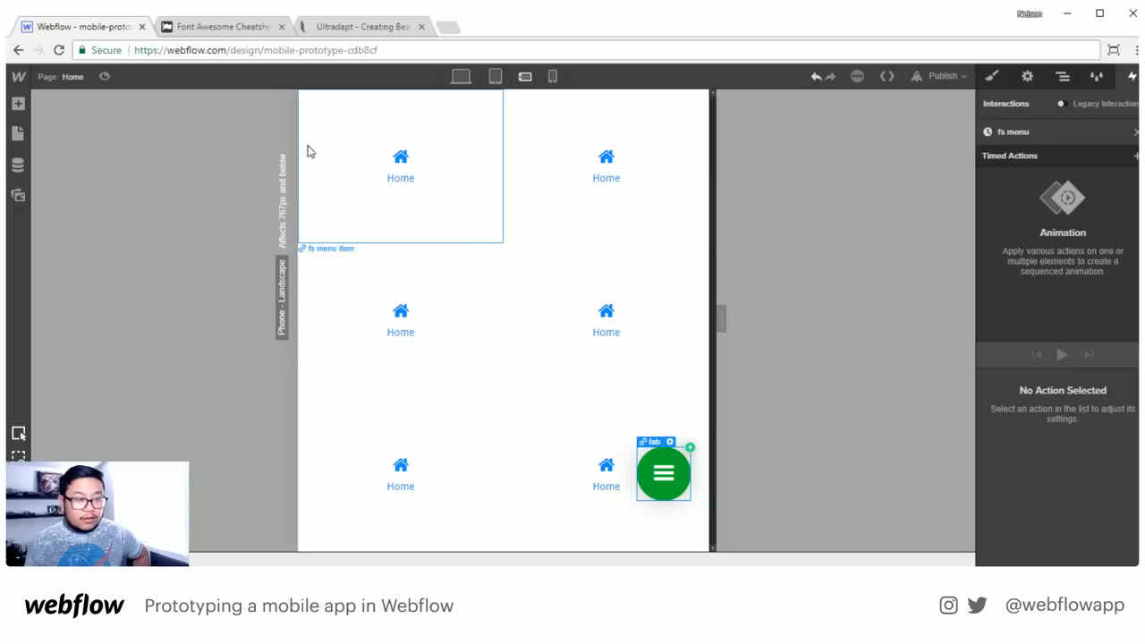
click(1064, 77)
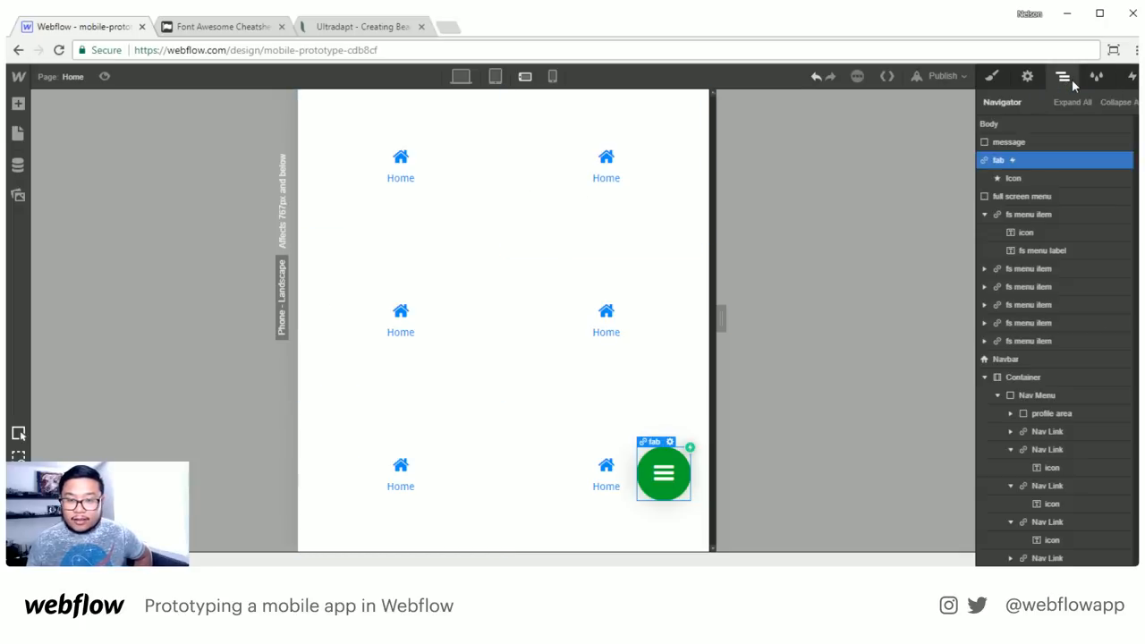
click(1016, 198)
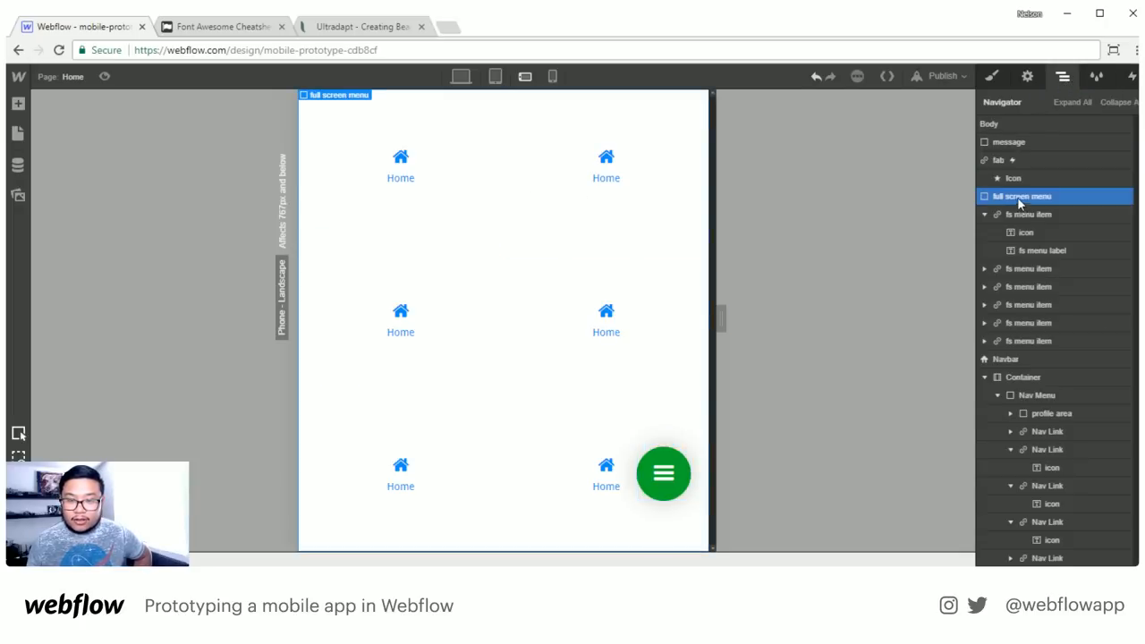
click(1133, 80)
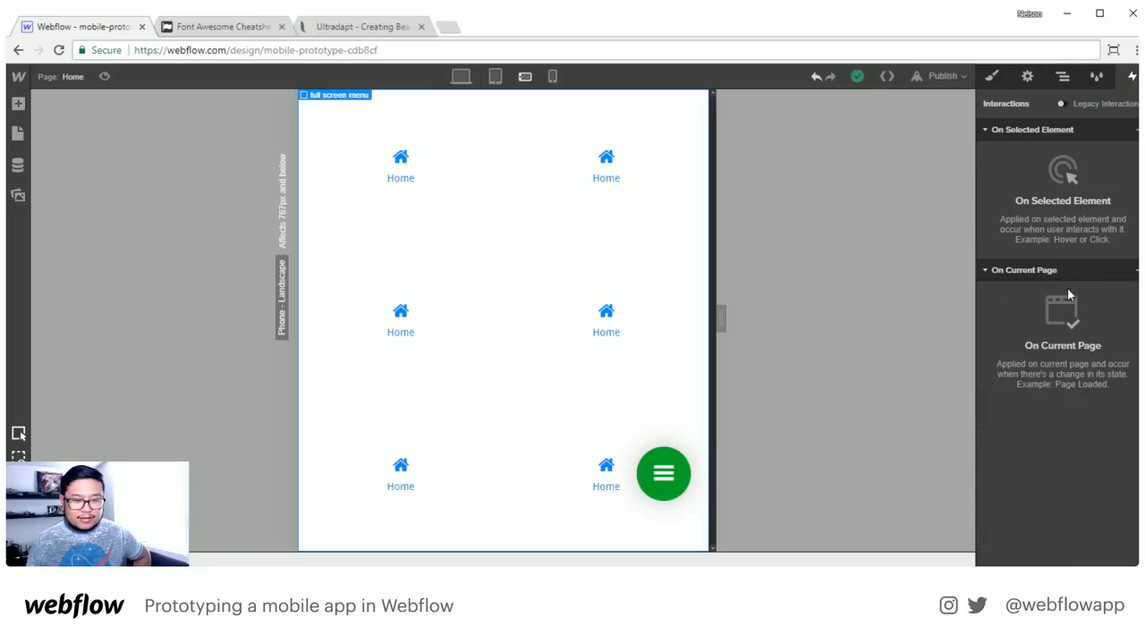
click(682, 488)
click(1013, 154)
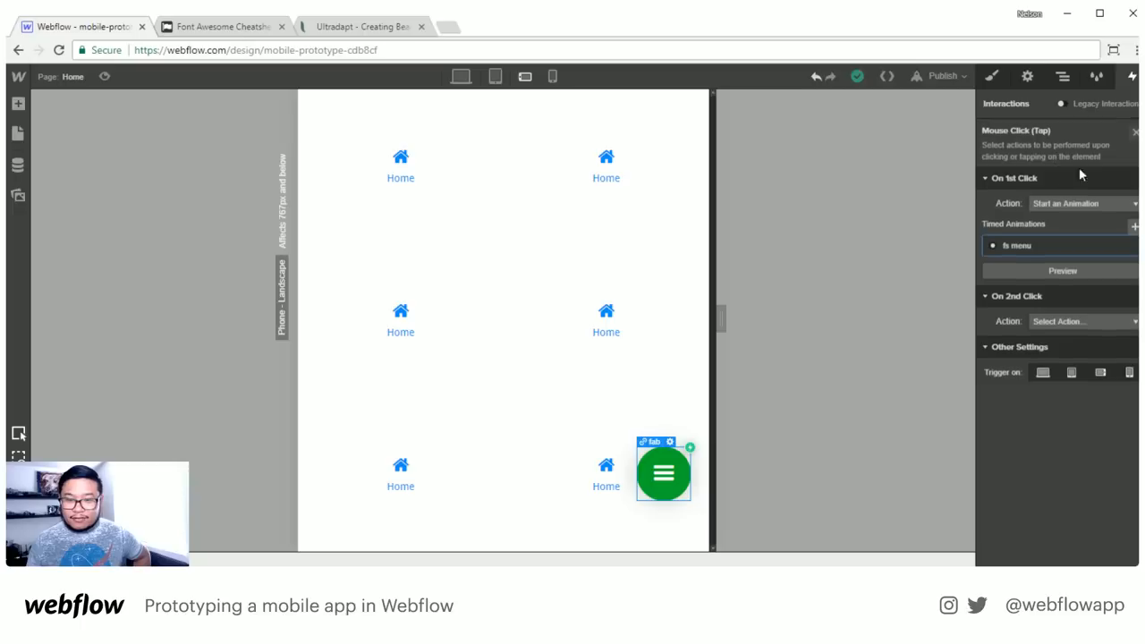
click(1018, 247)
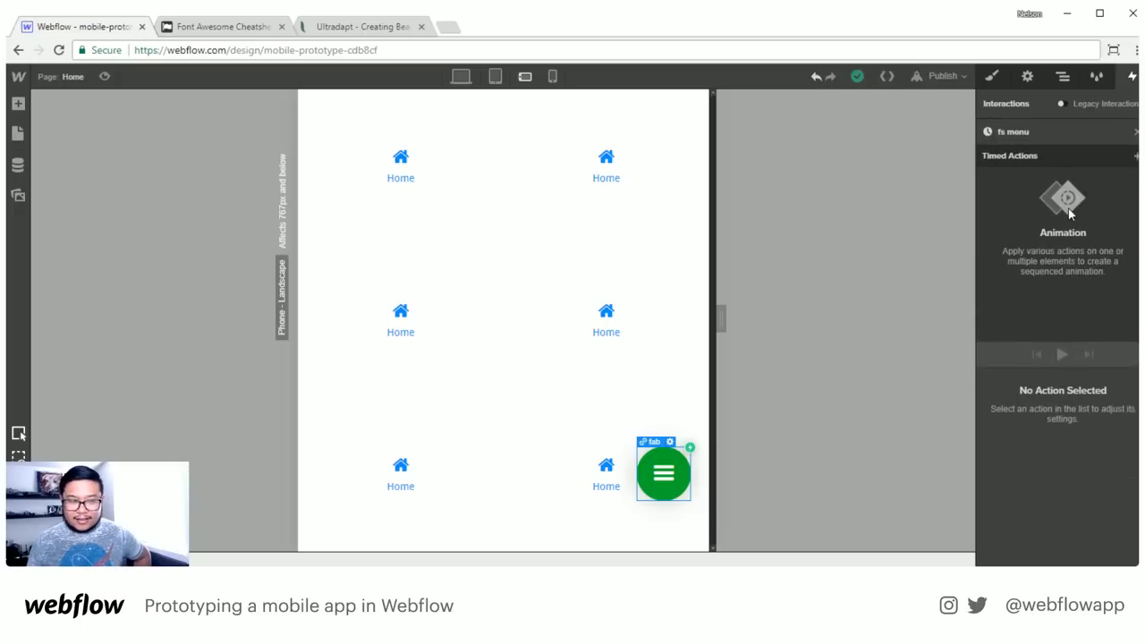
click(1063, 78)
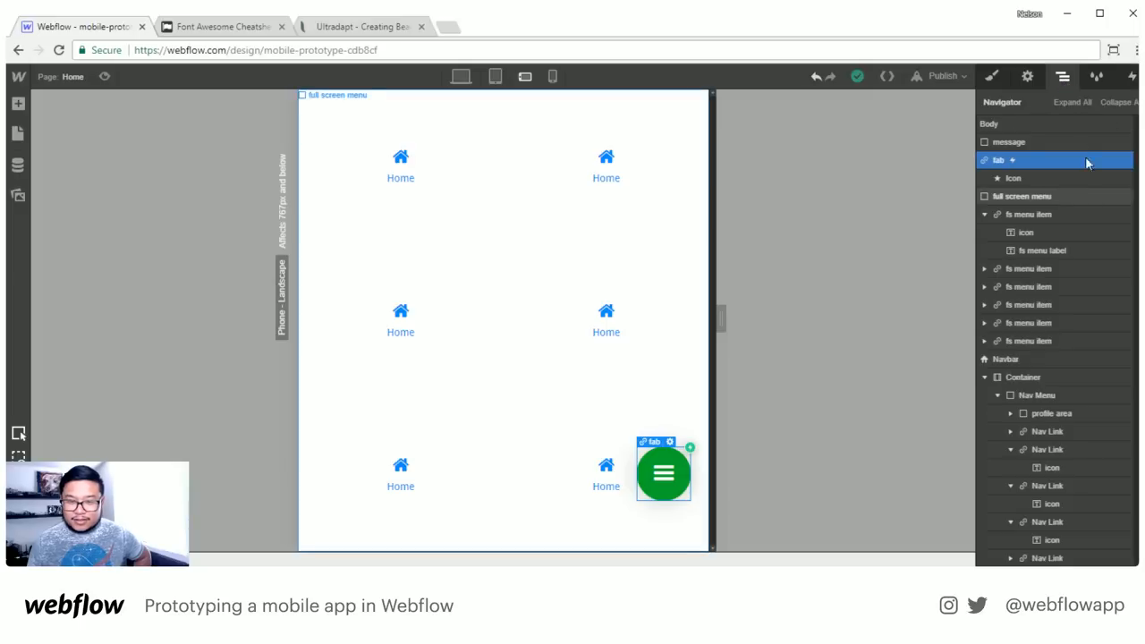
click(1082, 195)
click(1132, 76)
click(1063, 78)
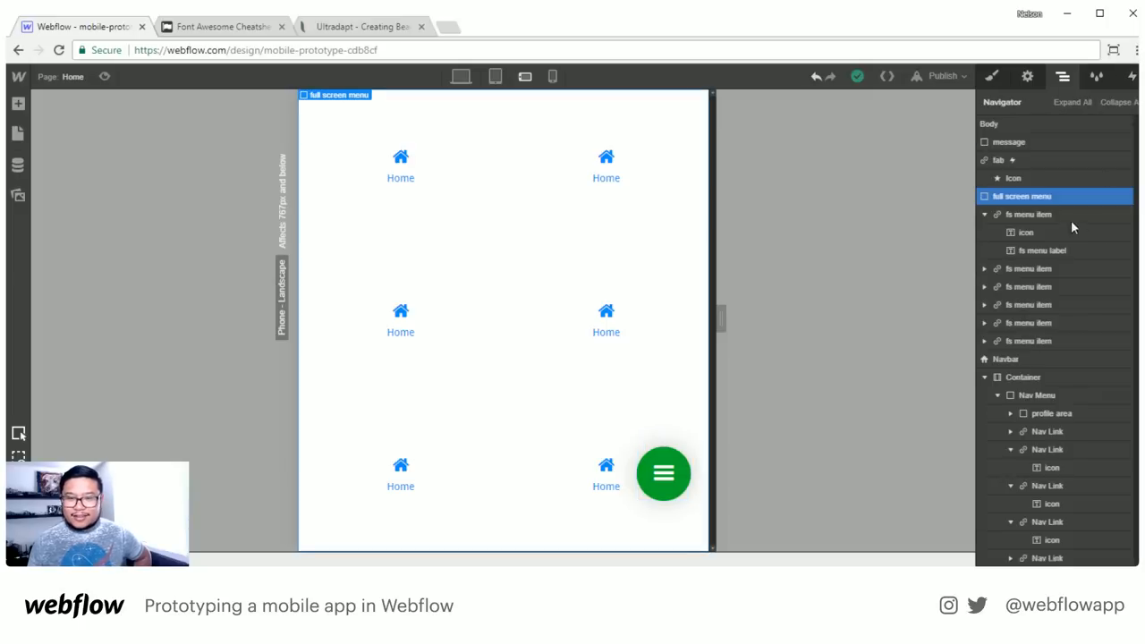
click(1069, 215)
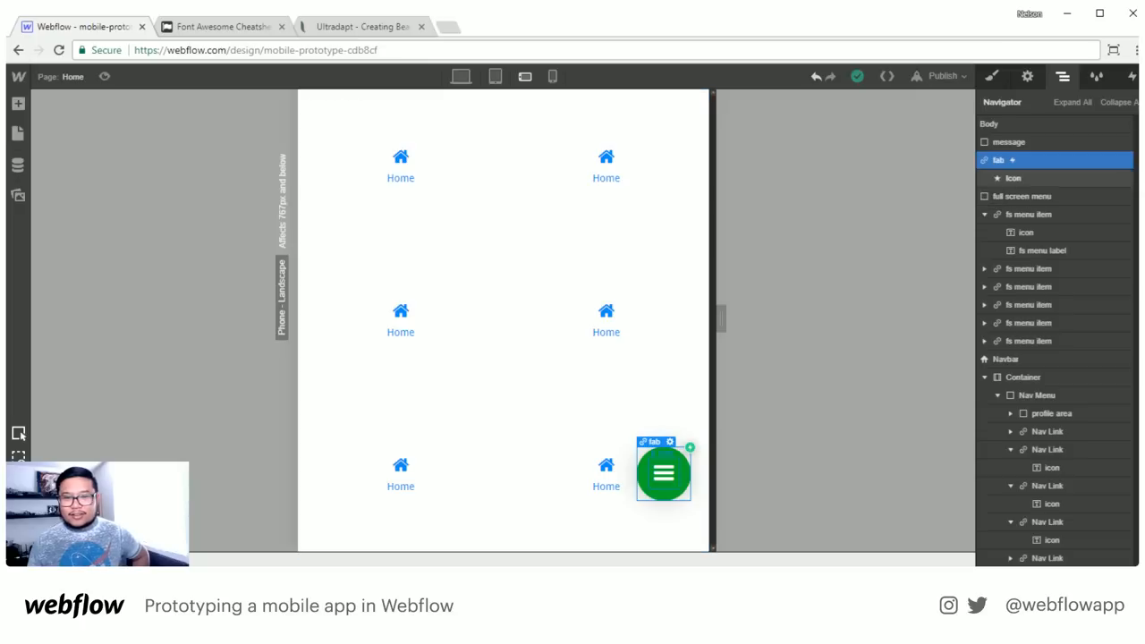
Reopen the fab button's fs menu animation and add a Move action for the full screen menu, with an initial state of -100% on Y
click(1132, 78)
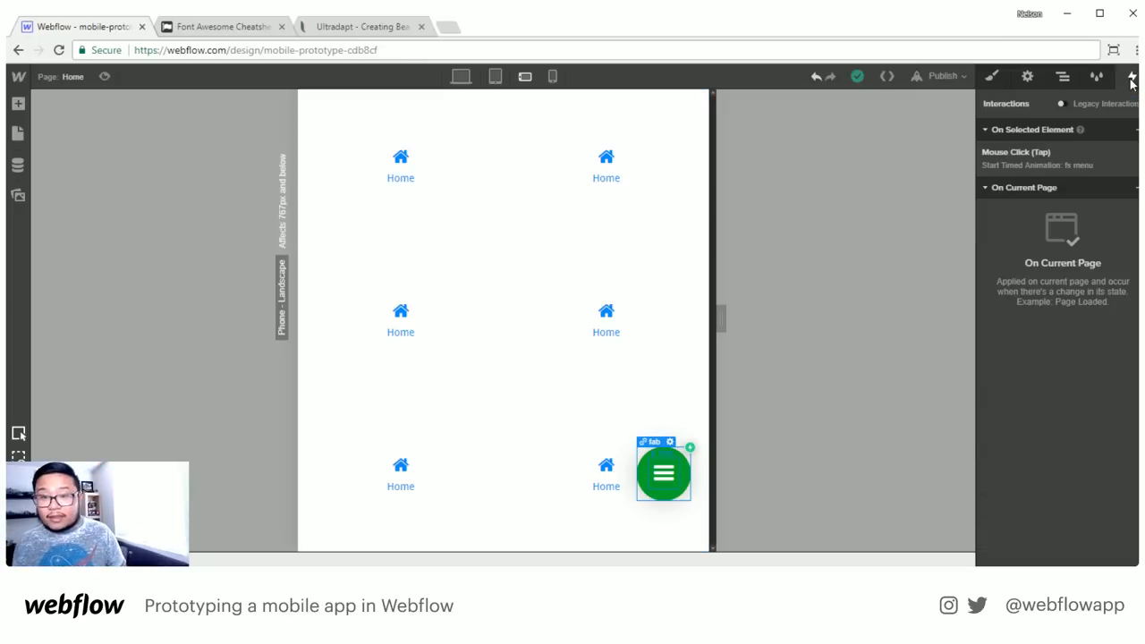
click(1041, 161)
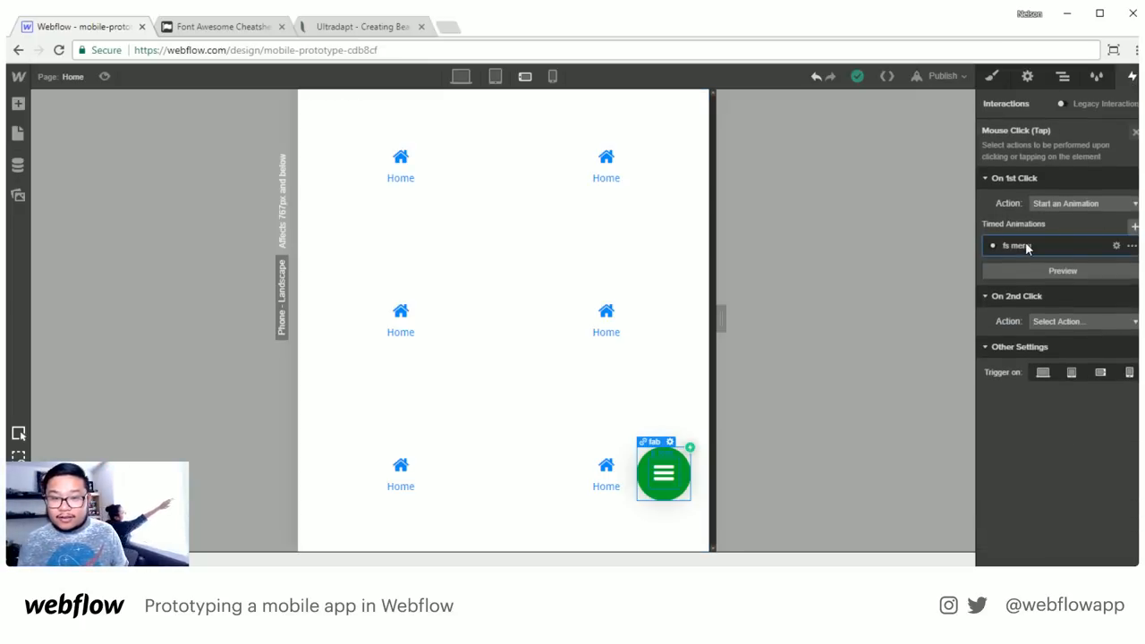
click(1026, 246)
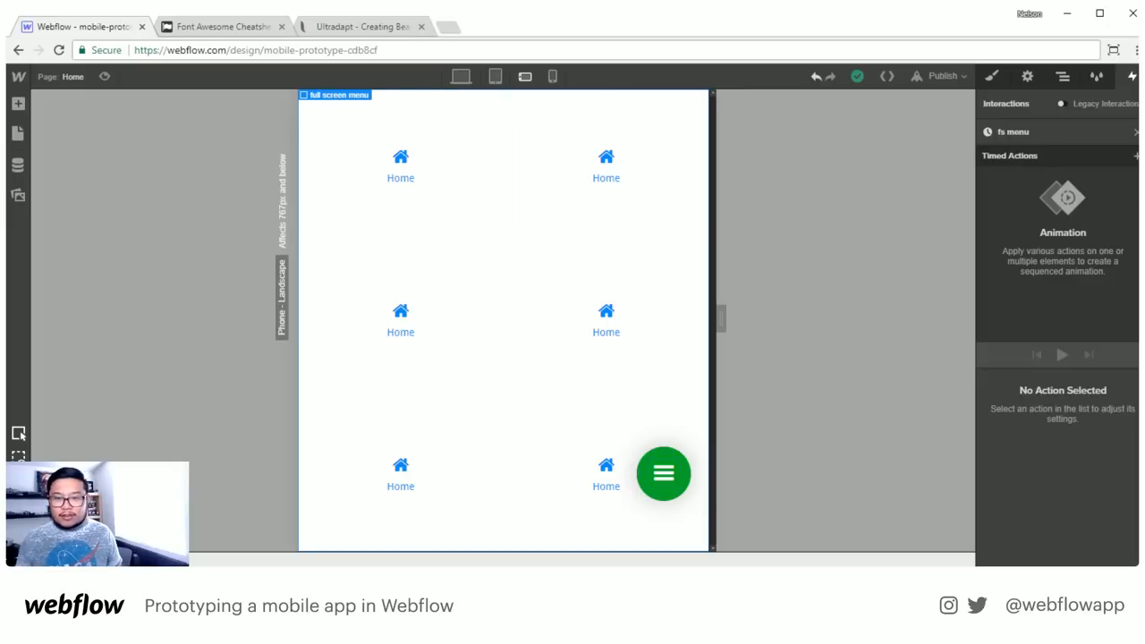
click(1135, 156)
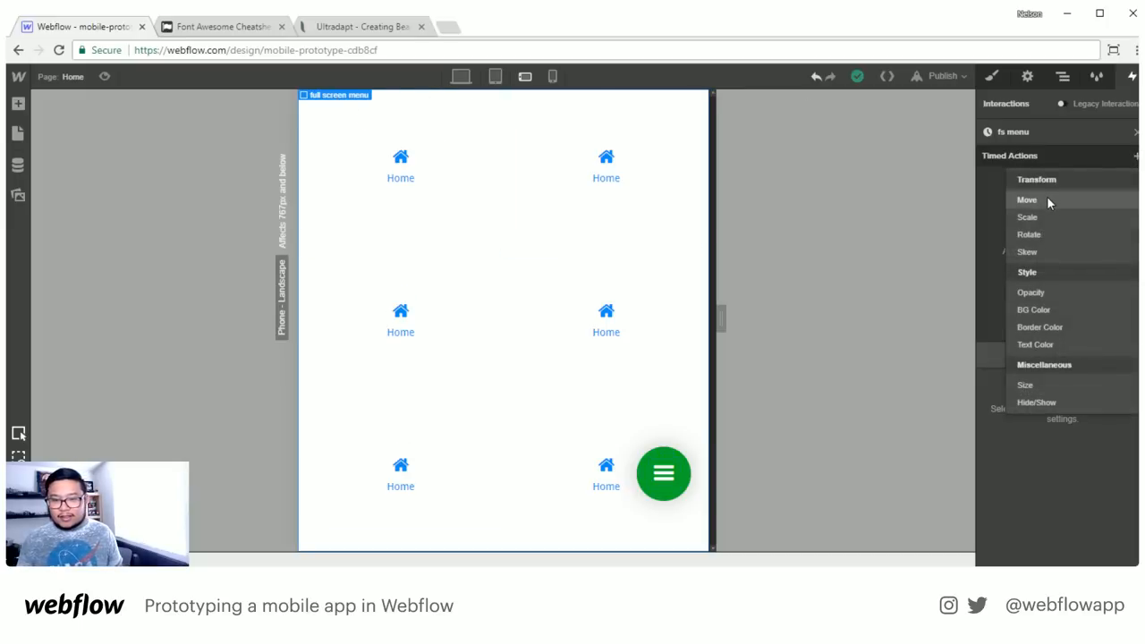
click(1046, 199)
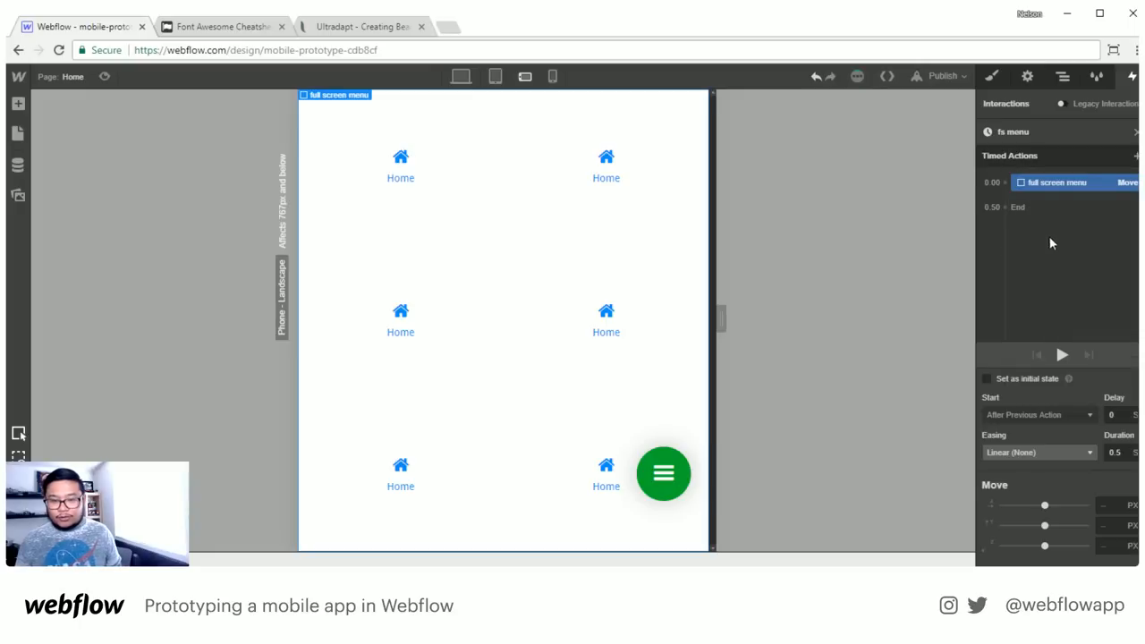
click(1009, 377)
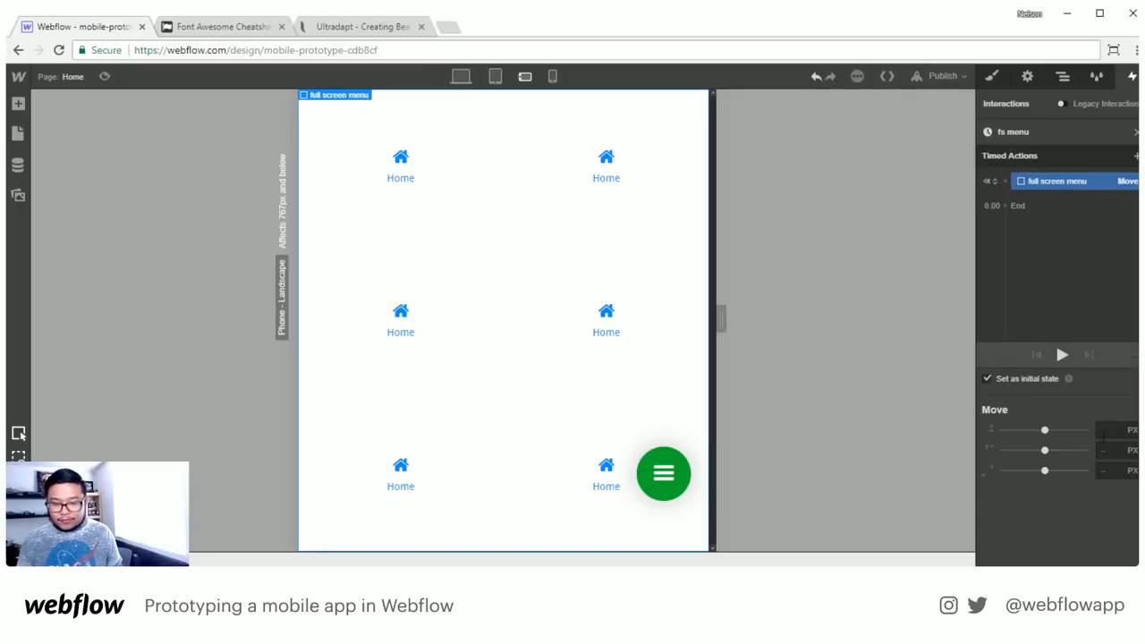
click(1114, 450)
text(-100%)
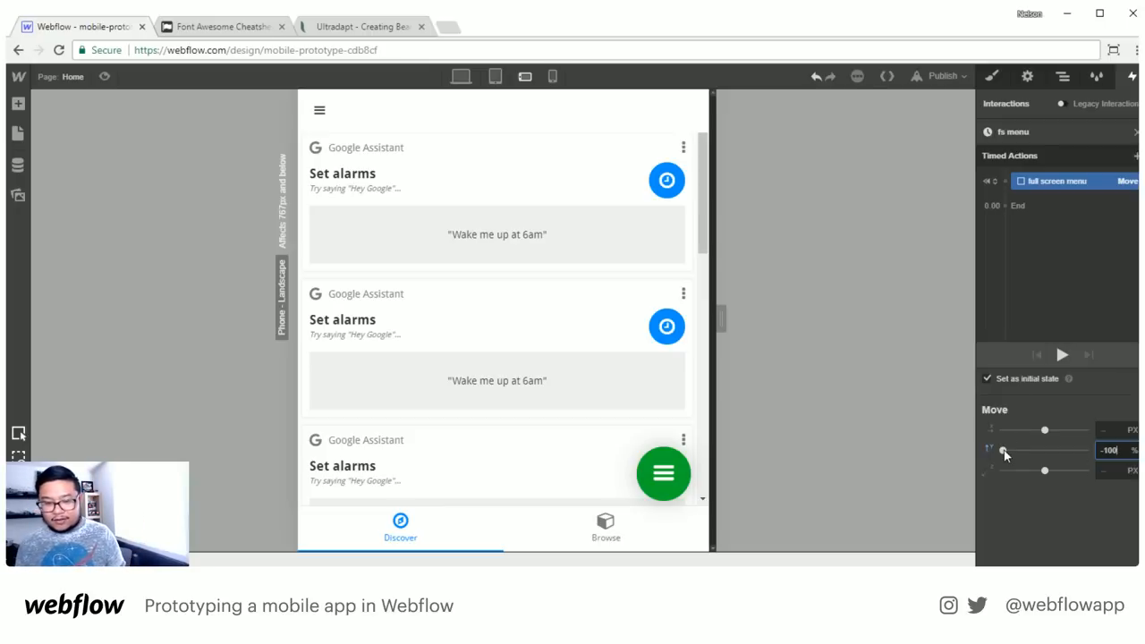
mouse_move(1003, 452)
mouse_down()
mouse_move(1018, 452)
mouse_move(991, 452)
mouse_up()
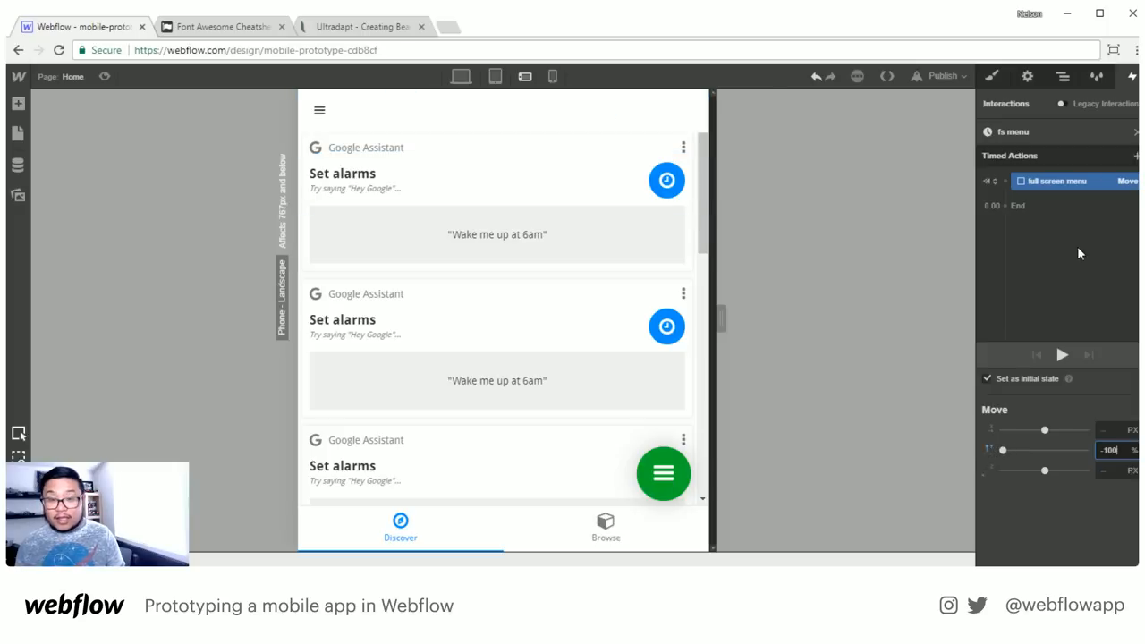
Add a second Move action bringing the full screen menu to 0% on Y, and play the animation to check it
click(1135, 155)
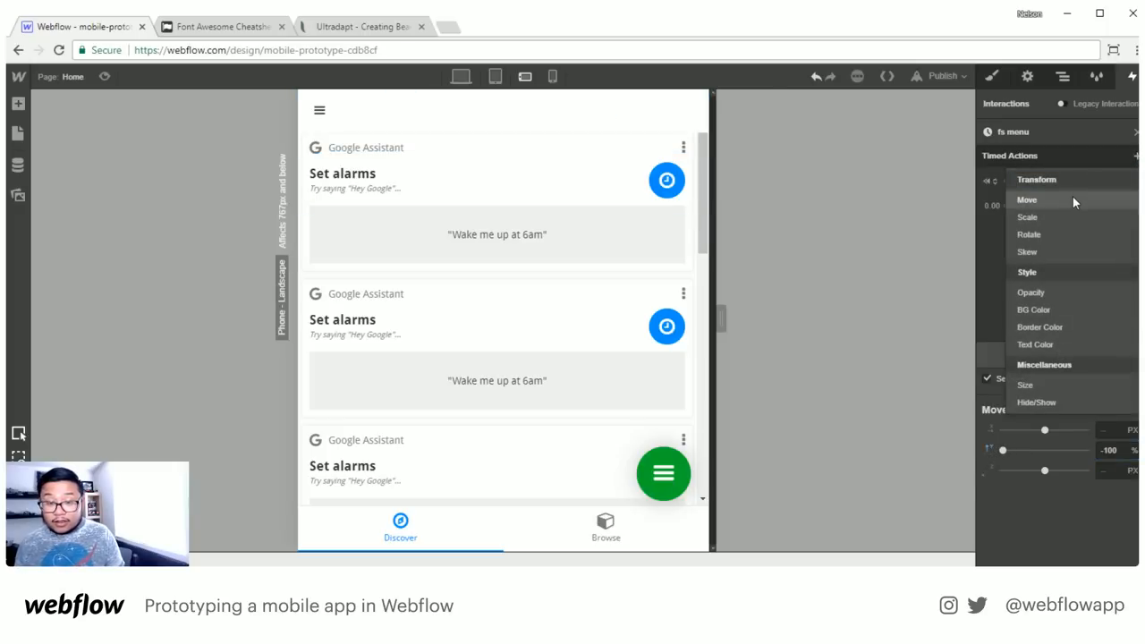
click(1073, 199)
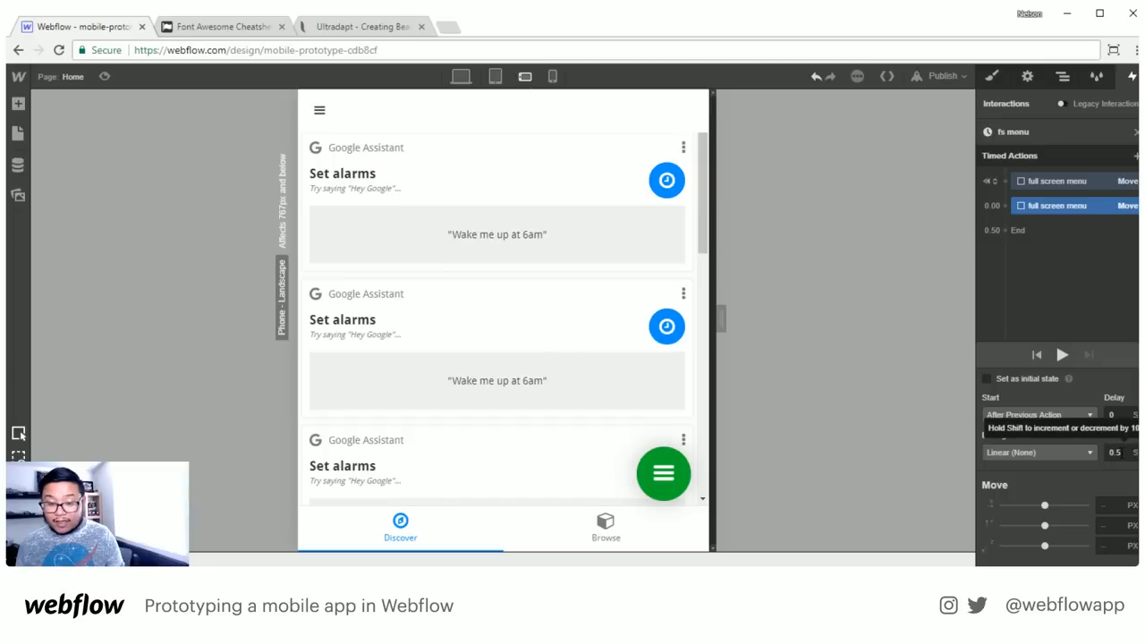
click(1106, 526)
text(0)
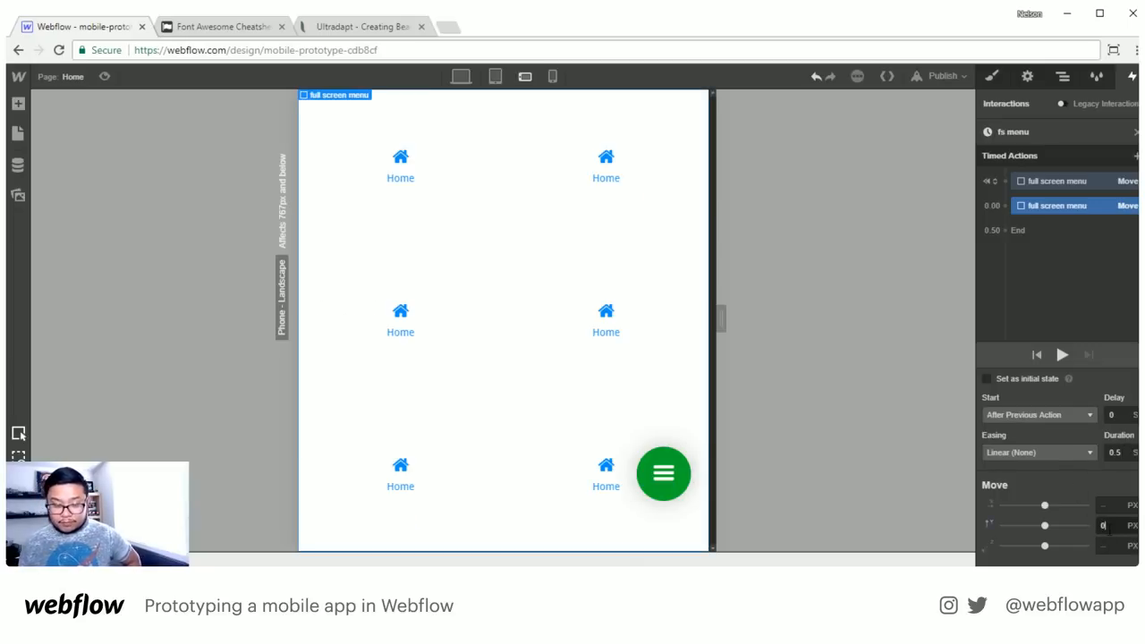
click(1109, 526)
text(%)
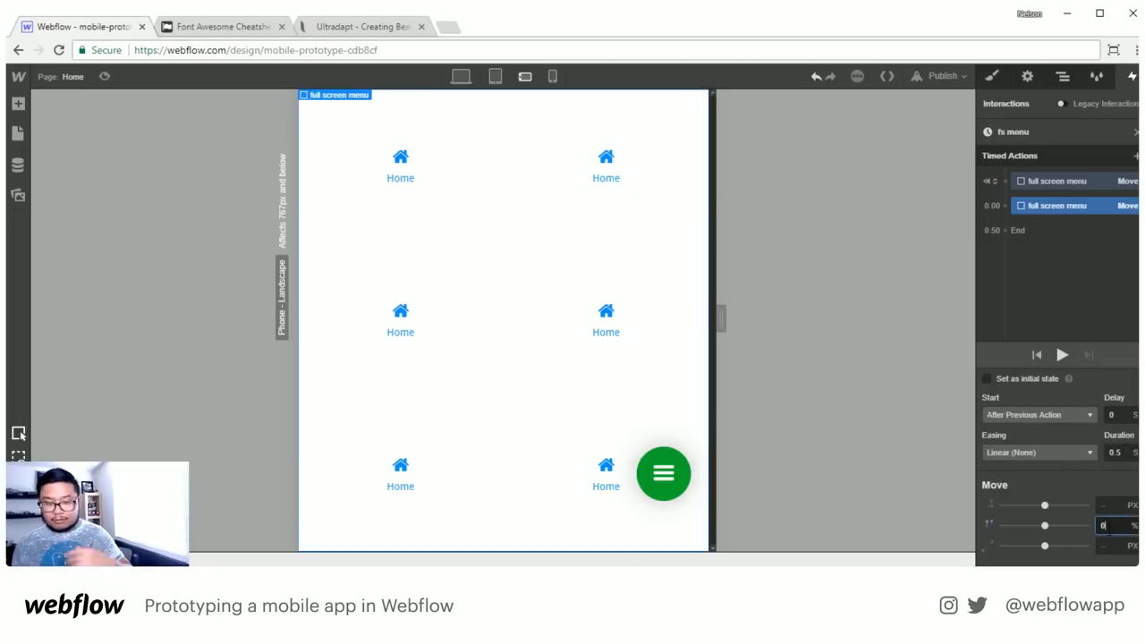
click(1061, 355)
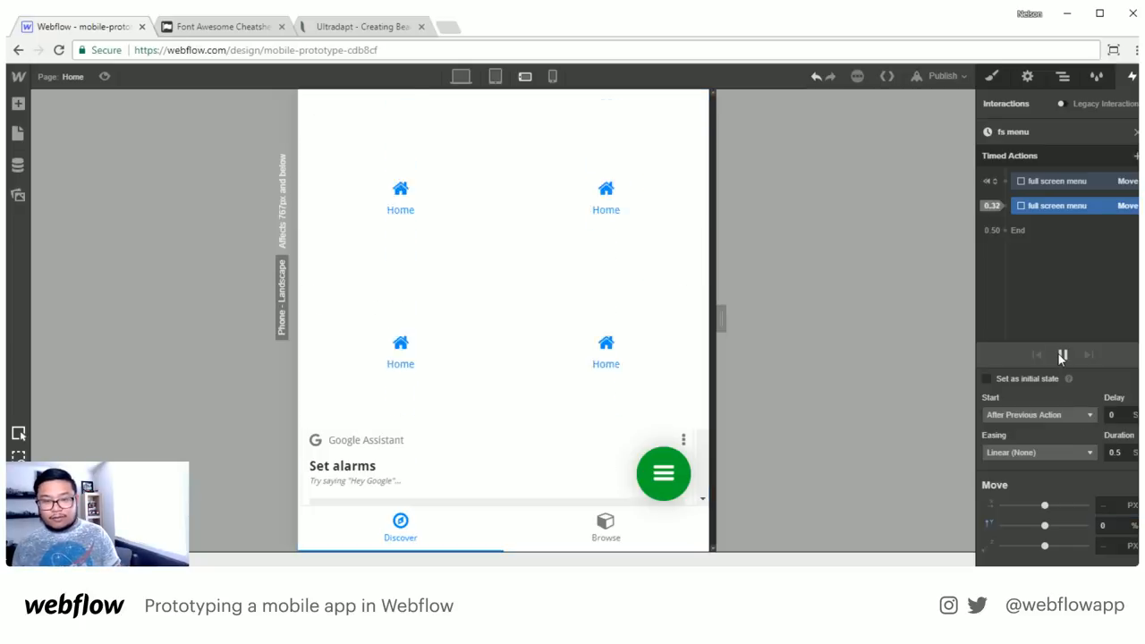
click(1061, 355)
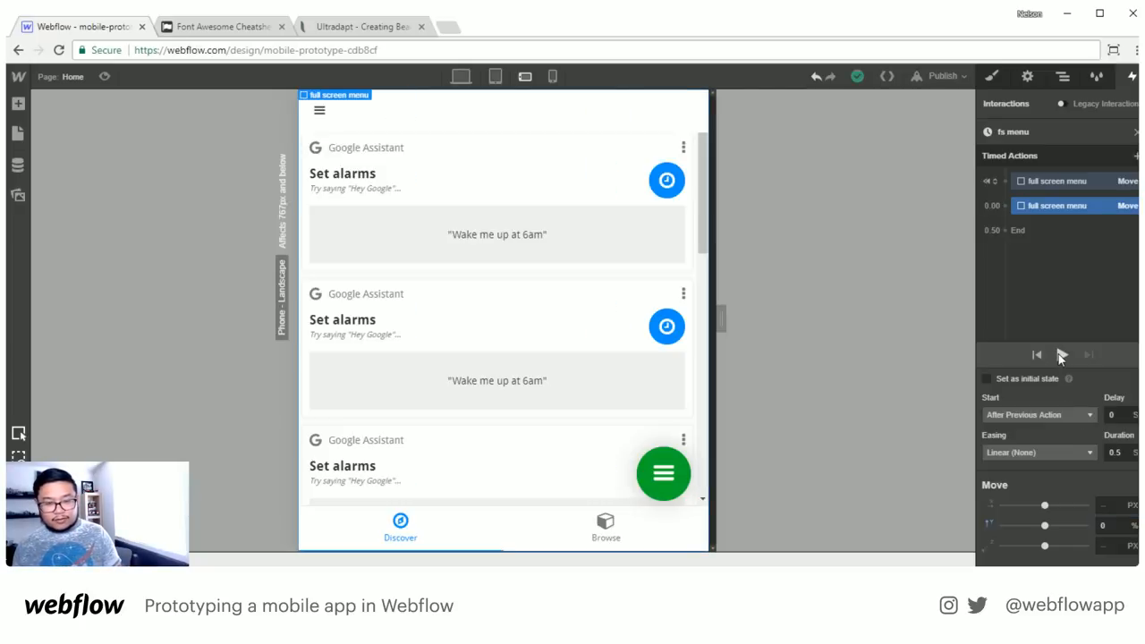
Set the second Move action's easing to Out Bounce and play the animation again
click(1031, 451)
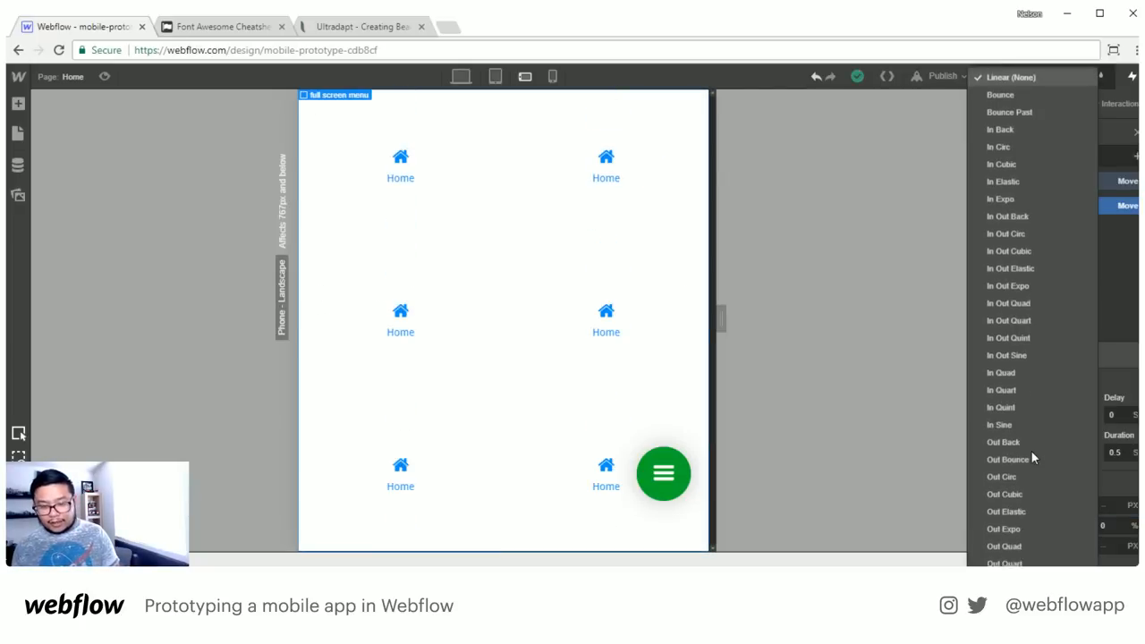
click(1031, 457)
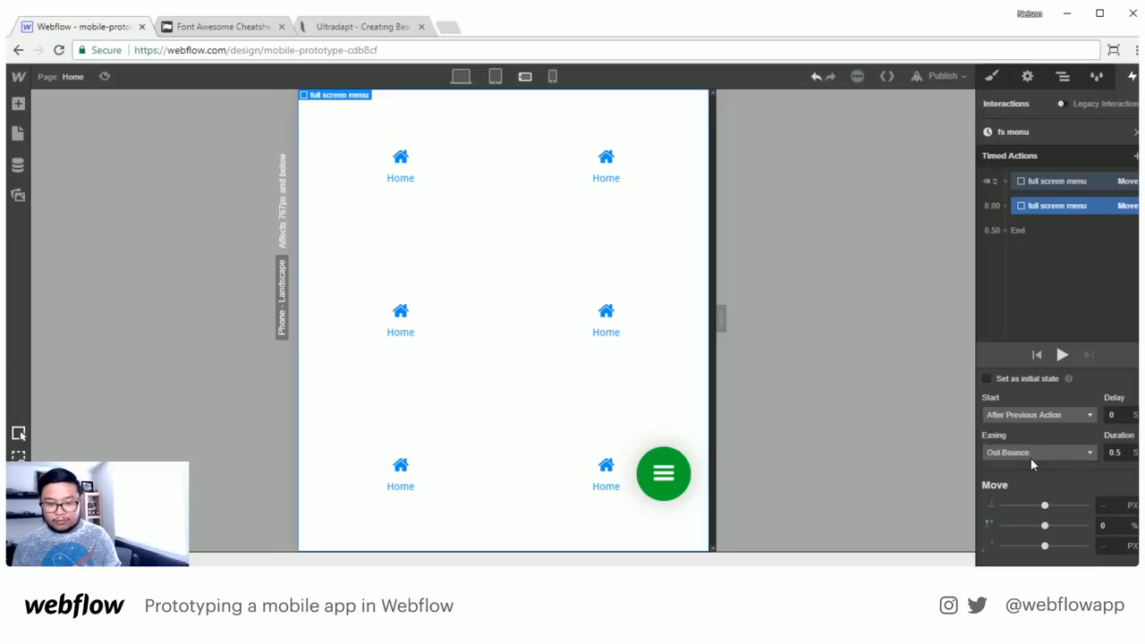
click(1061, 355)
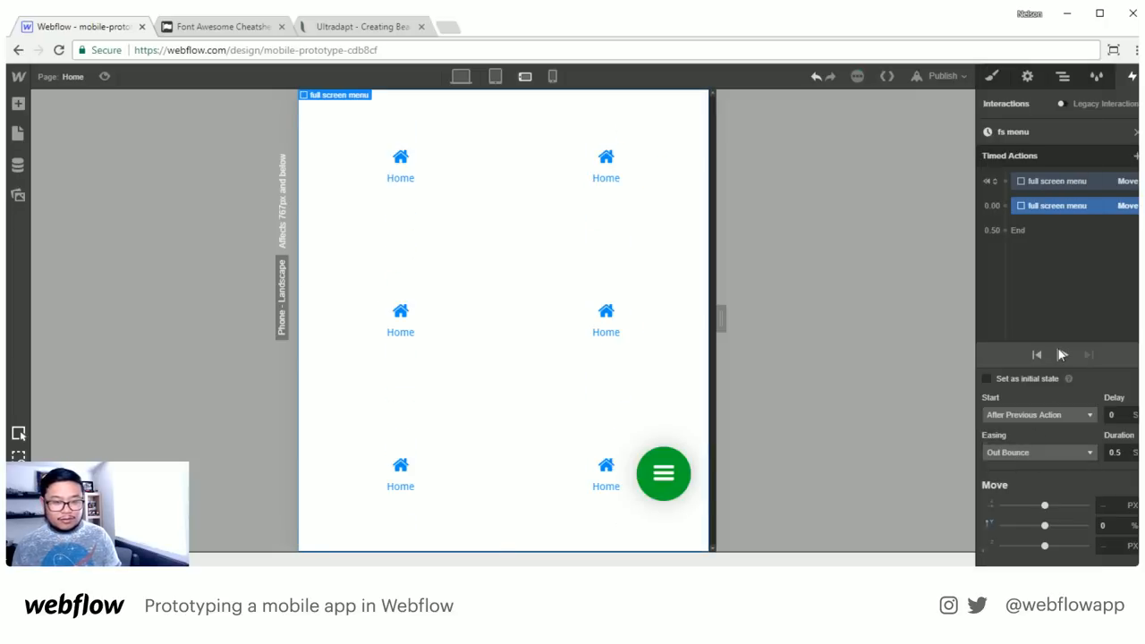
Replay the fs menu animation a few times and test the fab button in page preview
click(1061, 355)
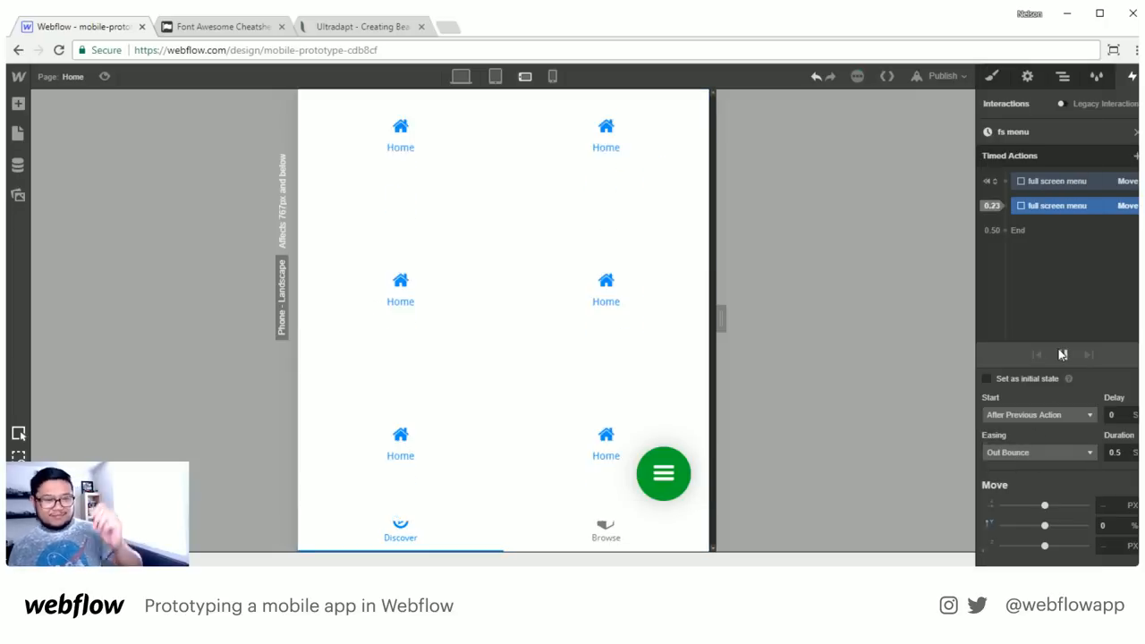
click(1060, 354)
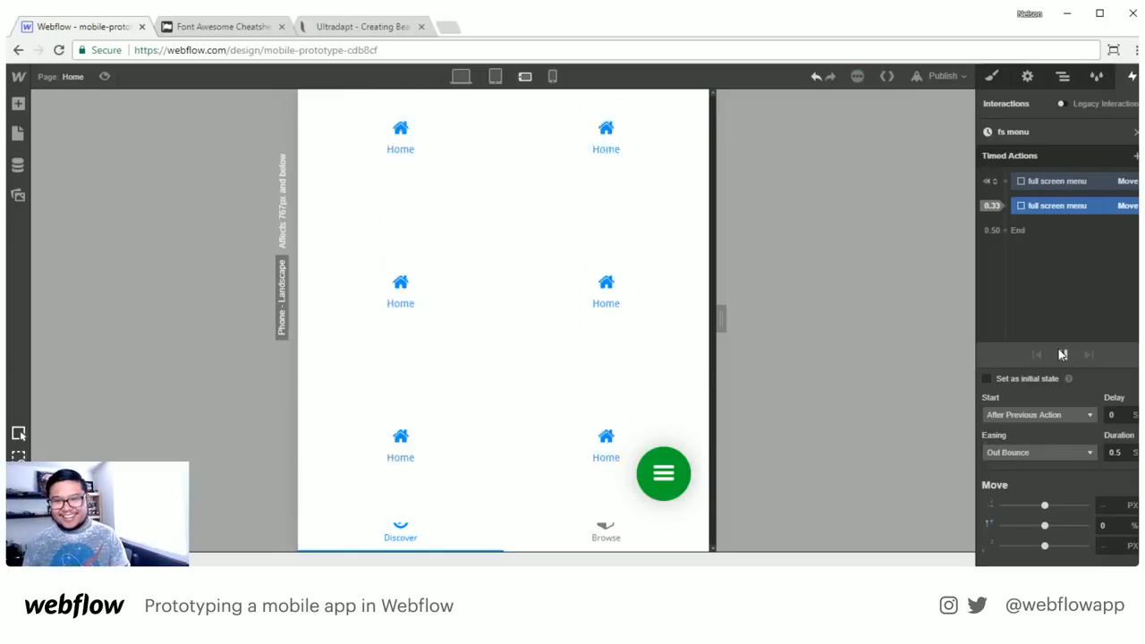
click(1060, 354)
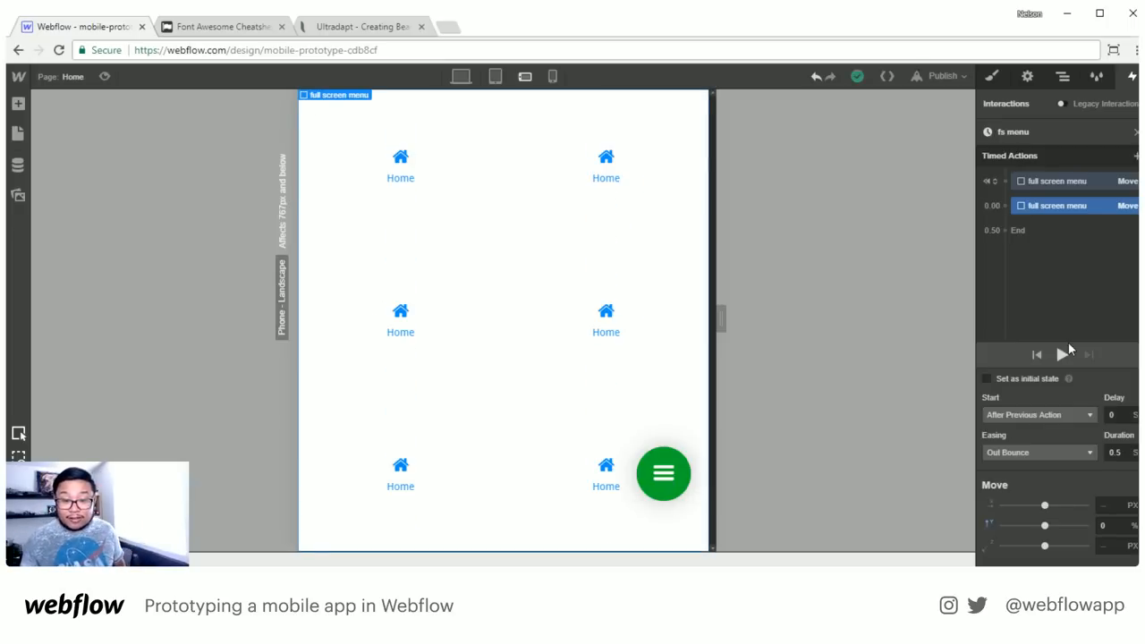
click(105, 76)
click(740, 506)
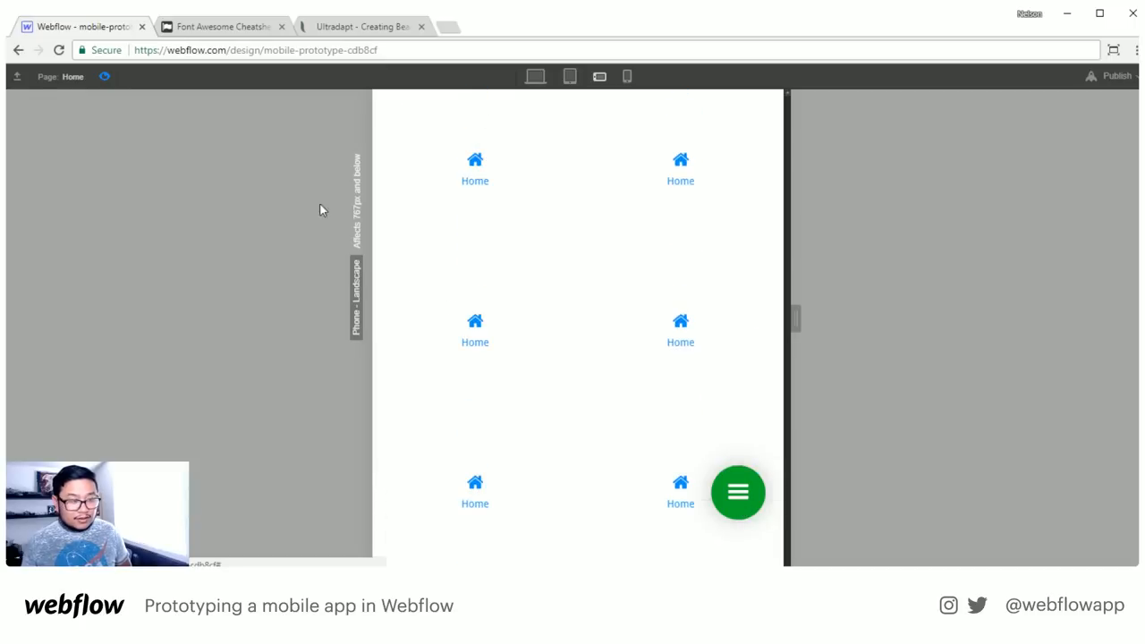
click(104, 77)
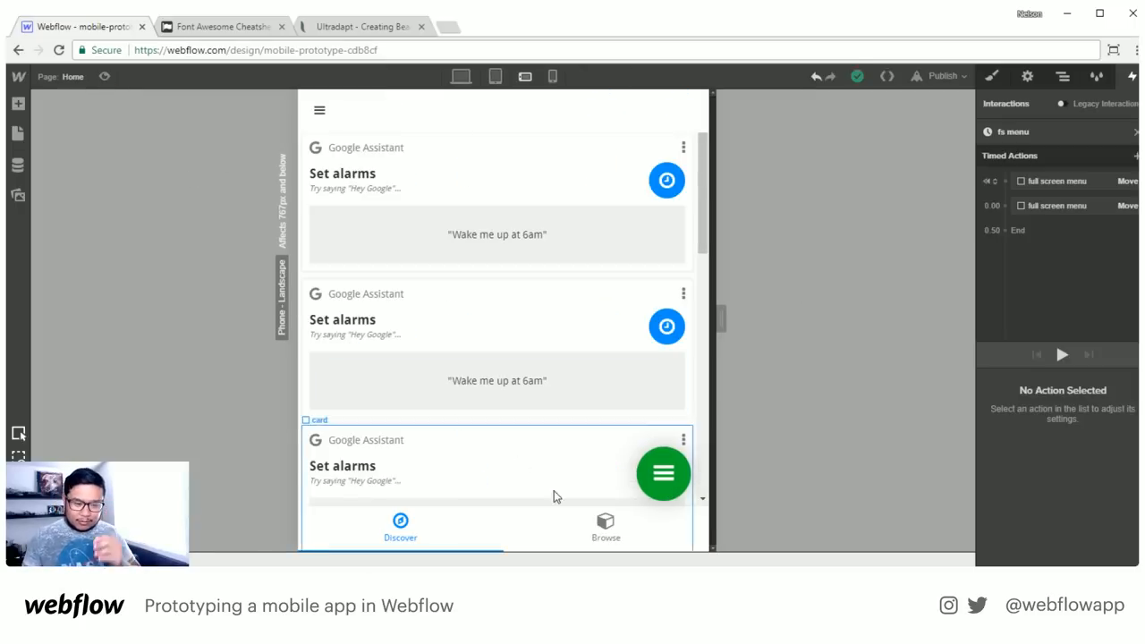
Set the fab button's second click to start an animation, and create a timed animation named "fs close" for it
click(667, 495)
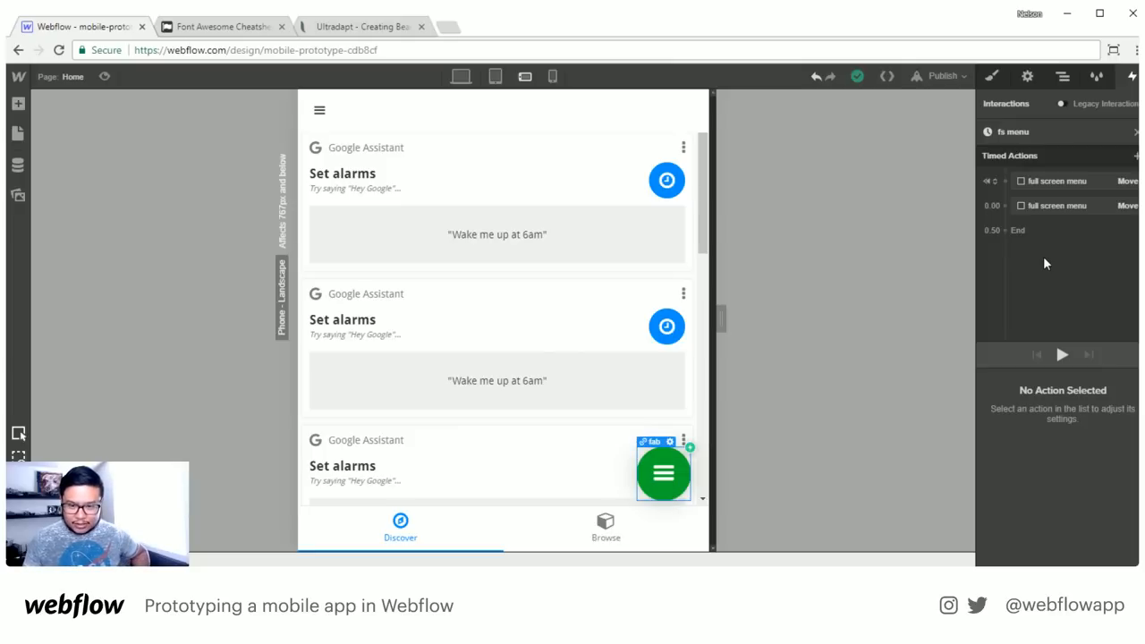
click(1136, 131)
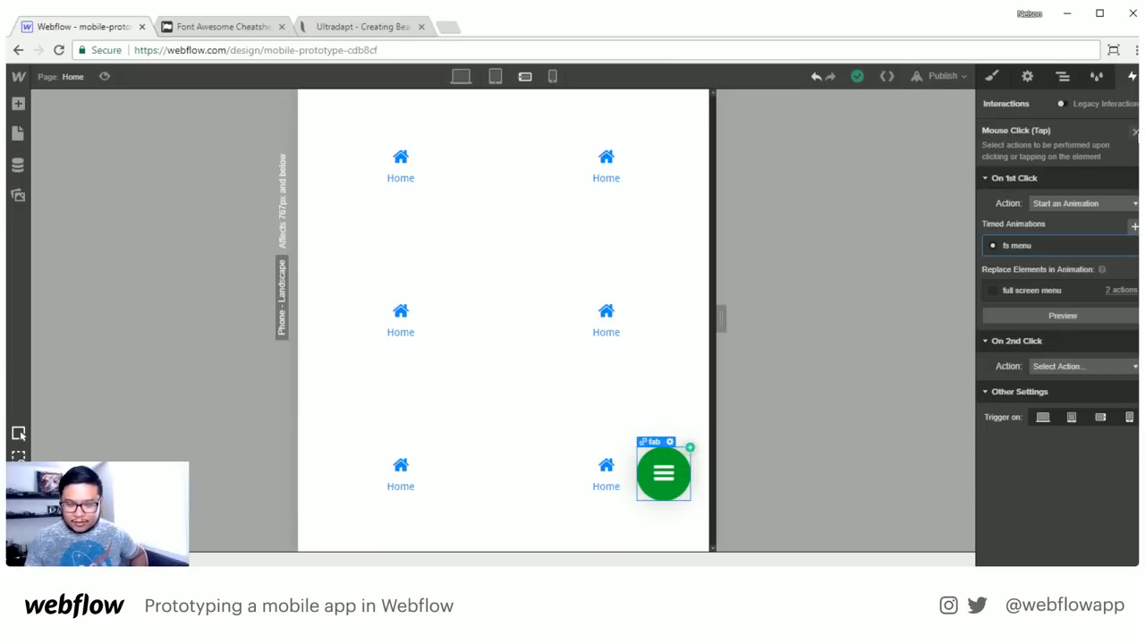
click(1057, 366)
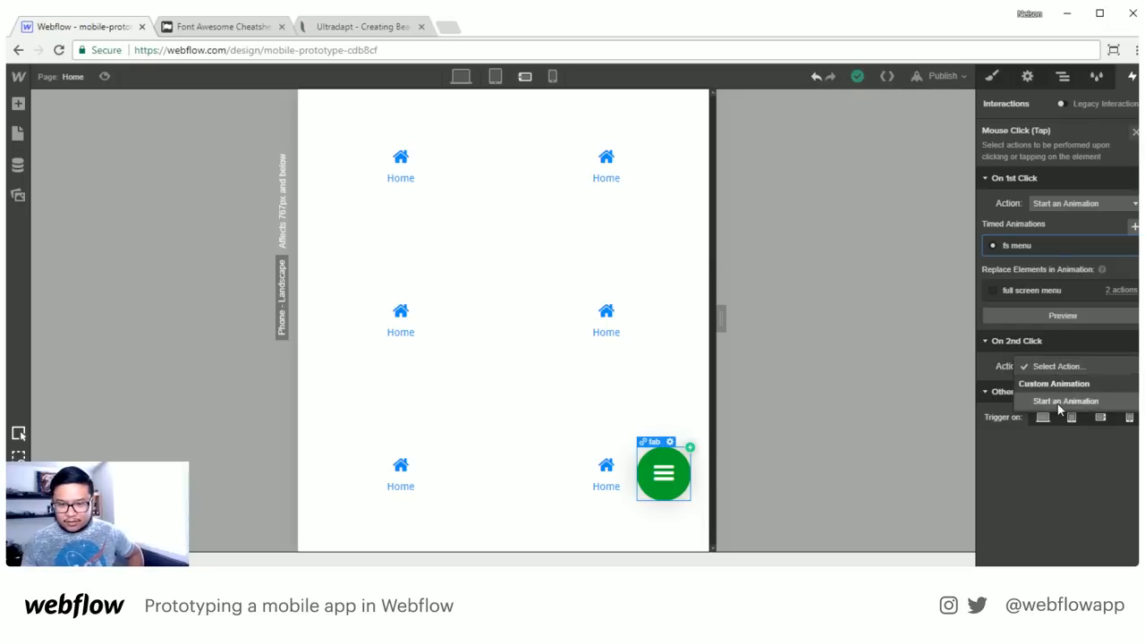
click(1057, 403)
mouse_move(1039, 410)
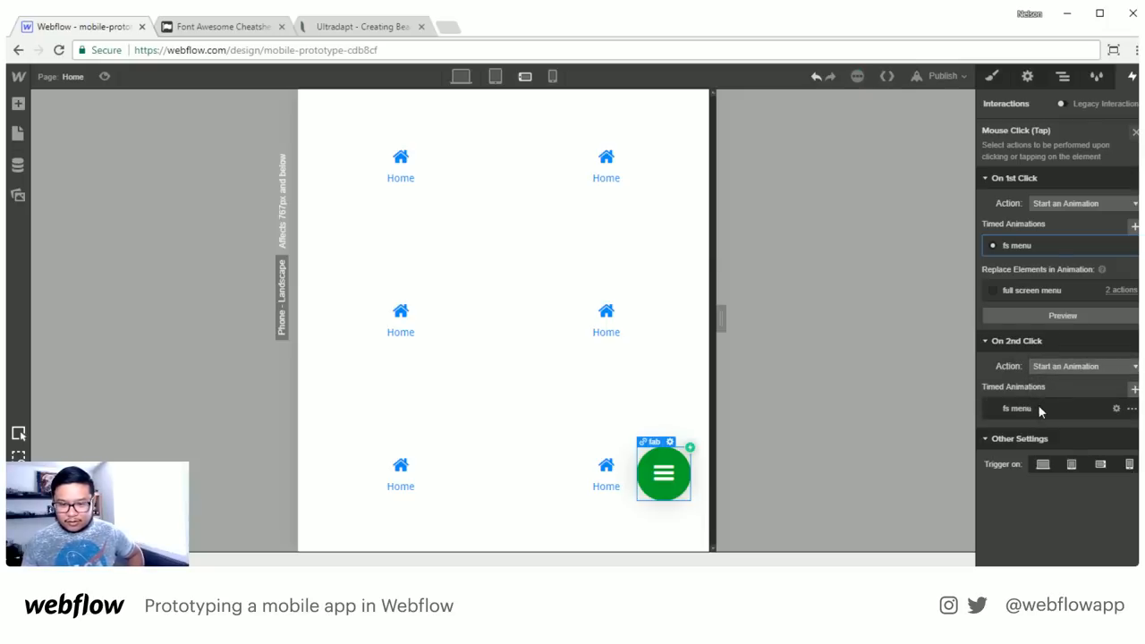
click(1133, 389)
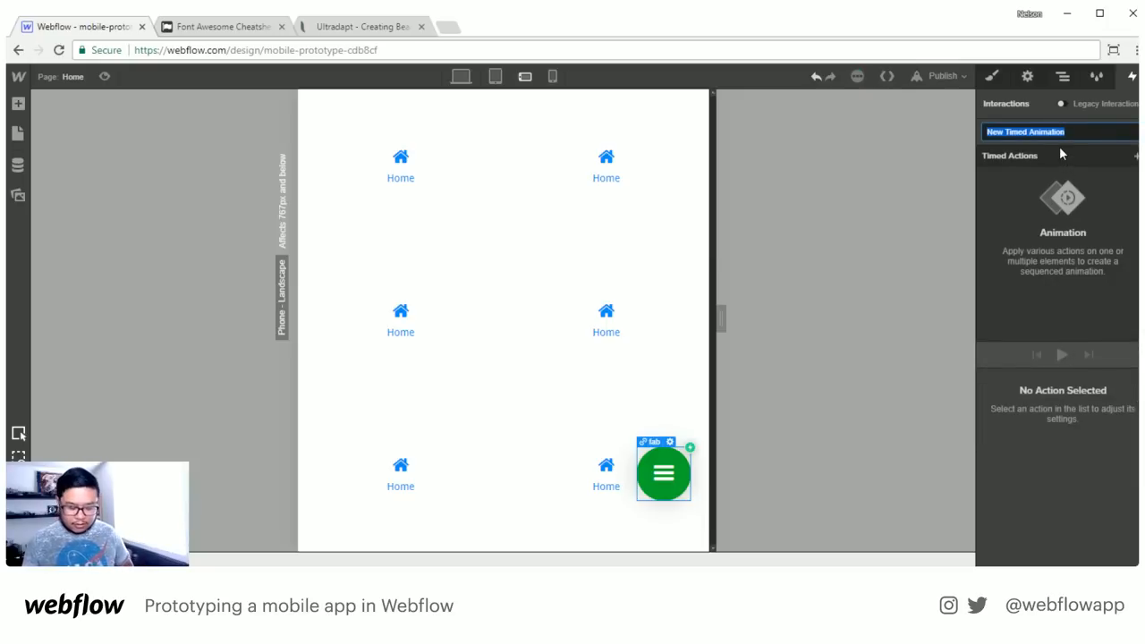
text(fs close)
key(Return)
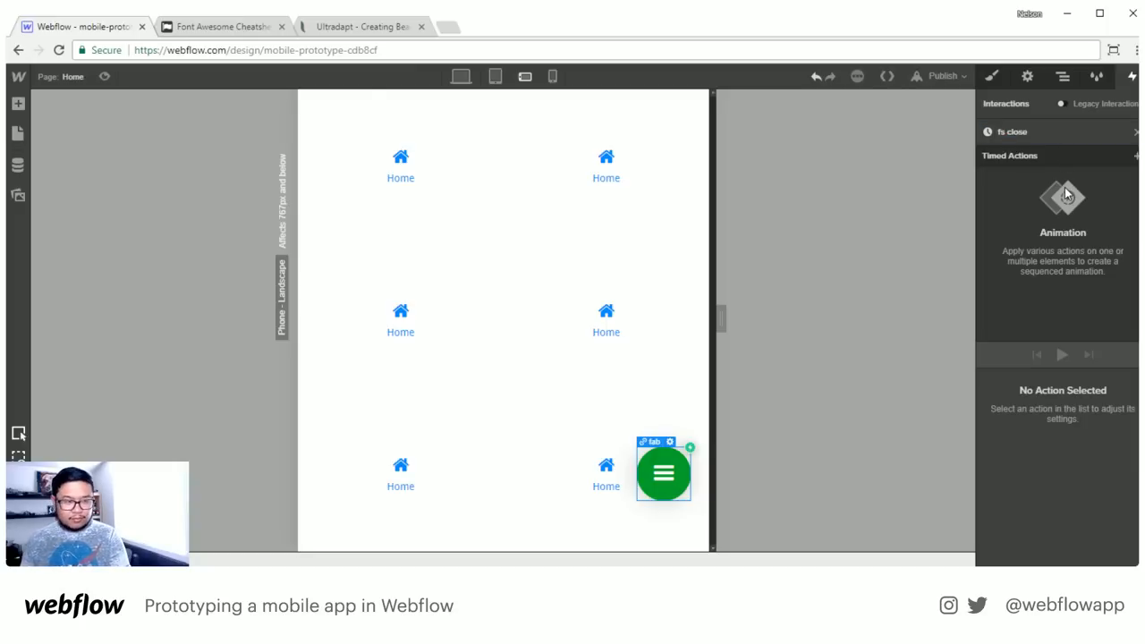
Add a Move action for the full screen menu to fs close, with an initial state of 0% on Y
click(1135, 156)
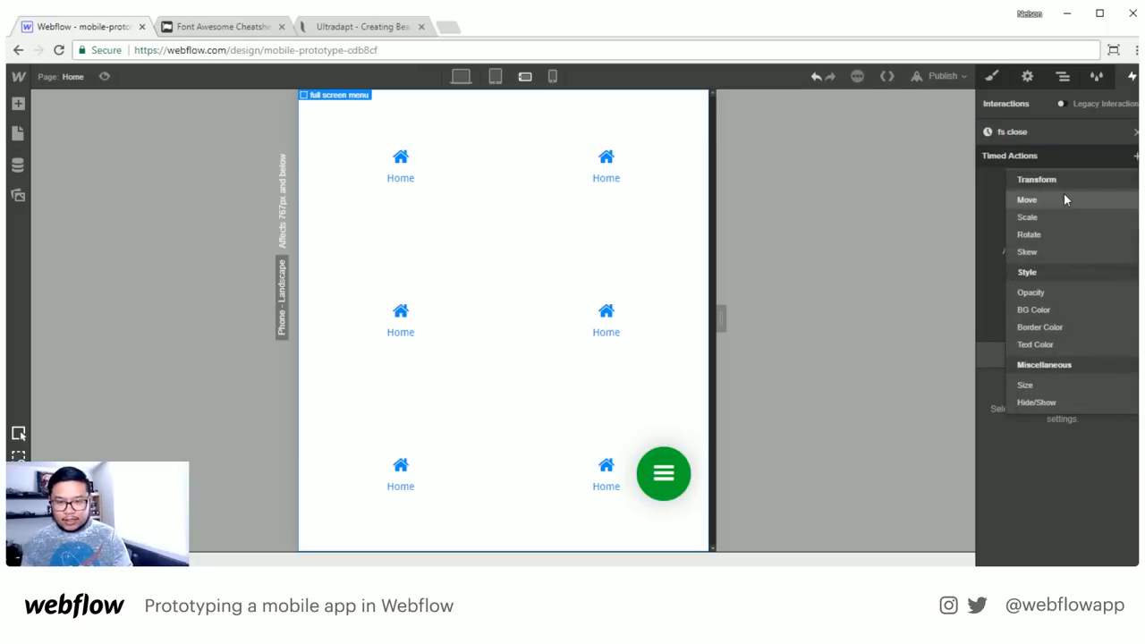
click(1063, 200)
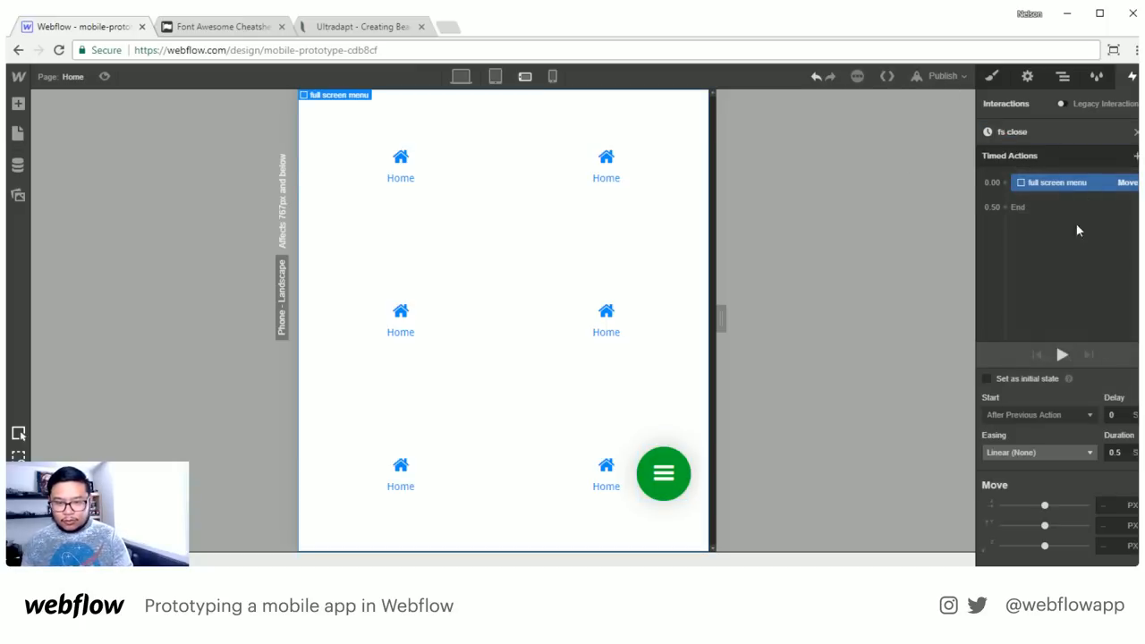
click(1012, 377)
click(1109, 450)
text(0)
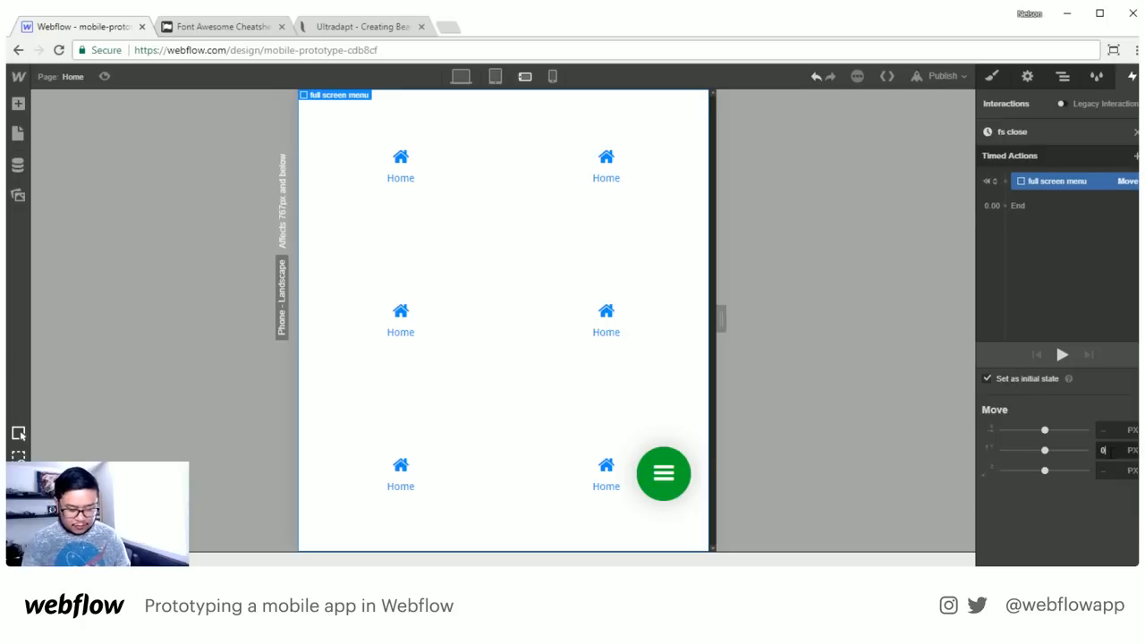
text(%)
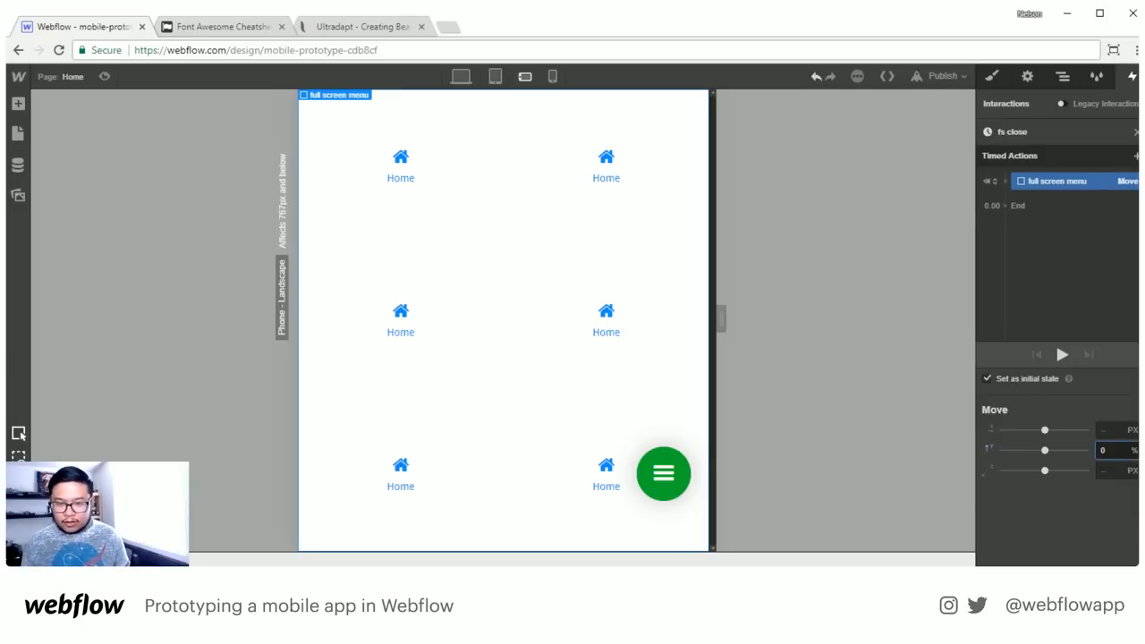
Add a second Move action taking the full screen menu to -100% on Y, and play the fs close animation
click(1136, 155)
click(1064, 198)
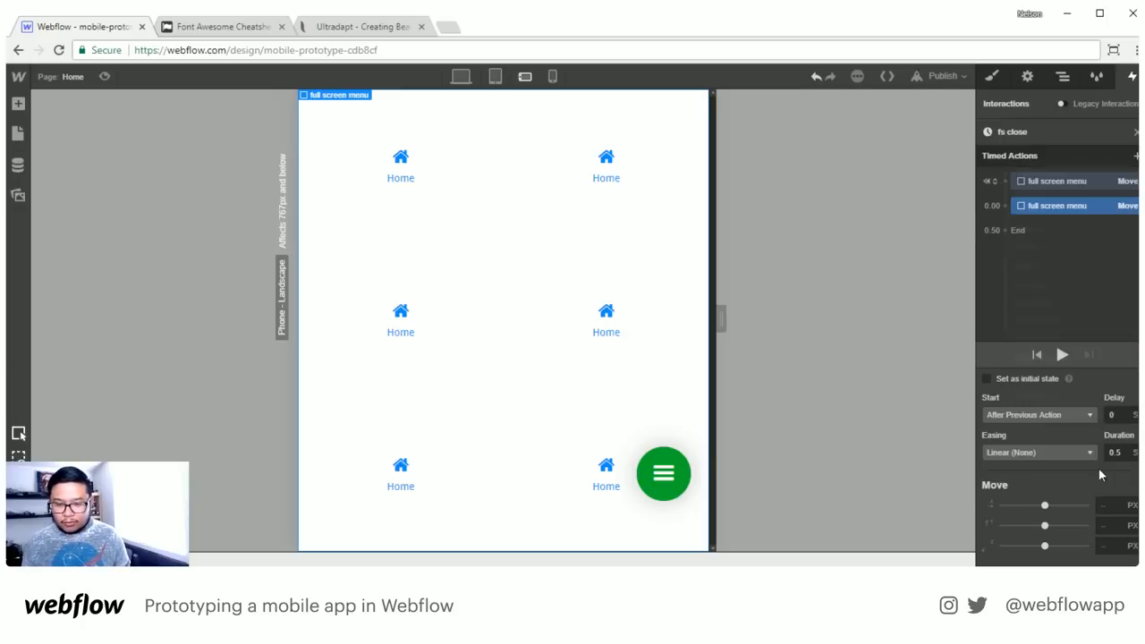
click(1106, 525)
text(-100)
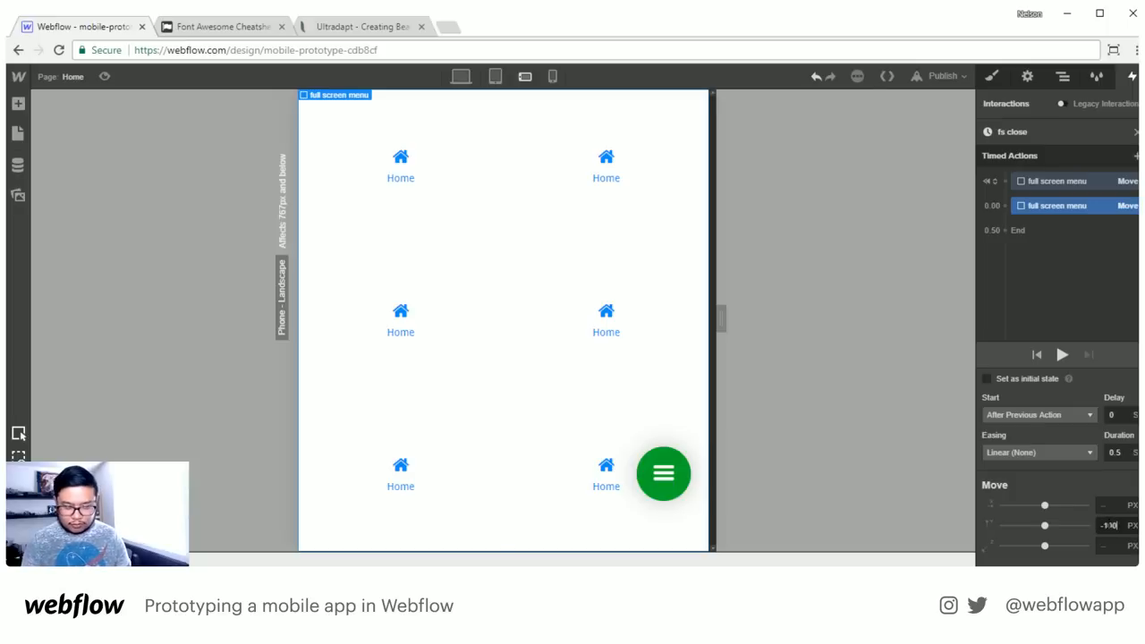
click(1061, 355)
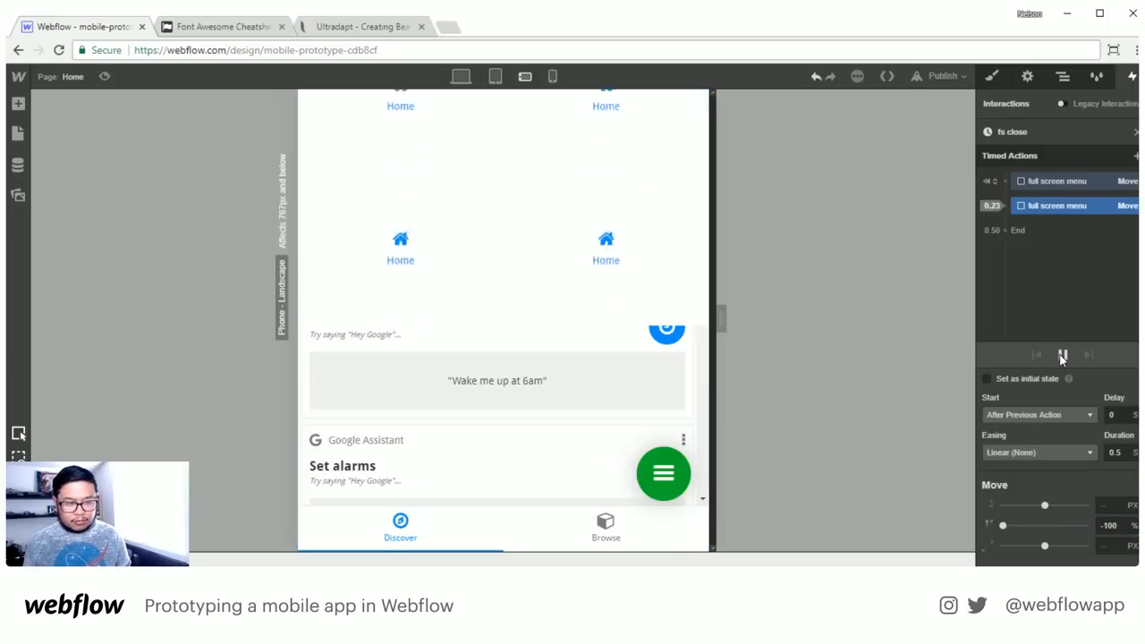
click(1062, 356)
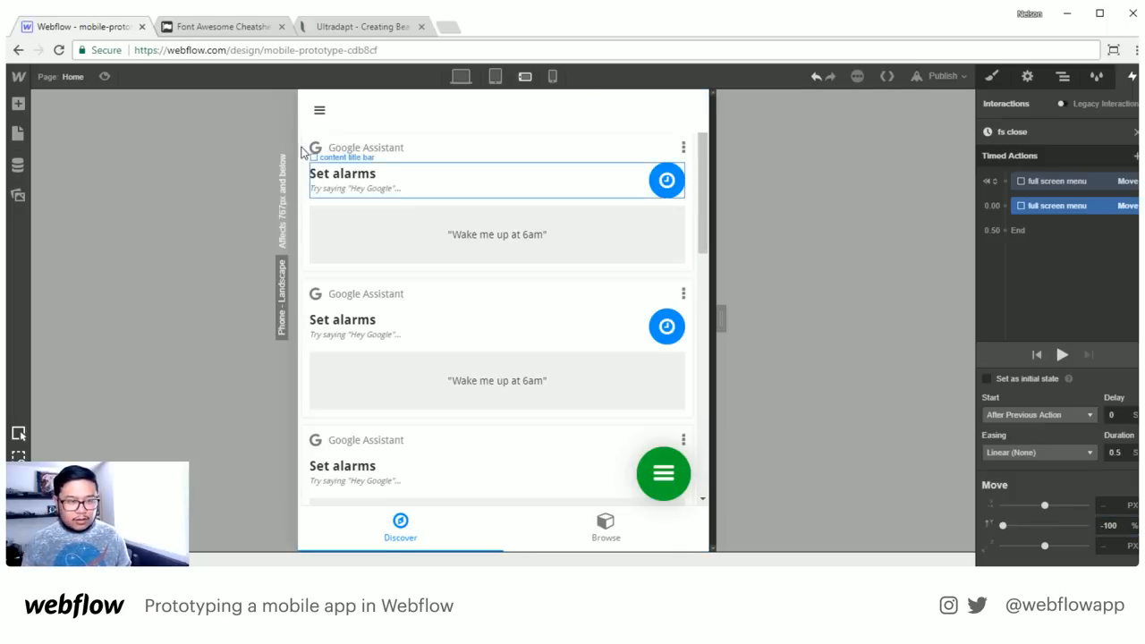
Test opening and closing the full screen menu repeatedly with the fab button in page preview
click(105, 77)
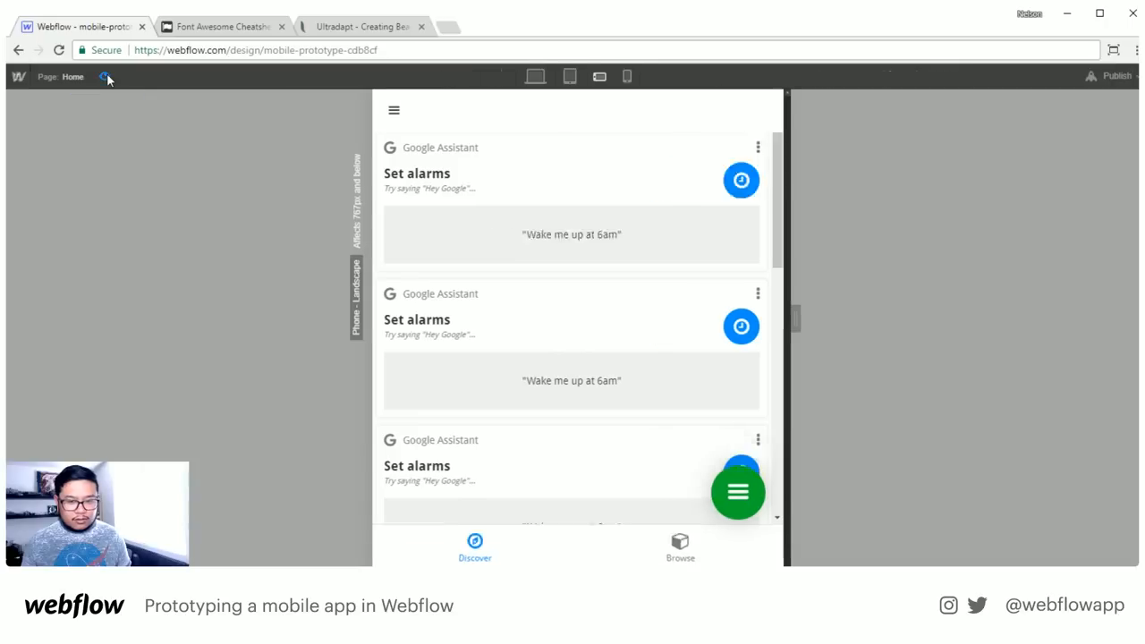
click(738, 494)
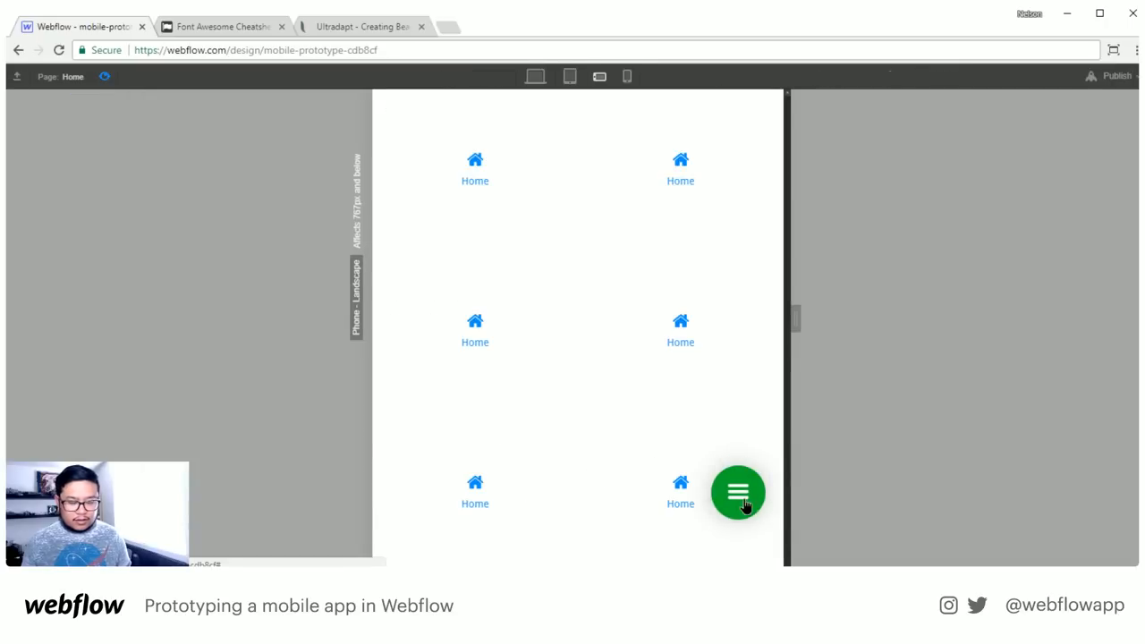
click(739, 493)
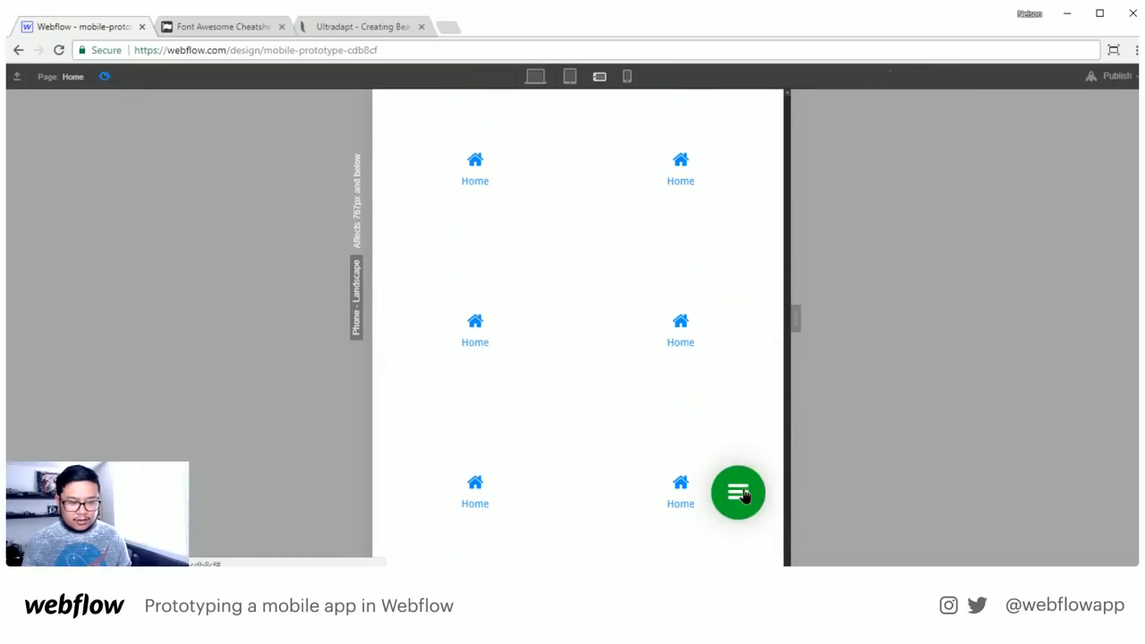
click(739, 494)
click(740, 494)
click(741, 494)
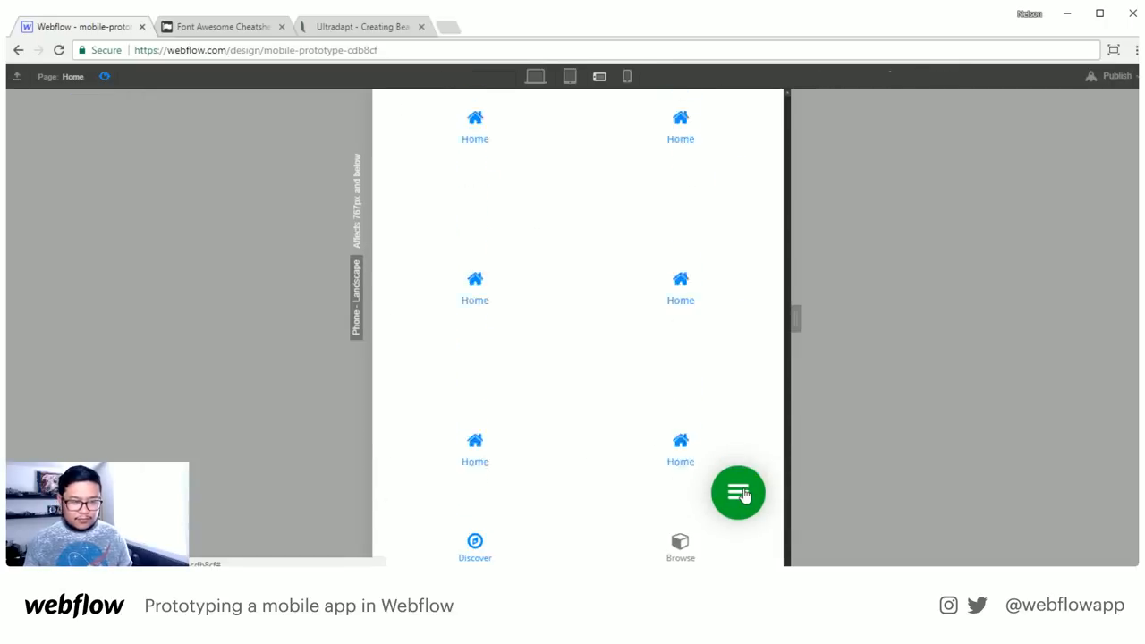
click(740, 493)
click(741, 494)
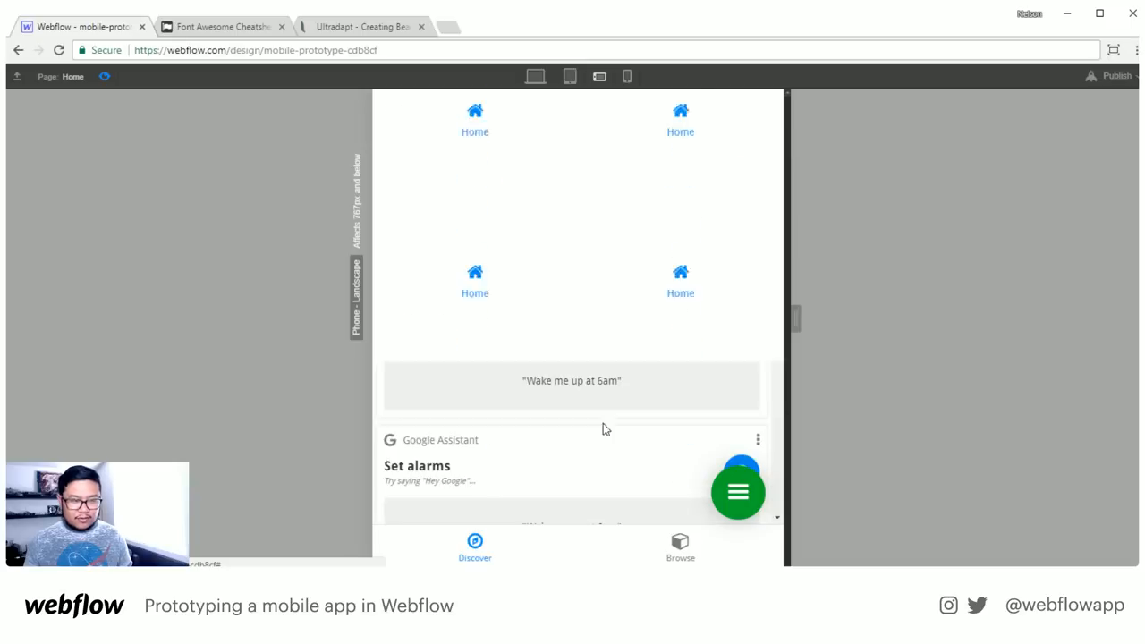
click(105, 77)
click(106, 76)
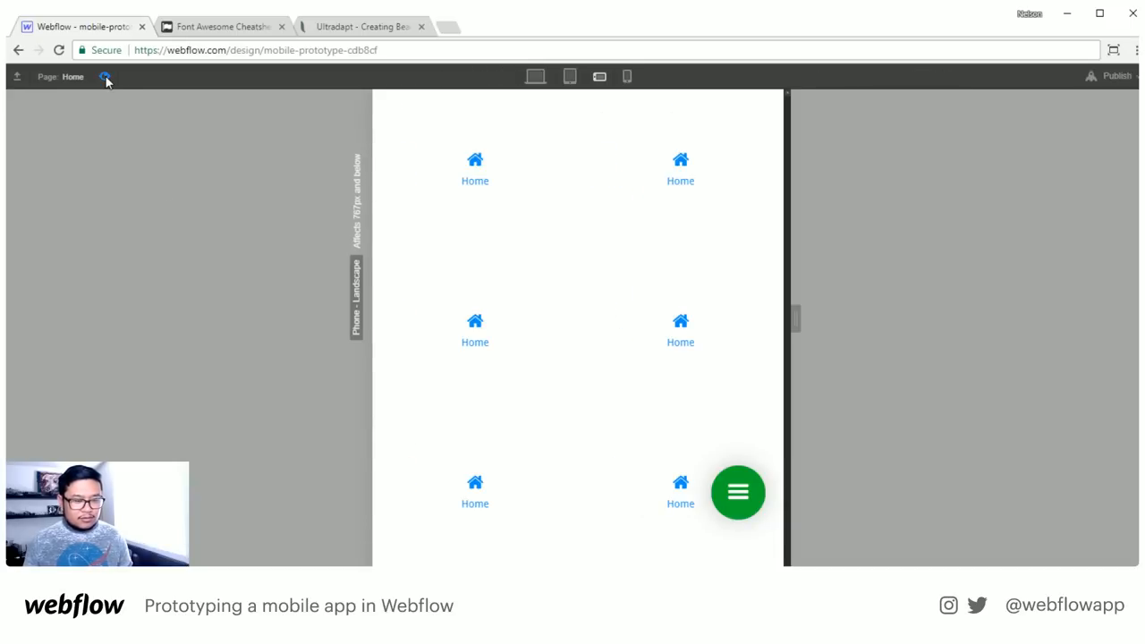
click(105, 76)
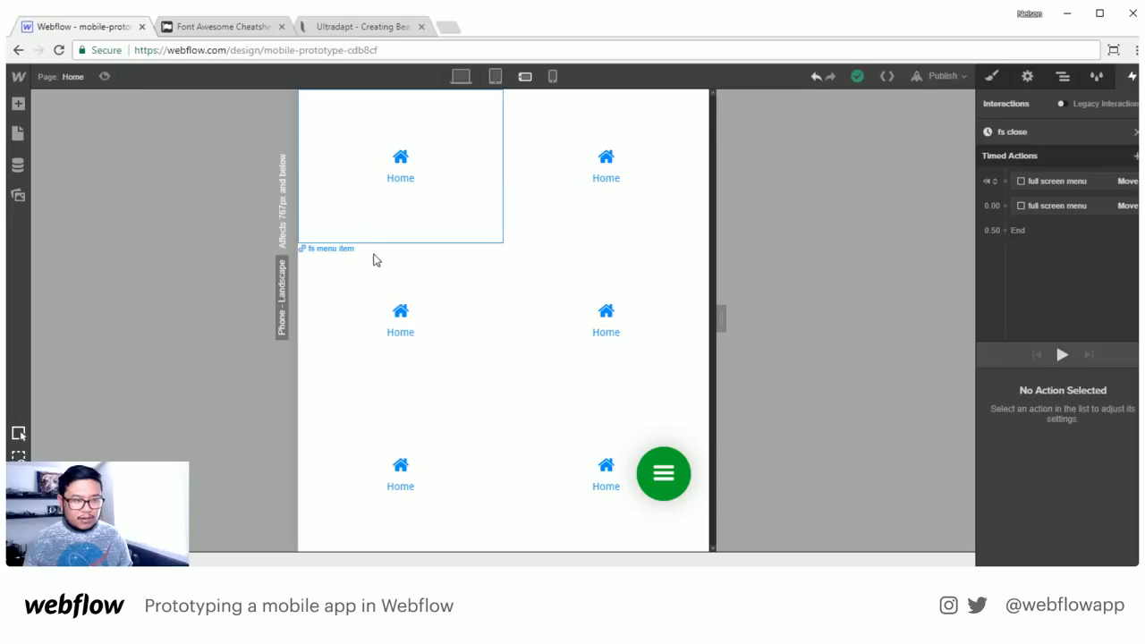
Add a Move transform of -100% on Y to the full screen menu's style and check the page in preview
click(1062, 79)
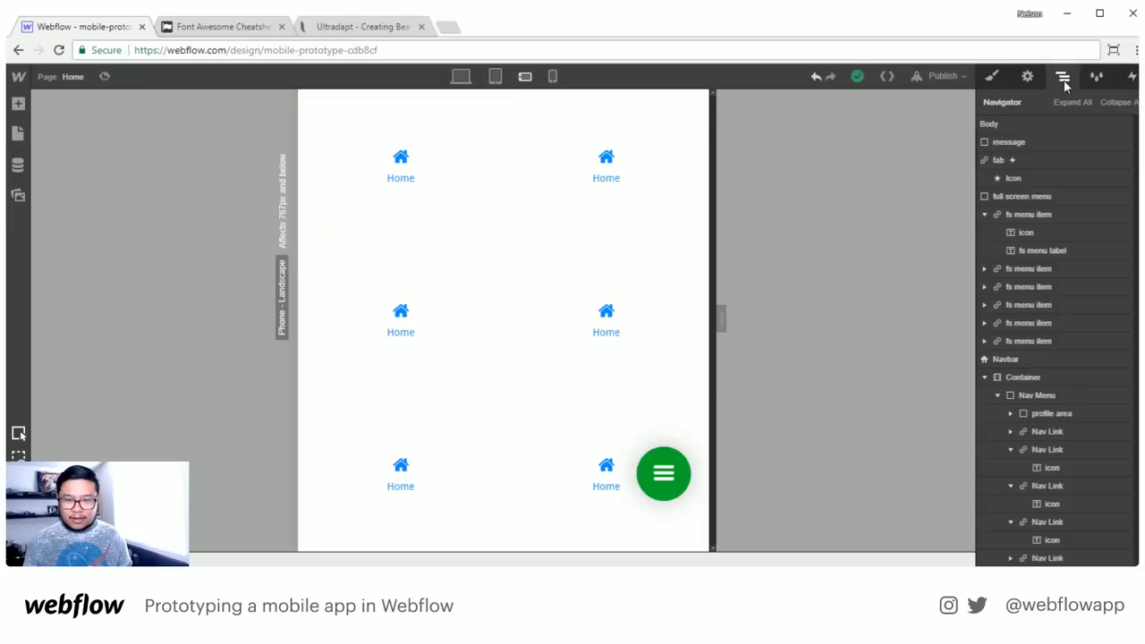
click(1024, 196)
click(990, 77)
scroll(1094, 516, down, 6)
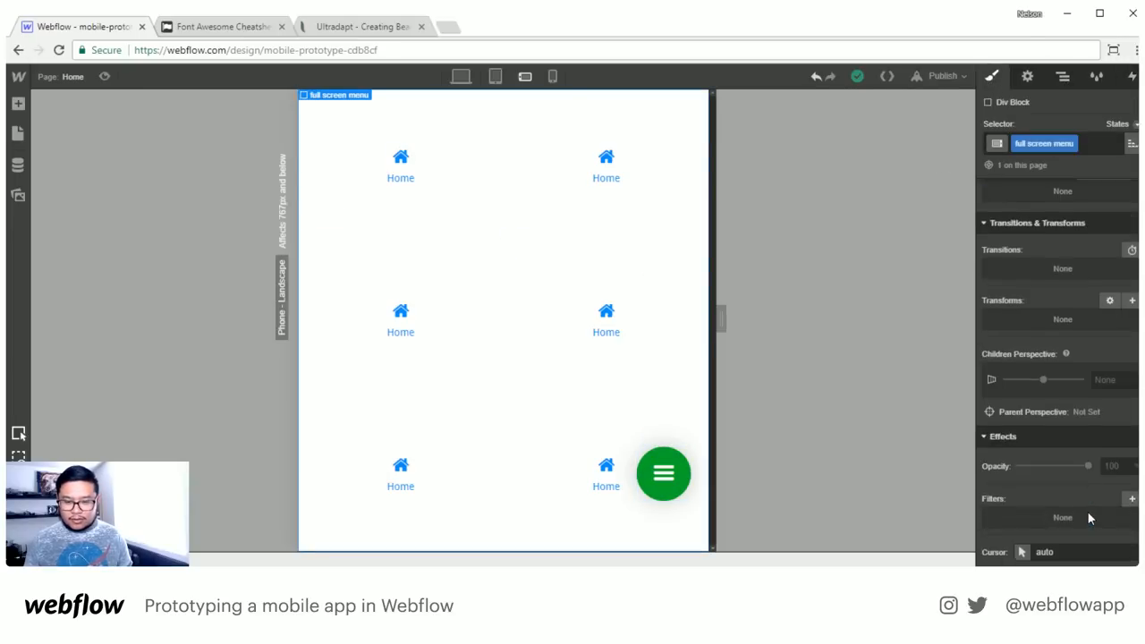
scroll(1104, 465, up, 2)
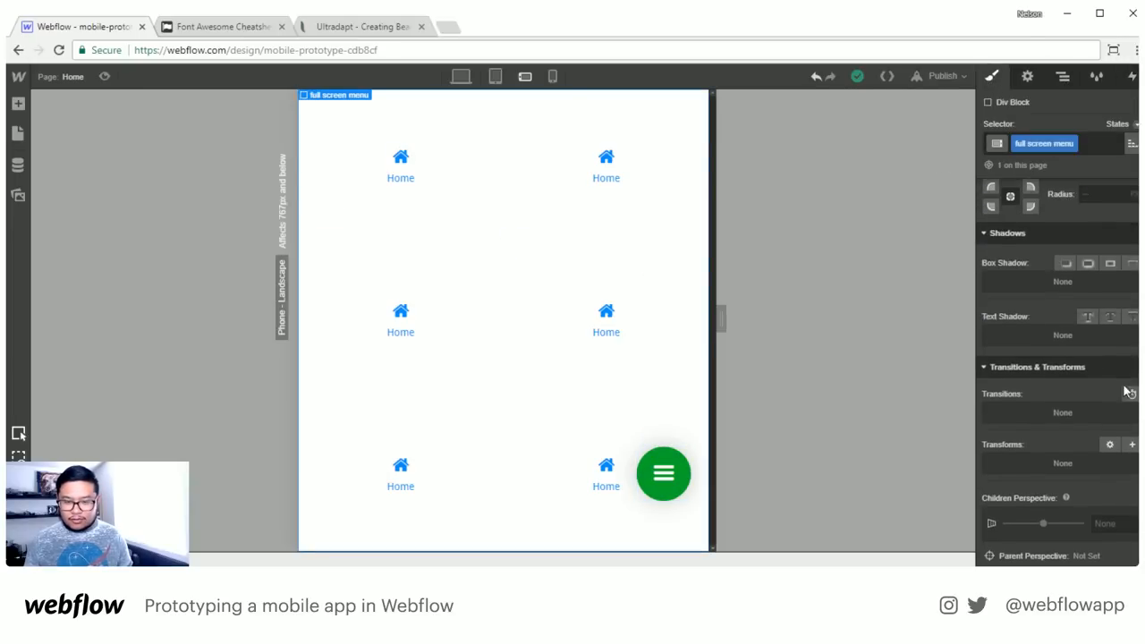
click(1132, 444)
click(1091, 406)
text(-1200%)
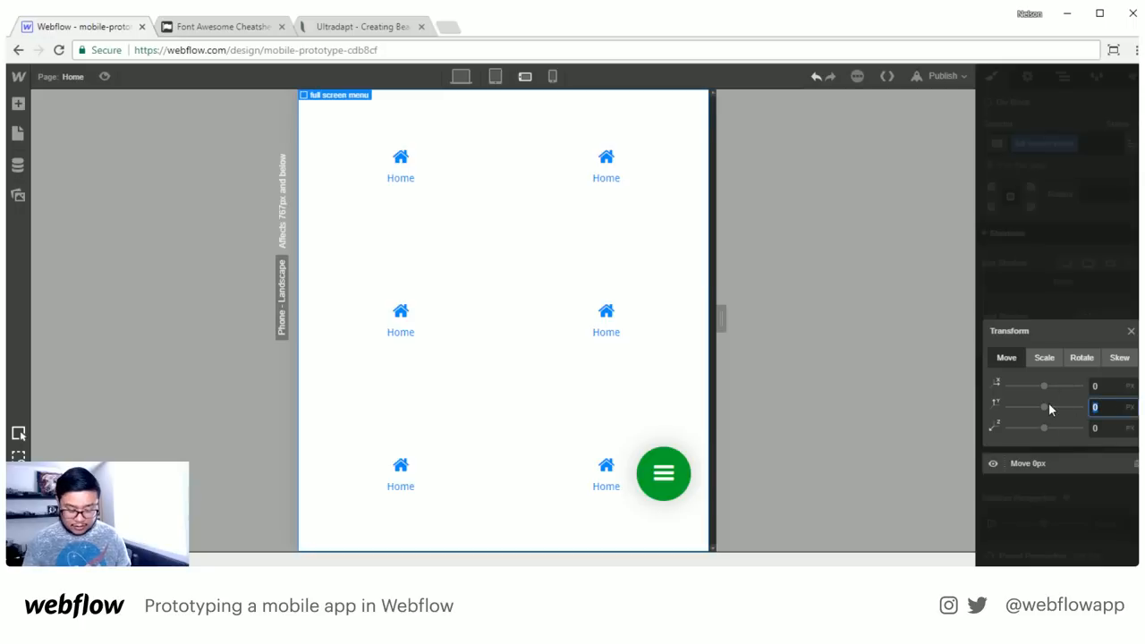
key(BackSpace)
key(BackSpace)
key(BackSpace)
key(BackSpace)
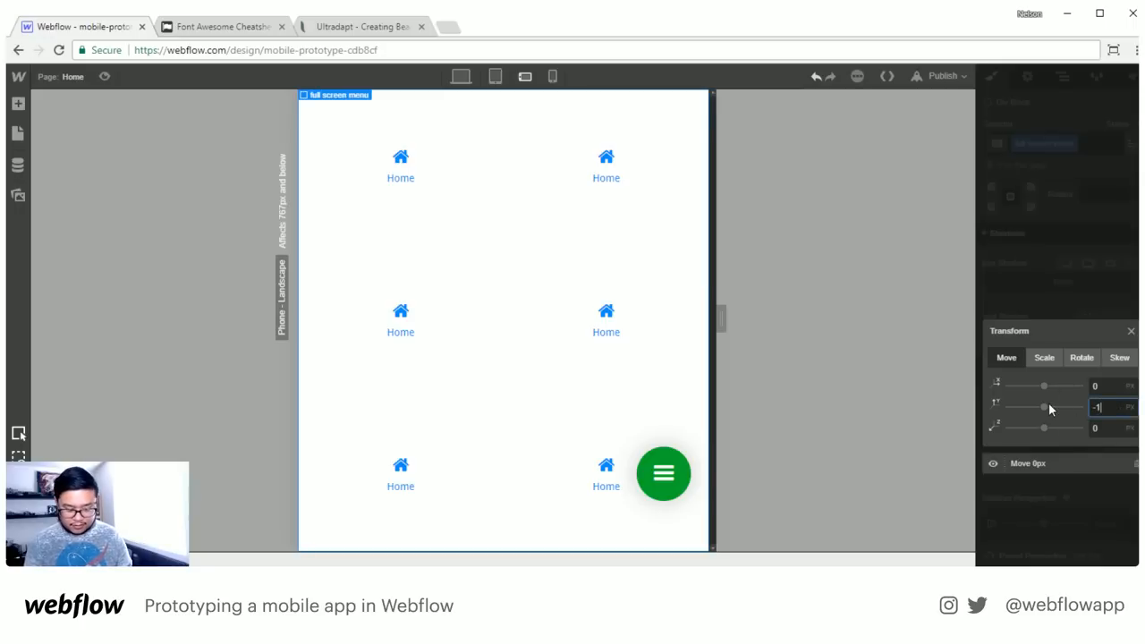
text(00%)
key(Return)
click(1034, 268)
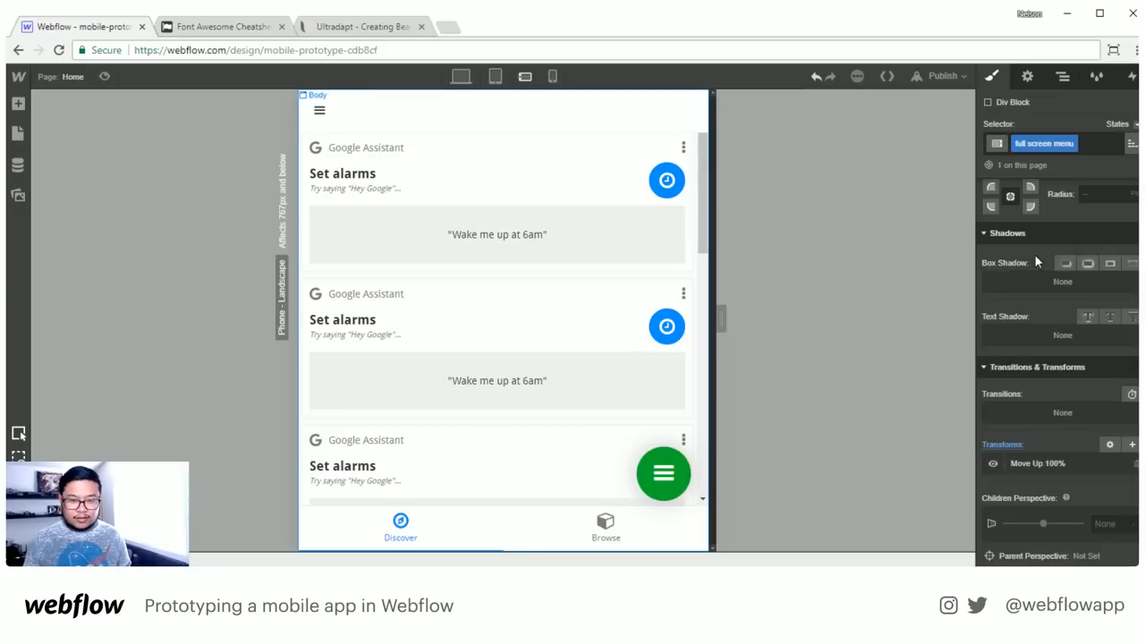
click(103, 77)
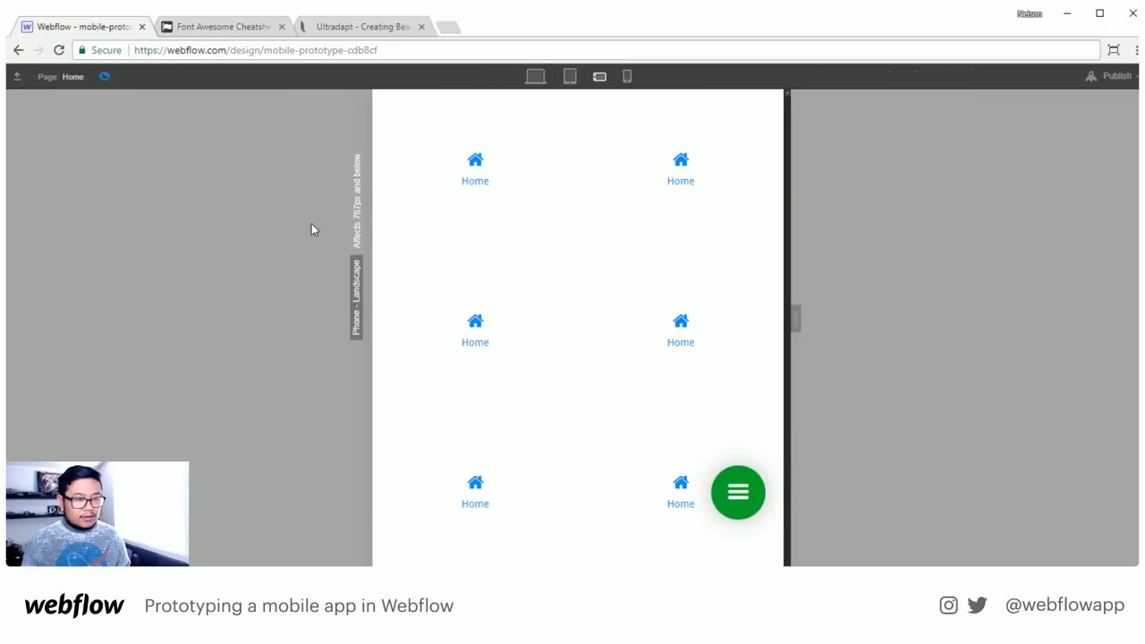
click(106, 78)
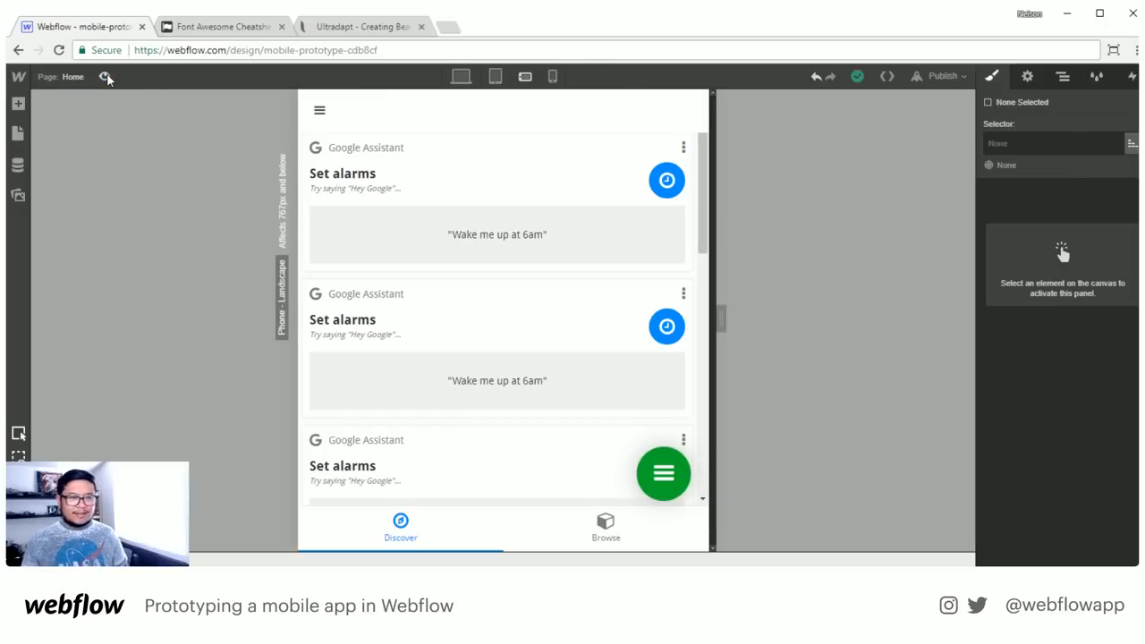
Inspect the first Move action of the fs menu animation in the fab button's tap interaction
click(646, 480)
click(644, 475)
click(1132, 76)
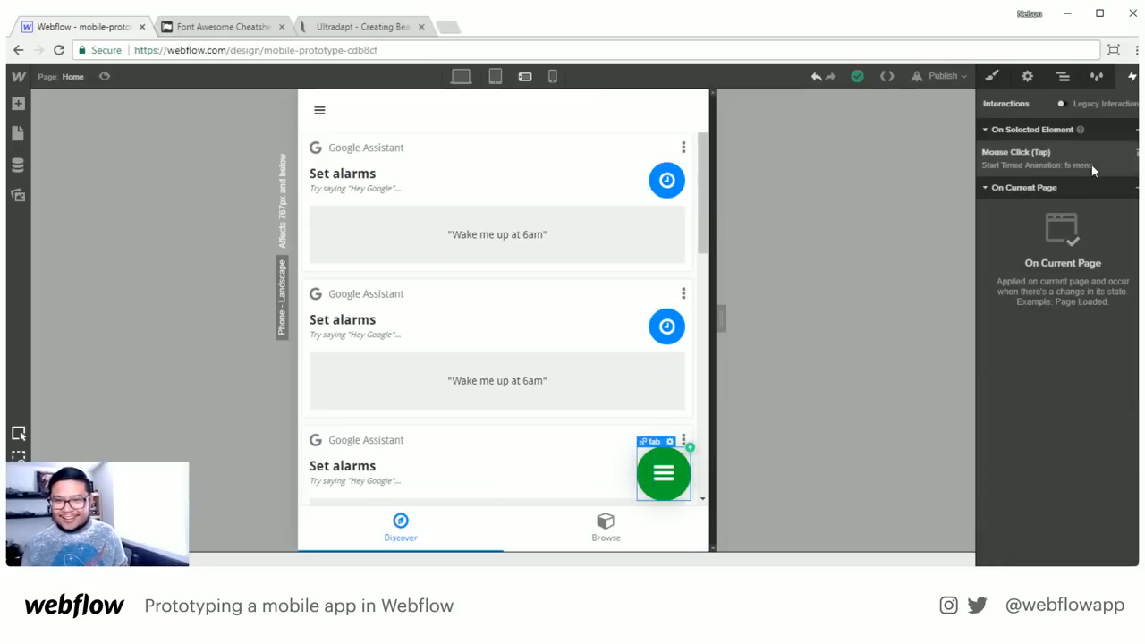
click(1038, 153)
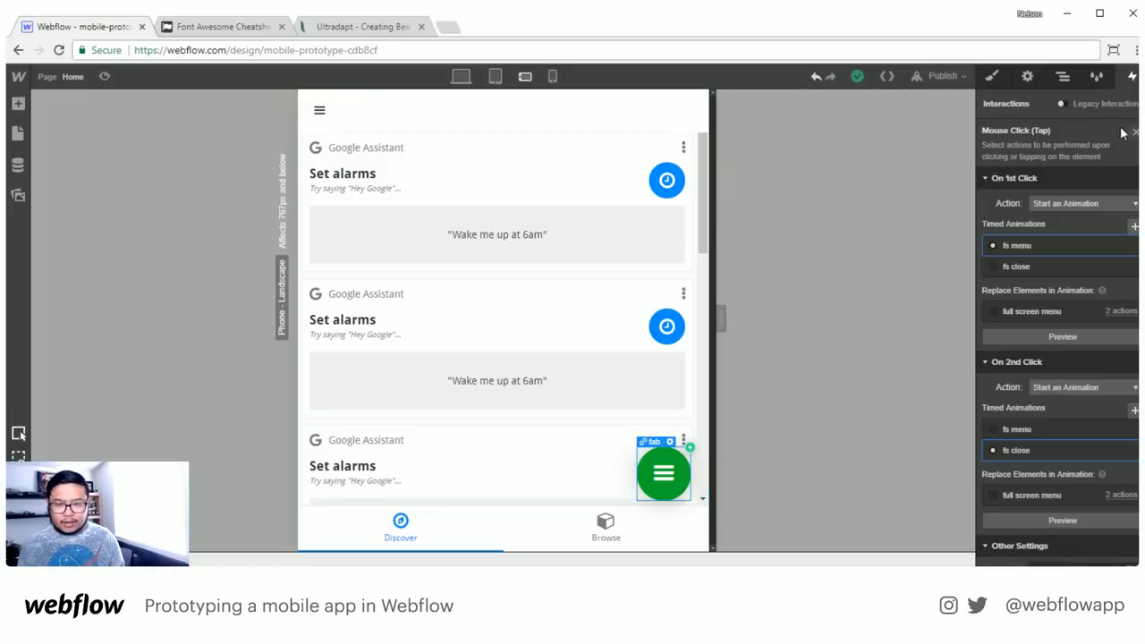
click(1030, 241)
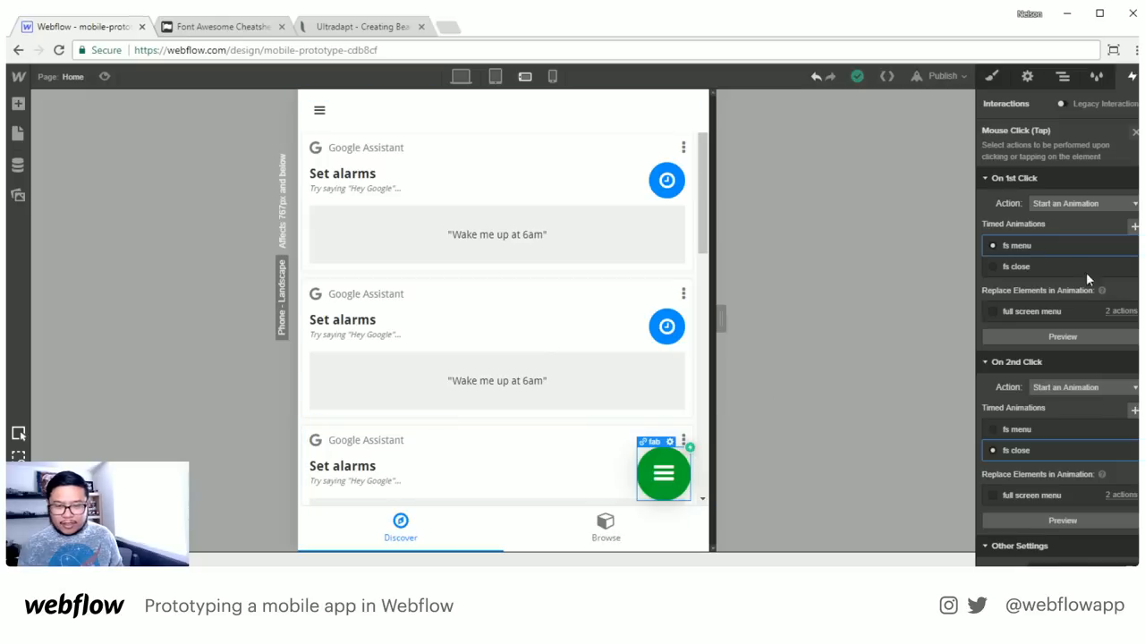
click(1061, 246)
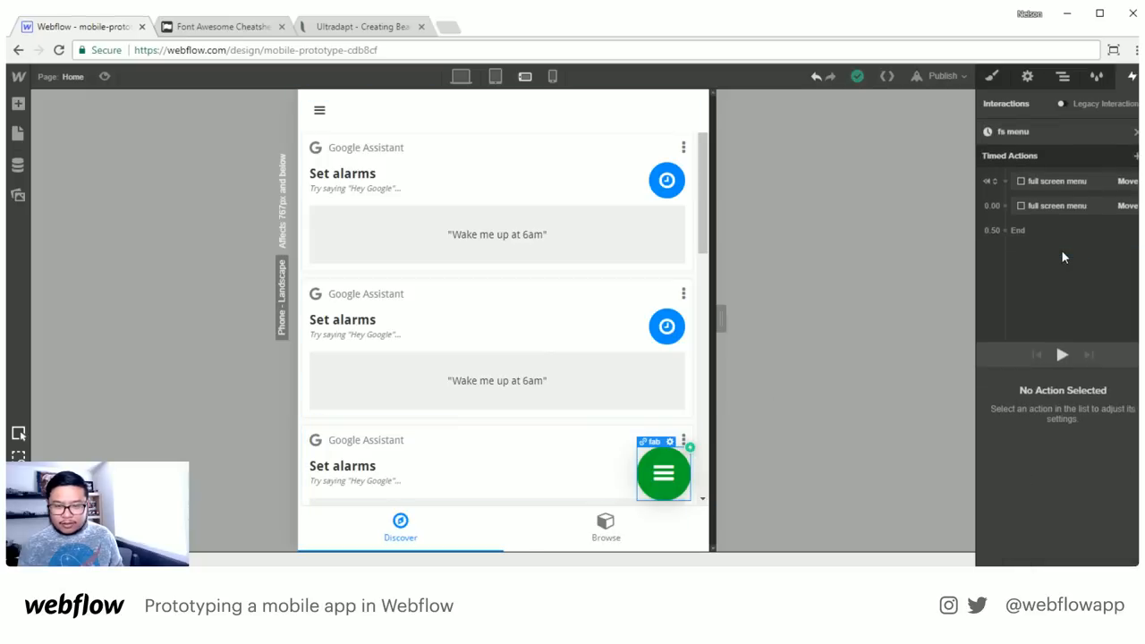
click(1069, 181)
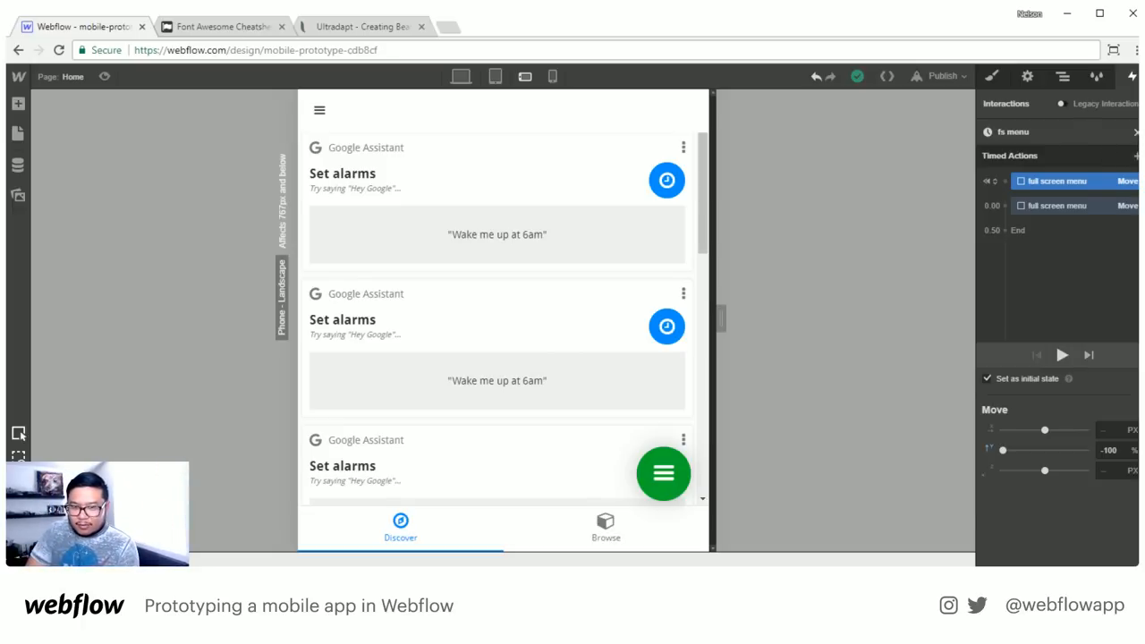
click(1136, 132)
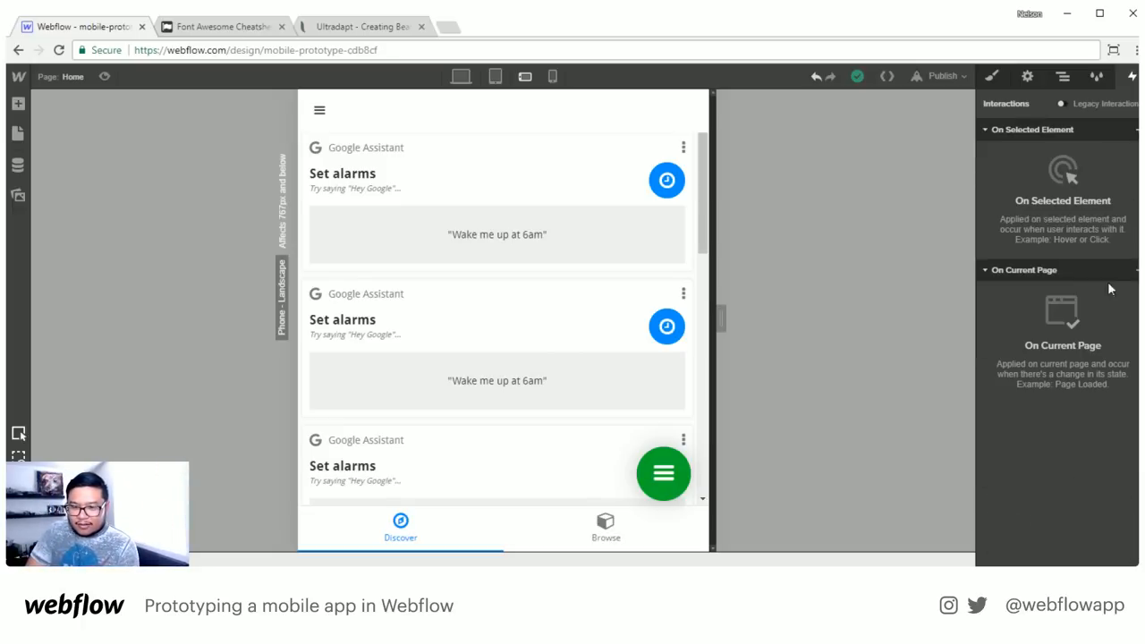
Turn off the initial state setting for the first Move action of the fab's fs close animation
click(664, 472)
click(1017, 153)
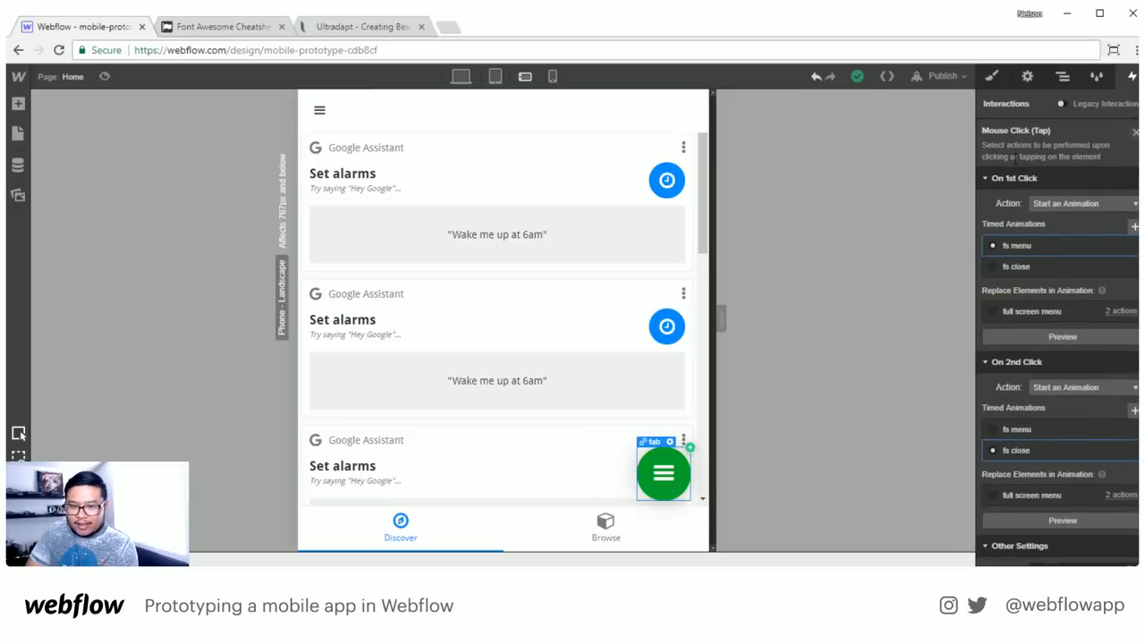
click(1021, 449)
click(1022, 449)
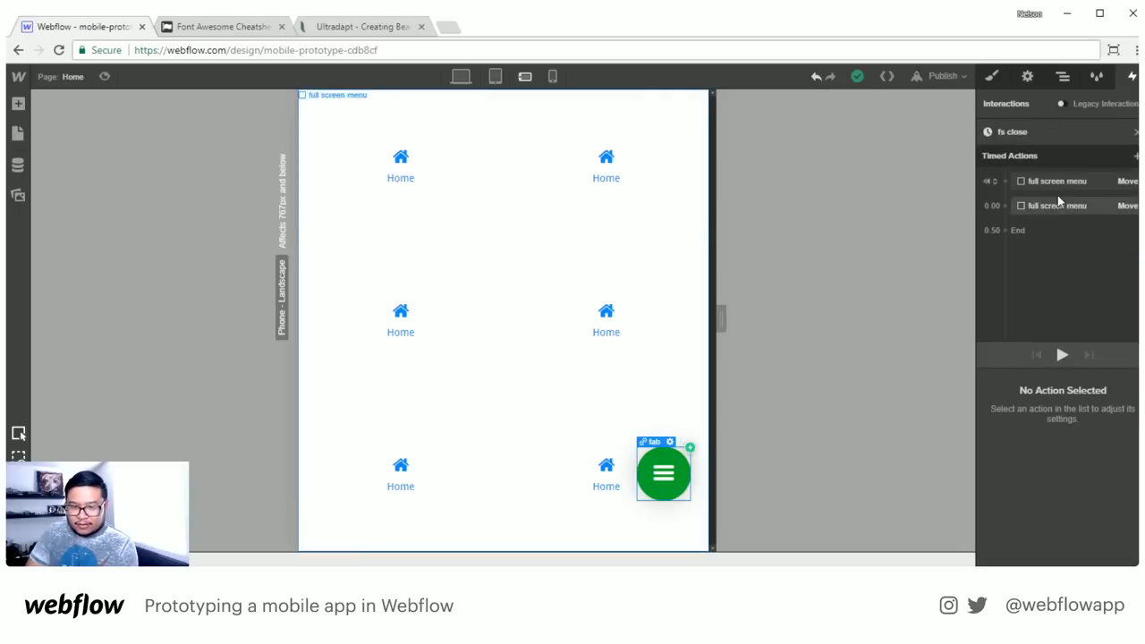
click(1077, 182)
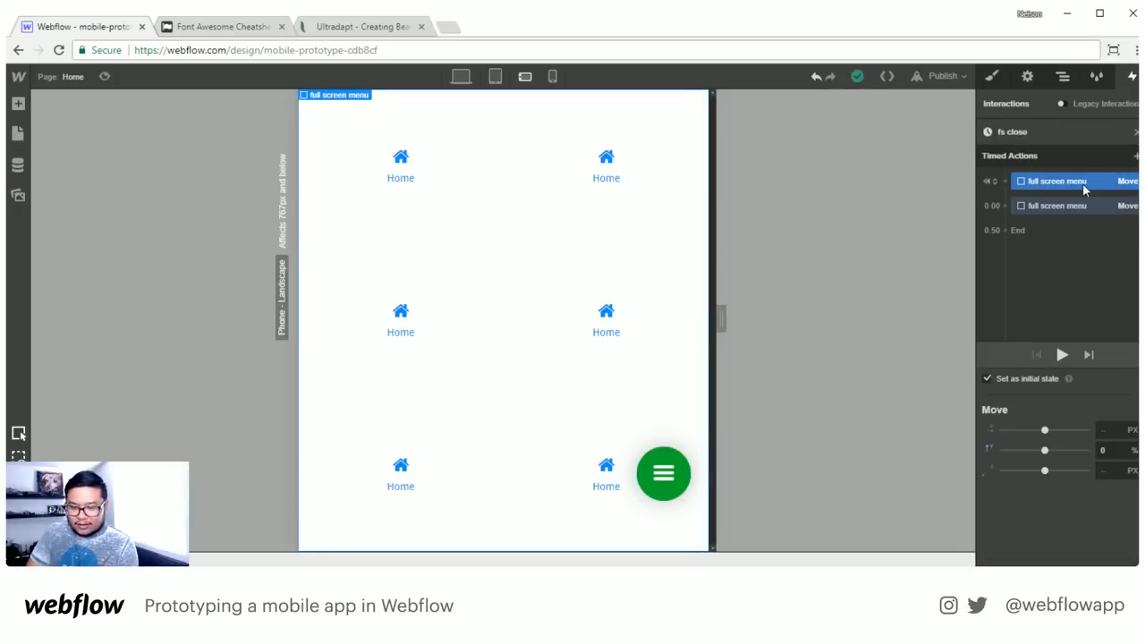
click(1009, 380)
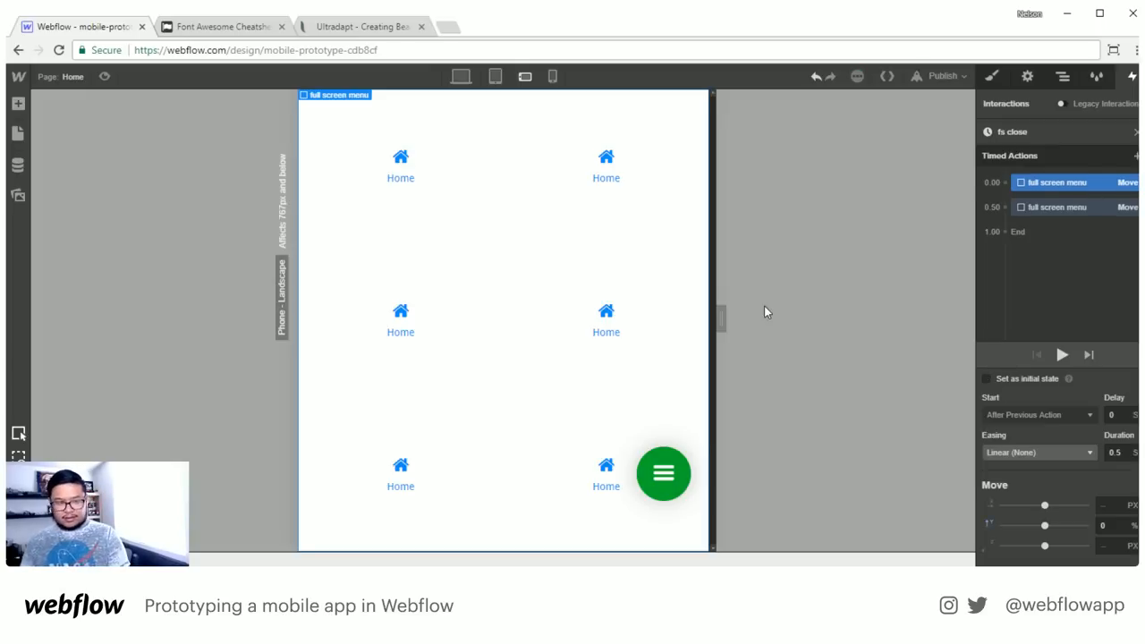
Test opening and closing the full screen menu several times with the fab button in page preview, and return to the design view
click(104, 77)
click(735, 495)
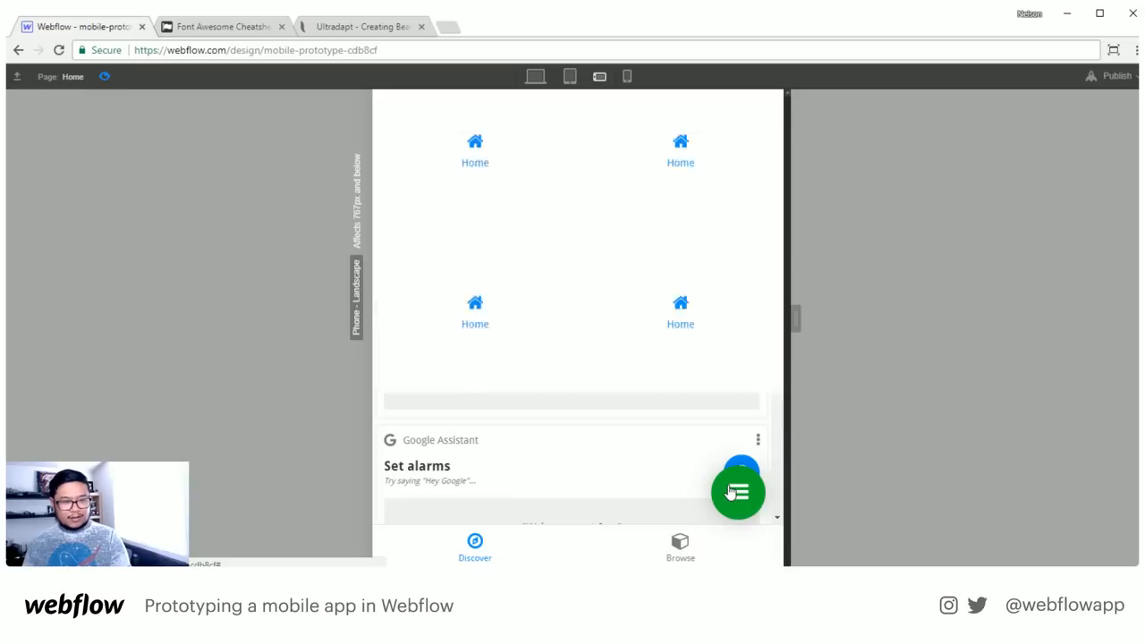
click(731, 493)
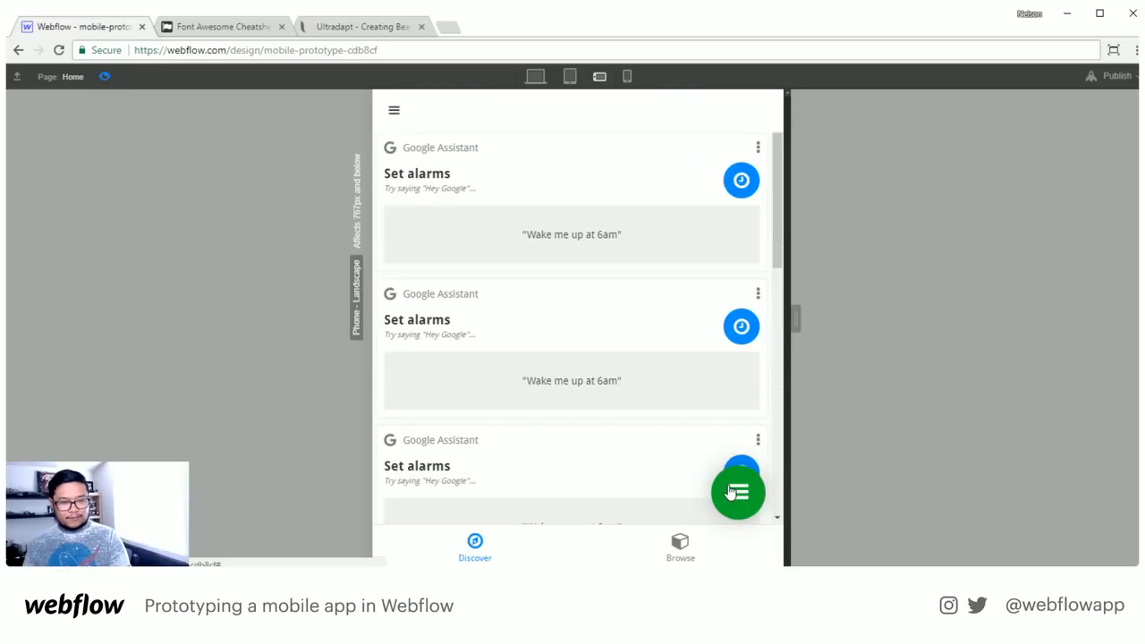
click(731, 493)
click(731, 493)
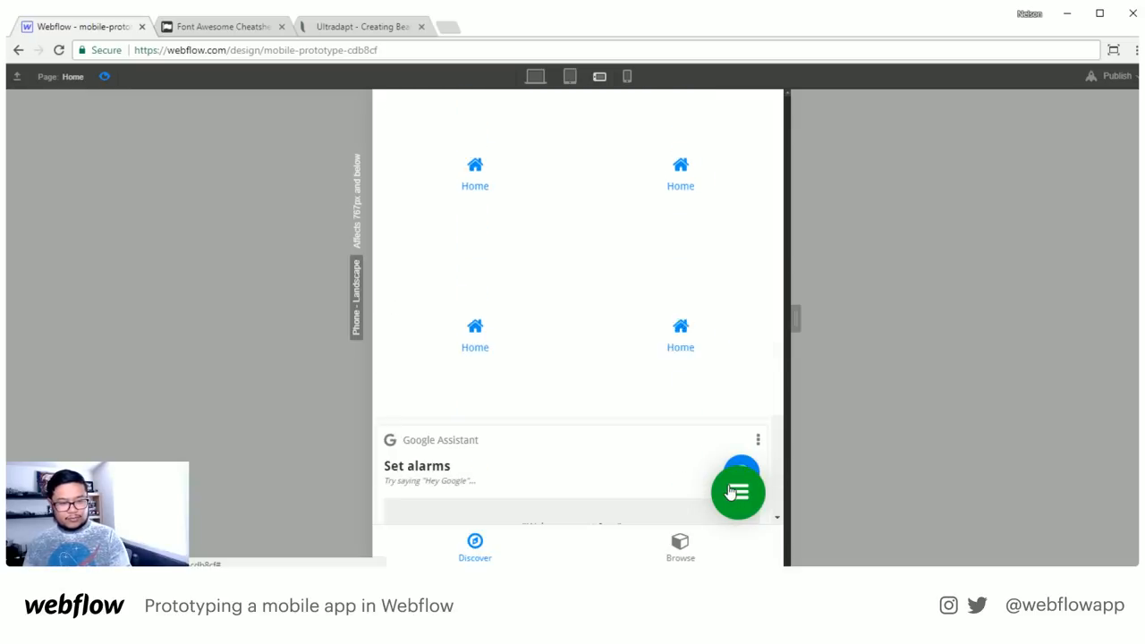
click(731, 493)
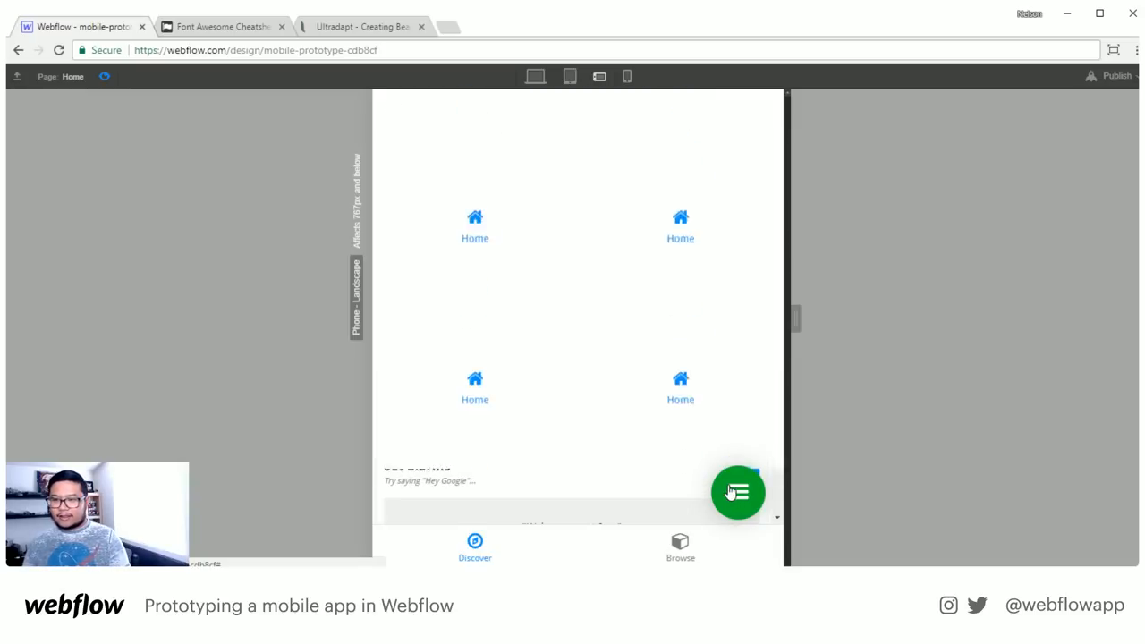
click(731, 493)
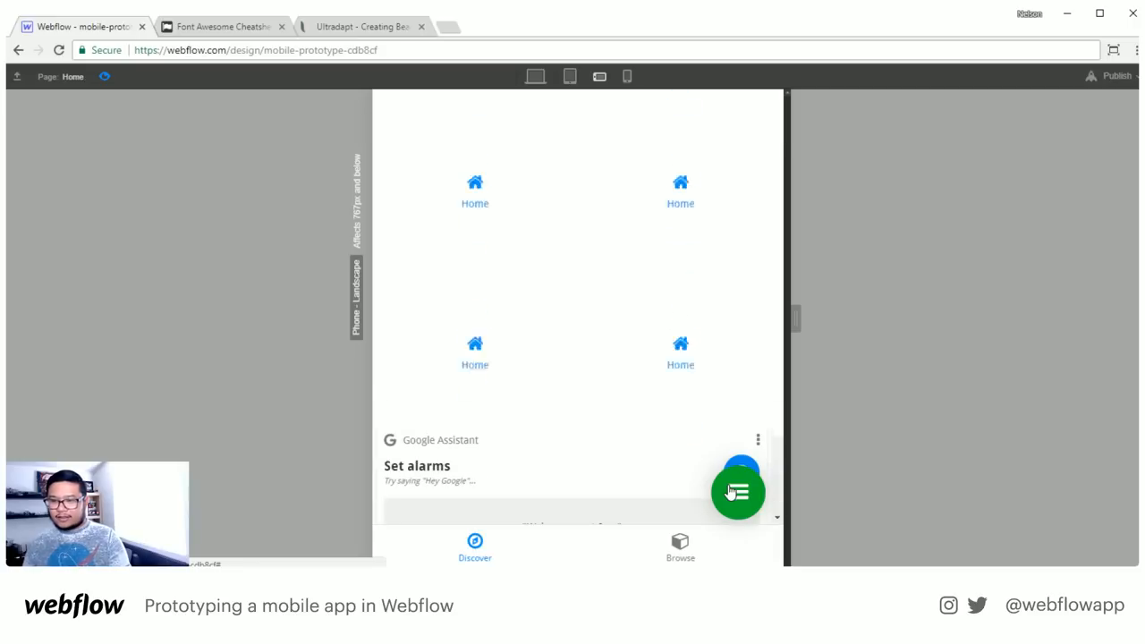
click(730, 493)
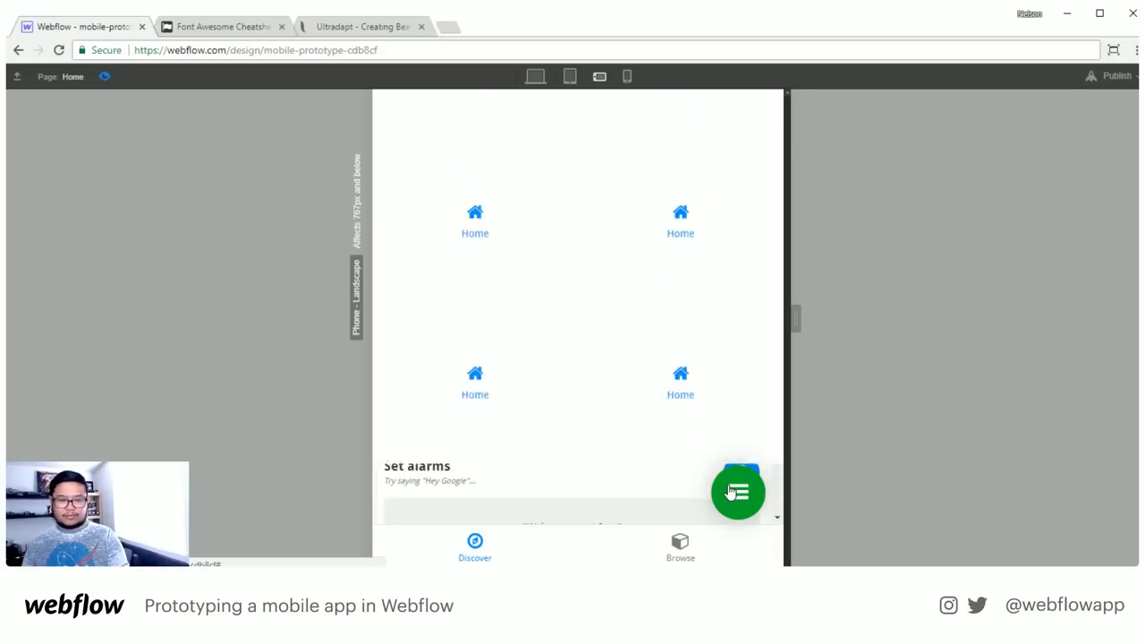
click(731, 493)
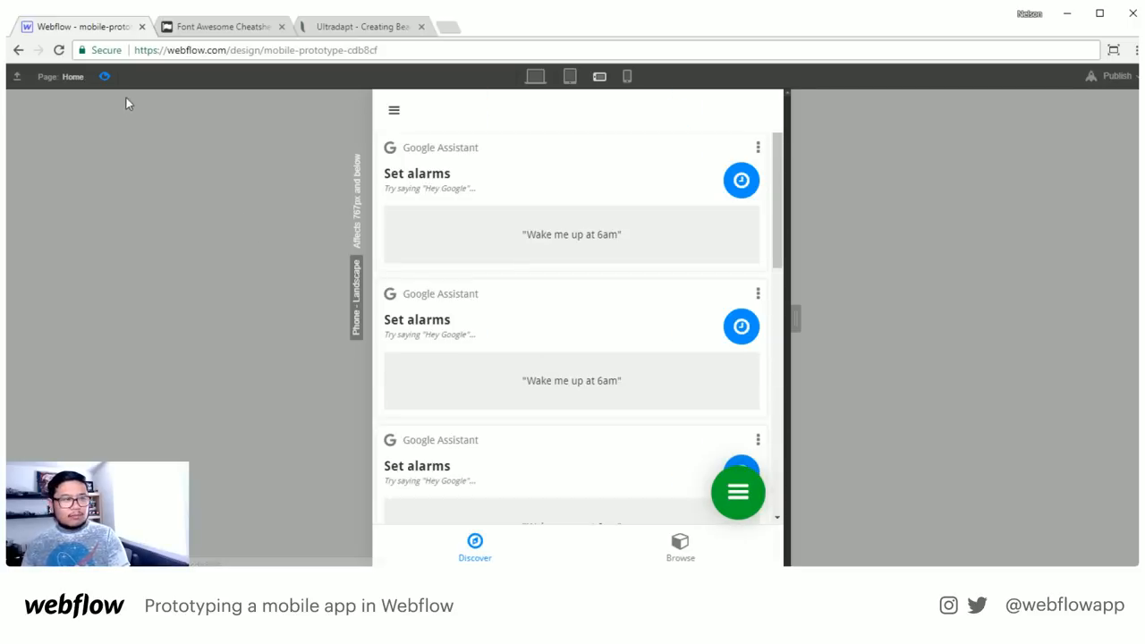
click(104, 76)
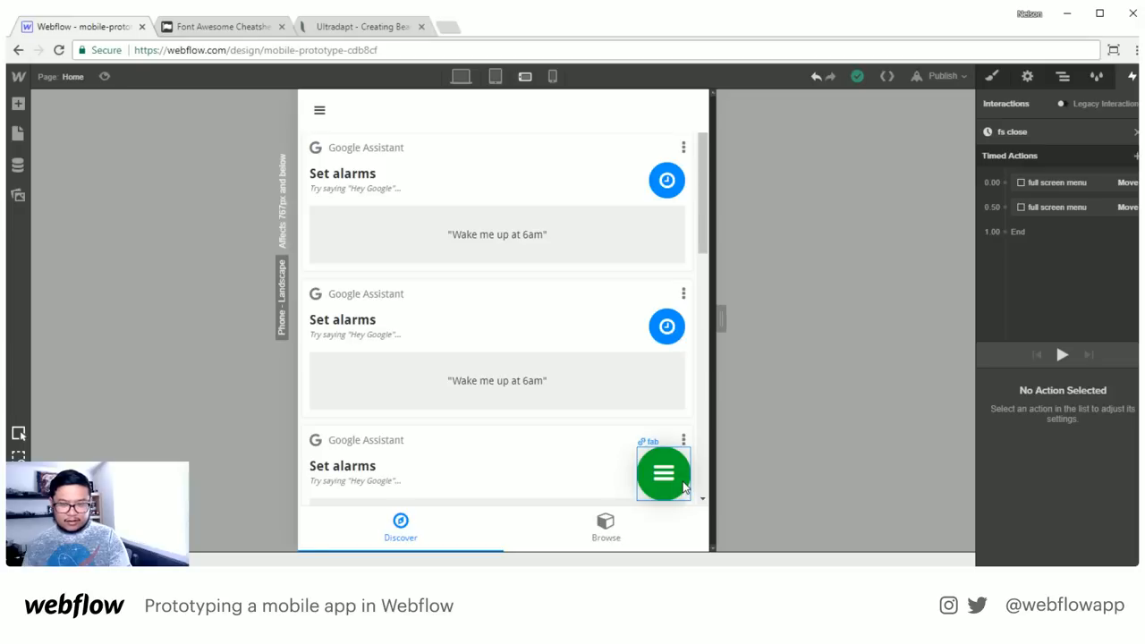
Group the -100% Move action with the first in fs close so it starts With Previous Action, and play the animation
click(664, 478)
click(1070, 183)
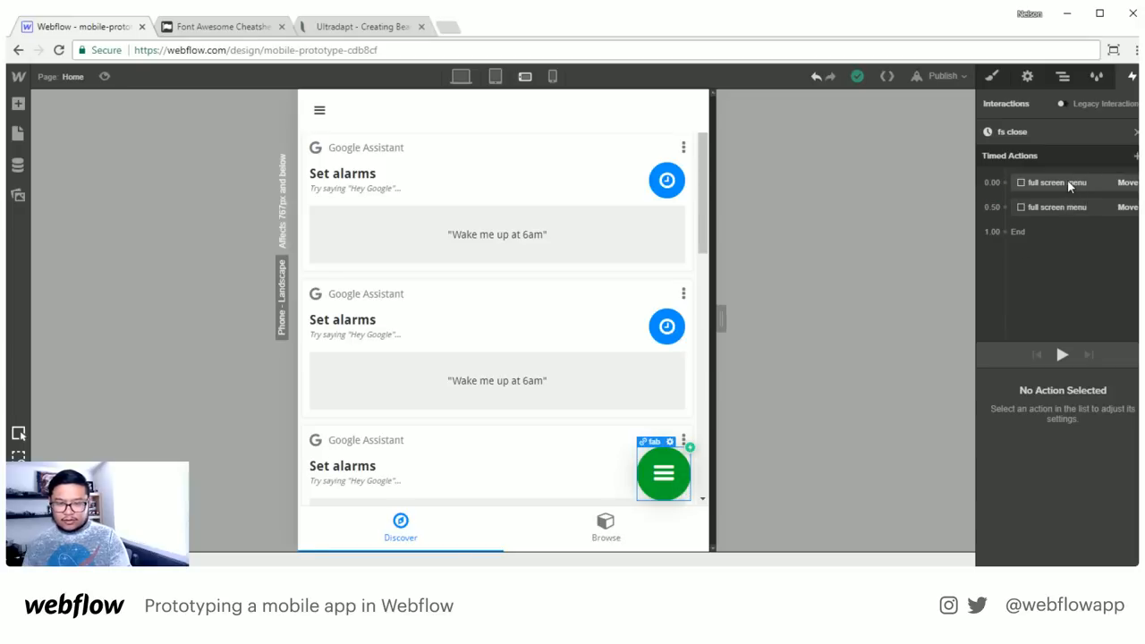
shift+click(1063, 212)
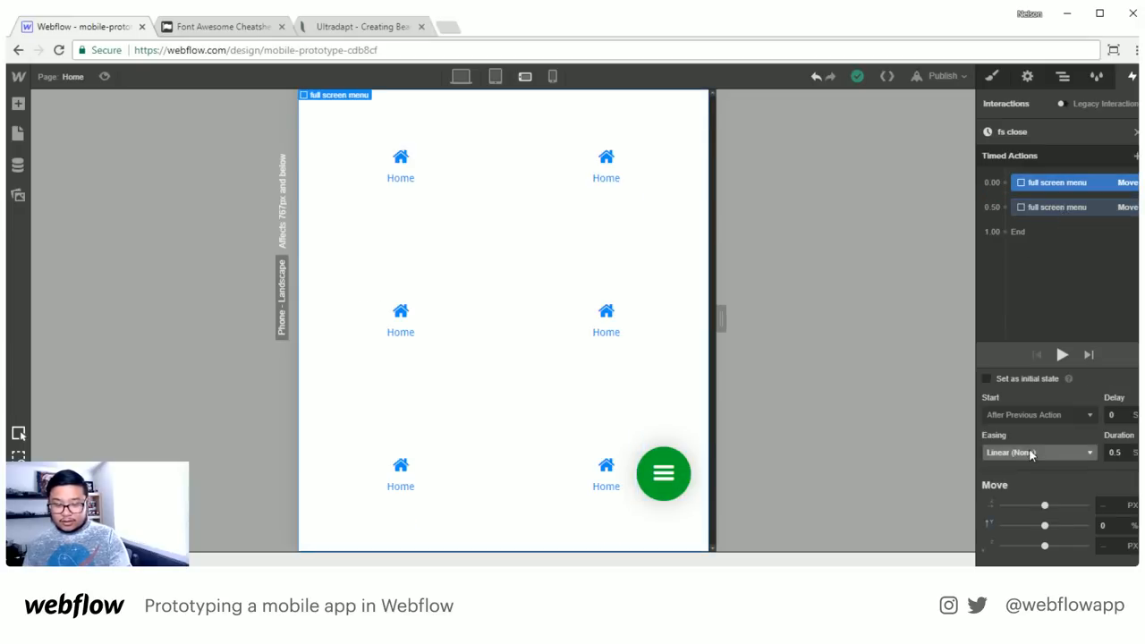
click(1048, 207)
drag(1033, 209, 1038, 189)
click(1061, 355)
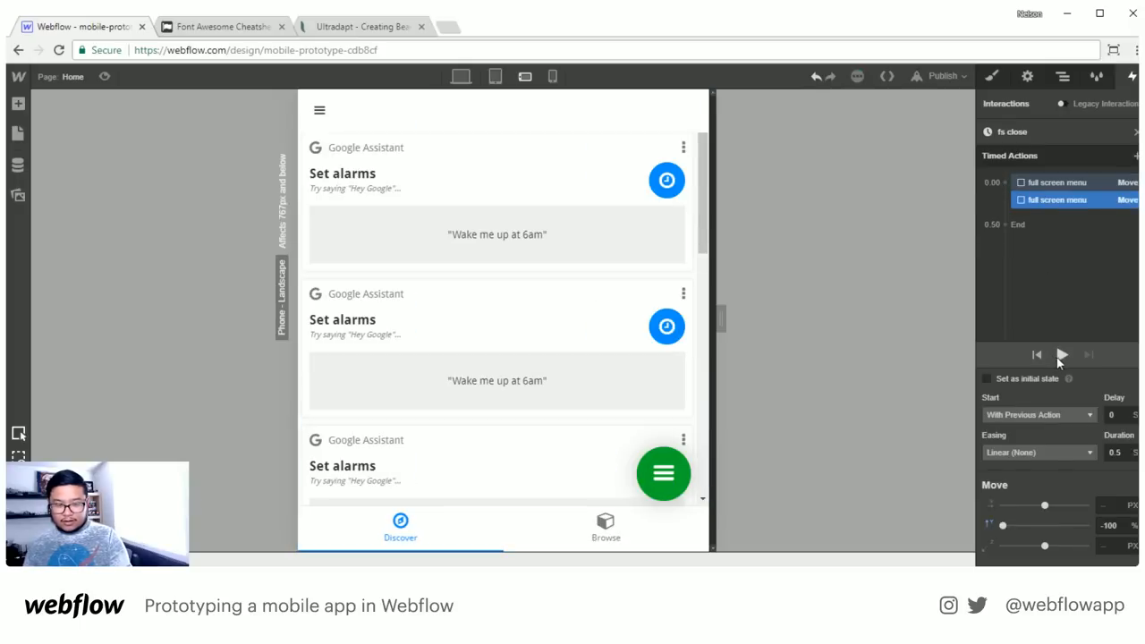
click(1068, 355)
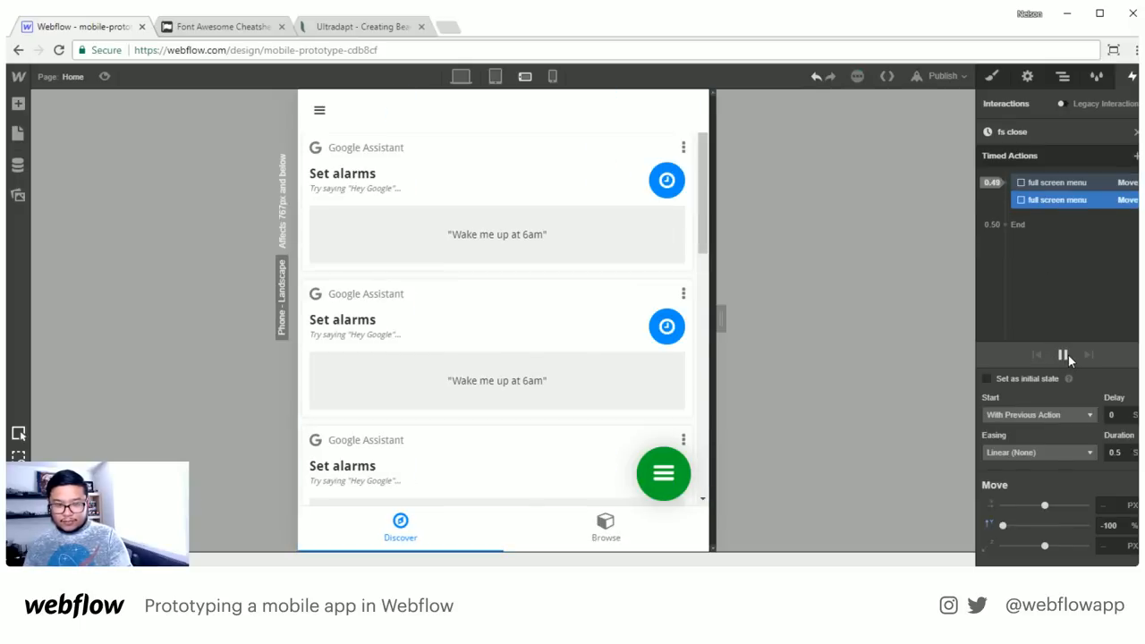
Check the full screen menu's opening and closing in page preview using the fab button
click(104, 77)
click(760, 504)
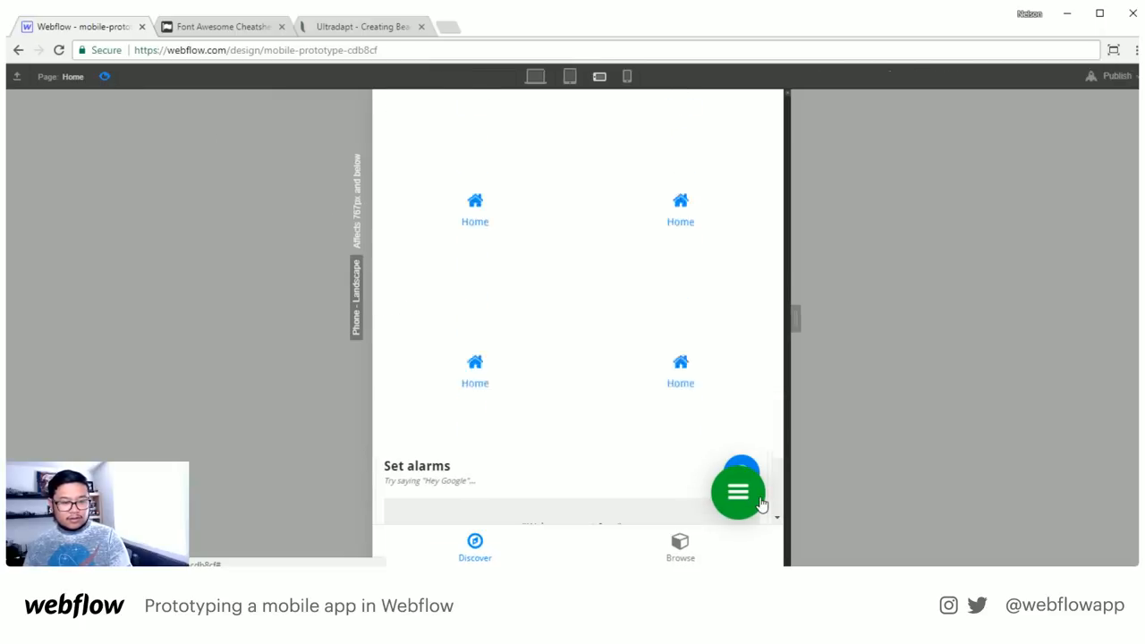
click(759, 504)
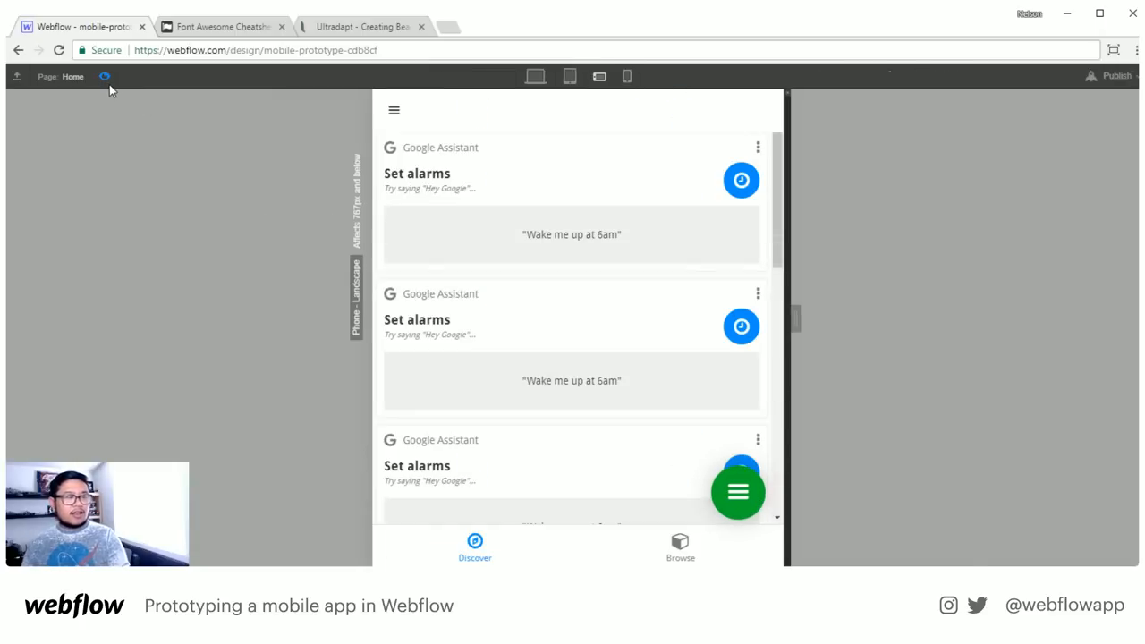
click(104, 77)
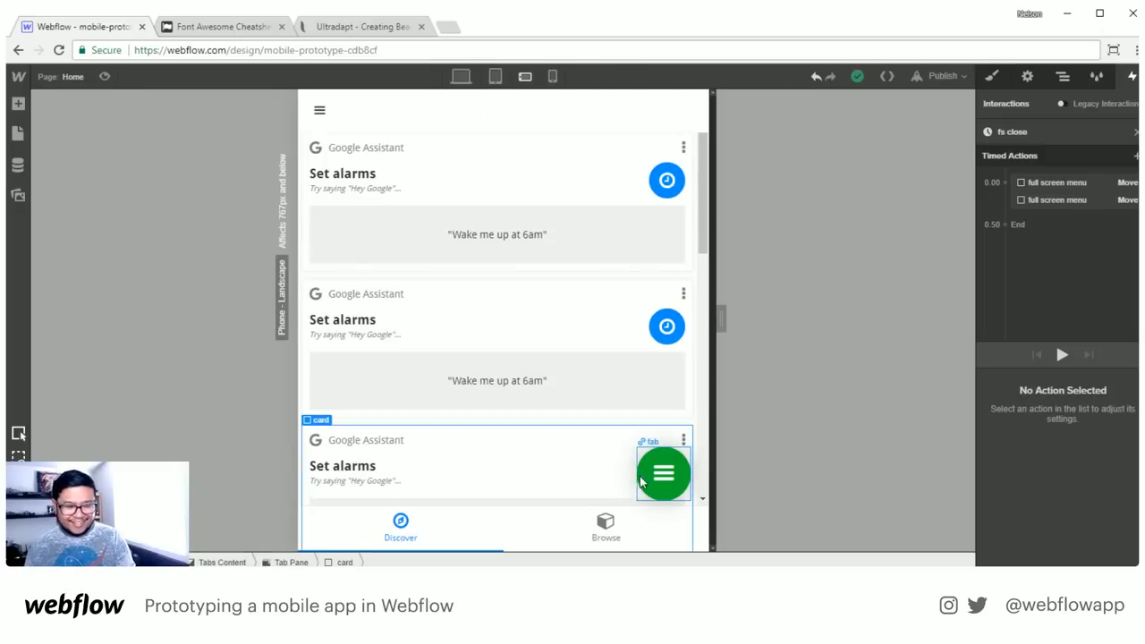
Separate the two fs close Move actions so the -100% one starts After Previous Action
click(667, 479)
click(1064, 201)
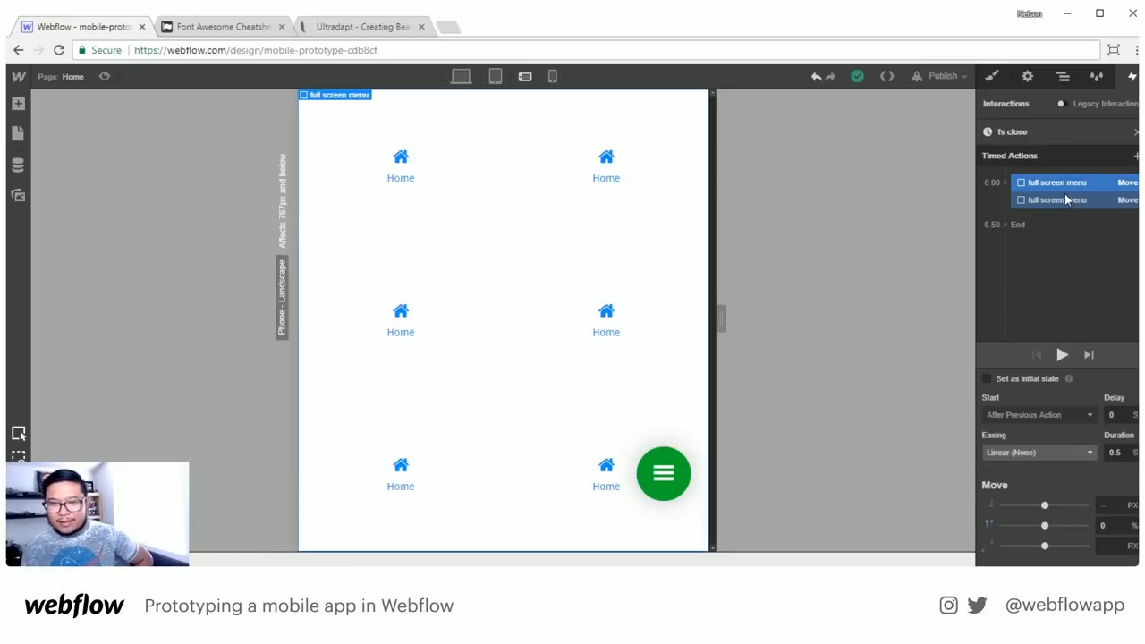
click(1065, 195)
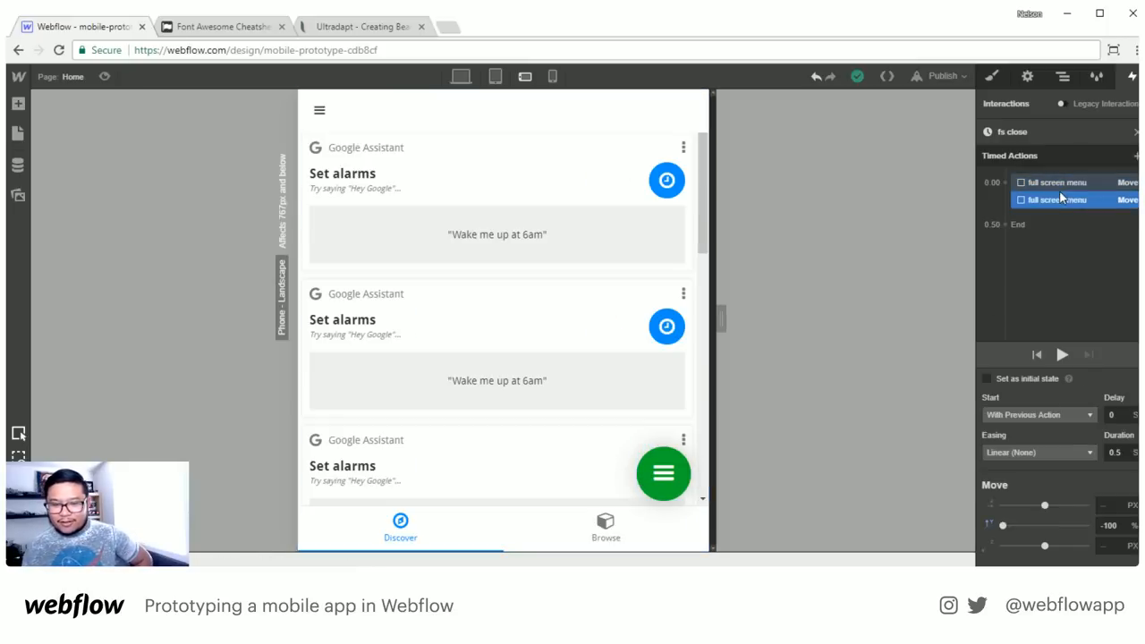
click(1061, 202)
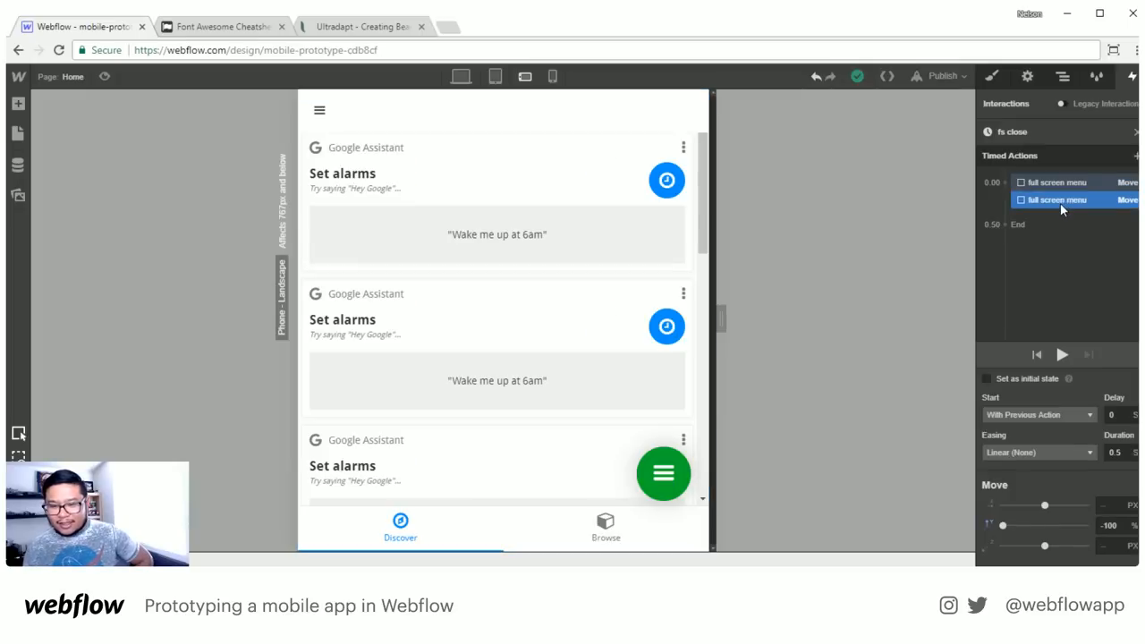
drag(1059, 183, 1054, 219)
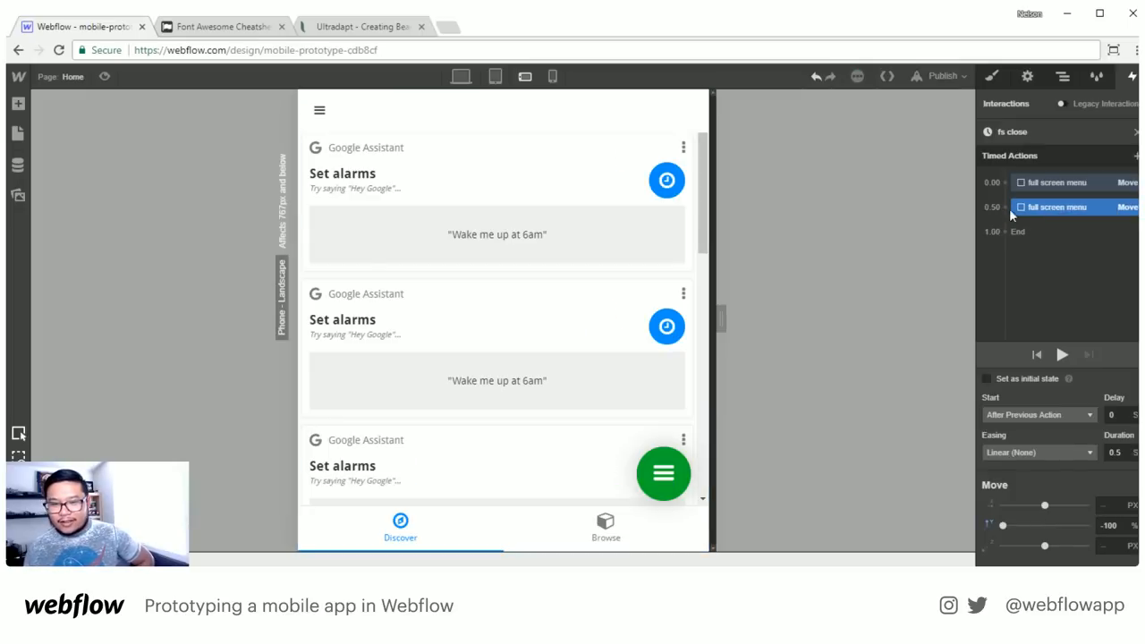
Regroup the two fs close Move actions to run simultaneously, with the -100% one set to With Previous Action, and play the animation
click(1042, 183)
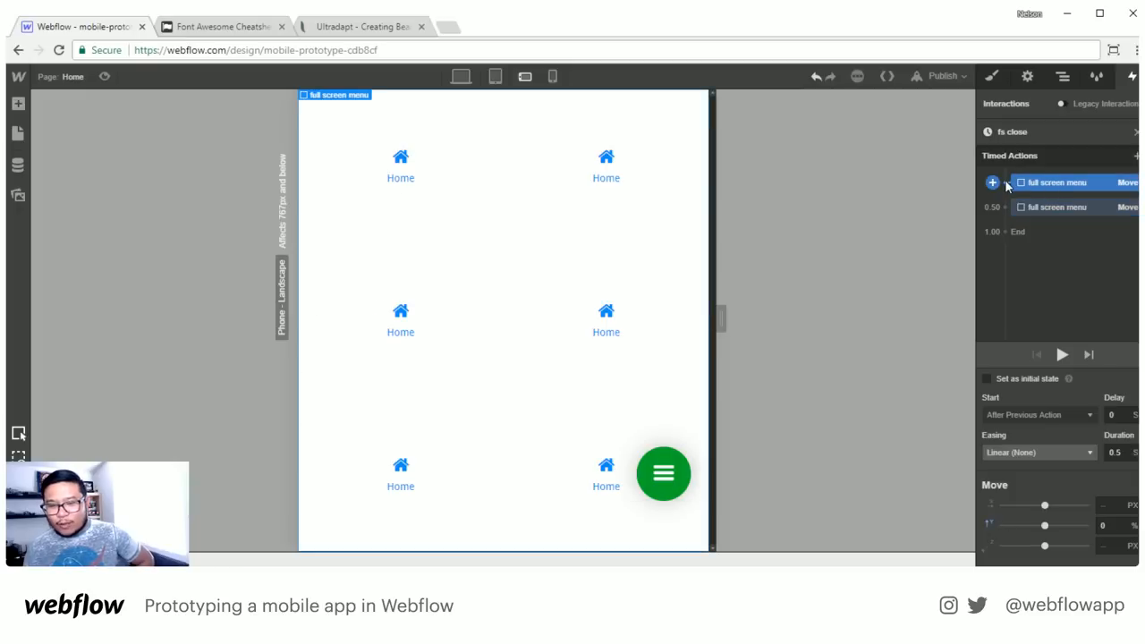
shift+click(1016, 209)
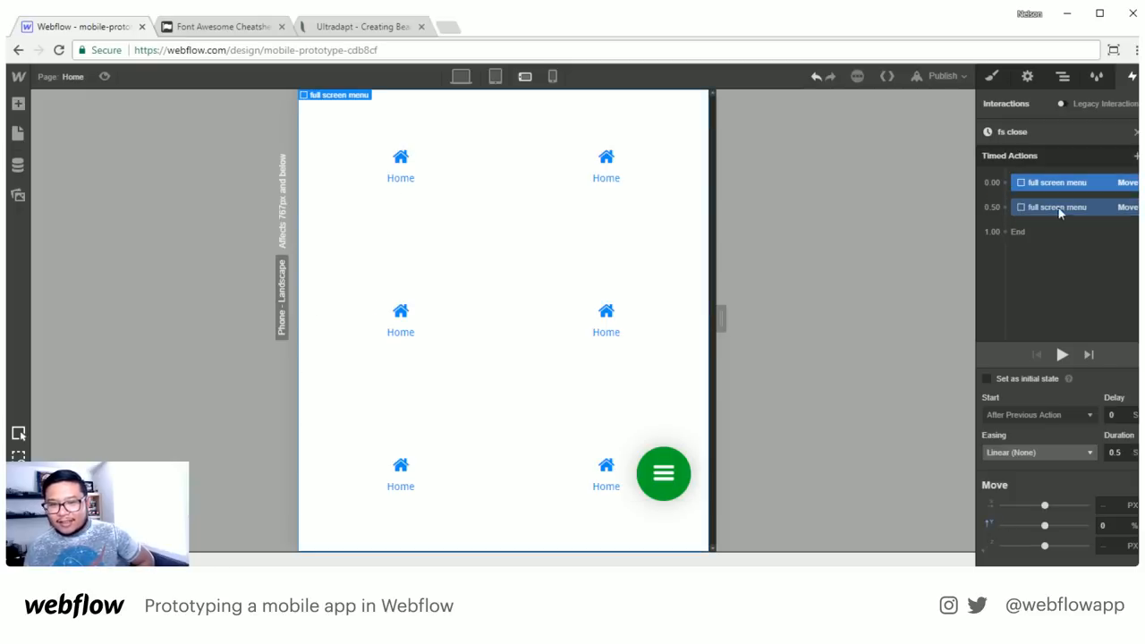
click(1089, 207)
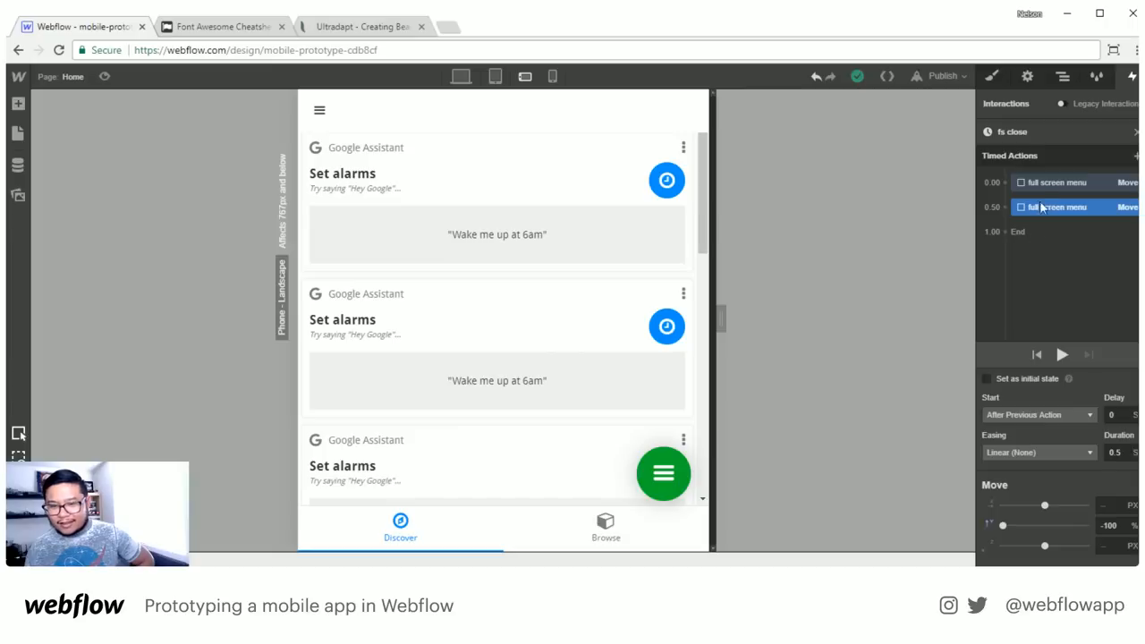
click(1059, 184)
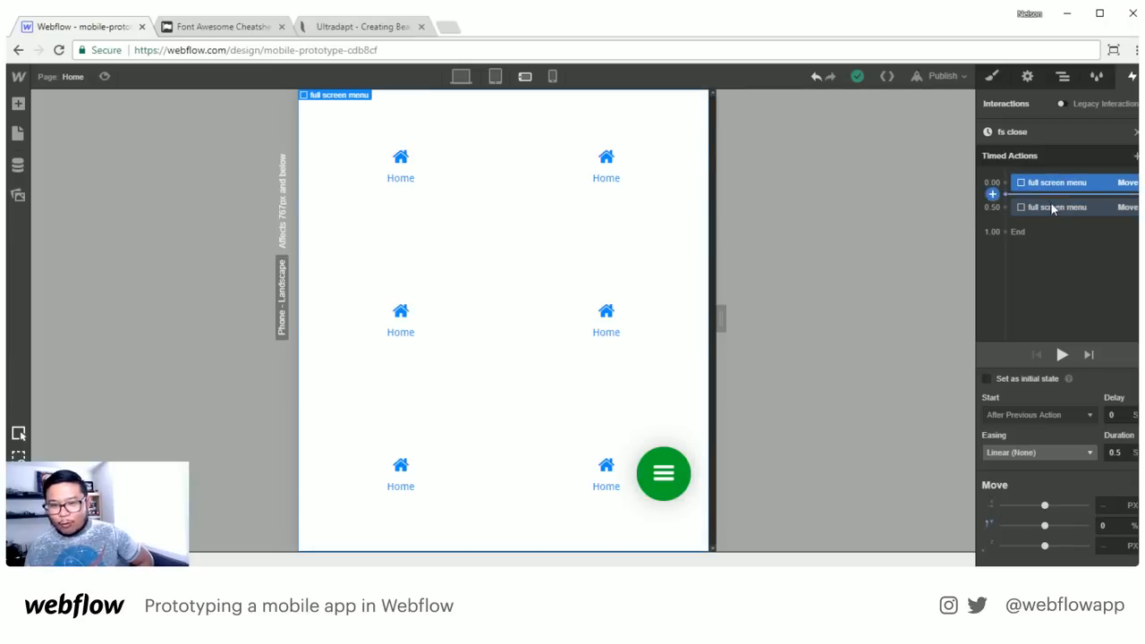
drag(1056, 208, 1064, 193)
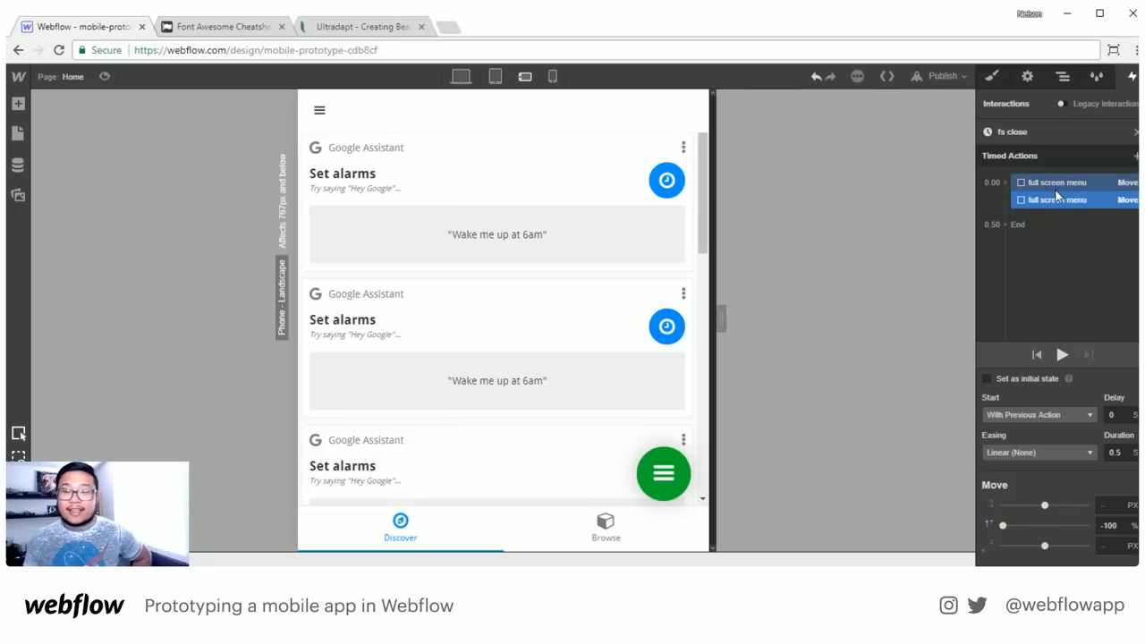
click(1062, 355)
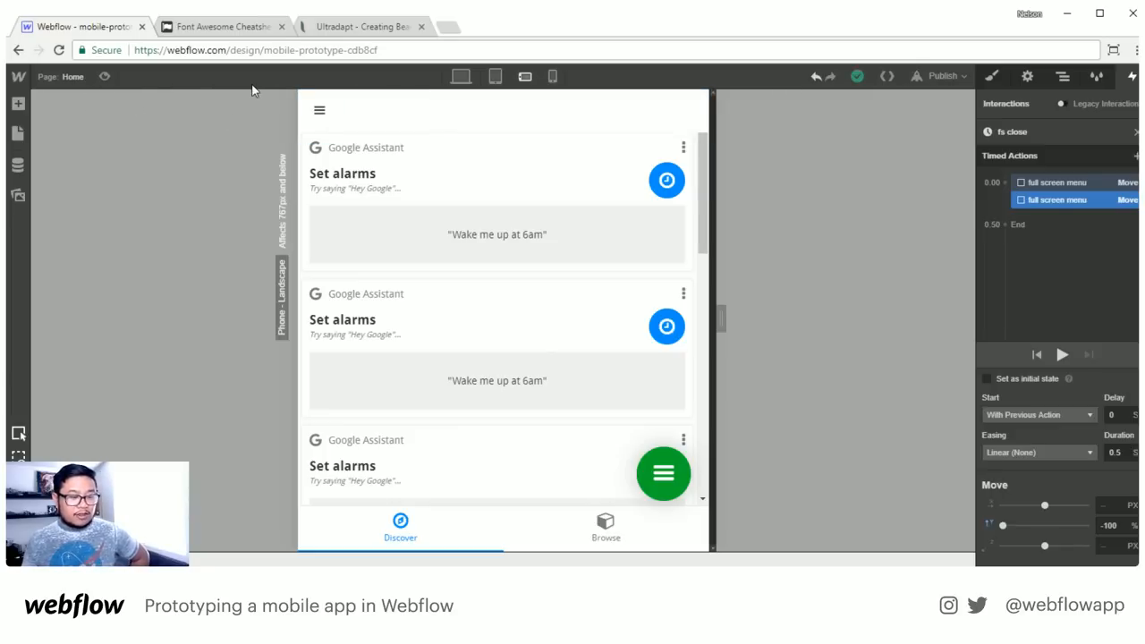
Select the Browse tab link and set Tab 2 as the active tab
click(569, 528)
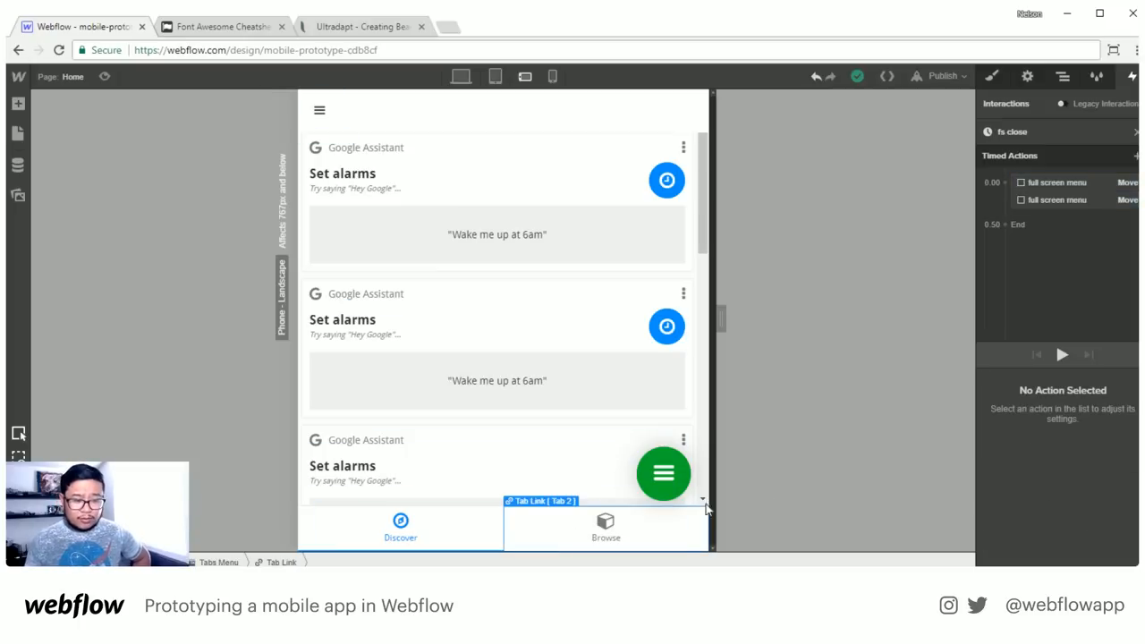
click(1026, 76)
click(1063, 76)
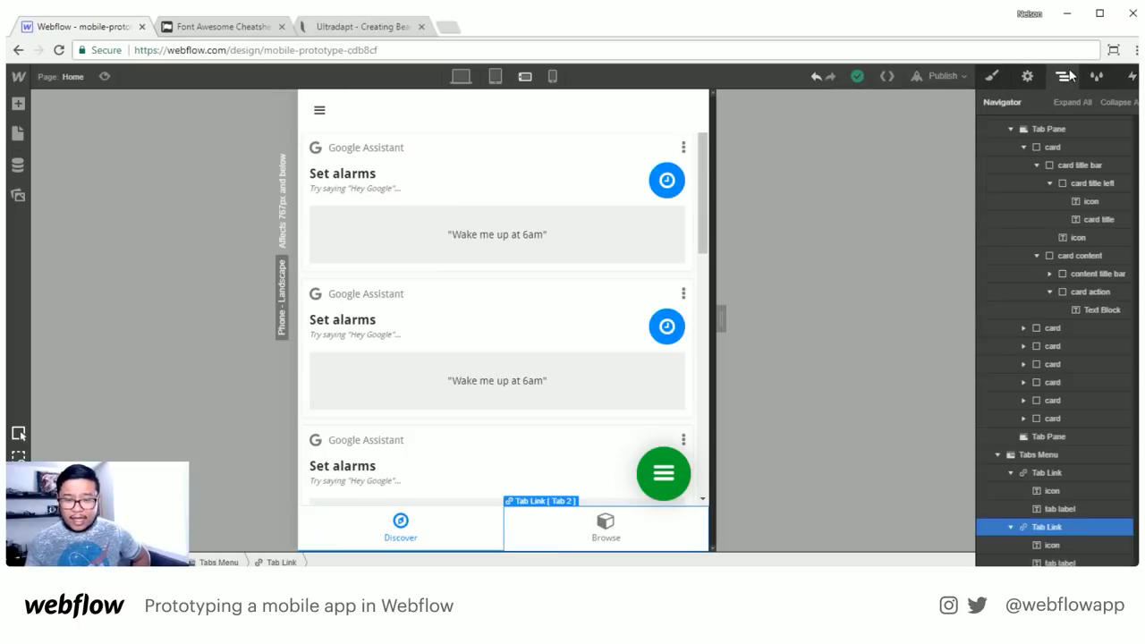
click(1028, 77)
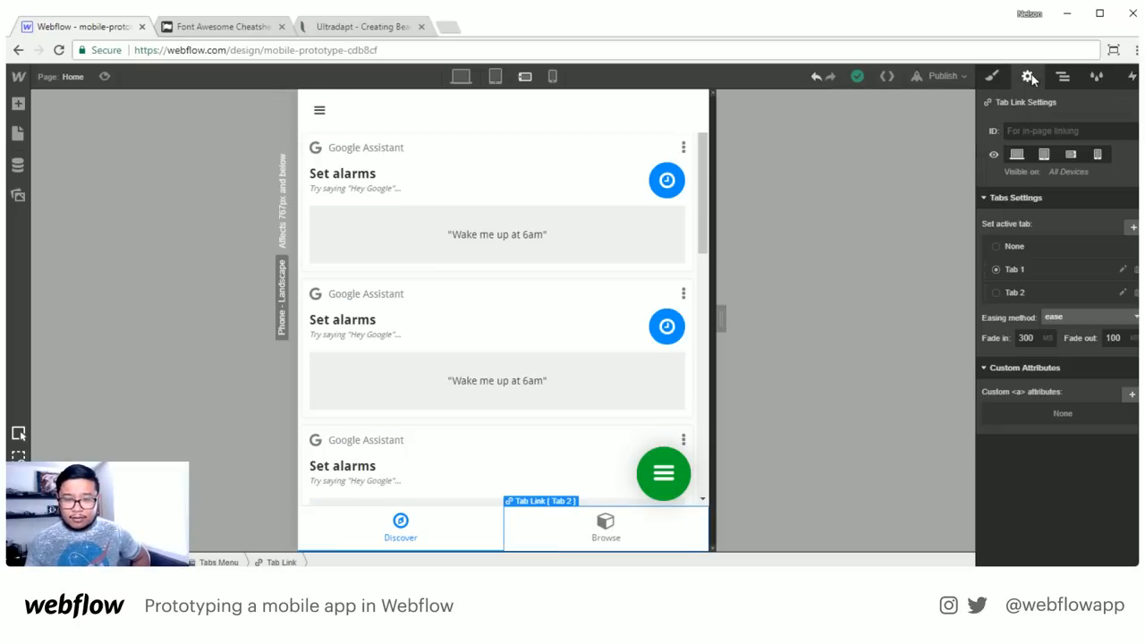
click(1006, 292)
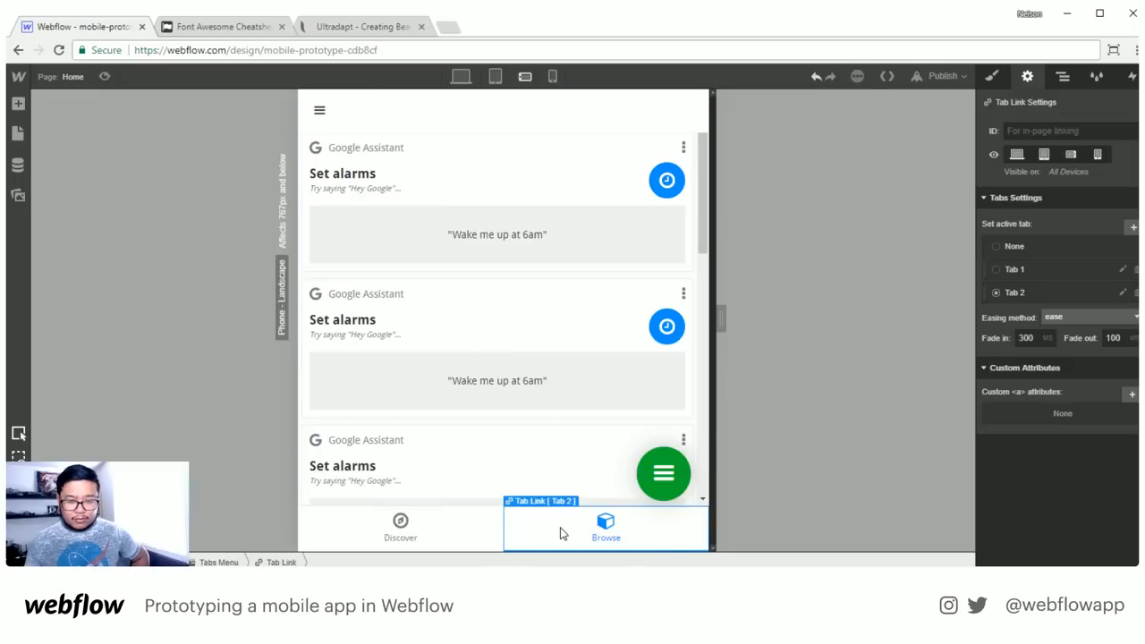
click(1014, 293)
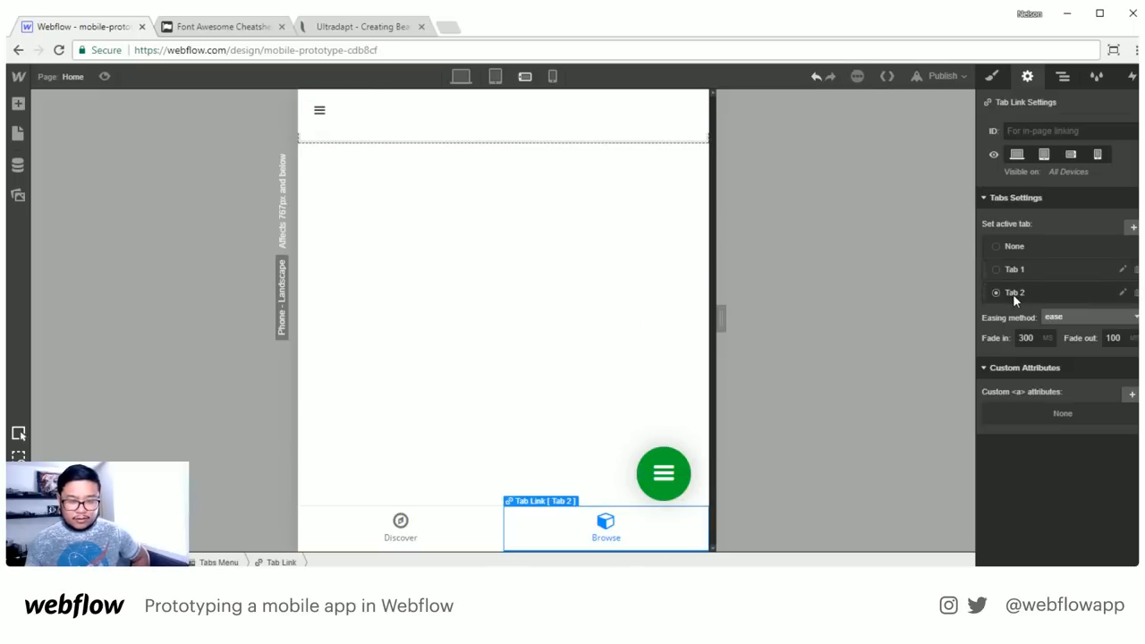
Copy a card from the first tab pane, paste three copies into the empty Tab 2 pane, and expand that pane
click(1063, 78)
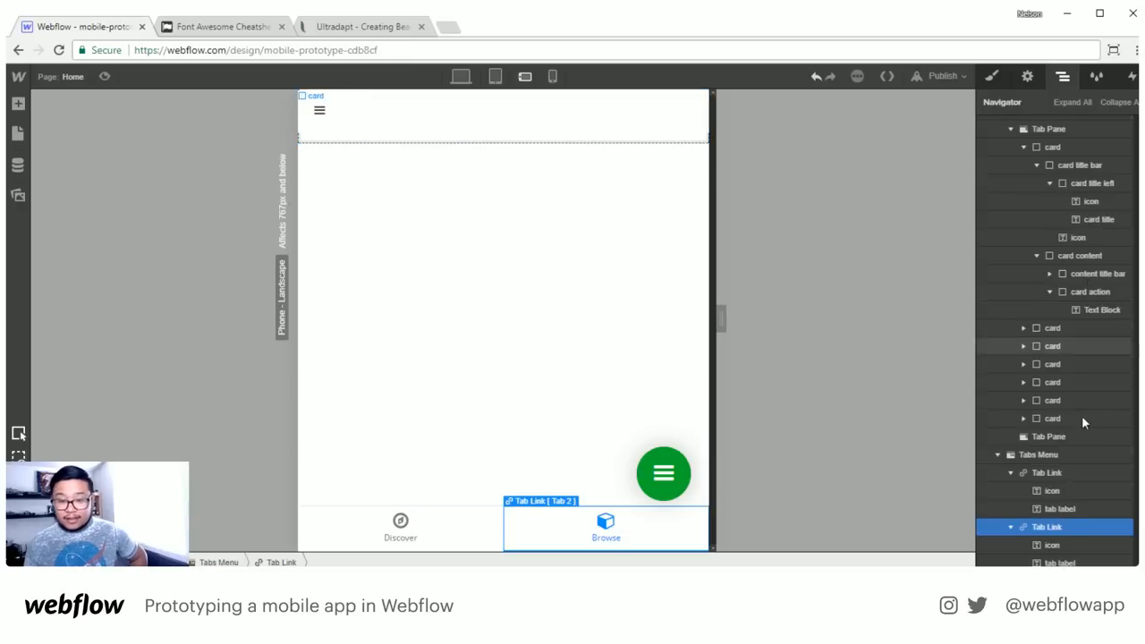
click(1059, 435)
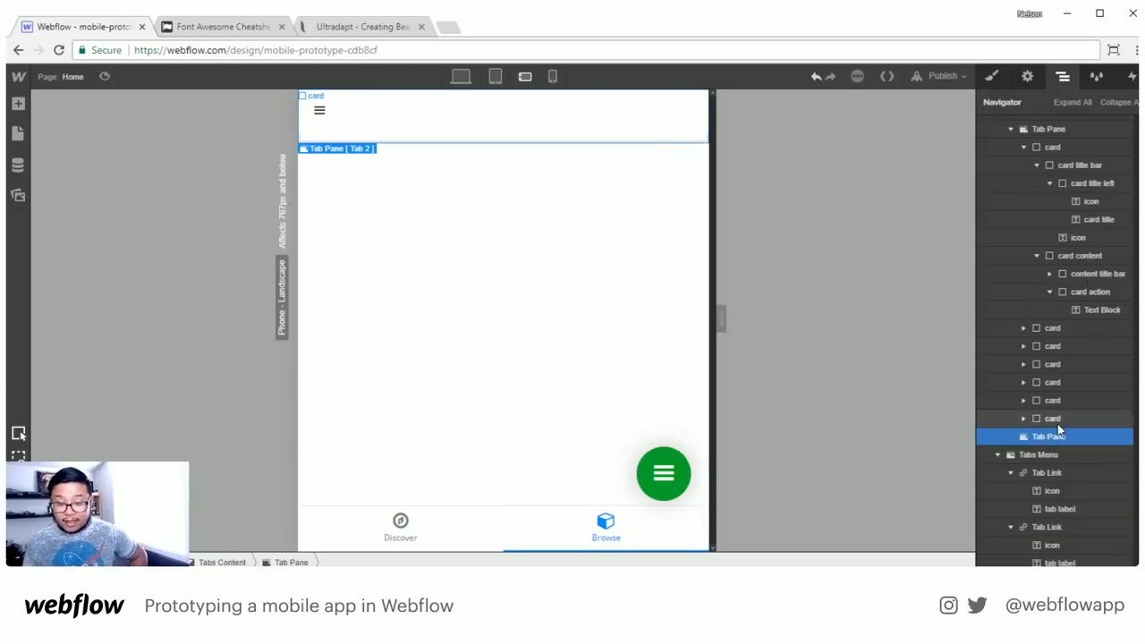
click(1057, 423)
click(1059, 435)
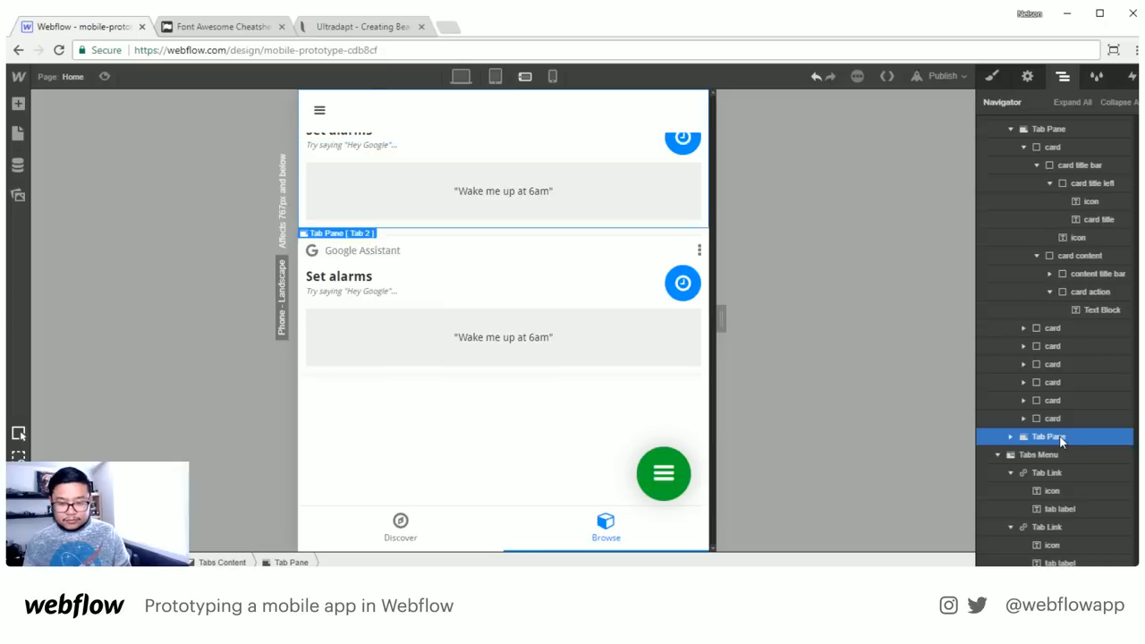
click(1010, 435)
Apply the existing Tab Pane class to the Tab 2 pane
key(s)
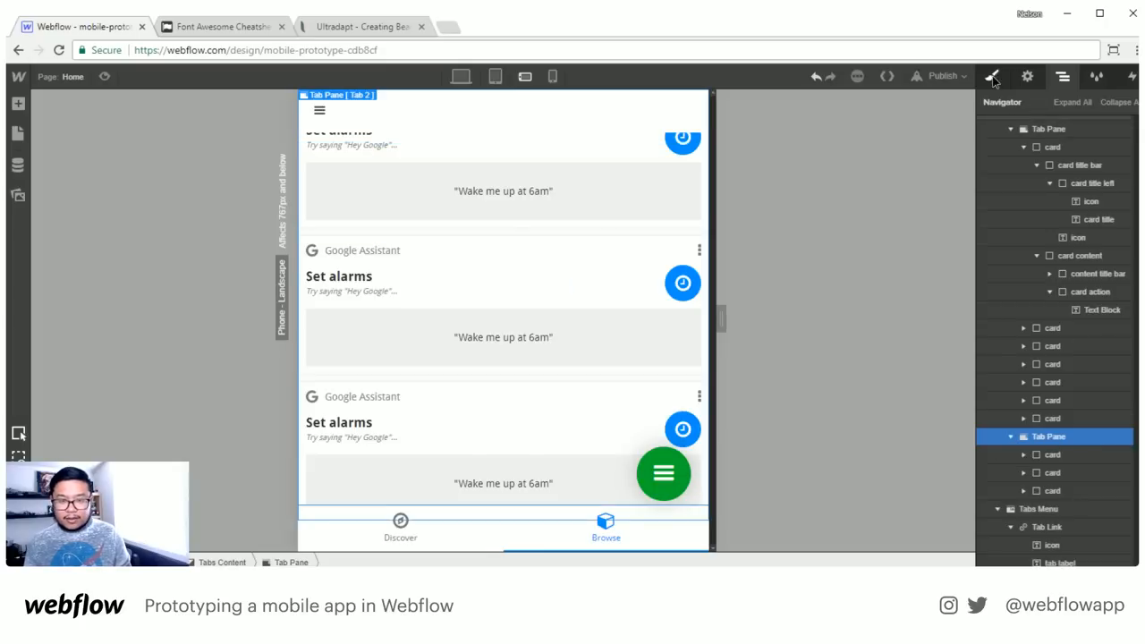
key(a)
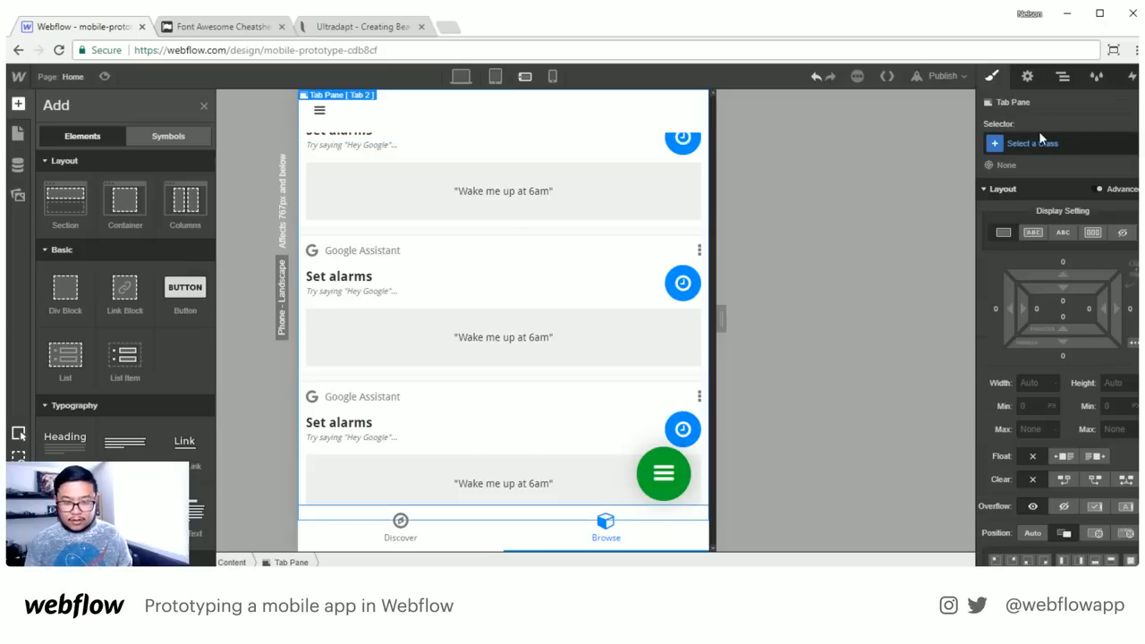
click(1038, 141)
text(tab pa)
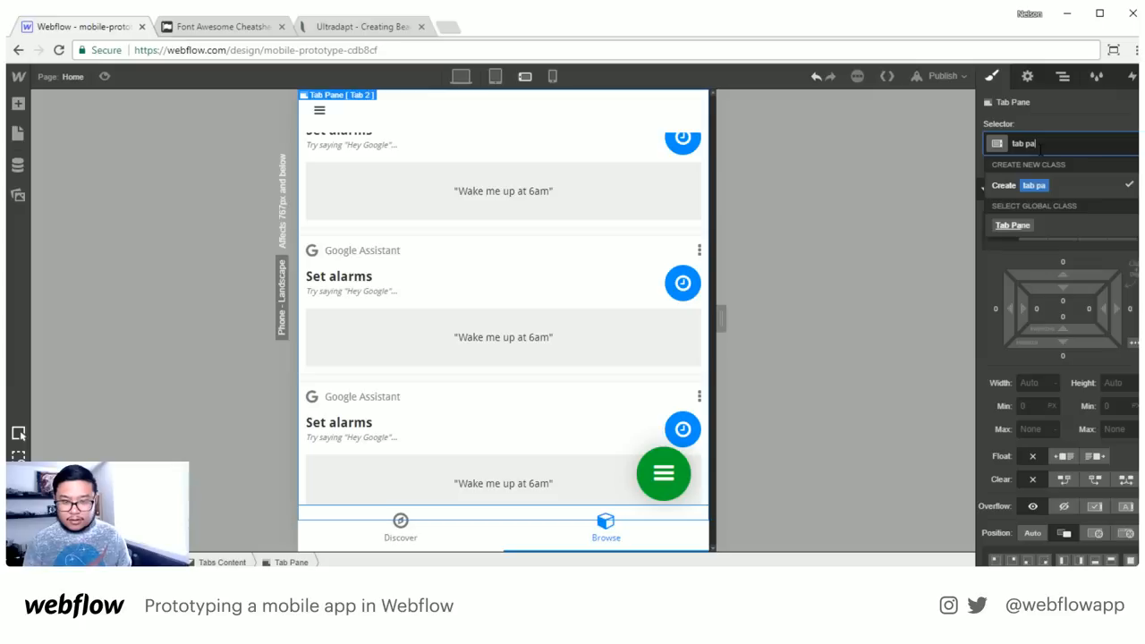
key(Down)
key(Up)
key(Down)
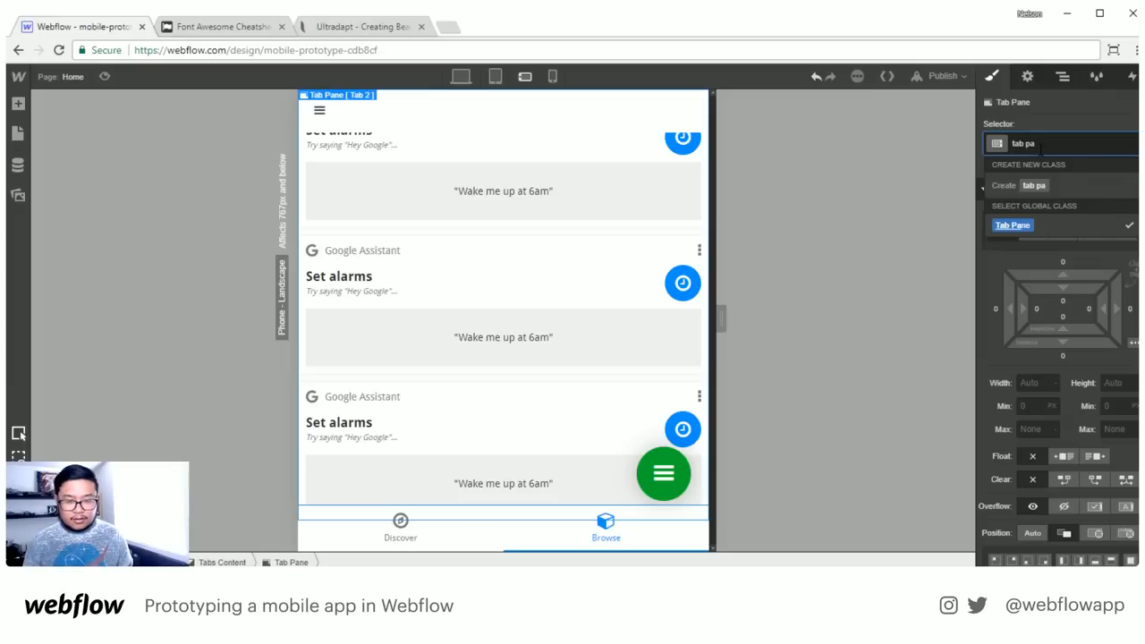
key(Return)
Change the first Browse card's title text to "Something else"
click(366, 151)
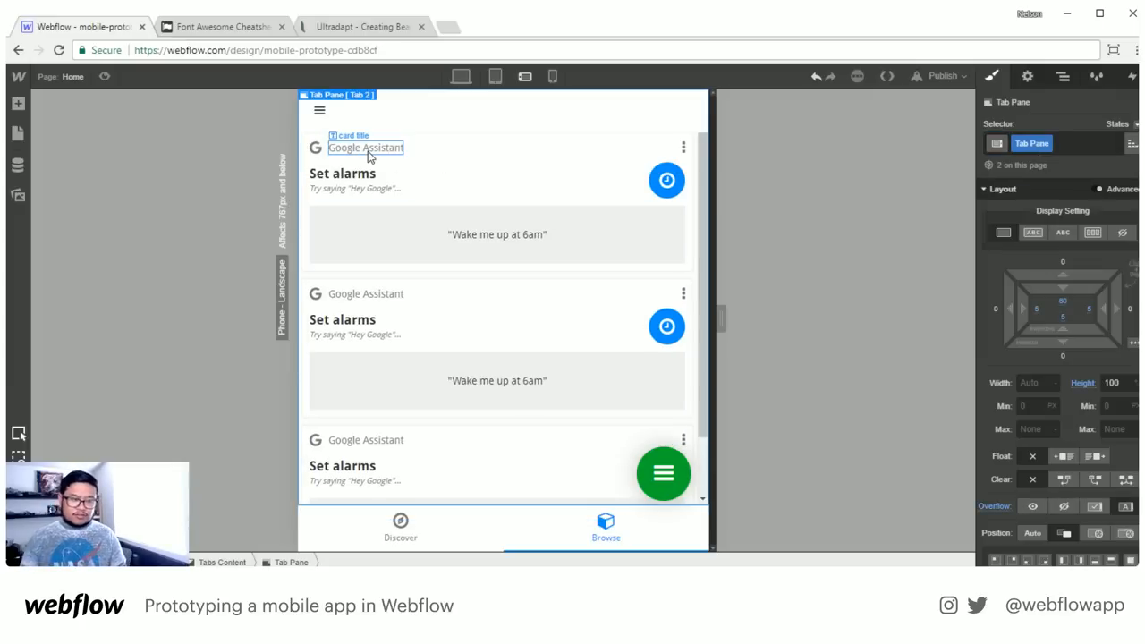
double_click(368, 154)
text(Something elsd)
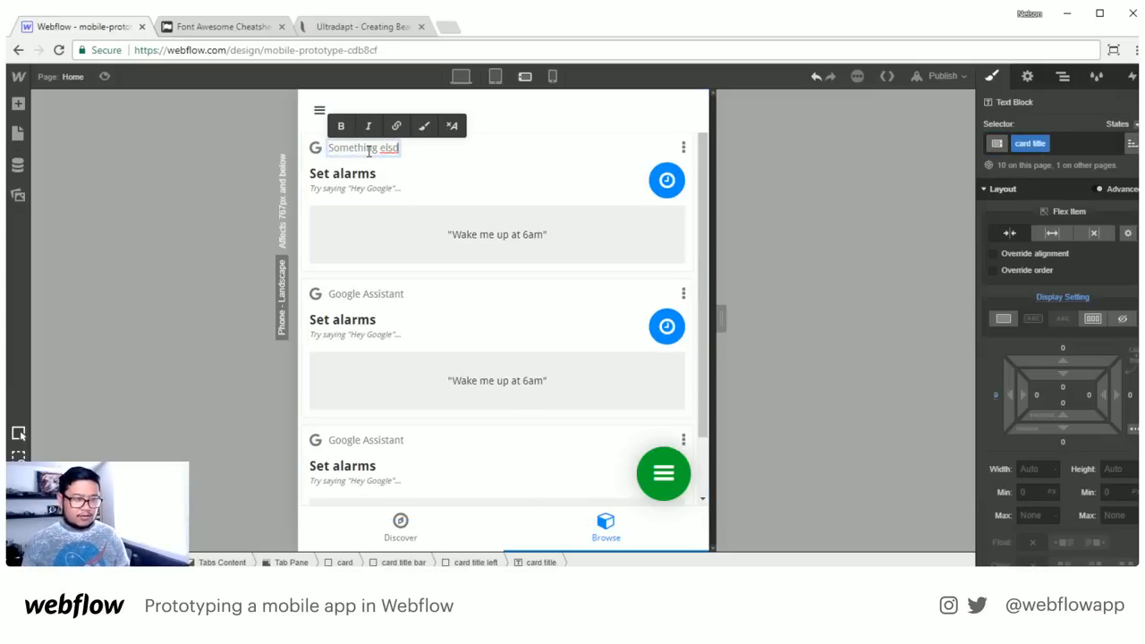
key(BackSpace)
text(else)
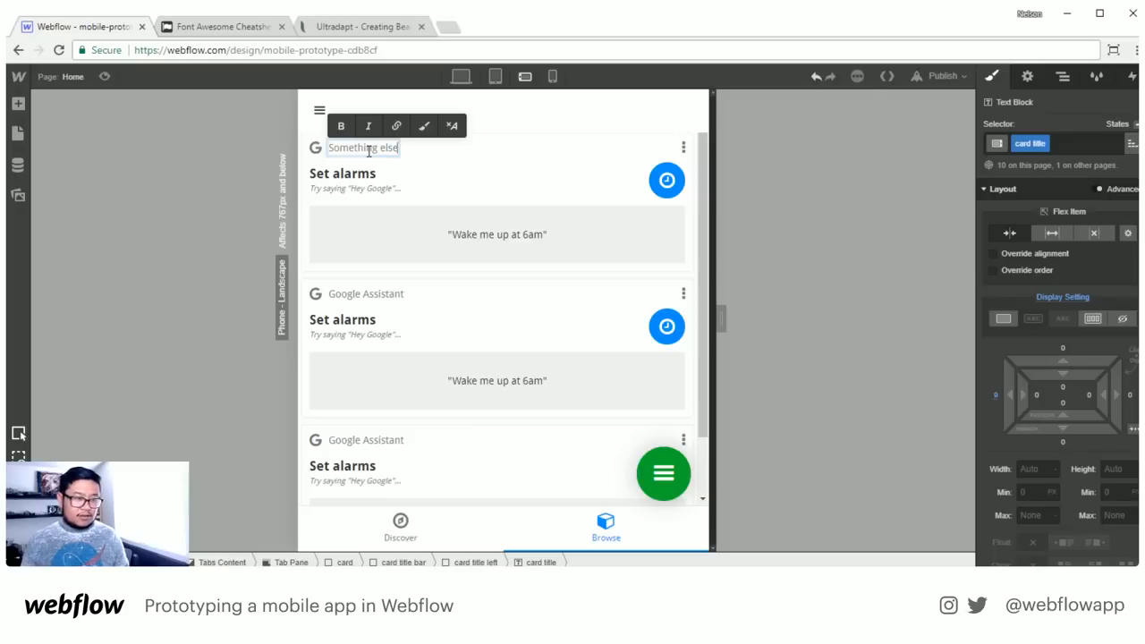
Replace the first Browse card's "Set alarms" content title with "Call your Tesla"
click(366, 176)
triple_click(366, 175)
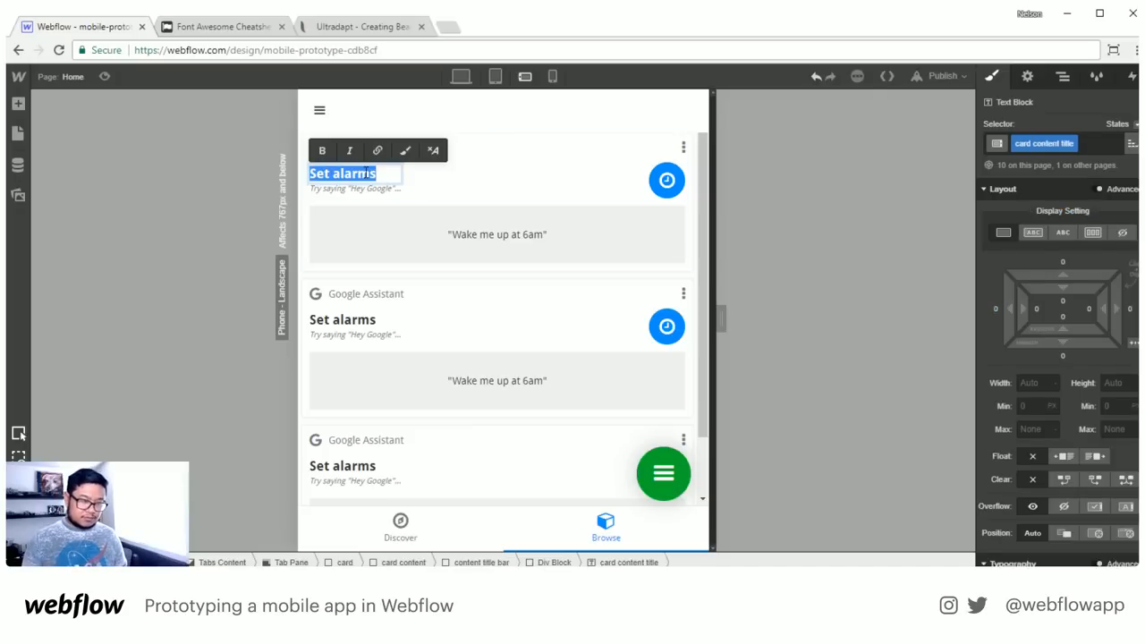
text(C)
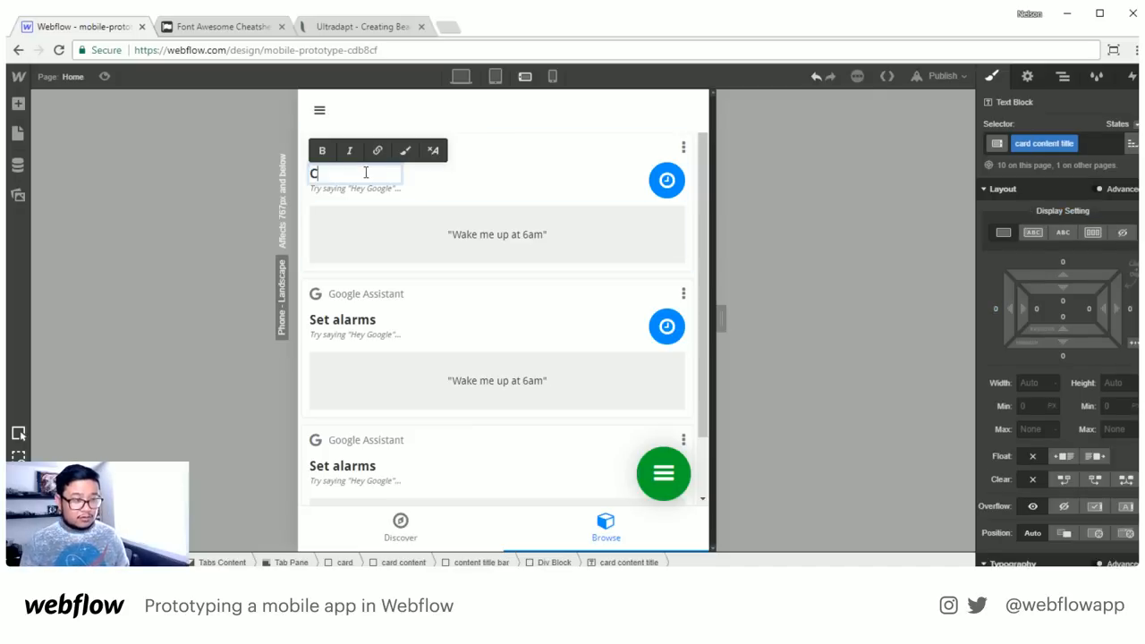
text(all you)
key(BackSpace)
key(BackSpace)
key(BackSpace)
key(BackSpace)
key(BackSpace)
key(BackSpace)
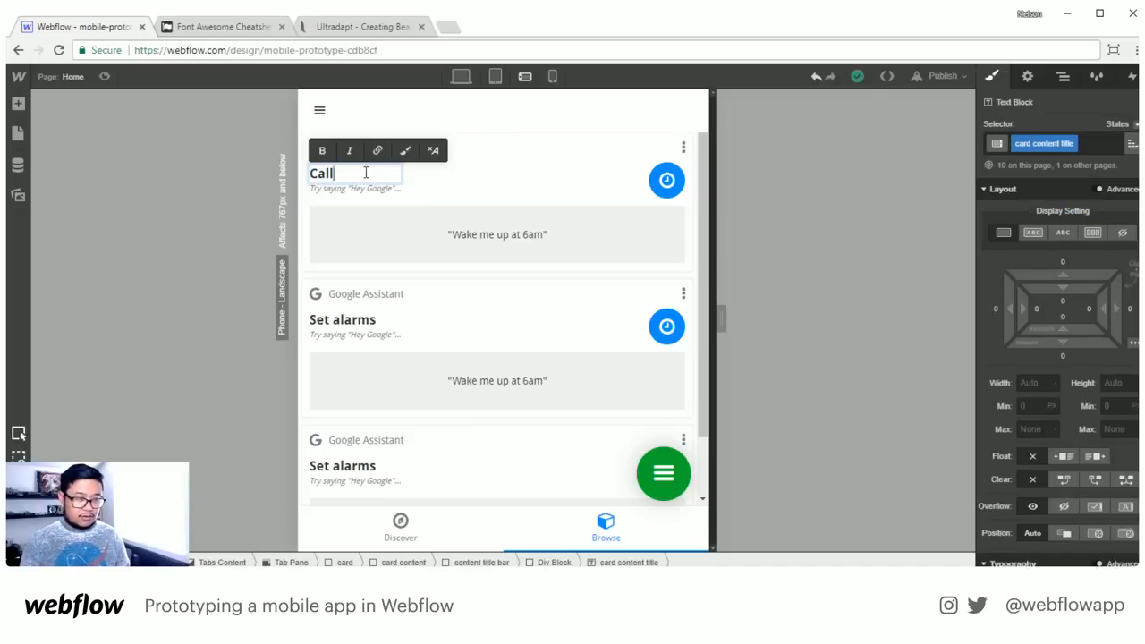
text(ll your Teslsa)
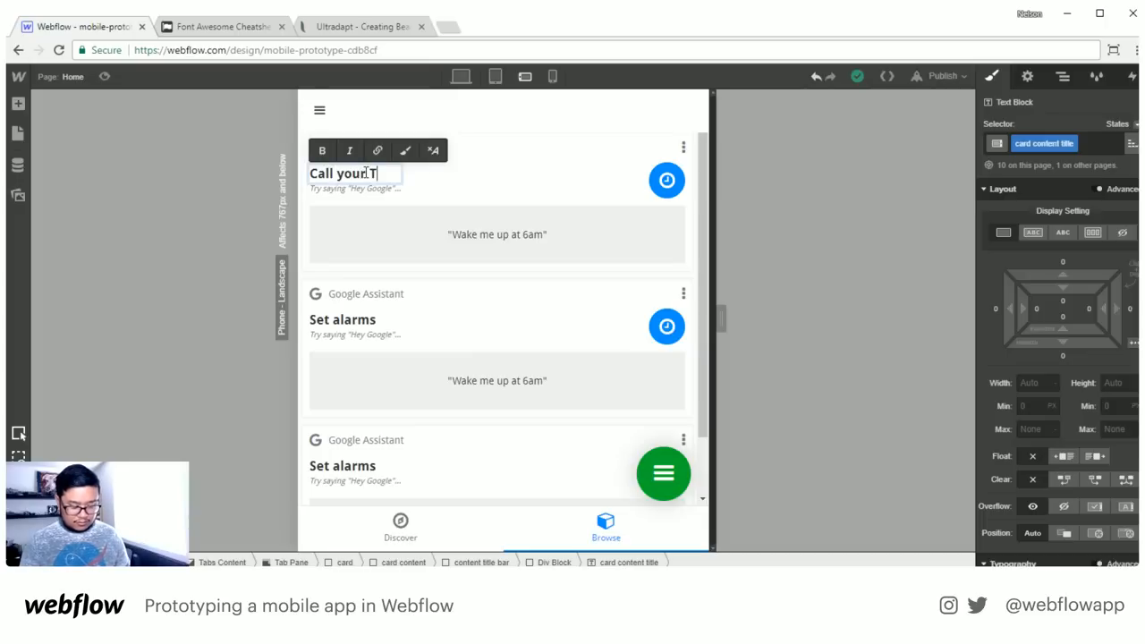
key(BackSpace)
key(BackSpace)
text(a)
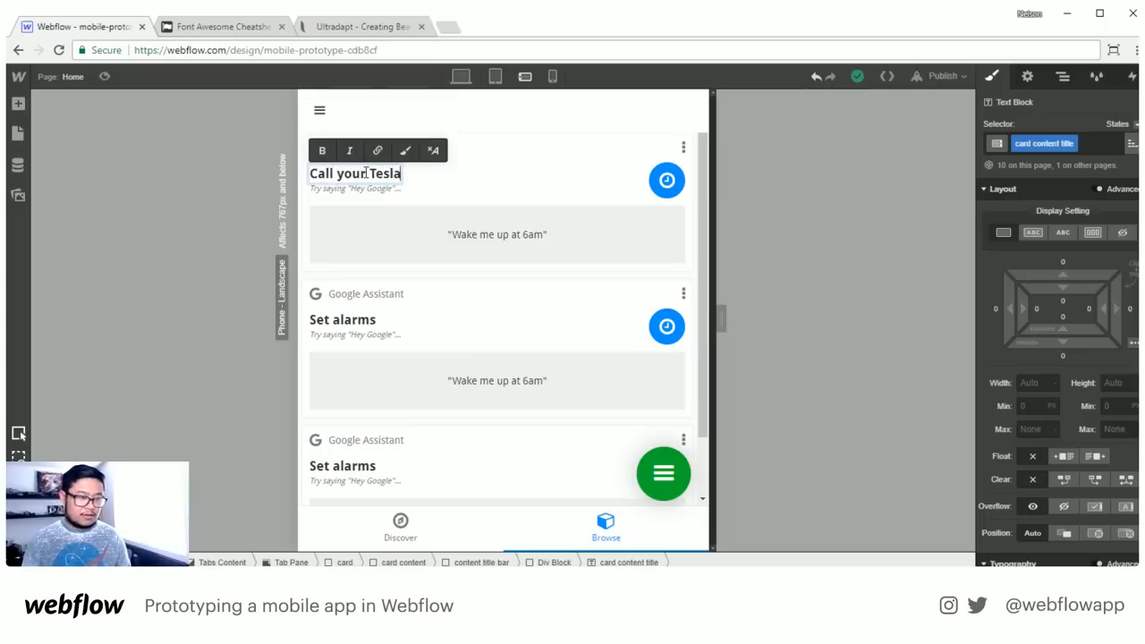
Replace the first Browse card's action text with "Tell Jarvis to pick me up after I walk out the door", including quotation marks
click(516, 235)
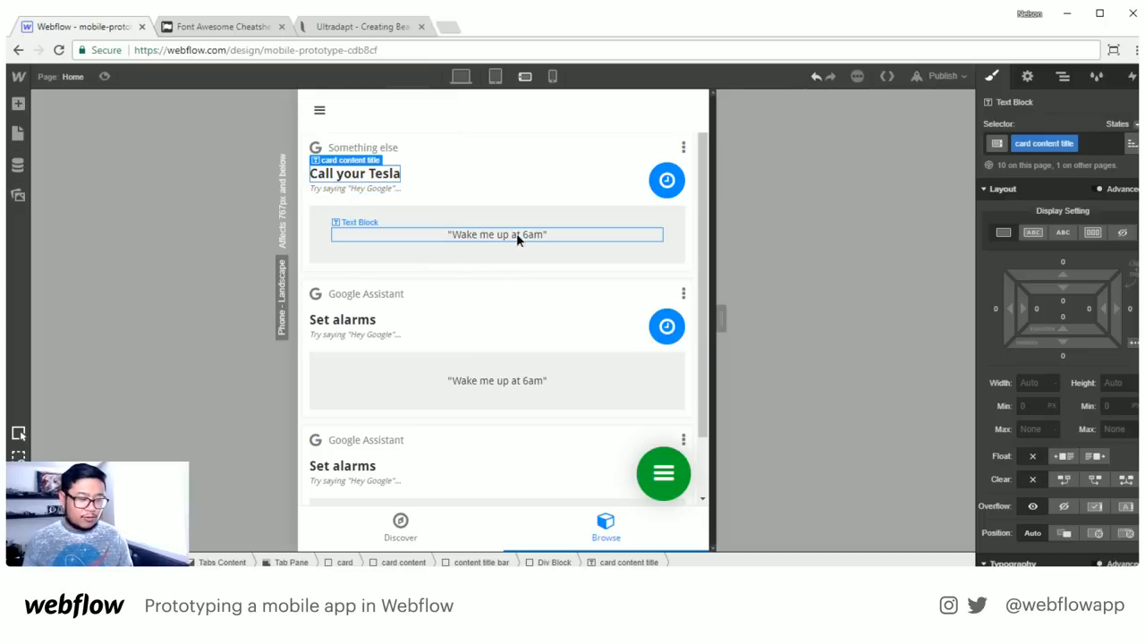
double_click(516, 235)
triple_click(519, 235)
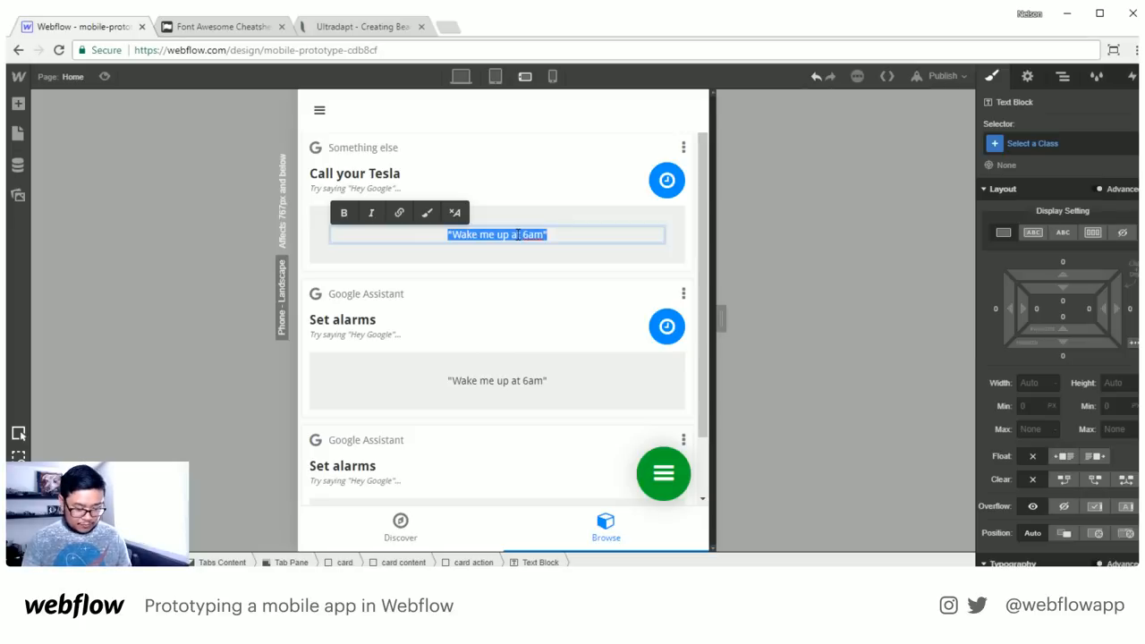
text("Tell Ja)
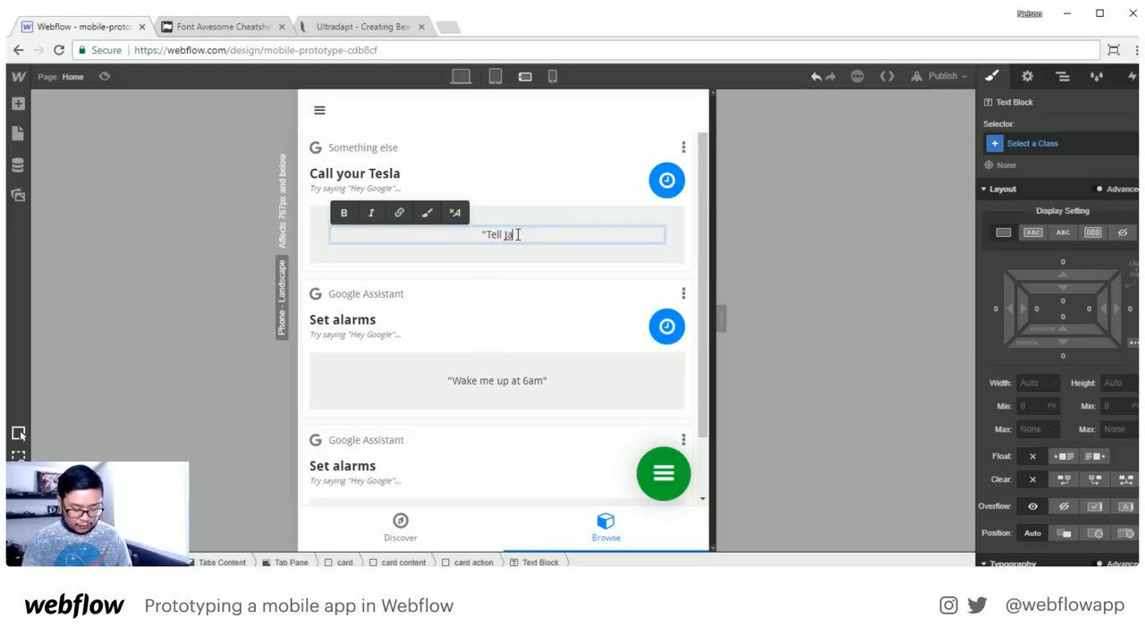
text(rvis)
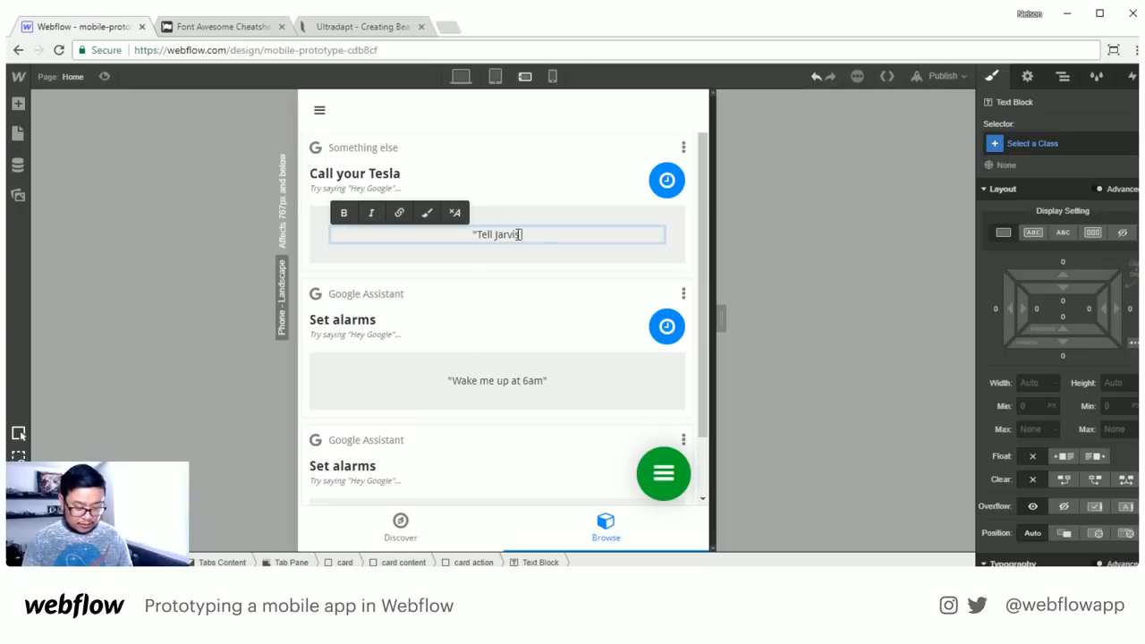
text( to plck)
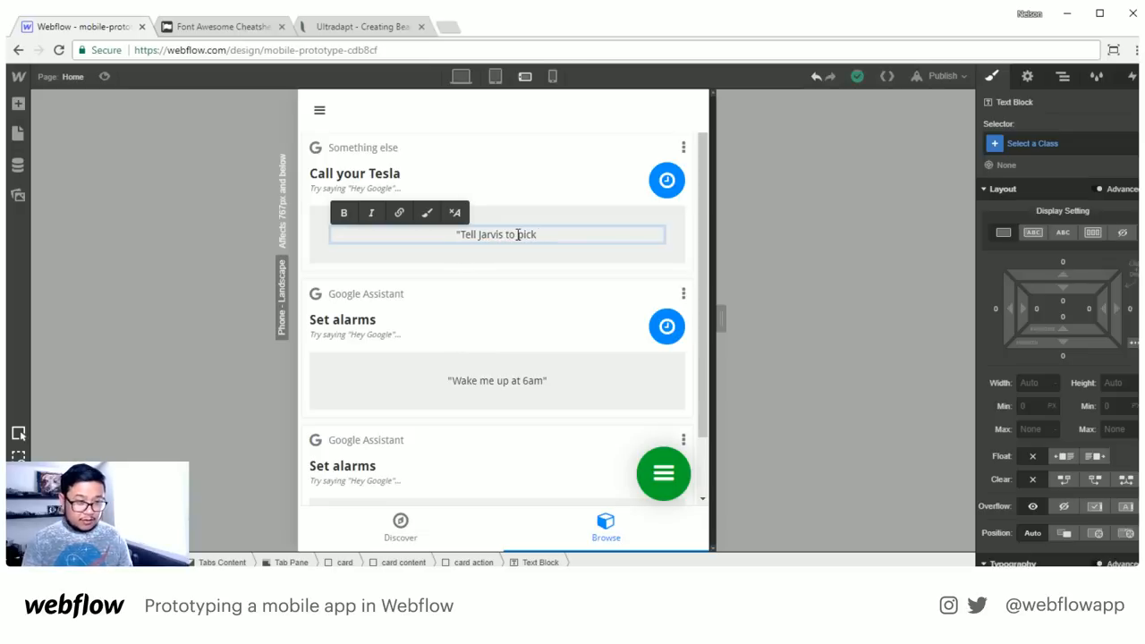
text( me up )
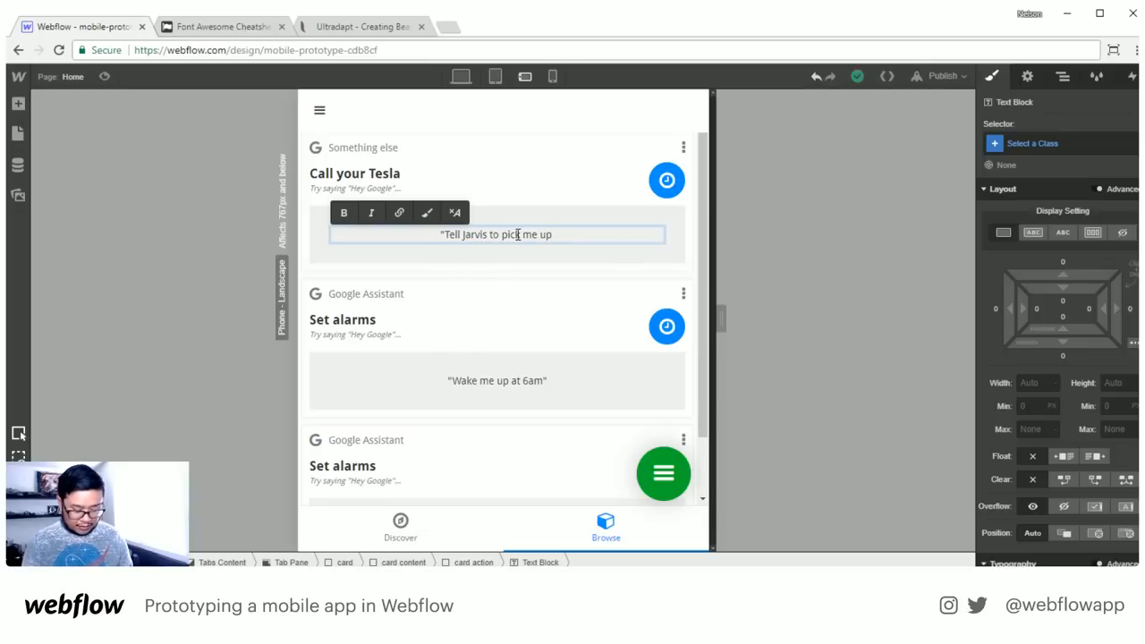
text(after I w)
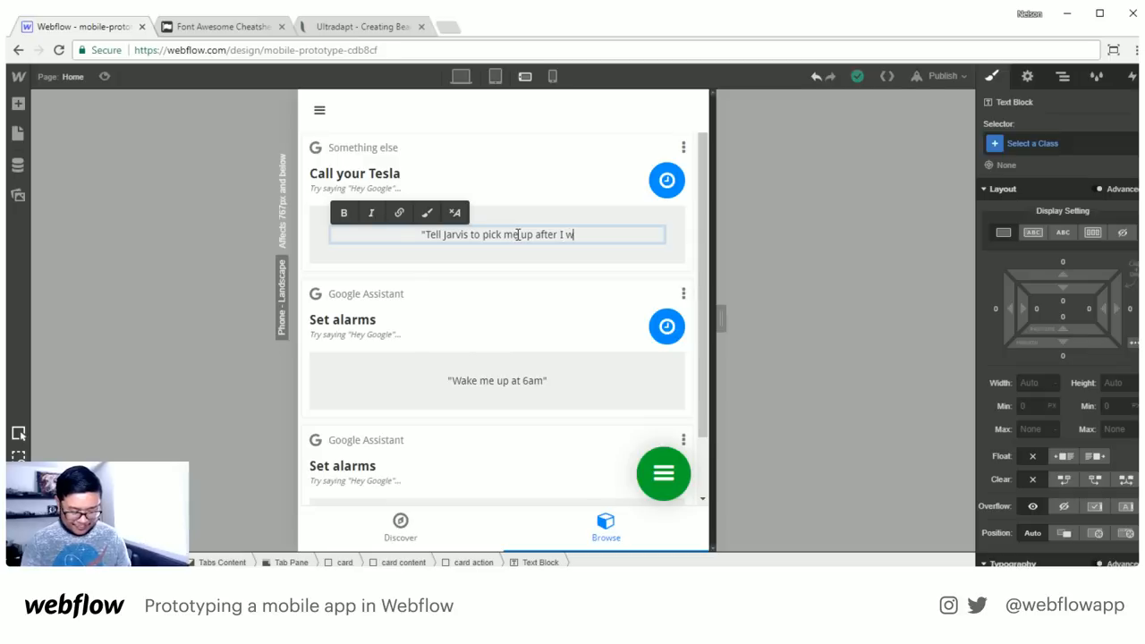
text(alk out )
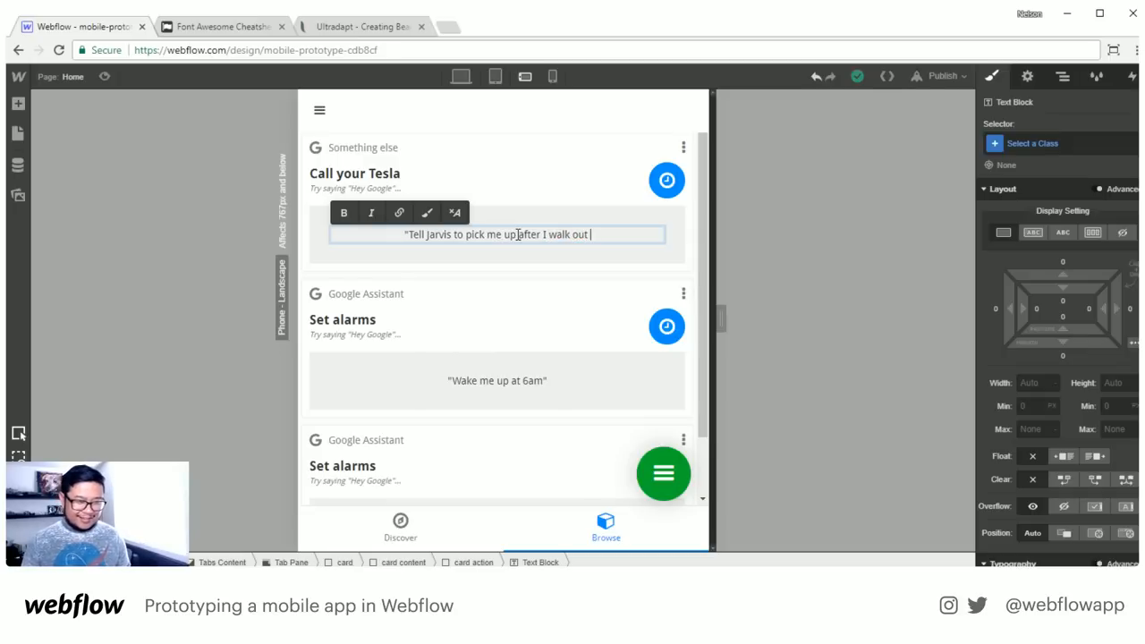
text(the door")
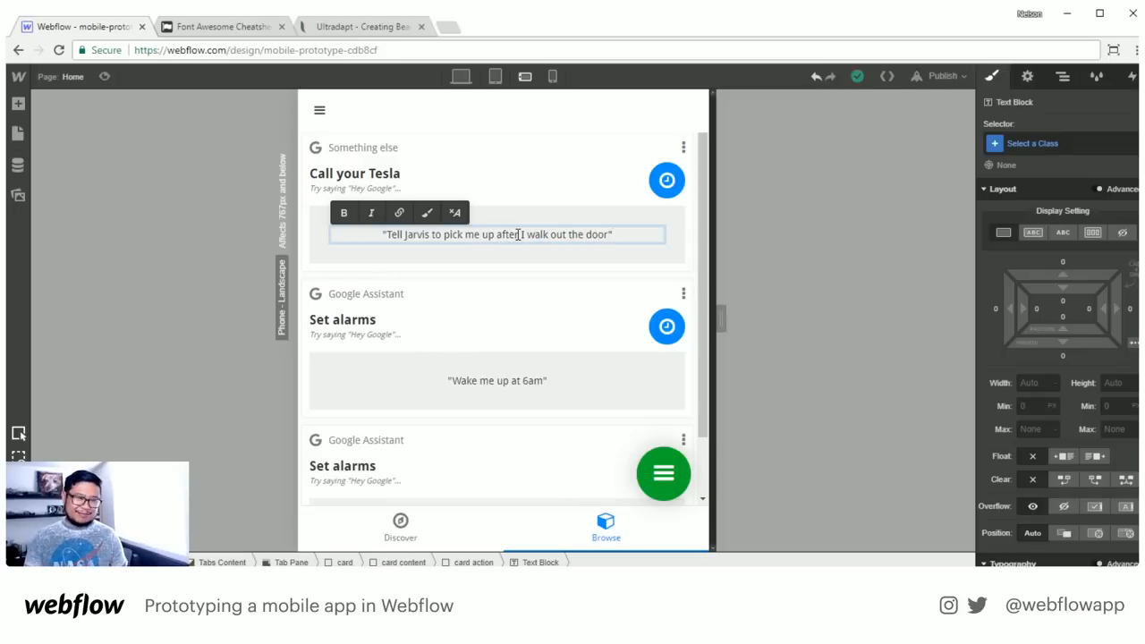
key(Escape)
Switch to the Font Awesome cheatsheet and search it for "car" from the beginning to locate the fa-car icon
click(230, 26)
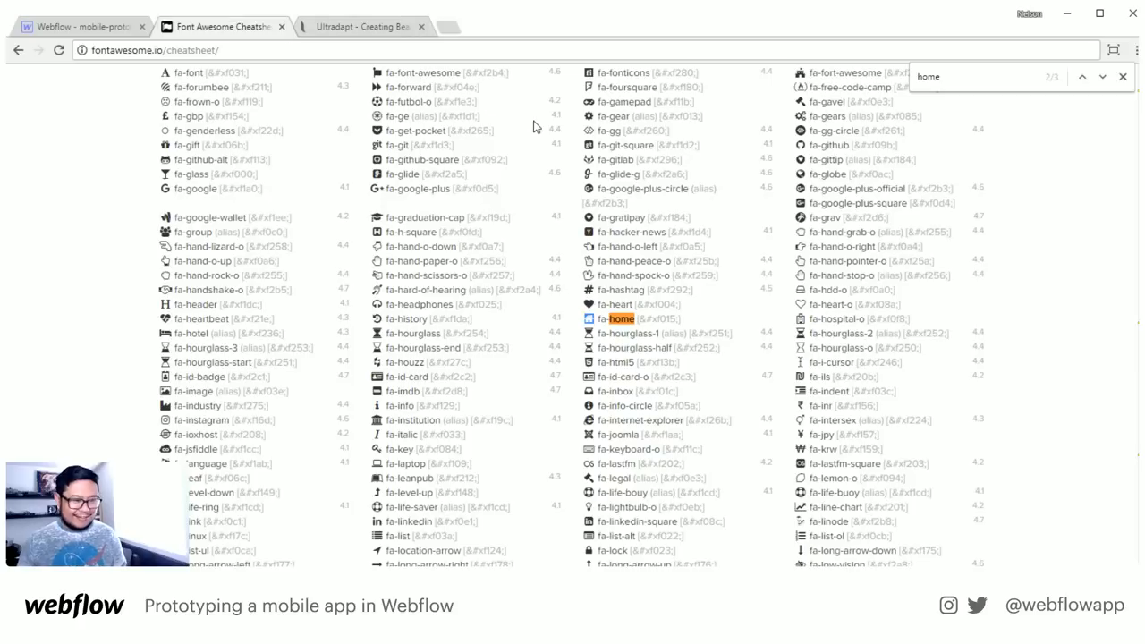
key(ctrl+f)
text(car)
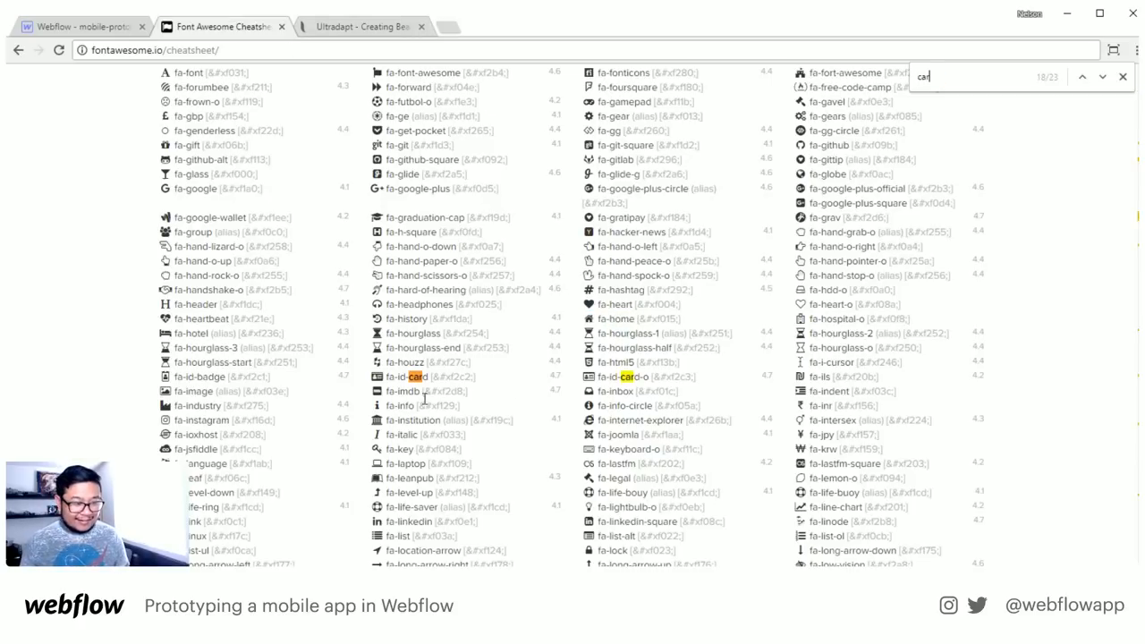
key(Return)
key(ctrl+f)
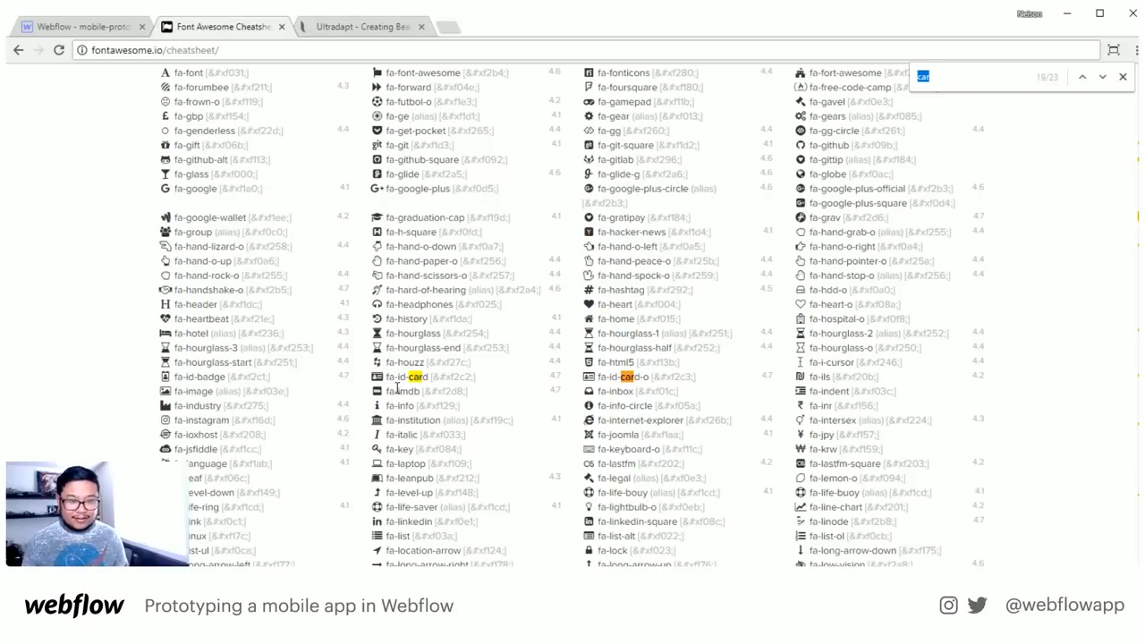
scroll(397, 387, up, 15)
scroll(379, 332, down, 3)
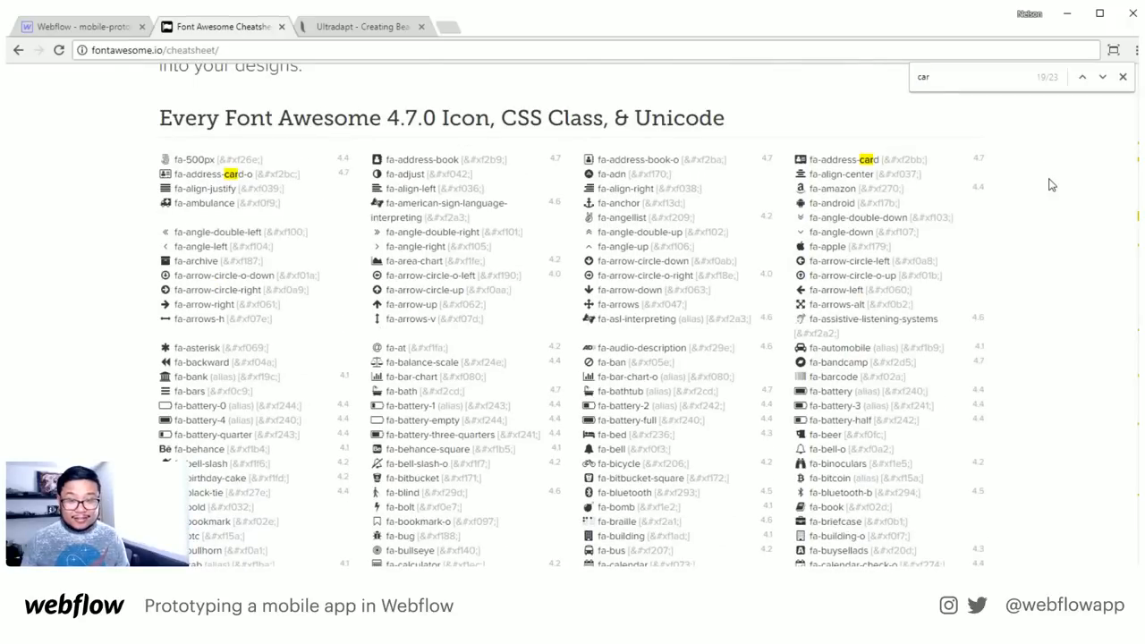
scroll(1051, 179, up, 5)
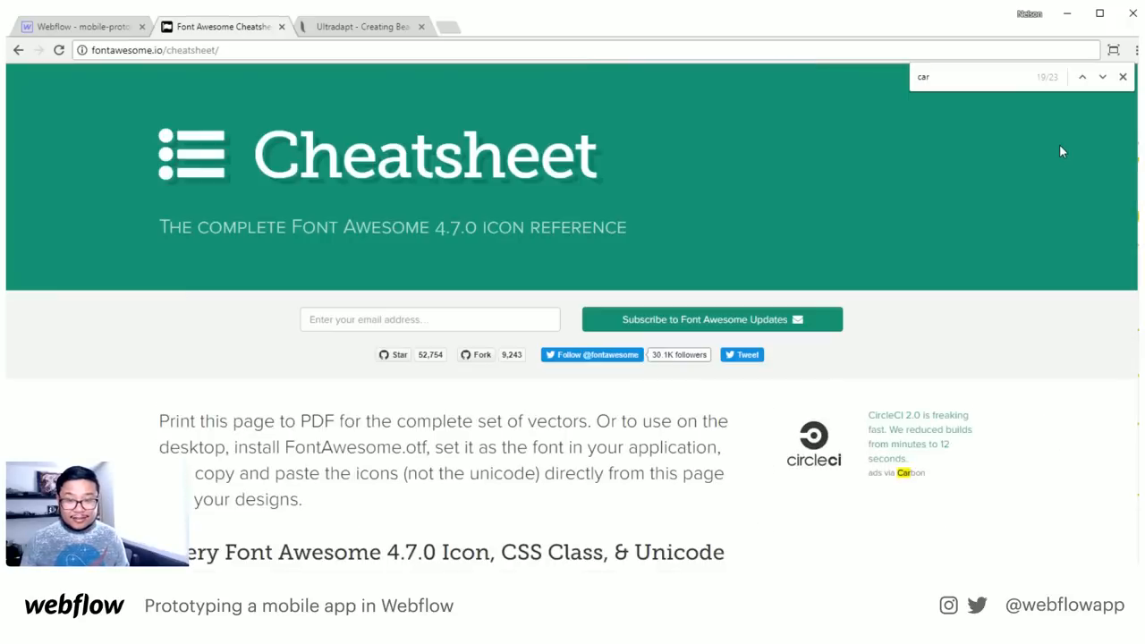
click(1122, 77)
key(ctrl+f)
key(Return)
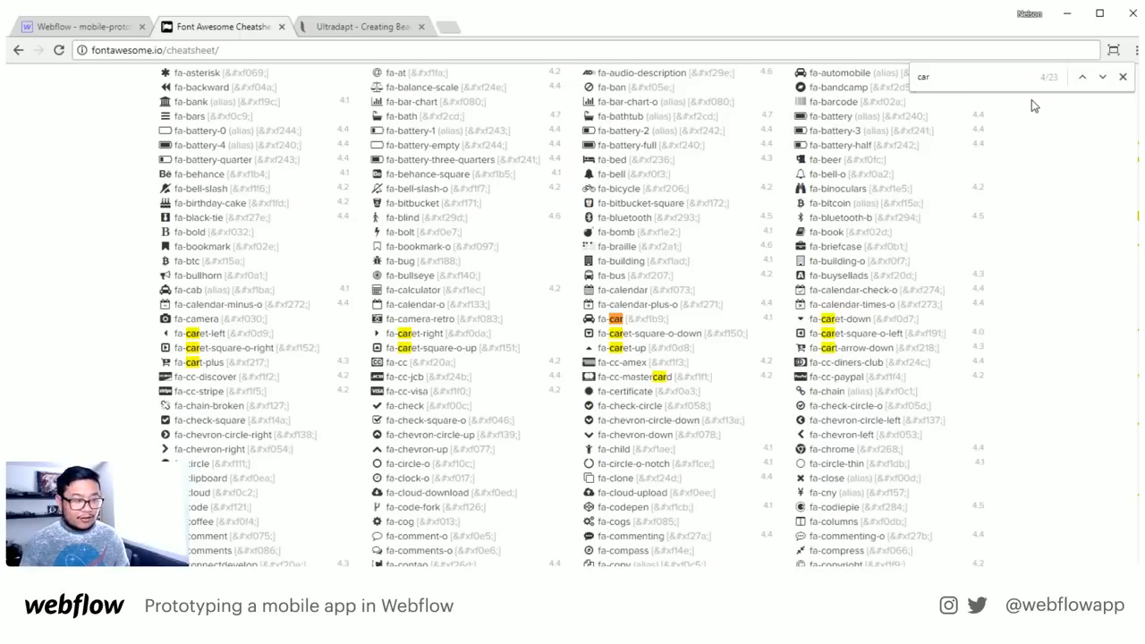
Copy the fa-car icon from the cheatsheet, return to Webflow and paste it over the clock icon in the first Browse card
double_click(590, 319)
click(129, 27)
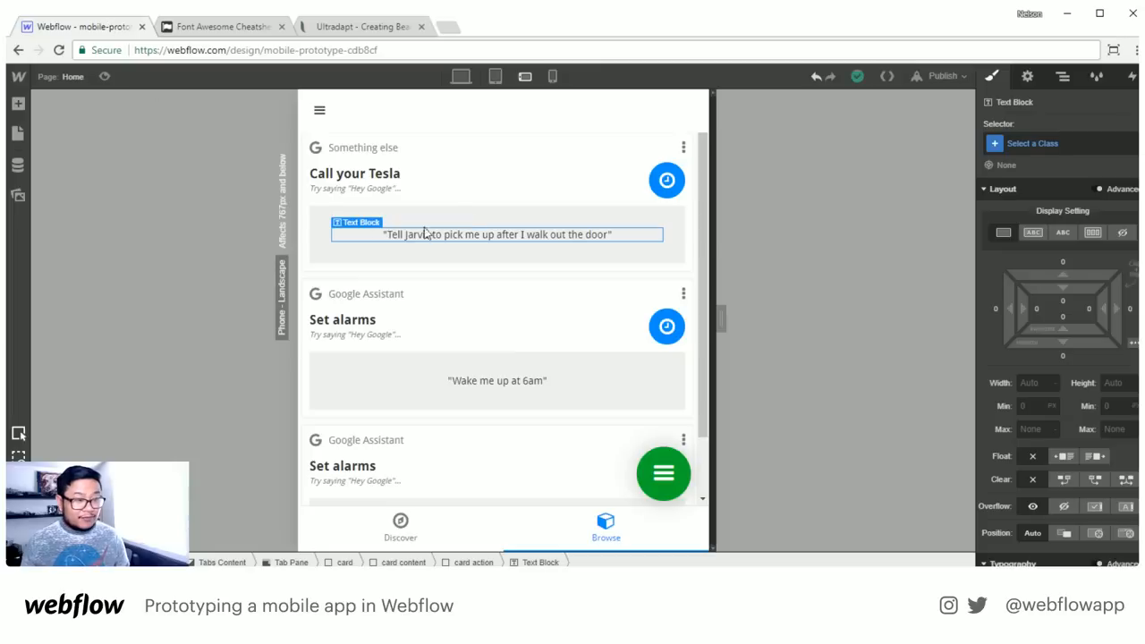
double_click(668, 181)
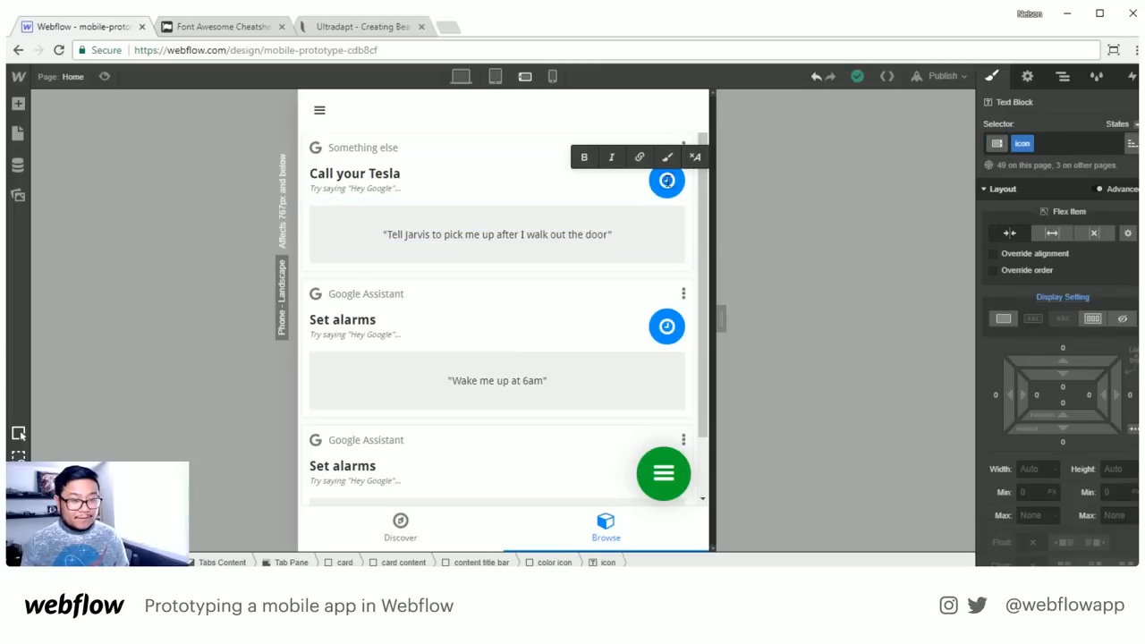
key(ctrl+v)
key(Escape)
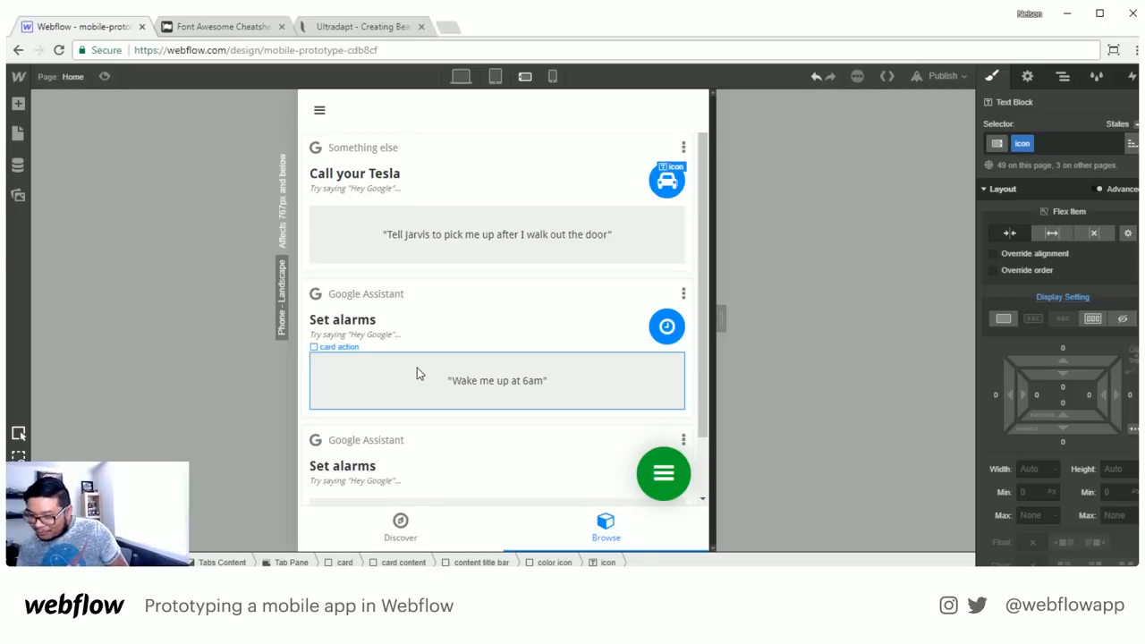
Add a Rotate action for the green fab button to the fs menu animation as an initial state with Z rotation 0 degrees
click(63, 77)
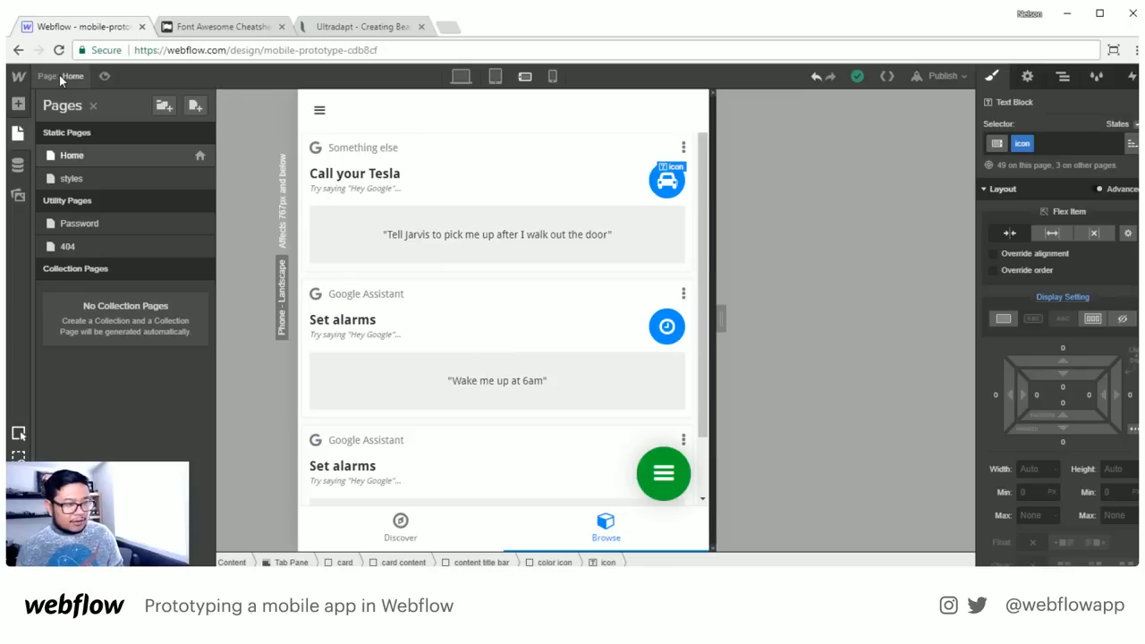
click(682, 479)
click(1132, 77)
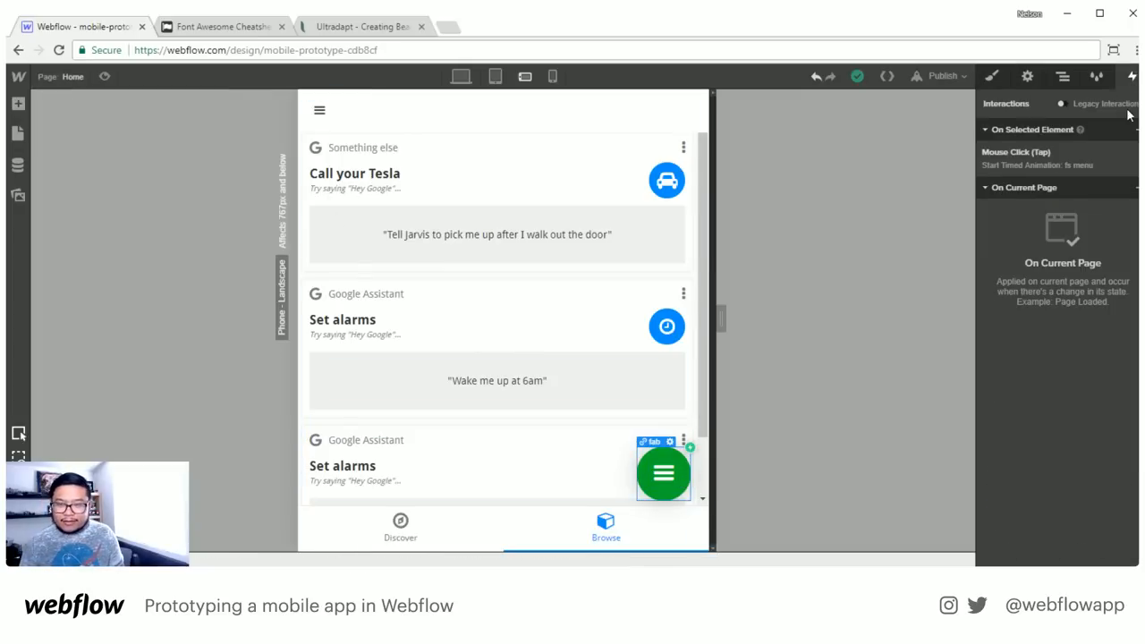
click(1033, 152)
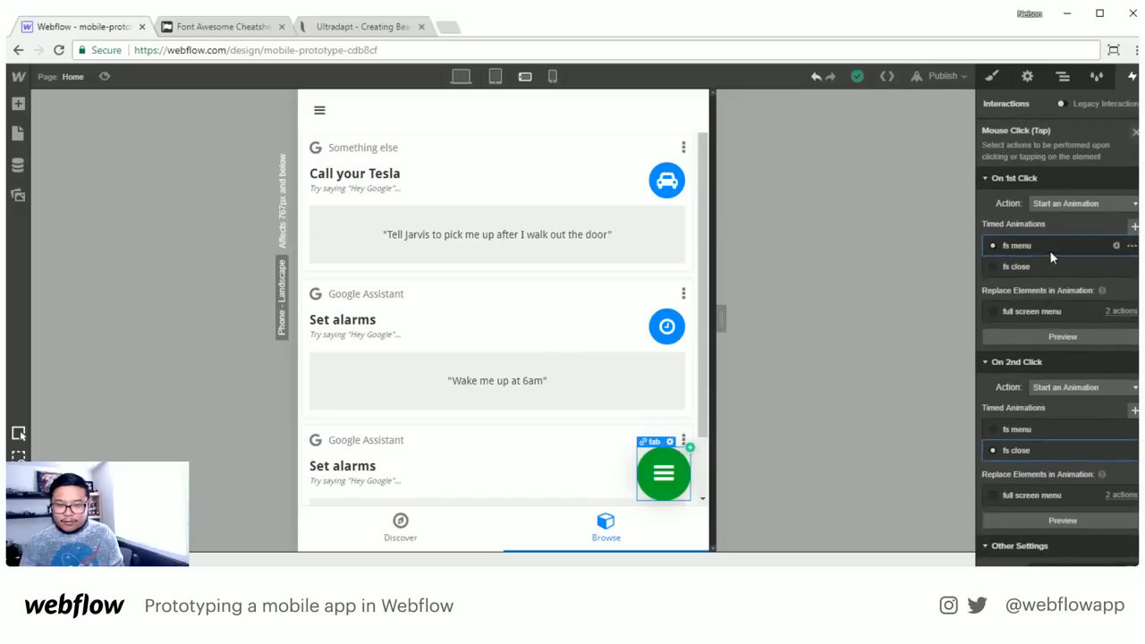
click(1019, 246)
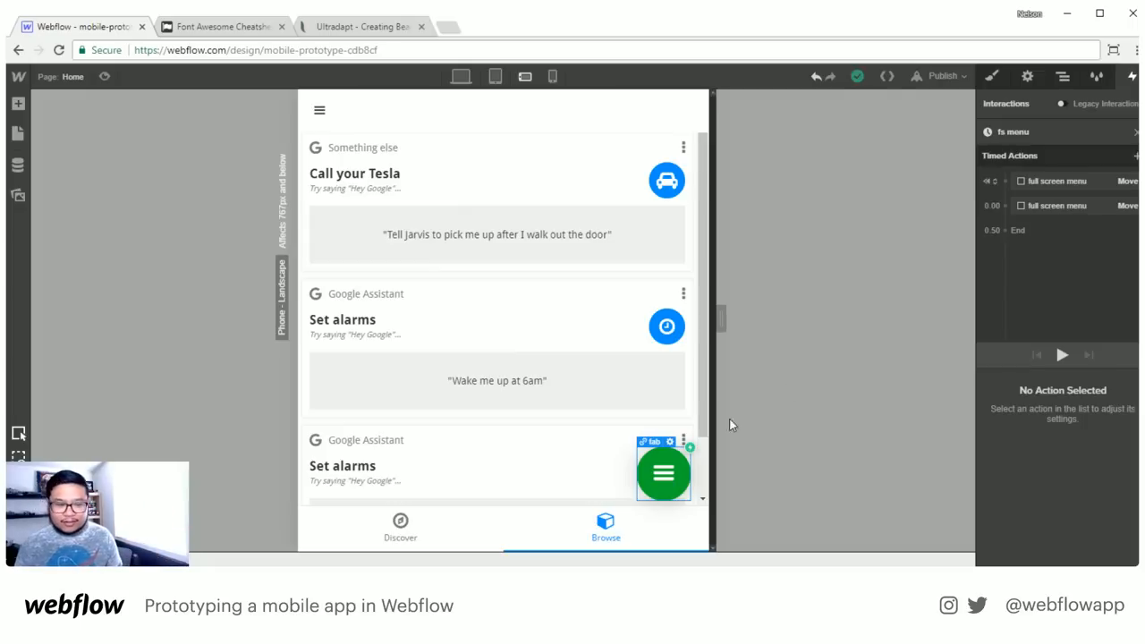
click(1135, 156)
click(1037, 234)
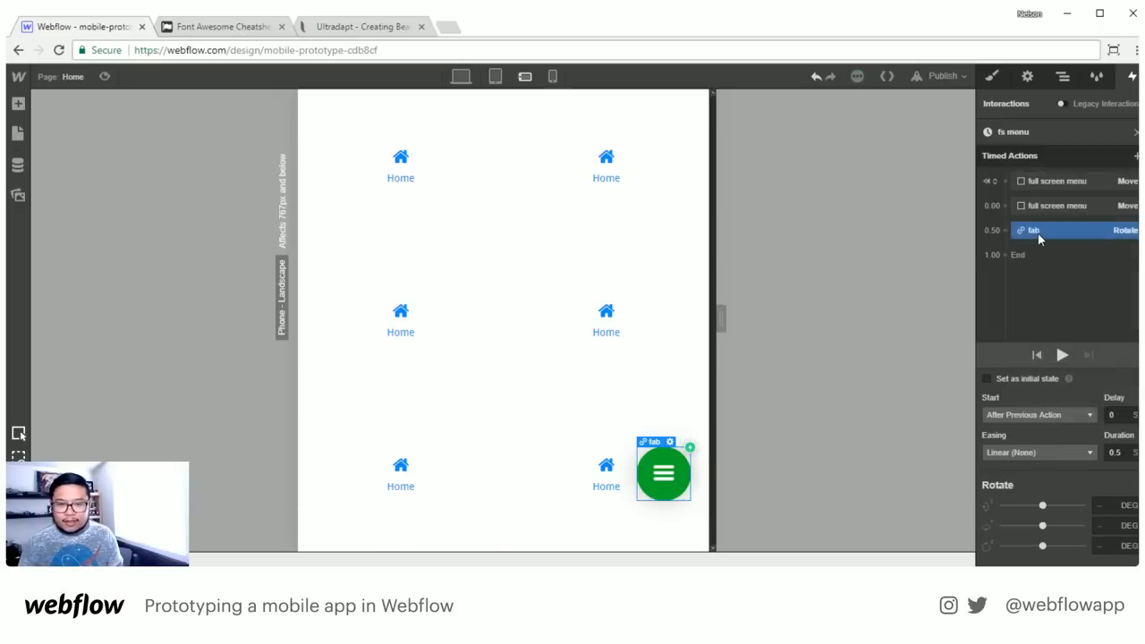
click(986, 379)
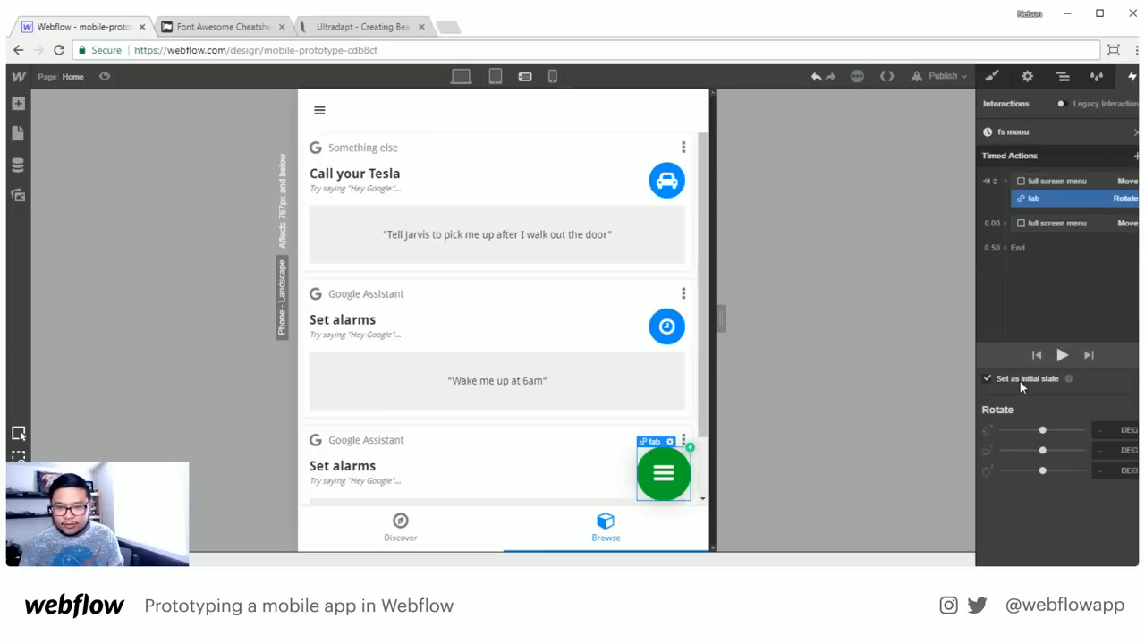
click(1113, 466)
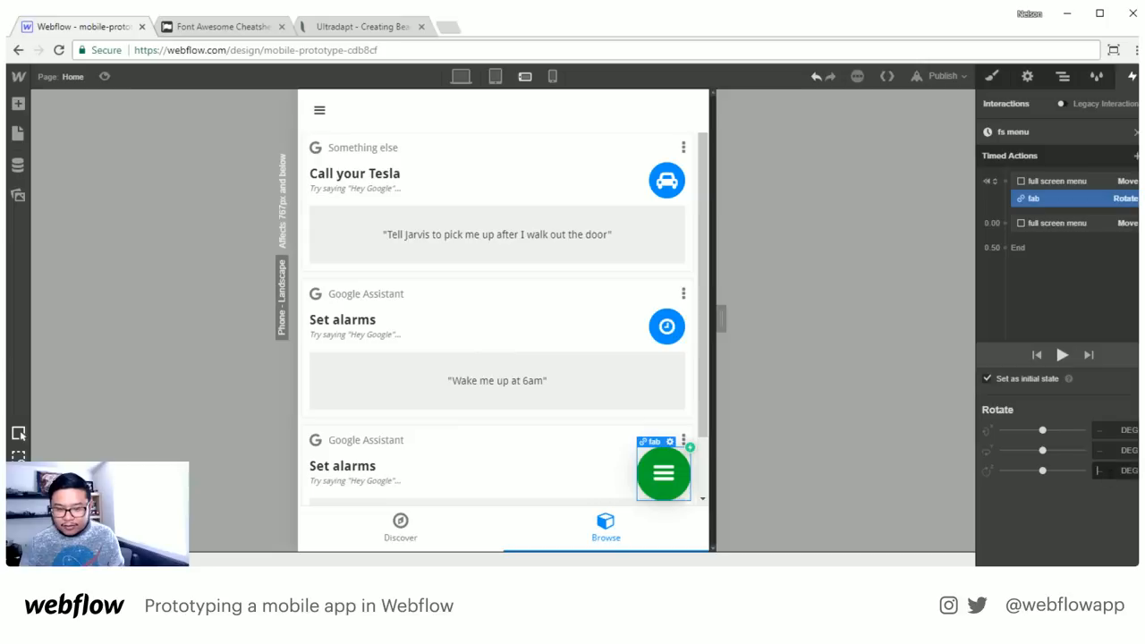
text(0)
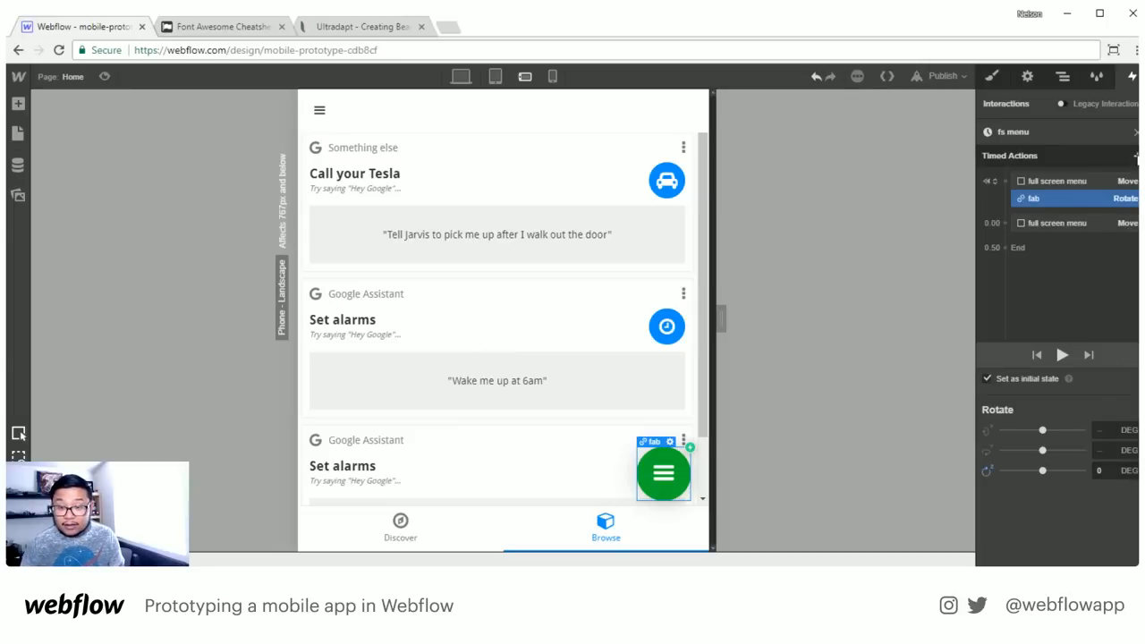
Add a second fab Rotate action to fs menu, running together with the full screen menu's timed move, with Z rotation 90 degrees
click(1136, 157)
click(1048, 235)
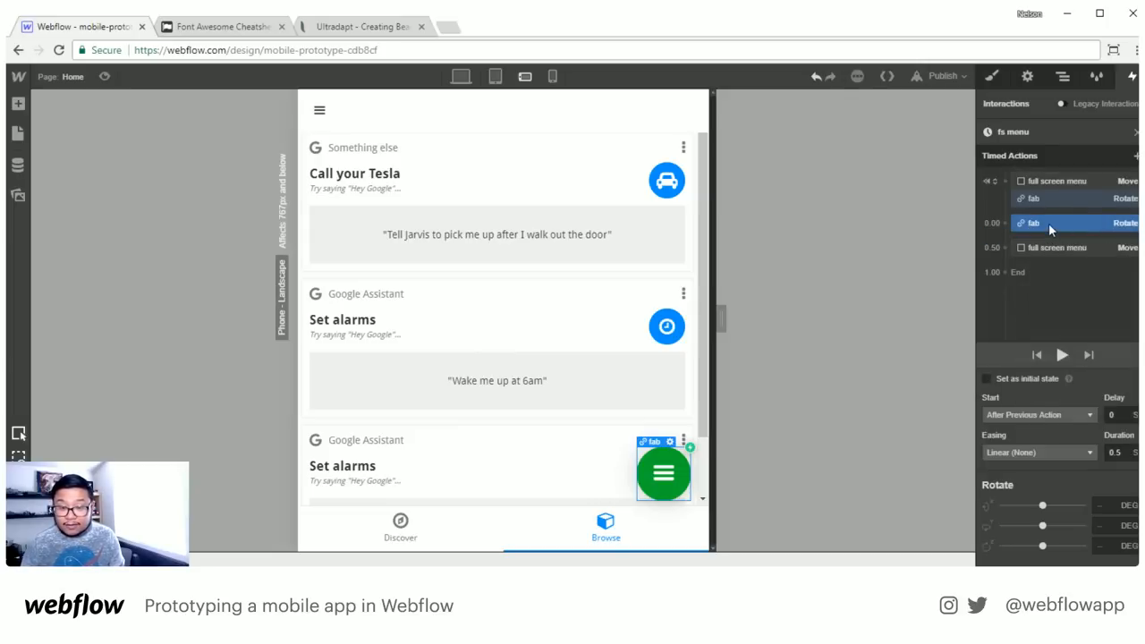
drag(1049, 222, 1055, 244)
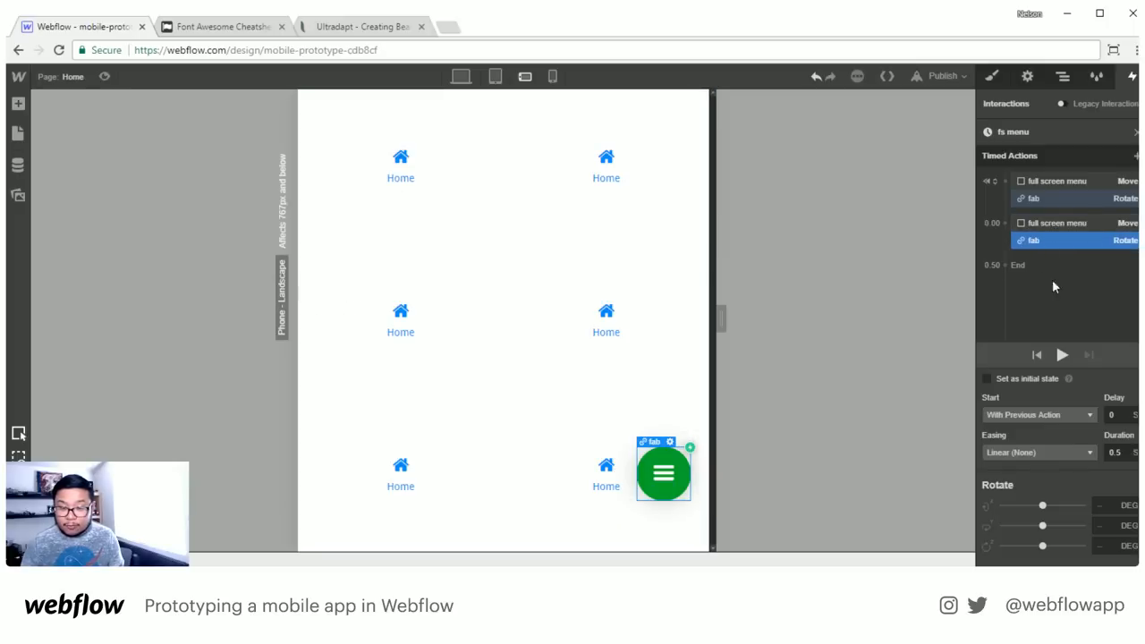
click(1107, 546)
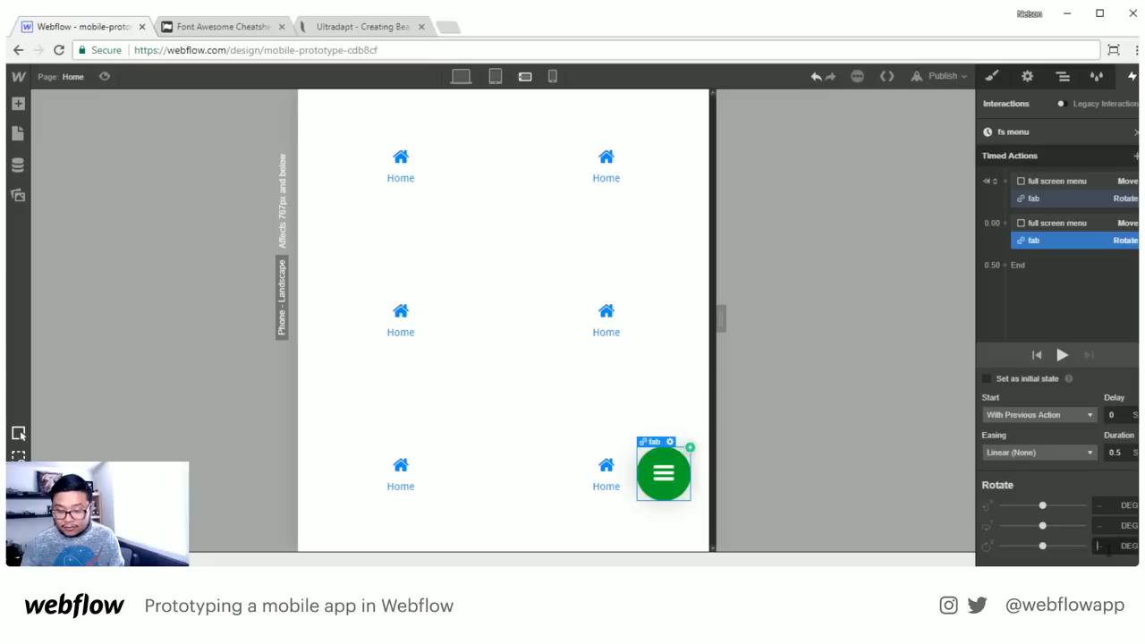
text(90)
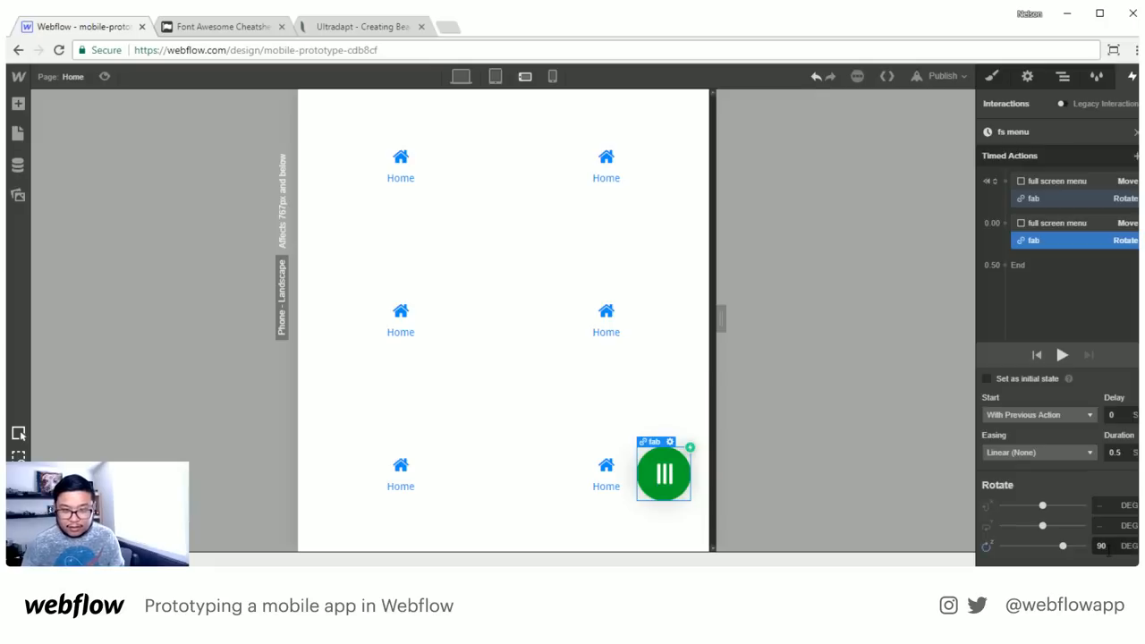
Play back the fs menu animation several times to check the fab's rotation, and leave the animation editor
click(1062, 355)
click(1062, 355)
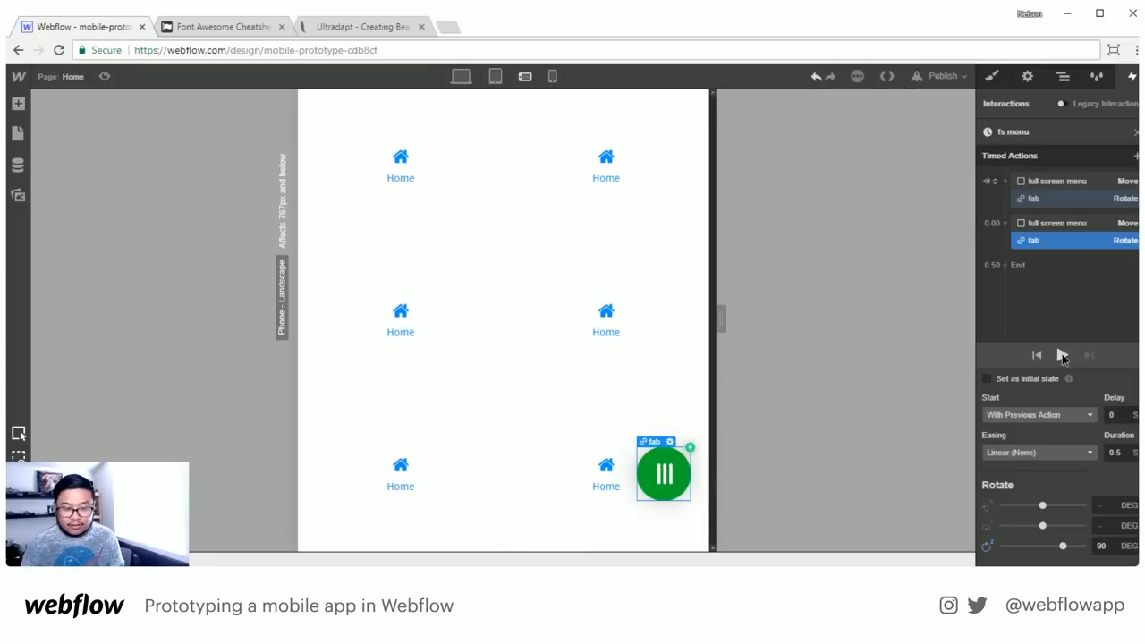
click(1061, 355)
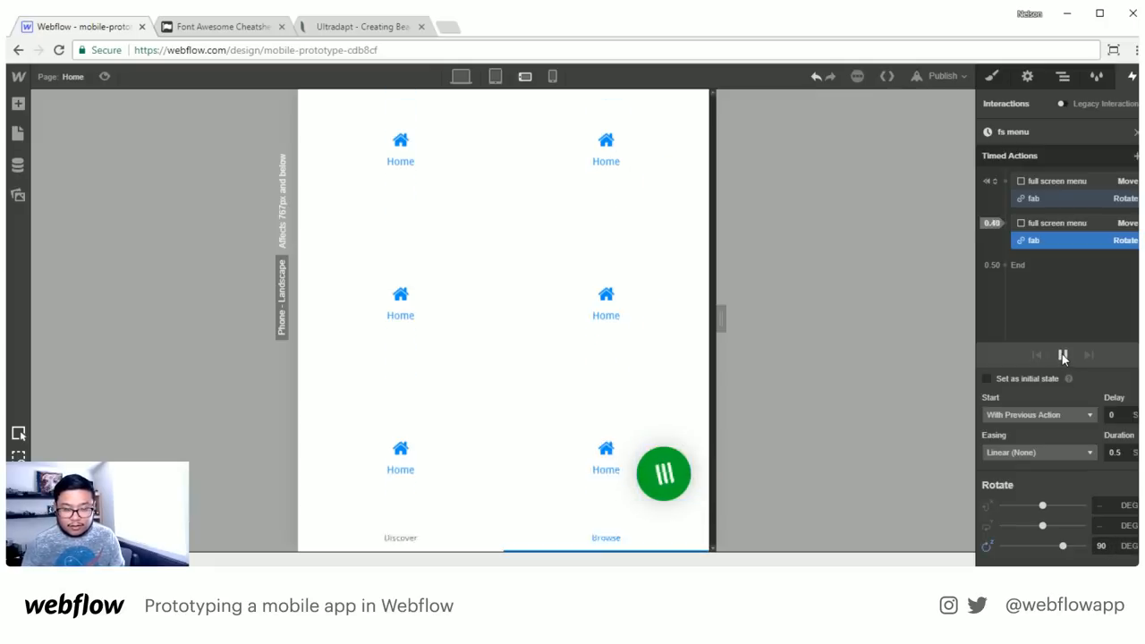
click(1062, 355)
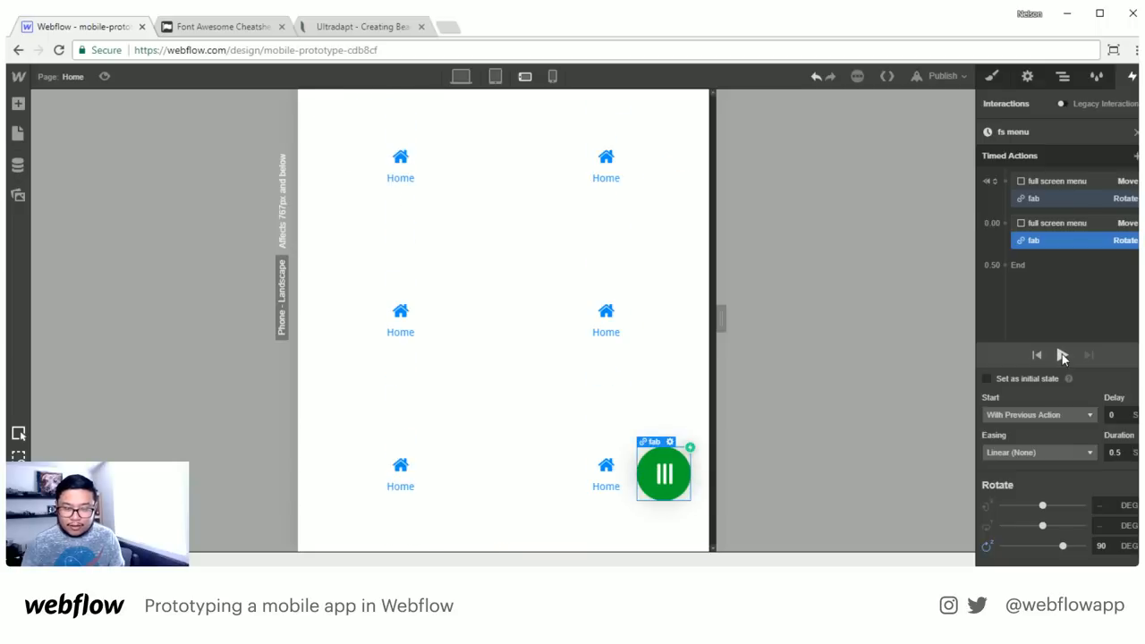
click(1062, 355)
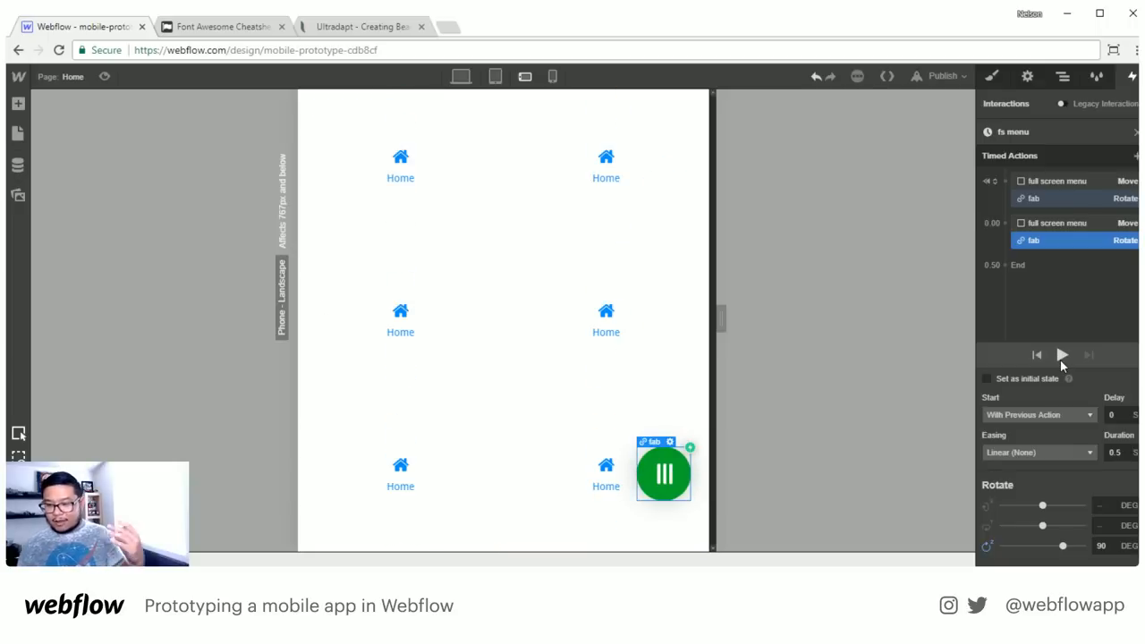
click(1062, 355)
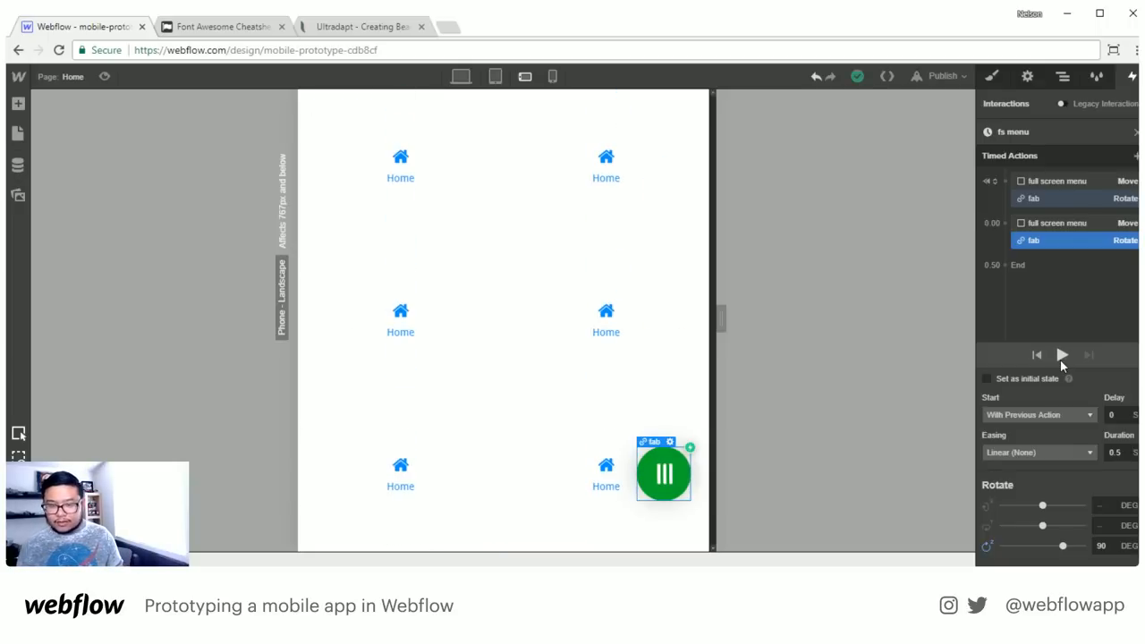
click(1135, 131)
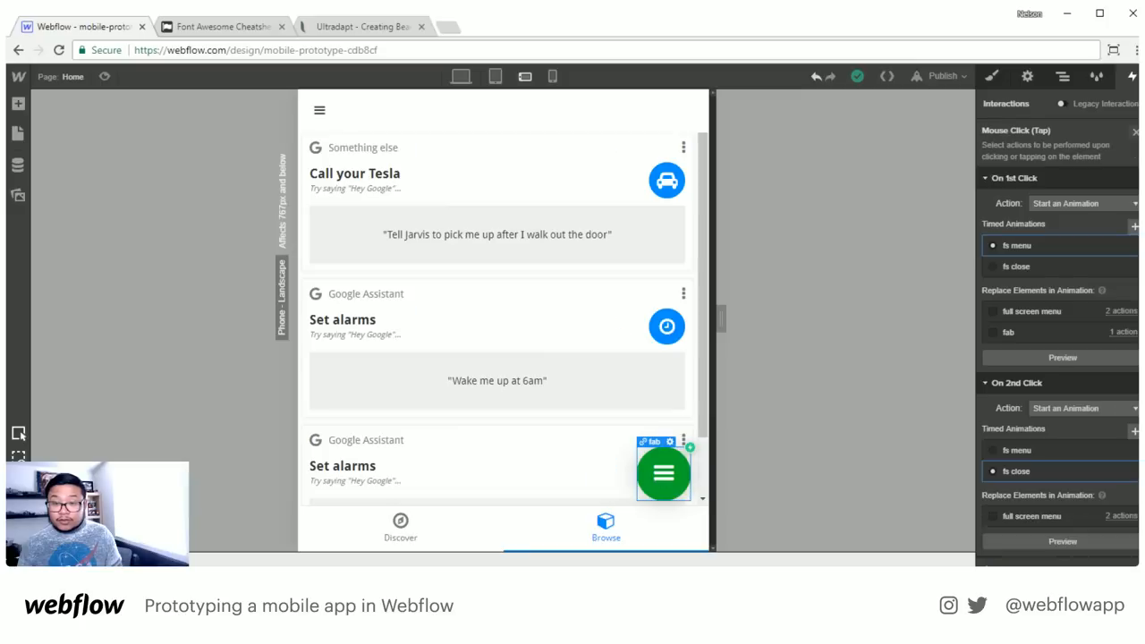
Add a fab Rotate action to the fs close animation, starting with the menu's move actions, with Z rotation 90 degrees
click(1046, 466)
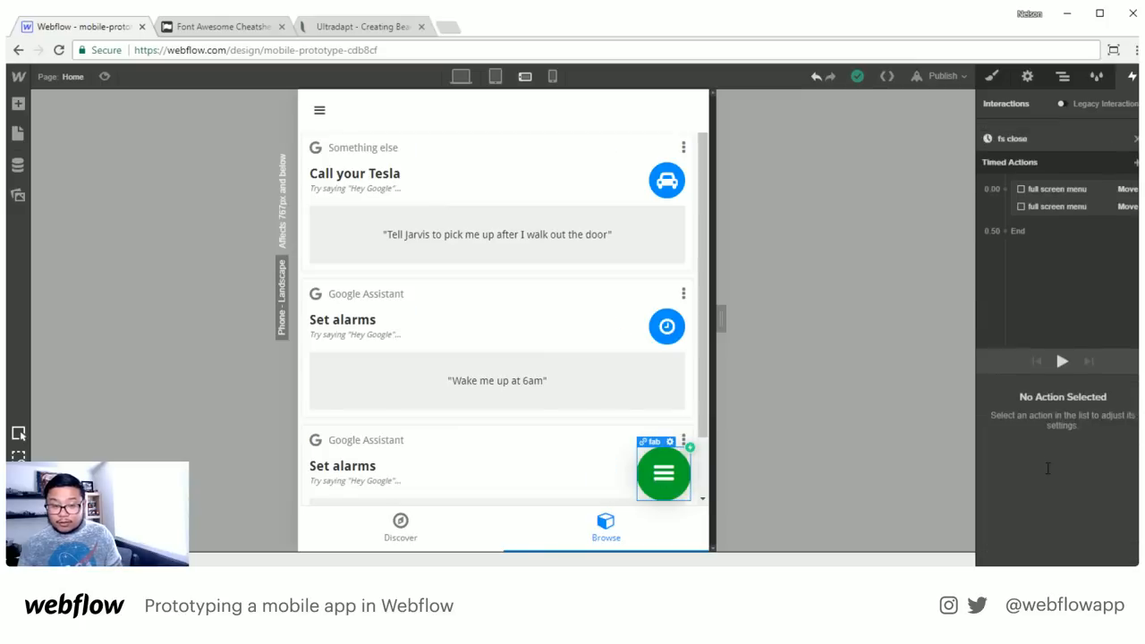
click(1135, 156)
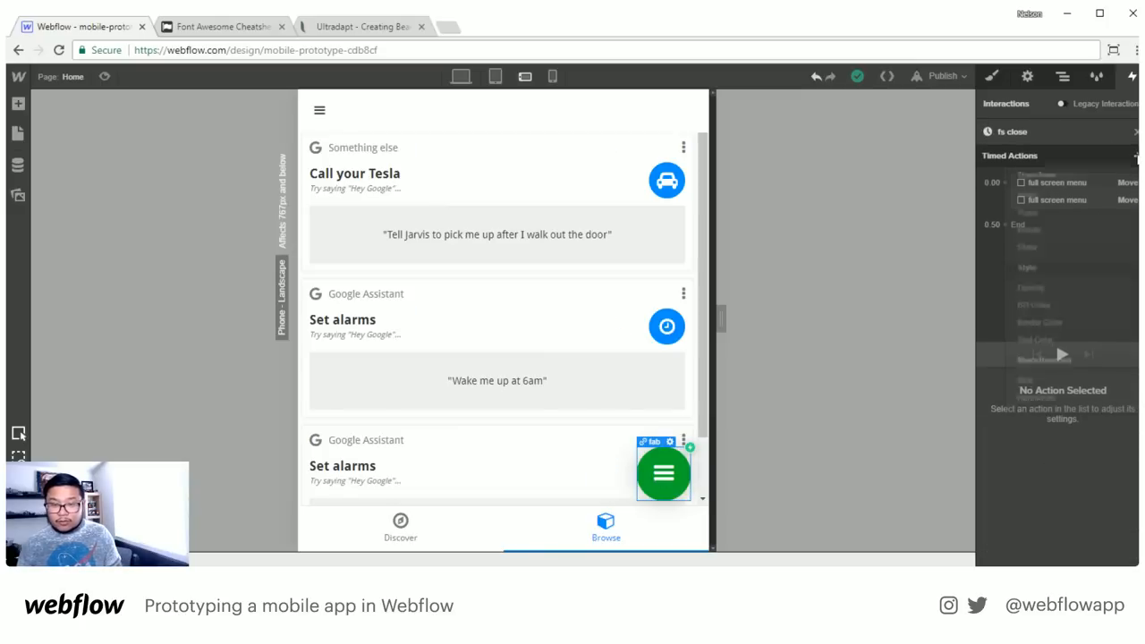
click(1046, 233)
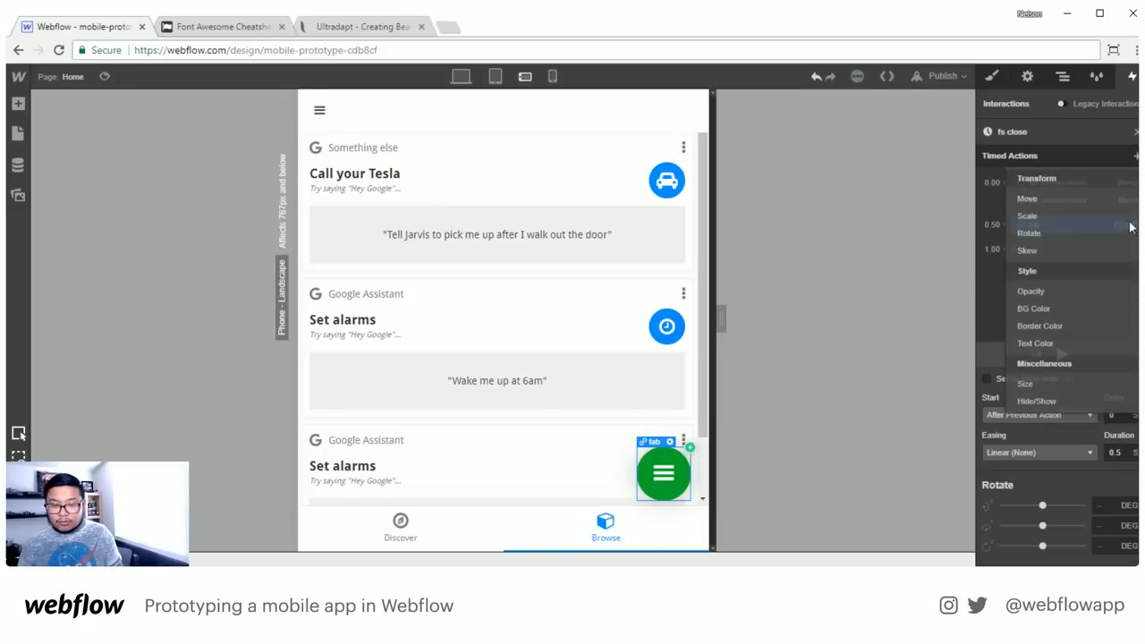
drag(1049, 233, 1068, 200)
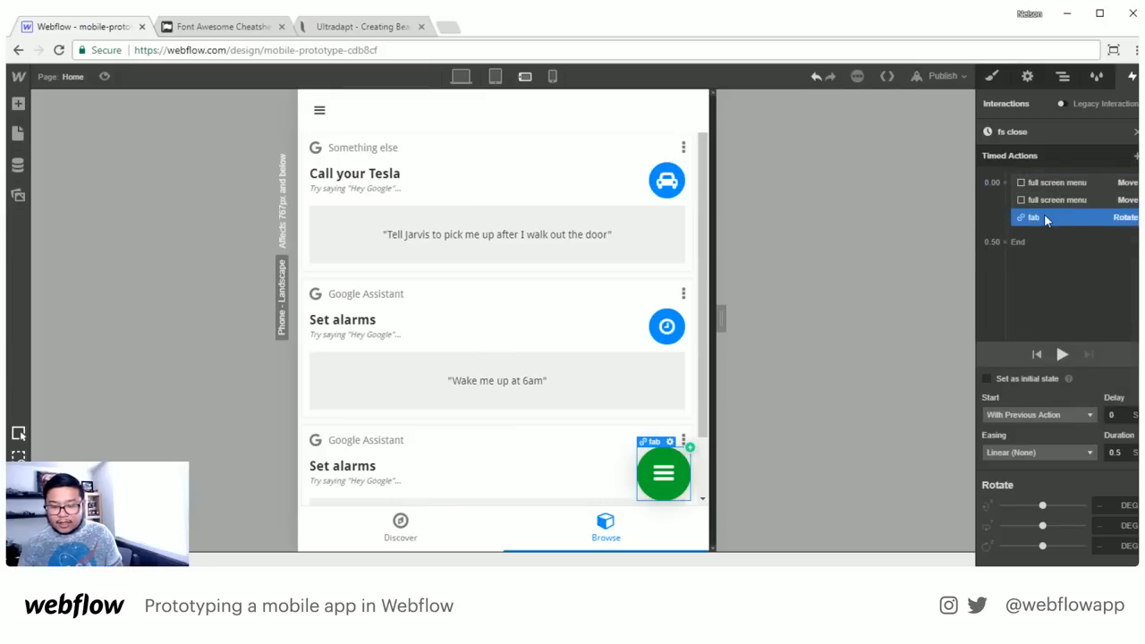
click(1109, 546)
text(0)
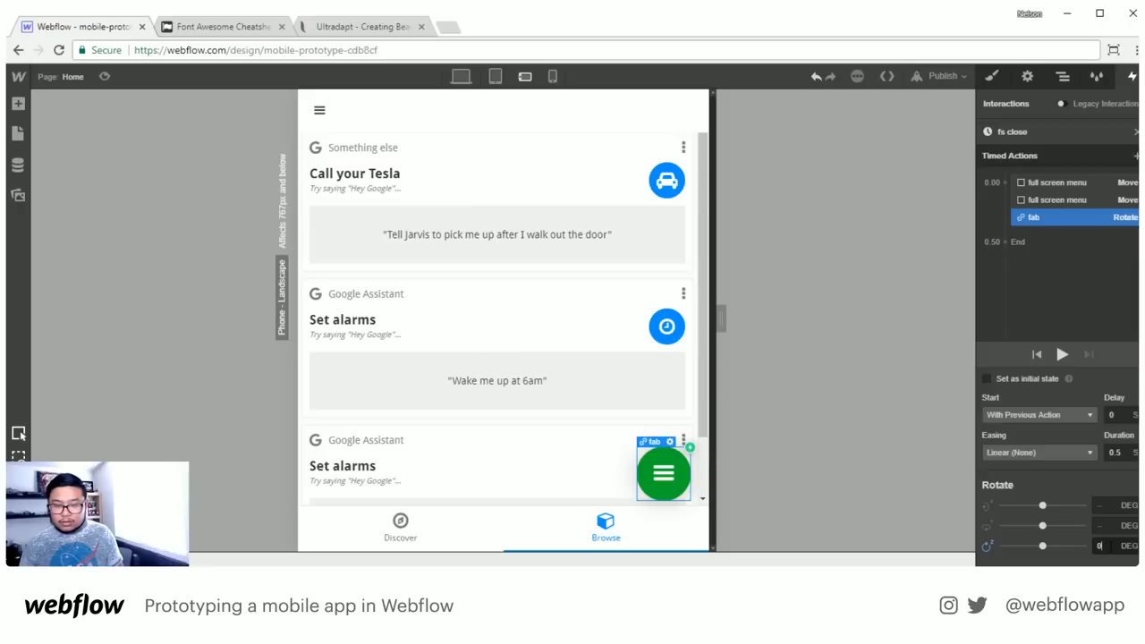
key(Return)
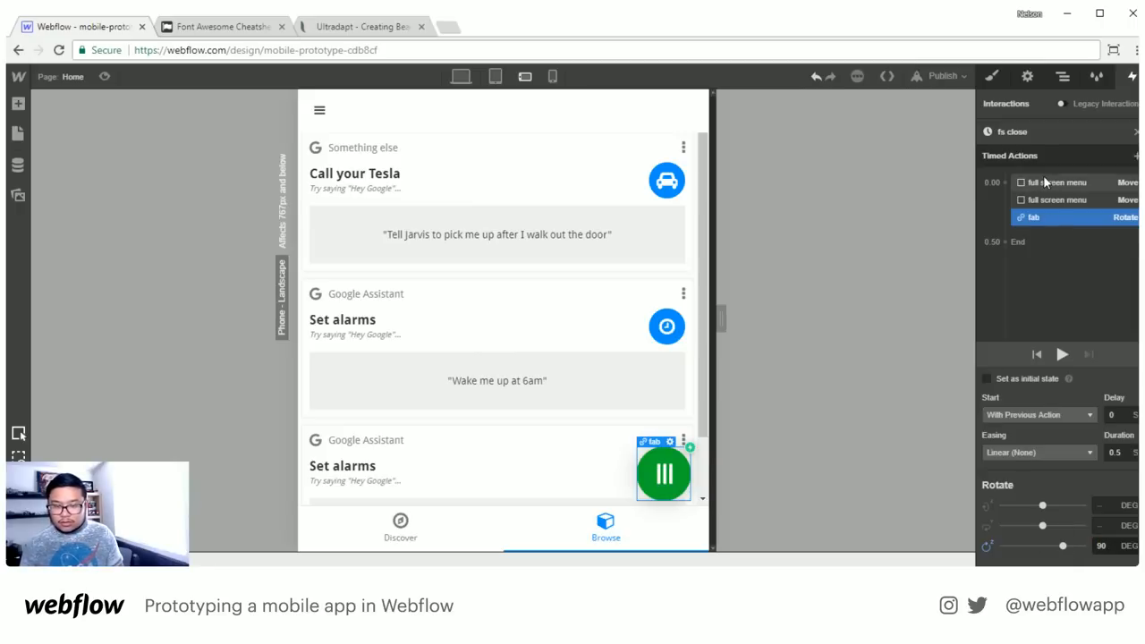
Add a second fab Rotate action to fs close, starting with the previous action, with Z rotation 0 degrees
click(1134, 156)
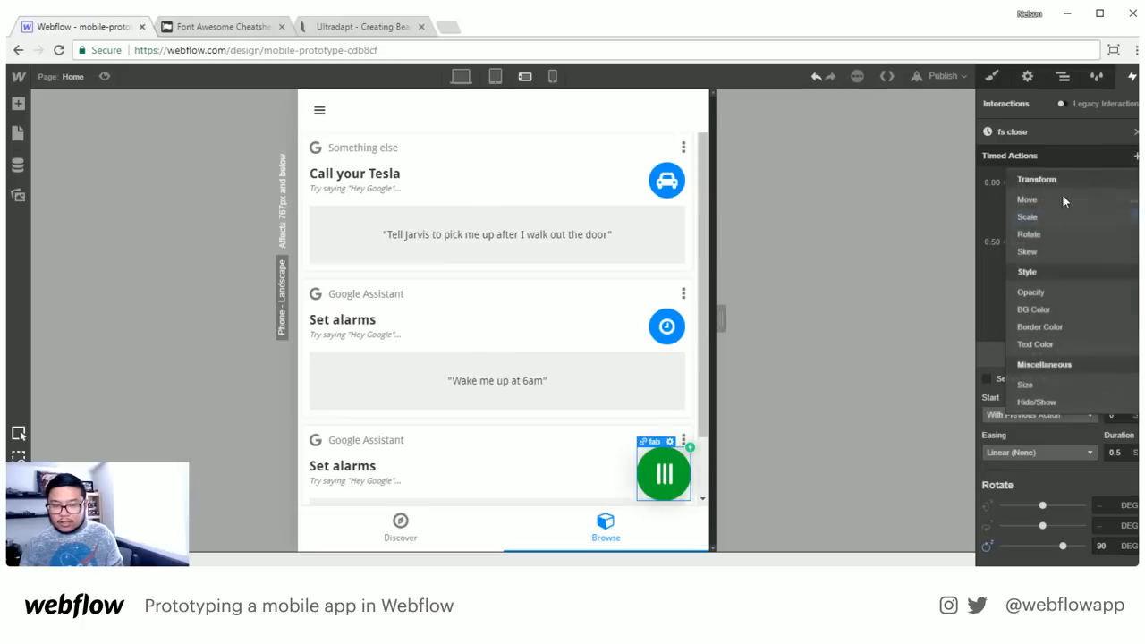
click(1064, 234)
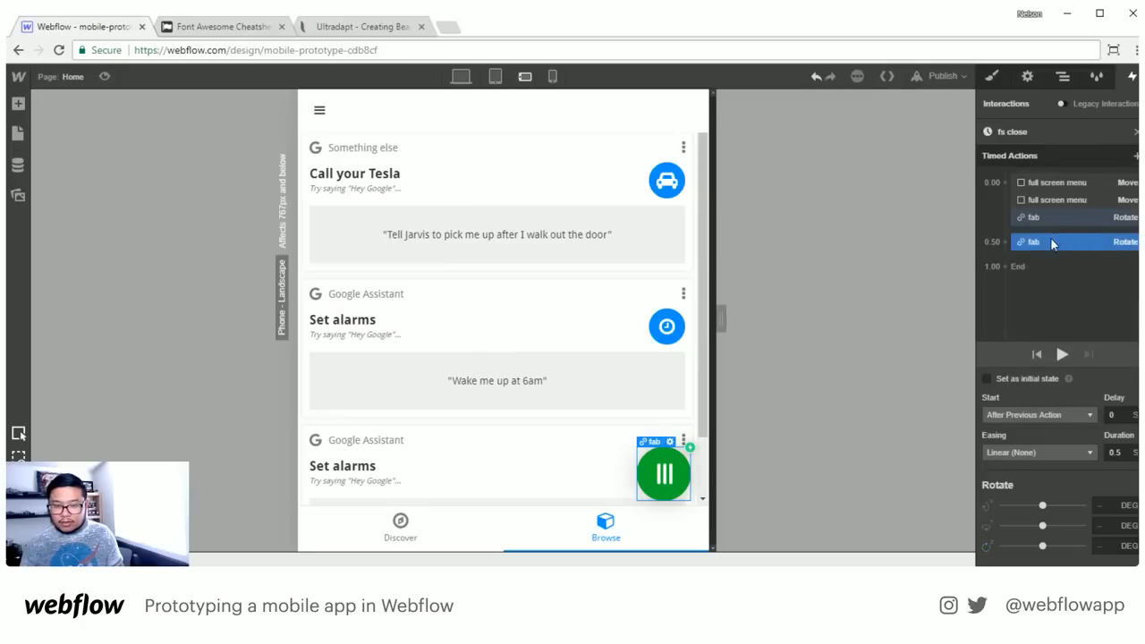
drag(1050, 237, 1061, 215)
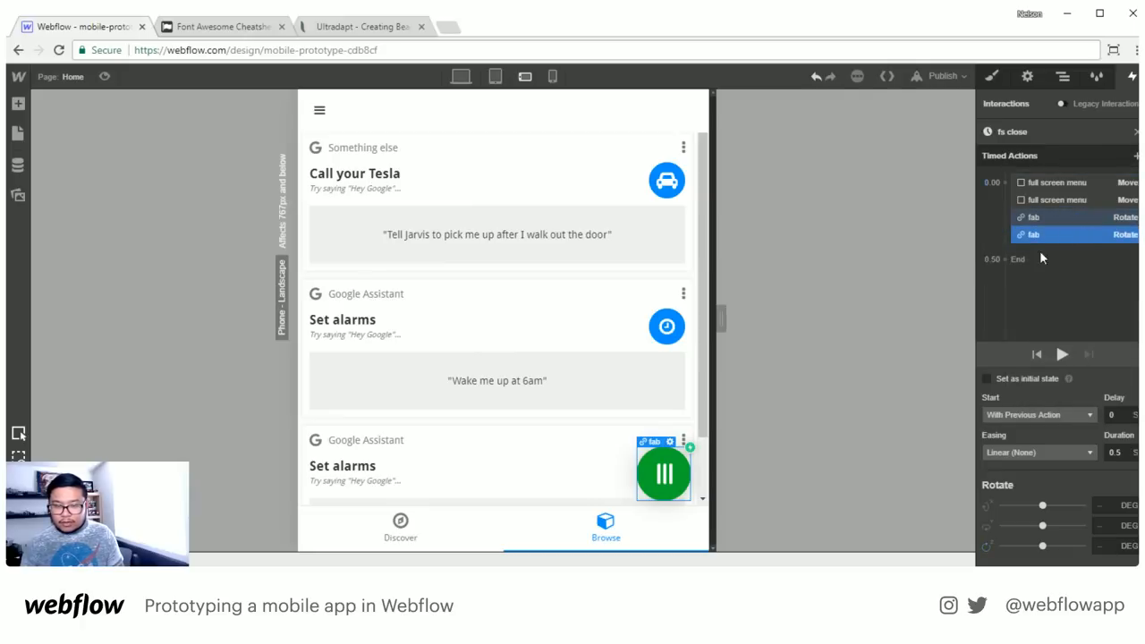
text(0)
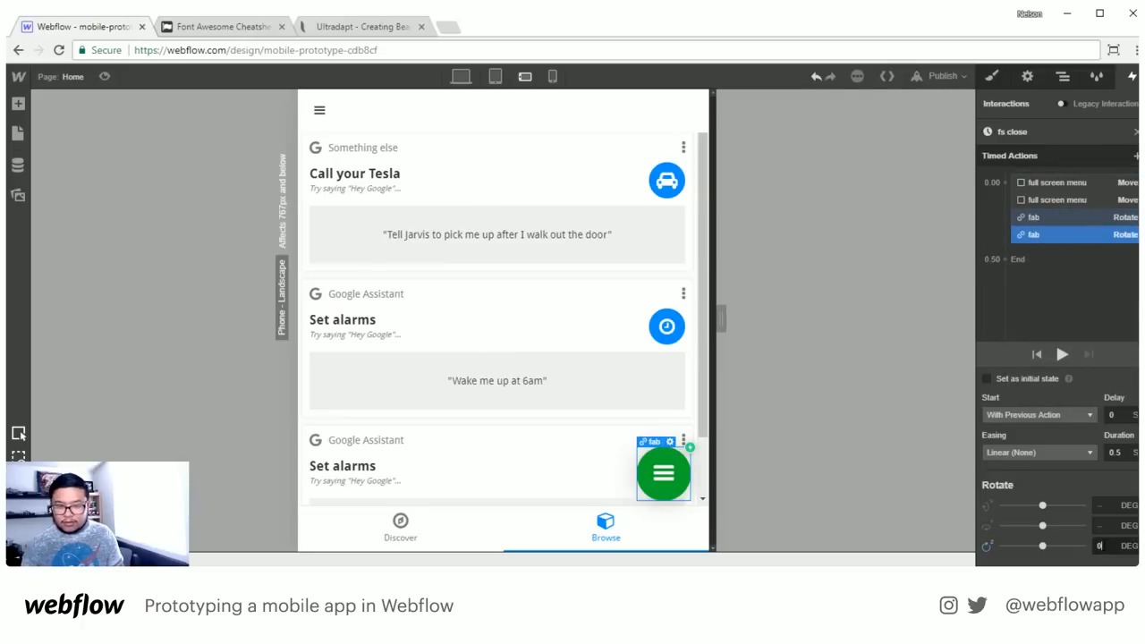
Play back the fs close animation, and test opening and closing the full-screen menu with the fab in page preview
click(1062, 355)
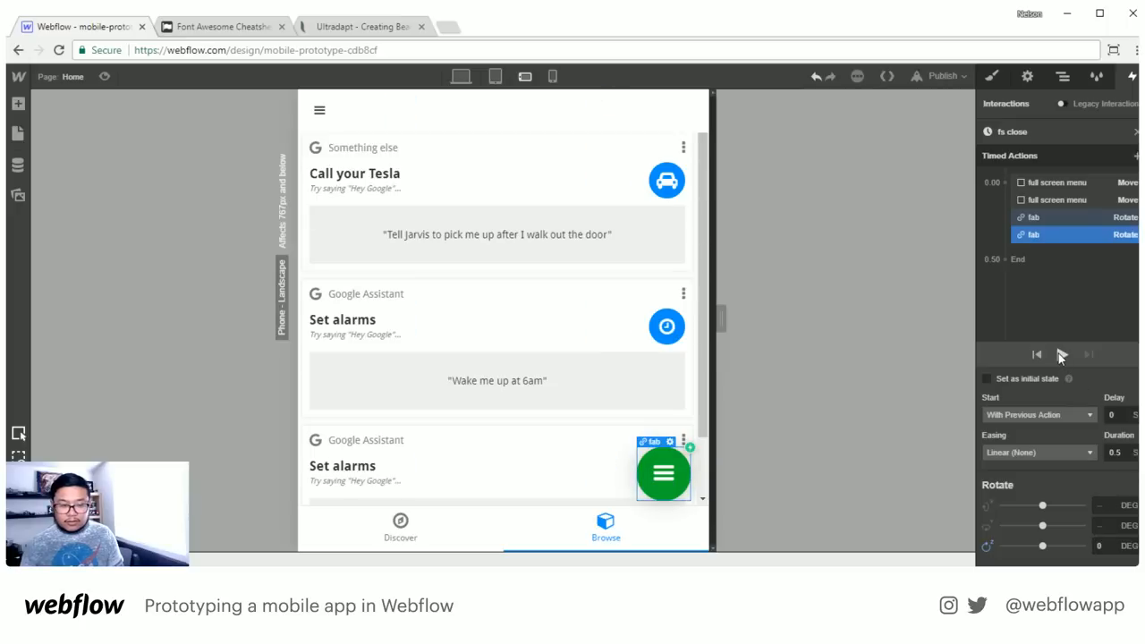
click(1061, 355)
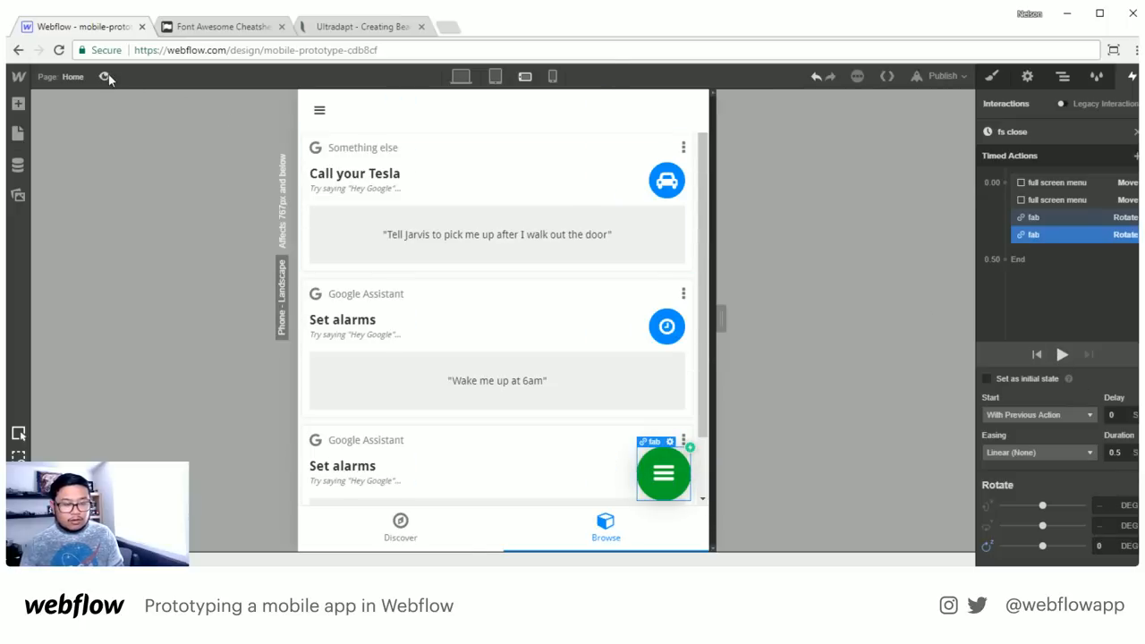
click(105, 77)
click(738, 494)
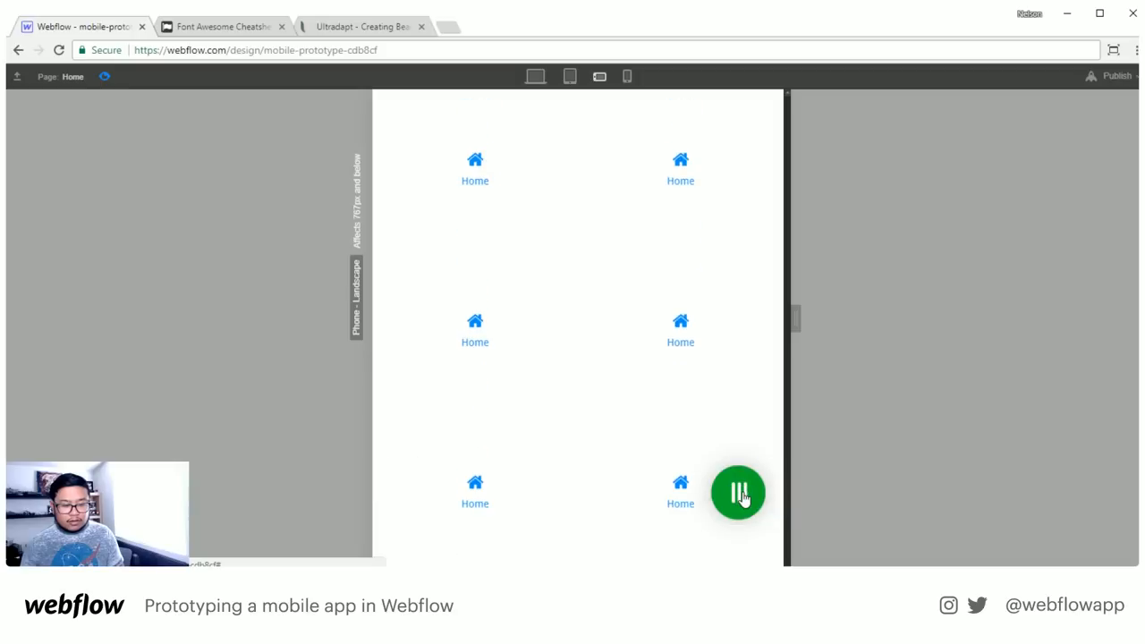
click(740, 497)
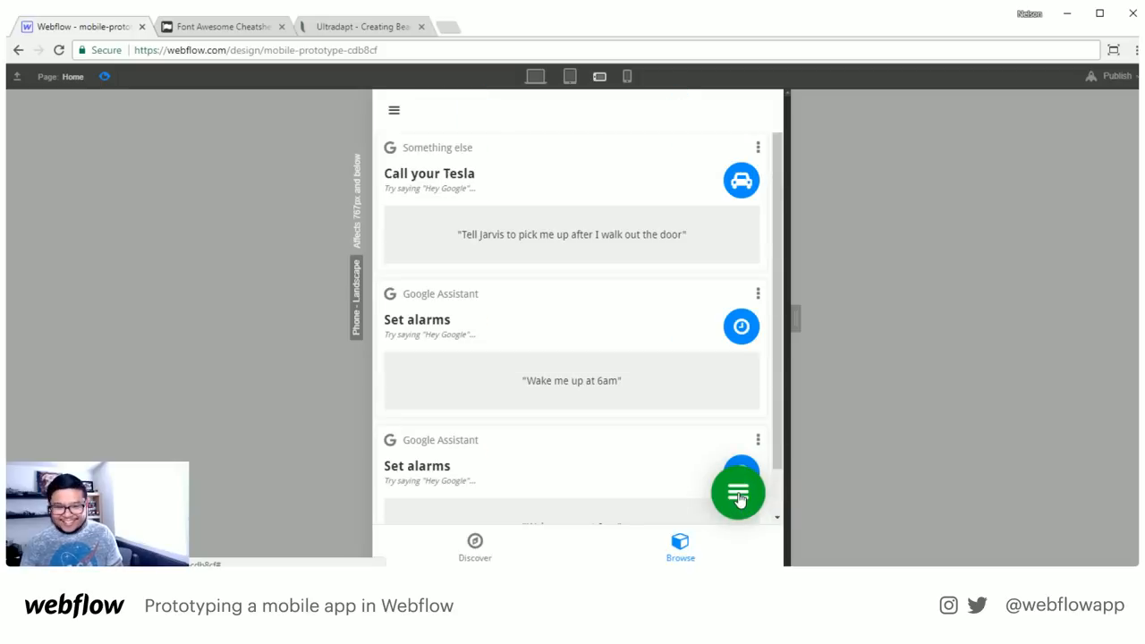
Test opening and closing the full-screen menu repeatedly with the green fab in page preview, and return to the design view
click(739, 498)
click(739, 497)
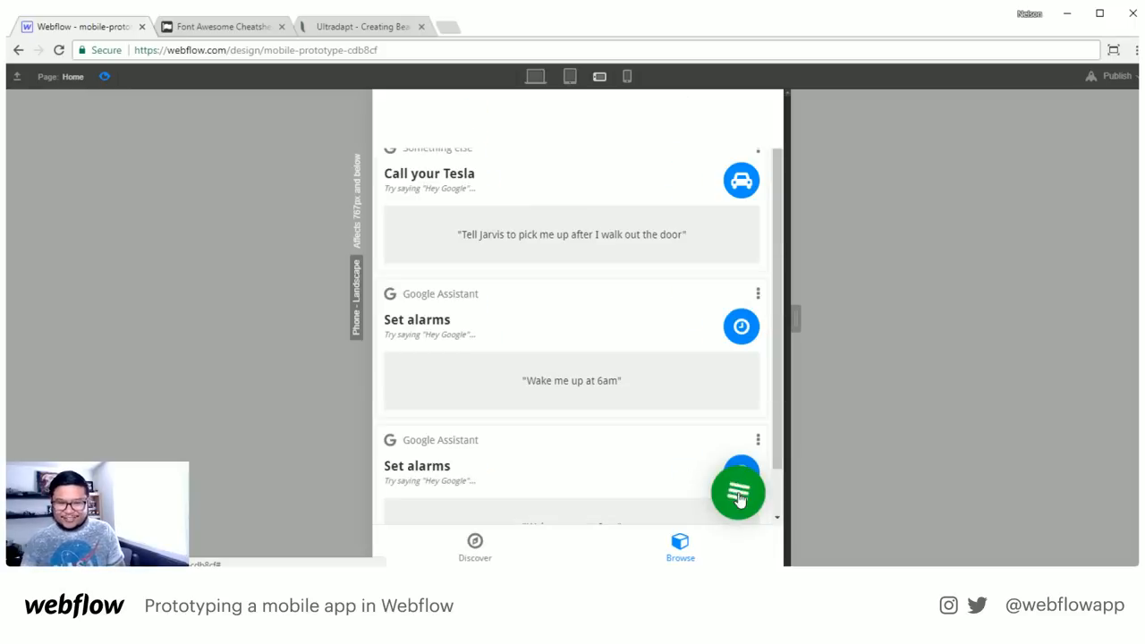
click(738, 497)
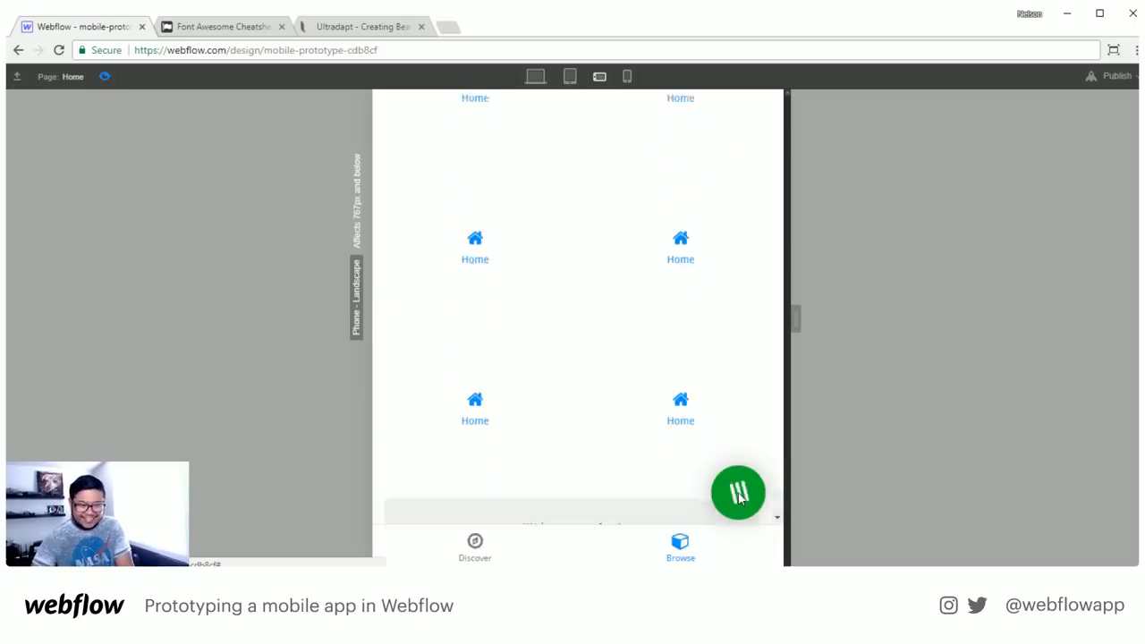
click(739, 497)
click(105, 77)
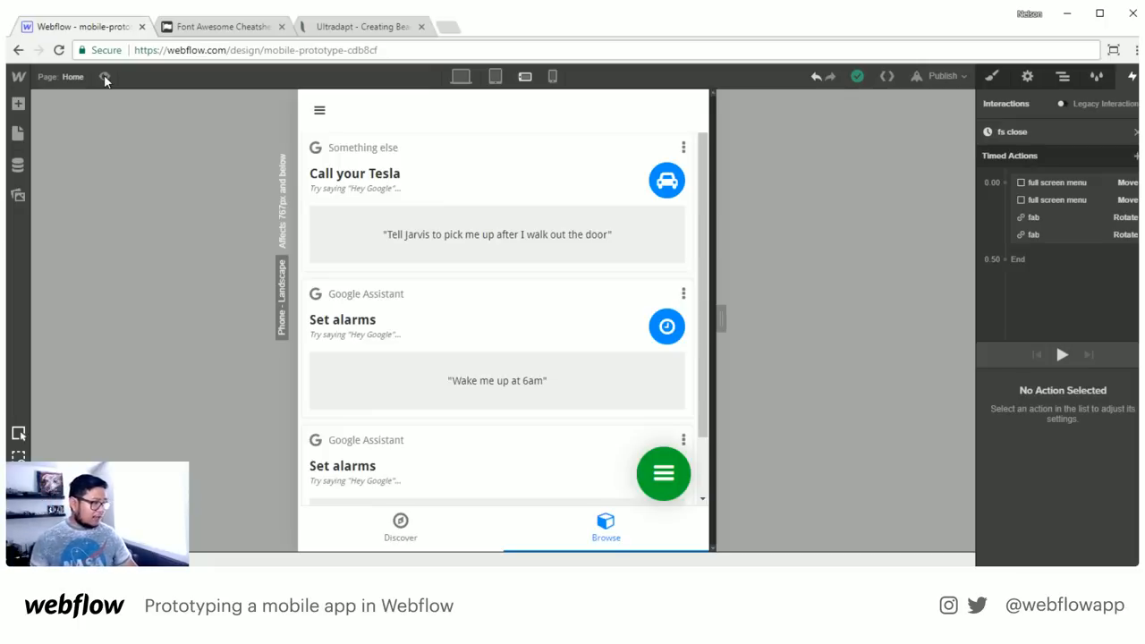
click(105, 78)
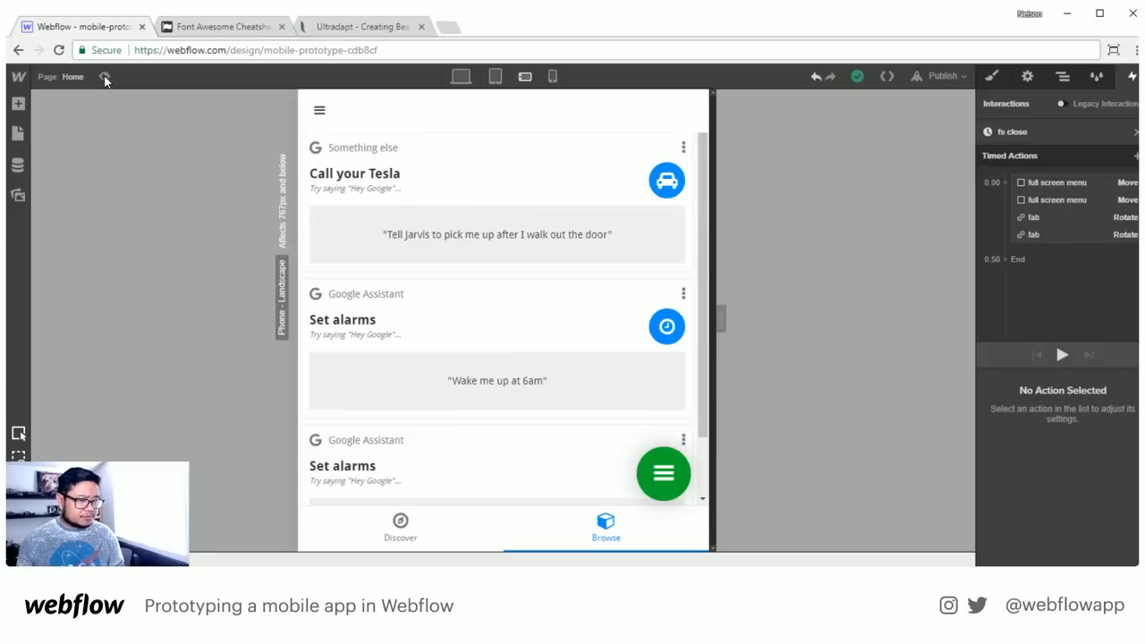
click(105, 78)
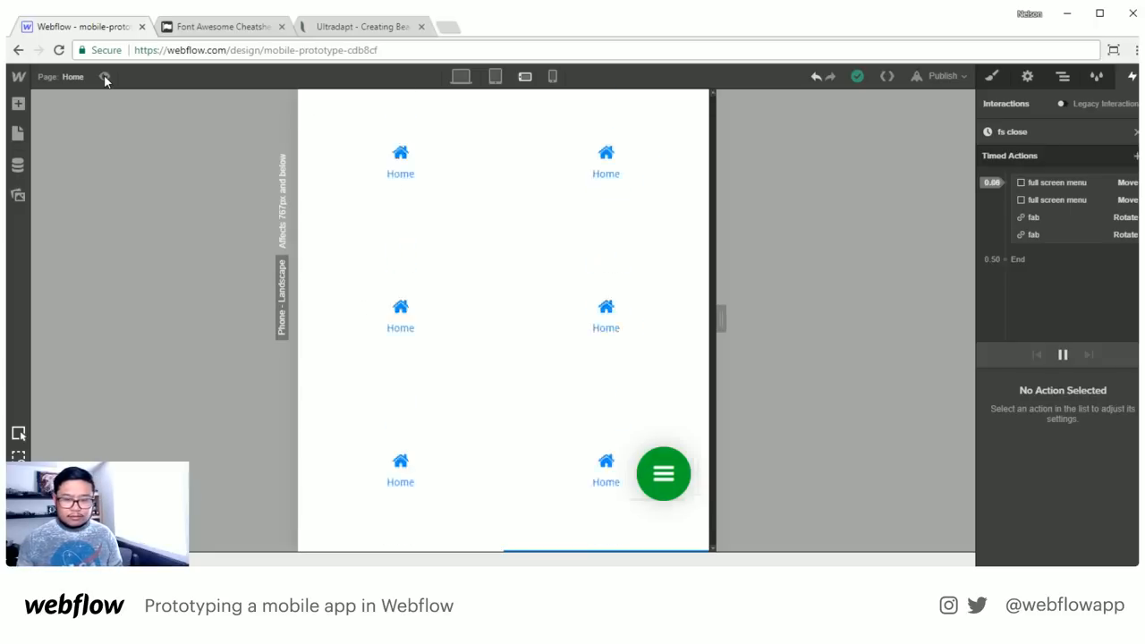
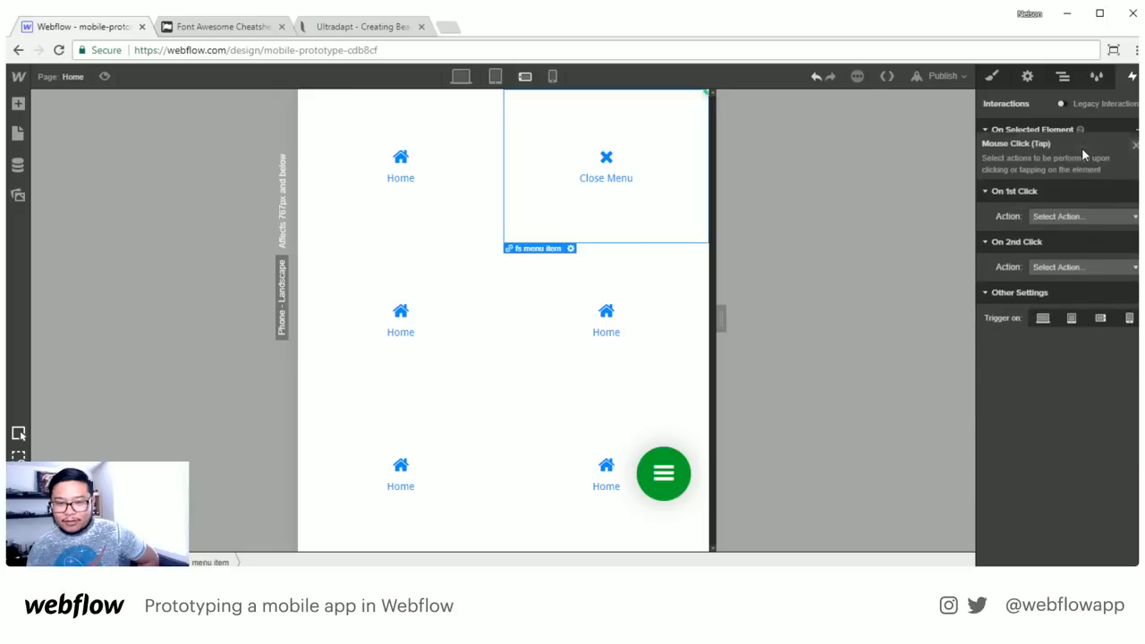
Set the Close Menu item's first-click action to Start an Animation with the fs close animation
click(1055, 204)
click(1052, 242)
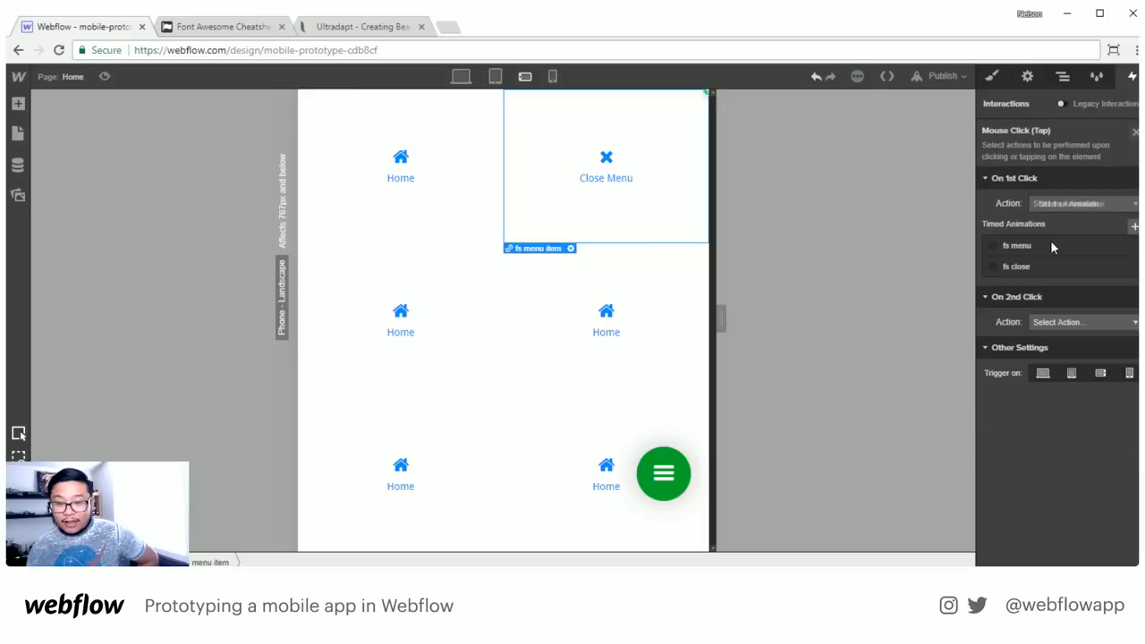
click(1015, 265)
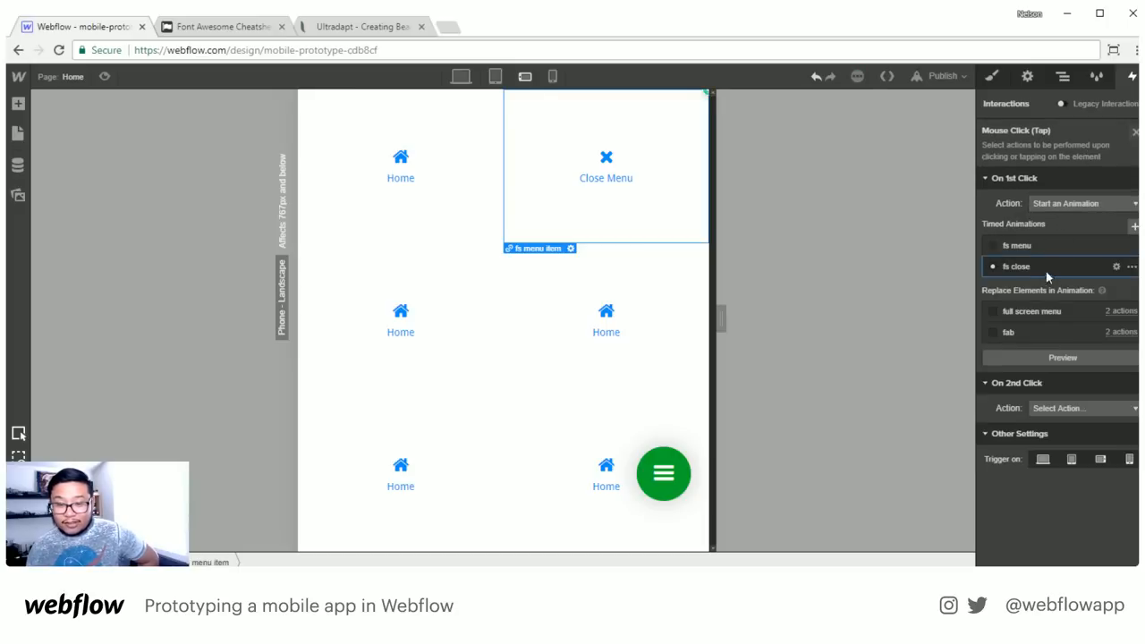
Preview the page and test opening the full-screen menu with the fab and closing it with the Close Menu item
click(103, 78)
click(739, 492)
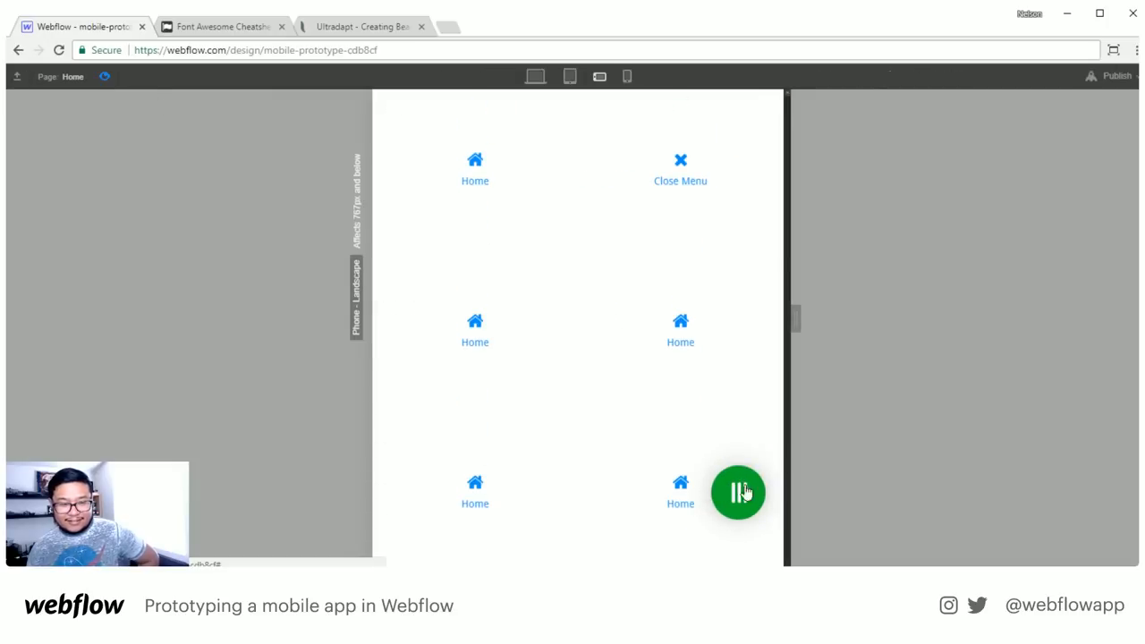
click(746, 179)
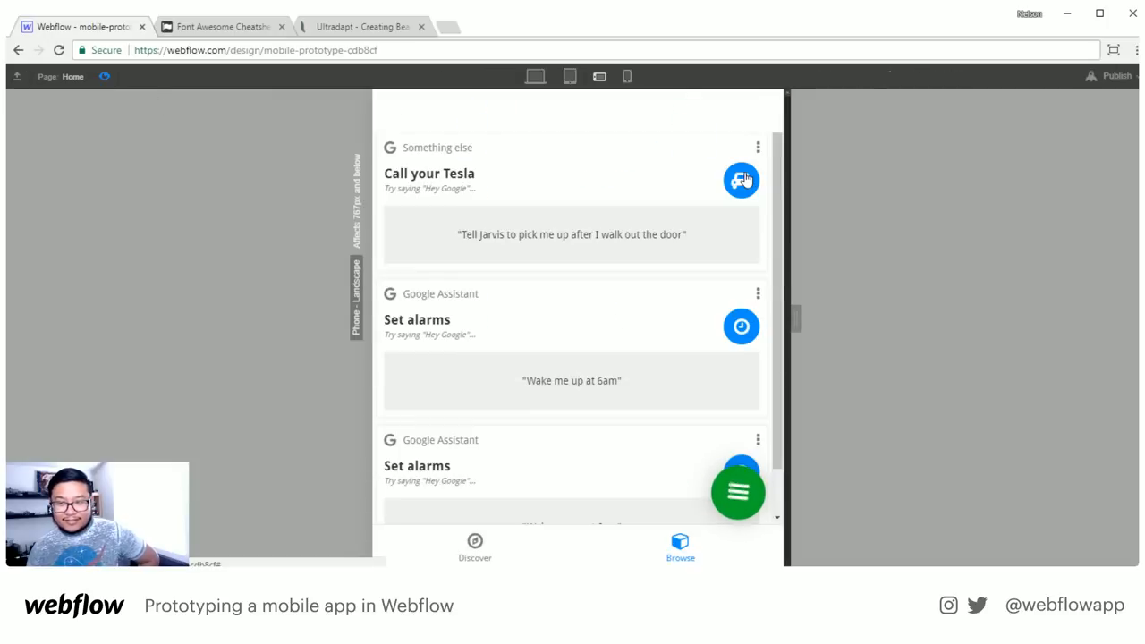
click(740, 491)
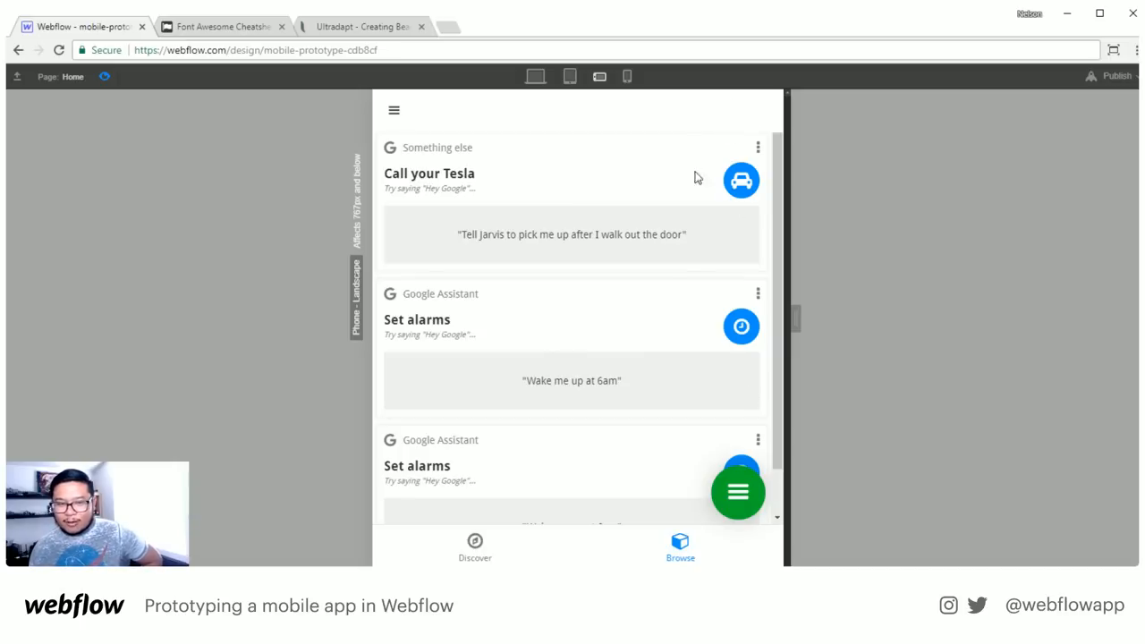
click(738, 492)
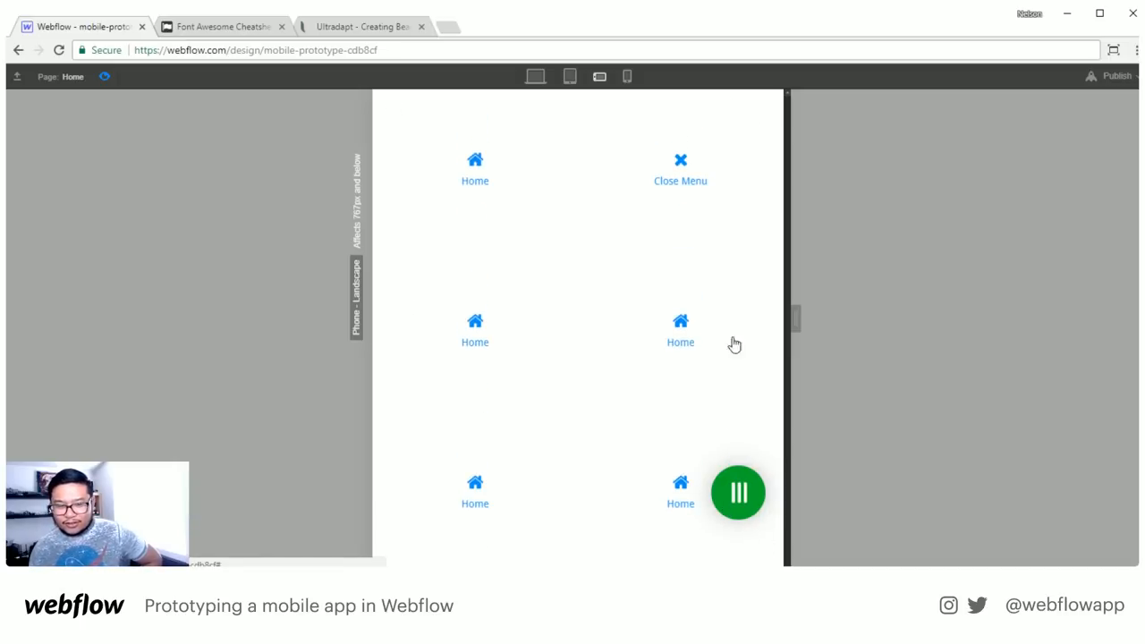
click(730, 189)
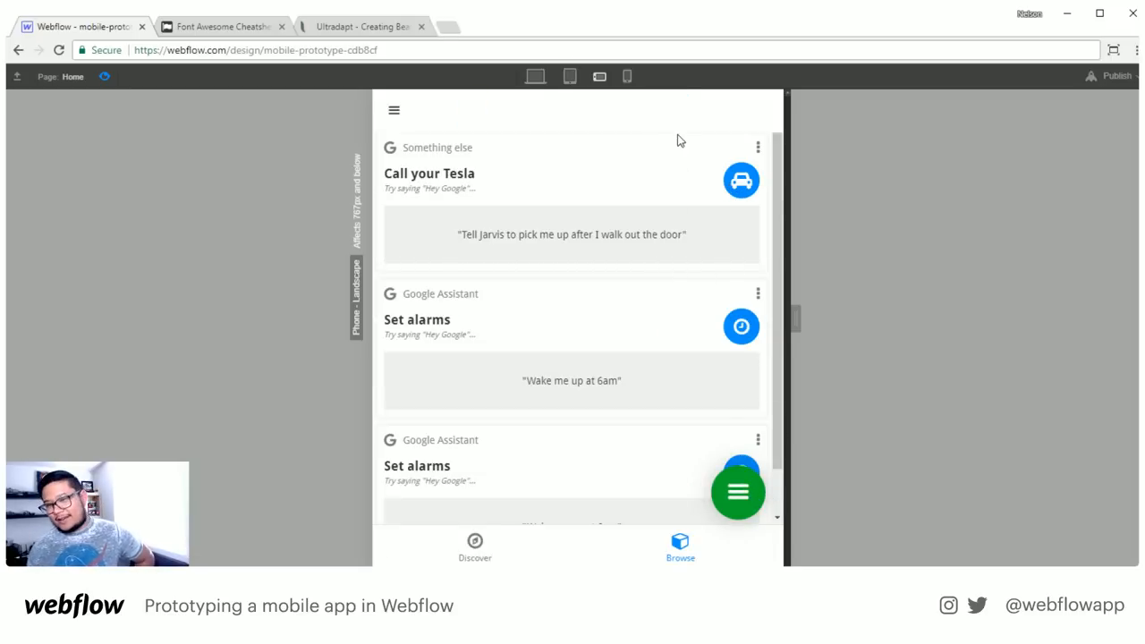
Test opening and closing the full-screen menu using only the green fab
click(738, 492)
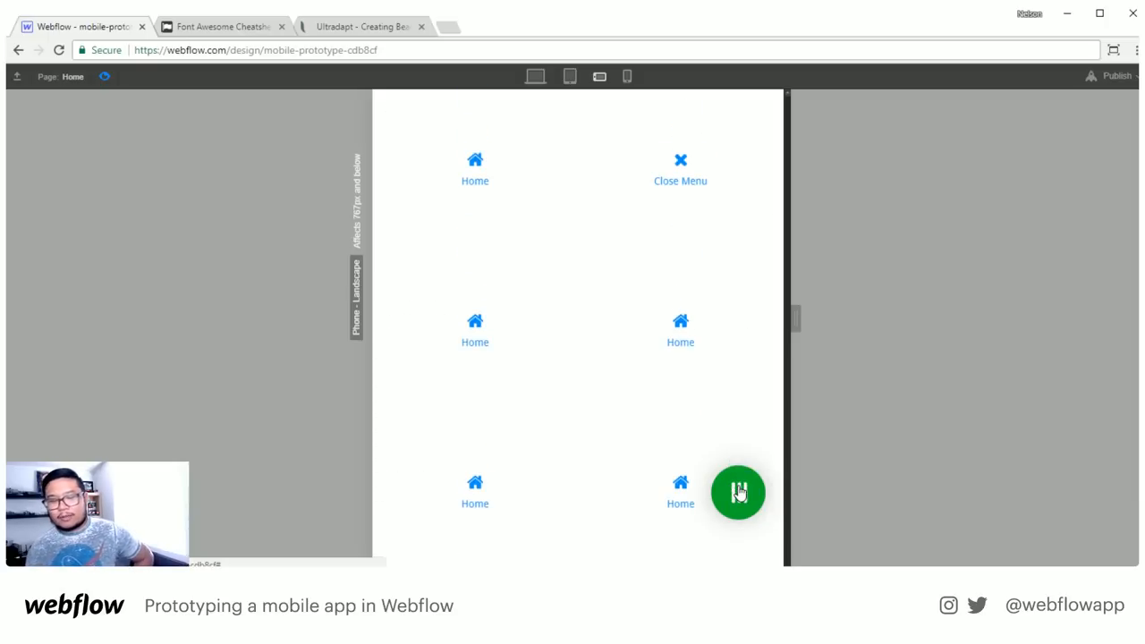
click(738, 492)
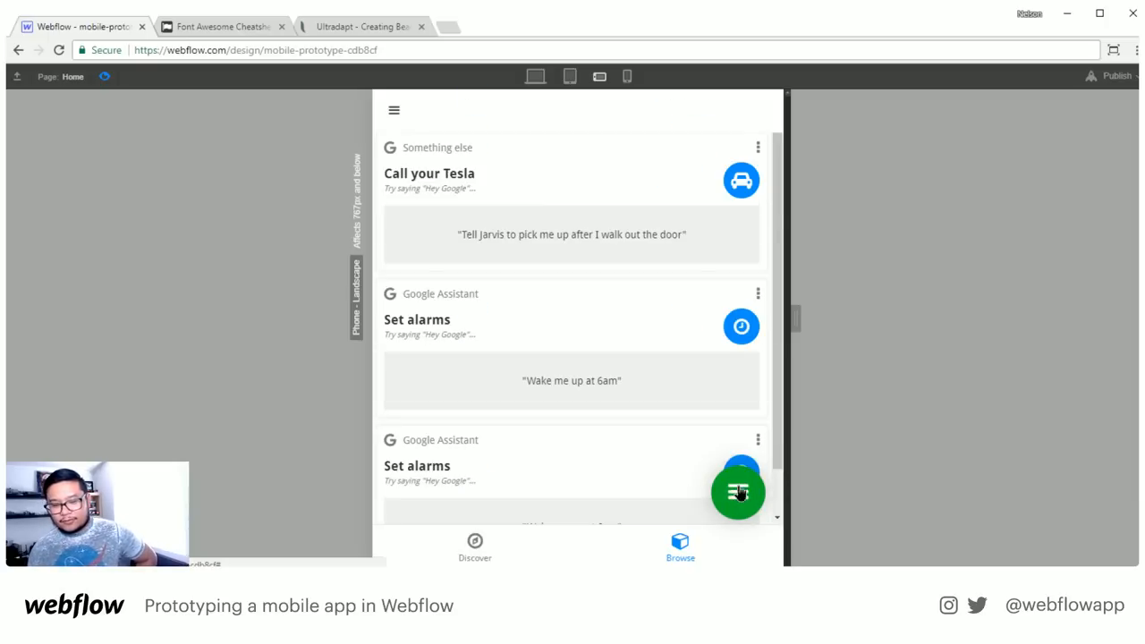
click(738, 492)
click(738, 492)
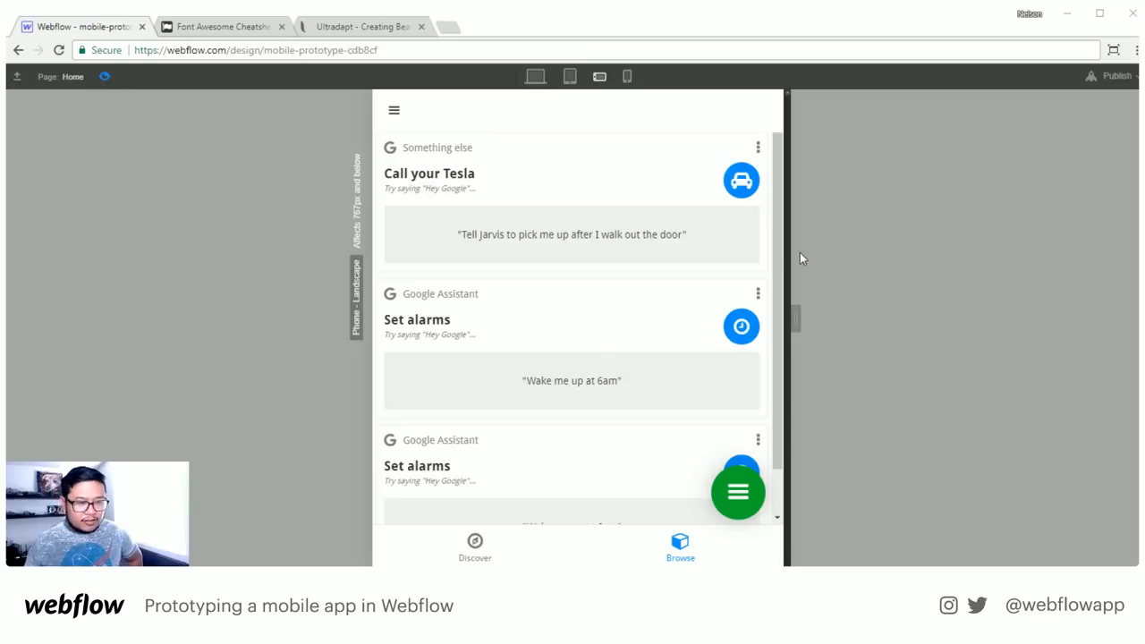
Leave the page preview and open the site's list of pages
click(107, 78)
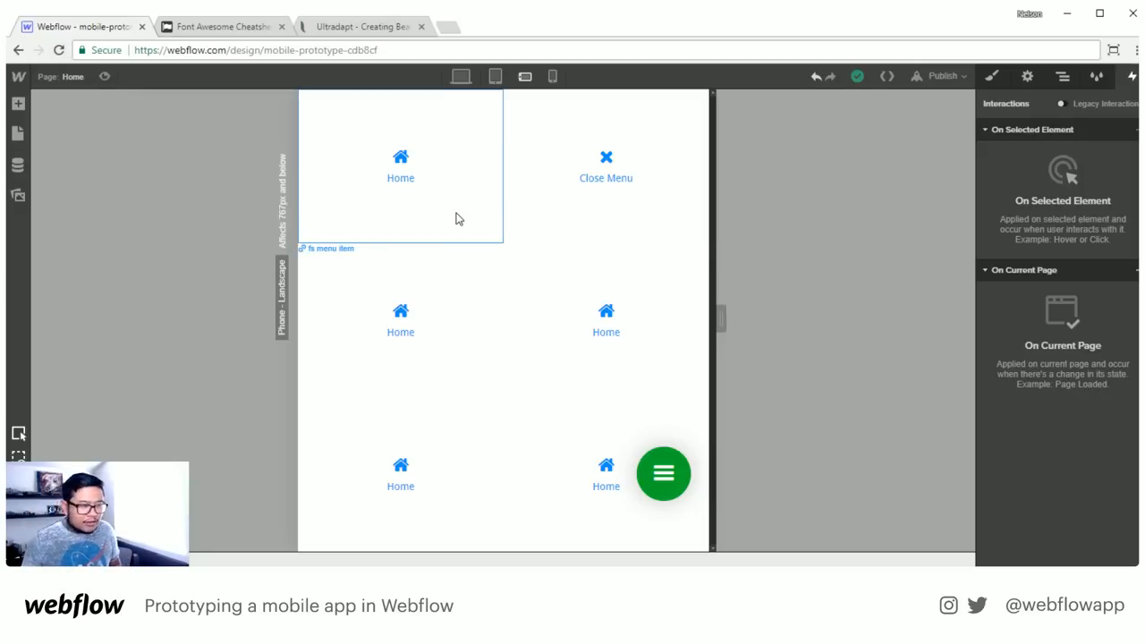
click(73, 77)
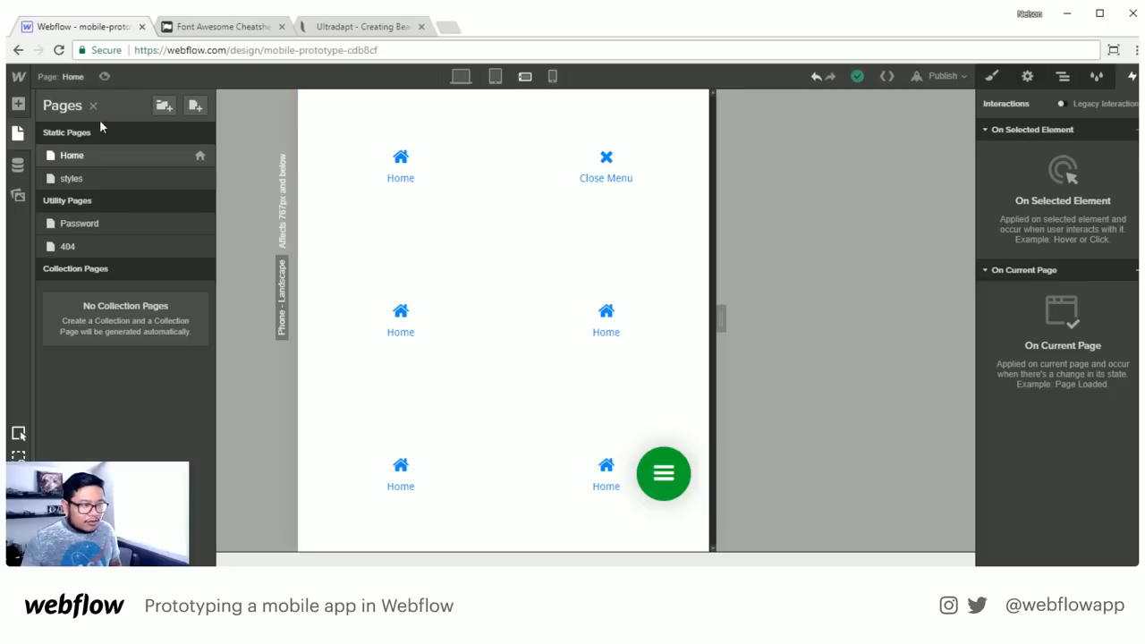
Add a Move transform of -100% on the Y axis to the full screen menu
click(1062, 76)
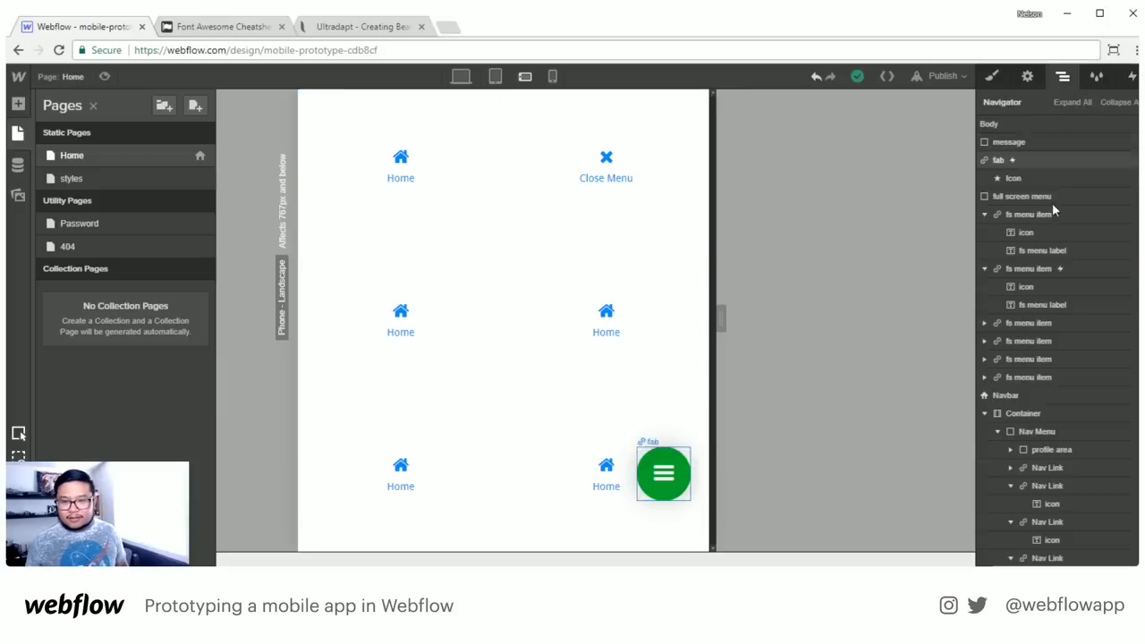
click(993, 77)
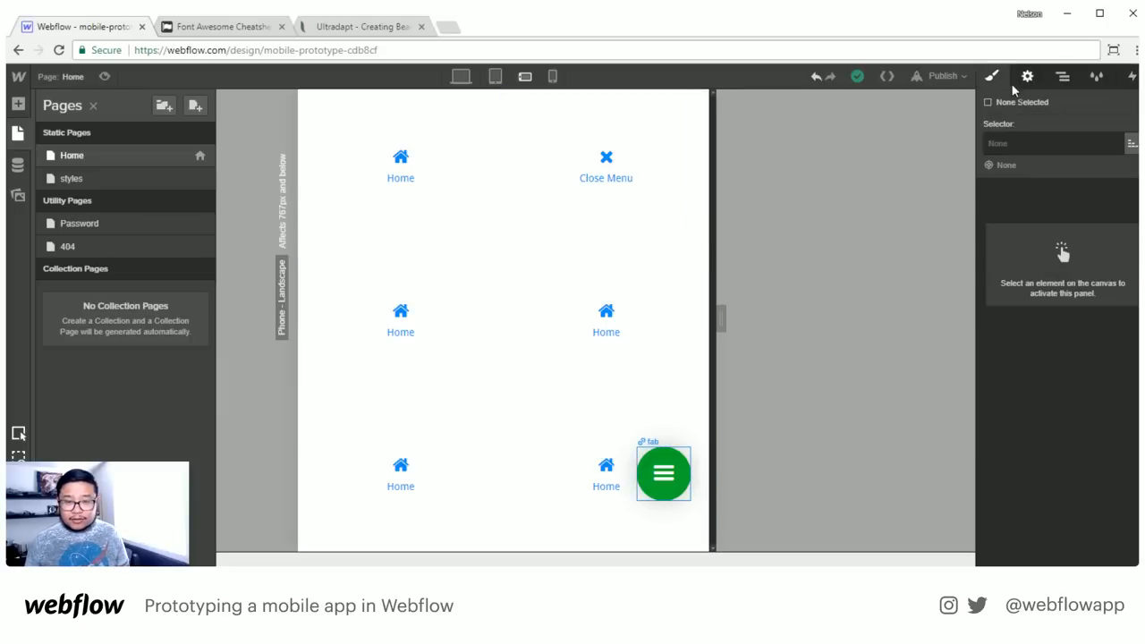
click(617, 263)
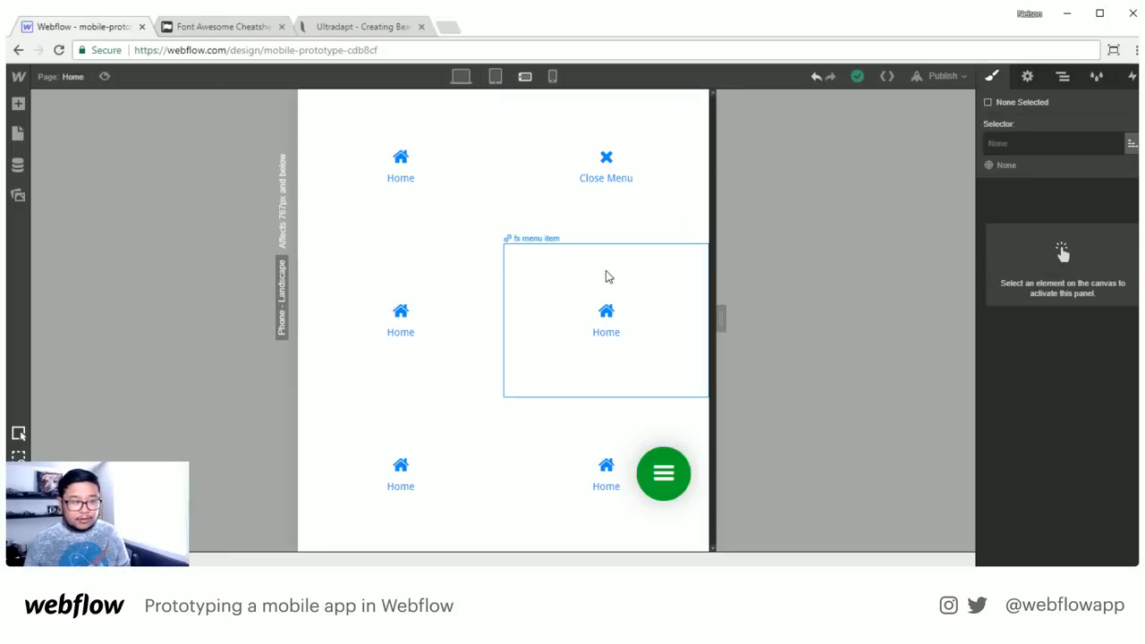
click(1063, 77)
click(1025, 199)
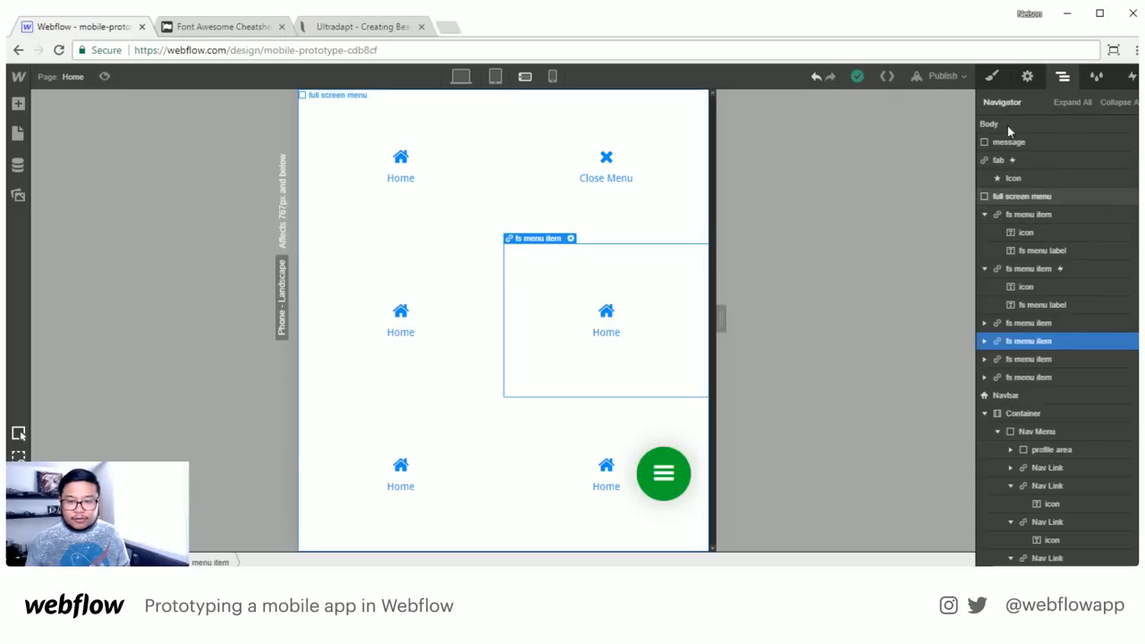
key(s)
scroll(1068, 475, down, 8)
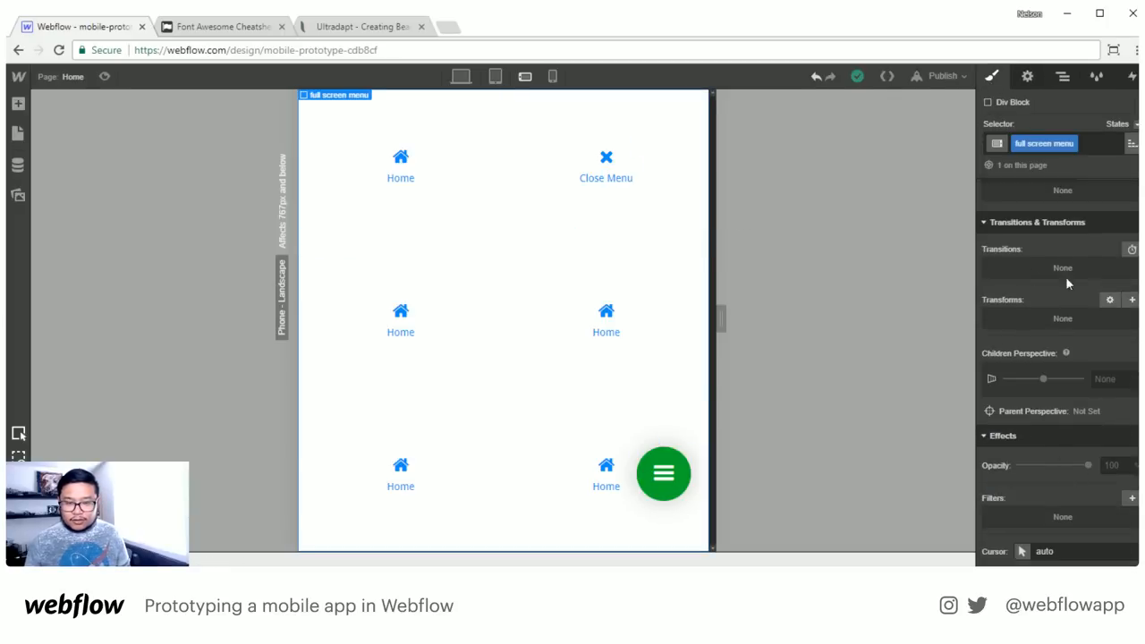
click(1131, 302)
click(1108, 422)
text(-1)
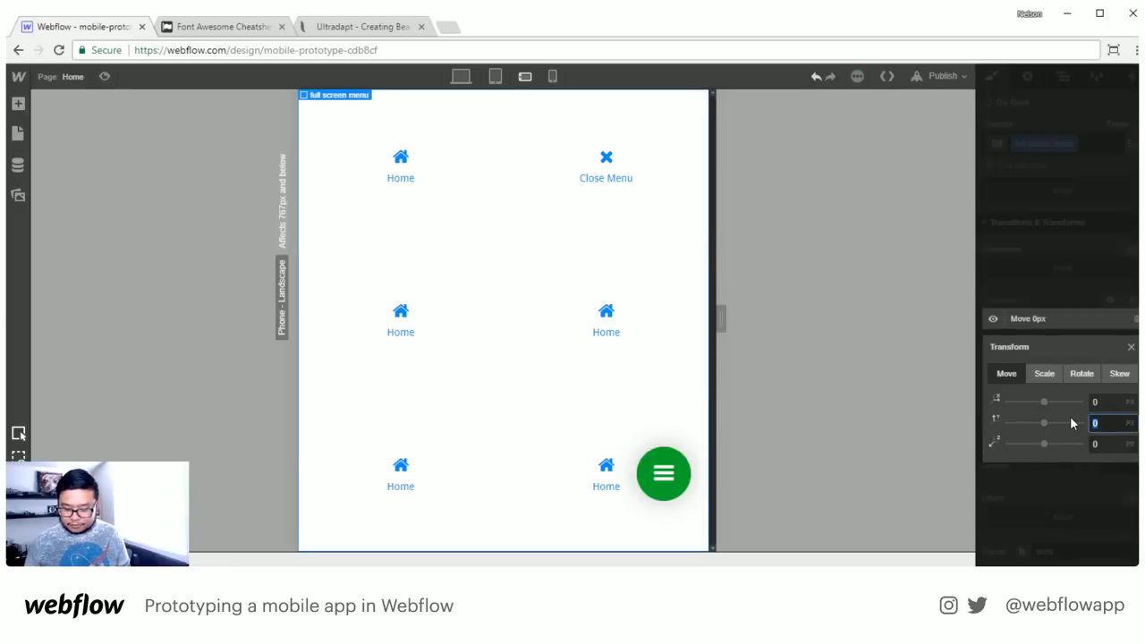
text(00%)
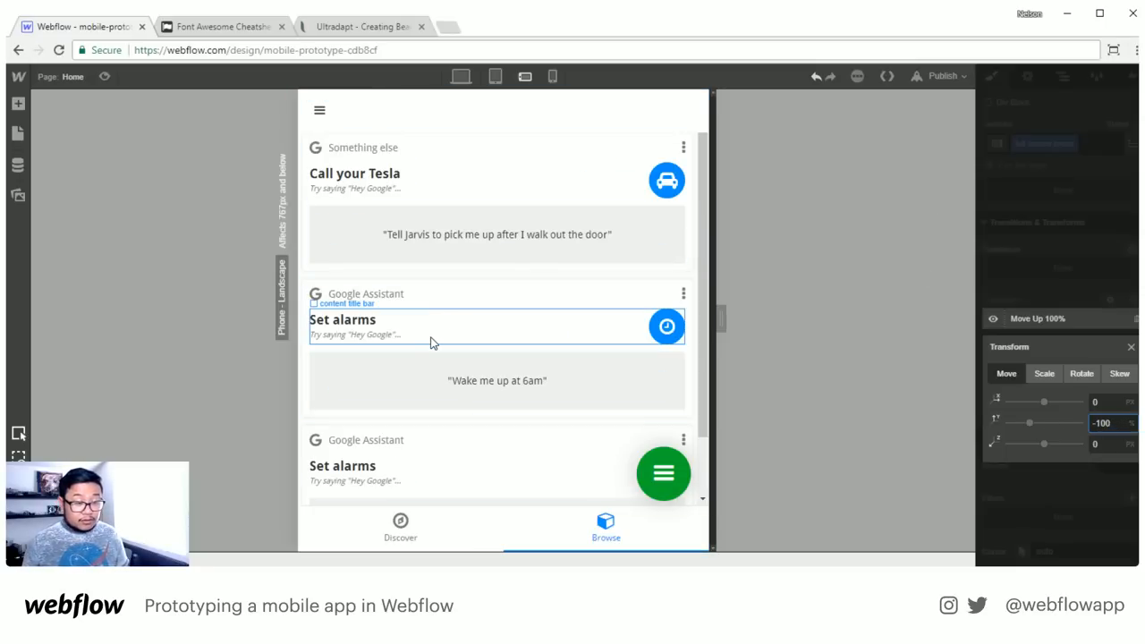
Delete the "Wake me up at 6am" text from the Set alarms card and add a div block in its place
click(517, 383)
key(Delete)
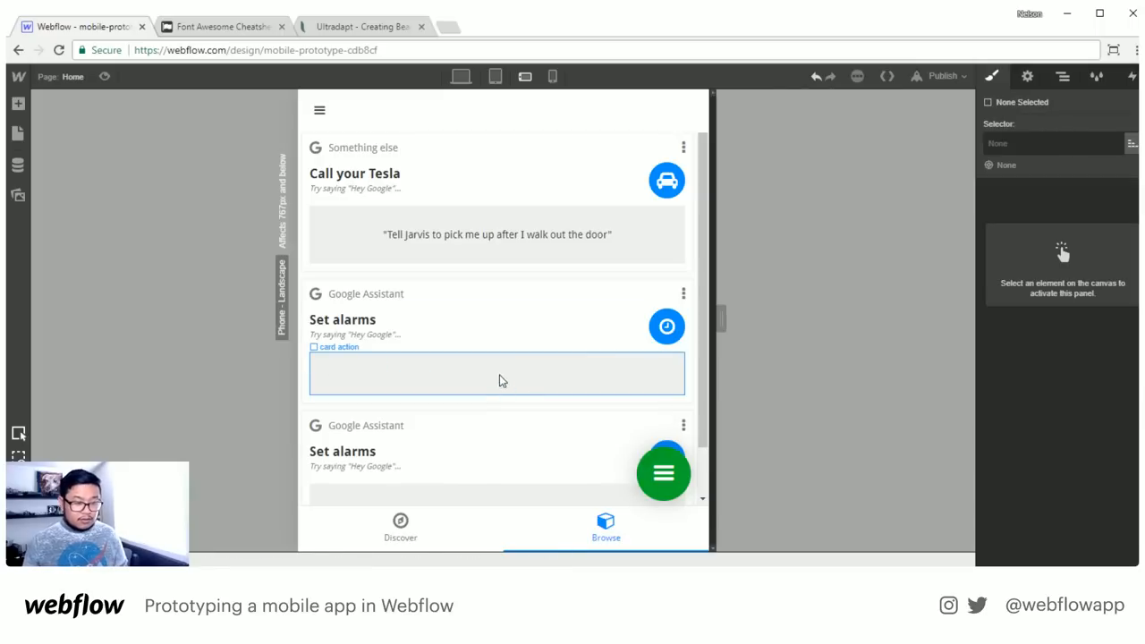
click(407, 383)
key(a)
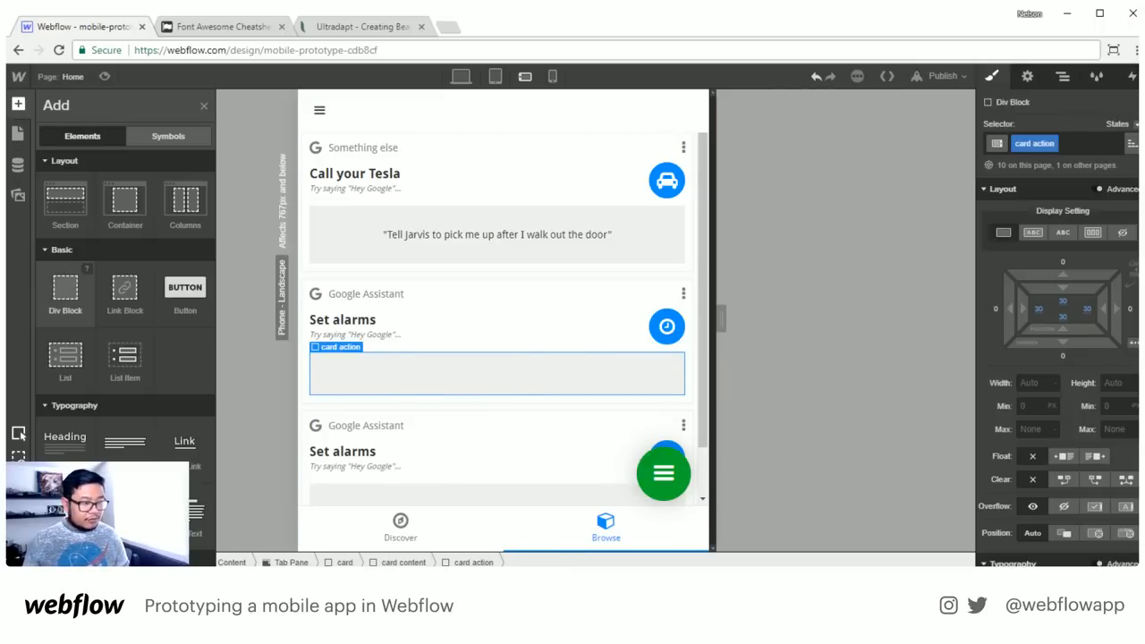
click(66, 289)
Give the new div block the class "toggle wrapper"
click(1019, 145)
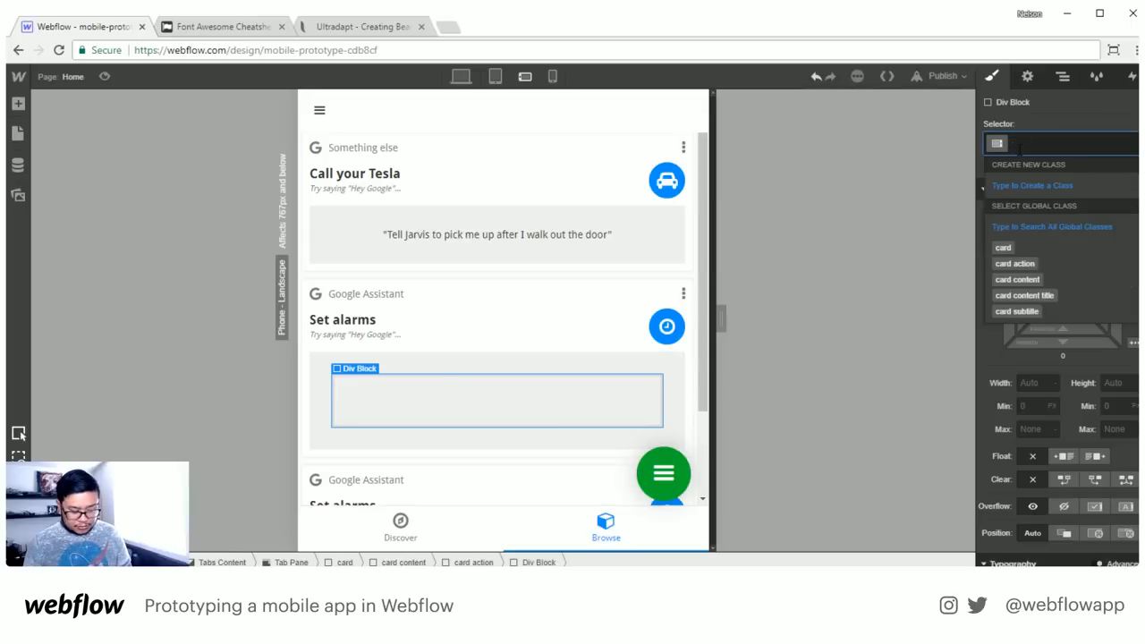
text(toggle)
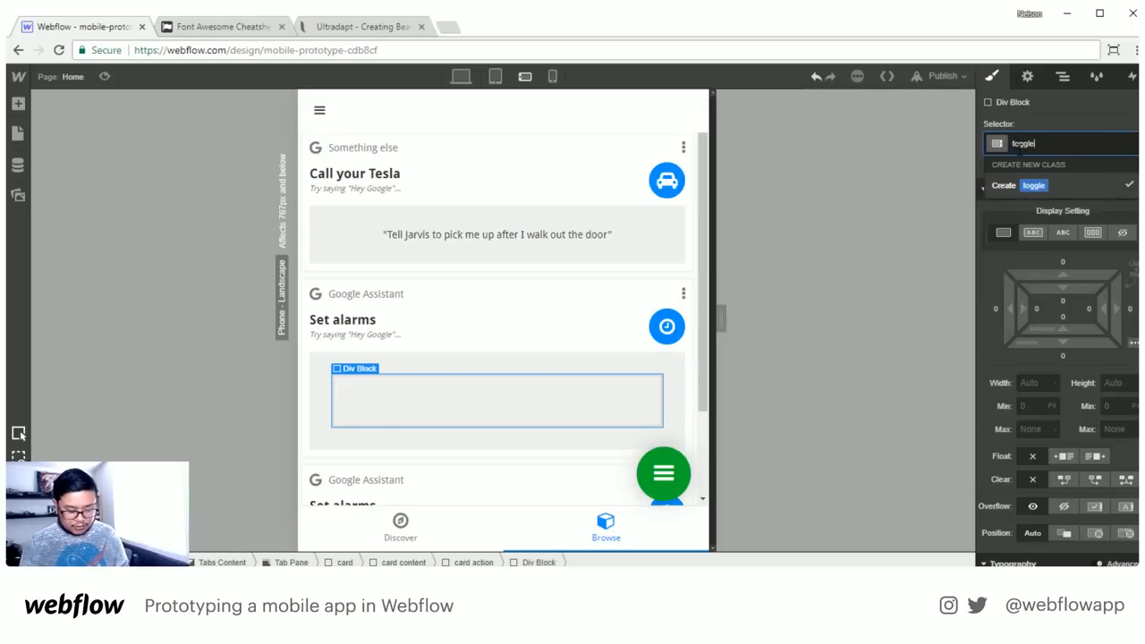
text( wrapper)
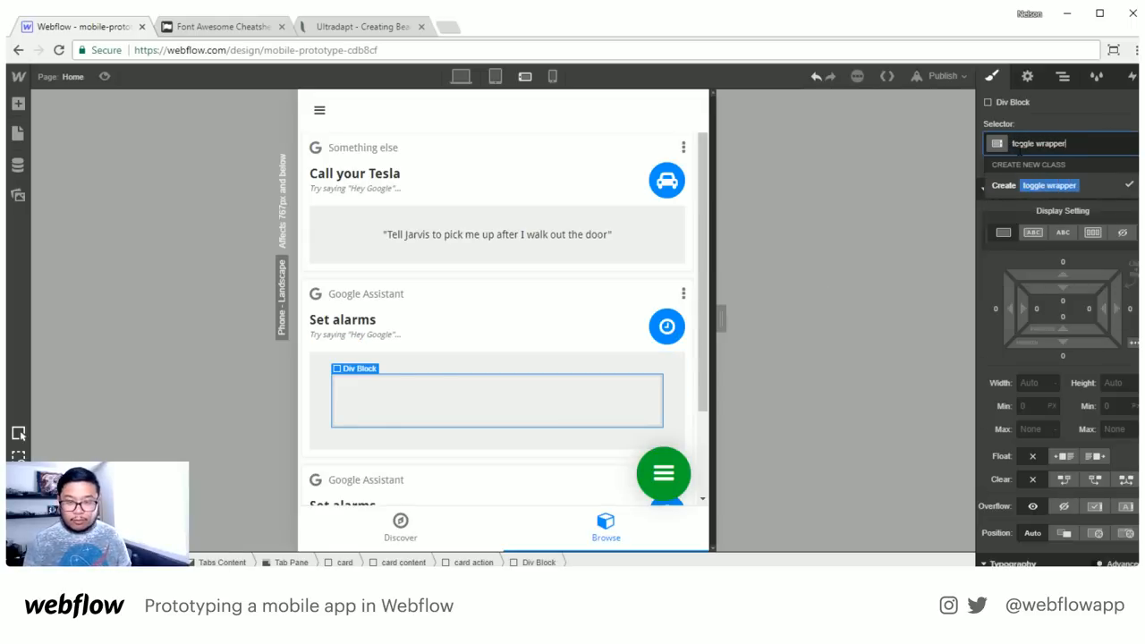
key(Return)
Set the toggle wrapper's width to 150 px and center it horizontally with auto side margins
click(1024, 383)
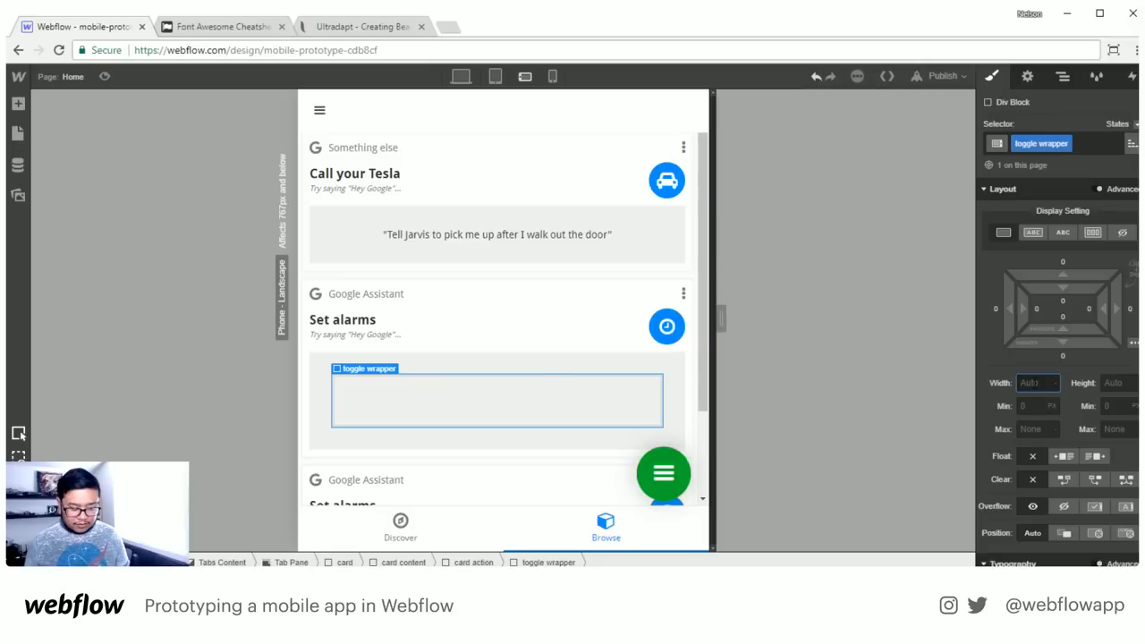
text(150)
key(Return)
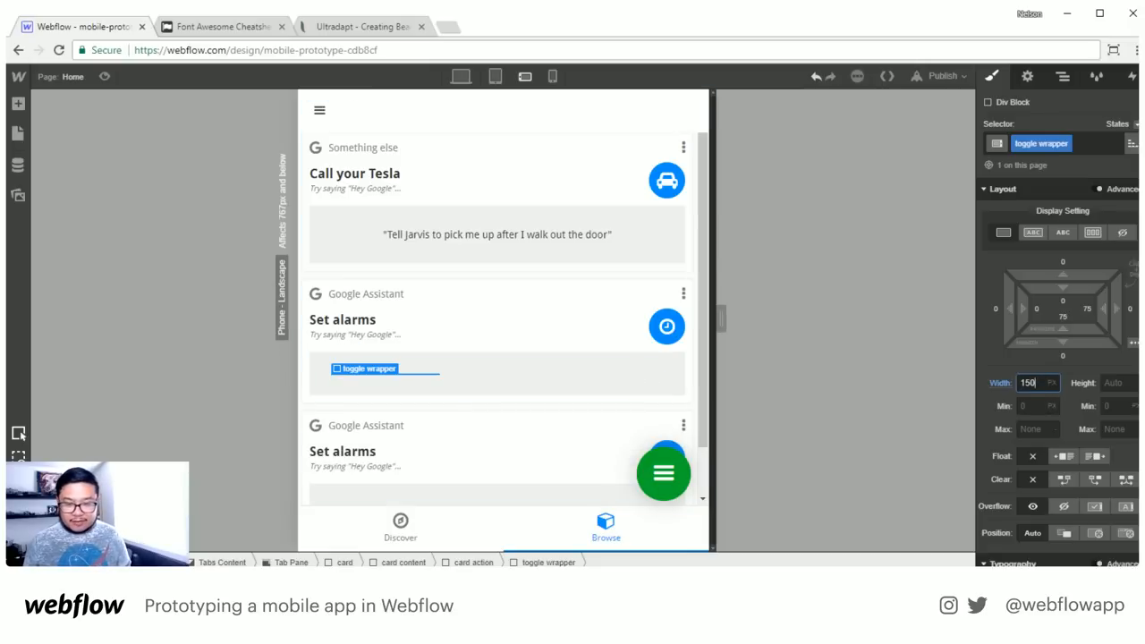
click(1133, 342)
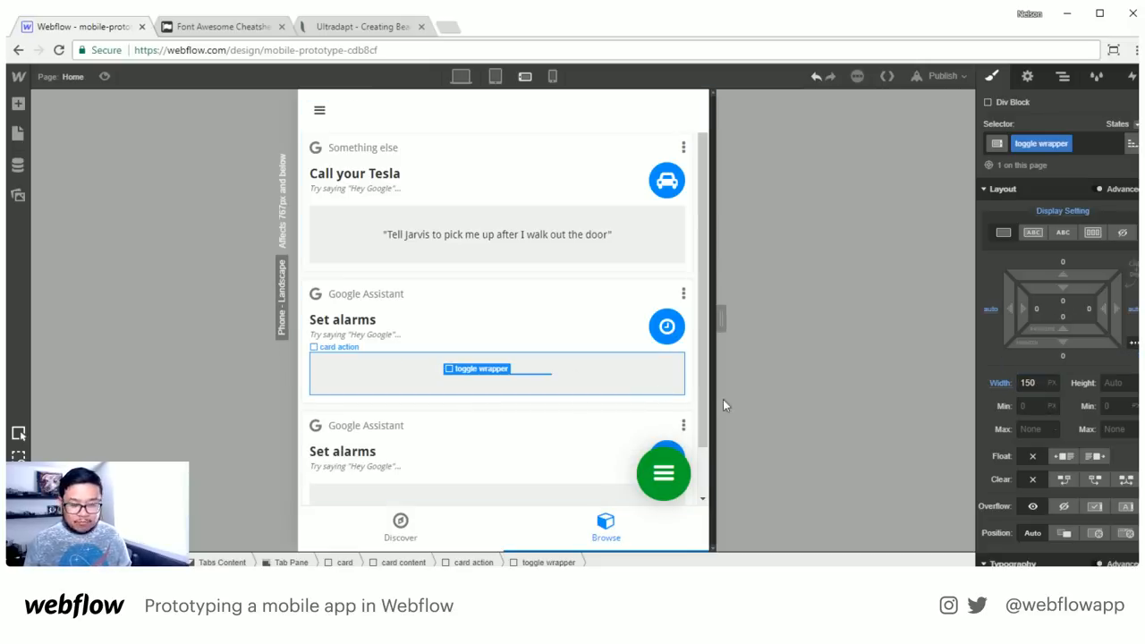
Give the toggle wrapper a border radius of 20 px and a white background
scroll(1070, 431, down, 6)
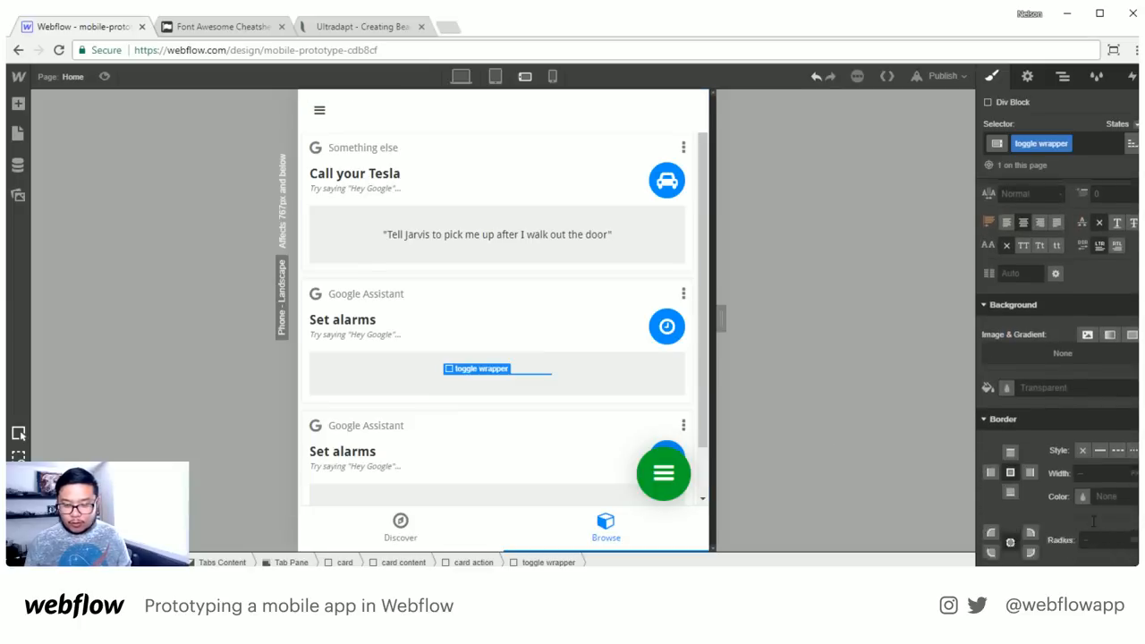
text(20)
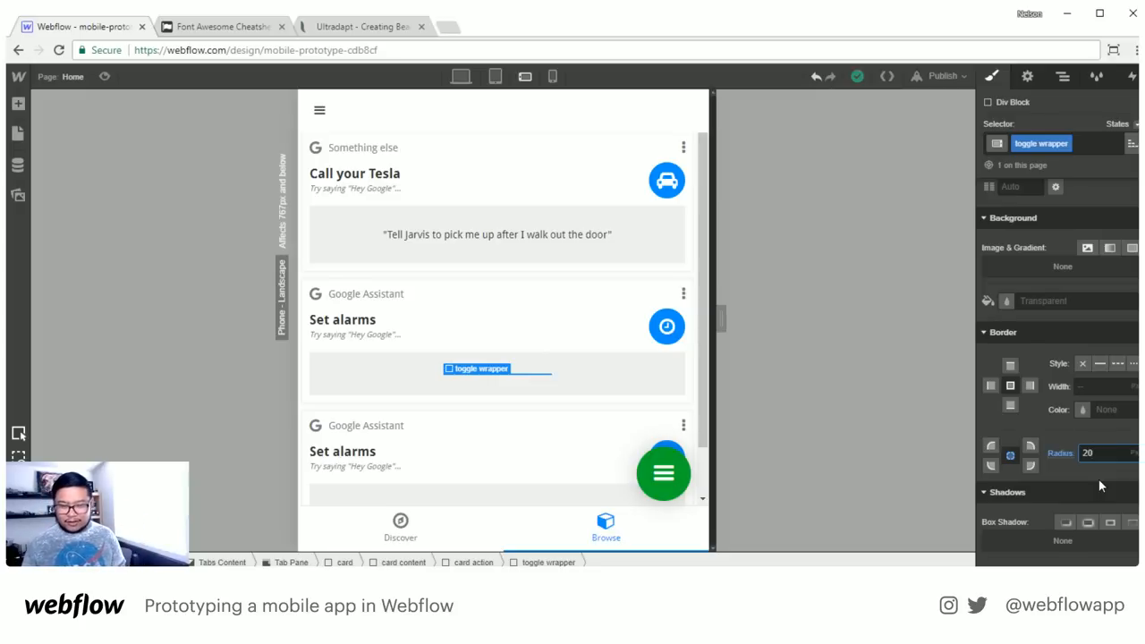
scroll(1094, 470, up, 4)
click(1064, 445)
text(white)
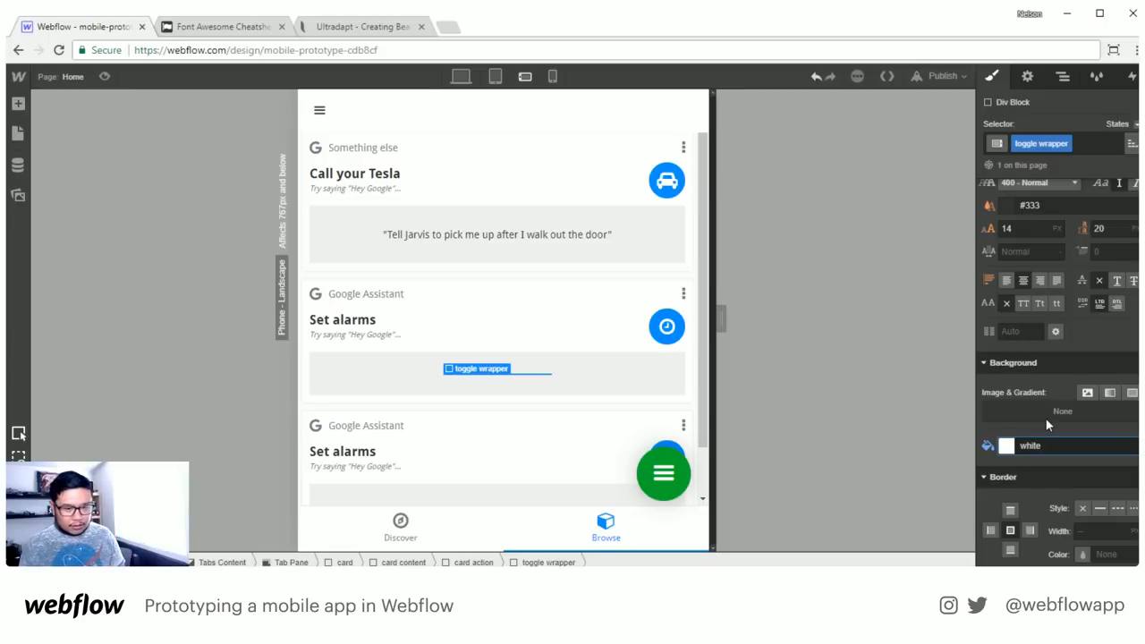
Set the toggle wrapper's height to 35 px
scroll(1045, 418, up, 6)
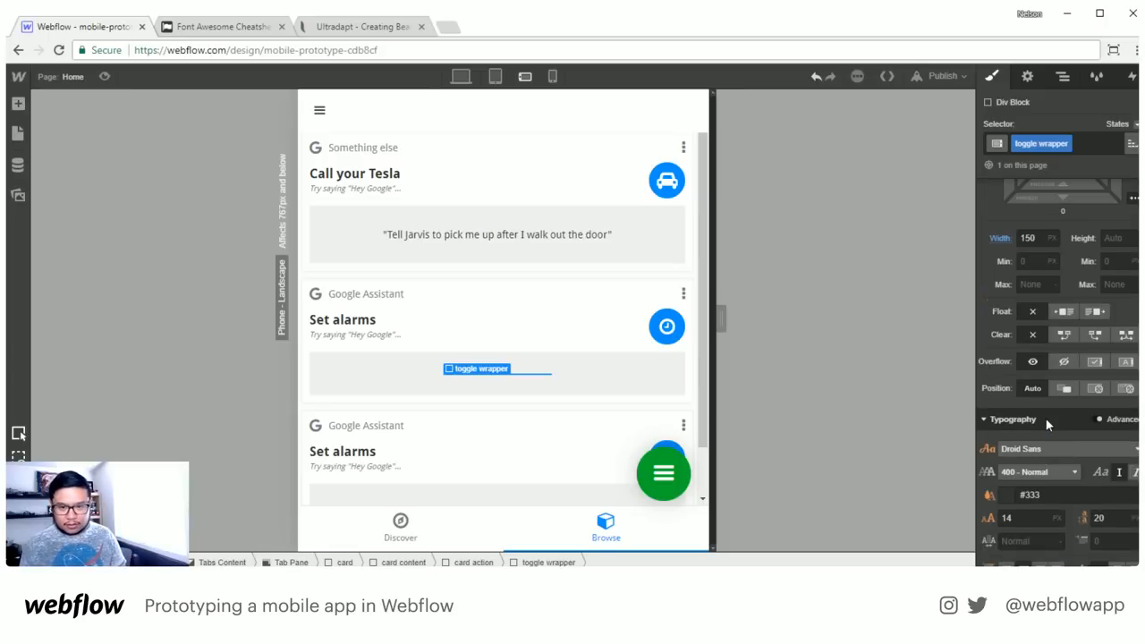
click(1114, 311)
text(50)
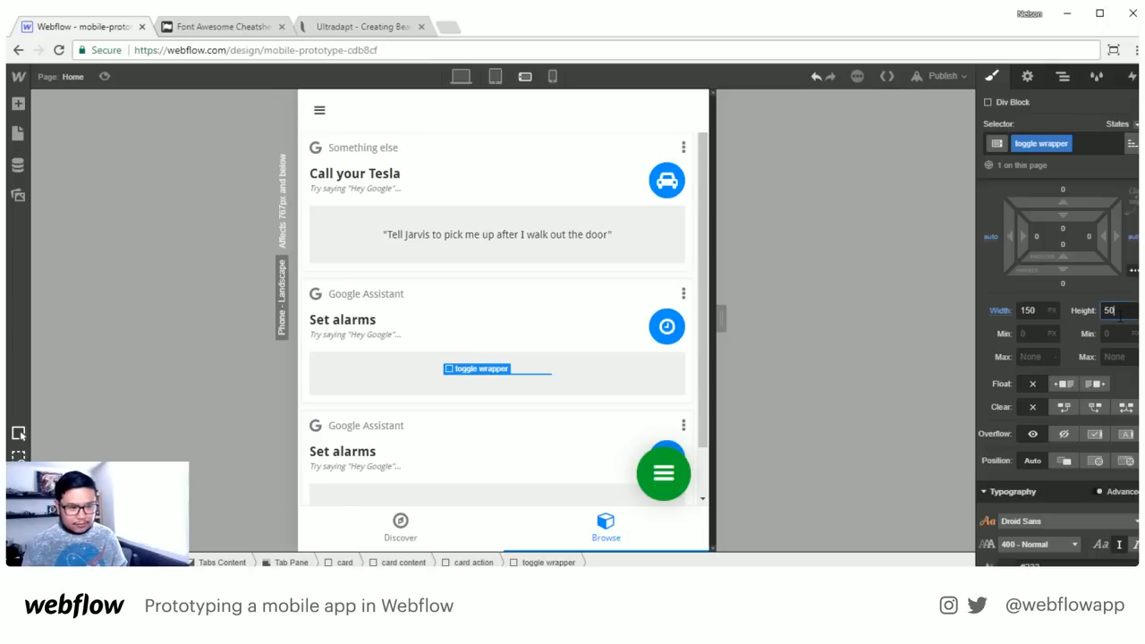
key(BackSpace)
key(BackSpace)
text(25)
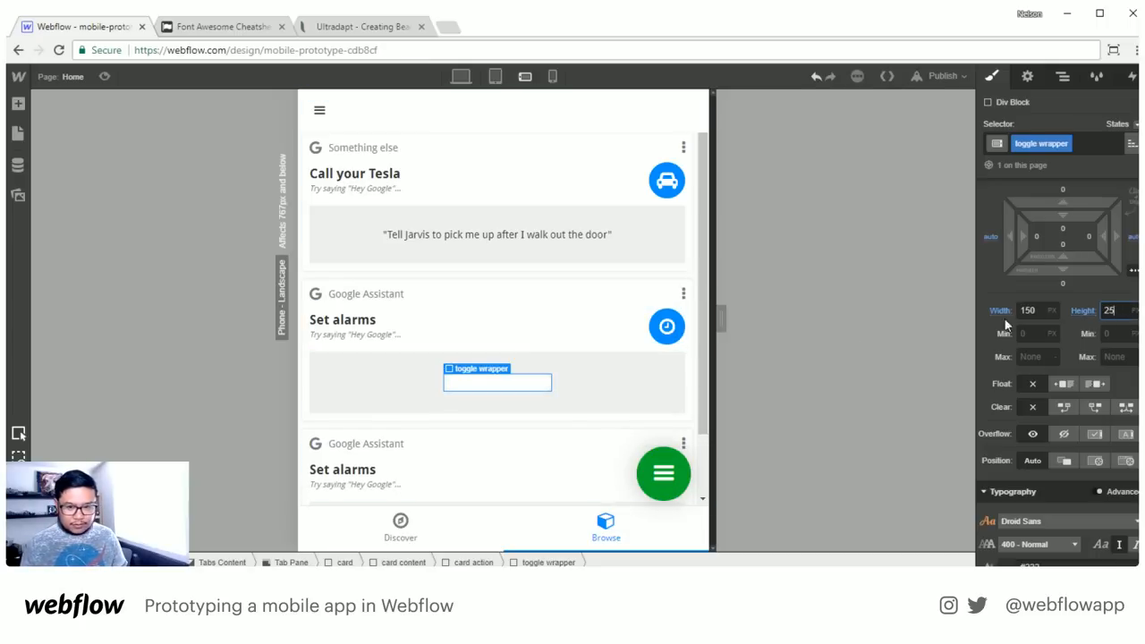
key(Return)
text(35)
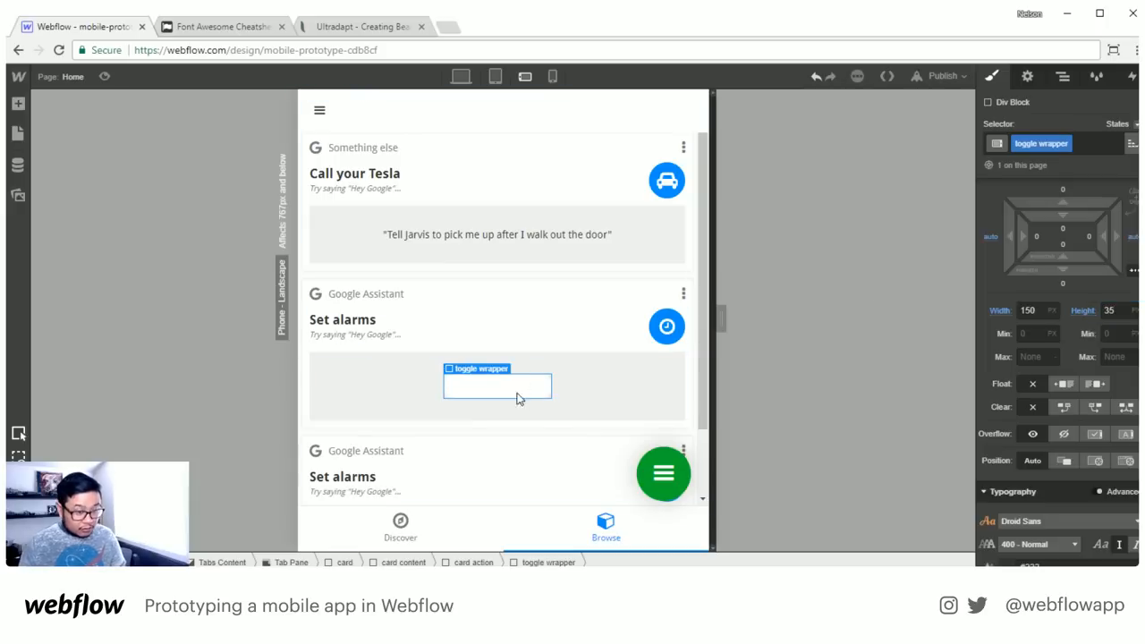
Set the width of the toggle wrapper in the Set alarms card to 100 px
click(583, 398)
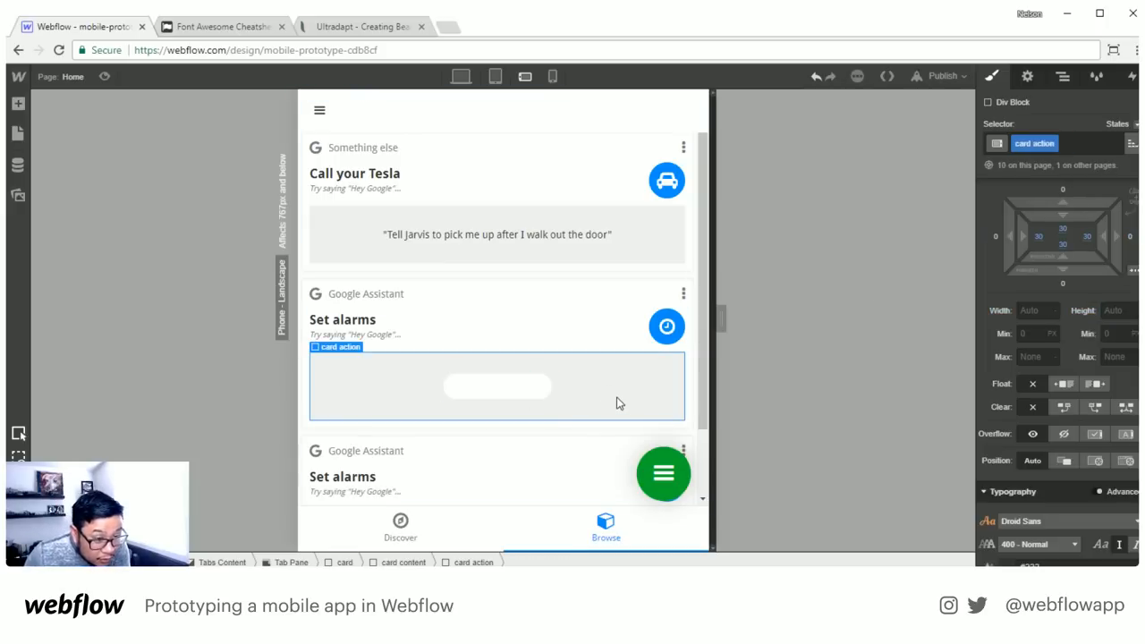
click(525, 389)
click(1027, 310)
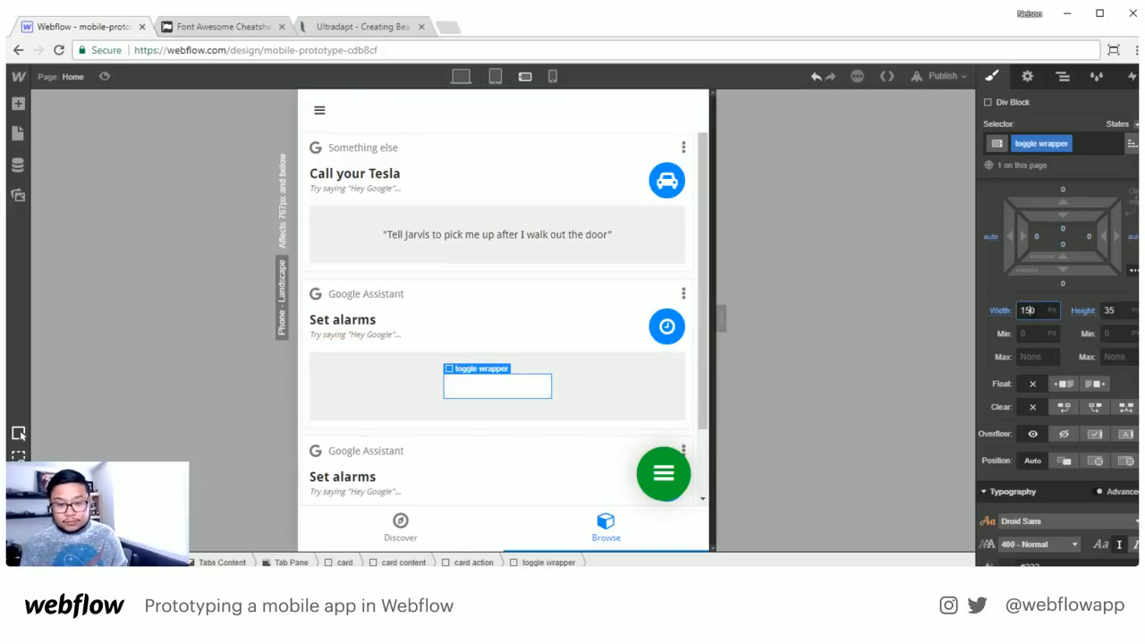
text(100)
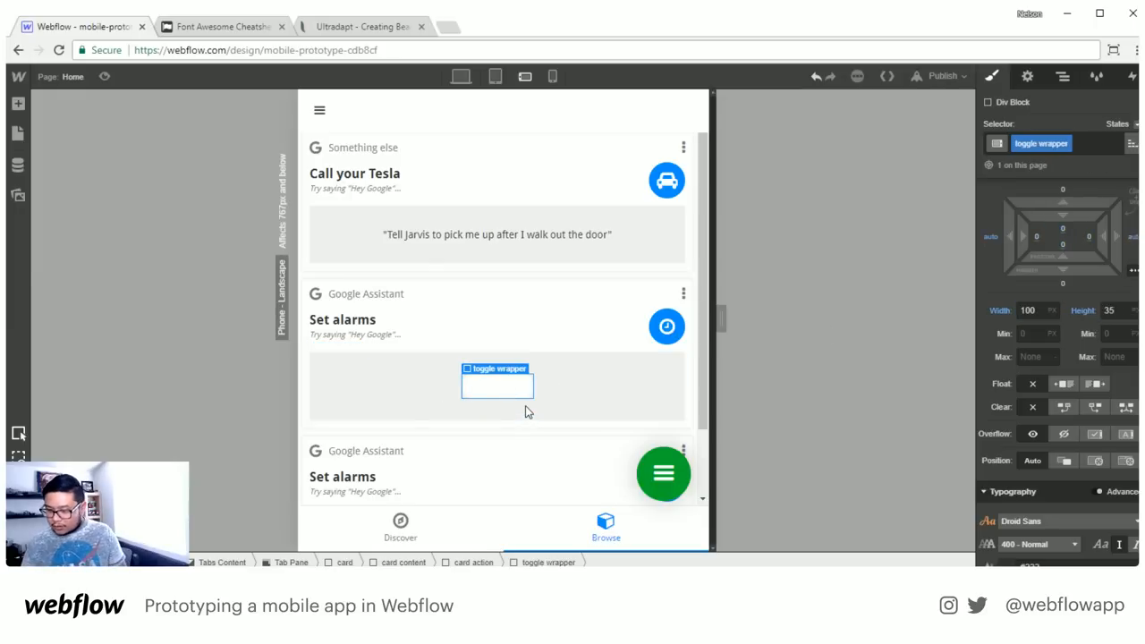
text(aa)
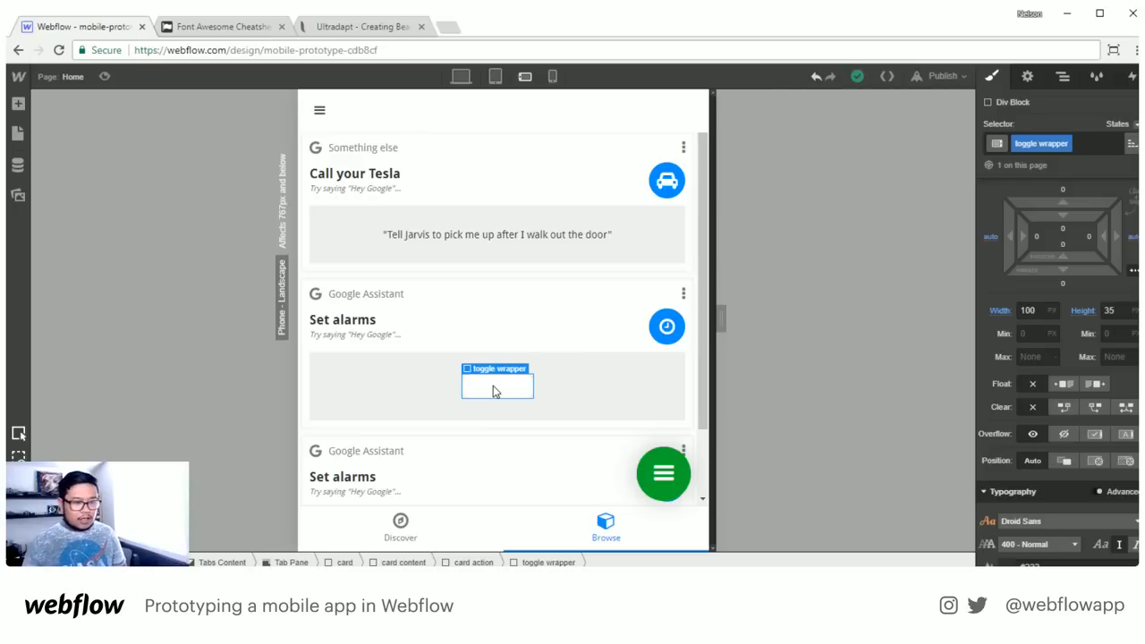
key(a)
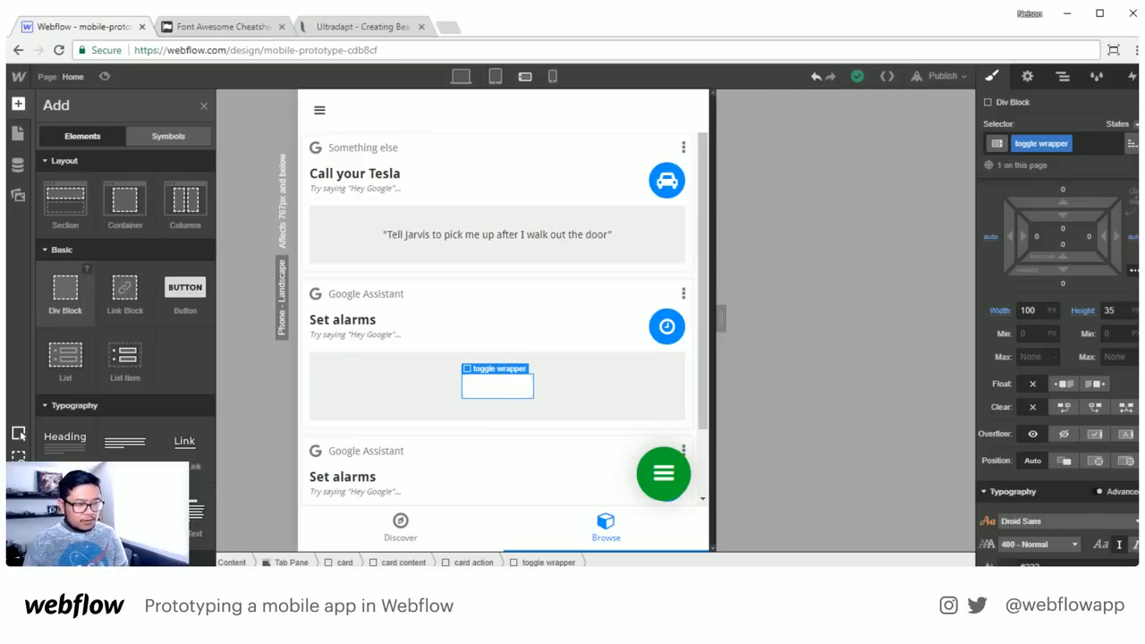
key(a)
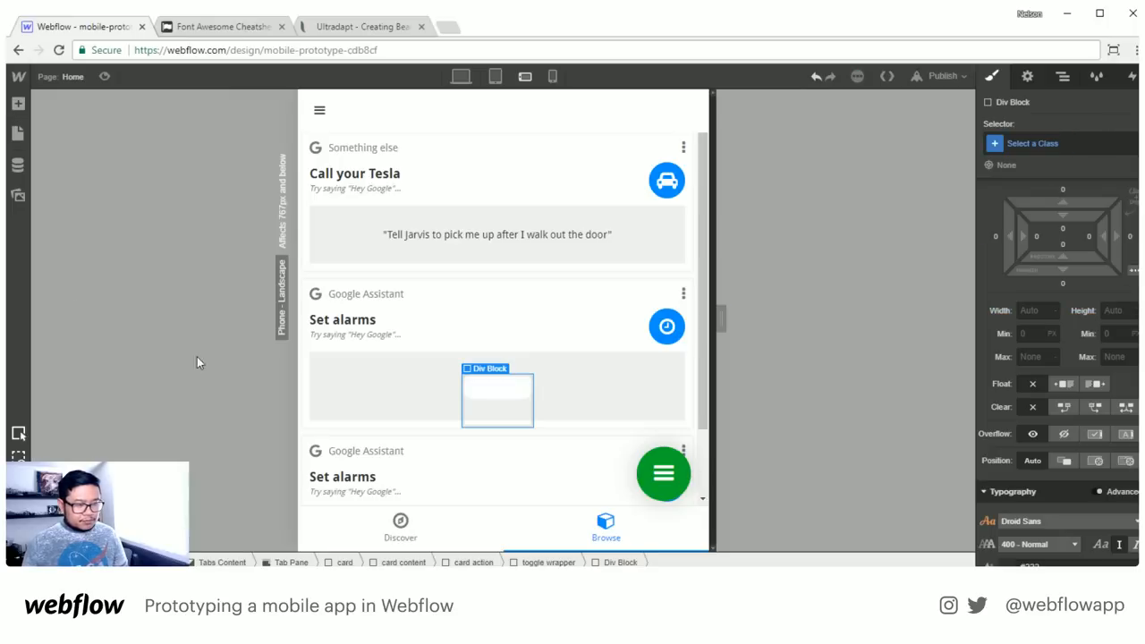
key(Escape)
Add a link block inside the toggle wrapper and give it the class "toggle switch"
click(500, 395)
key(a)
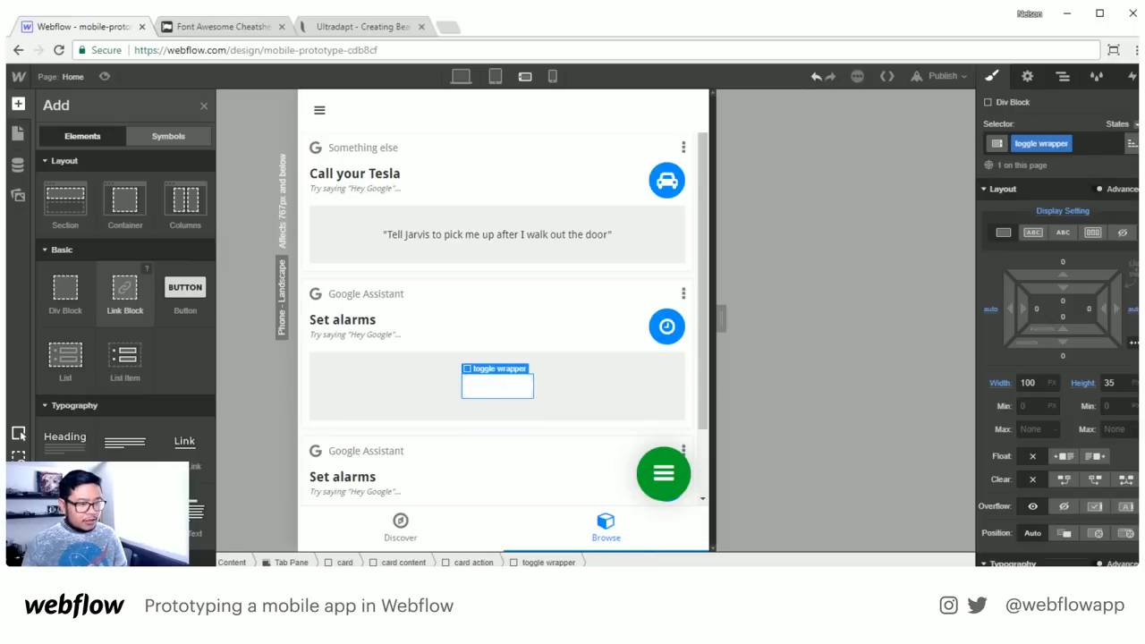
click(125, 288)
click(1072, 145)
text(toggle switch)
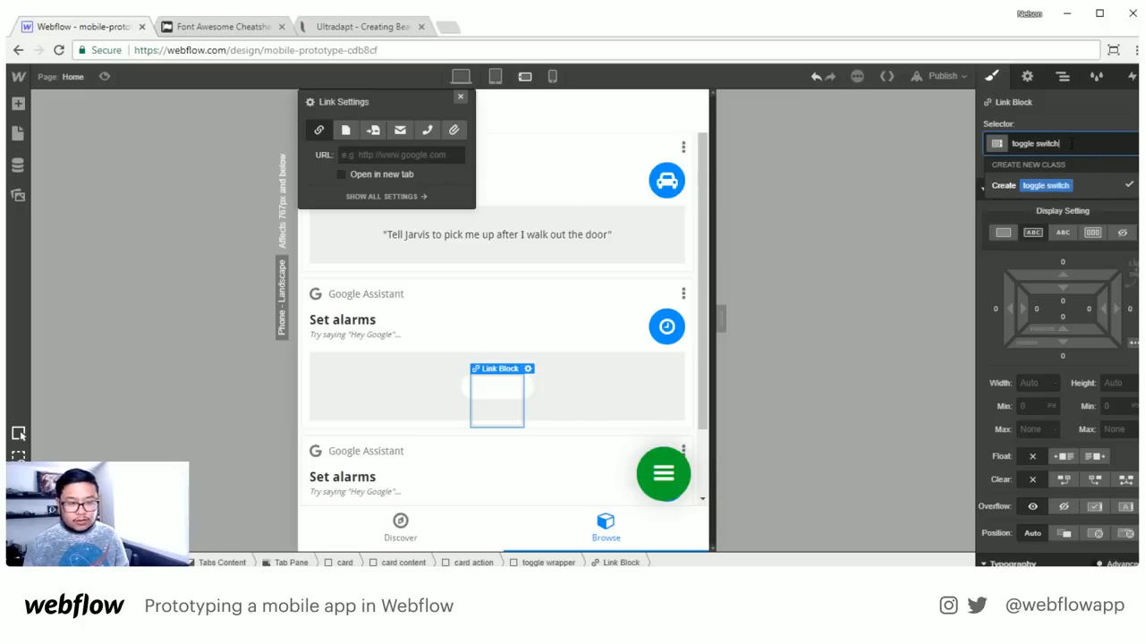
key(Return)
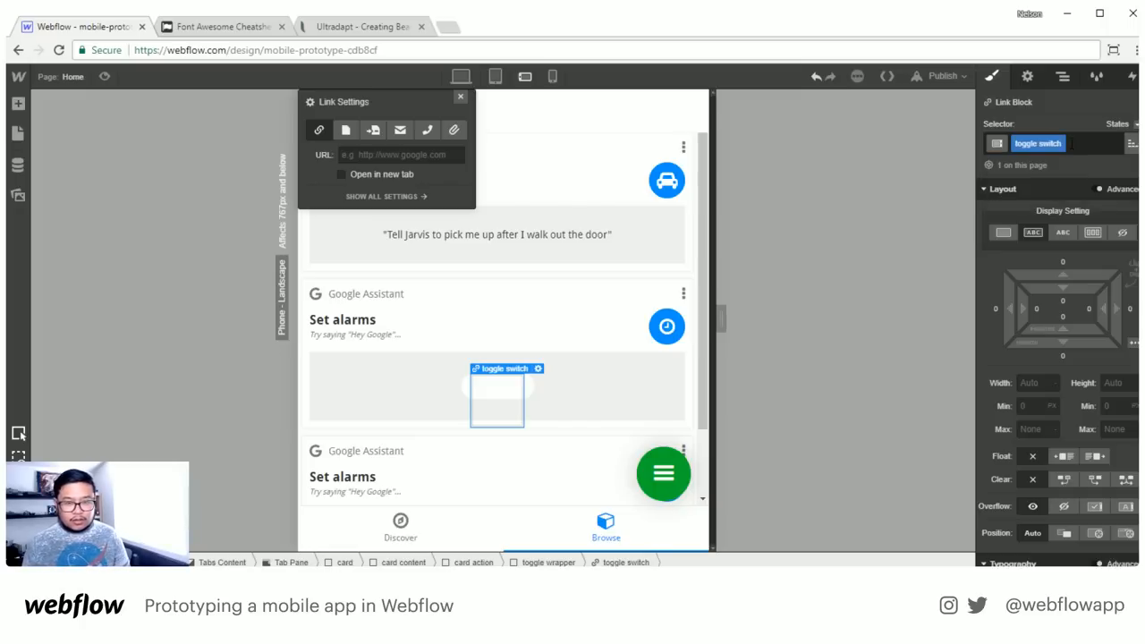
key(Escape)
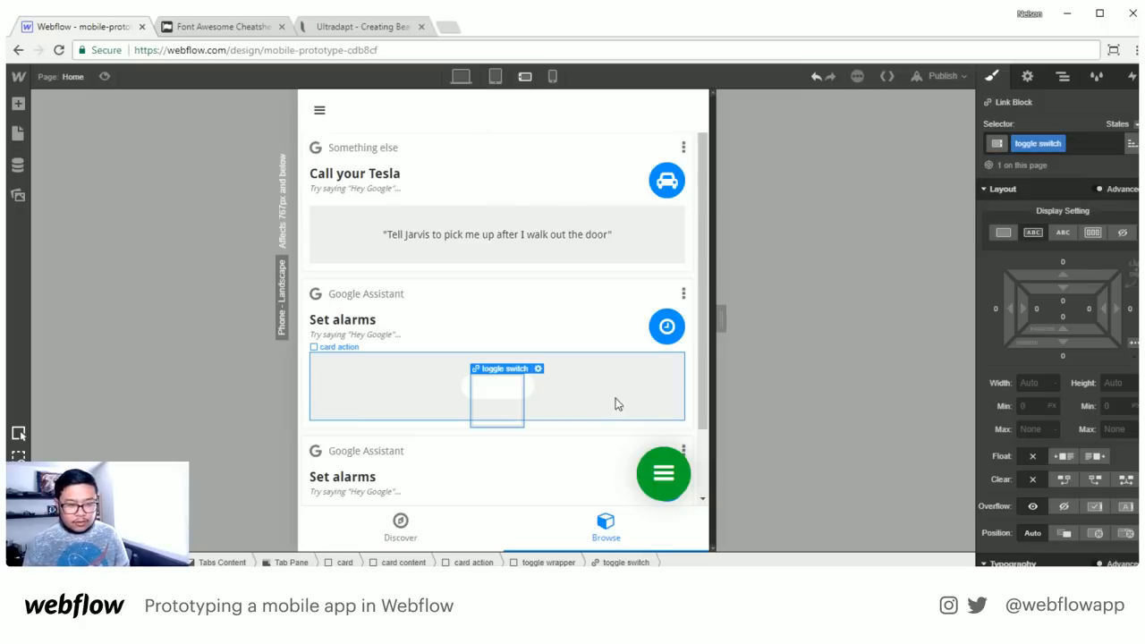
Set the height of the toggle switch link block to 100%
click(531, 388)
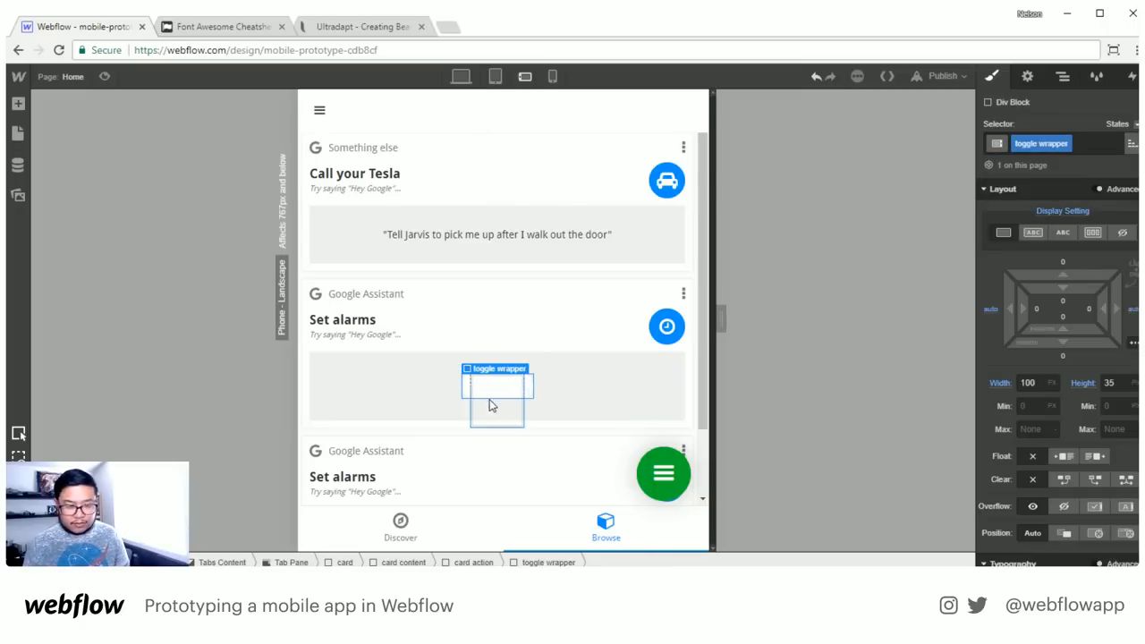
click(504, 401)
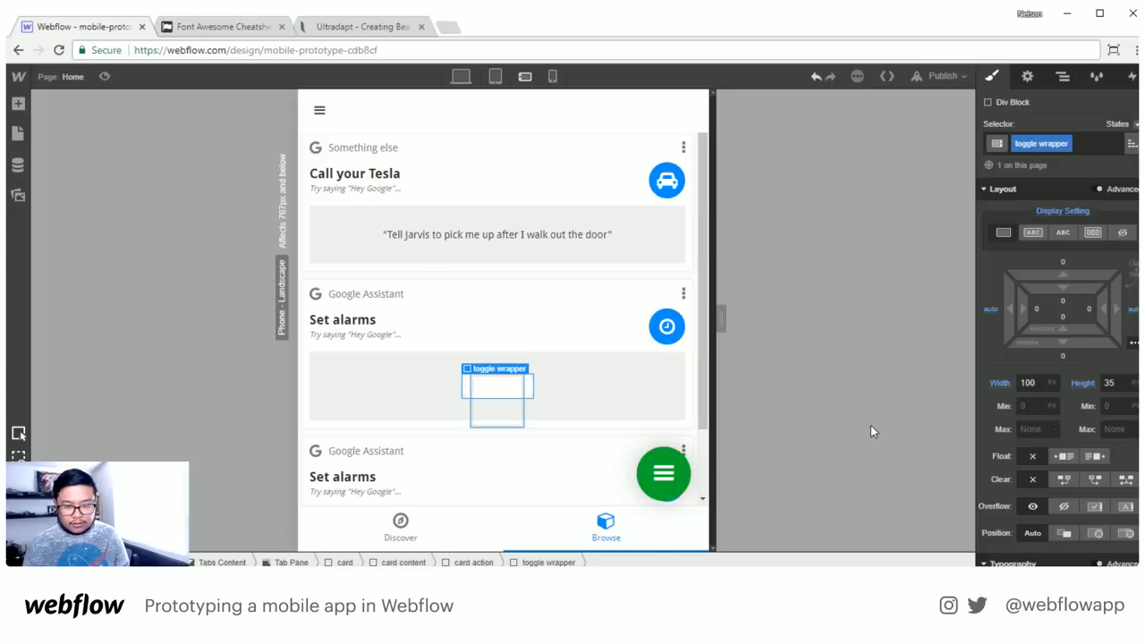
click(1114, 382)
text(100%)
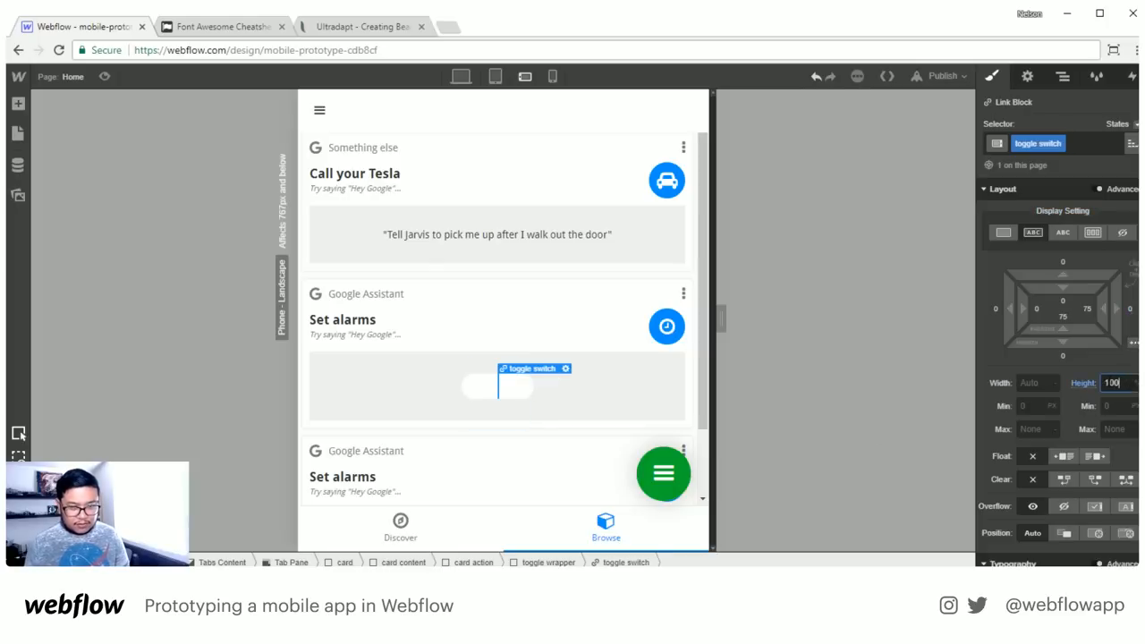
Set the toggle switch link block's width and height to 50 px each
click(1036, 383)
text(50)
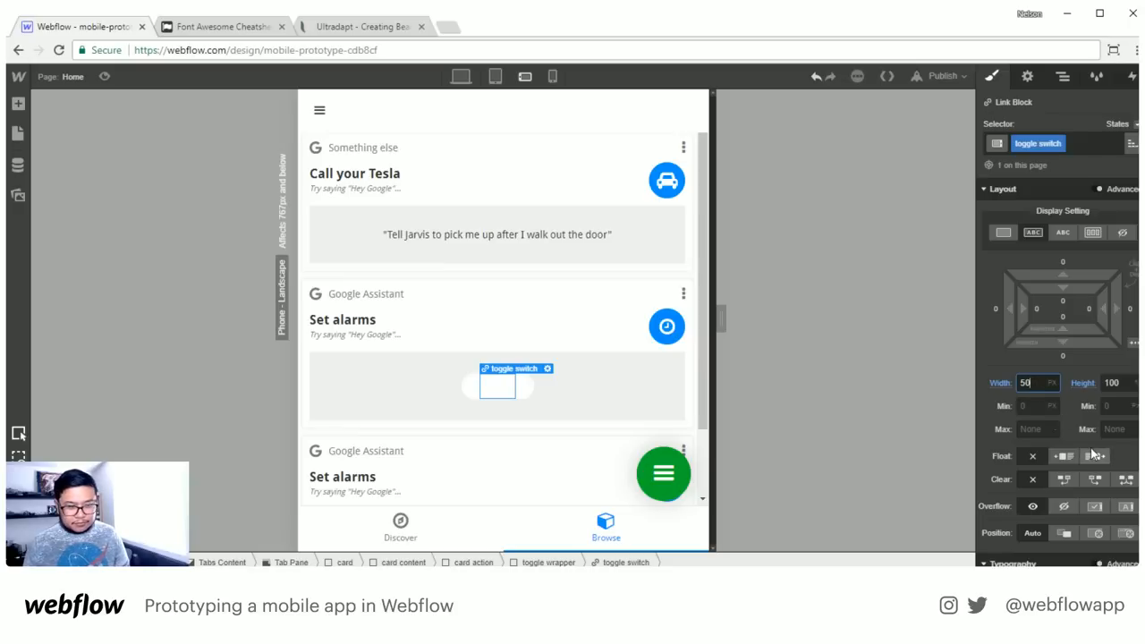
scroll(1093, 451, down, 1)
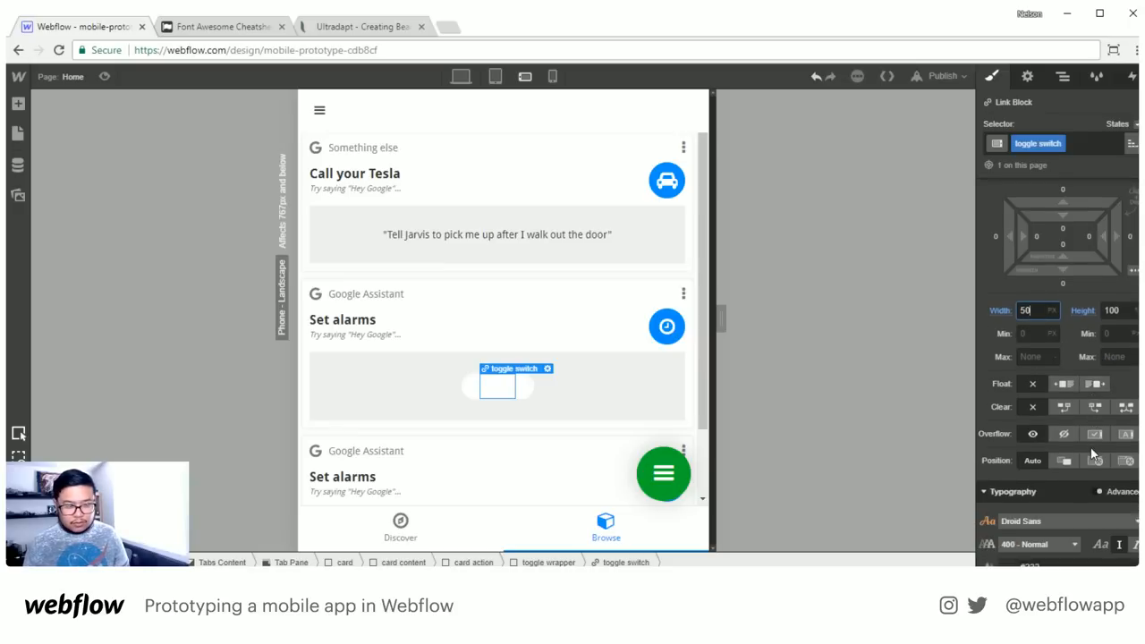
click(1113, 310)
text(55)
key(BackSpace)
text(0)
key(Return)
Give the toggle switch relative positioning with a top offset of -6 px
click(1069, 462)
drag(1030, 497, 1030, 487)
click(1083, 491)
key(Down)
key(Down)
key(Down)
key(Down)
key(Down)
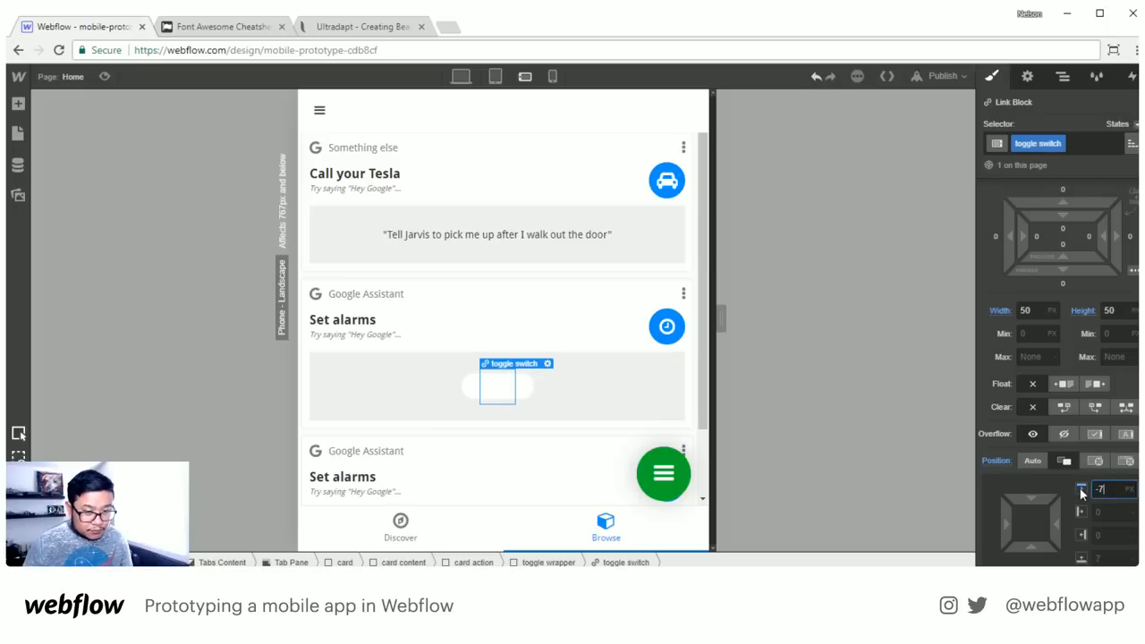
key(Up)
key(Up)
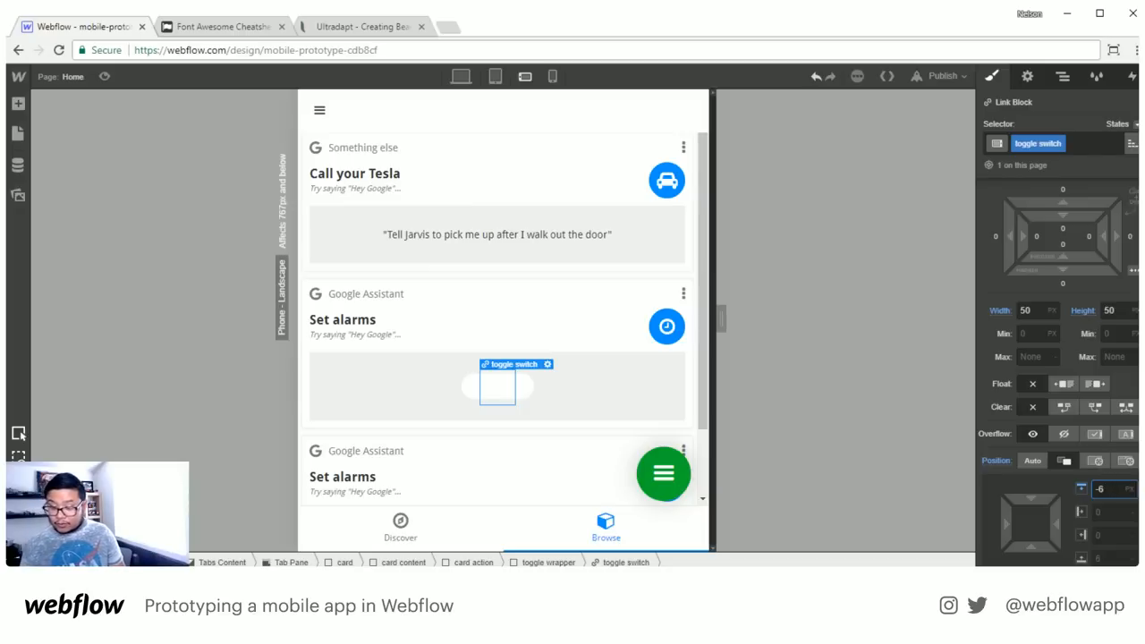
Round the toggle switch into a circle with a 50% border radius
scroll(1050, 415, down, 10)
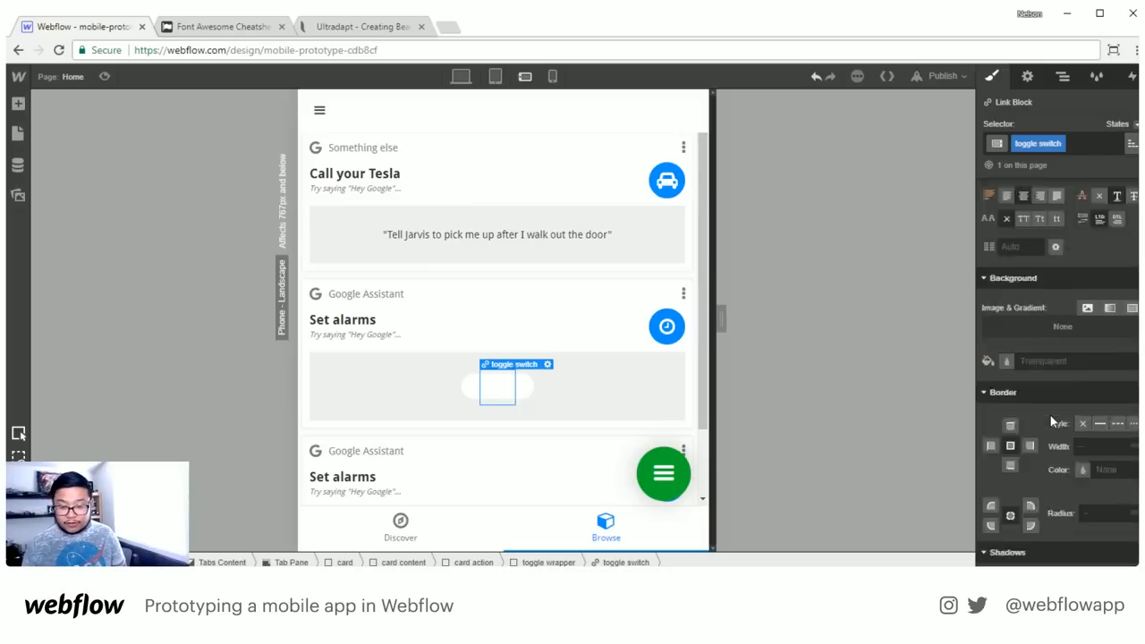
click(1088, 371)
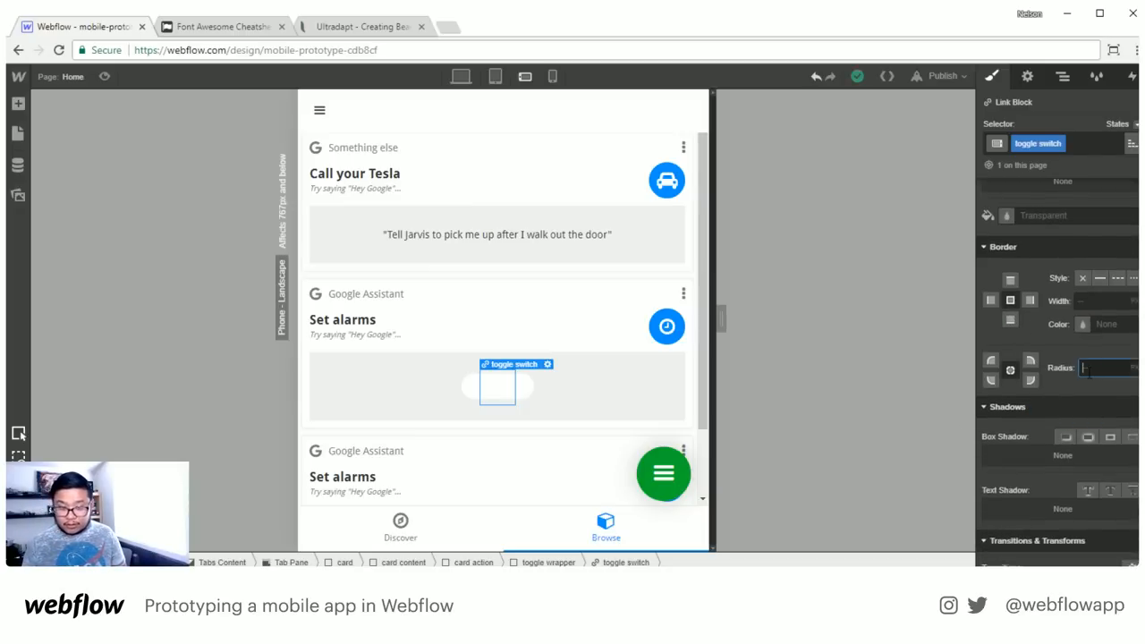
text(50%)
key(Return)
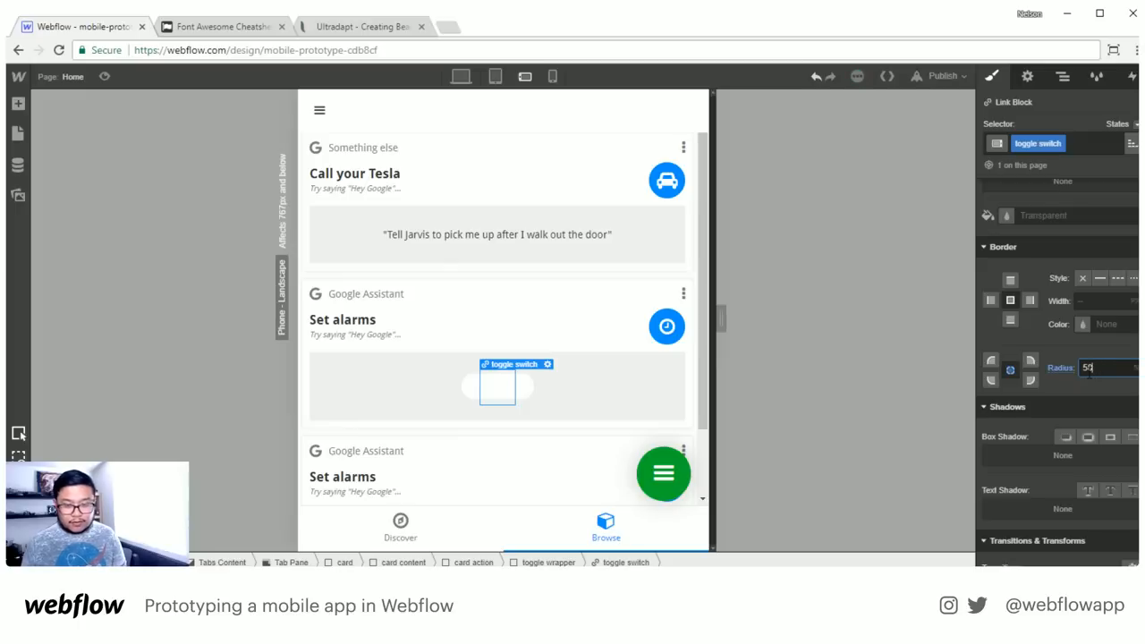
Set the toggle switch's background color to white
scroll(1057, 348, up, 2)
scroll(1058, 348, up, 5)
scroll(1056, 362, down, 5)
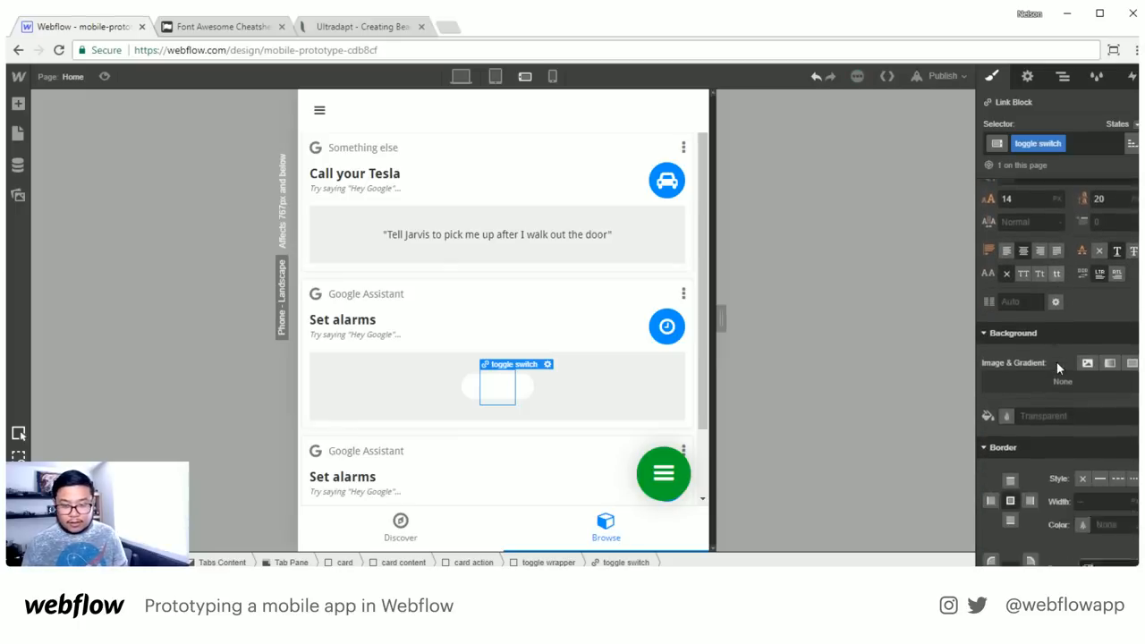
click(1006, 361)
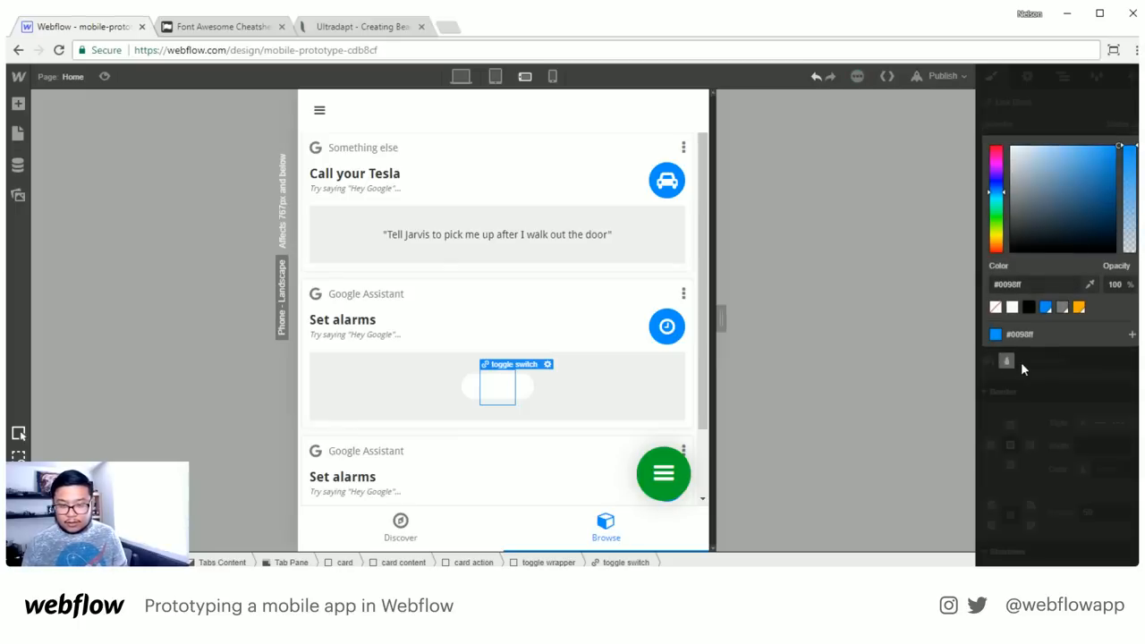
click(1047, 308)
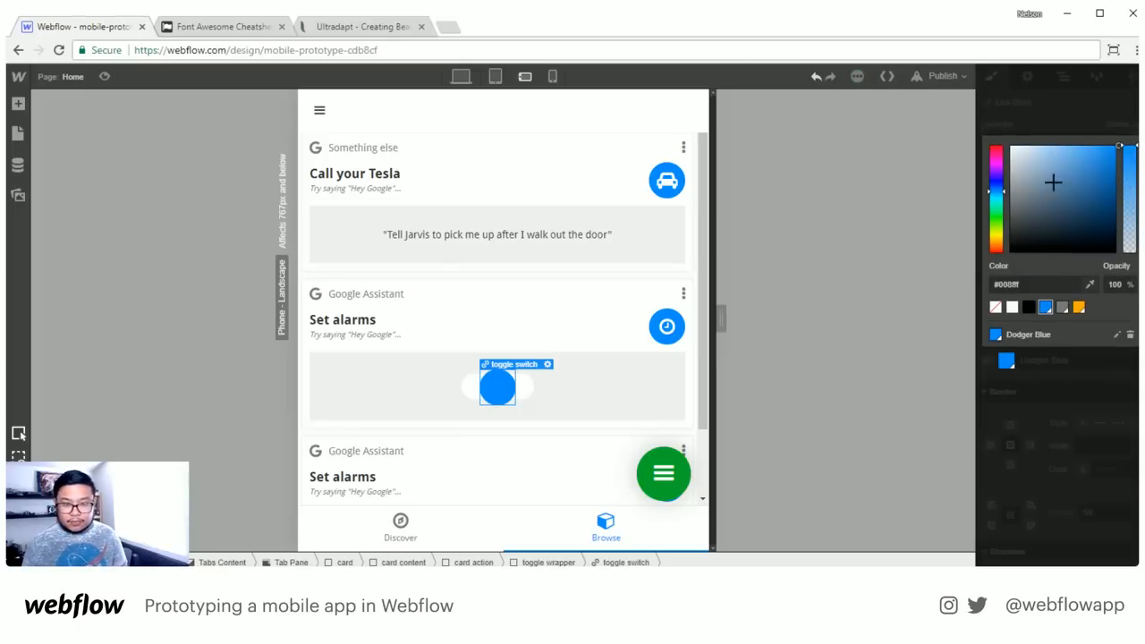
drag(1047, 181, 983, 132)
click(1083, 123)
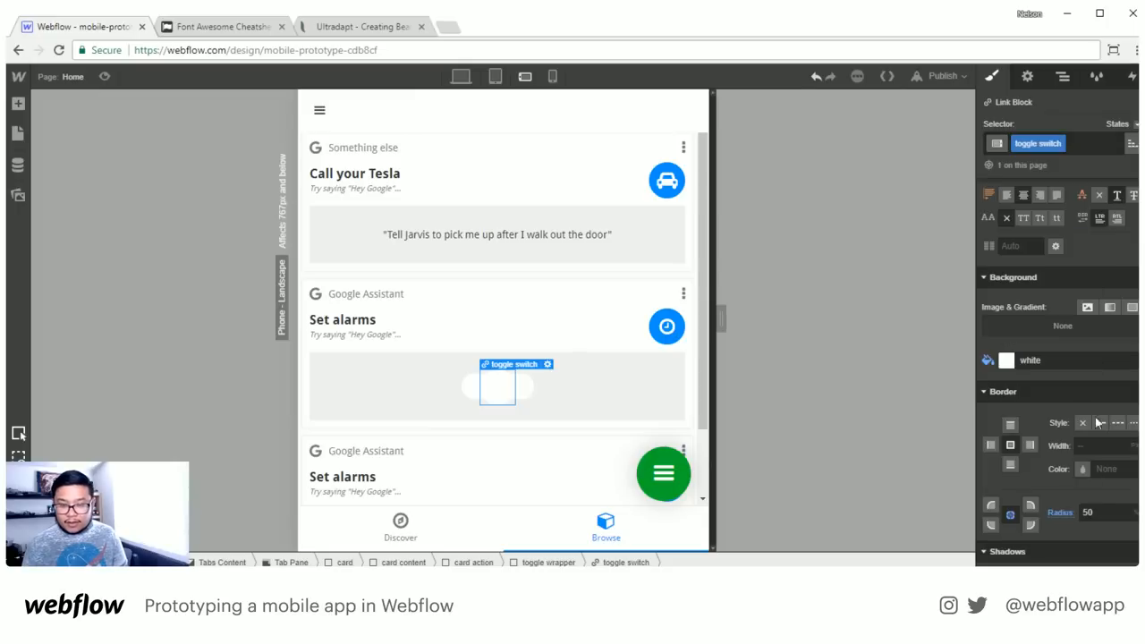
Add an outside box shadow to the toggle switch with 50 px blur in black at 15% opacity
scroll(1104, 411, down, 3)
click(1087, 293)
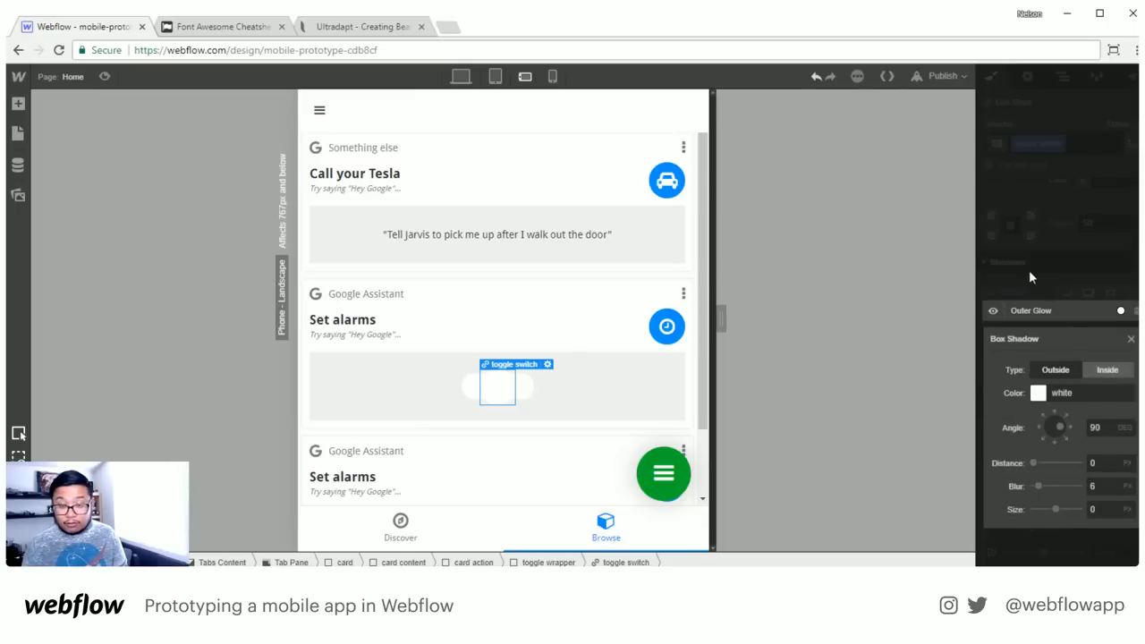
key(Return)
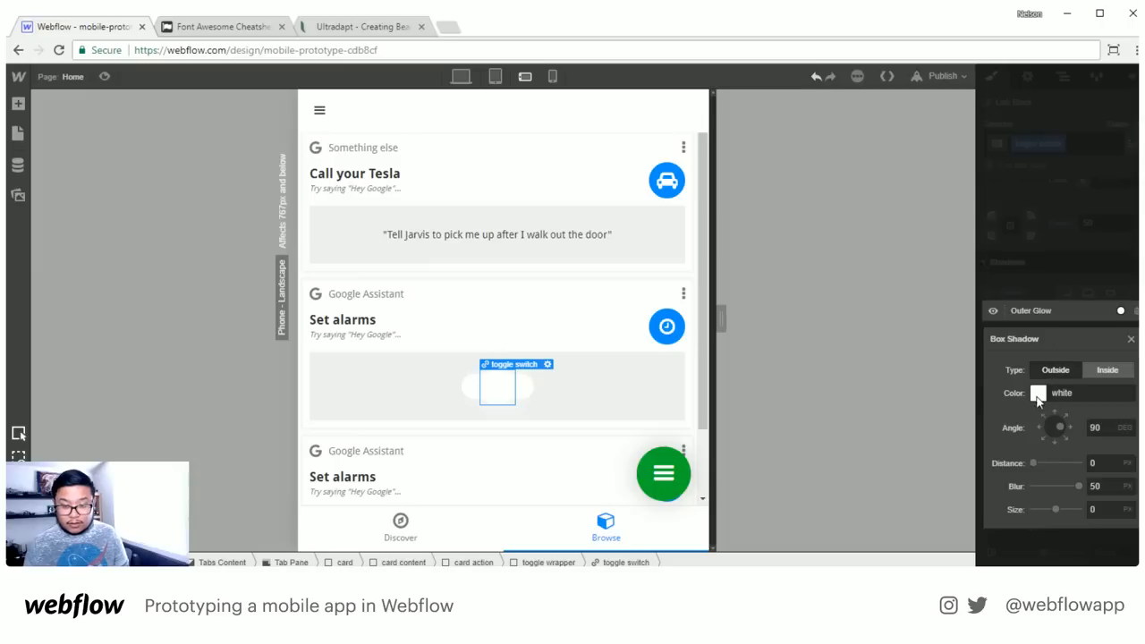
click(1038, 392)
click(1028, 339)
drag(1127, 217, 1129, 271)
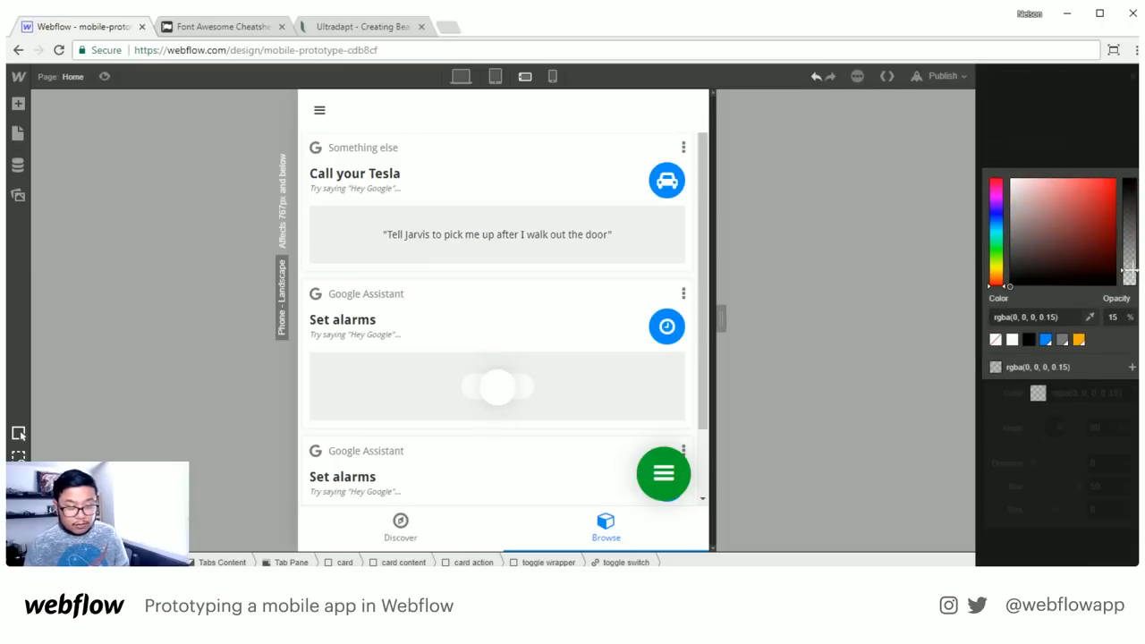
click(1078, 130)
click(1092, 248)
scroll(1076, 416, up, 6)
scroll(1073, 414, up, 5)
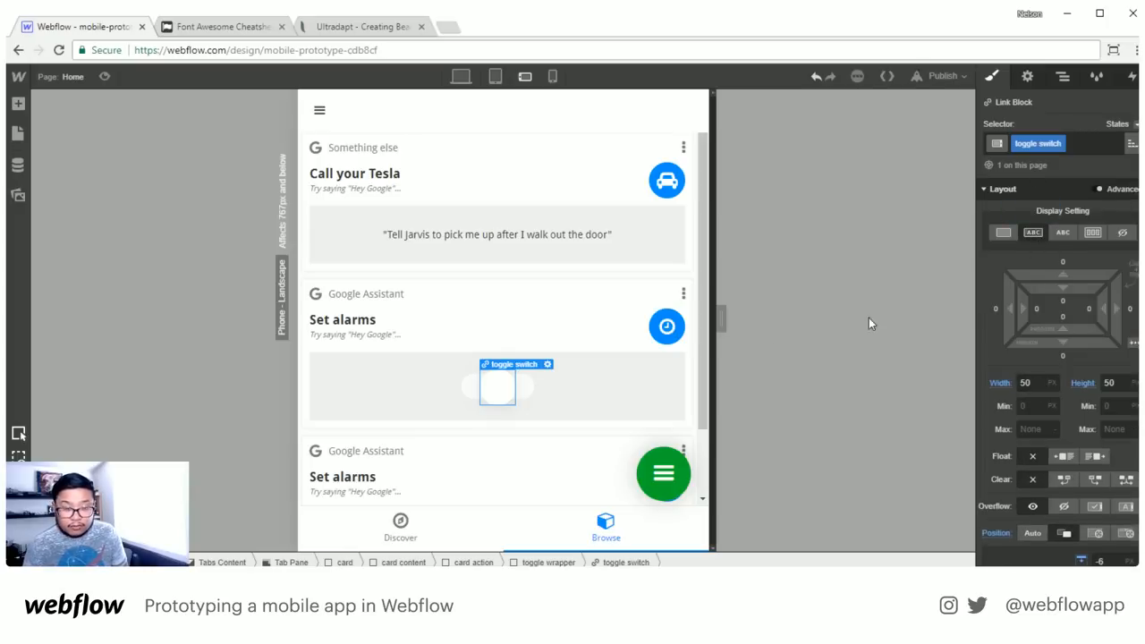
Left-align the contents of the toggle wrapper
click(477, 387)
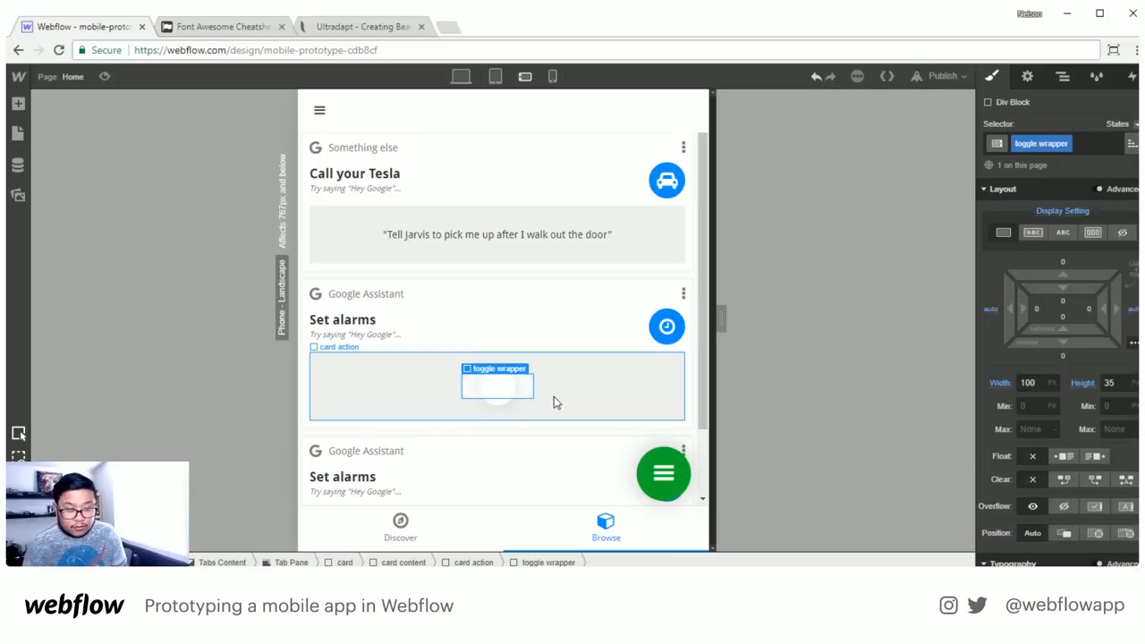
scroll(1013, 465, down, 4)
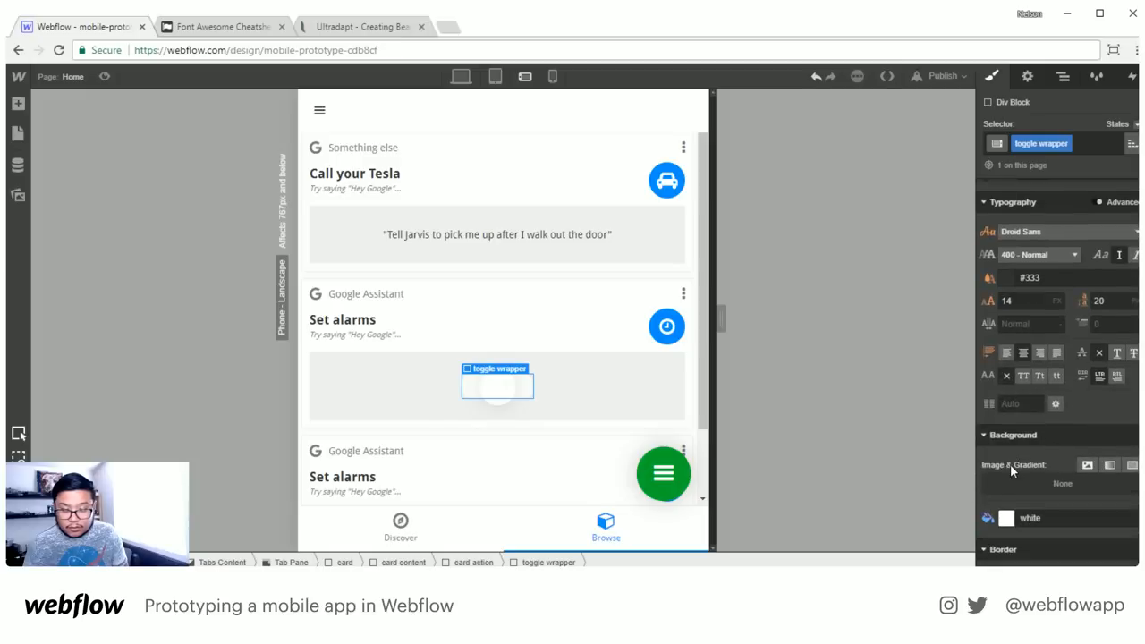
click(1002, 353)
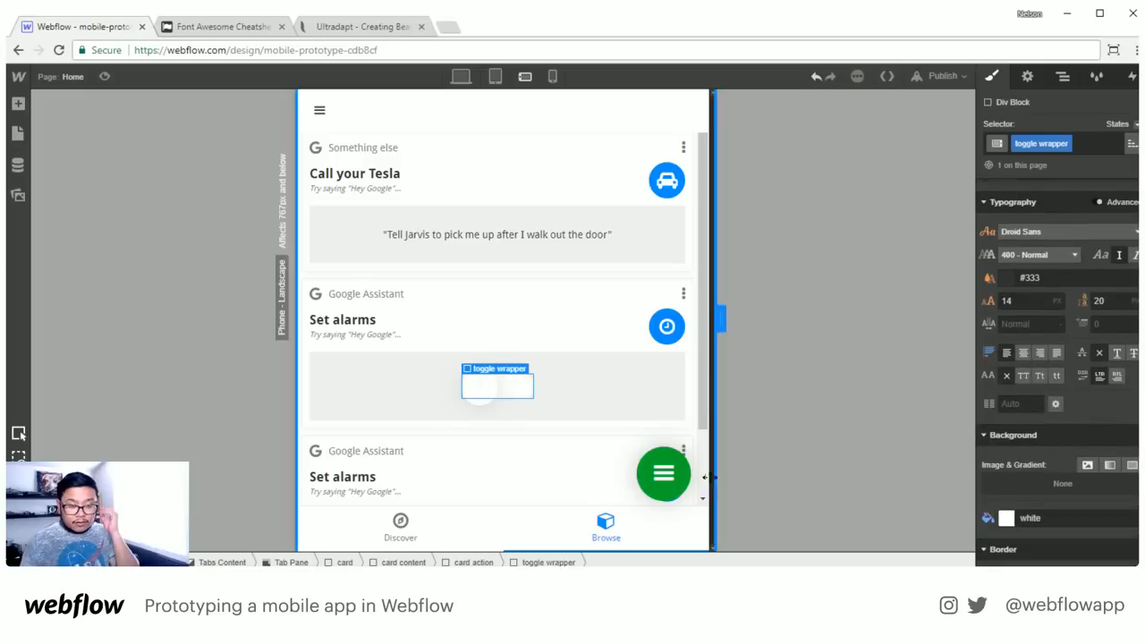
click(577, 386)
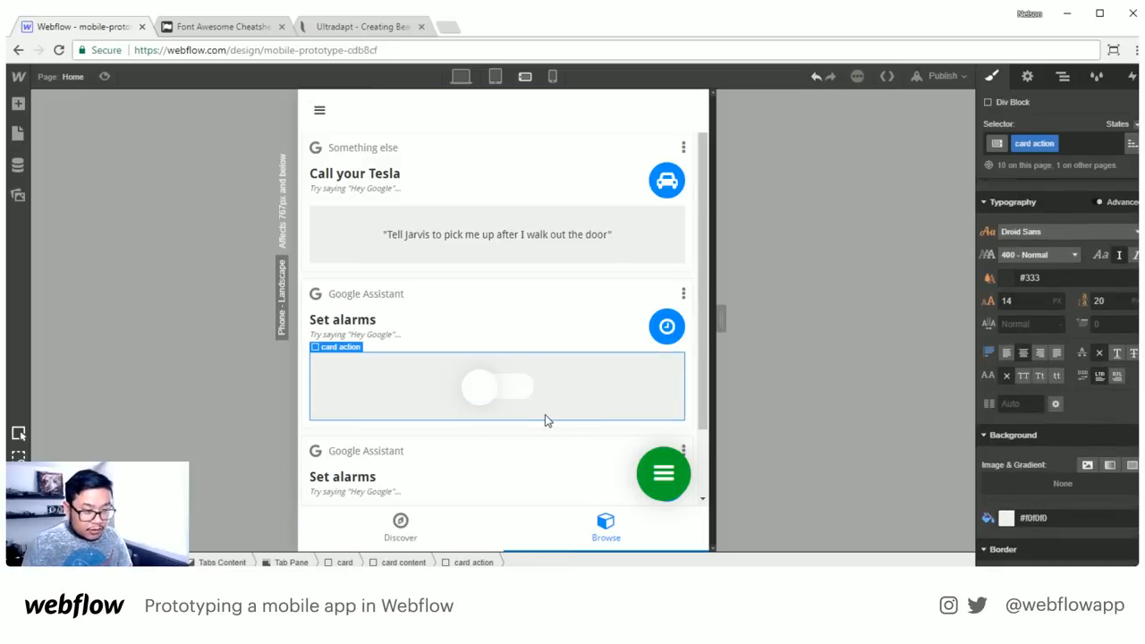
click(522, 394)
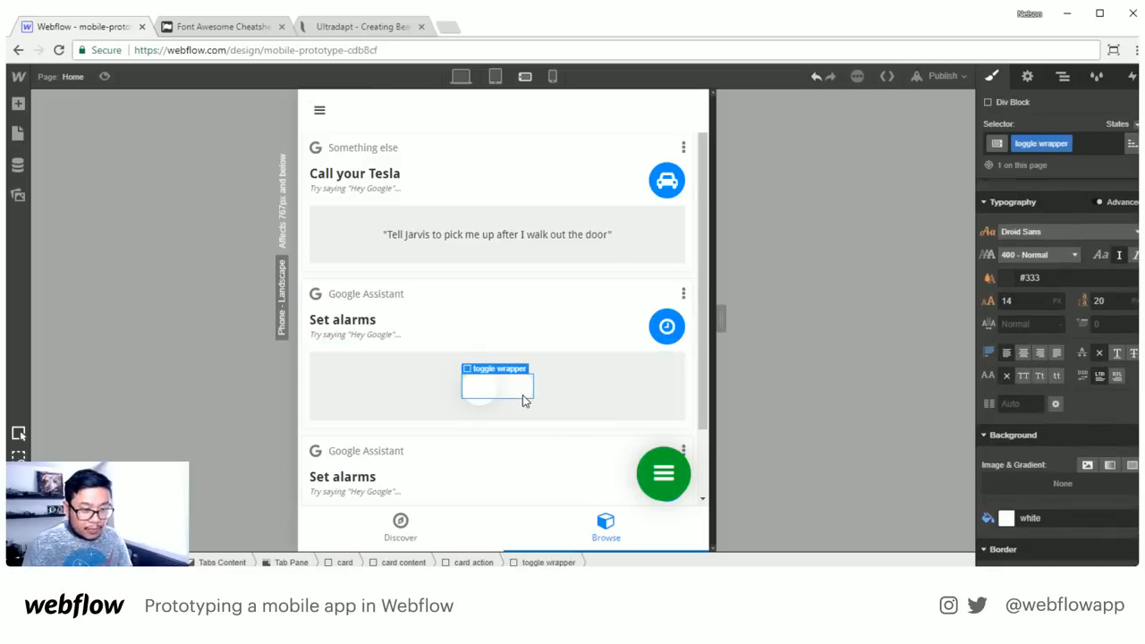
Add a Mouse Click (Tap) interaction to the toggle switch that starts an animation on the first click
click(484, 394)
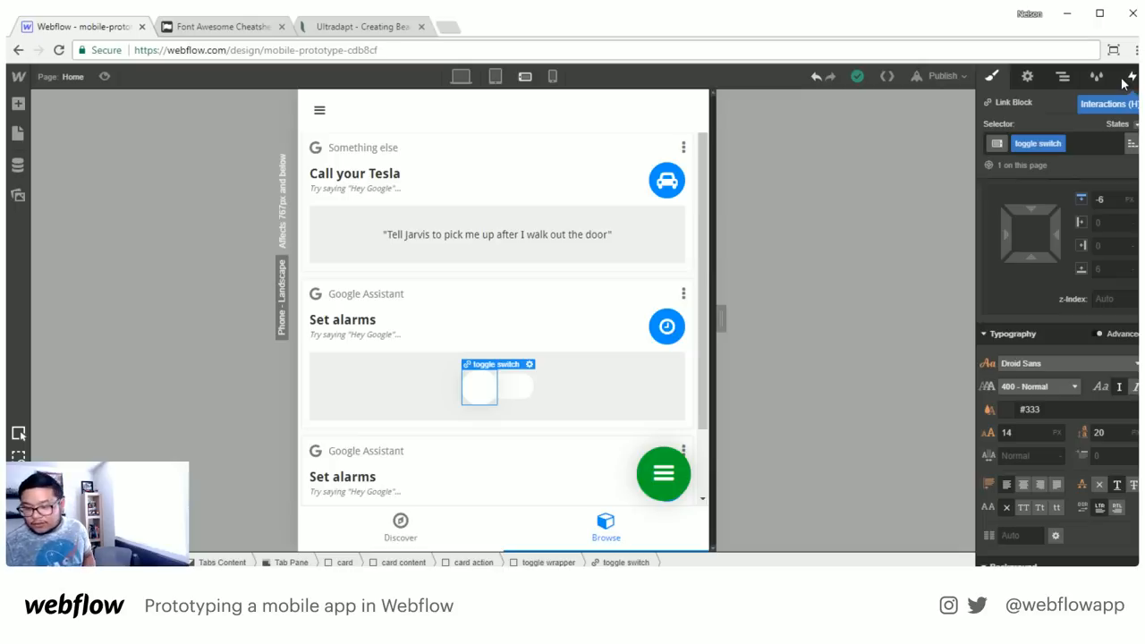
click(1129, 77)
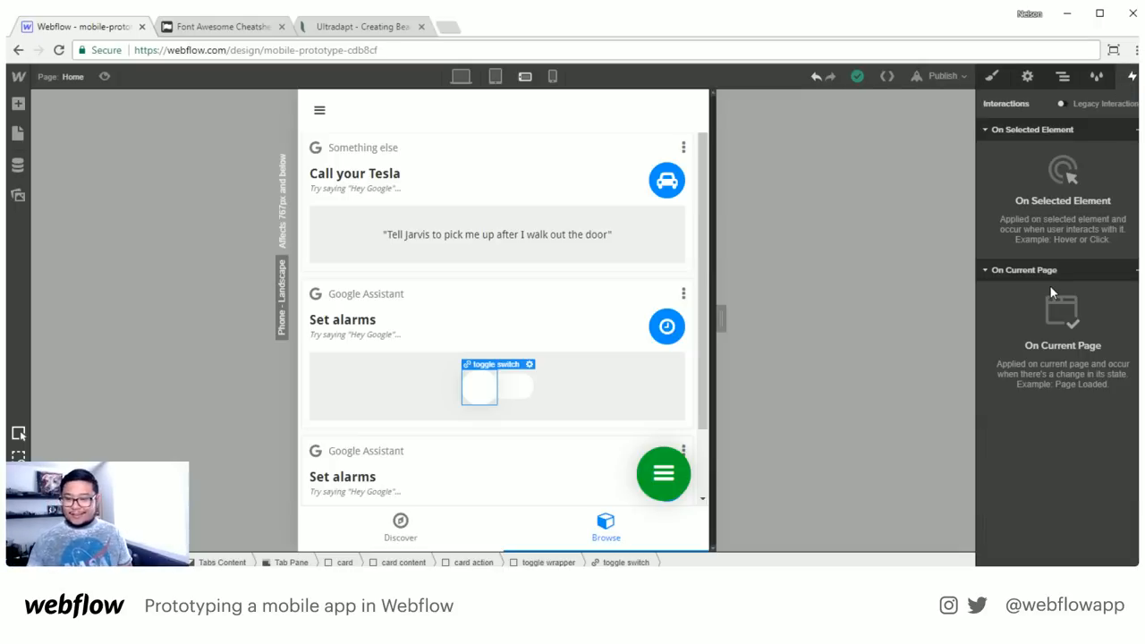
click(1136, 133)
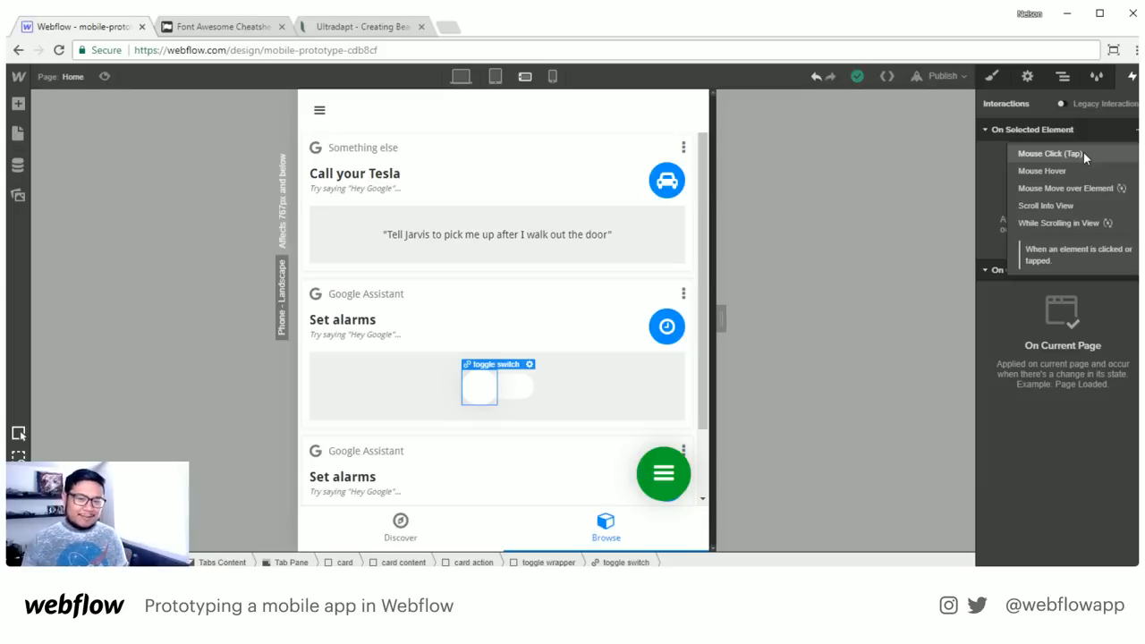
click(1083, 152)
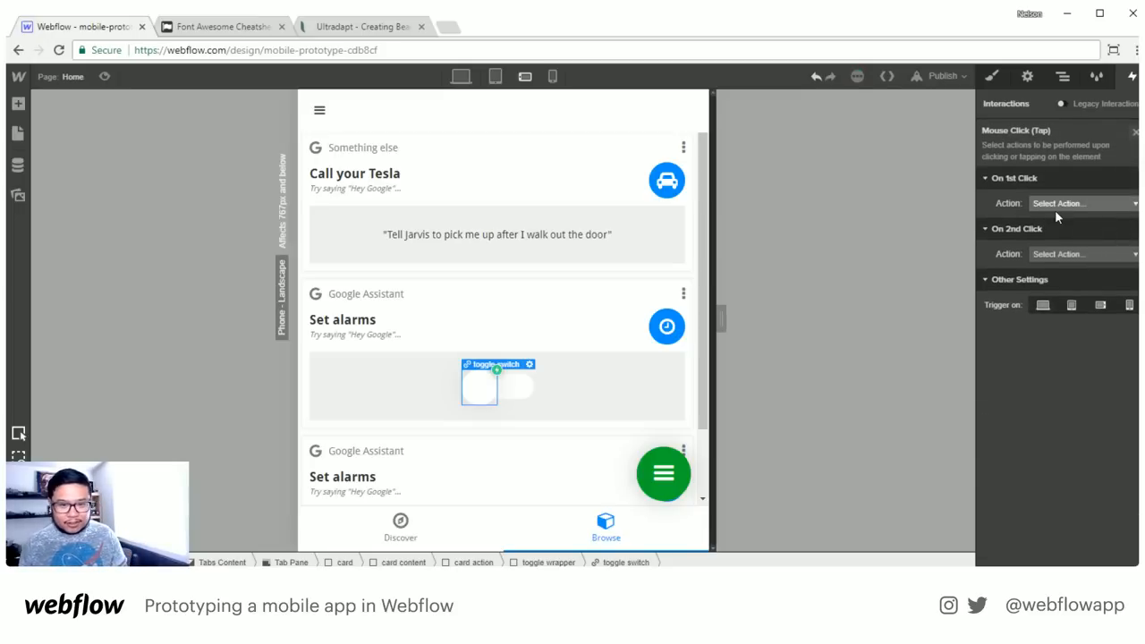
click(1056, 205)
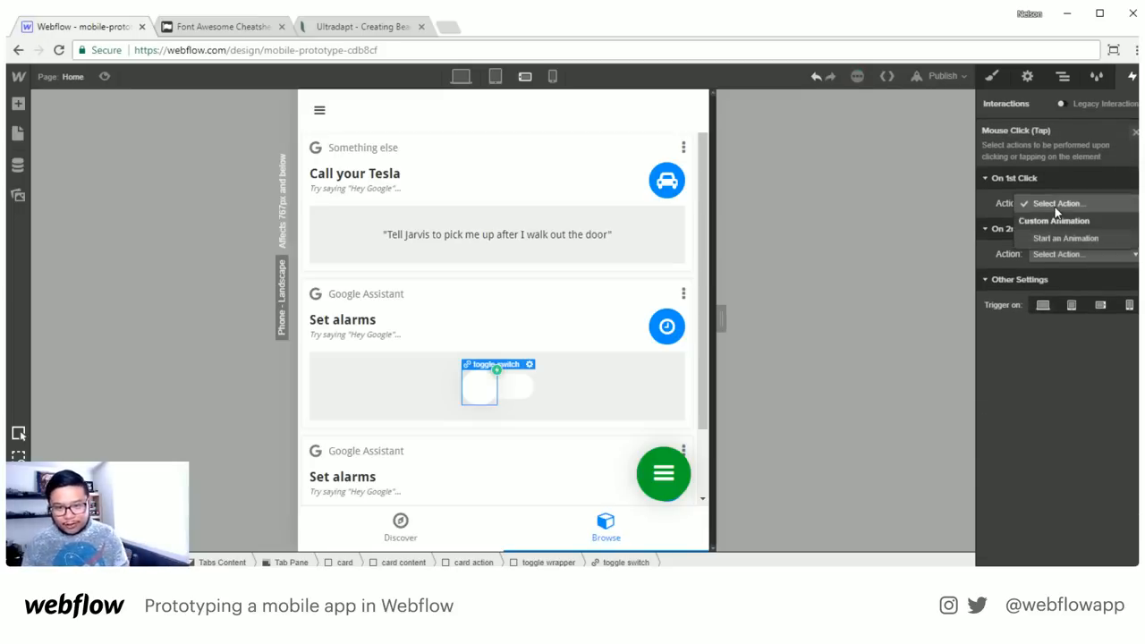
click(1060, 238)
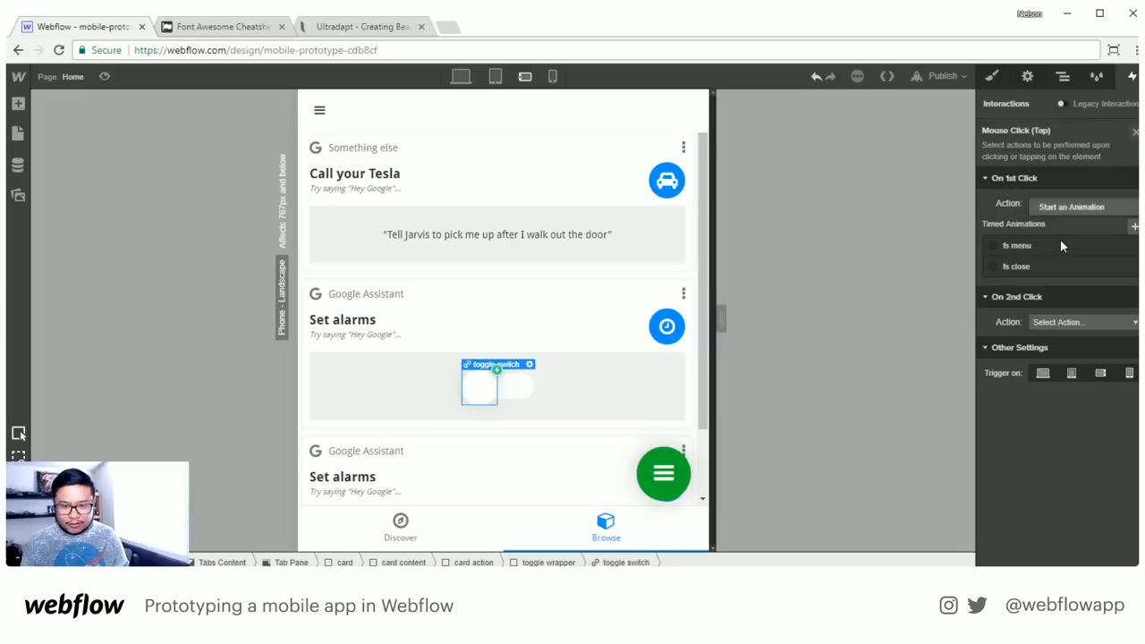
Create a new timed animation named "toggle" for the first click
click(1134, 227)
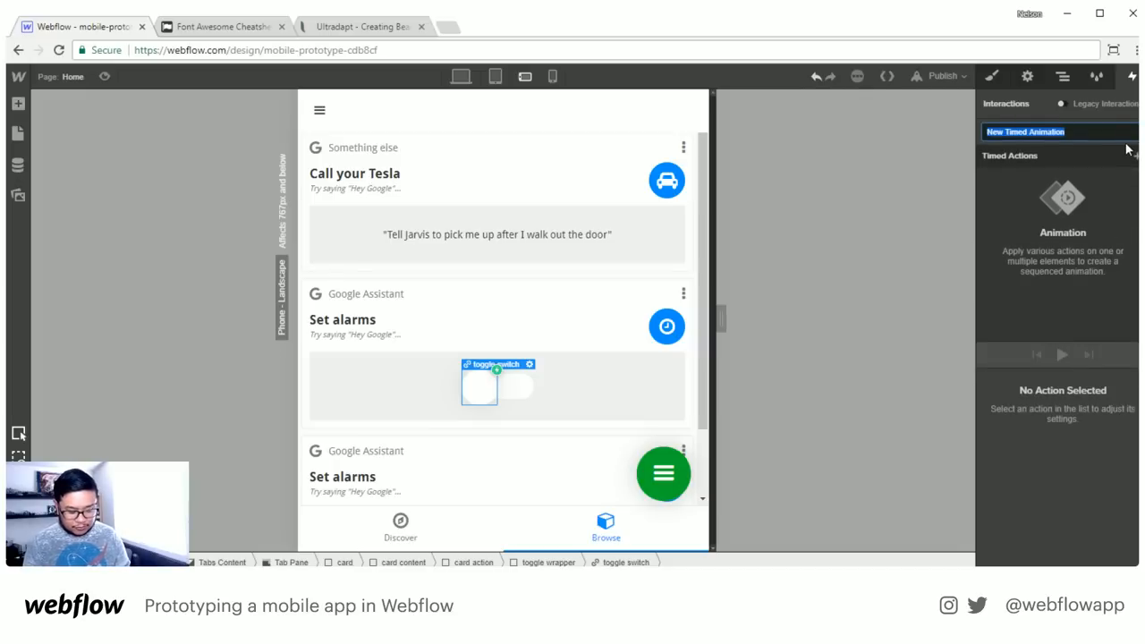
text(toggle)
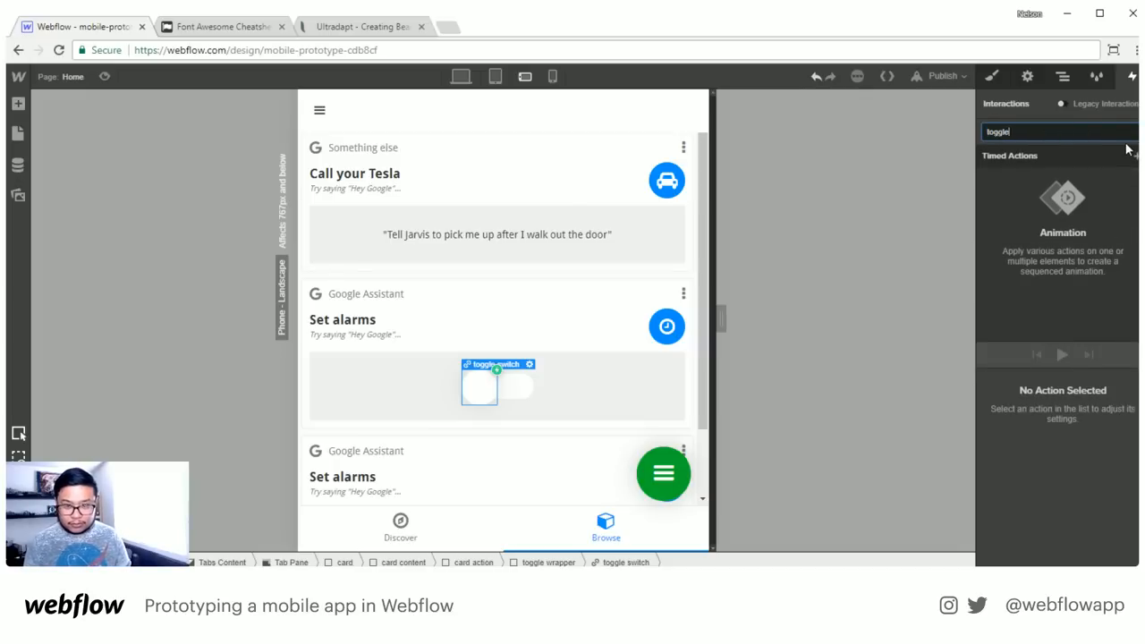
key(Return)
Add a Move action for the toggle switch as the initial state, with the X offset at 0 px
click(1134, 155)
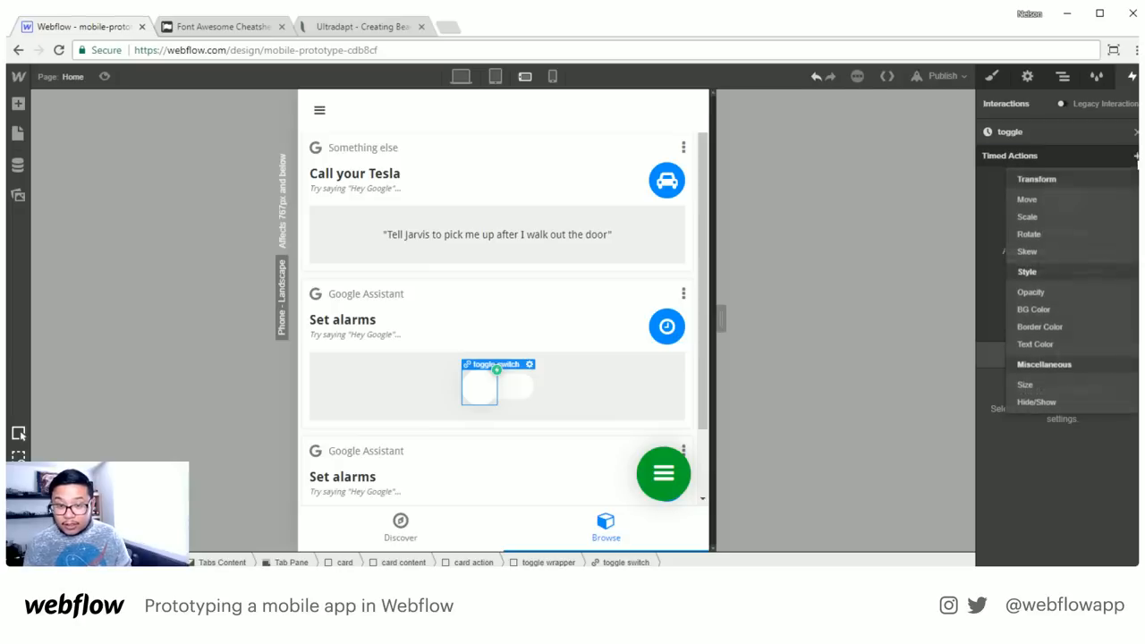
click(1027, 199)
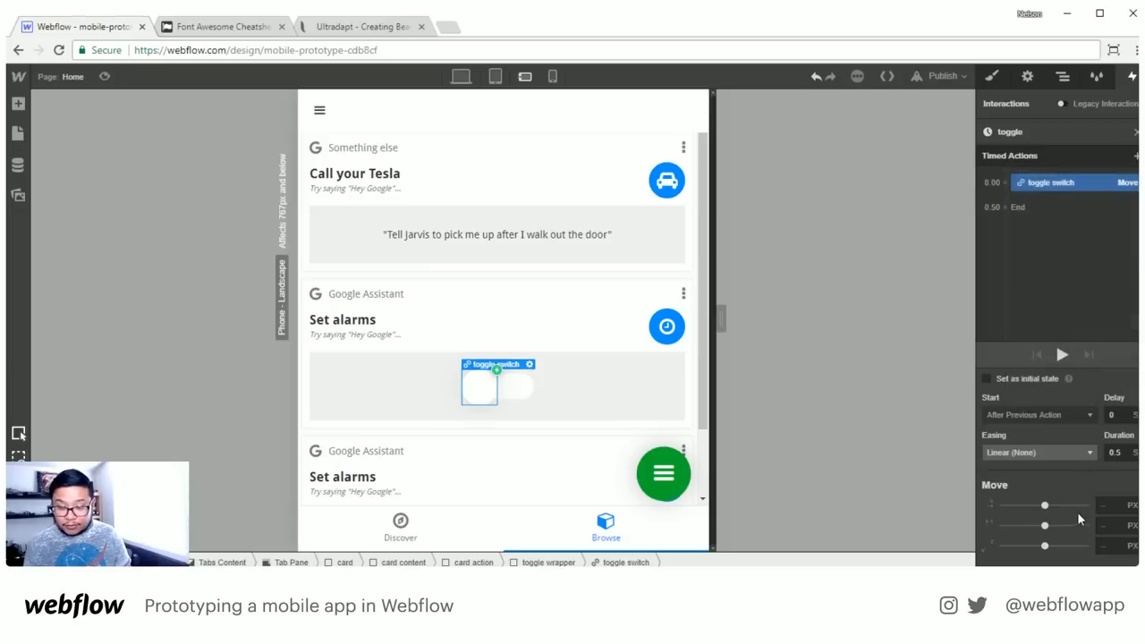
drag(1045, 507, 1050, 507)
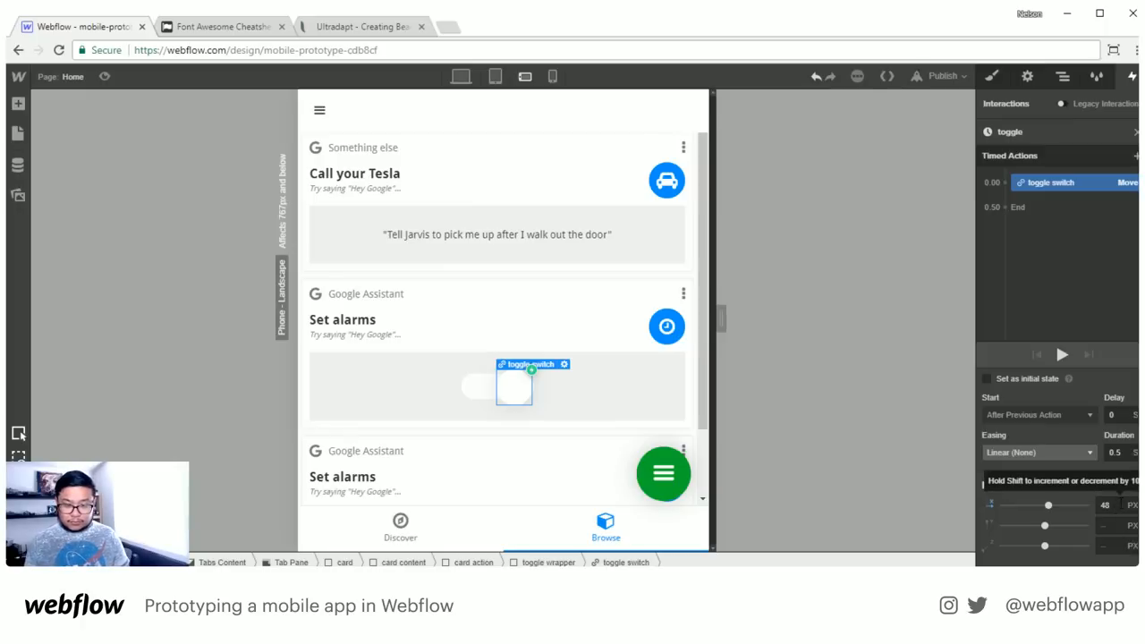
click(1025, 379)
click(1109, 430)
text(8)
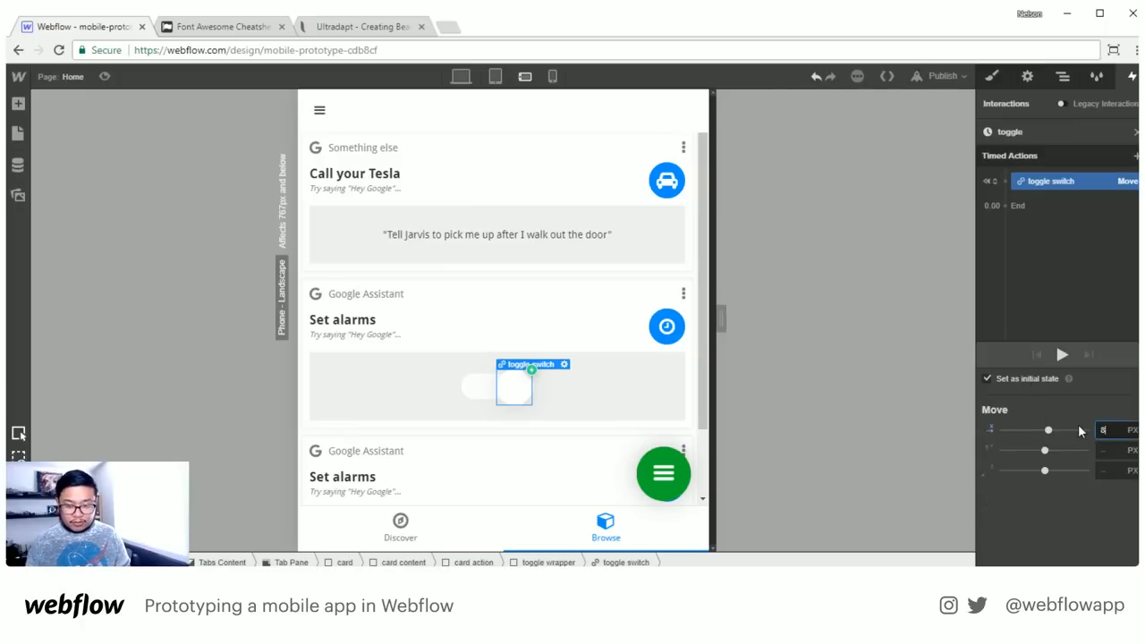
key(BackSpace)
text(0)
key(Return)
Add a second Move action that shifts the toggle switch 55 px along X
click(1135, 156)
click(1066, 195)
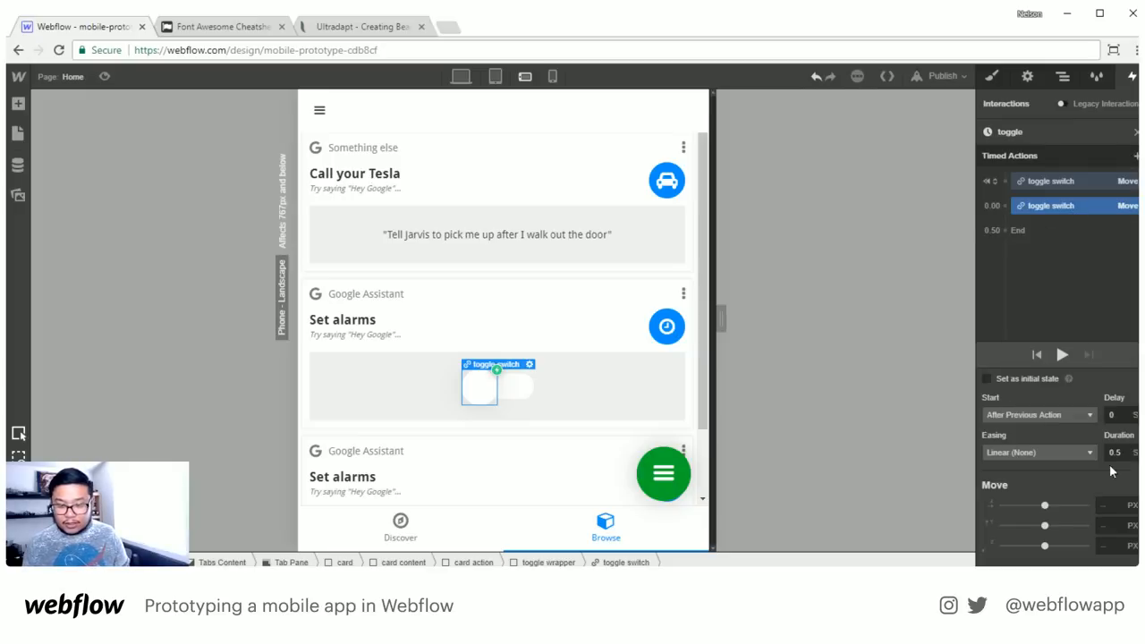
click(1113, 505)
text(50)
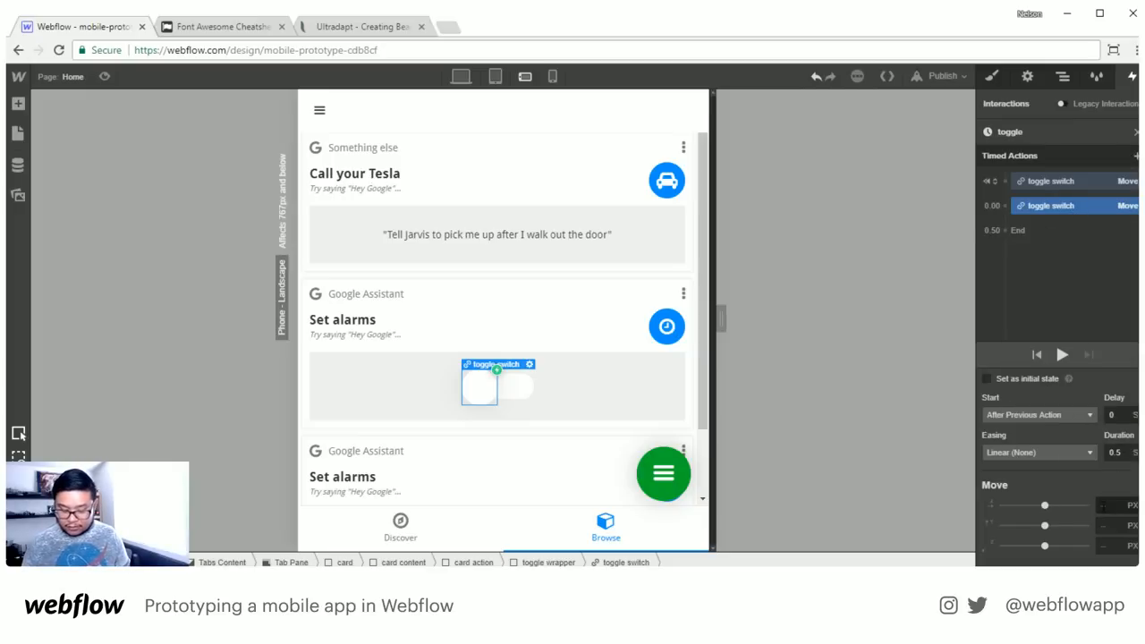
key(BackSpace)
text(2)
key(Up)
key(Up)
key(Up)
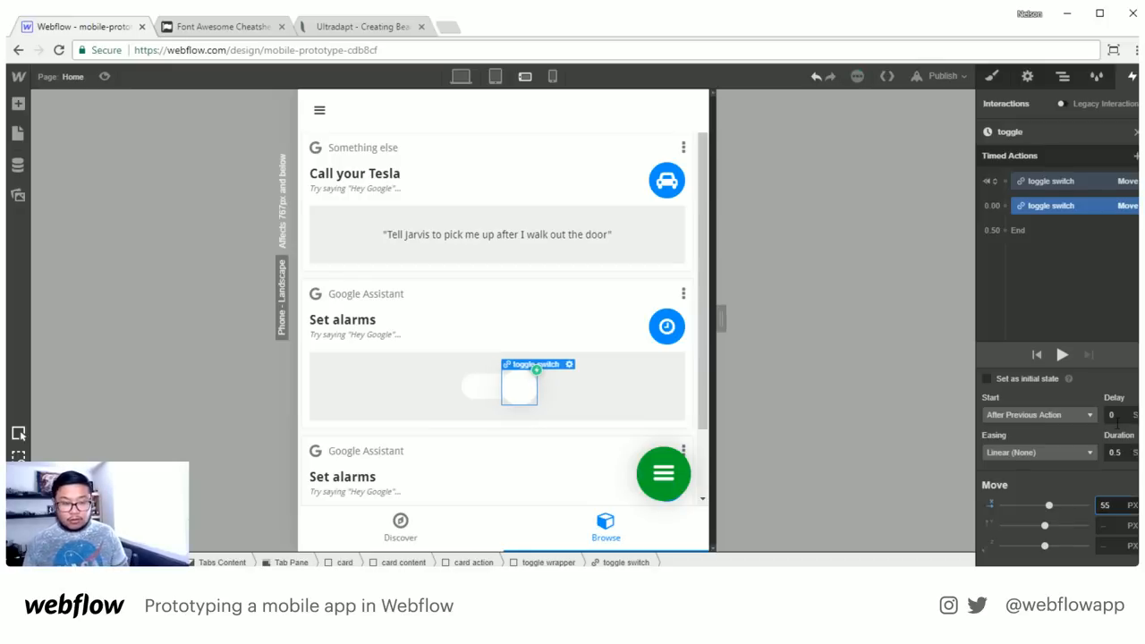
Play the toggle animation to check the switch's sideways movement
click(1062, 355)
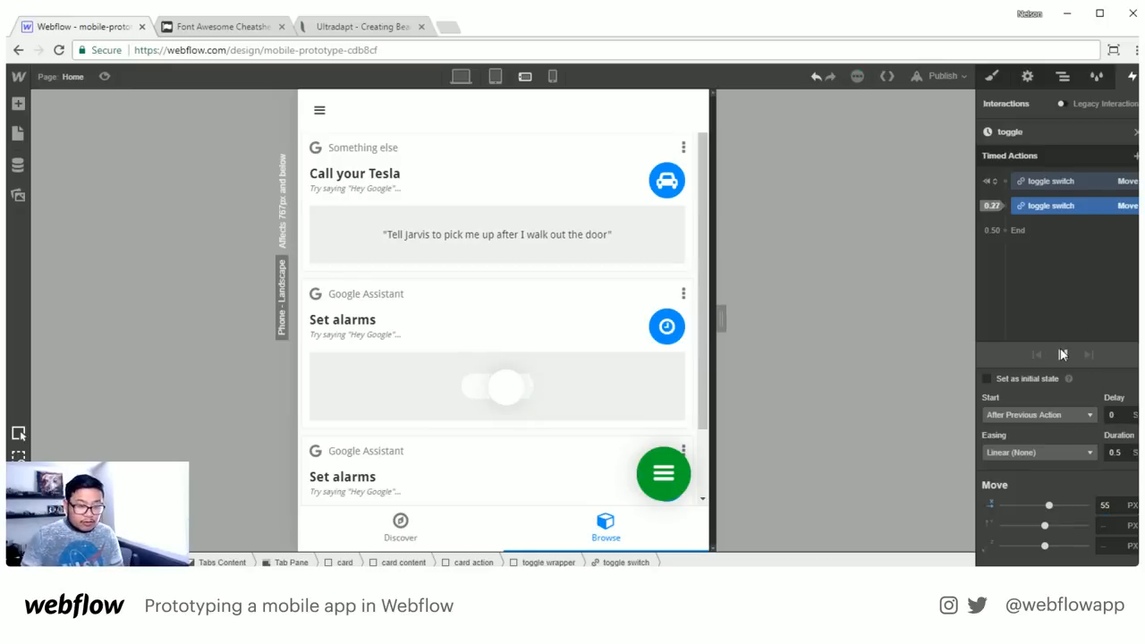
click(1062, 356)
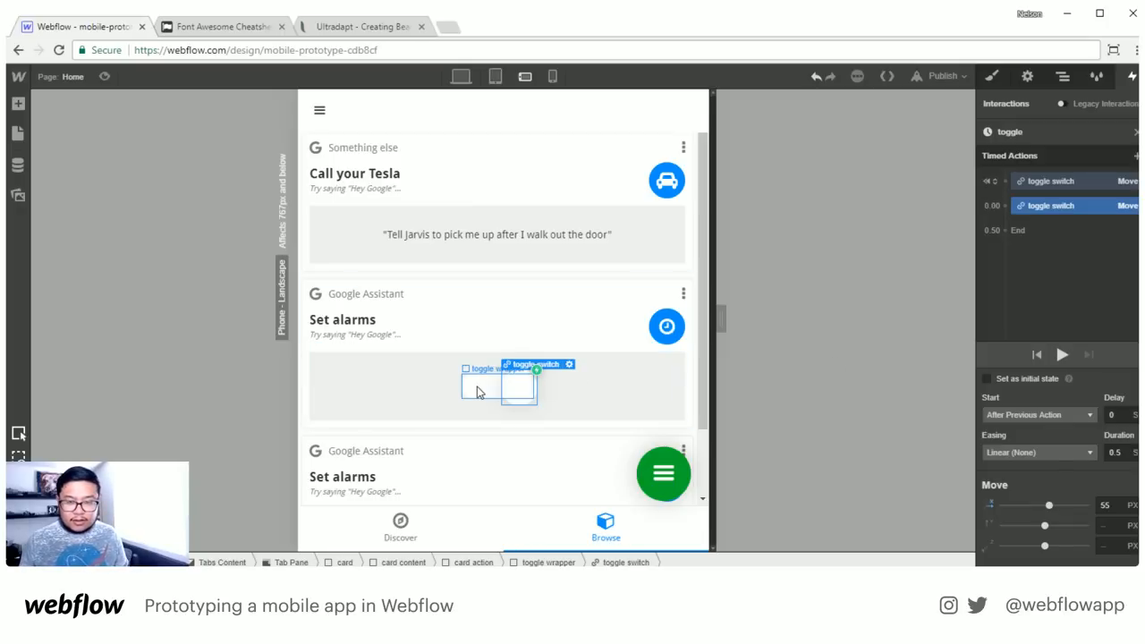
Add a BG Color action for the toggle wrapper as the initial state, with the background set to white
click(480, 392)
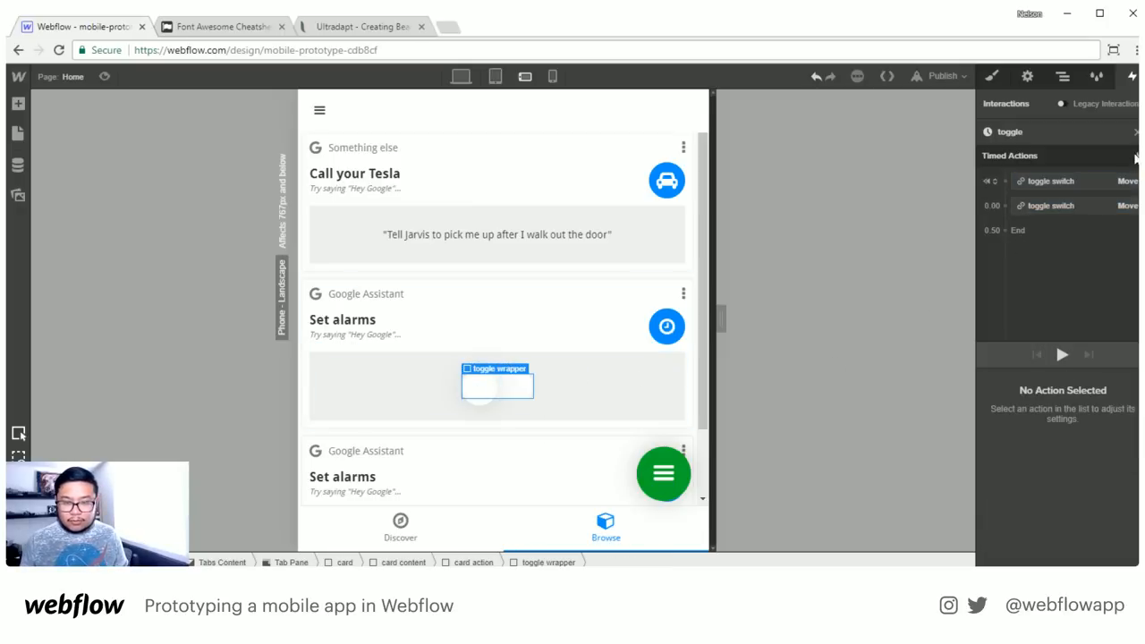
click(1134, 157)
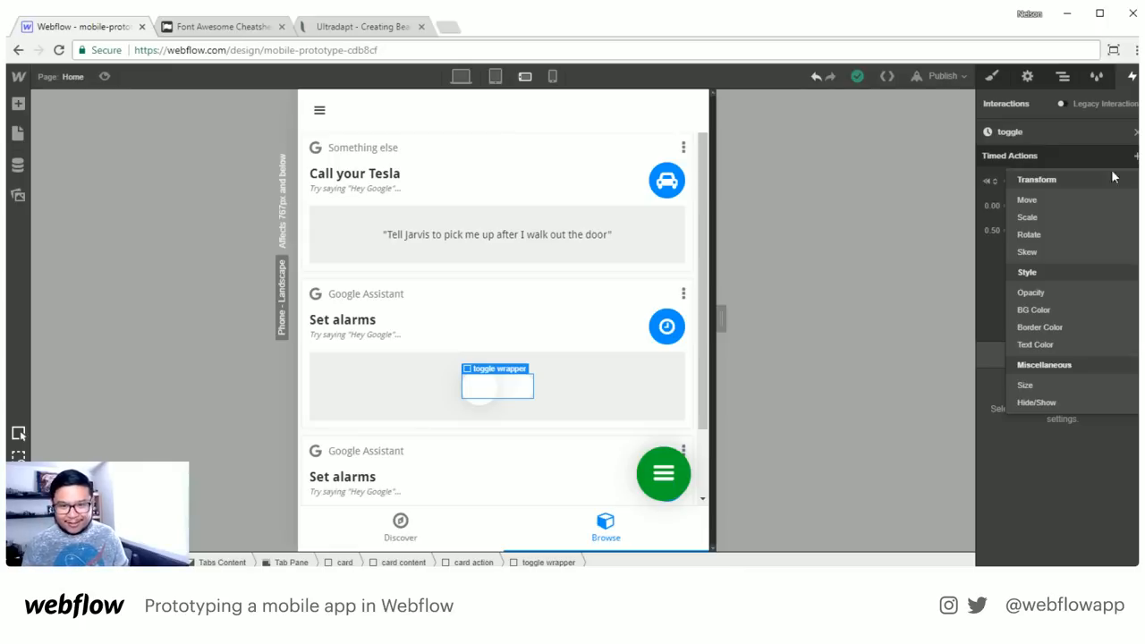
click(1064, 310)
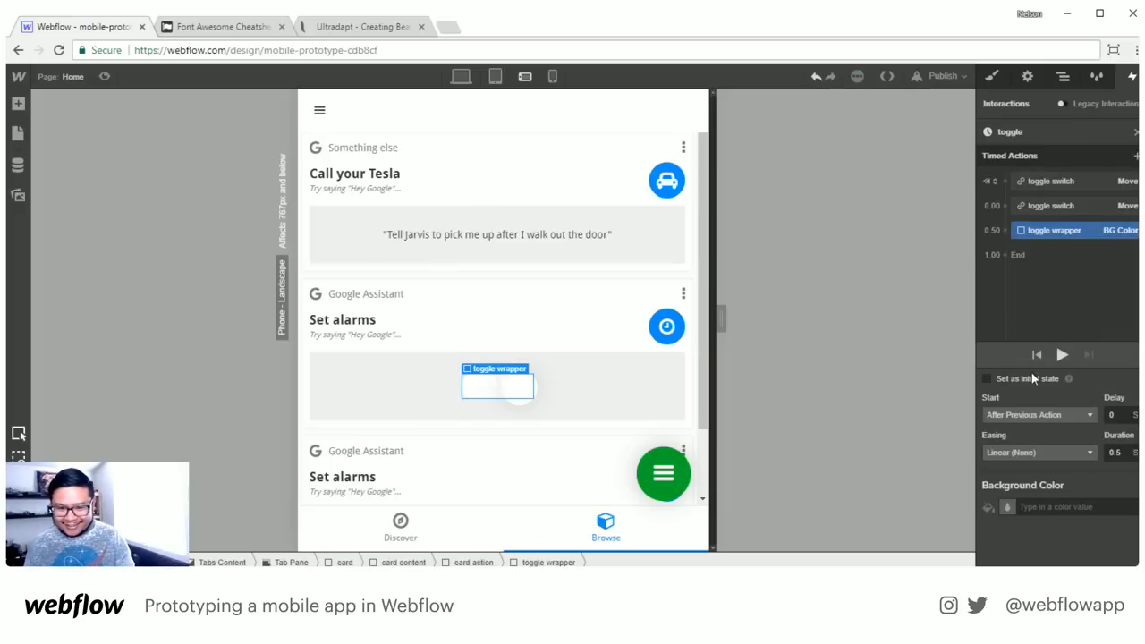
click(988, 379)
click(1055, 431)
text(white)
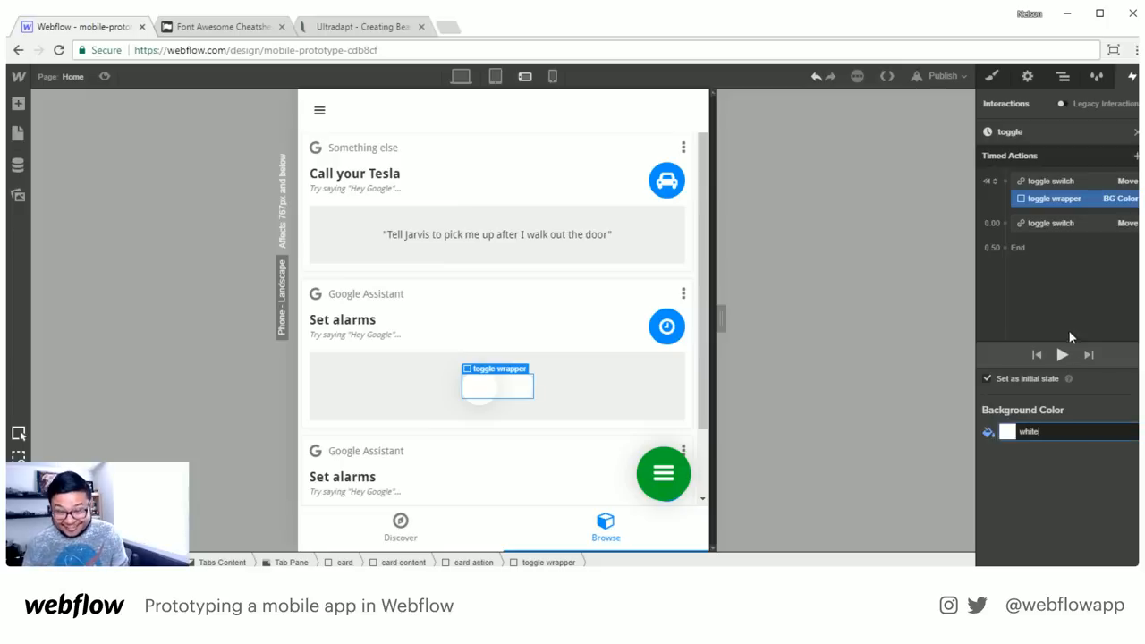
Add a second BG Color action that turns the toggle wrapper Dodger Blue, running with the switch's 55 px move
click(1135, 155)
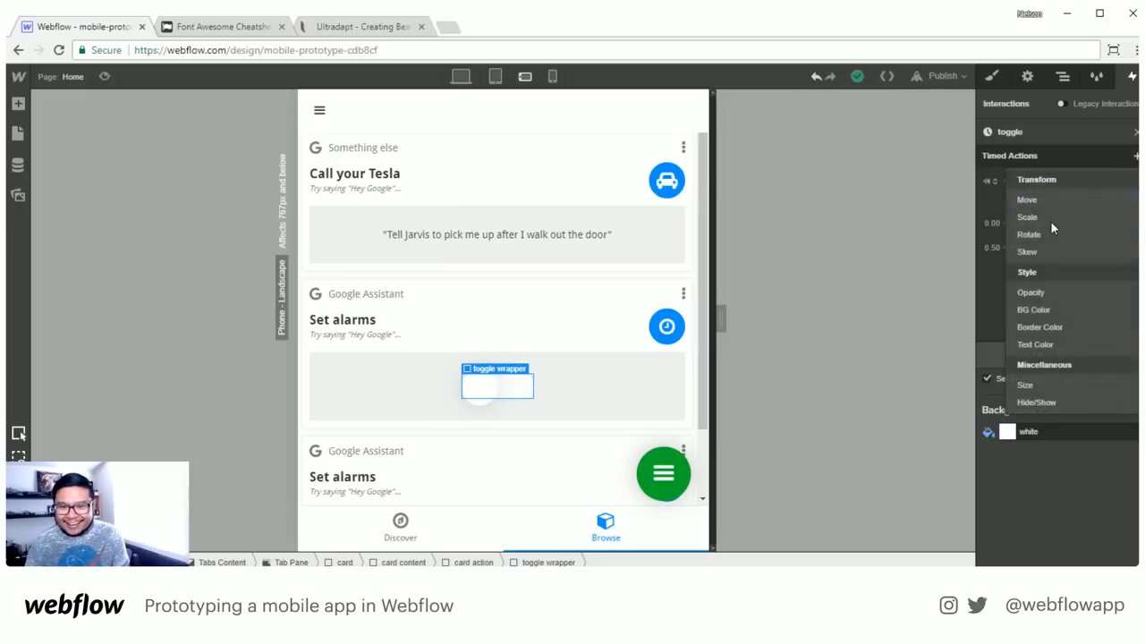
click(1038, 309)
mouse_move(1059, 250)
mouse_down()
mouse_move(1060, 225)
mouse_move(1063, 244)
mouse_up()
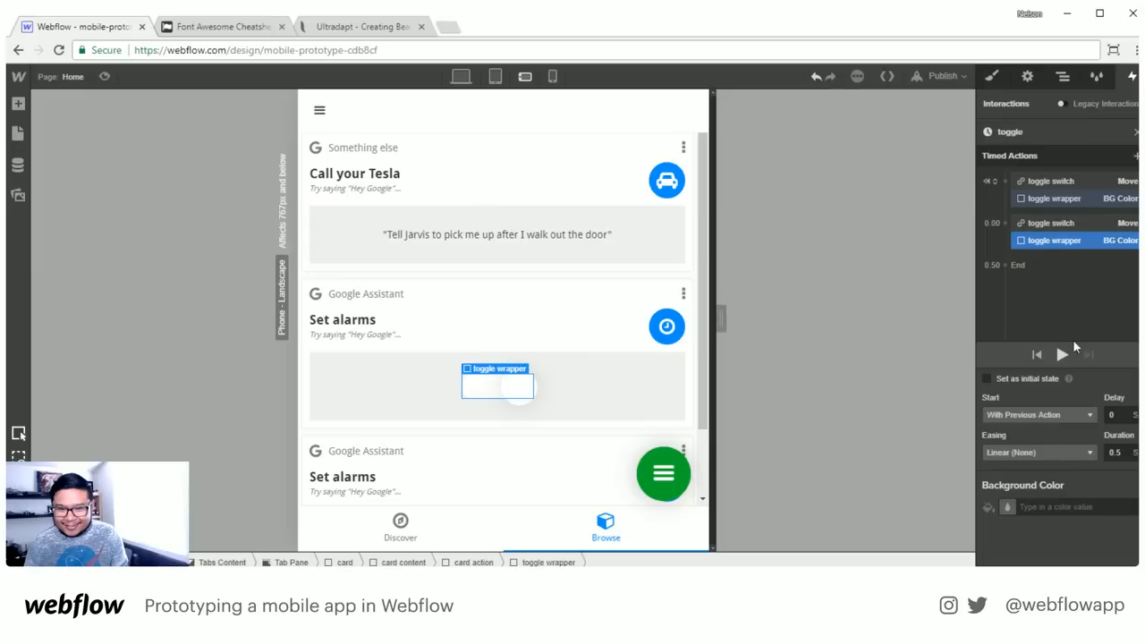
click(1007, 507)
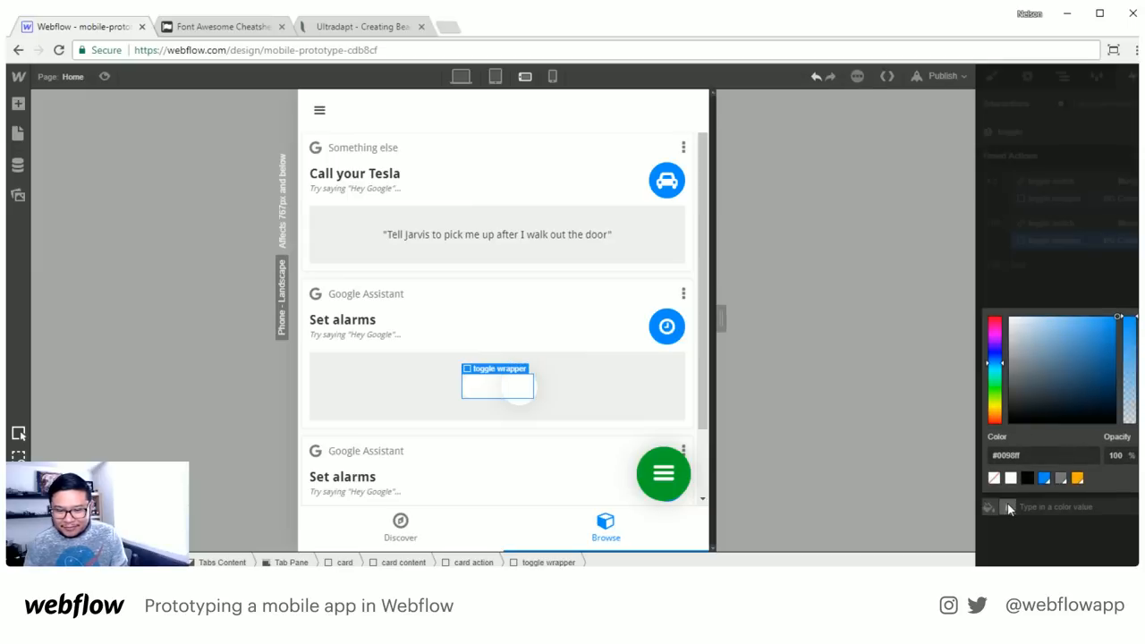
click(1043, 479)
click(1064, 247)
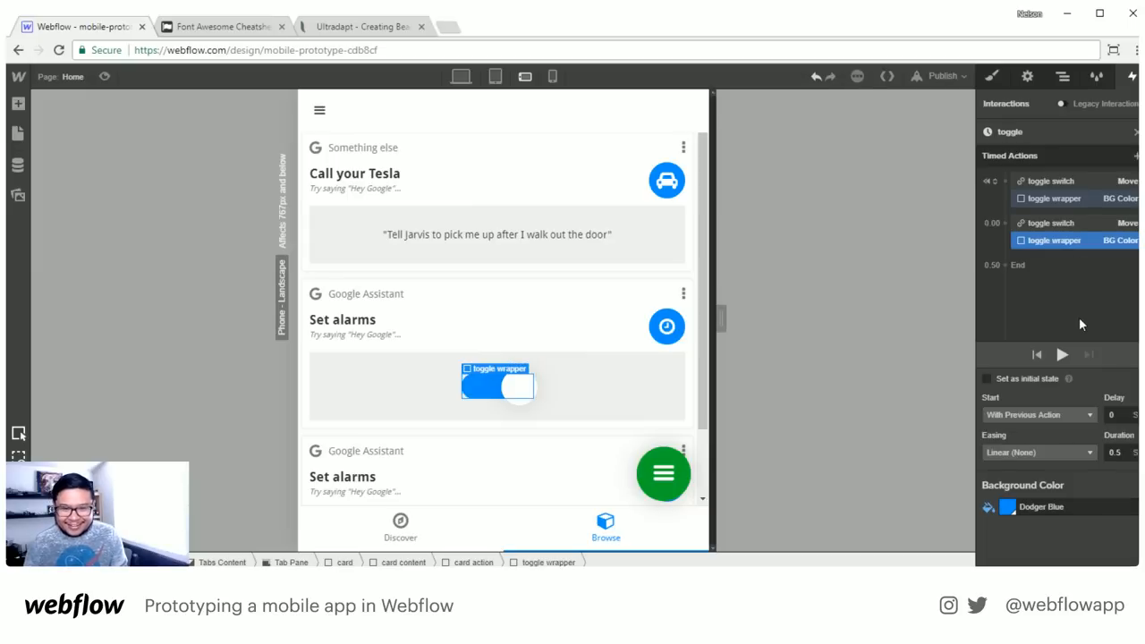
Play the toggle animation with its colour change and close the animation's timeline
click(1061, 355)
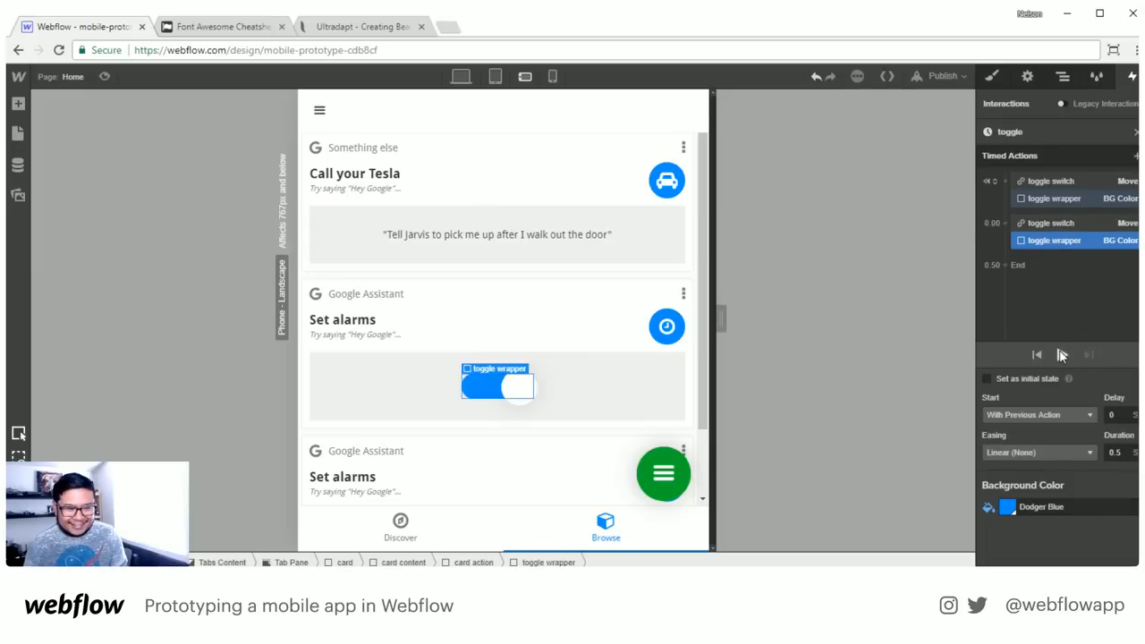
click(1062, 355)
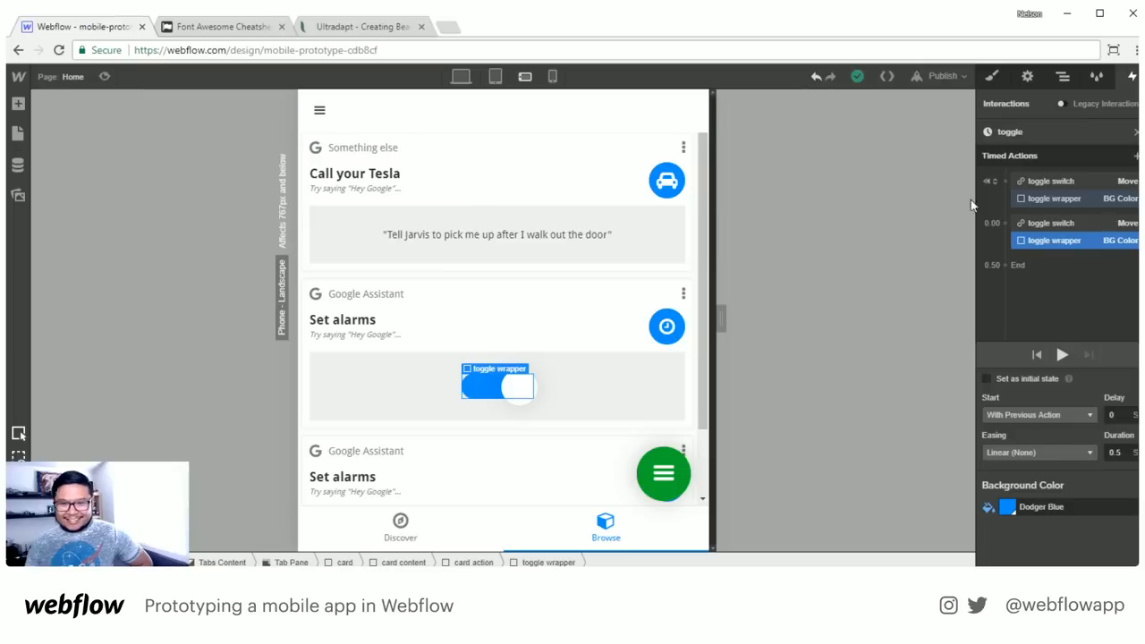
click(1134, 134)
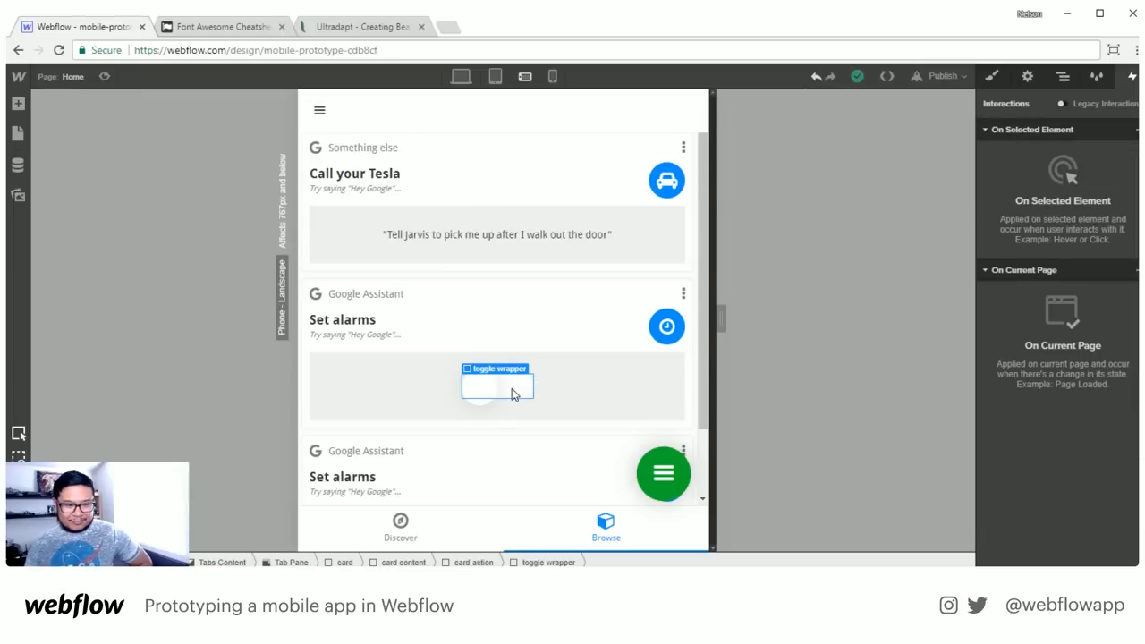
Set the toggle switch's Mouse Click (Tap) interaction to start an animation on the second click
click(1069, 78)
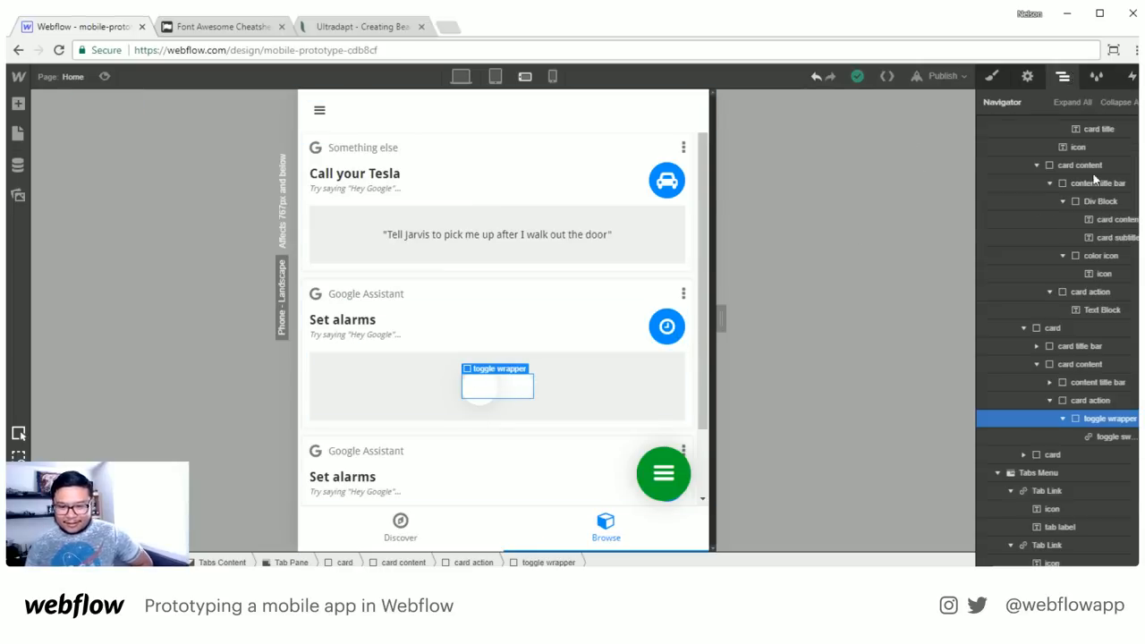
click(1094, 436)
click(1131, 77)
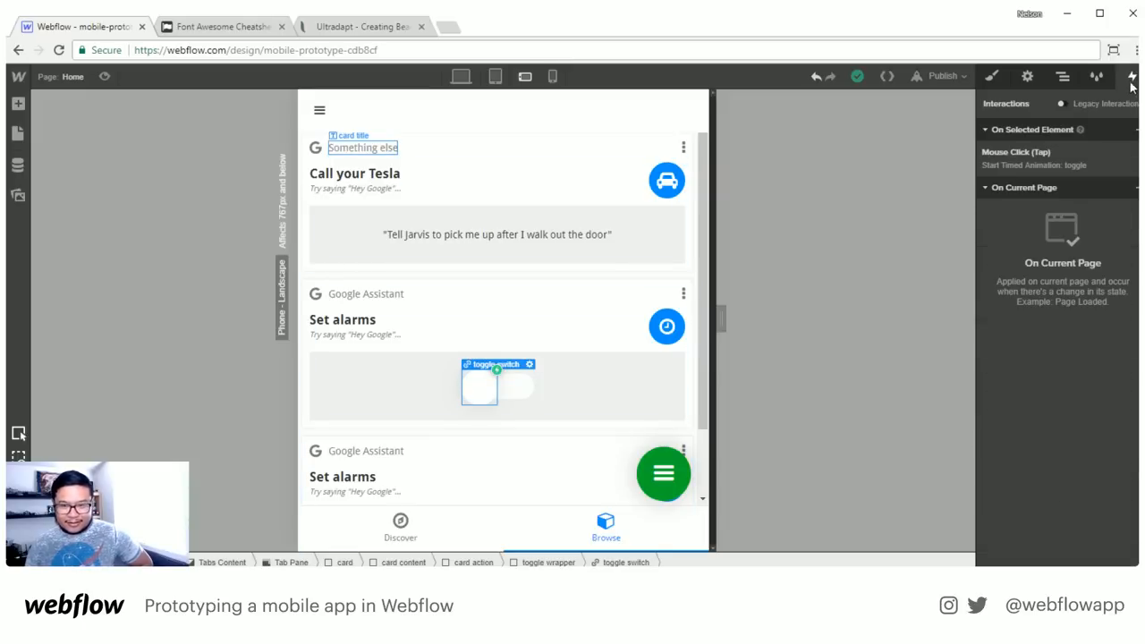
click(1070, 160)
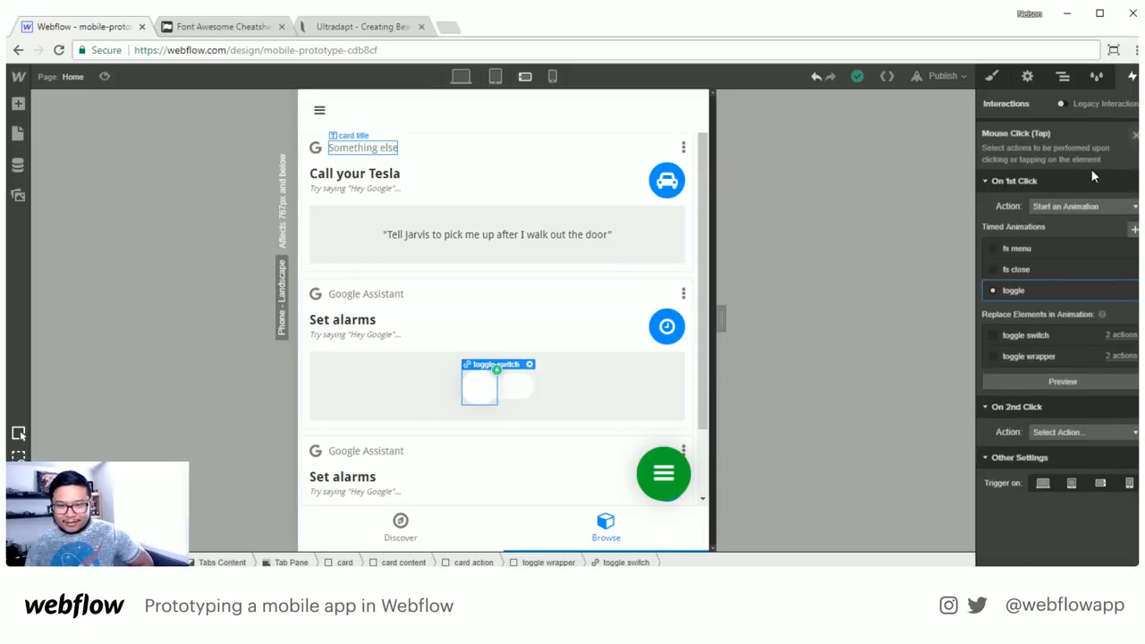
click(1064, 429)
click(1061, 463)
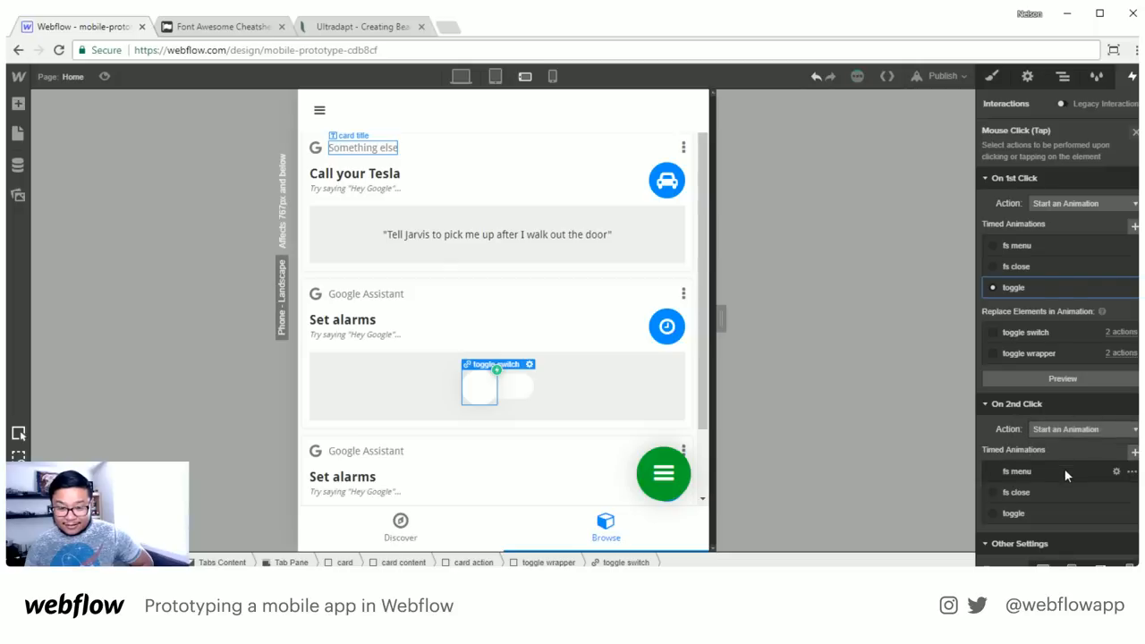
Duplicate the "toggle" animation for the second click, open the copy and rename it "toggle off"
click(1131, 513)
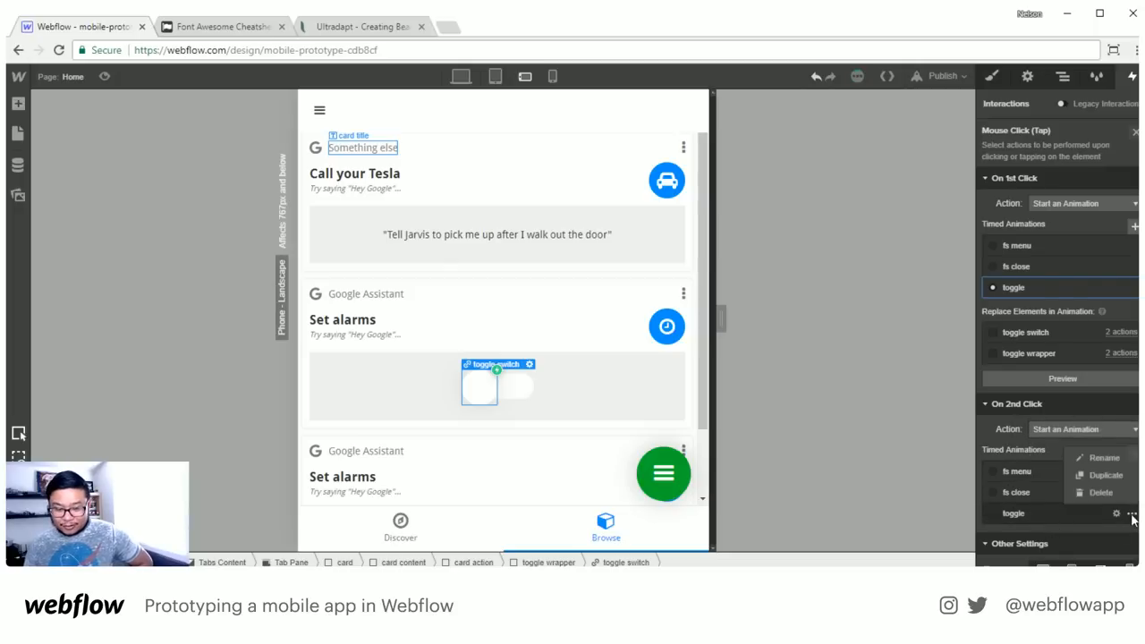
click(1105, 477)
scroll(1049, 535, down, 1)
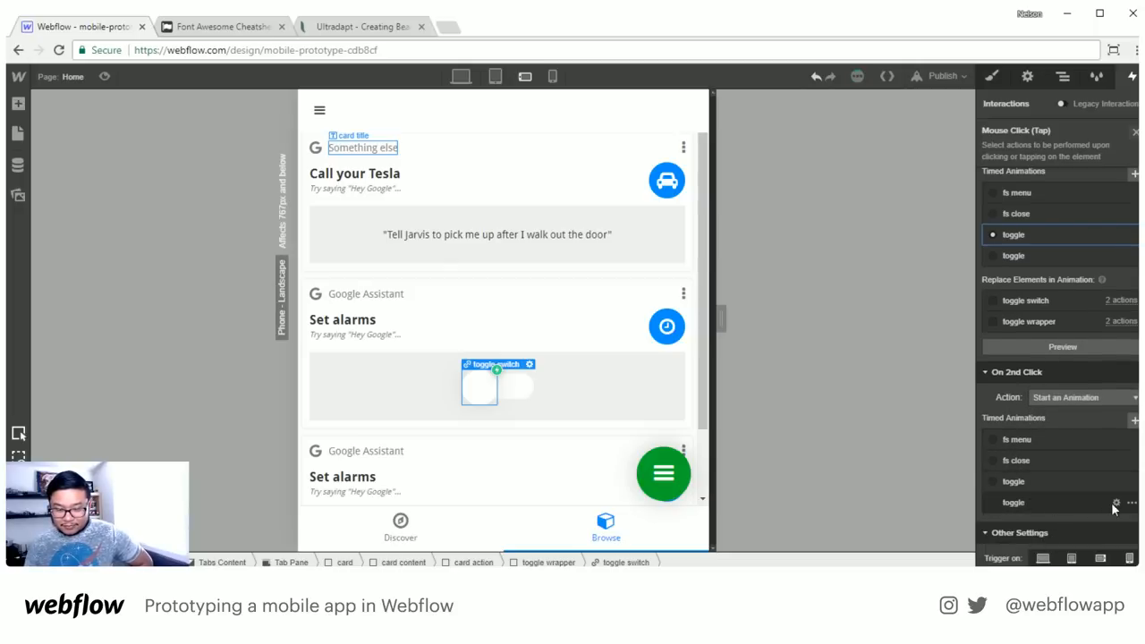
click(1073, 501)
double_click(1028, 132)
key(Right)
text(off)
key(Return)
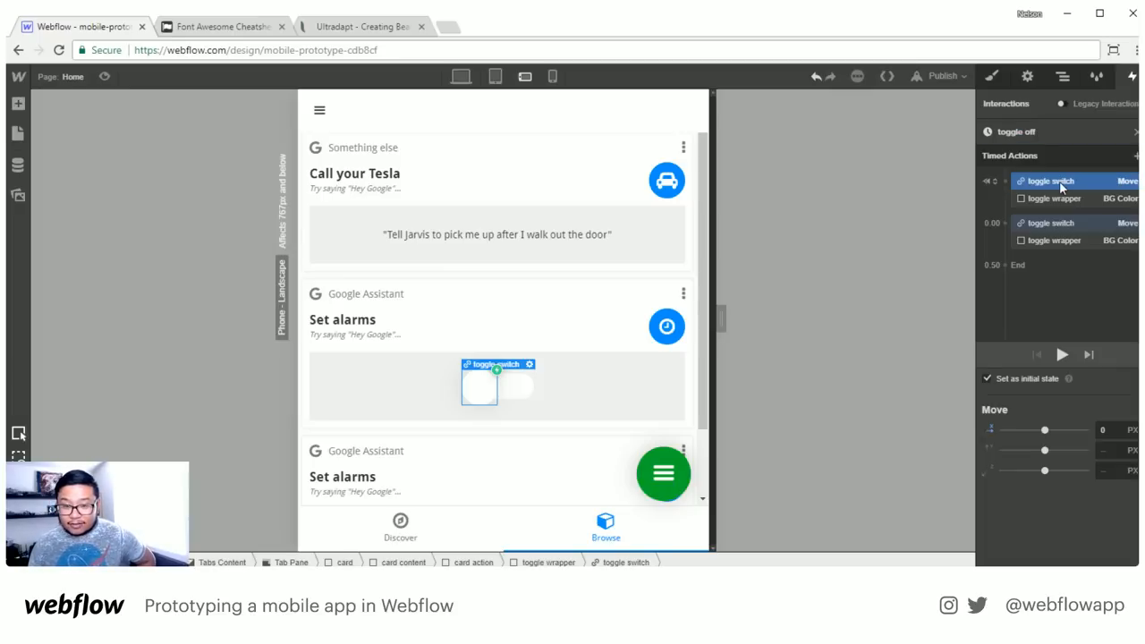
Turn the toggle switch's 0 px initial-state move into a timed action and delete its 55 px move
click(1029, 379)
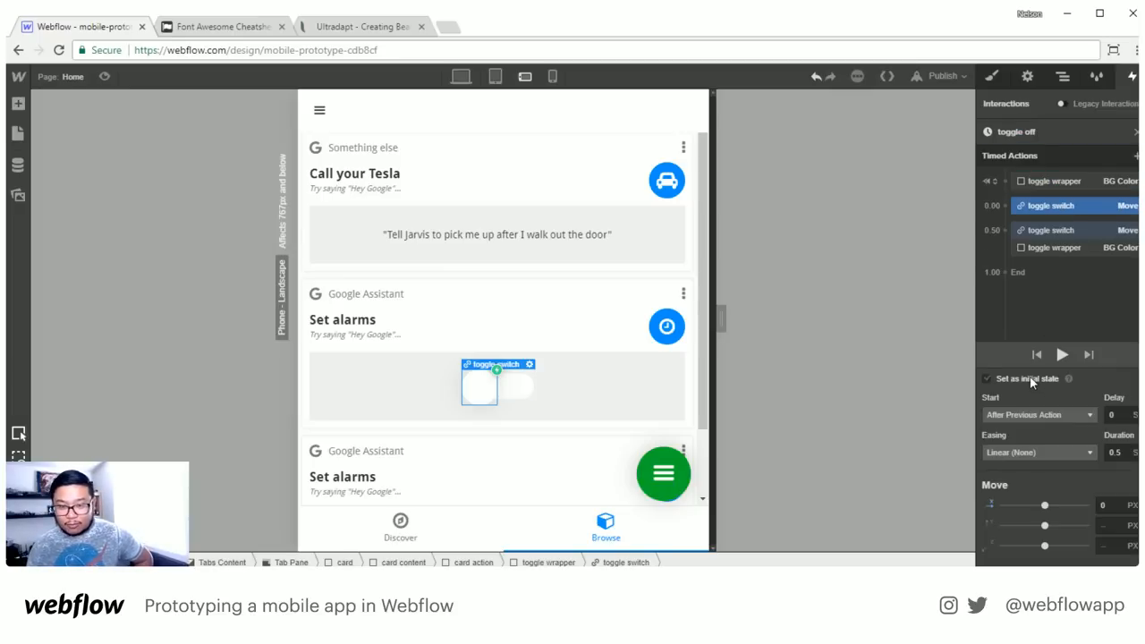
click(1051, 230)
click(1046, 209)
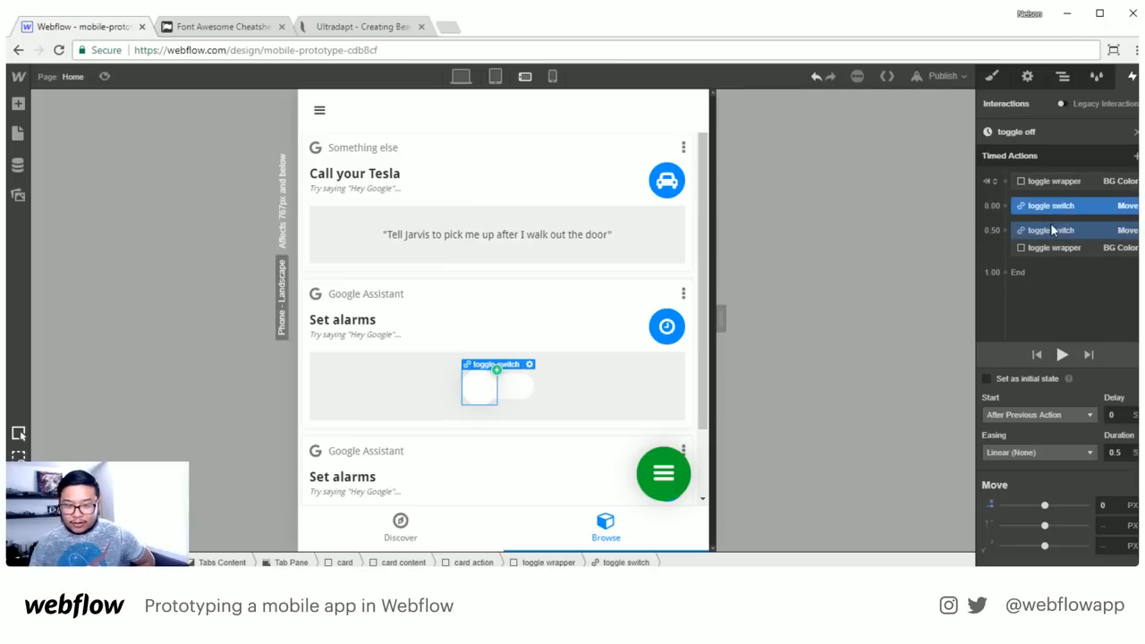
click(1051, 230)
drag(1052, 229, 1118, 217)
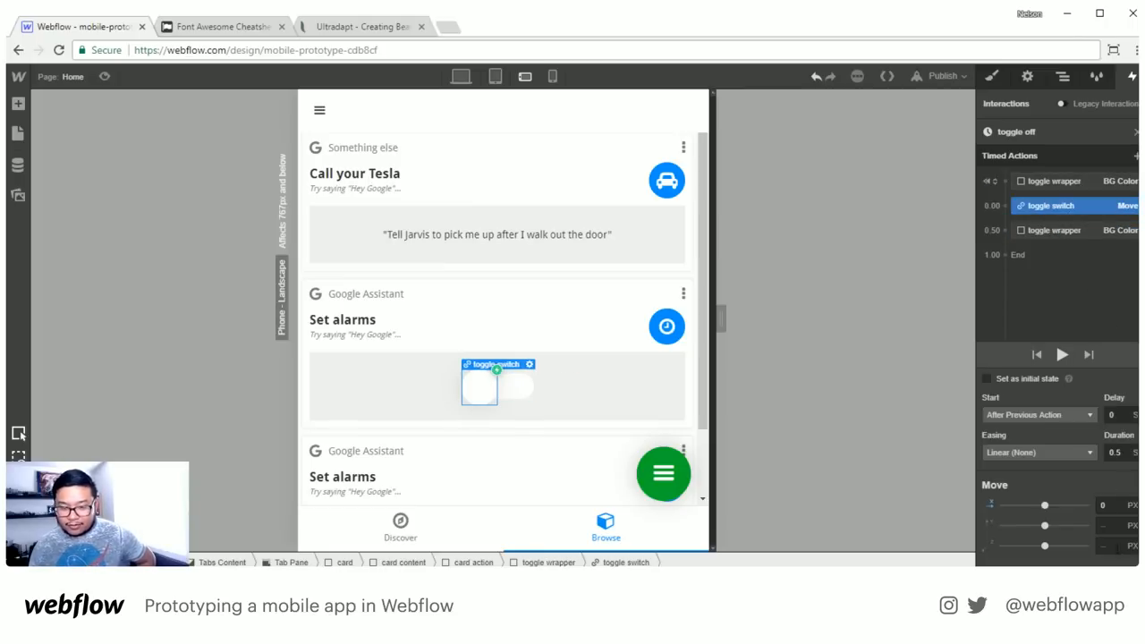
Delete the toggle wrapper's initial-state BG Color action and play the "toggle off" animation
click(1072, 181)
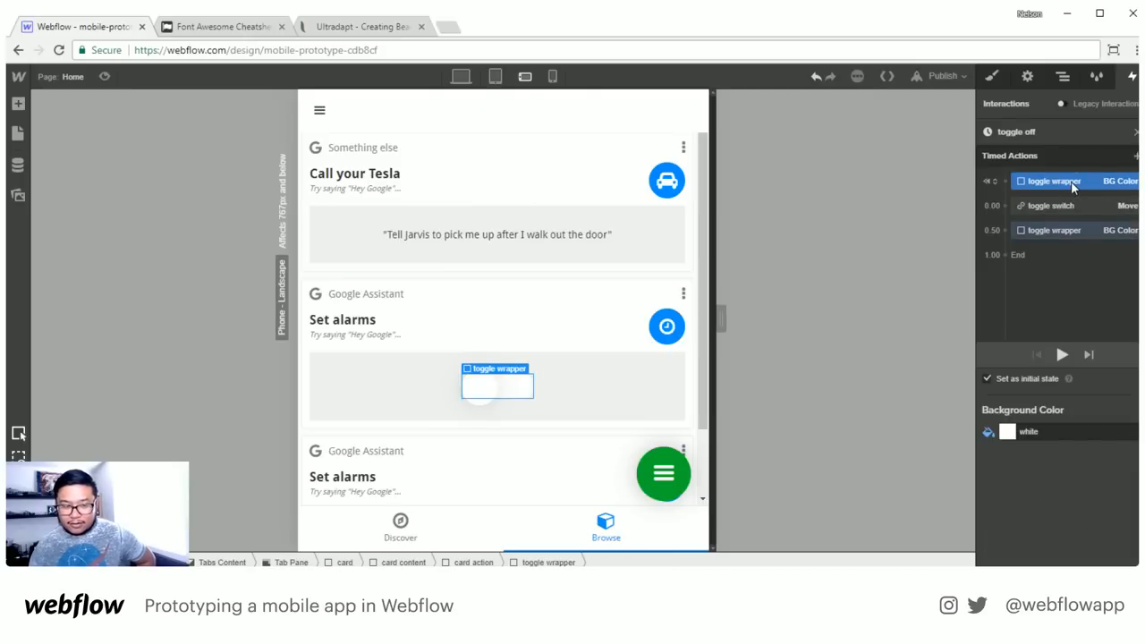
key(Delete)
click(1061, 354)
click(1062, 354)
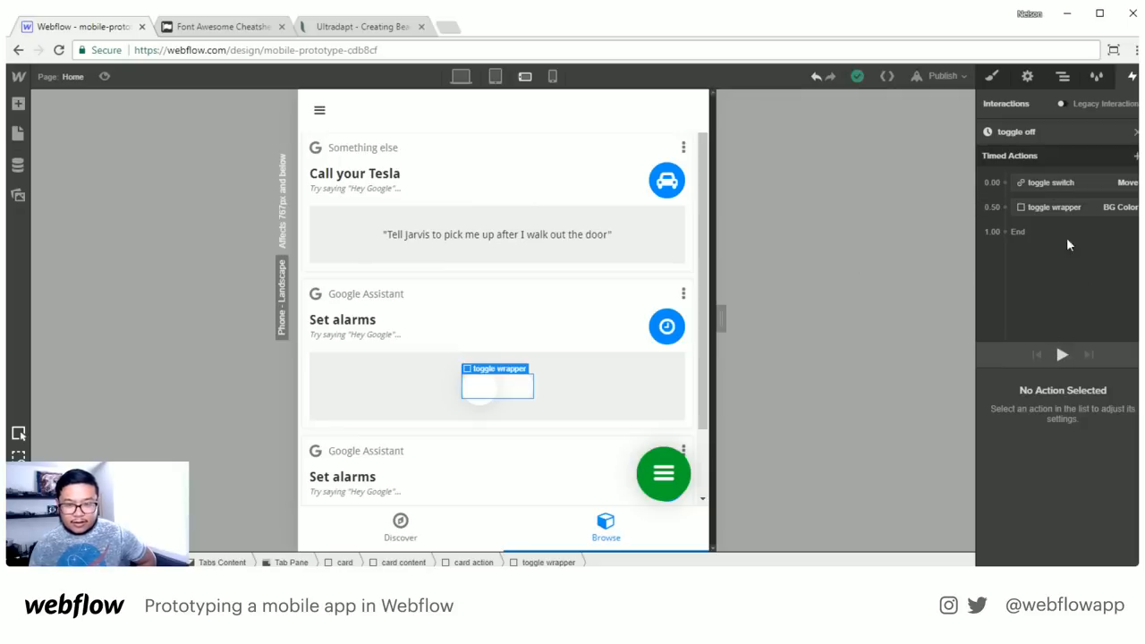
Review the switch's move action and test switching the toggle on and off in preview mode
click(1050, 183)
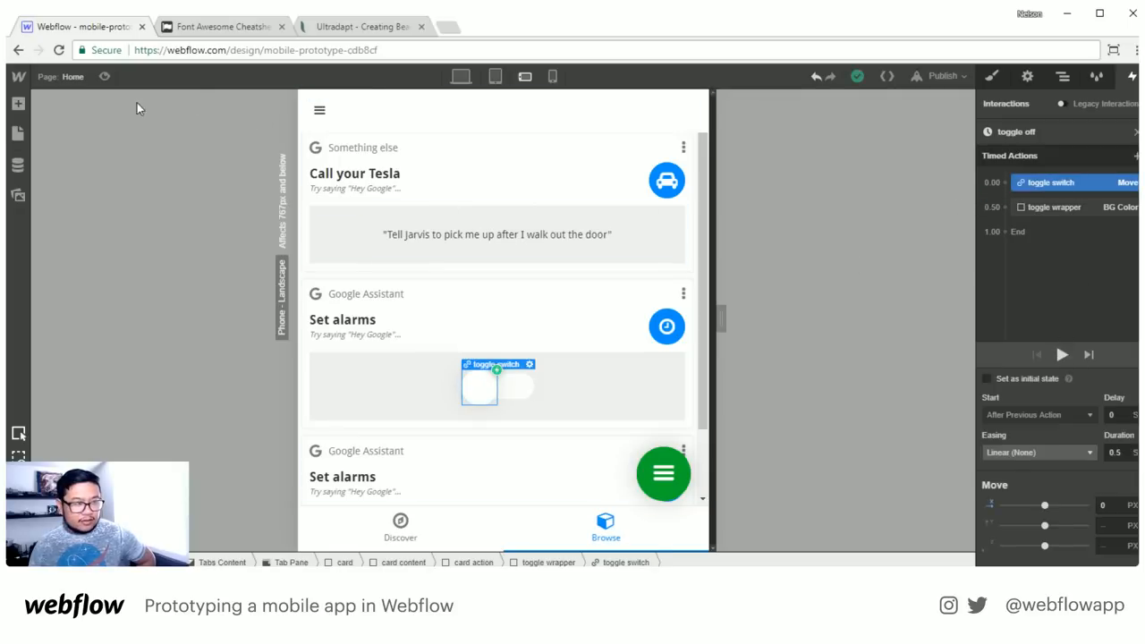
click(104, 77)
click(562, 392)
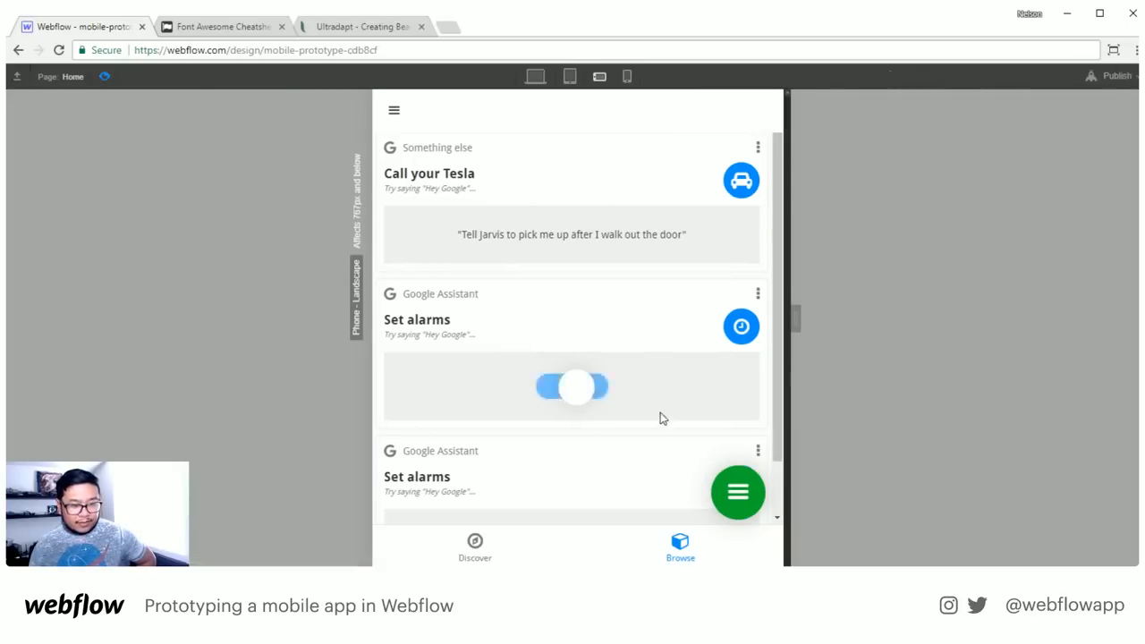
click(605, 397)
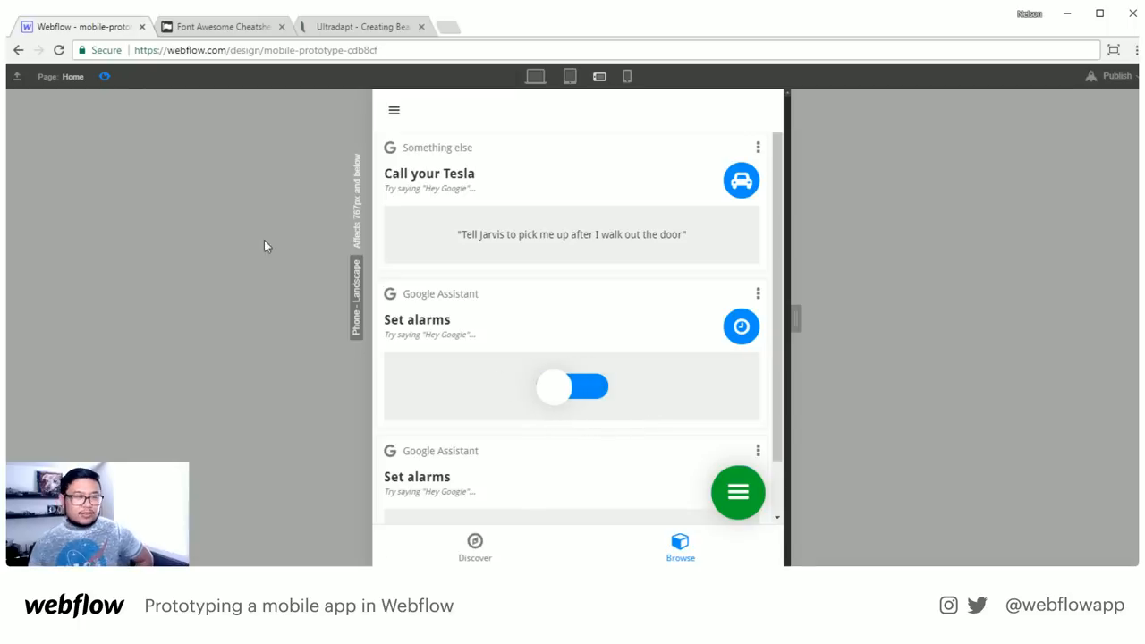
click(104, 76)
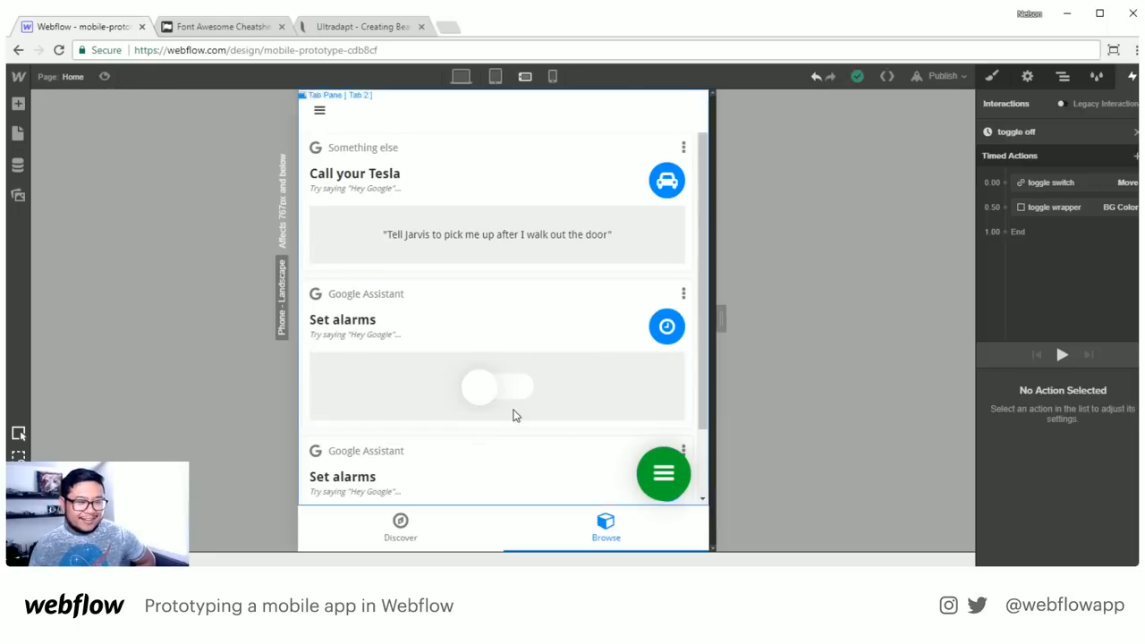
Set the toggle wrapper's BG Color action in "toggle off" to white
click(1051, 182)
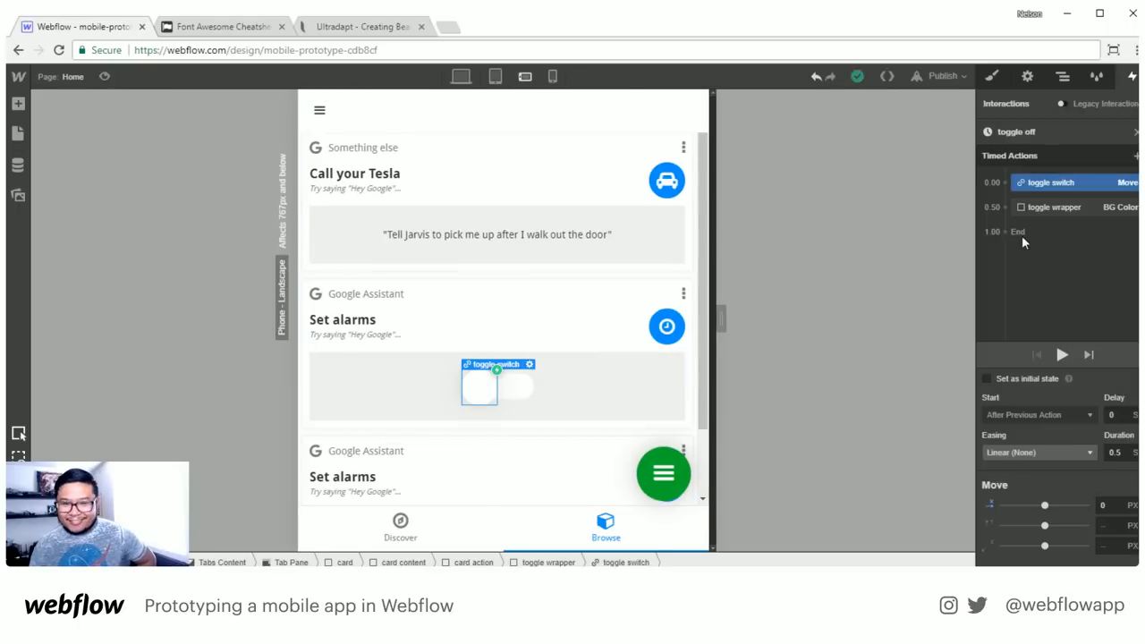
click(1073, 207)
click(1037, 506)
text(white)
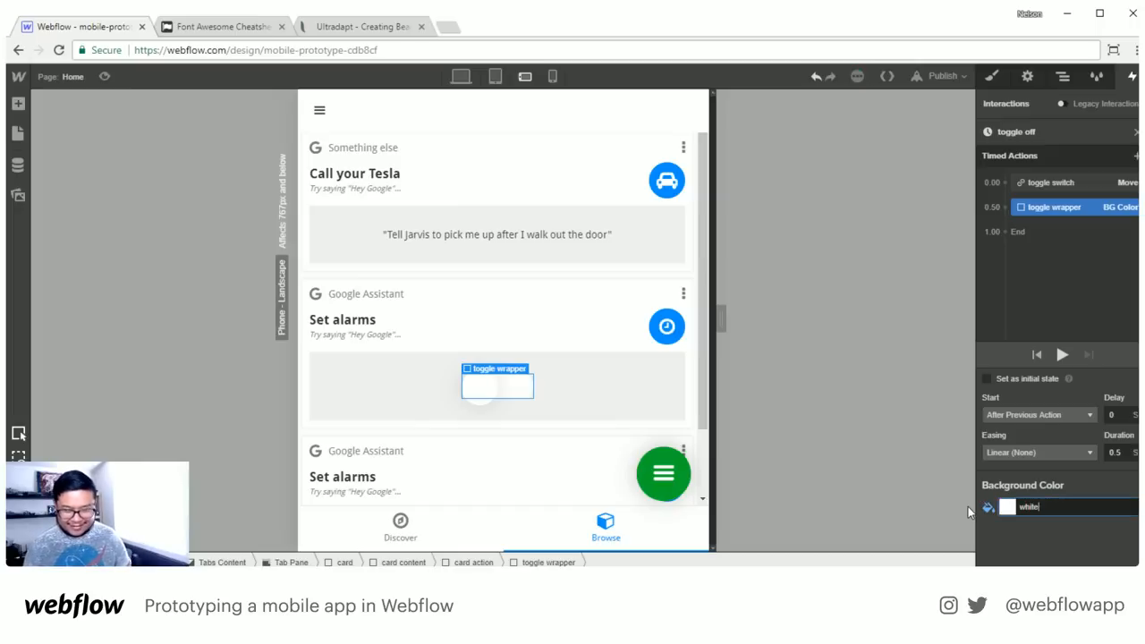
Test the Set alarms toggle repeatedly in preview mode and return to the designer
click(105, 76)
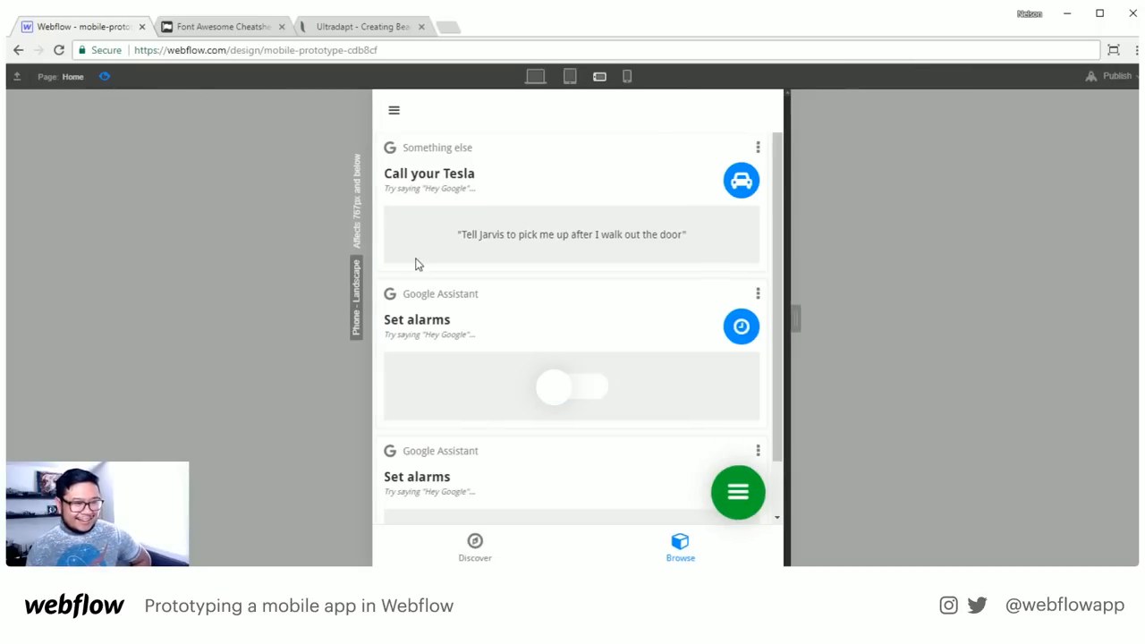
click(560, 397)
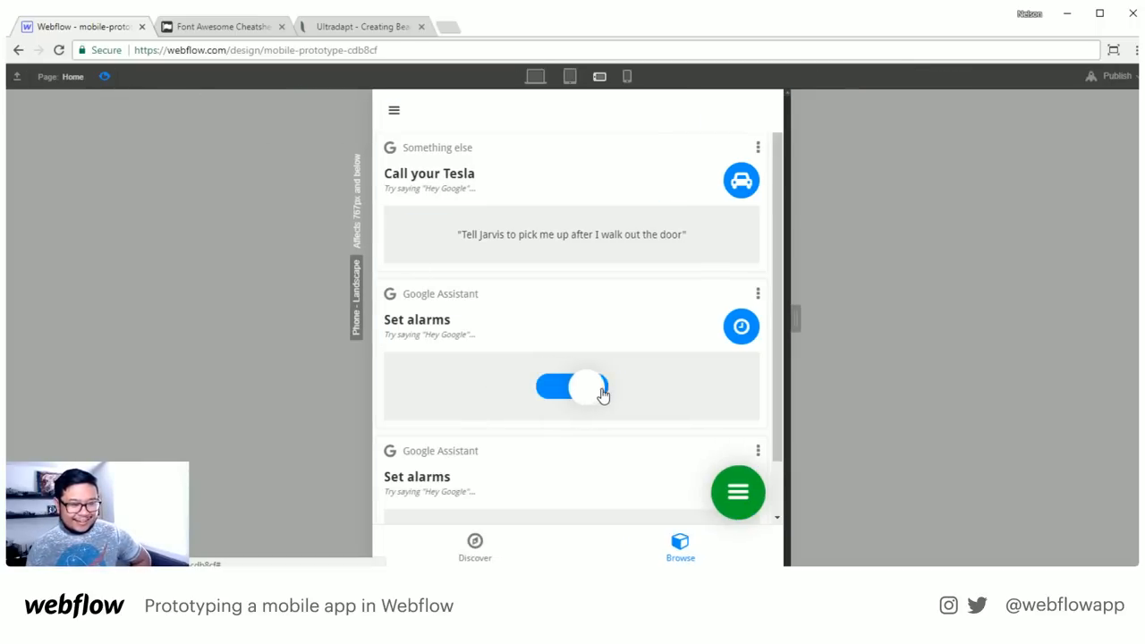
click(603, 394)
click(556, 394)
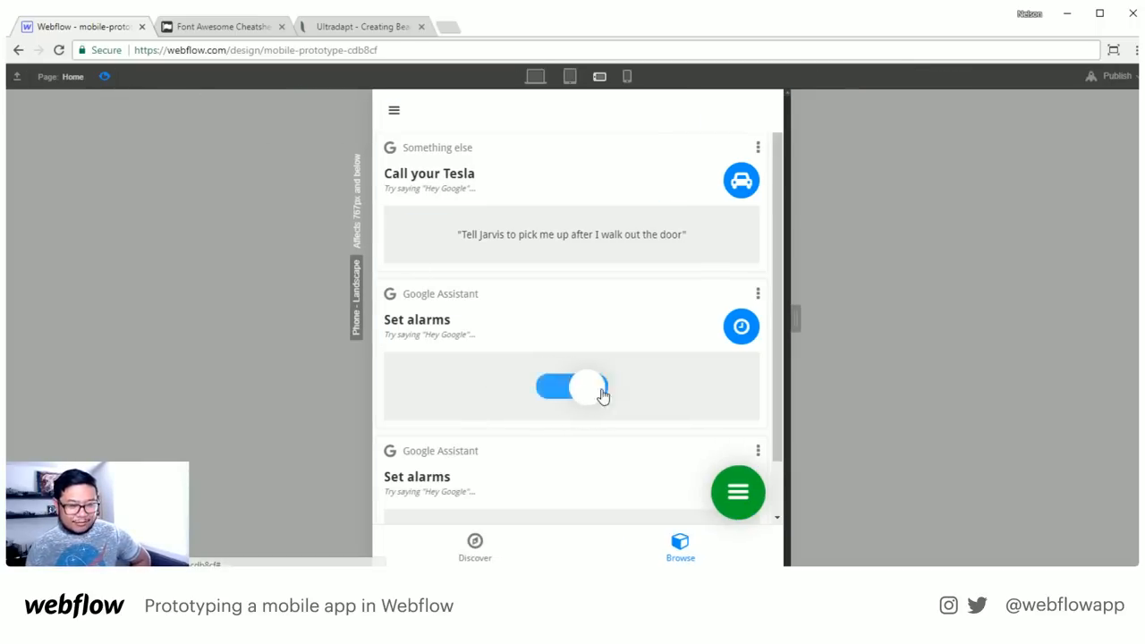
click(564, 389)
key(ctrl+shift+p)
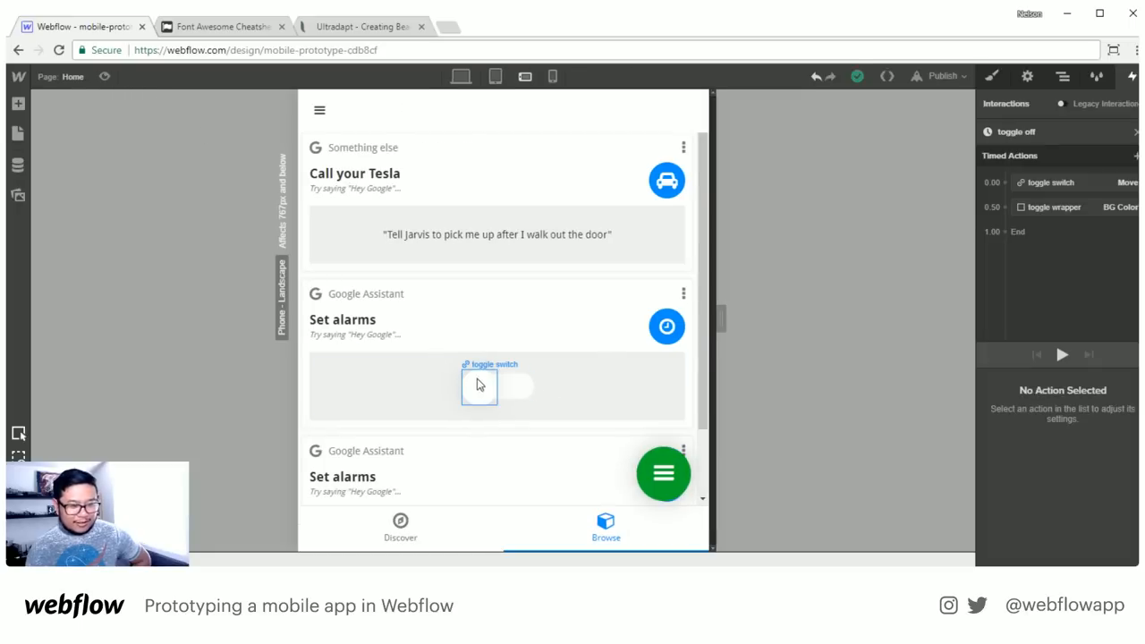
Make the toggle wrapper's BG Color action in "toggle off" start together with the switch's move, and test the toggle in preview mode
click(477, 384)
drag(1065, 212, 1062, 184)
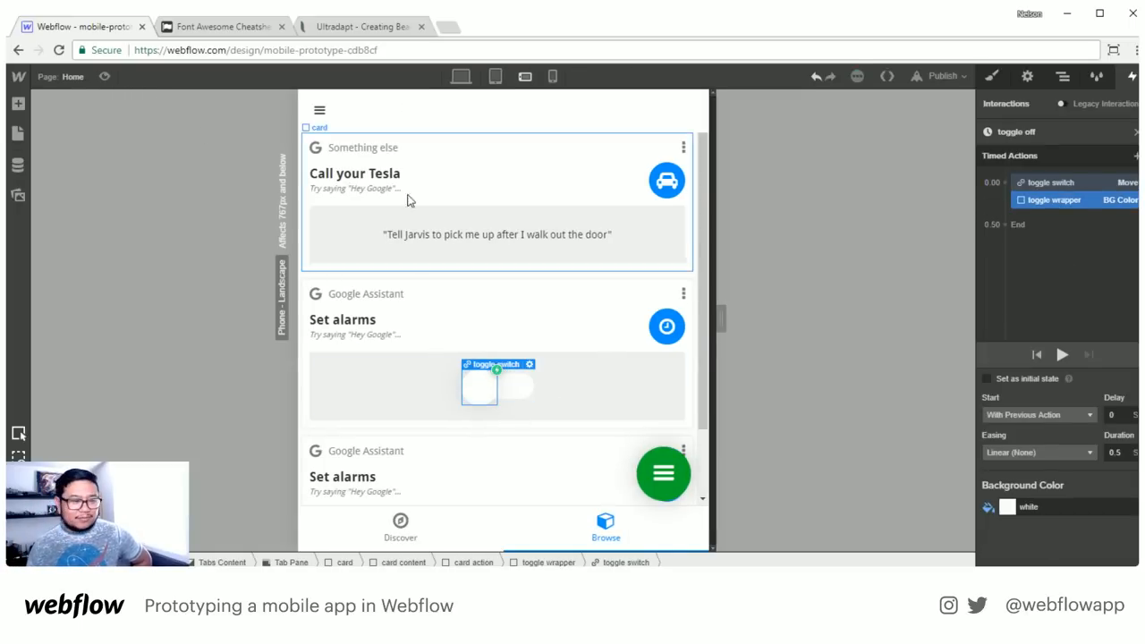
click(104, 76)
click(571, 394)
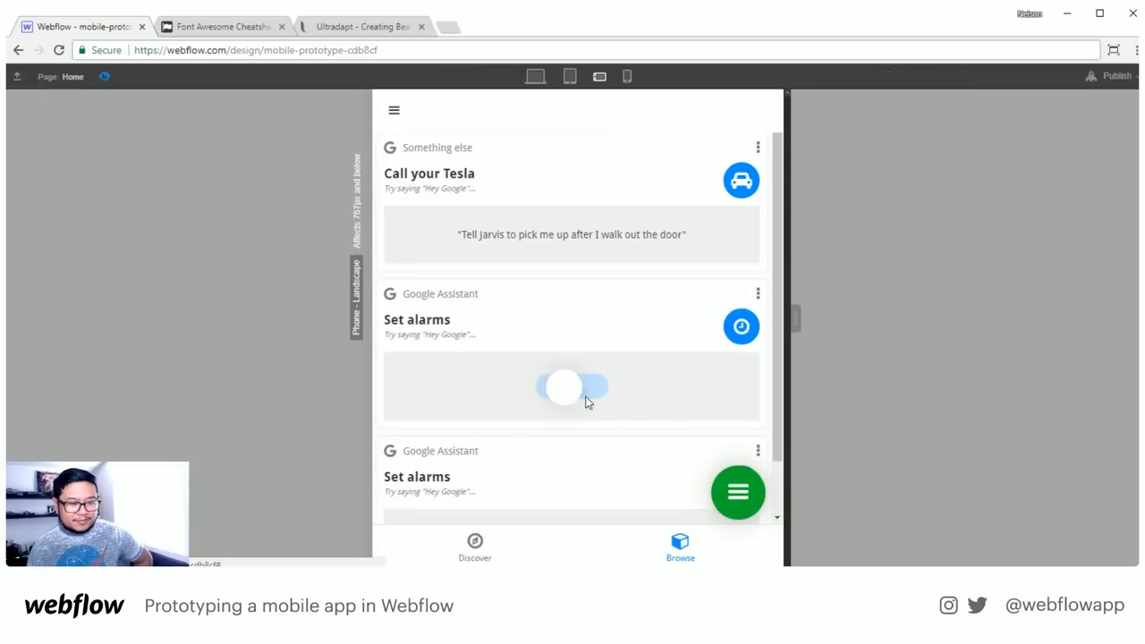
click(591, 394)
click(549, 394)
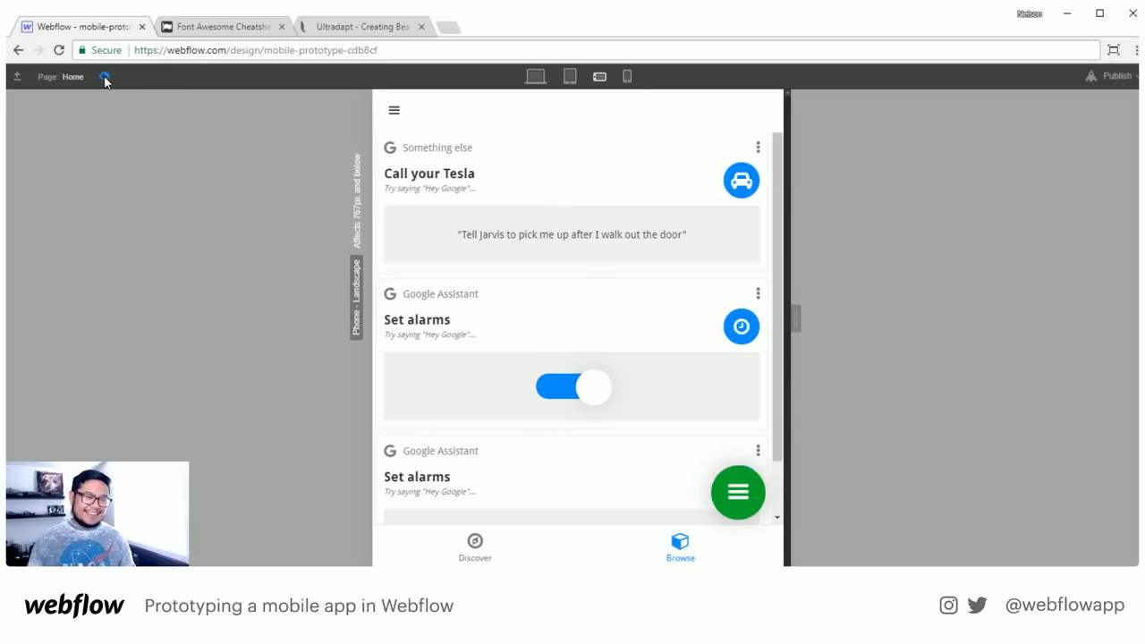
click(104, 79)
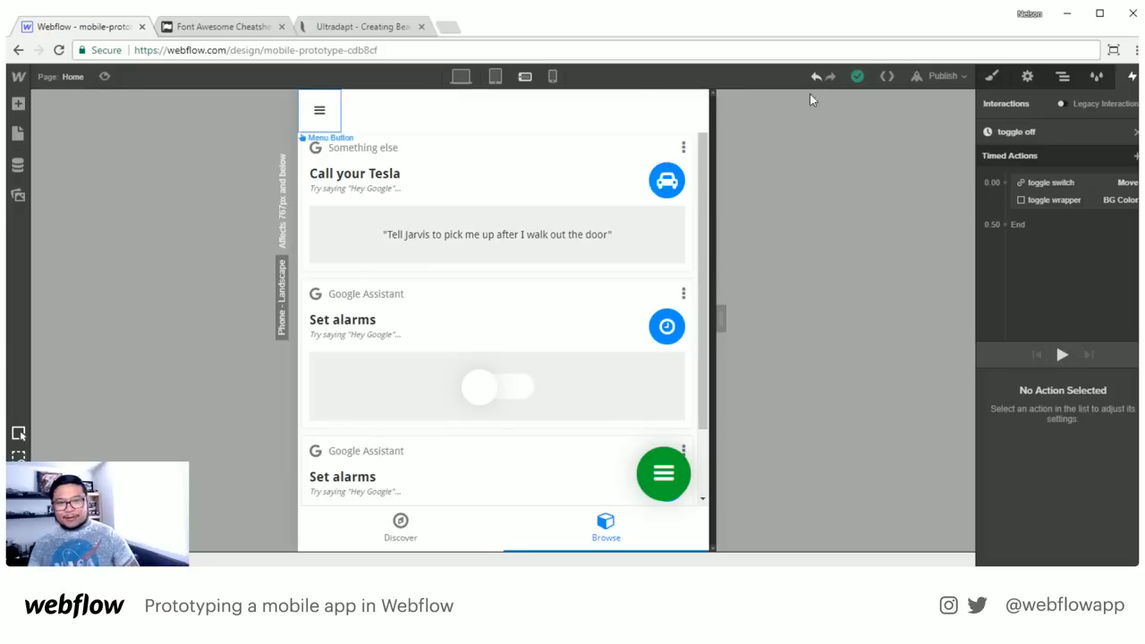
click(943, 76)
click(811, 218)
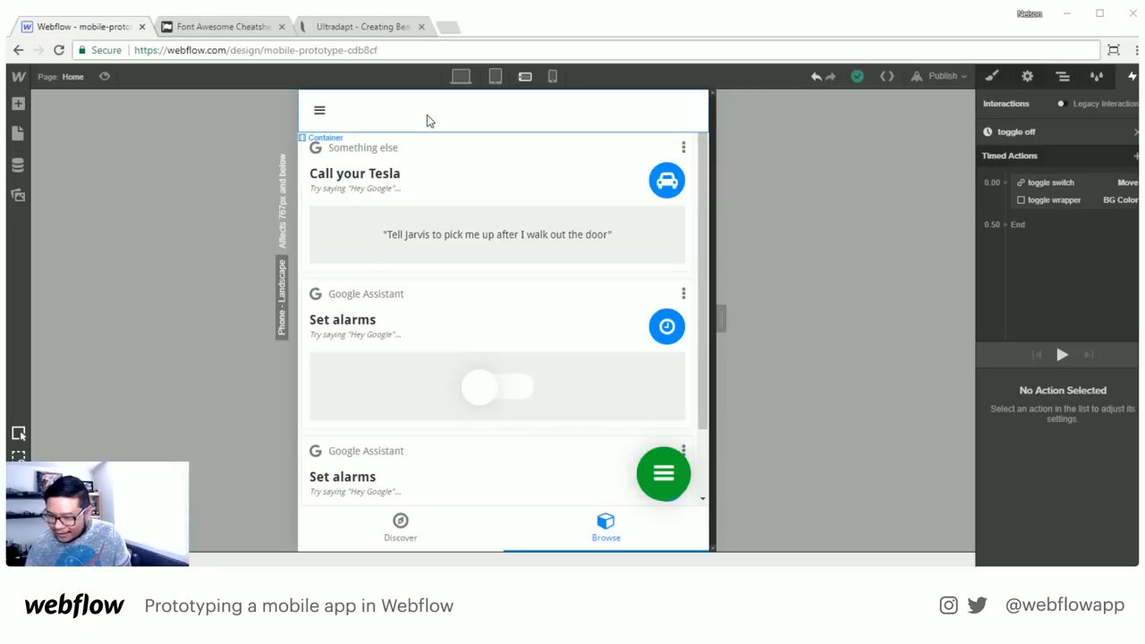
Load susagade-goa.webflow.io in the Ultradapt browser tab and show the site at desktop width instead of in device emulation
click(337, 28)
click(358, 50)
text(susagade-goa.webflow.io)
key(Return)
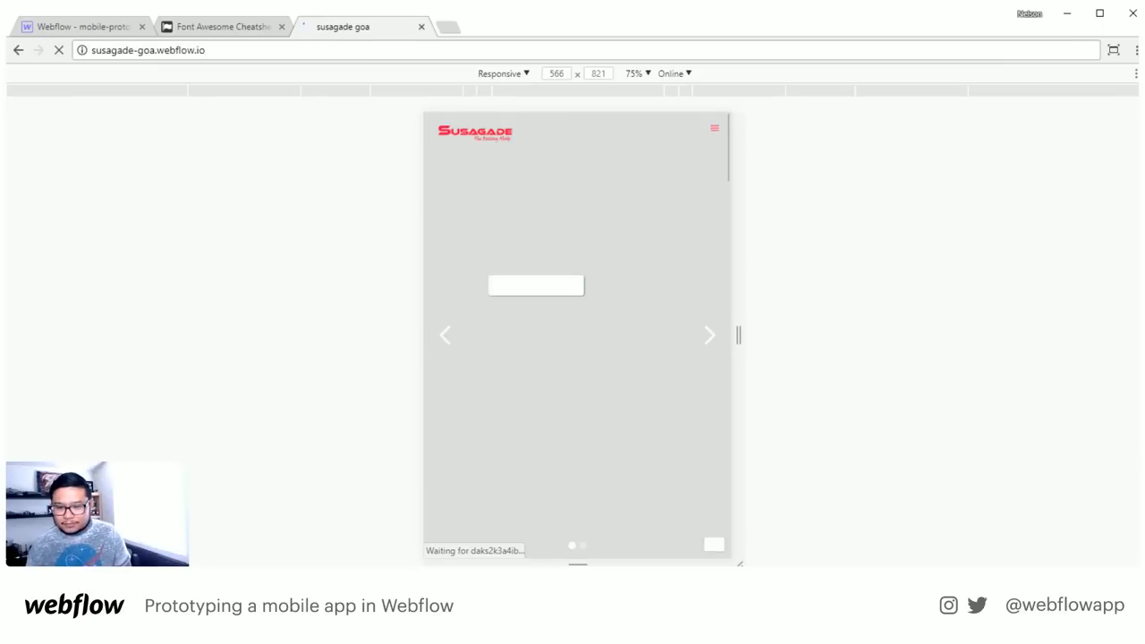
key(ctrl+shift+m)
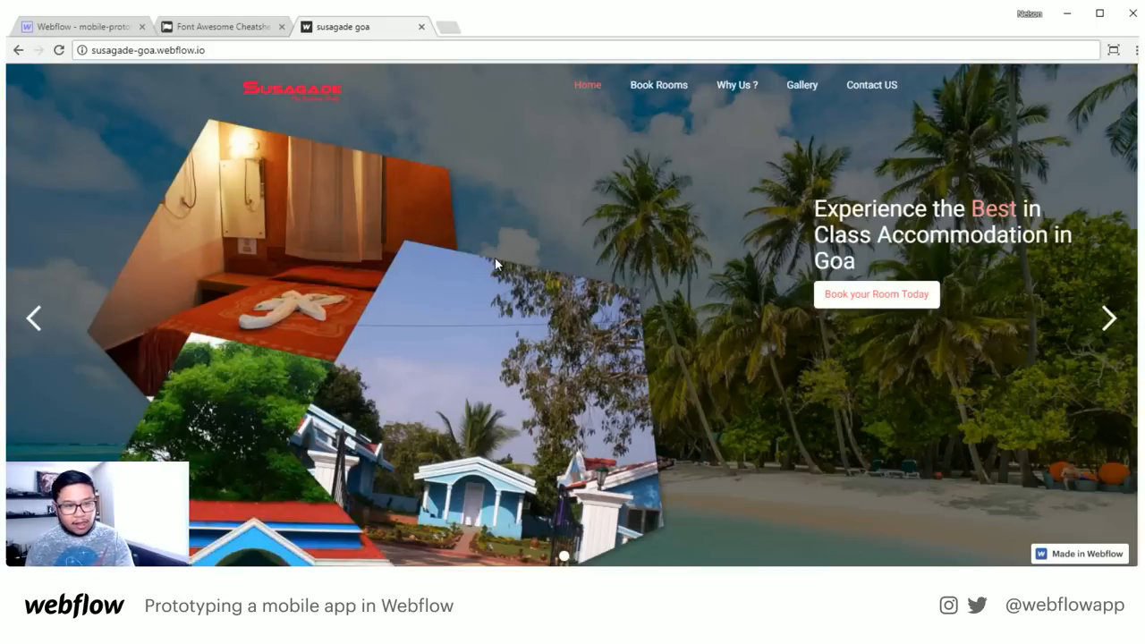
Examine the home page's hero slider, switching back and forth between its two slides to judge their design and transition
scroll(494, 256, down, 3)
scroll(495, 257, up, 2)
scroll(494, 258, up, 1)
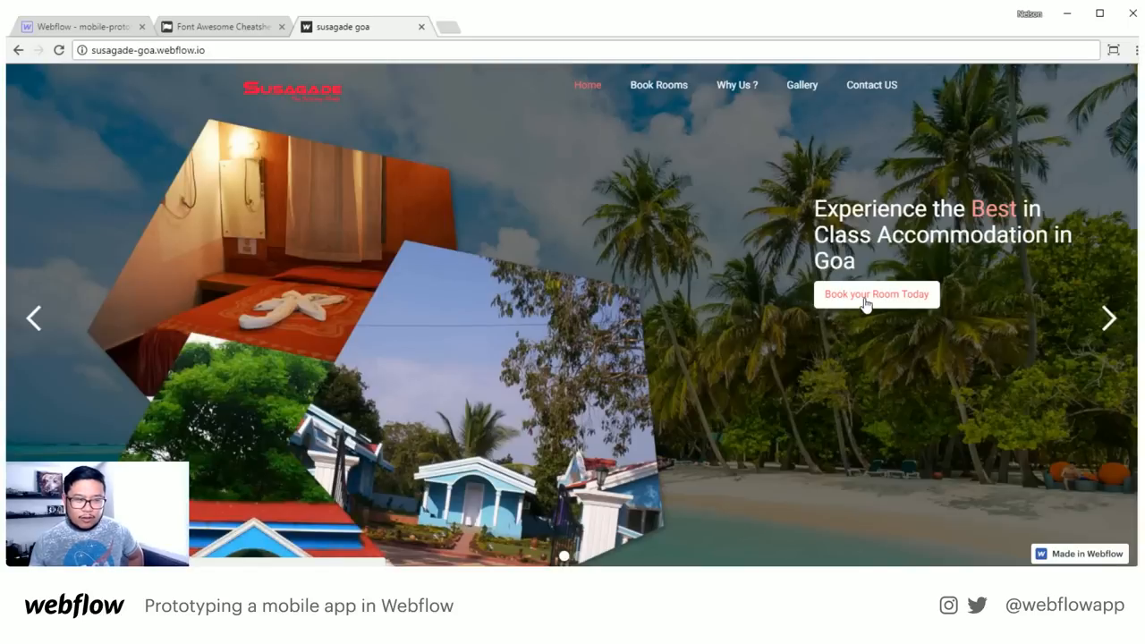
click(1108, 318)
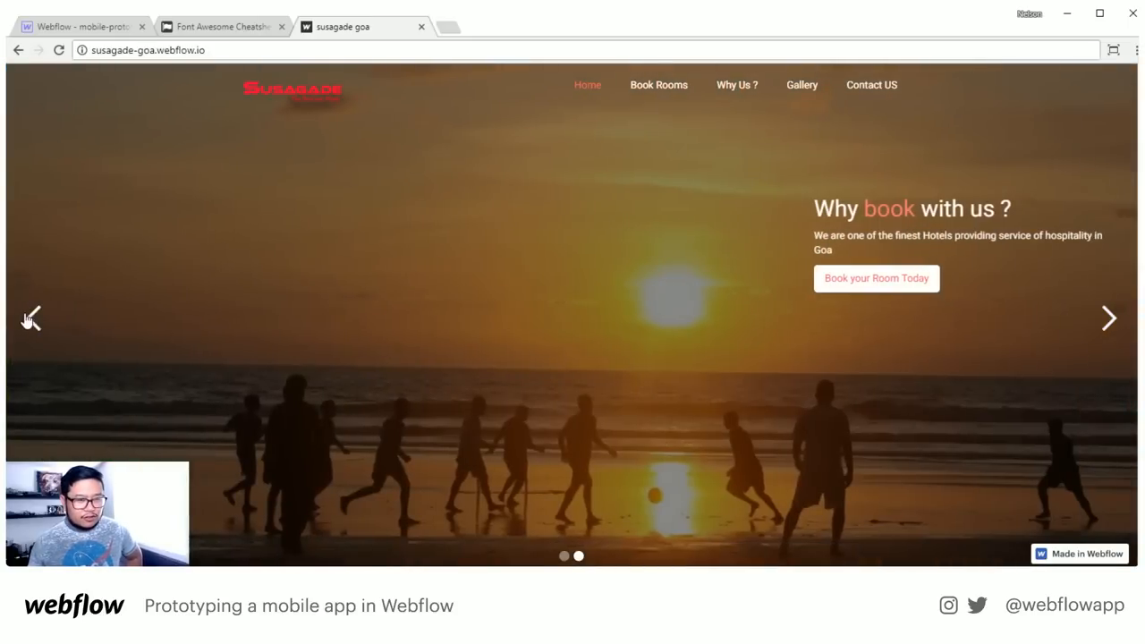
click(30, 325)
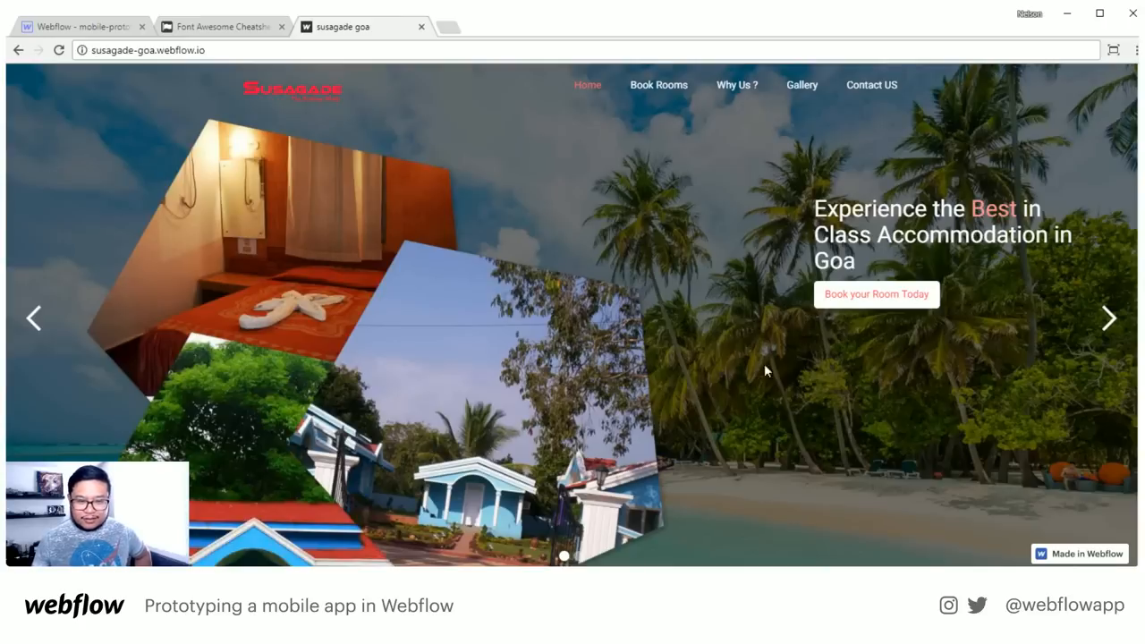
click(1110, 341)
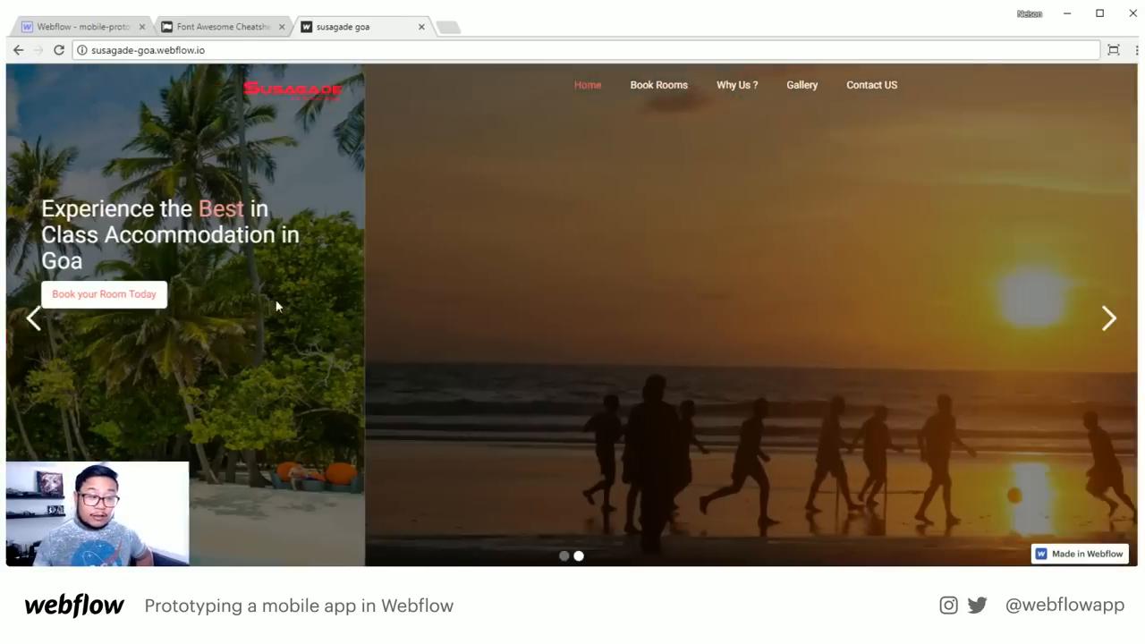
click(37, 329)
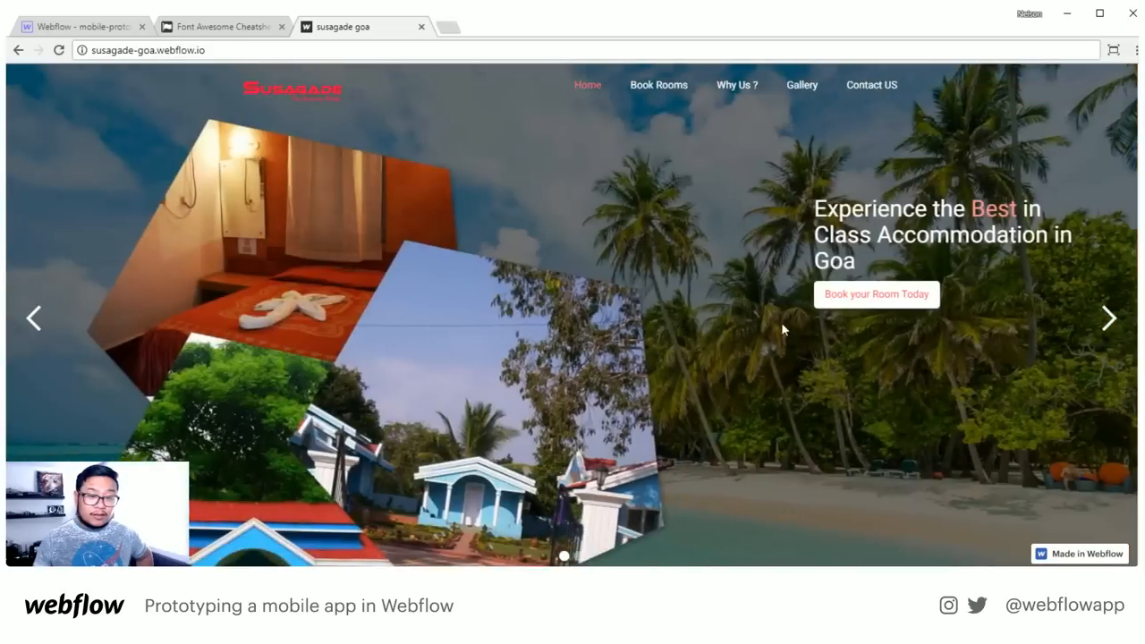
click(1094, 331)
click(44, 329)
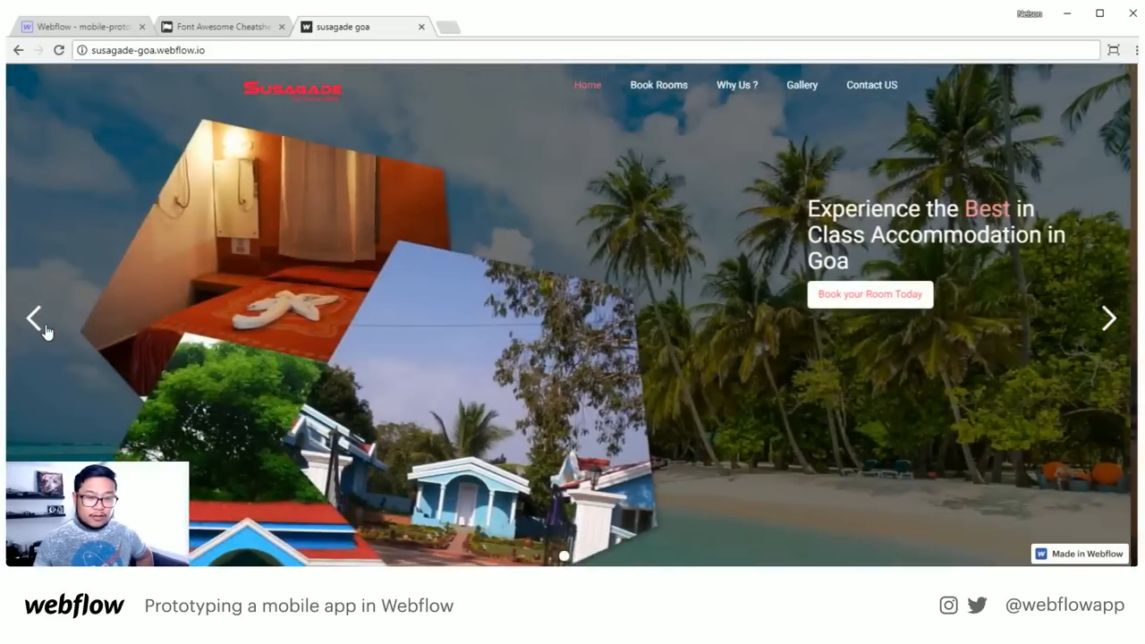
scroll(491, 325, down, 3)
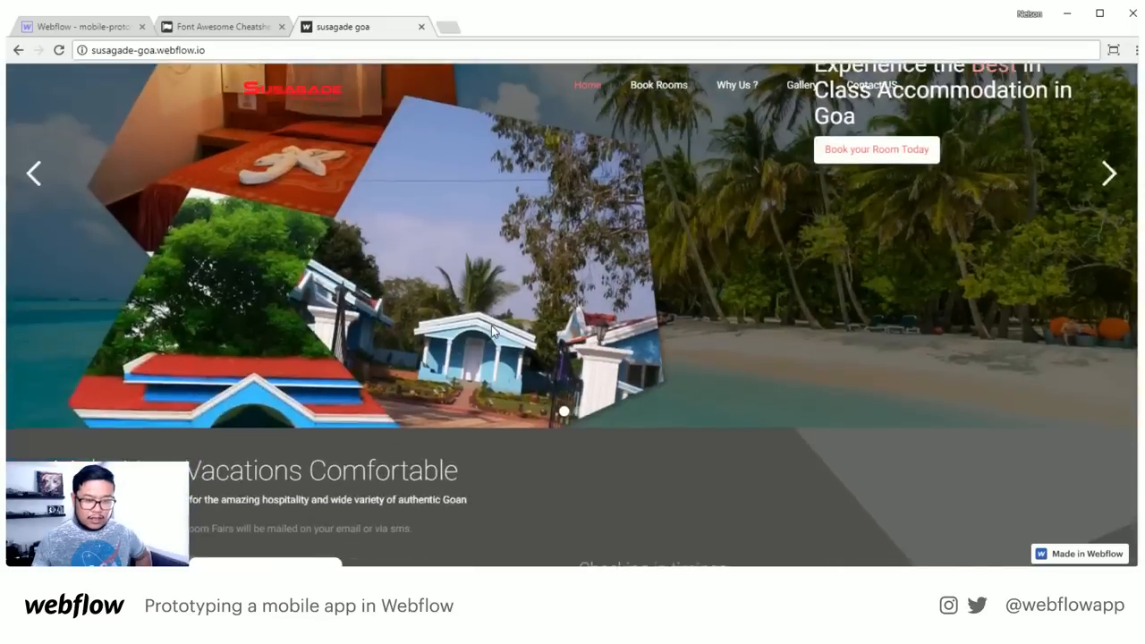
scroll(1009, 166, up, 3)
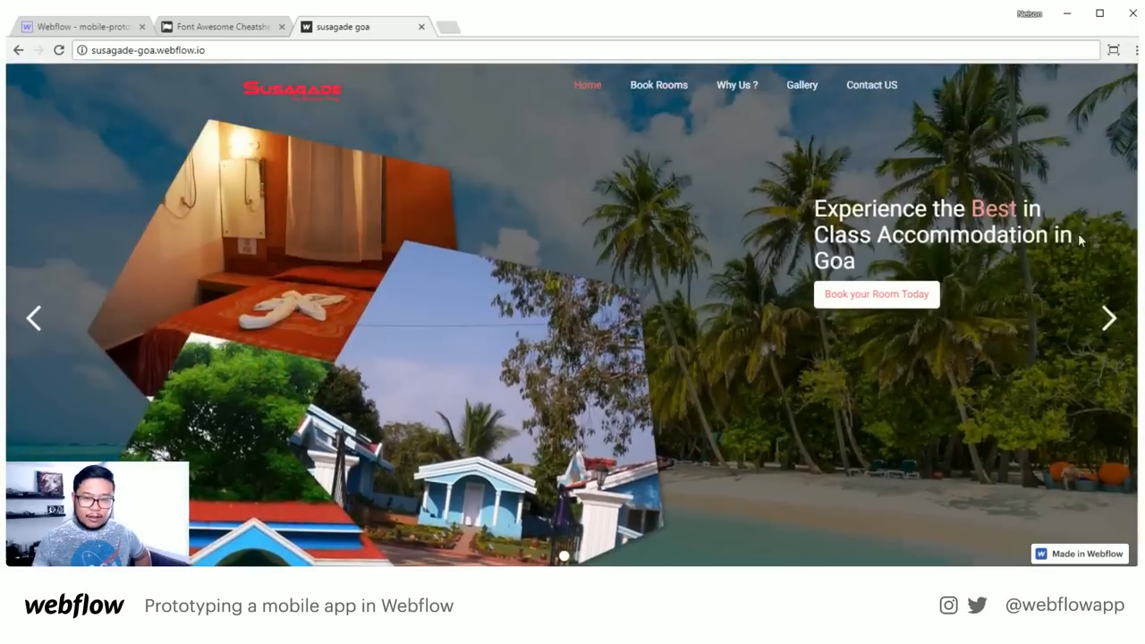
click(1109, 330)
click(64, 326)
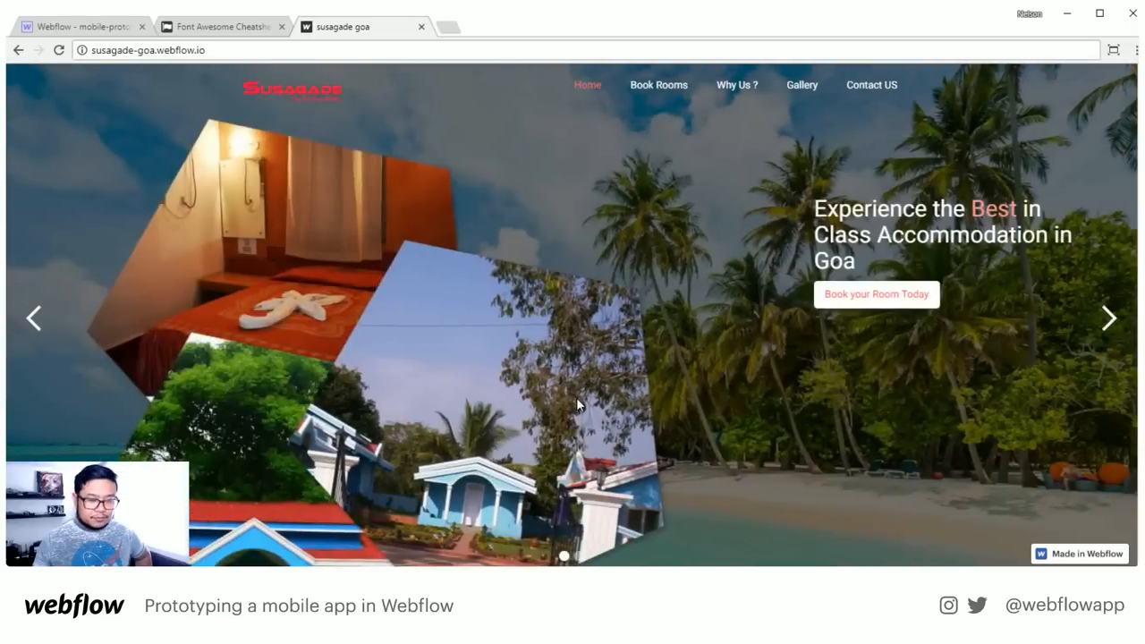
Examine the Make Your Vacations Comfortable section with its booking form and check-in timings, and compare it with the hero section
scroll(576, 397, down, 3)
scroll(576, 404, down, 3)
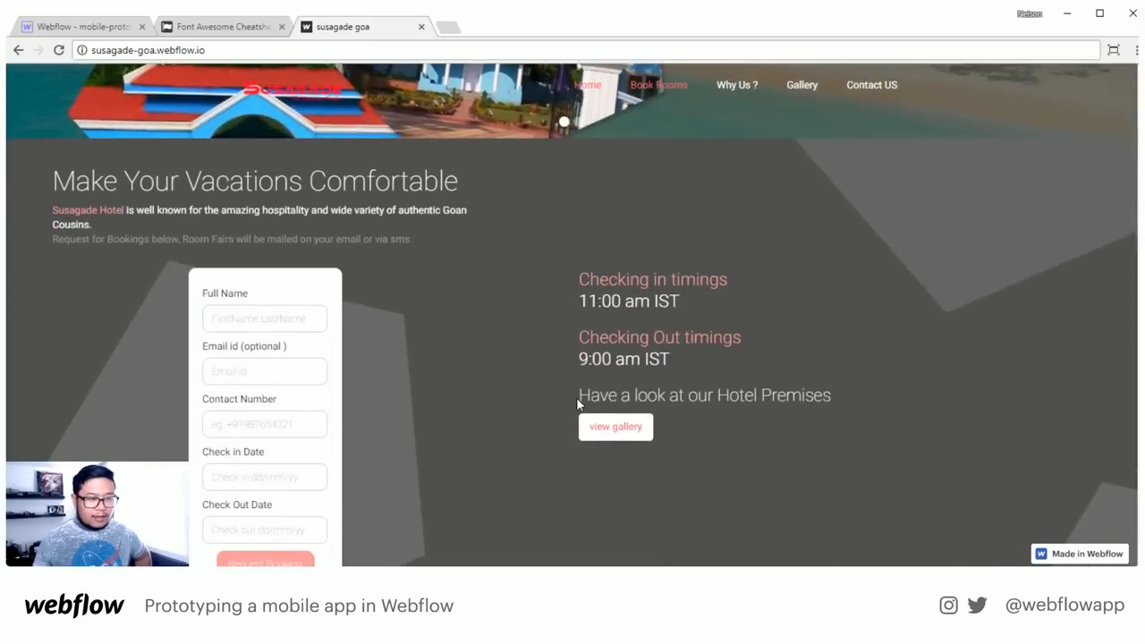
click(596, 357)
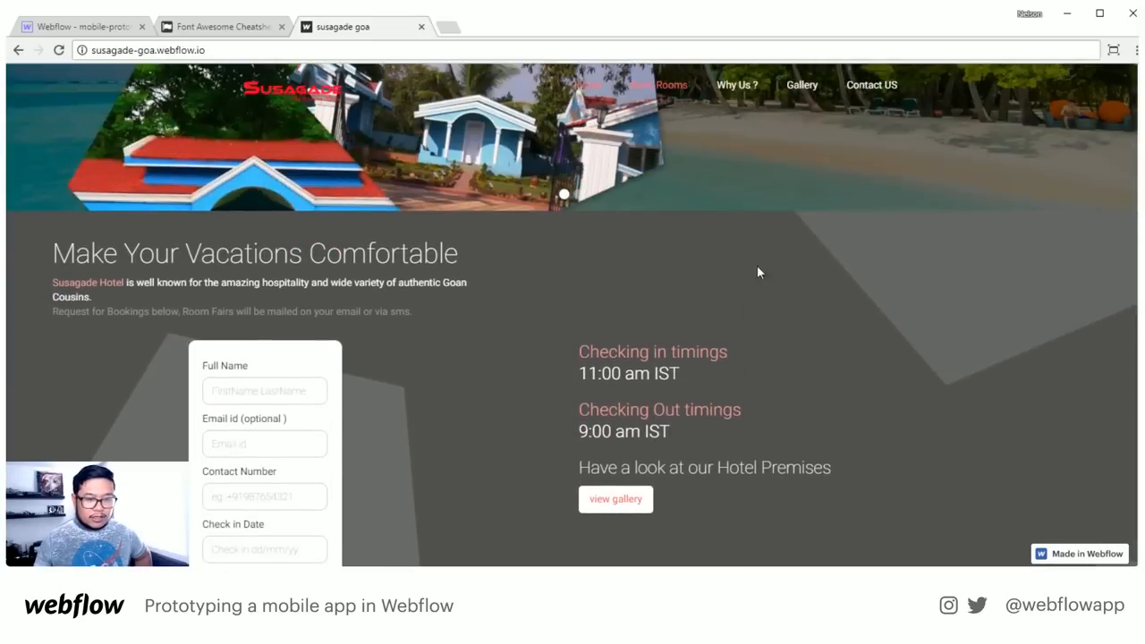
scroll(784, 408, down, 2)
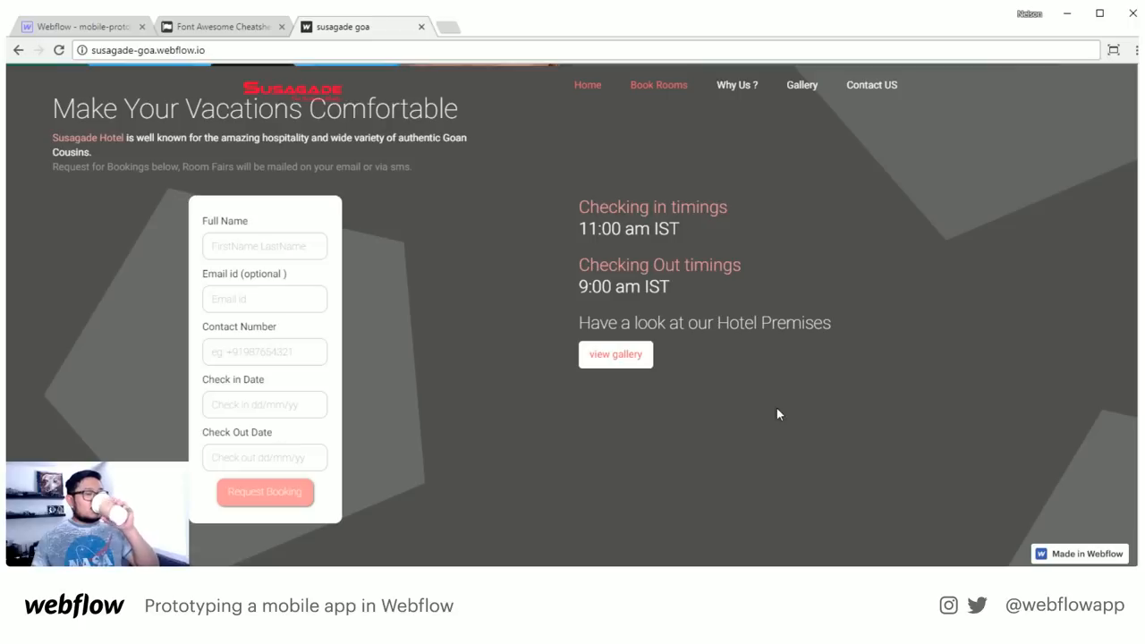
scroll(773, 437, up, 2)
scroll(771, 435, up, 4)
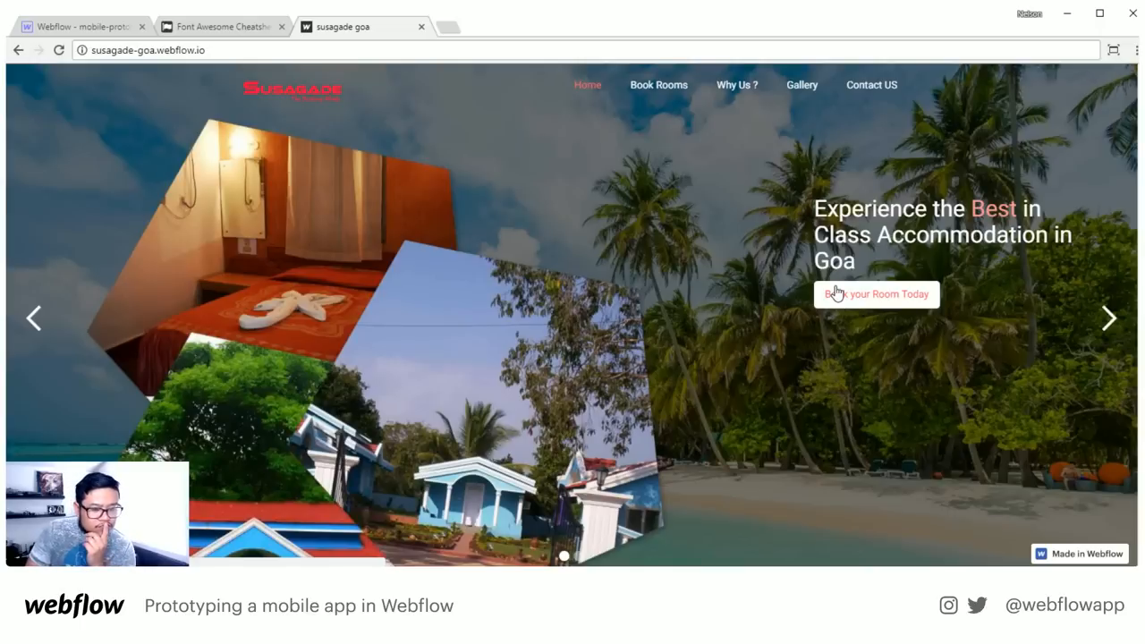
scroll(836, 292, down, 1)
scroll(836, 292, down, 4)
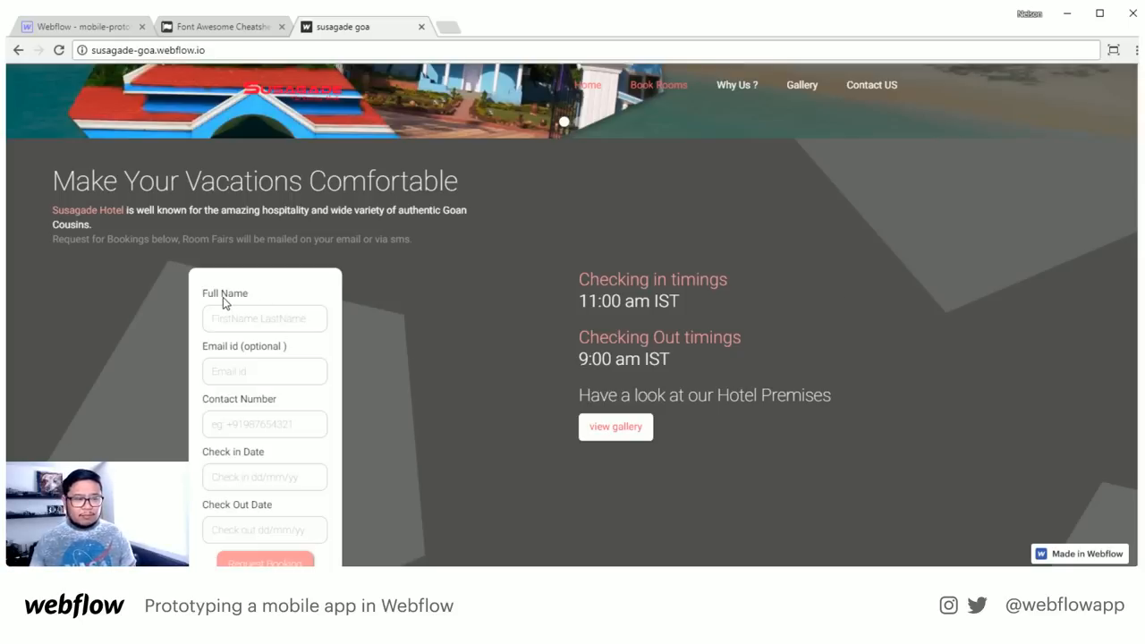
scroll(251, 322, down, 1)
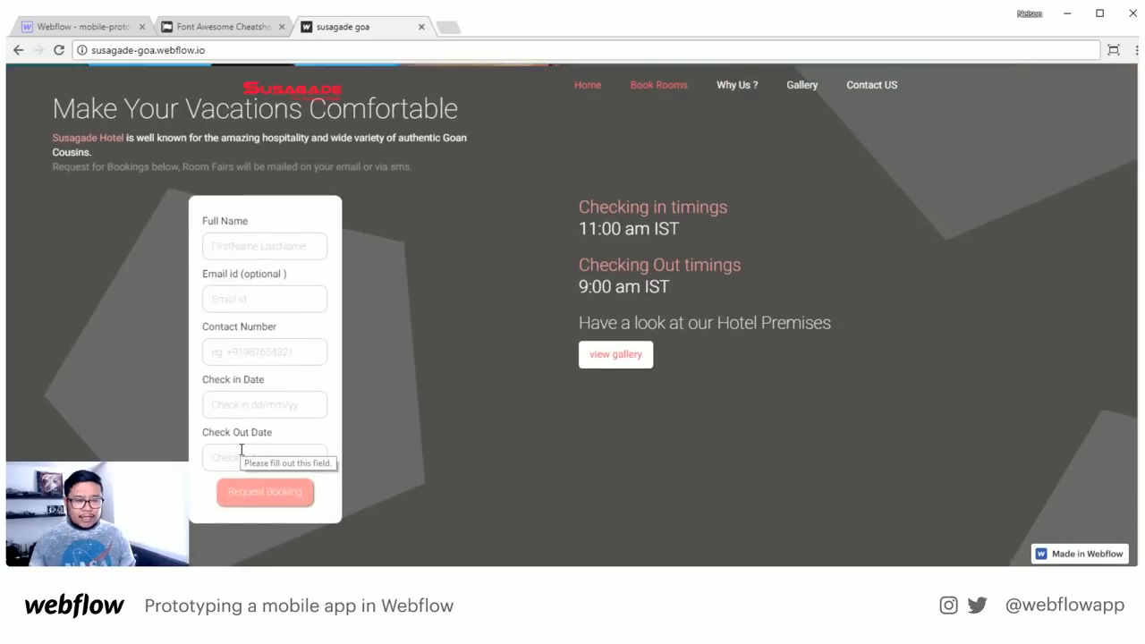
scroll(445, 449, up, 1)
scroll(446, 450, up, 5)
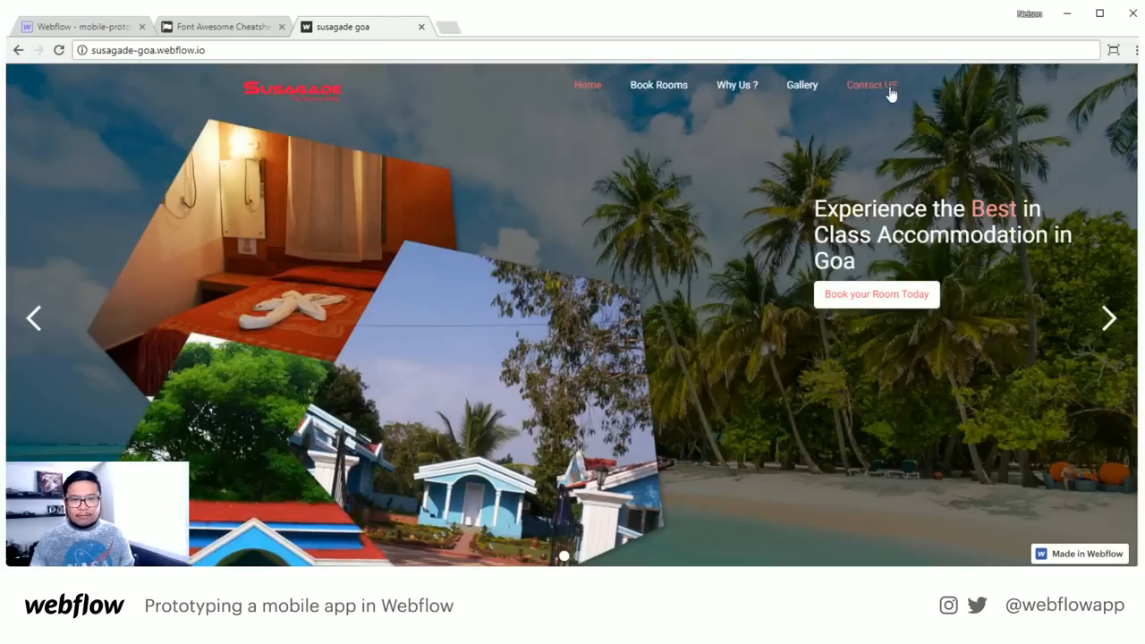
Examine how visitors get from the hero section and navigation links to the Request Booking form further down the home page
scroll(746, 334, down, 6)
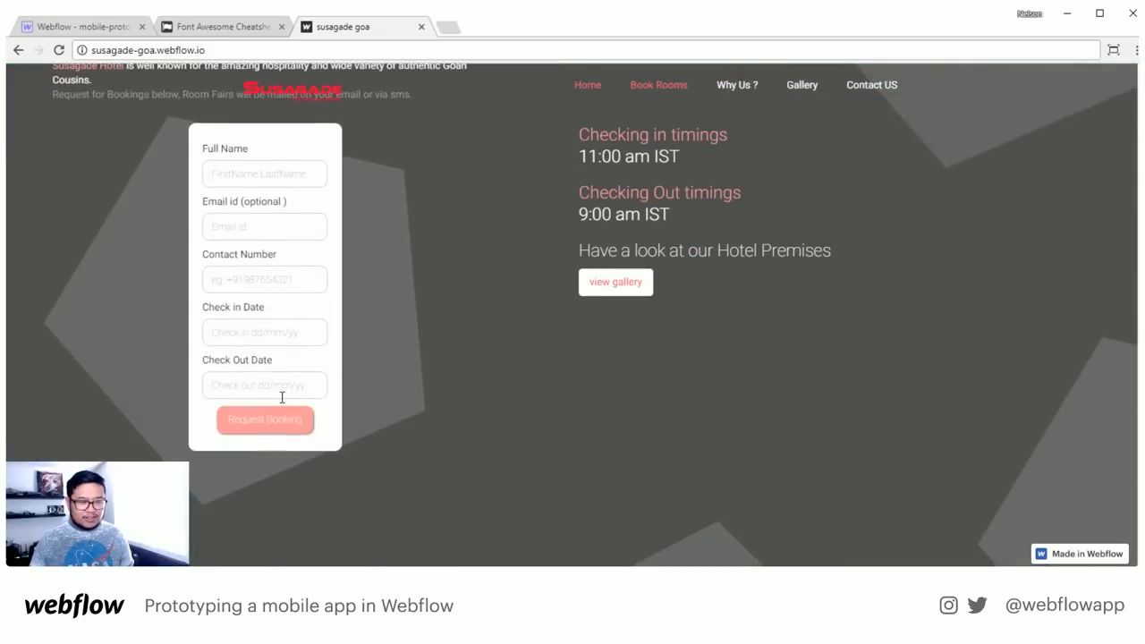
scroll(505, 408, up, 6)
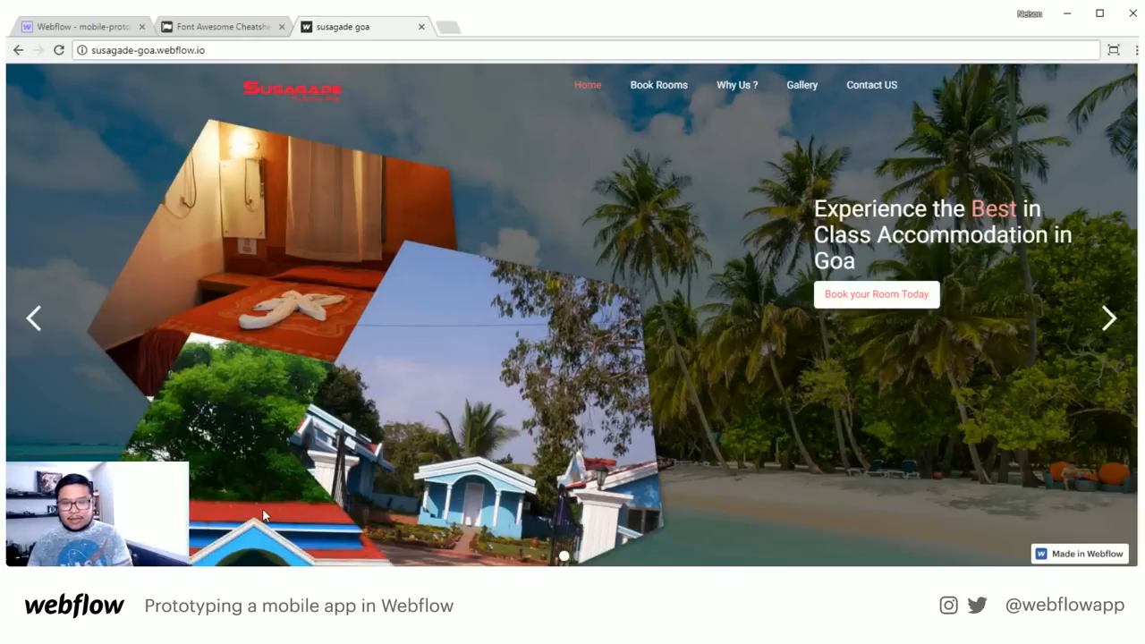
scroll(262, 506, down, 3)
scroll(262, 510, down, 2)
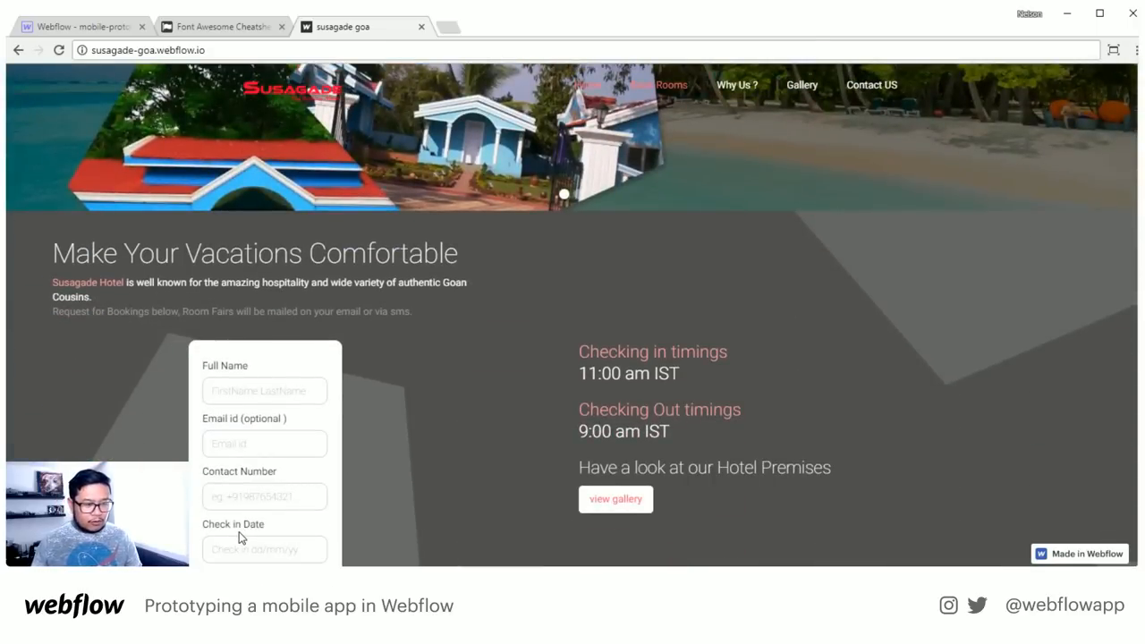
scroll(239, 534, down, 2)
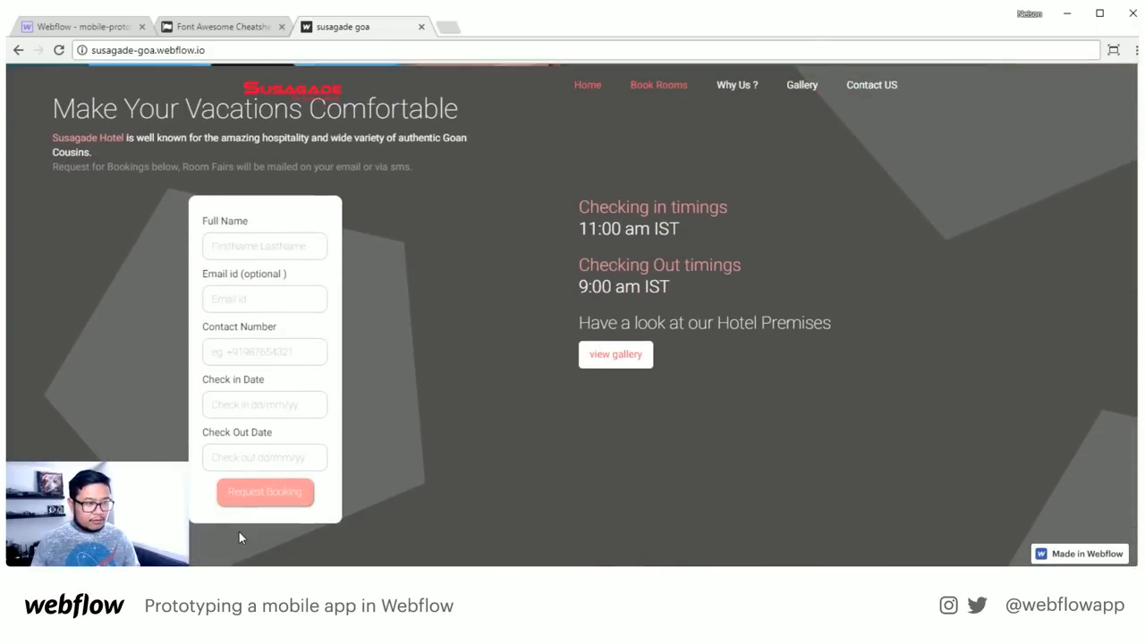
scroll(239, 532, up, 7)
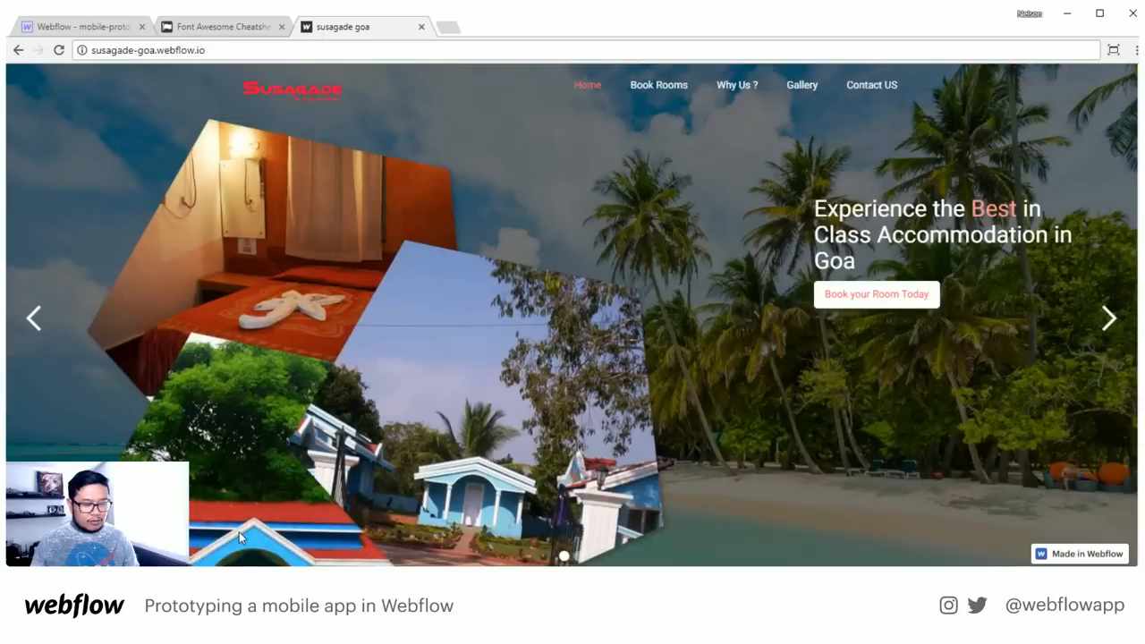
scroll(239, 532, down, 6)
scroll(241, 448, up, 1)
scroll(242, 449, up, 5)
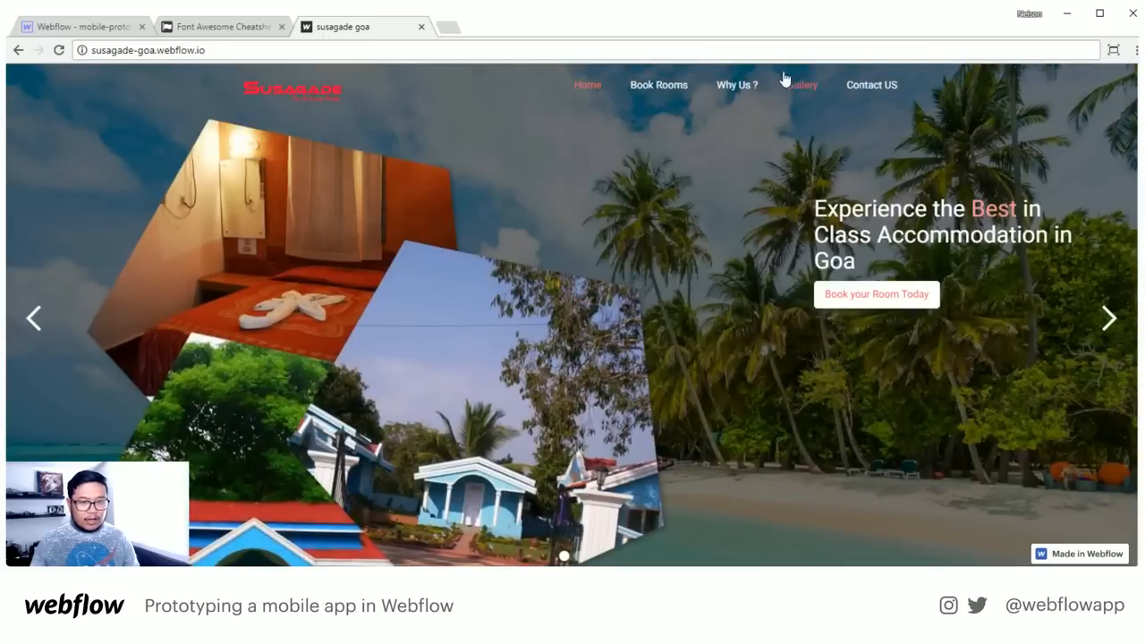
View the hotel's photo gallery page from the booking section, return to the home page and look over its layout again
scroll(314, 366, down, 6)
scroll(315, 367, down, 1)
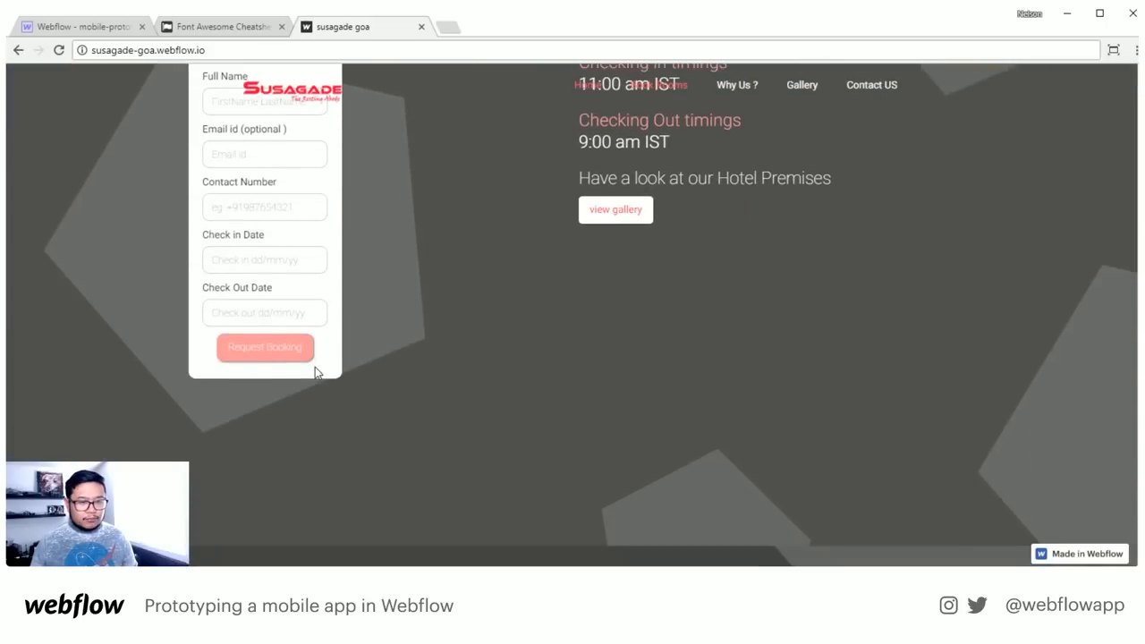
click(641, 212)
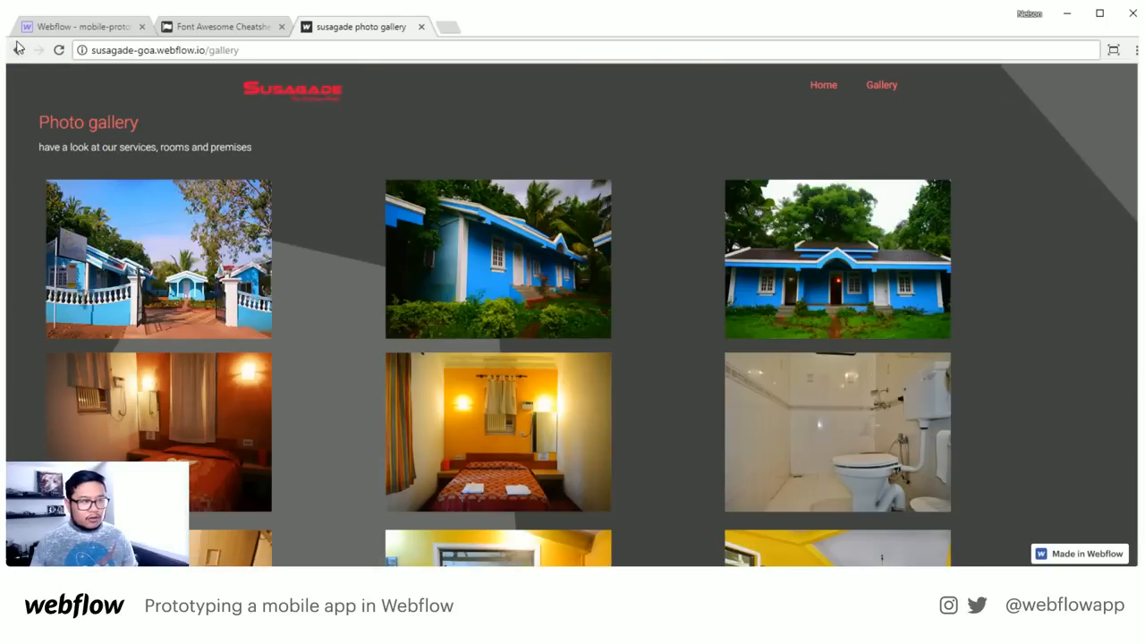
click(15, 47)
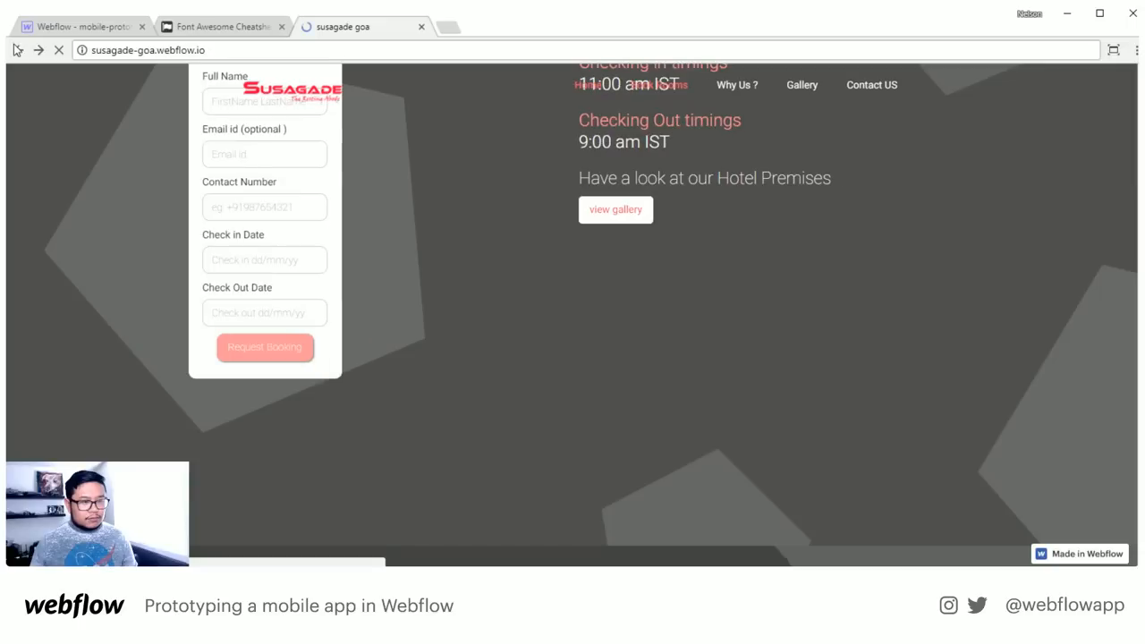
scroll(552, 296, up, 2)
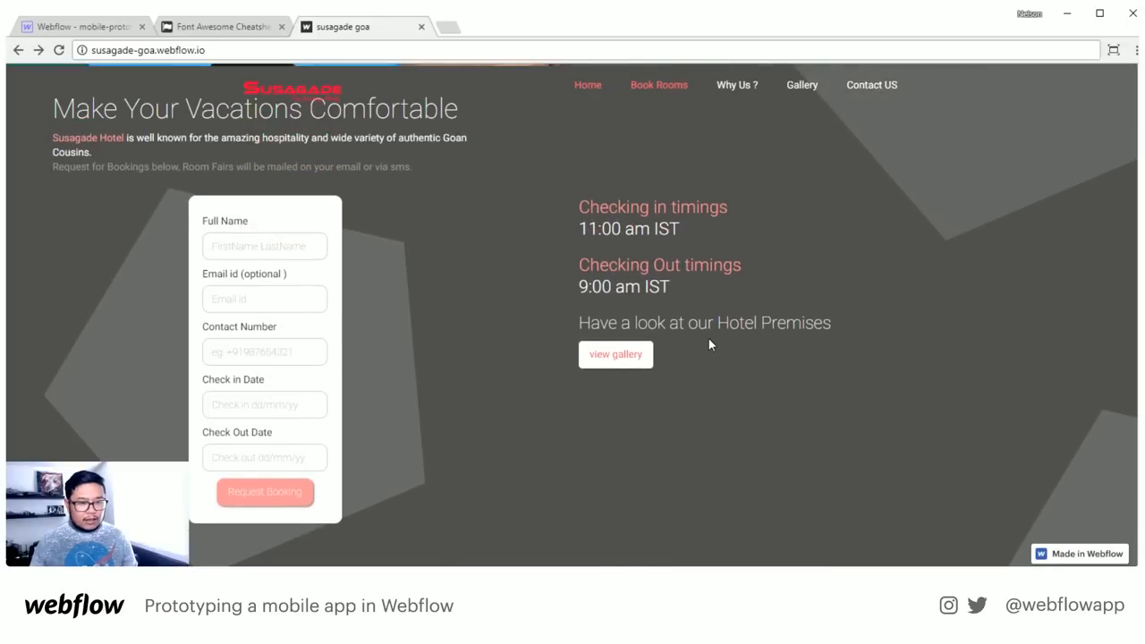
scroll(709, 344, up, 2)
scroll(709, 345, down, 2)
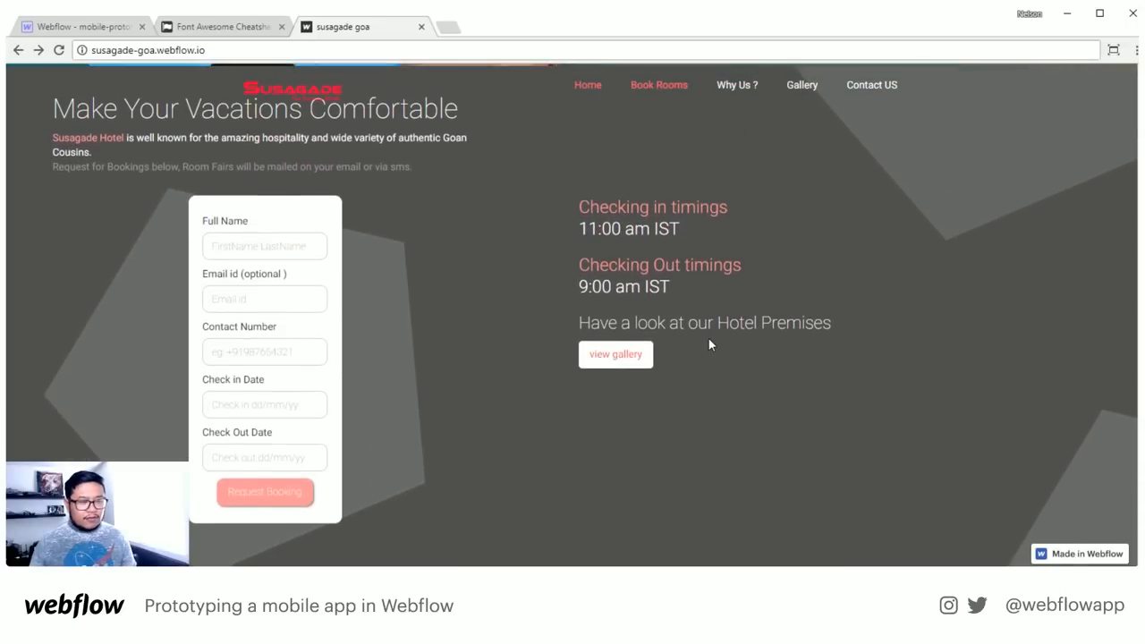
scroll(477, 431, up, 5)
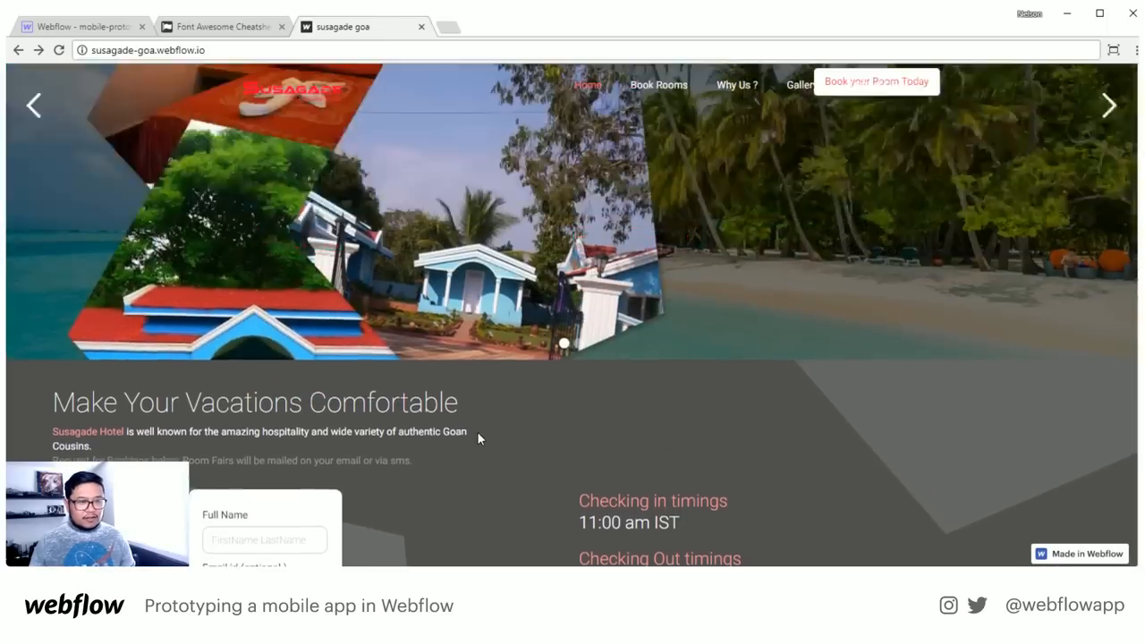
Revisit the photo gallery through the view gallery link beside the booking form, check its image grid, and return to the home page
scroll(542, 395, down, 5)
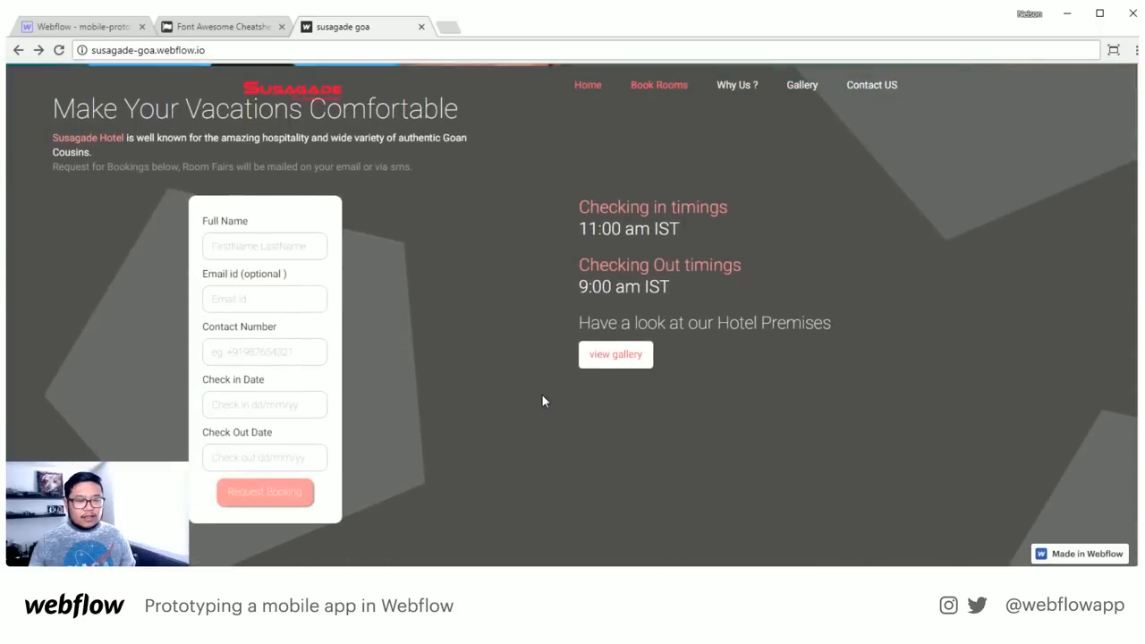
click(588, 359)
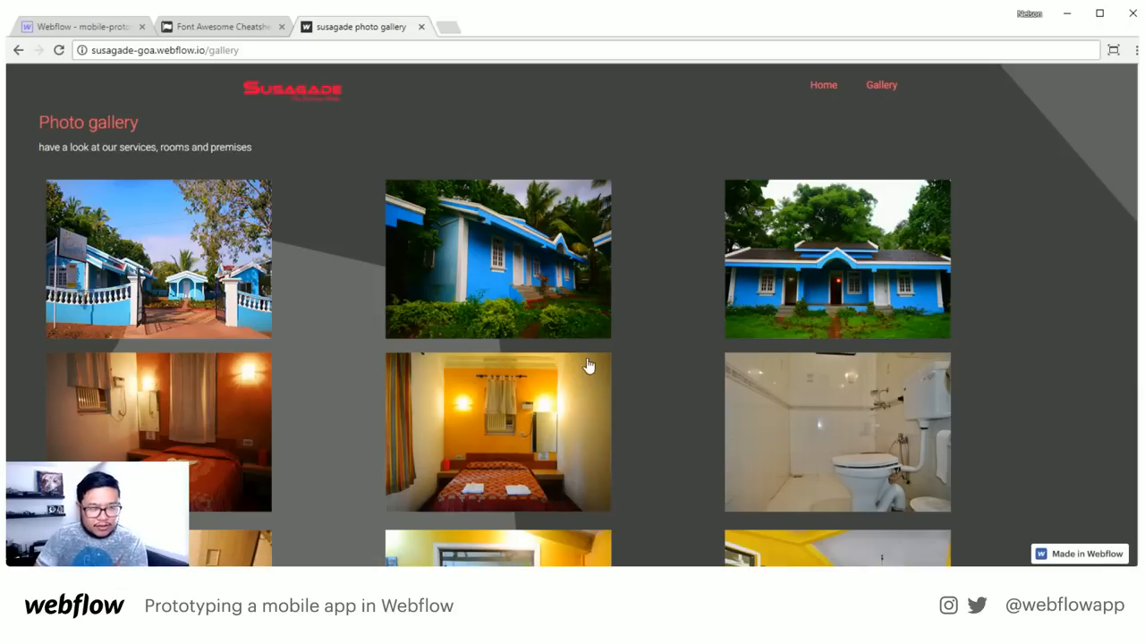
click(18, 51)
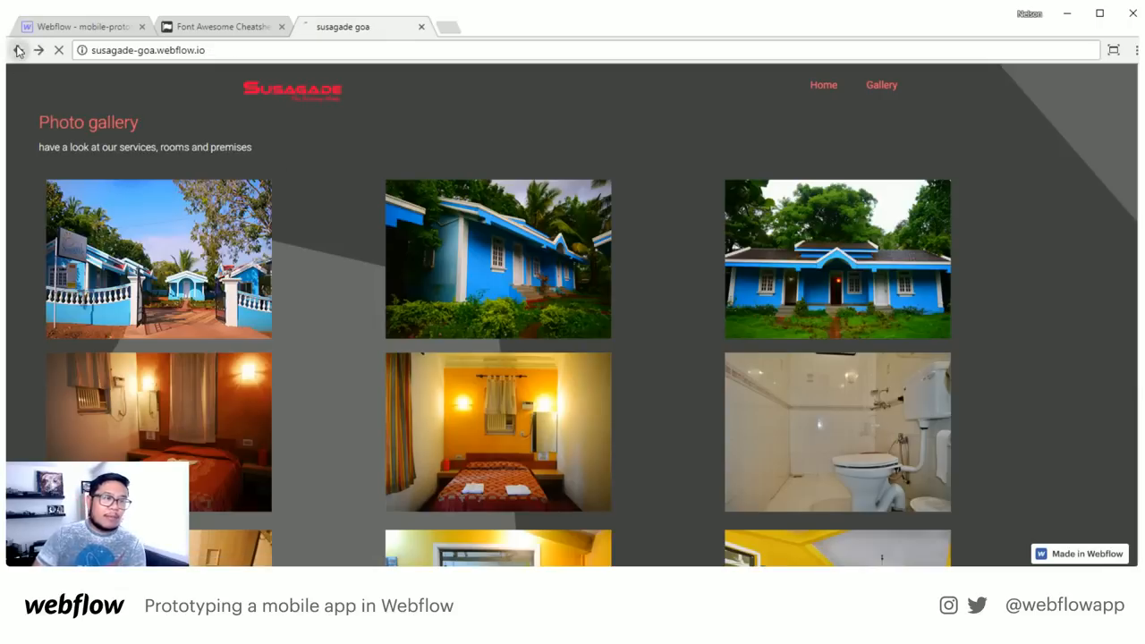
Examine the What you get here at susagade section, judging its amenity icons, their spacing and the layout
scroll(525, 338, down, 6)
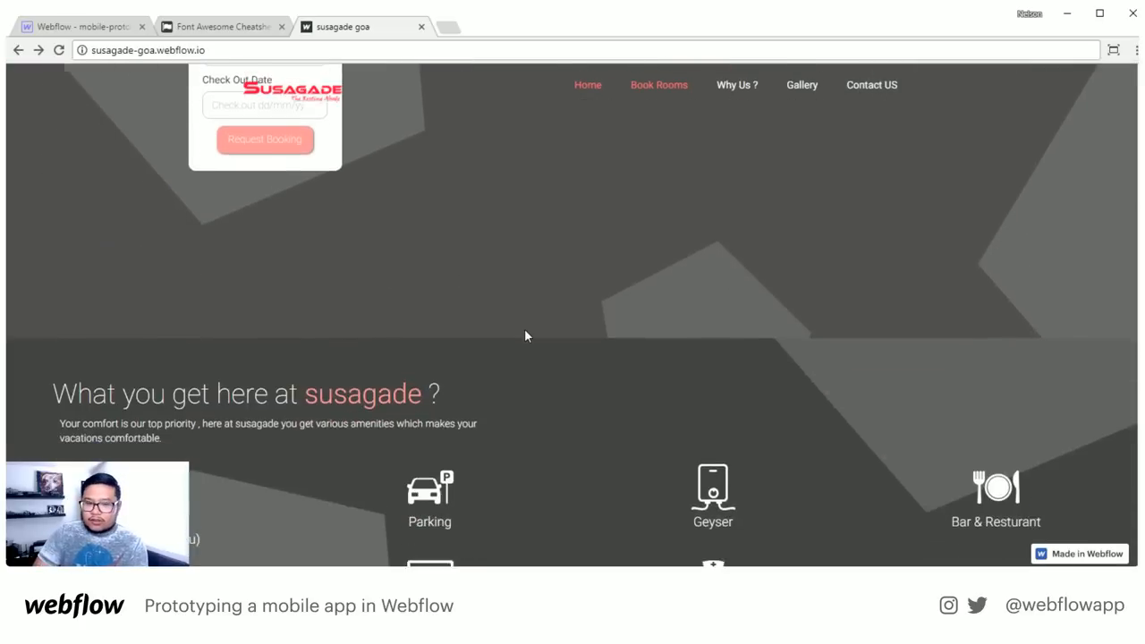
scroll(526, 337, down, 1)
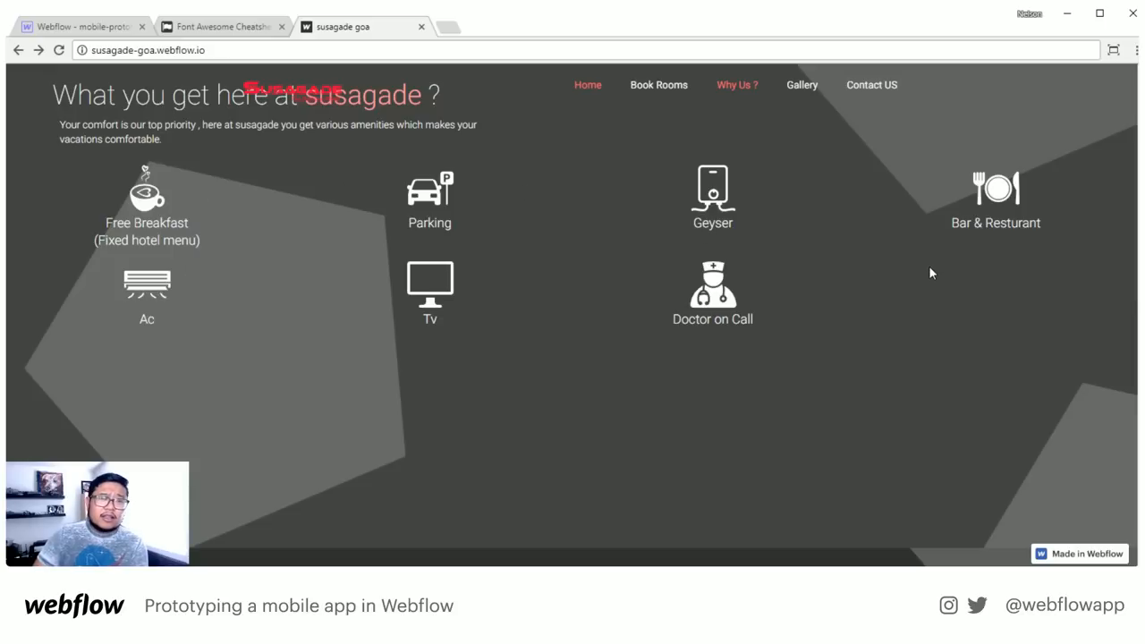
scroll(934, 358, up, 1)
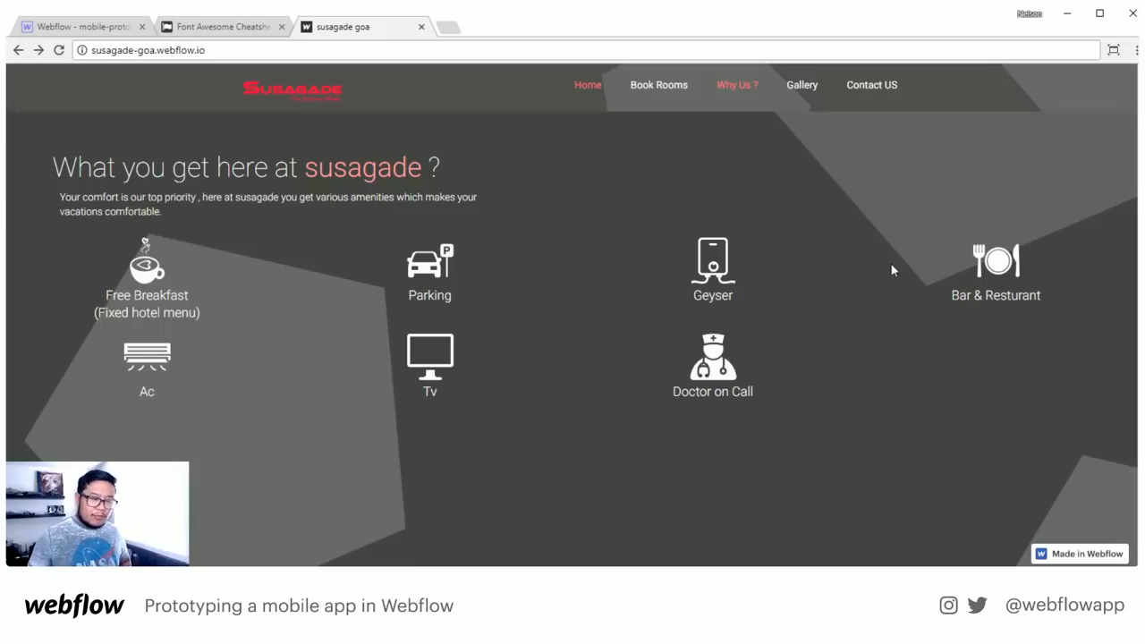
scroll(759, 434, down, 2)
scroll(761, 425, up, 2)
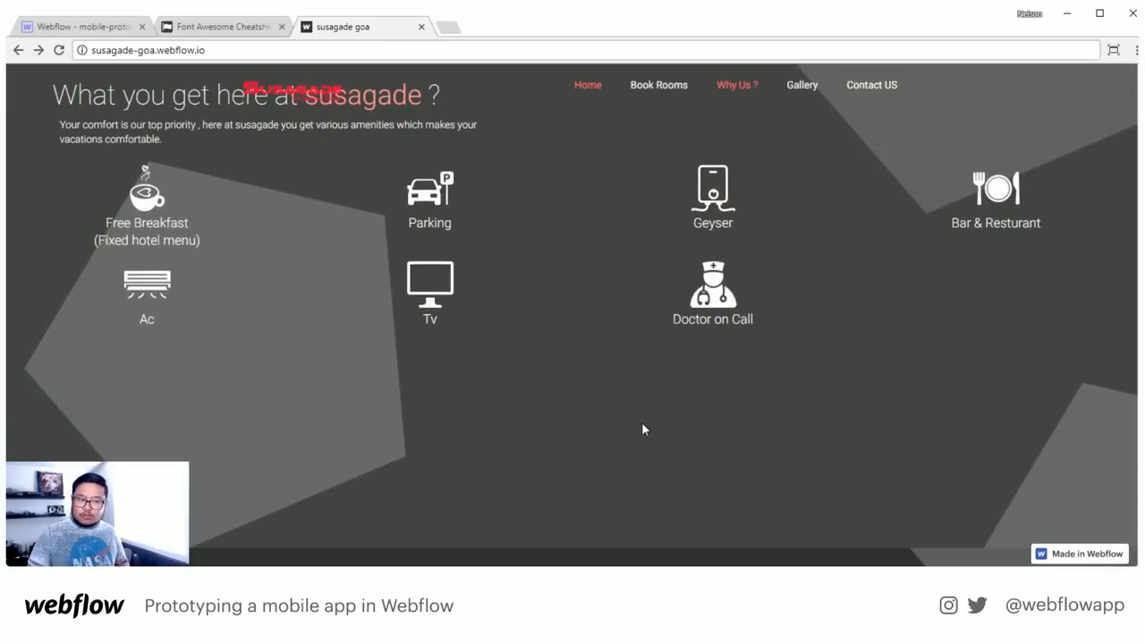
Examine the Local Attraction cards and the Contact us section with its map and contact details, comparing their layouts
scroll(641, 430, down, 4)
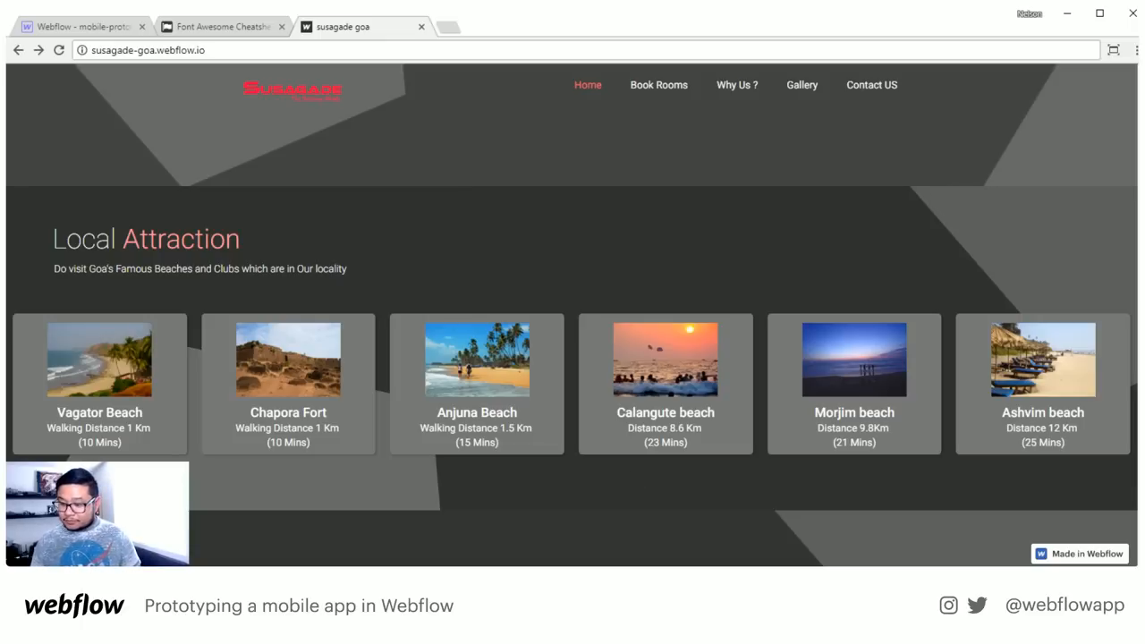
scroll(685, 467, down, 7)
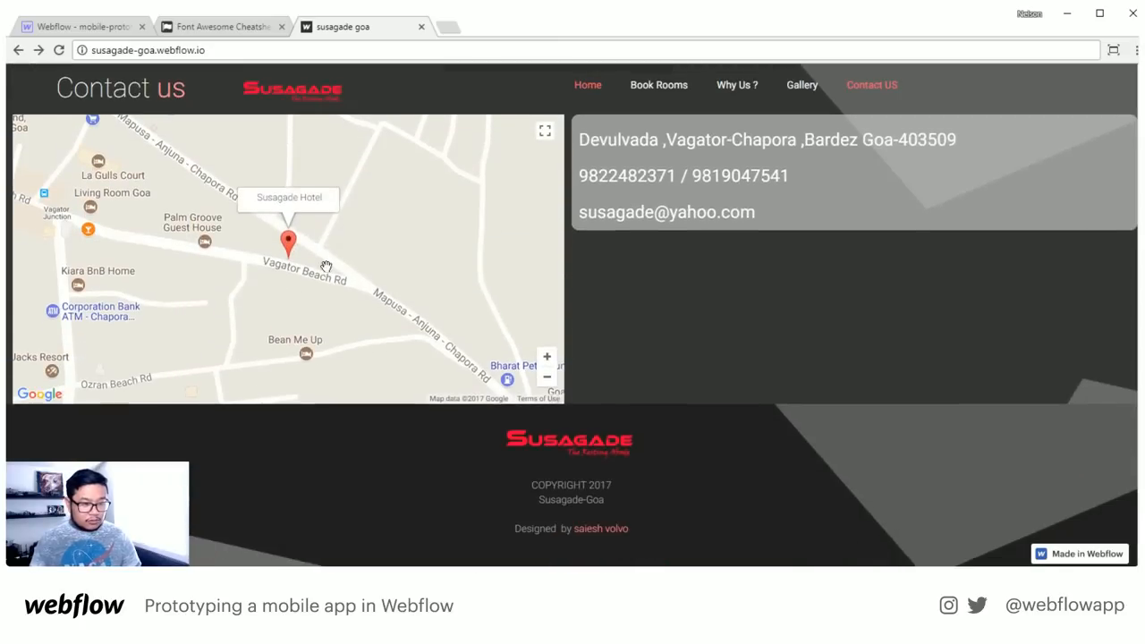
drag(326, 266, 338, 294)
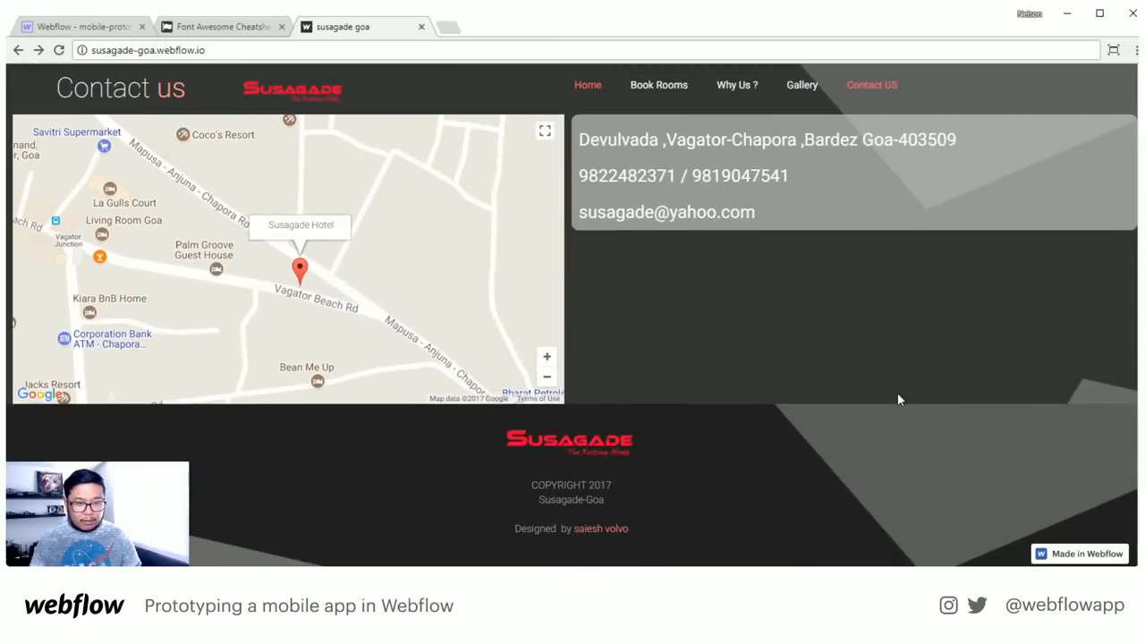
scroll(897, 393, up, 2)
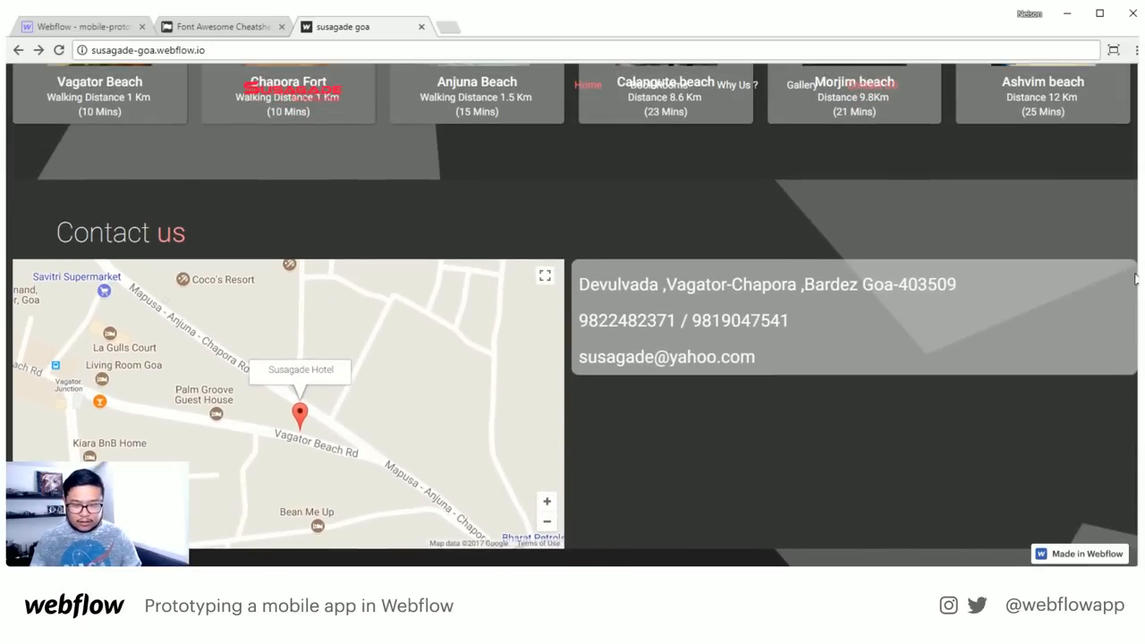
scroll(1129, 338, up, 2)
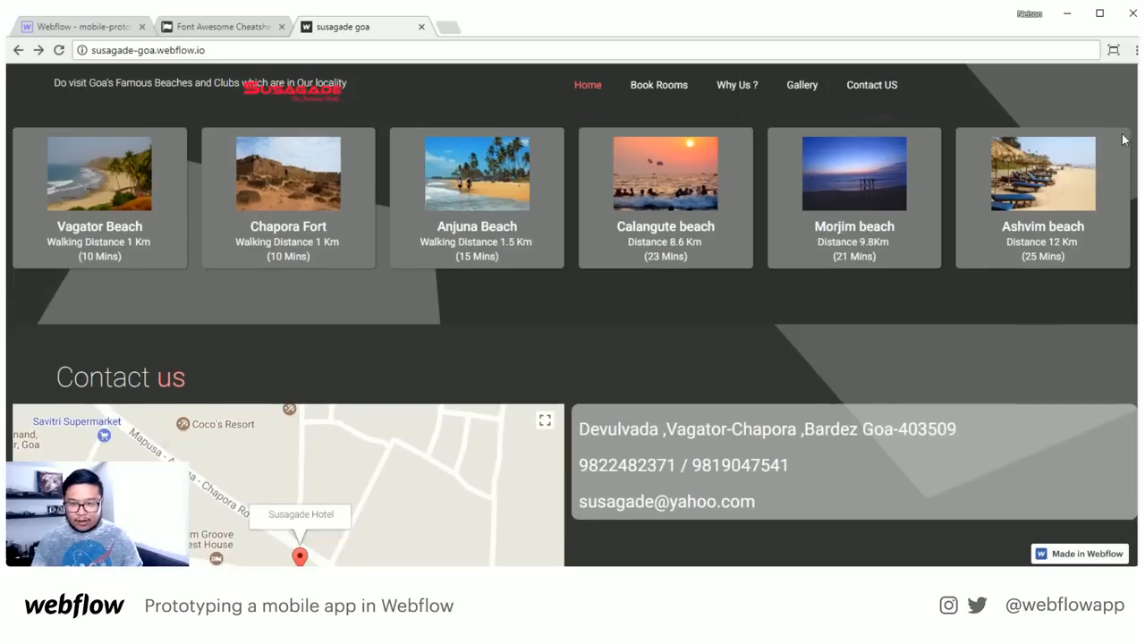
scroll(1019, 452, down, 1)
scroll(1018, 459, down, 2)
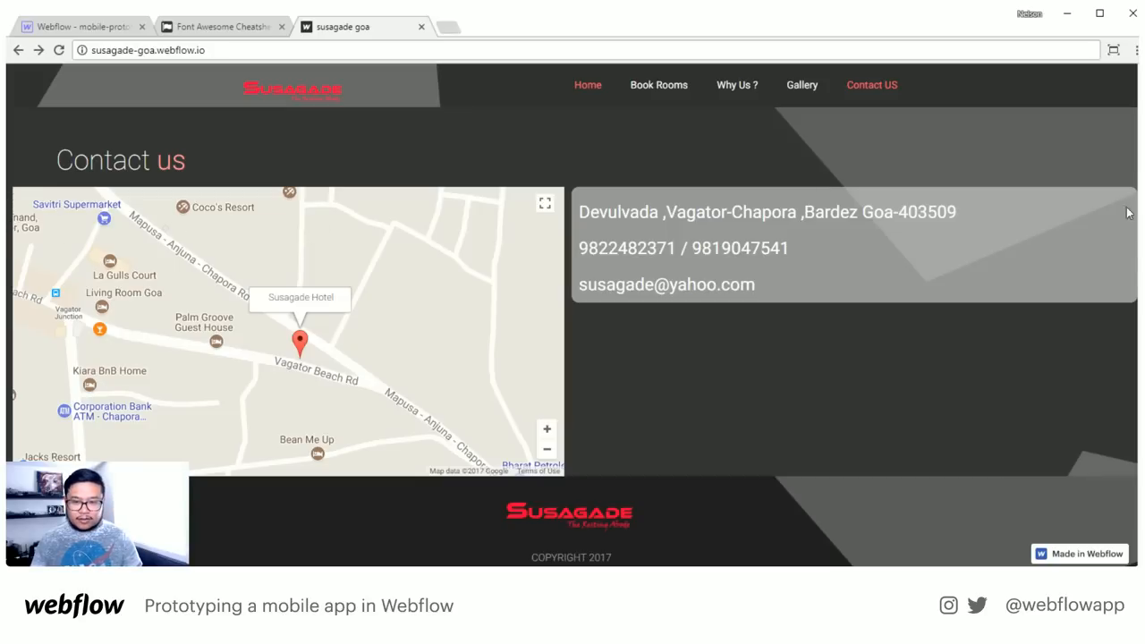
Inspect the designer credit in the footer, and look back over the whole home page up to the hero section
scroll(1052, 333, down, 1)
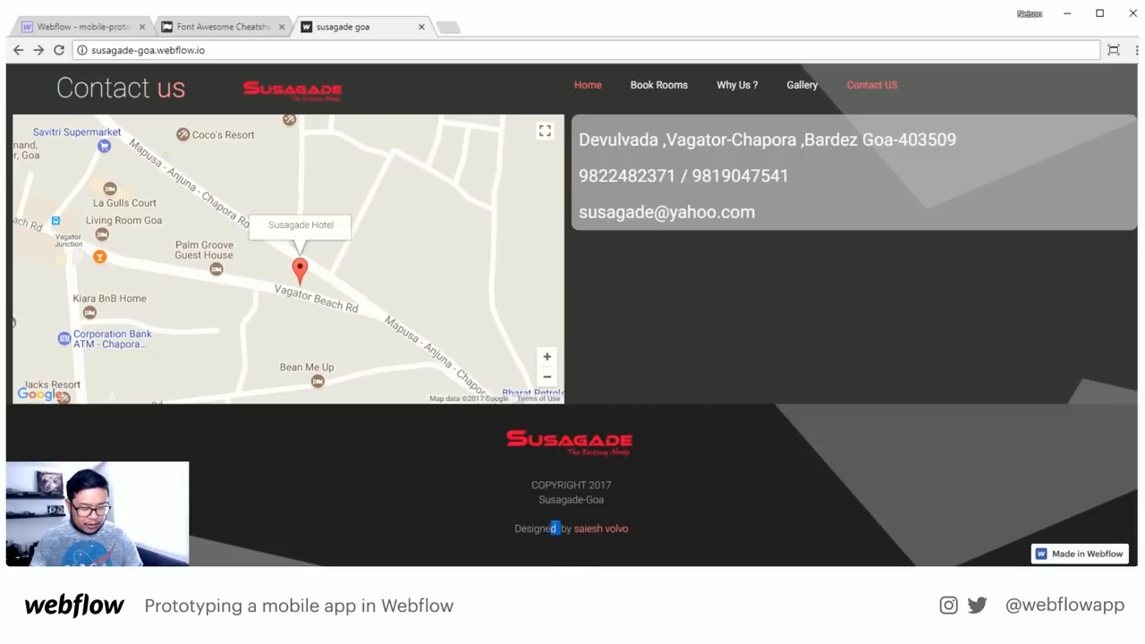
double_click(535, 529)
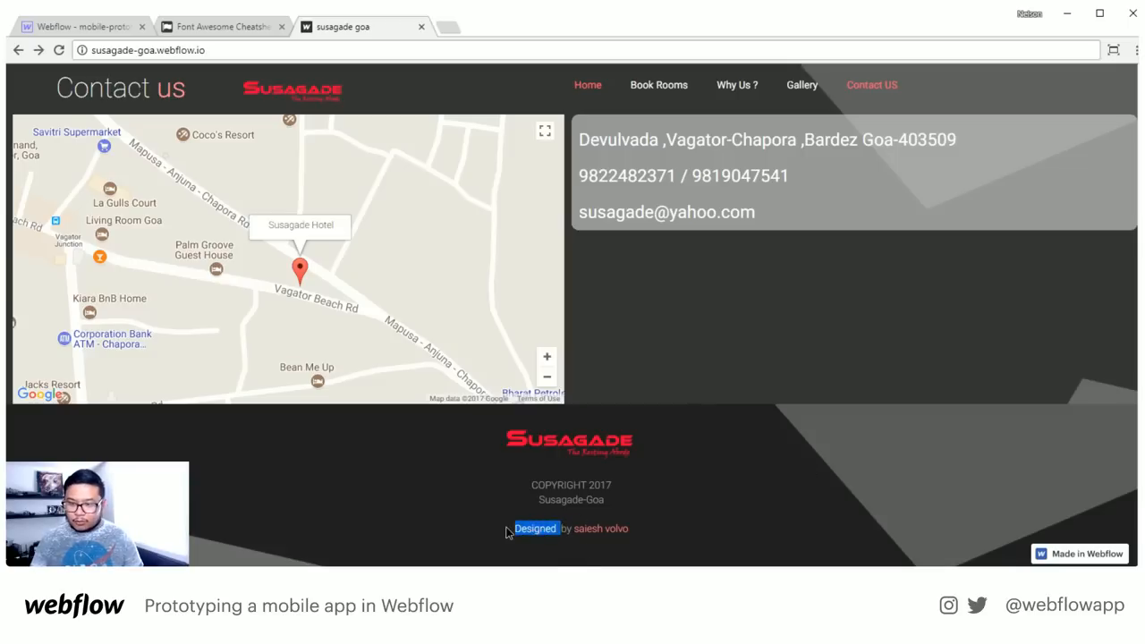
click(837, 489)
scroll(838, 489, up, 15)
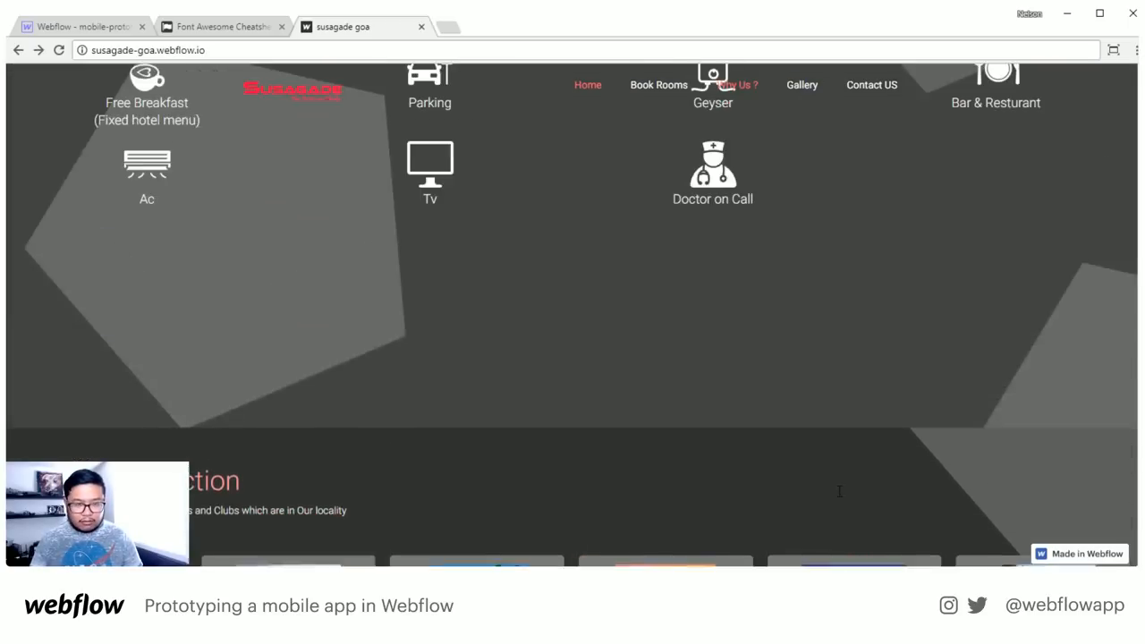
scroll(838, 491, up, 3)
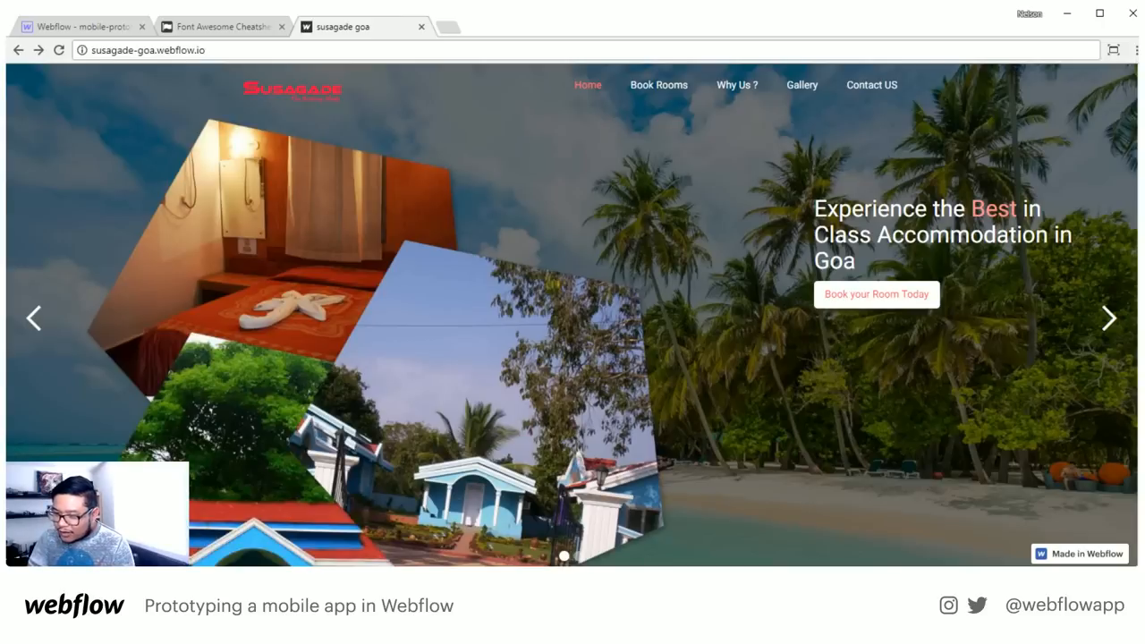
Switch to the Webflow mobile prototype and set both toggle off actions, switch move and wrapper background color, to a 0.2 s duration
click(105, 27)
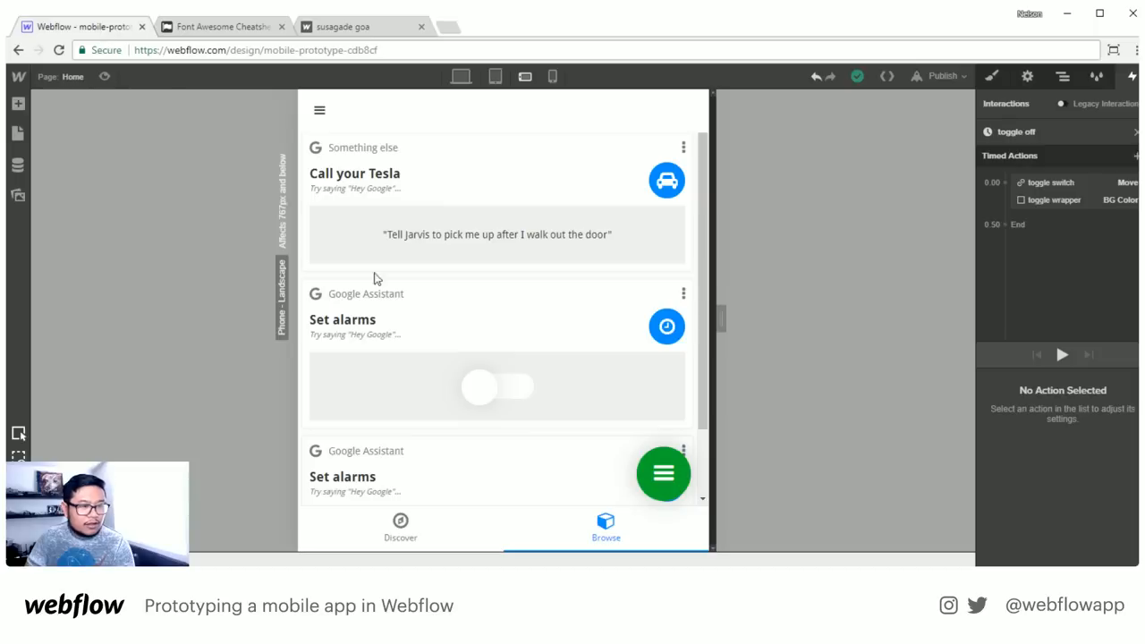
click(1051, 182)
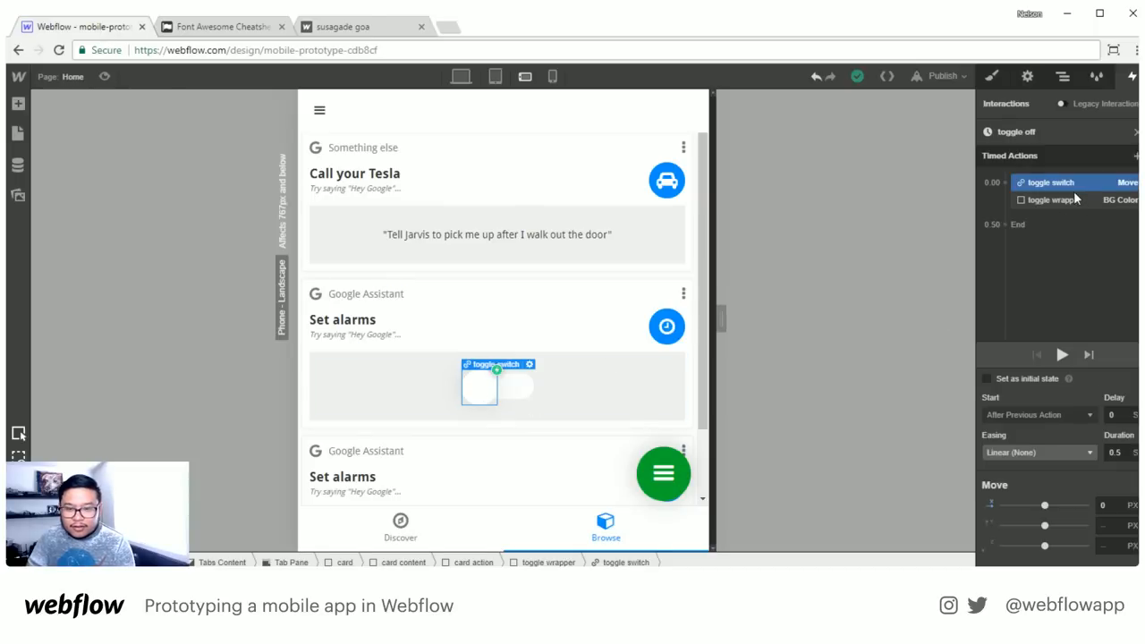
click(1115, 453)
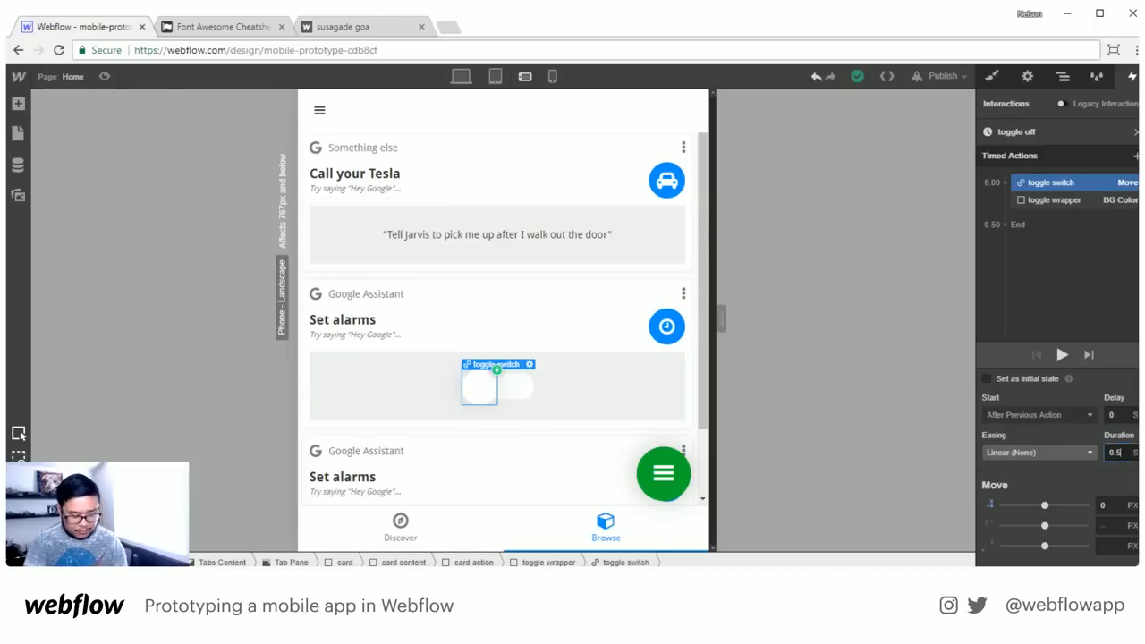
click(1081, 204)
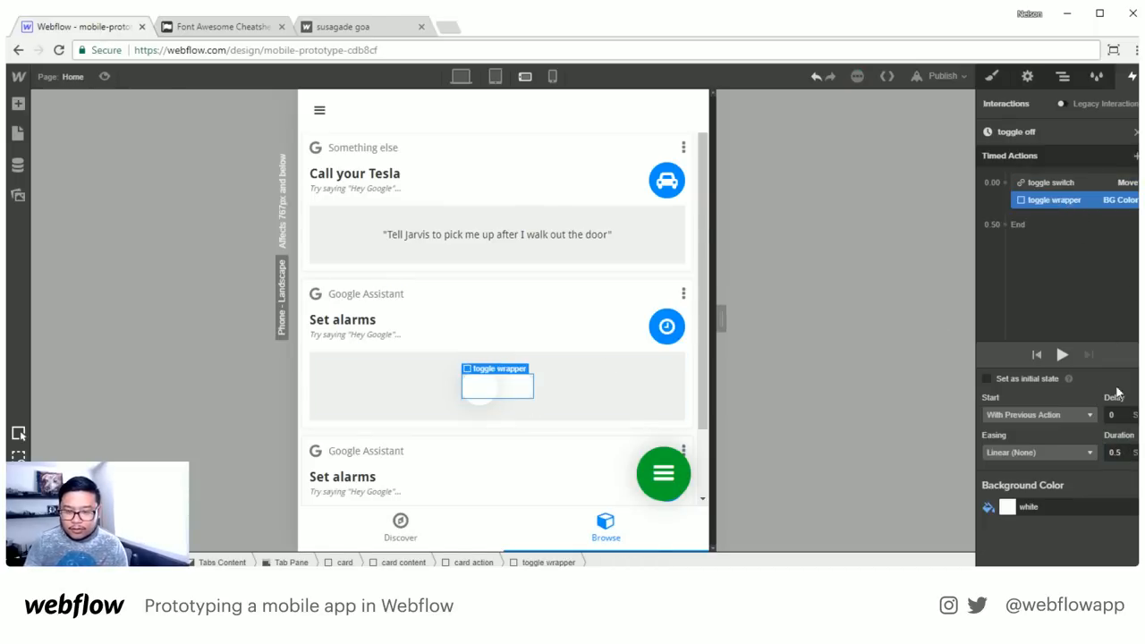
click(1118, 452)
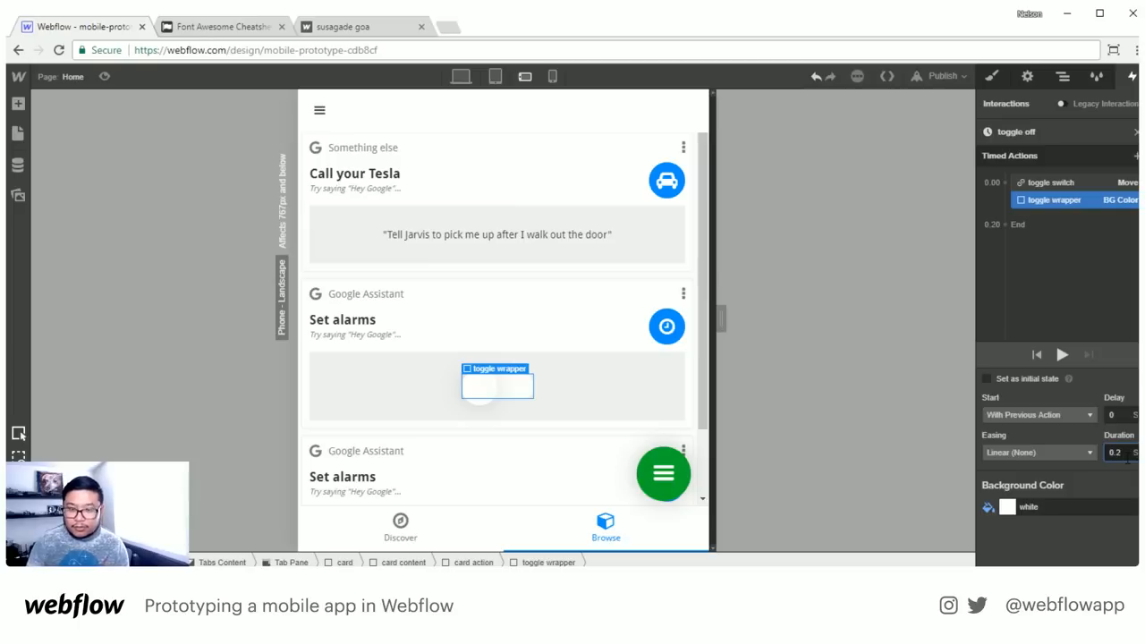
click(482, 390)
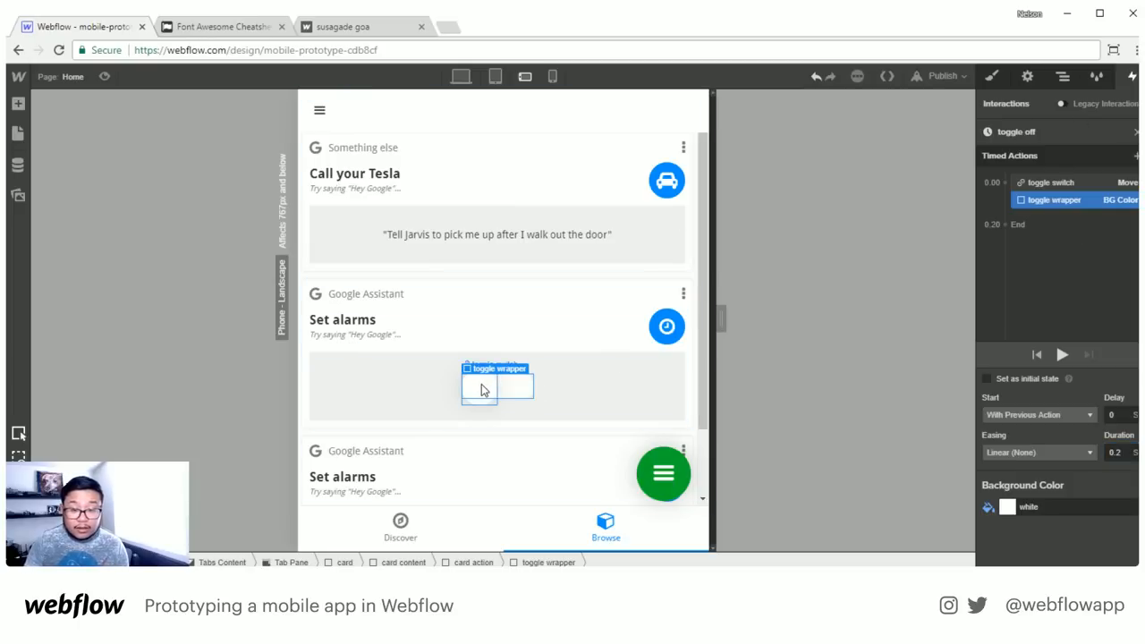
click(1136, 132)
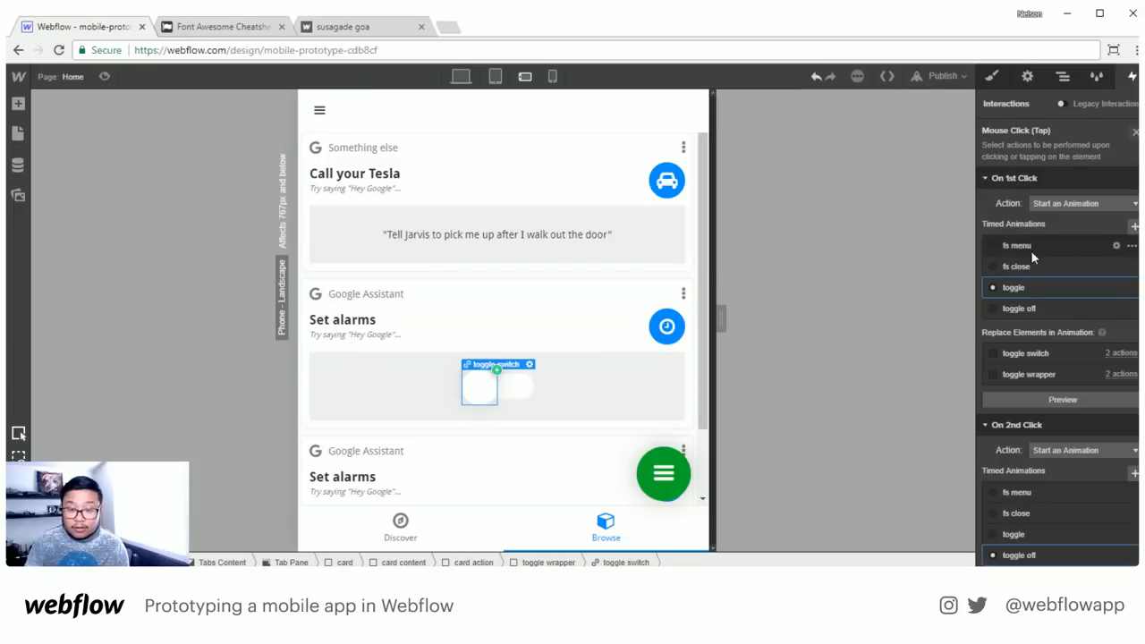
In the toggle animation, set the duration of the non-initial toggle switch move and toggle wrapper background color actions to 0.2 s
click(1115, 287)
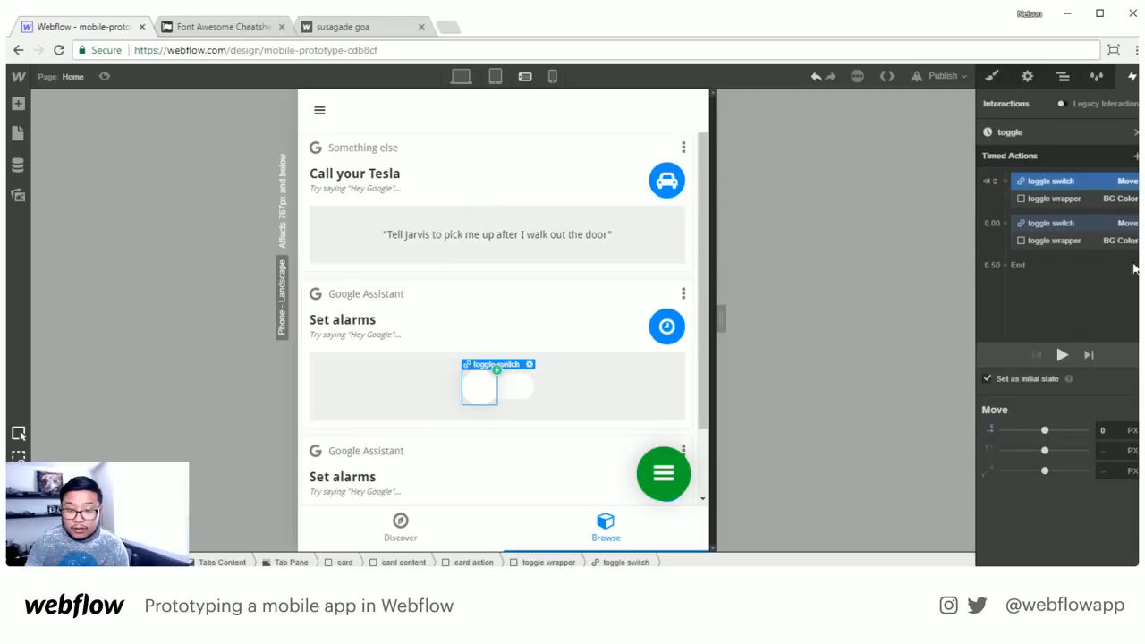
click(1054, 222)
click(1116, 452)
key(BackSpace)
text(2)
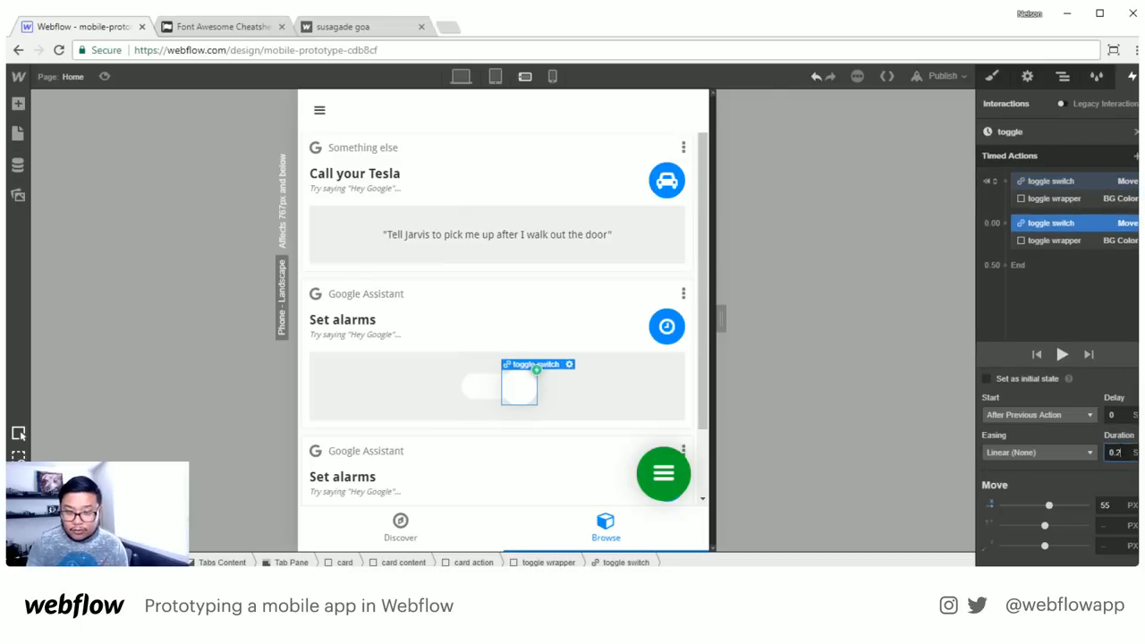
click(1102, 240)
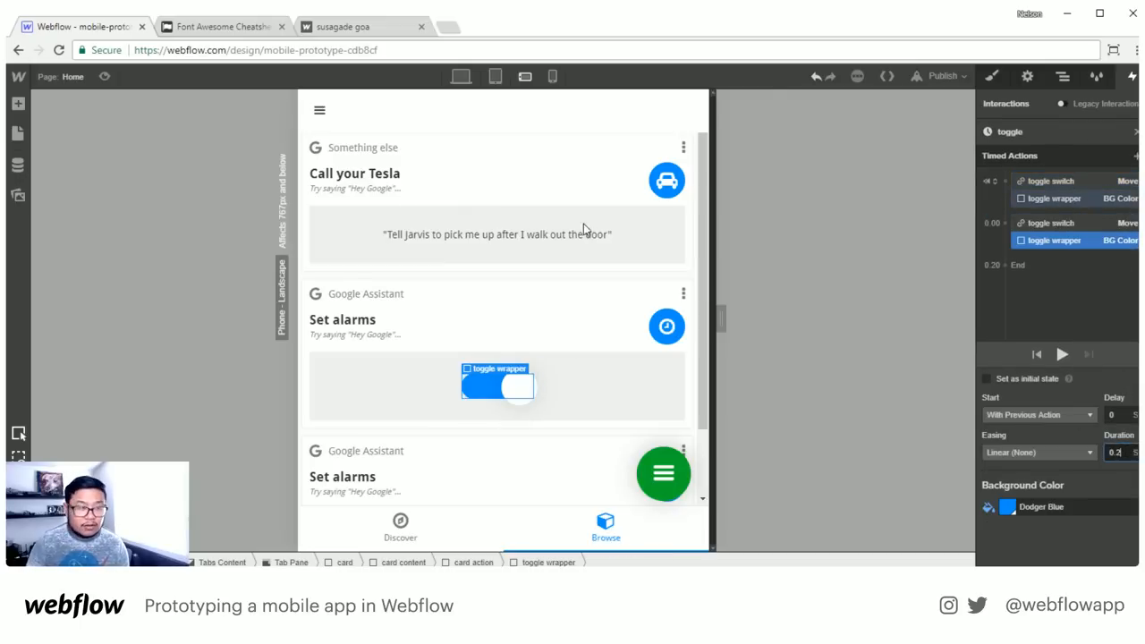
Preview the prototype and test the Set alarms toggle by switching it on and off several times
click(104, 77)
click(549, 389)
click(593, 396)
click(549, 391)
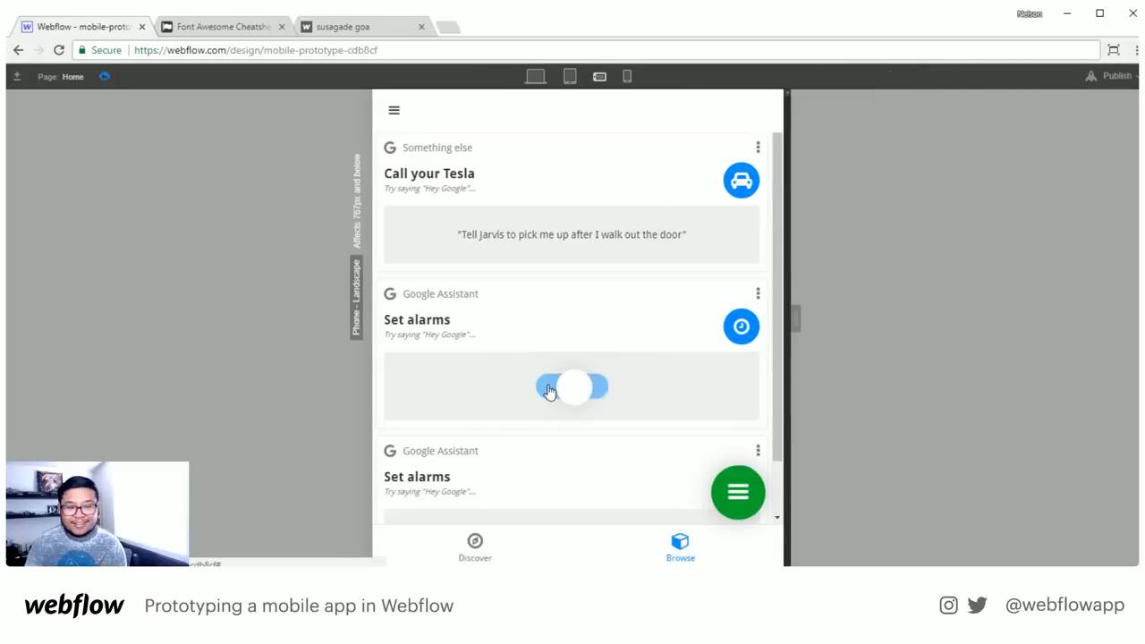
click(588, 394)
click(561, 397)
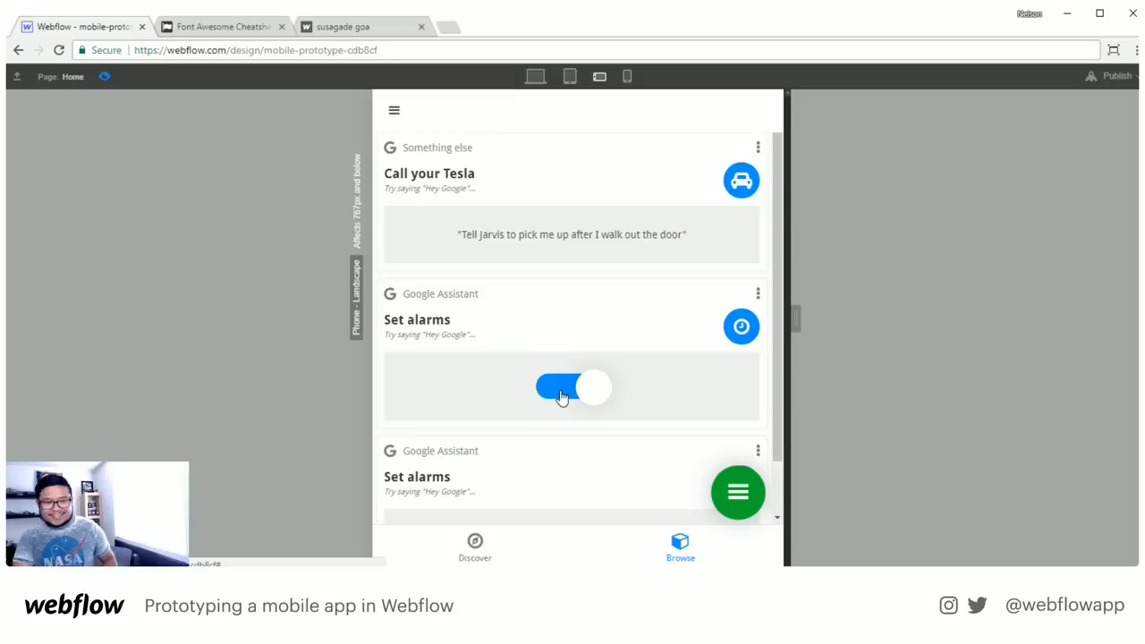
click(588, 398)
click(555, 398)
click(597, 390)
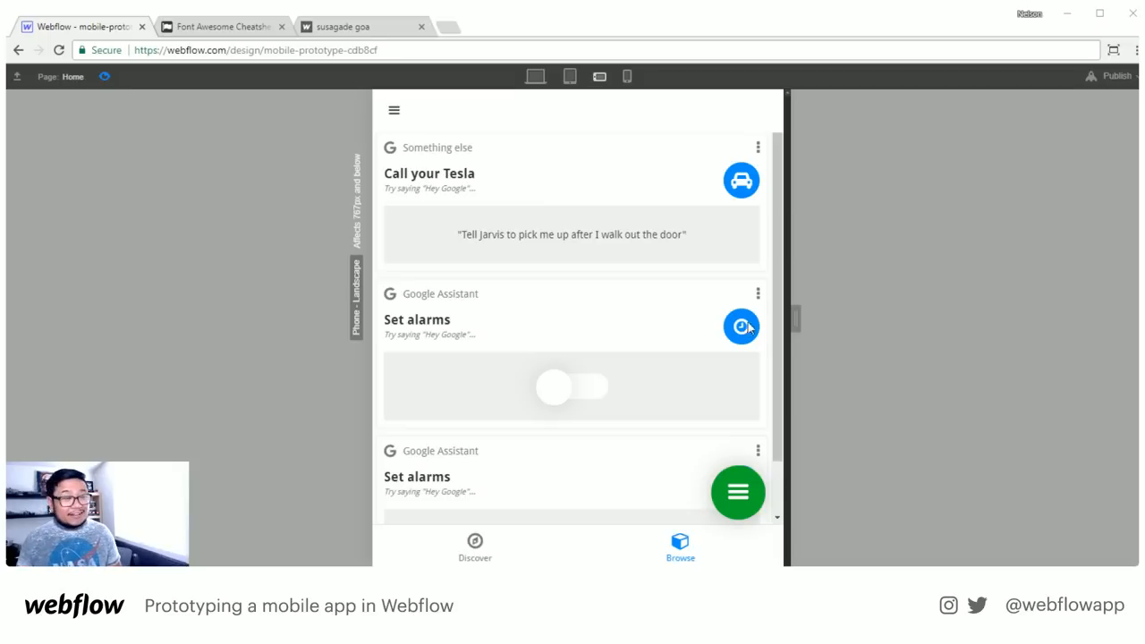
Open sweet-little-babies.webflow.io in place of the Susagade hotel website
click(324, 31)
click(330, 54)
text(sweet-little-babies.webflow.io)
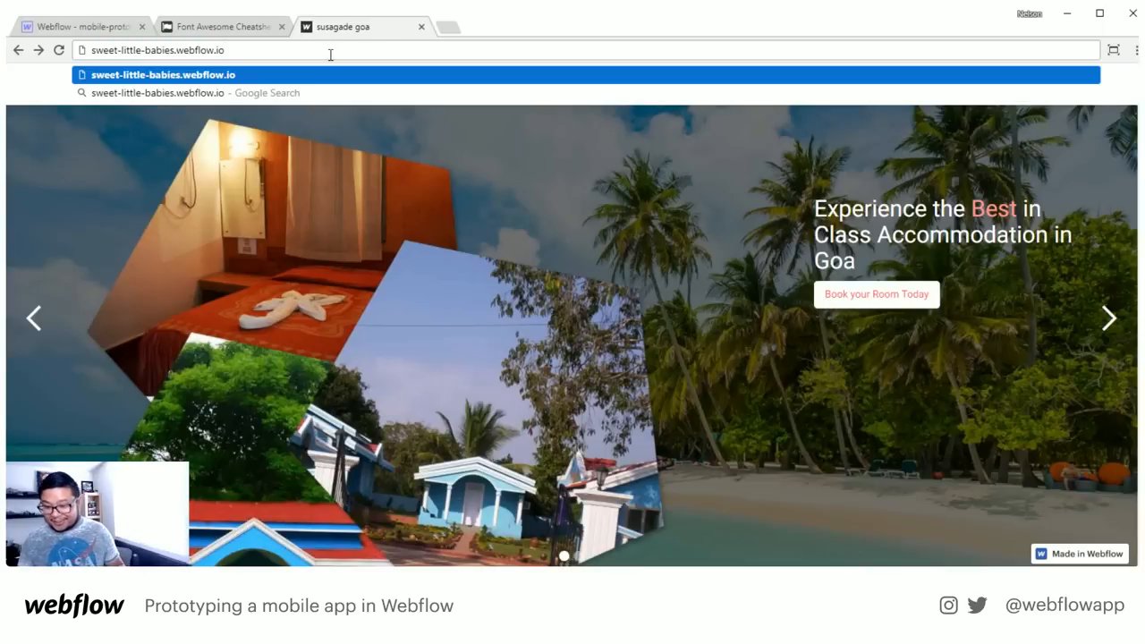
key(Return)
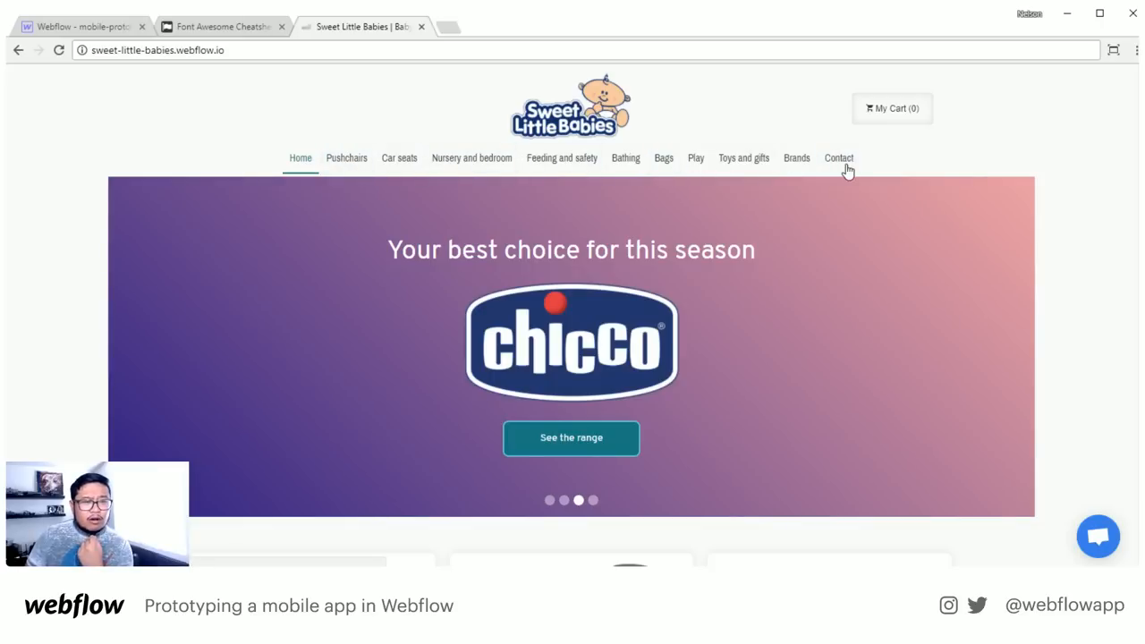
Examine the Sweet Little Babies home page, covering its navigation, Chicco hero slider and product category cards
scroll(1002, 419, down, 3)
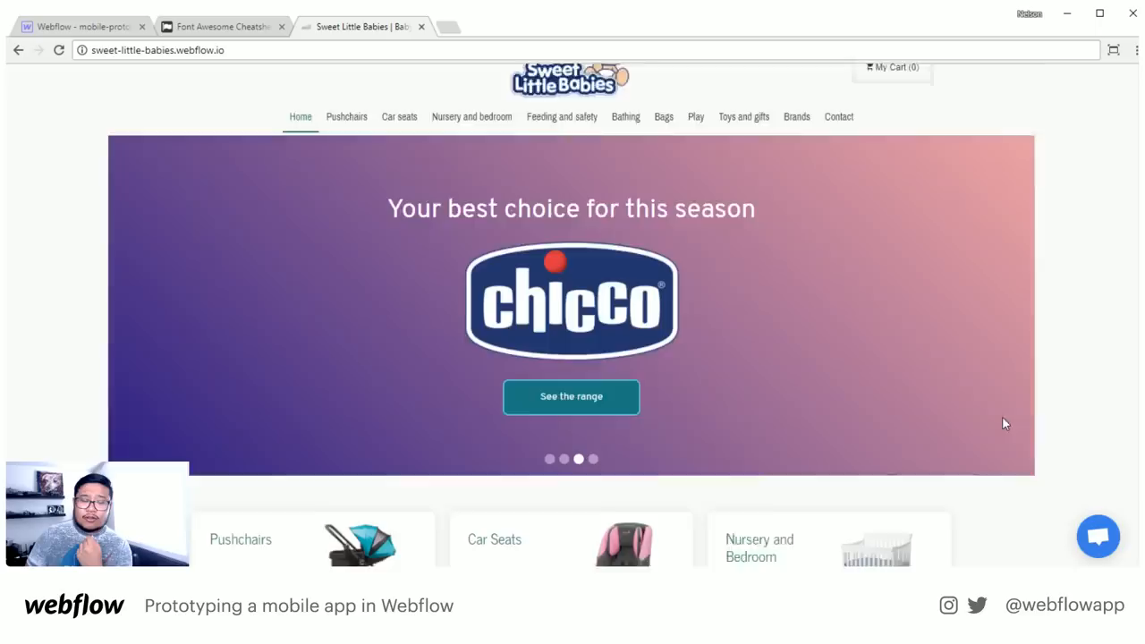
scroll(1002, 416, up, 3)
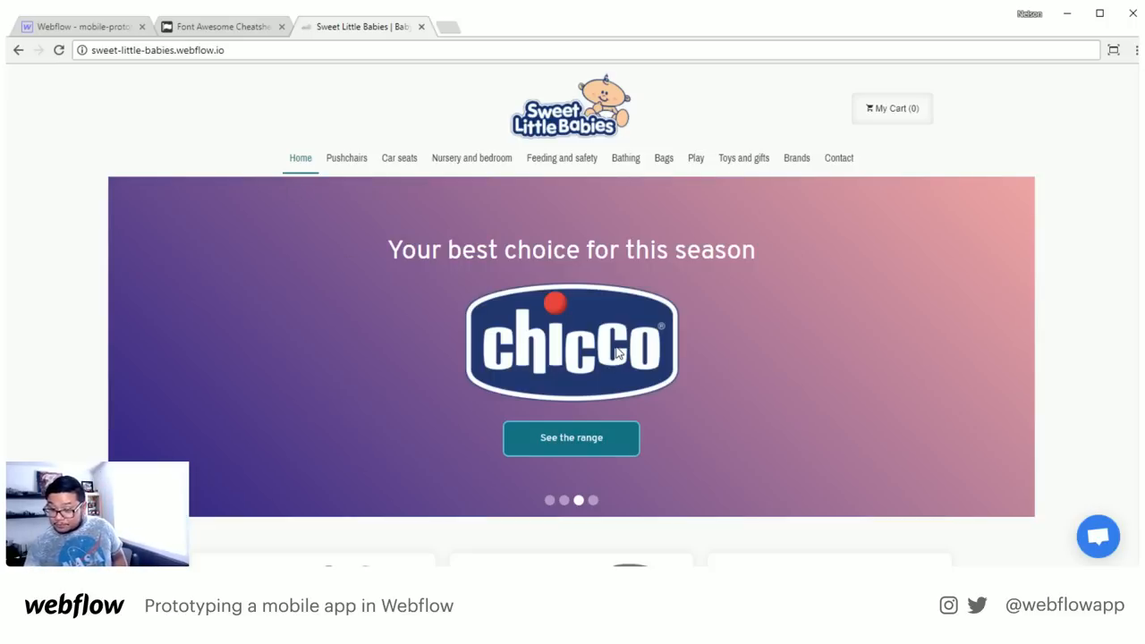
scroll(615, 352, down, 3)
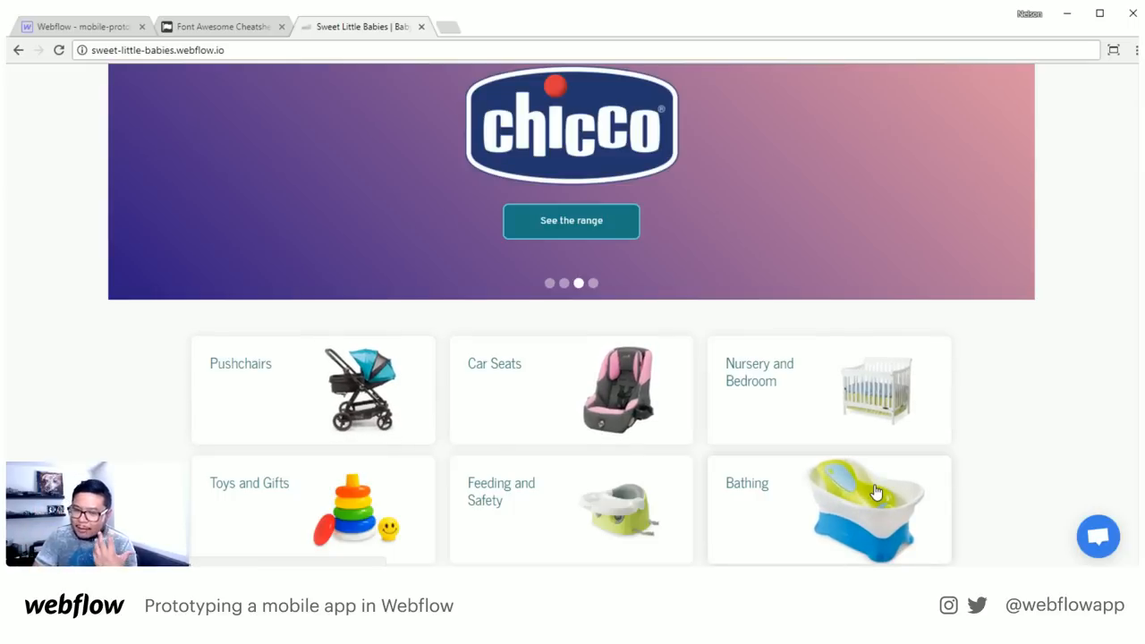
Examine the remaining product category cards, the layered Featured Products heading and the featured product cards
scroll(800, 491, down, 1)
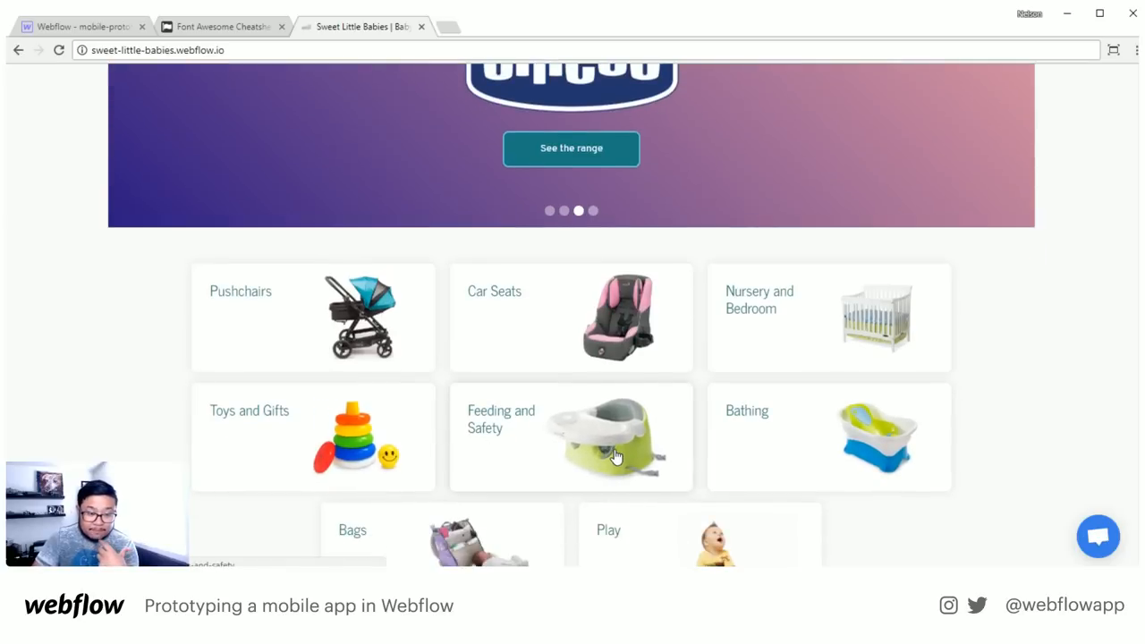
scroll(613, 483, down, 1)
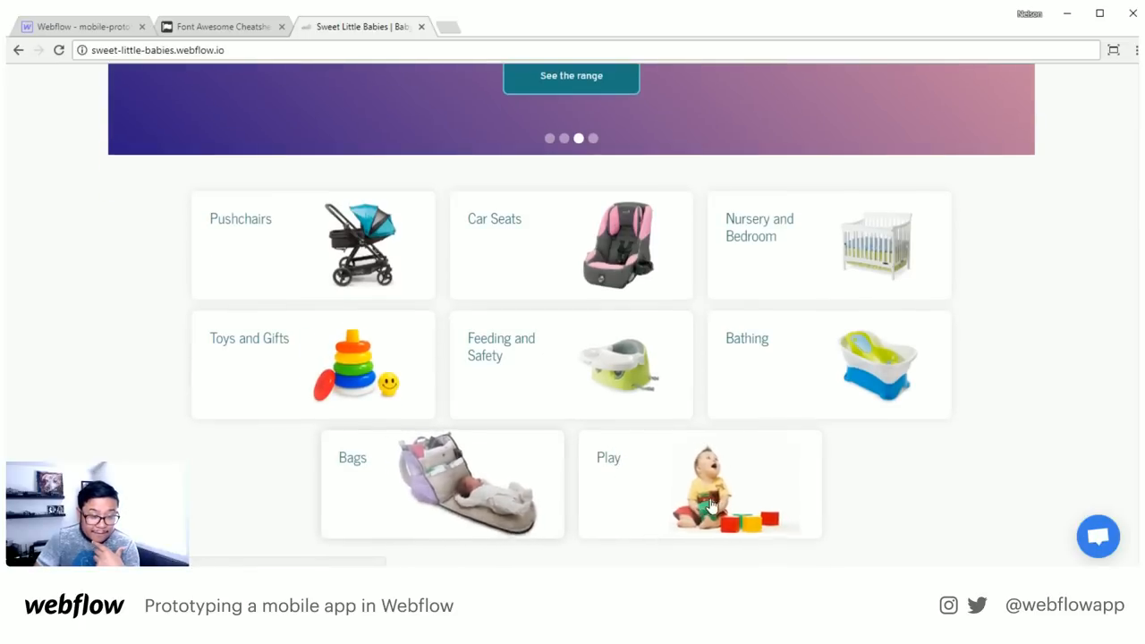
scroll(422, 438, down, 1)
scroll(422, 438, down, 4)
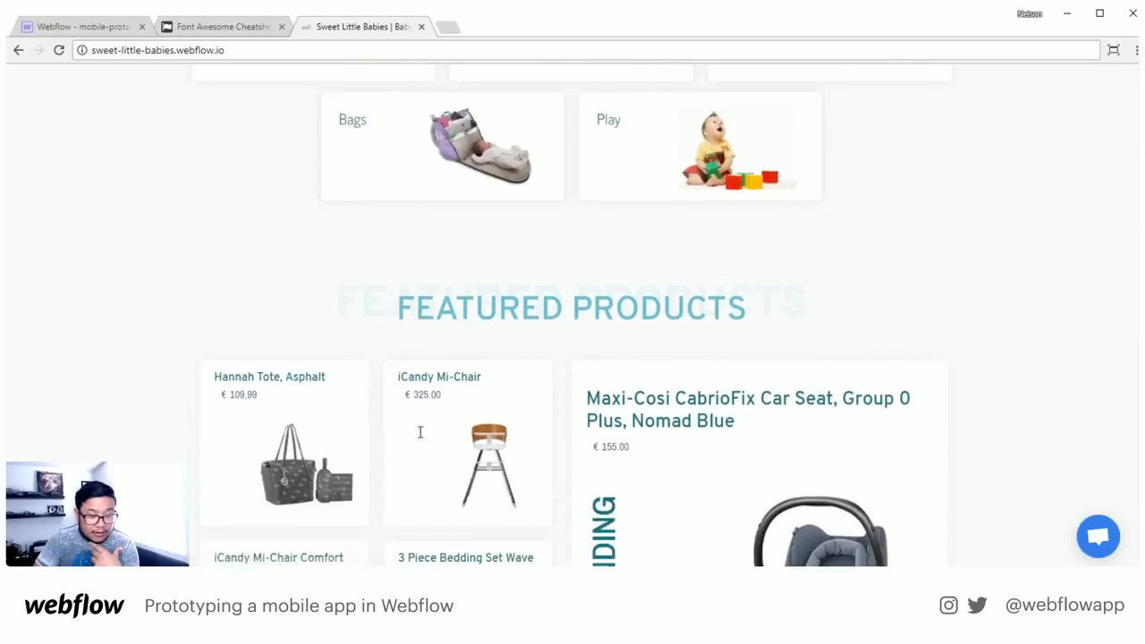
drag(339, 271, 582, 258)
click(818, 287)
drag(340, 270, 746, 285)
click(298, 287)
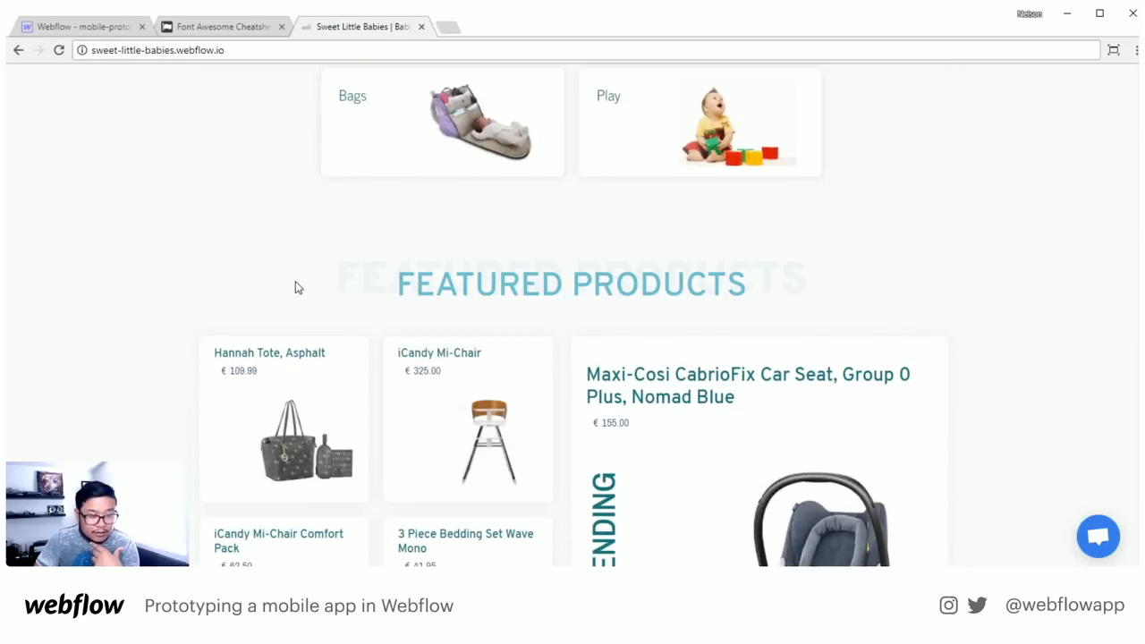
scroll(398, 338, down, 3)
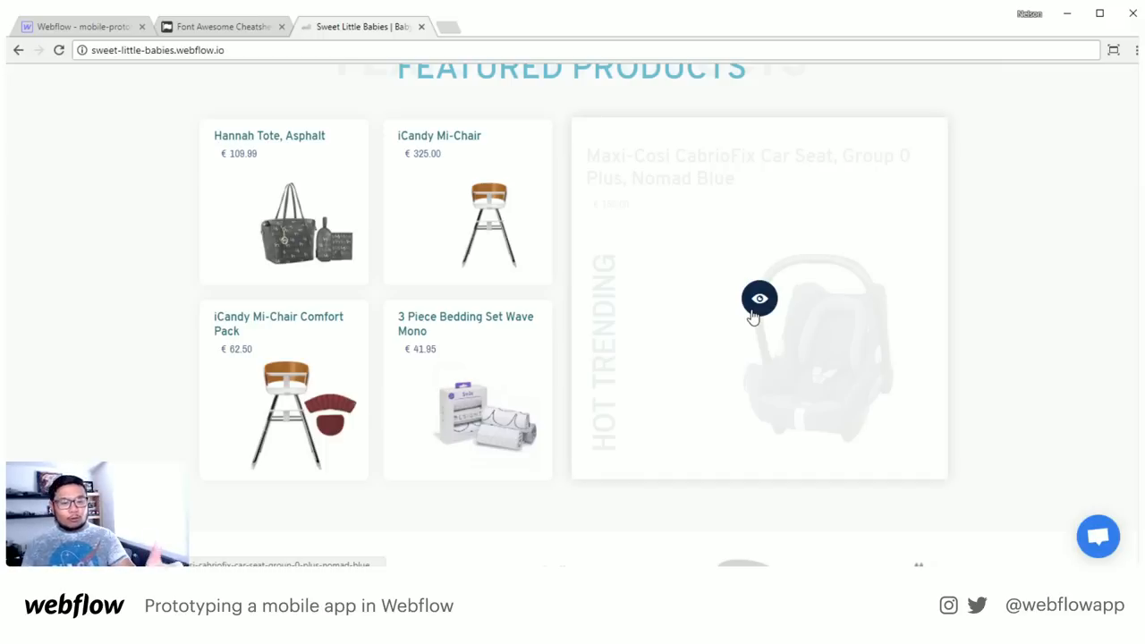
Compare the hover effects on the category cards with those on the Featured Products cards
scroll(753, 315, up, 6)
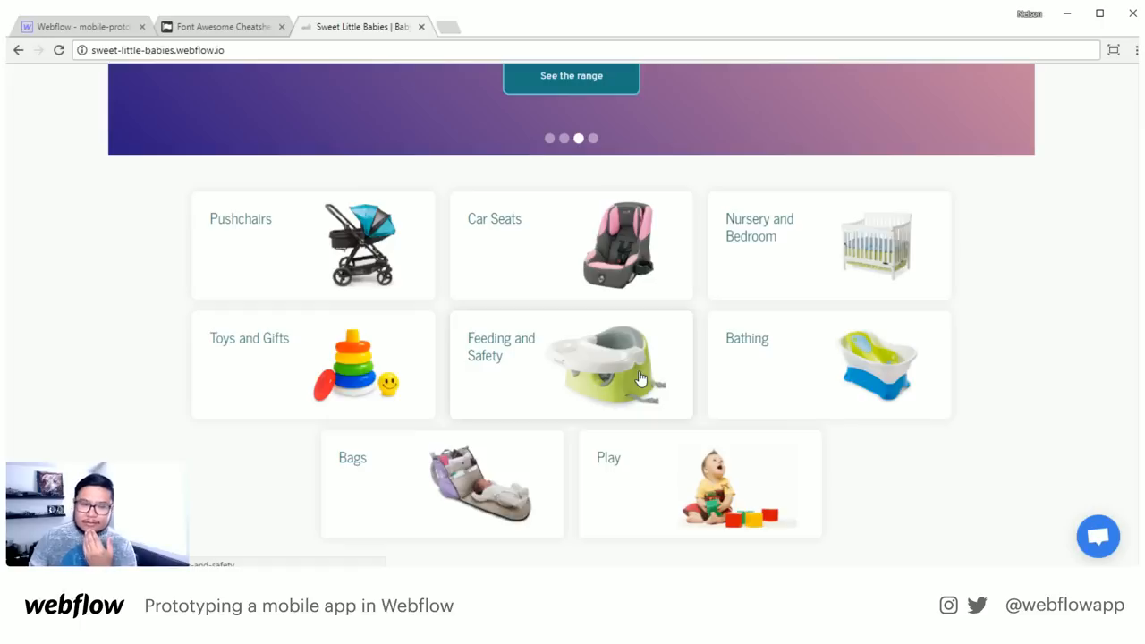
scroll(640, 379, down, 1)
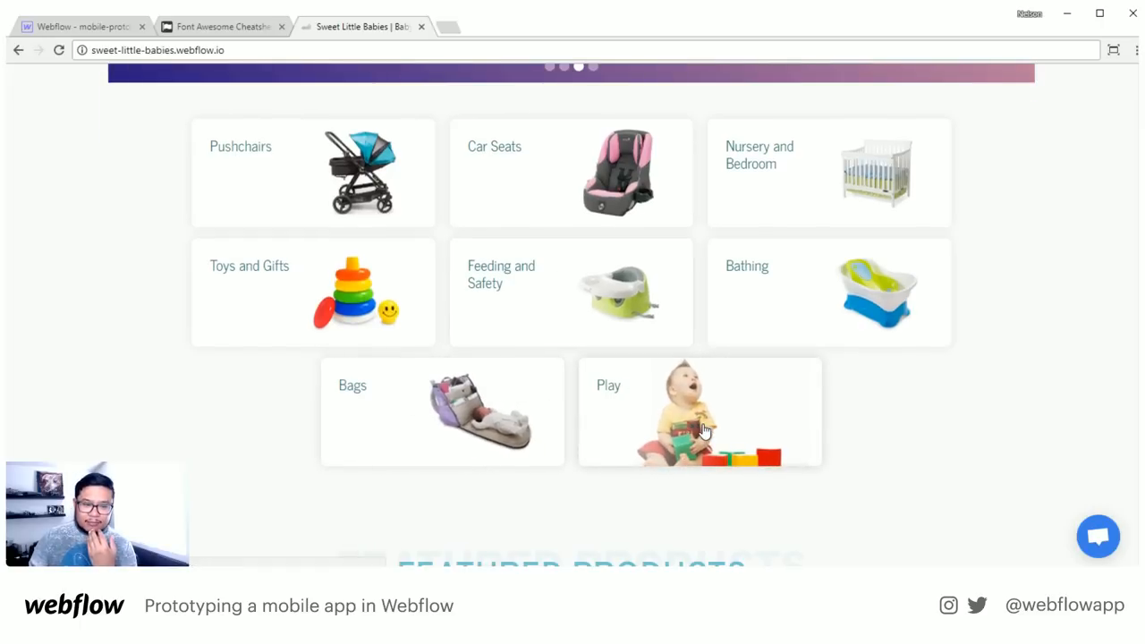
scroll(703, 430, up, 1)
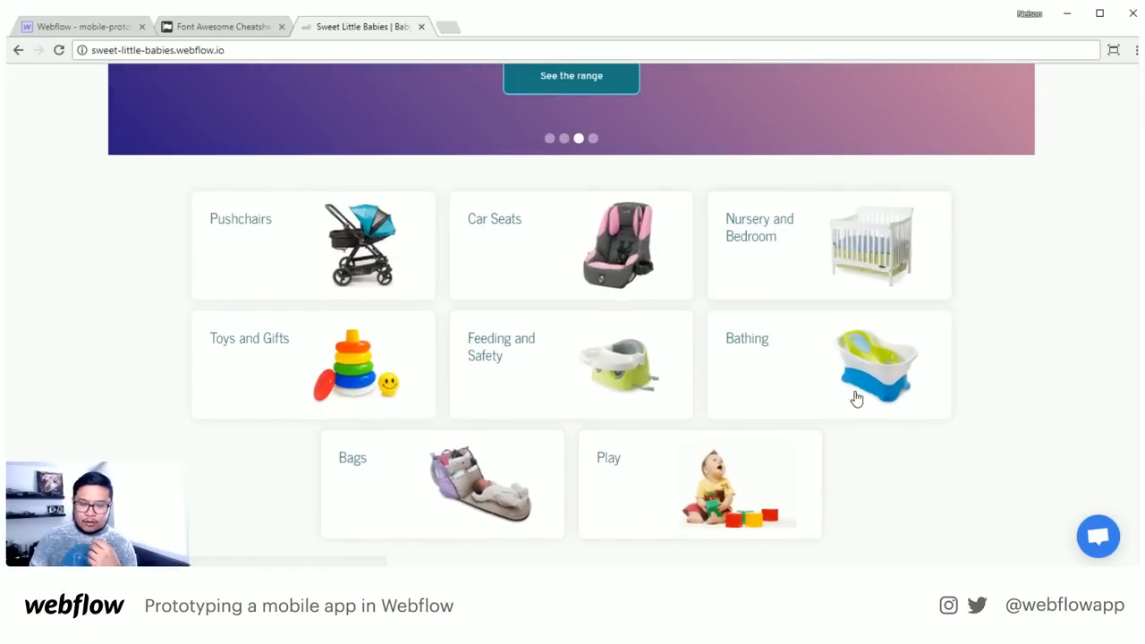
scroll(856, 396, down, 4)
scroll(856, 396, down, 3)
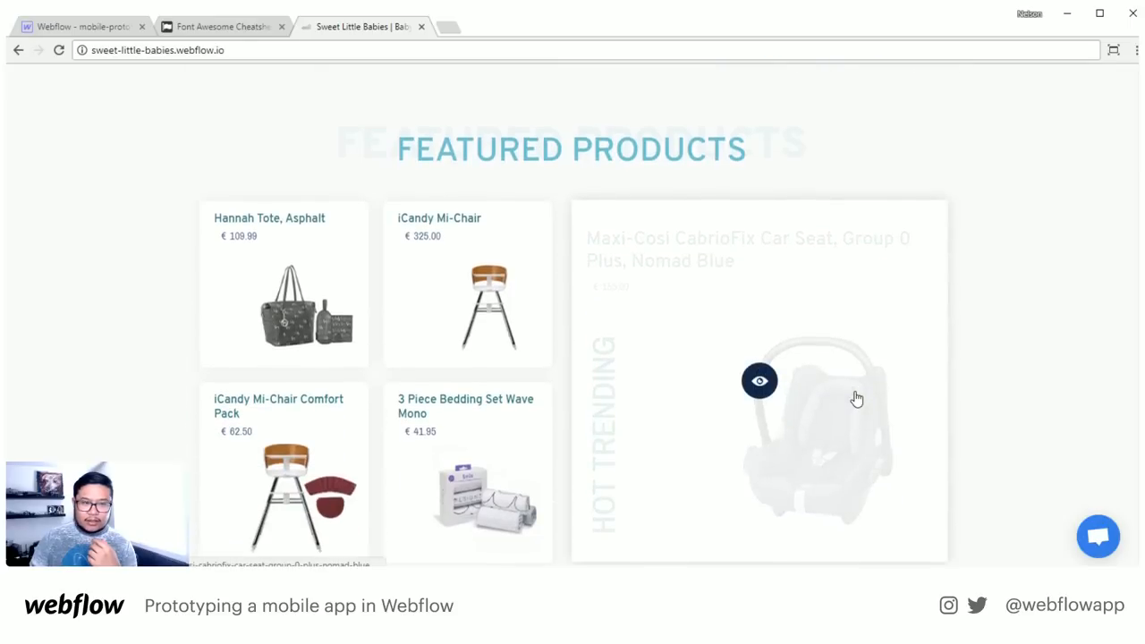
scroll(856, 397, up, 5)
scroll(638, 411, down, 4)
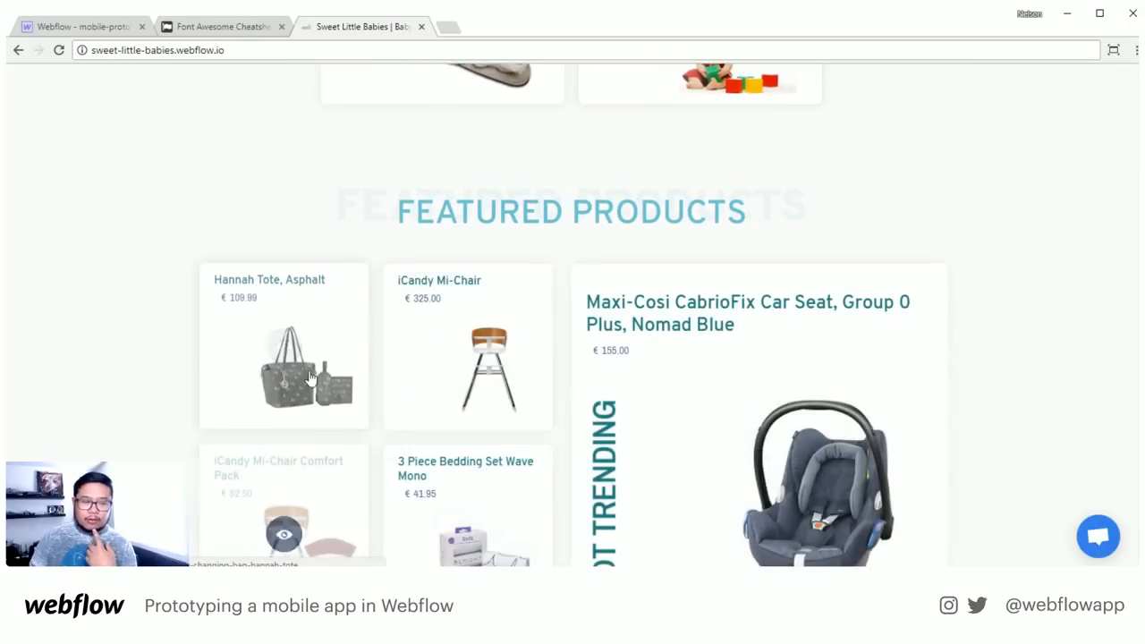
Review the brand logos, Latest Arrivals cards, customer testimonial banner and Hand Picked Products section
scroll(716, 433, down, 3)
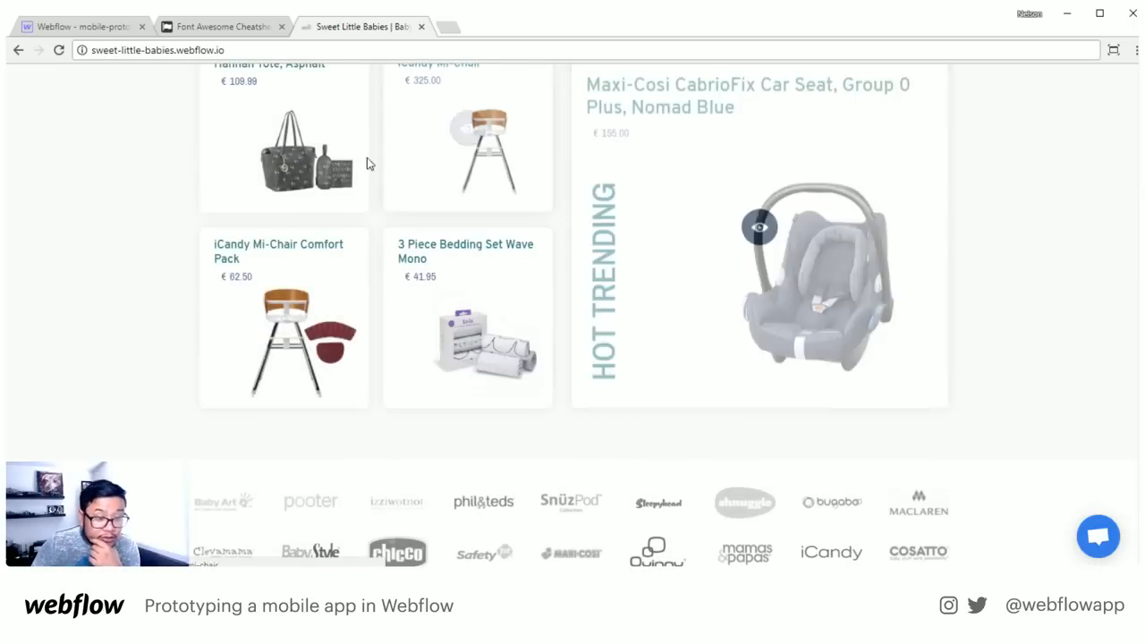
scroll(359, 287, down, 3)
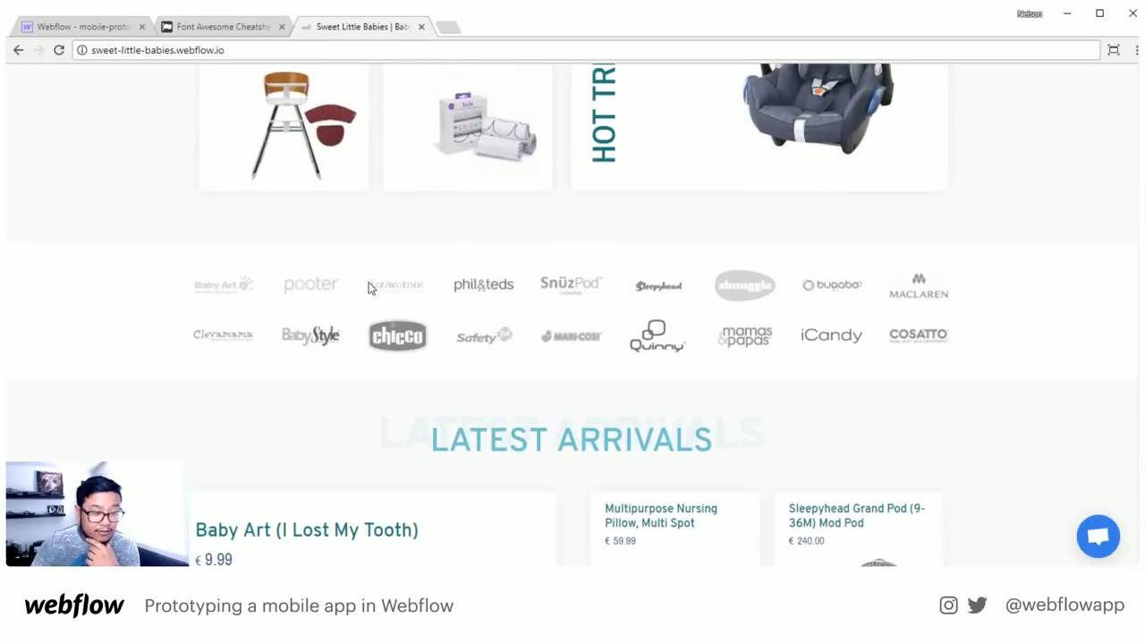
scroll(537, 376, down, 3)
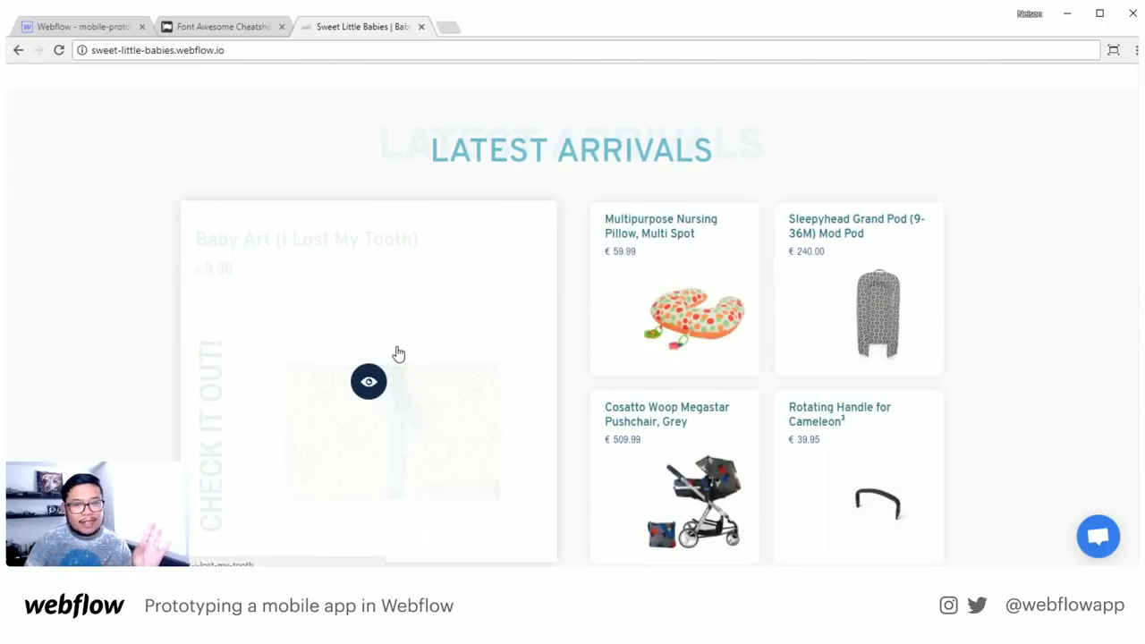
scroll(396, 352, down, 3)
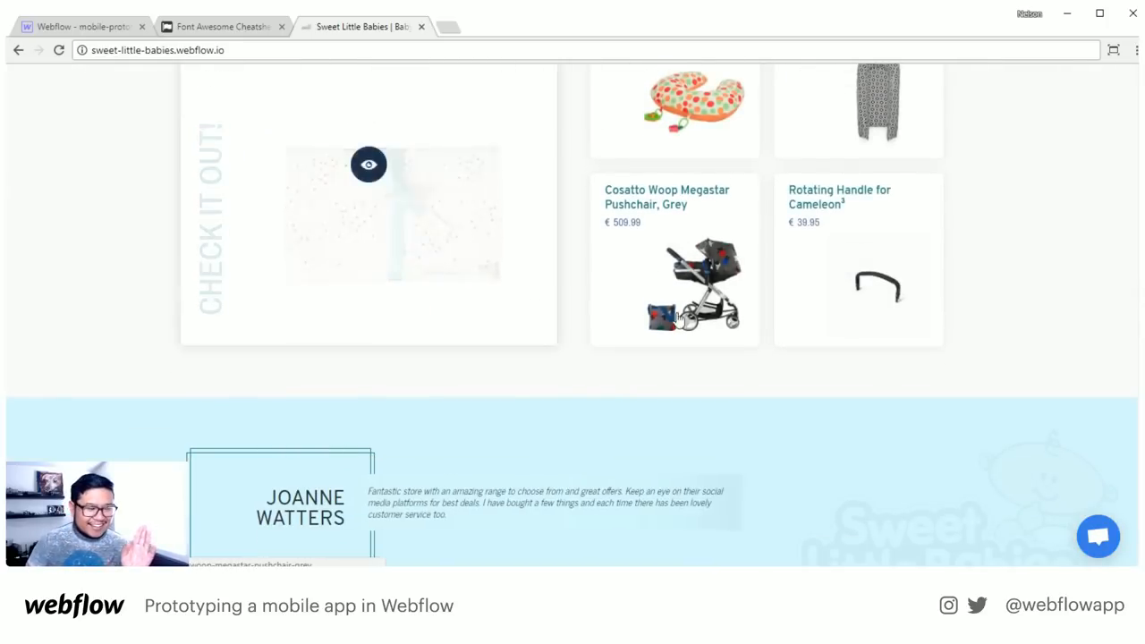
scroll(764, 373, down, 3)
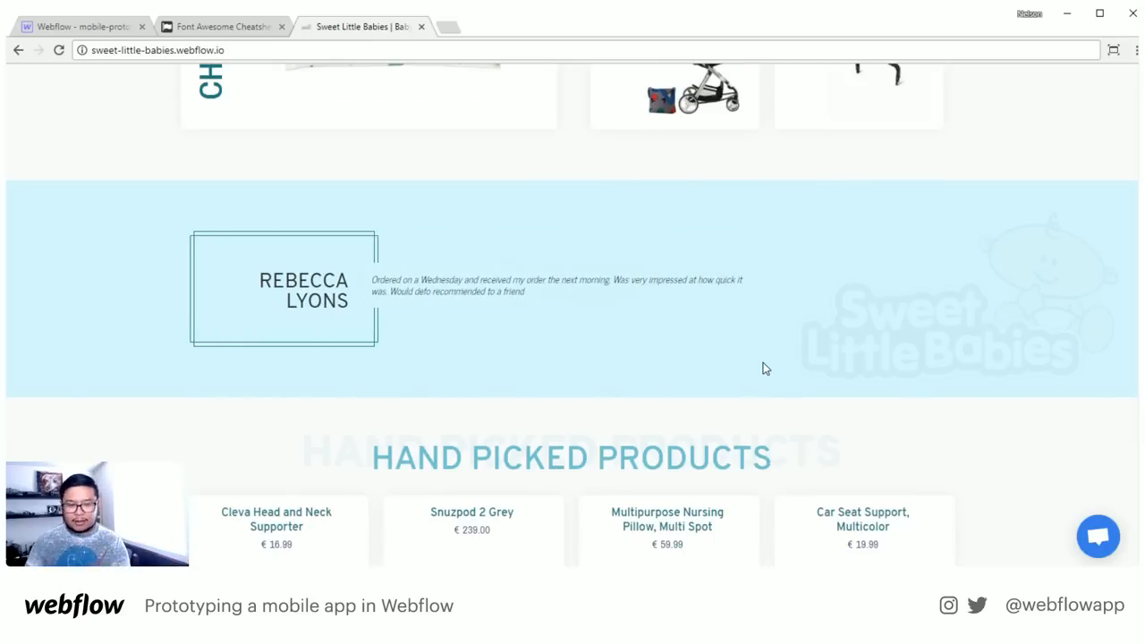
scroll(765, 368, down, 3)
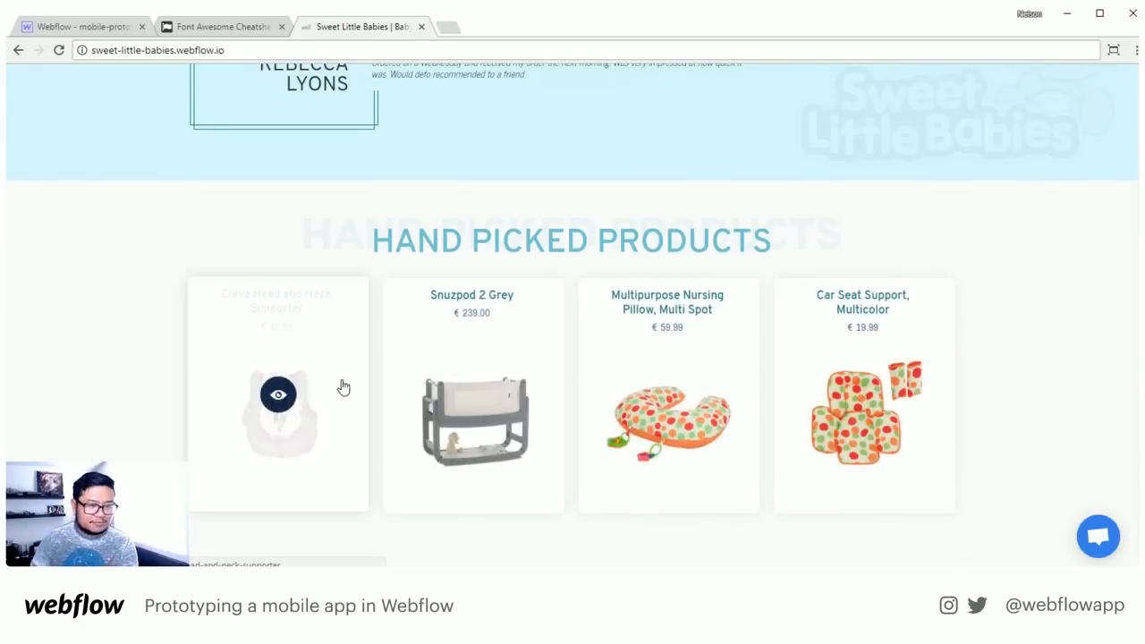
Review the store benefits row, Newsletter & Offers form, social image strip and footer of the home page
scroll(1054, 386, down, 2)
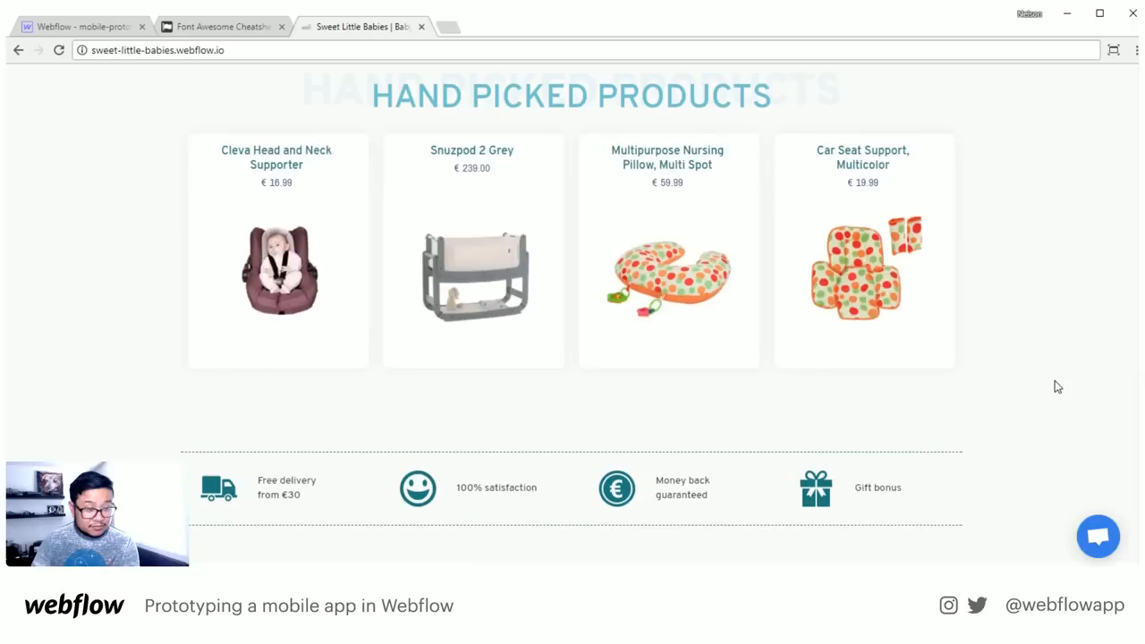
scroll(1002, 394, down, 2)
scroll(501, 233, up, 2)
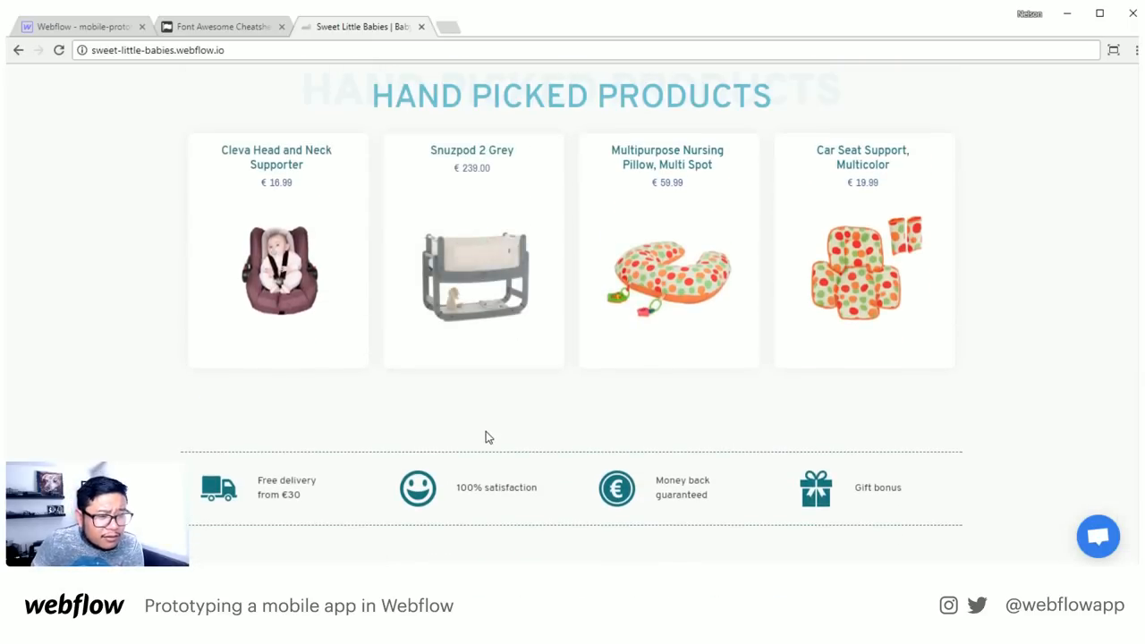
scroll(486, 436, down, 4)
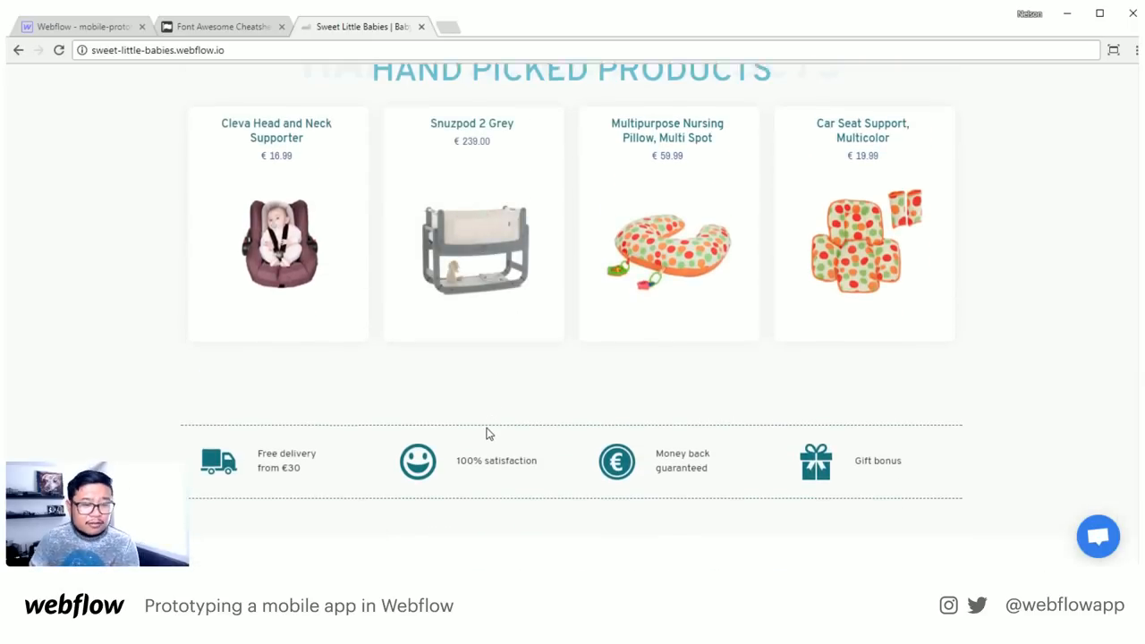
scroll(349, 238, down, 3)
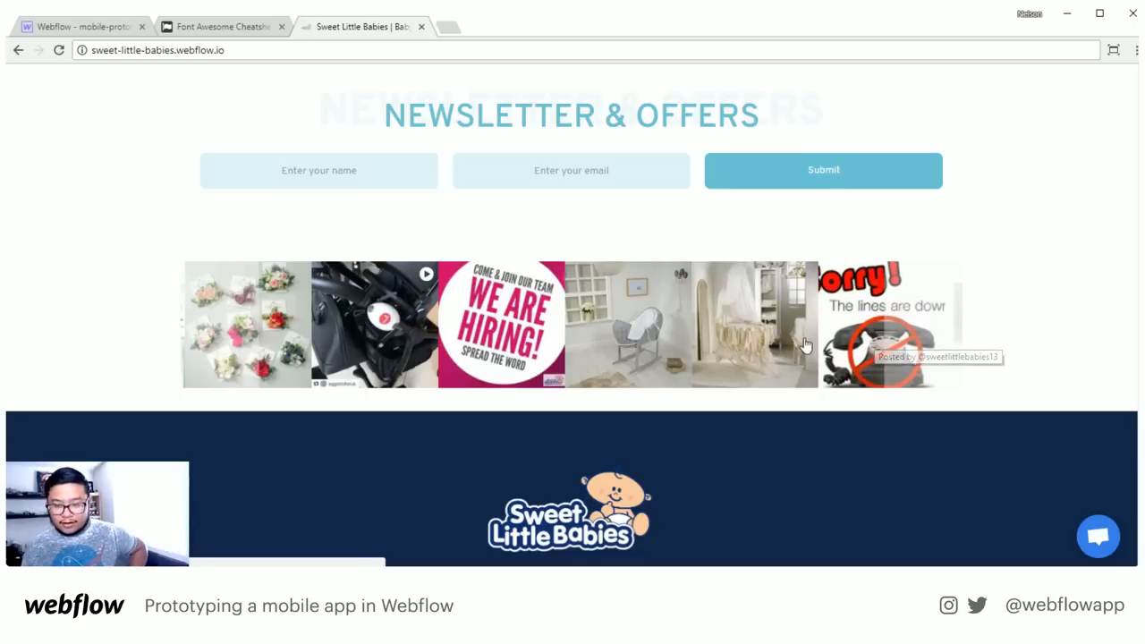
scroll(772, 345, down, 3)
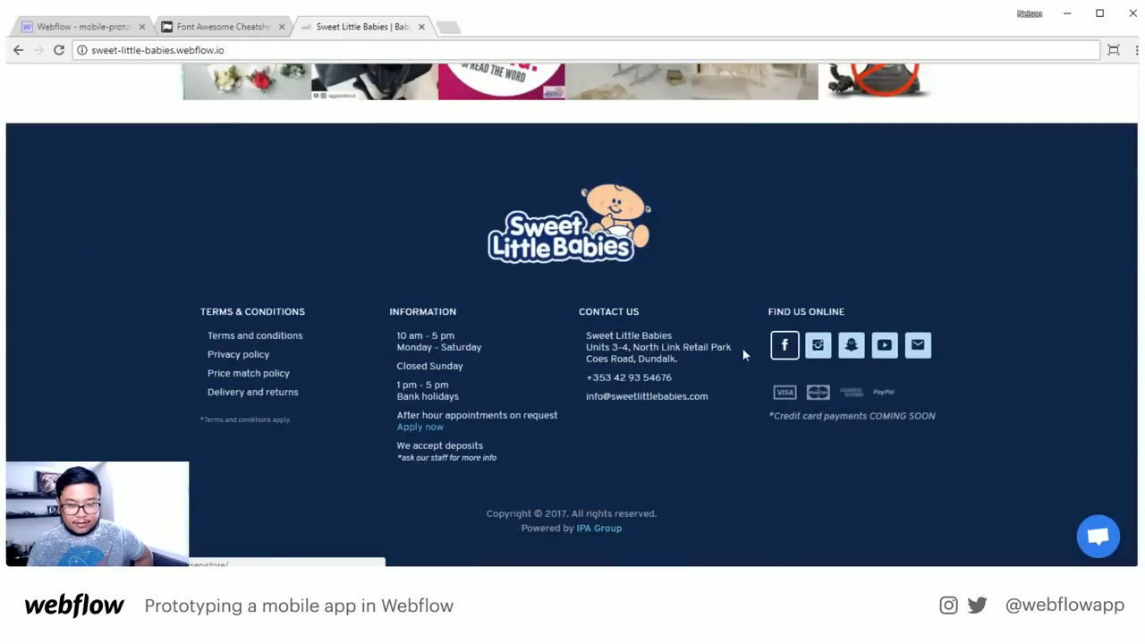
Check the site's main navigation by moving between the Pushchairs and Home pages, ending on Pushchairs
scroll(688, 497, up, 3)
scroll(687, 501, up, 15)
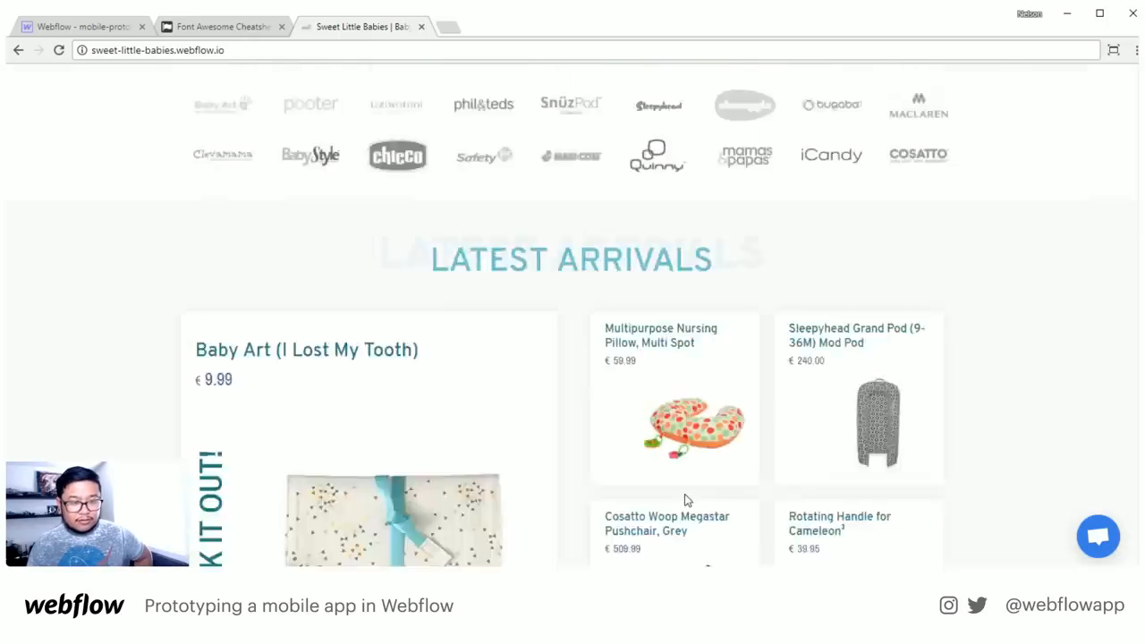
click(350, 171)
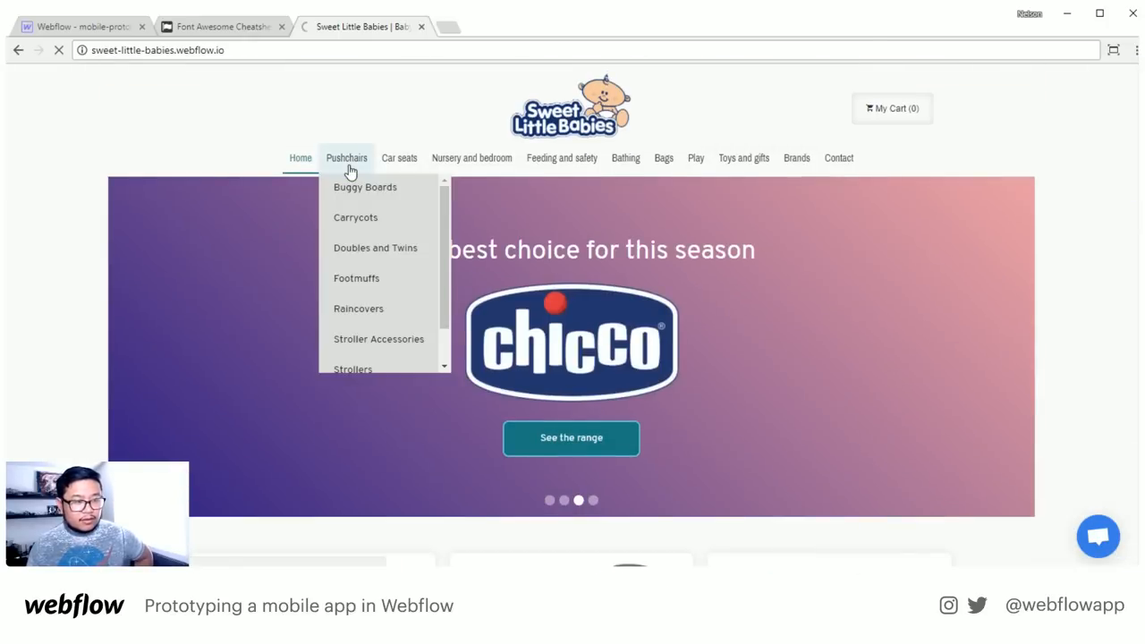
scroll(363, 340, down, 3)
scroll(363, 345, up, 3)
scroll(363, 345, down, 1)
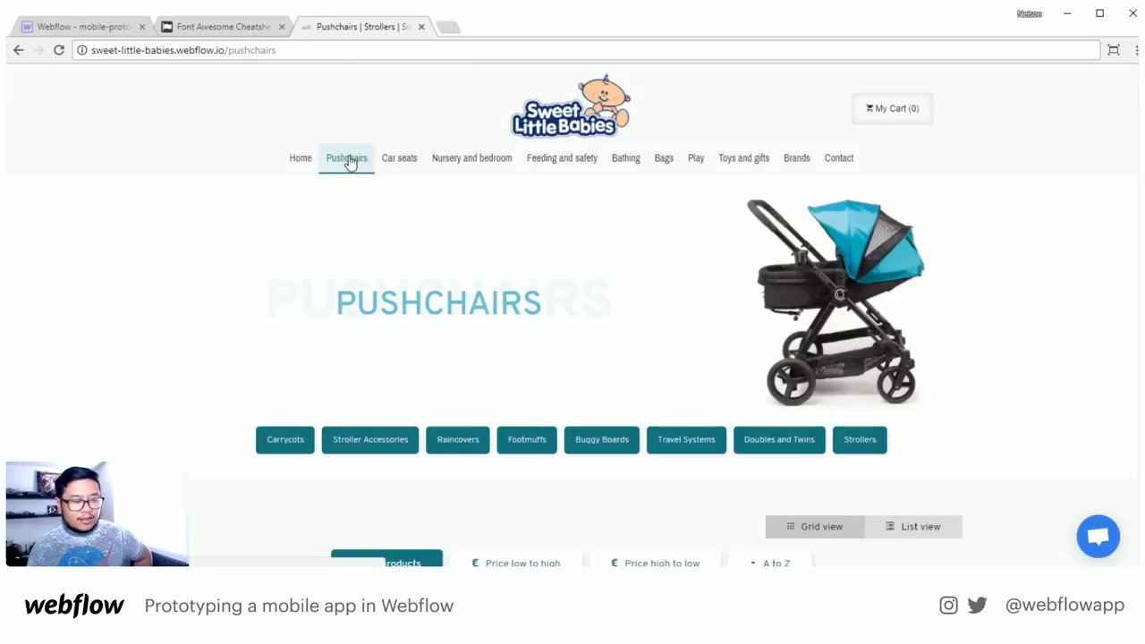
click(347, 159)
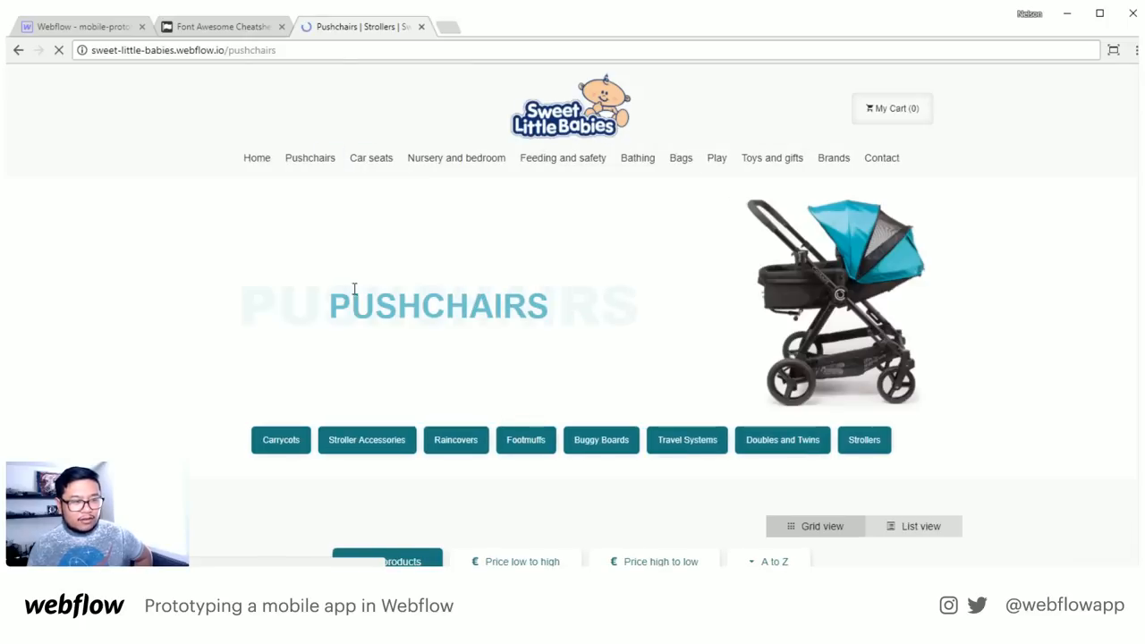
click(303, 157)
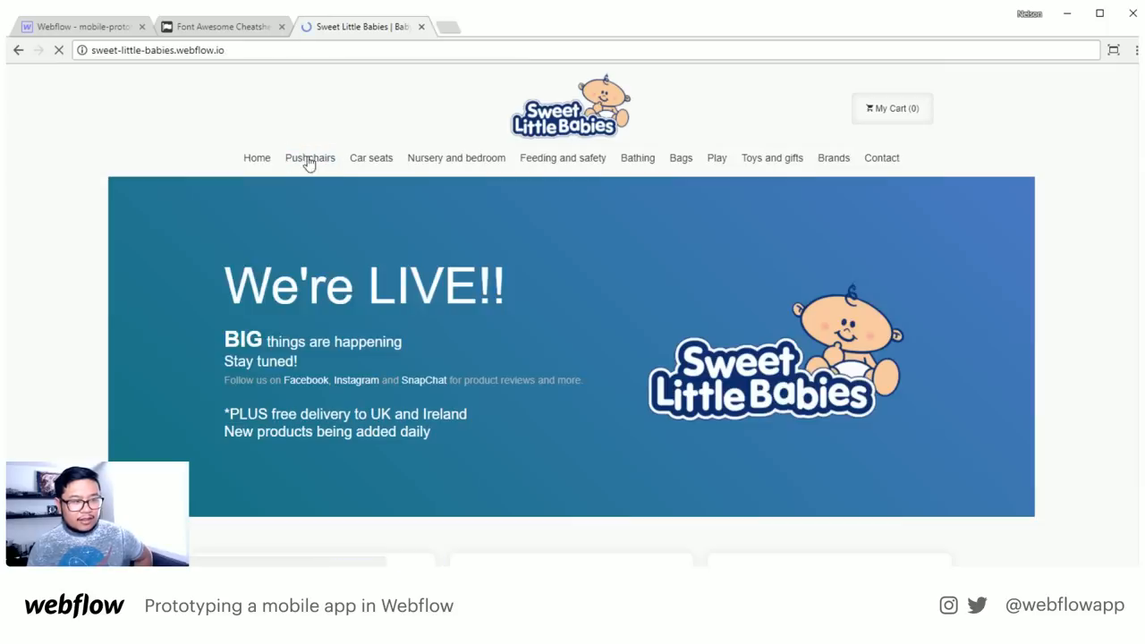
click(343, 161)
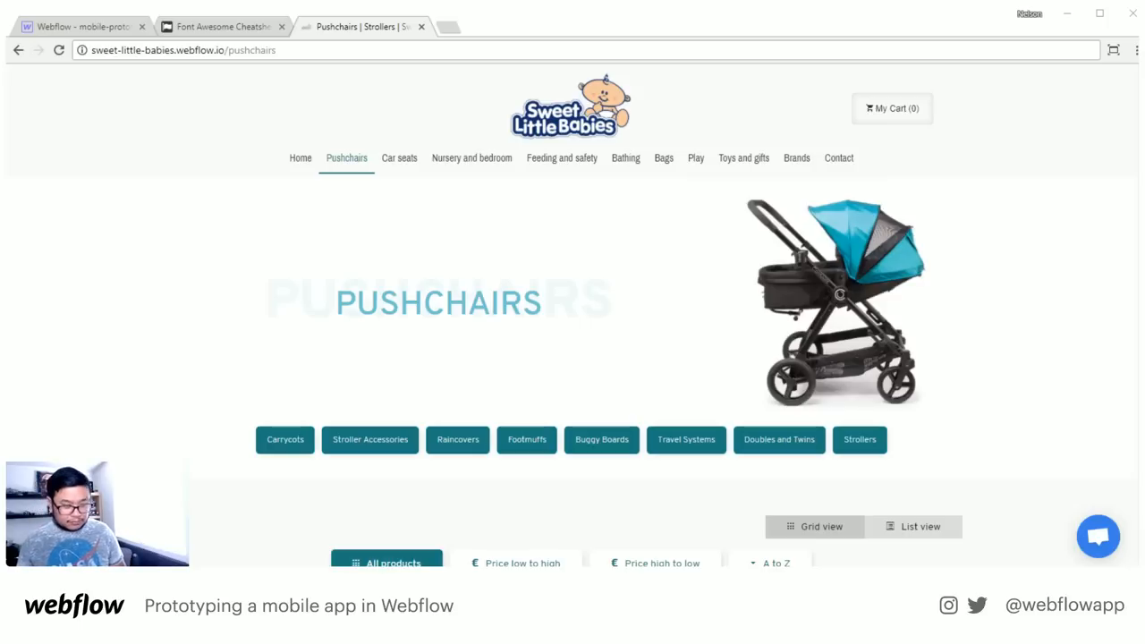
Open botcenter.webflow.io in place of the Sweet Little Babies website
click(609, 45)
text(botcenter.webflow.io)
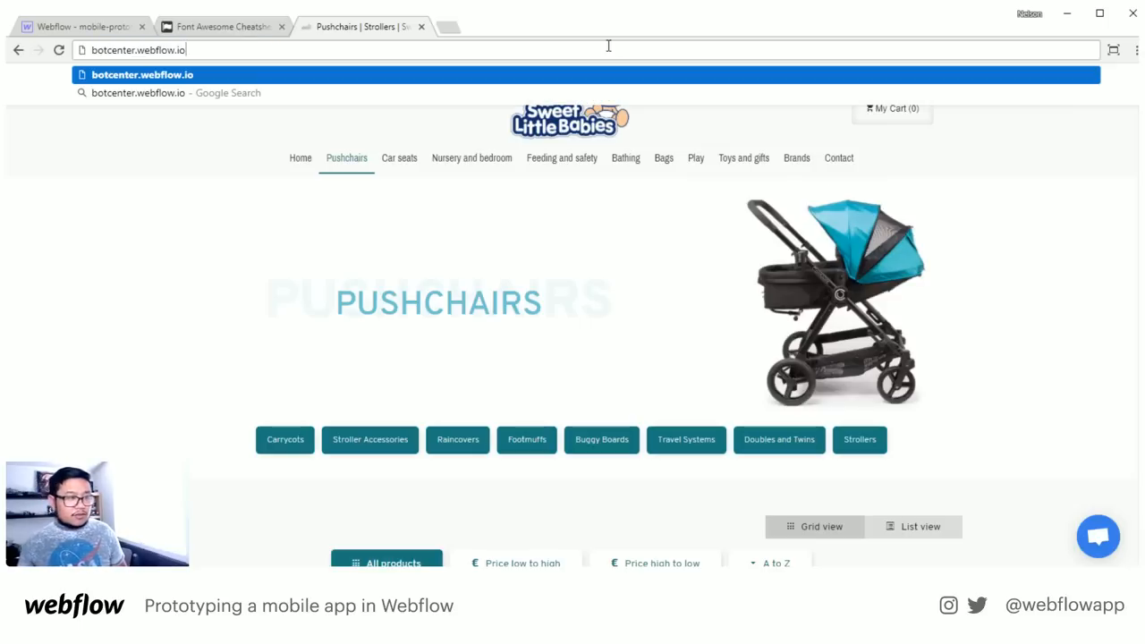
key(Return)
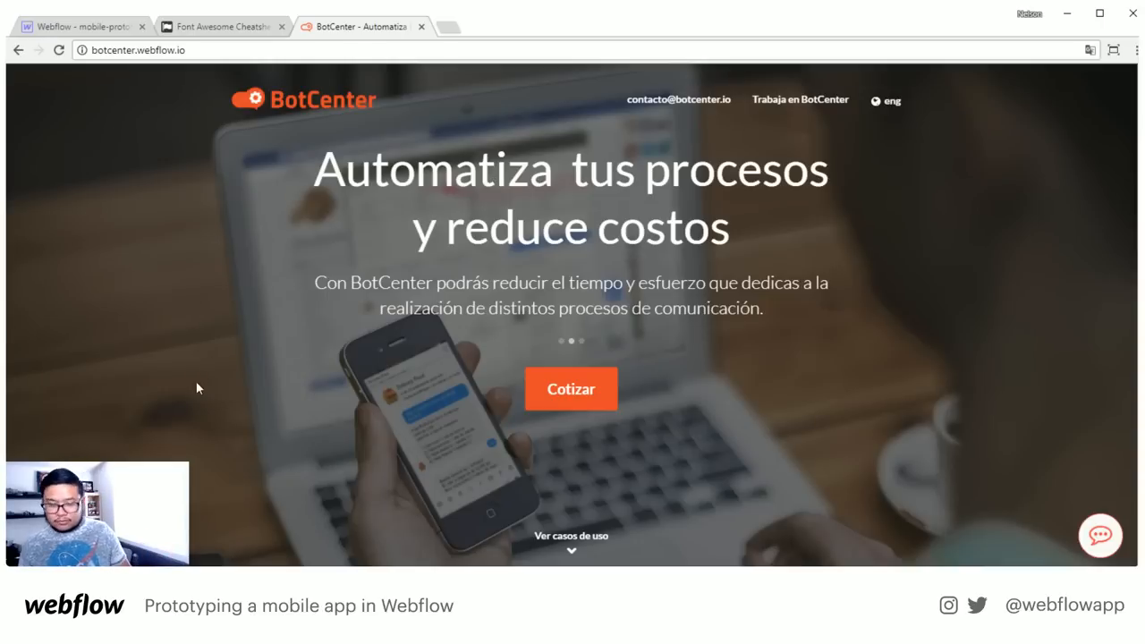
Jump to the BotCenter use cases and review the Facebook food delivery, Twitter bank and dentist appointment sections
click(585, 547)
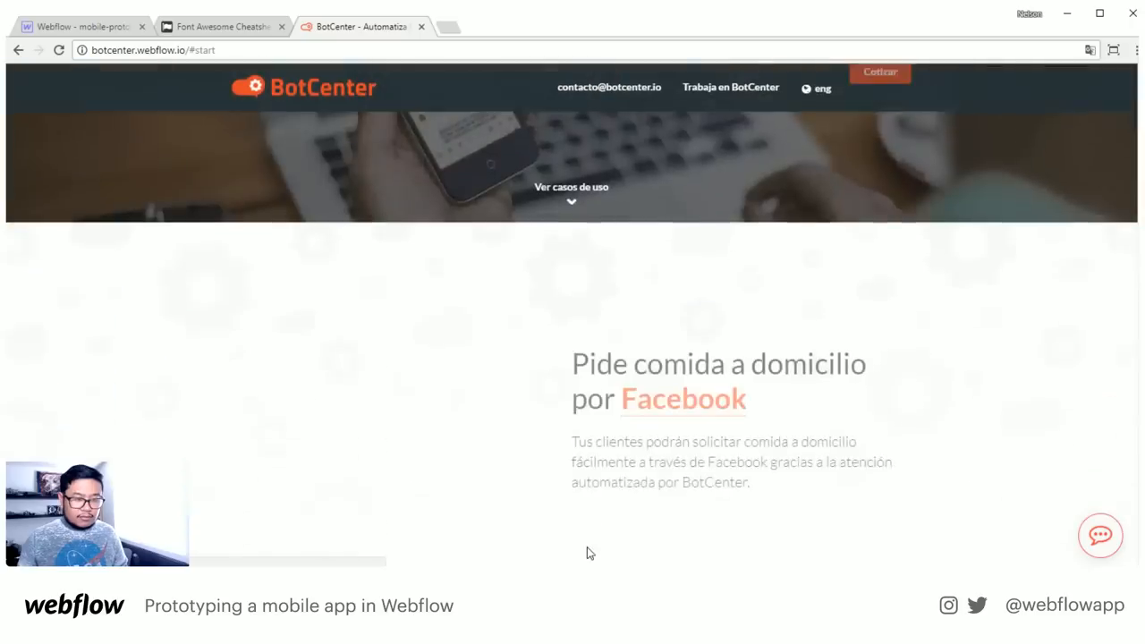
scroll(640, 470, down, 3)
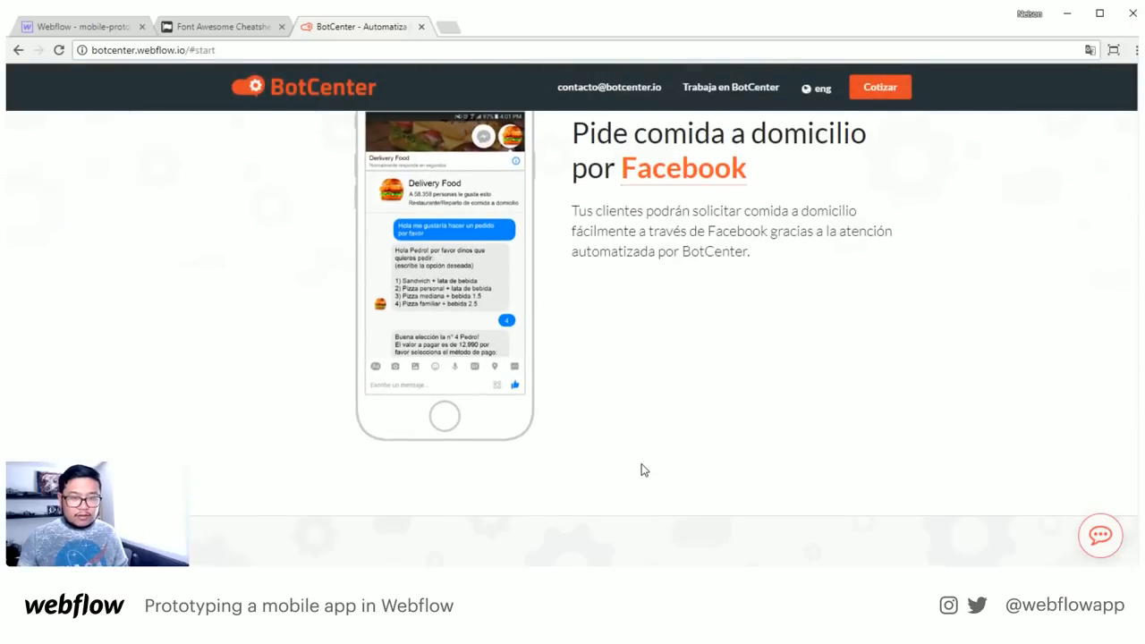
scroll(641, 469, down, 5)
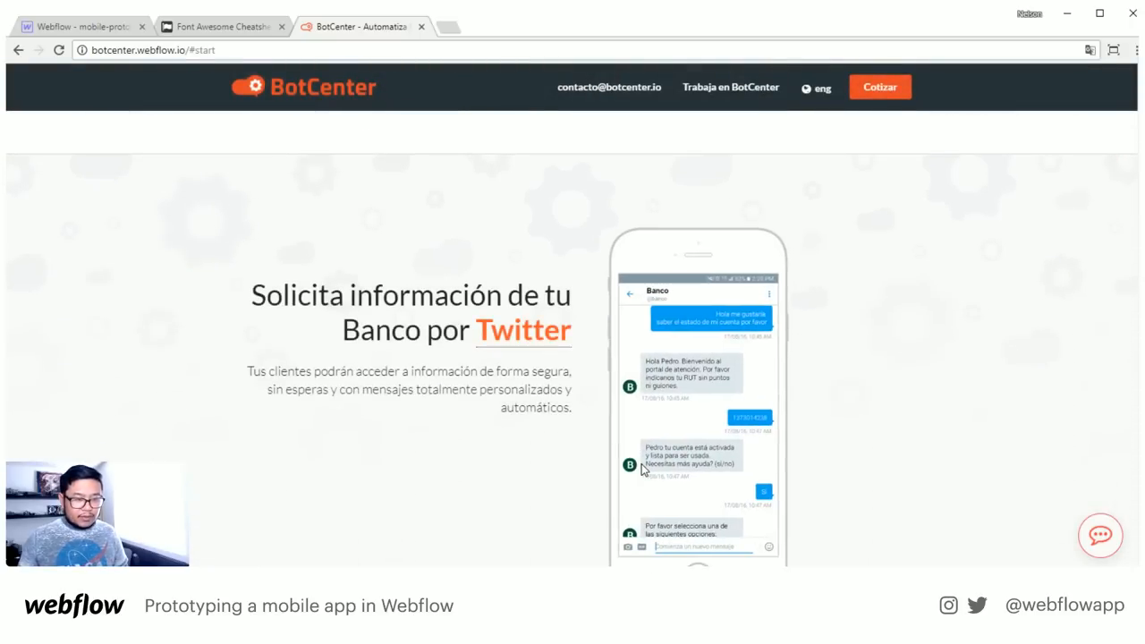
scroll(641, 469, down, 5)
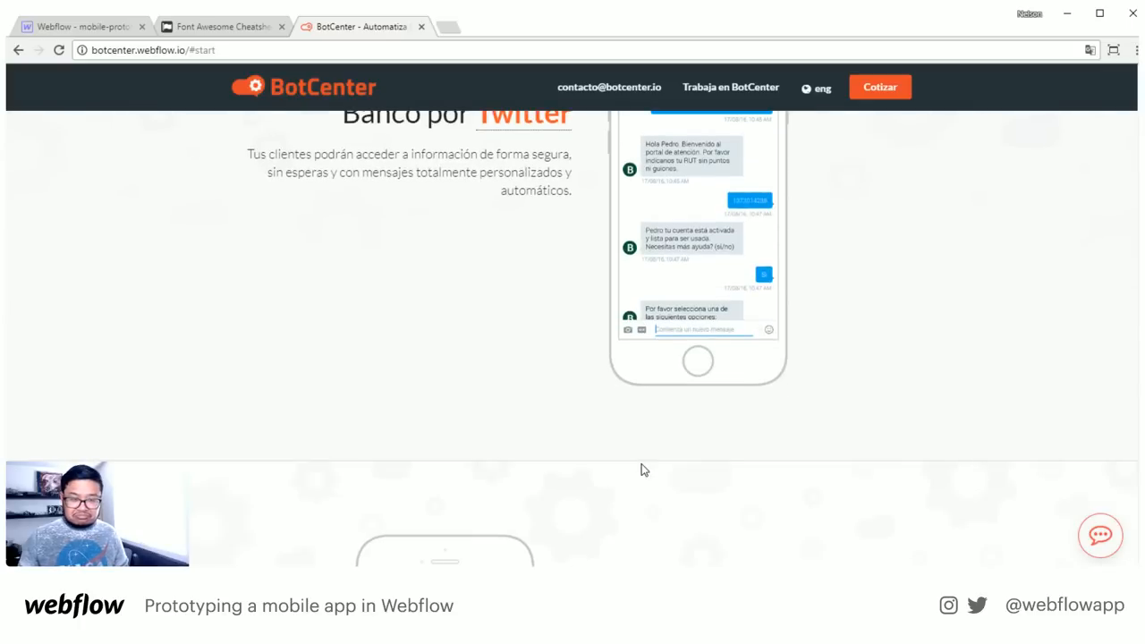
scroll(641, 470, up, 9)
scroll(641, 469, down, 1)
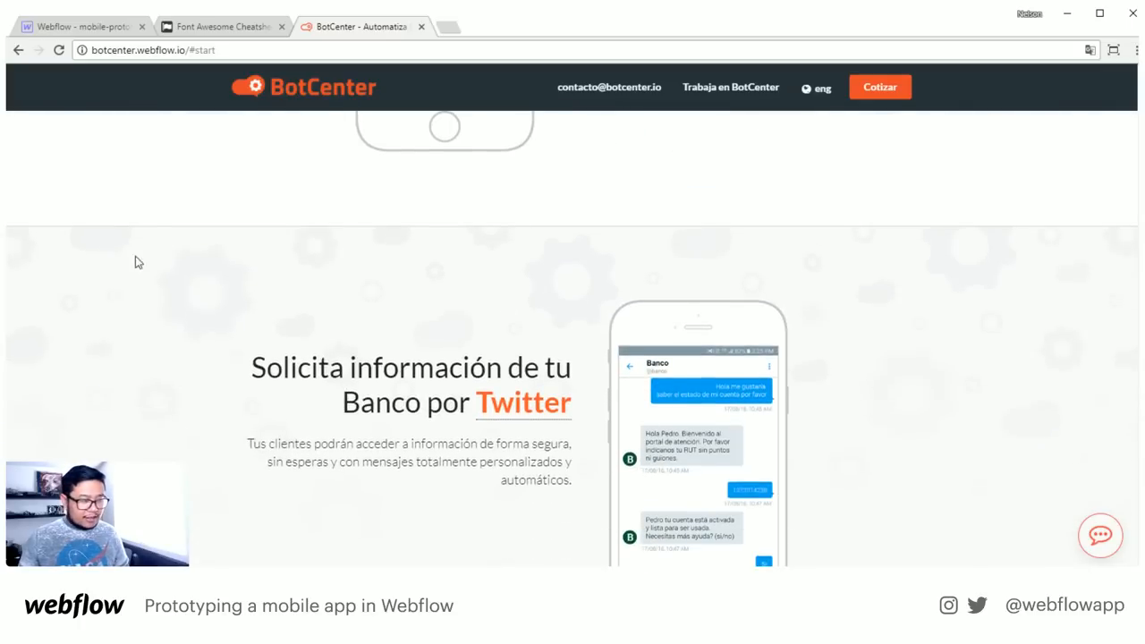
scroll(192, 349, down, 6)
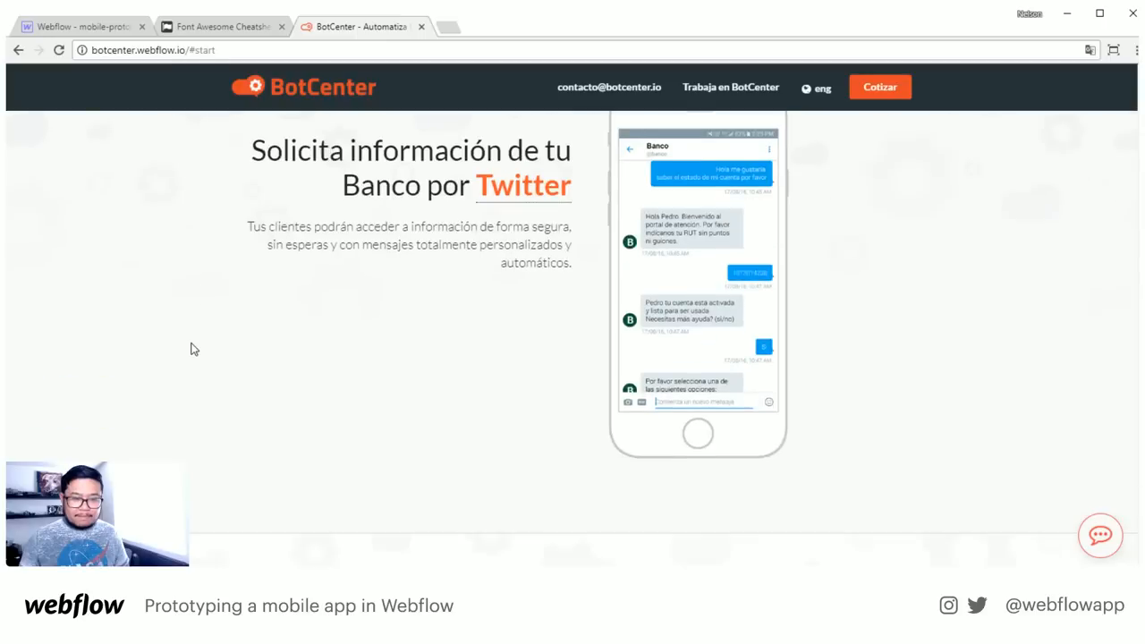
scroll(190, 358, down, 8)
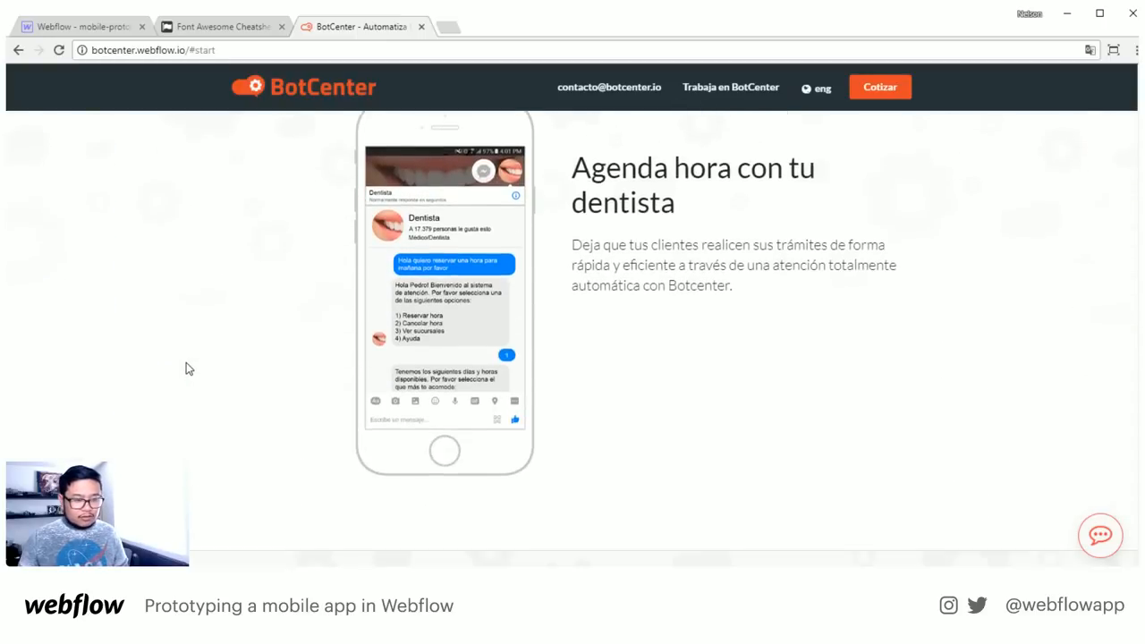
Review the Amigable en cualquier dispositivo, Múltiples Canales Digitales and Flexible y Adaptable sections
scroll(188, 369, down, 3)
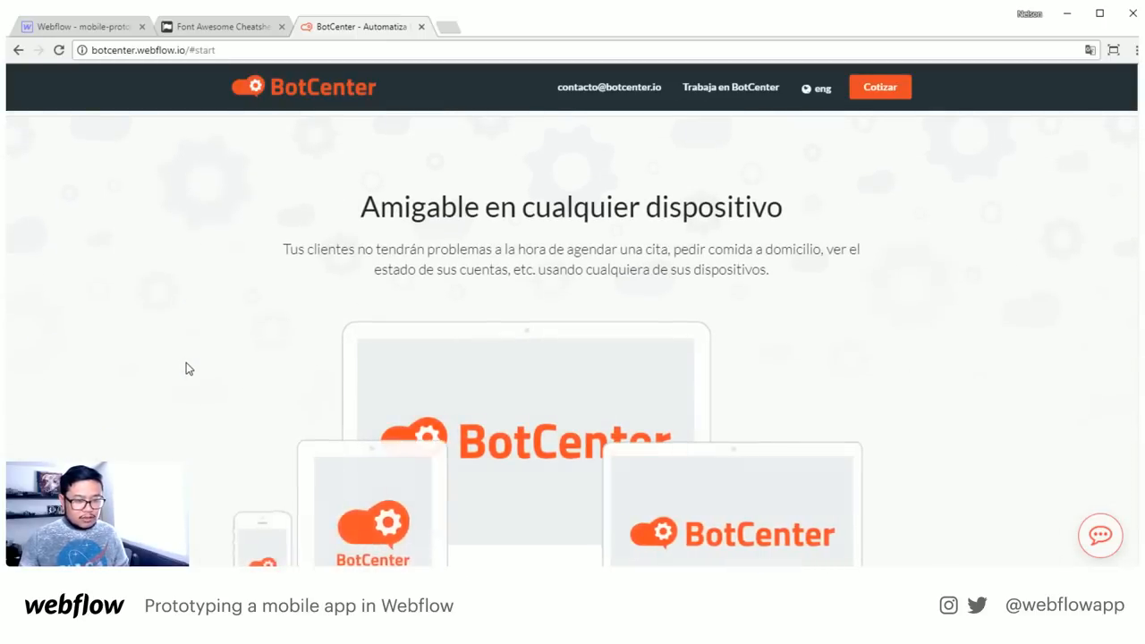
scroll(188, 369, down, 2)
scroll(186, 369, up, 12)
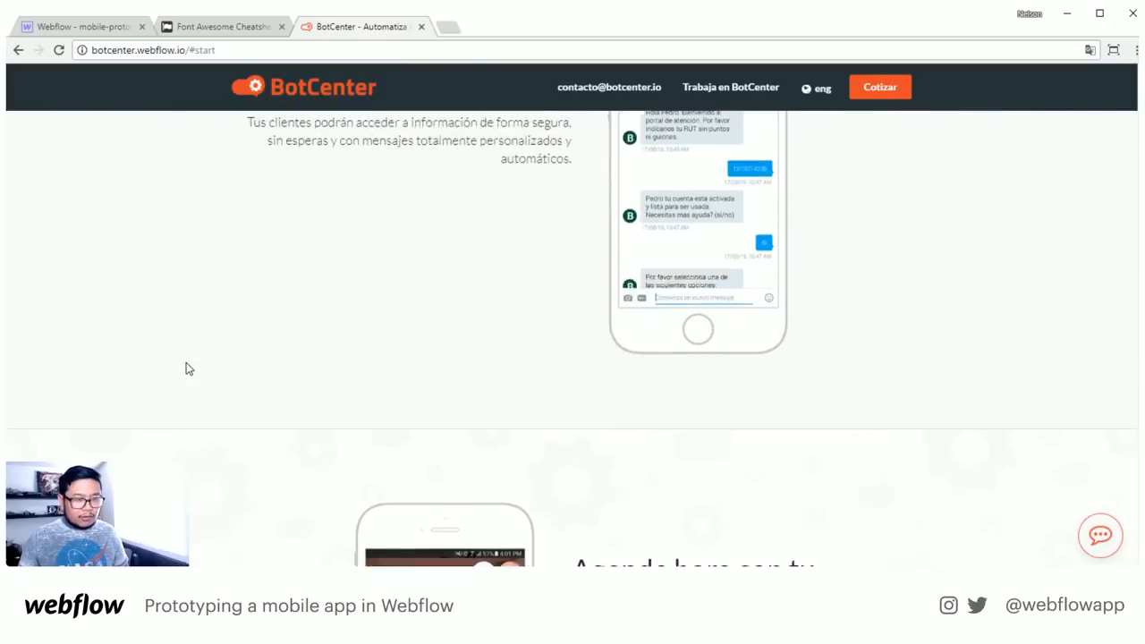
scroll(186, 369, down, 10)
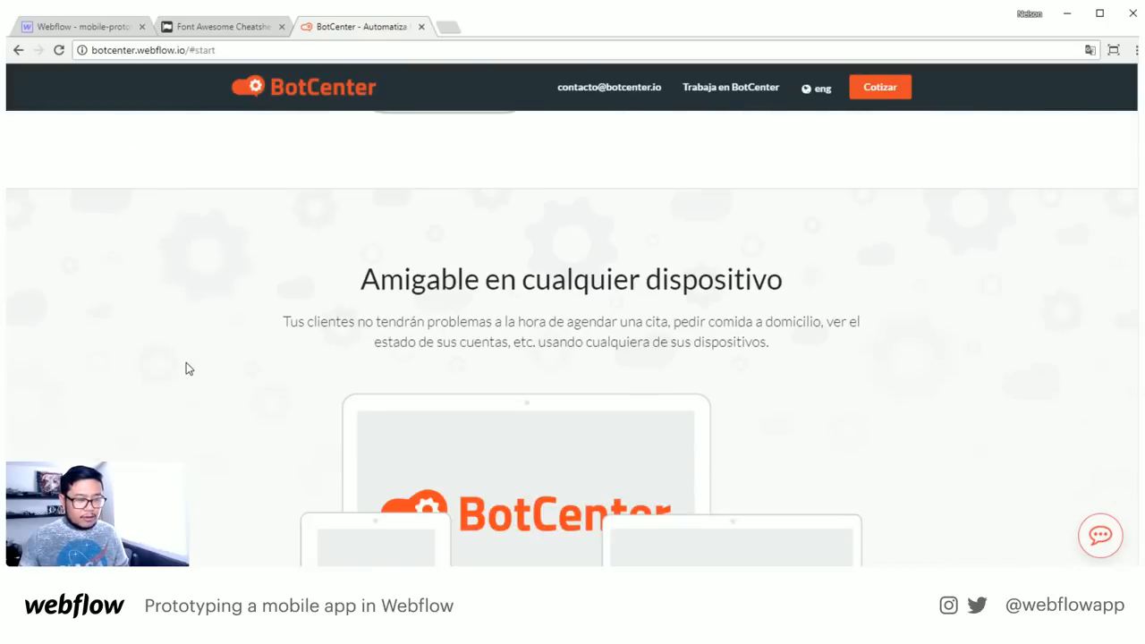
scroll(186, 368, down, 2)
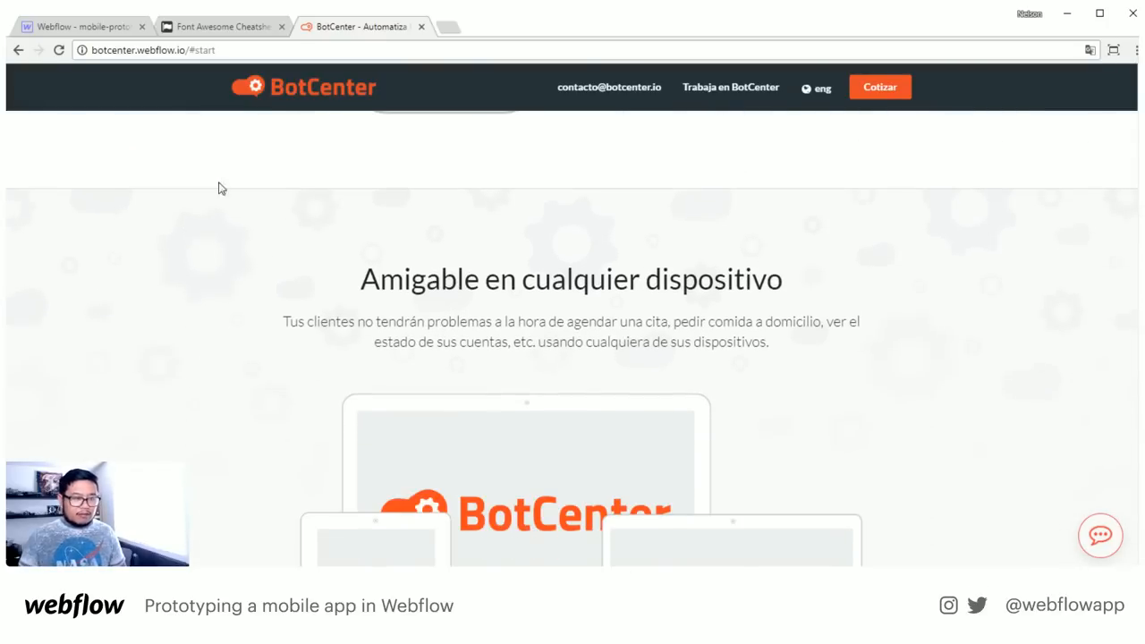
scroll(260, 316, down, 7)
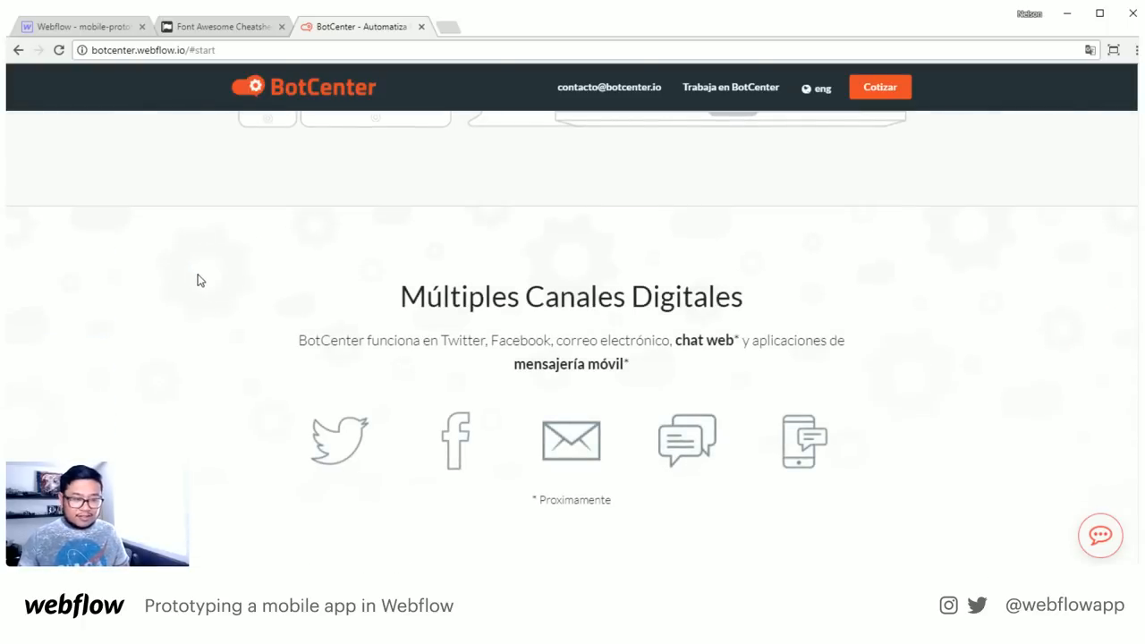
scroll(197, 280, down, 4)
scroll(197, 279, down, 1)
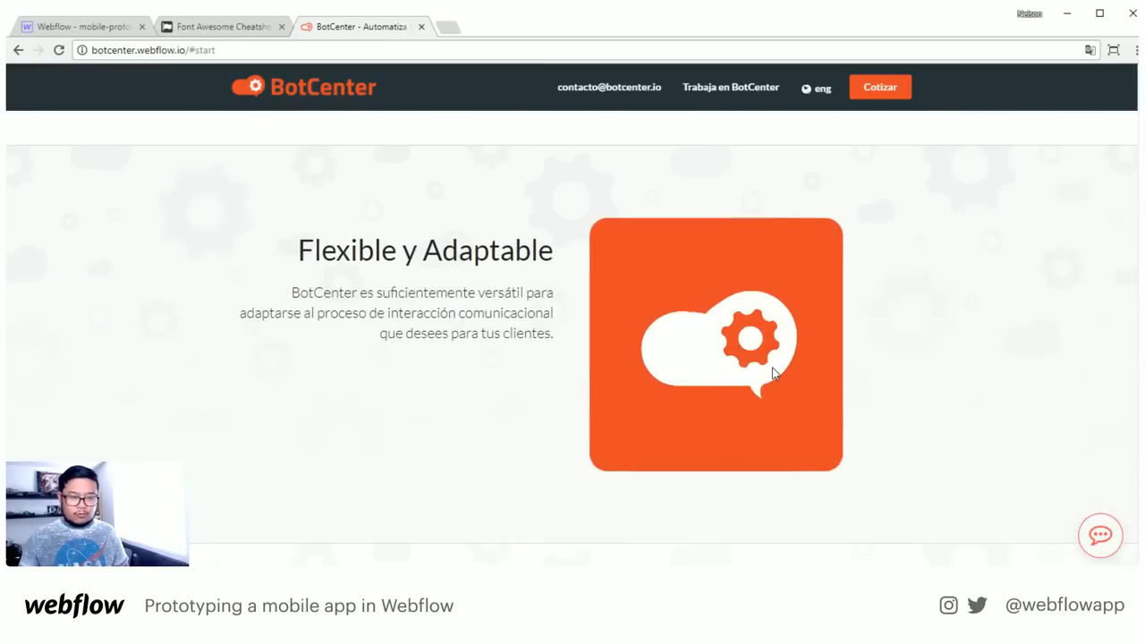
Look back over the device mock-ups, the digital channels and the Agenda hora con tu dentista section
scroll(762, 352, up, 10)
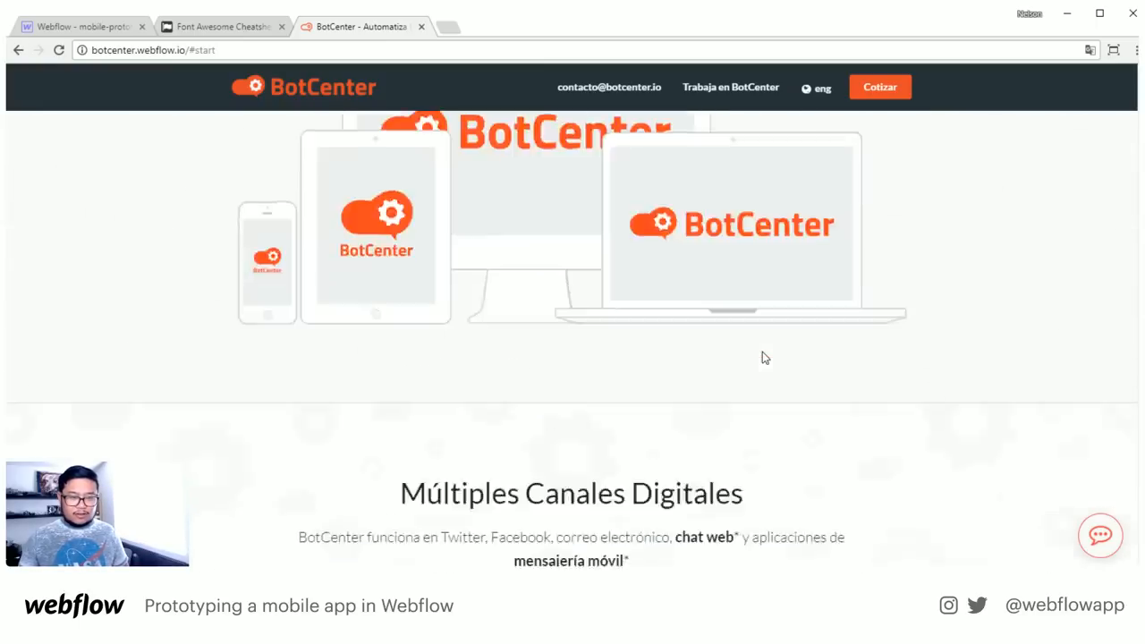
scroll(761, 350, down, 12)
scroll(762, 363, down, 15)
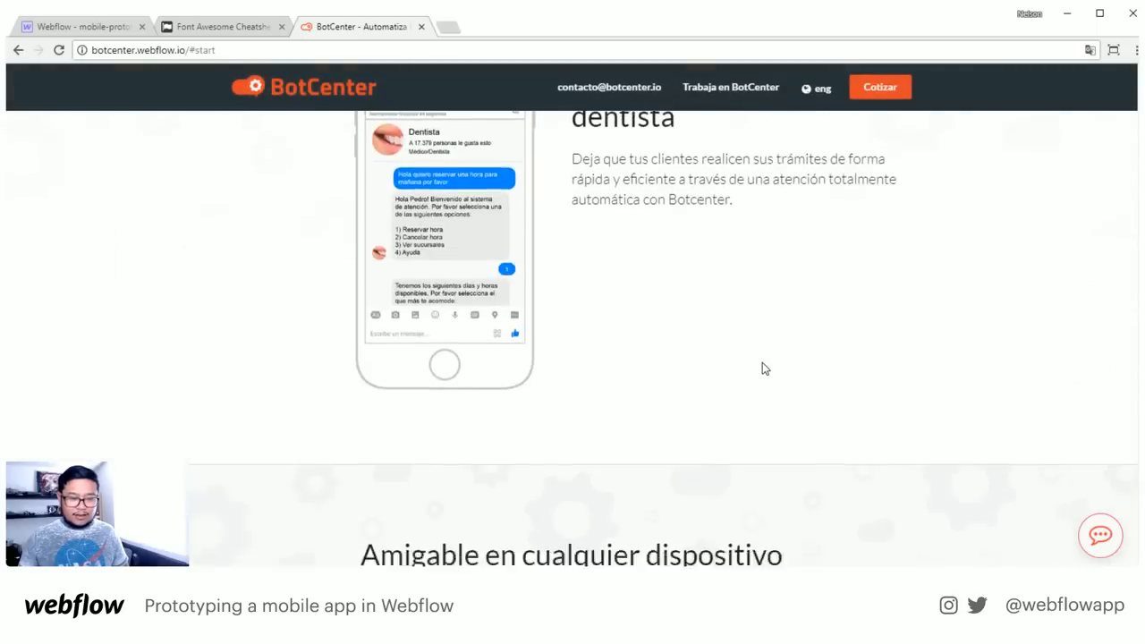
scroll(762, 368, up, 20)
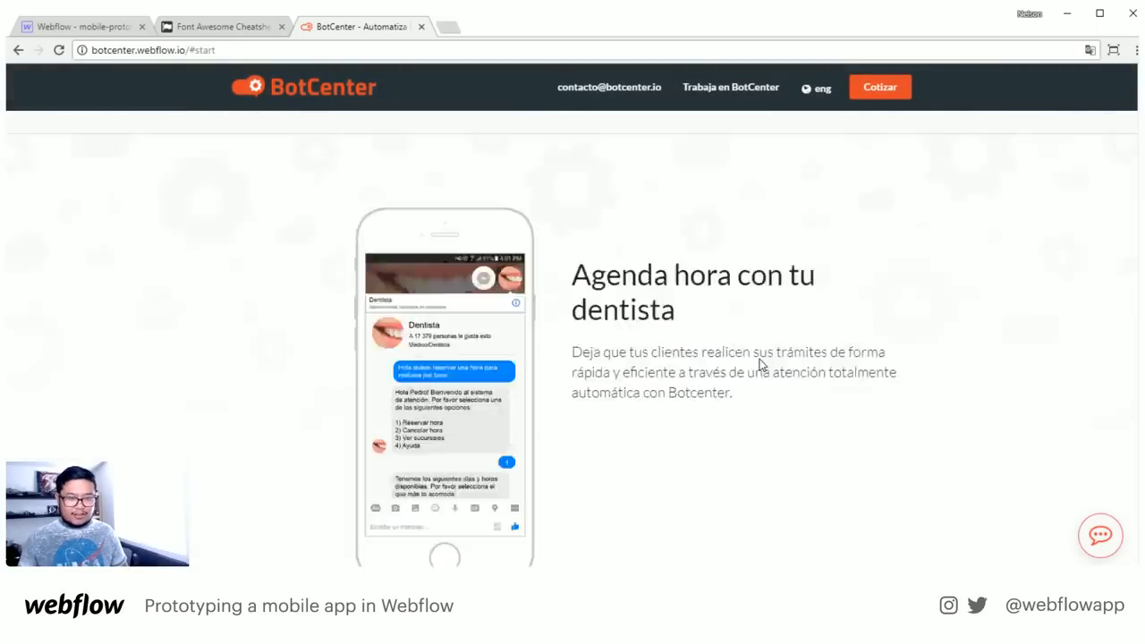
Reload the BotCenter page and review how its sections animate in, from the hero through Flexible y Adaptable
key(F5)
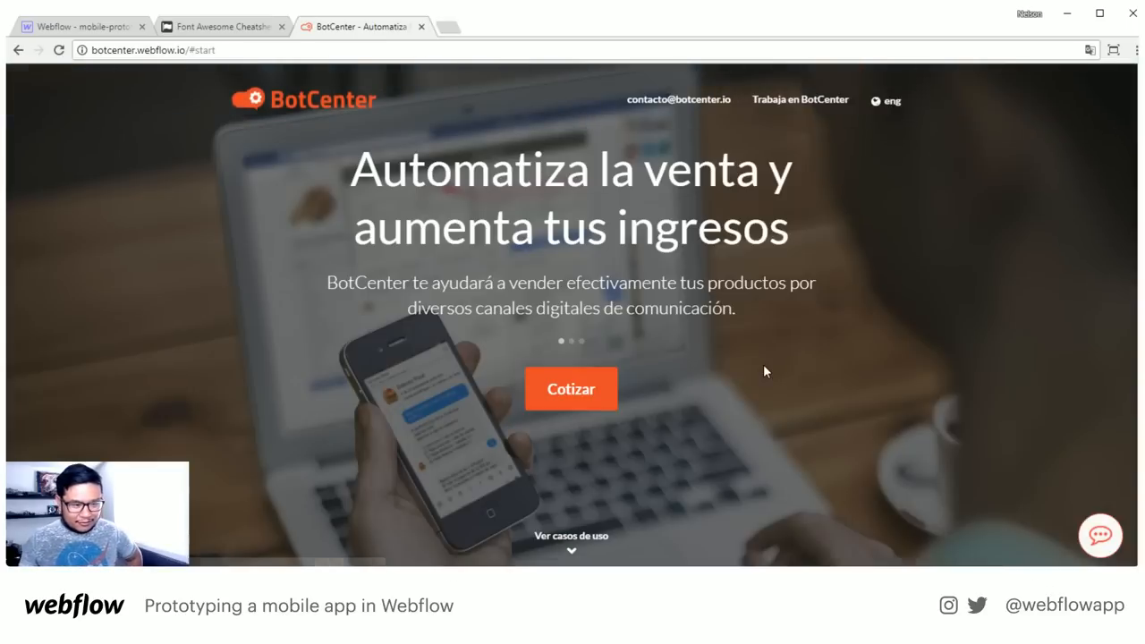
scroll(763, 399, down, 10)
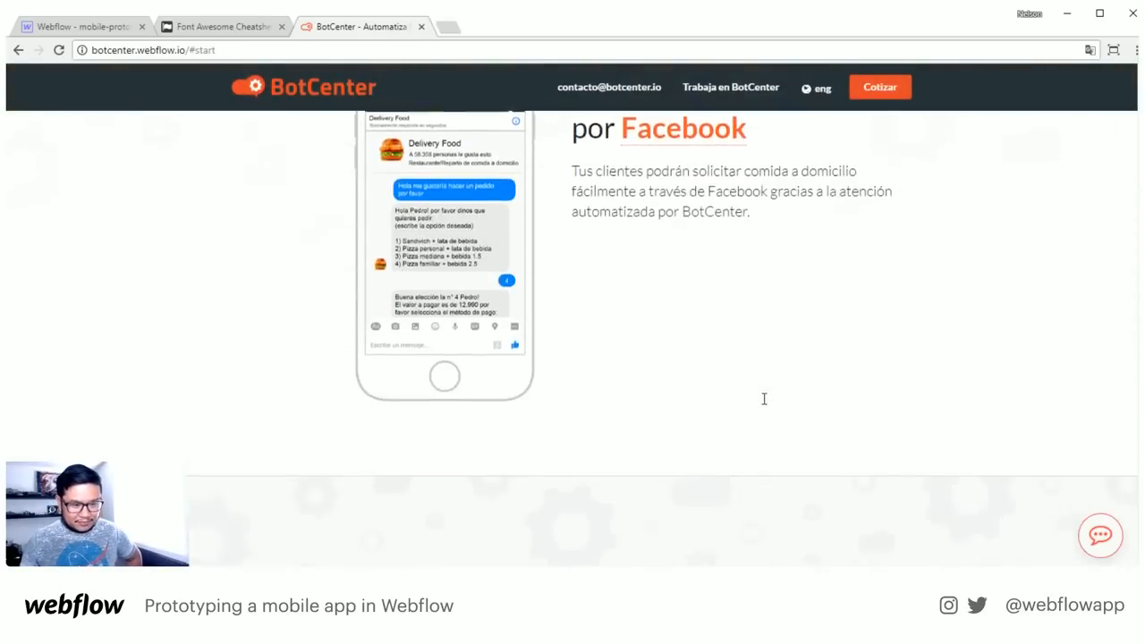
scroll(765, 405, down, 5)
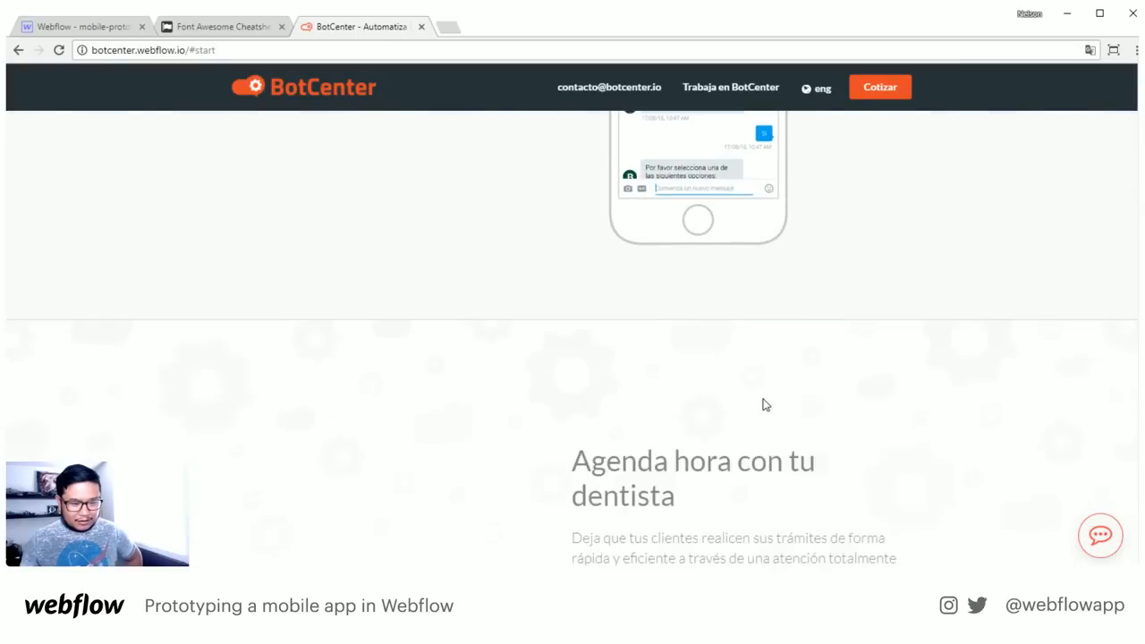
scroll(765, 405, down, 5)
scroll(765, 405, down, 4)
scroll(763, 405, down, 5)
scroll(761, 404, down, 4)
scroll(762, 405, down, 2)
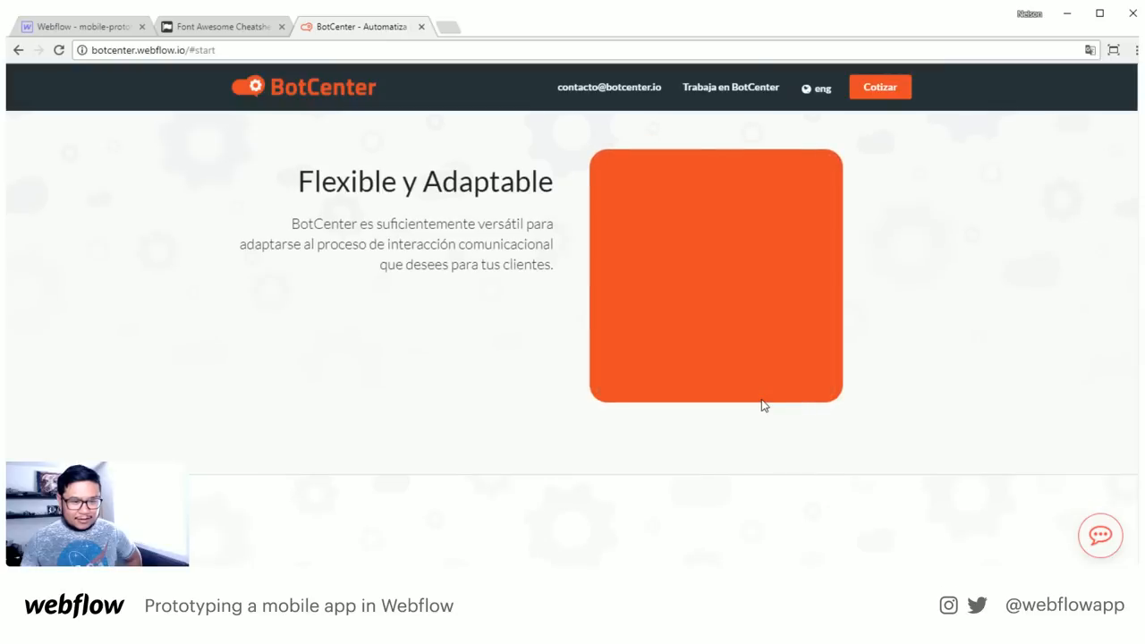
Examine the Flexible y Adaptable logo graphic, the Integrable con Sistemas and PostCenter sections, and the closing Escríbenos call to action
scroll(761, 404, up, 1)
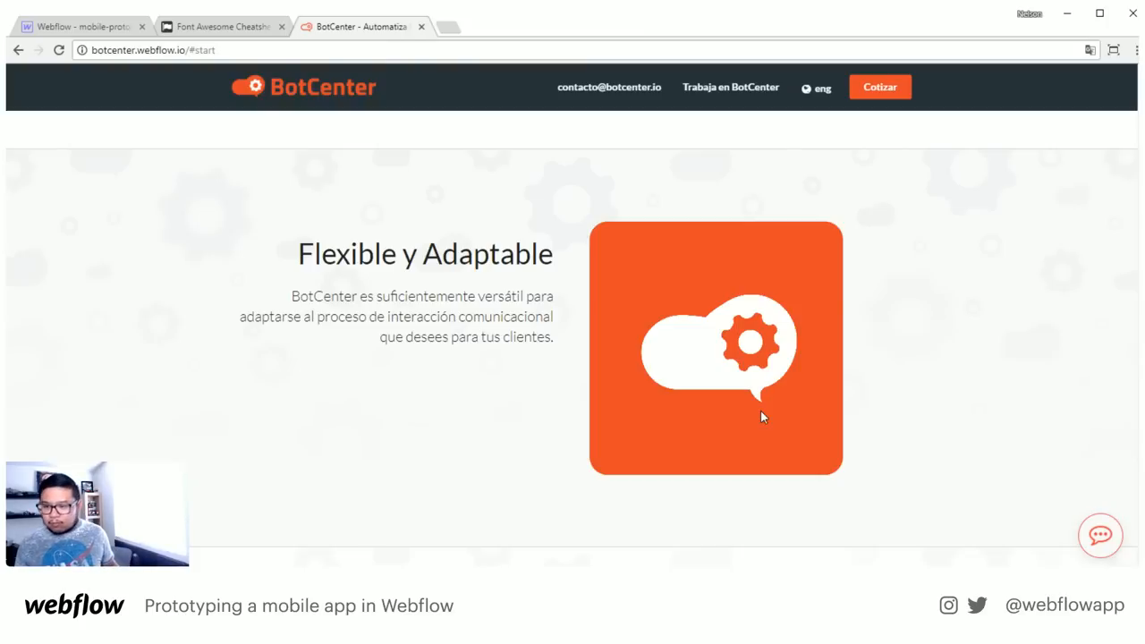
scroll(774, 403, down, 5)
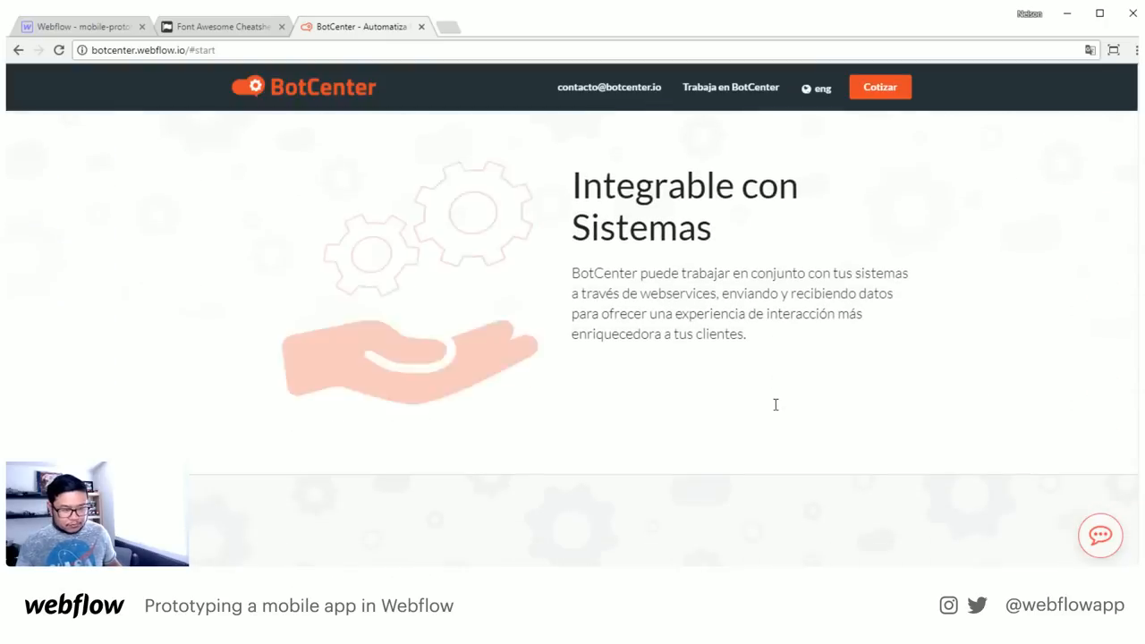
scroll(774, 406, up, 1)
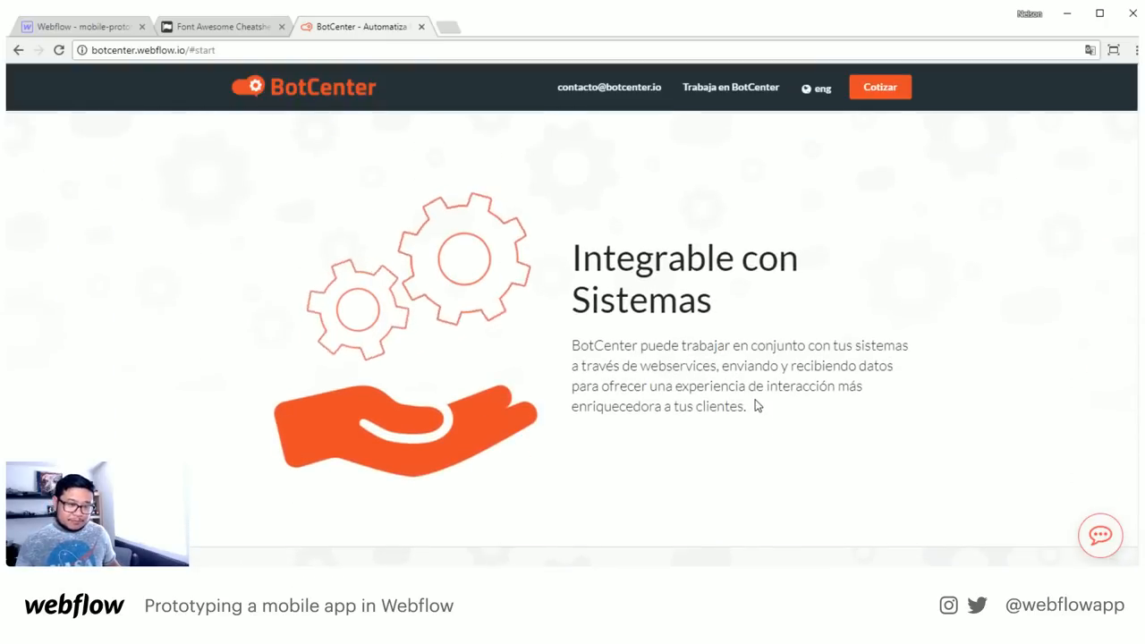
scroll(754, 406, down, 5)
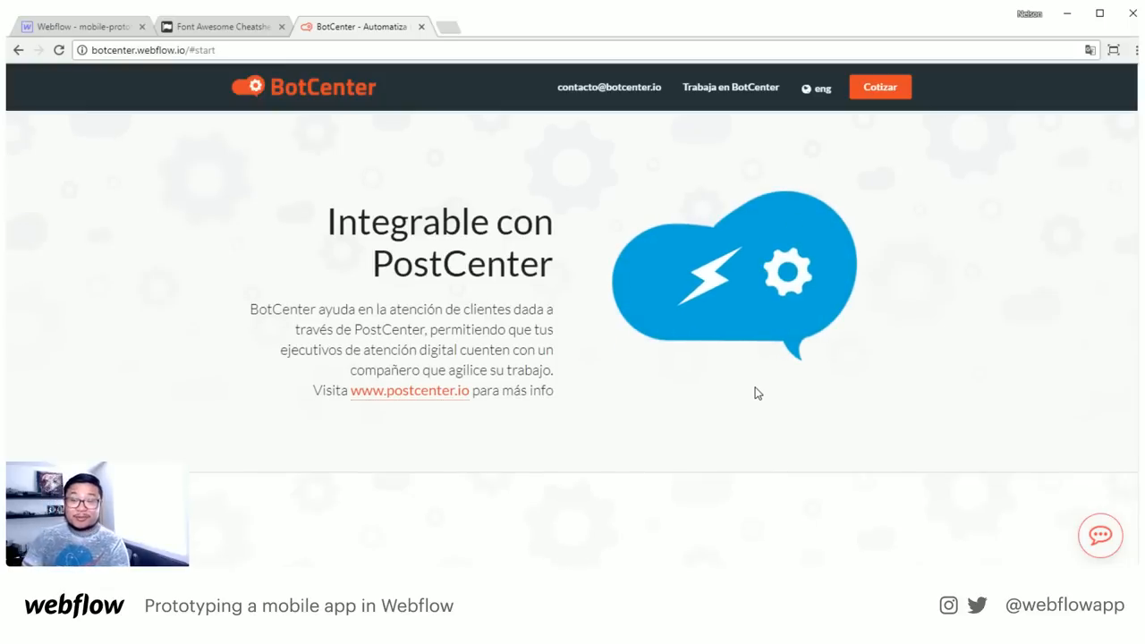
scroll(754, 393, down, 3)
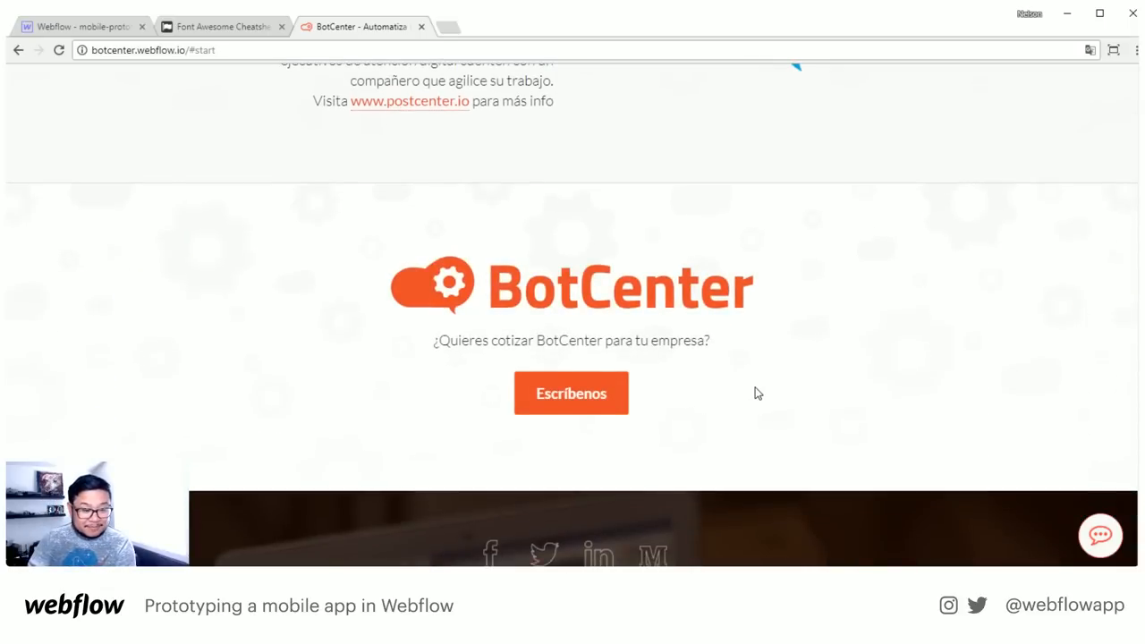
scroll(754, 394, down, 2)
Return to the BotCenter hero and recheck the use-case sections down to Amigable en cualquier dispositivo, ending back at the hero
key(Home)
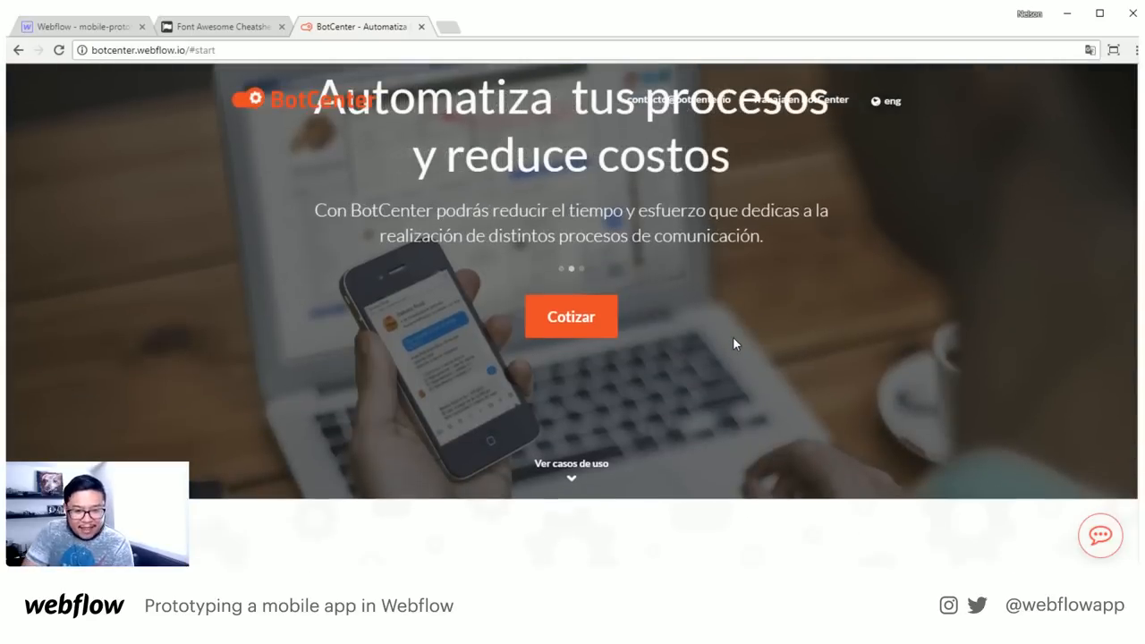
scroll(734, 344, down, 5)
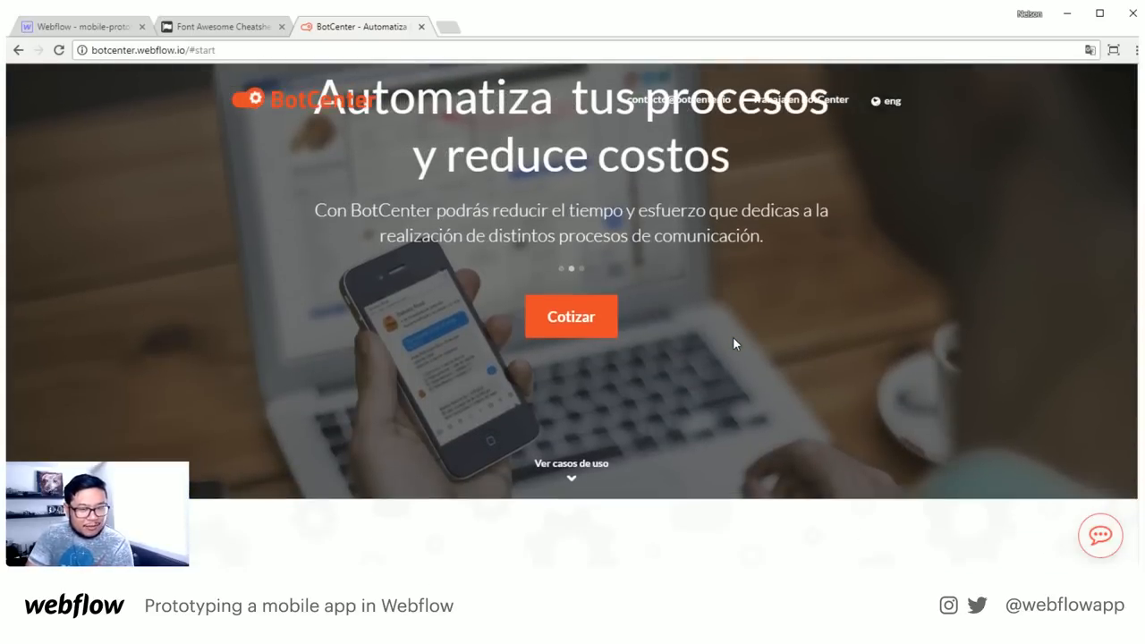
scroll(734, 344, down, 2)
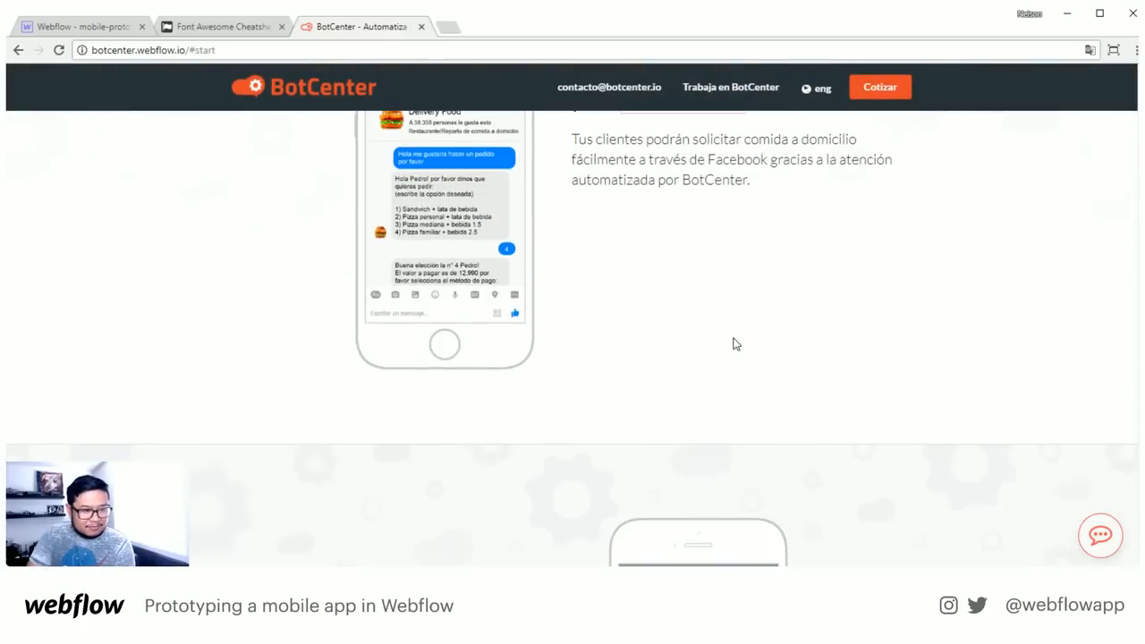
scroll(733, 343, down, 4)
scroll(733, 343, down, 10)
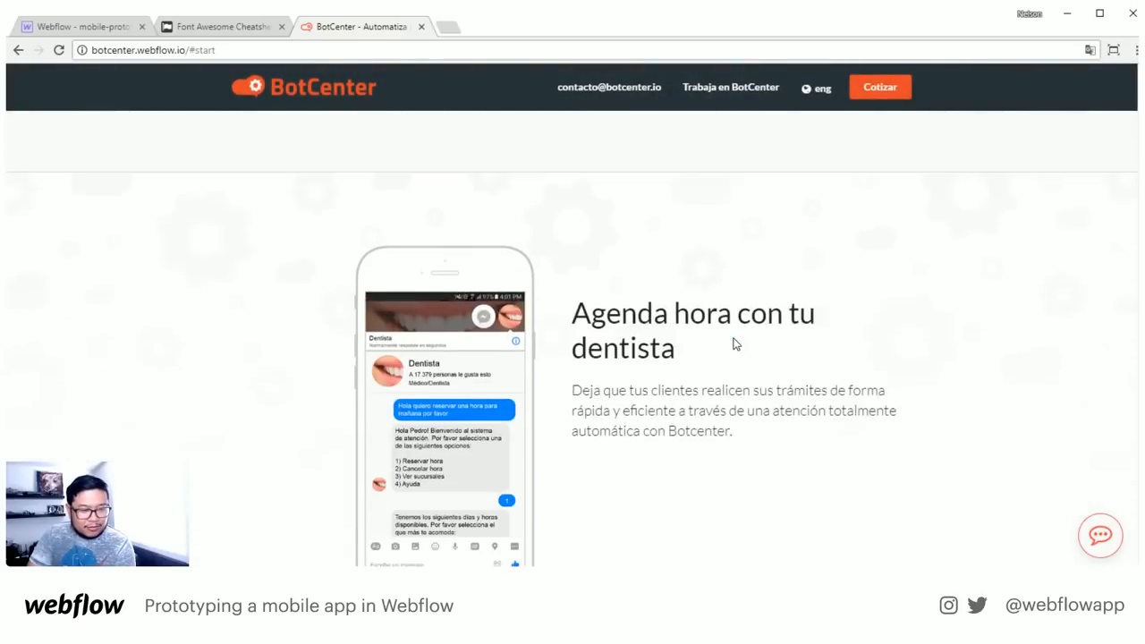
scroll(734, 343, up, 2)
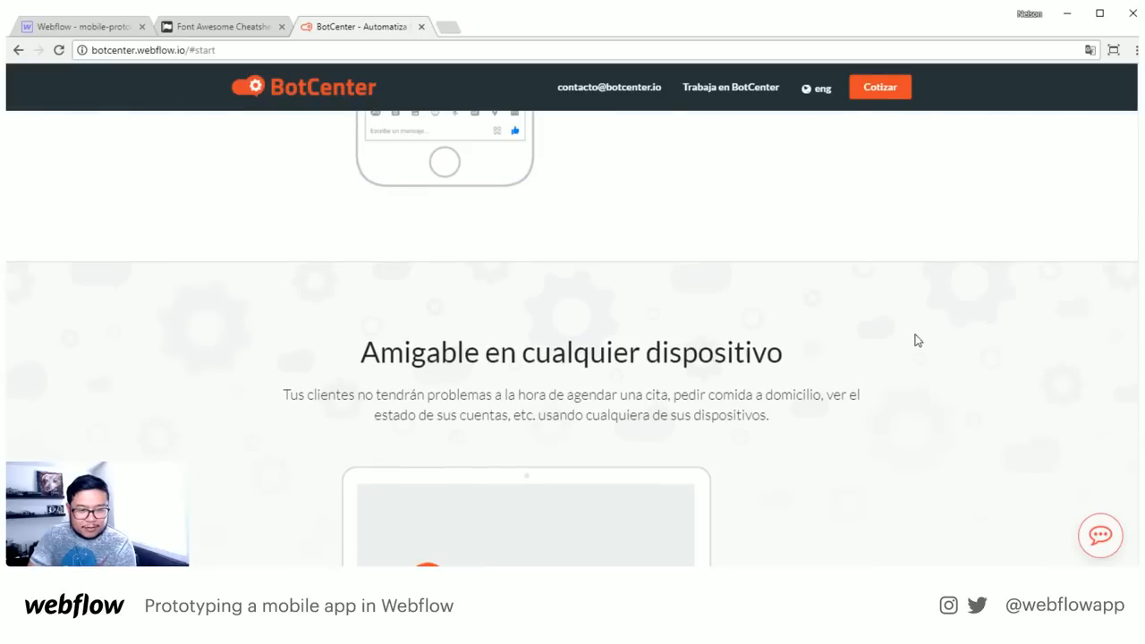
scroll(956, 381, up, 3)
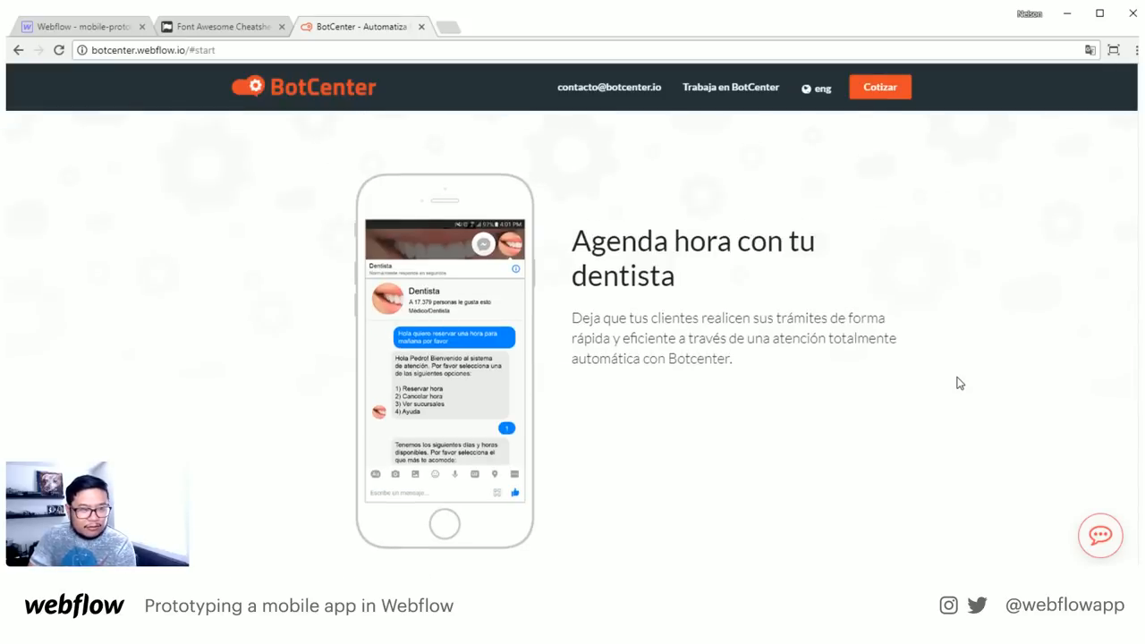
scroll(956, 383, up, 8)
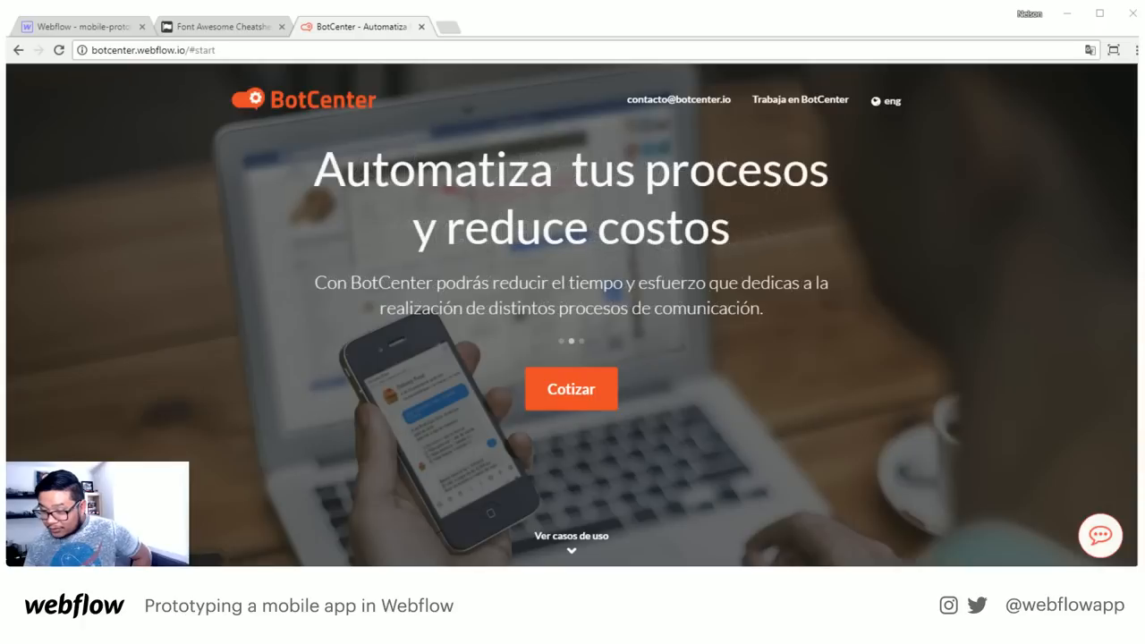
Open naturalplaygrounds.webflow.io in place of the BotCenter website and inspect the hero's Global Leaders In Natural Playgrounds subheading
click(683, 53)
text(naturalplaygrounds.webflow.io)
key(Return)
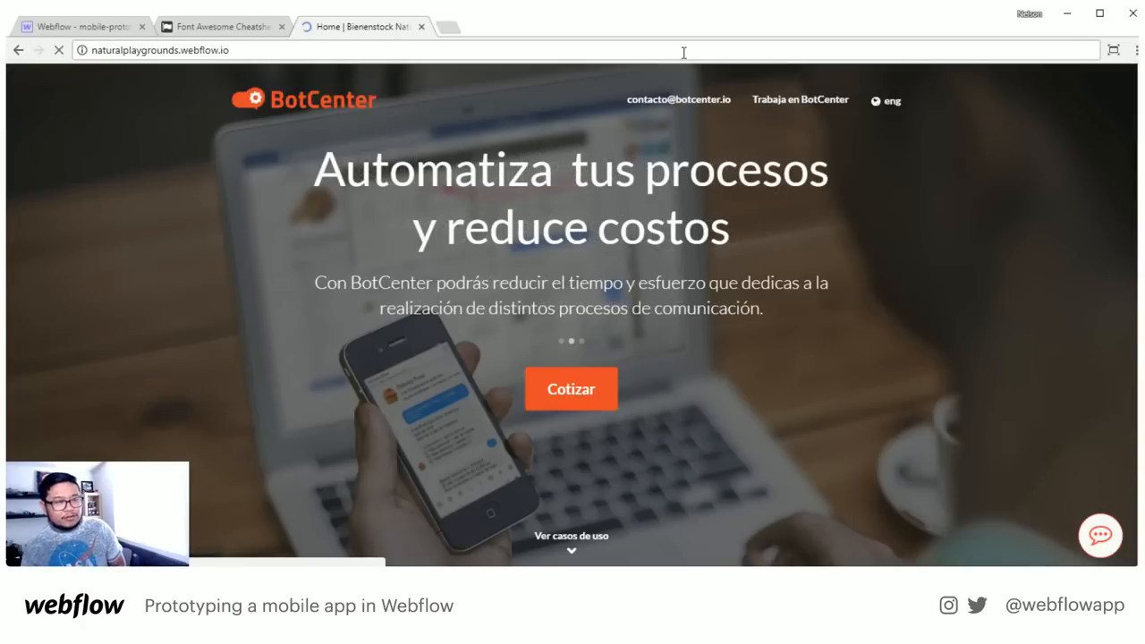
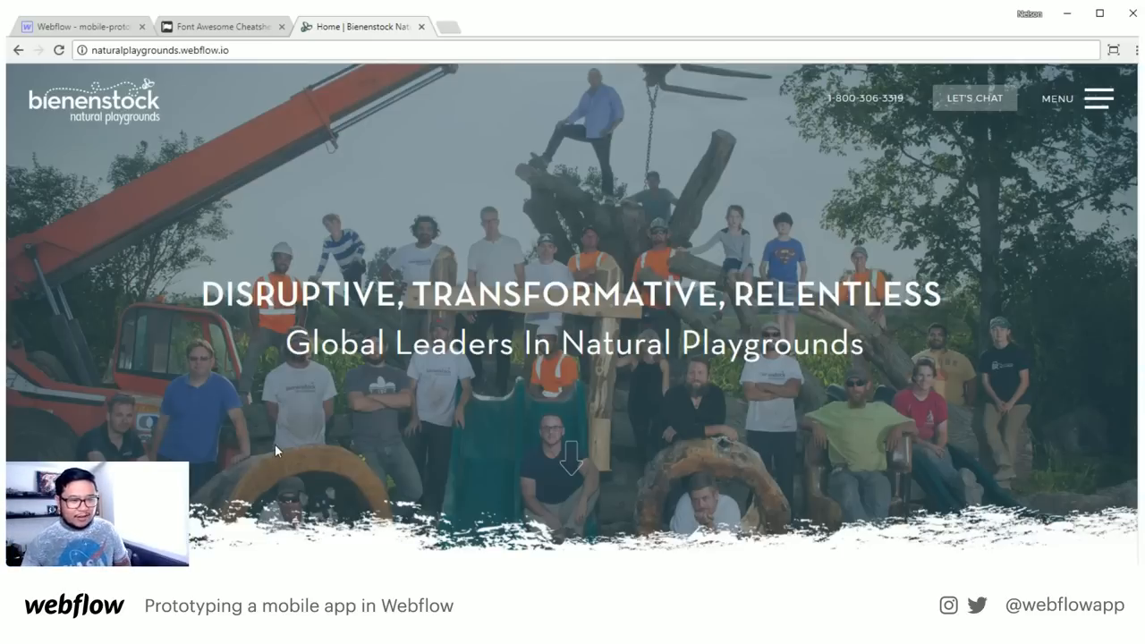
drag(555, 340, 679, 343)
click(762, 341)
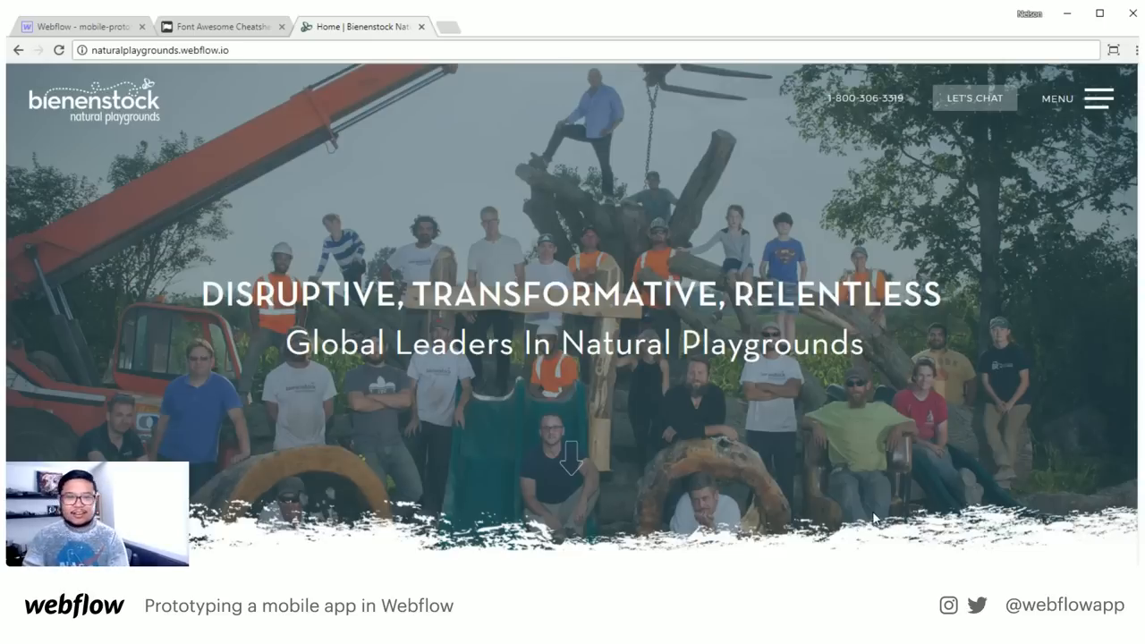
Review the transition from the Bienenstock hero into the Disruptive Design section, then return to the hero
scroll(858, 510, down, 3)
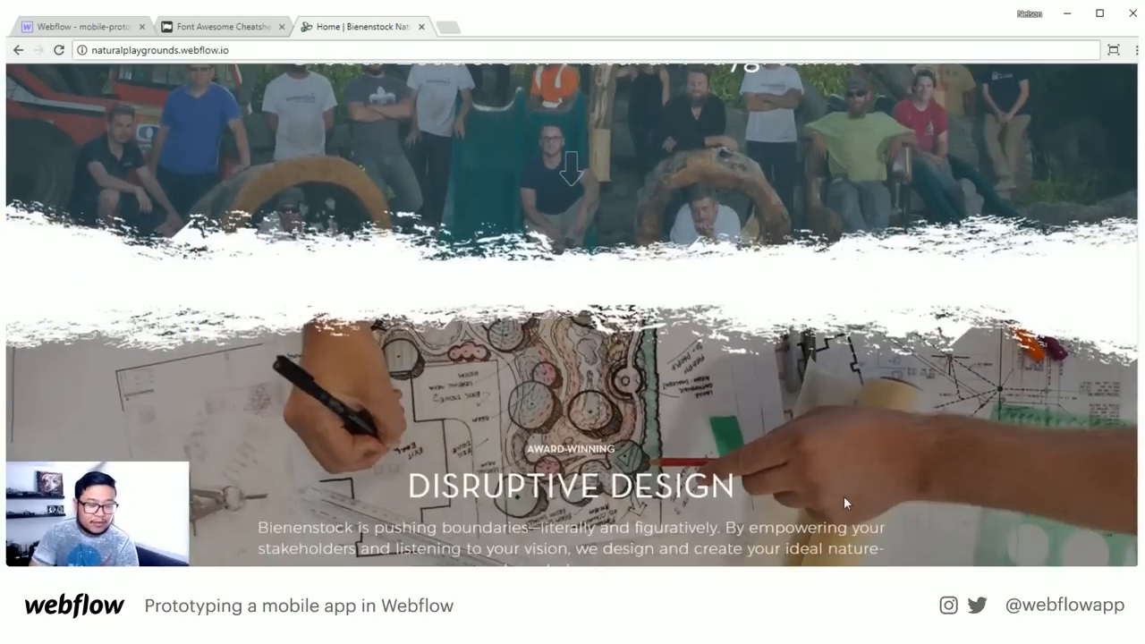
scroll(845, 501, down, 2)
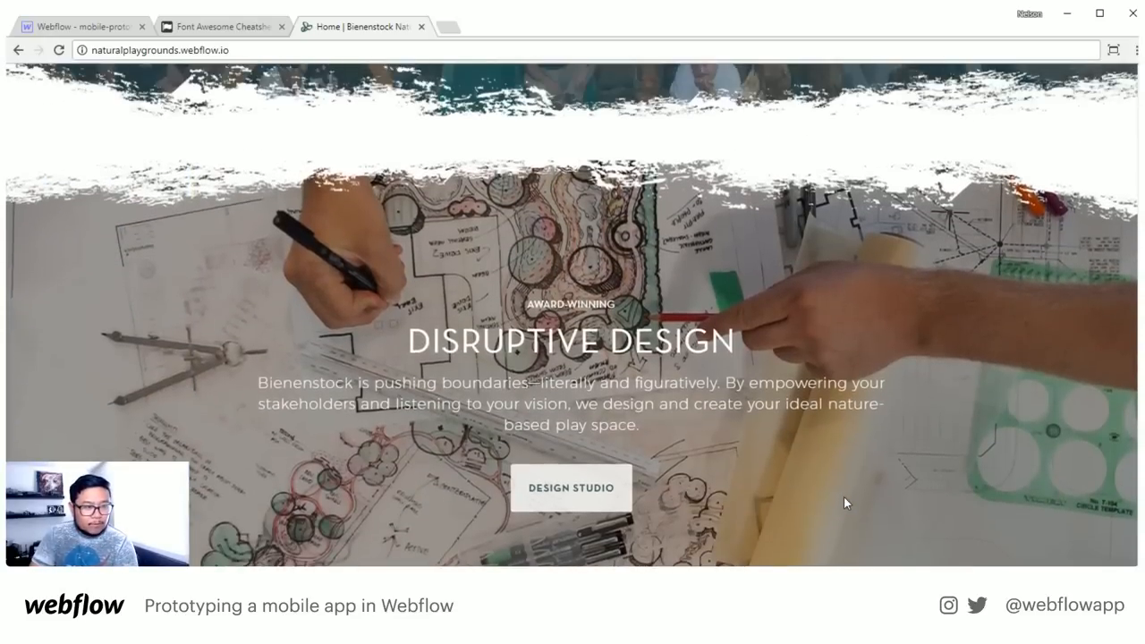
scroll(843, 496, down, 2)
scroll(843, 497, up, 1)
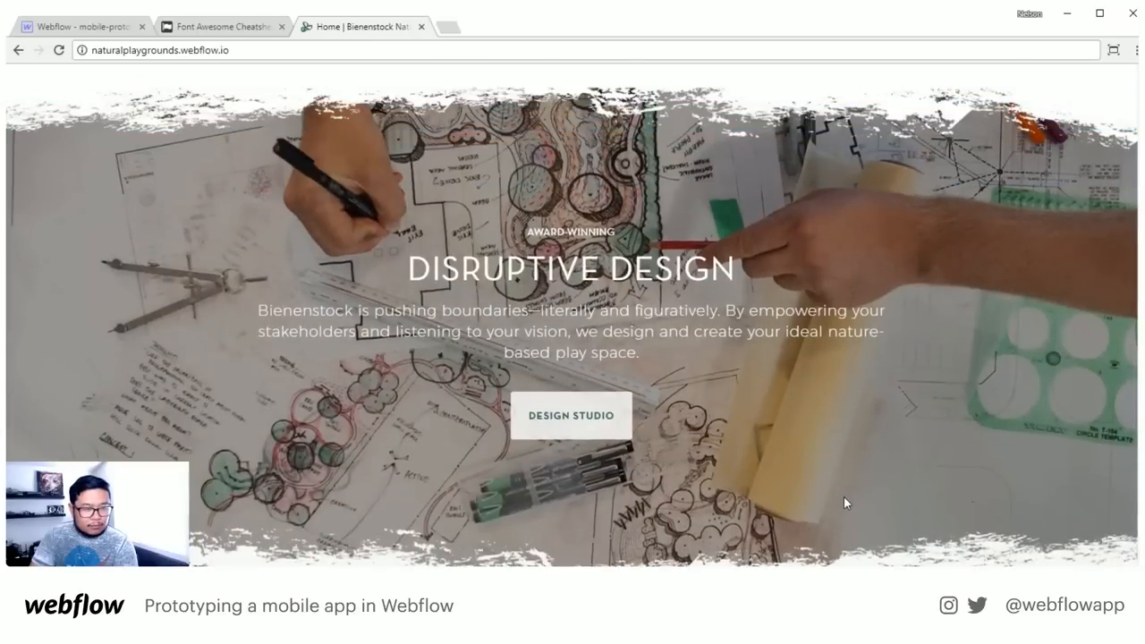
scroll(843, 497, up, 1)
scroll(844, 499, up, 1)
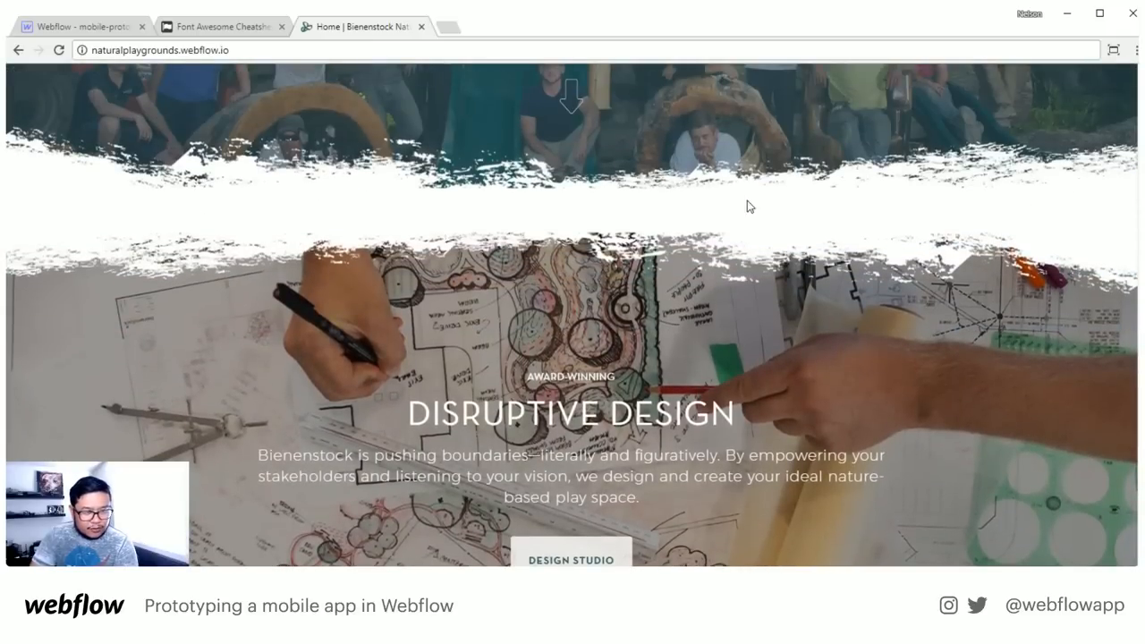
scroll(944, 427, up, 3)
scroll(935, 444, up, 2)
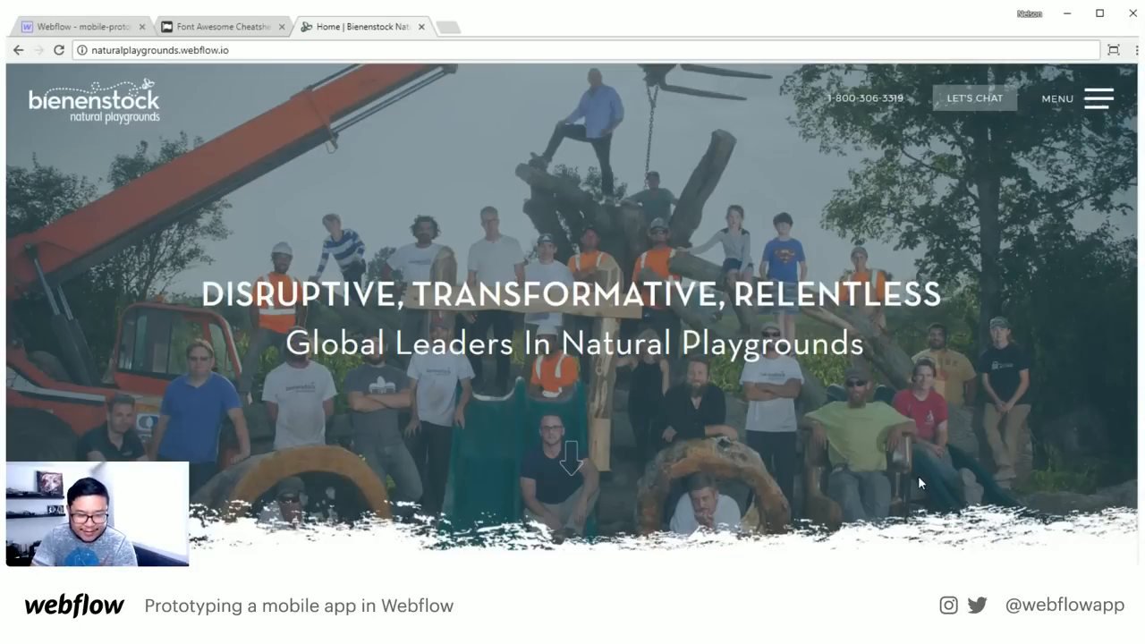
Inspect the brushed white divider between the hero and Disruptive Design, previewing Transformative Training and returning to the hero
scroll(917, 477, down, 3)
scroll(917, 483, down, 3)
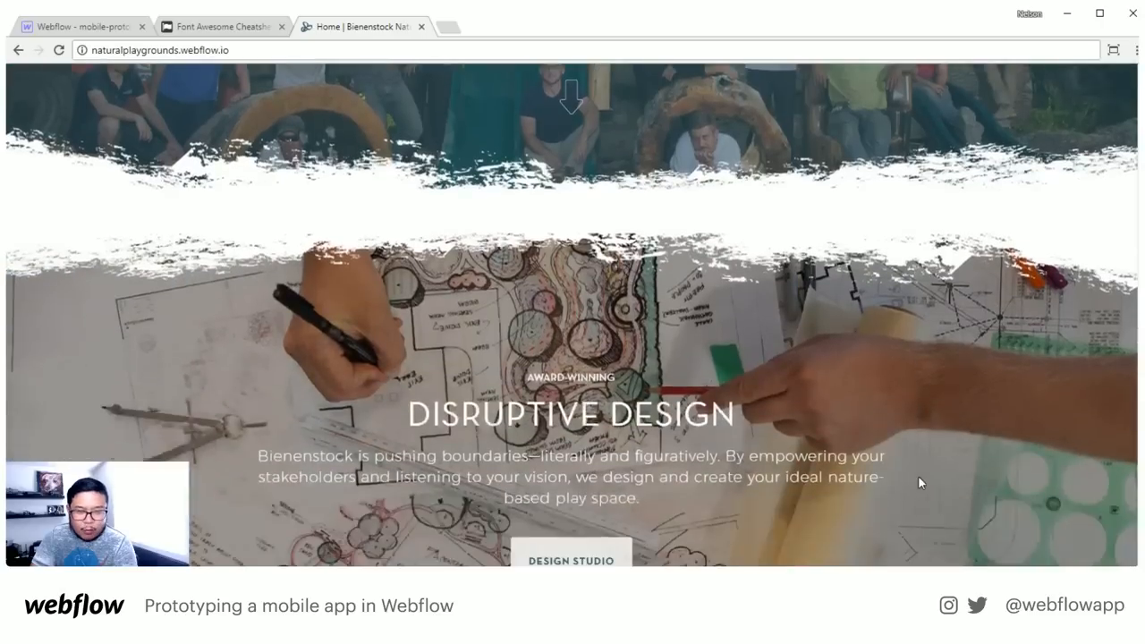
scroll(918, 483, down, 3)
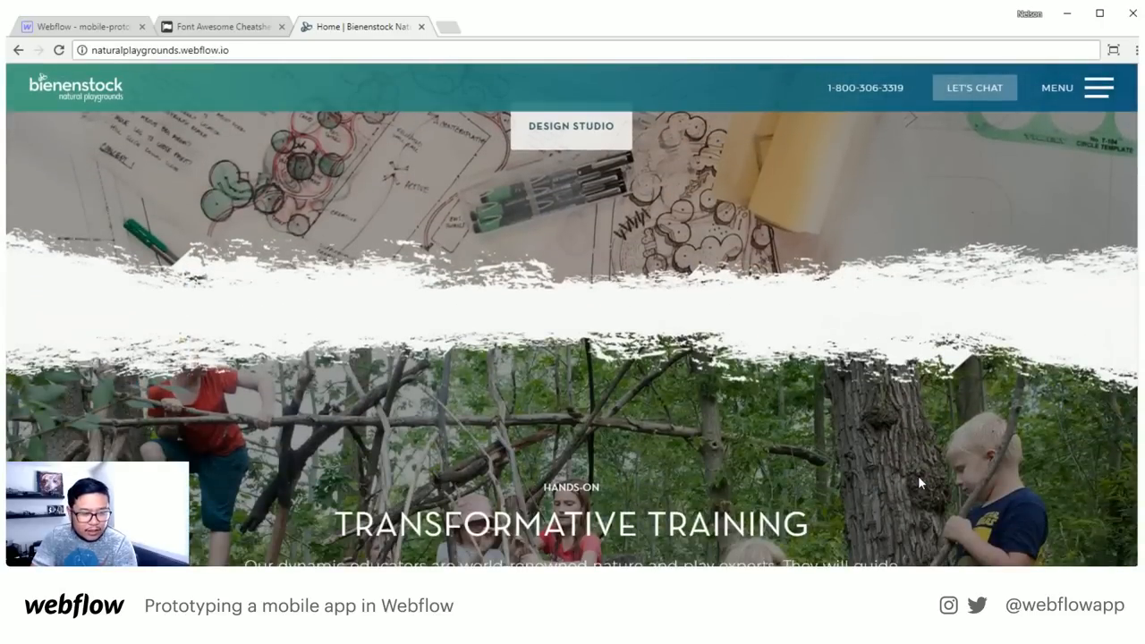
scroll(917, 483, up, 5)
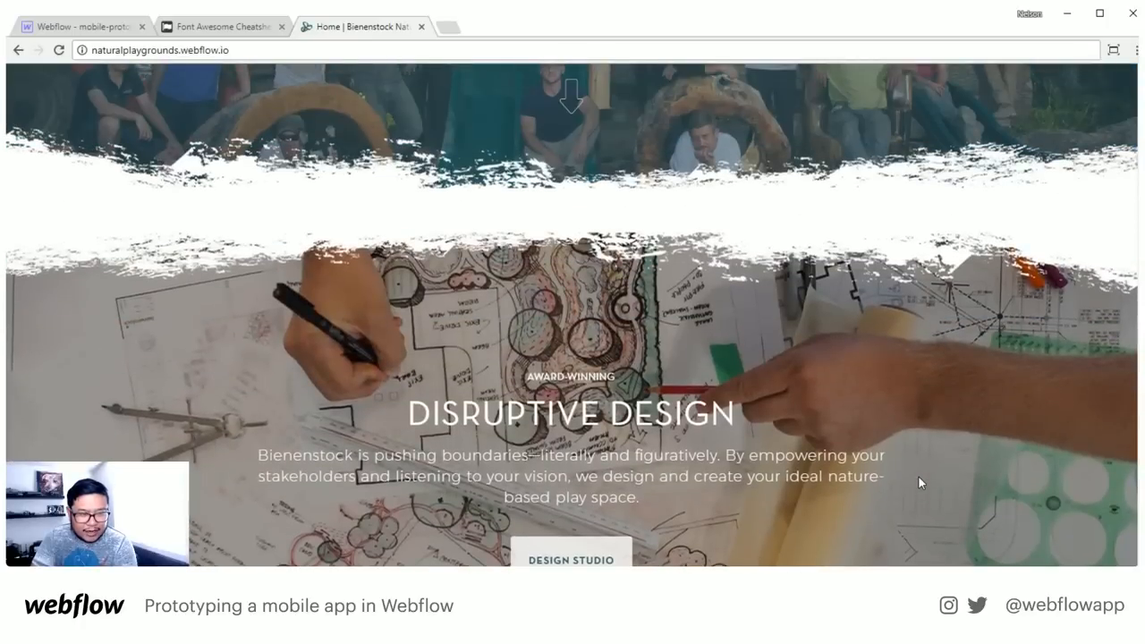
drag(614, 213, 417, 230)
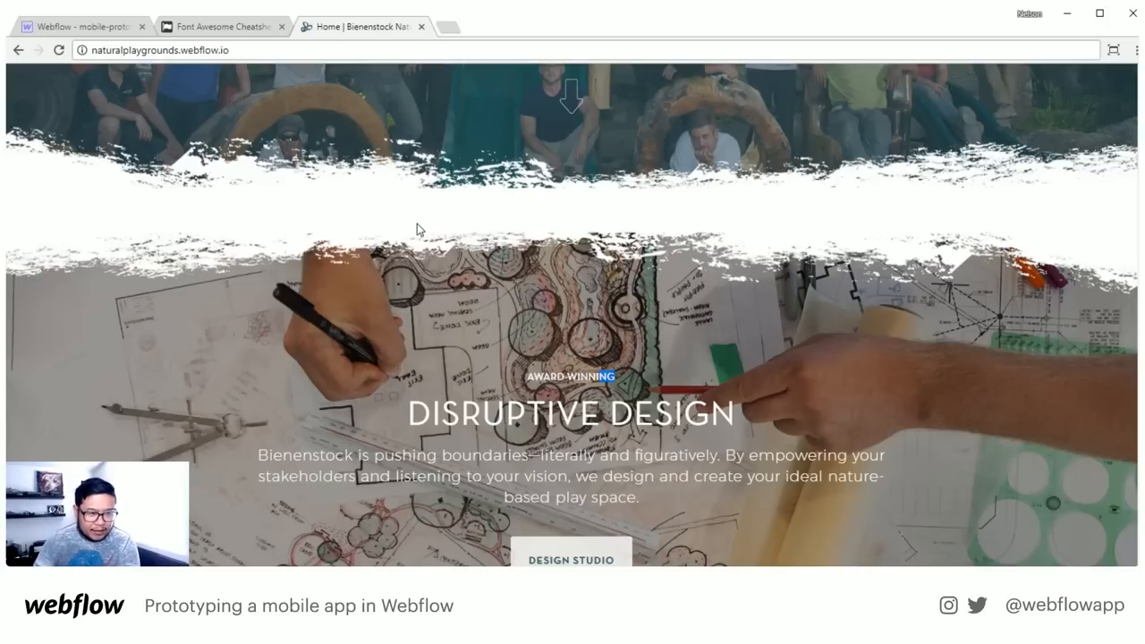
scroll(463, 329, up, 3)
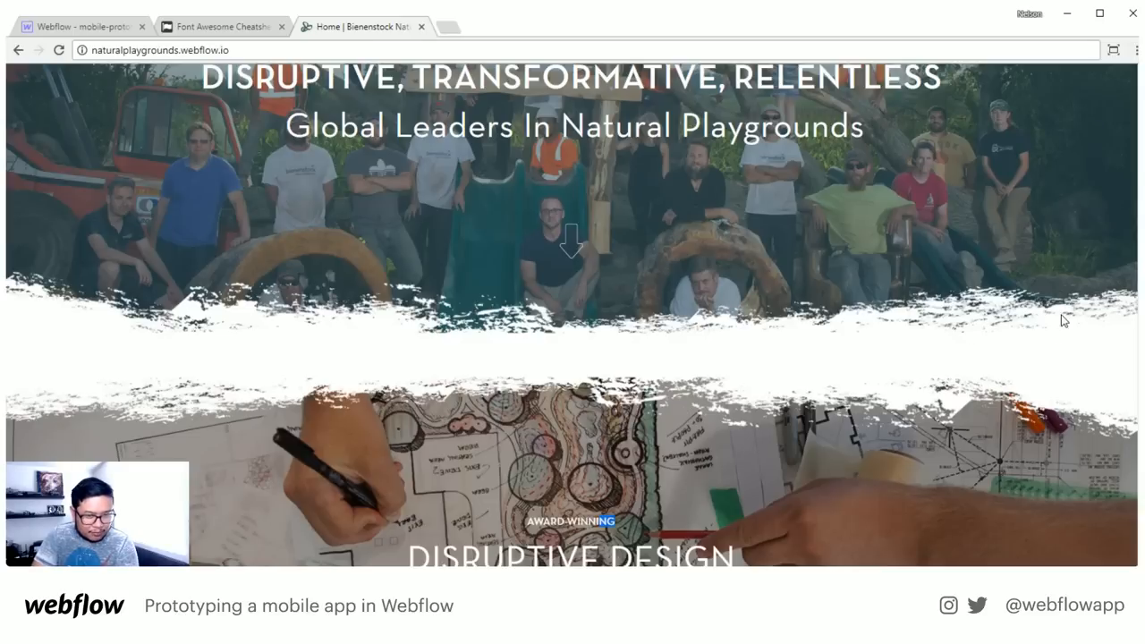
scroll(606, 334, up, 3)
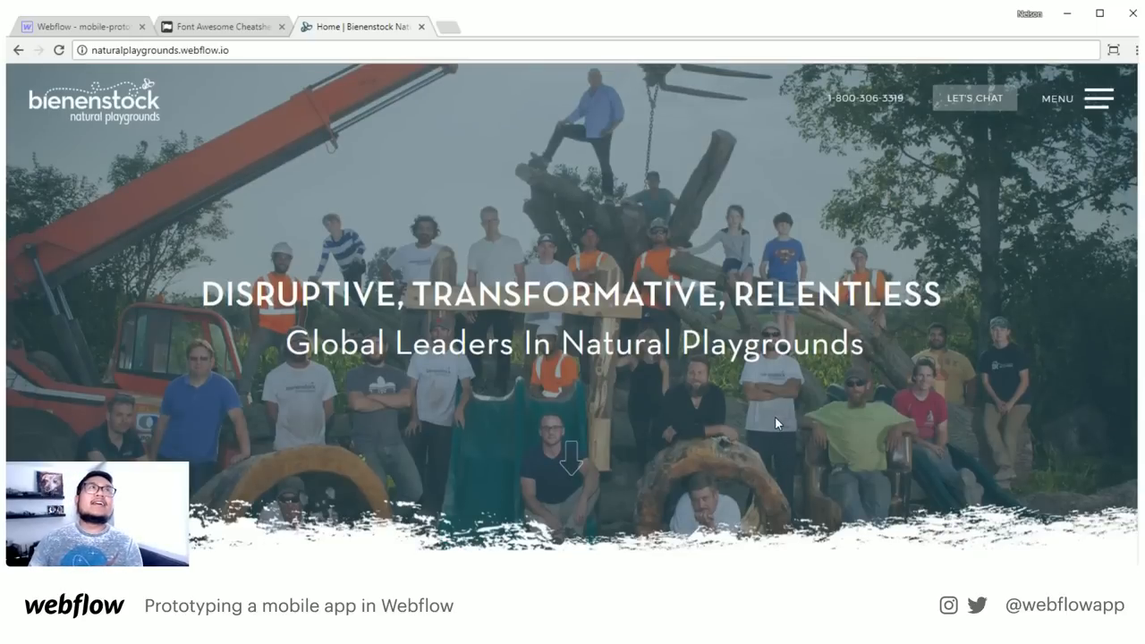
Examine the Disruptive Design section's layout, its Design Studio button and how the navigation bar behaves around it
scroll(775, 416, down, 3)
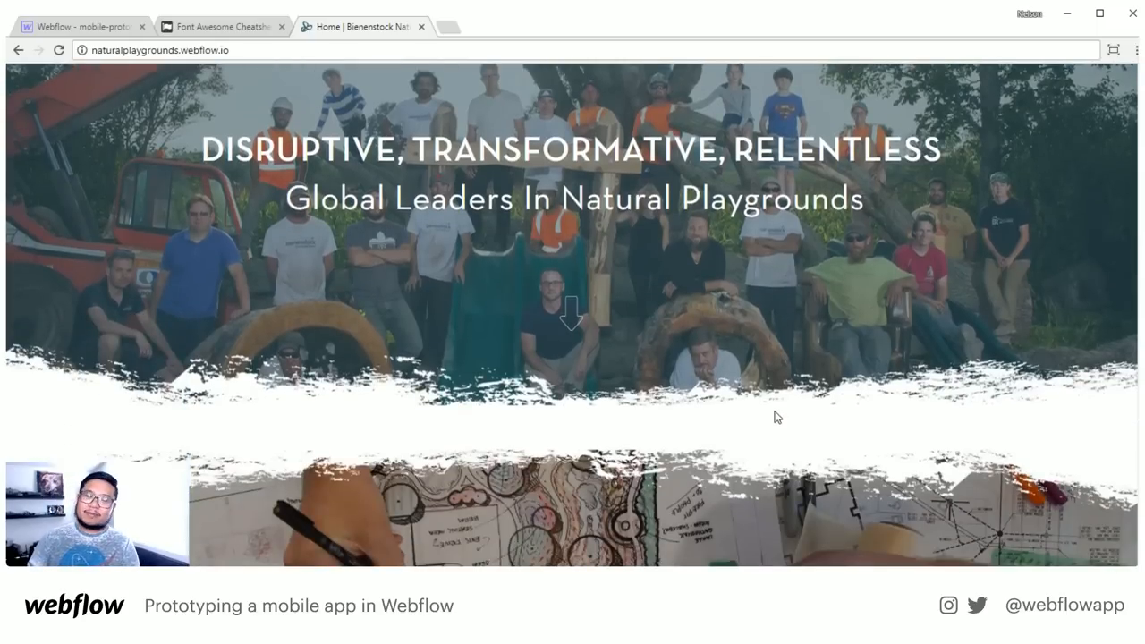
scroll(772, 404, down, 2)
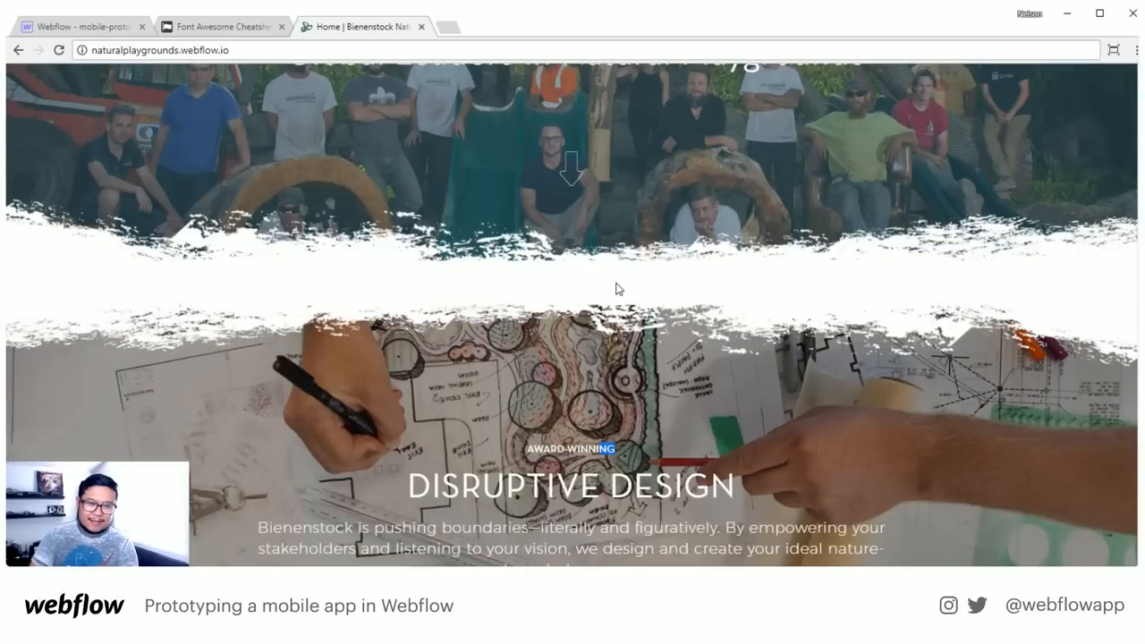
click(679, 406)
scroll(679, 398, down, 3)
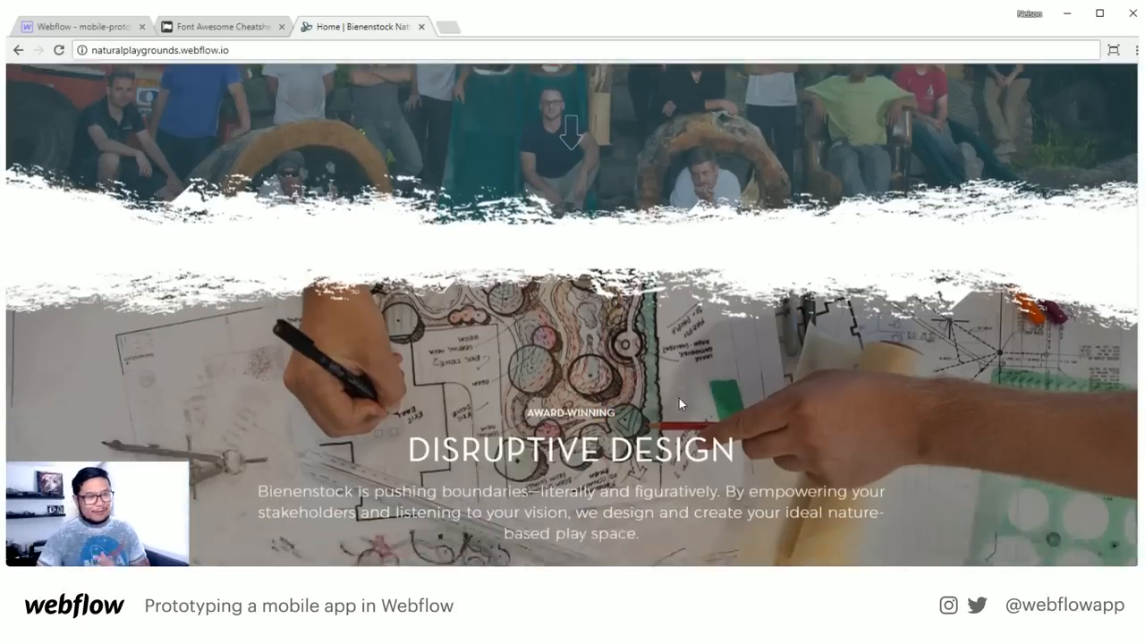
scroll(676, 413, down, 1)
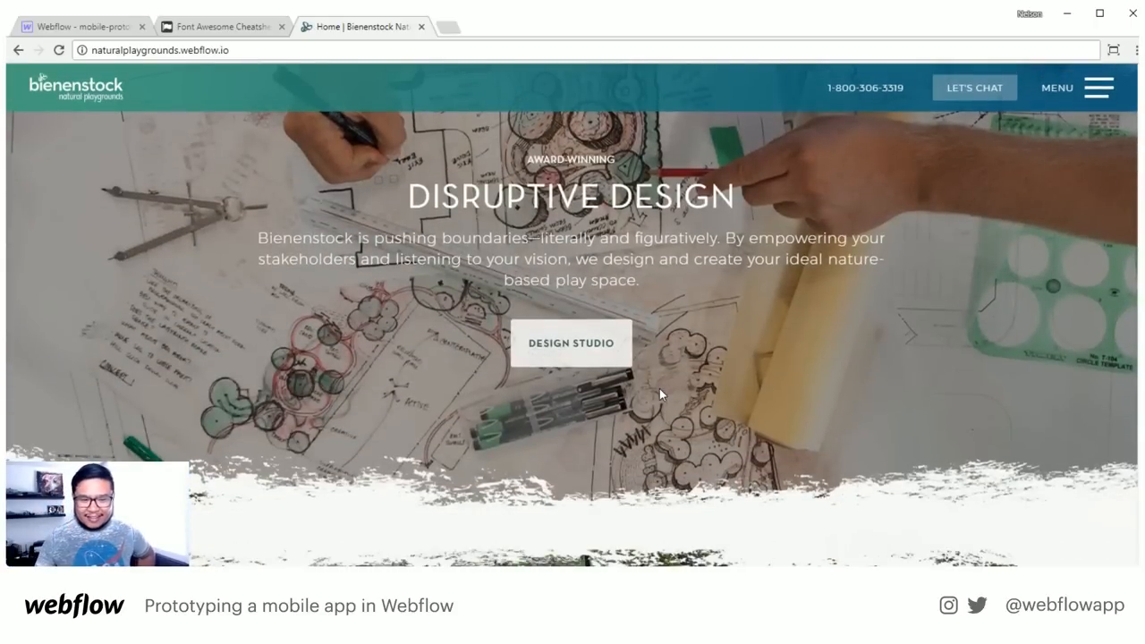
scroll(648, 440, up, 1)
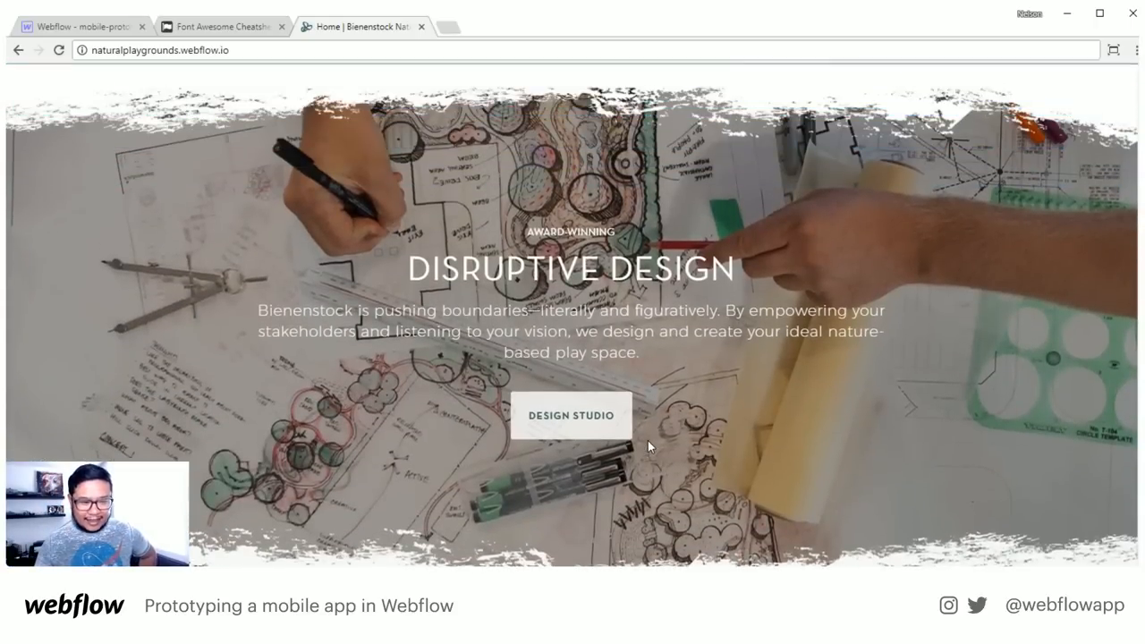
scroll(648, 440, down, 1)
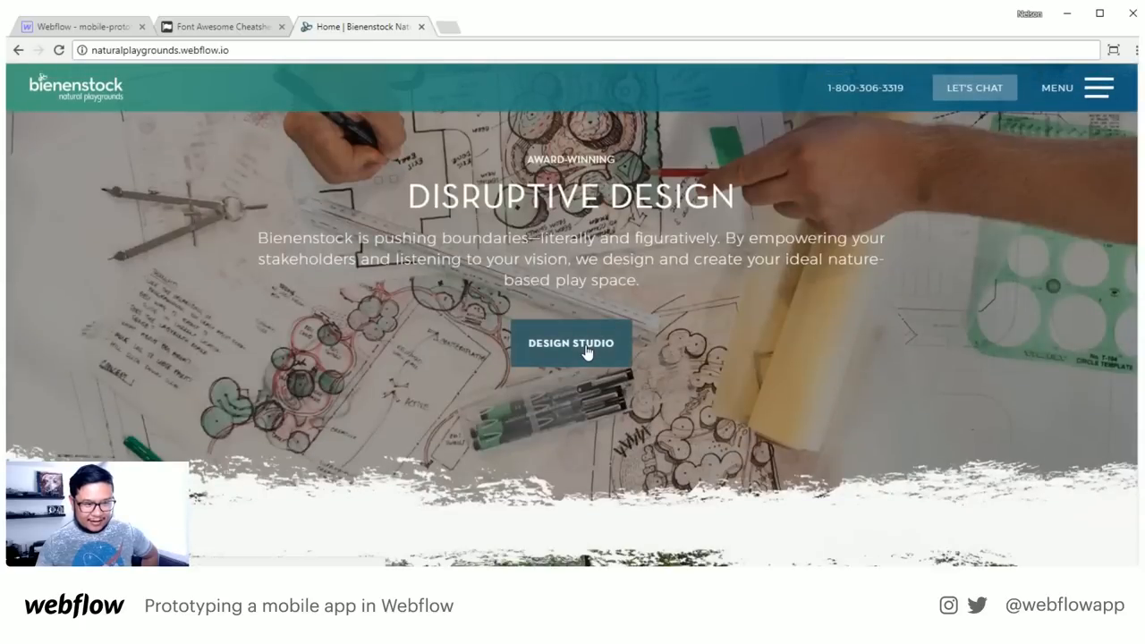
scroll(709, 399, up, 2)
scroll(709, 400, down, 1)
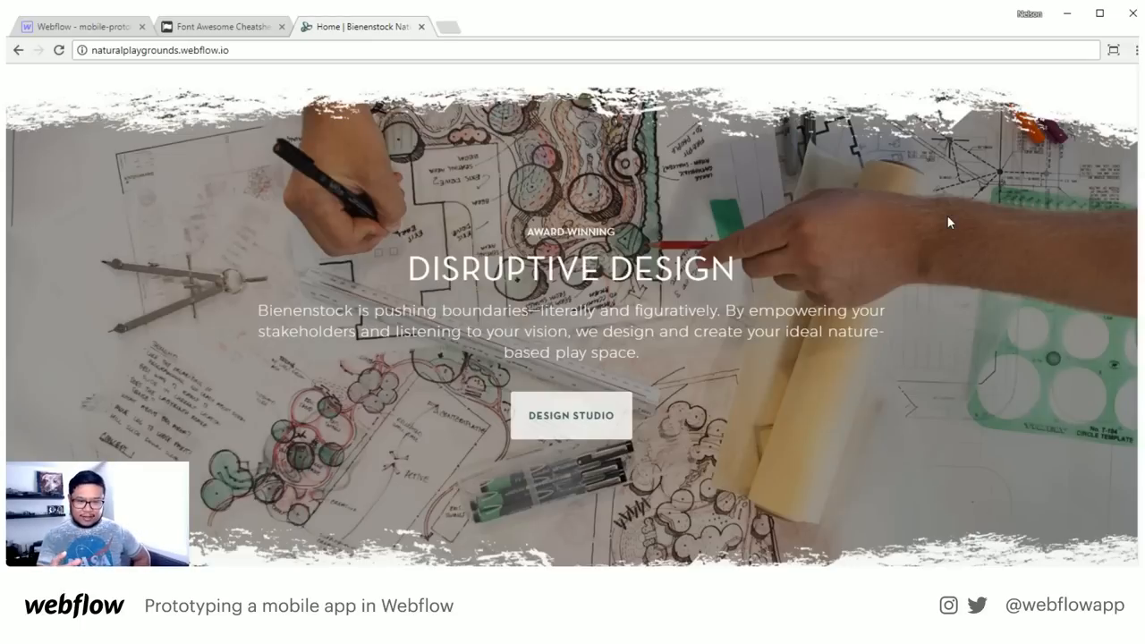
Check the Disruptive Design heading and paragraph text against the background photo by highlighting them, then clear the selection
drag(641, 355, 240, 328)
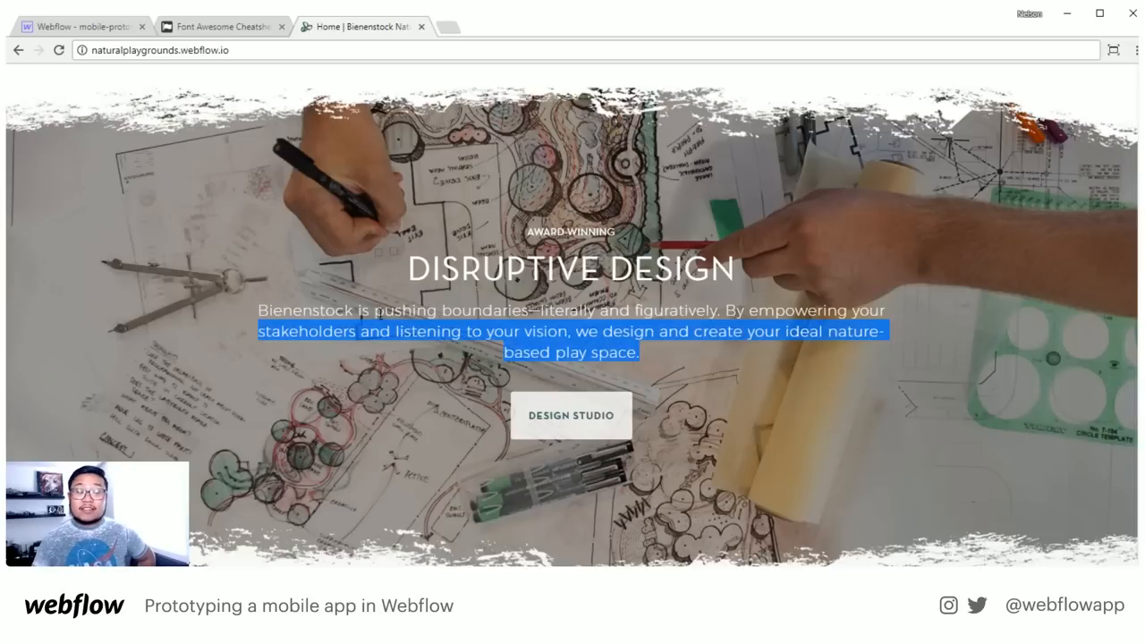
click(379, 313)
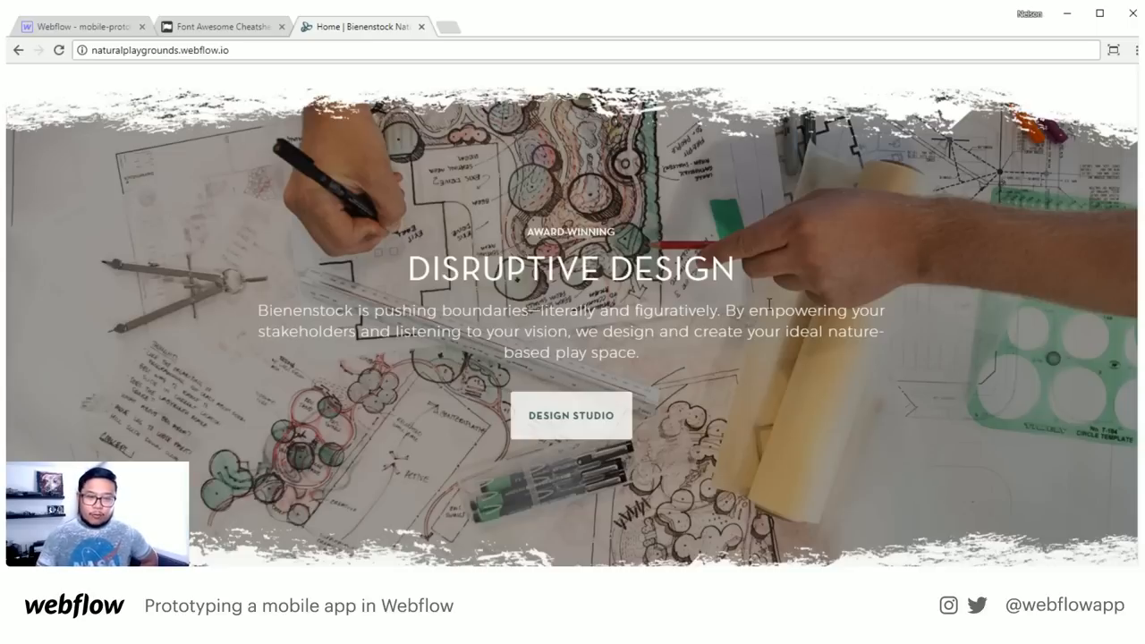
drag(653, 349, 494, 233)
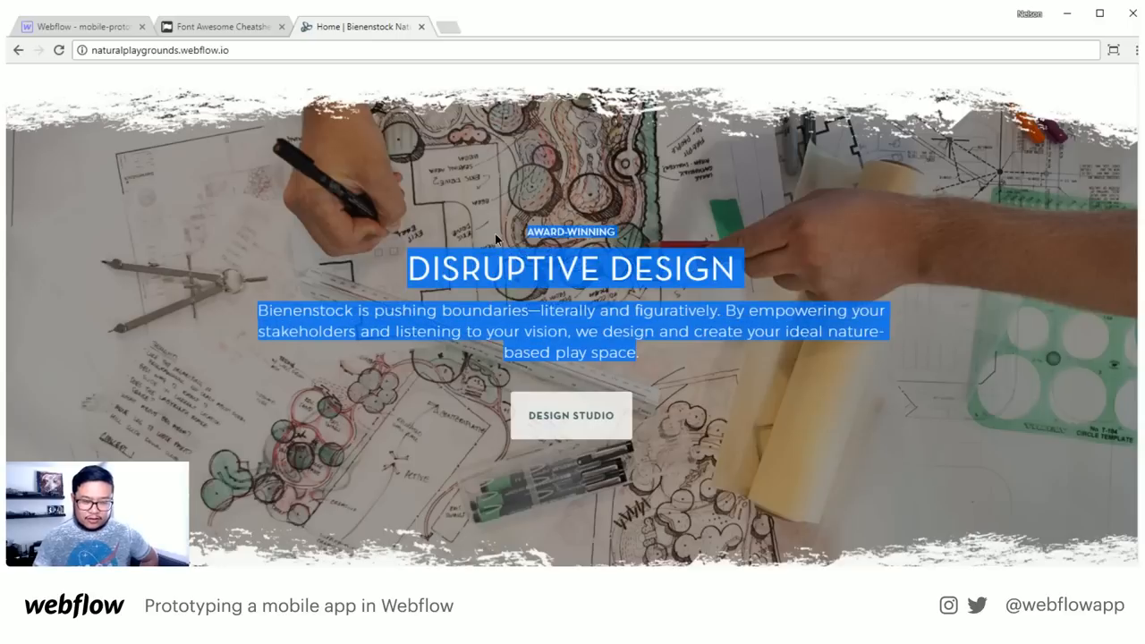
click(700, 337)
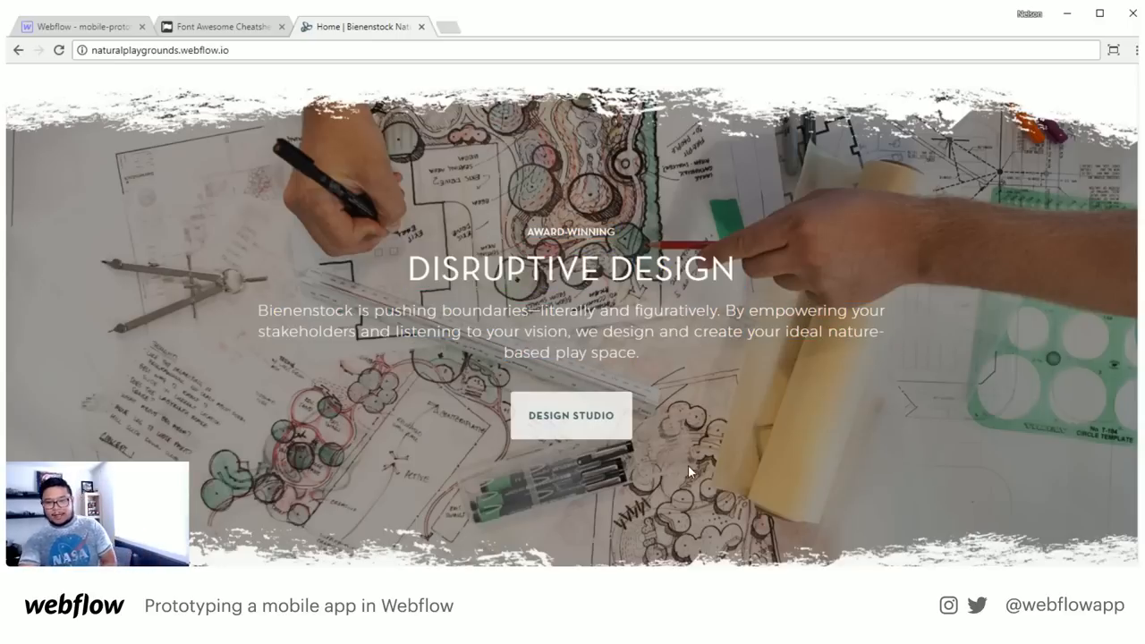
Examine the Transformative Training section's text and photo, and continue to the Relentless Advocacy section
scroll(688, 472, down, 6)
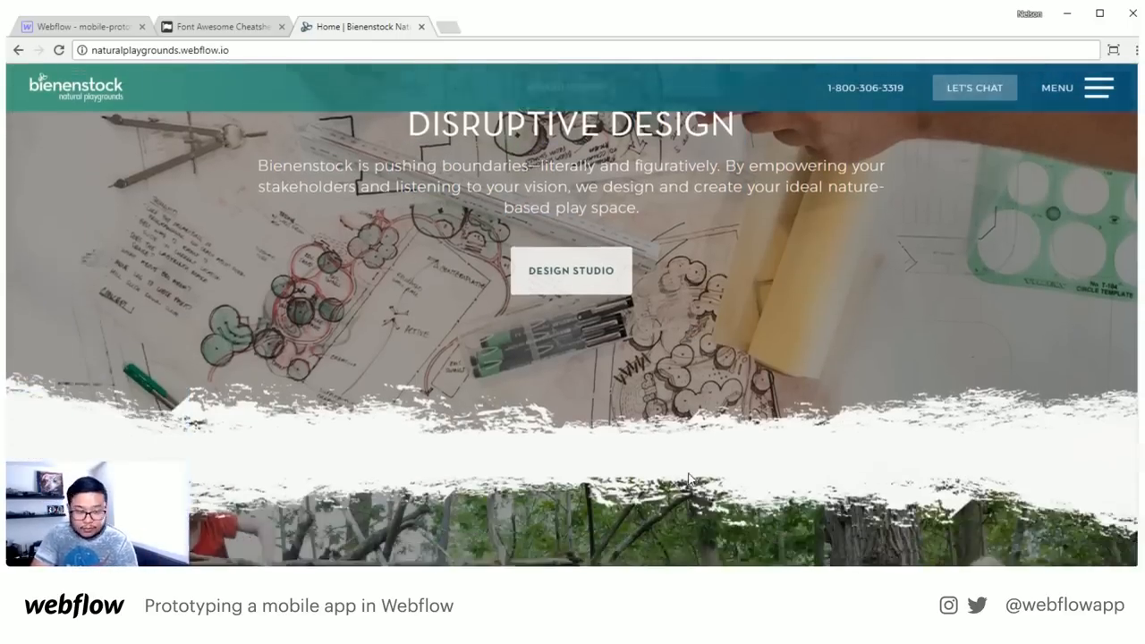
scroll(716, 438, up, 3)
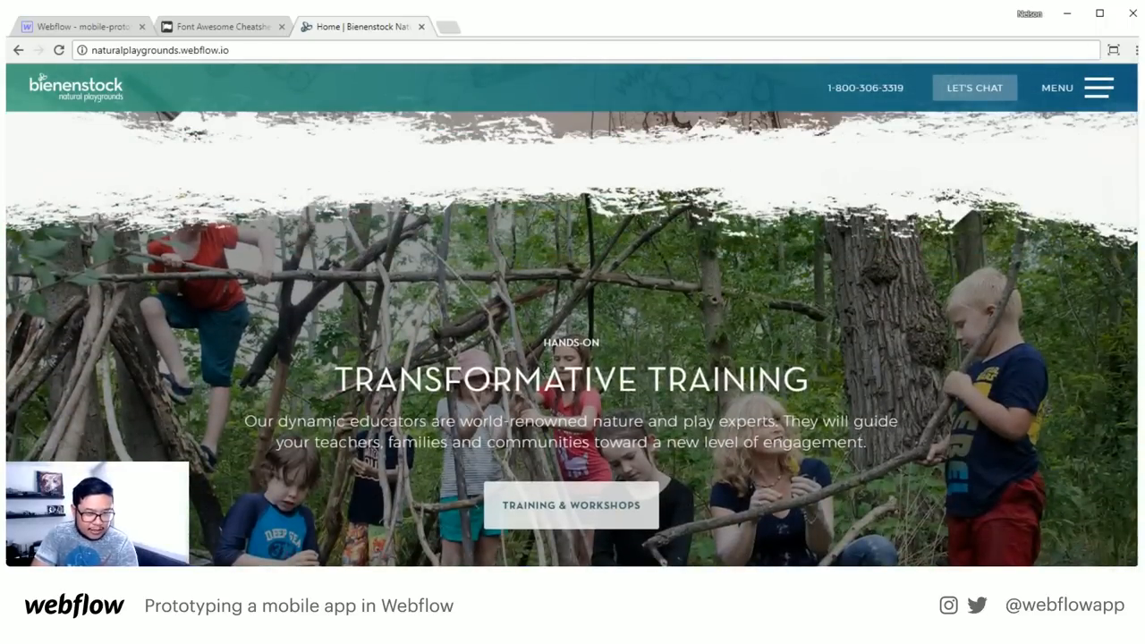
scroll(561, 394, down, 3)
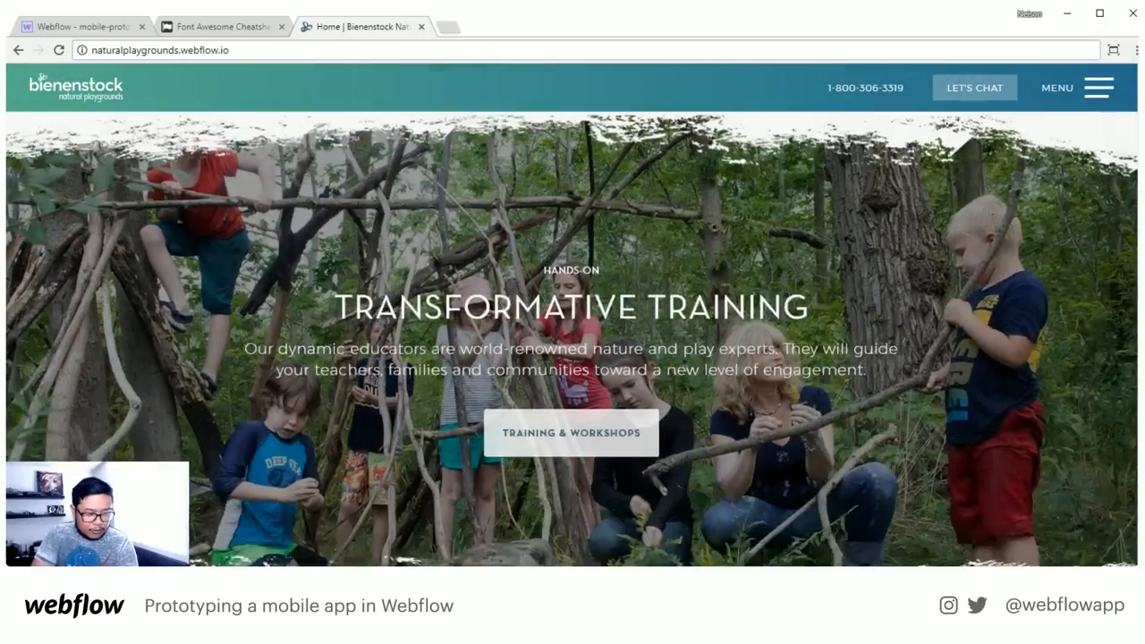
drag(892, 313, 356, 224)
click(384, 439)
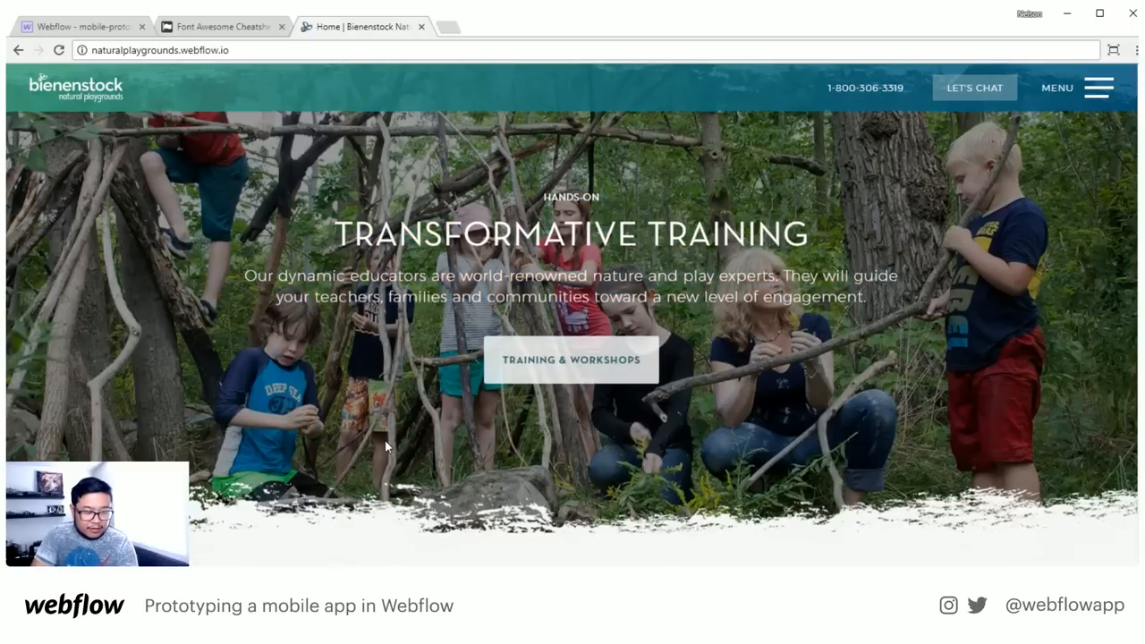
scroll(385, 439, down, 10)
scroll(387, 439, up, 1)
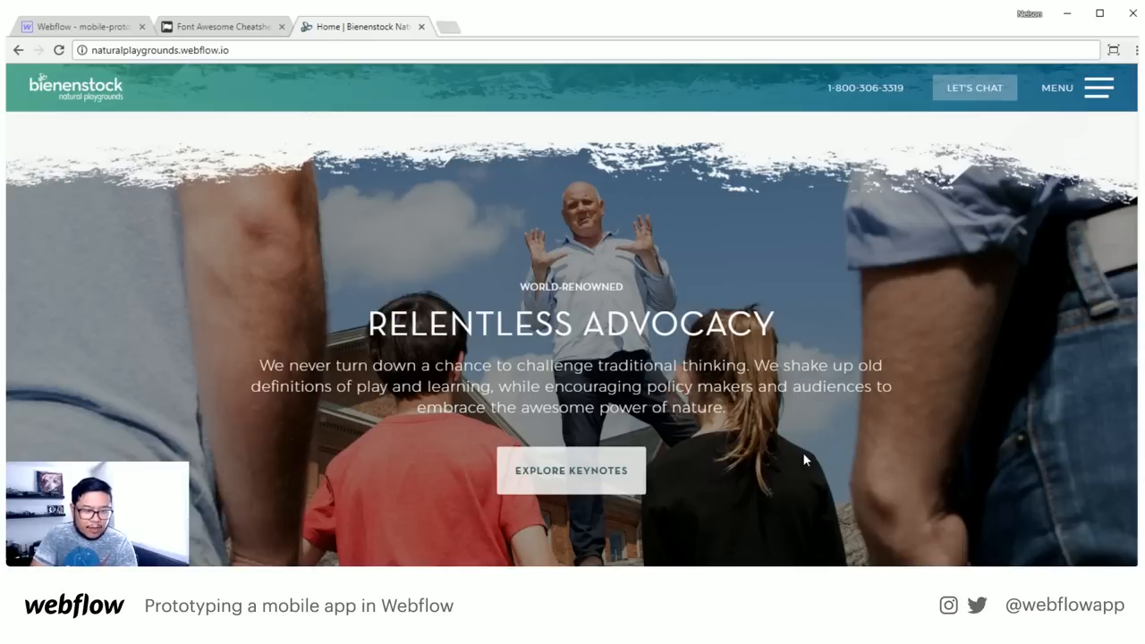
Inspect the Featured Work section's heading, intro text and spacing above the project images
scroll(803, 460, down, 8)
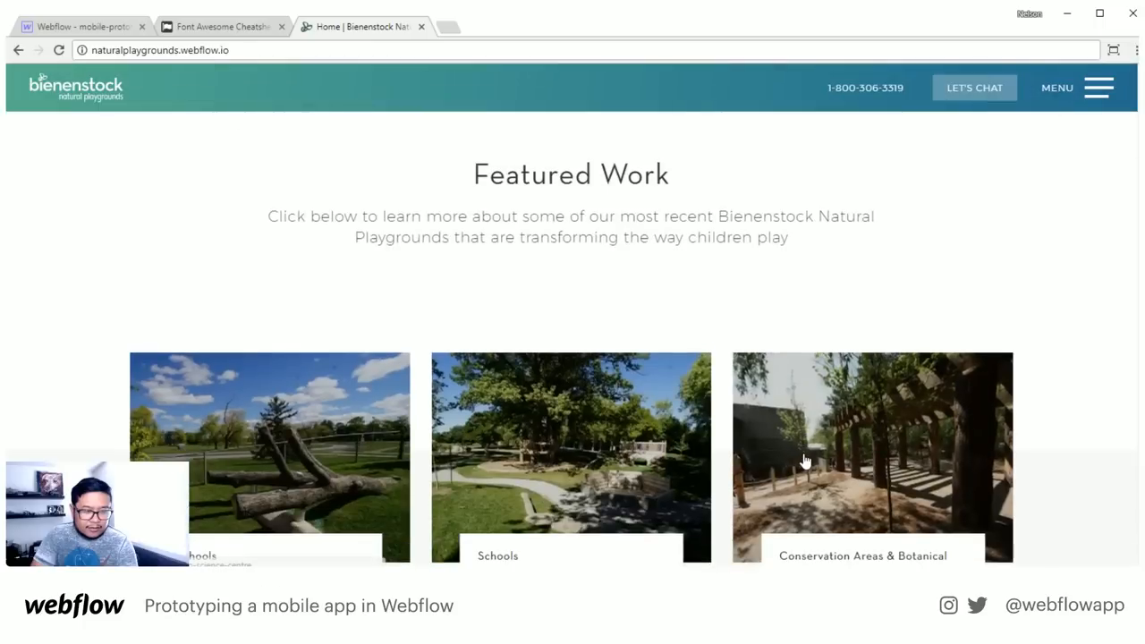
scroll(803, 459, up, 3)
right_click(605, 370)
click(385, 308)
scroll(362, 328, down, 3)
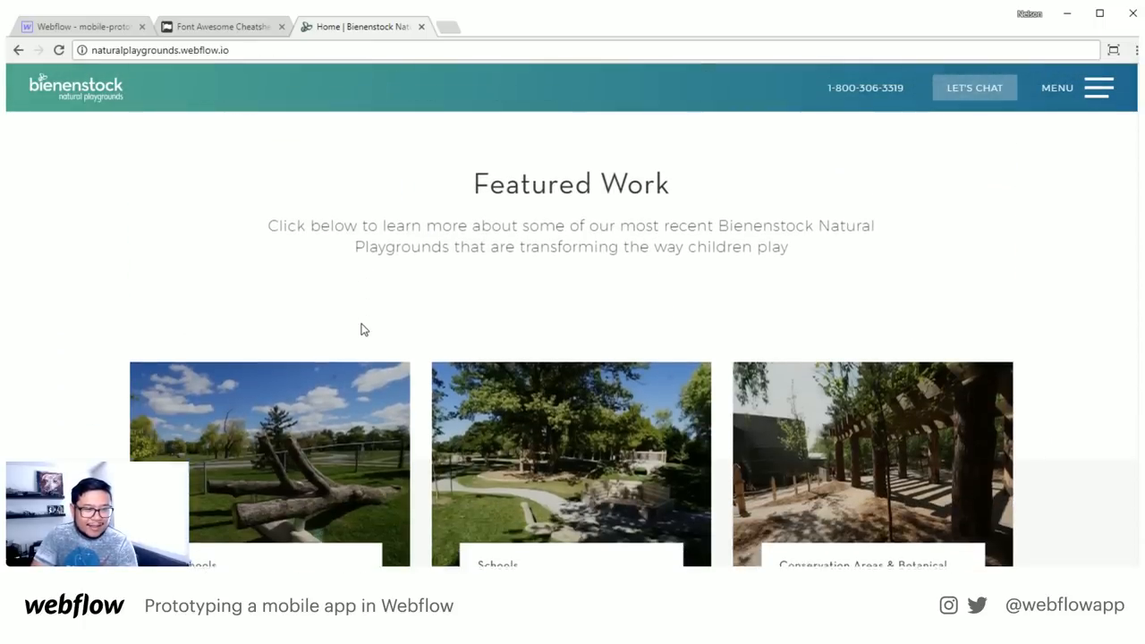
scroll(362, 329, up, 1)
scroll(363, 329, down, 1)
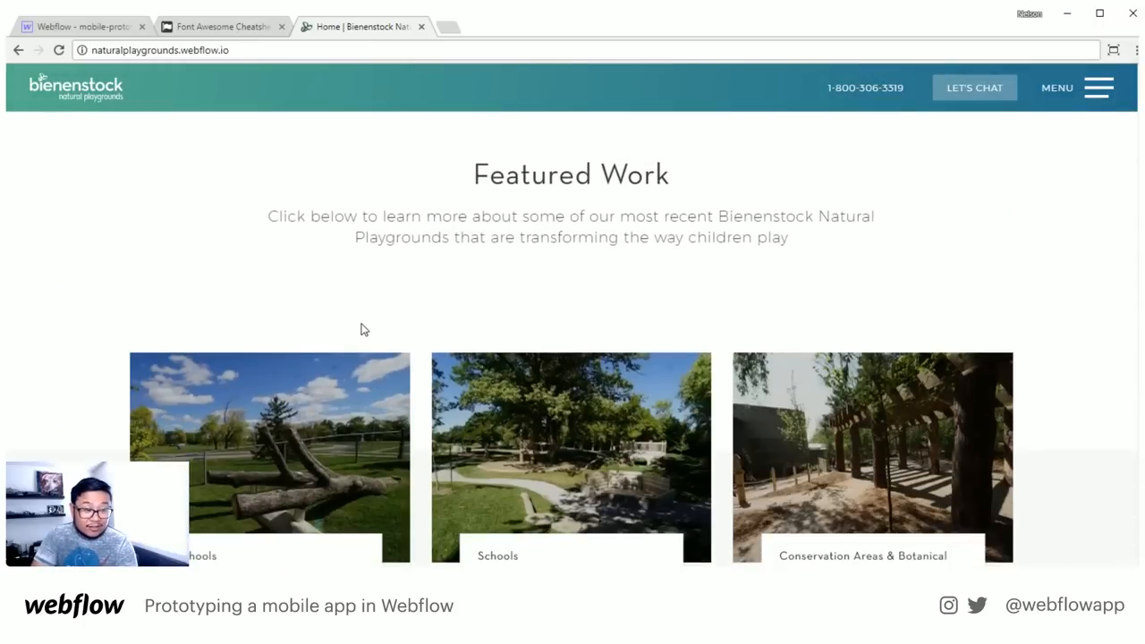
Examine the Featured Work project cards' View More links and the footer, then return to the Interested in learning more? section
scroll(363, 330, down, 2)
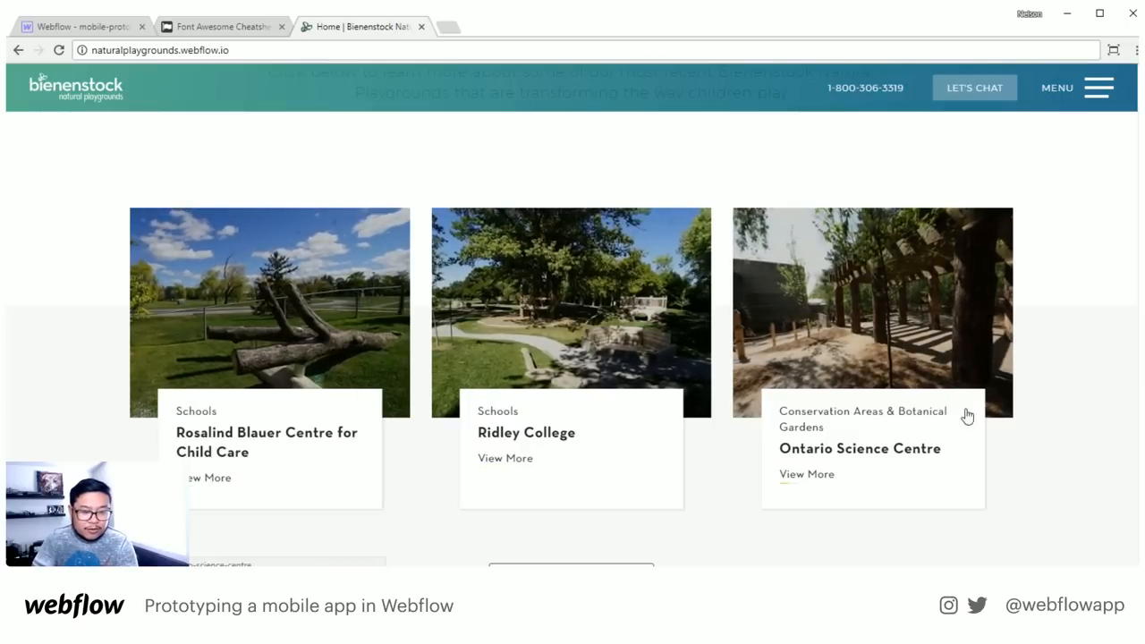
scroll(946, 417, down, 3)
scroll(800, 417, up, 1)
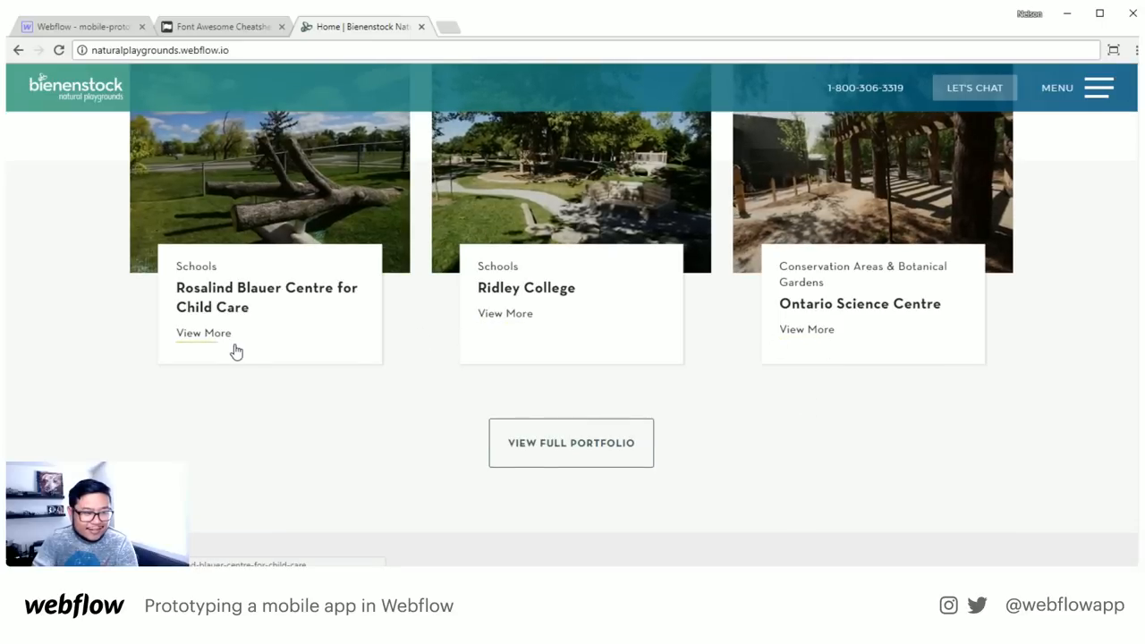
scroll(806, 456, down, 9)
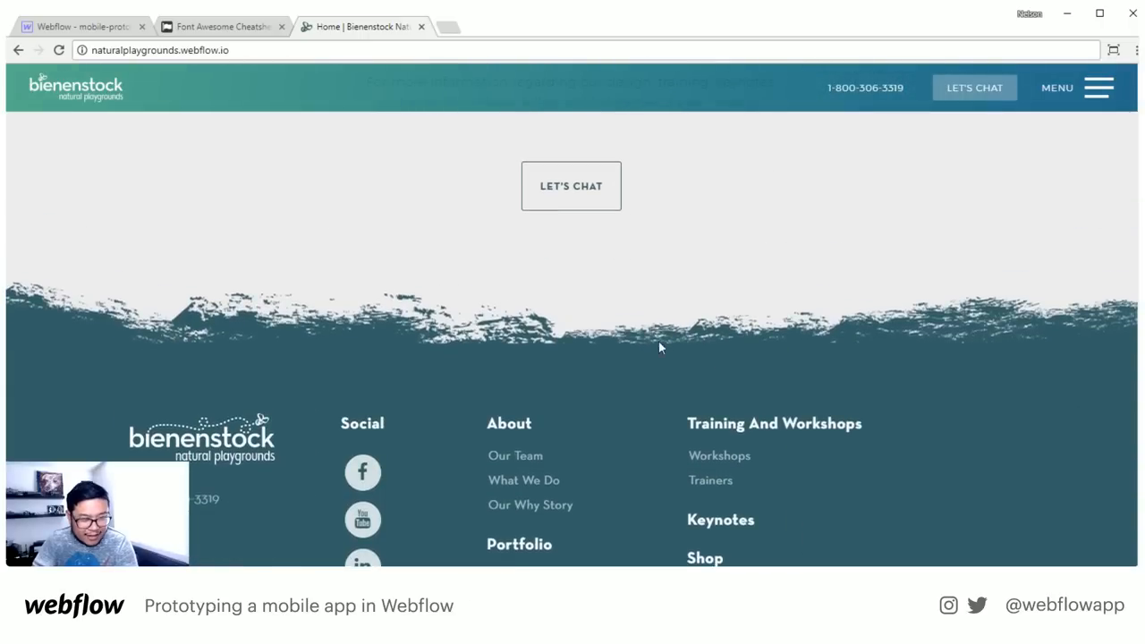
scroll(943, 479, down, 2)
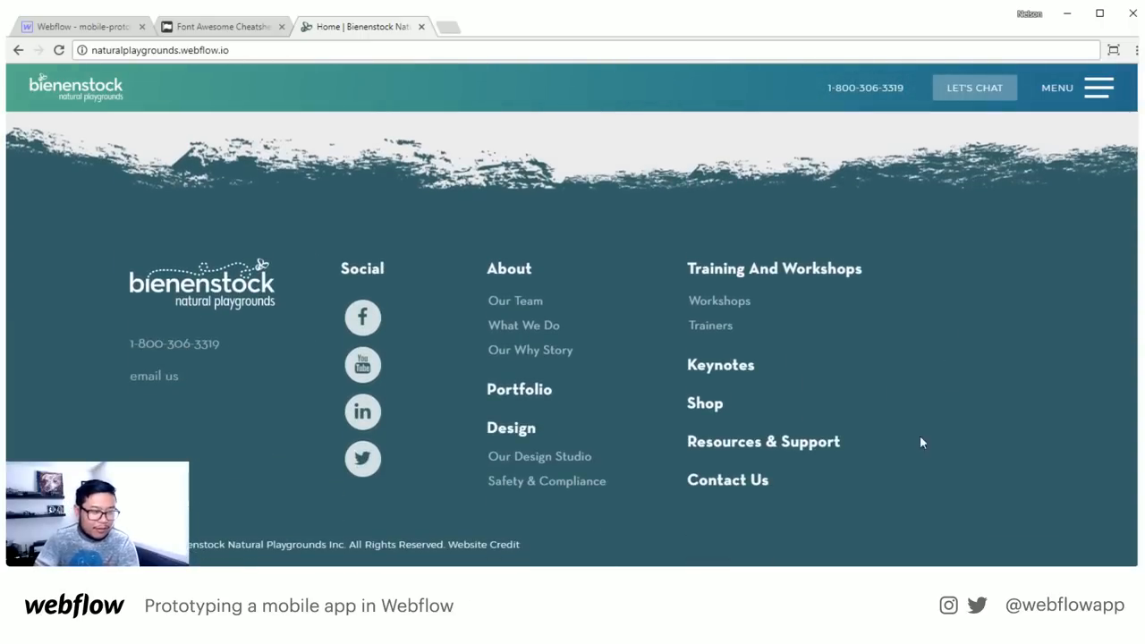
scroll(890, 478, up, 12)
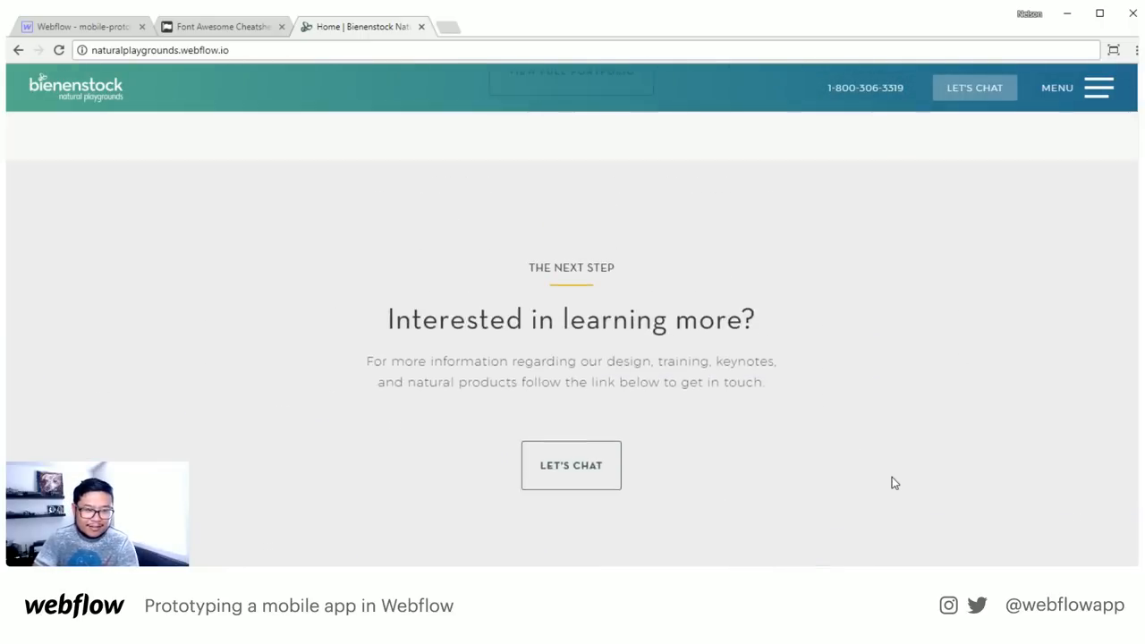
Return to the Featured Work section, then open the site's navigation menu to inspect its links and close it
scroll(892, 483, up, 3)
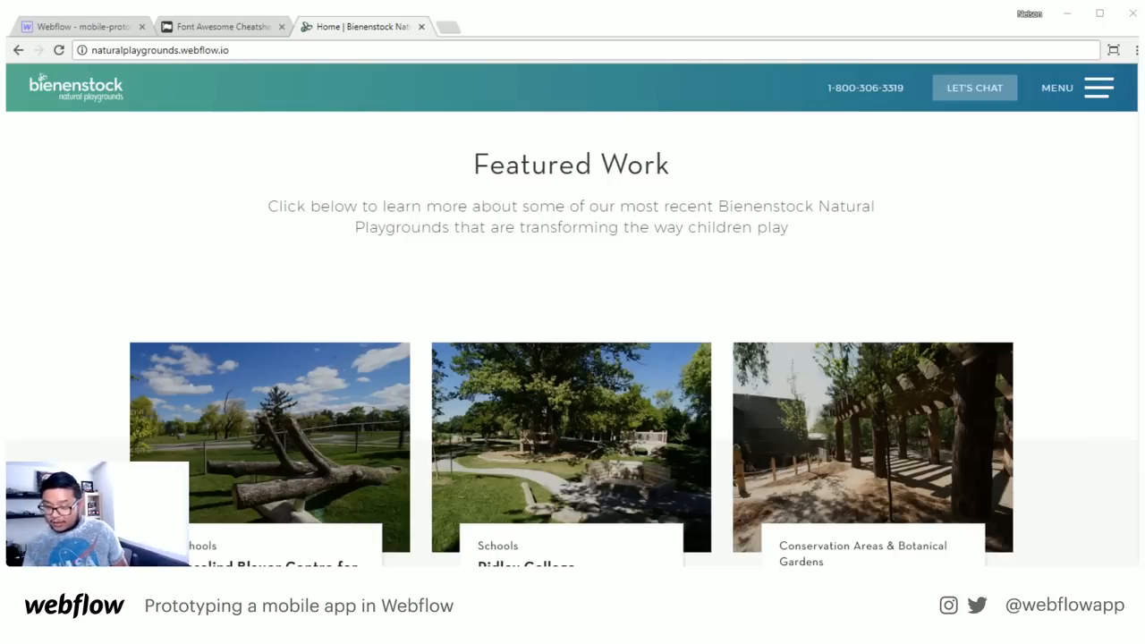
click(1100, 98)
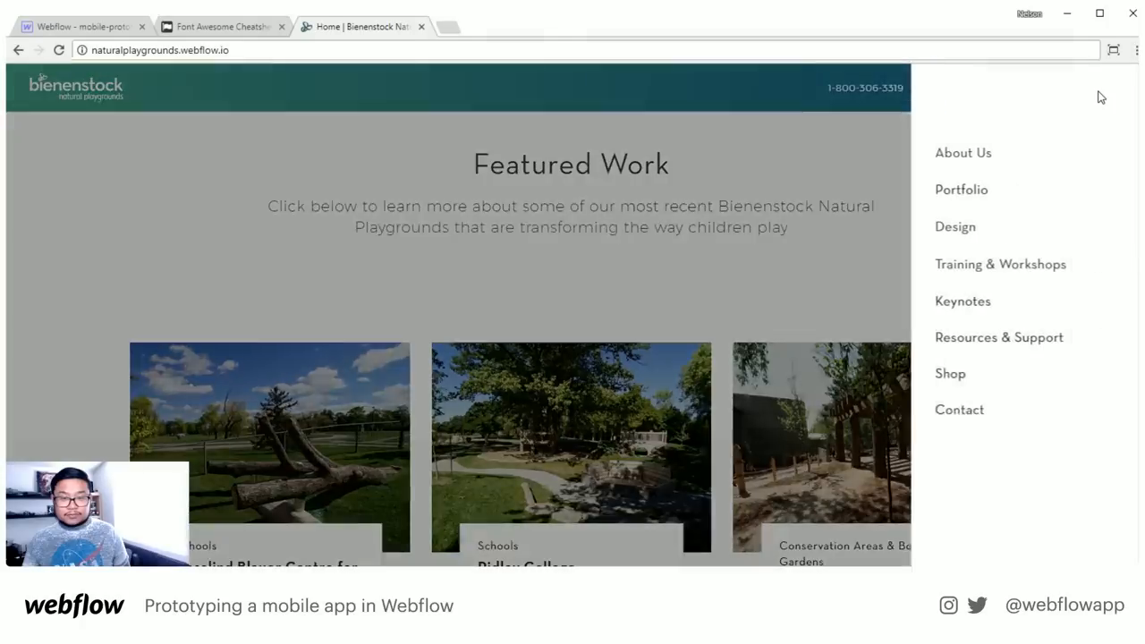
click(1100, 97)
Open nbl-design.webflow.io and reload the page to replay the hero section's intro animation
click(467, 49)
text(nbl-design.webflow.io)
key(Return)
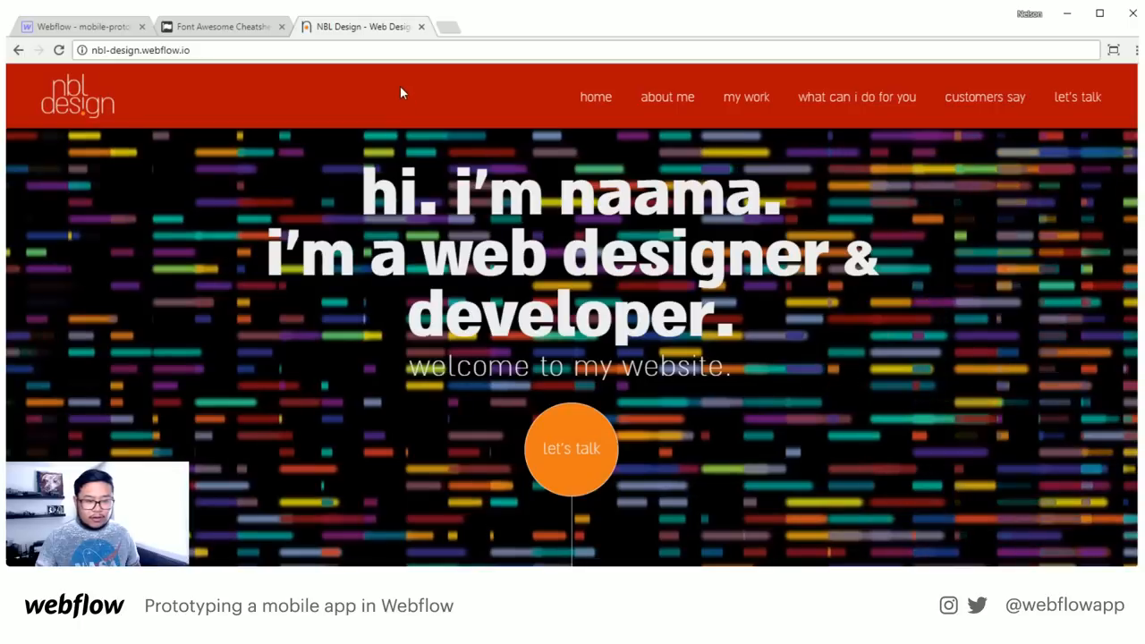
click(59, 50)
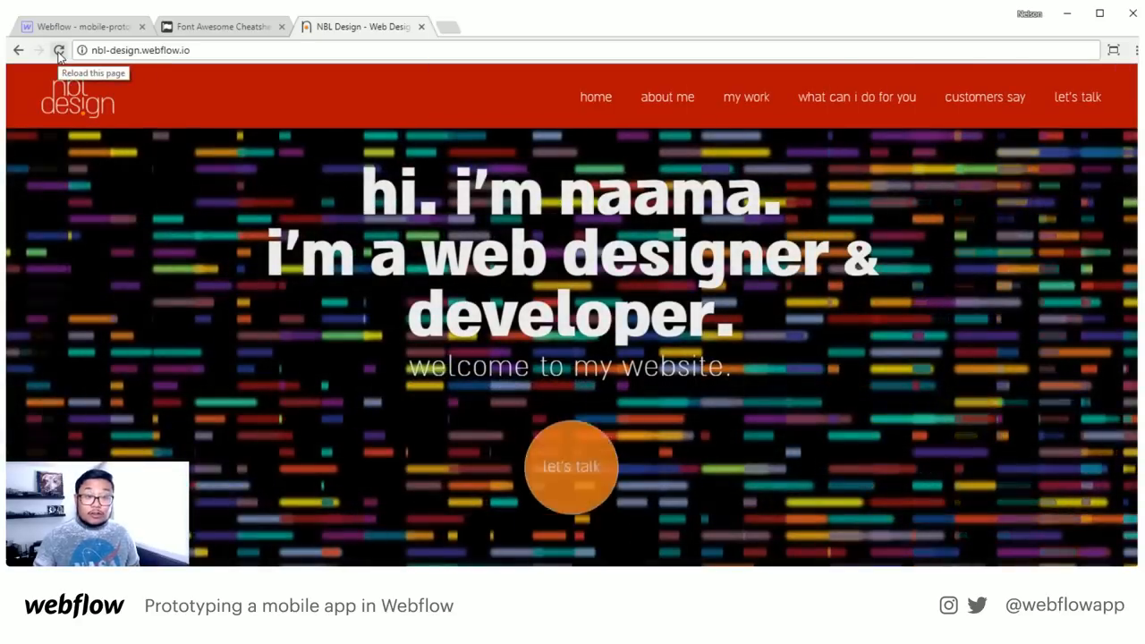
click(59, 50)
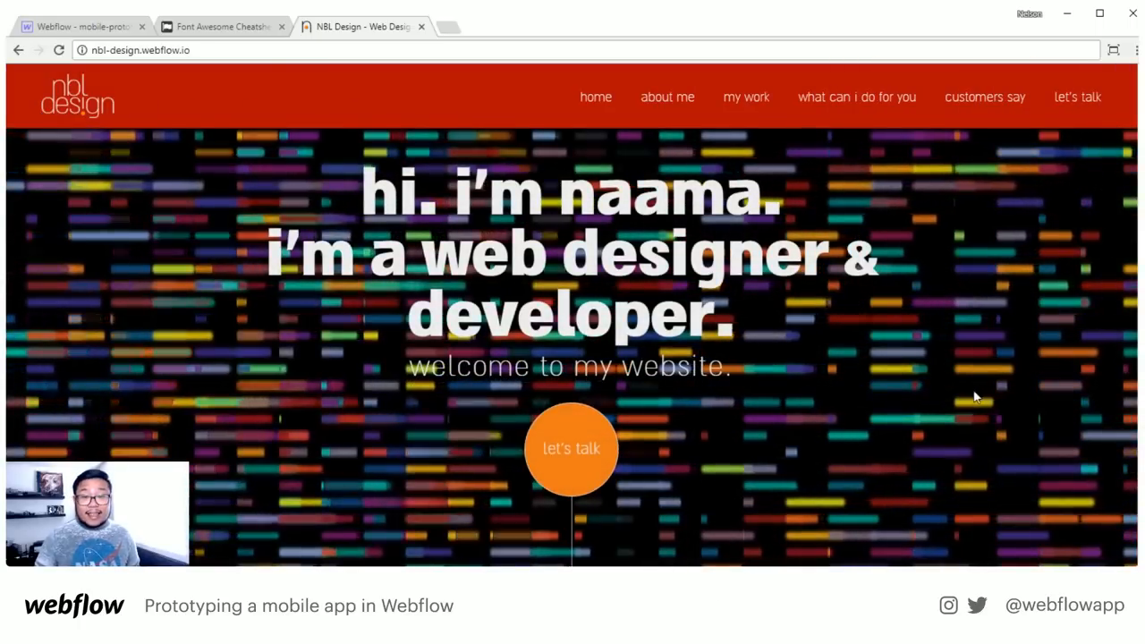
Examine how the navigation bar changes between the hero section and the start of the about section
scroll(973, 389, down, 4)
scroll(975, 398, up, 4)
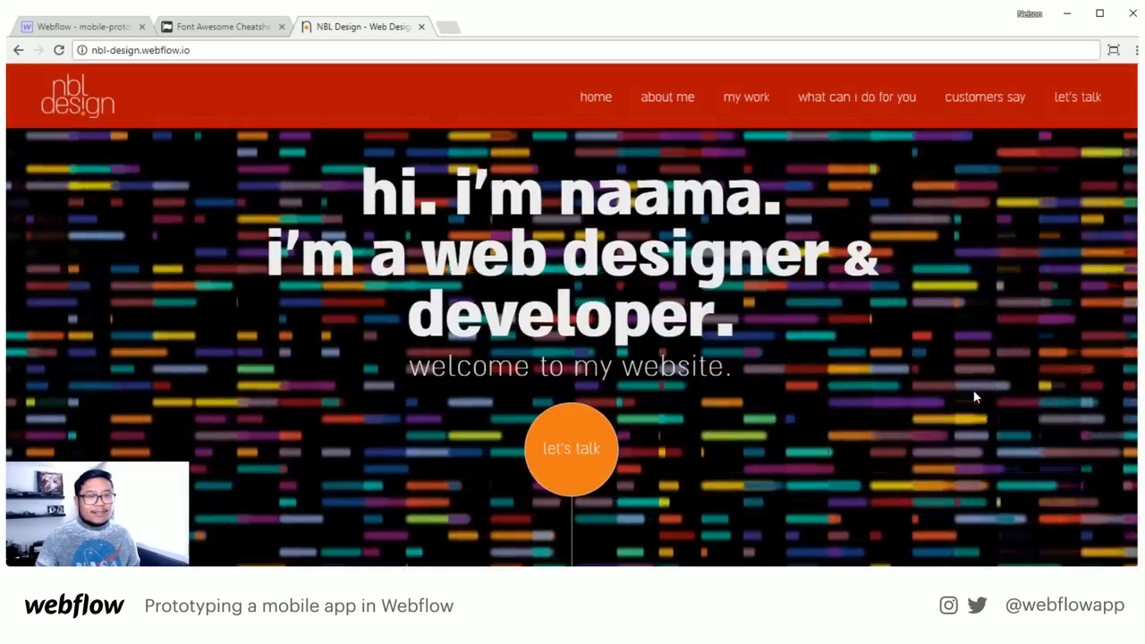
scroll(975, 397, down, 3)
scroll(975, 397, up, 3)
scroll(975, 398, down, 3)
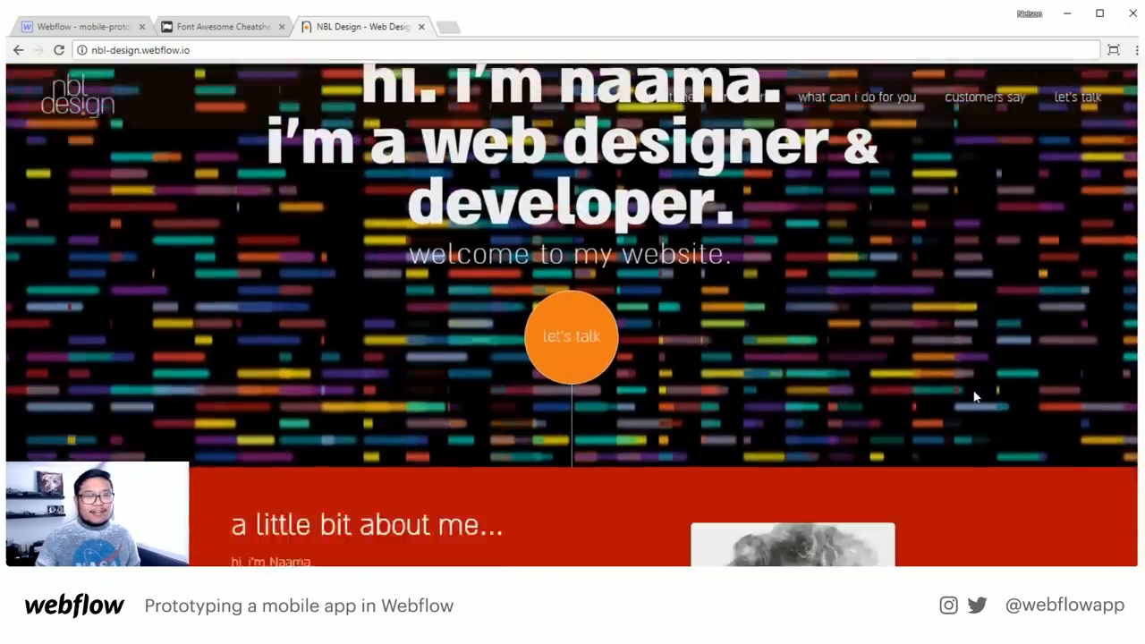
scroll(975, 397, up, 3)
scroll(975, 397, down, 3)
scroll(975, 398, up, 3)
scroll(975, 397, down, 3)
scroll(975, 397, up, 3)
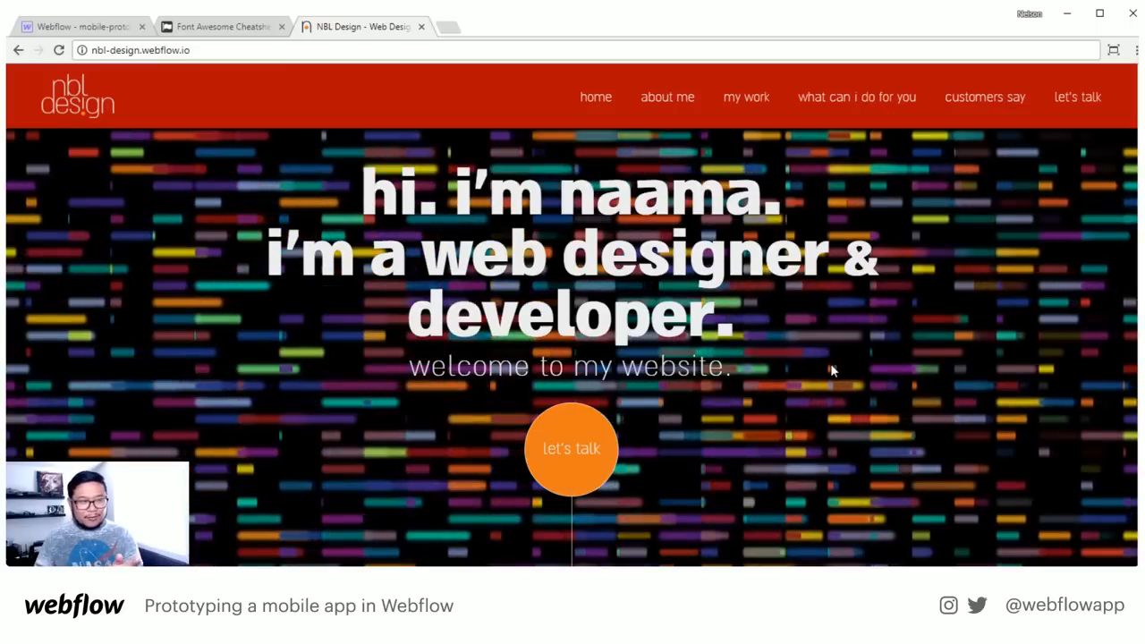
Examine the about me section's text and photo, highlighting the lower paragraphs and clearing the selection
scroll(832, 365, down, 5)
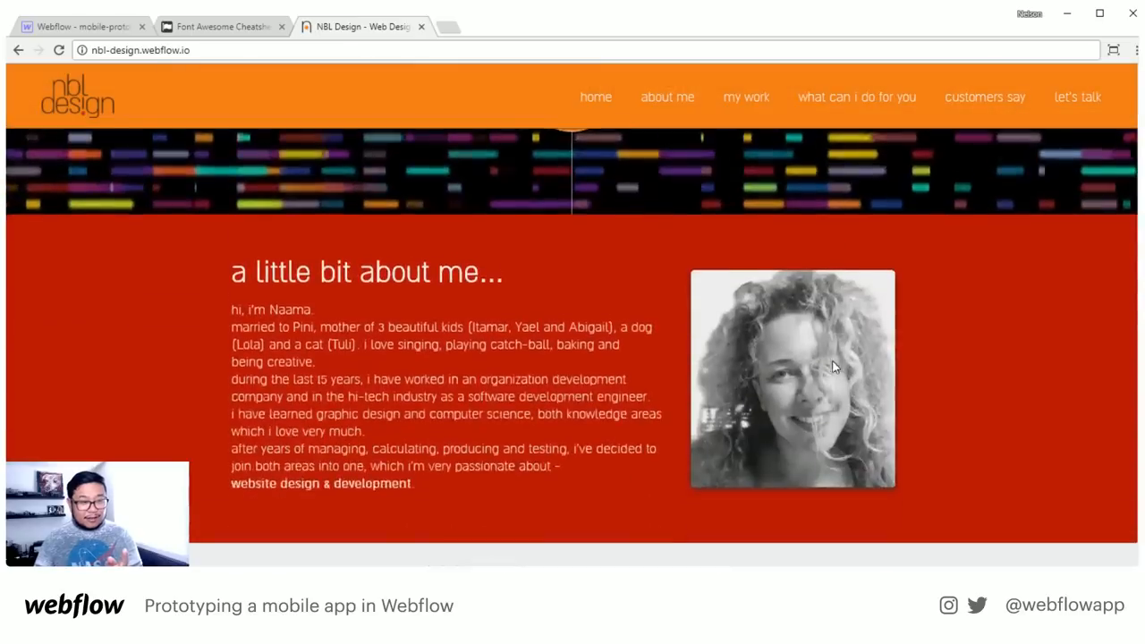
scroll(832, 365, up, 1)
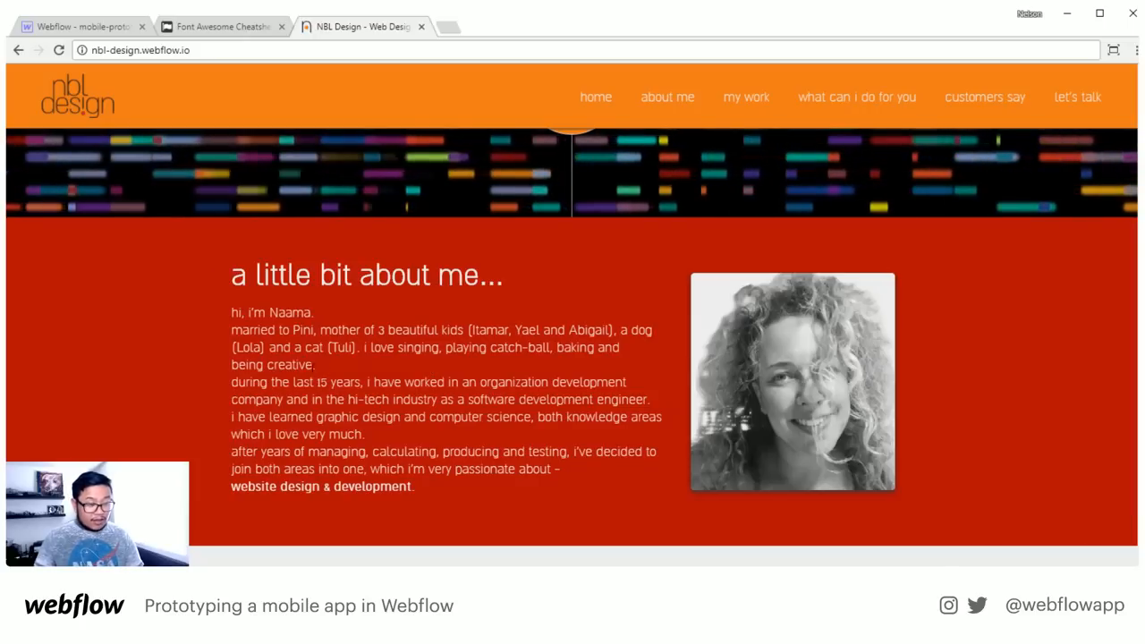
drag(229, 385, 414, 492)
click(413, 491)
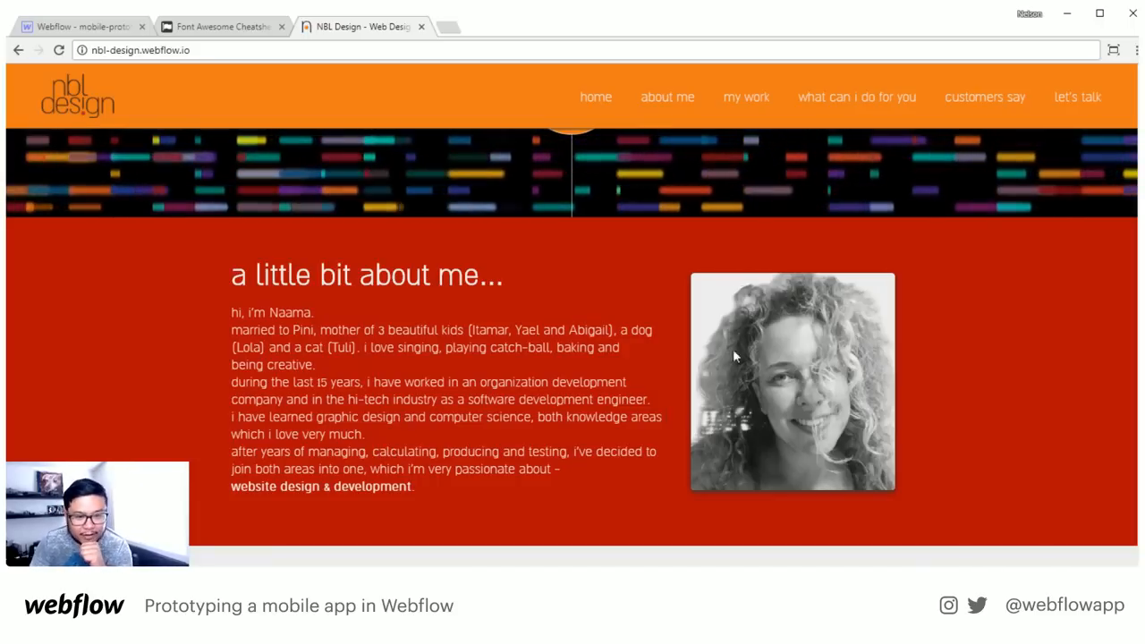
Test the hero's let's talk button link to the contact form, and return to the home section
scroll(555, 348, up, 4)
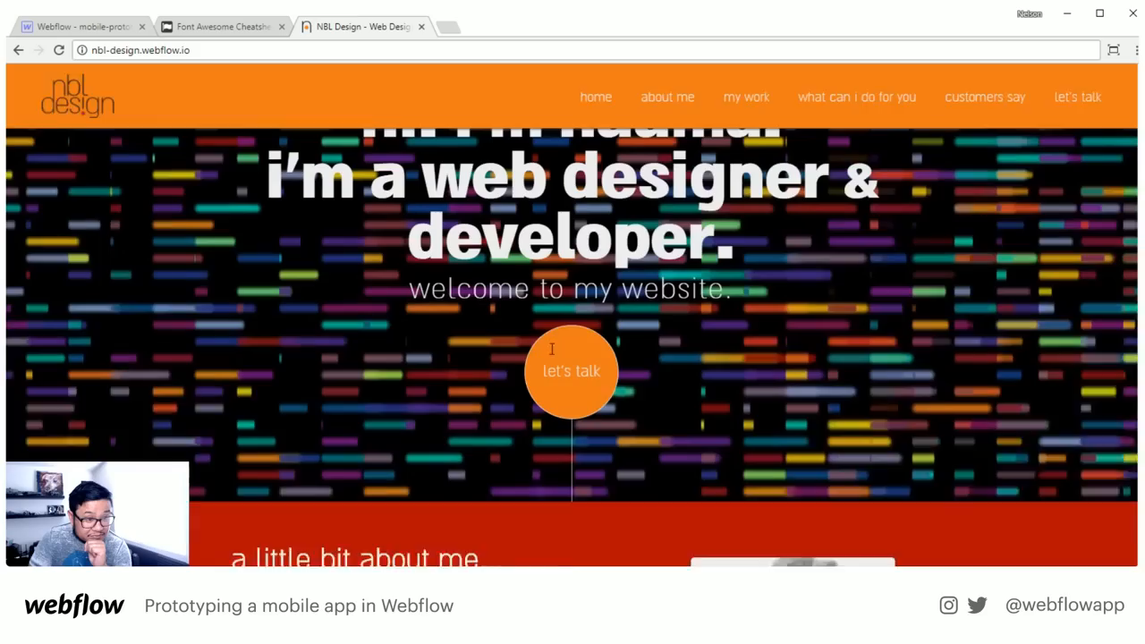
click(569, 443)
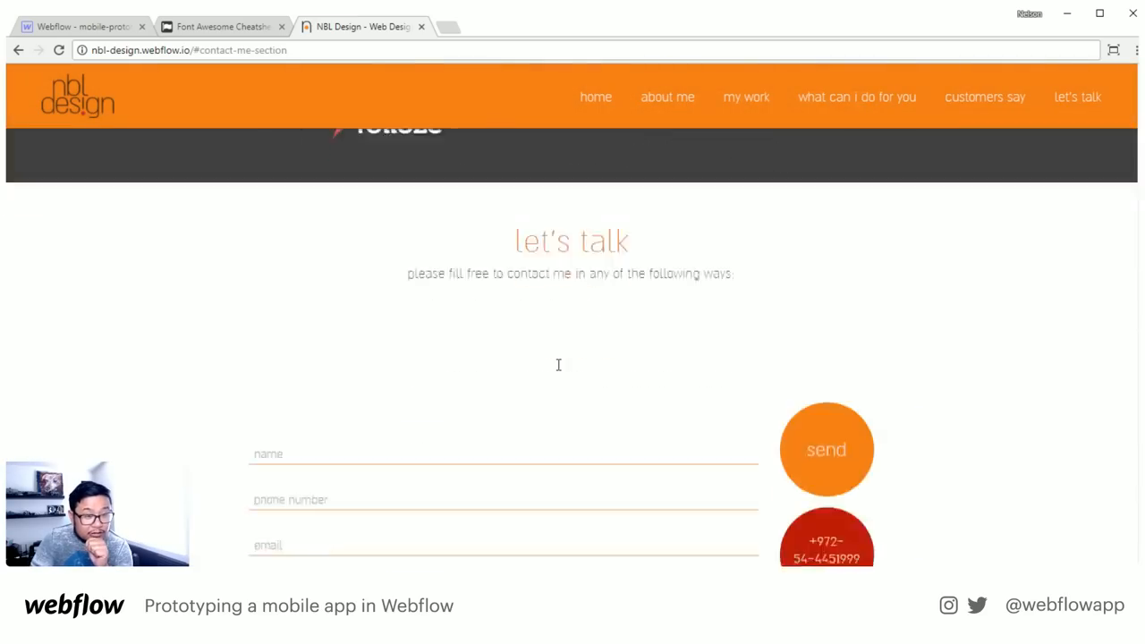
scroll(558, 365, up, 5)
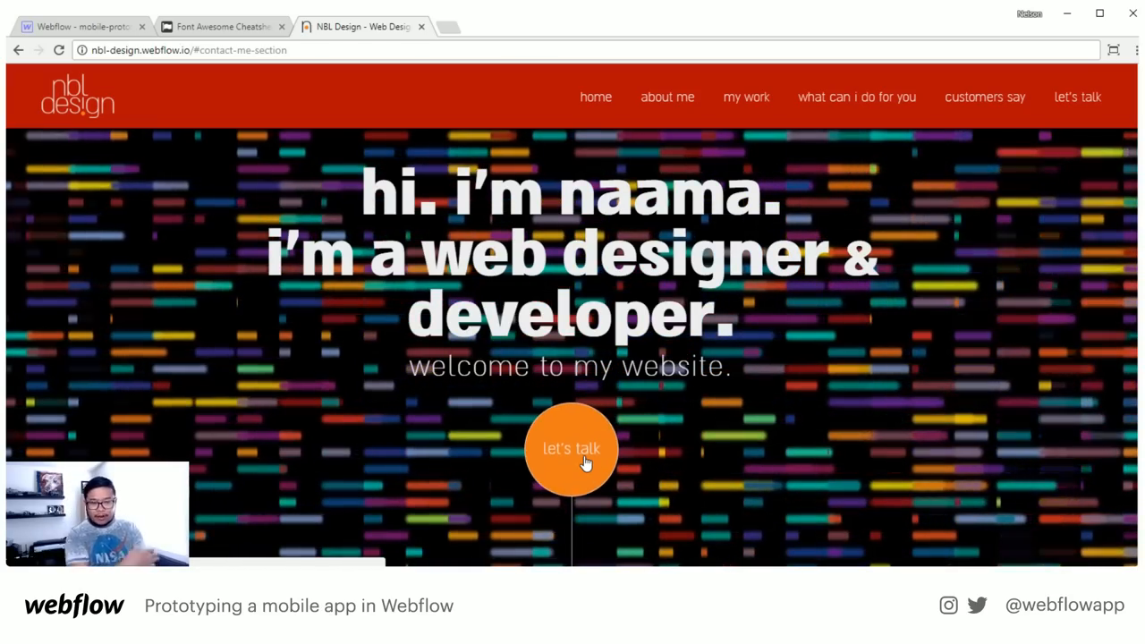
click(586, 462)
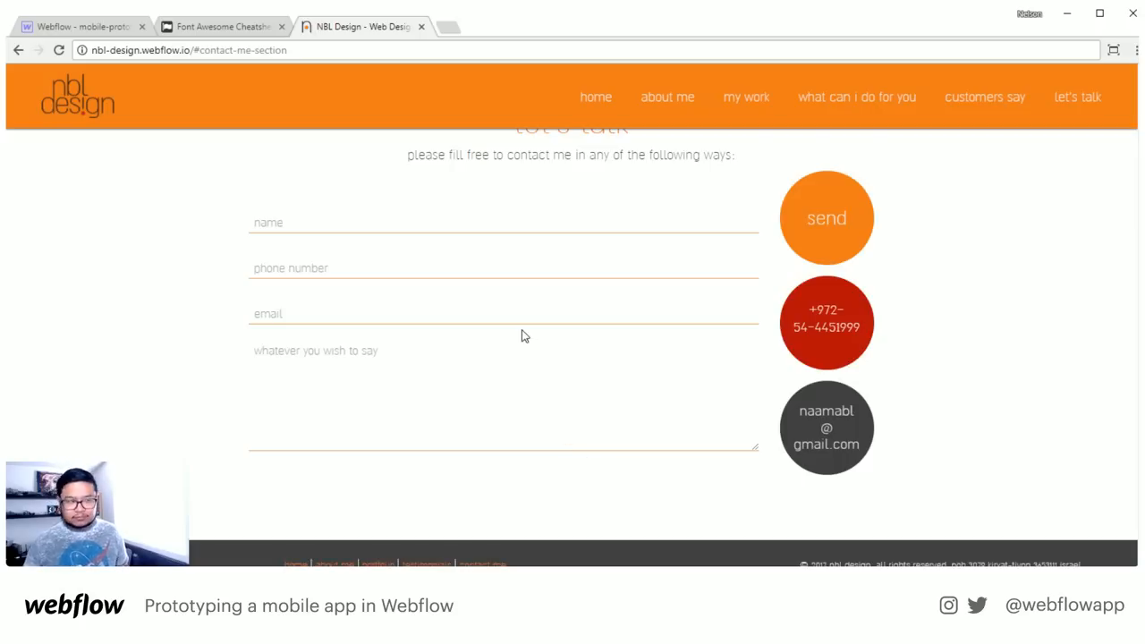
click(591, 98)
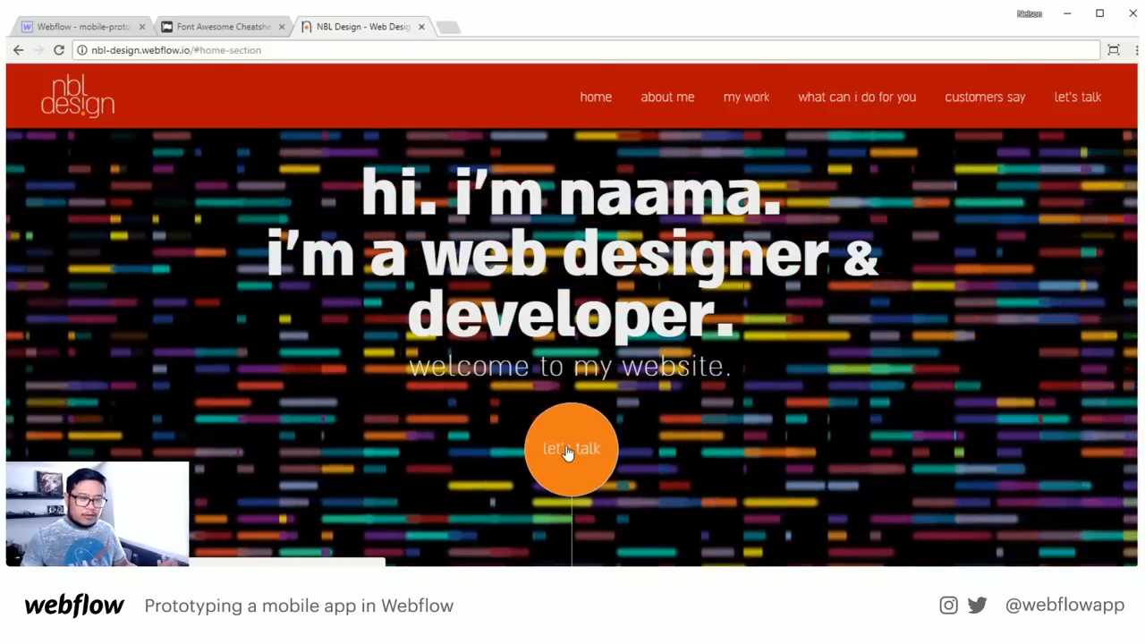
Review the about me section and the hover overlays on the go ahead, take a look portfolio tiles
scroll(653, 436, down, 5)
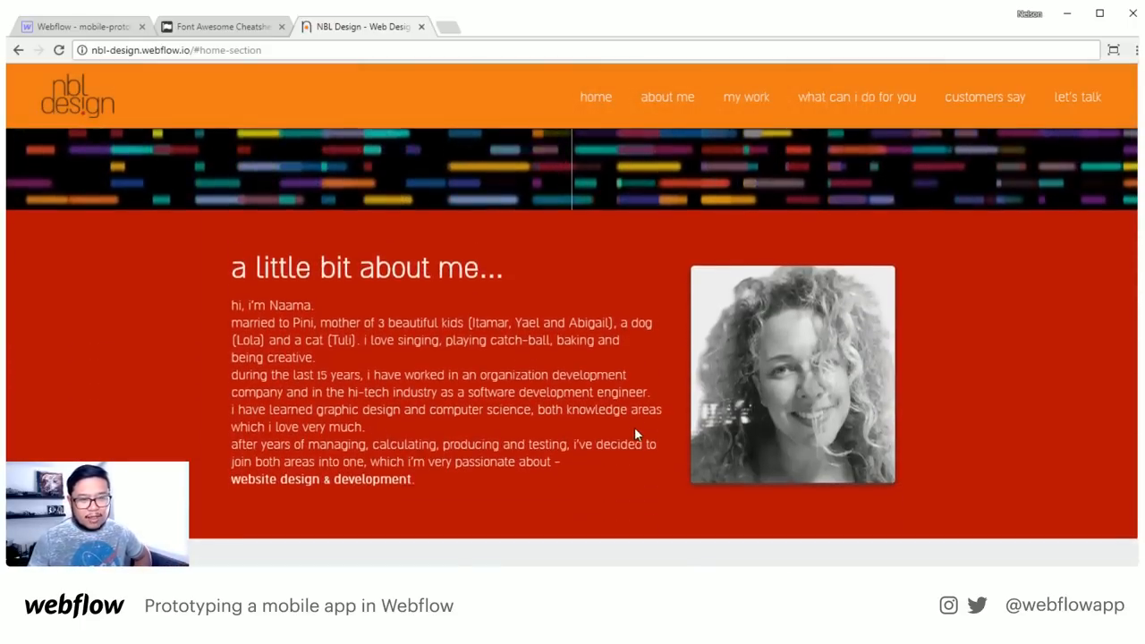
scroll(634, 435, down, 1)
scroll(634, 435, up, 1)
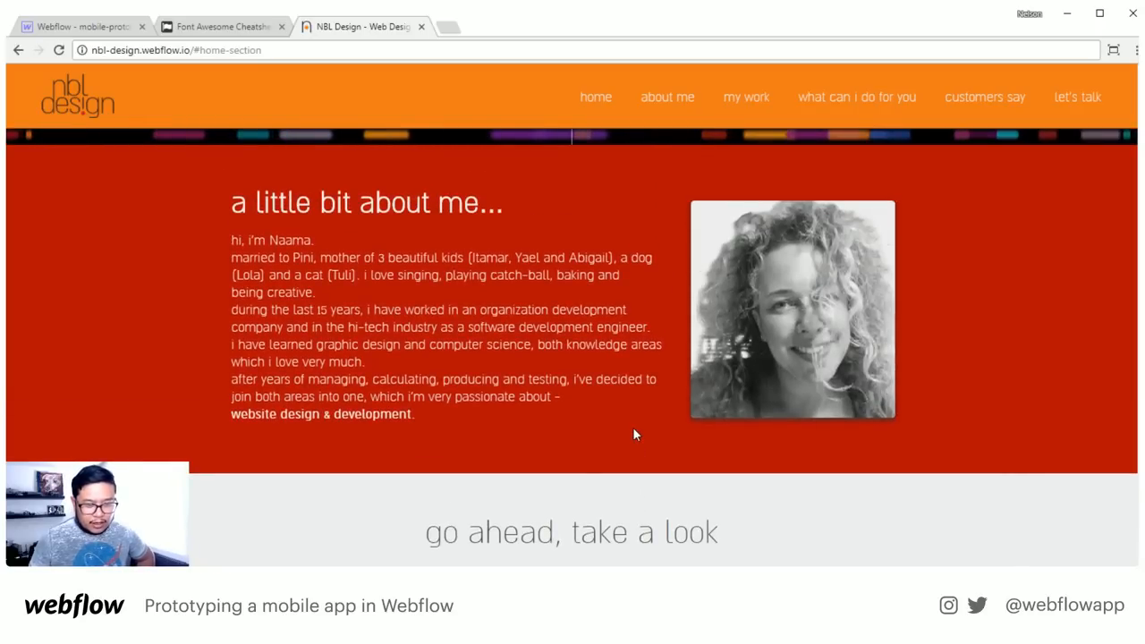
scroll(633, 435, down, 3)
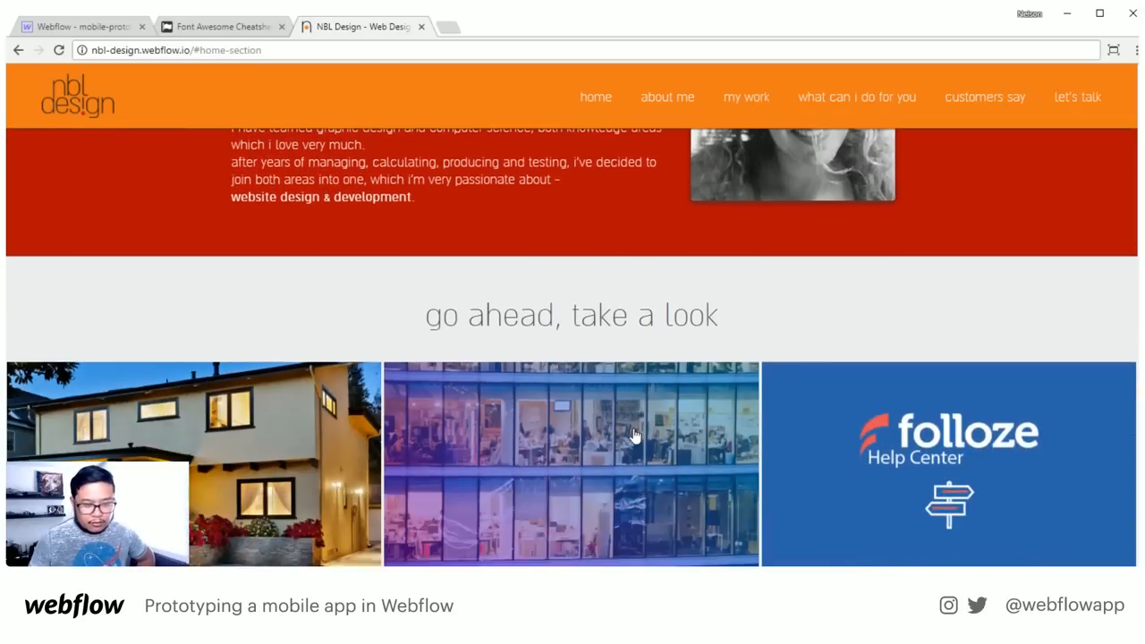
scroll(633, 435, down, 1)
scroll(634, 435, down, 1)
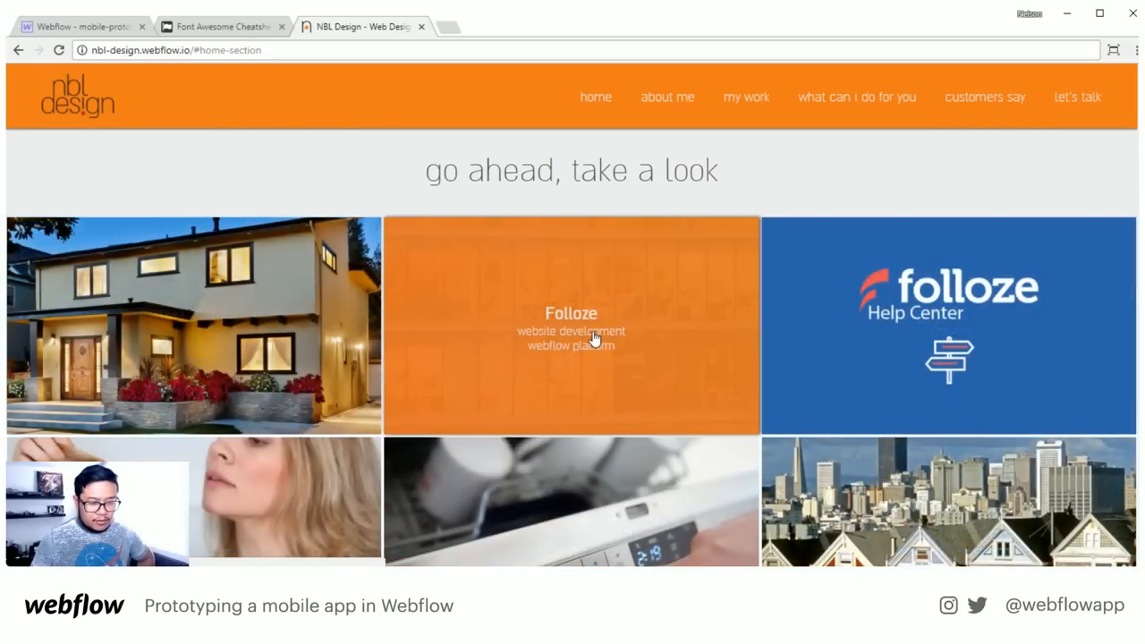
scroll(902, 367, down, 3)
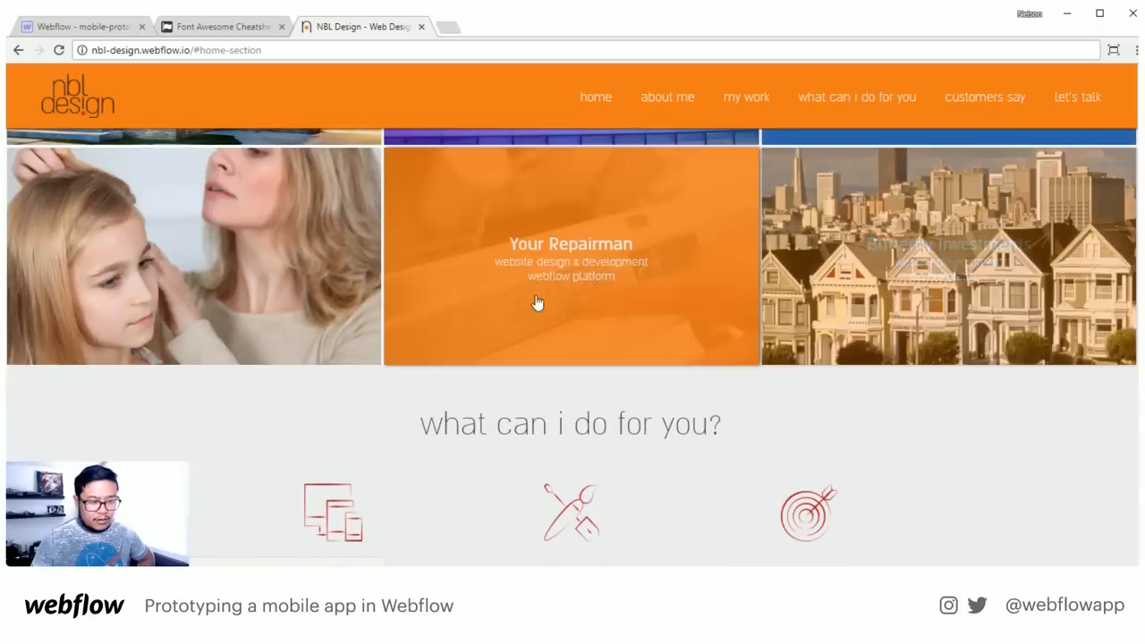
Examine the what can i do for you services, the customer testimonials slider and the let's talk contact form
scroll(208, 457, down, 3)
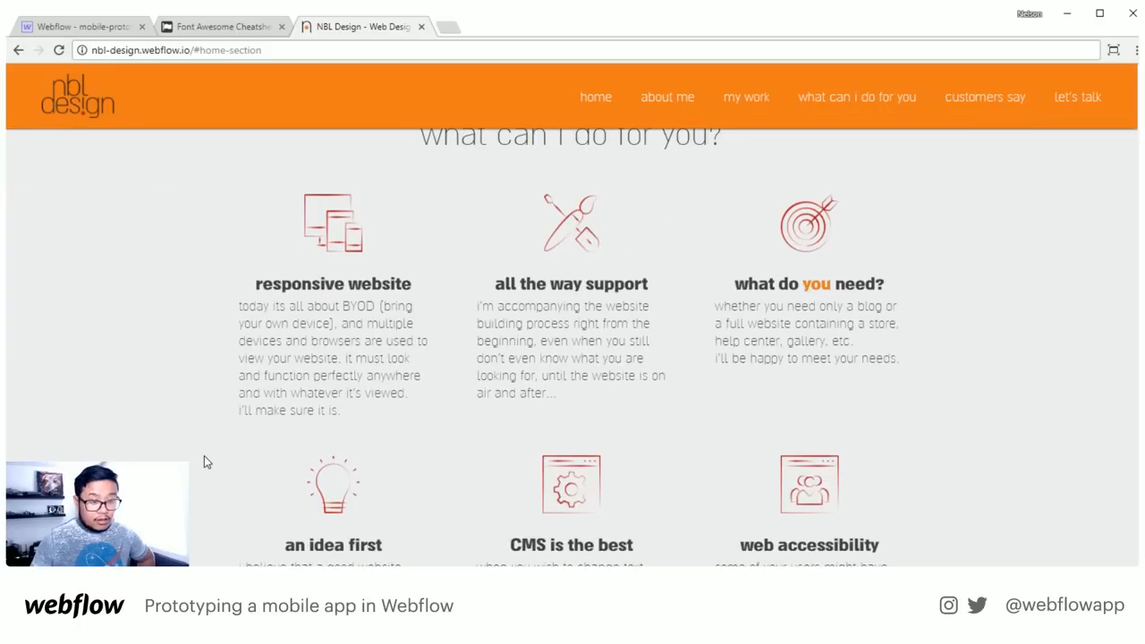
scroll(204, 461, down, 3)
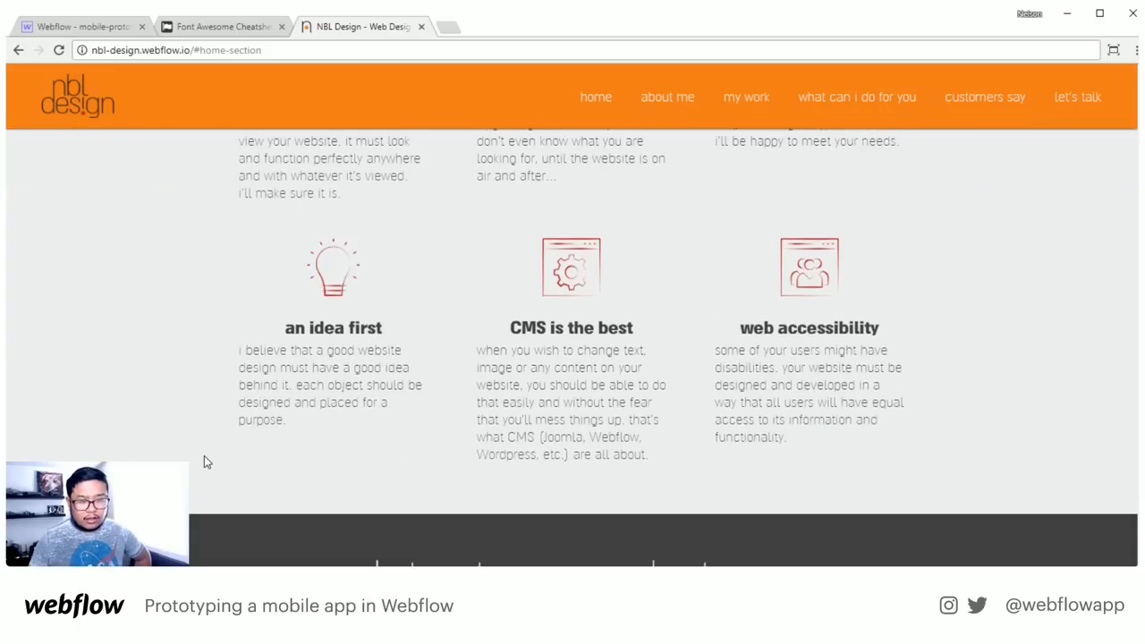
scroll(221, 460, down, 3)
scroll(225, 469, down, 3)
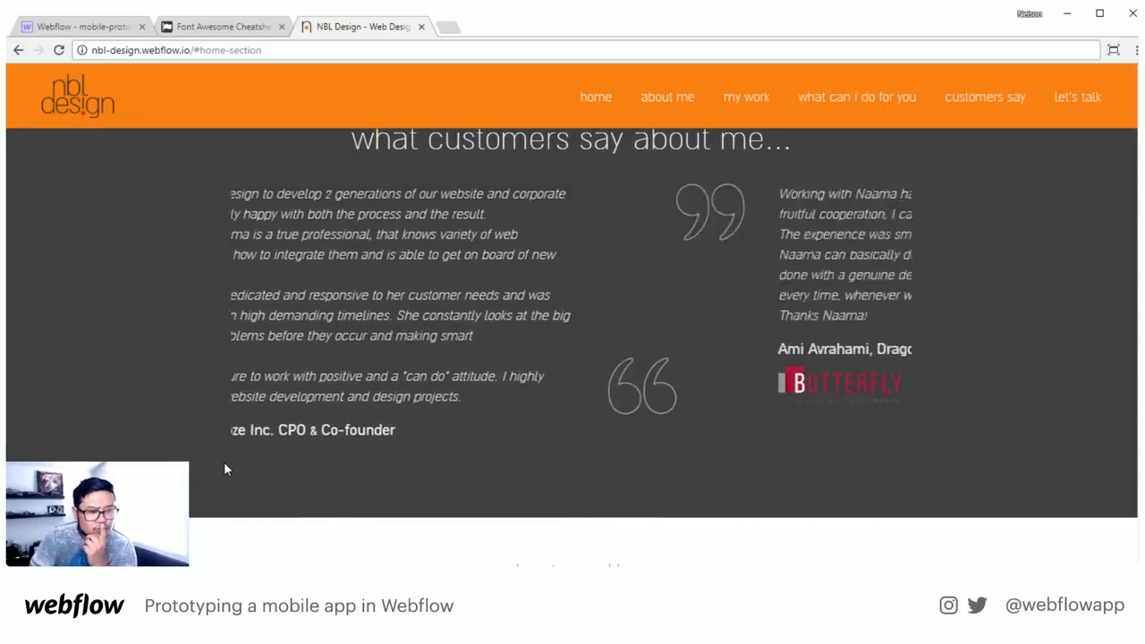
scroll(225, 469, up, 1)
scroll(225, 469, down, 5)
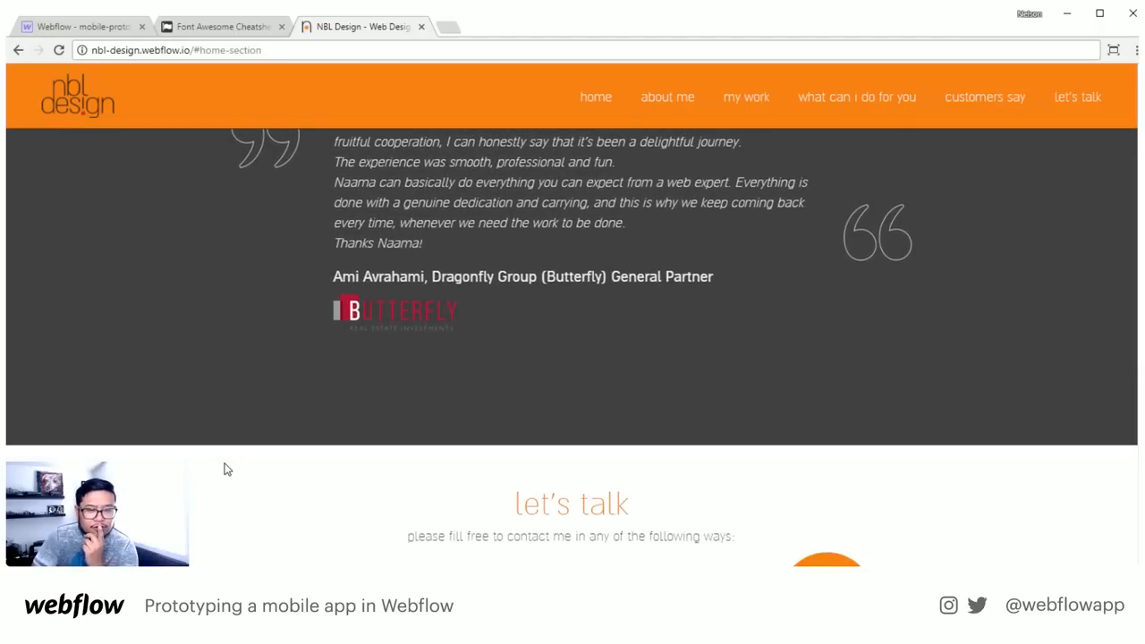
scroll(225, 469, down, 2)
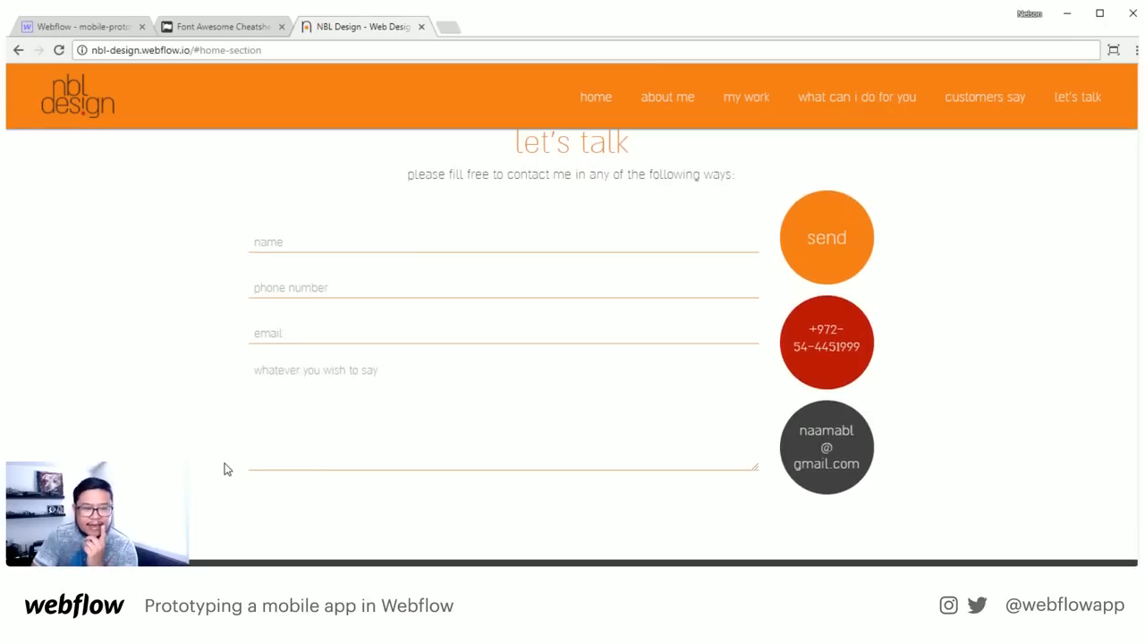
Open the house project from the portfolio, look over the Butterfly Homes site, and close it
scroll(225, 469, up, 14)
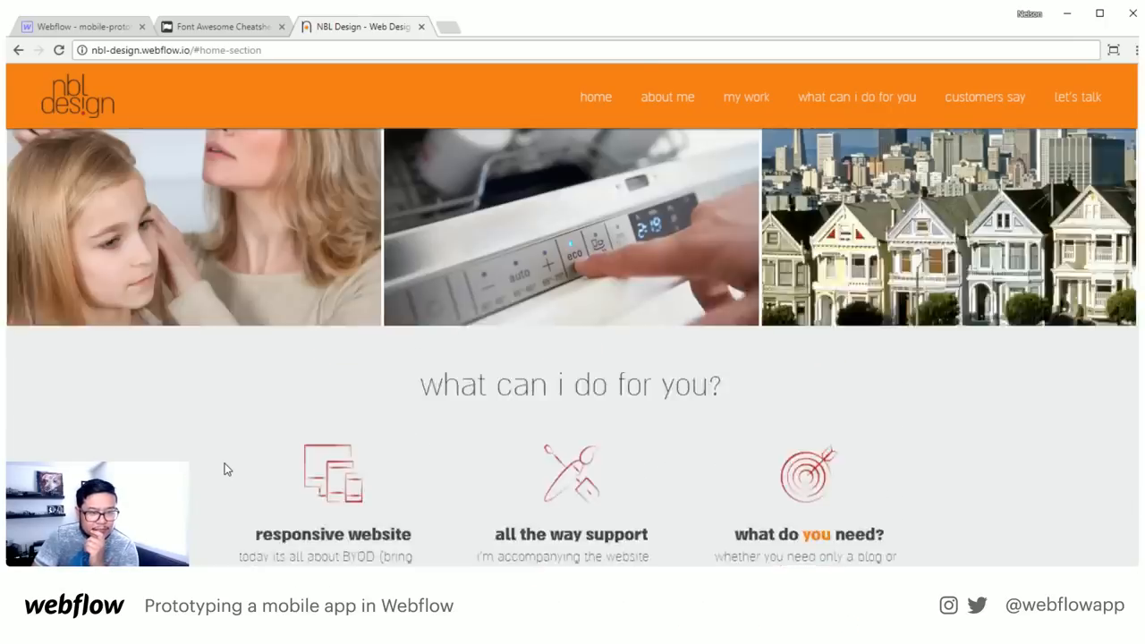
scroll(226, 466, up, 5)
click(230, 392)
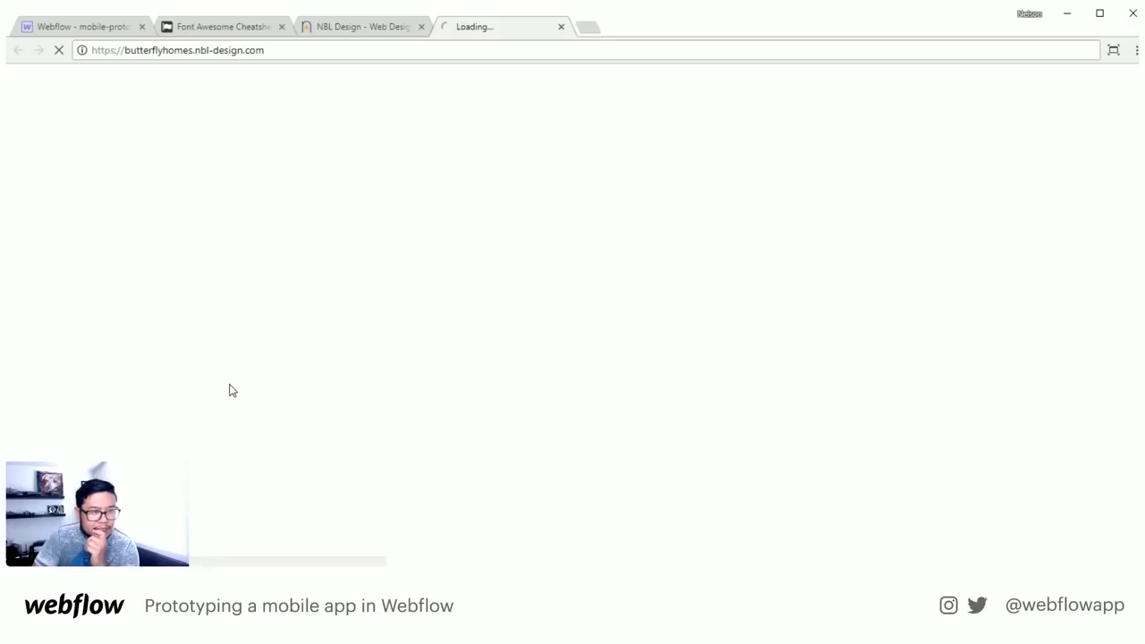
click(393, 28)
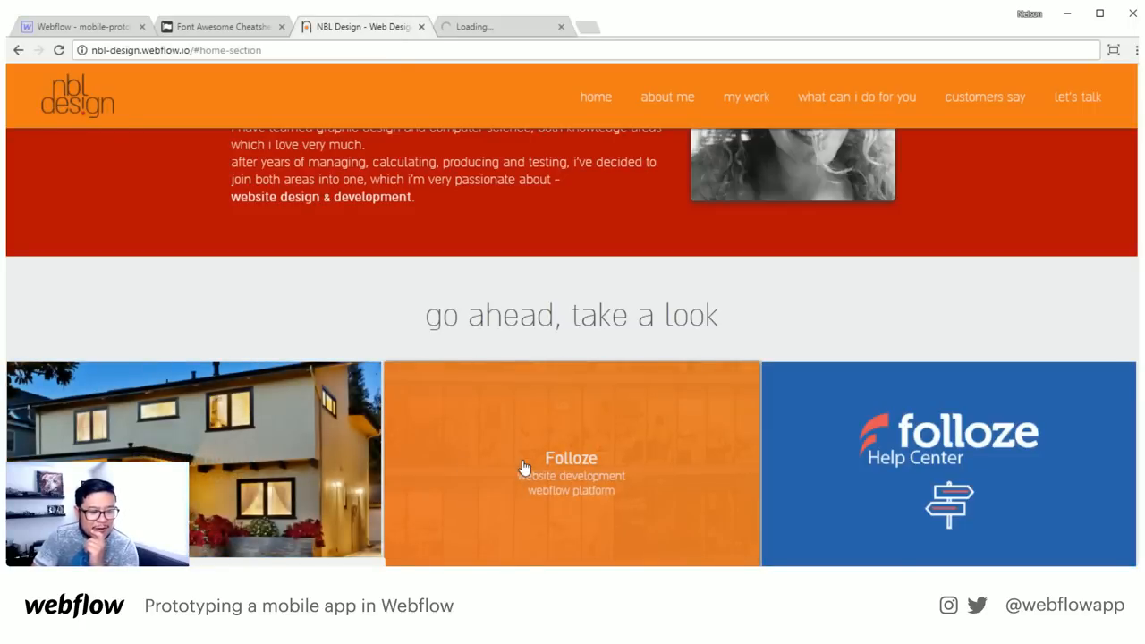
click(488, 28)
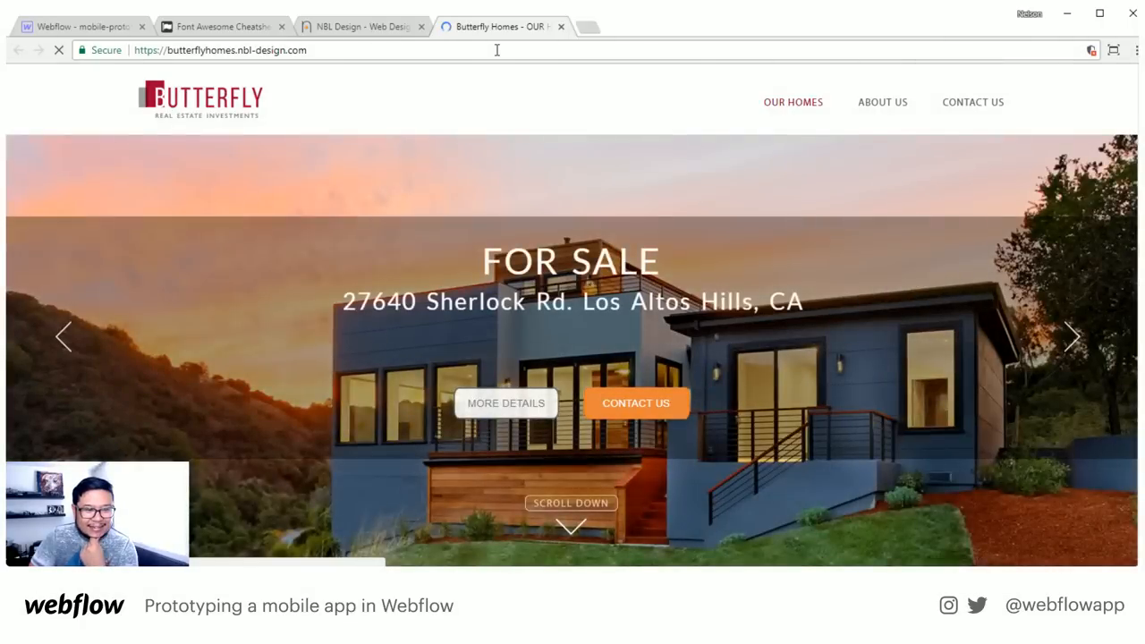
scroll(782, 340, down, 10)
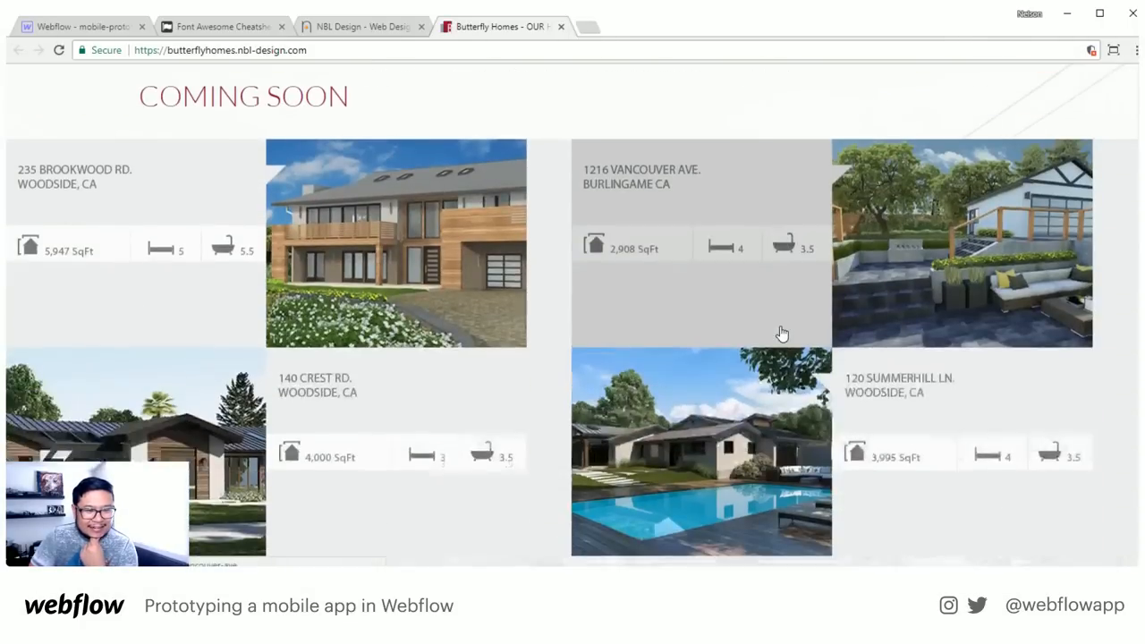
scroll(781, 333, up, 10)
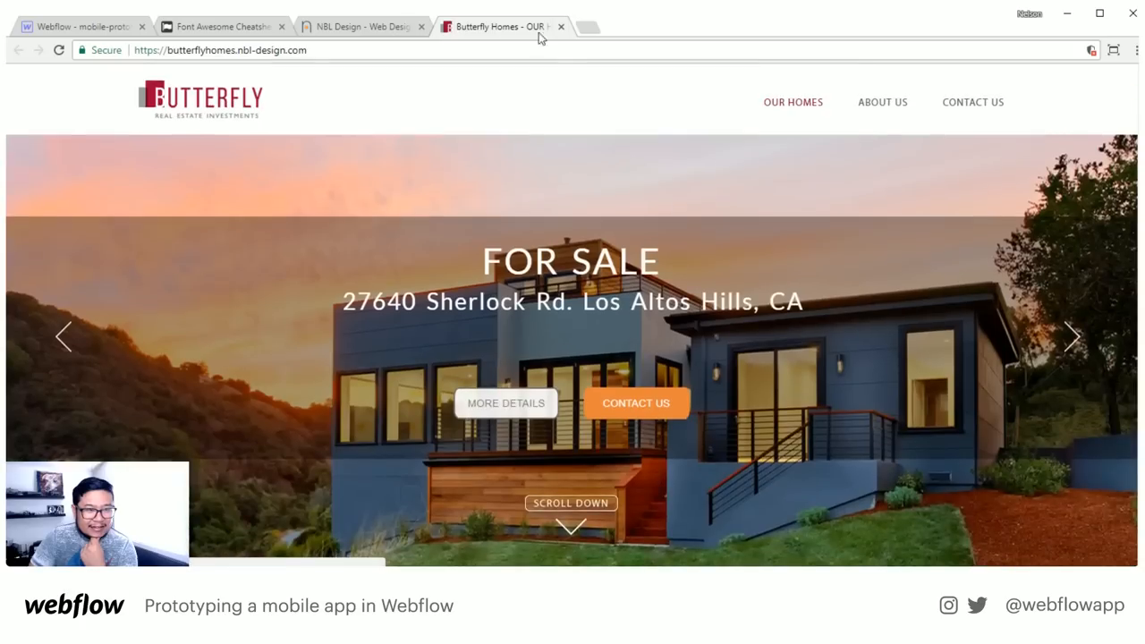
click(560, 28)
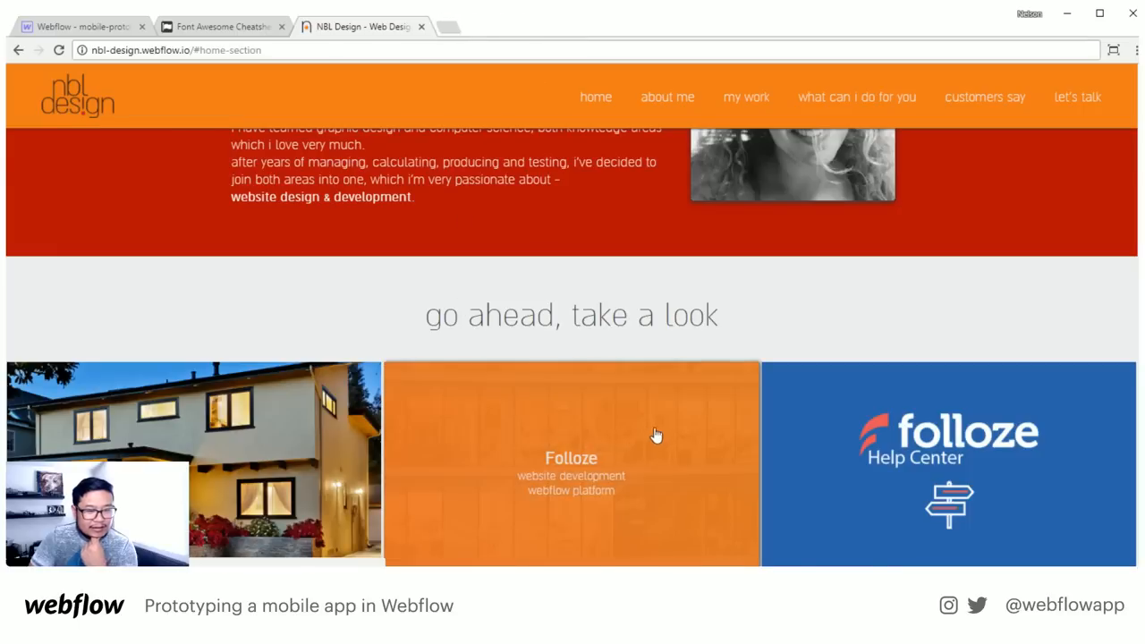
Review the remaining portfolio tiles and services, continuing to the end of the testimonials and the let's talk section
scroll(646, 440, down, 5)
scroll(654, 426, down, 2)
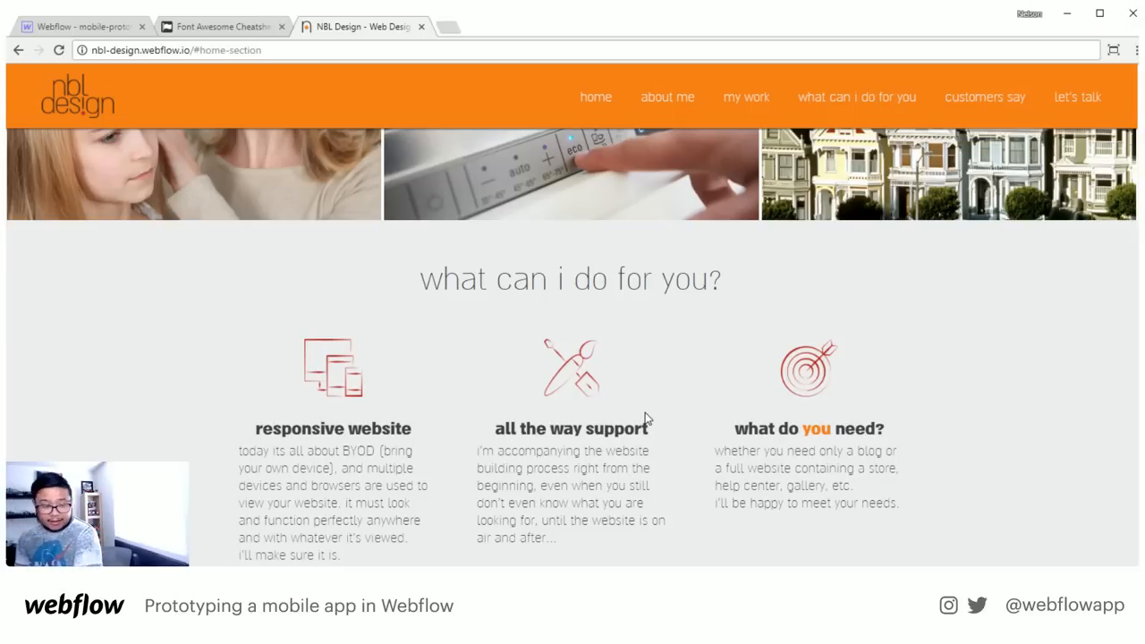
scroll(650, 370, down, 15)
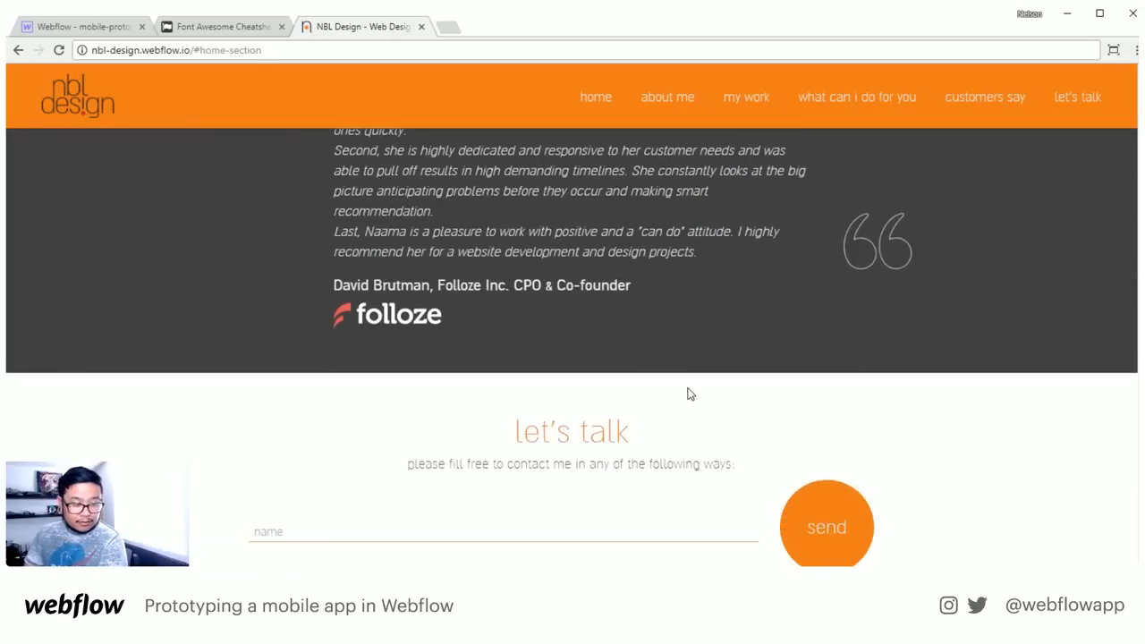
Test the let's talk navigation link and examine where the contact section's heading lands relative to the fixed header
scroll(689, 387, up, 2)
scroll(693, 387, up, 1)
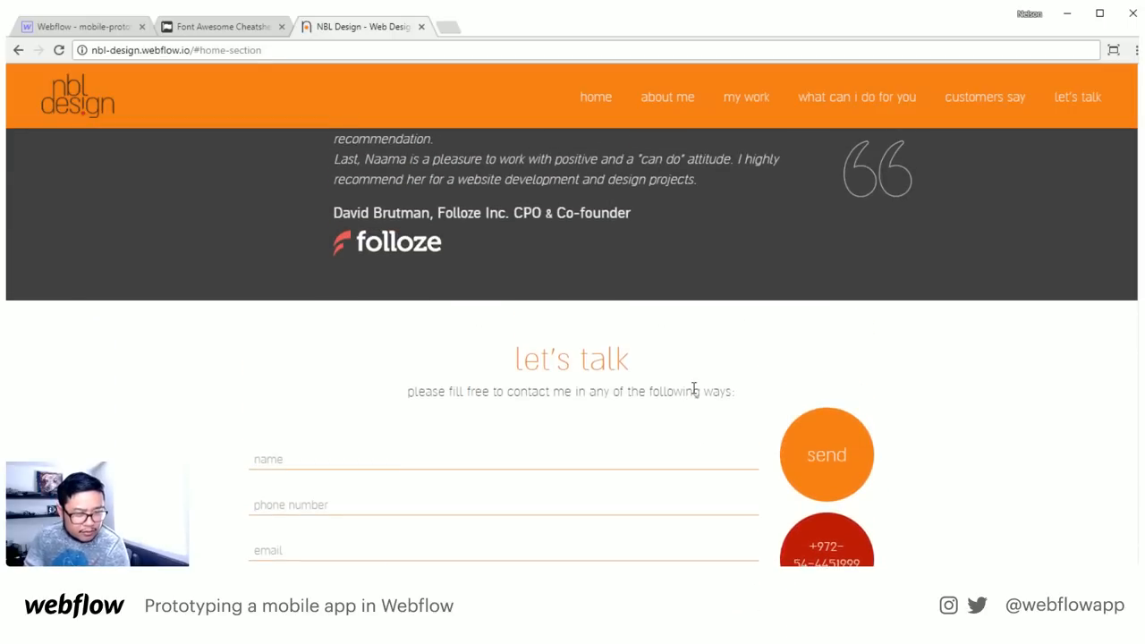
scroll(694, 388, down, 3)
scroll(694, 394, down, 1)
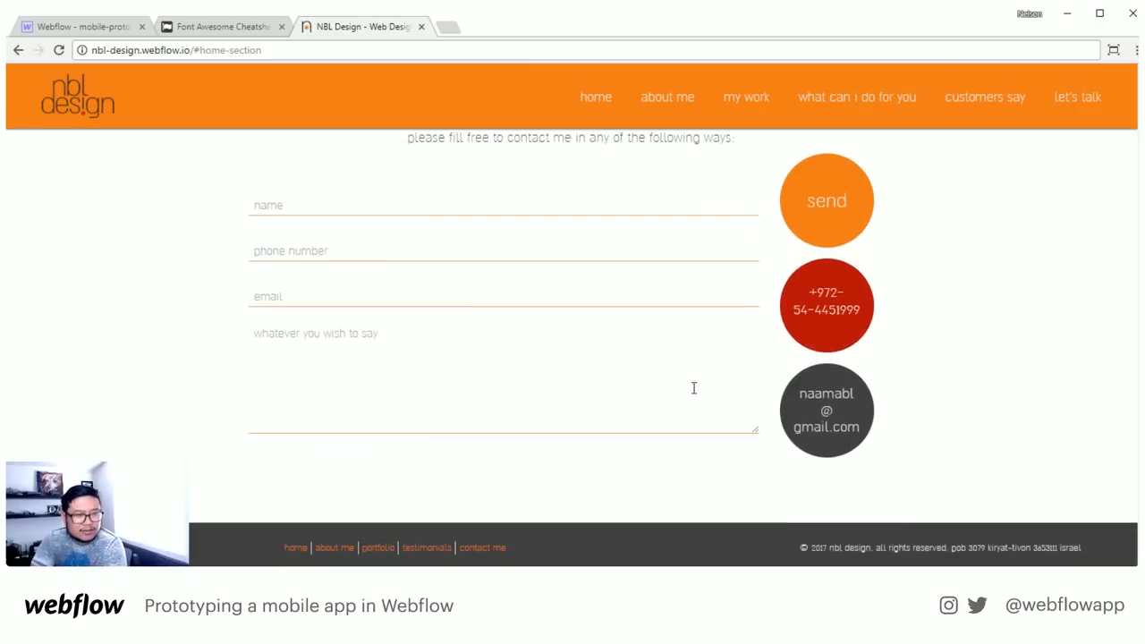
click(1074, 99)
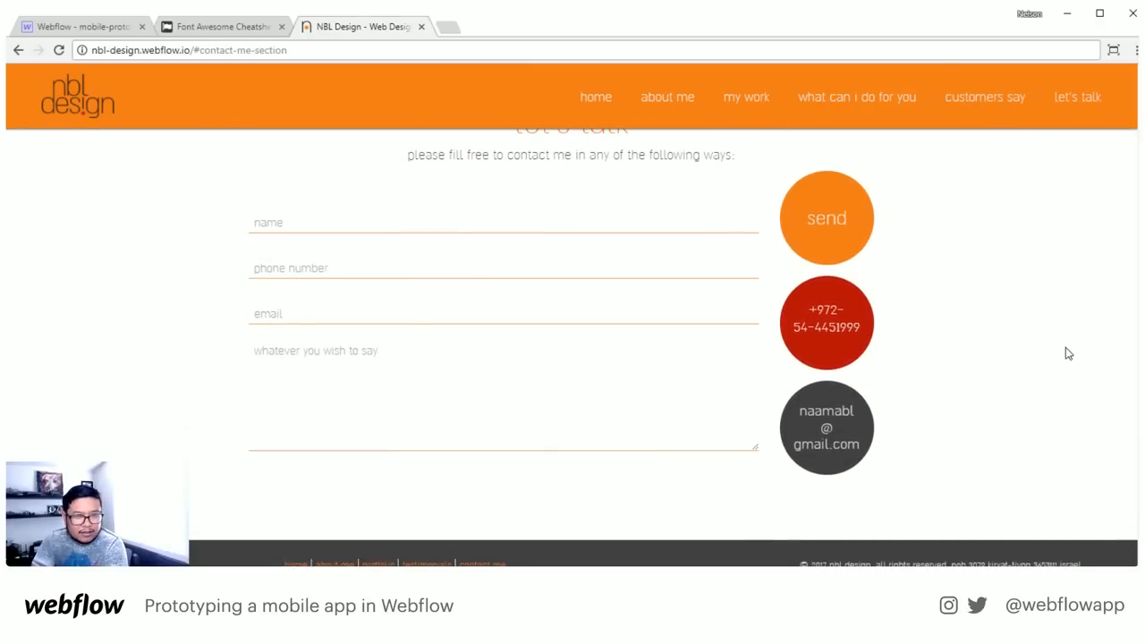
scroll(1066, 353, up, 1)
scroll(1065, 353, down, 1)
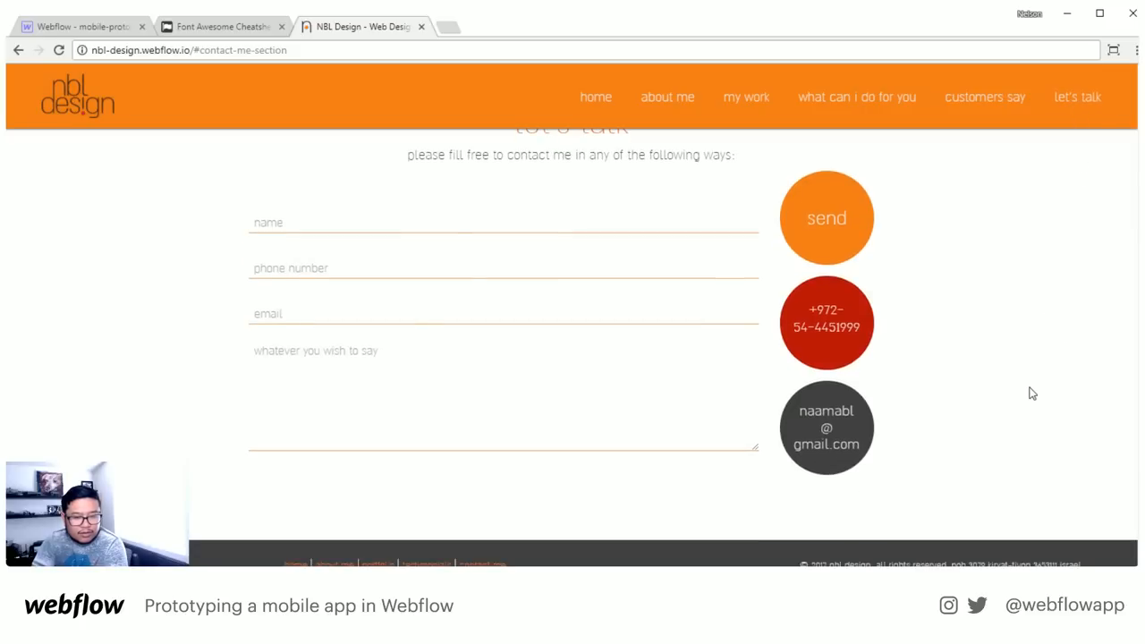
scroll(1030, 385, down, 1)
scroll(1030, 384, up, 1)
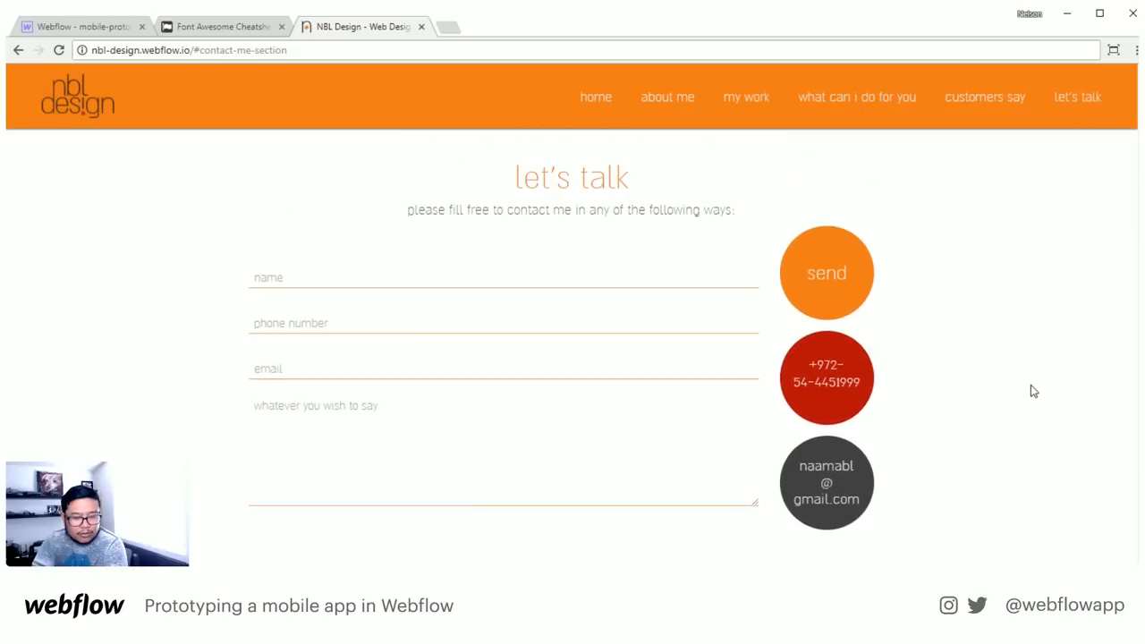
click(1078, 98)
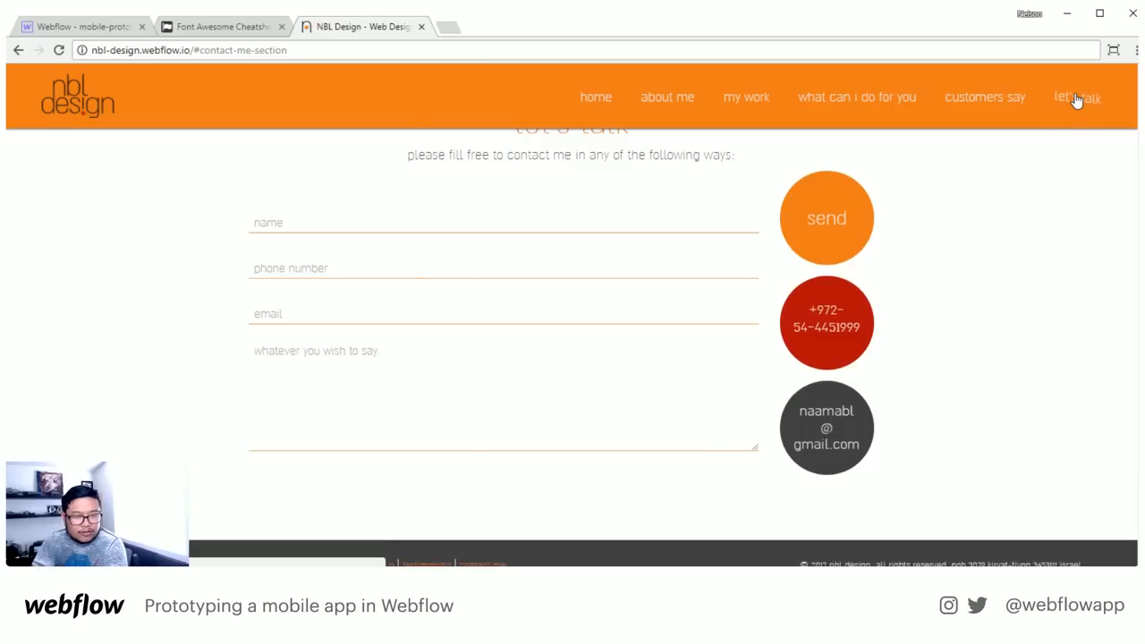
scroll(1066, 223, up, 3)
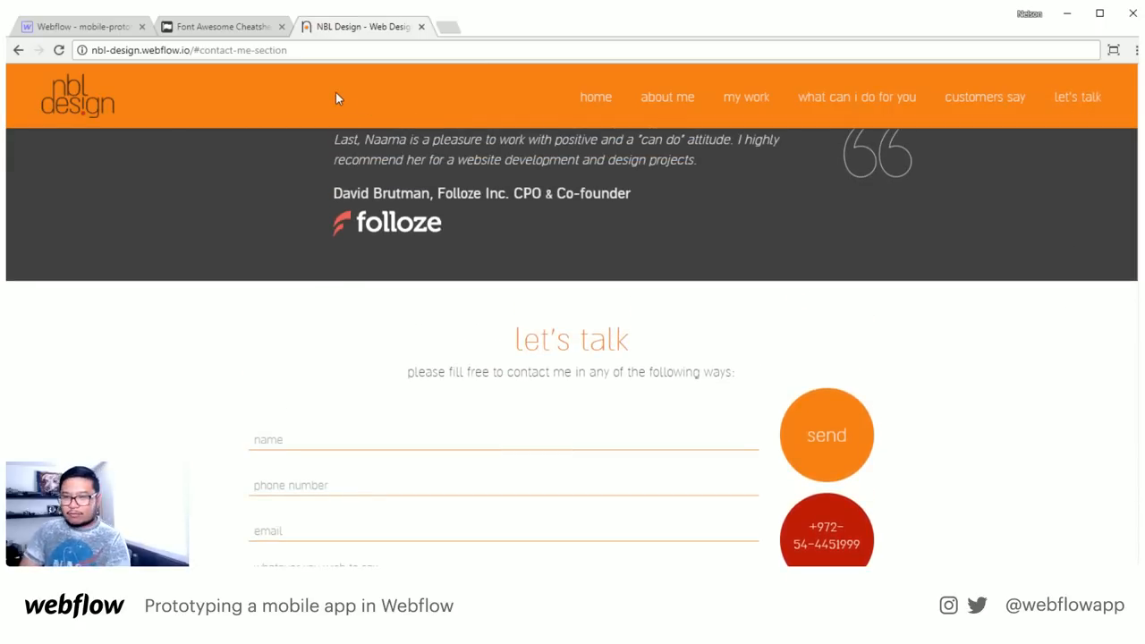
Switch to the Webflow mobile prototype, exit preview, and open the navbar container's settings to examine the Disable scroll offset when fixed option
key(ctrl+1)
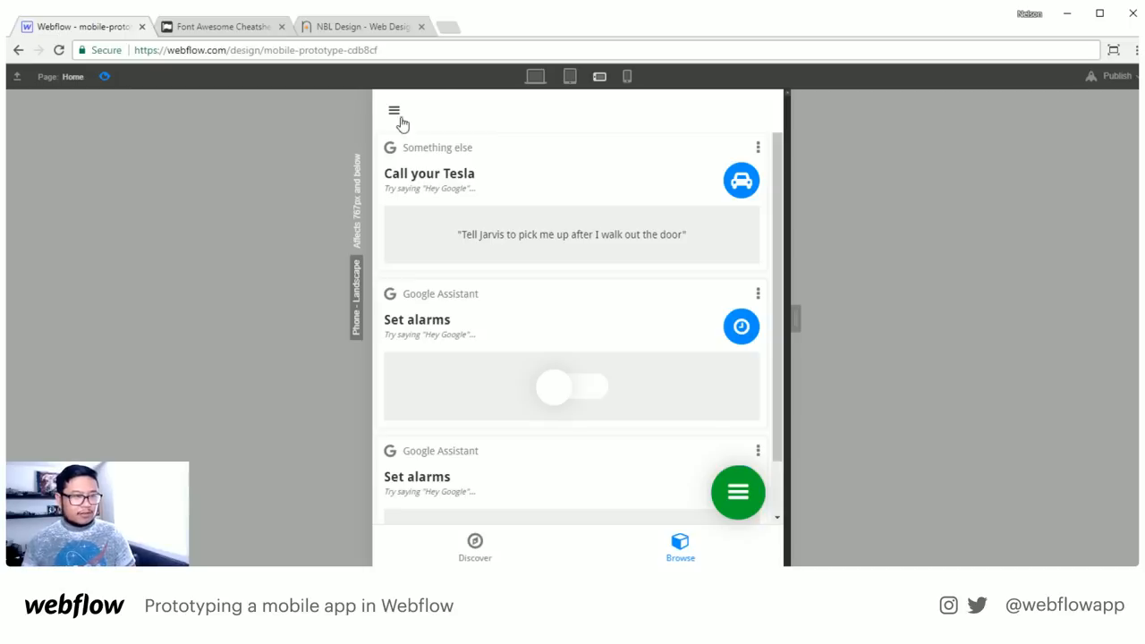
click(108, 77)
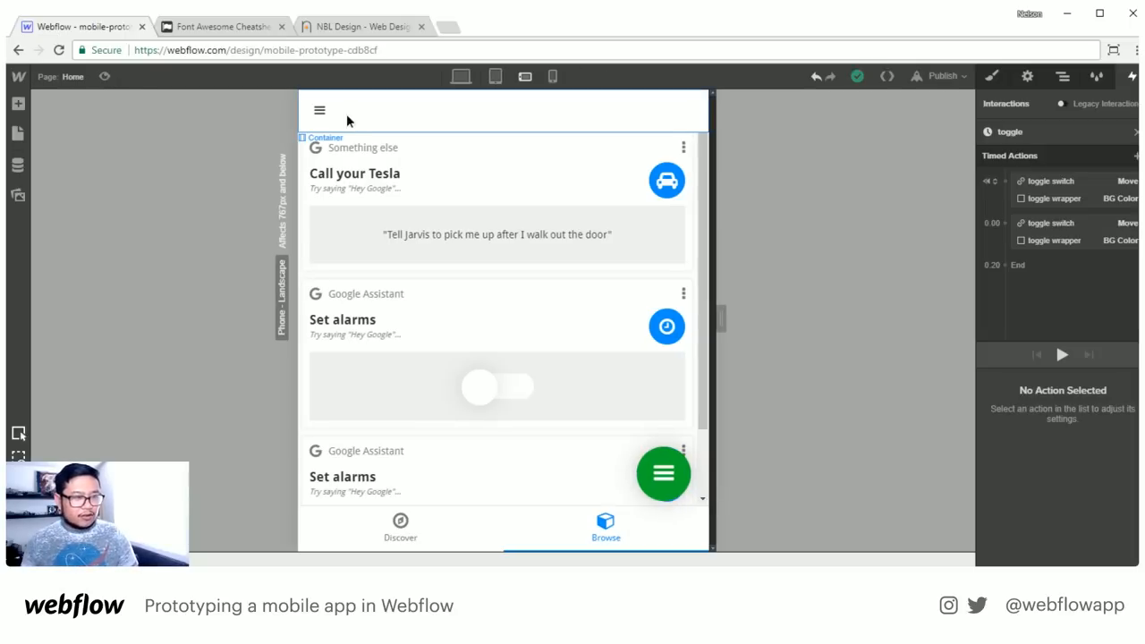
click(1026, 76)
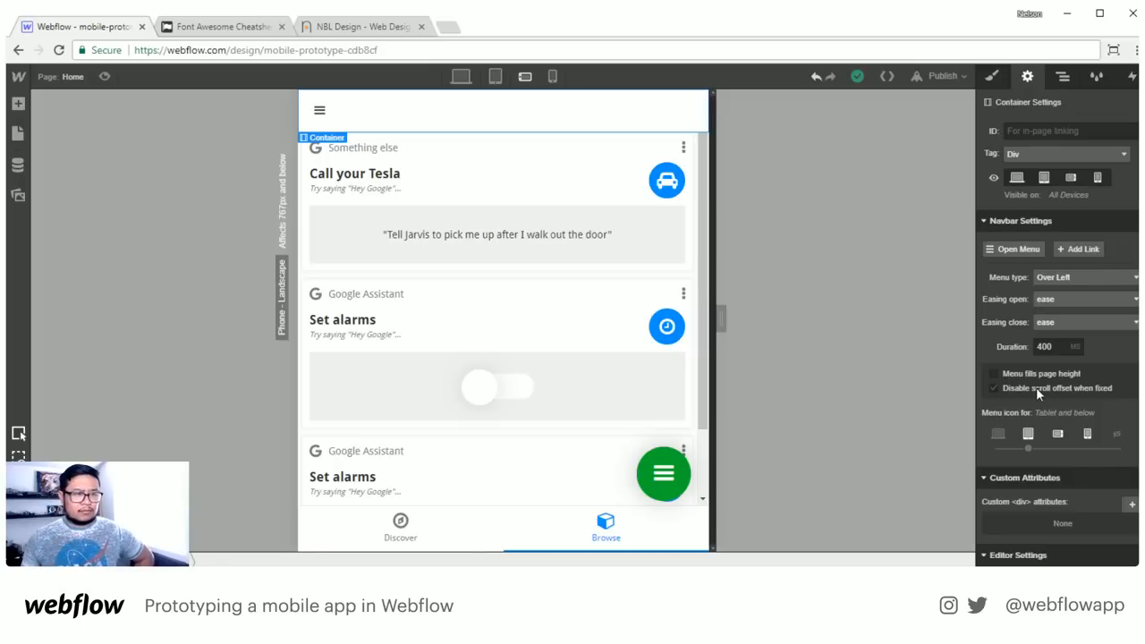
Return to the NBL Design site, retest the let's talk link, and compare its landing position with the full contact section in view
click(358, 27)
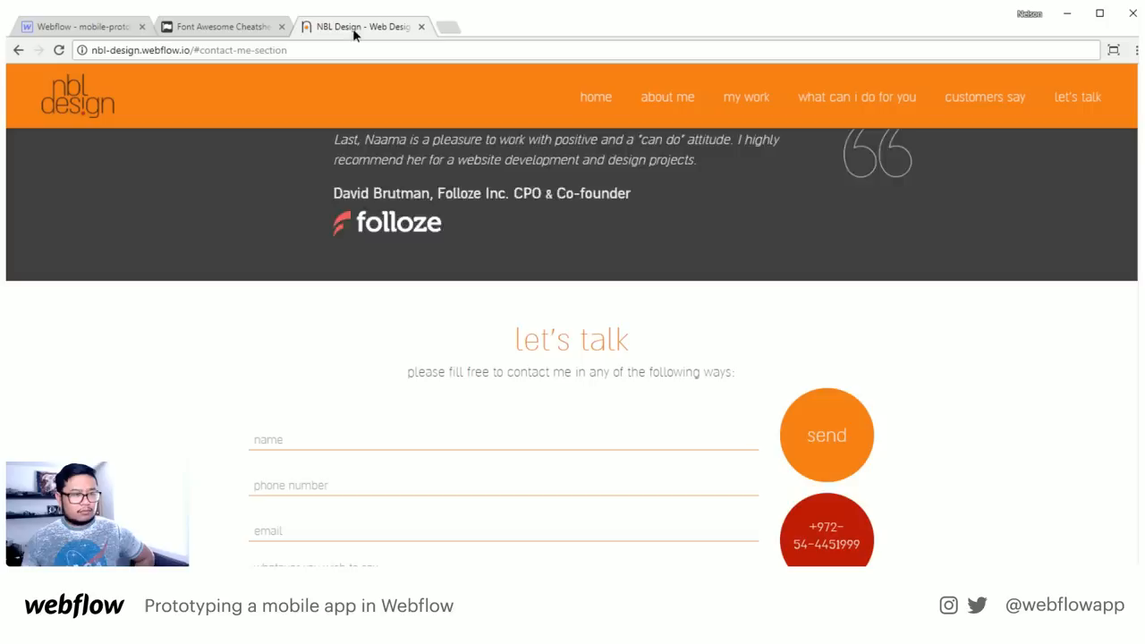
click(1062, 103)
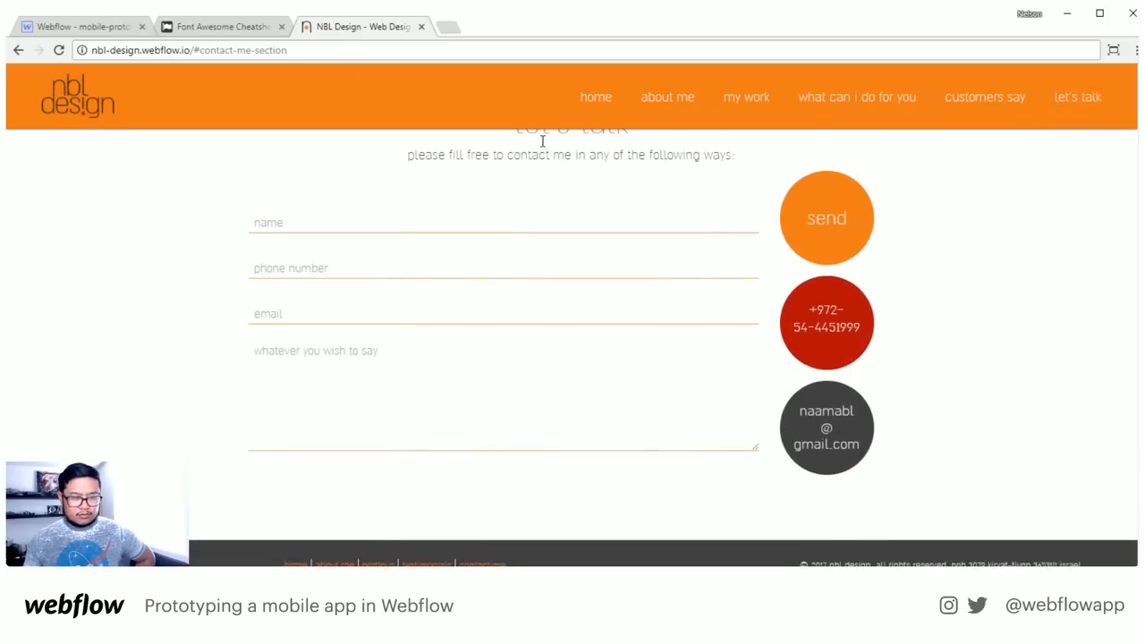
scroll(542, 140, up, 1)
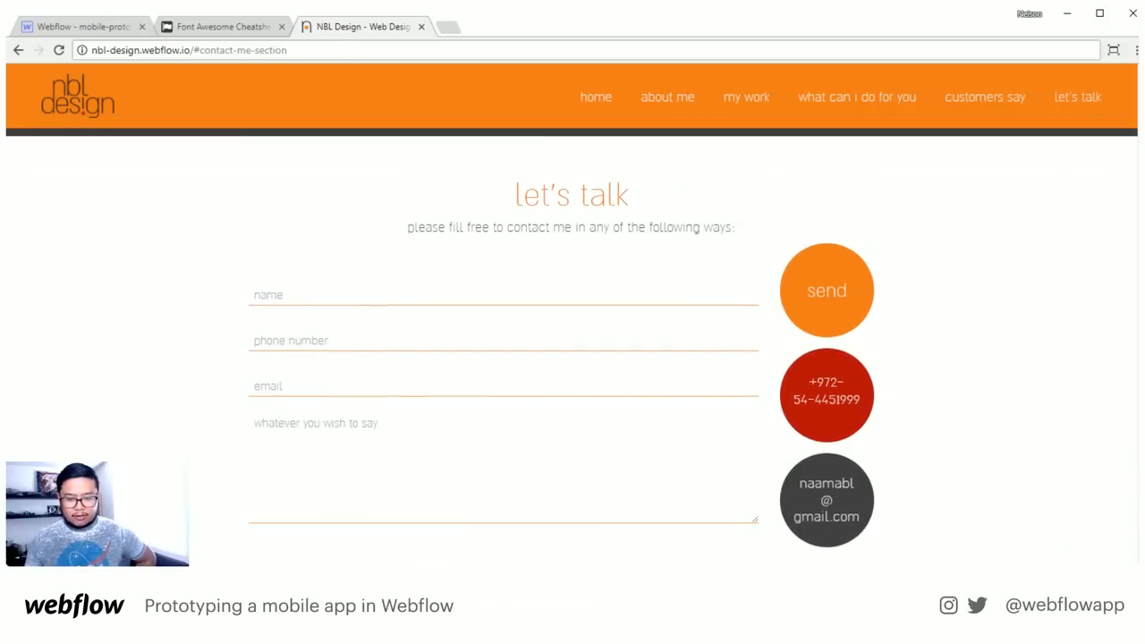
scroll(572, 340, down, 1)
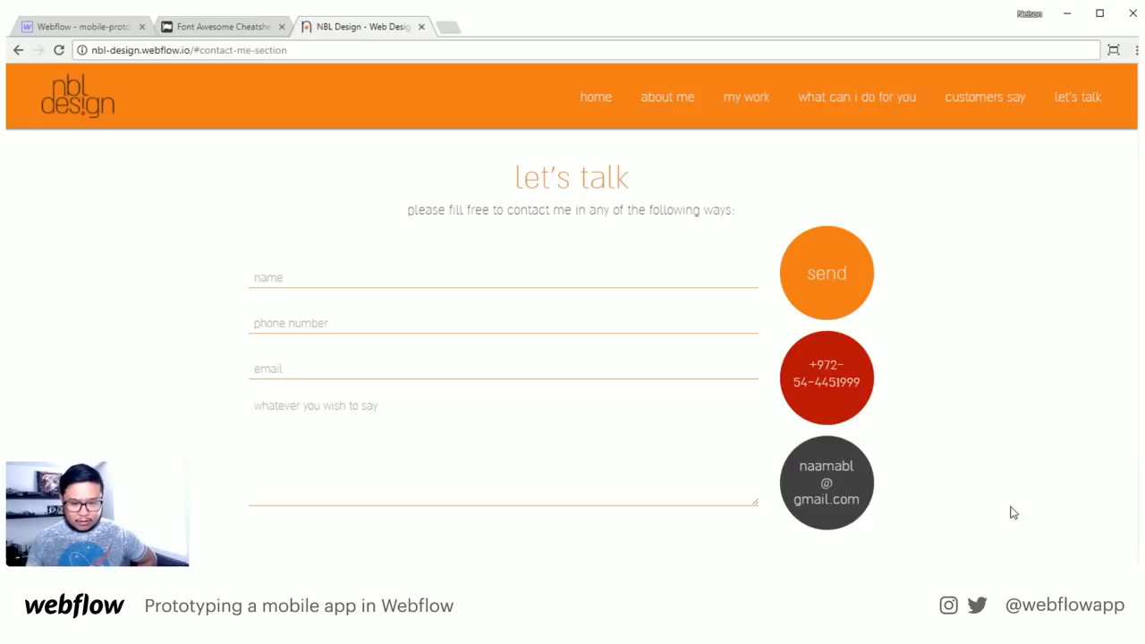
scroll(663, 348, down, 1)
scroll(663, 348, up, 1)
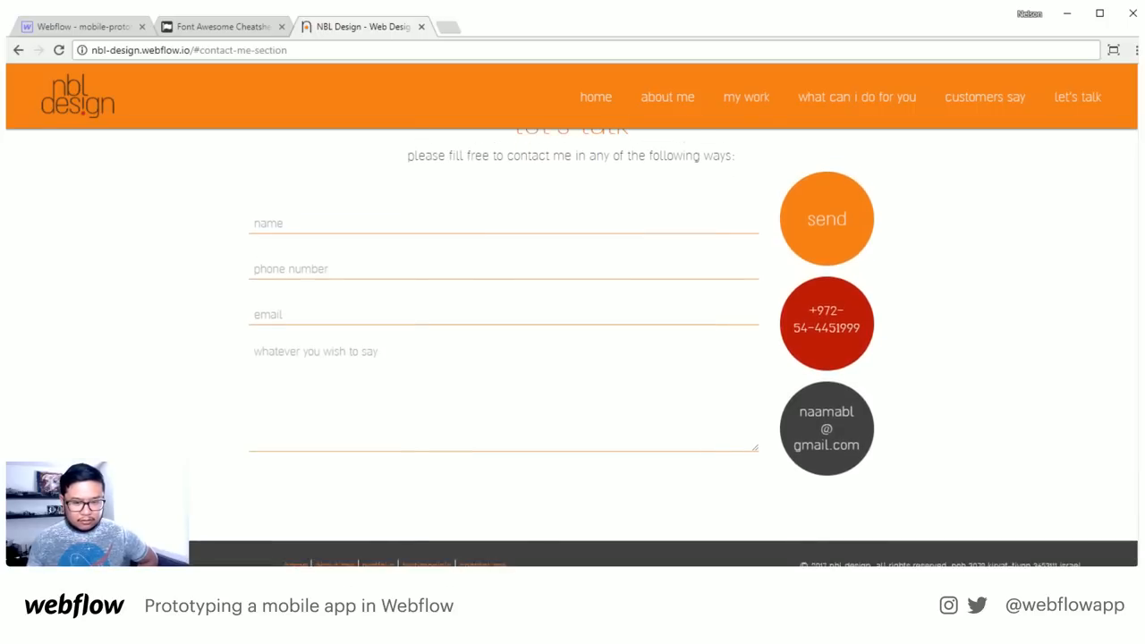
scroll(663, 348, up, 1)
scroll(572, 348, up, 1)
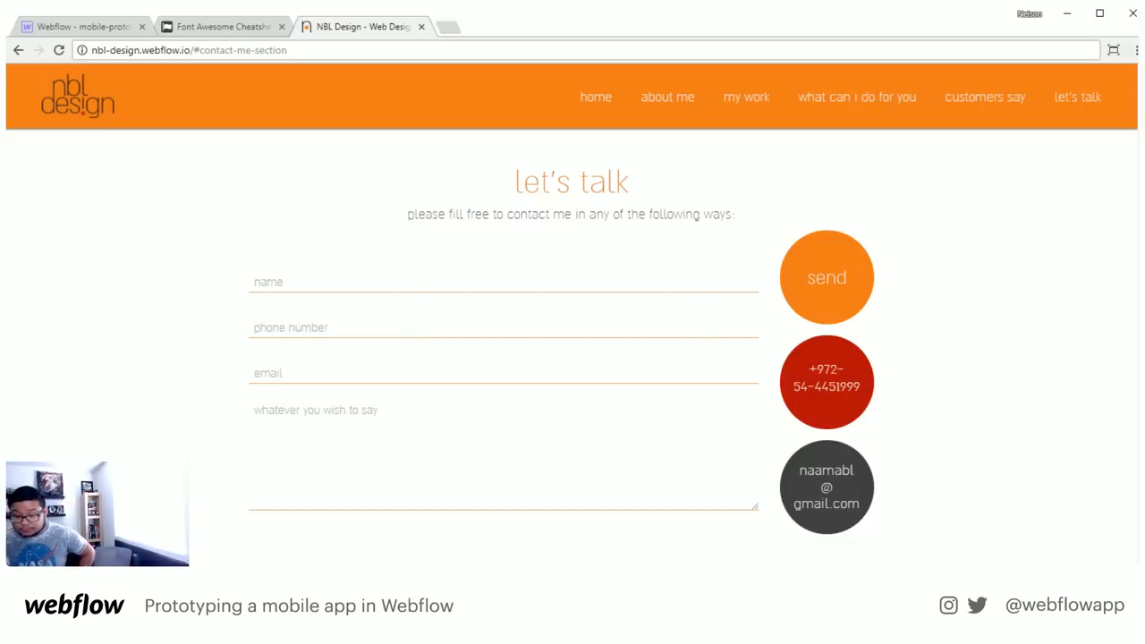
scroll(808, 486, up, 4)
right_click(809, 483)
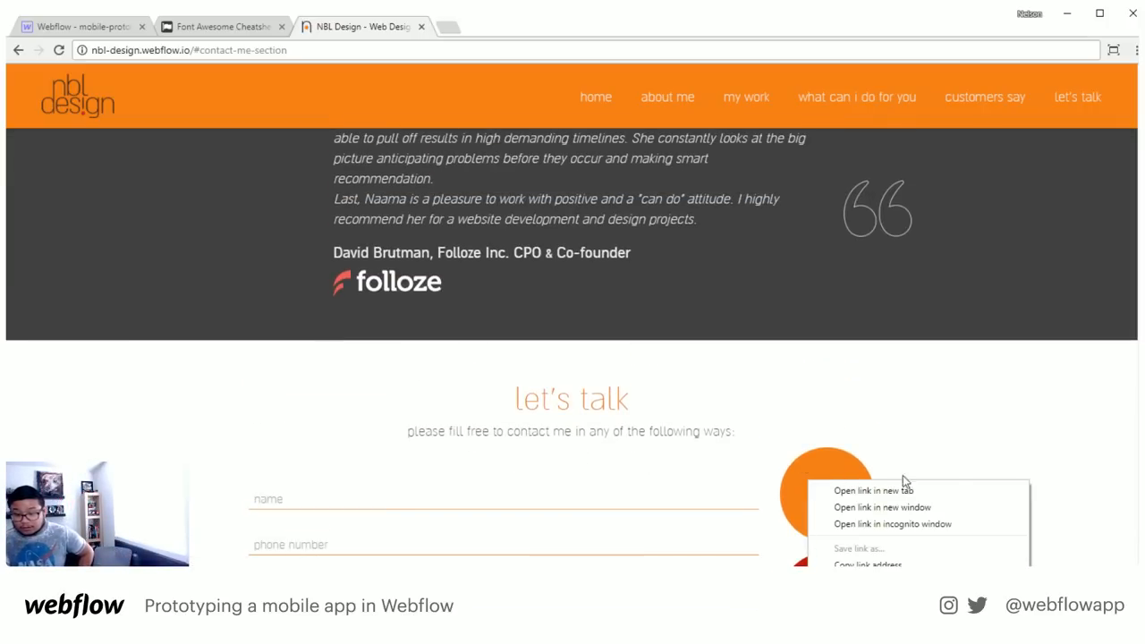
click(1082, 441)
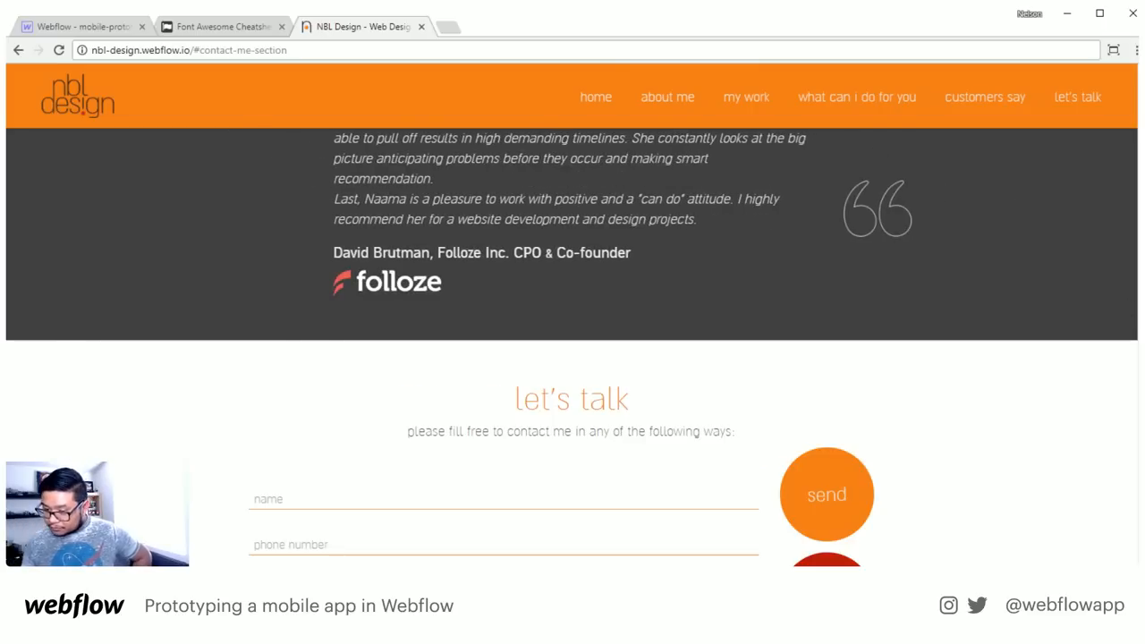
scroll(1032, 478, down, 3)
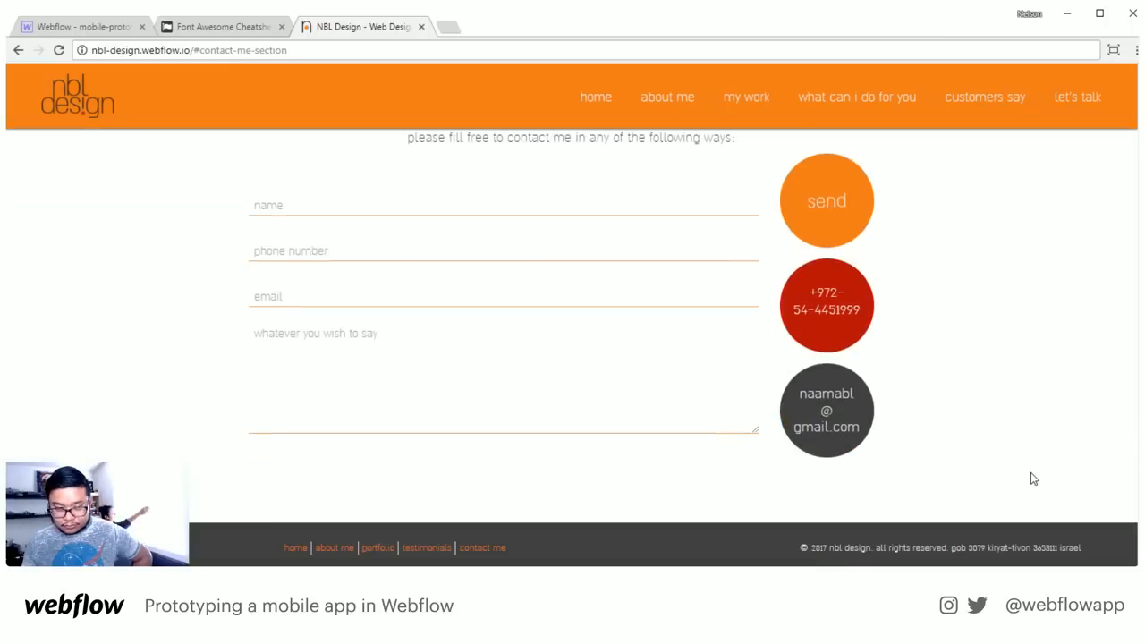